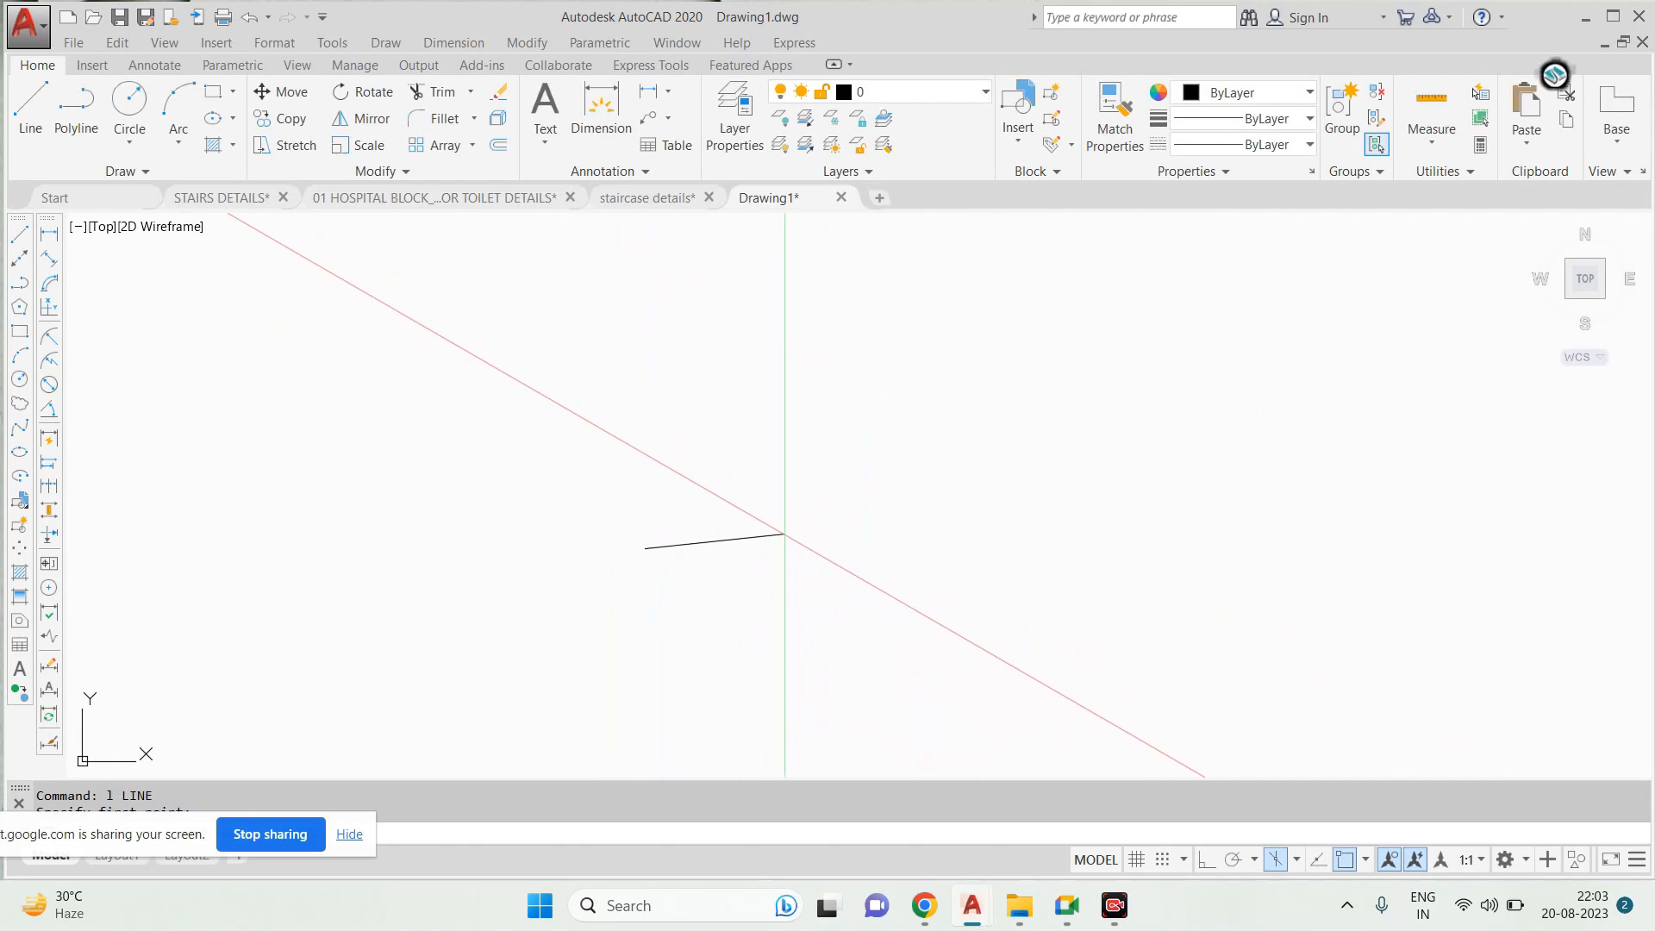
Turn on Ortho mode and switch the isometric drawing plane to the top isoplane
left_click(1205, 860)
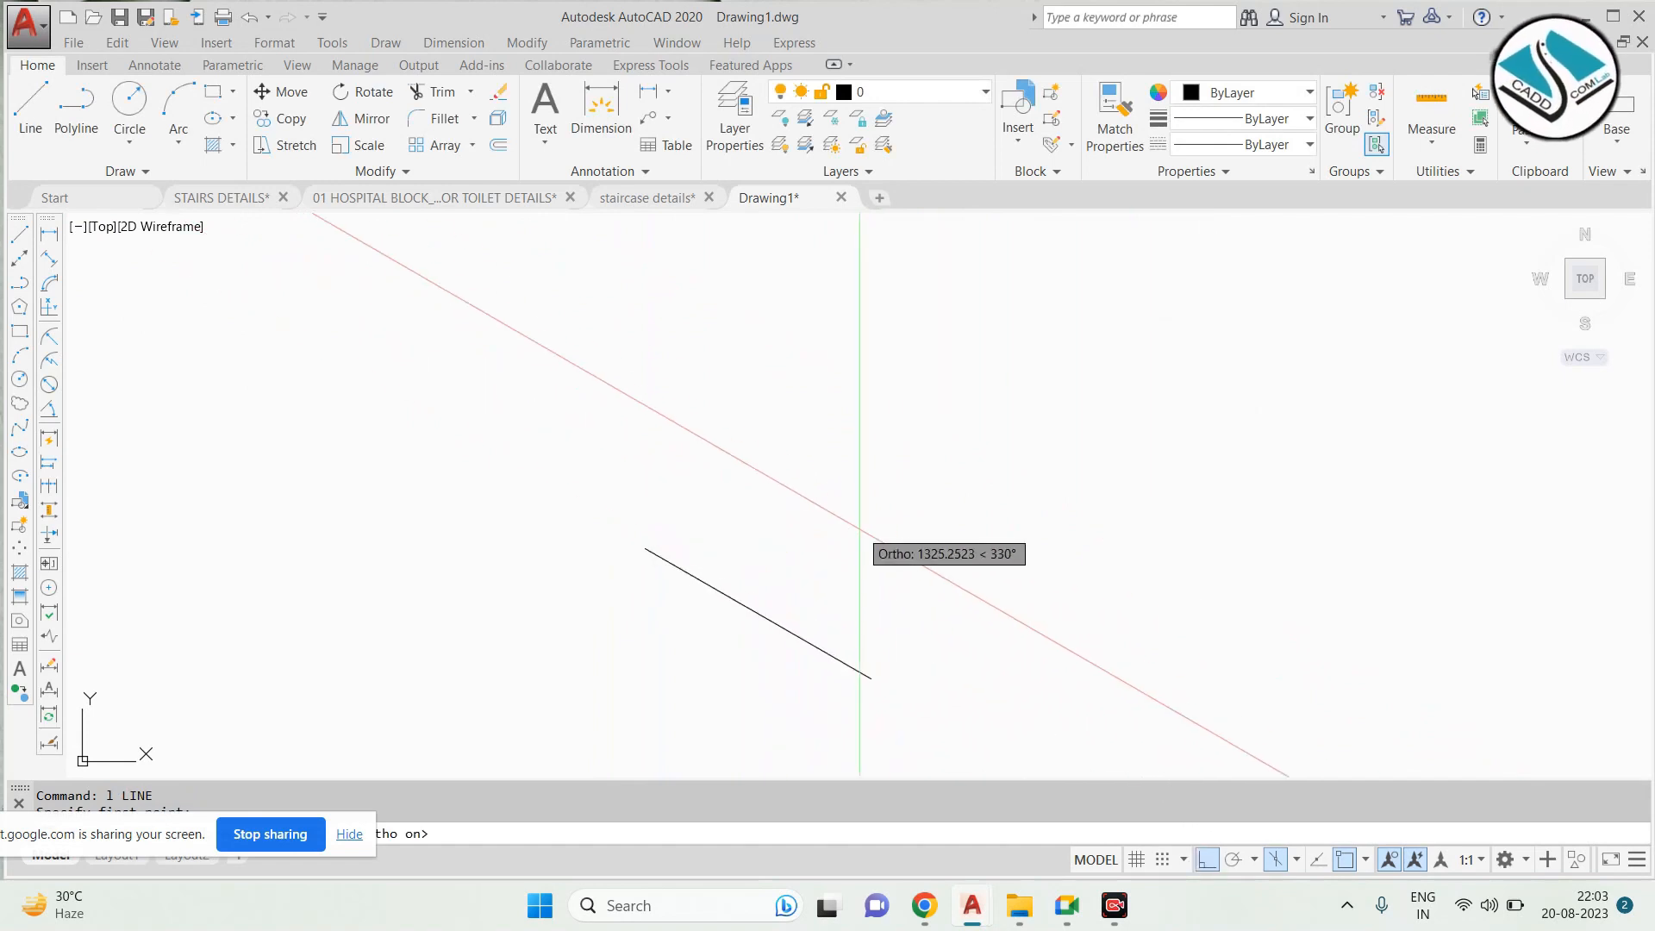
scroll(638, 500, "down", 3)
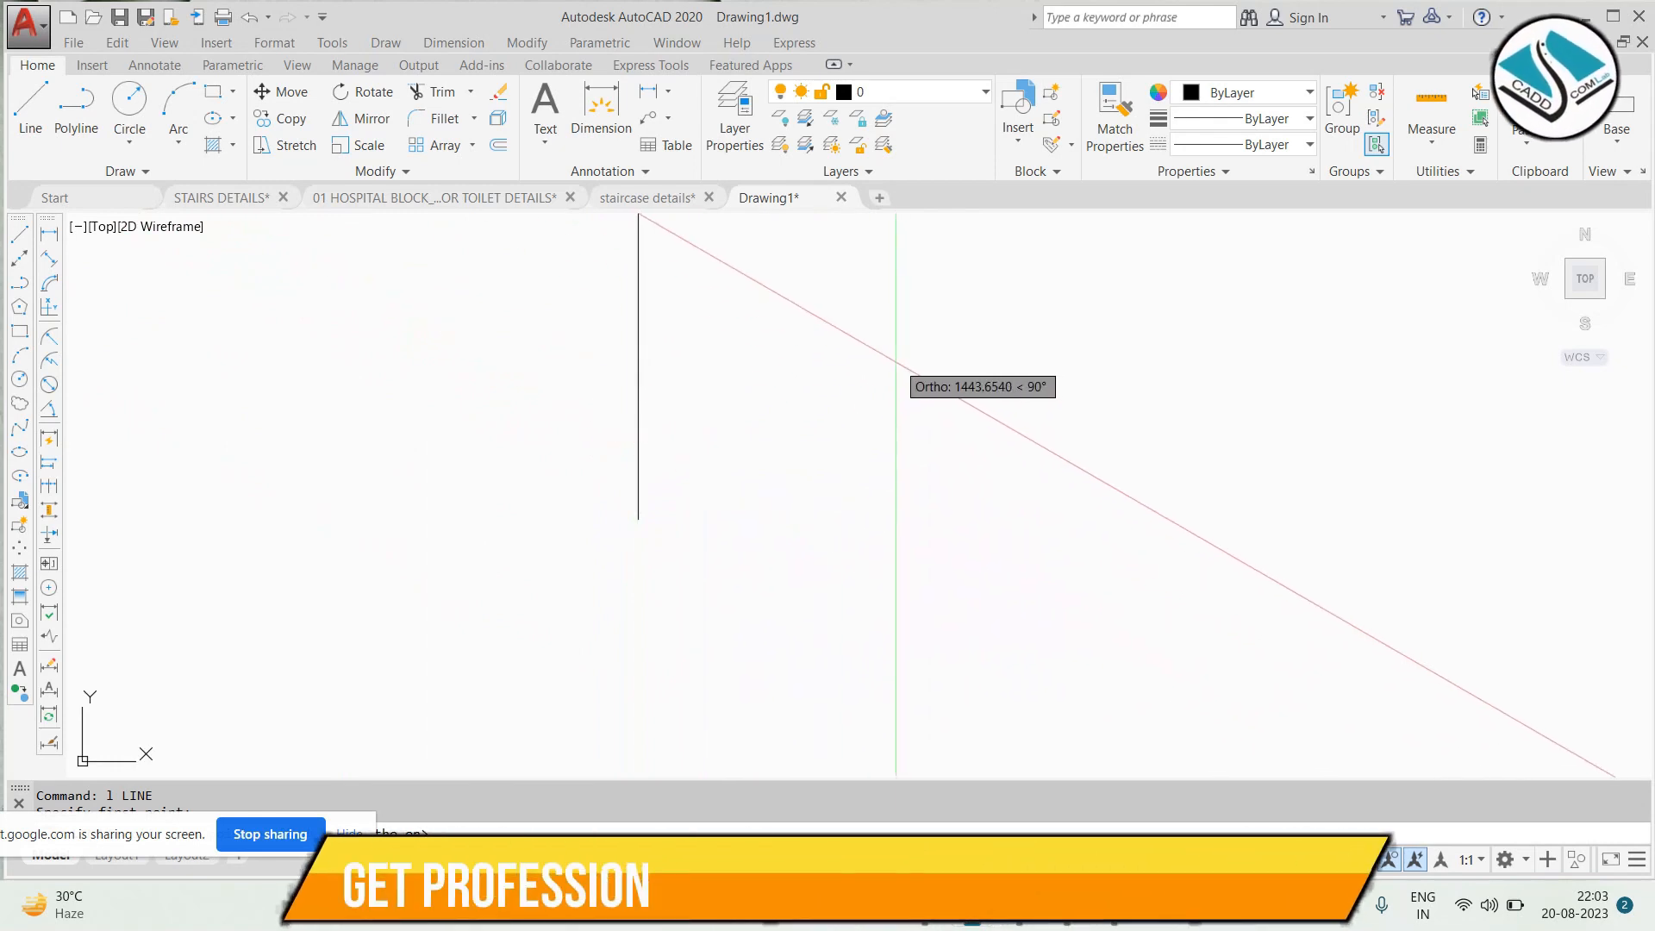
key("F5")
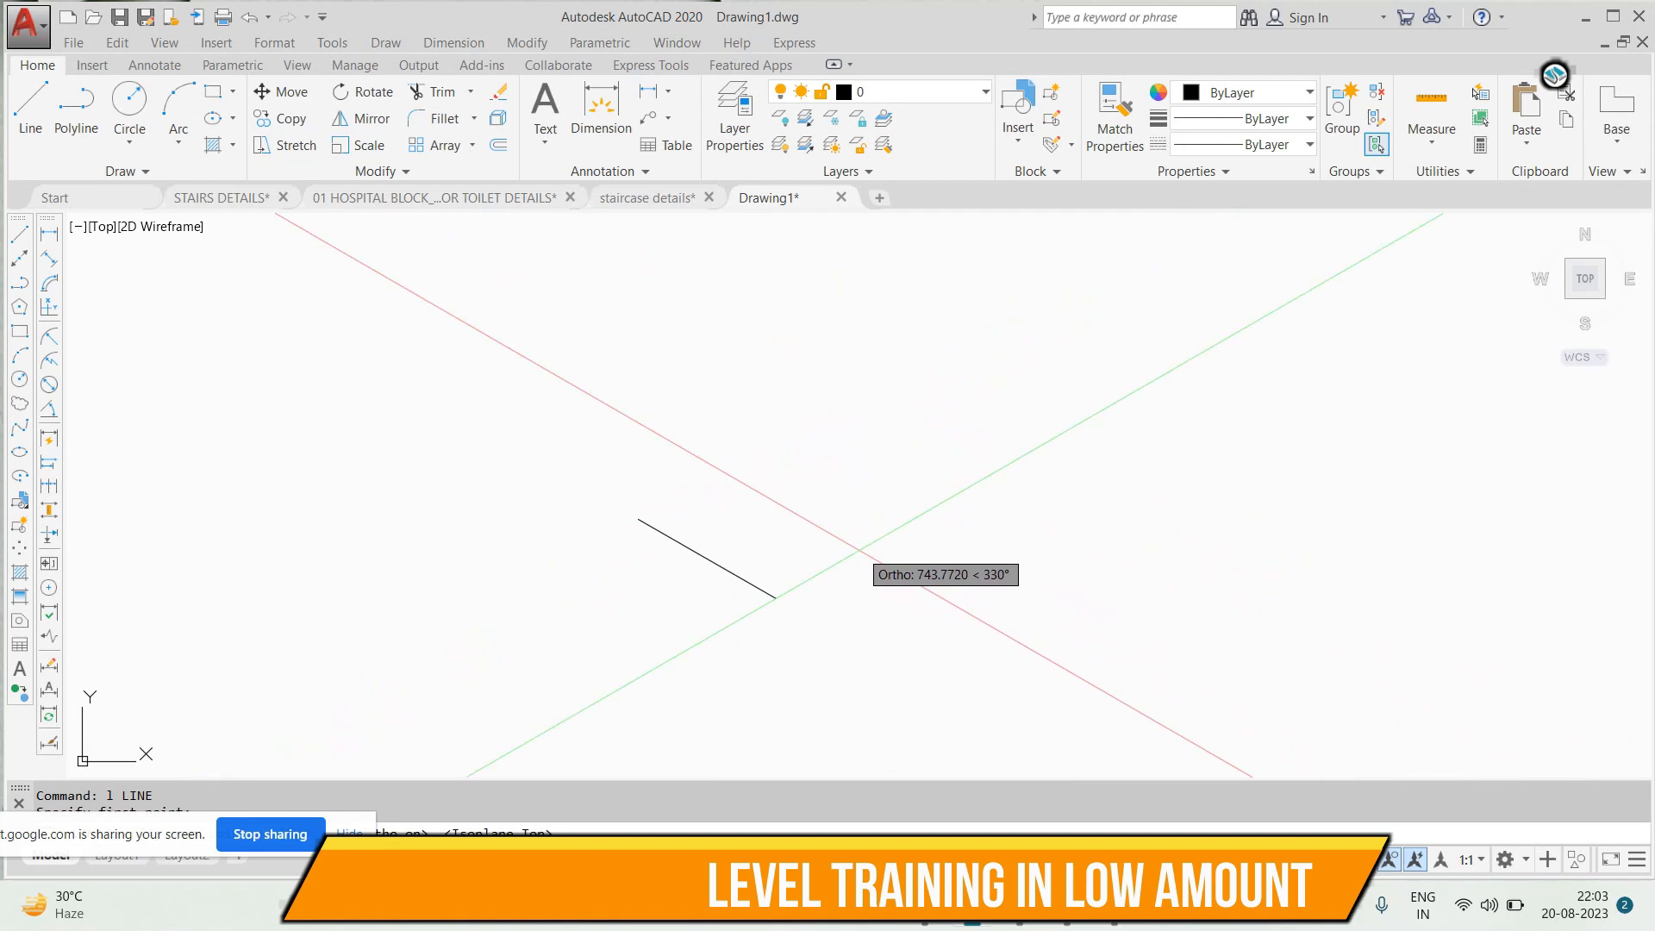
type("1.")
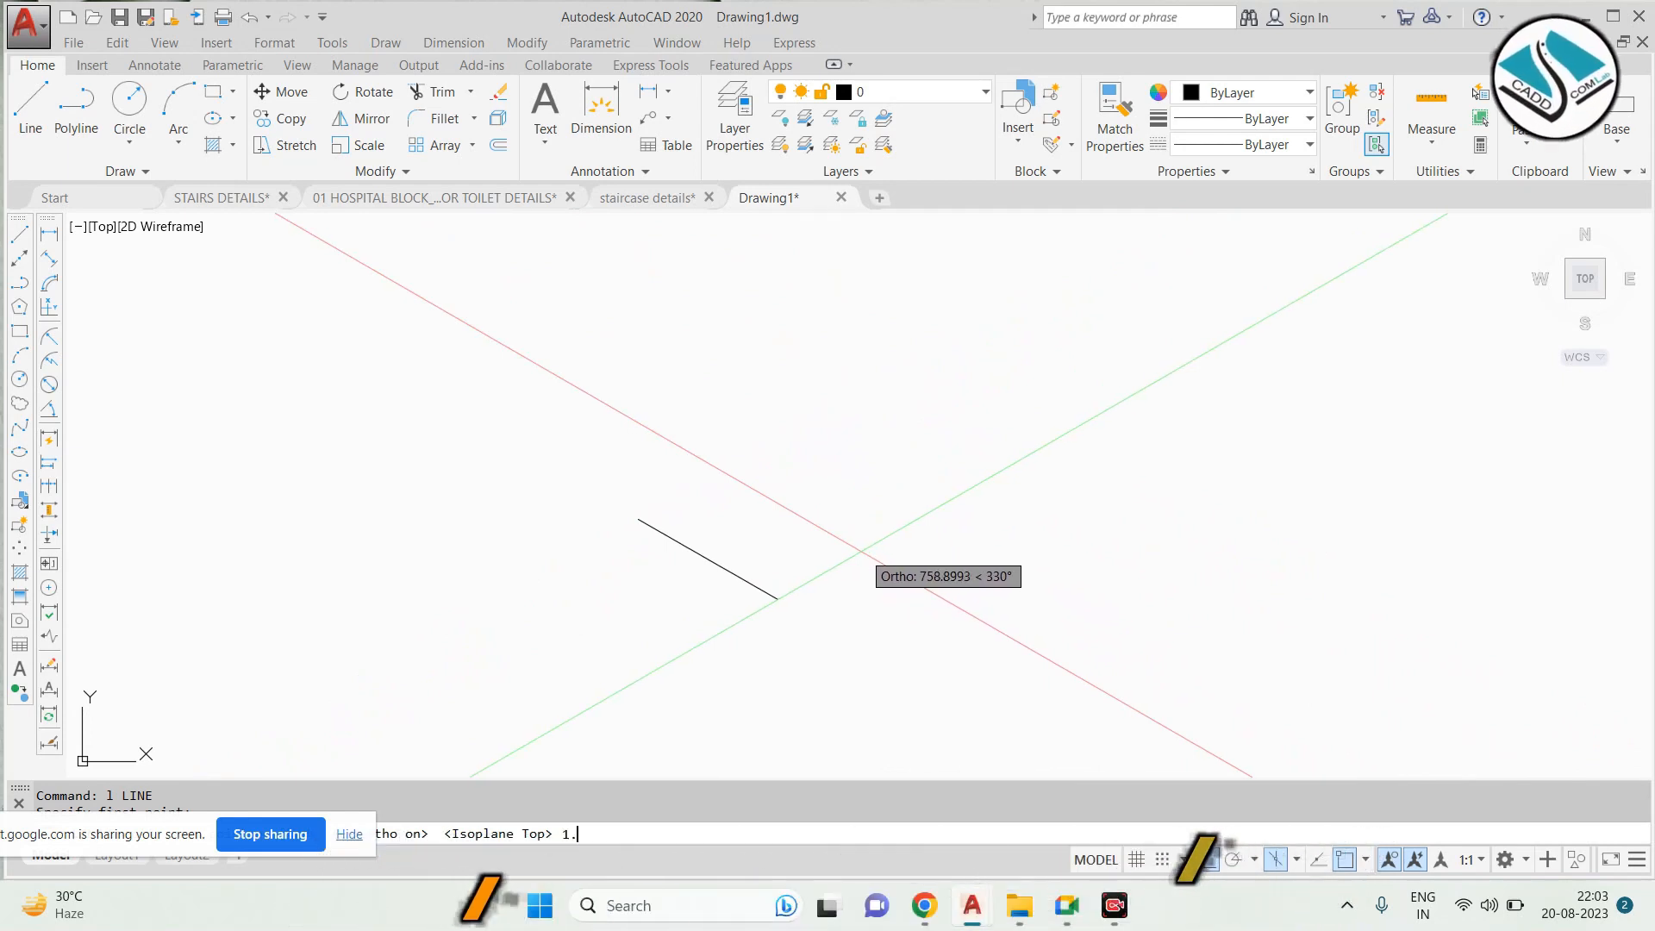
key("Escape")
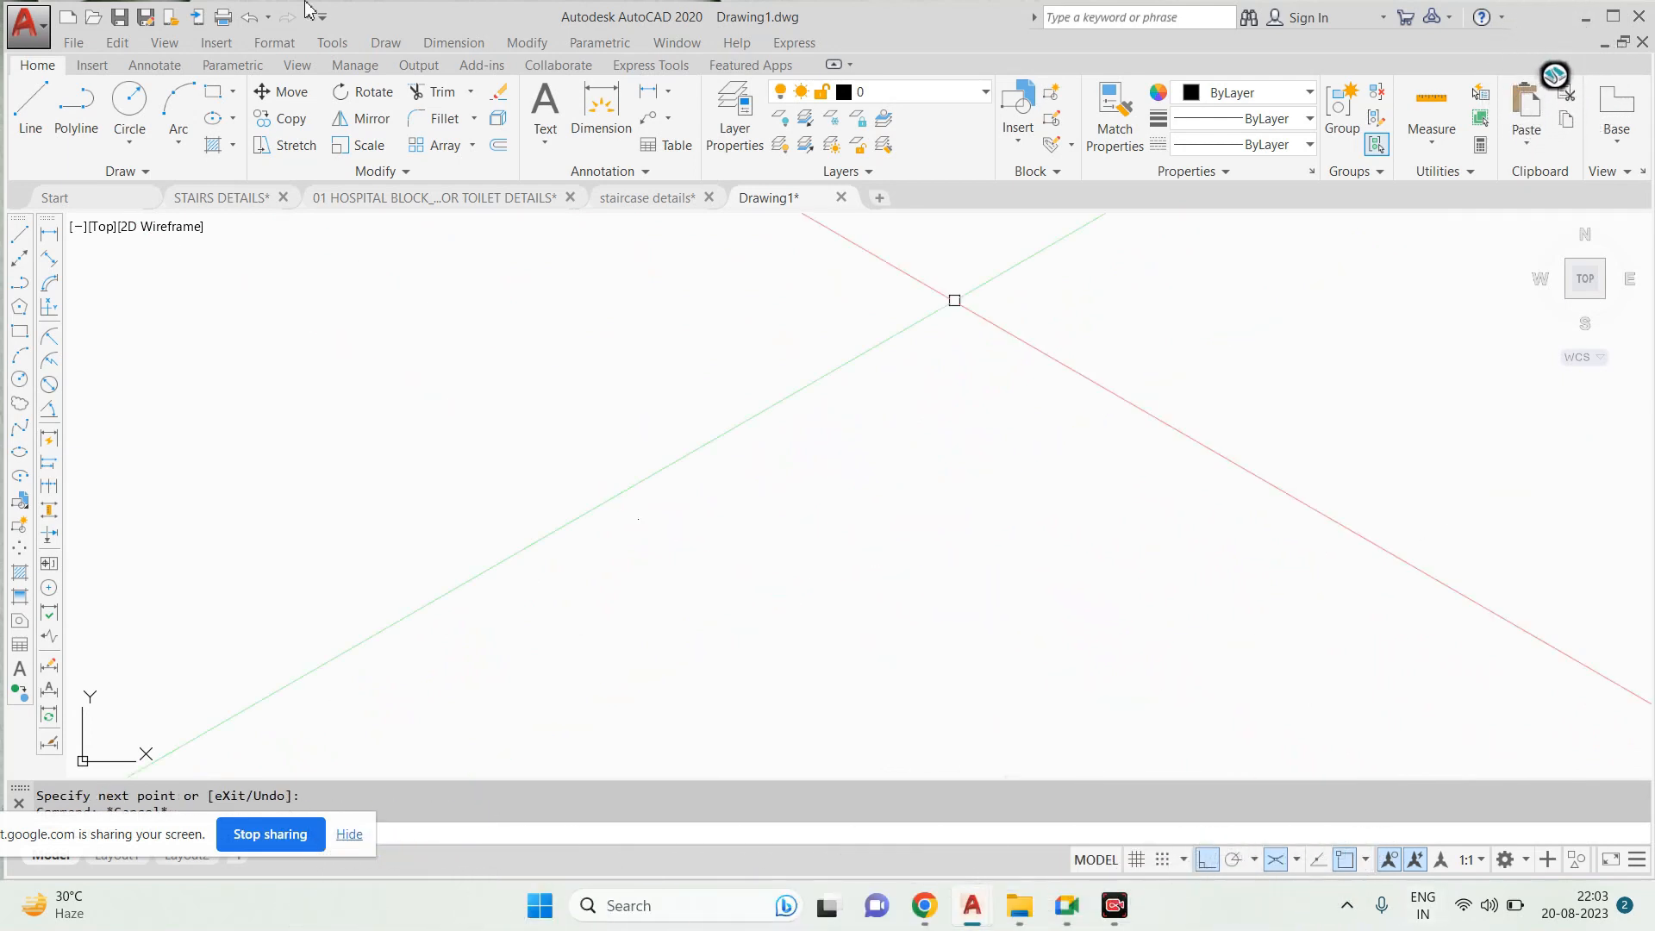
type("l")
key("Return")
left_click(660, 373)
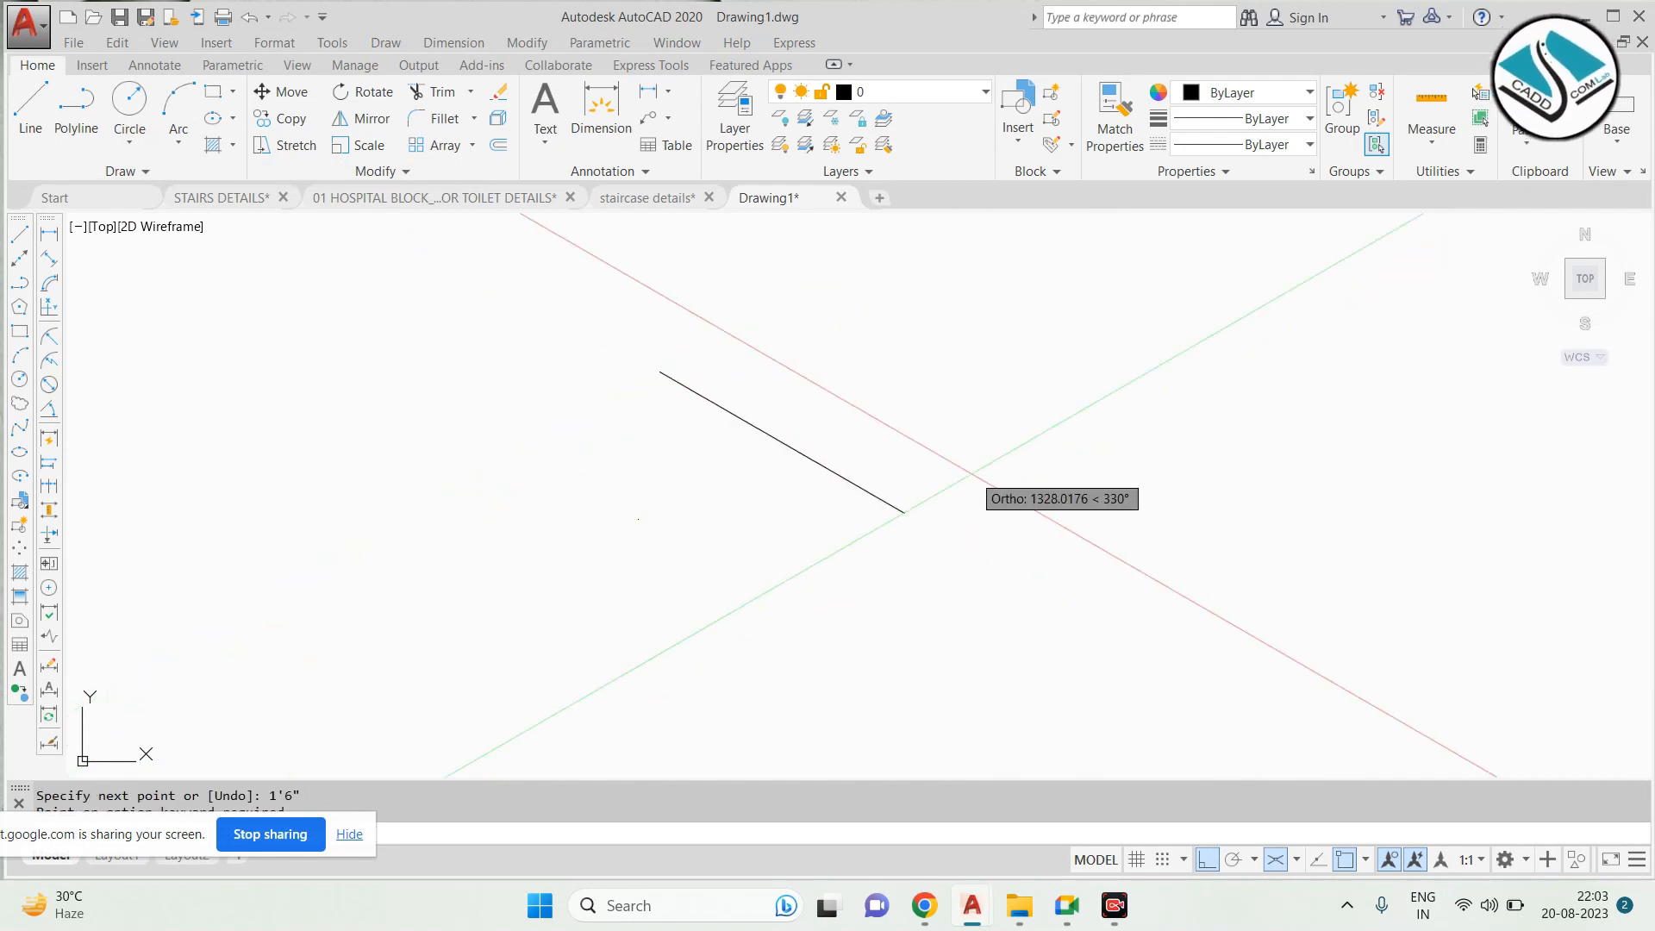
scroll(687, 374, "up", 15)
middle_click_drag(510, 657, 577, 546)
key("Escape")
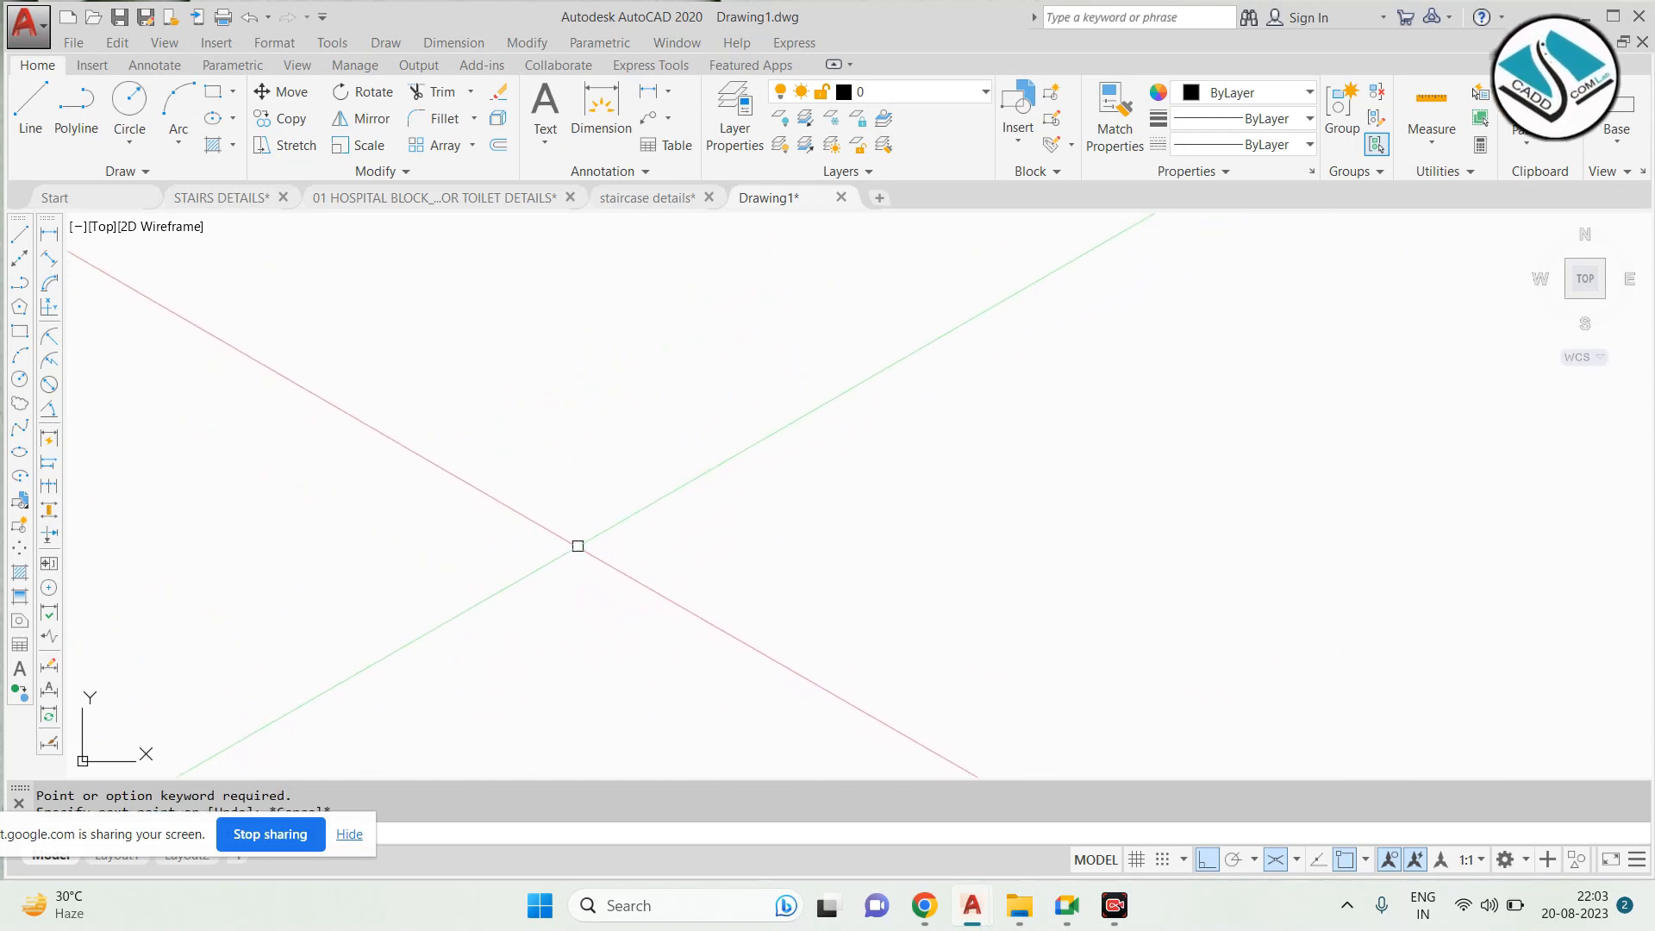
Set the drawing's length units to architectural feet and inches
key("Return")
left_click(905, 328)
left_click(905, 338)
left_click(868, 660)
Draw the box's top face as a closed isometric rhombus with 1'6" sides on the top isoplane
type("l")
key("Return")
left_click(741, 443)
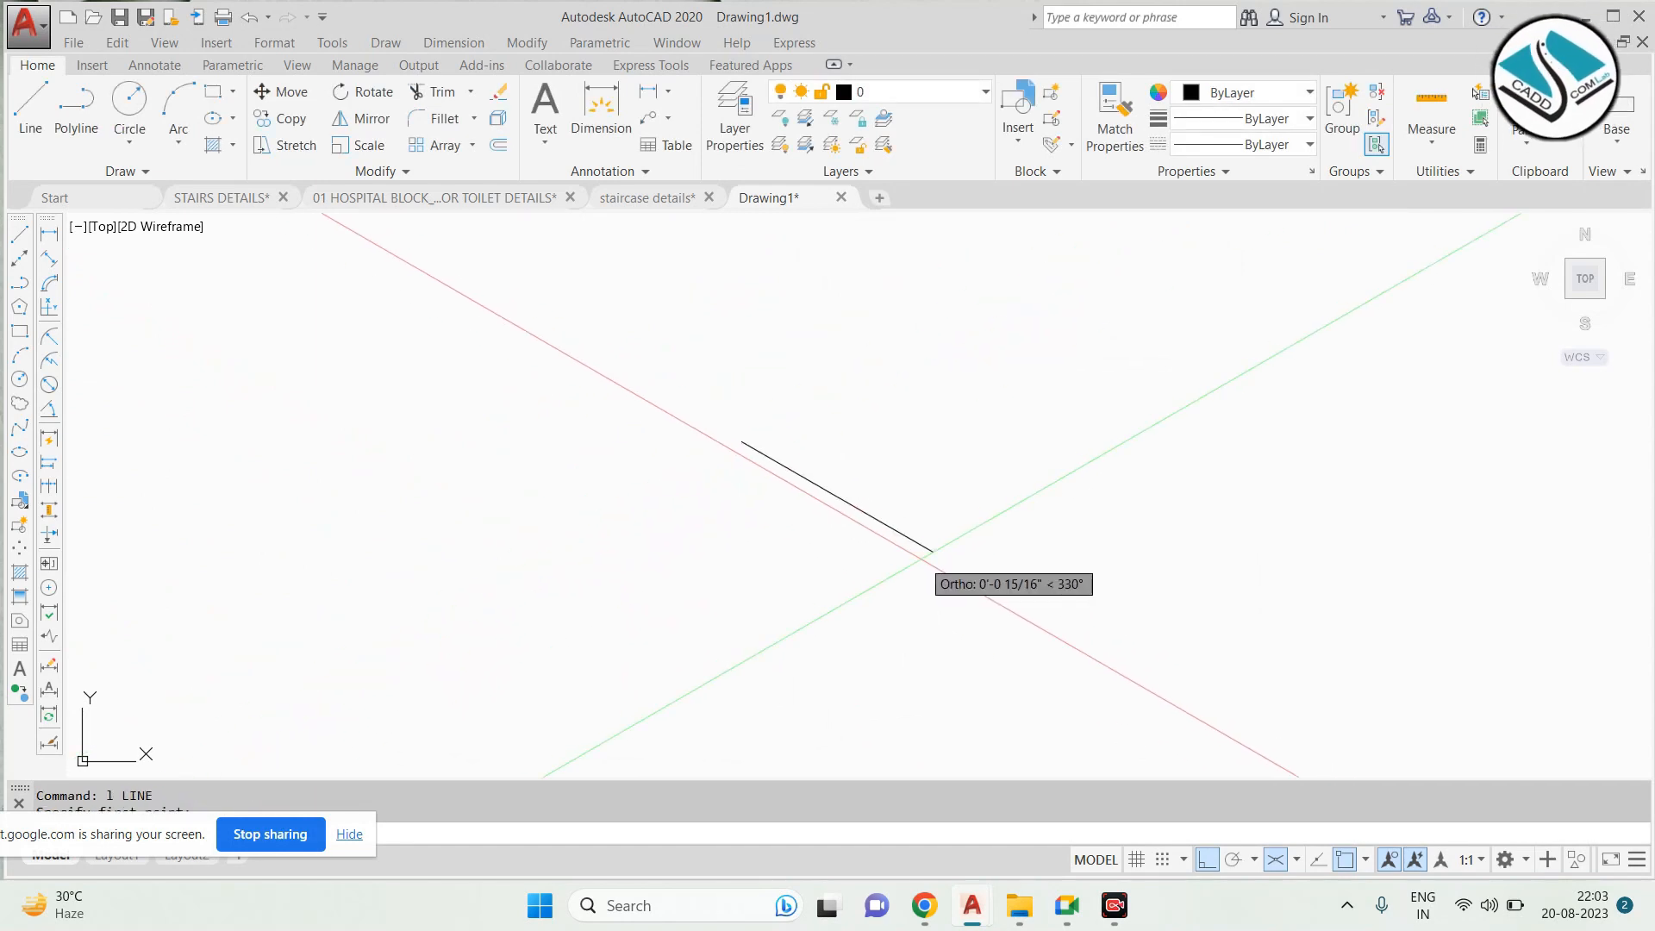
scroll(672, 422, "down", 6)
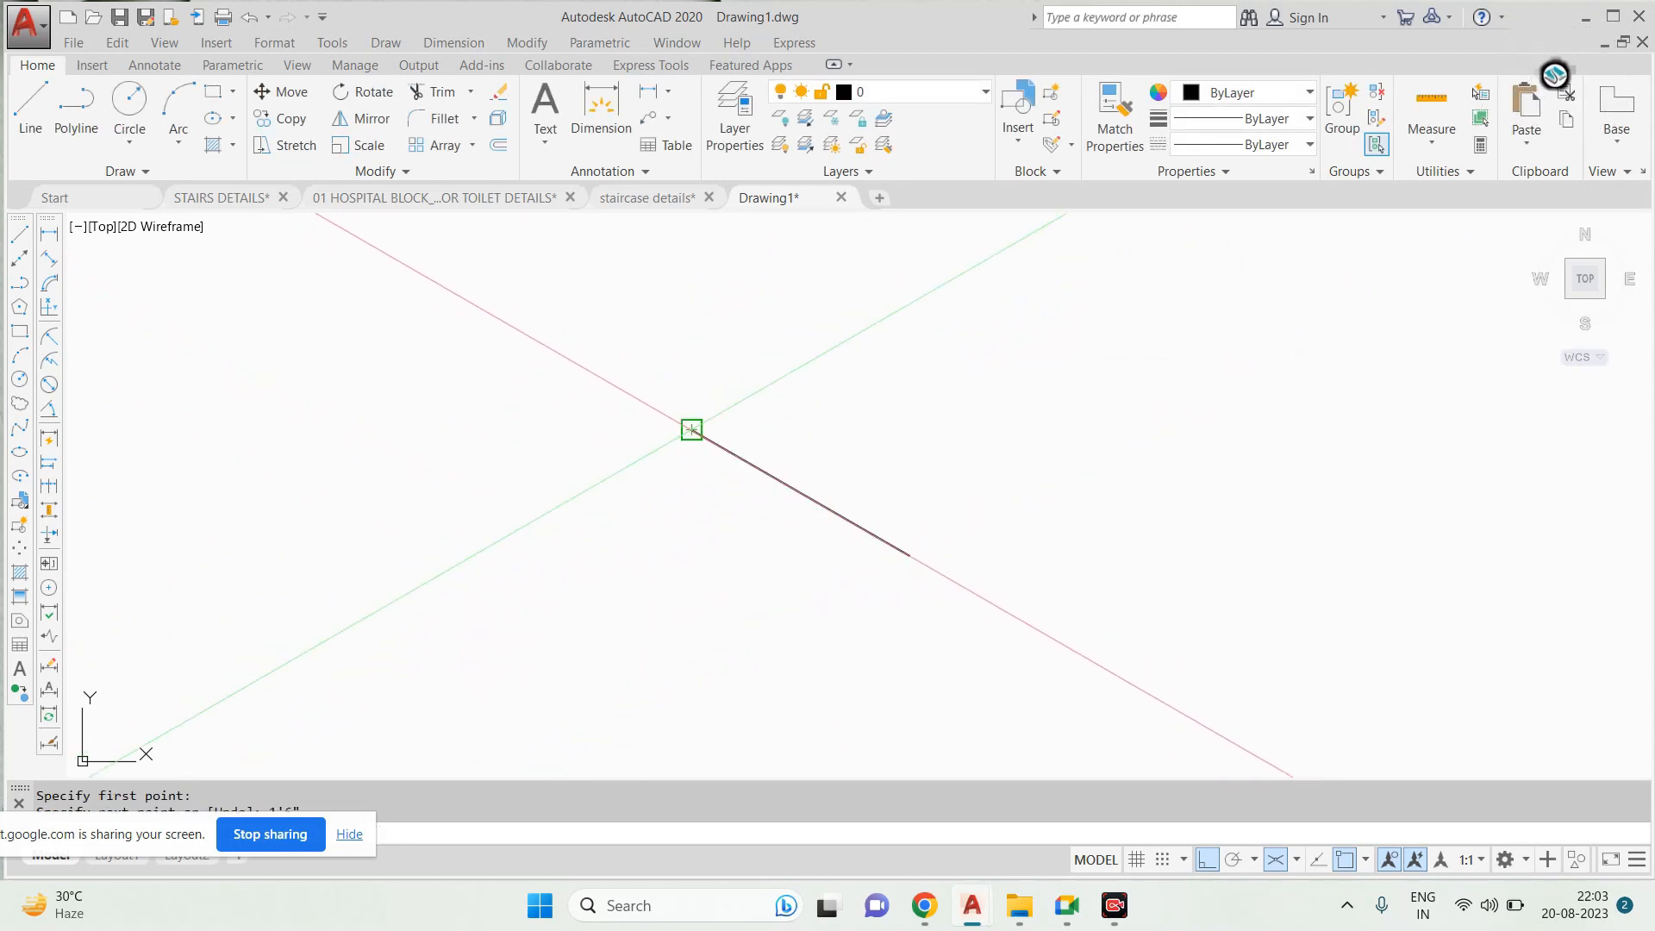
left_click_drag(176, 834, 1251, 830)
scroll(1039, 479, "down", 3)
scroll(1086, 412, "up", 3)
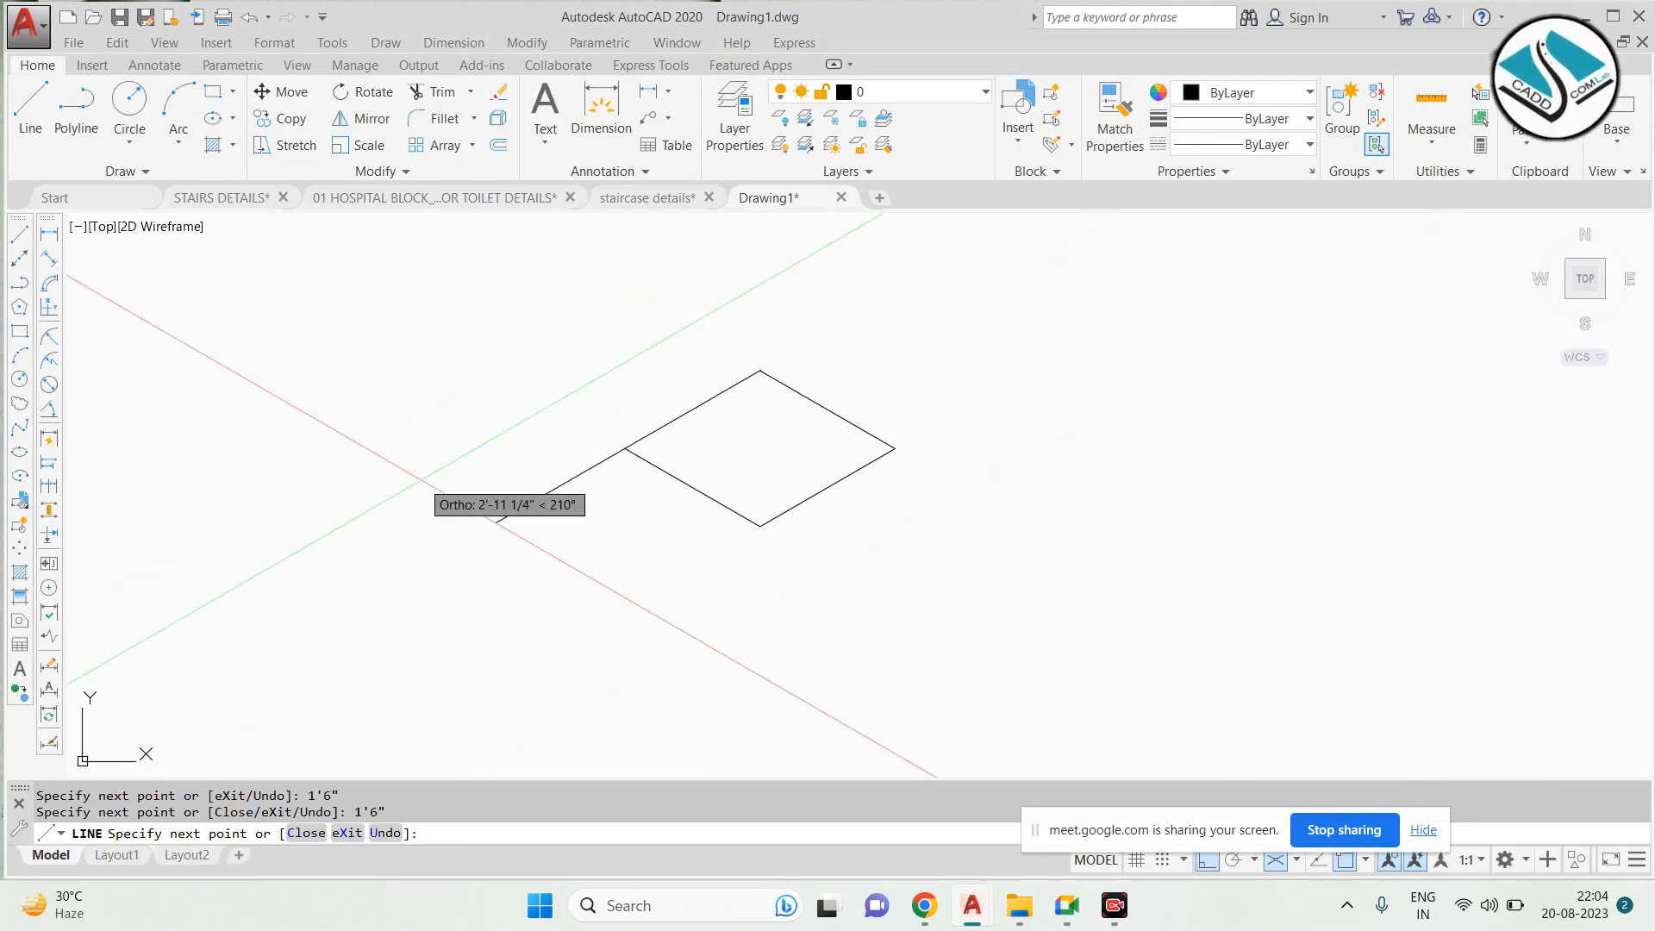
Draw the box's left face below the top rhombus, 1' high with a 1'6" bottom edge, up to the front corner
type("l")
key("Return")
left_click(625, 447)
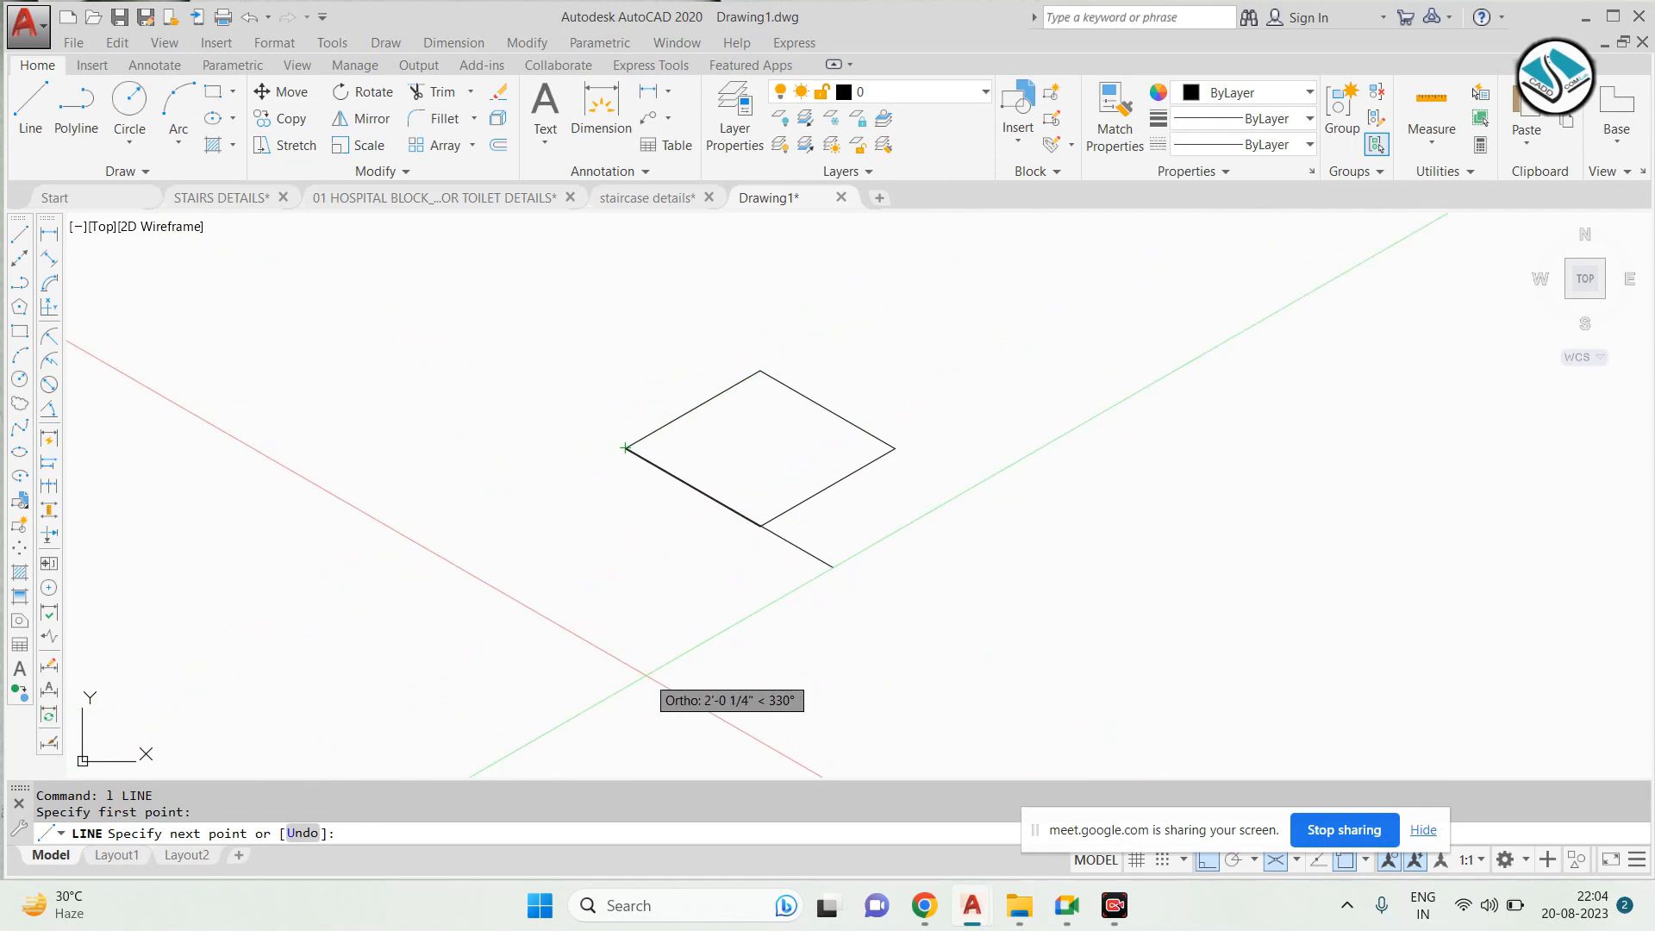
key("F5")
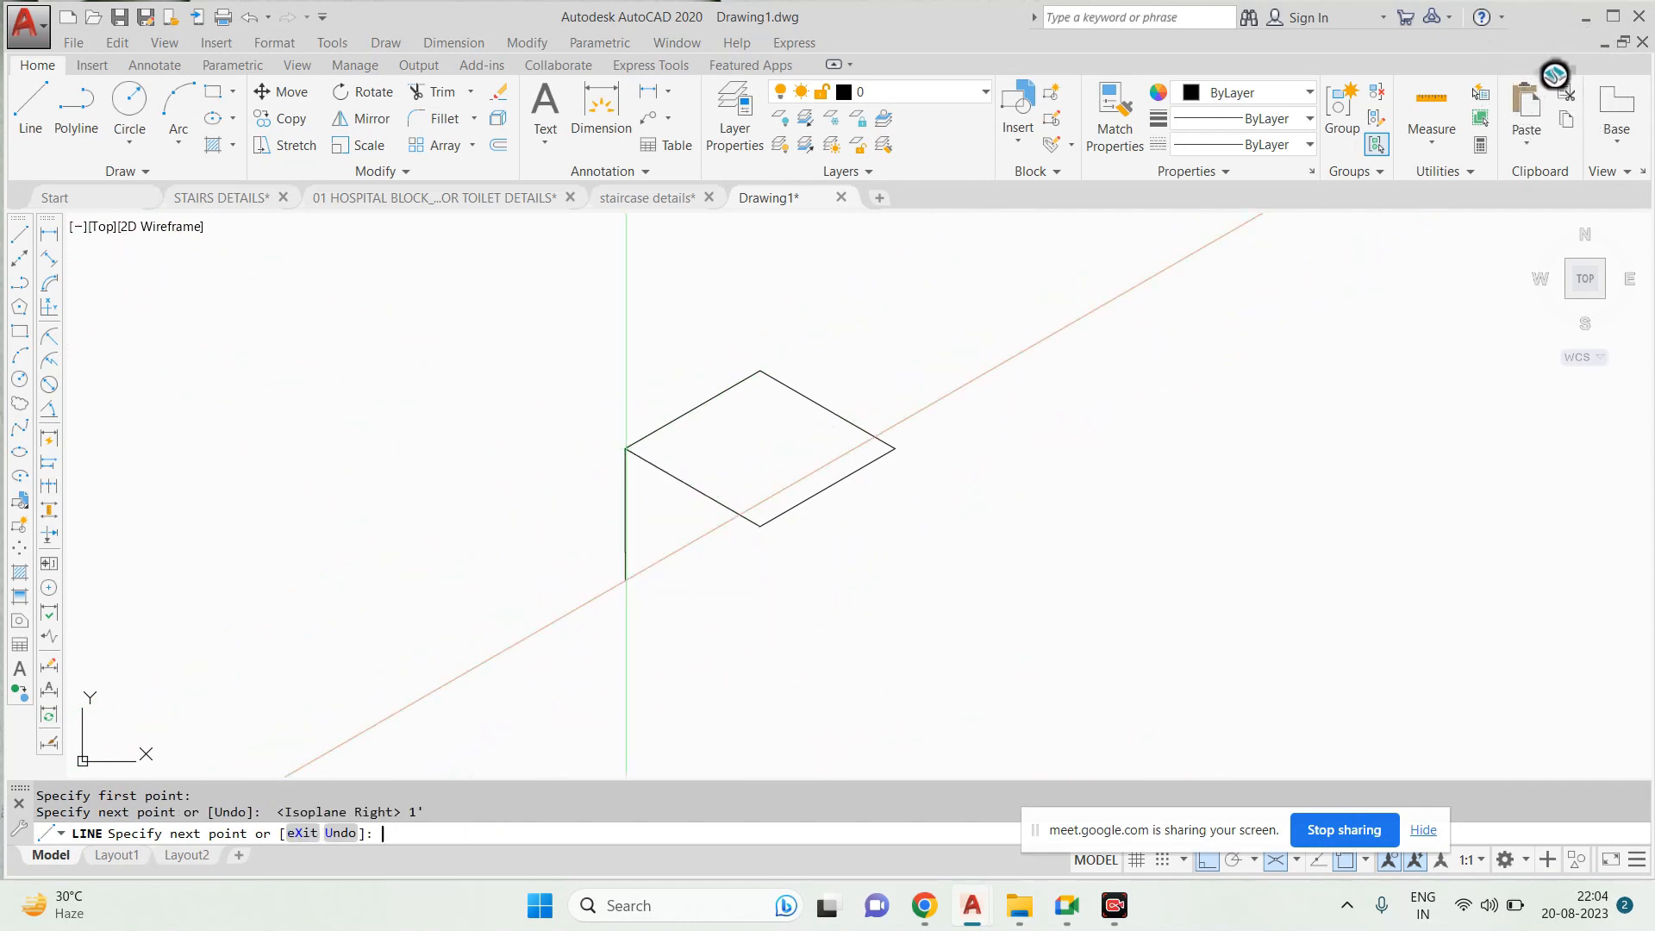
key("F5")
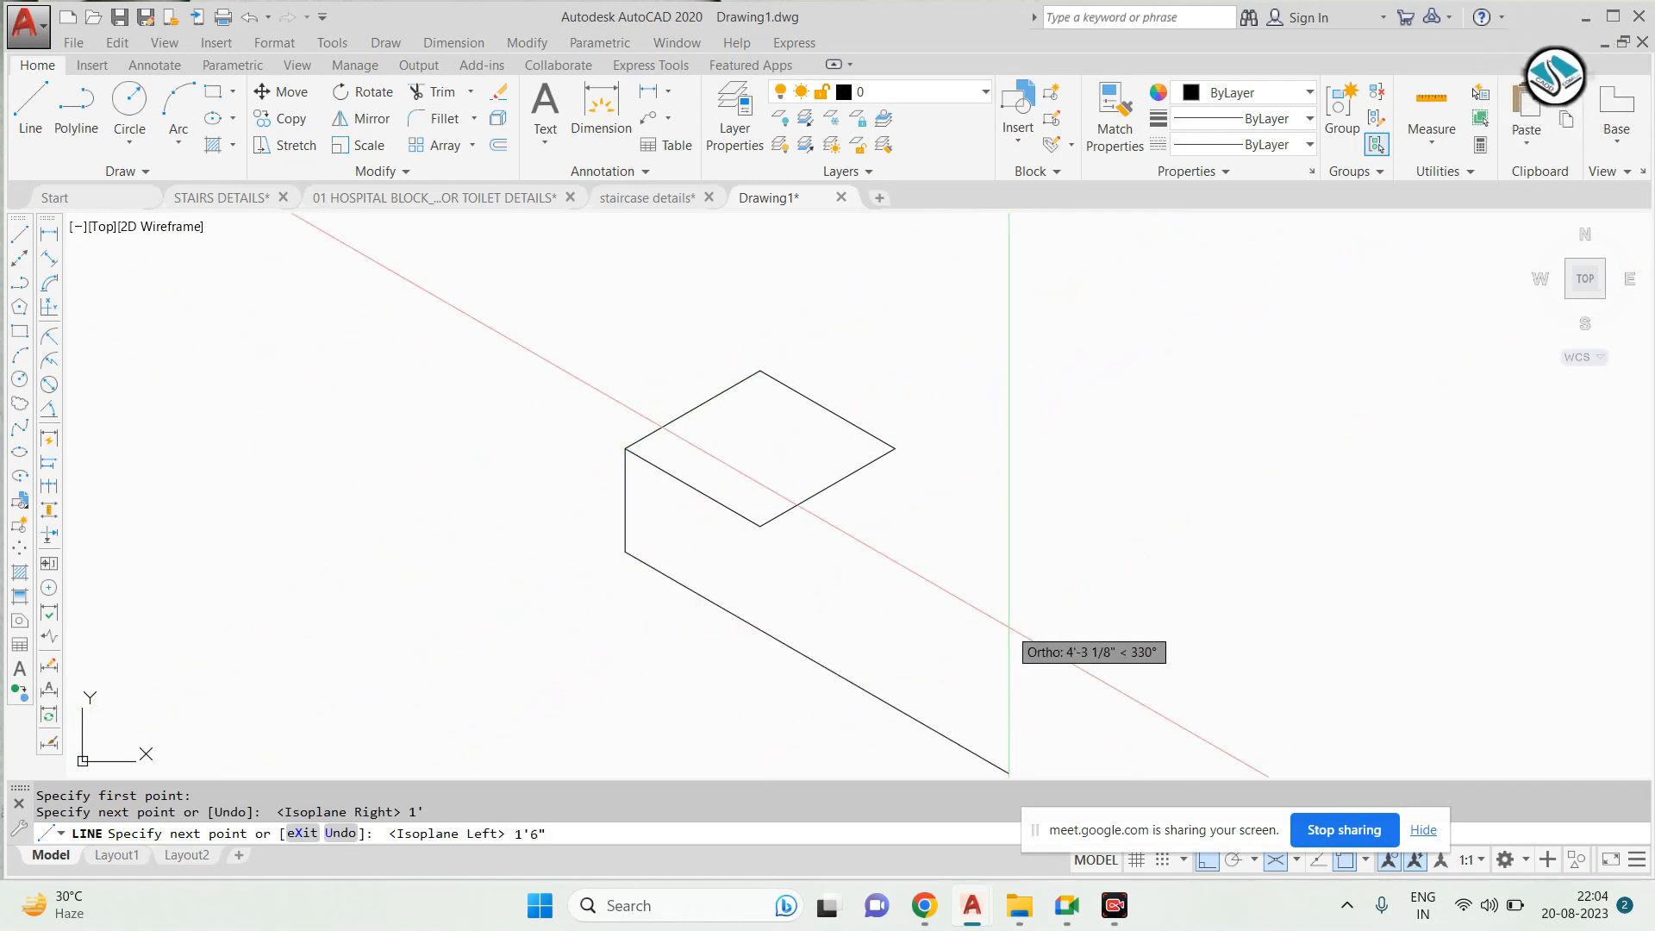
type("1'6\"")
key("Return")
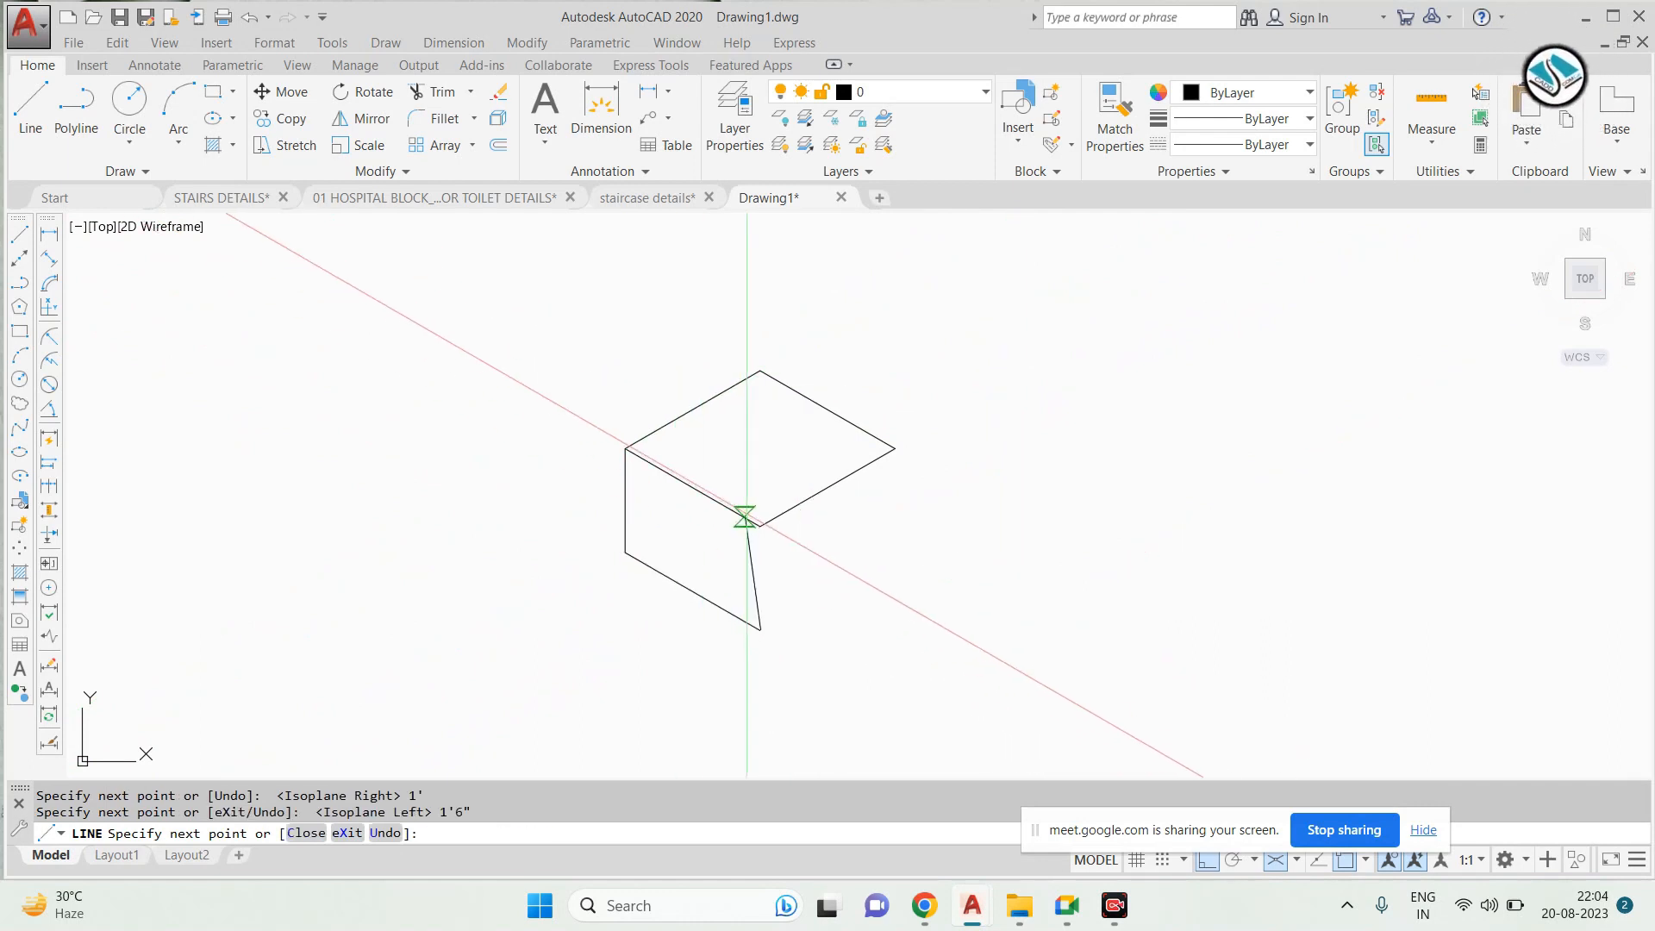
key("Escape")
Draw the right face from the lower front corner with a 1'6" bottom edge and a 1' vertical edge
key("Return")
left_click(760, 629)
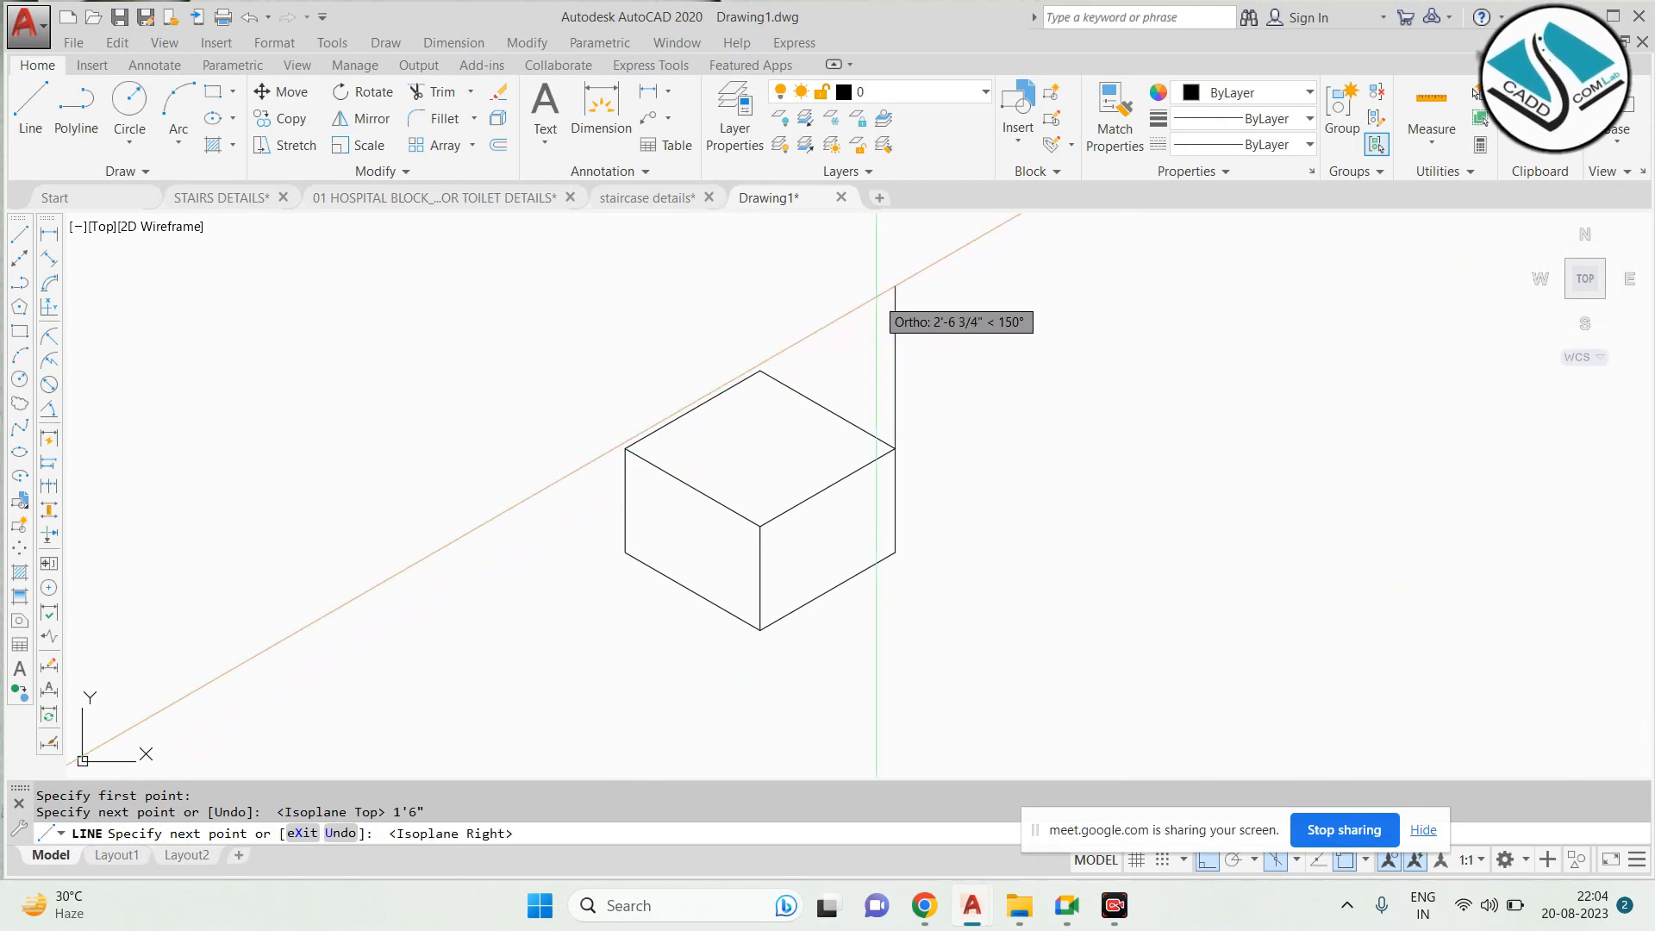
key("Escape")
Copy the top edge of the box's left face downward by 1.2
scroll(715, 552, "up", 2)
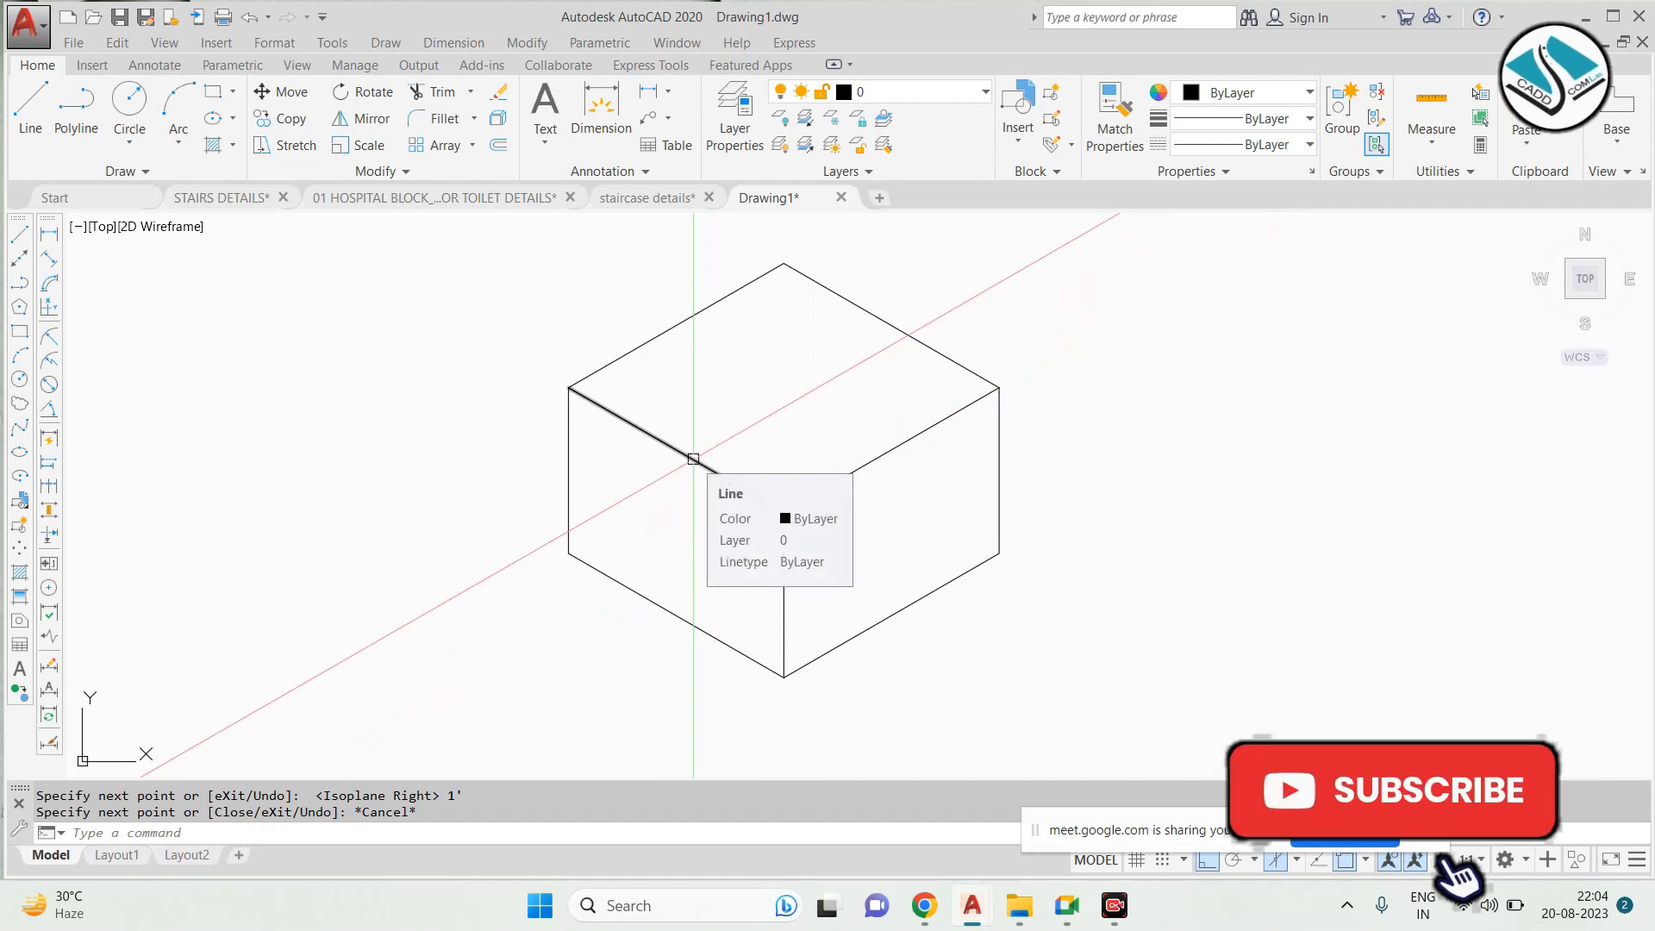
scroll(714, 481, "up", 2)
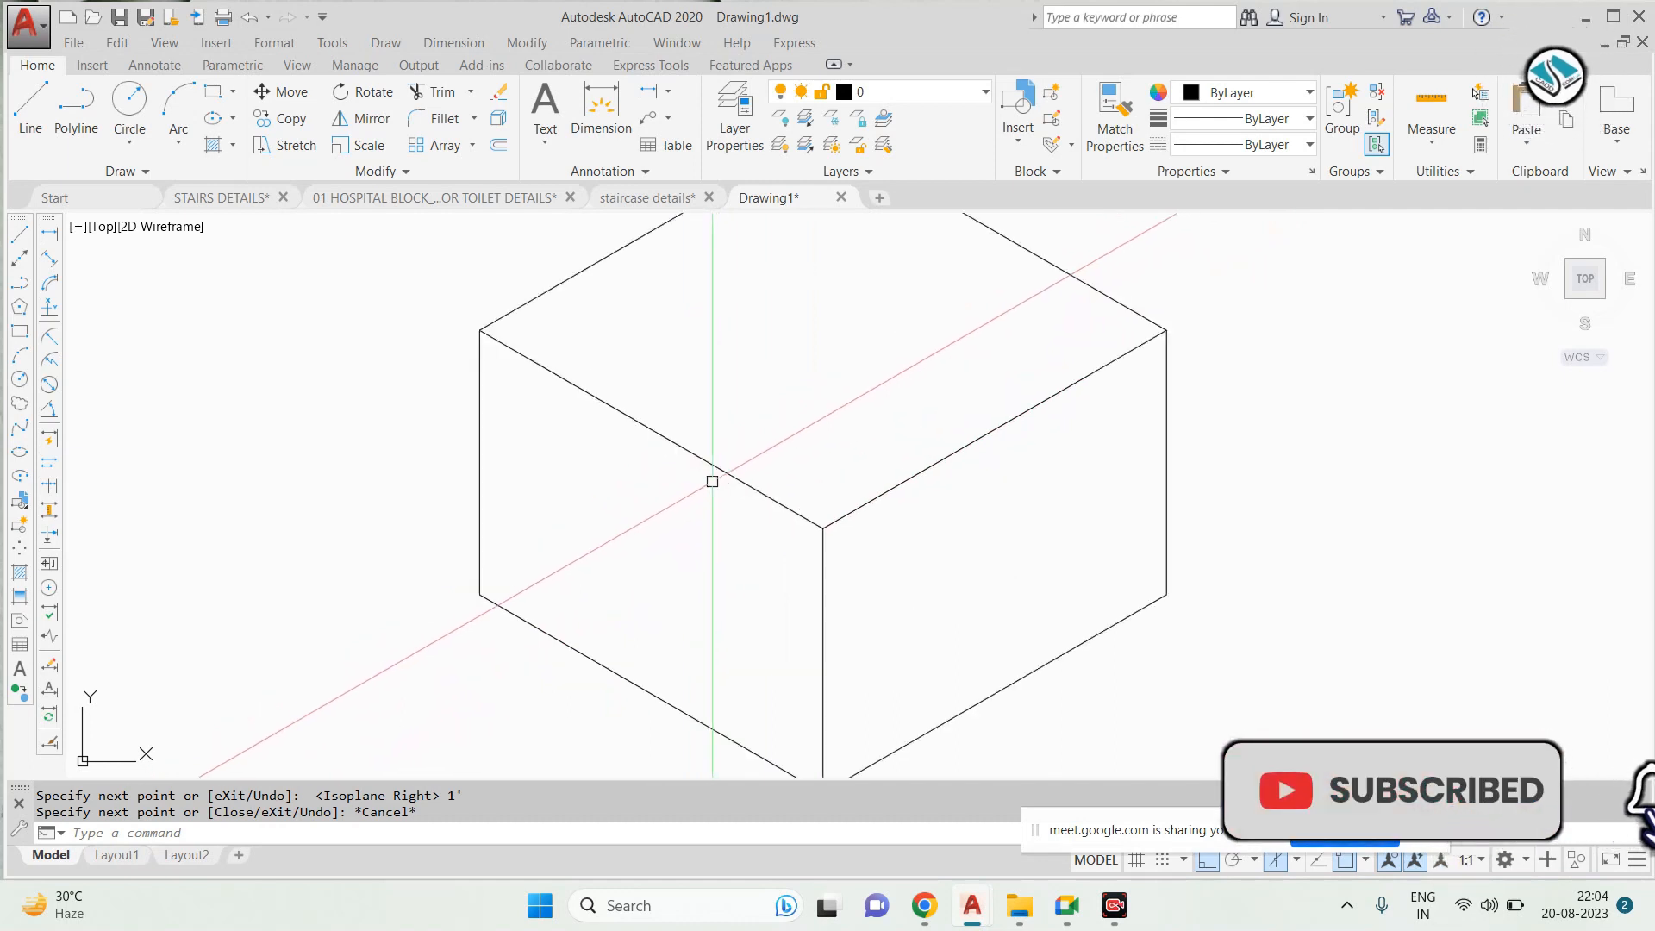
key("Escape")
left_click(715, 464)
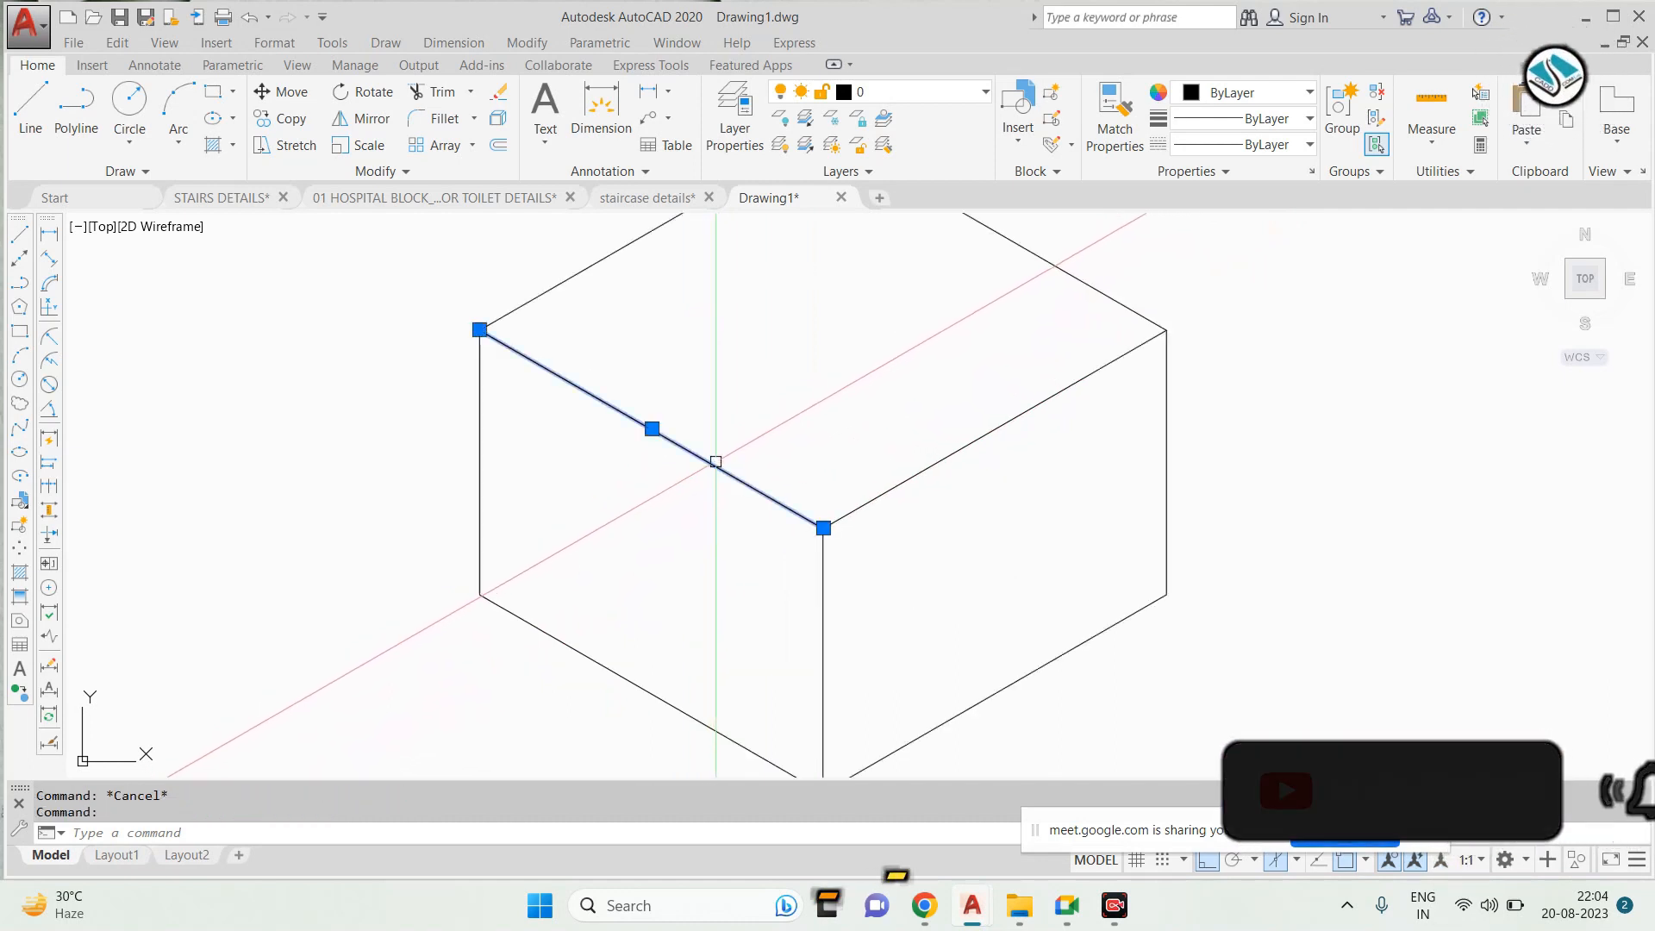
type("co")
key("Return")
scroll(715, 462, "up", 2)
left_click(719, 457)
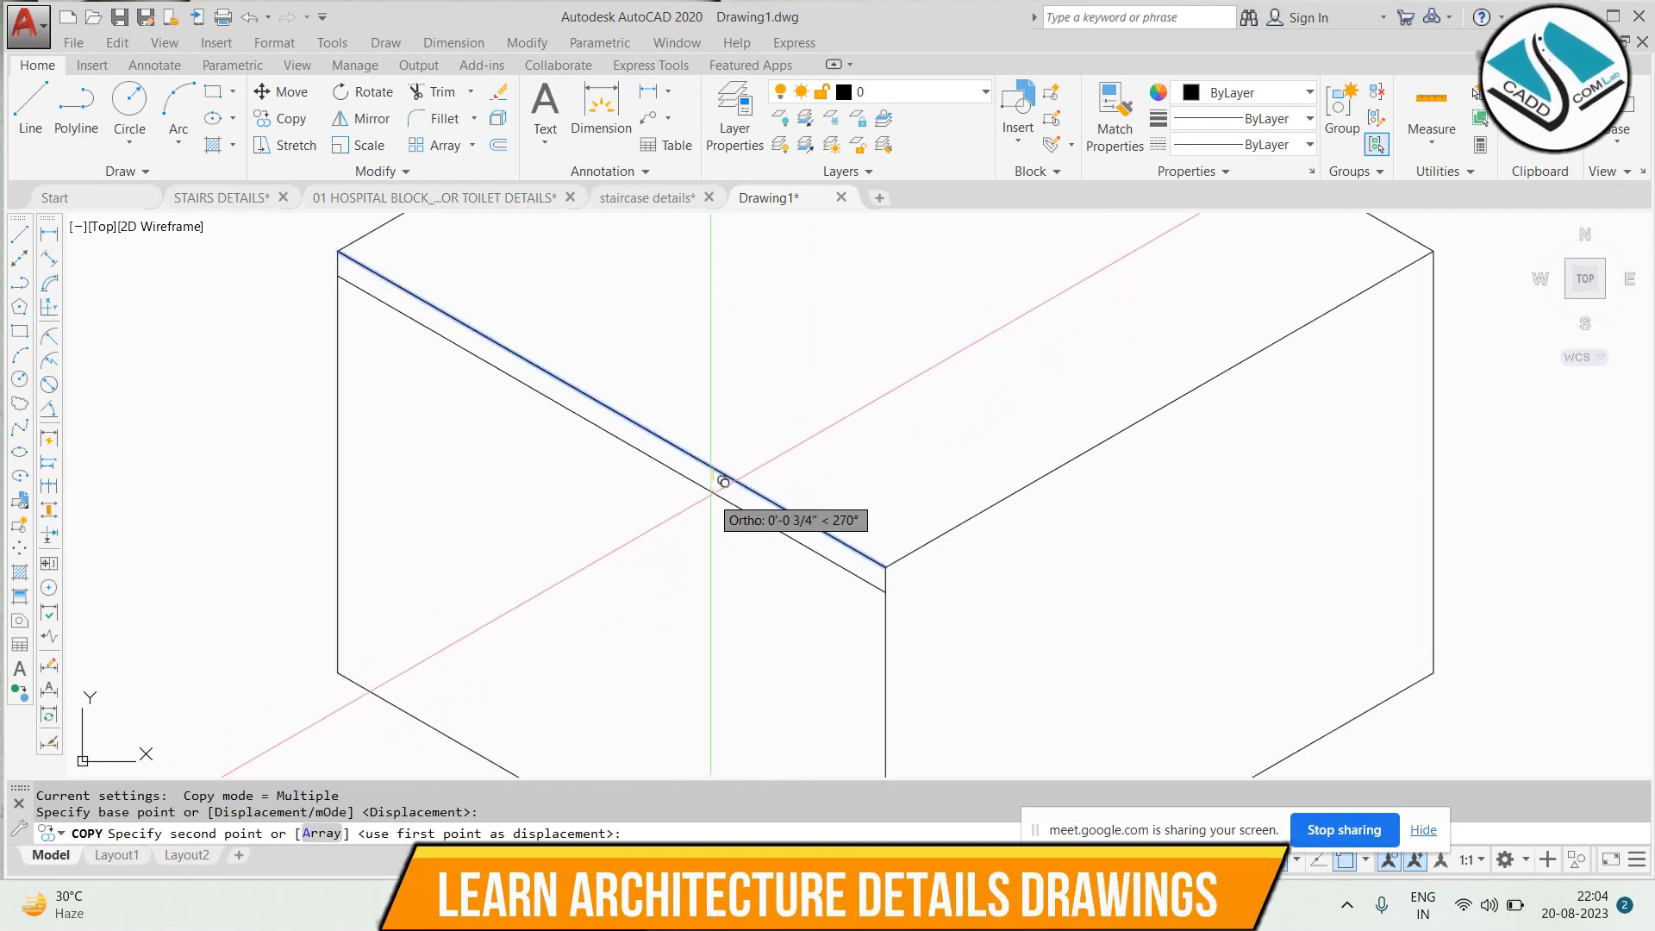
type("1.2")
key("Return")
scroll(712, 462, "down", 2)
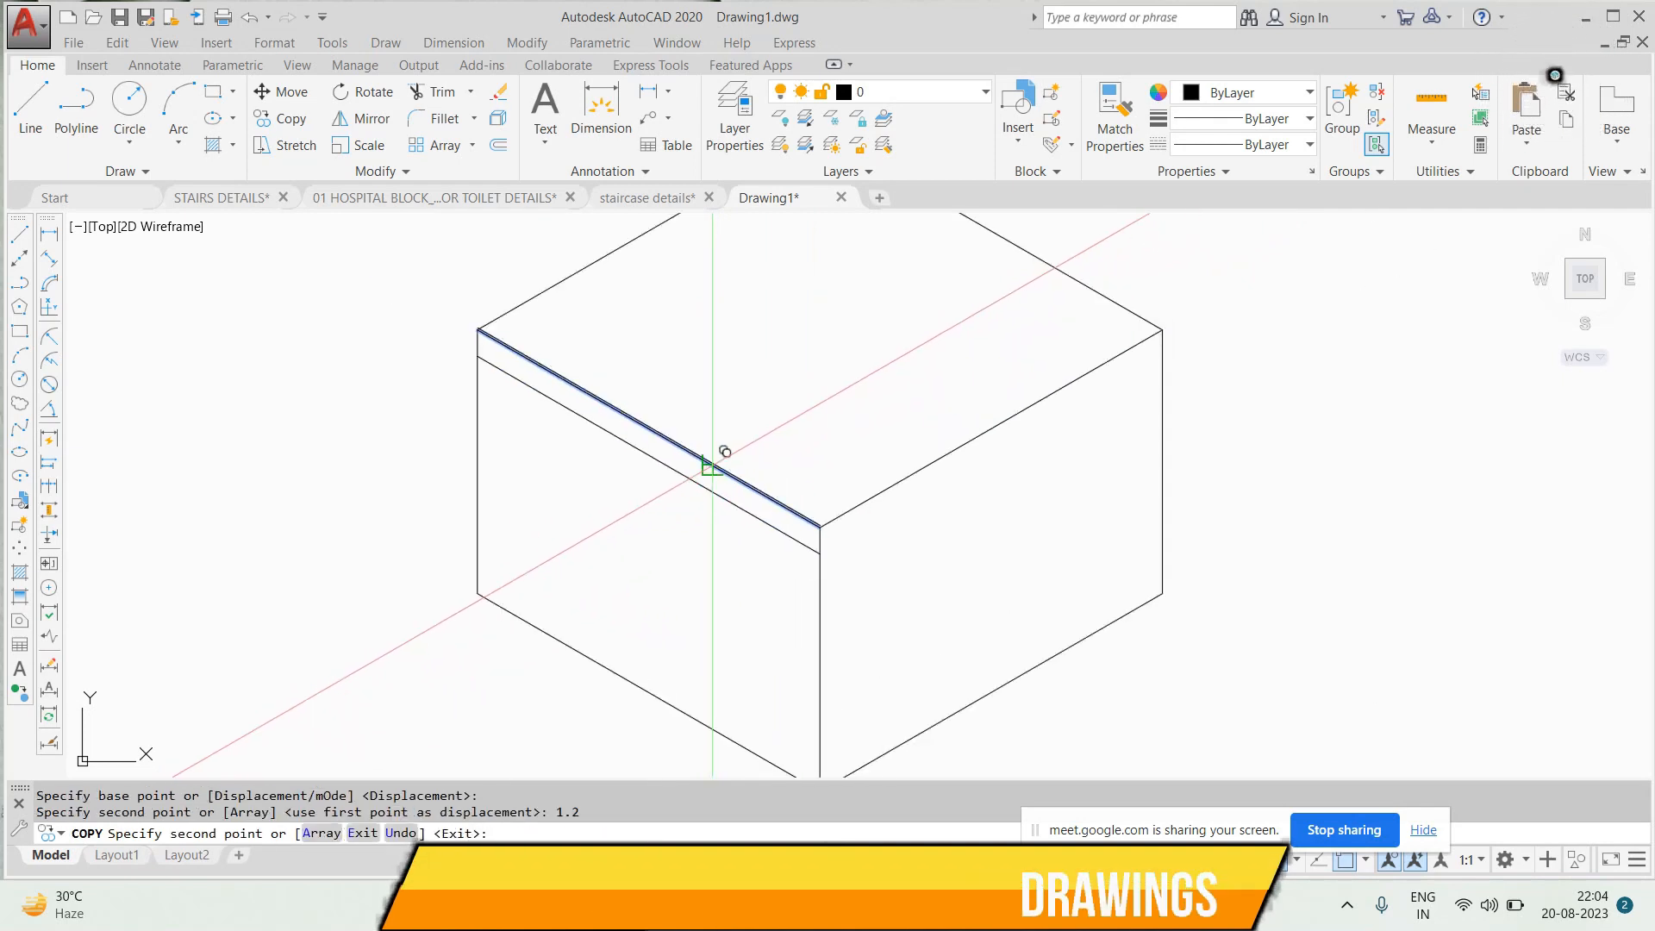
key("Escape")
Copy the outer vertical edge of the left face inward along the left isoplane
left_click(521, 451)
left_click(442, 477)
key("Return")
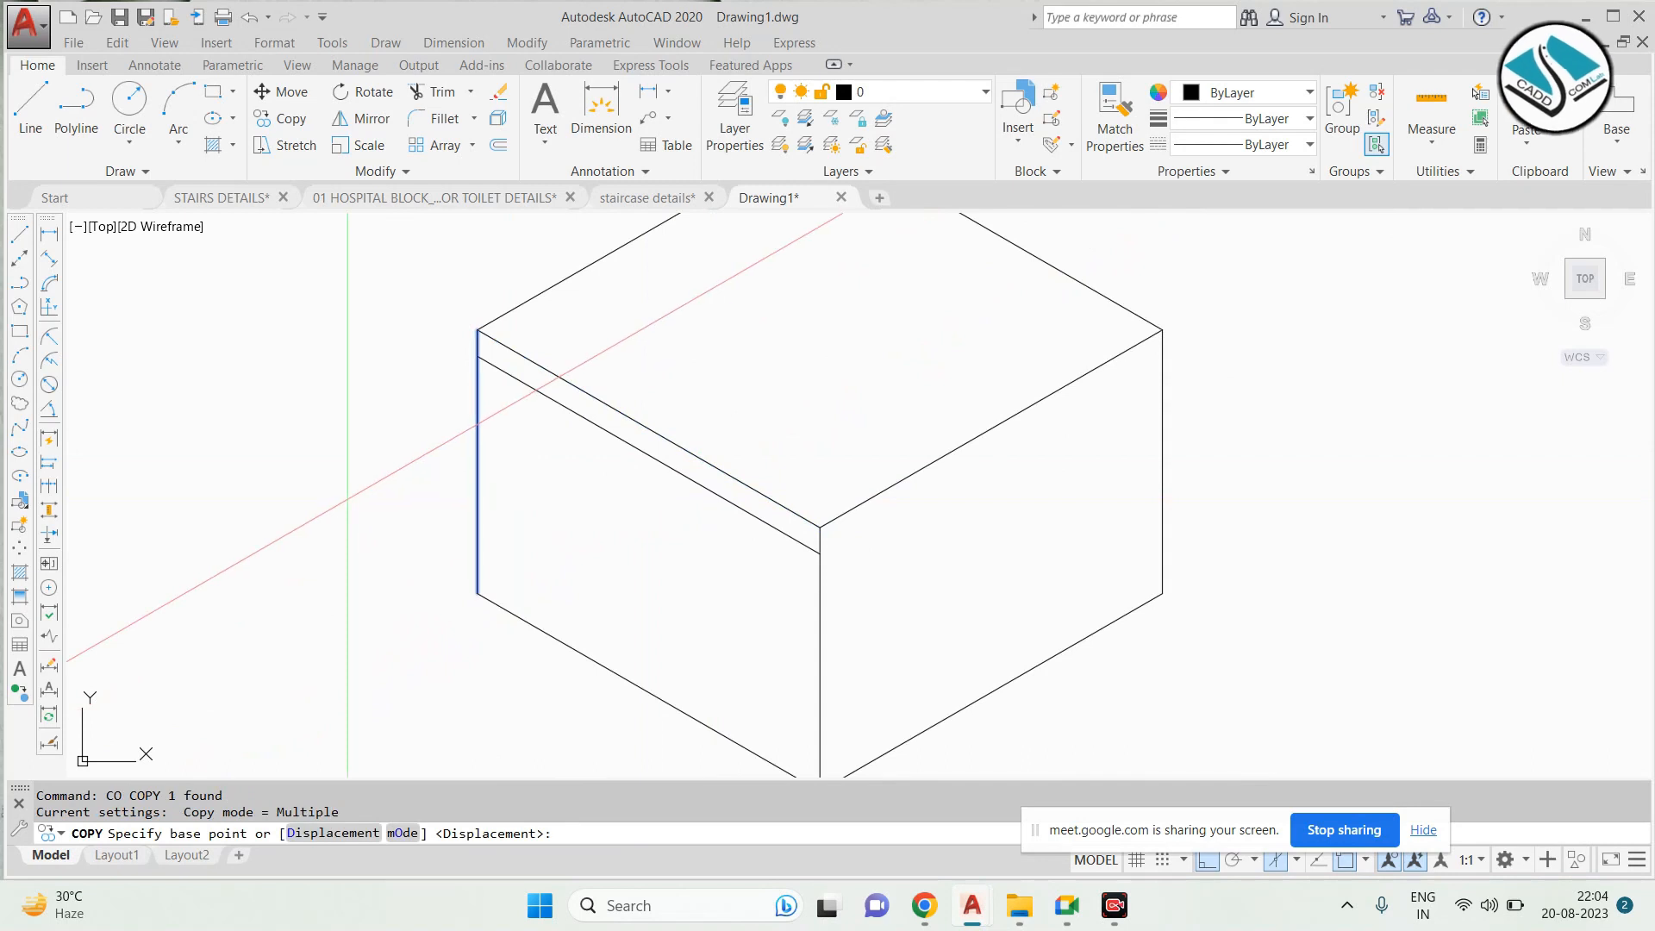
left_click(553, 475)
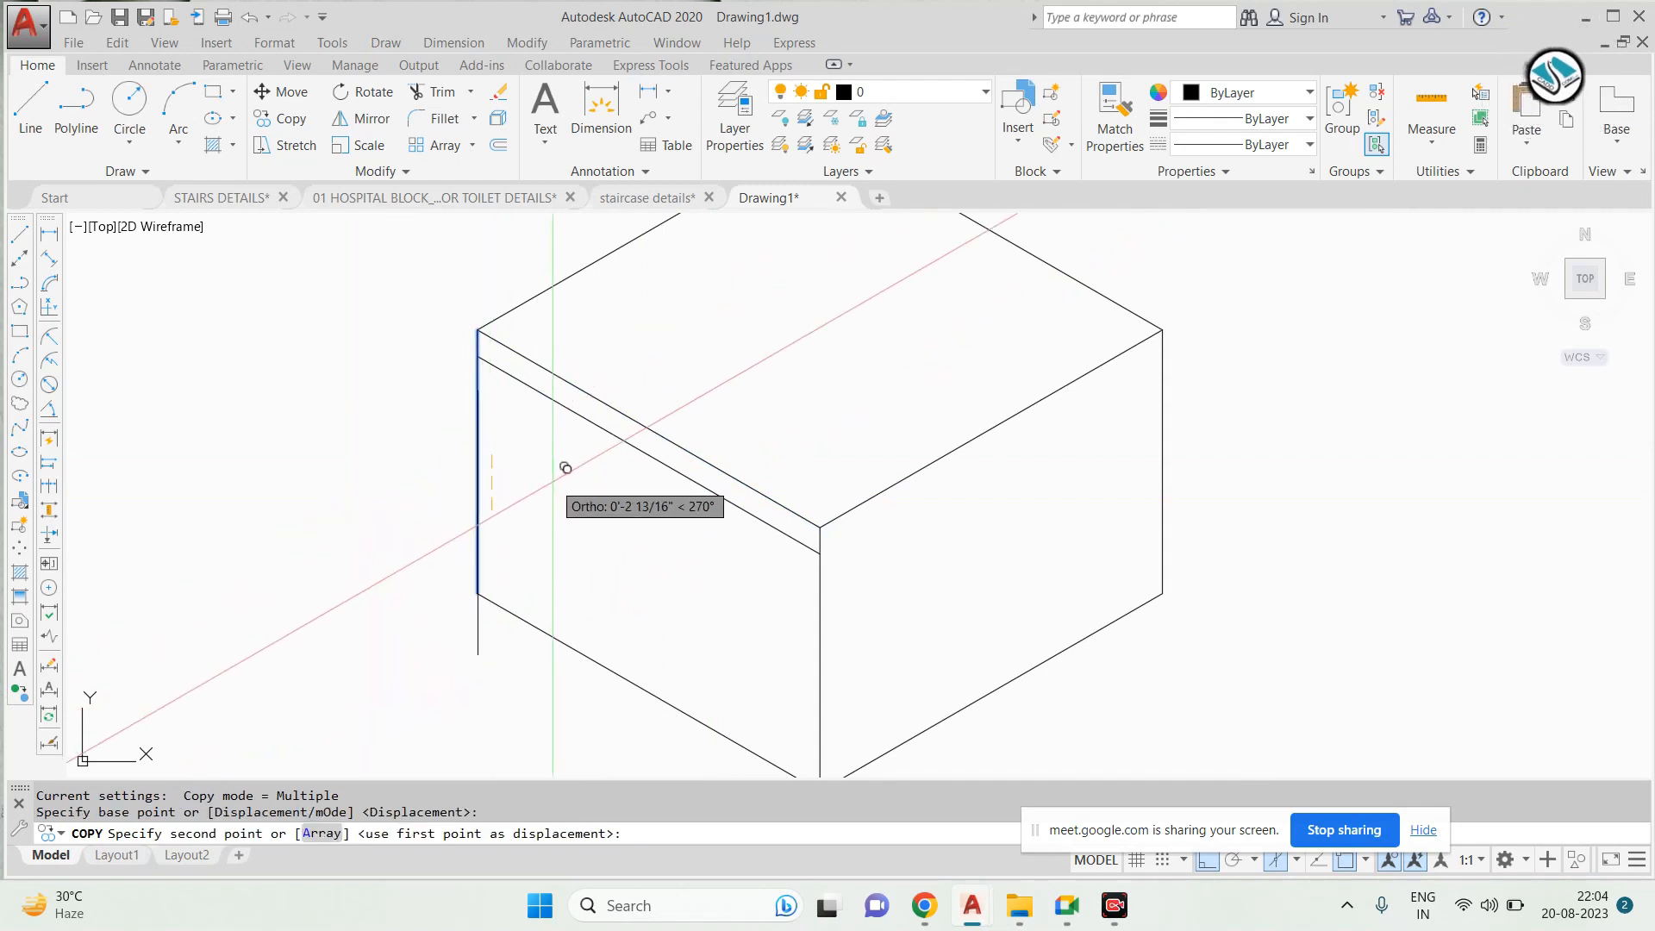
key("Return")
key("Escape")
Copy the bottom edge of the left face upward by 1.2
scroll(637, 542, "down", 2)
scroll(641, 598, "up", 2)
left_click(645, 576)
left_click(578, 702)
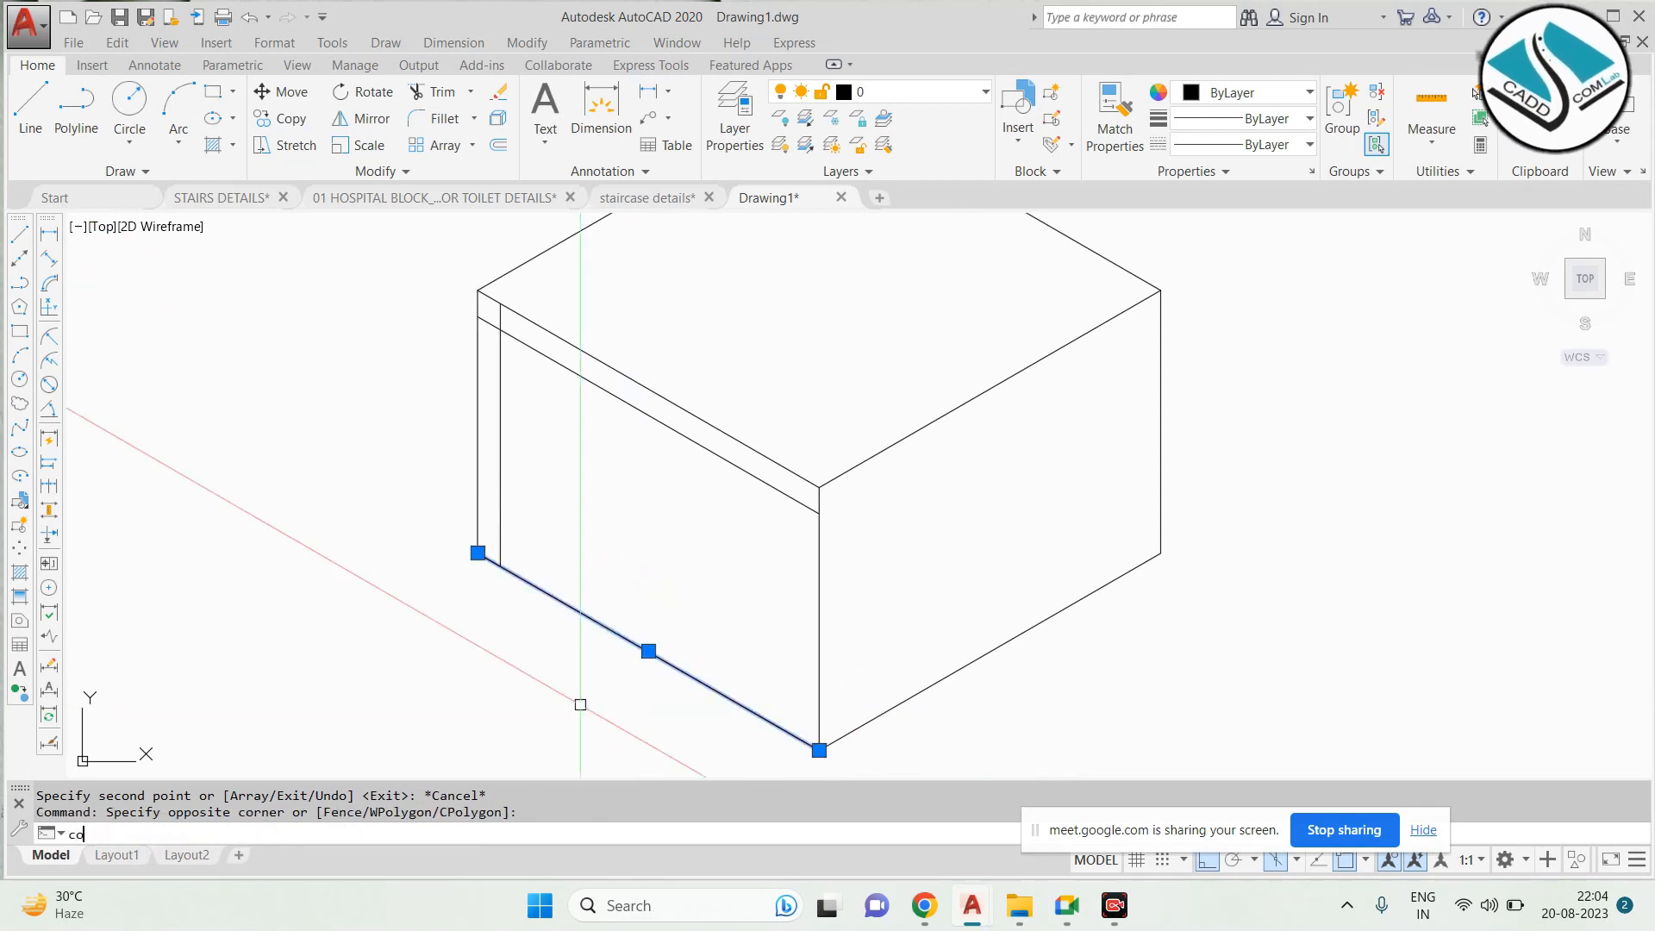
key("Return")
left_click(657, 654)
type("1")
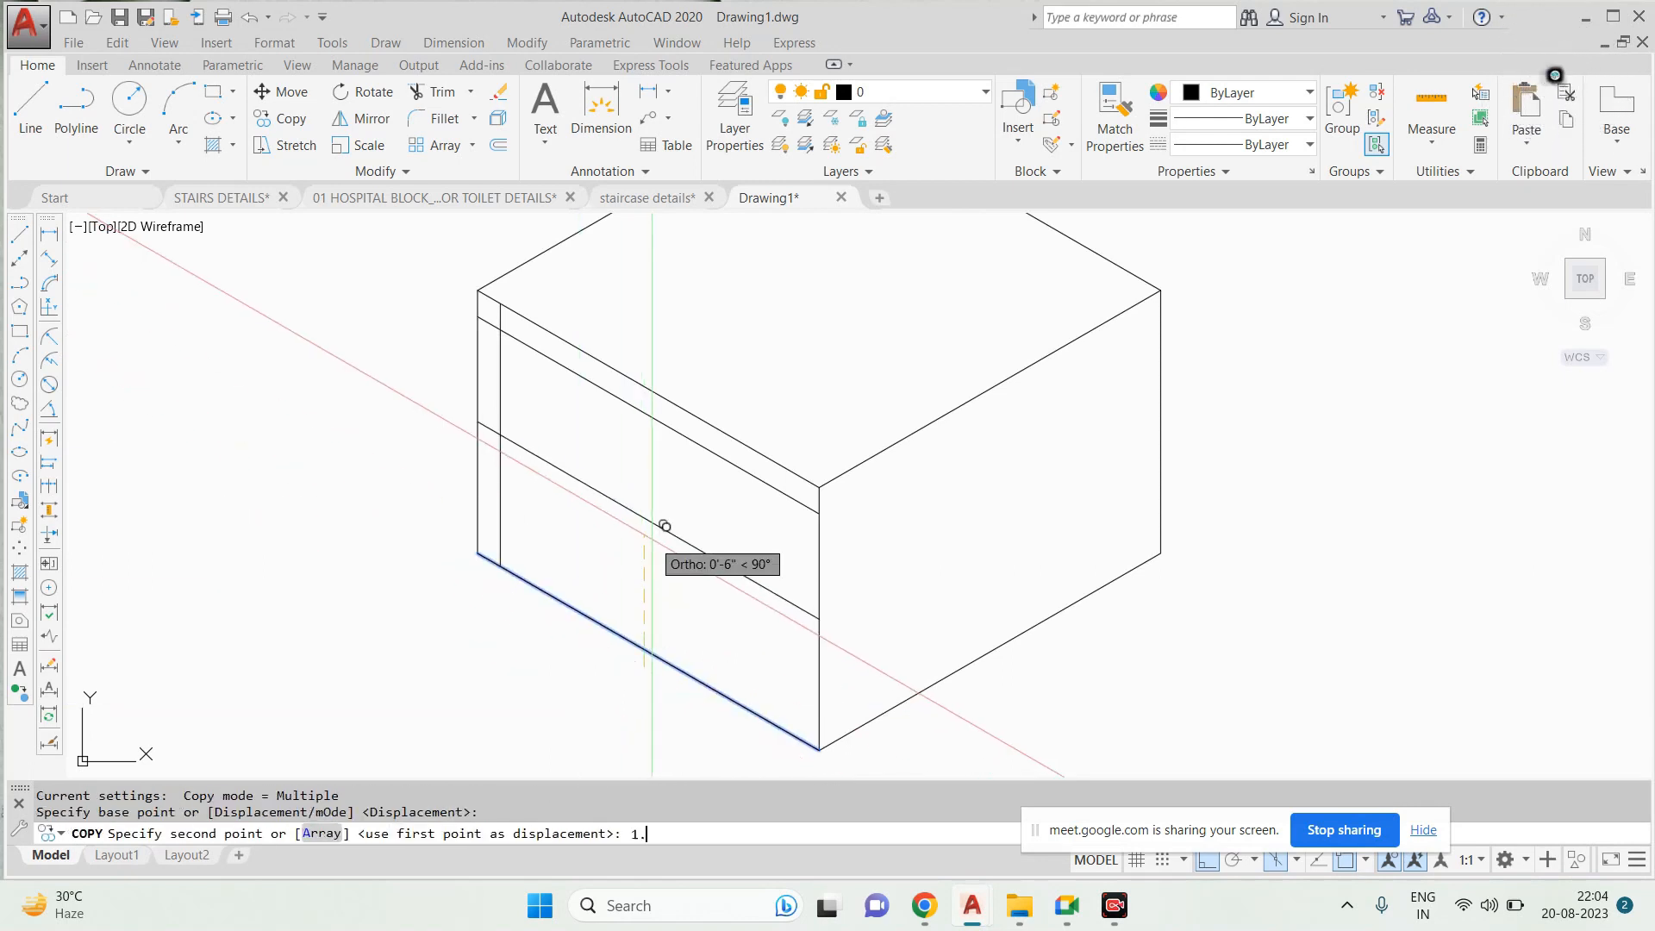
type(".2")
key("Return")
key("Escape")
Copy the front vertical edge inward across the left face by 1.2
left_click(865, 559)
left_click(723, 617)
type("co")
key("Return")
left_click(732, 601)
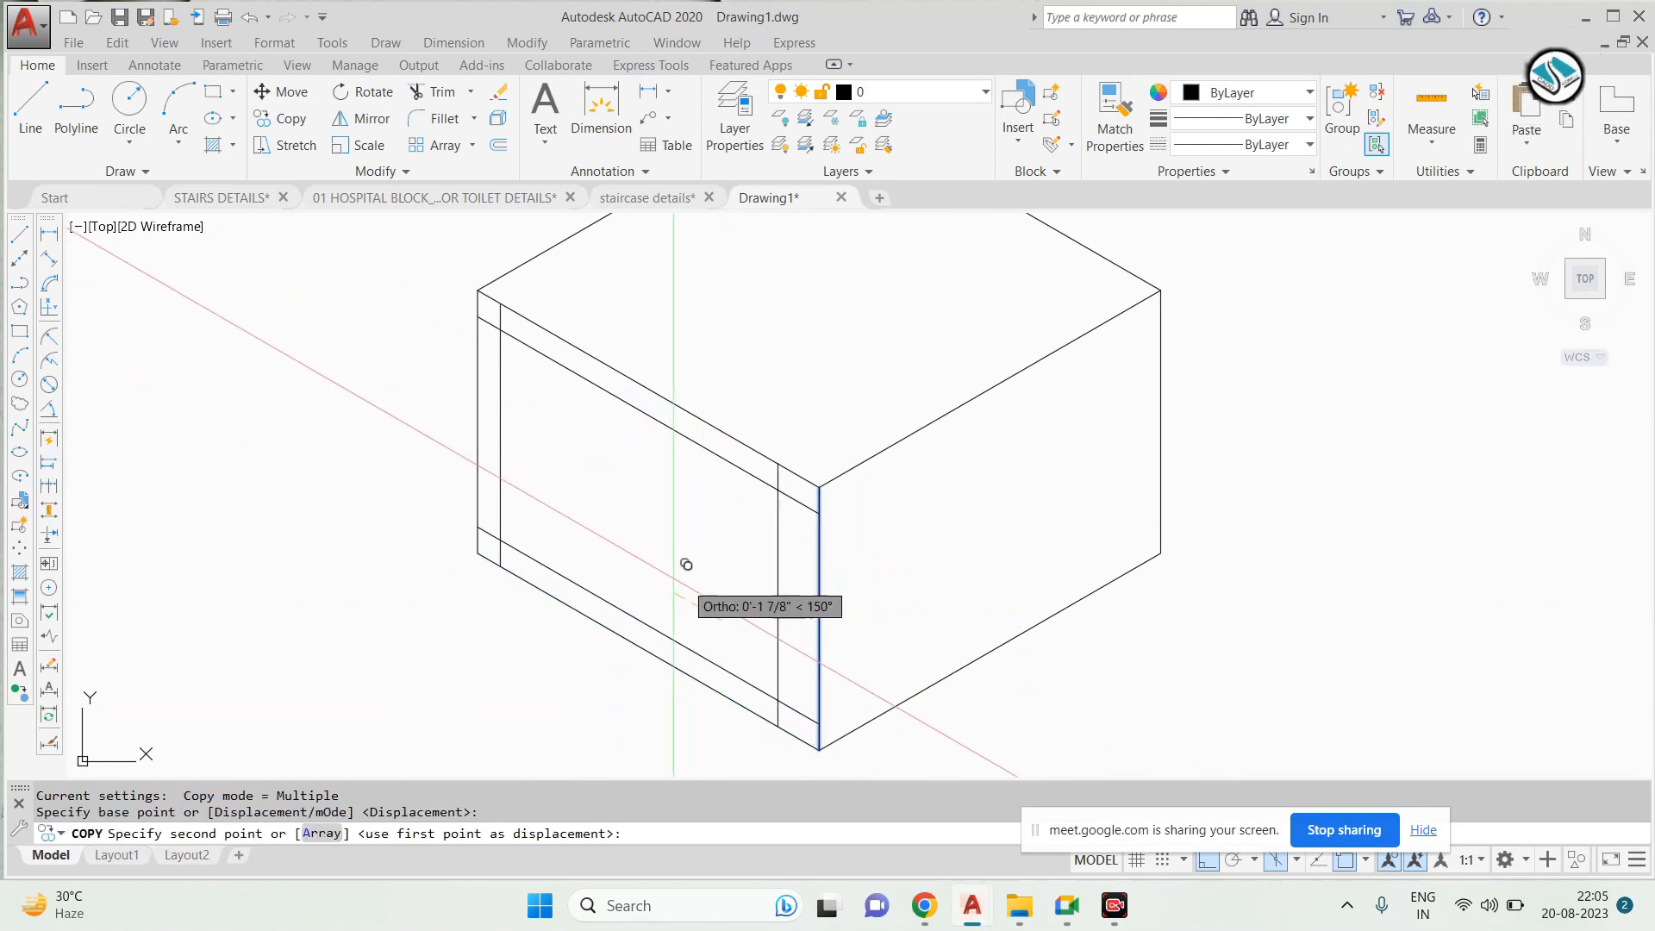
type("1.2")
key("Return")
key("Escape")
Trim the overhanging offset lines at the two upper corners of the left face's inner frame
type("tr")
key("Return")
key("Return")
scroll(474, 309, "up", 2)
left_click(516, 322)
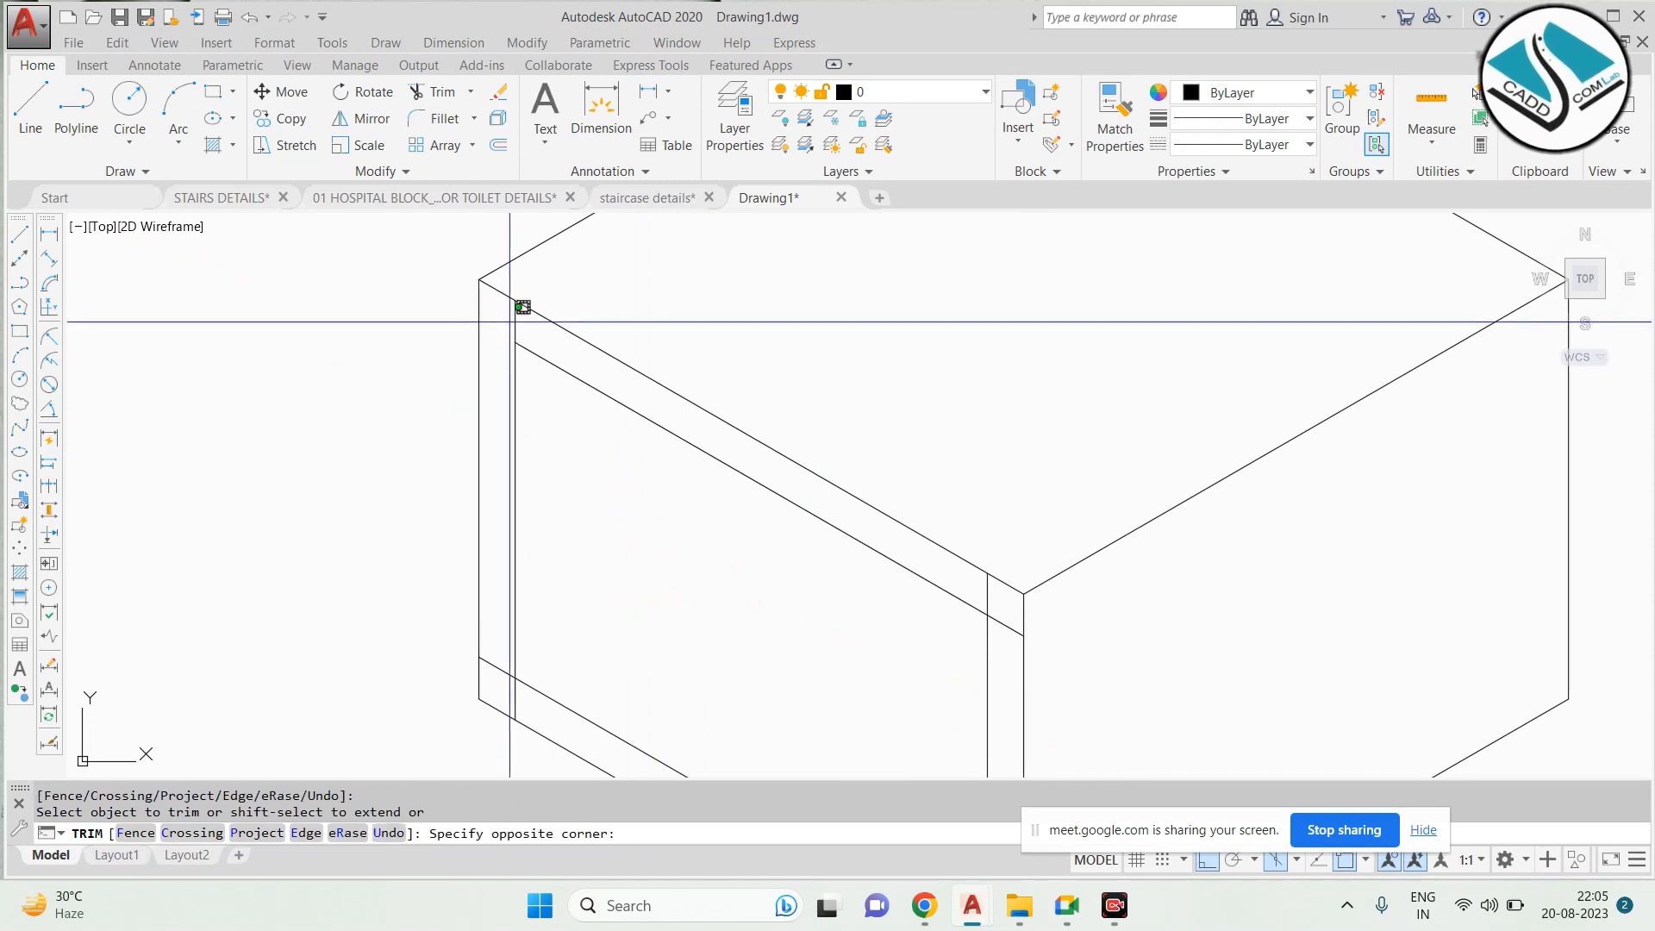
scroll(517, 322, "up", 2)
left_click(509, 322)
scroll(509, 322, "down", 4)
scroll(813, 483, "up", 2)
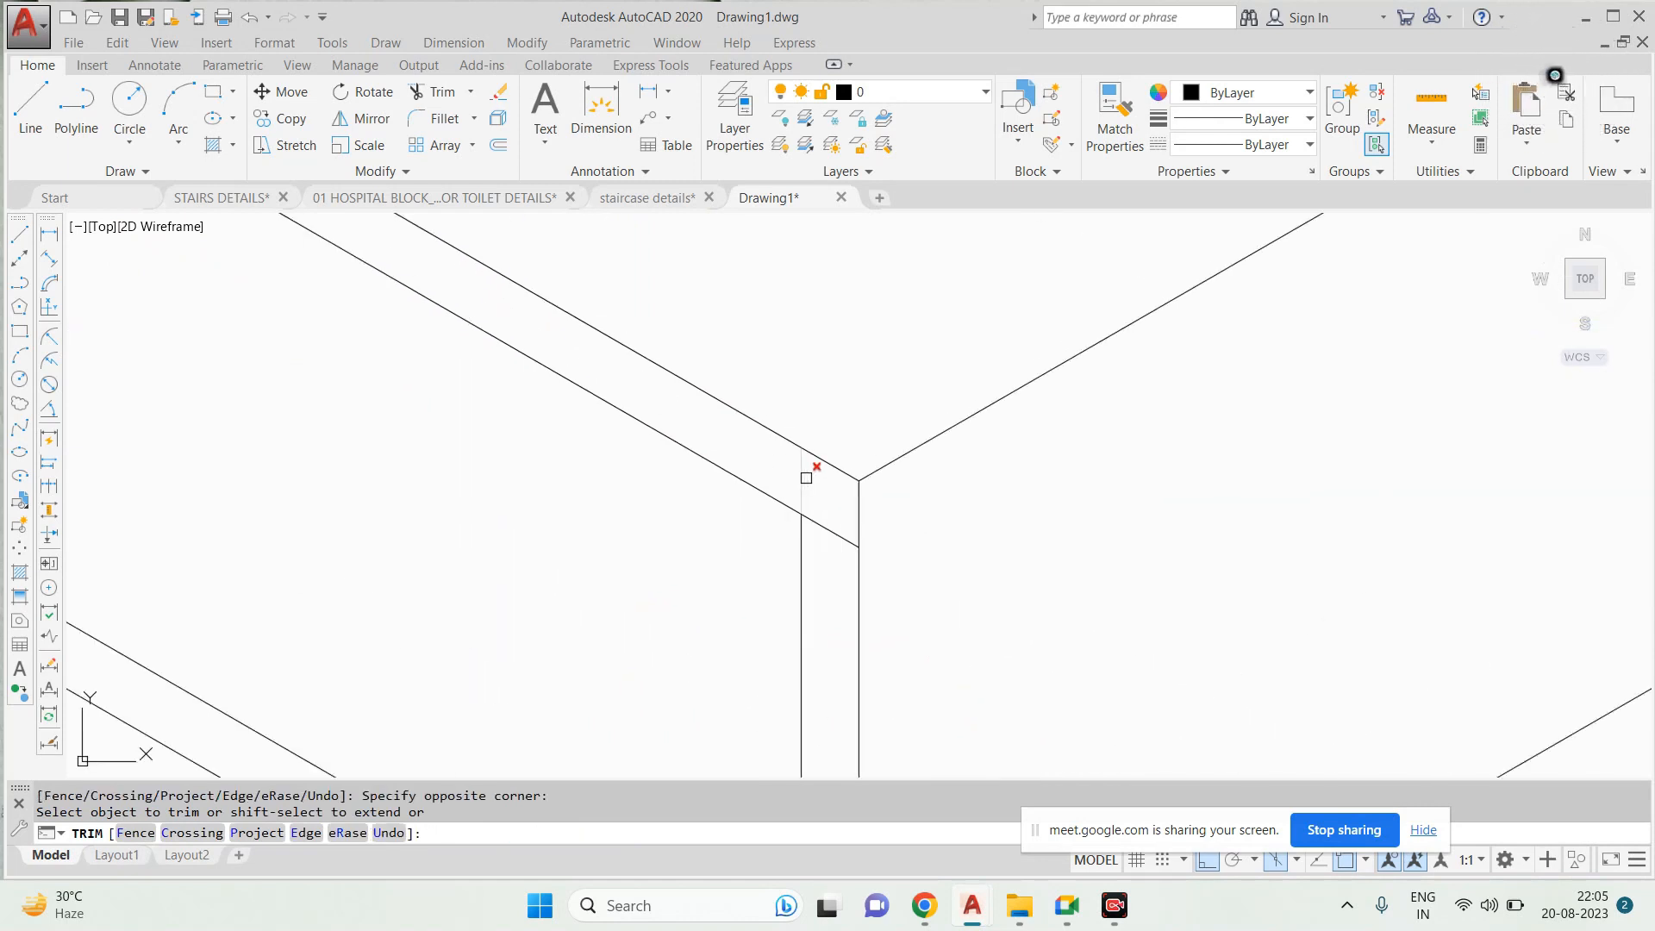
left_click(821, 519)
scroll(785, 465, "down", 4)
Trim the overhanging offset lines at the two lower corners of the left face's inner frame
scroll(597, 485, "up", 4)
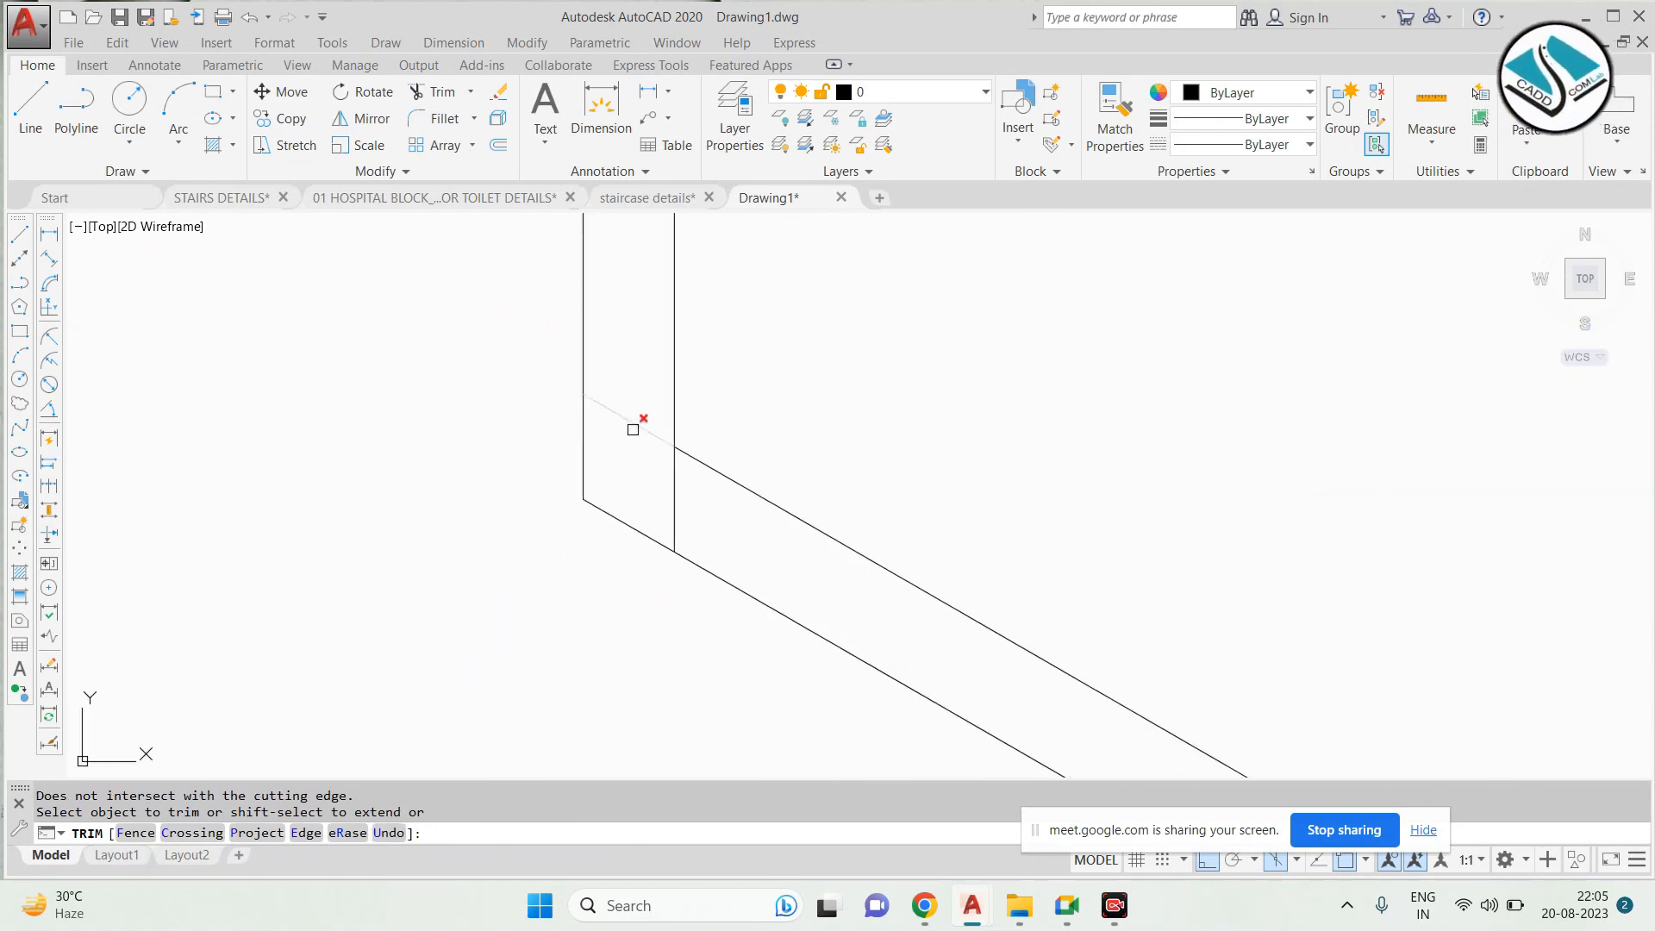
scroll(824, 591, "down", 3)
scroll(727, 551, "up", 3)
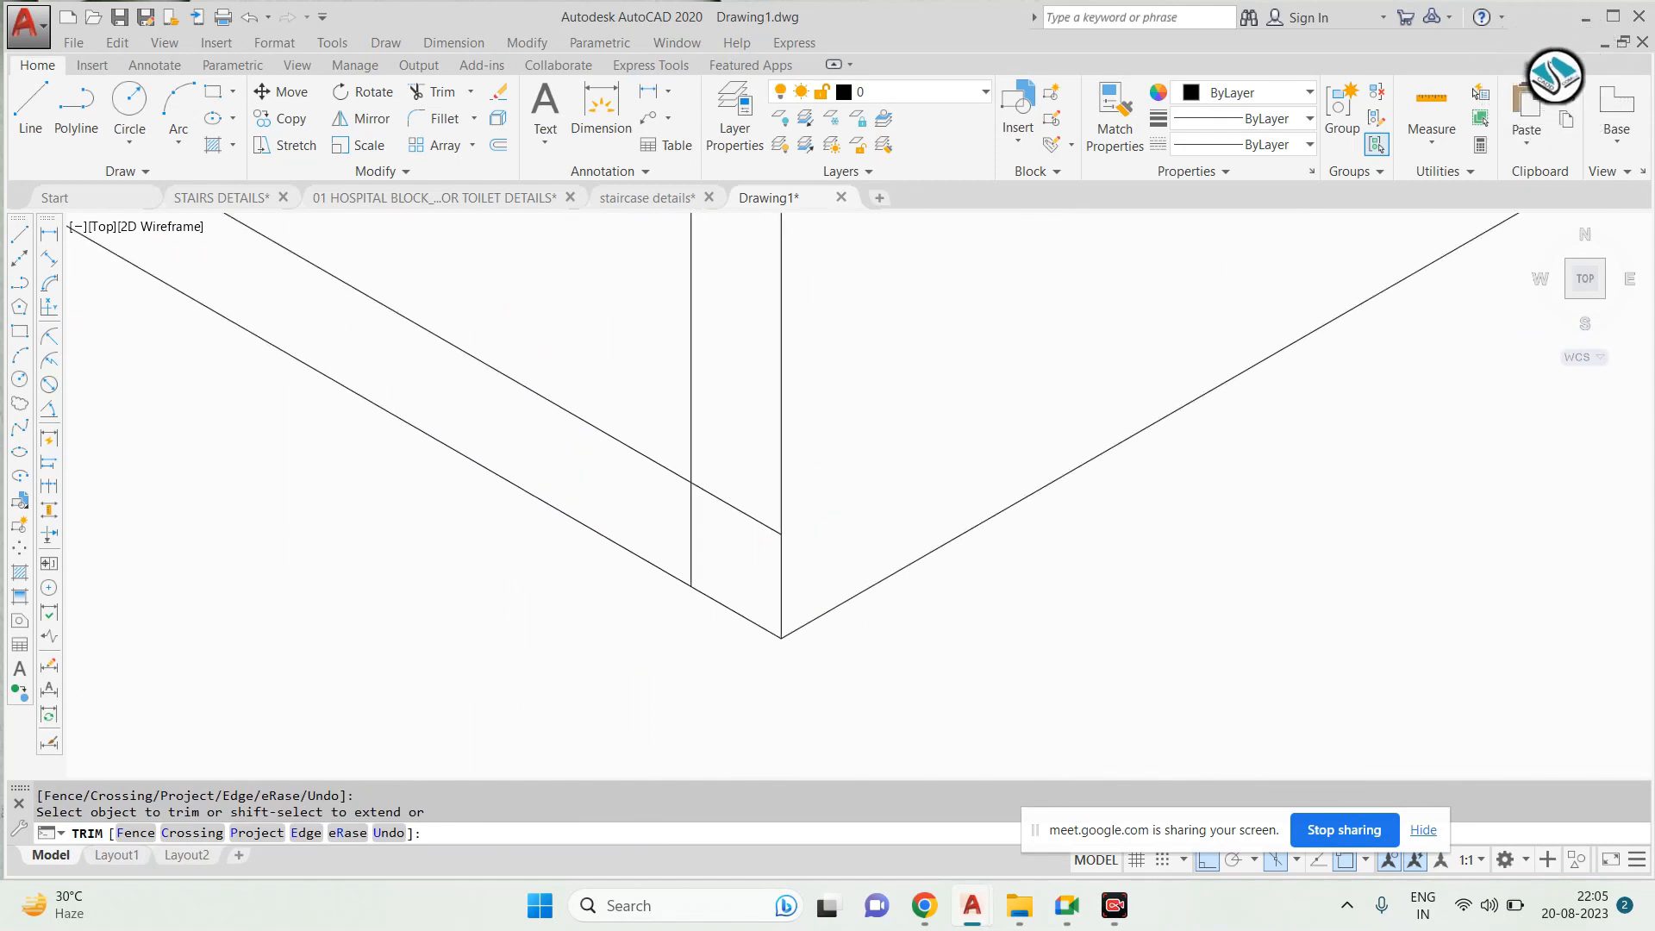
left_click(737, 503)
scroll(737, 503, "down", 4)
key("Escape")
Draw a depth line on the top isoplane from the inner frame's lower outer corner back past its upper edge
type("l")
key("Return")
scroll(551, 455, "up", 4)
left_click(518, 495)
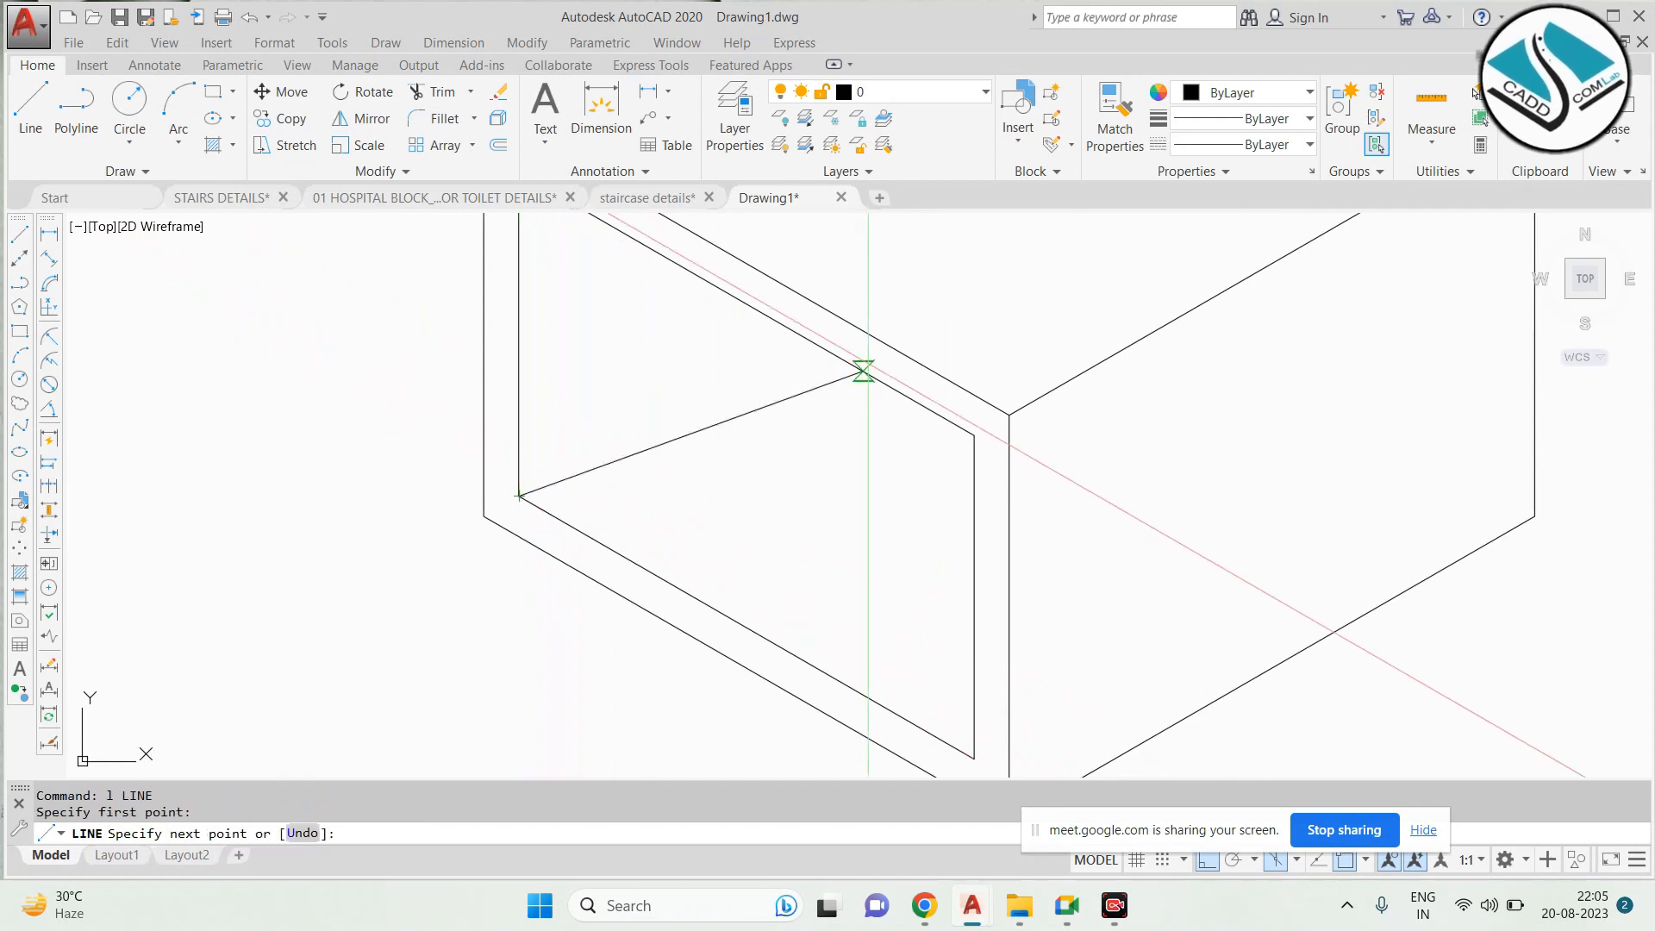
key("F5")
left_click(833, 315)
key("Escape")
Trim the depth line so that it ends at the upper edge of the frame opening
type("tr")
key("Return")
key("Return")
left_click(568, 465)
scroll(679, 516, "down", 4)
scroll(821, 588, "down", 2)
key("Escape")
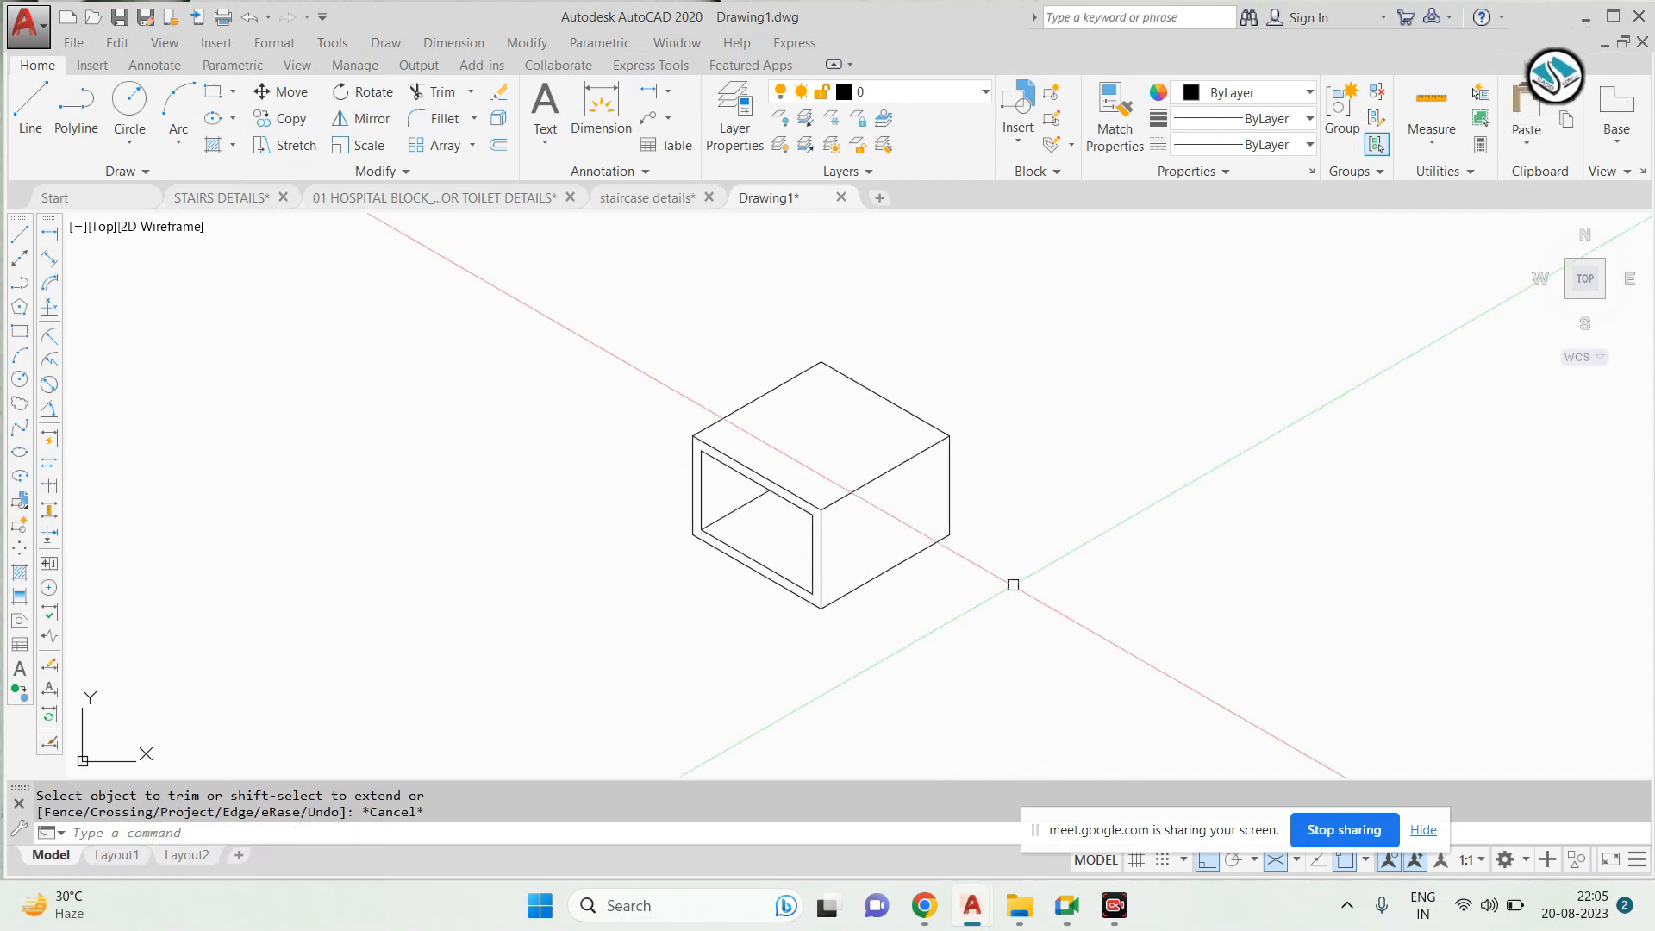
Set up a gradient fill with both gradient colours set to 242,103,34
scroll(1006, 528, "up", 2)
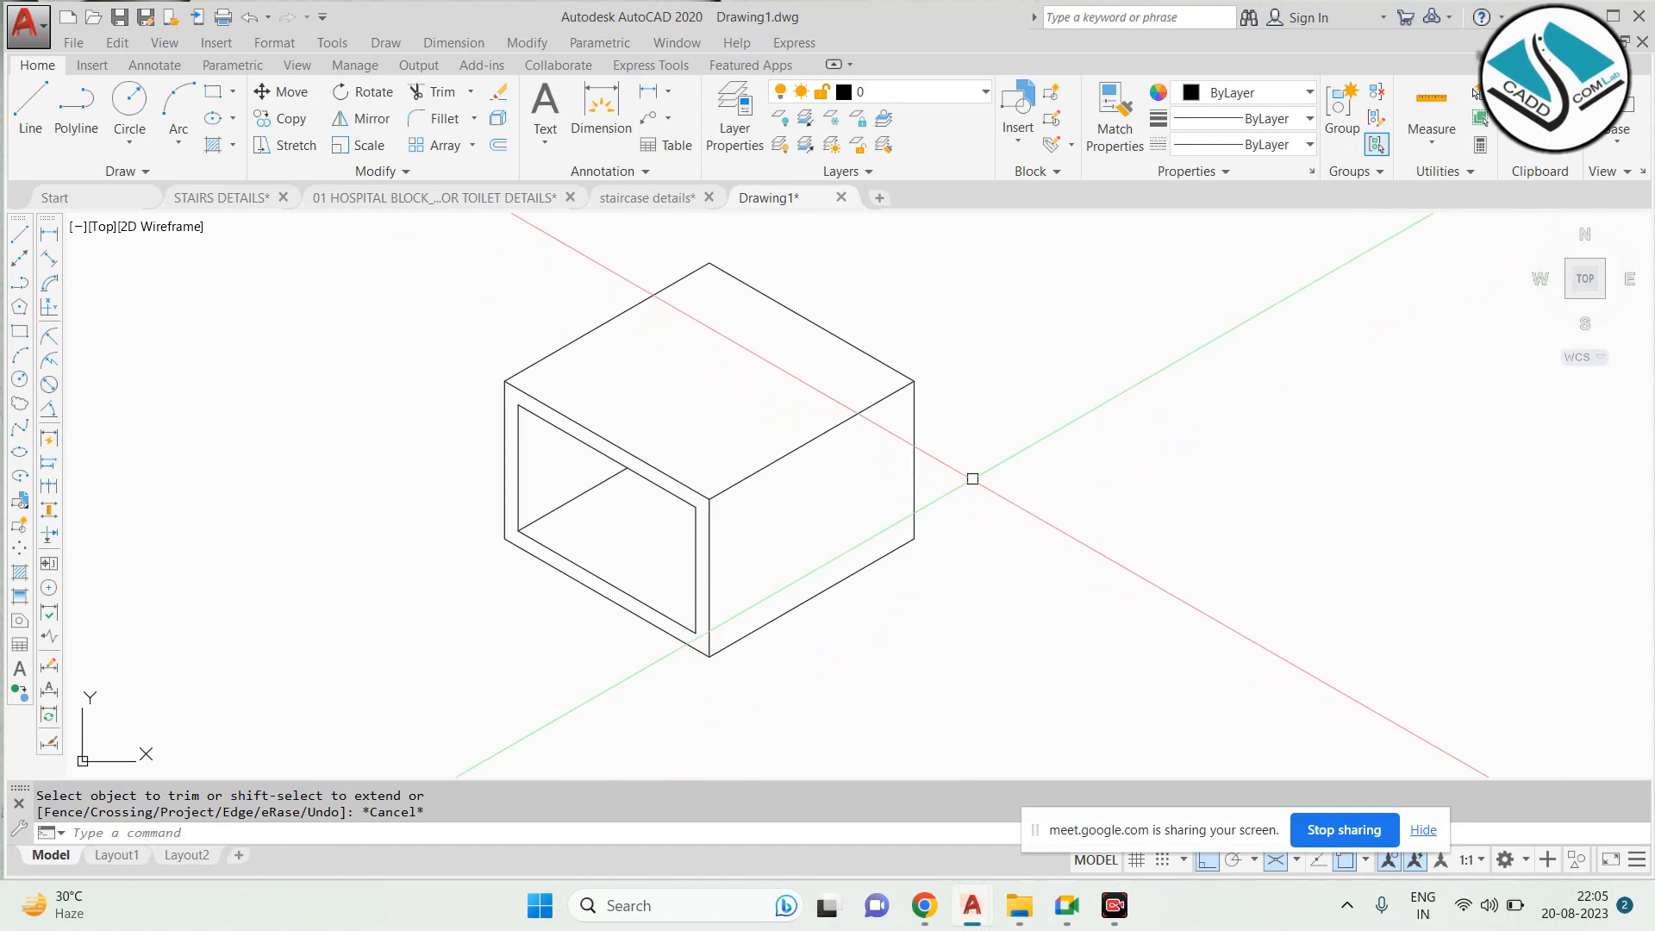
scroll(973, 478, "down", 2)
middle_click_drag(1005, 422, 899, 385)
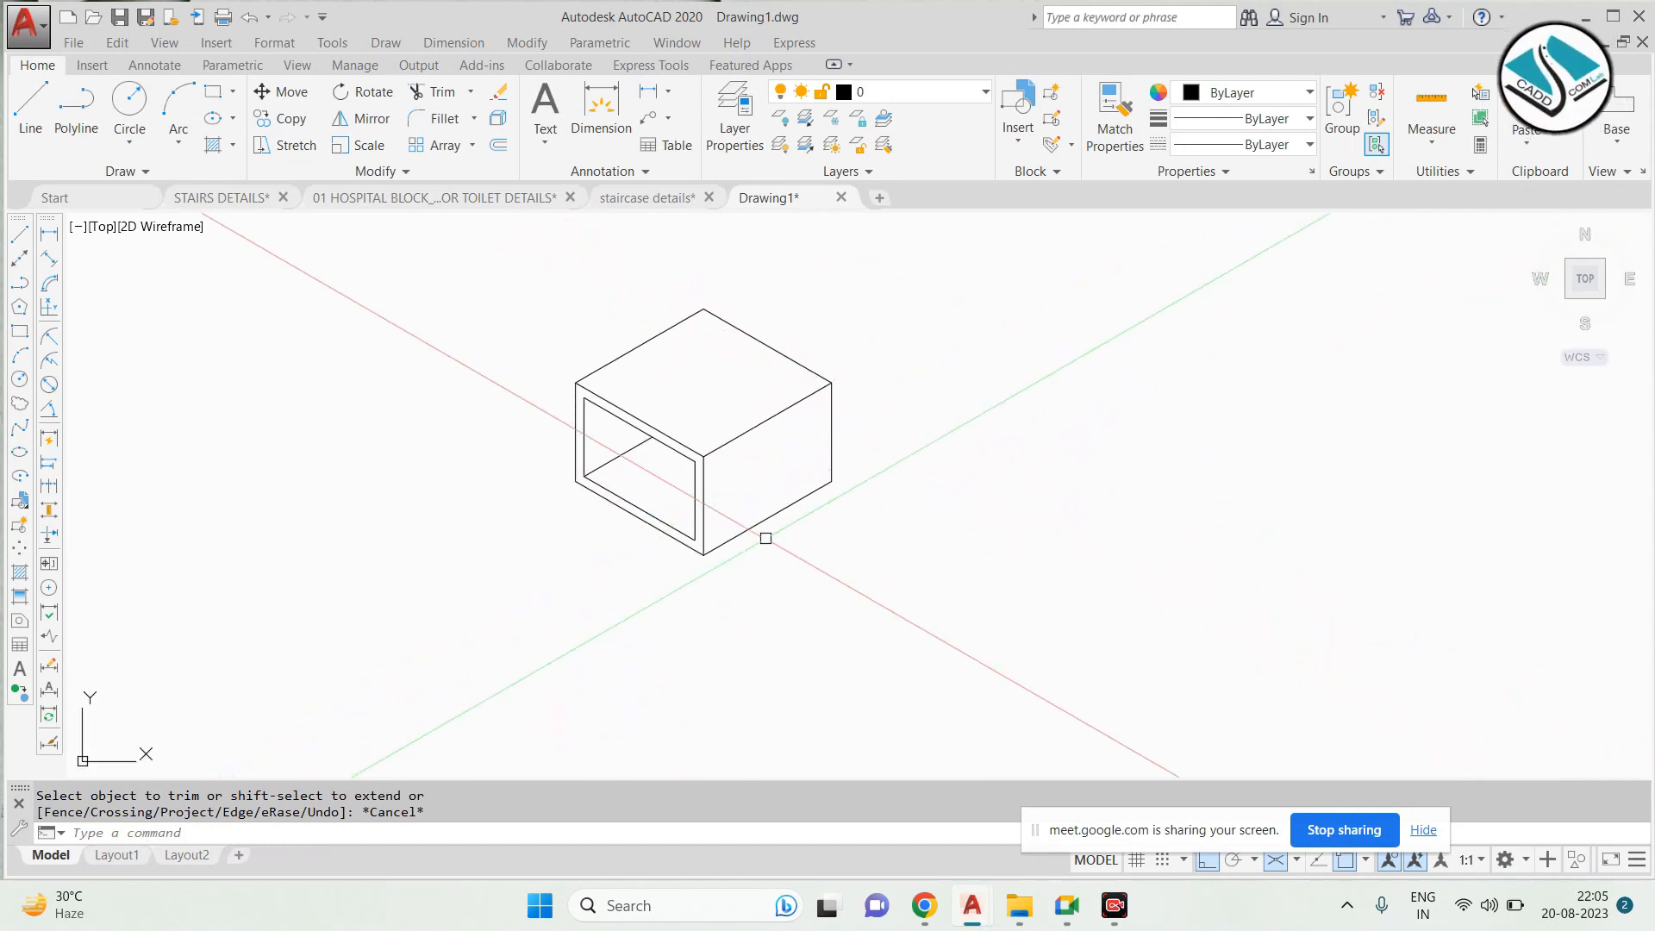
scroll(757, 421, "up", 2)
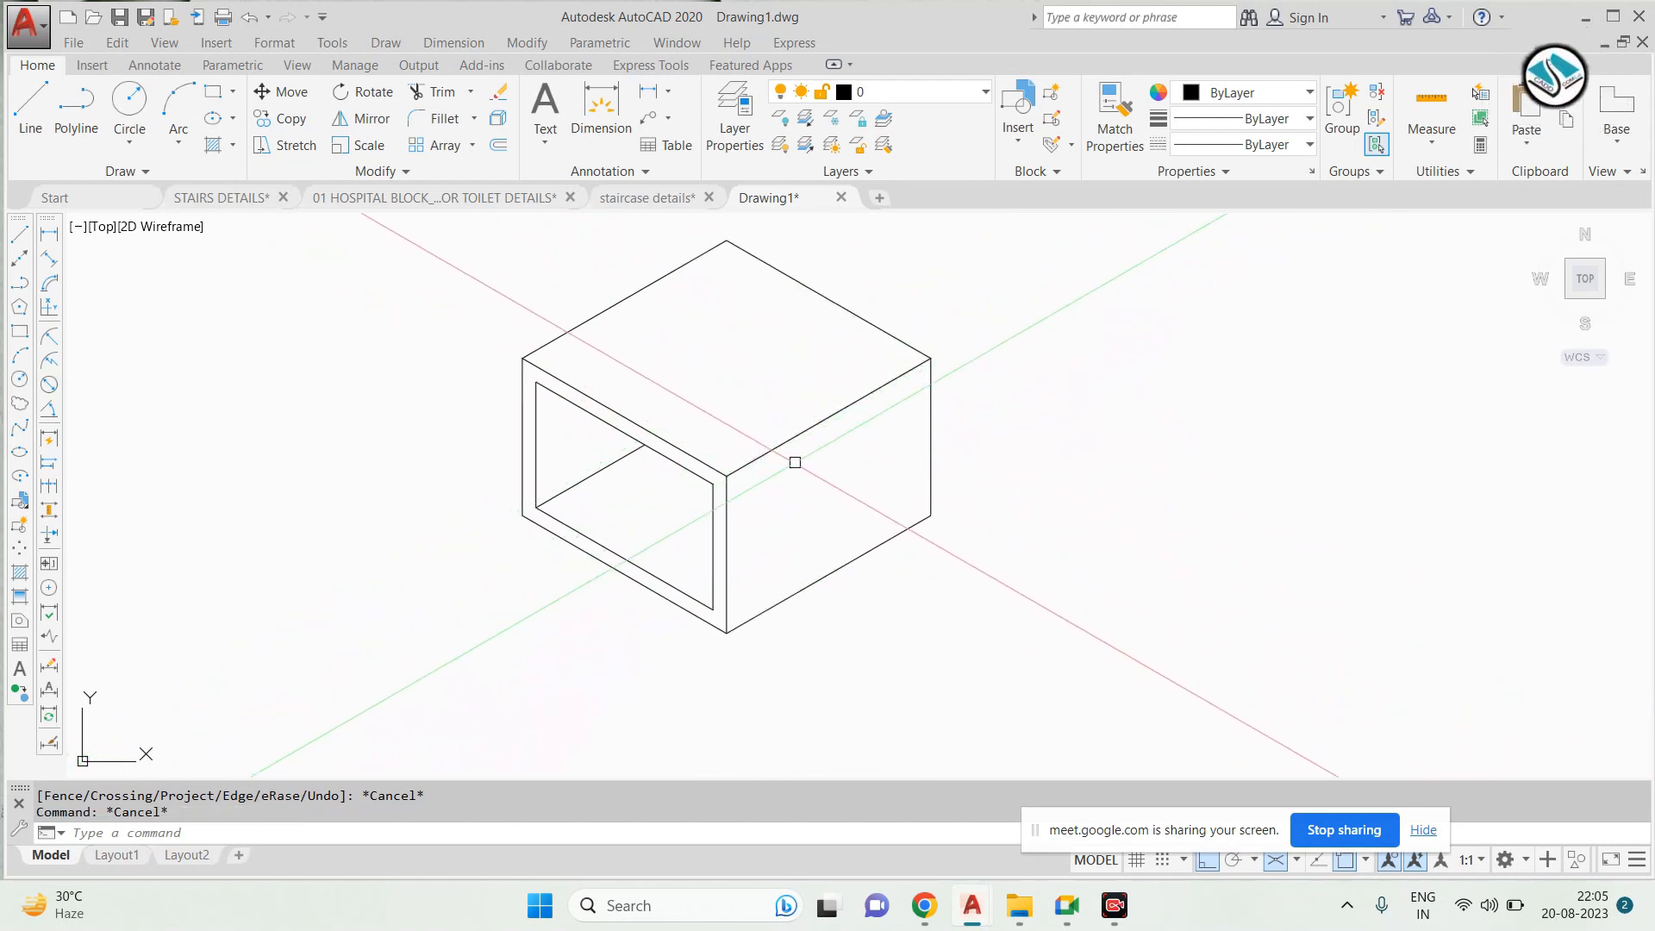
type("d")
key("Return")
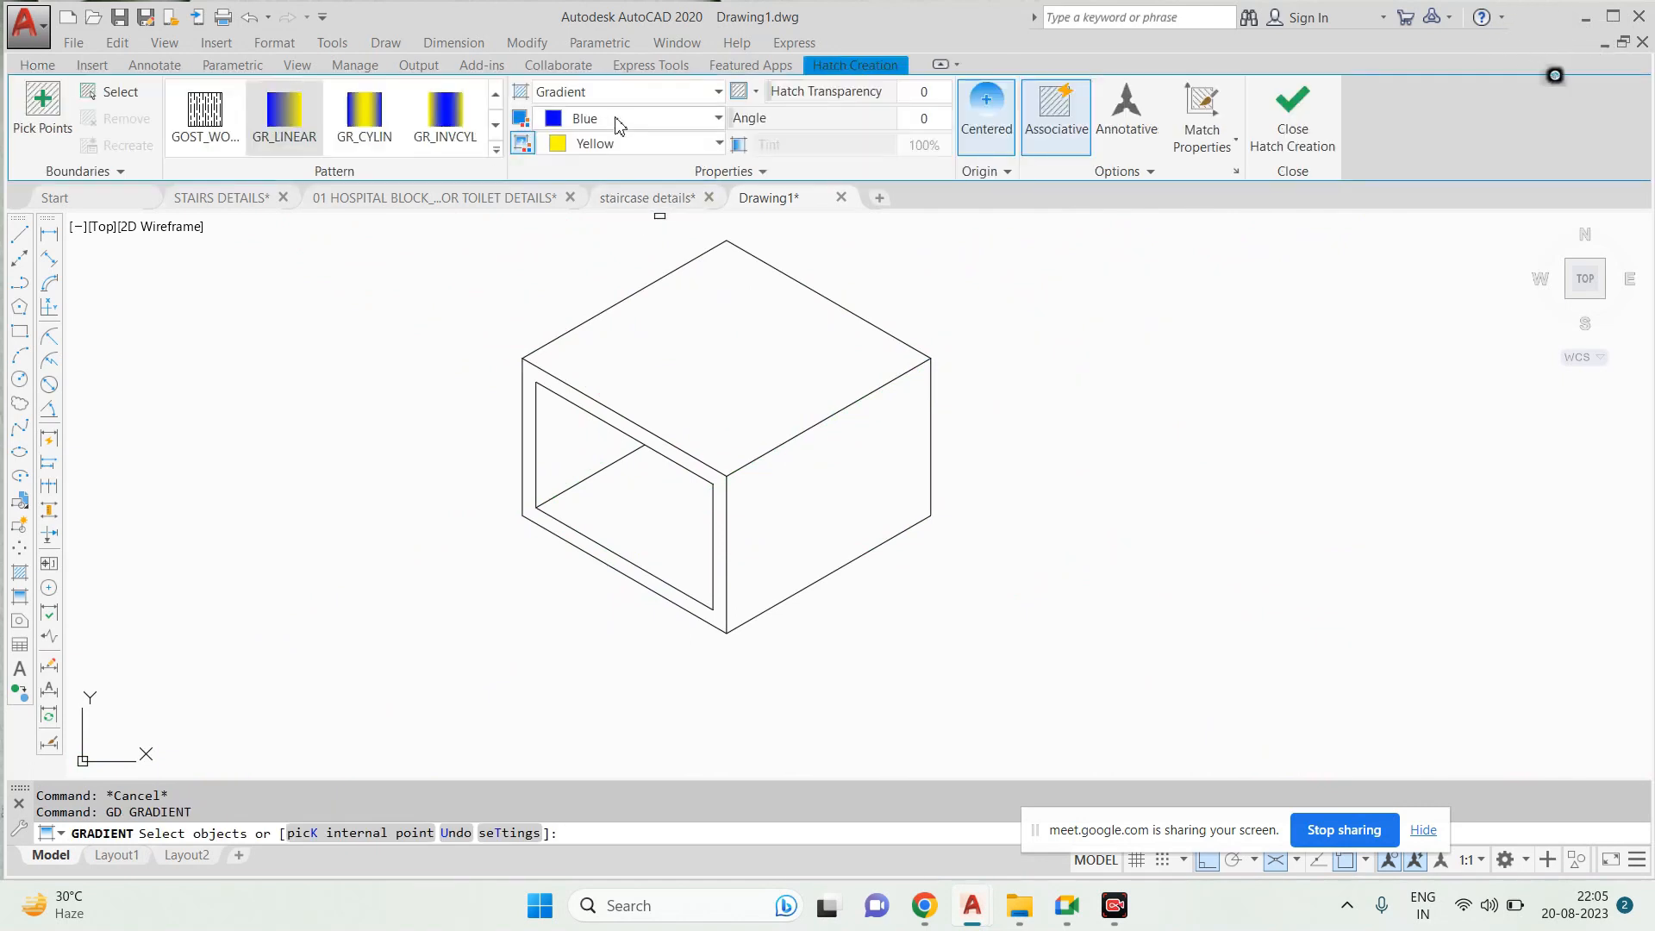
left_click(612, 125)
left_click(592, 168)
left_click(627, 147)
left_click(634, 232)
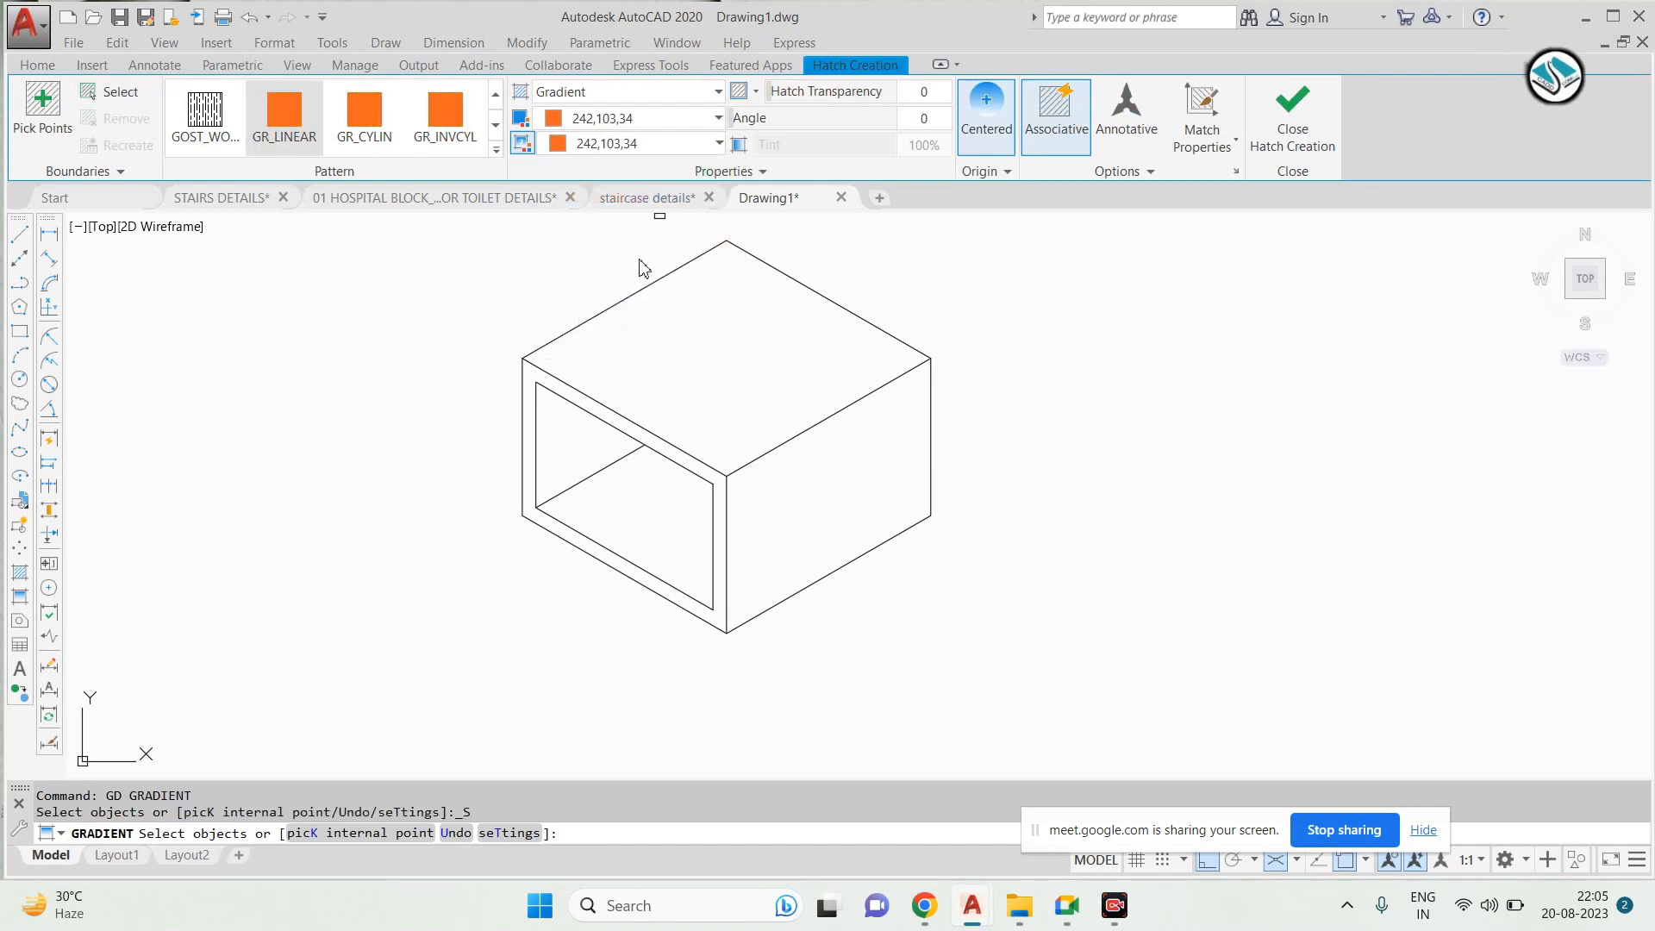
Fill the box's top face, right face and the inner side wall of the opening with the orange gradient
left_click(23, 132)
left_click(726, 358)
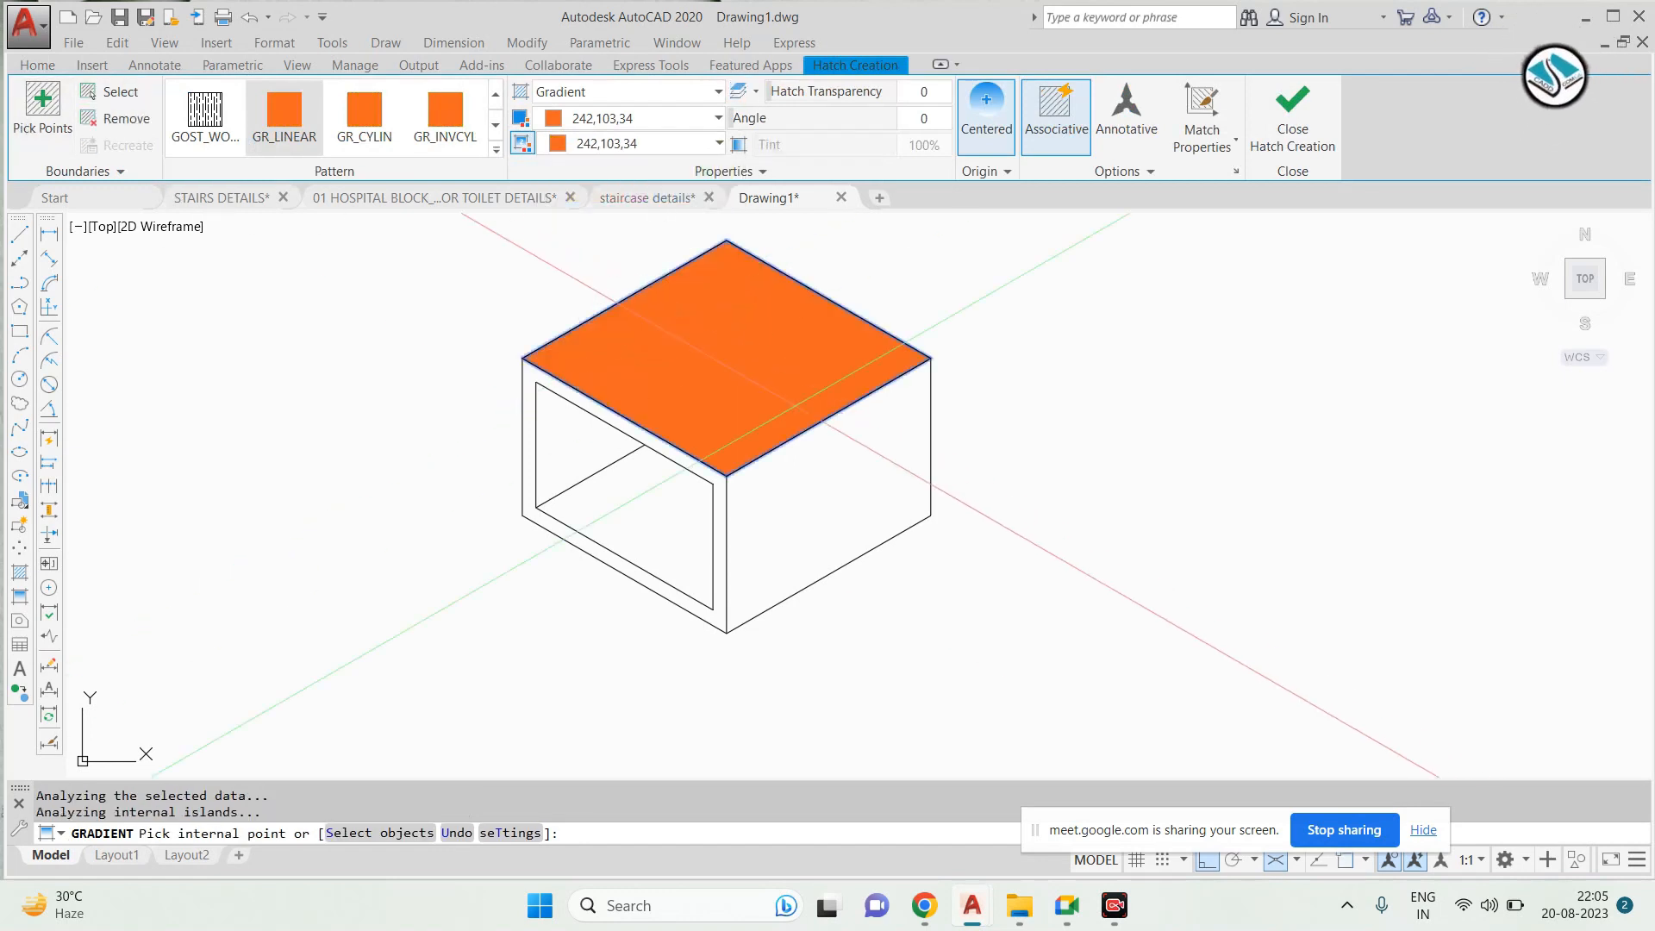
left_click(827, 495)
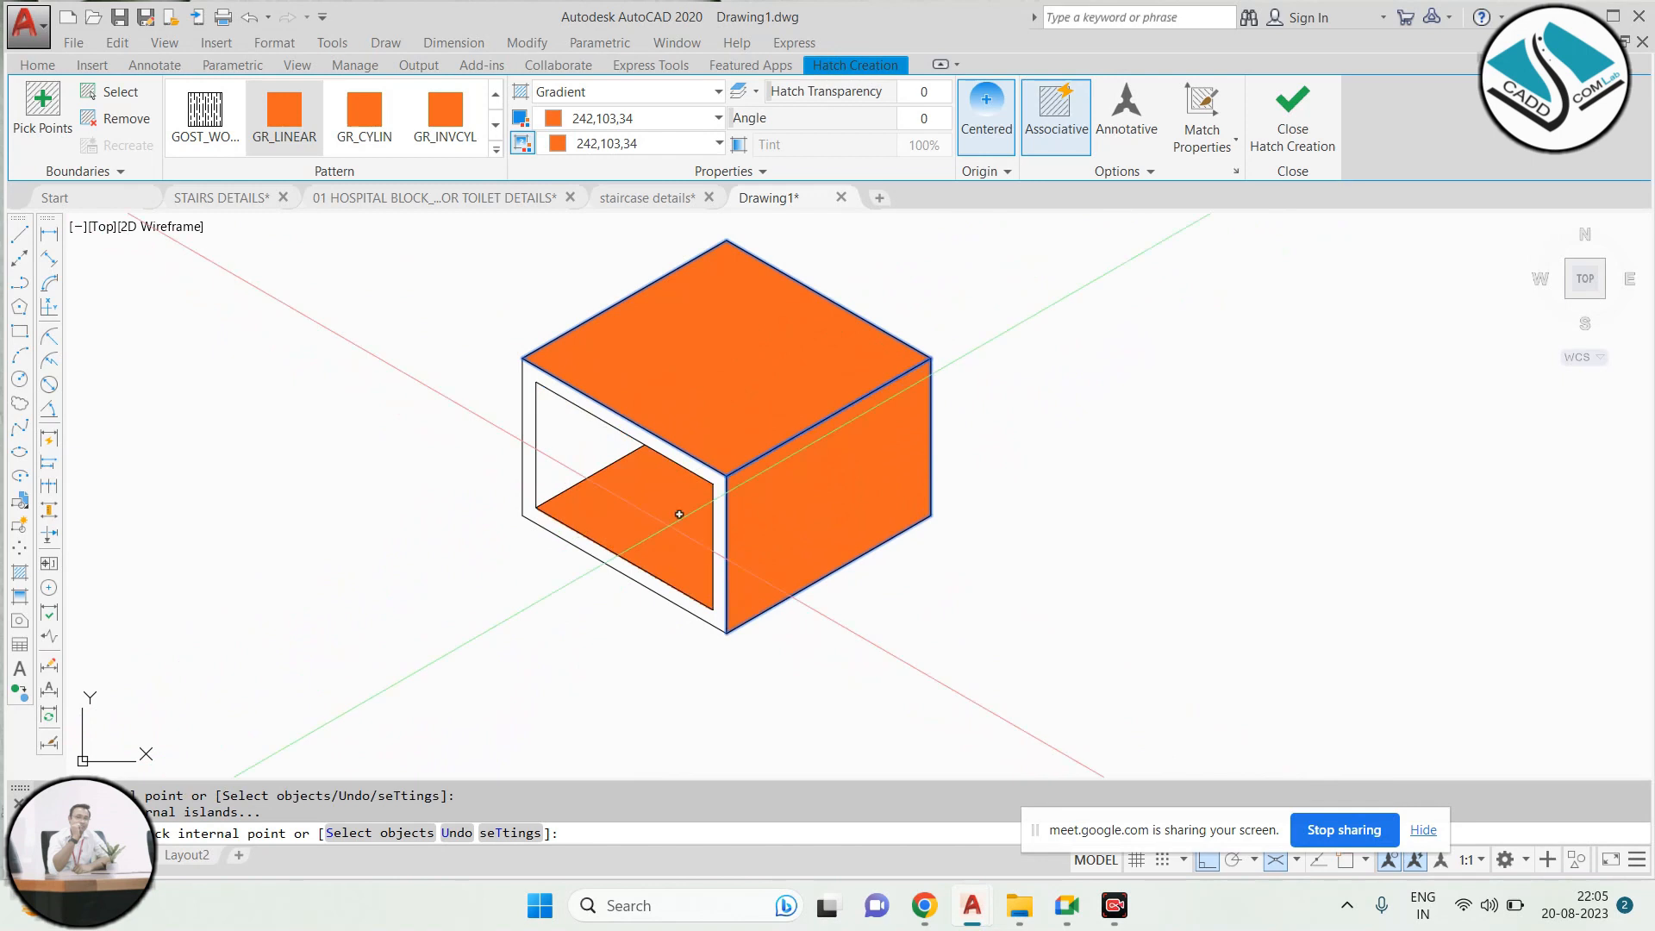
left_click(572, 417)
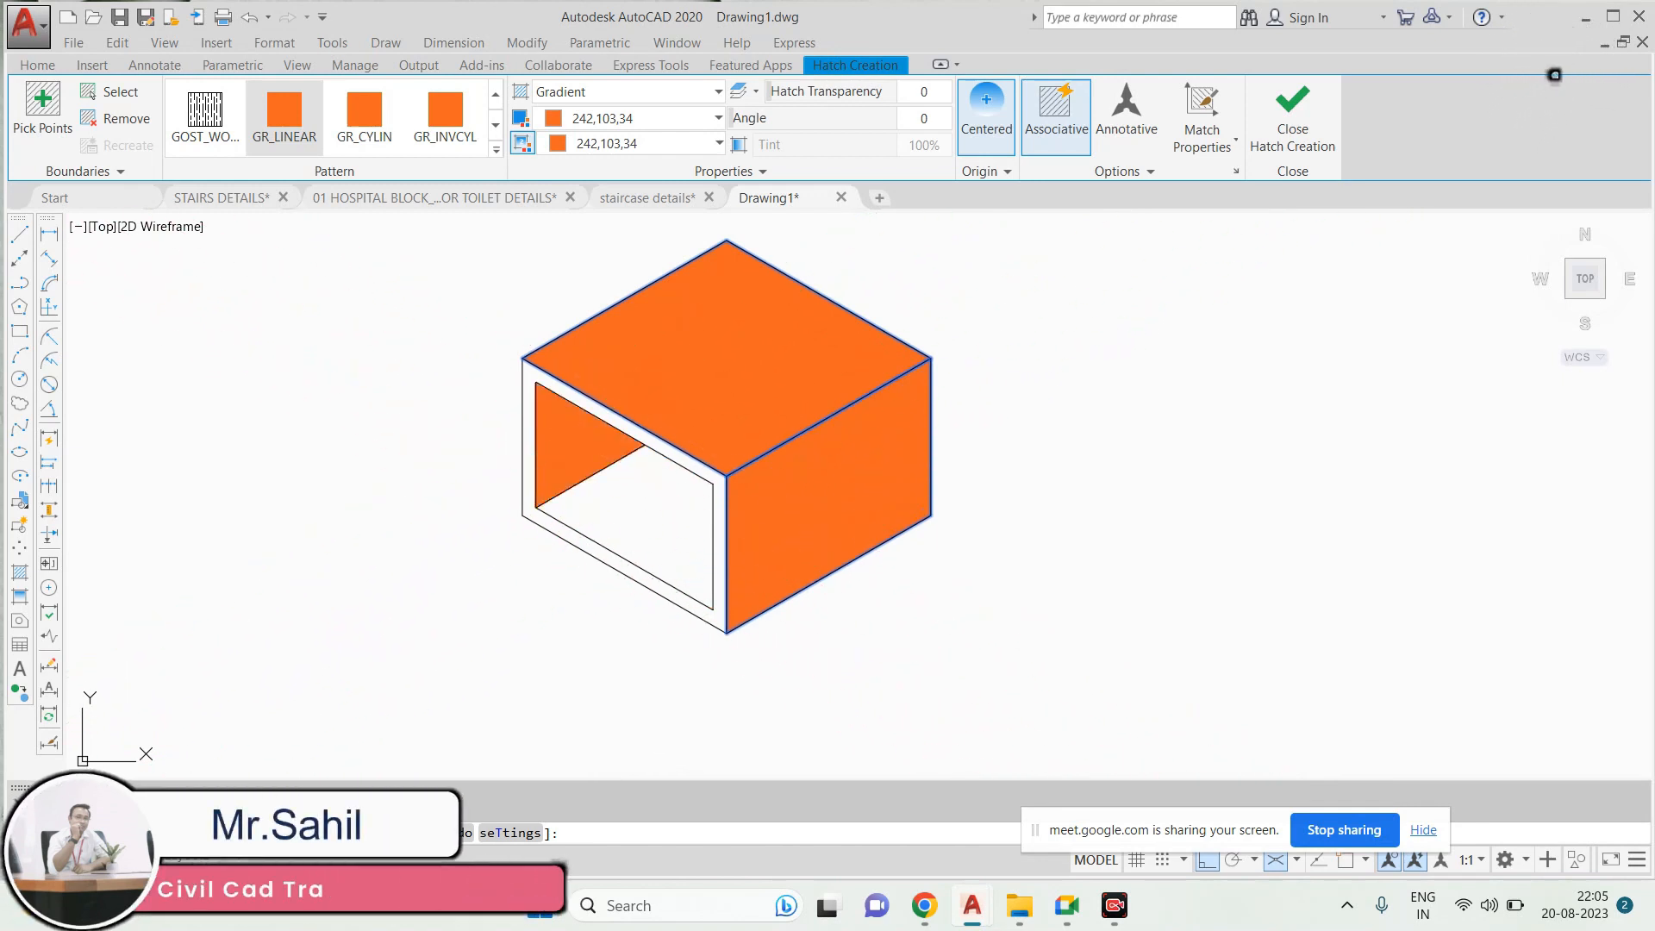
left_click(1293, 117)
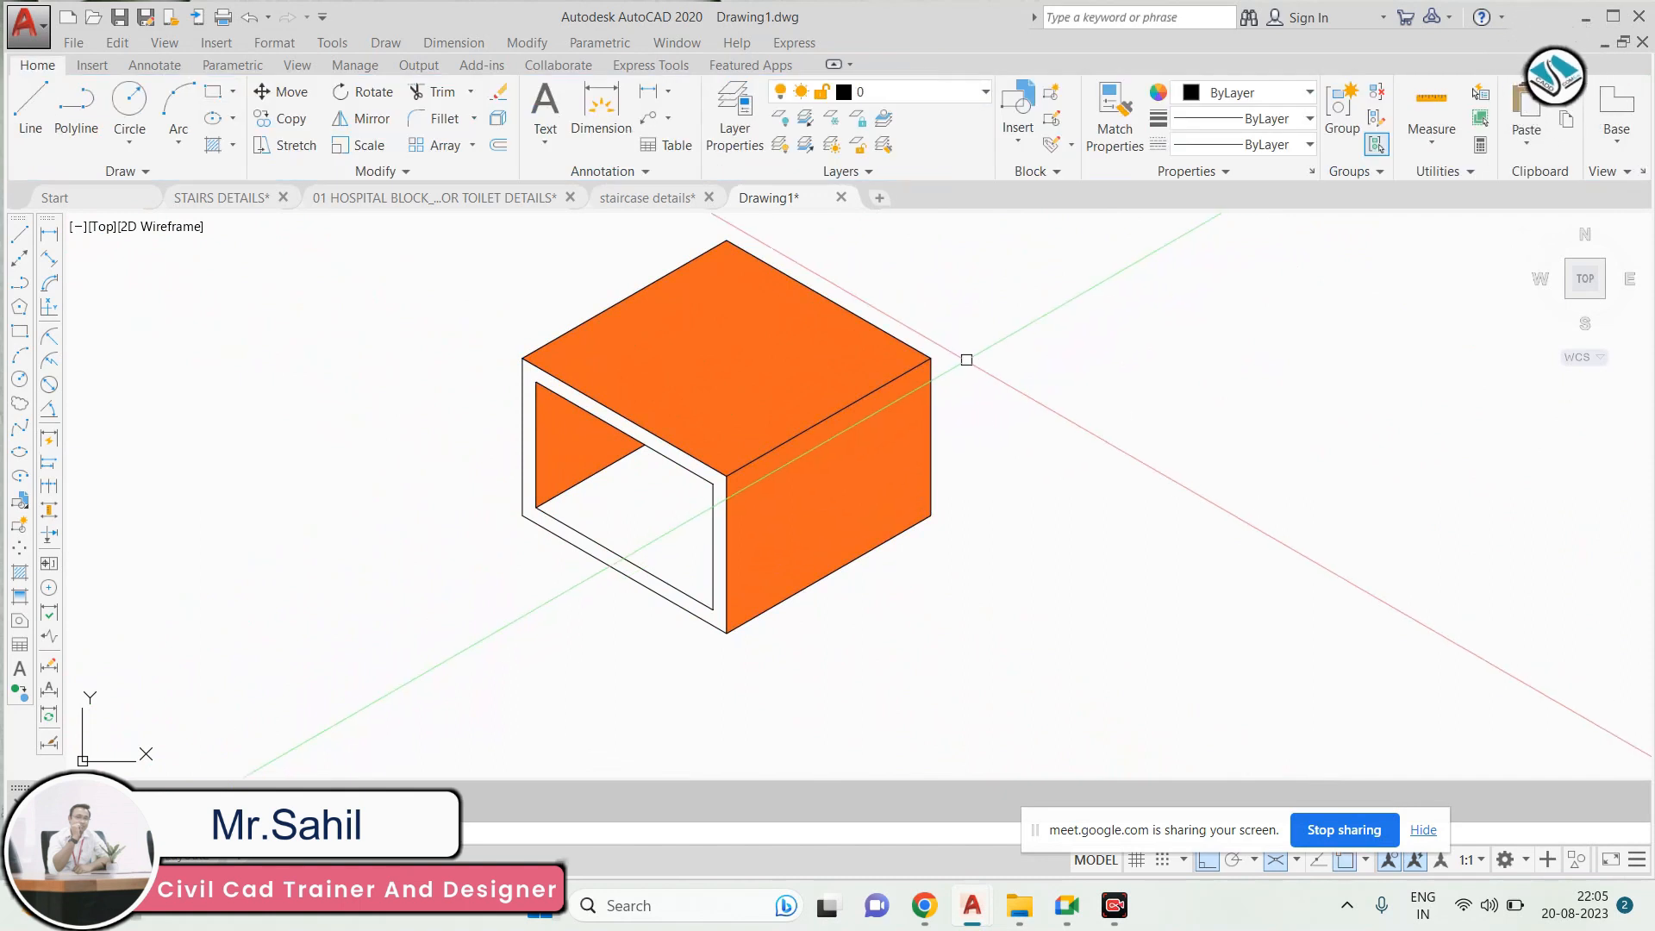
Fill the frame around the box opening with a gradient whose two colours are both 254,204,102
type("gd")
key("Return")
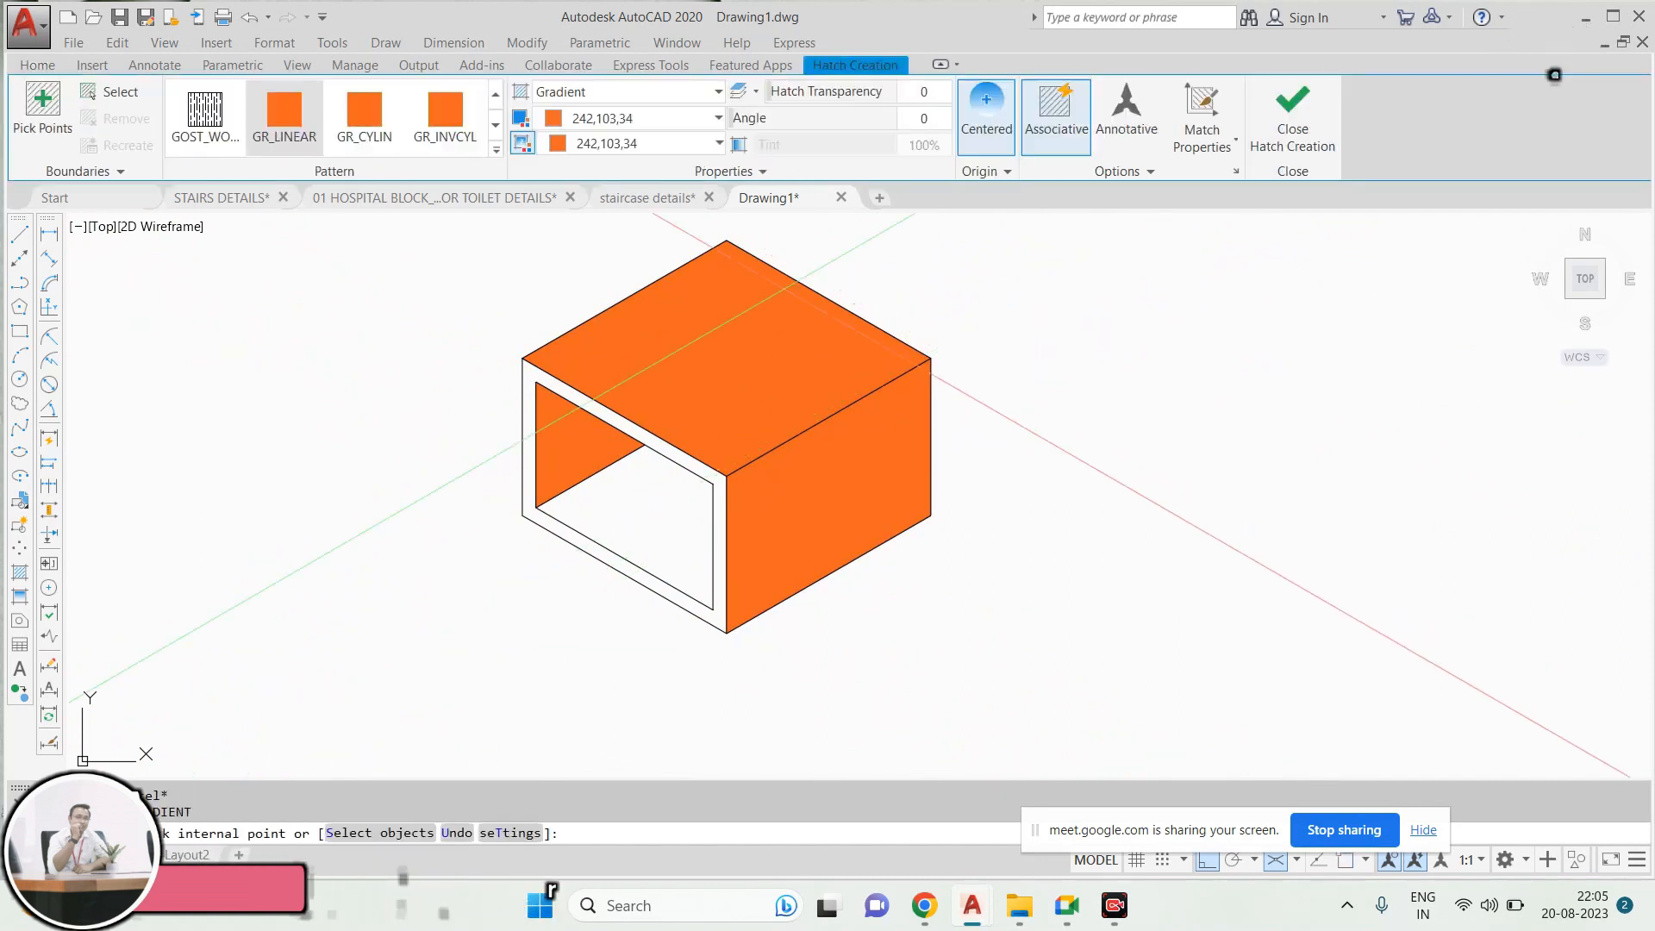
left_click(585, 123)
left_click(589, 212)
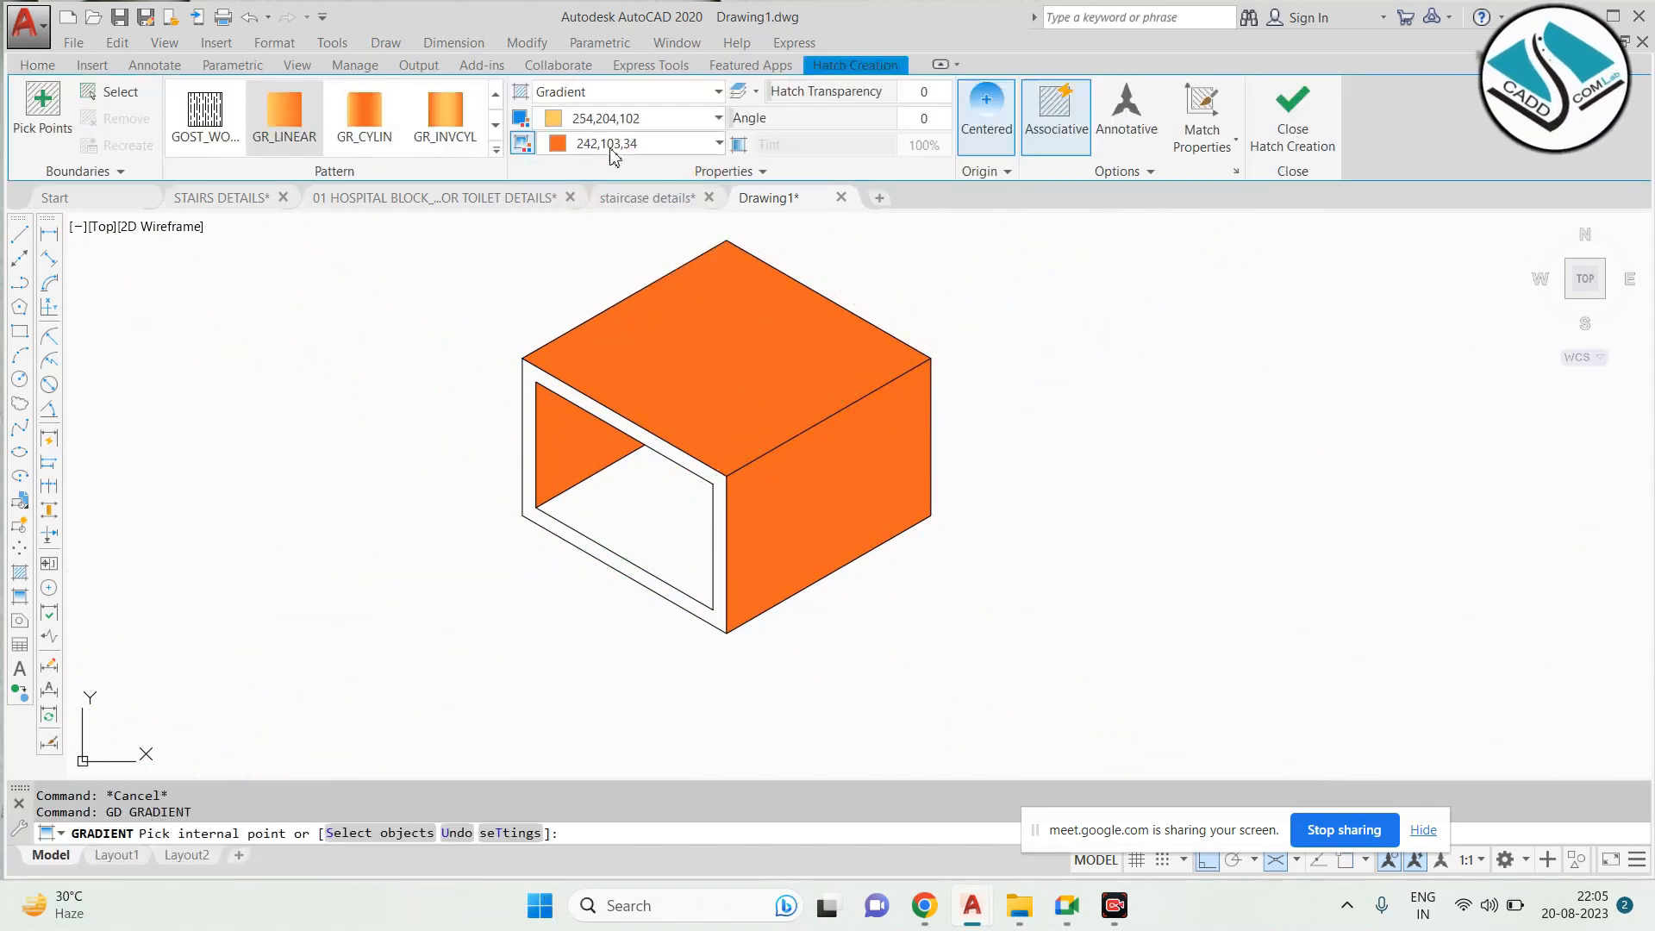
left_click(610, 148)
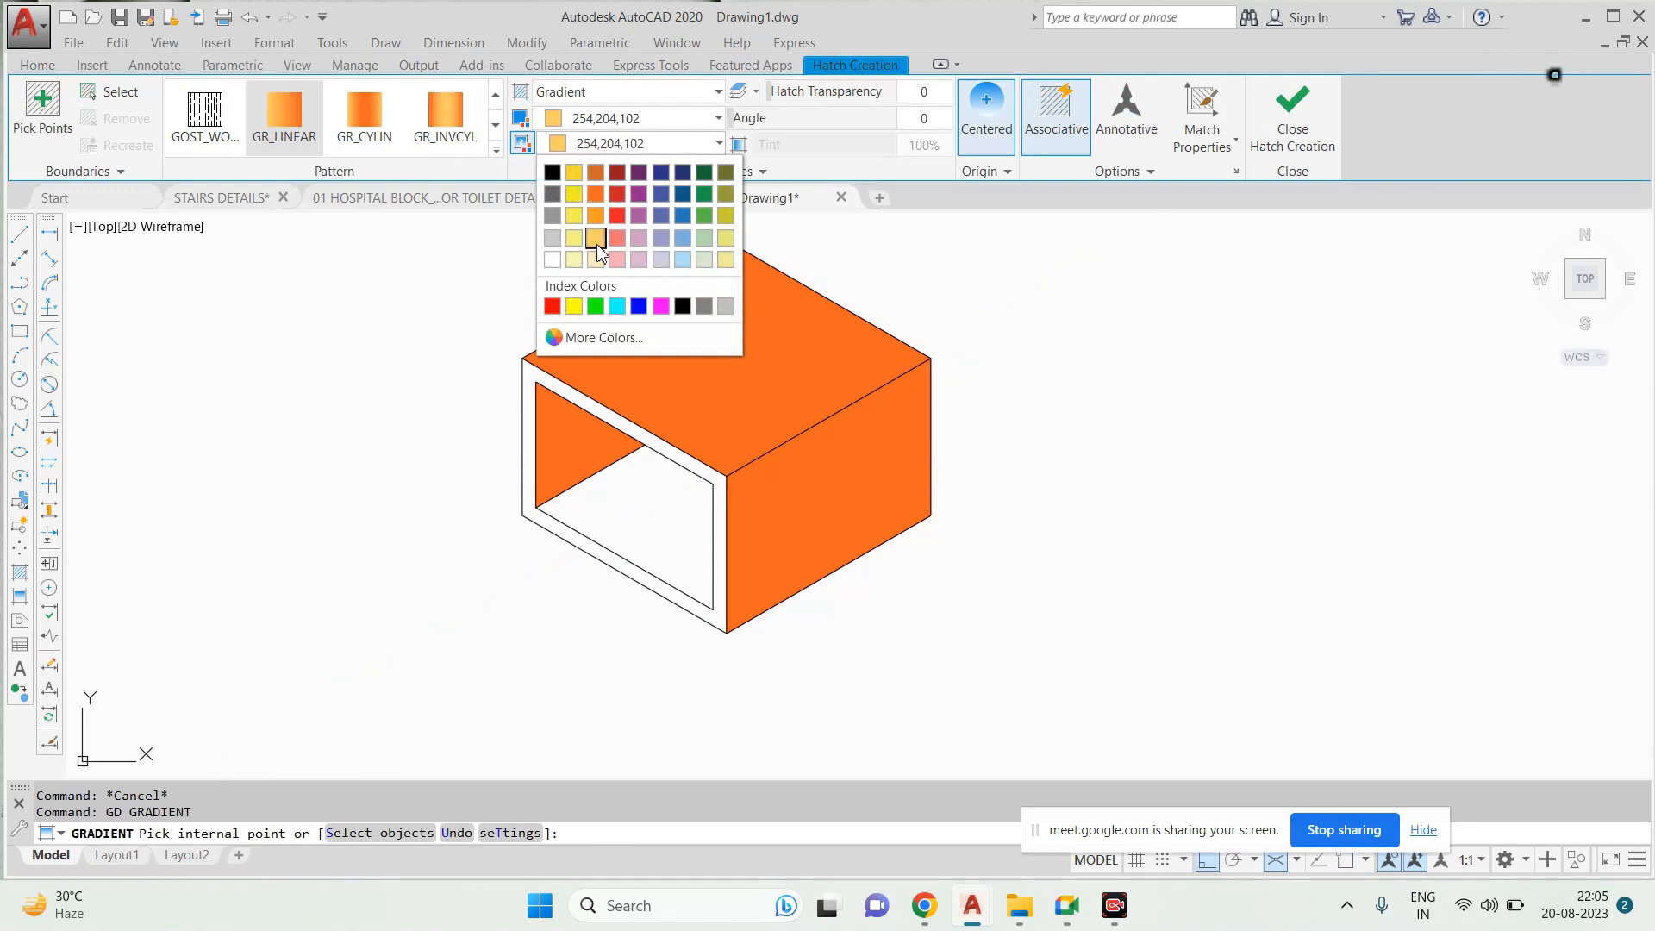
left_click(596, 241)
left_click(636, 522)
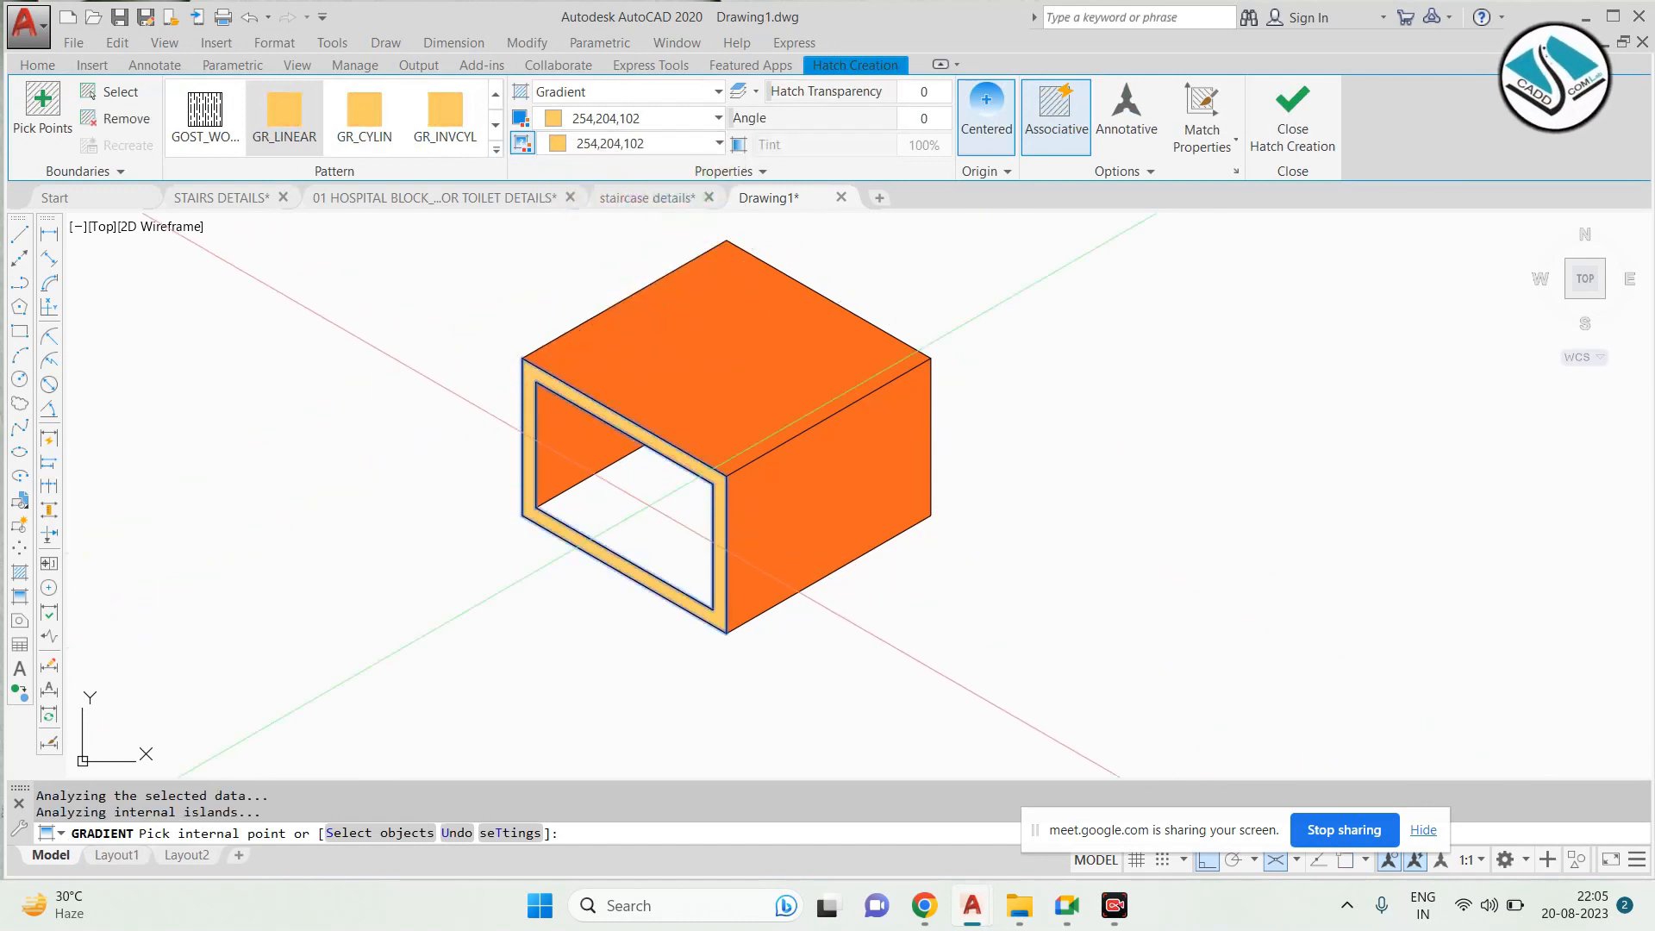
key("Escape")
Fill the inner floor of the box opening with the same 254,204,102 gradient
scroll(636, 522, "up", 2)
key("Return")
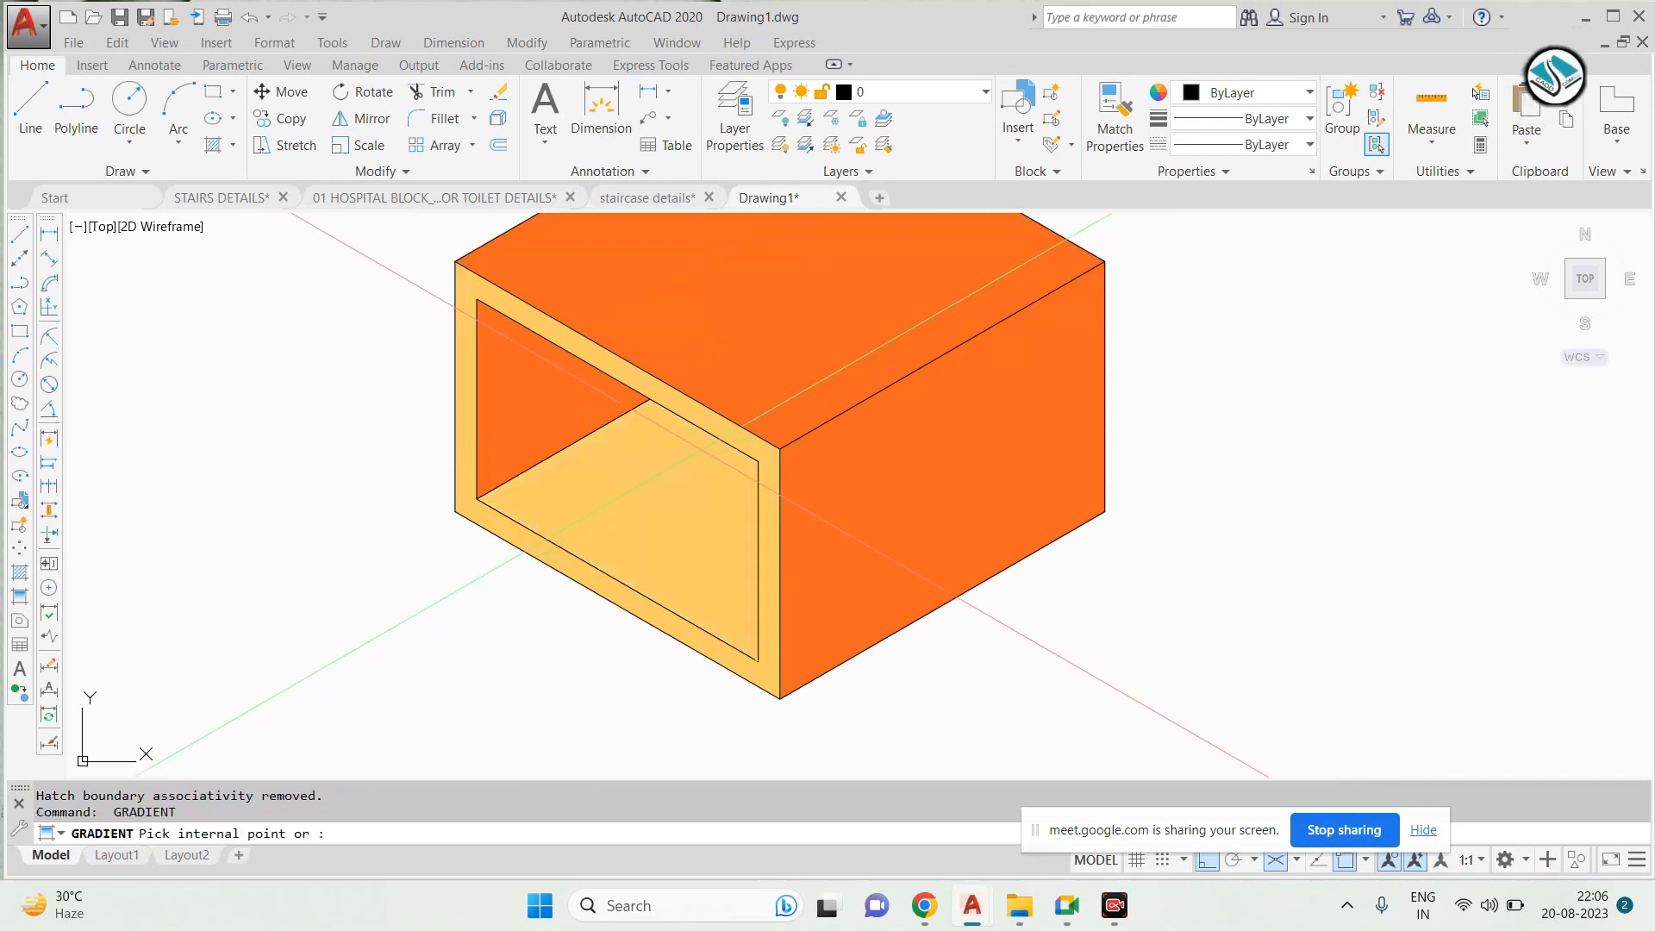
left_click(709, 462)
key("Return")
scroll(701, 443, "down", 4)
key("Escape")
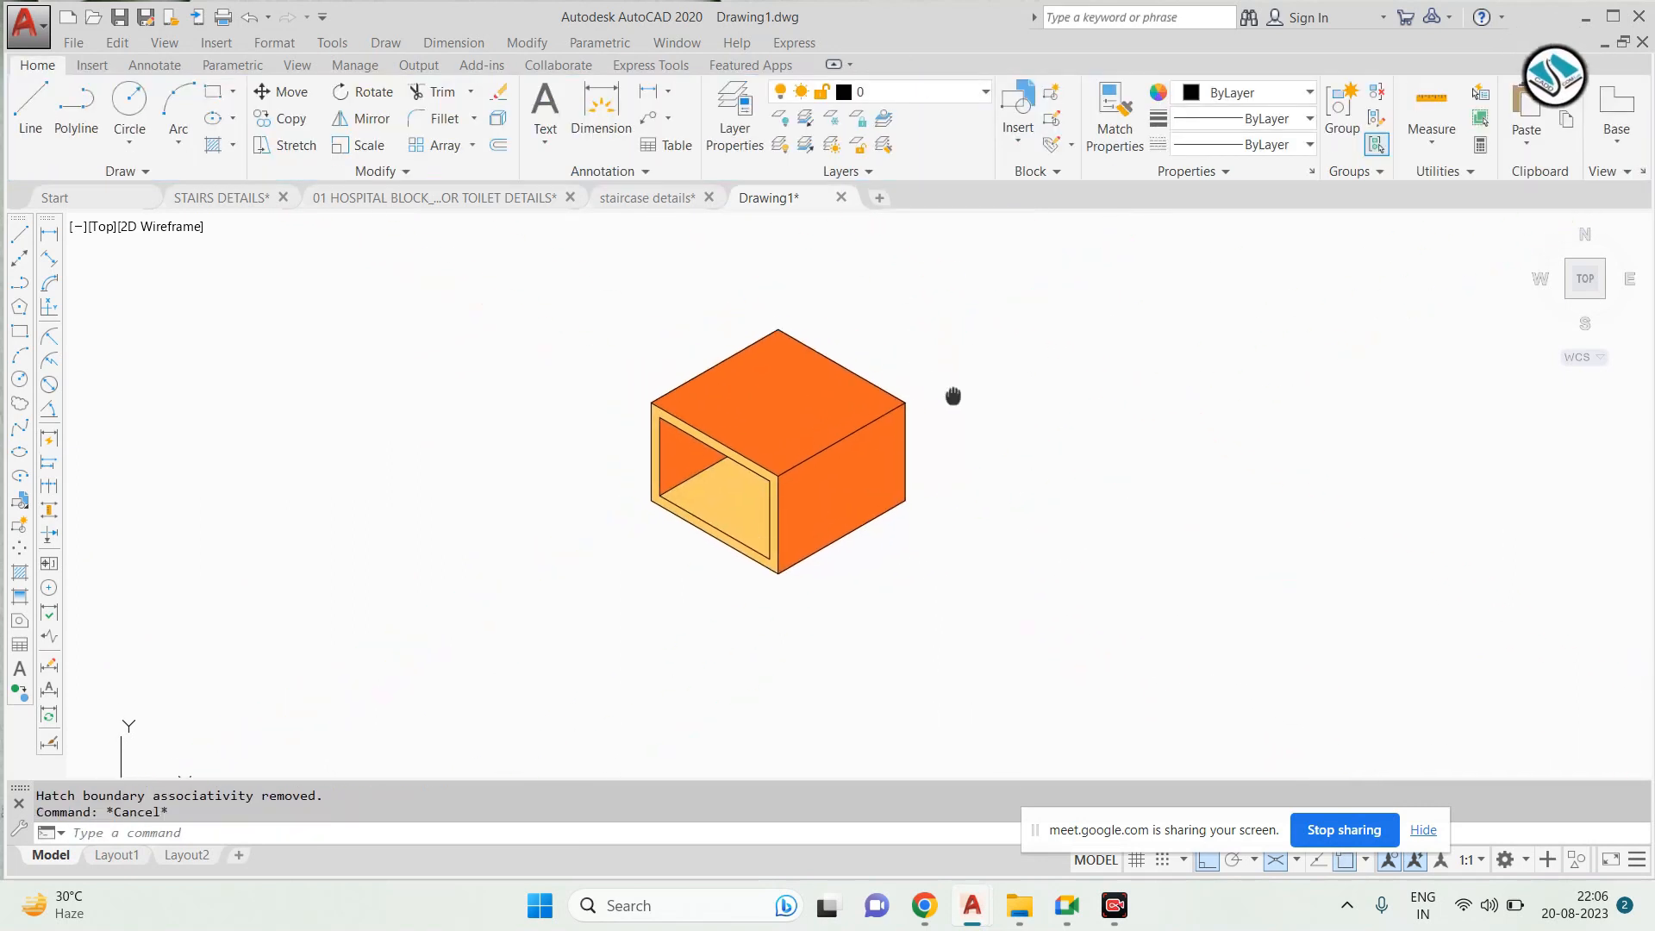
scroll(957, 393, "up", 2)
key("Escape")
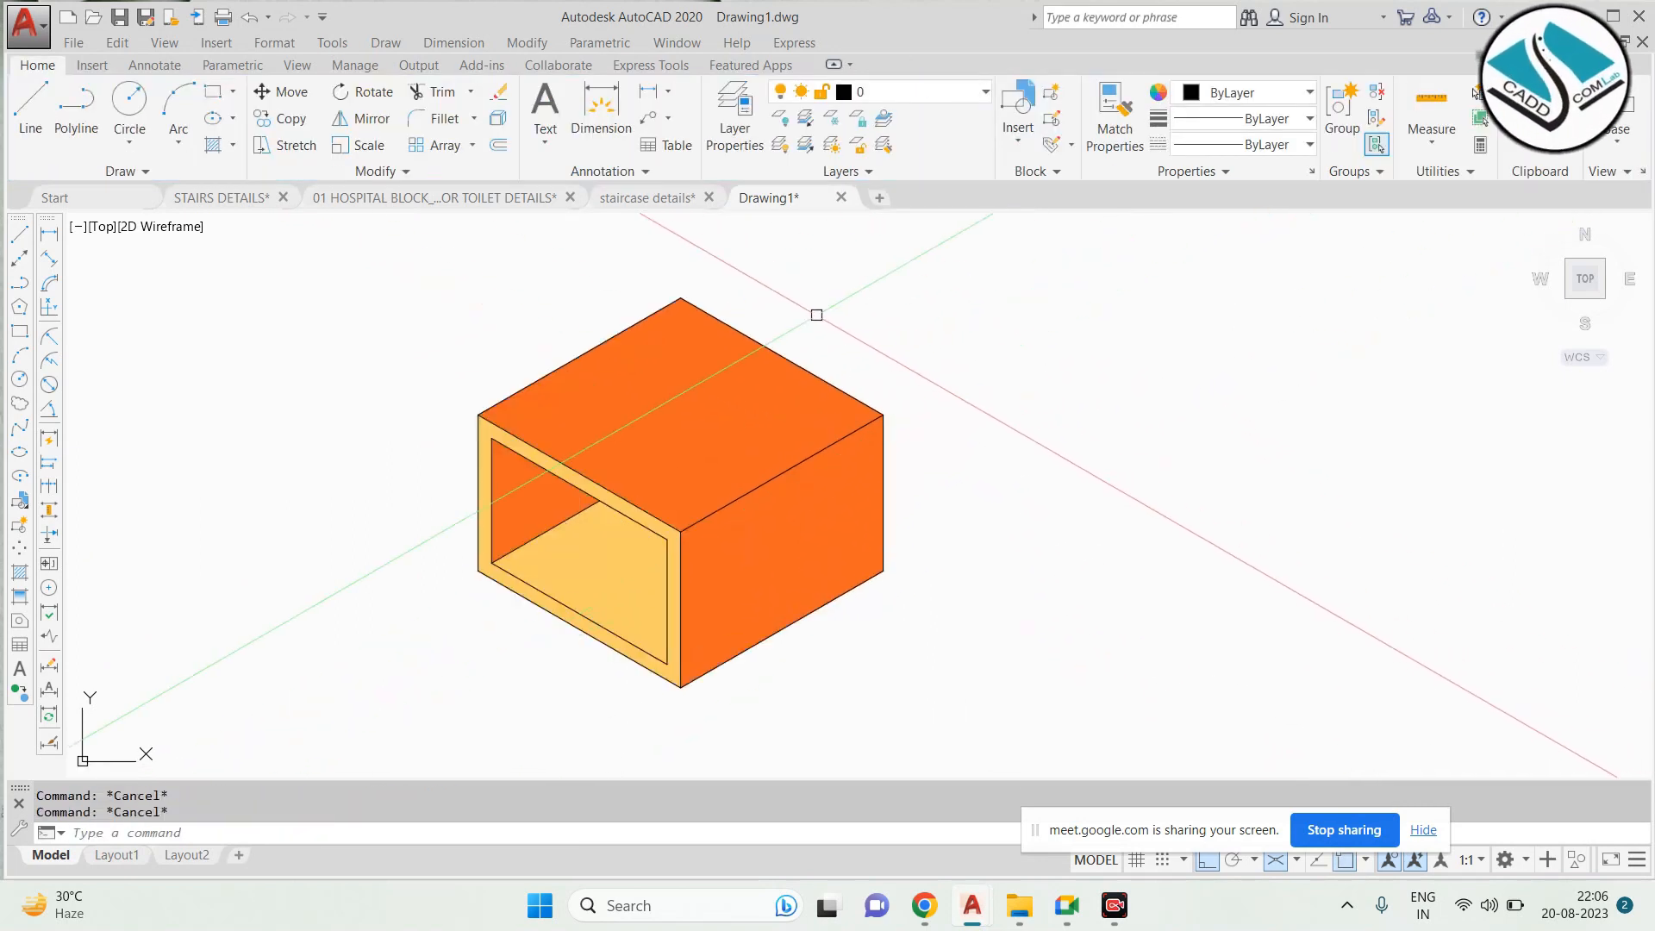
Erase the entire shaded isometric box, including its outlines and fills
scroll(776, 362, "down", 2)
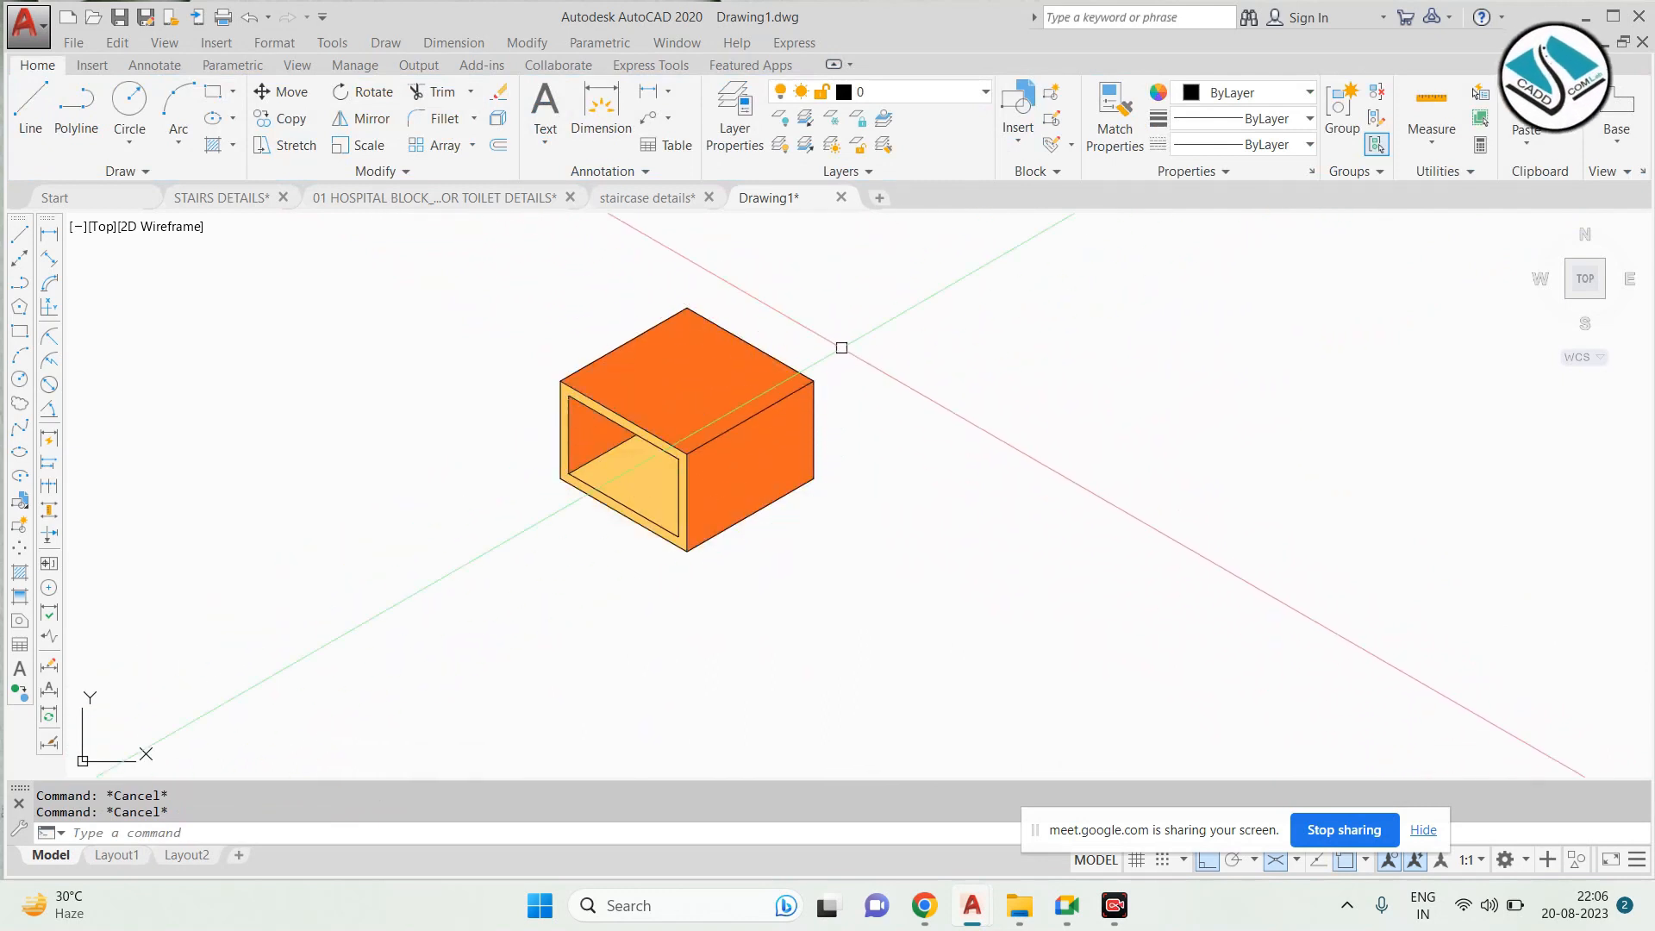
left_click(850, 290)
left_click(548, 544)
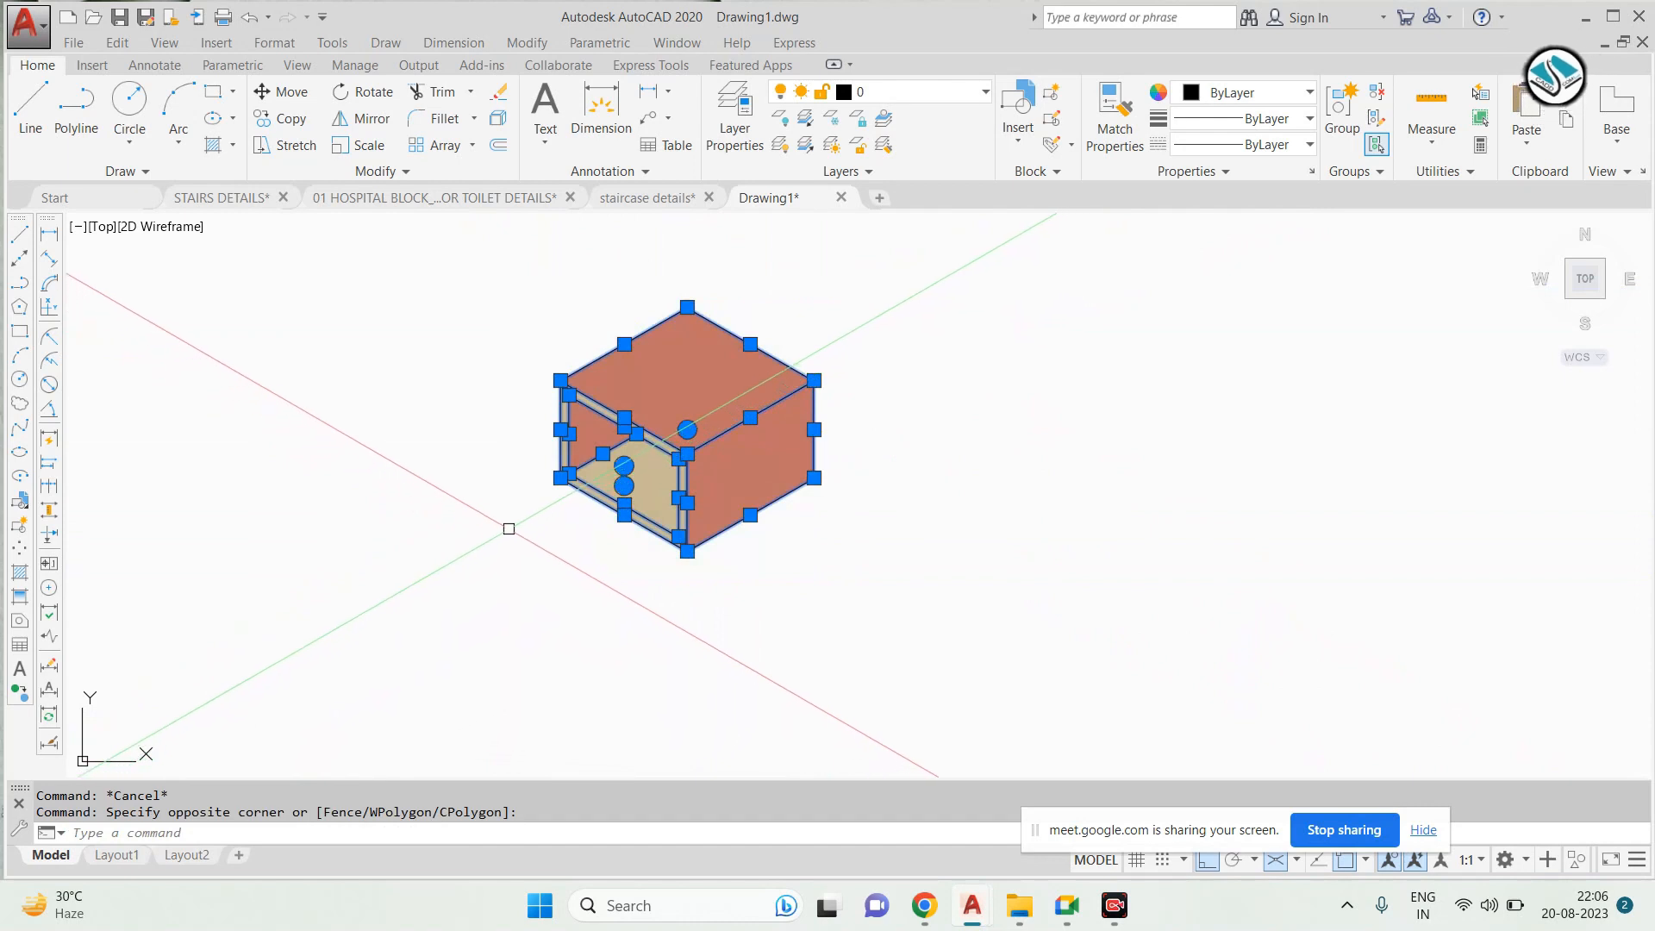
type("E")
key("Return")
Change the grid snap type from isometric to Rectangular snap in the drafting settings
type("ds")
key("Return")
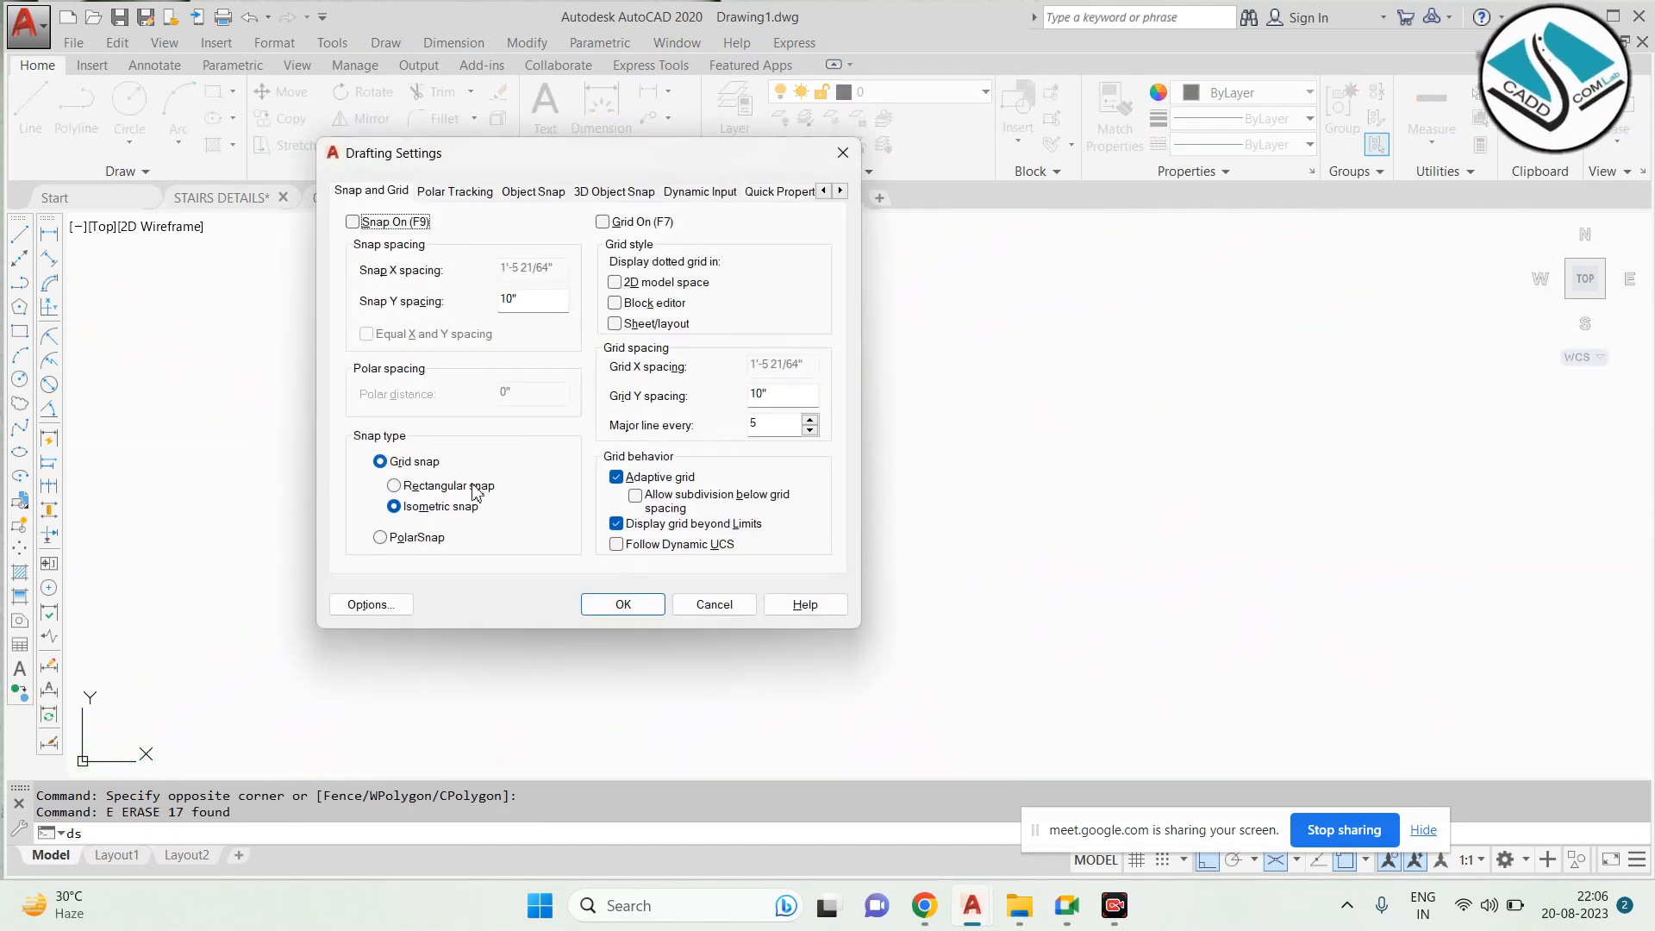
left_click(623, 604)
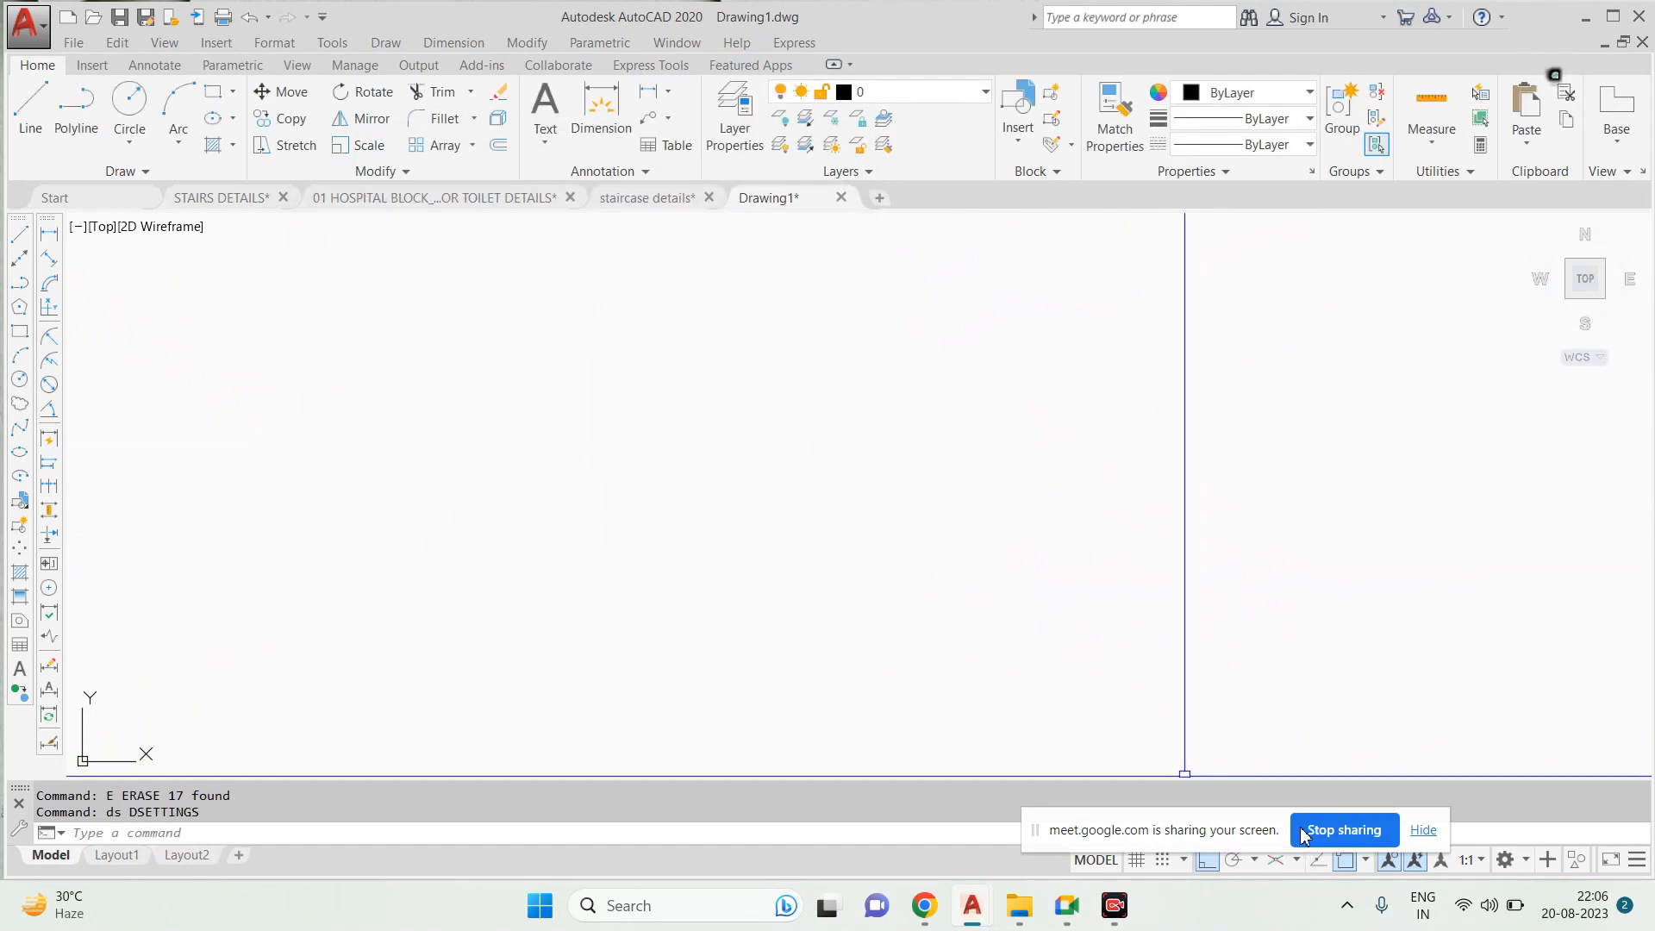
left_click_drag(1197, 833, 1105, 853)
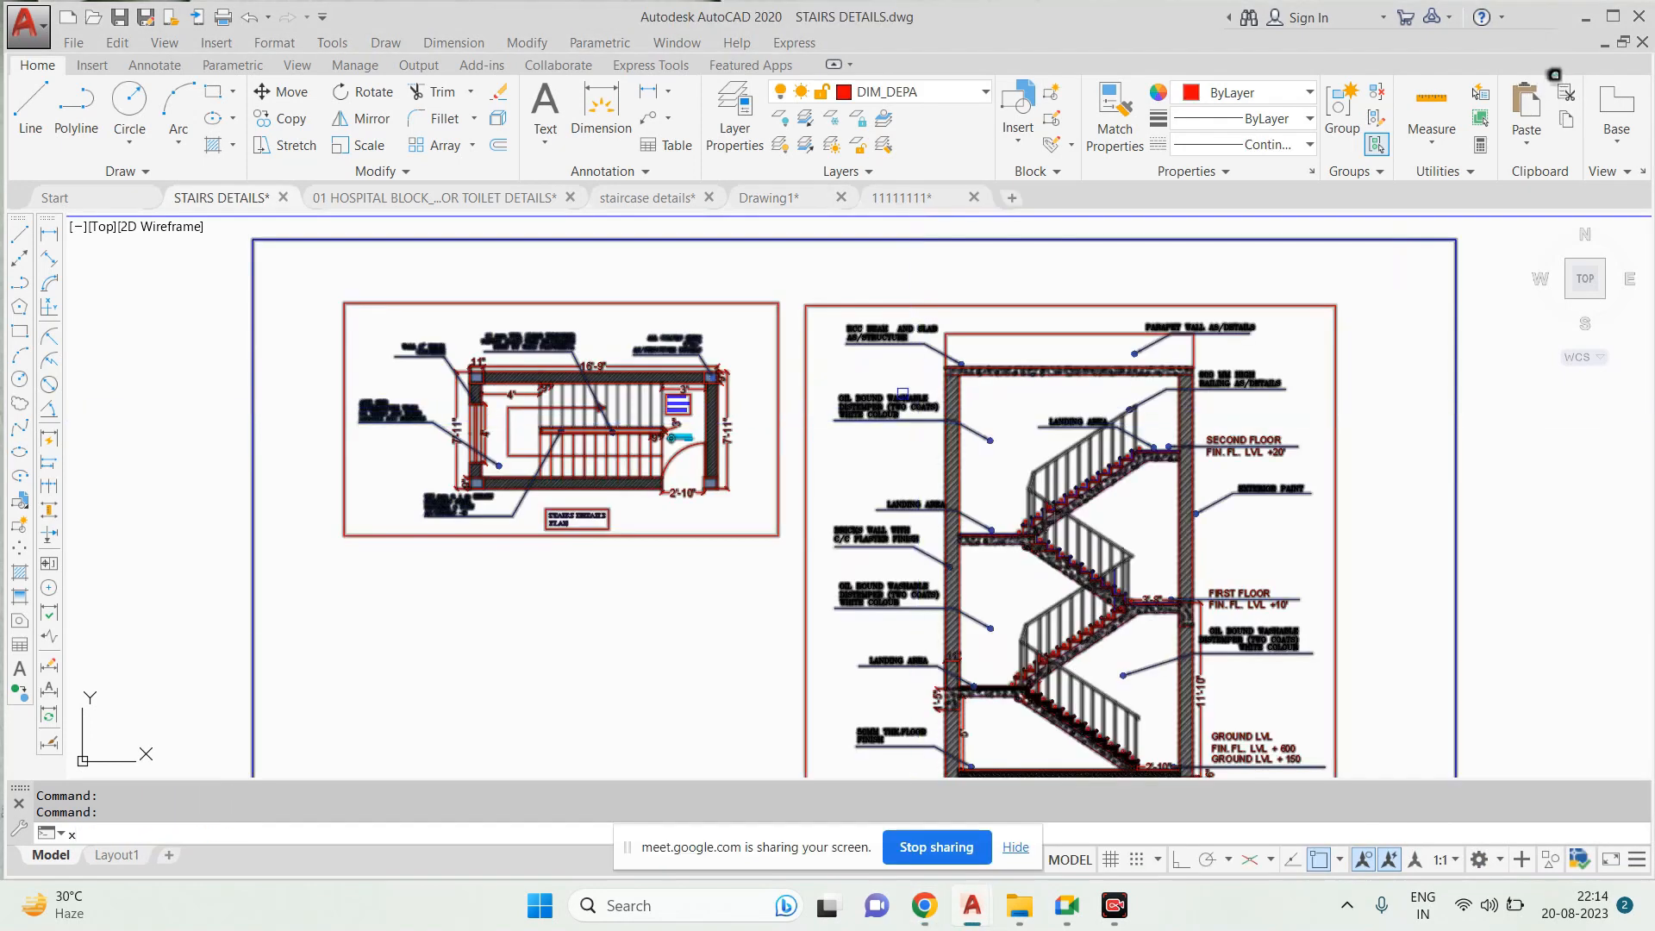
Explode the staircase details sheet in STAIRS DETAILS.dwg
key("Return")
left_click(949, 270)
left_click(674, 461)
key("Return")
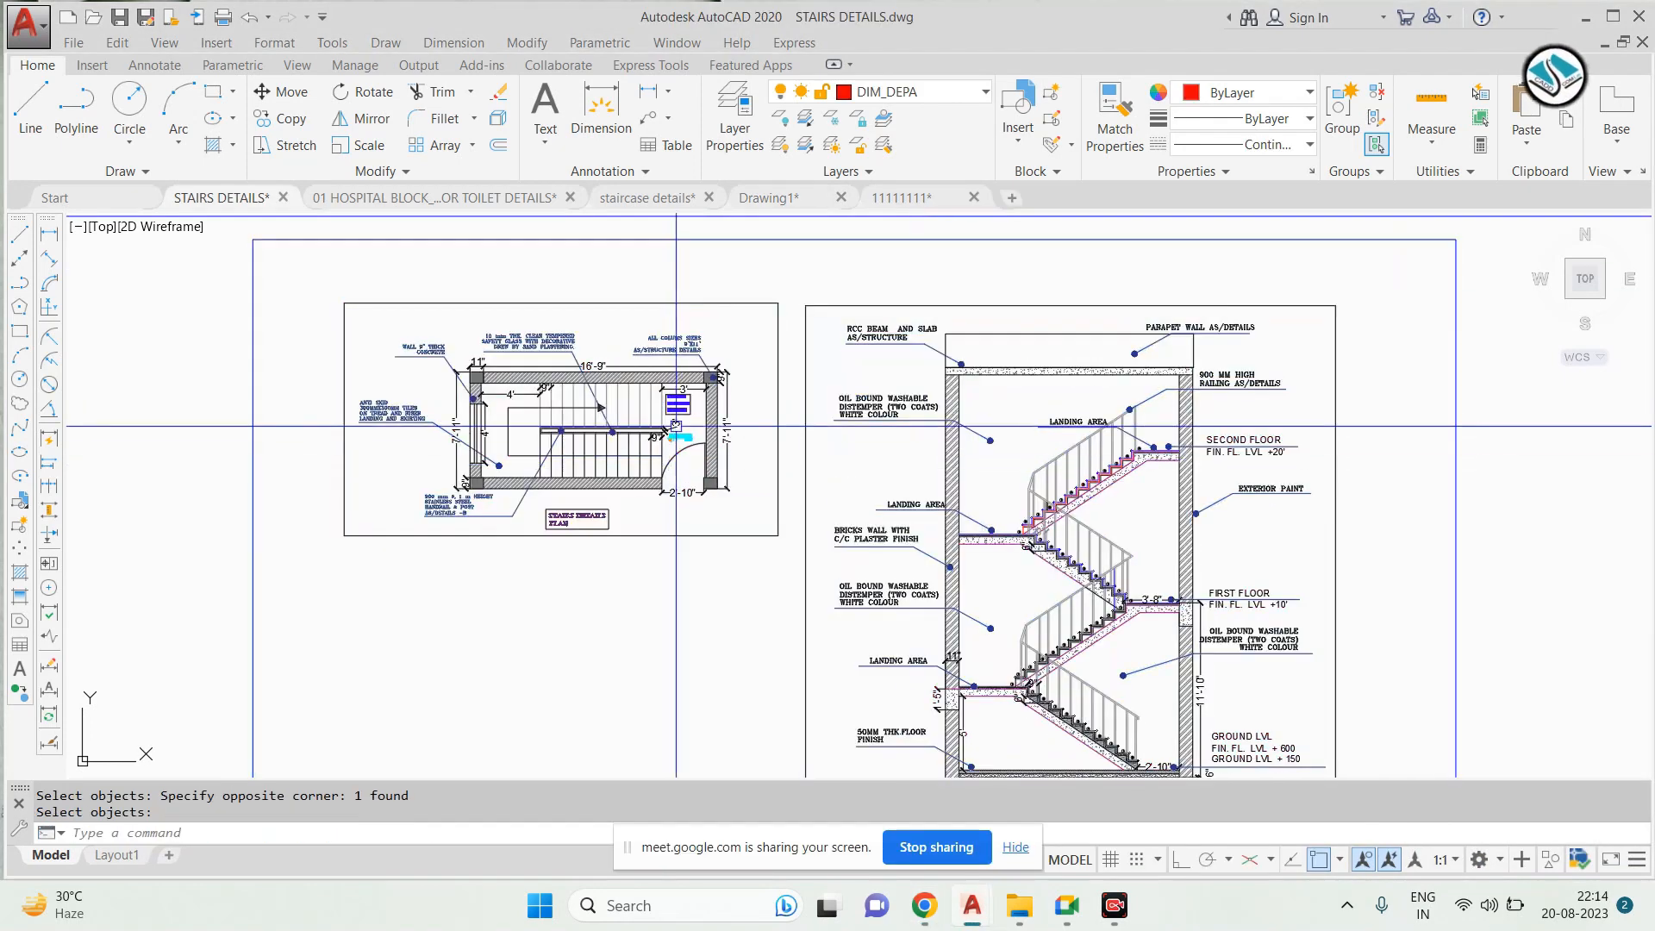
Examine the stair plan's dimensions, its width, tread and riser note, and the surrounding annotations
scroll(521, 378, "up", 4)
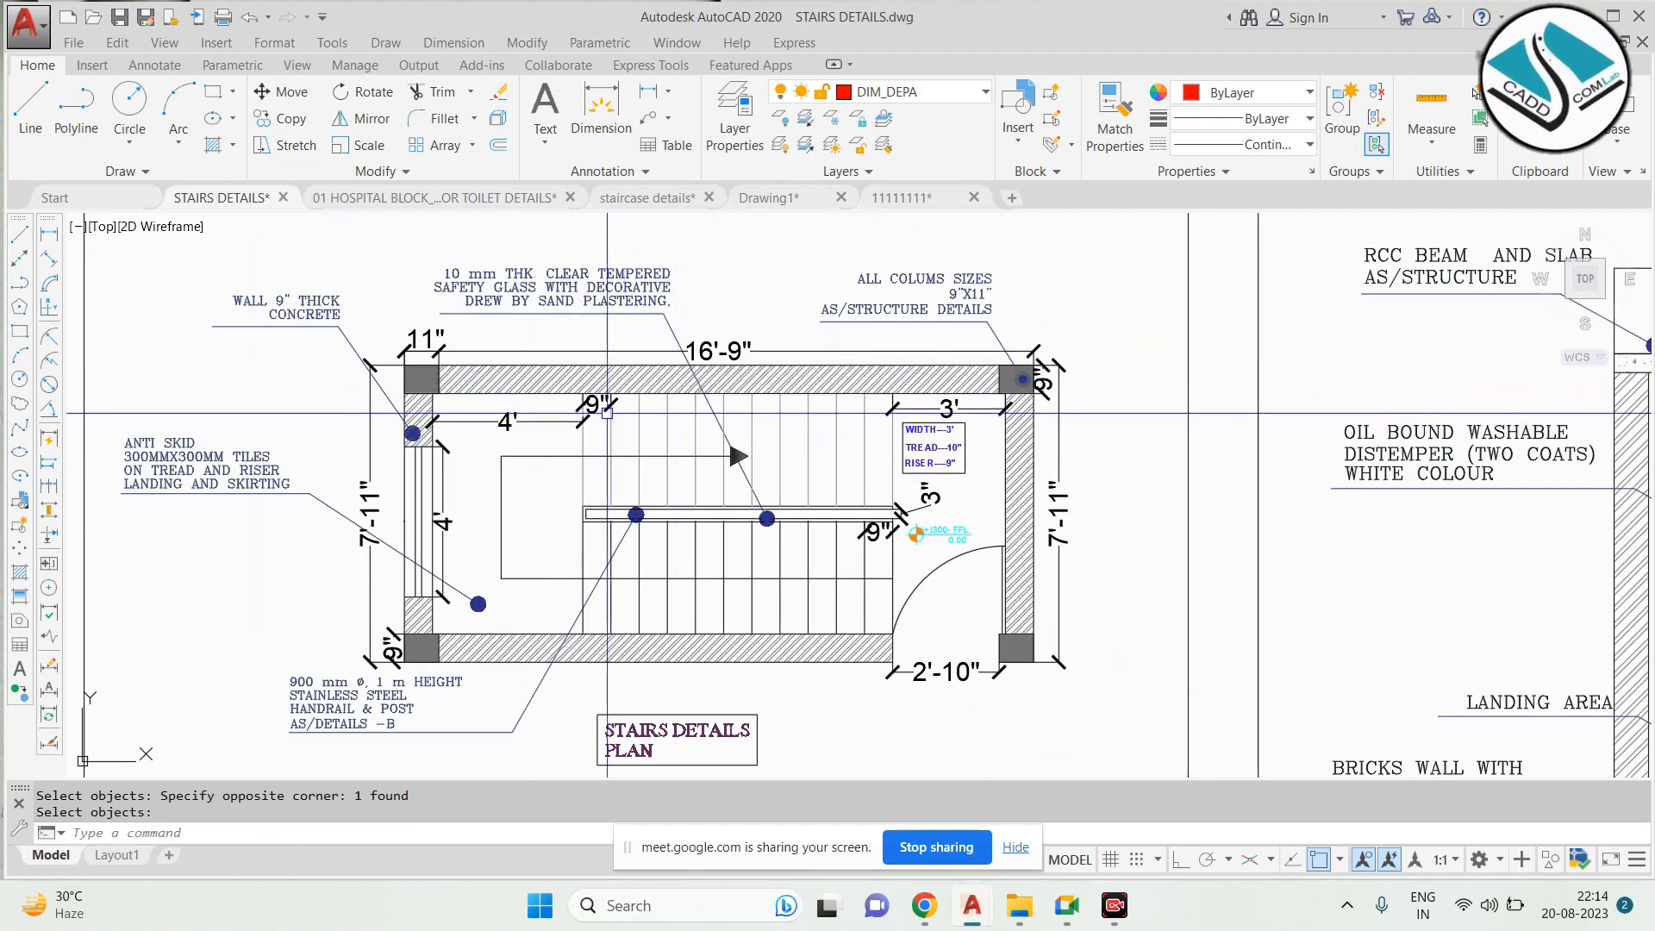
middle_click_drag(633, 414, 791, 404)
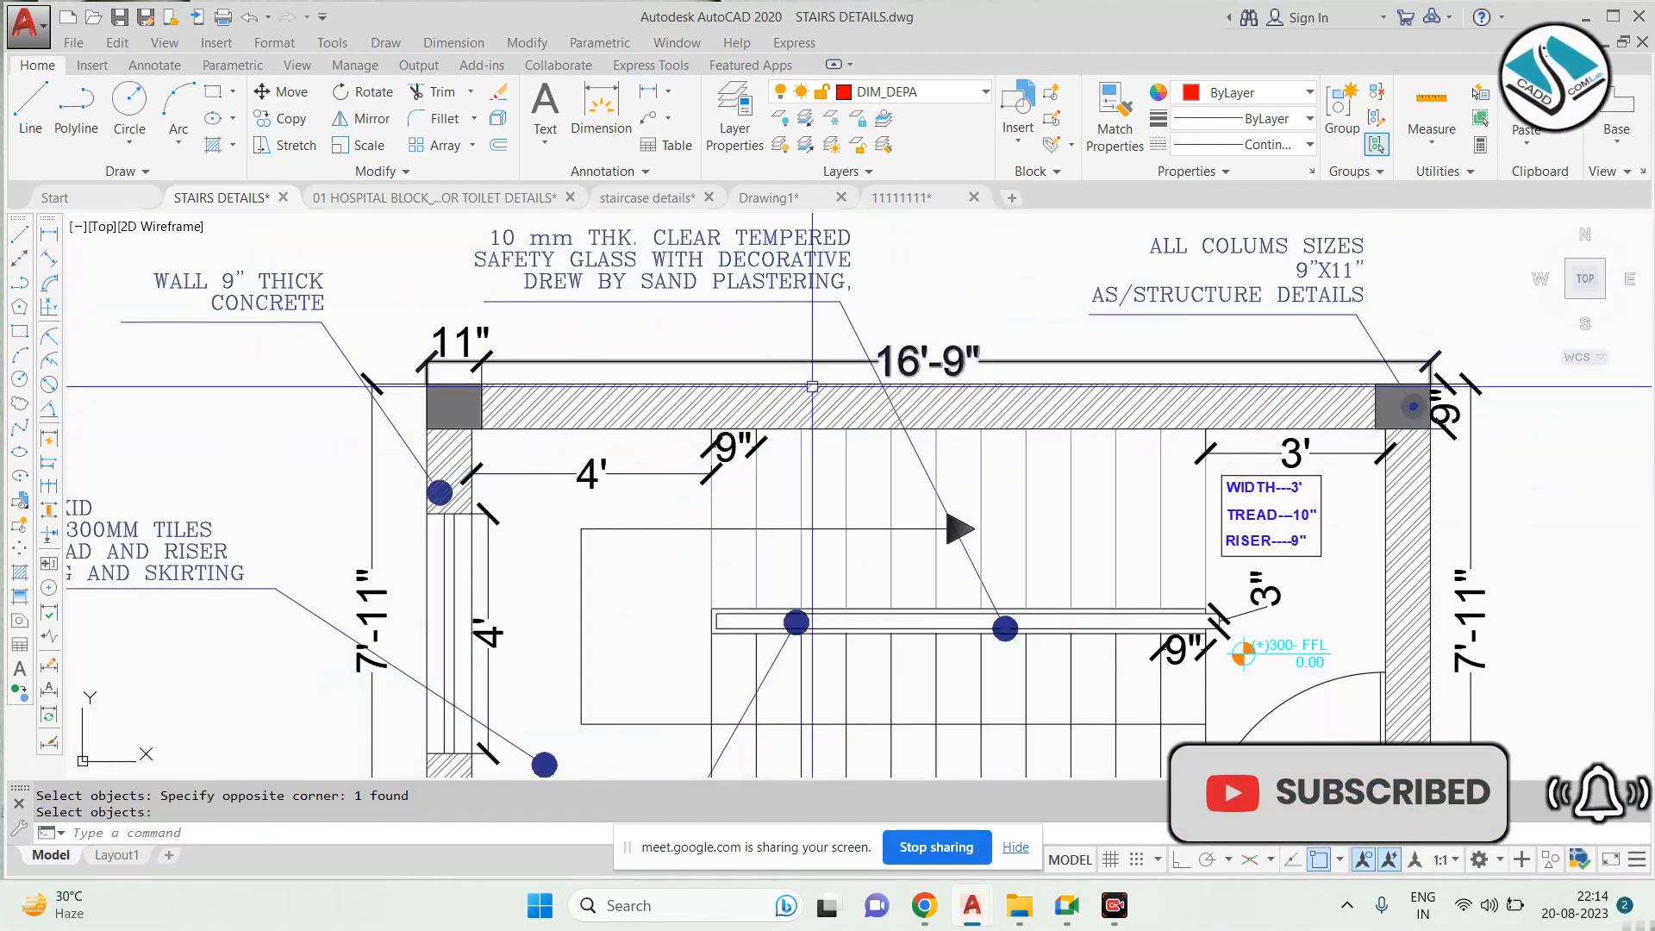
scroll(997, 658, "up", 2)
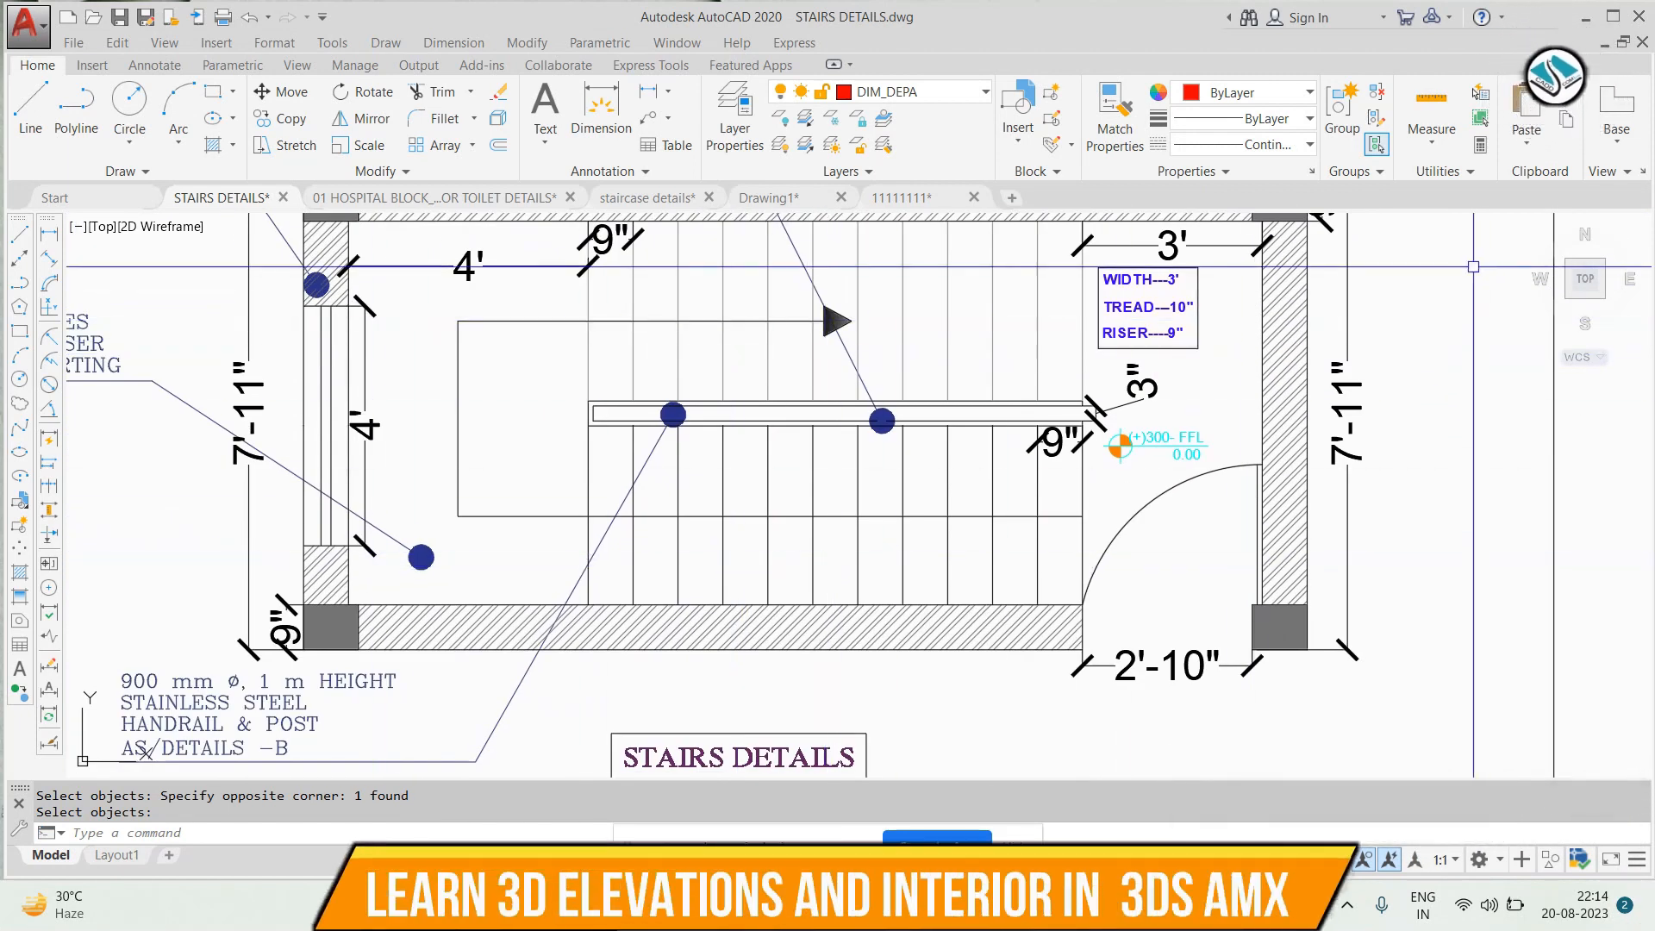
scroll(1211, 245, "up", 5)
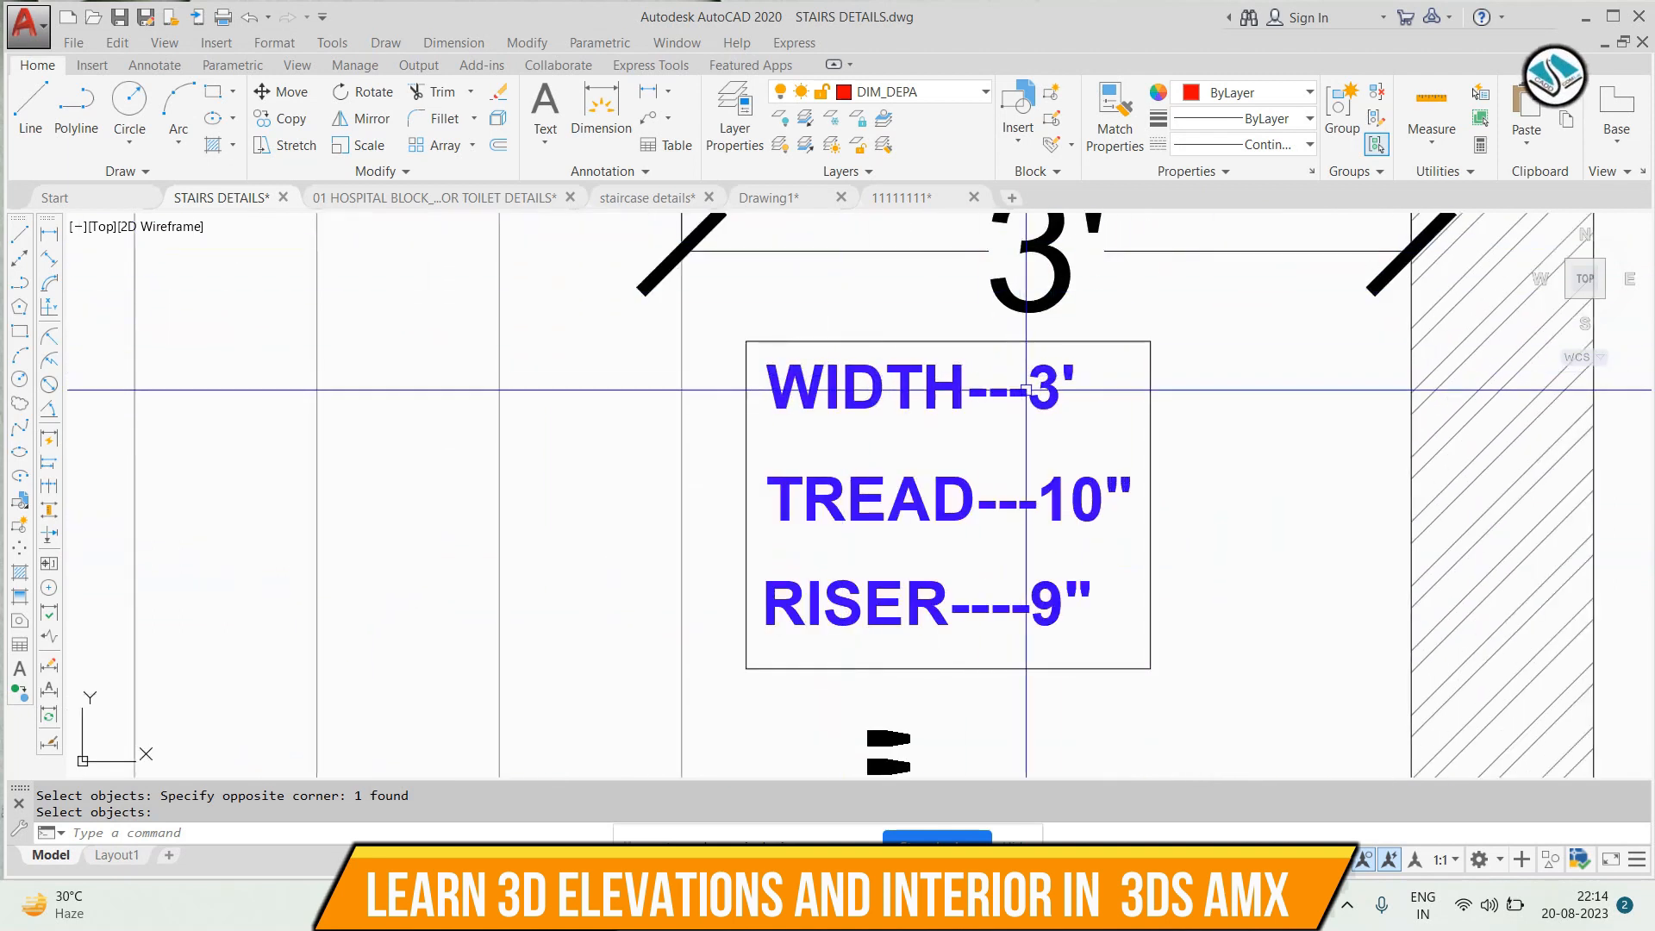
scroll(973, 325, "down", 2)
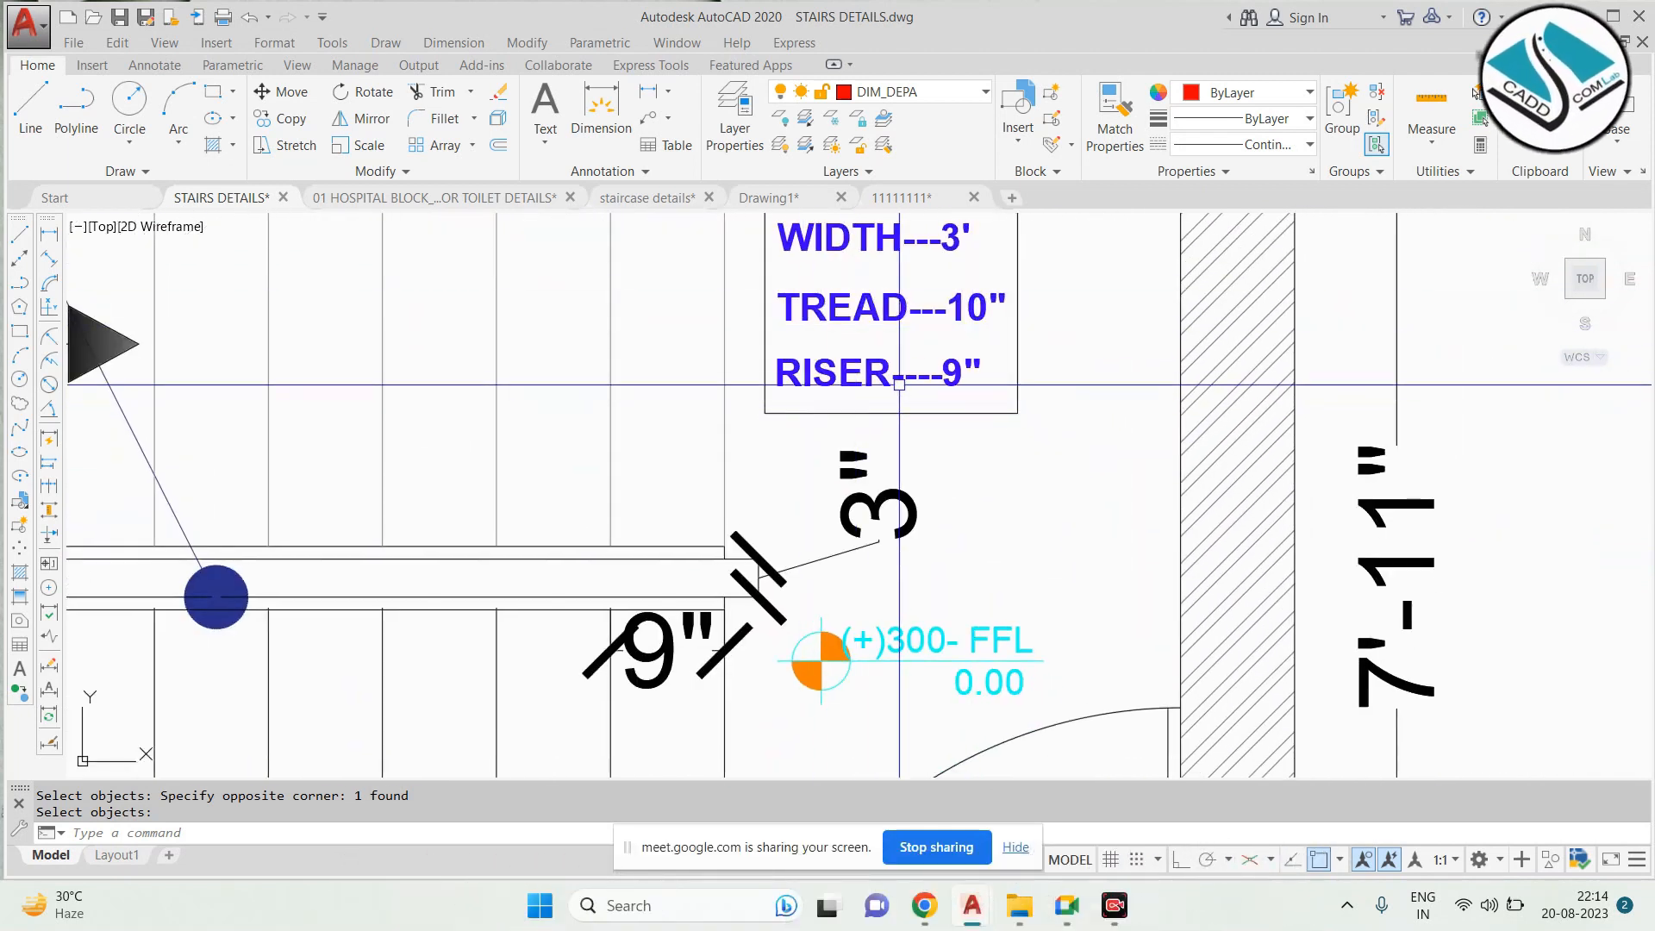
scroll(899, 385, "down", 2)
scroll(901, 449, "down", 3)
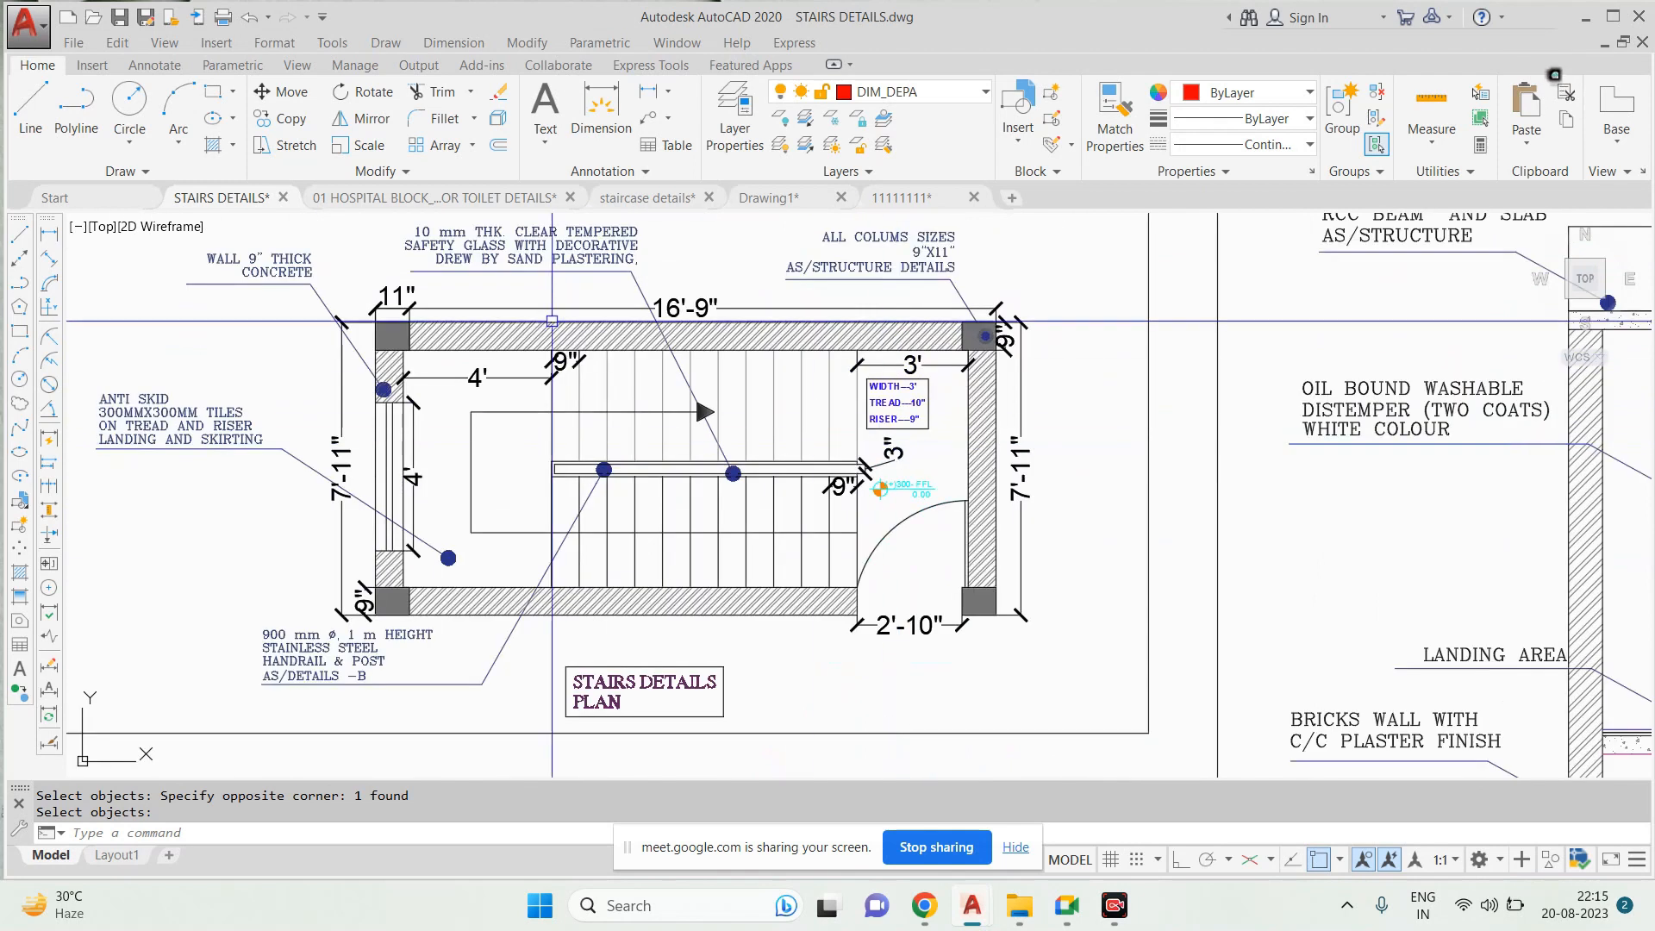
scroll(654, 327, "down", 4)
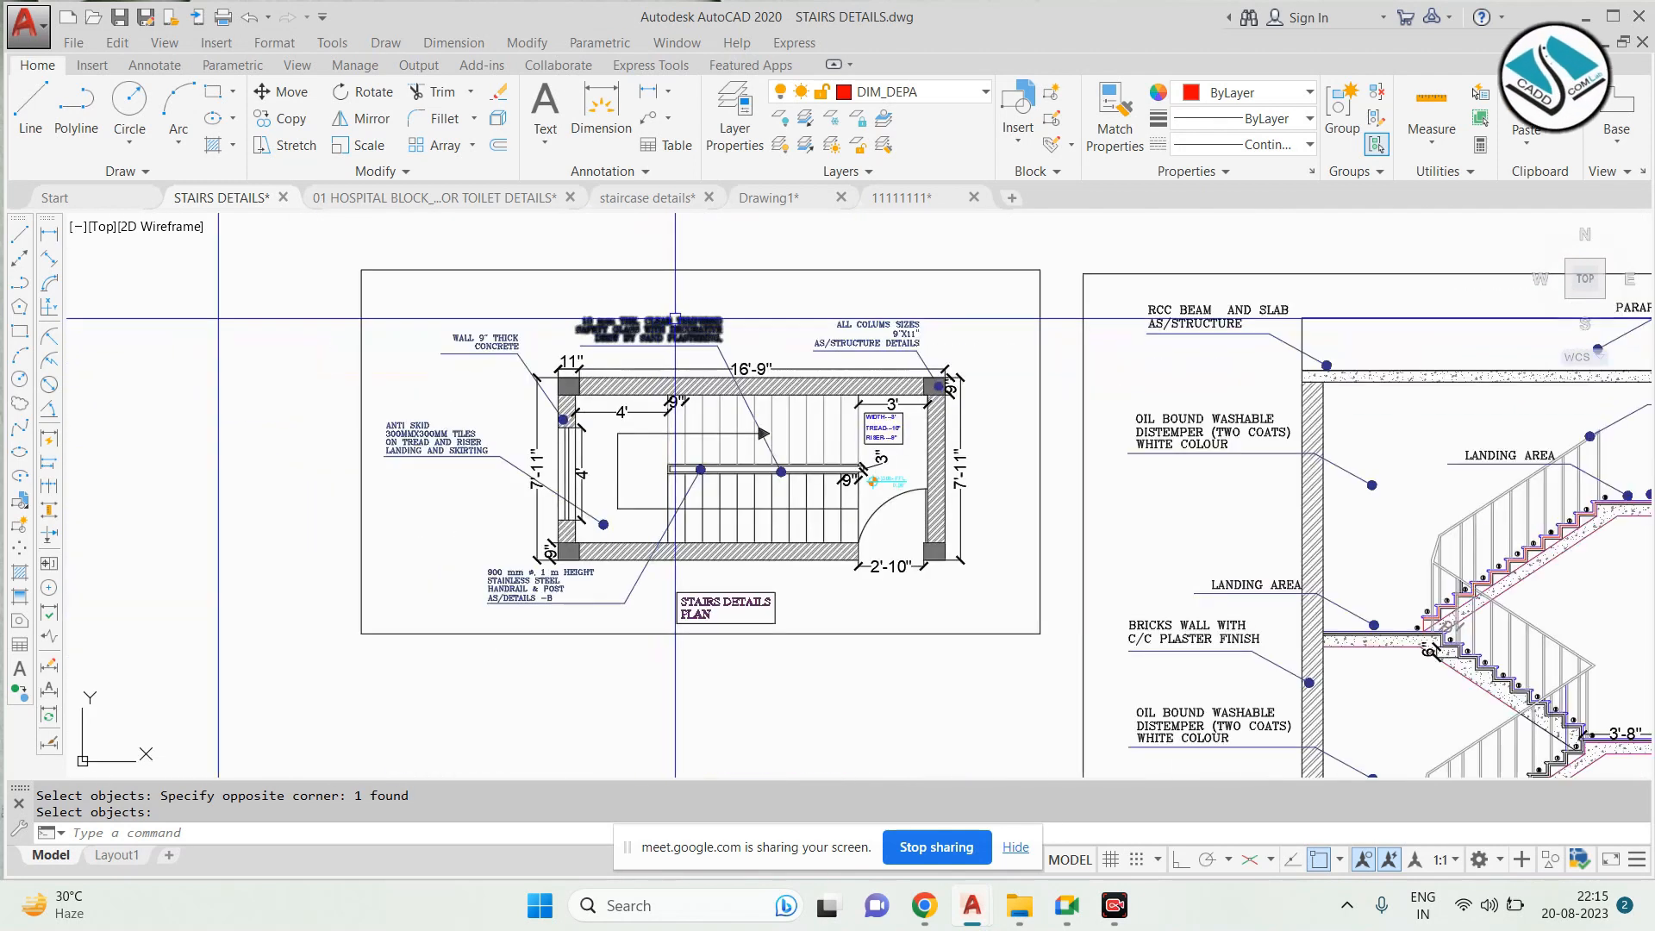
scroll(545, 310, "up", 2)
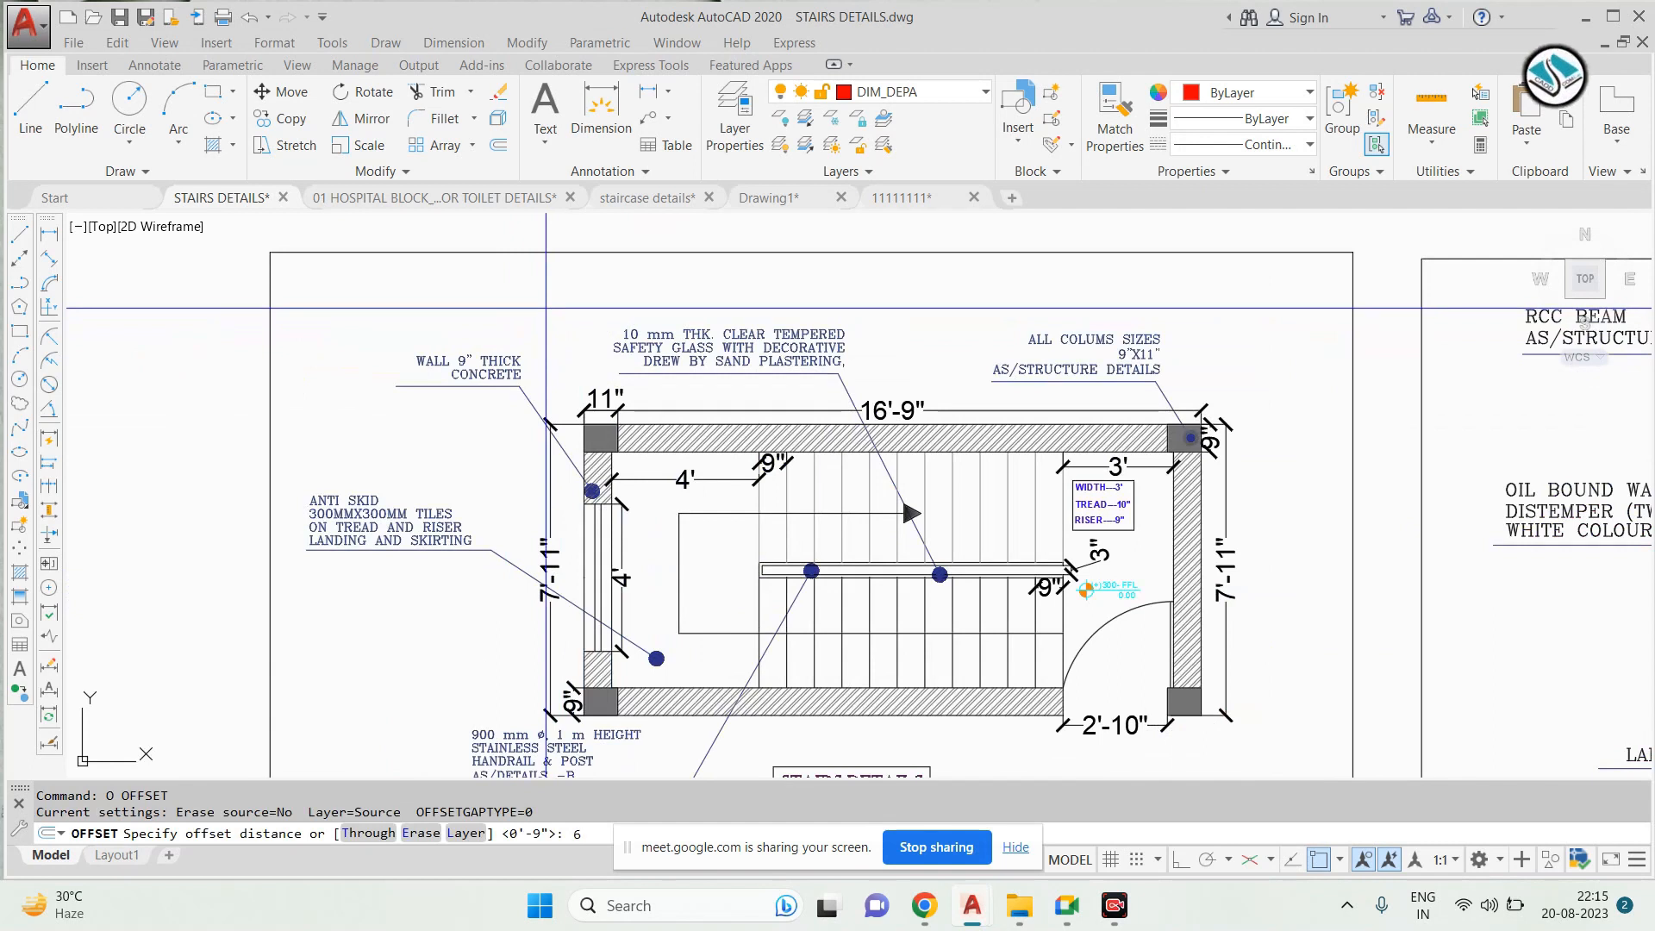
key("Return")
key("Escape")
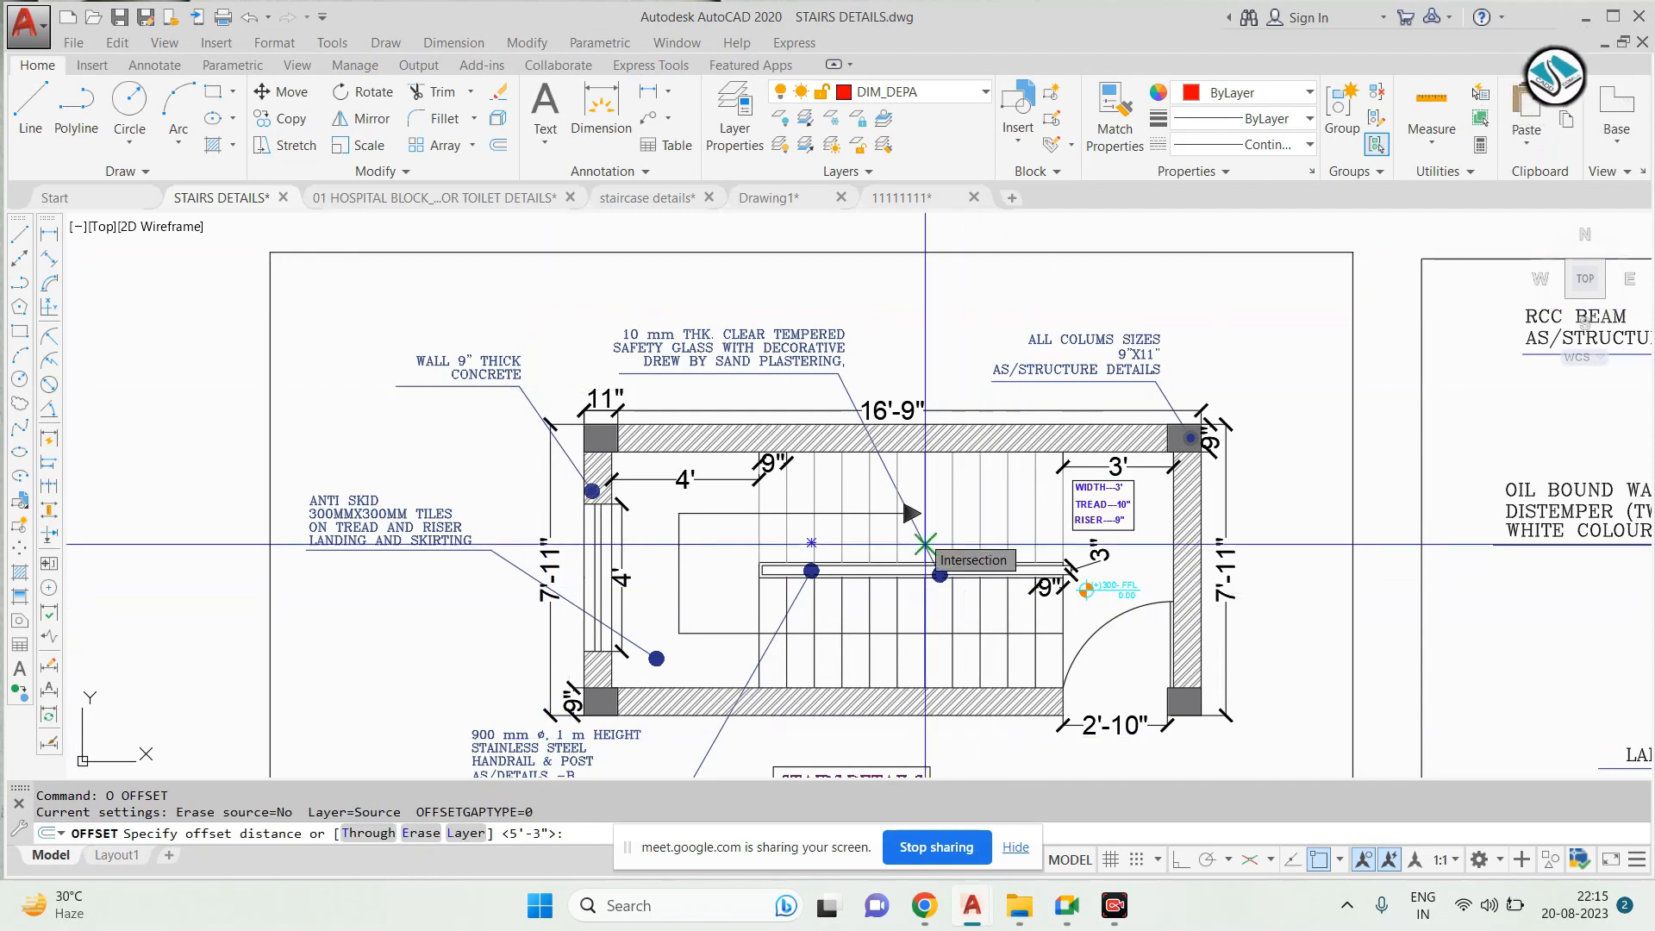
key("F7")
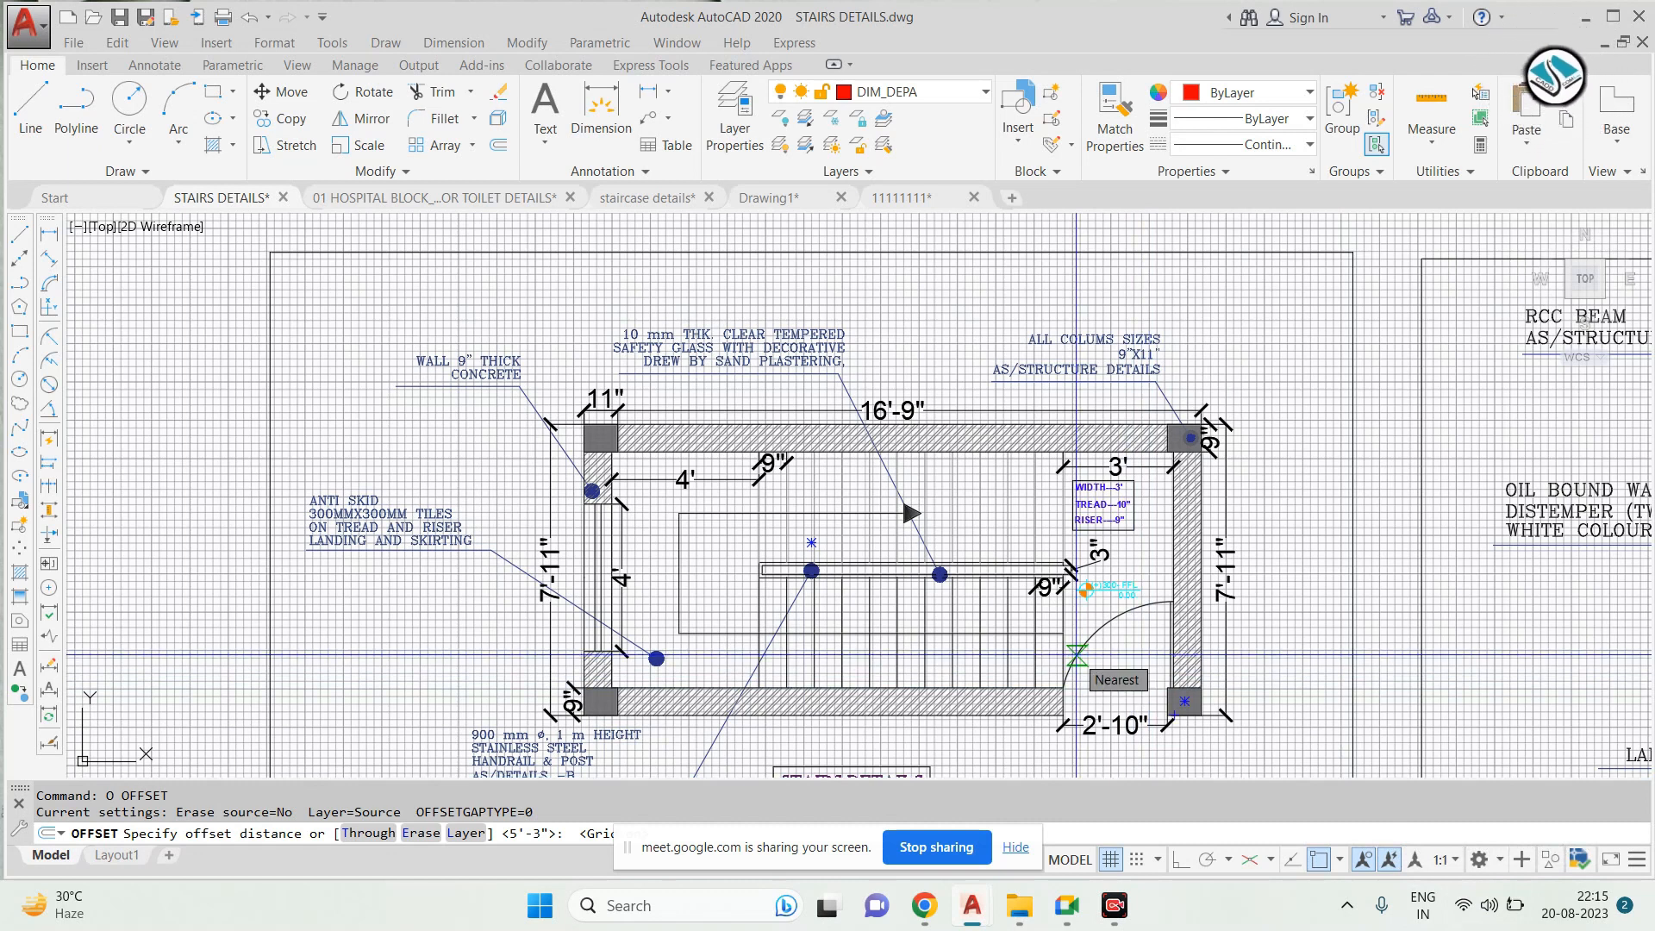
left_click(1111, 862)
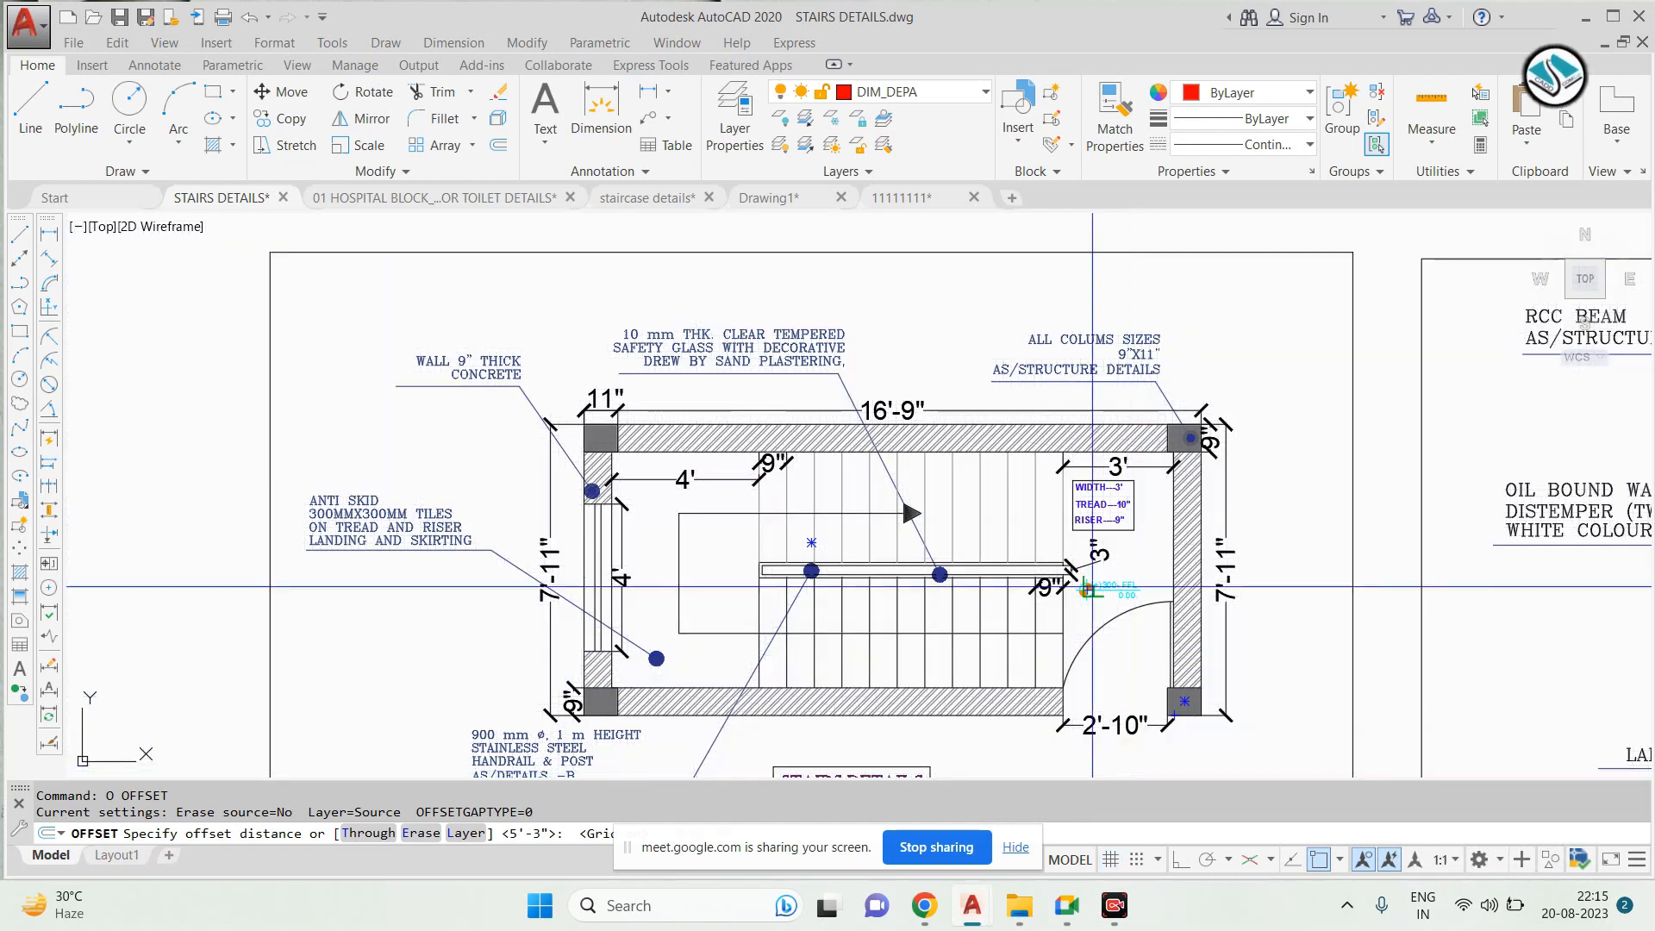
key("Escape")
Examine the tempered safety glass note above the stair plan
scroll(872, 348, "down", 2)
scroll(886, 523, "up", 2)
middle_click_drag(886, 523, 772, 458)
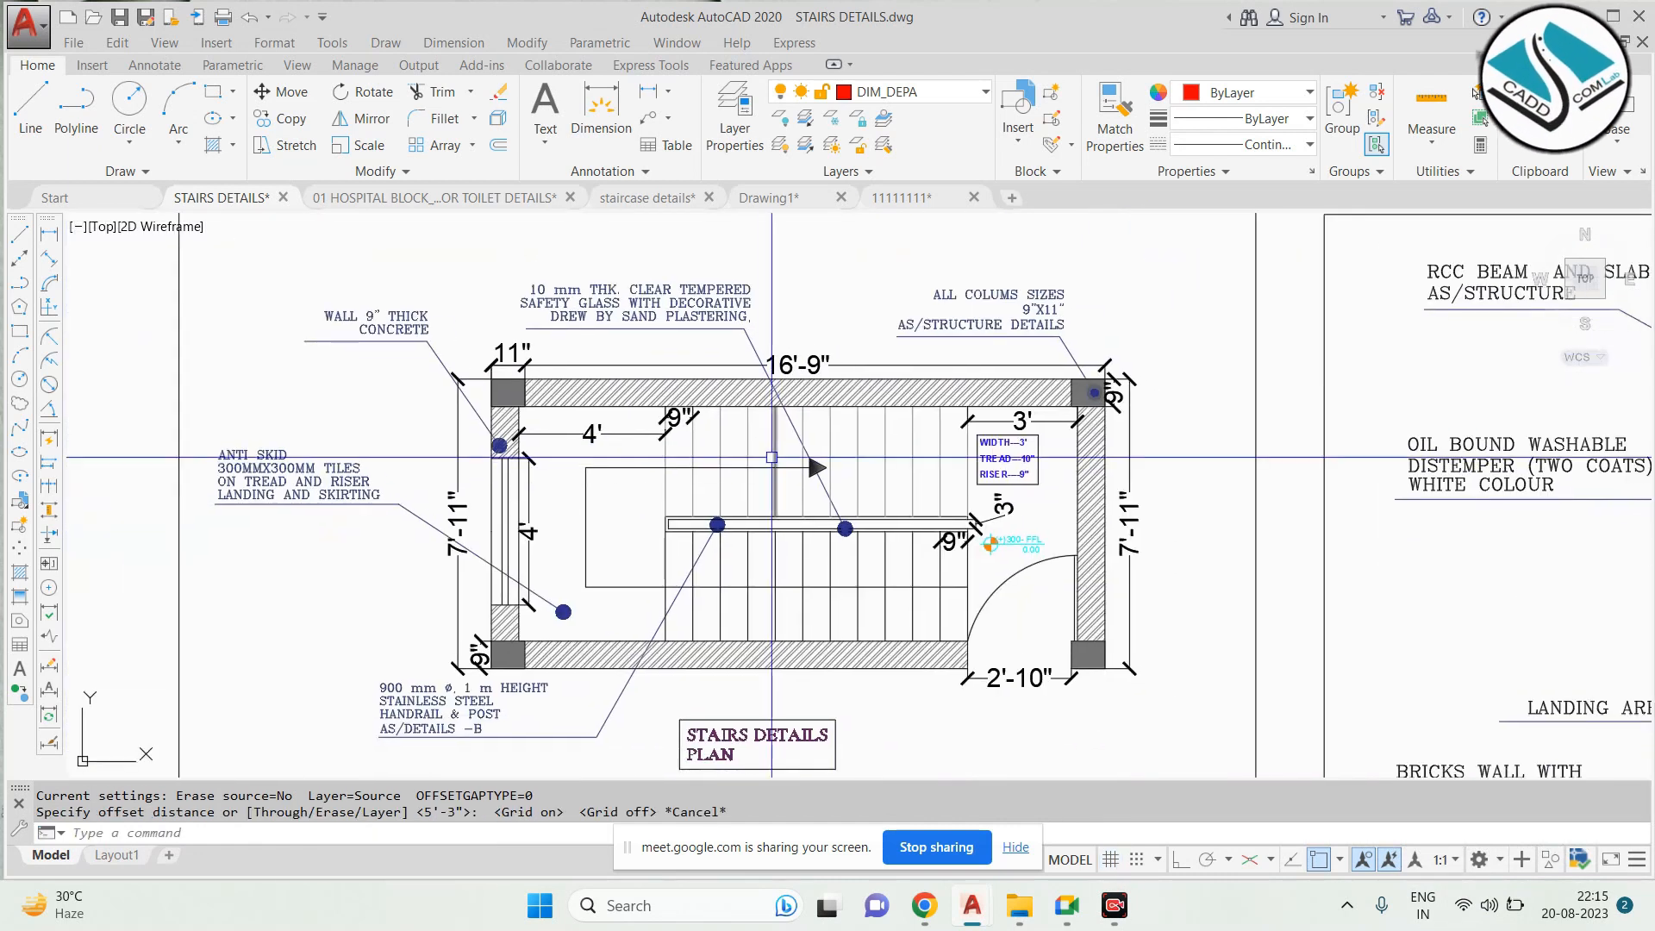
scroll(639, 292, "up", 4)
middle_click_drag(635, 296, 630, 298)
scroll(619, 301, "up", 2)
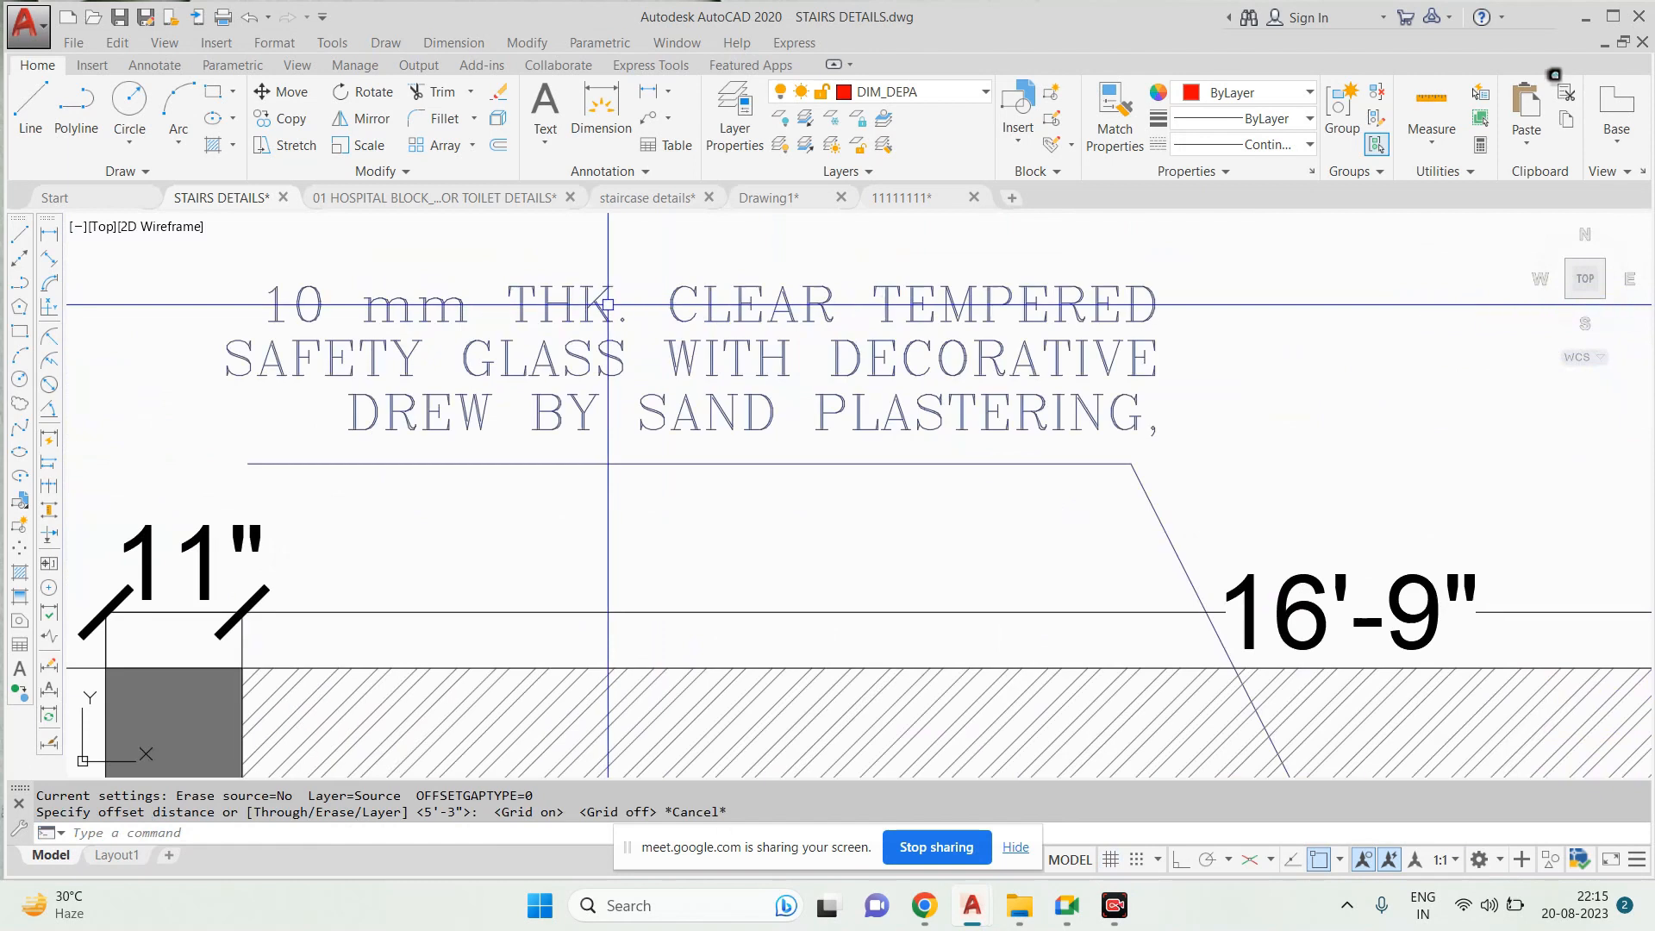
Examine the tempered safety glass note and follow its leader to the railing wall between the stair plan's two flights
scroll(607, 303, "down", 3)
key("Escape")
scroll(655, 362, "up", 2)
scroll(790, 543, "down", 3)
middle_click_drag(898, 649, 850, 494)
scroll(880, 542, "up", 4)
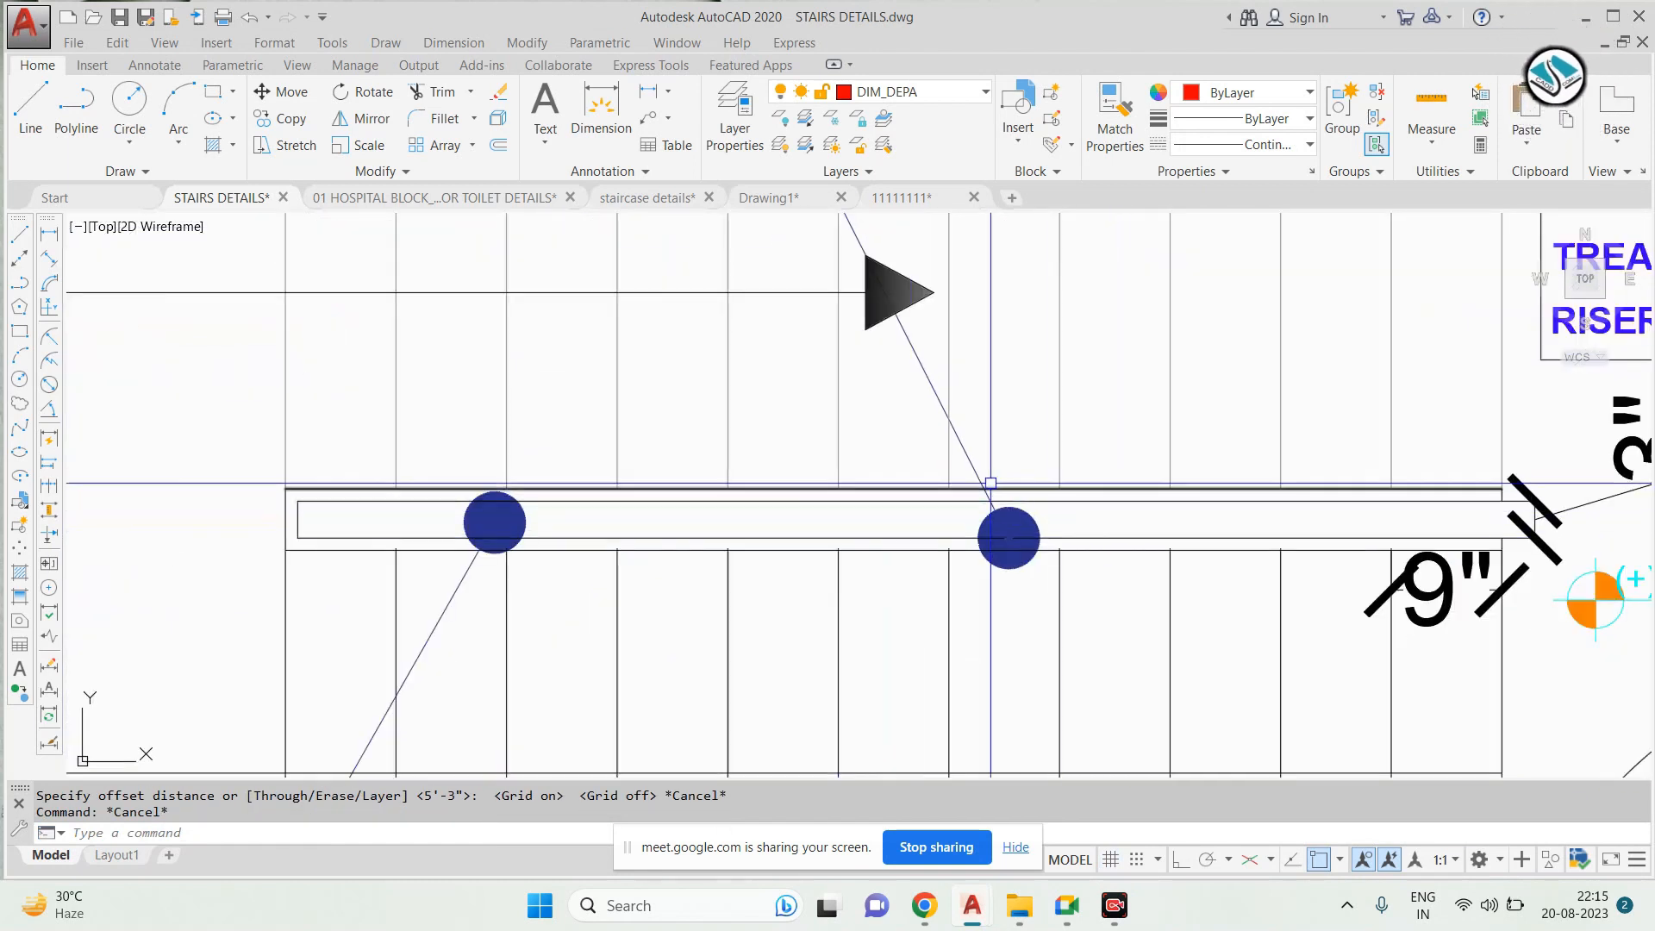
scroll(621, 303, "down", 4)
scroll(623, 302, "up", 5)
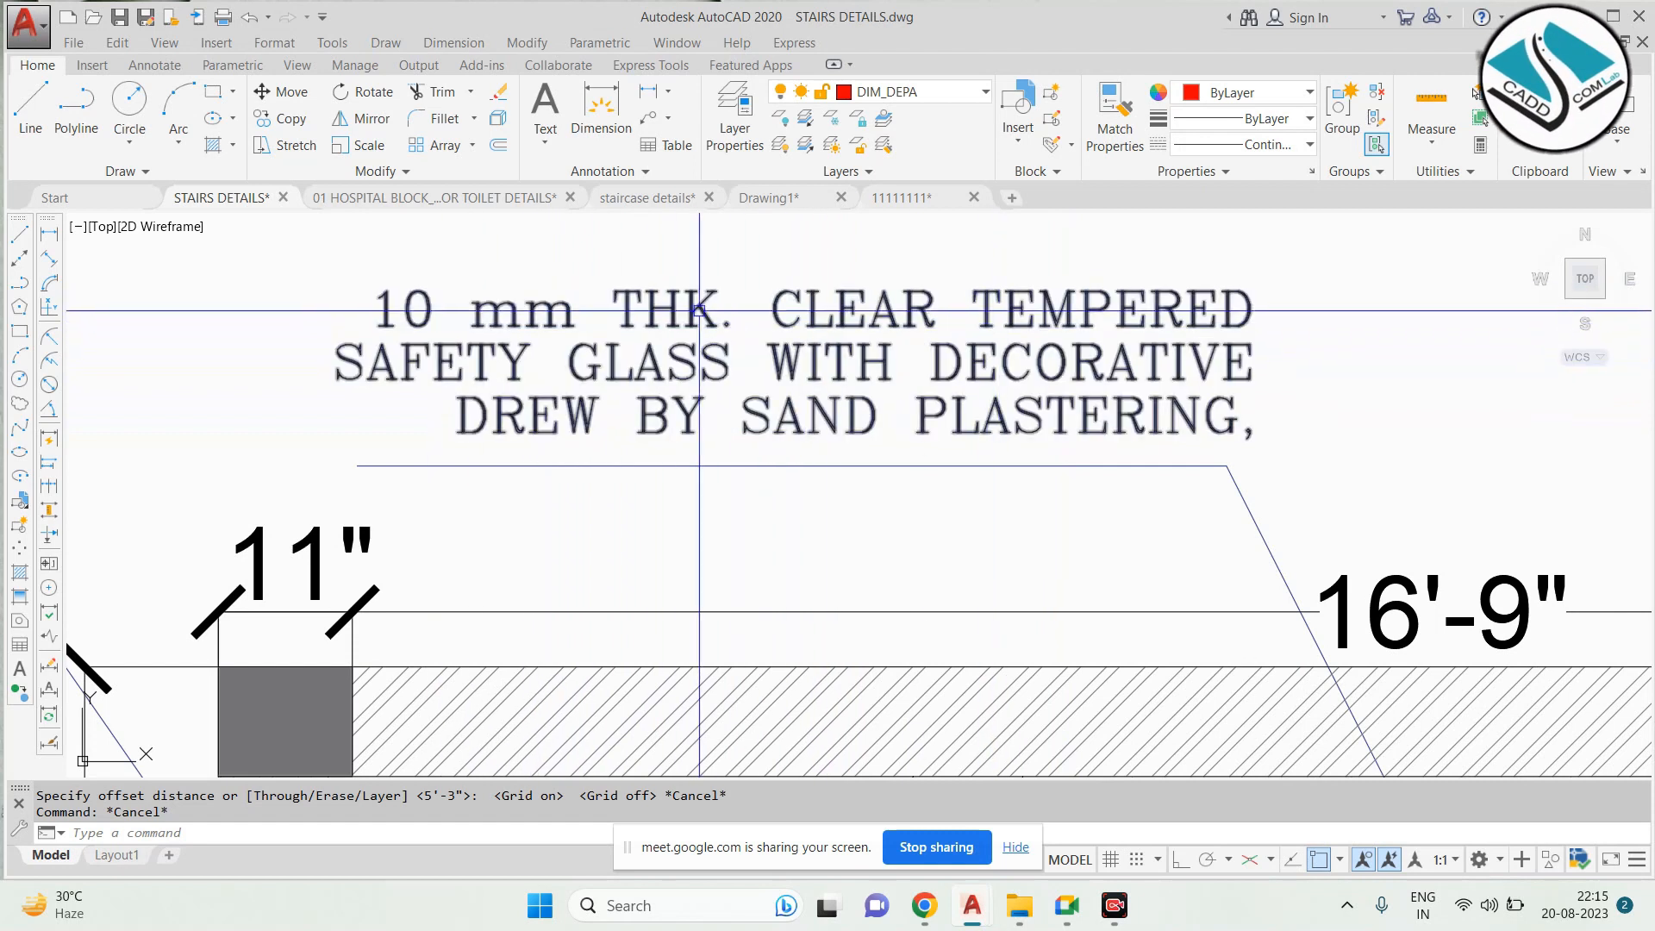
scroll(718, 352, "down", 6)
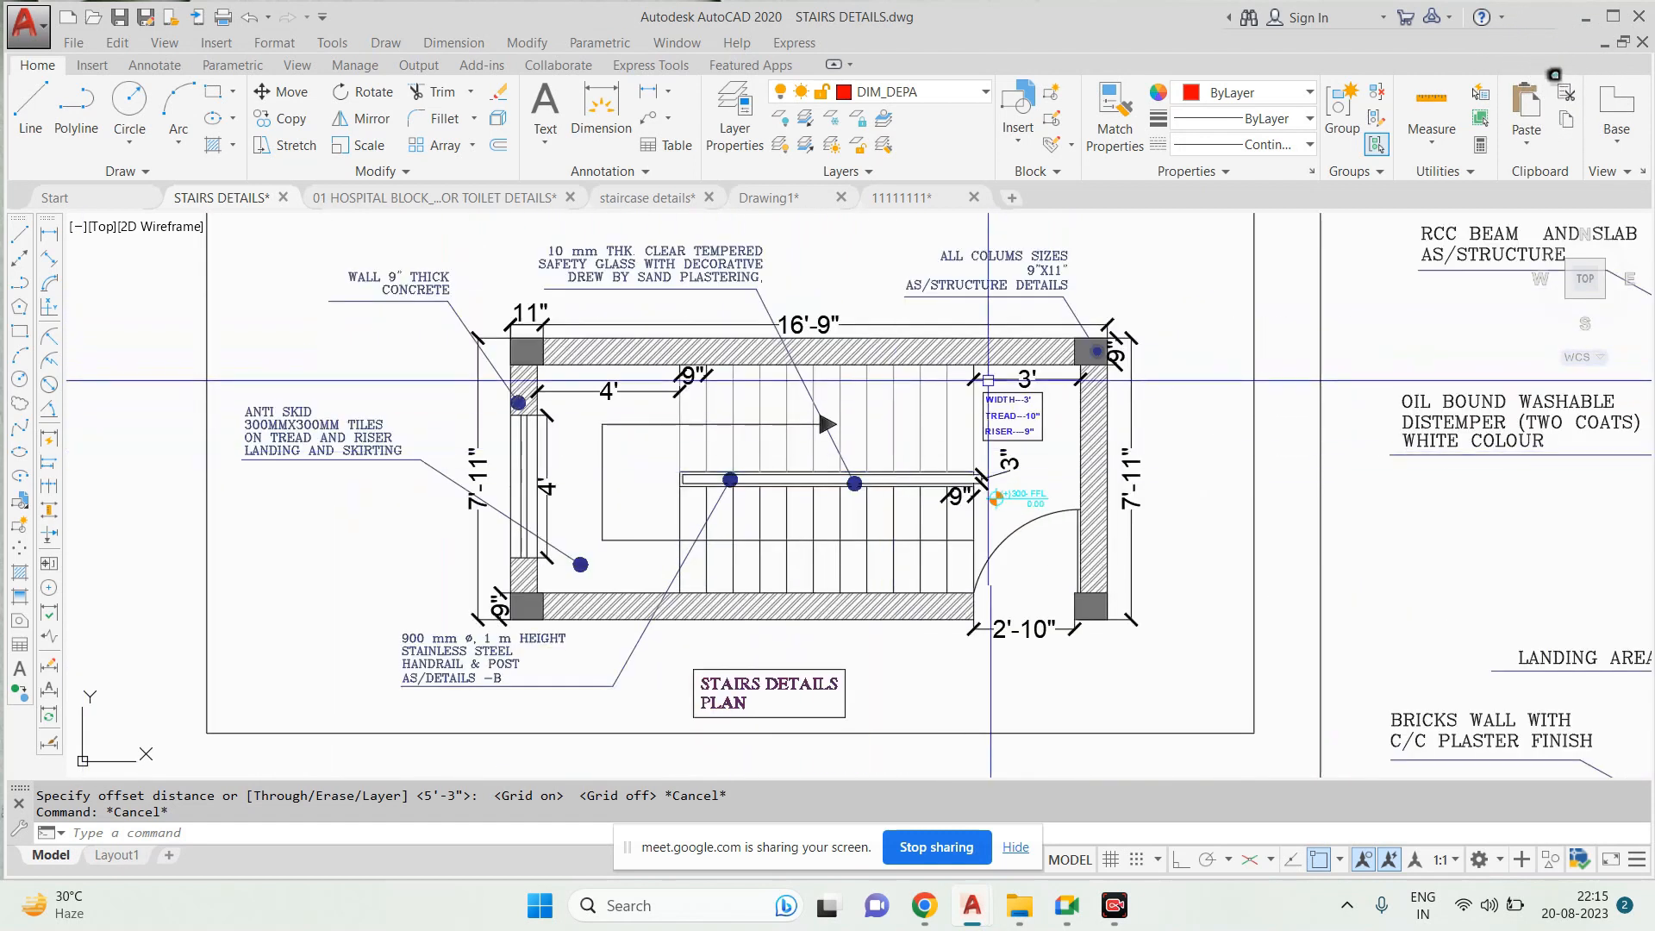
Examine the column size note and its leader to the stair plan's corner column
middle_click_drag(988, 380, 868, 439)
scroll(901, 358, "up", 4)
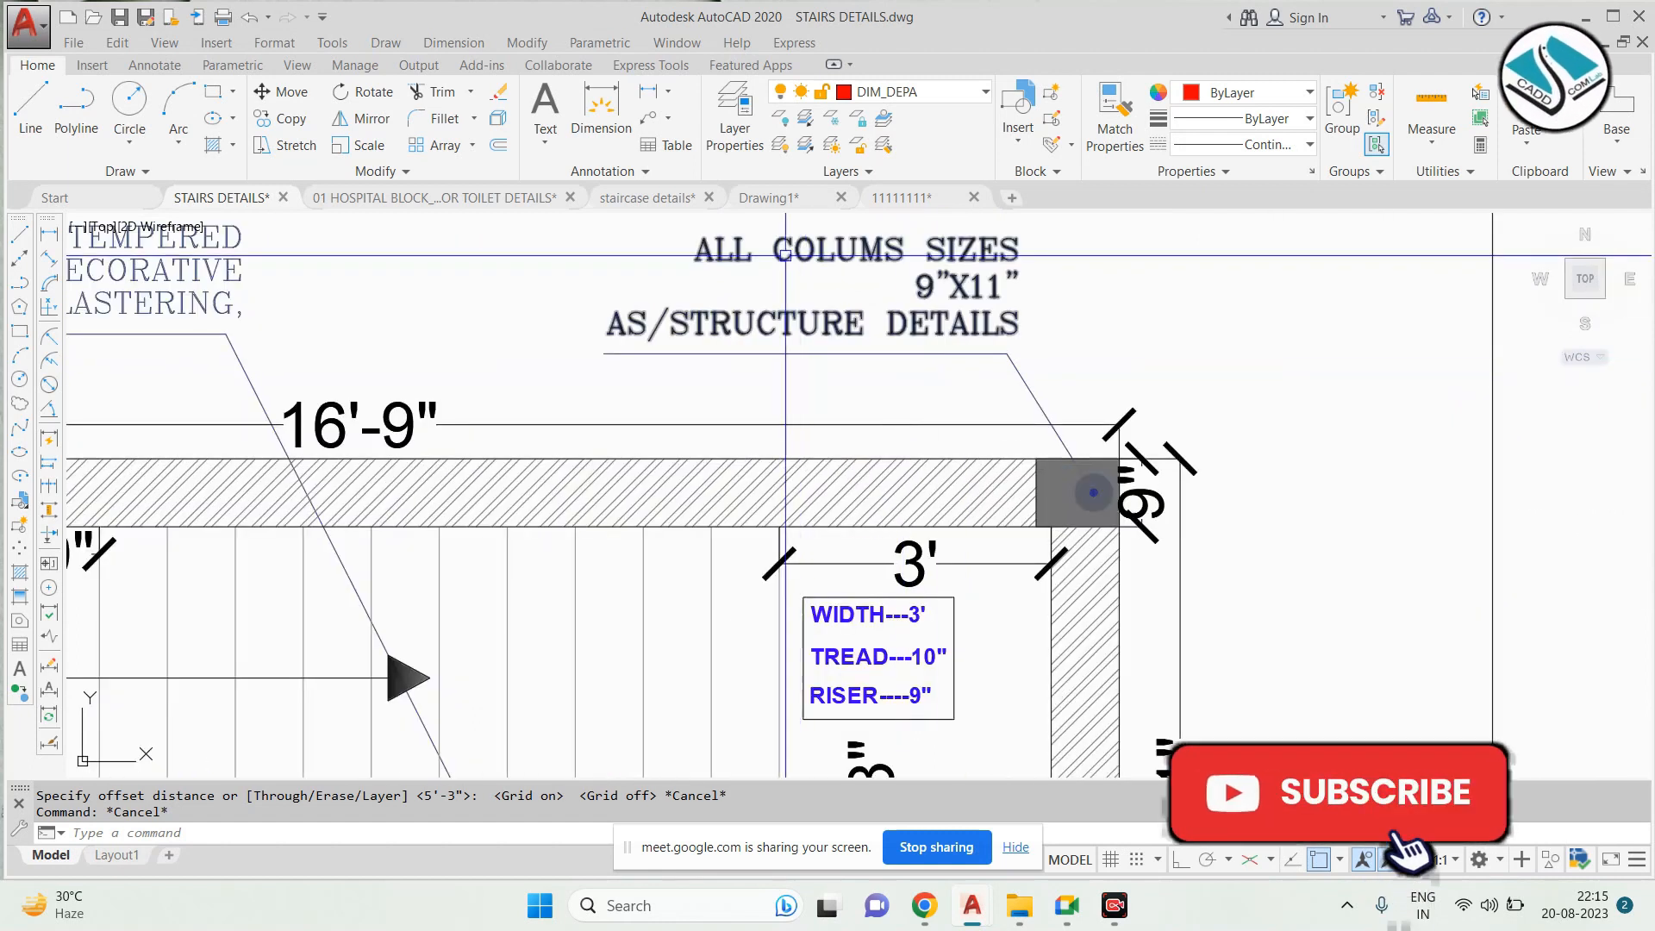
scroll(785, 256, "up", 2)
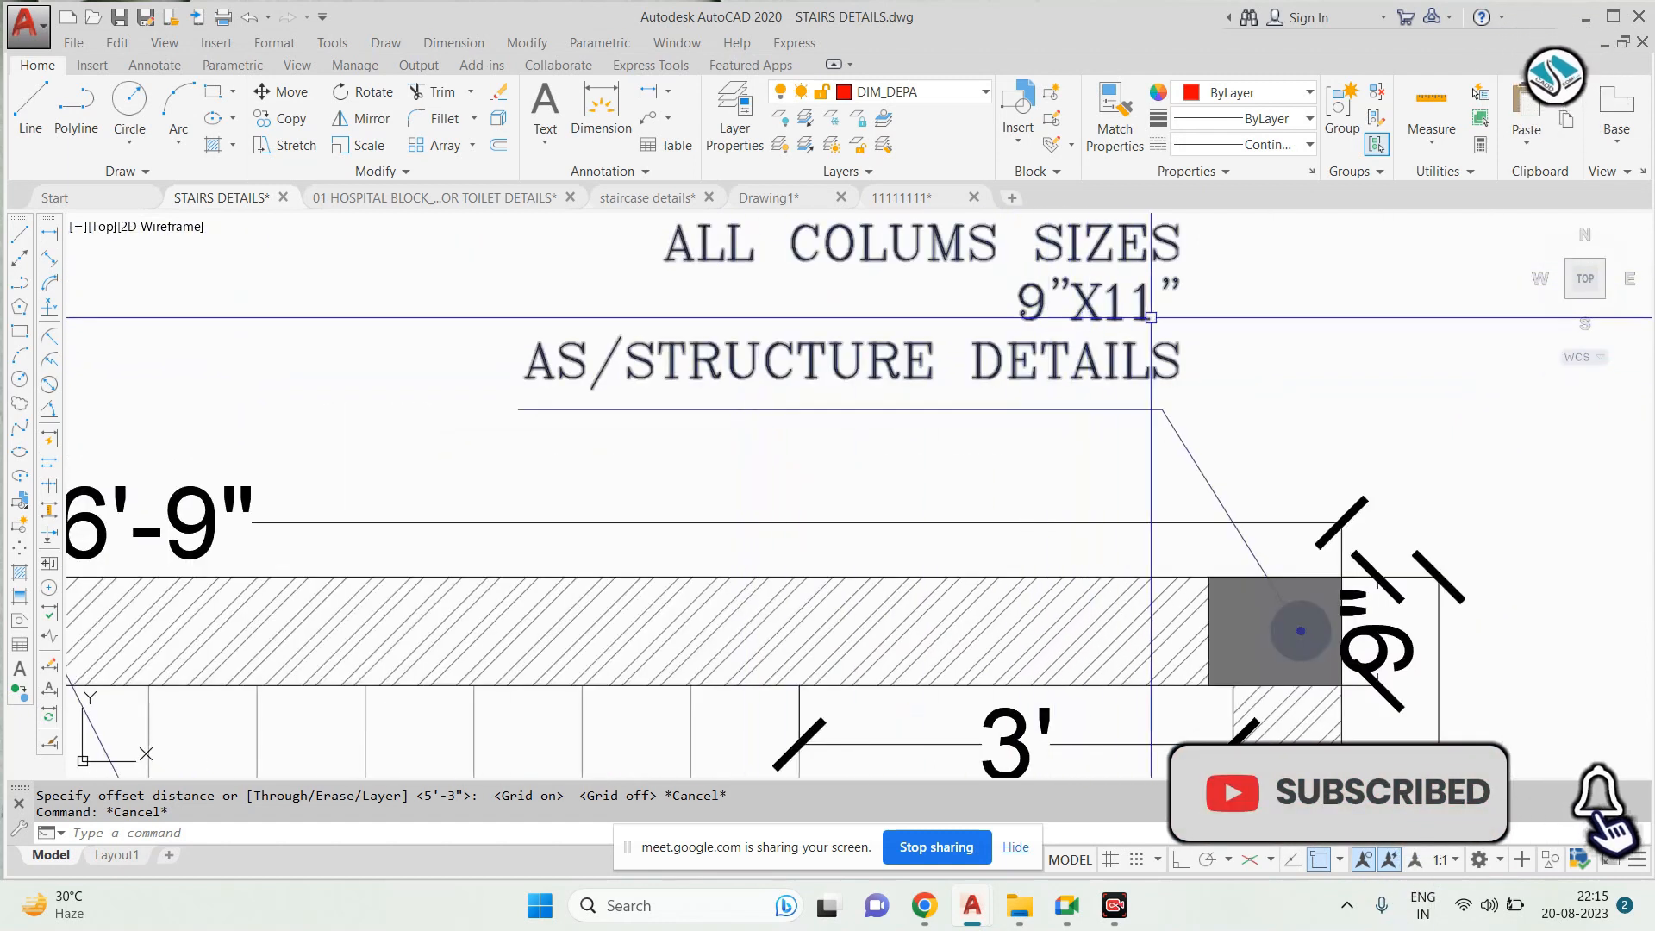
scroll(647, 371, "down", 2)
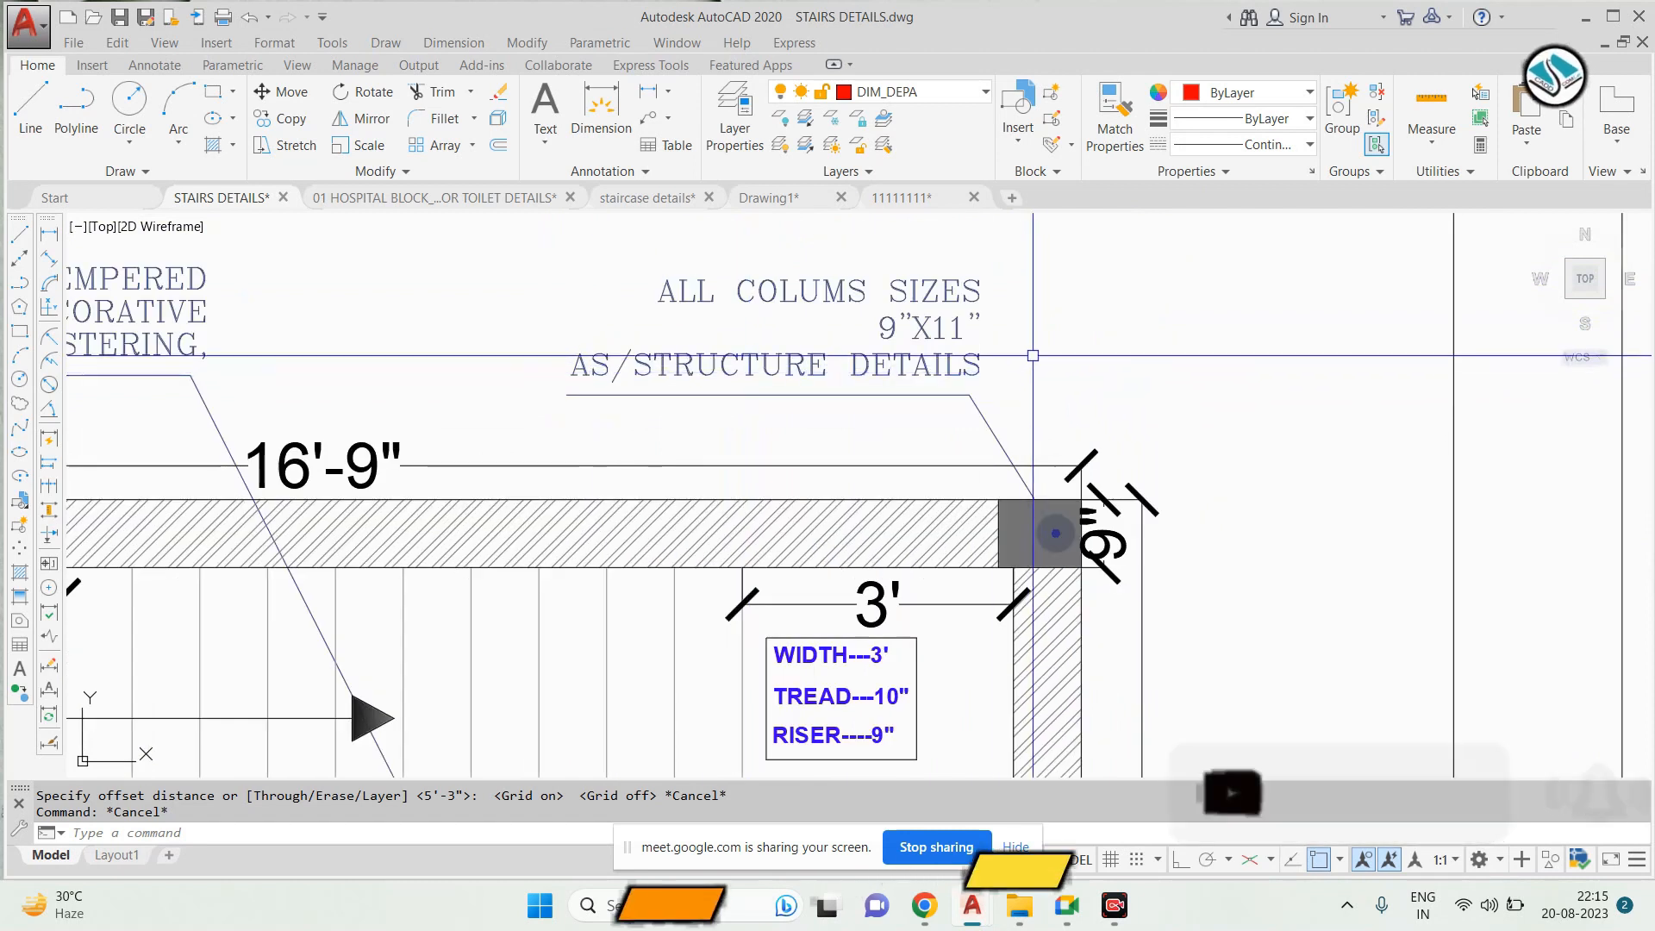
scroll(1033, 355, "down", 5)
Examine the concrete wall note, the direction line and the anti-skid tile note on the stair plan
scroll(555, 353, "up", 4)
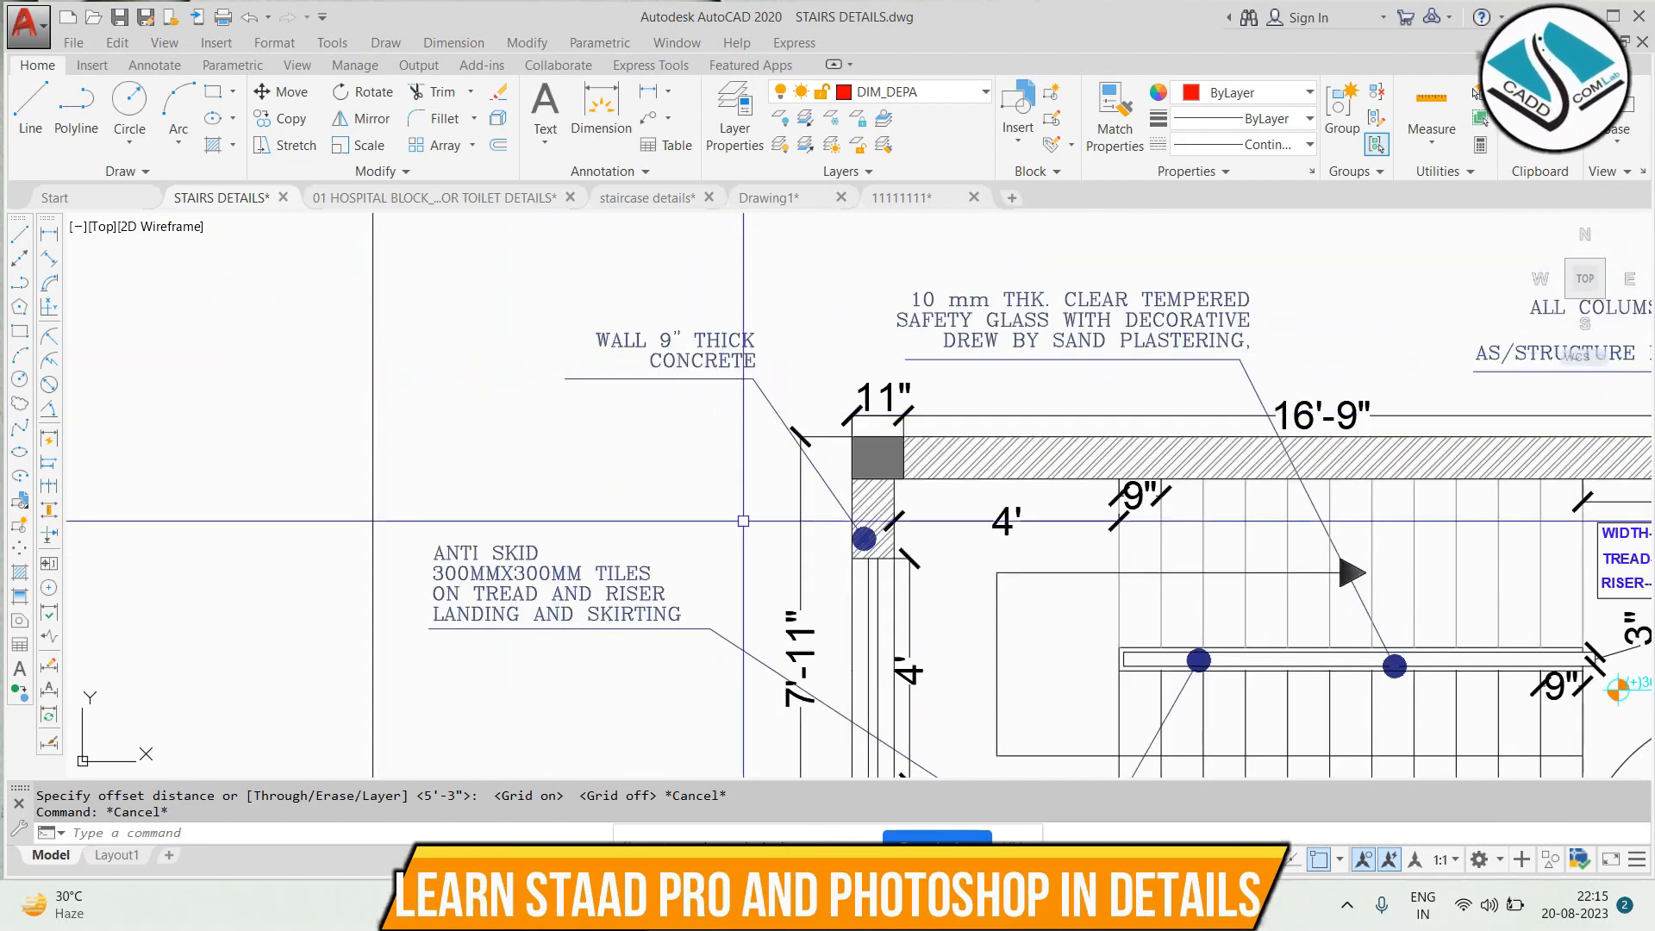
middle_click_drag(743, 520, 739, 328)
scroll(643, 434, "up", 2)
scroll(708, 438, "down", 2)
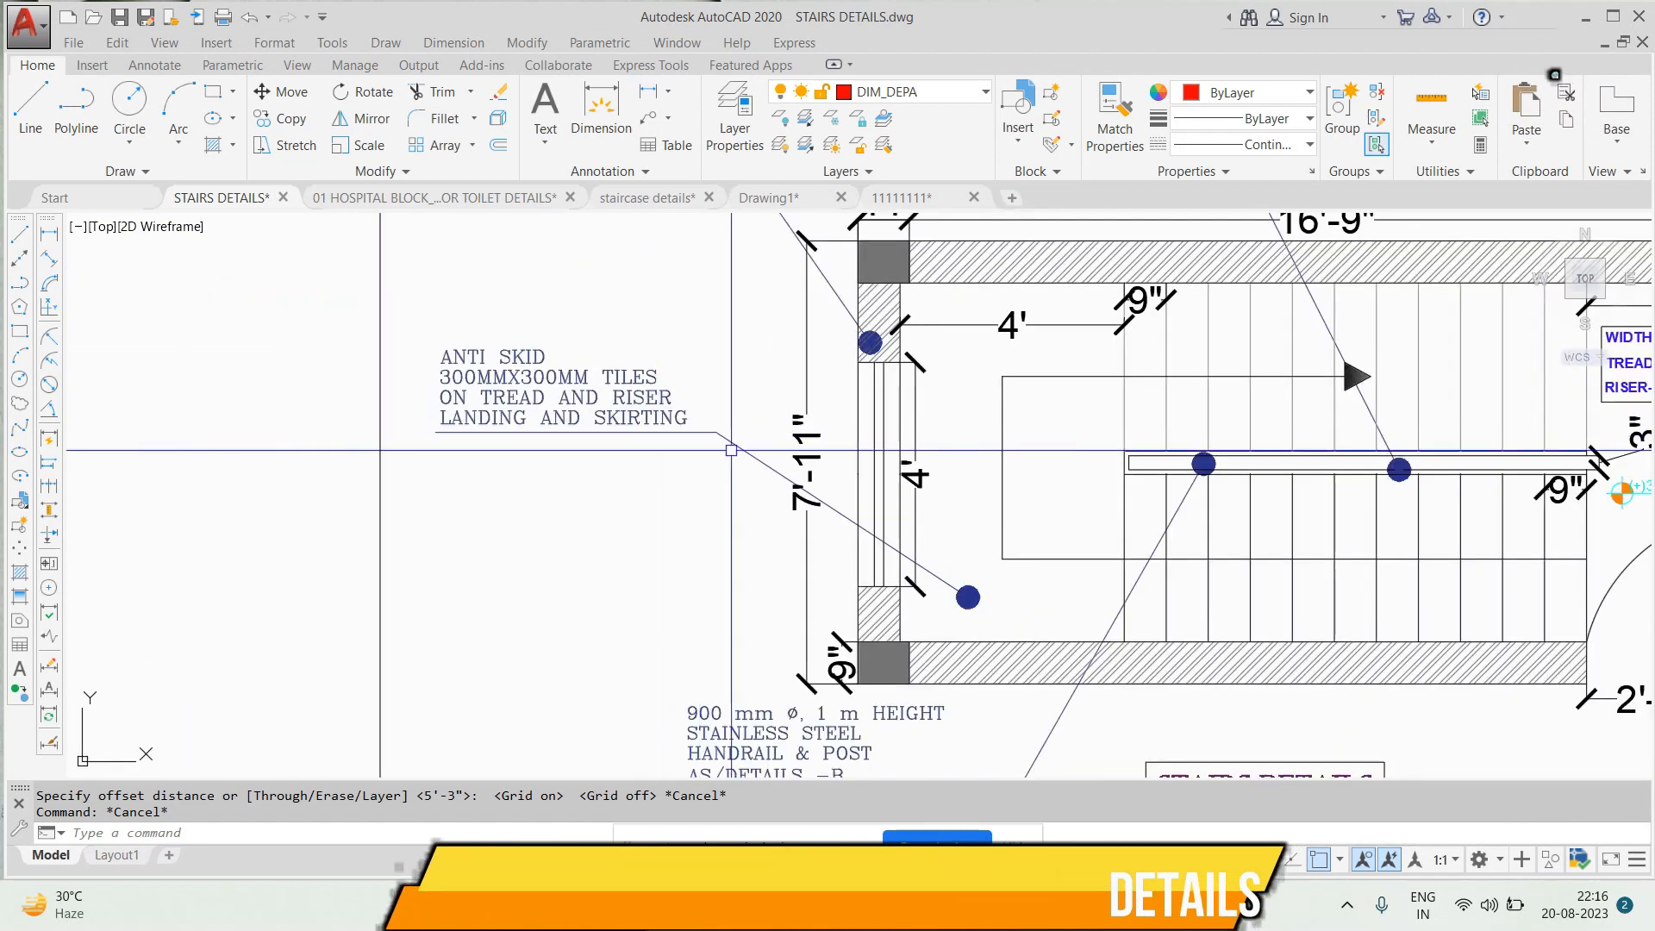
middle_click_drag(953, 472, 523, 494)
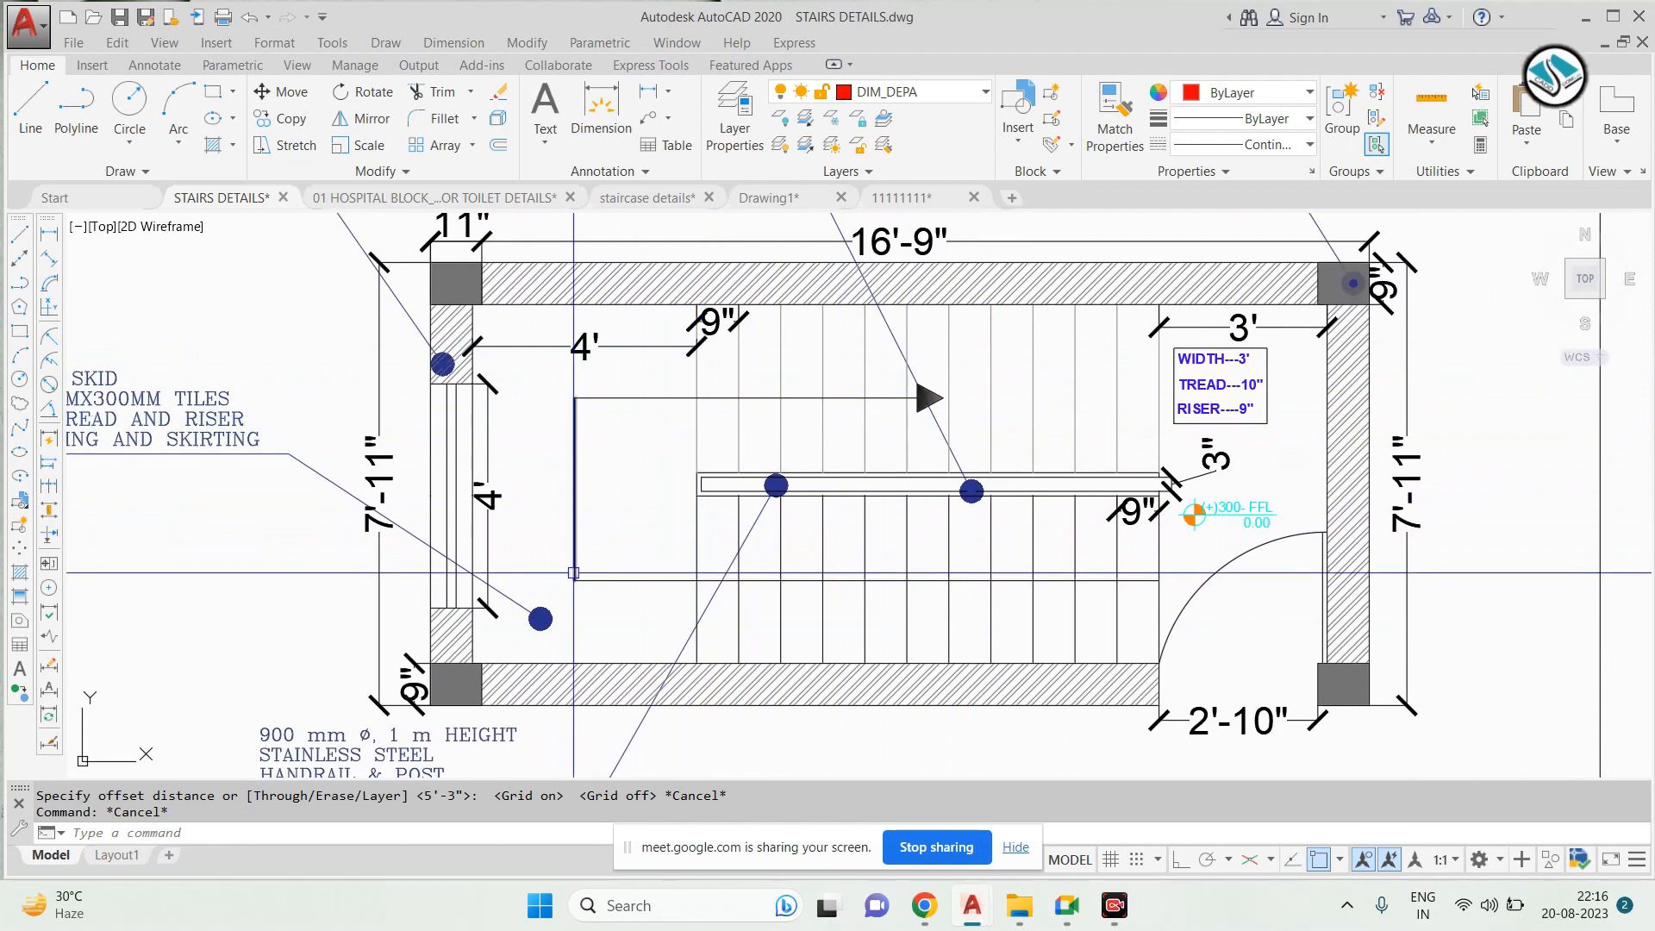
middle_click_drag(574, 420, 687, 393)
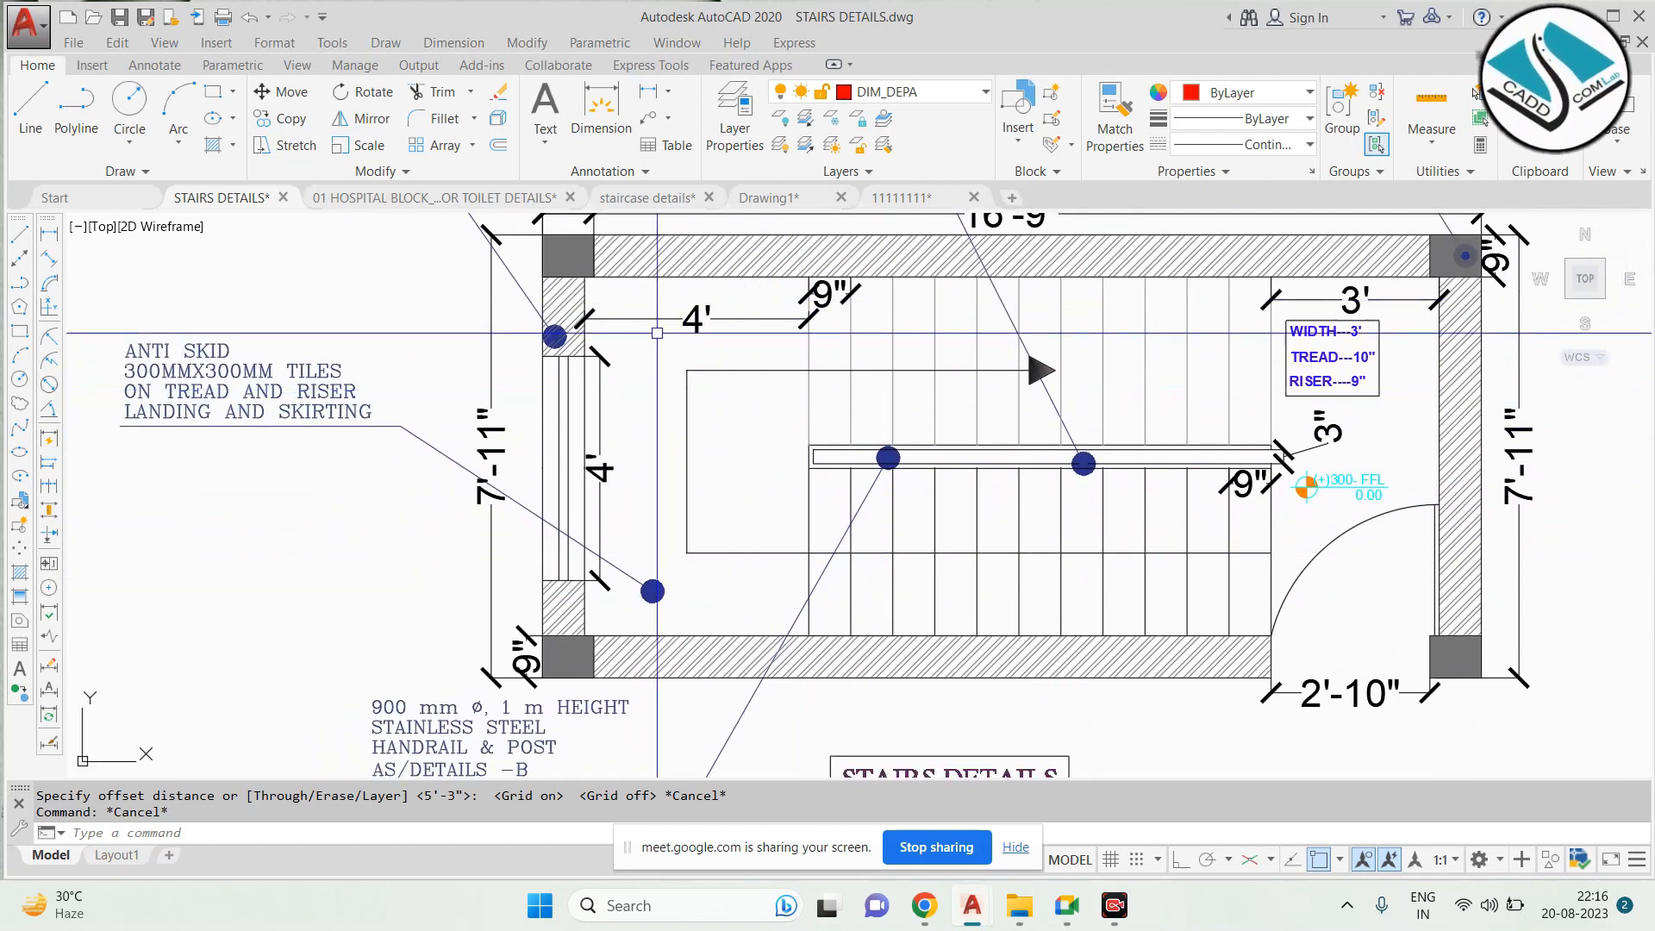
scroll(128, 358, "up", 4)
middle_click_drag(218, 351, 398, 322)
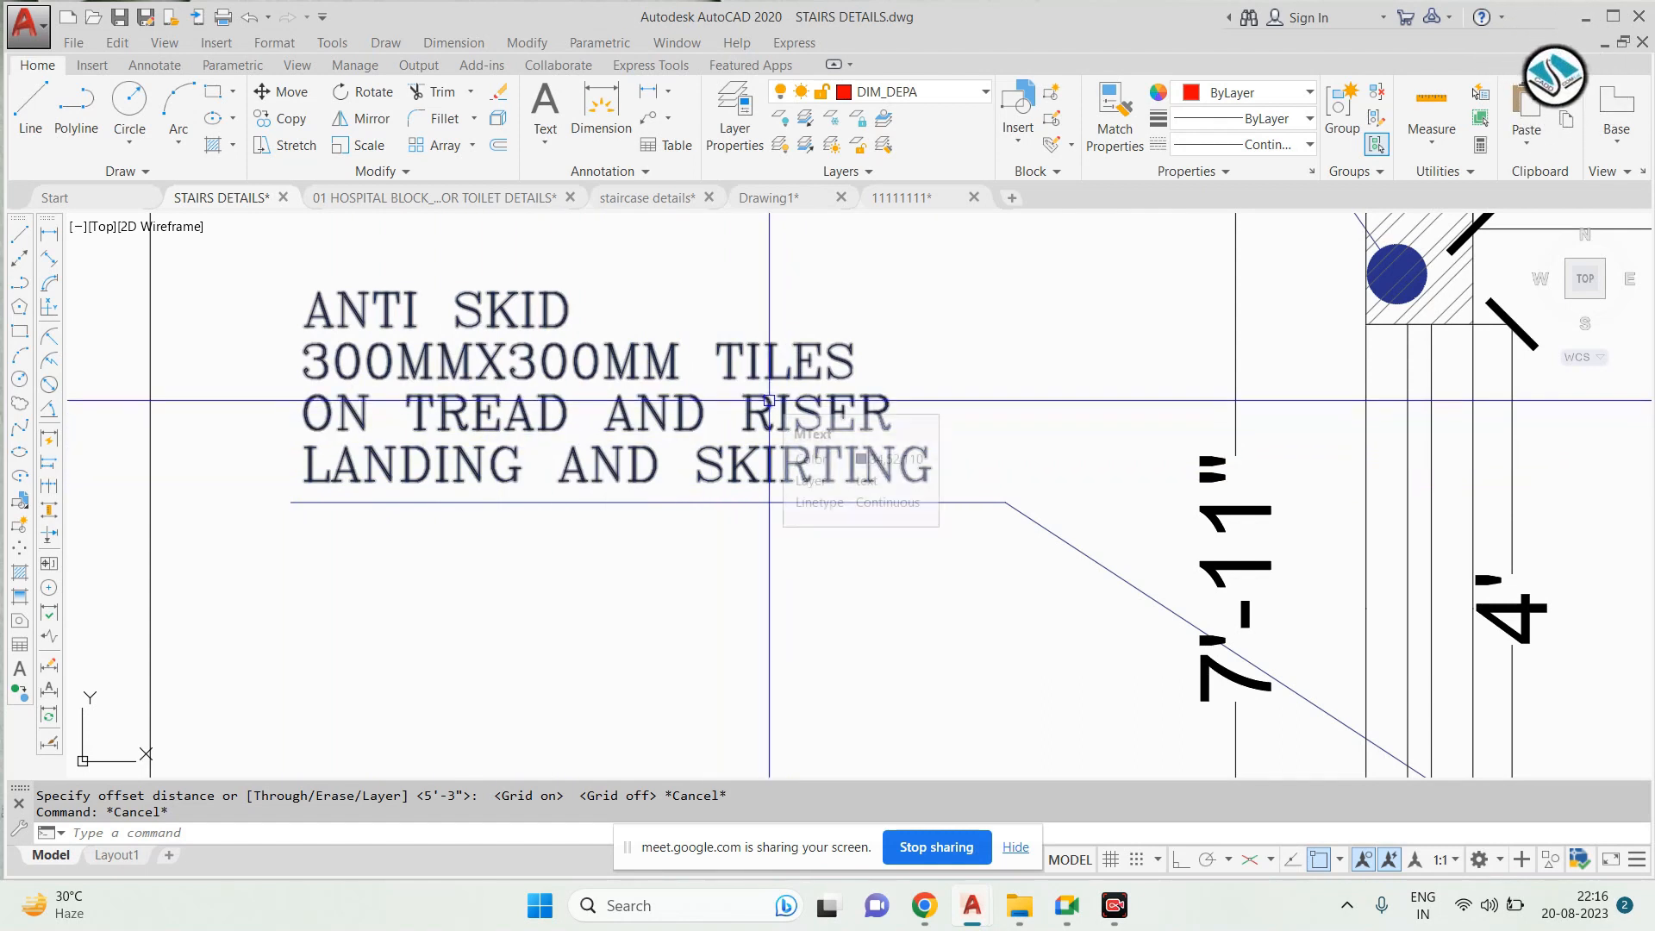
scroll(769, 400, "up", 2)
scroll(706, 387, "down", 2)
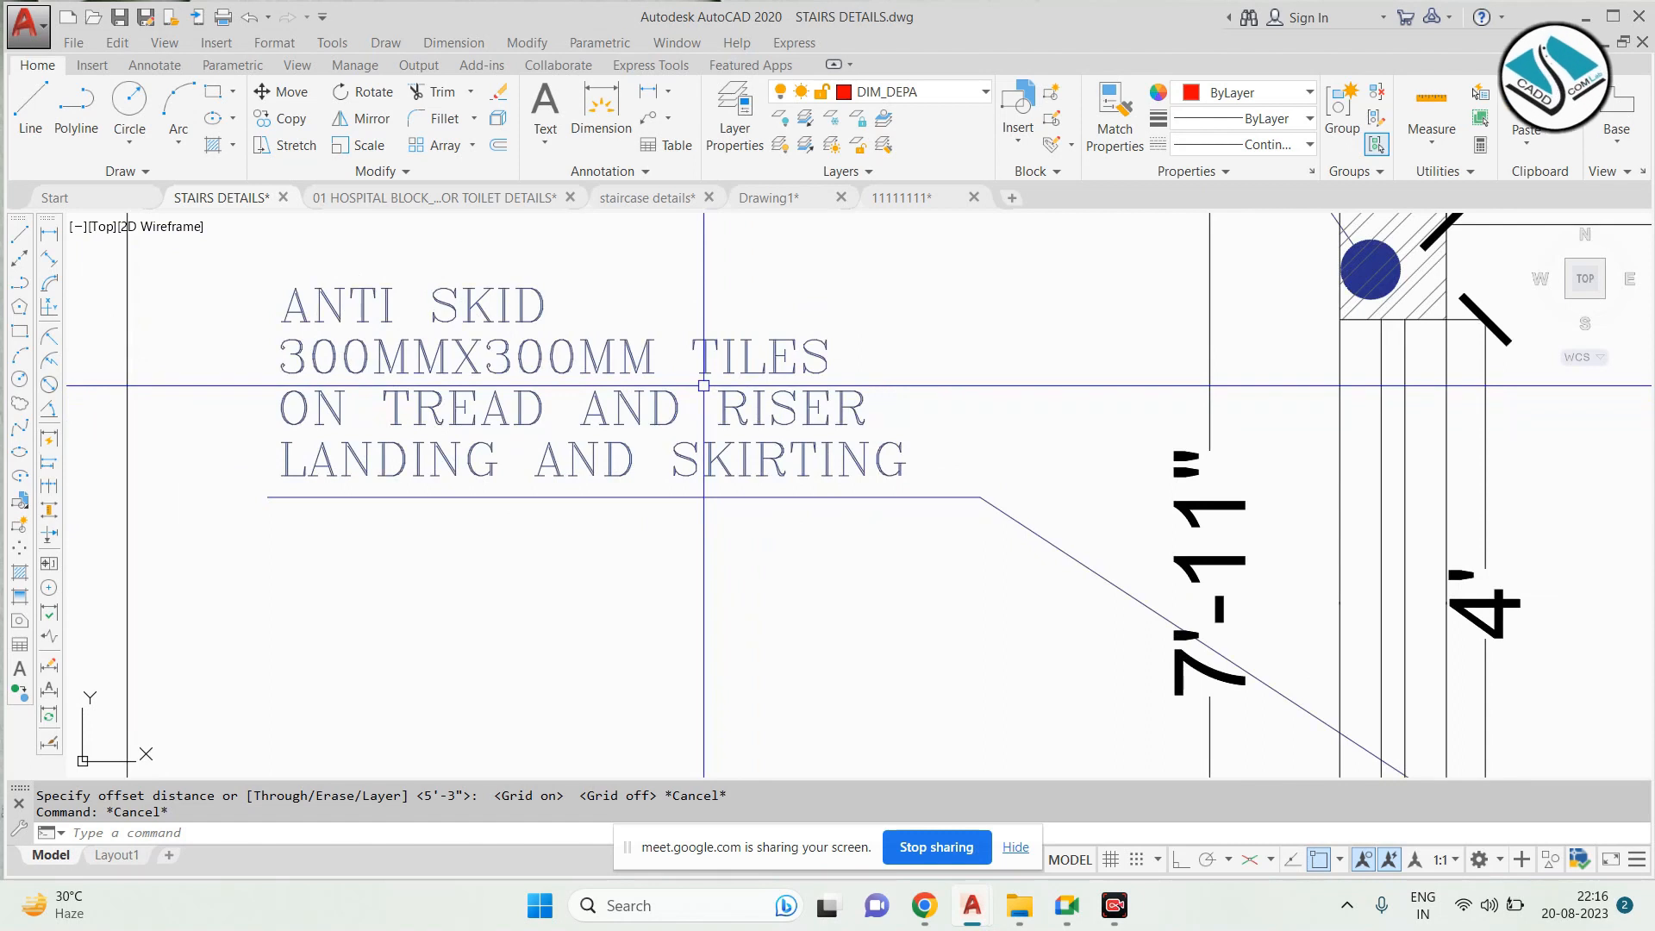
scroll(704, 386, "down", 6)
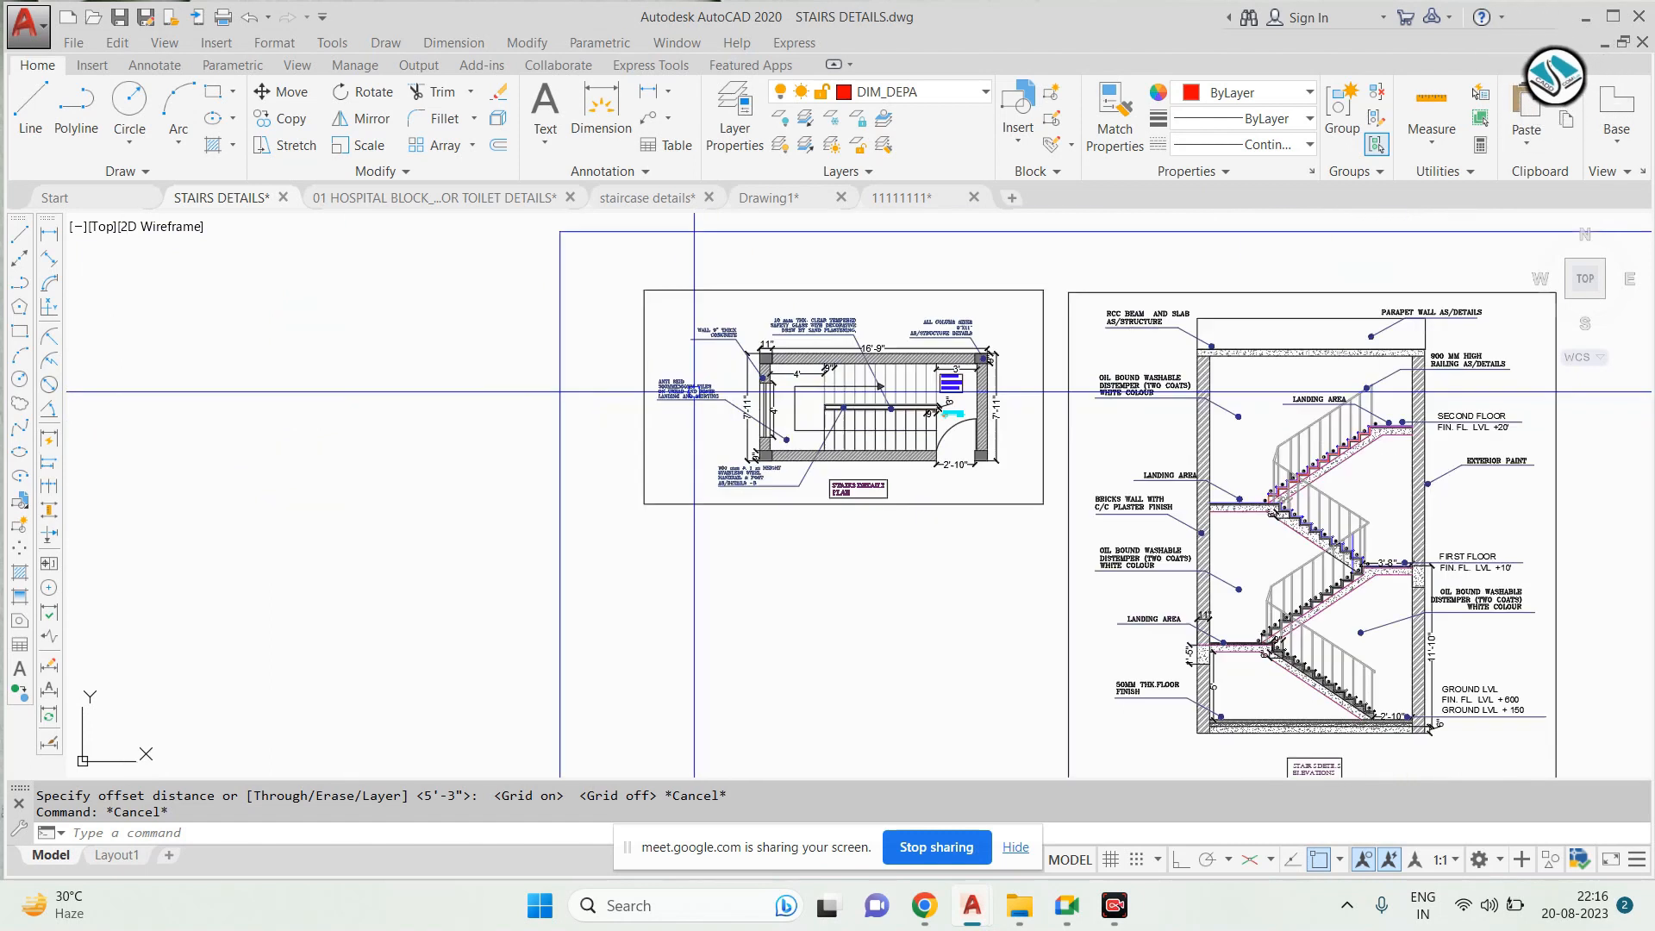
Examine the floor layers at the base of the stair elevation, where the floor finish leader ends
scroll(940, 443, "up", 2)
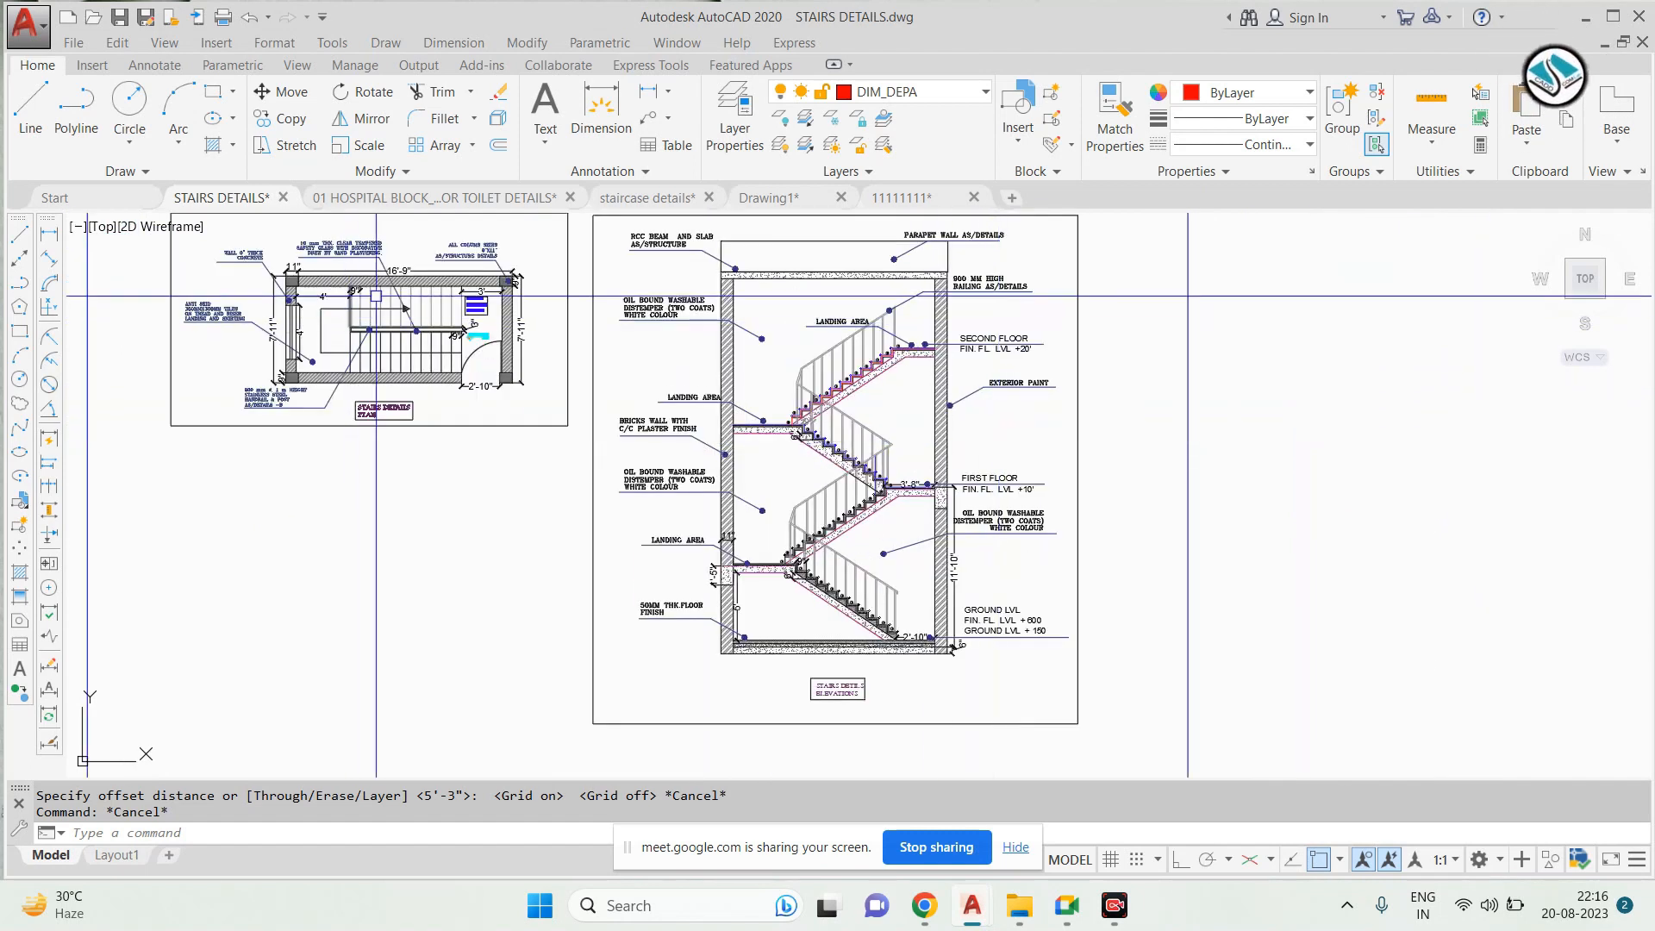
scroll(376, 296, "up", 4)
scroll(376, 296, "down", 4)
scroll(1018, 548, "up", 8)
scroll(1018, 548, "down", 6)
scroll(831, 597, "up", 6)
scroll(831, 597, "down", 2)
middle_click_drag(388, 605, 923, 595)
scroll(659, 642, "up", 2)
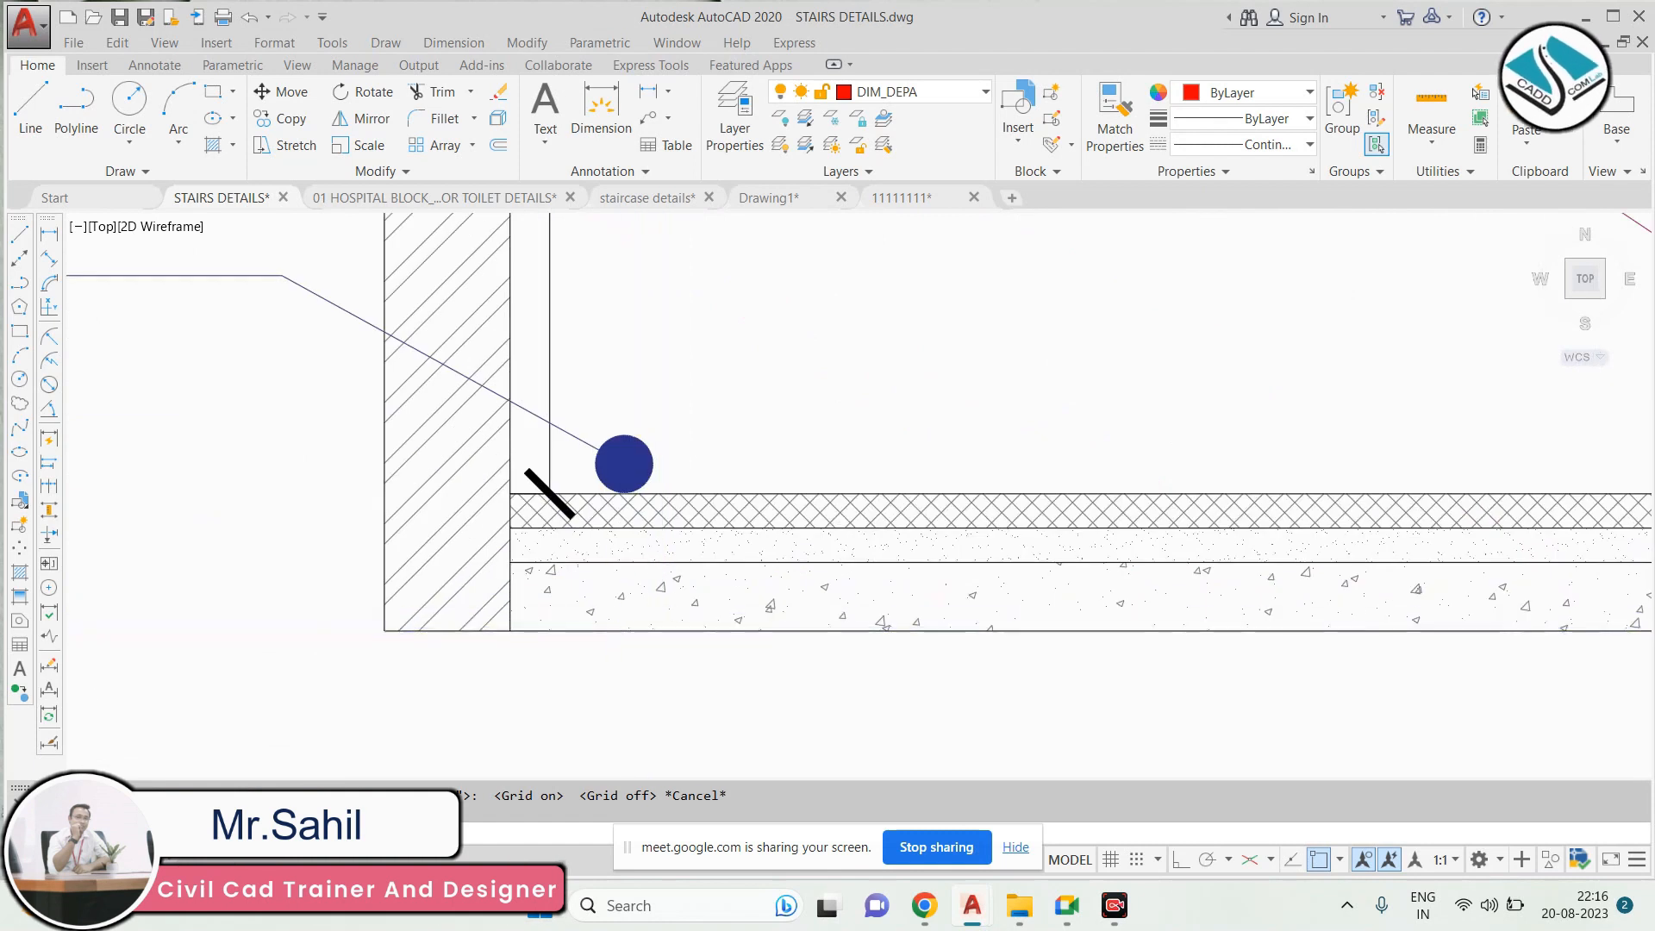
Examine the ground-floor flight's dimensions and the ground and finished floor level notes beside the elevation
scroll(562, 621, "down", 4)
scroll(504, 621, "up", 2)
middle_click_drag(421, 473, 636, 472)
scroll(424, 367, "up", 2)
scroll(262, 399, "down", 4)
mouse_move(1279, 537)
middle_mouse_down()
mouse_move(971, 593)
mouse_move(993, 661)
middle_mouse_up()
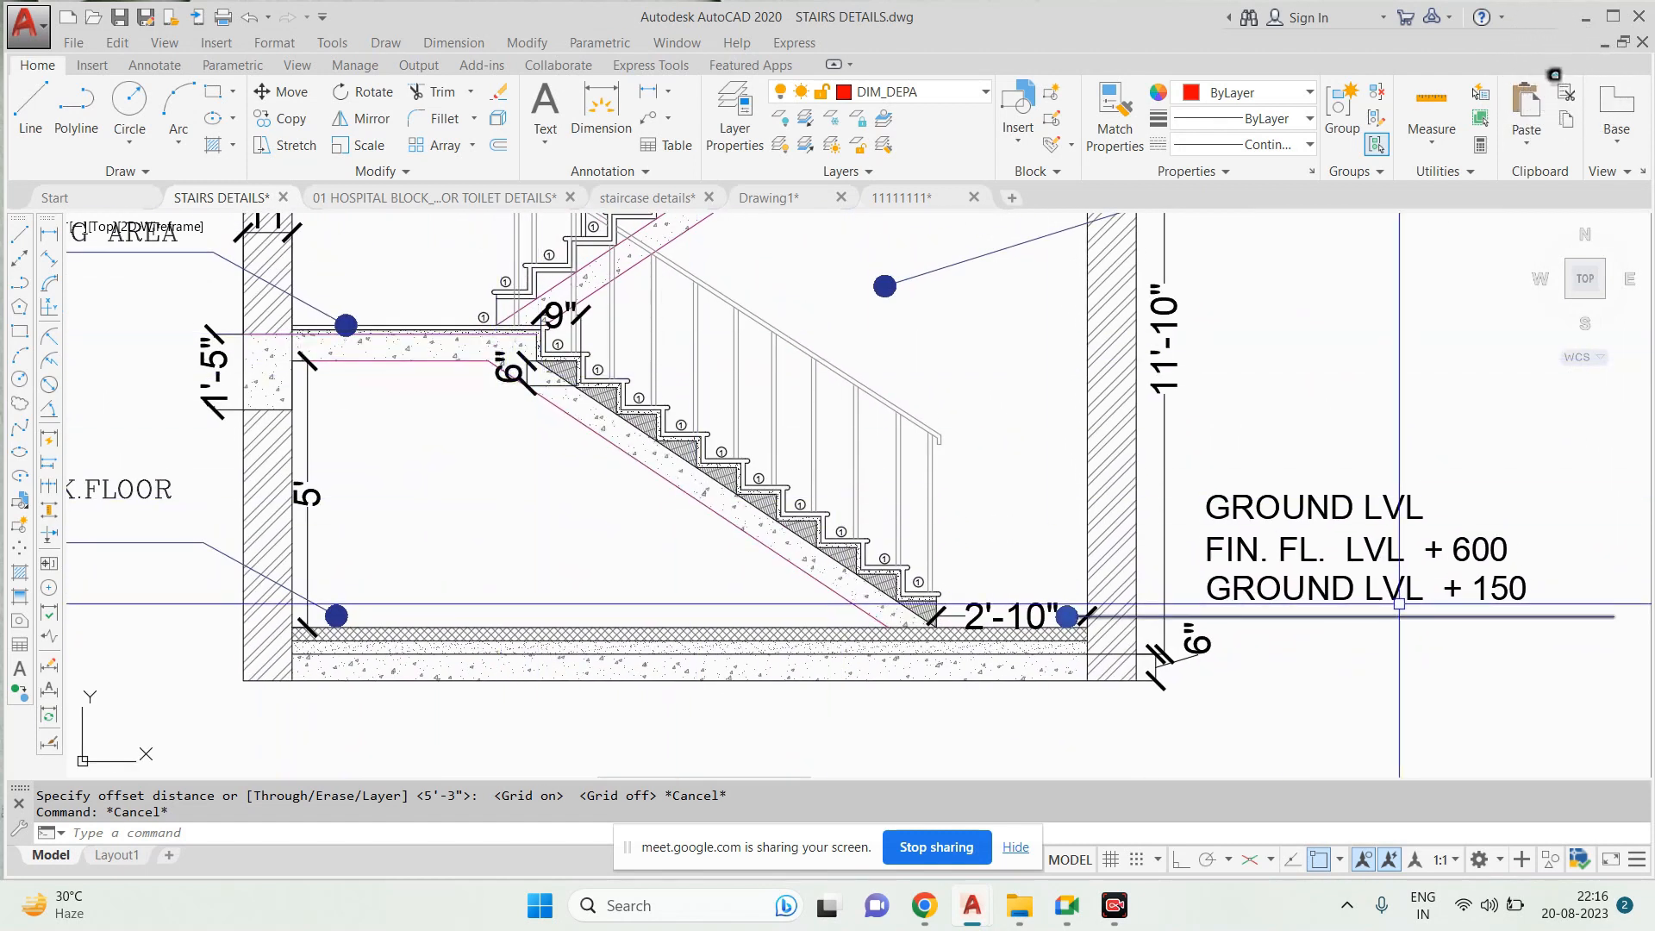
scroll(1455, 615, "up", 2)
scroll(1004, 576, "down", 1)
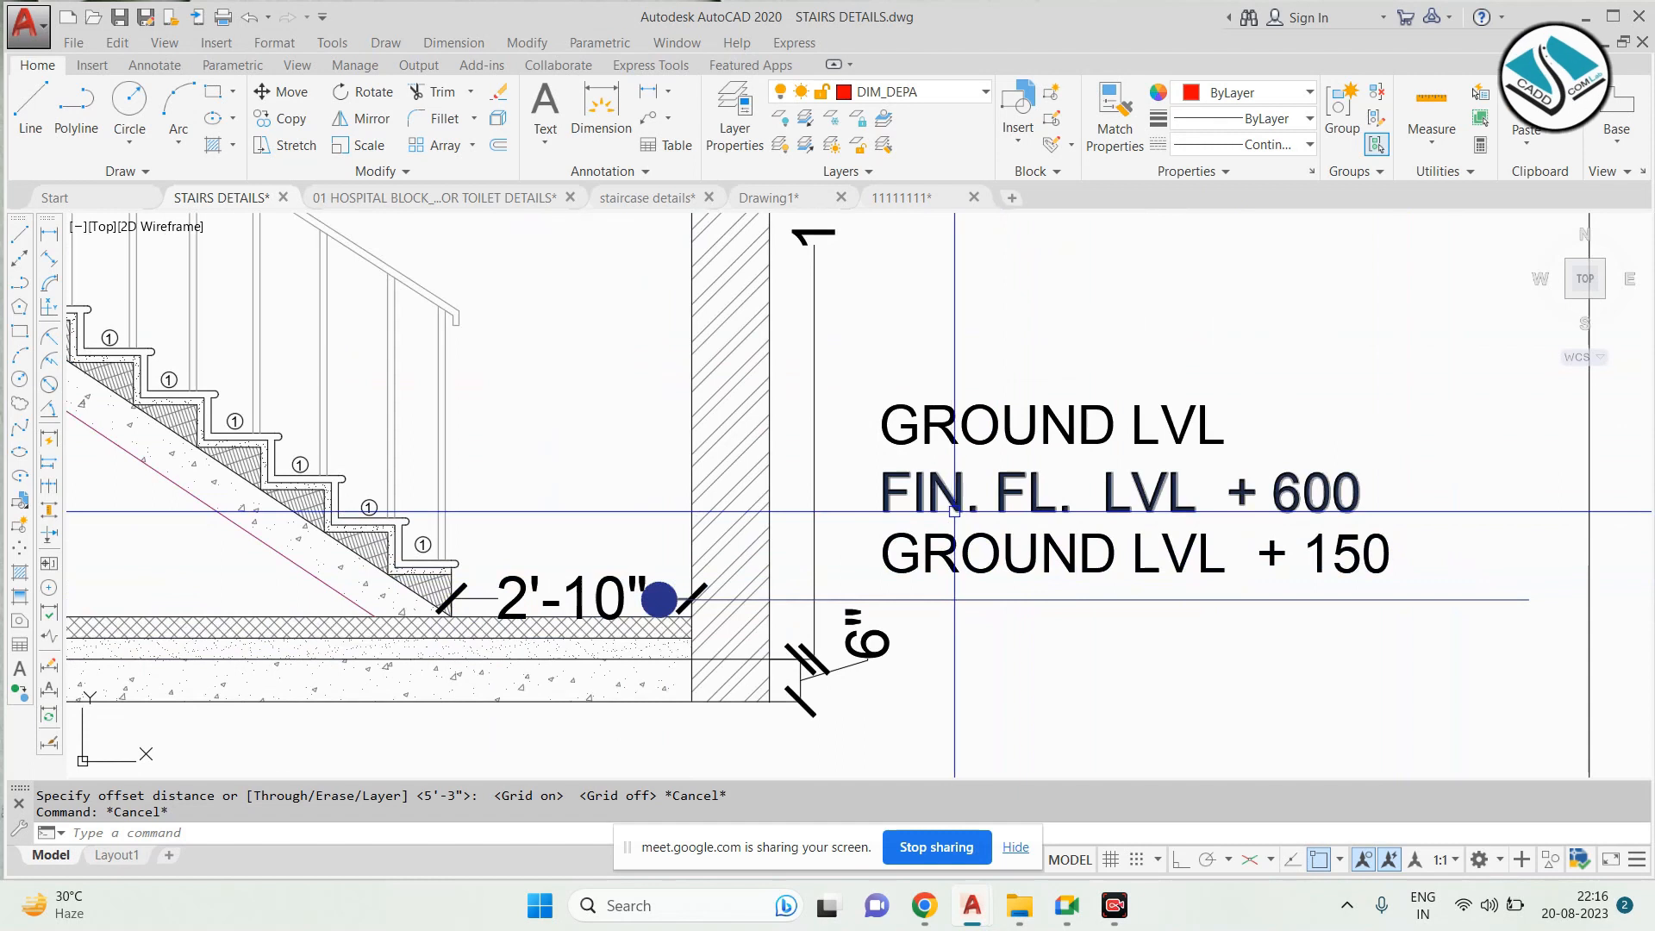
Draw a marking rectangle across the tread layers and number tag of the ground-floor flight's second-lowest step
mouse_move(465, 475)
middle_mouse_down()
mouse_move(1217, 635)
mouse_move(979, 492)
middle_mouse_up()
scroll(1034, 571, "up", 3)
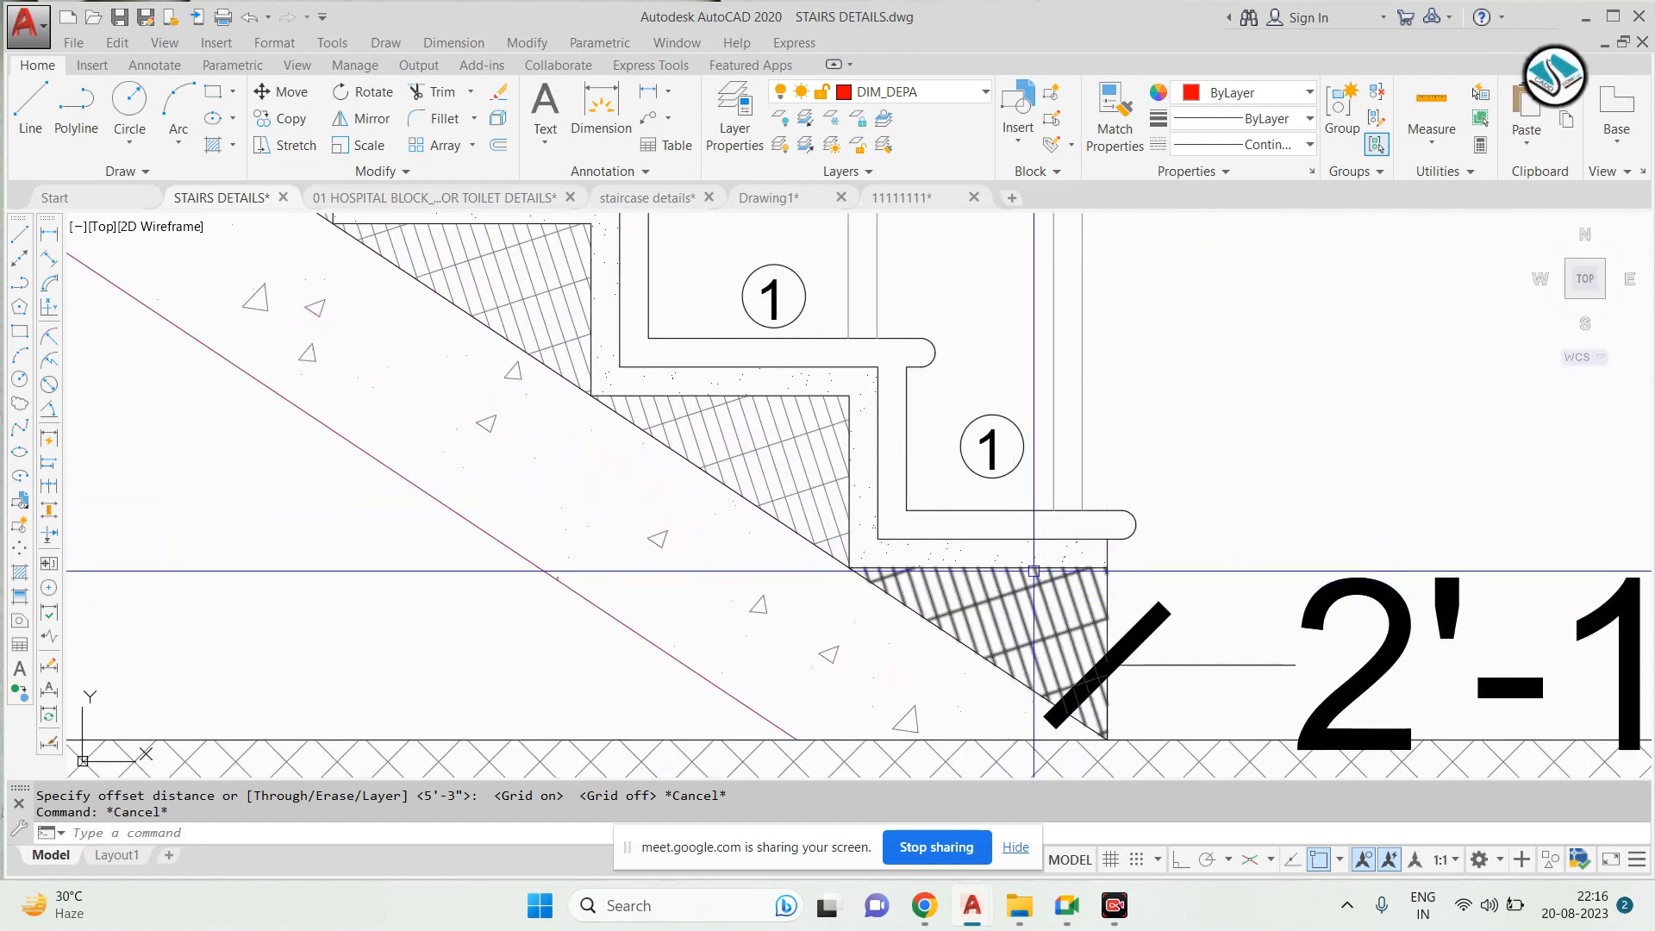
scroll(923, 511, "down", 2)
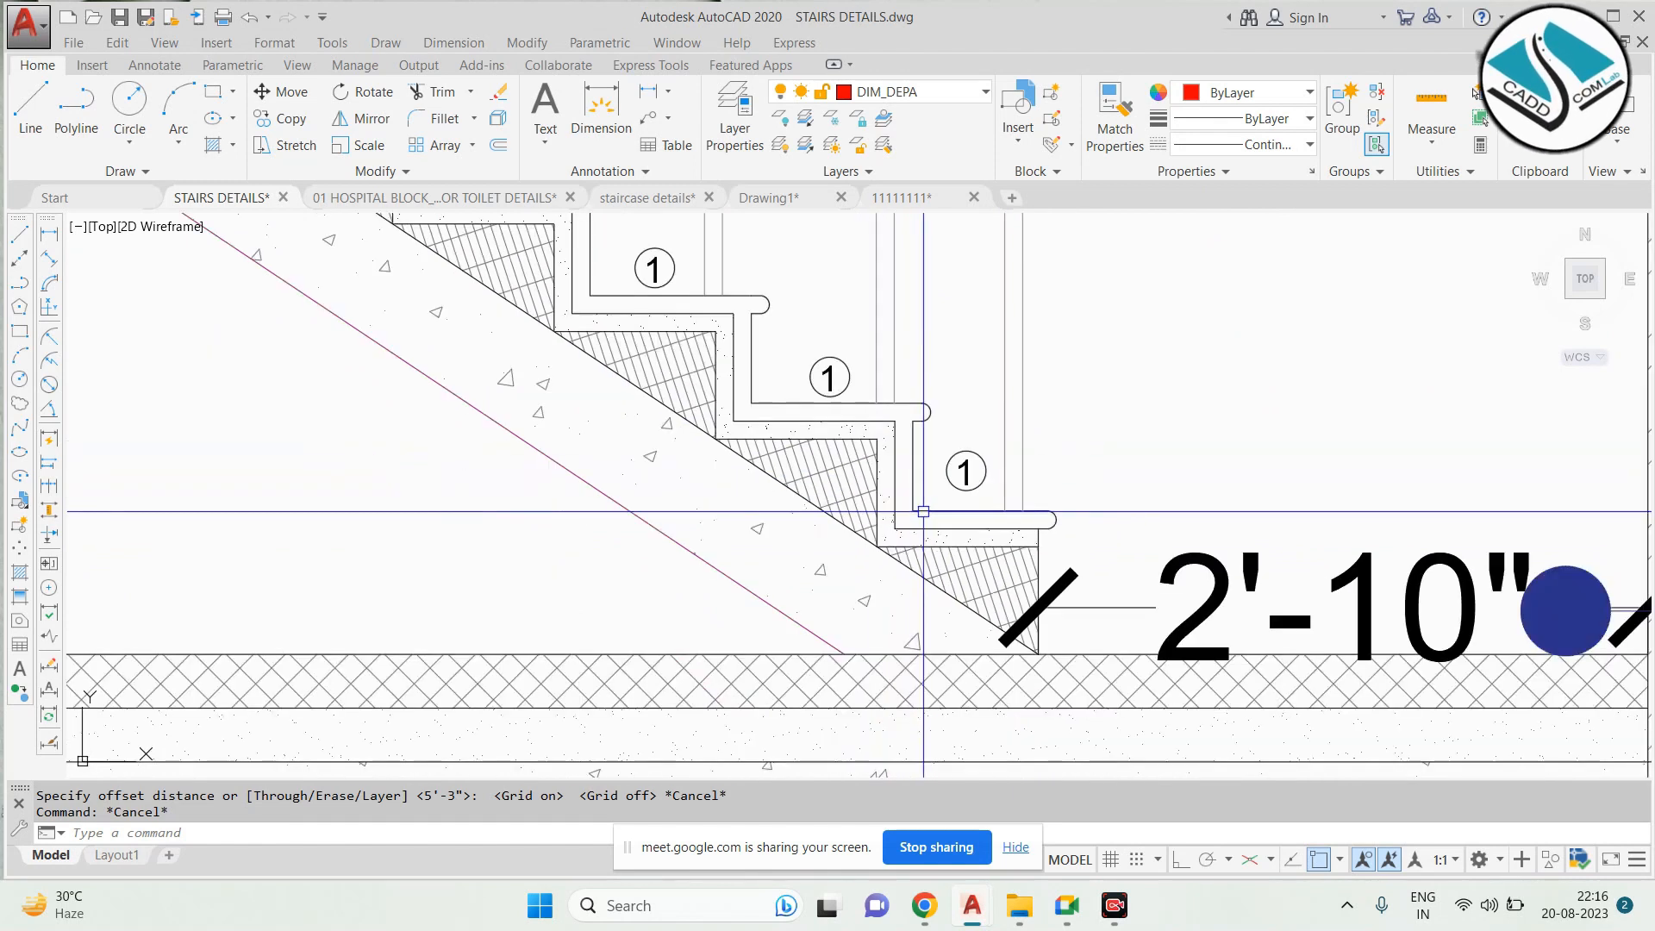
scroll(806, 418, "up", 3)
type("re")
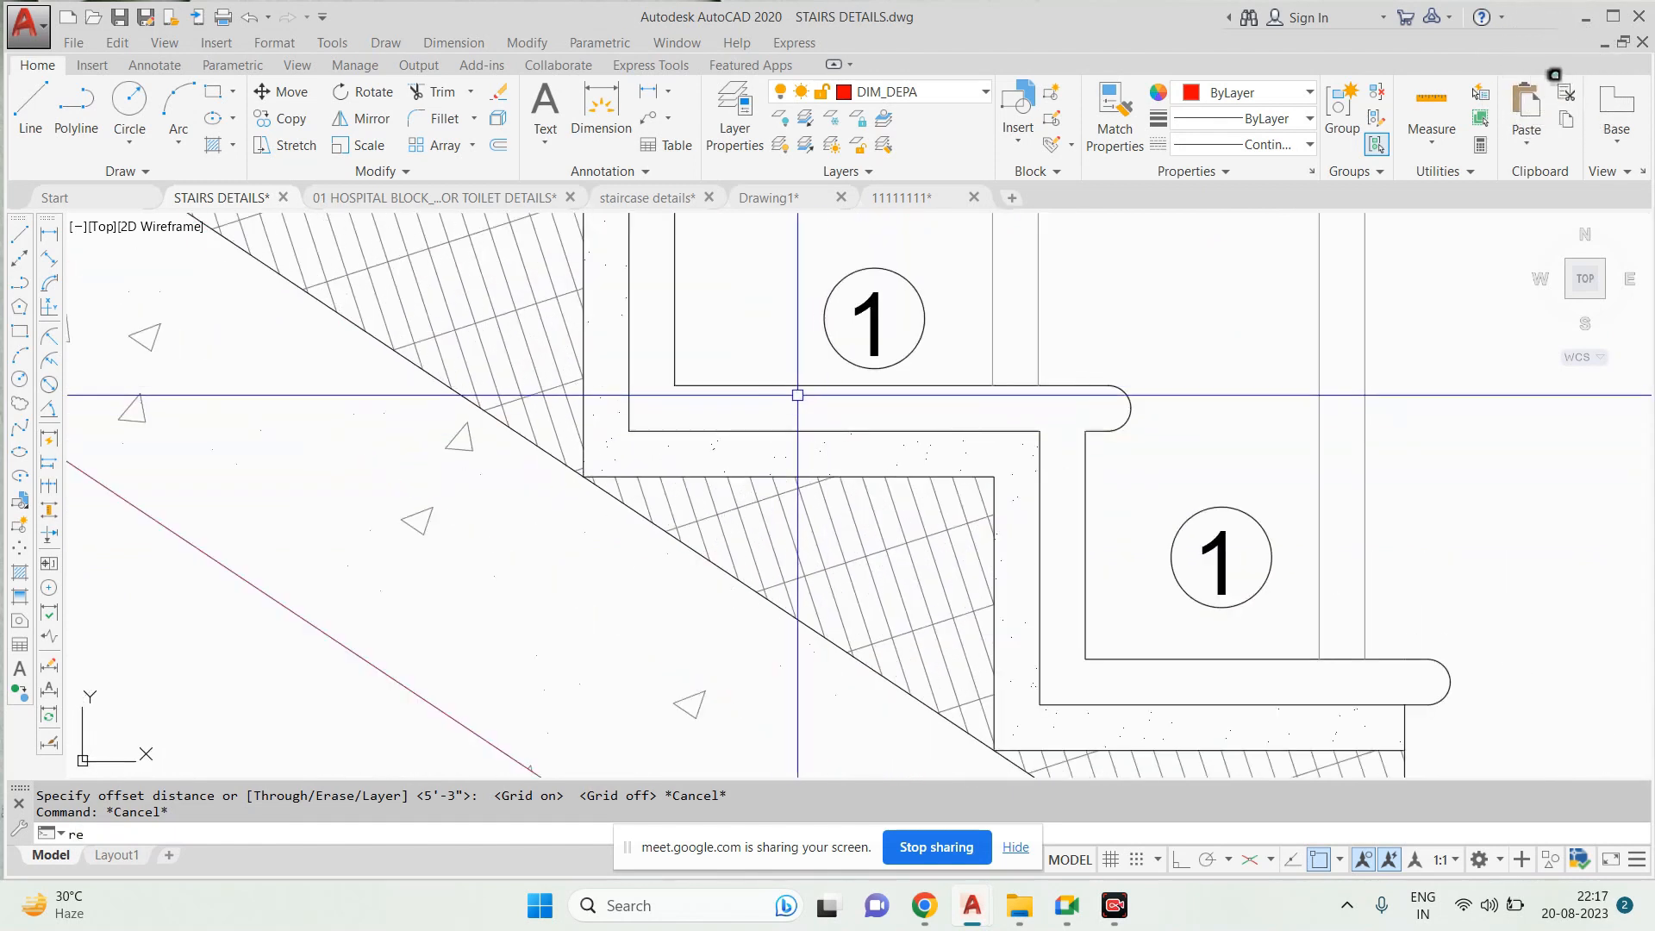
type("c")
key("Return")
left_click(762, 316)
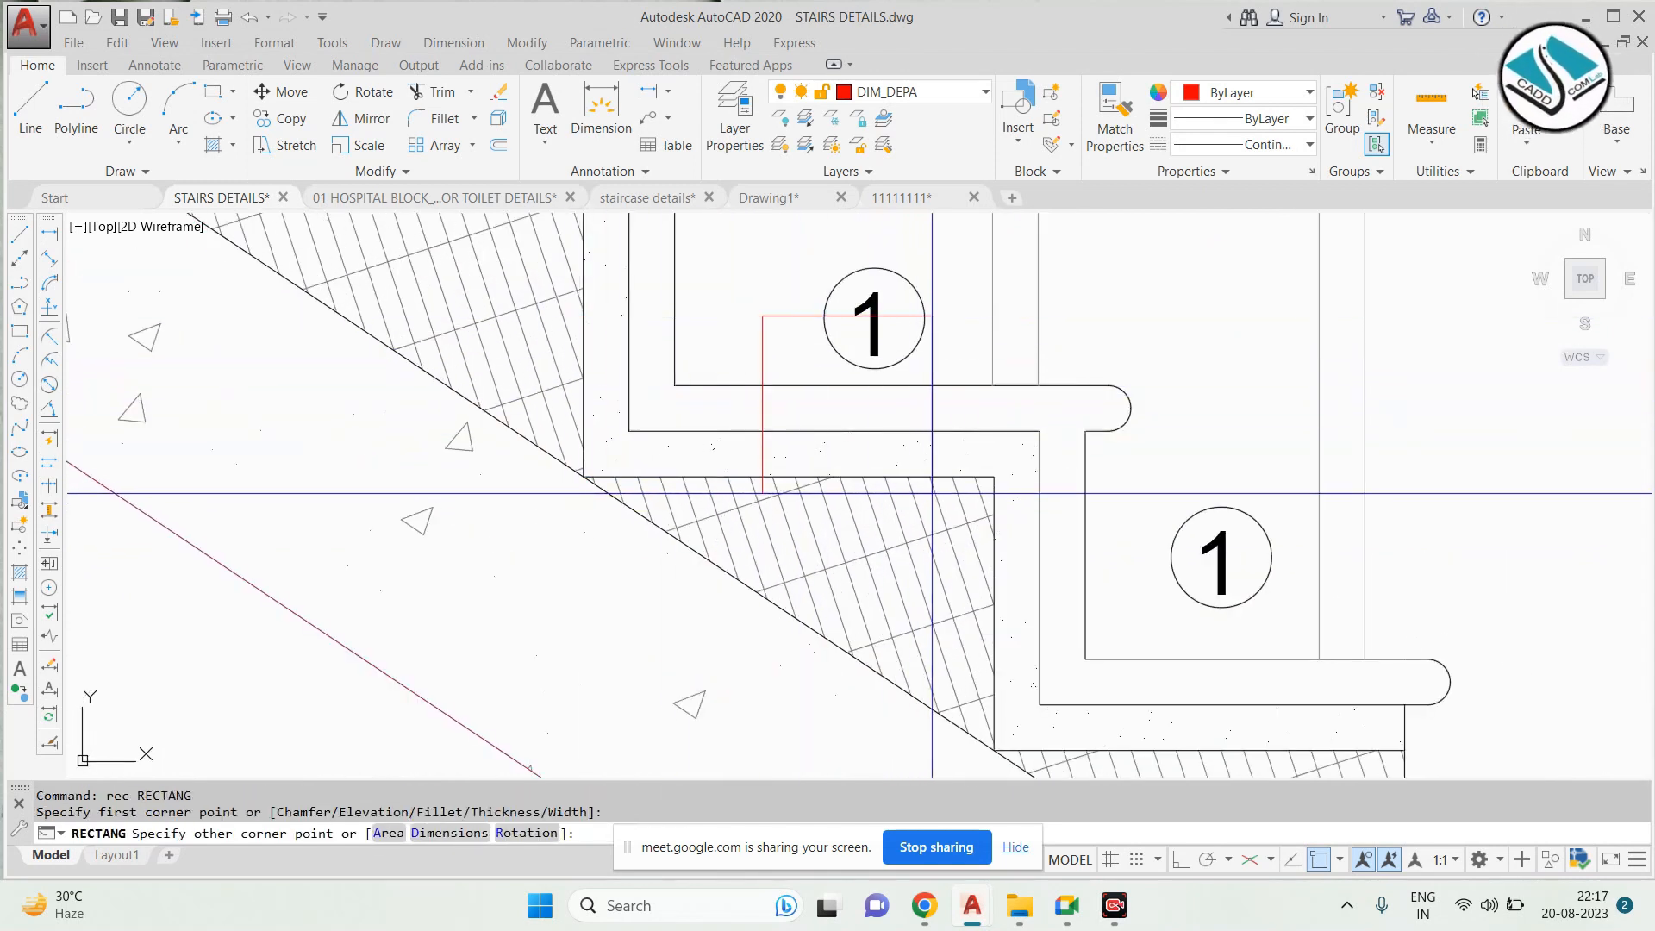
left_click(981, 501)
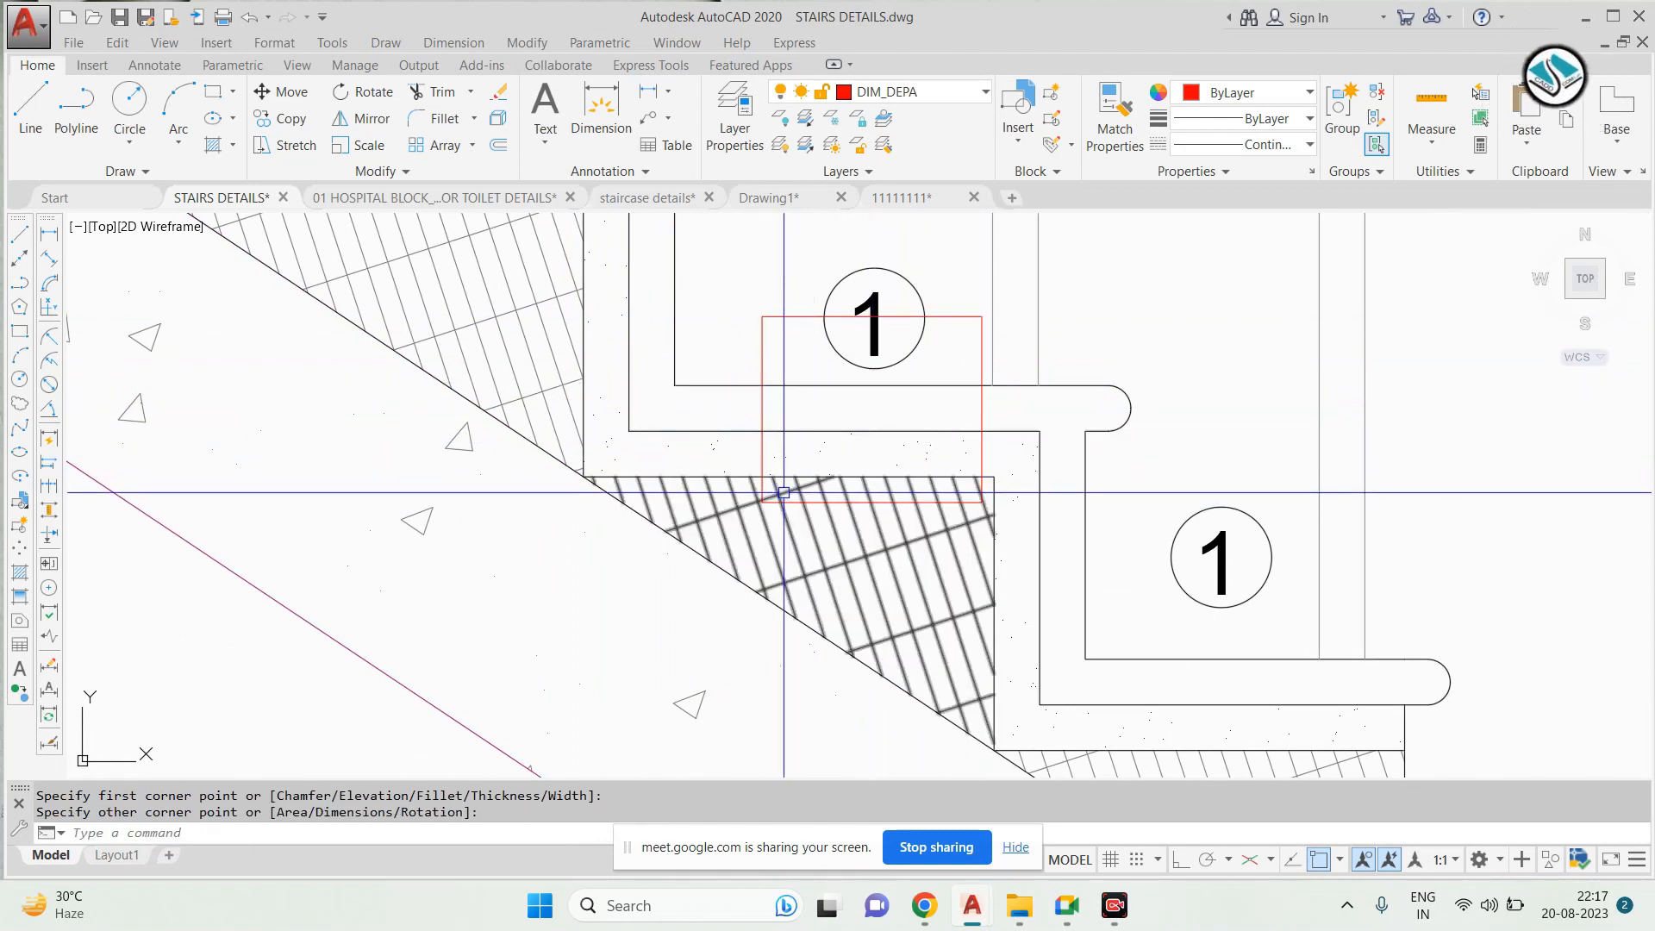
scroll(783, 492, "down", 5)
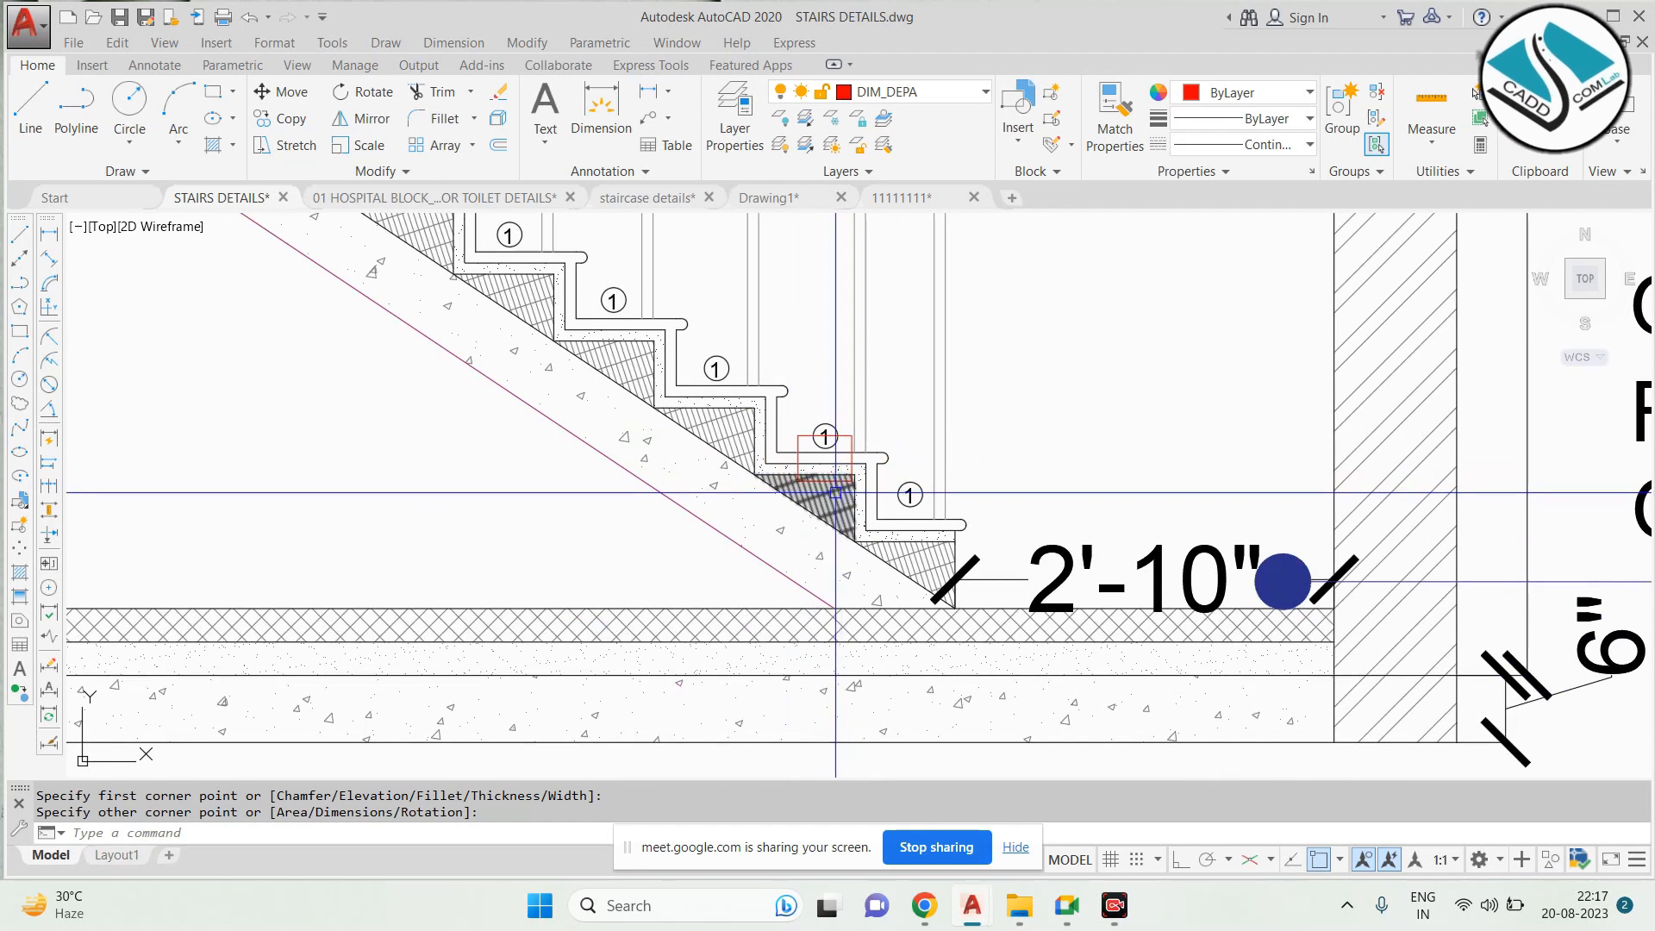
scroll(827, 504, "down", 5)
key("Escape")
Copy the ground-floor flight with its landing and railing posts to a spot away from the elevation
scroll(607, 293, "up", 2)
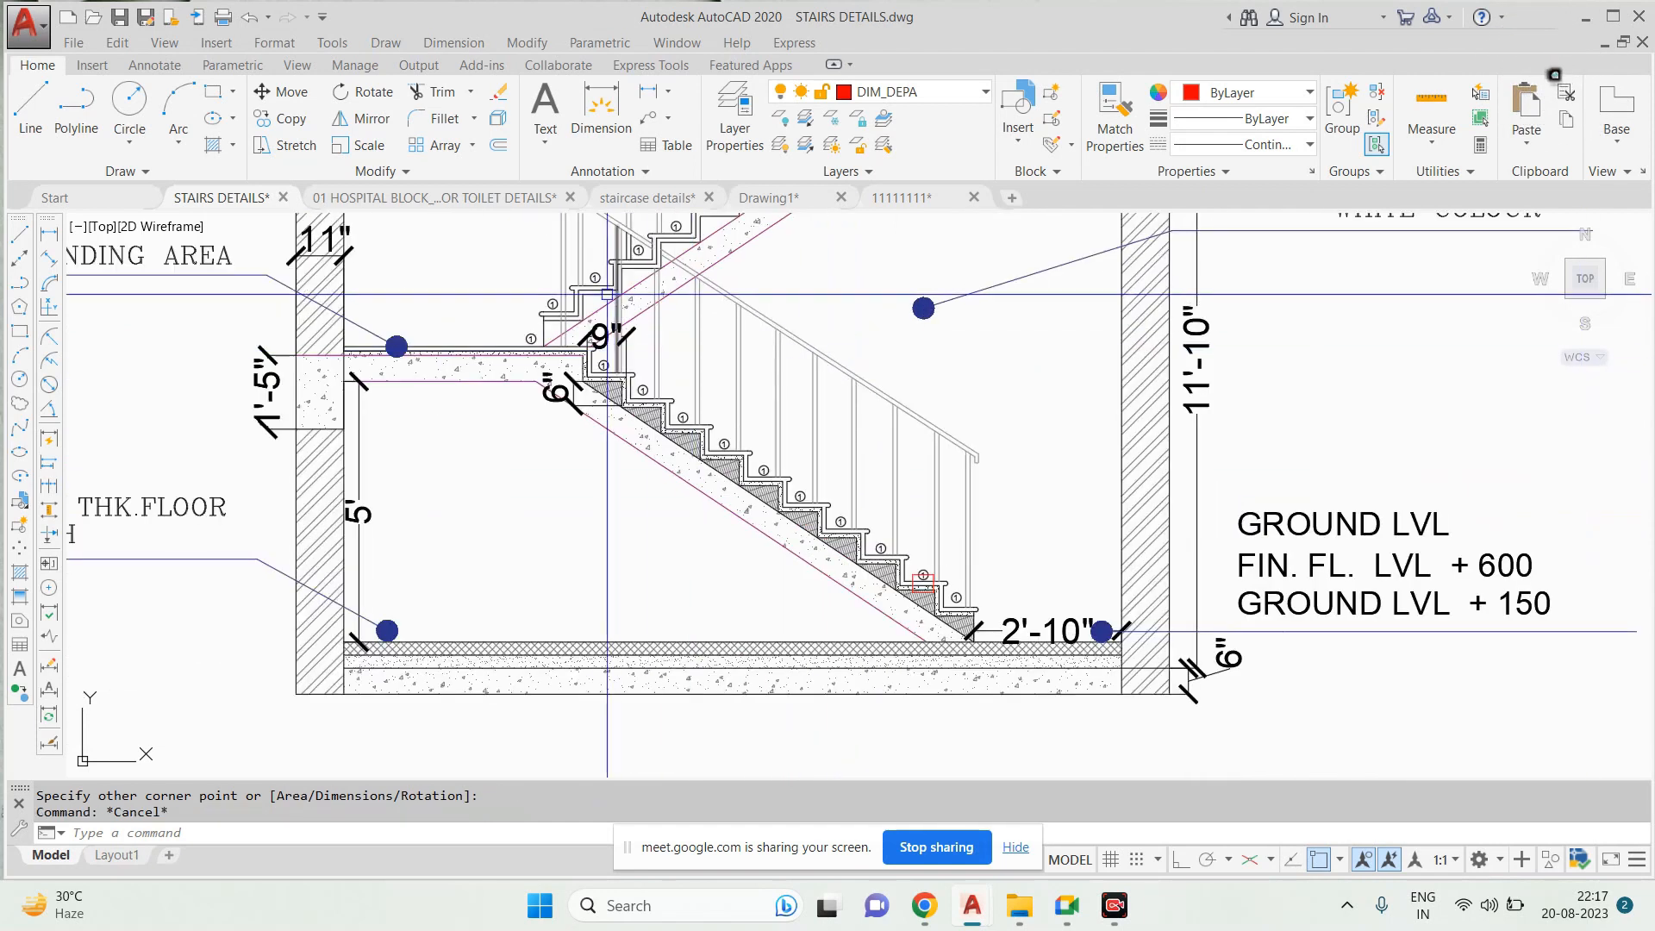
left_click(240, 285)
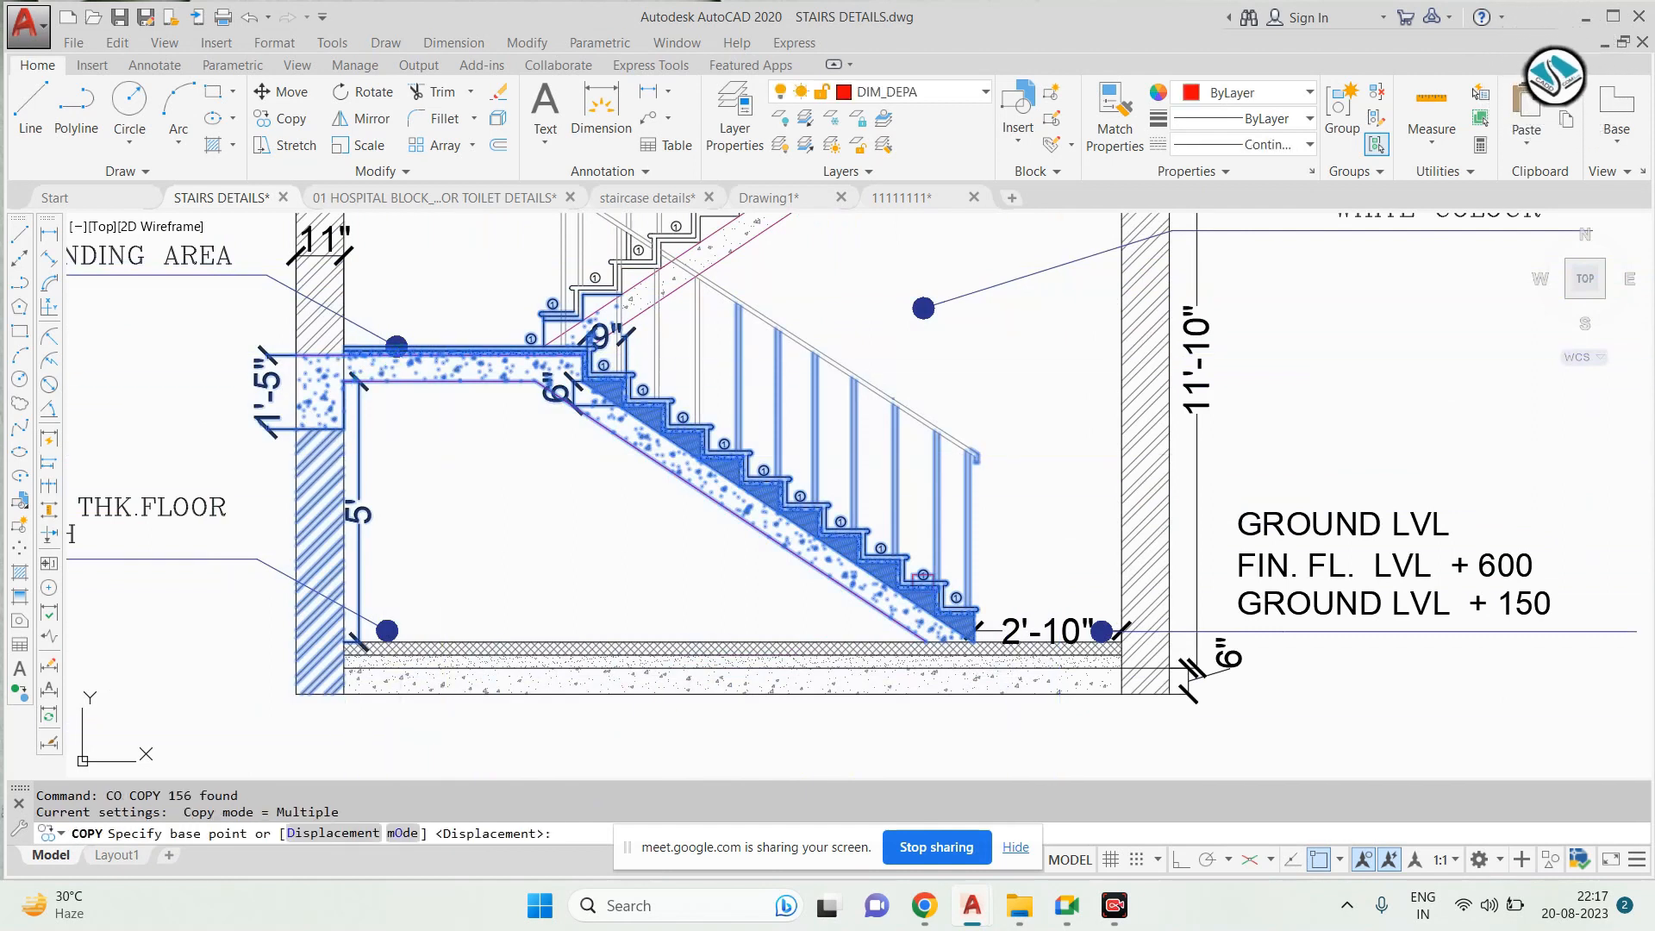
left_click(700, 433)
scroll(725, 331, "down", 5)
key("Escape")
Erase unwanted pieces of the copied flight, including the triangular hatch of one middle step
scroll(802, 590, "up", 6)
left_click(372, 554)
type("e")
key("Return")
scroll(740, 474, "down", 5)
scroll(783, 401, "up", 10)
left_click(865, 647)
type("e")
key("Return")
scroll(746, 329, "down", 4)
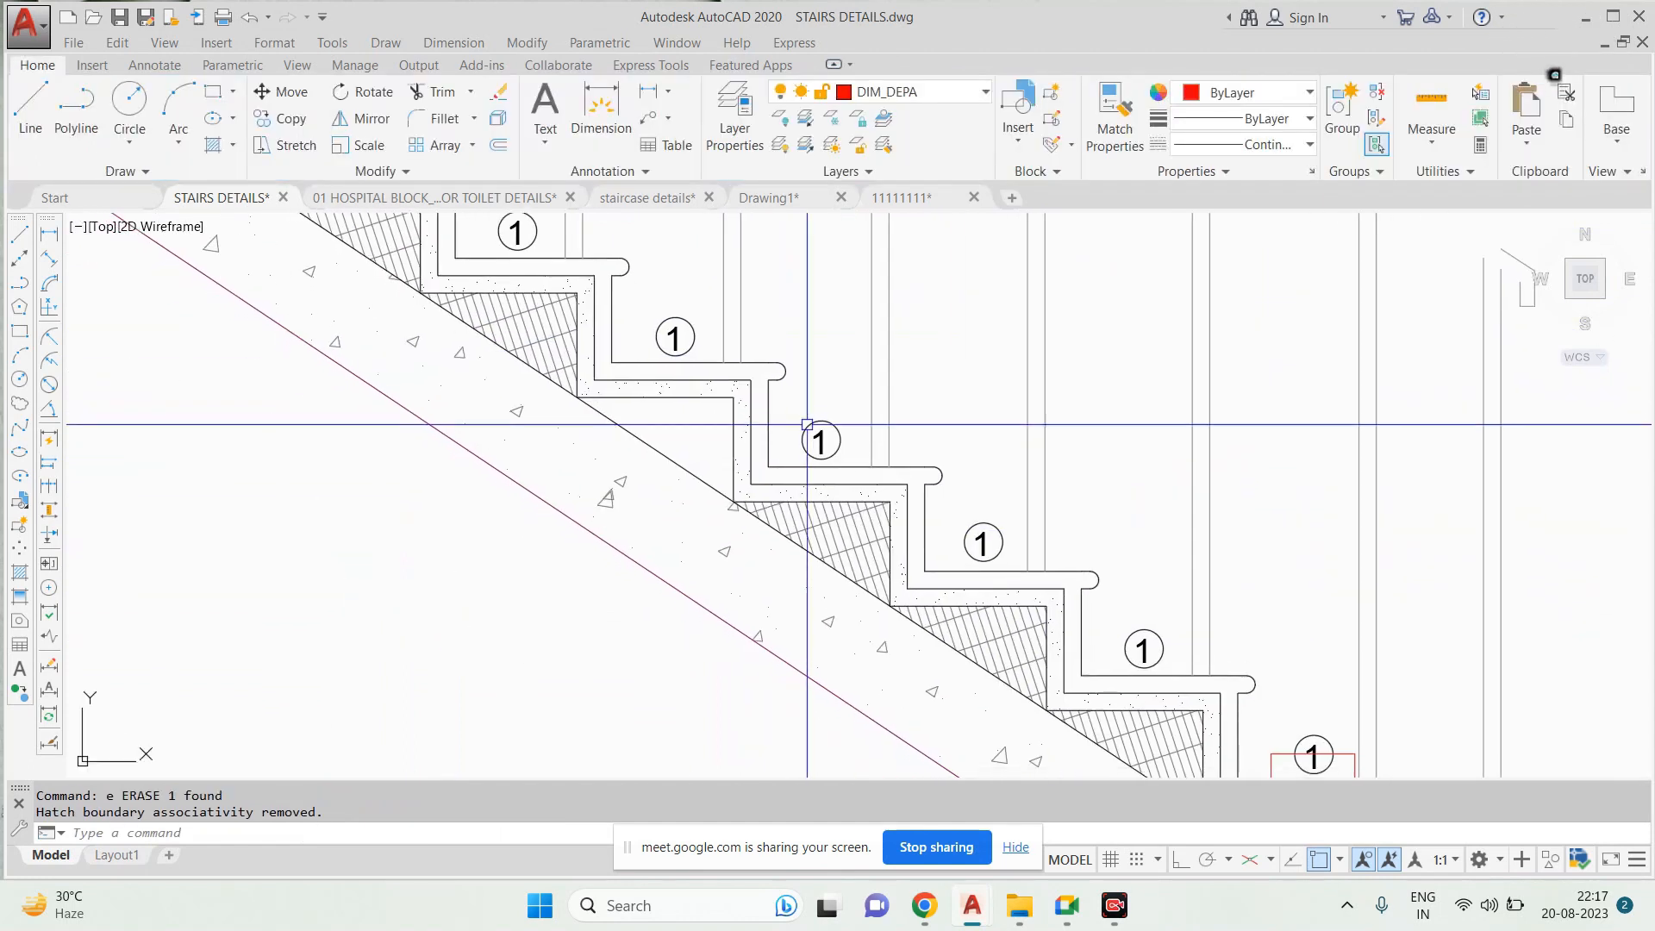
Erase the finish-layer objects covering the unhatched step of the copied flight
scroll(780, 336, "up", 6)
left_click(818, 290)
left_click(580, 395)
type("e")
key("Return")
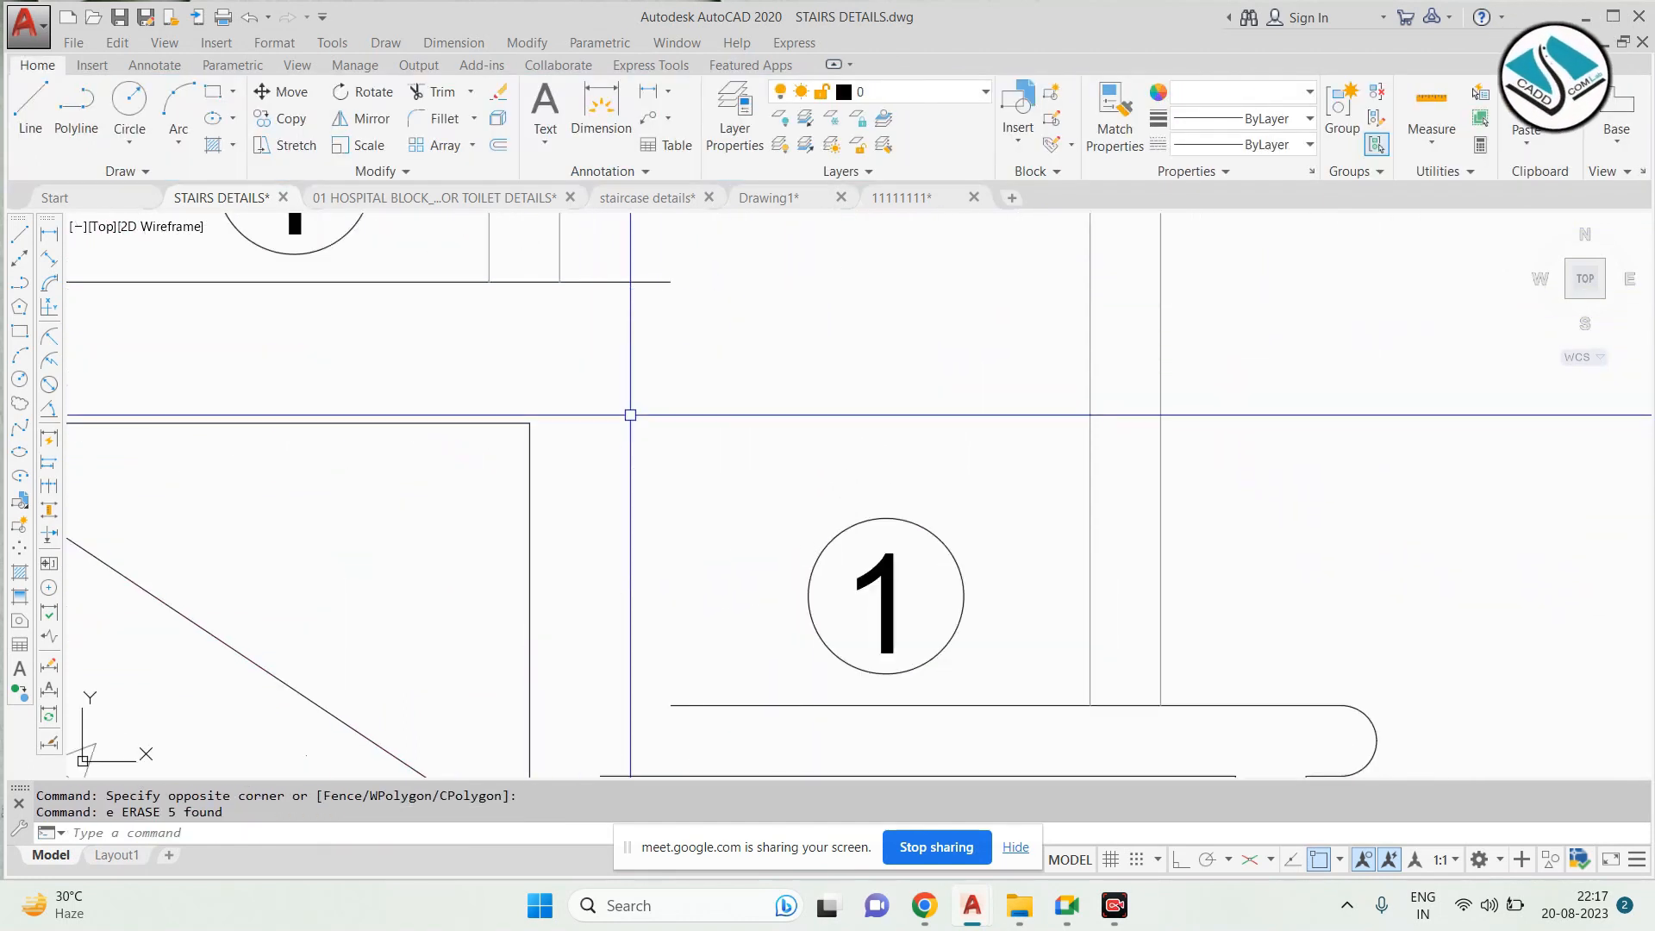
Erase the leftover finish pieces, outer riser line, number tag and railing line next to the unhatched step
scroll(713, 411, "down", 3)
left_click(683, 313)
left_click(612, 364)
middle_click_drag(611, 364, 846, 505)
left_click(813, 314)
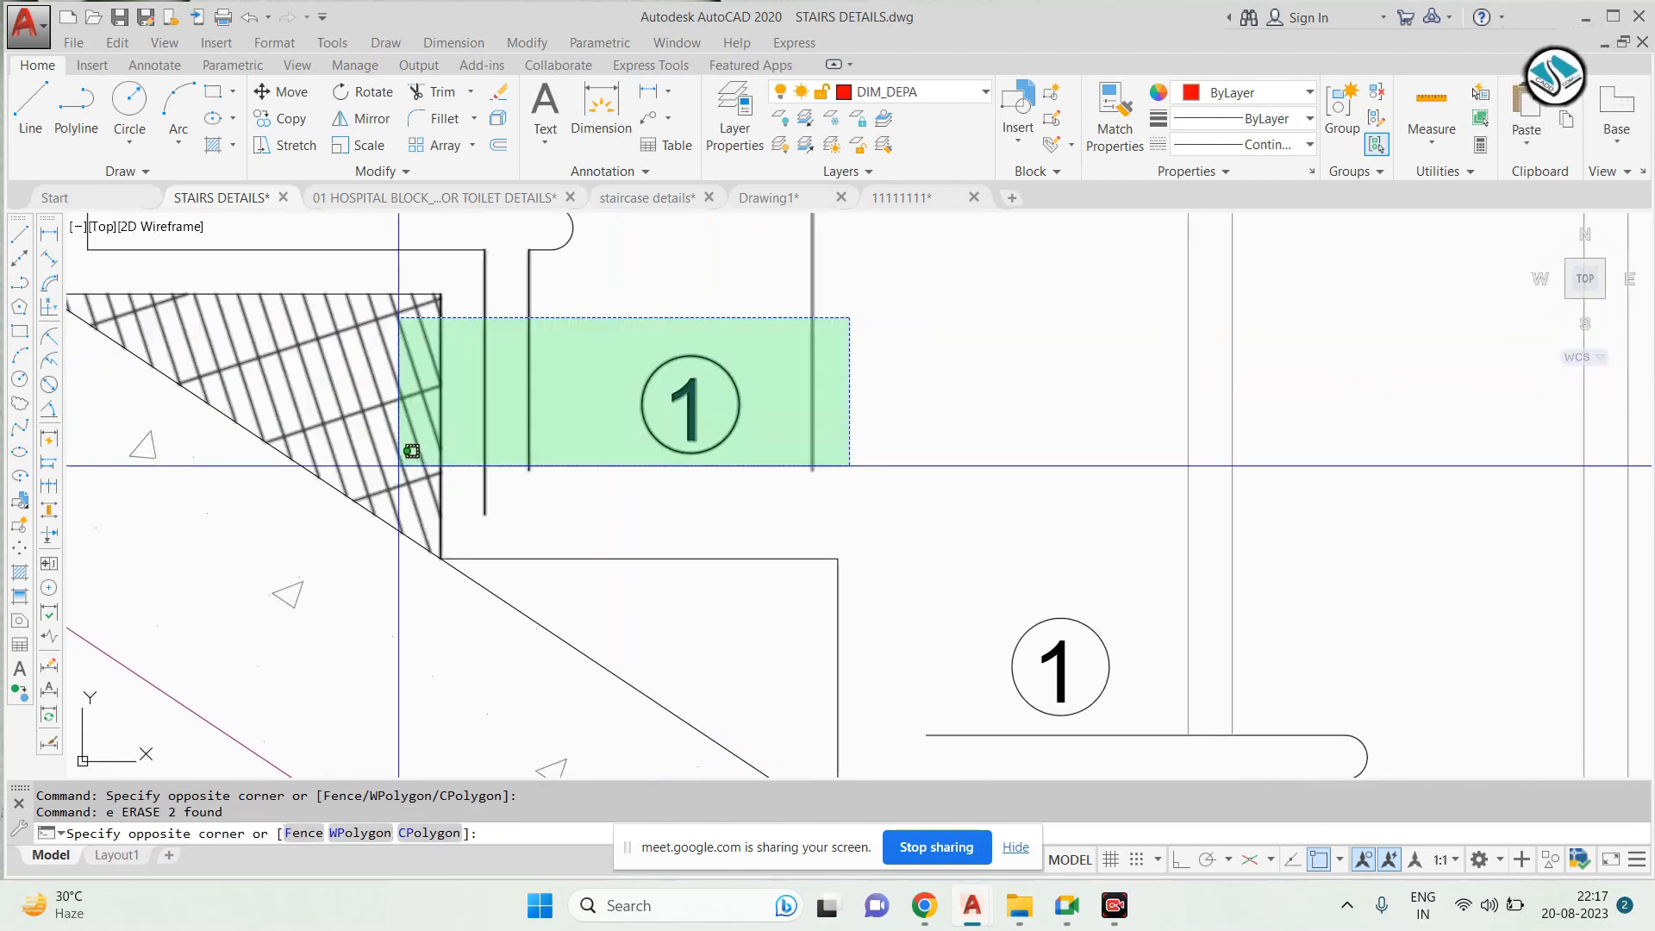
left_click(530, 465)
type("e")
key("Return")
scroll(689, 405, "down", 2)
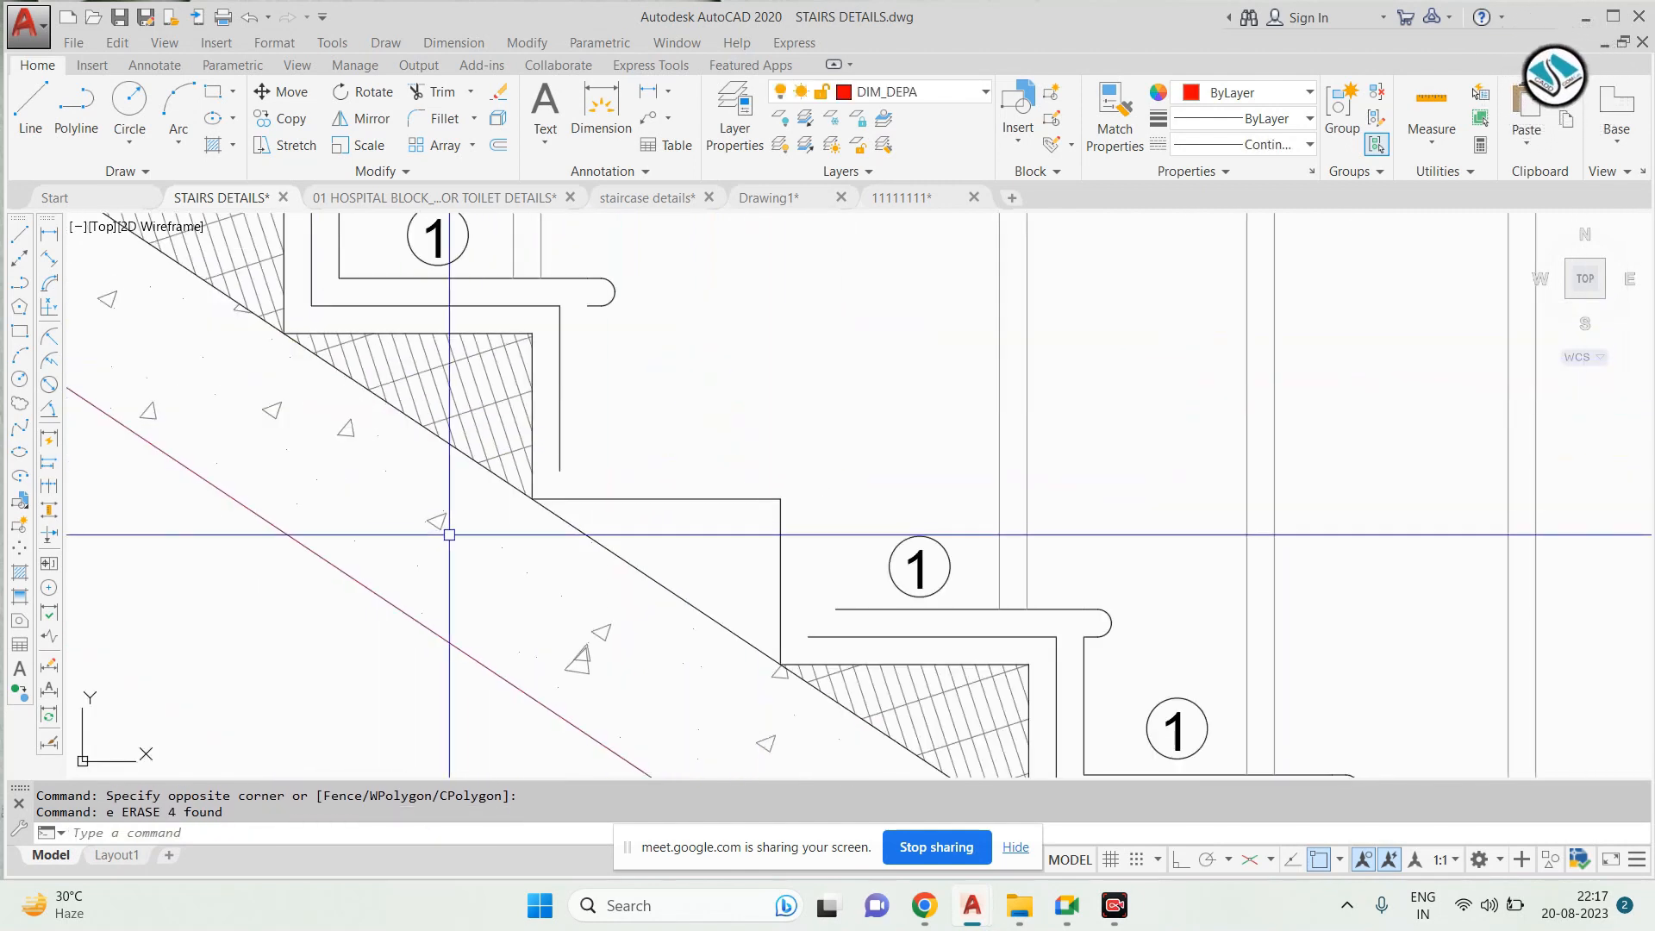
Add a linear dimension for the bedding layer's thickness between the hatched step below and its tread slab
middle_click_drag(732, 536, 762, 482)
scroll(627, 477, "up", 2)
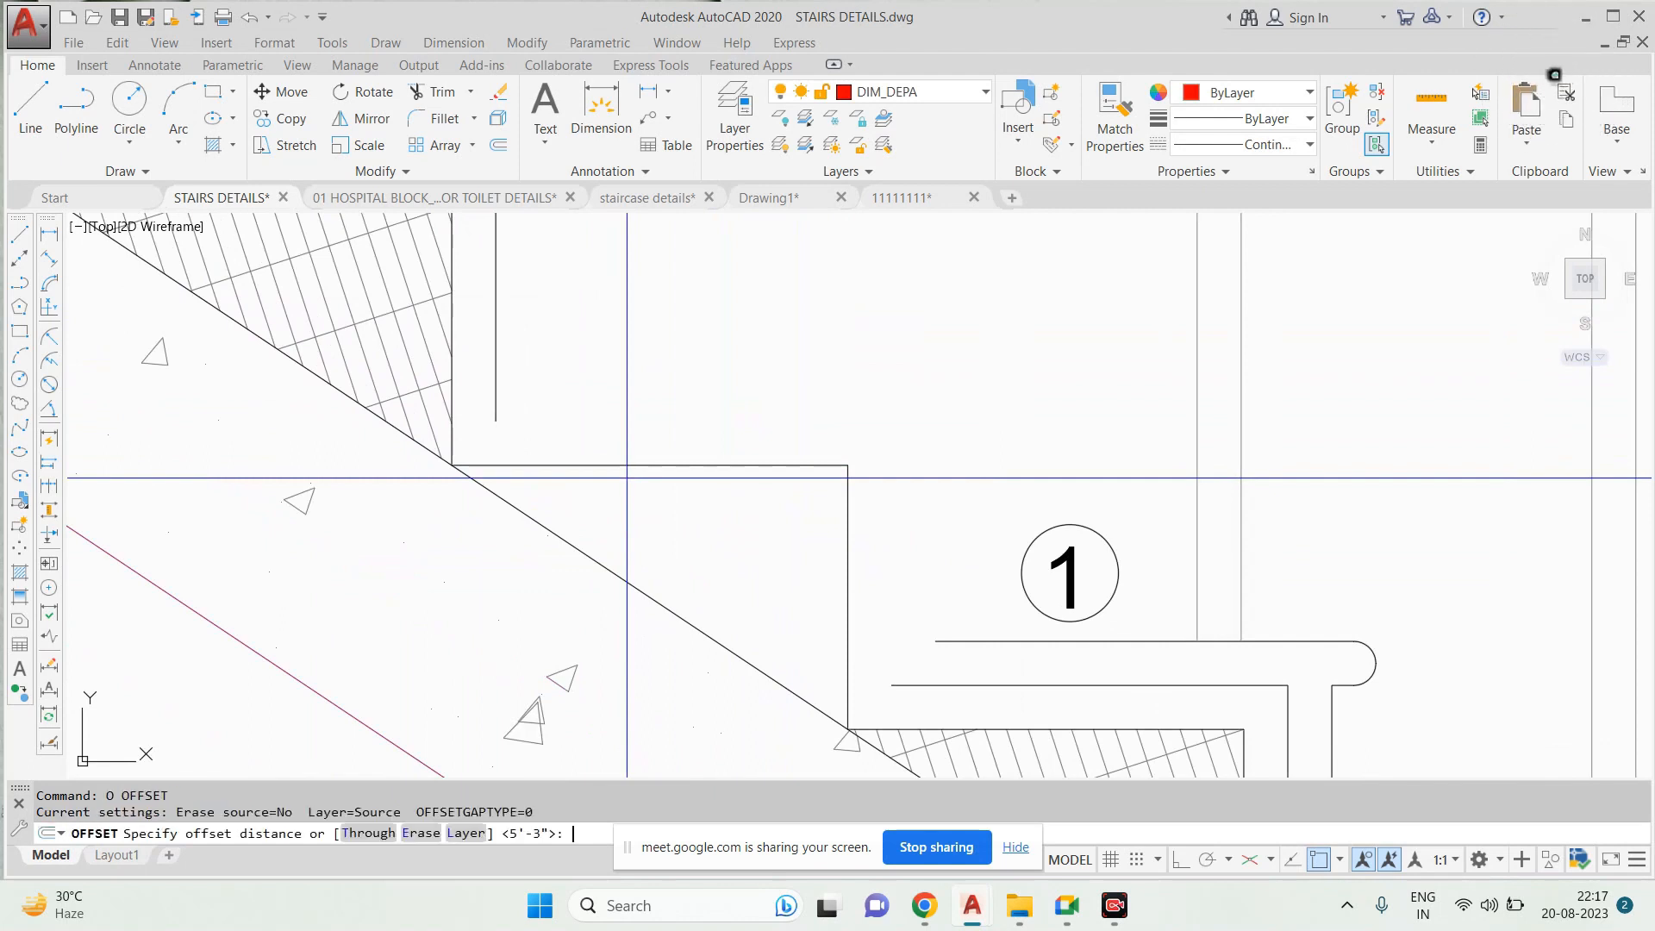
key("Escape")
left_click(453, 43)
left_click(469, 103)
middle_click_drag(855, 486, 582, 317)
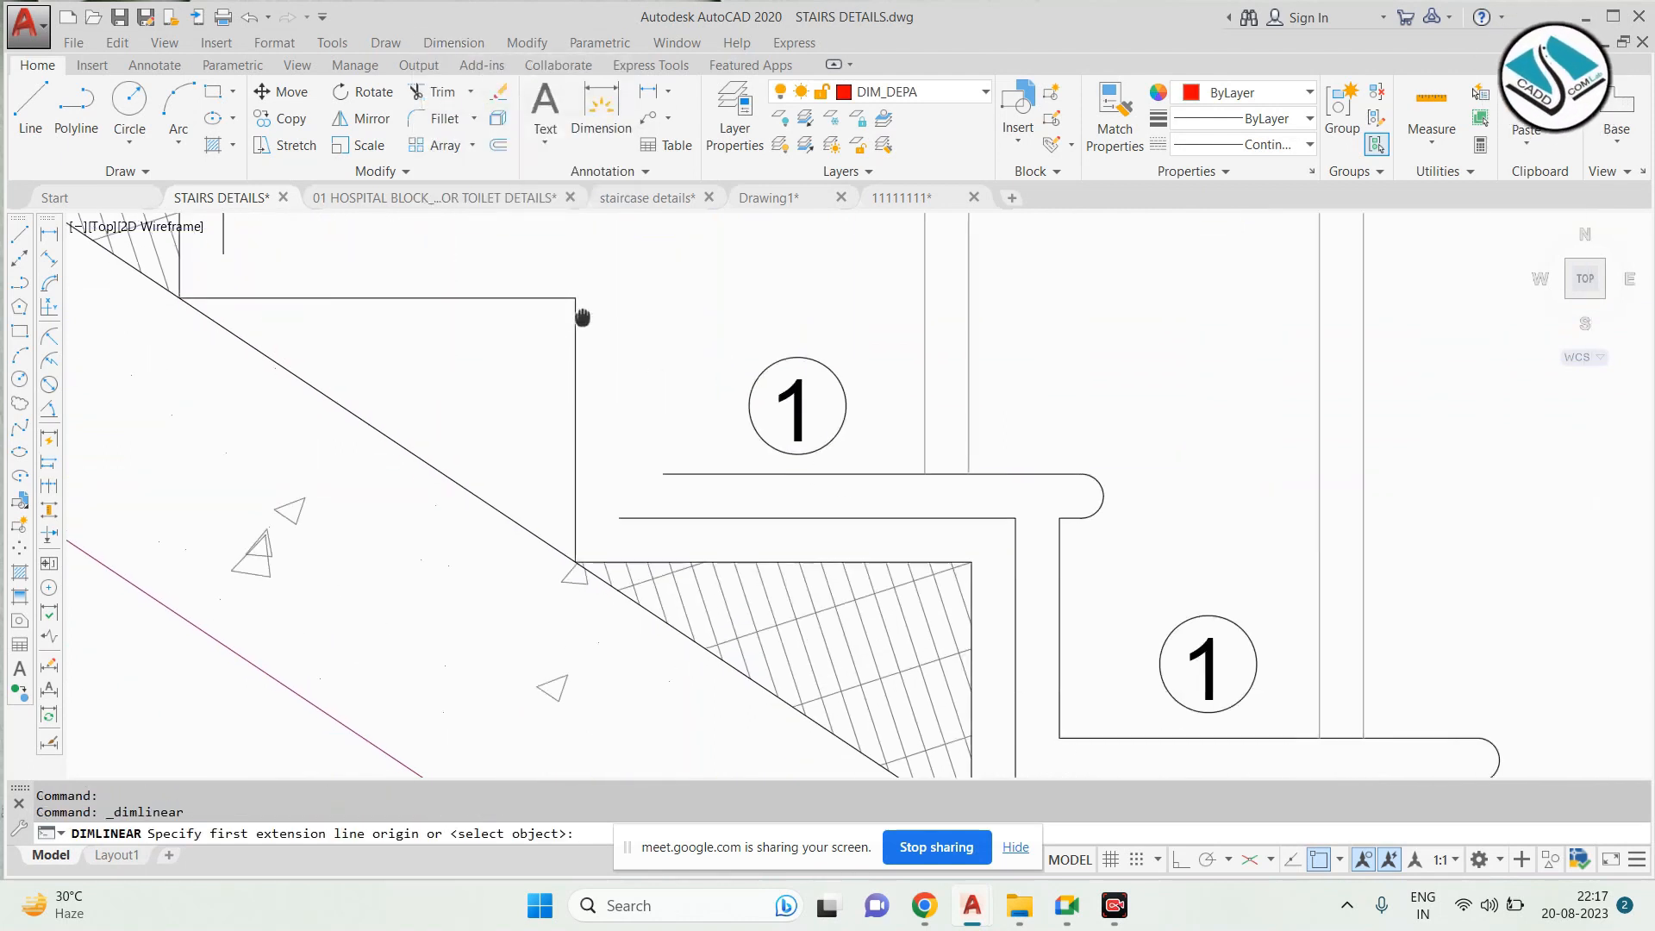
scroll(1028, 568, "up", 4)
left_click(883, 552)
left_click(880, 441)
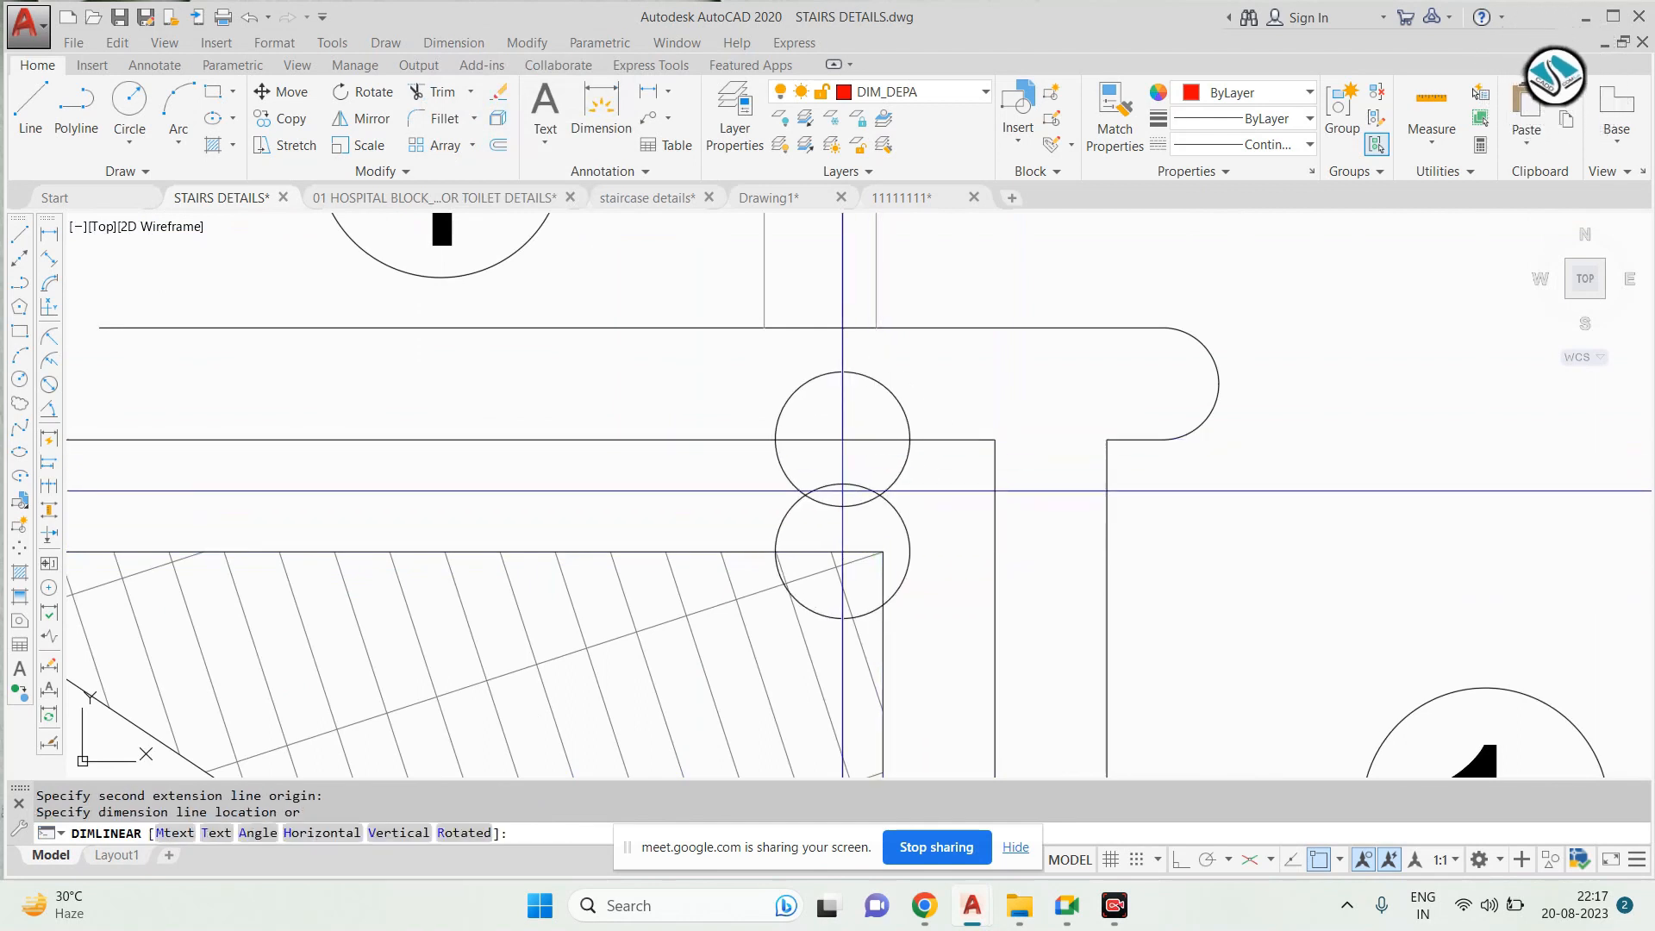
scroll(842, 491, "down", 6)
scroll(992, 462, "up", 2)
key("Escape")
Add a linear dimension for the thickness of the rounded tread slab on the same step
key("Return")
left_click(888, 481)
left_click(905, 437)
left_click(843, 404)
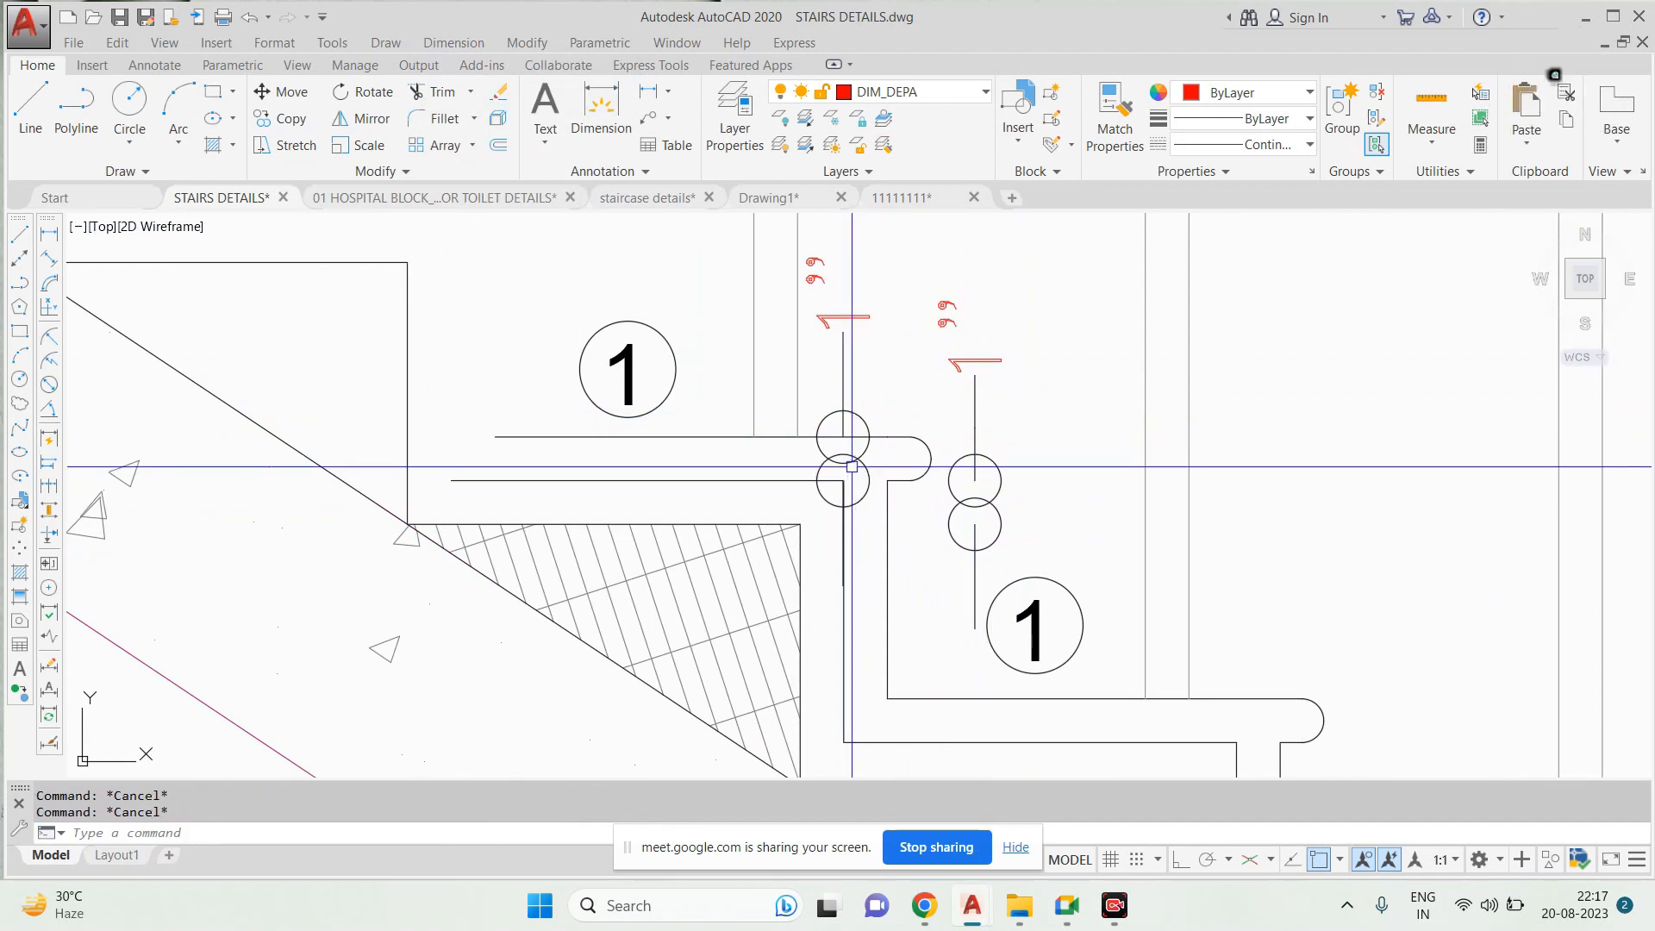
scroll(851, 467, "down", 2)
scroll(852, 466, "up", 2)
scroll(852, 466, "down", 3)
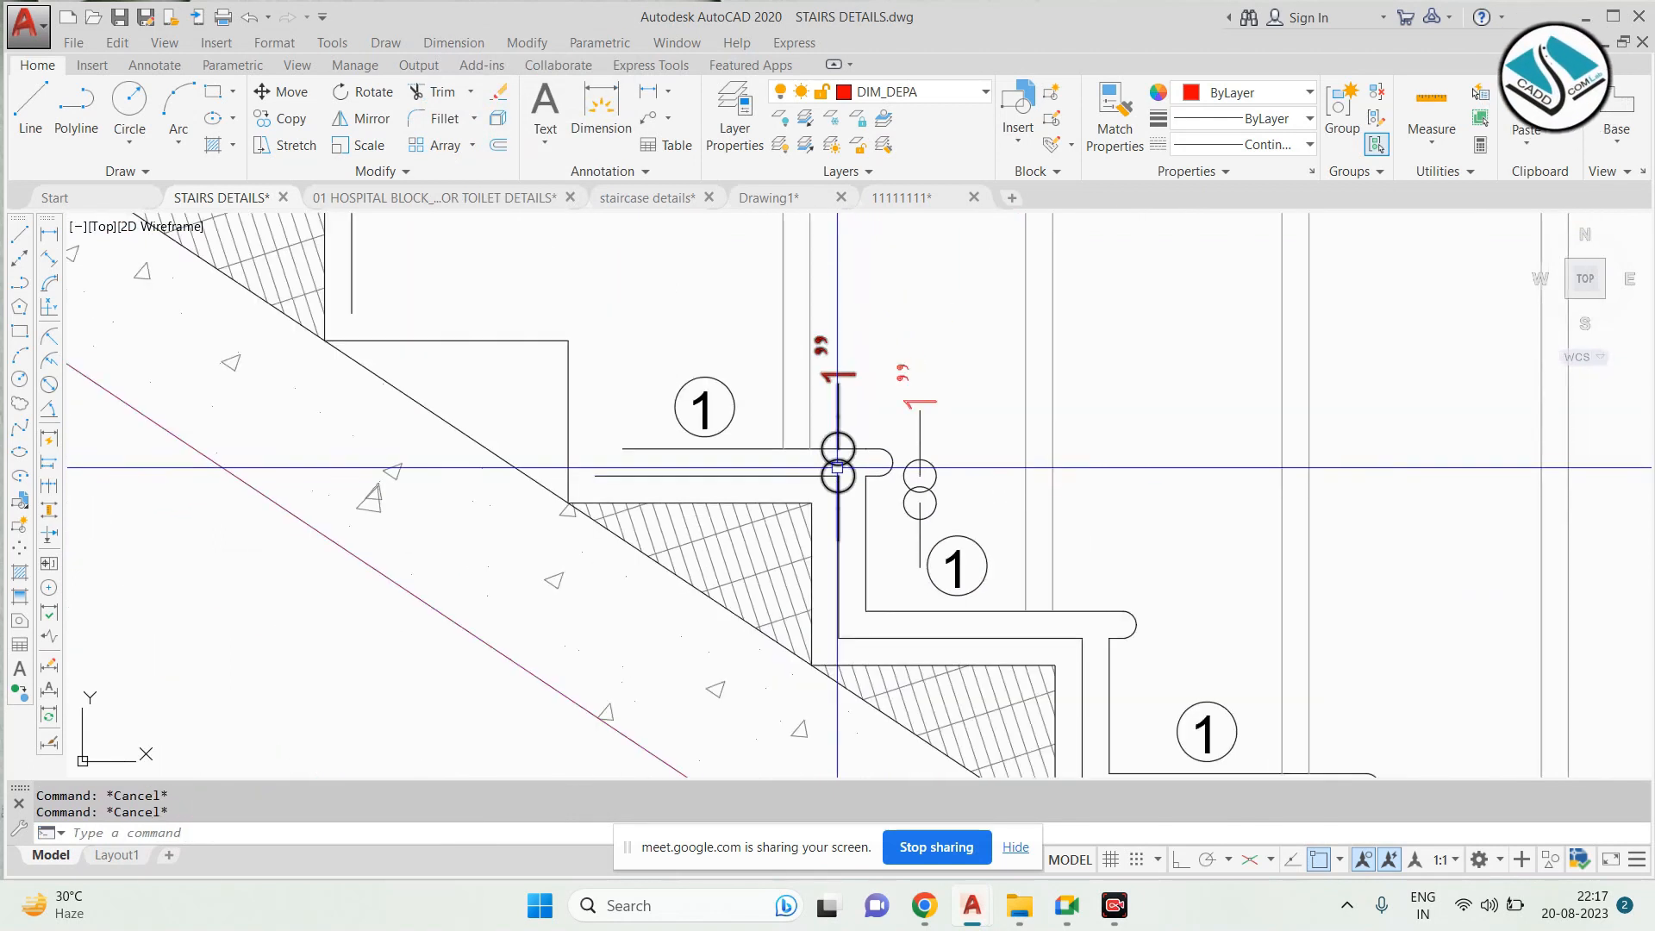
Offset the unhatched step's tread line upward twice at a distance of 1 inch
scroll(570, 357, "up", 2)
key("Return")
type("1")
key("Return")
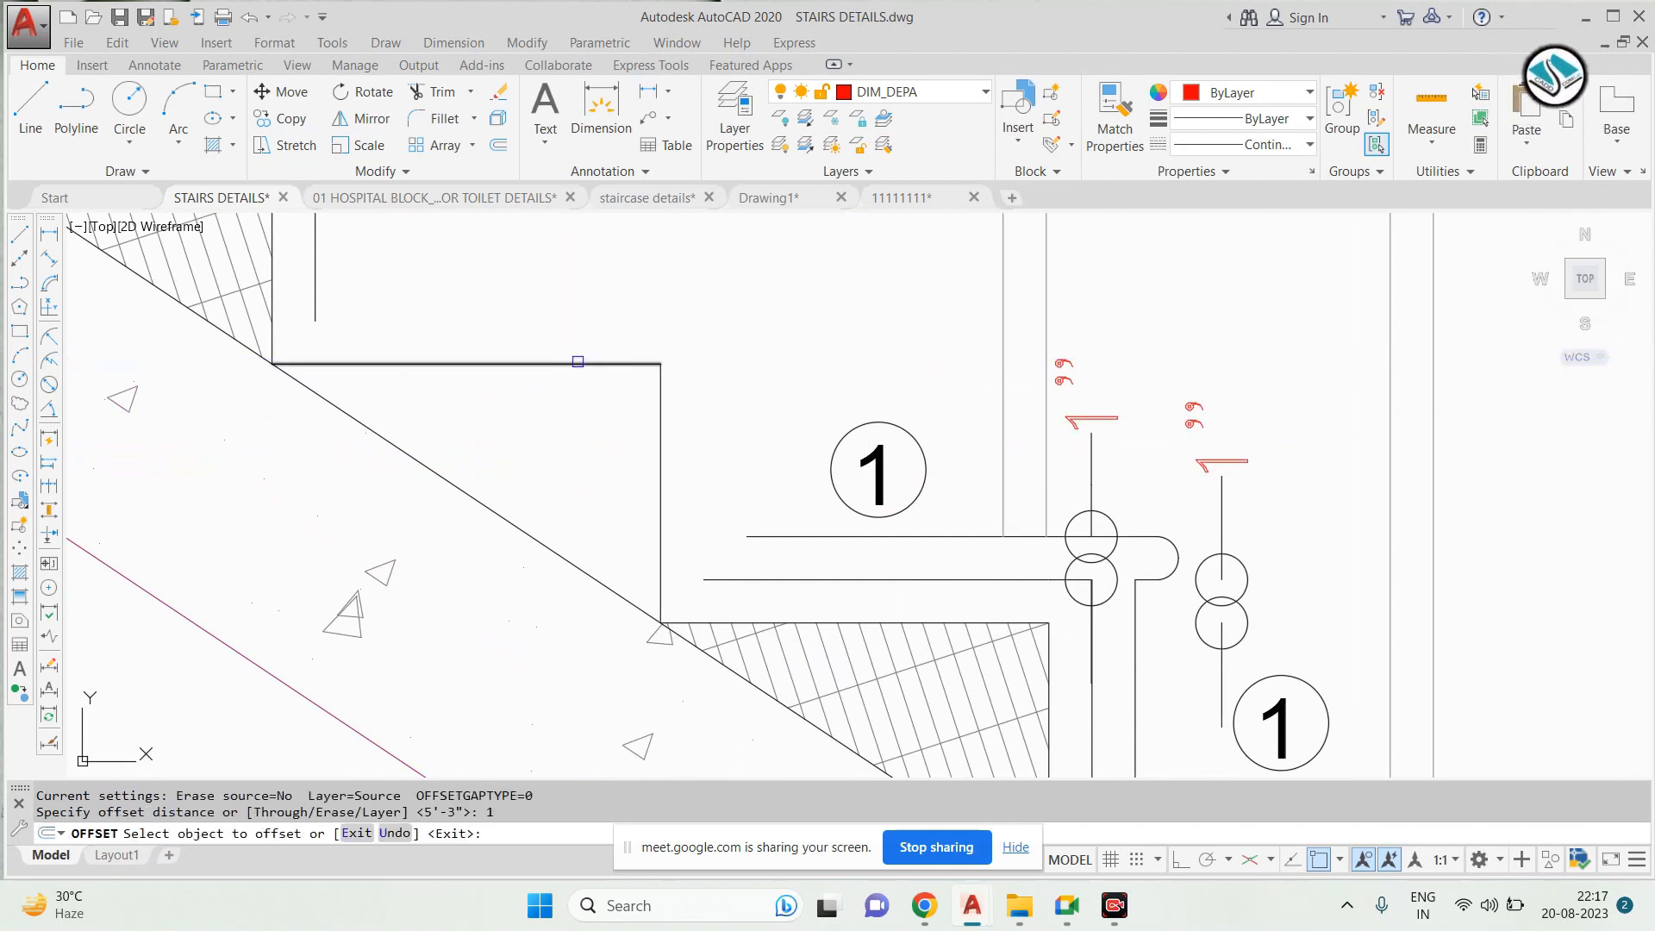
key("Escape")
key("Escape")
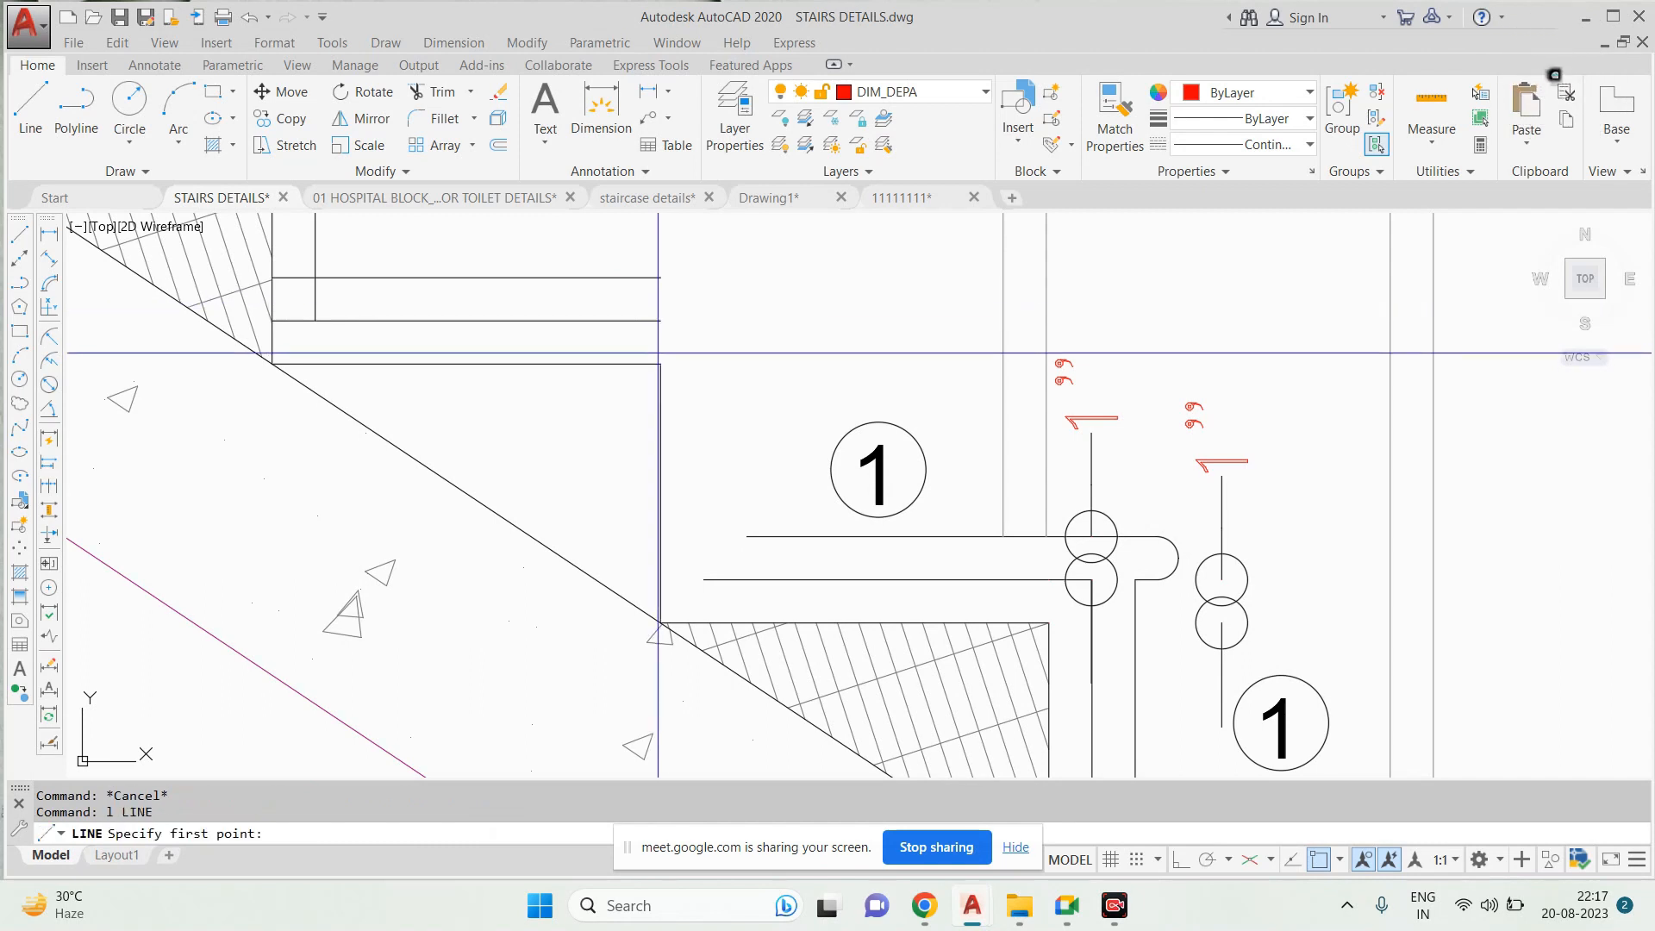
Draw a vertical line from the unhatched step's outer corner up to the upper offset line
left_click(660, 363)
left_click(660, 278)
key("Escape")
Measure the horizontal projection of the rounded nosing beyond the riser finish on the step below with a linear dimension
scroll(1111, 491, "down", 2)
middle_click_drag(1112, 491, 893, 405)
scroll(880, 440, "up", 6)
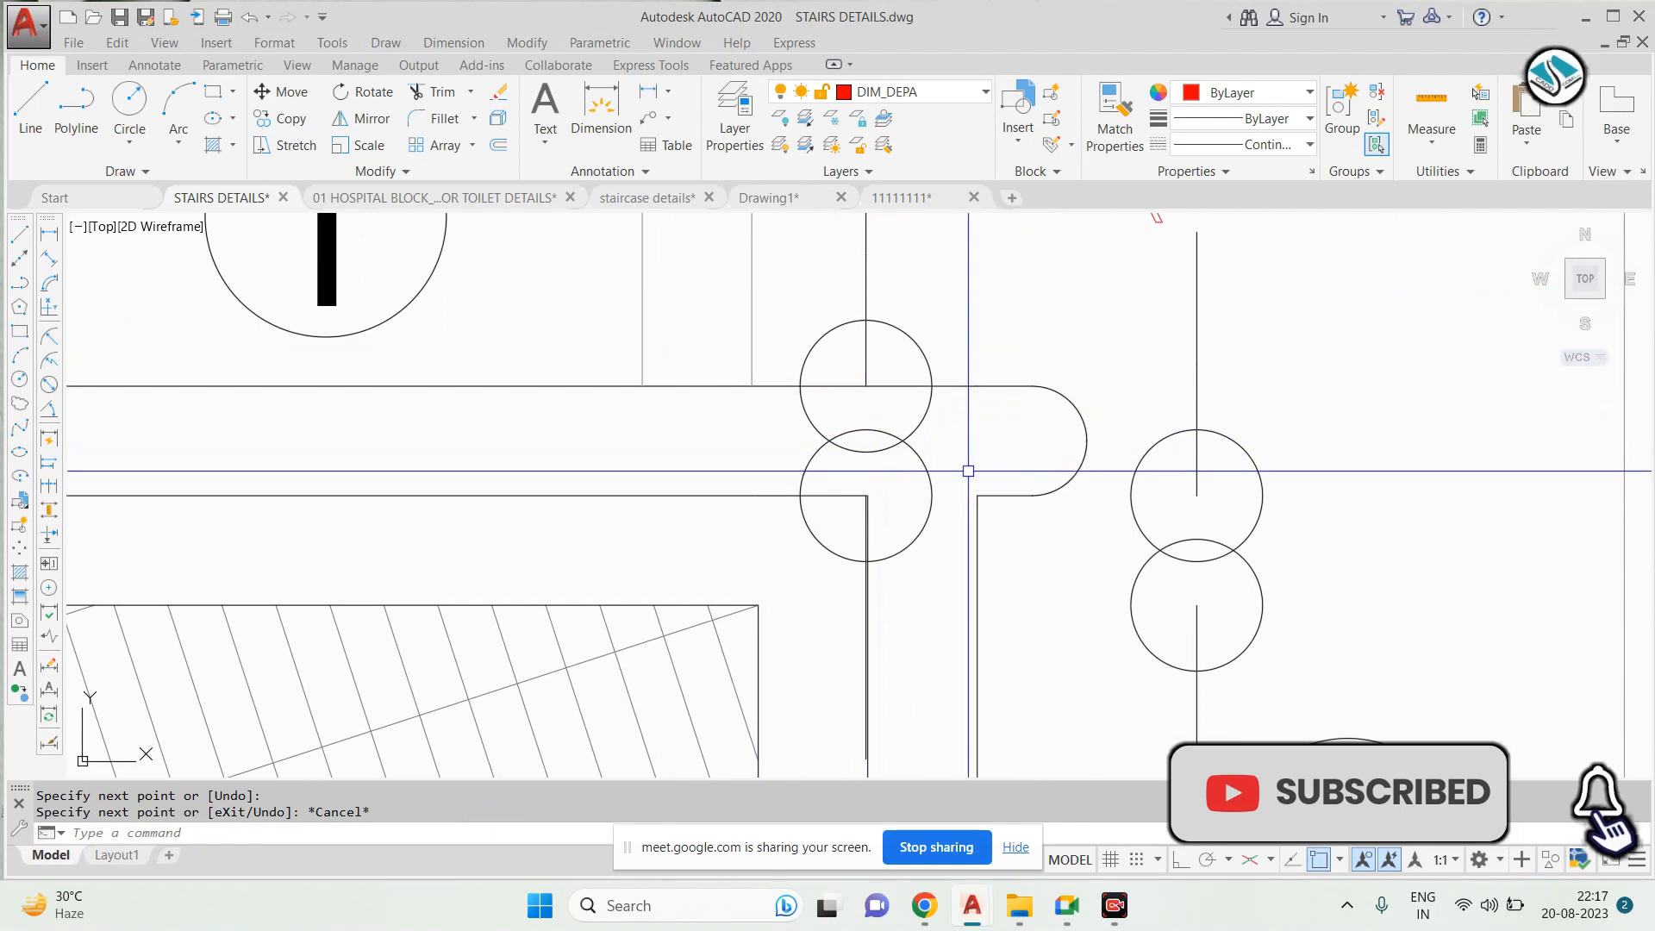
scroll(1069, 441, "down", 3)
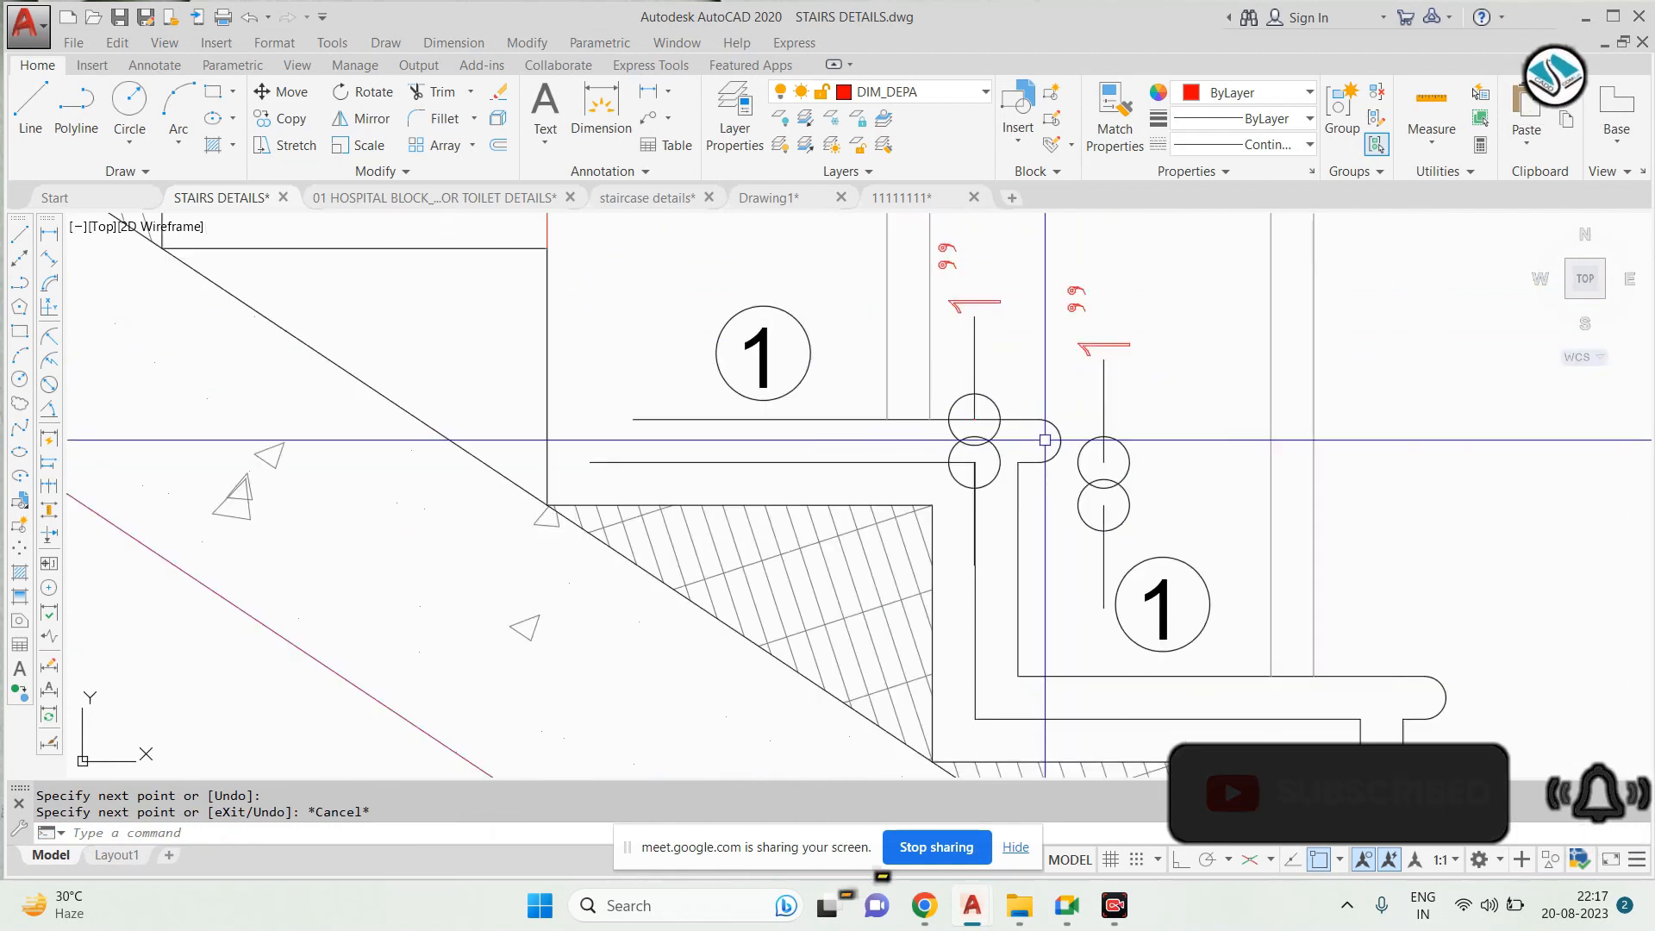
scroll(1066, 476, "up", 3)
left_click(453, 42)
left_click(466, 100)
left_click(1045, 384)
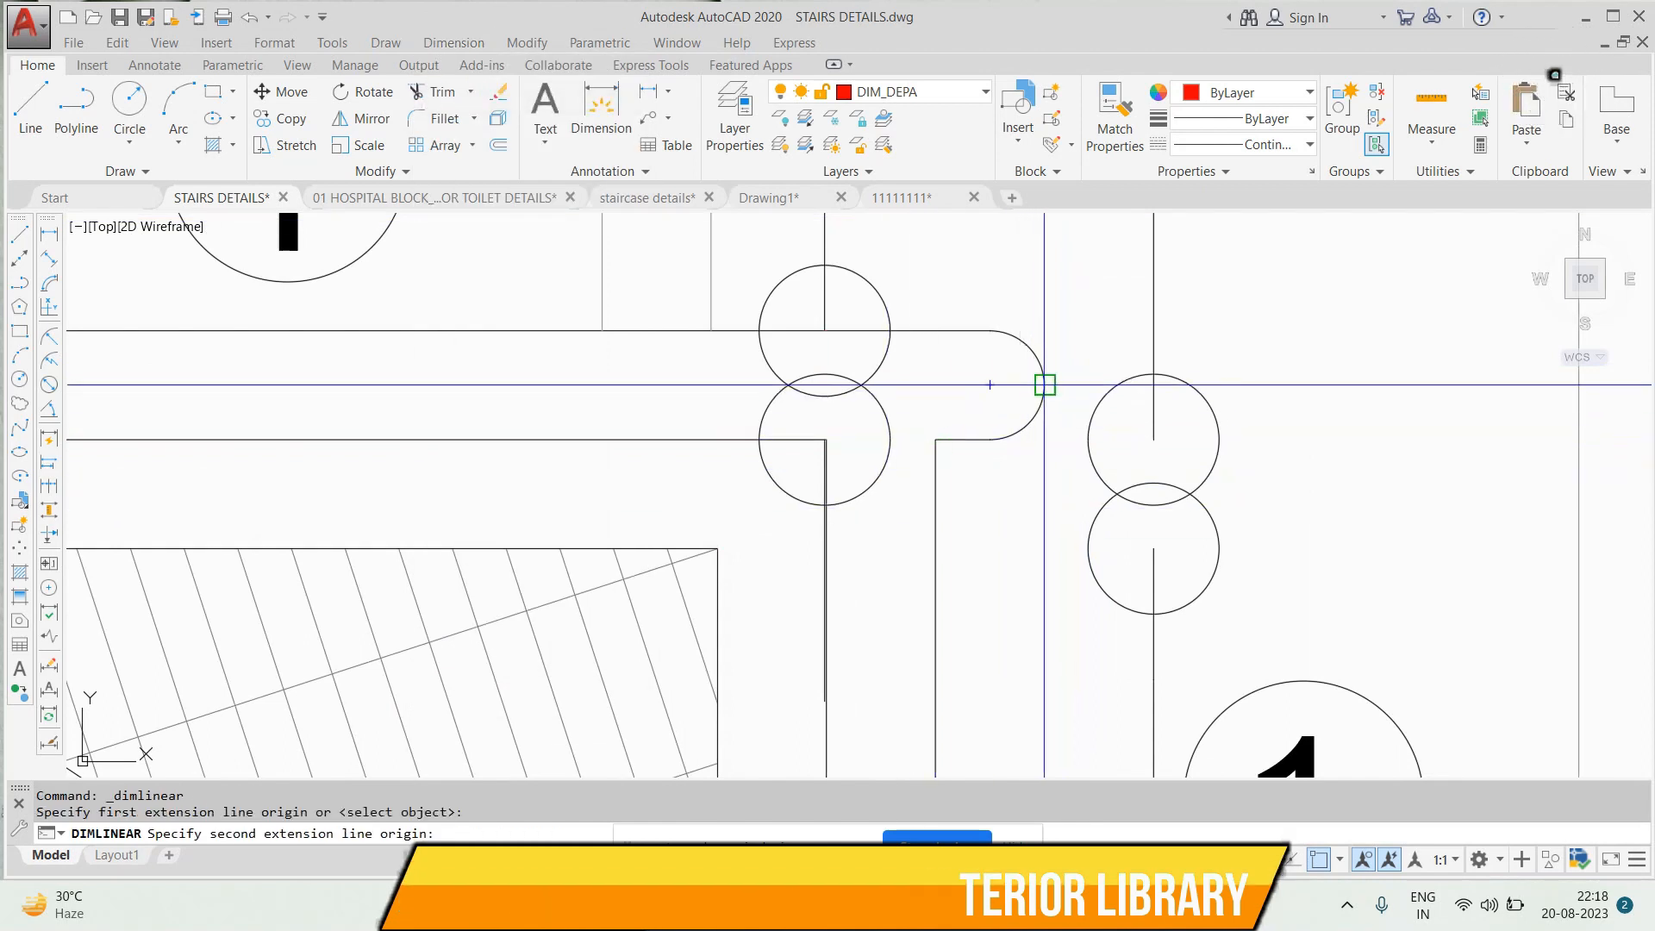
left_click(936, 331)
scroll(935, 331, "down", 6)
key("Escape")
Draw the tread overhang from the end of the upper offset line, 1 inch outward and then straight down
middle_click_drag(502, 259, 694, 410)
scroll(728, 356, "up", 4)
key("Escape")
key("Escape")
type("l")
key("Return")
left_click(727, 263)
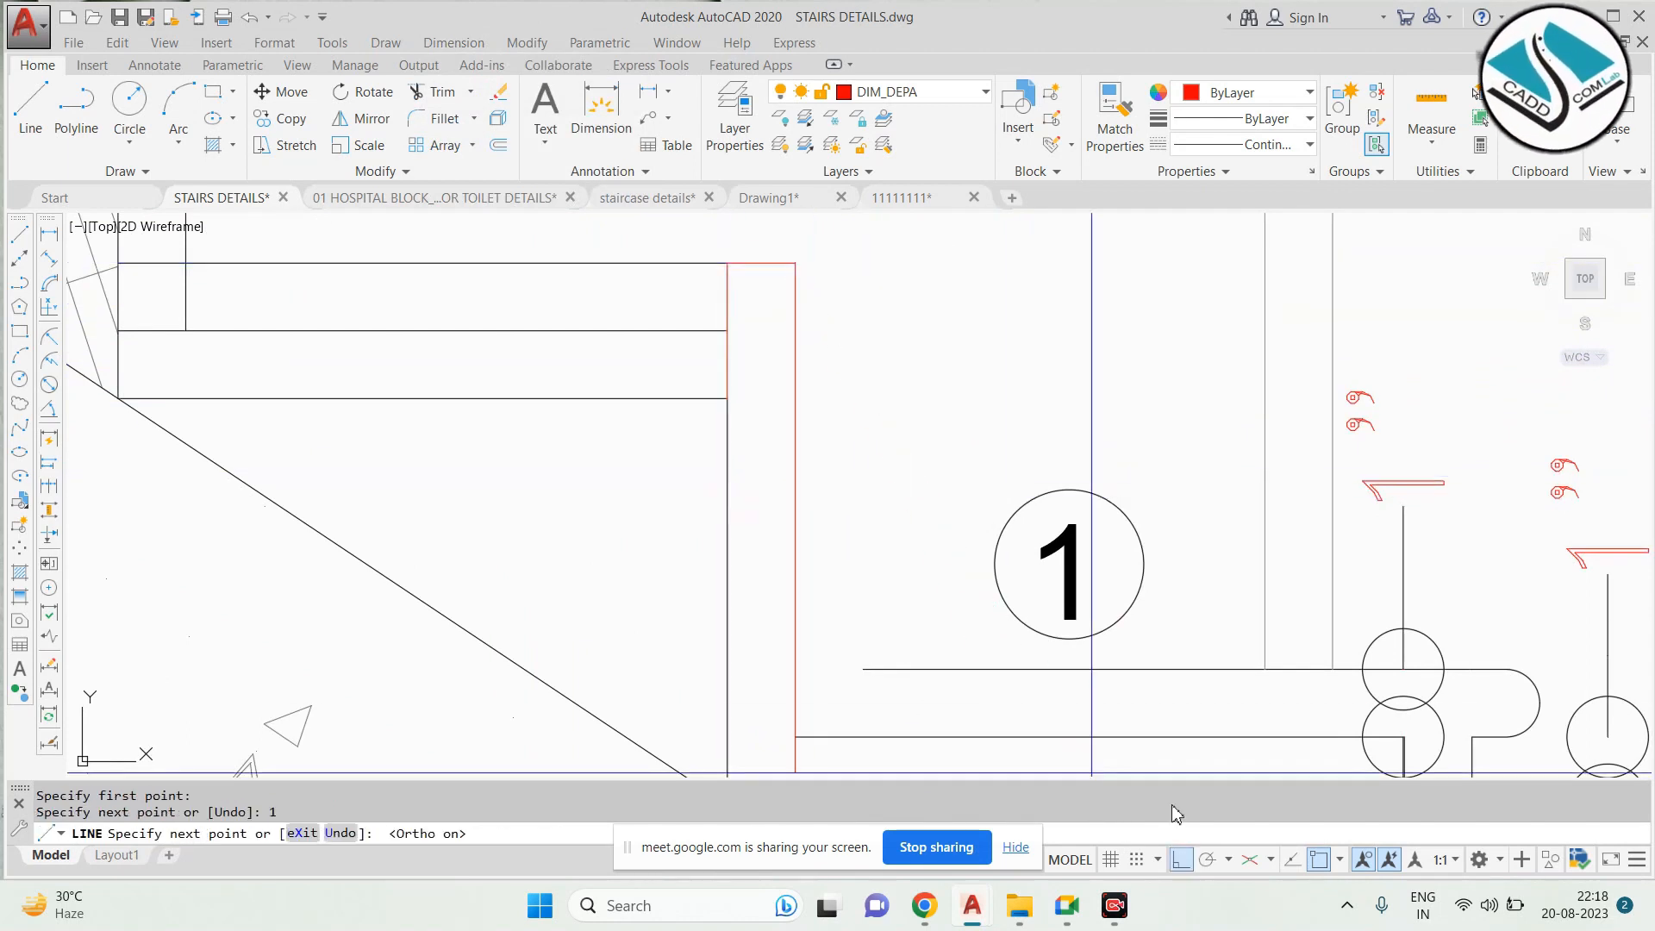
left_click(827, 398)
key("Escape")
Draw a horizontal line outward from the middle tread line's end and trim the surplus lines to leave a squared overhang
key("Return")
left_click(727, 330)
left_click(883, 339)
key("Escape")
type("tr")
key("Return")
key("Return")
left_click(842, 284)
left_click(818, 352)
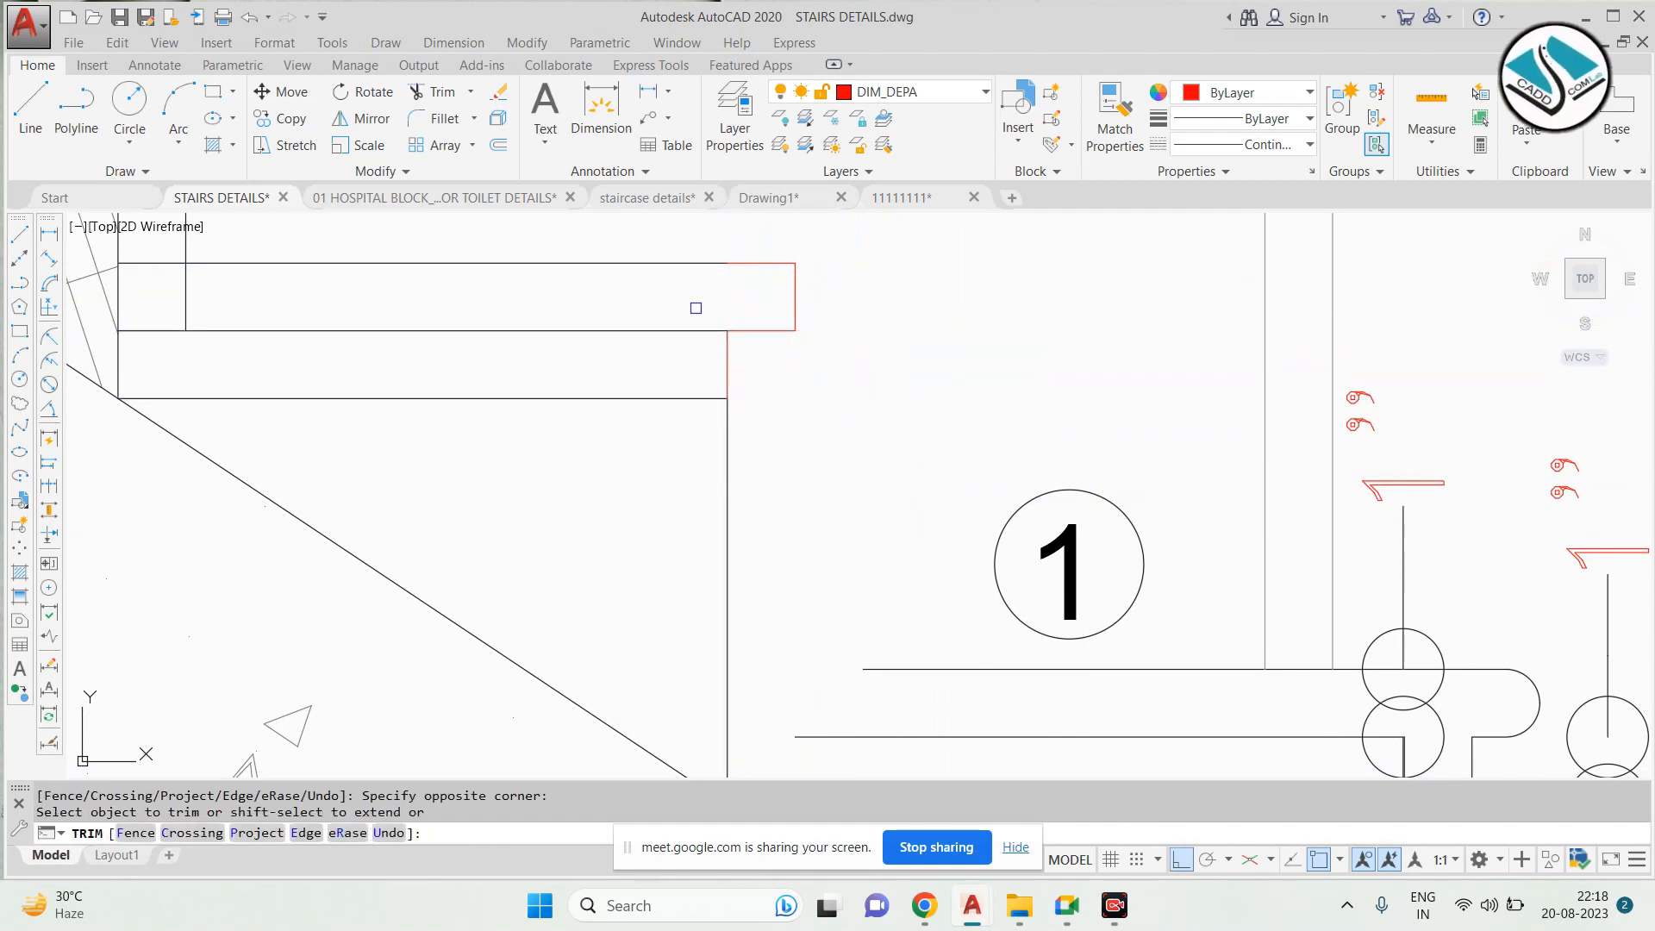
key("Escape")
type("f")
key("Return")
type("r")
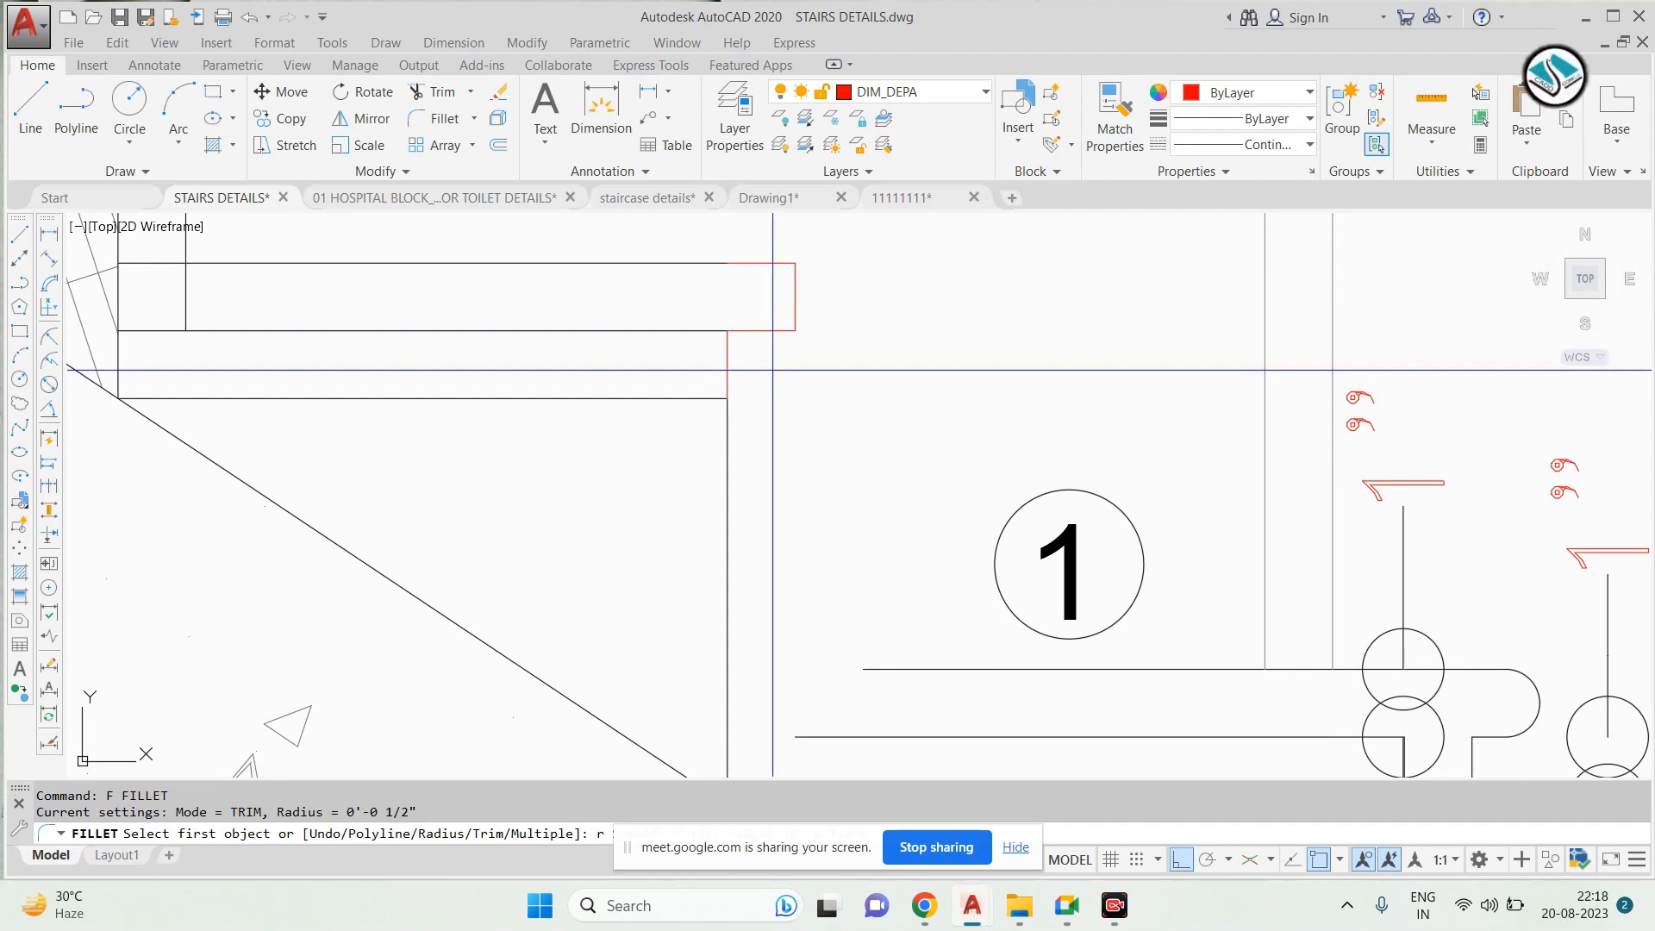
key("Return")
type("6")
key("Return")
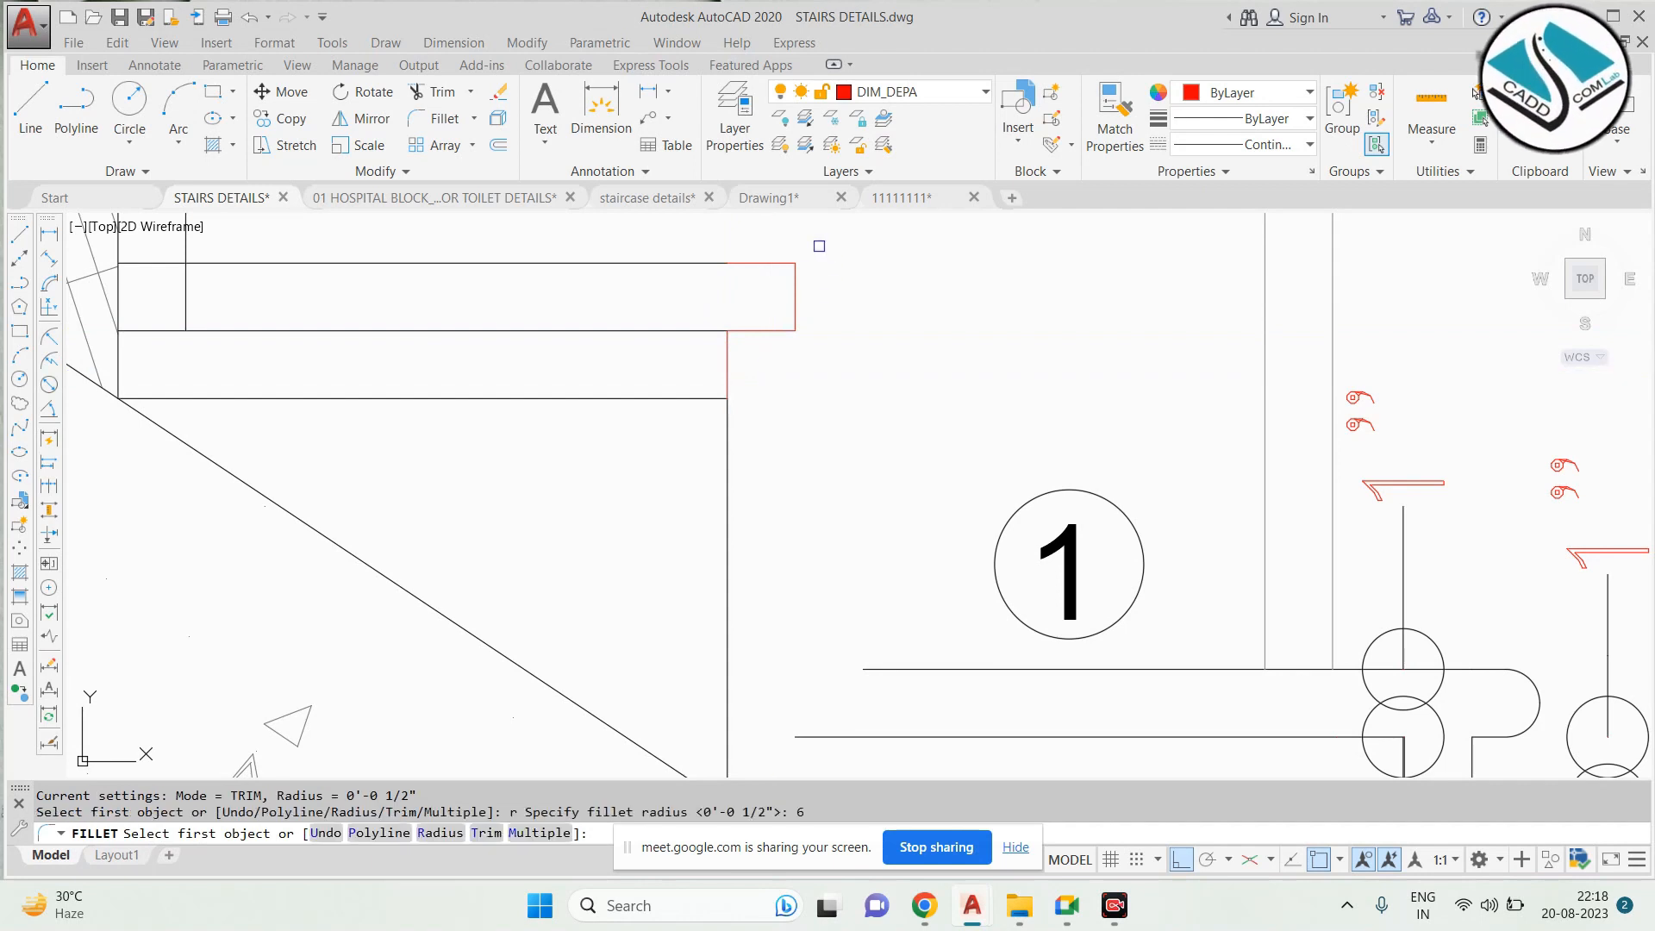
key("Escape")
key("Return")
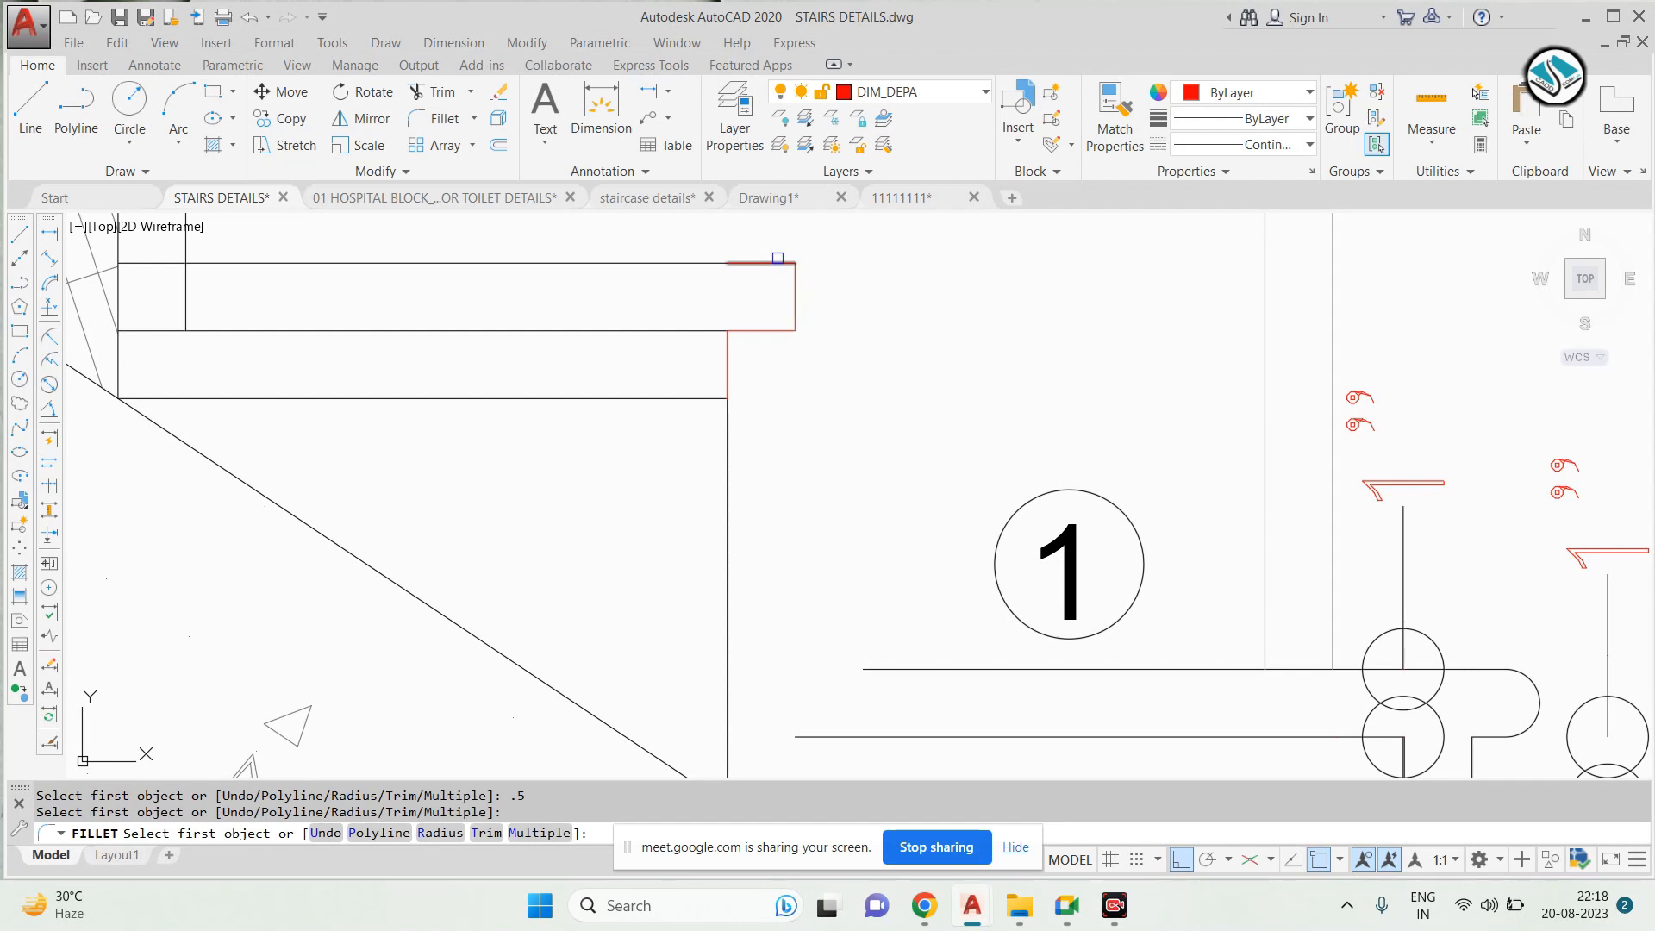
key("Escape")
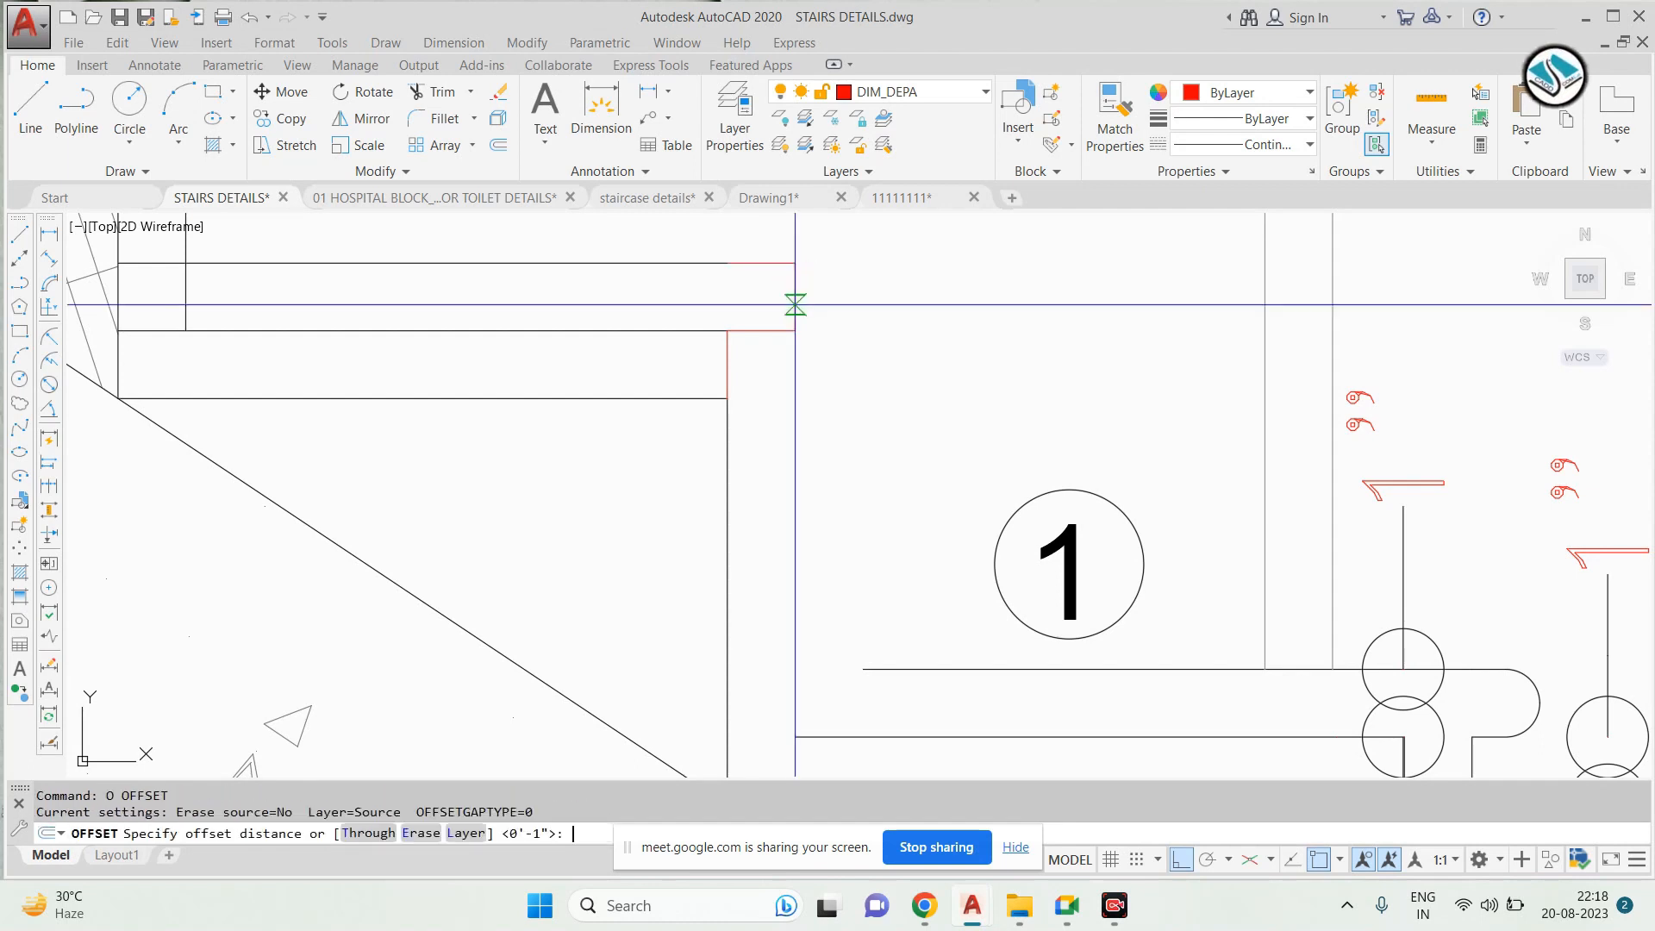
key("BackSpace")
Fillet the tread slab's upper outer corner with a radius picked as half the slab thickness
type("f")
key("Return")
type("r")
scroll(780, 276, "up", 4)
key("Return")
left_click(822, 242)
left_click(822, 329)
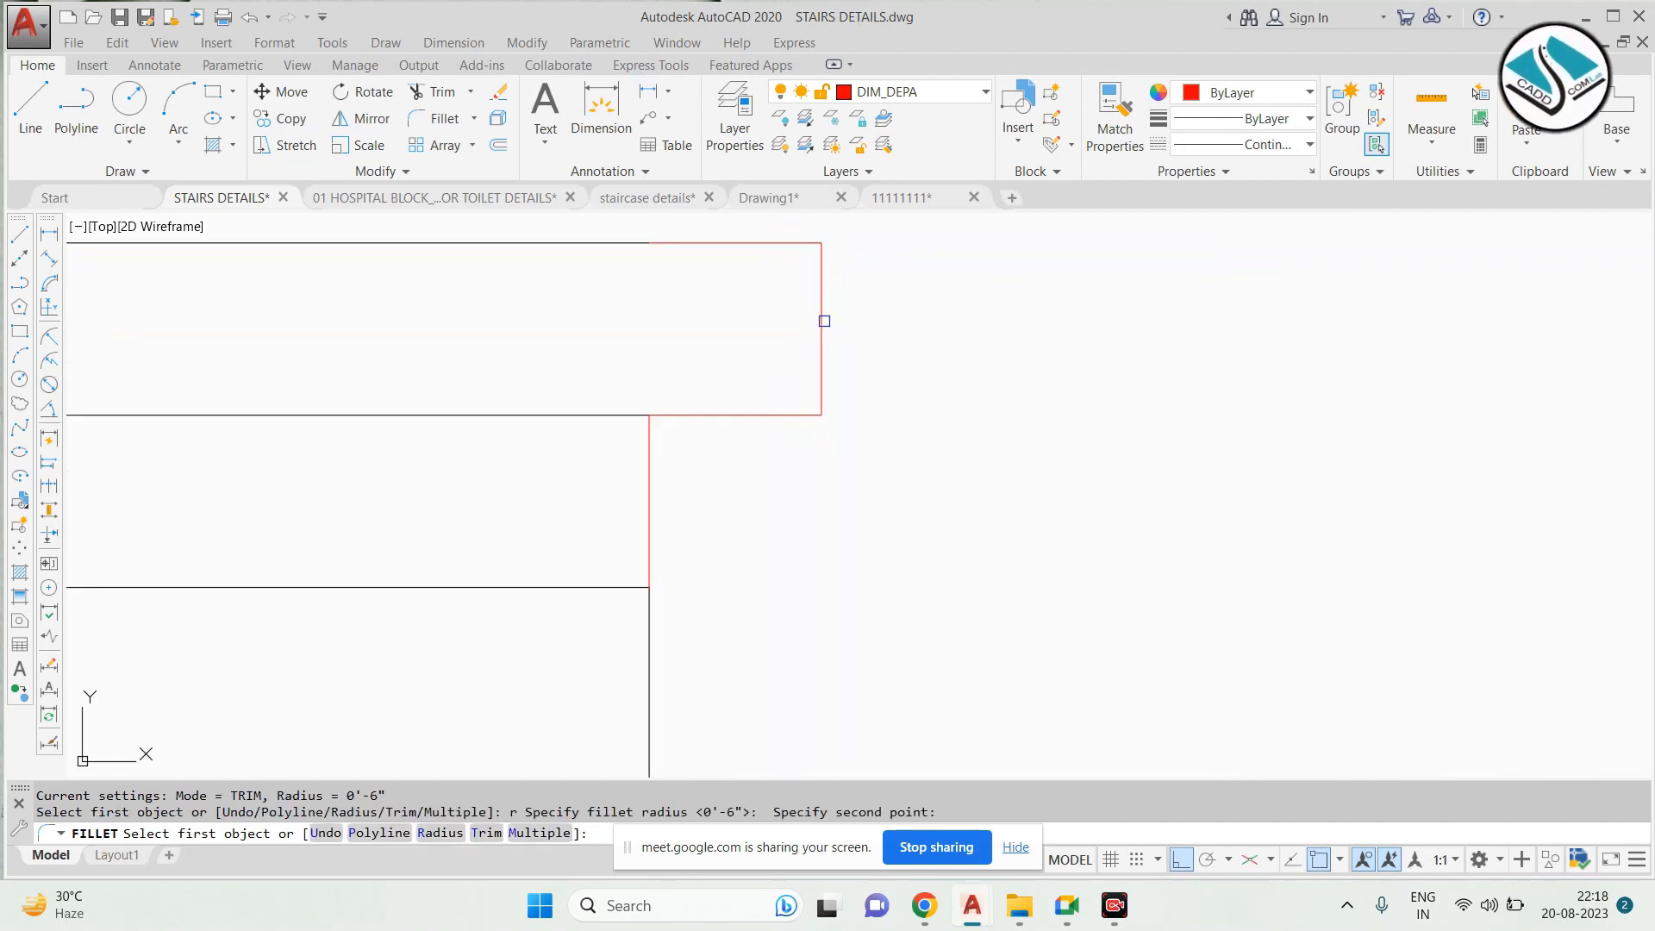
key("Return")
key("Return")
left_click(798, 244)
left_click(821, 293)
key("Return")
key("Escape")
Examine the finished steps of the copied flight and the landing area with its dimensions in the stair section
scroll(853, 362, "down", 6)
middle_click_drag(976, 555, 680, 315)
scroll(967, 545, "up", 2)
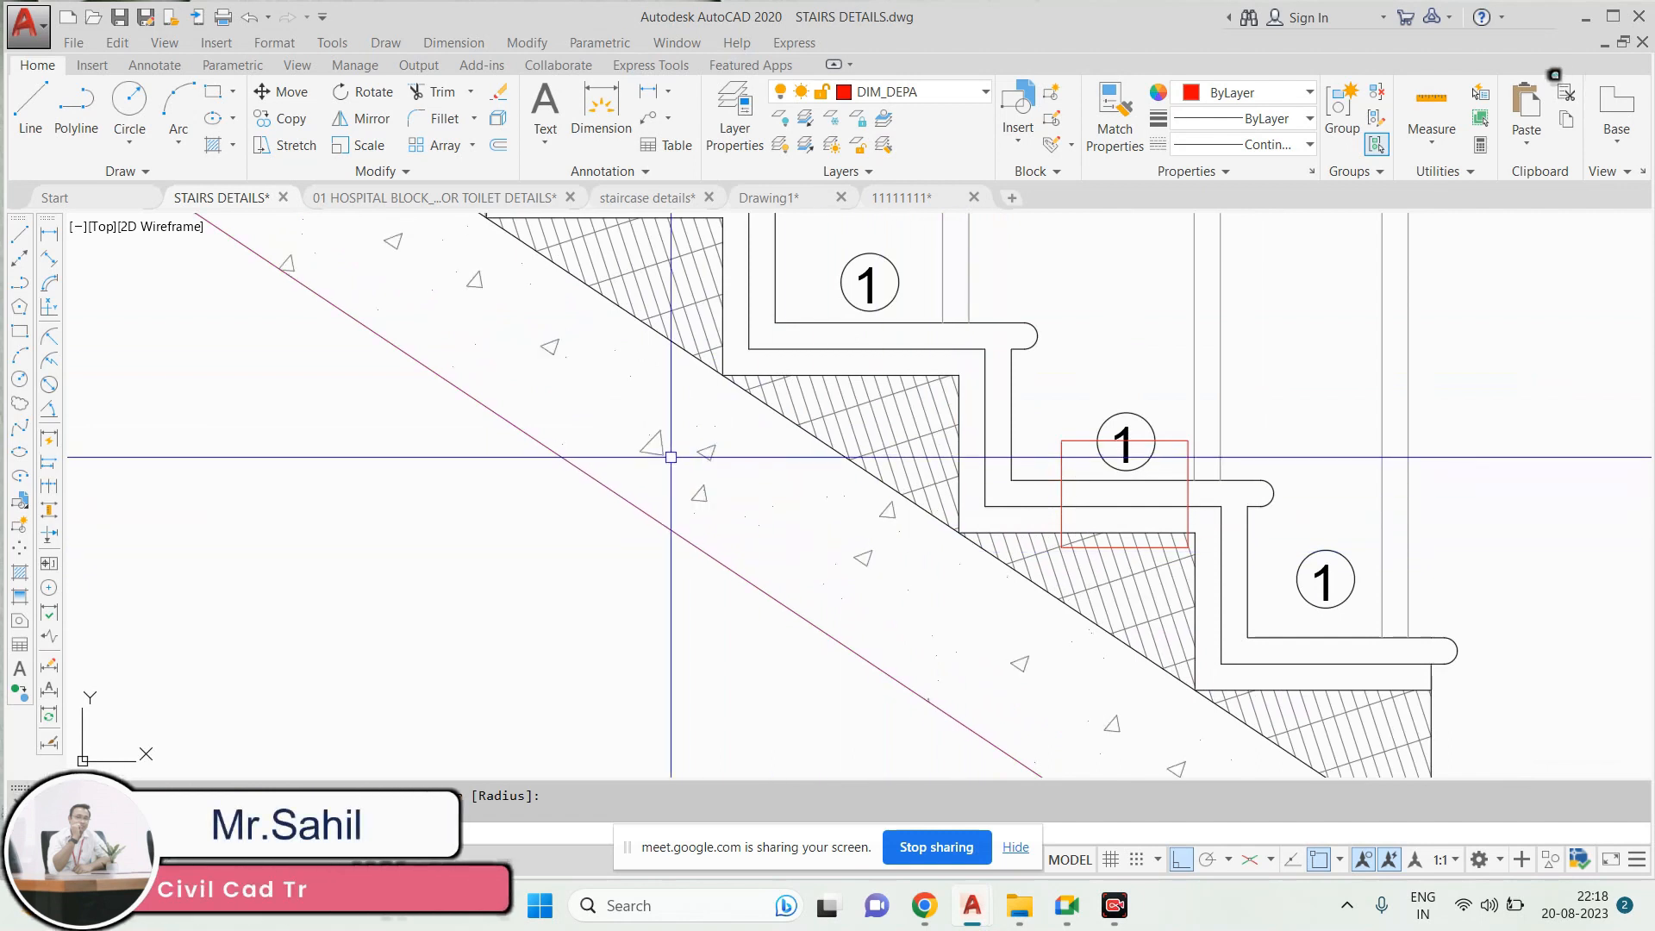
scroll(670, 457, "up", 2)
scroll(733, 482, "down", 2)
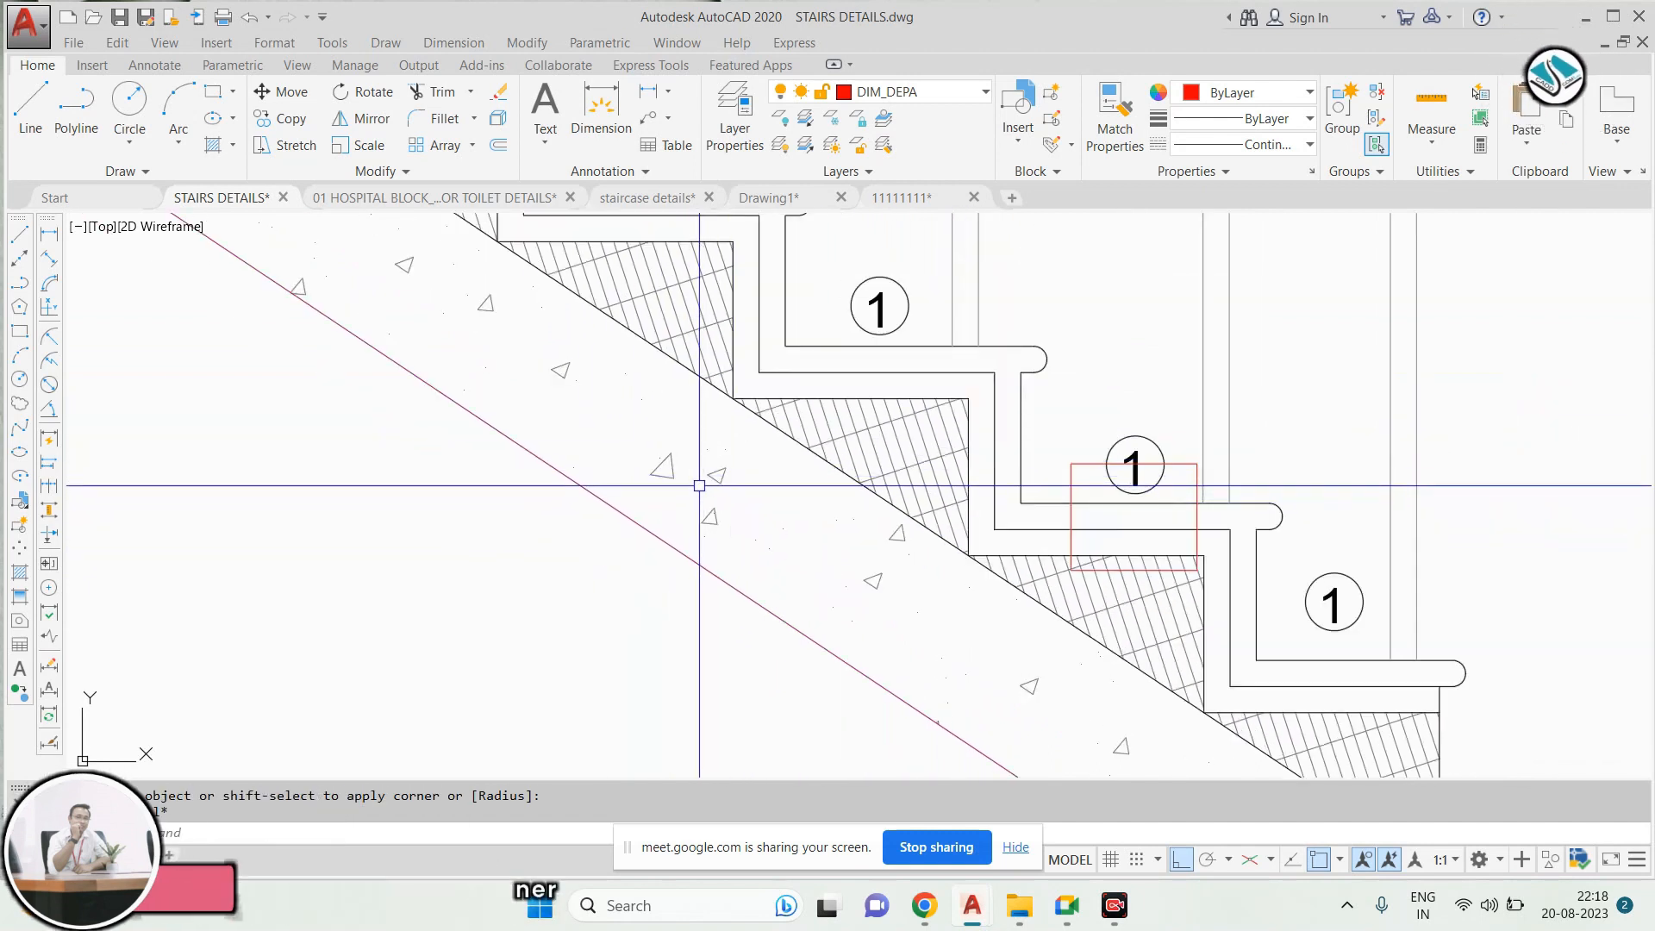
scroll(890, 450, "down", 2)
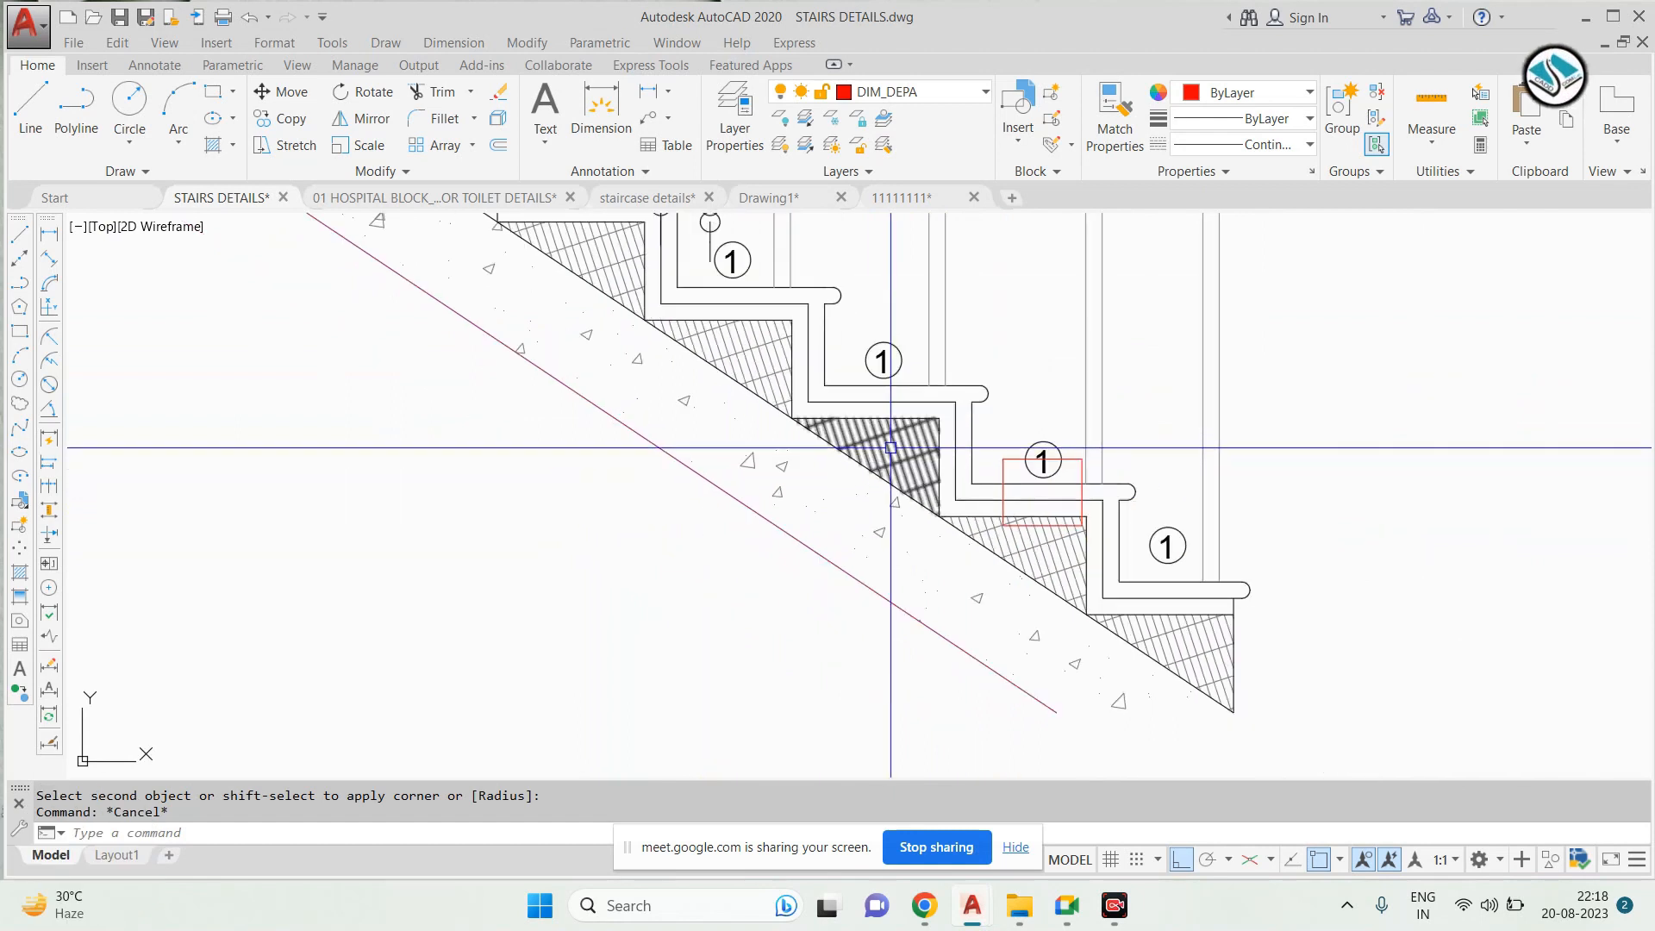
scroll(891, 446, "down", 5)
middle_click_drag(876, 635, 825, 349)
left_click_drag(825, 349, 905, 587)
scroll(742, 459, "up", 6)
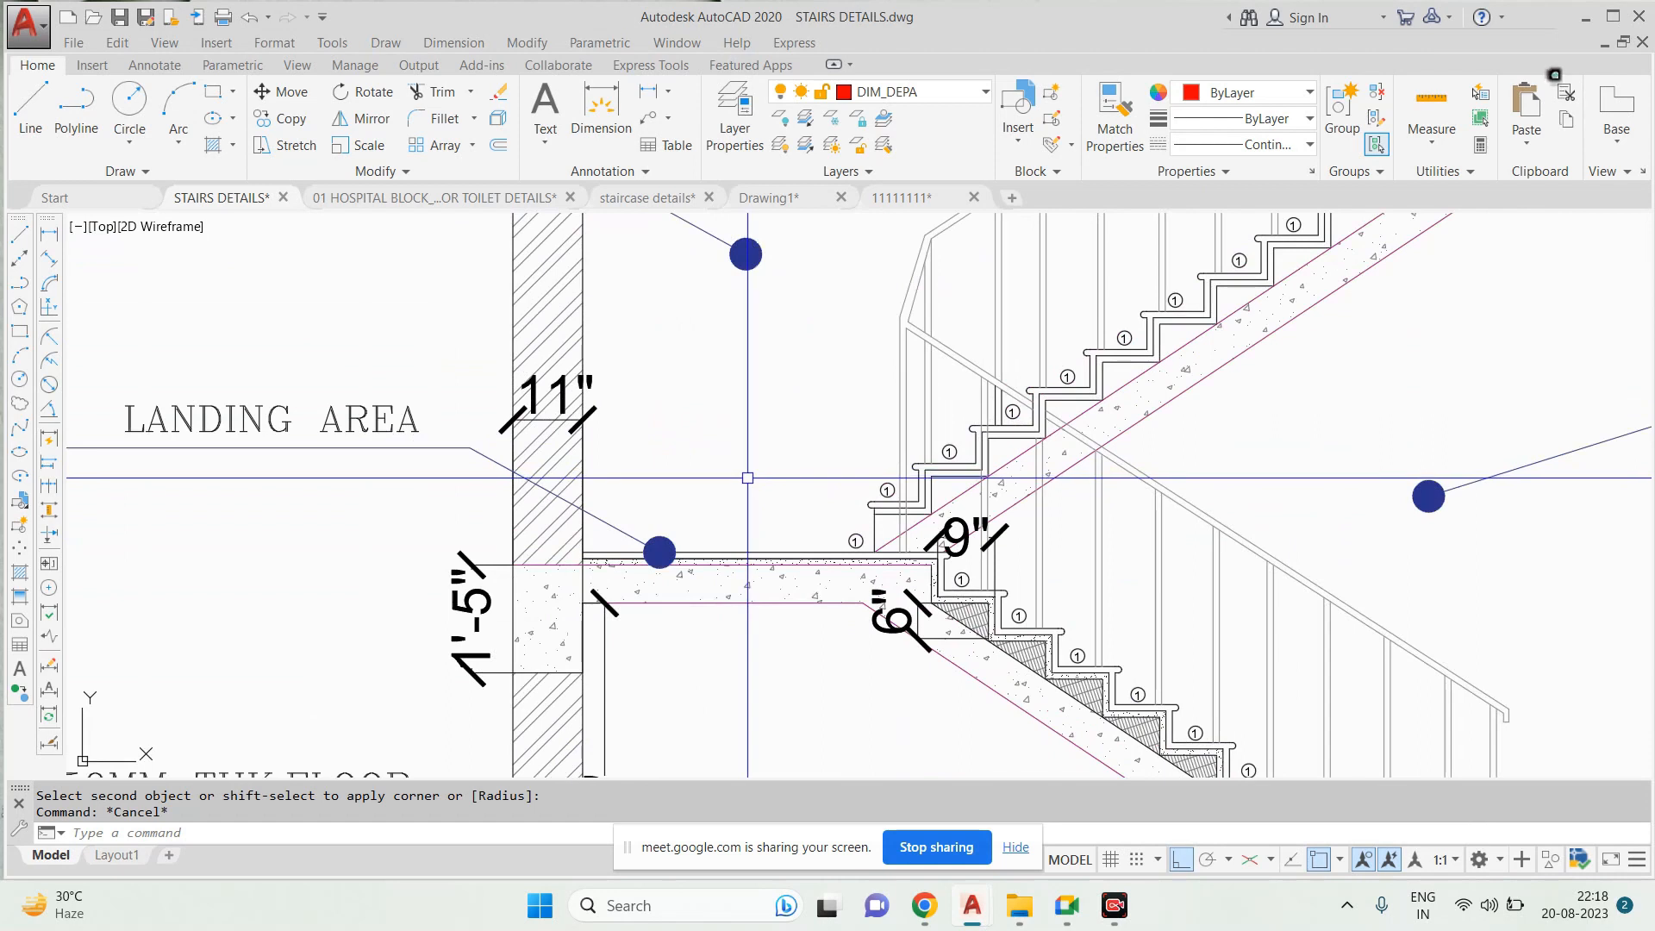
scroll(748, 476, "down", 2)
scroll(431, 458, "up", 3)
scroll(862, 483, "down", 5)
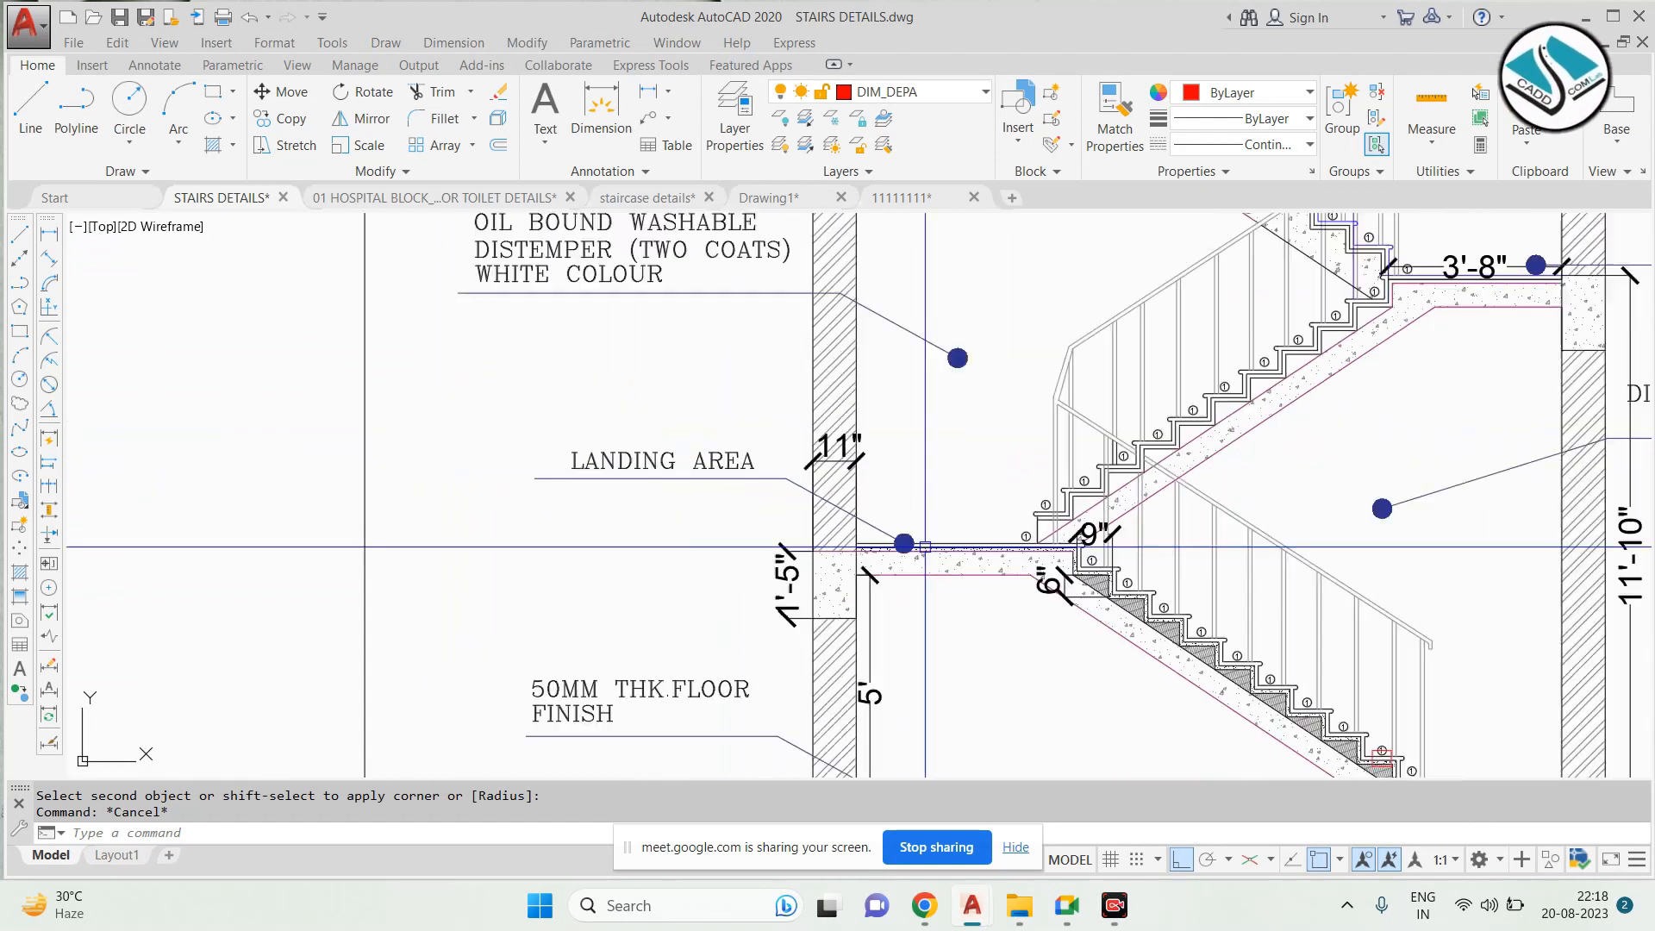
Examine the oil bound washable distemper note and the floor level labels beside the stair section
scroll(752, 523, "up", 4)
scroll(1207, 573, "down", 2)
middle_click_drag(1358, 570, 519, 566)
scroll(1198, 454, "up", 2)
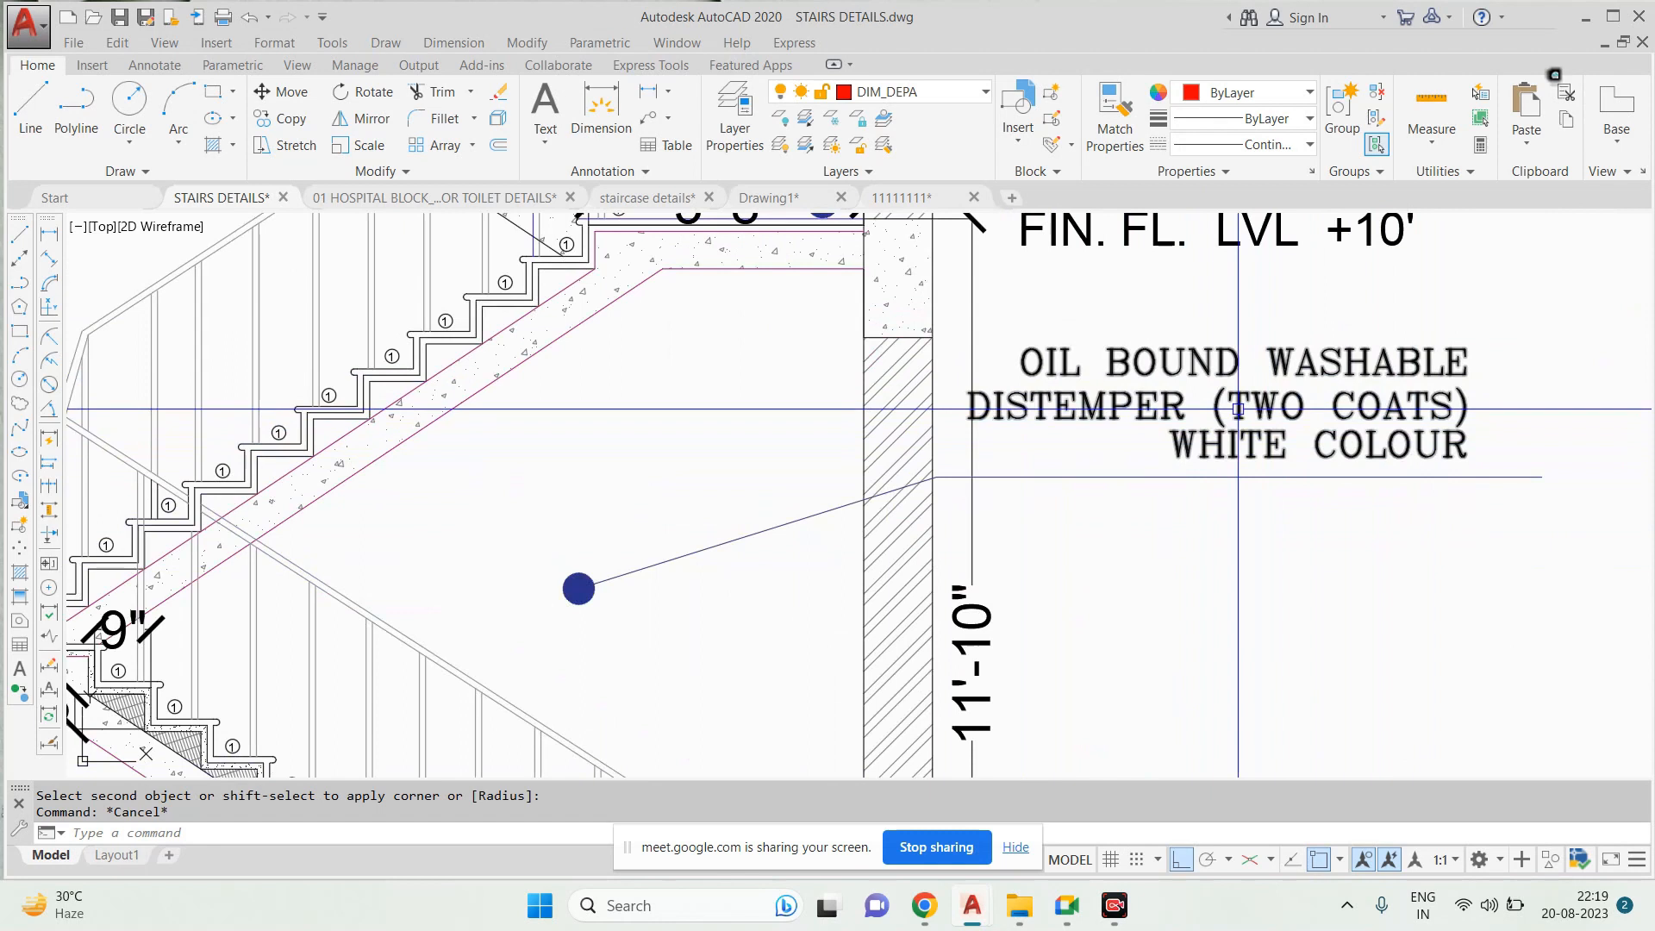
middle_click_drag(1083, 419, 998, 383)
scroll(660, 450, "down", 2)
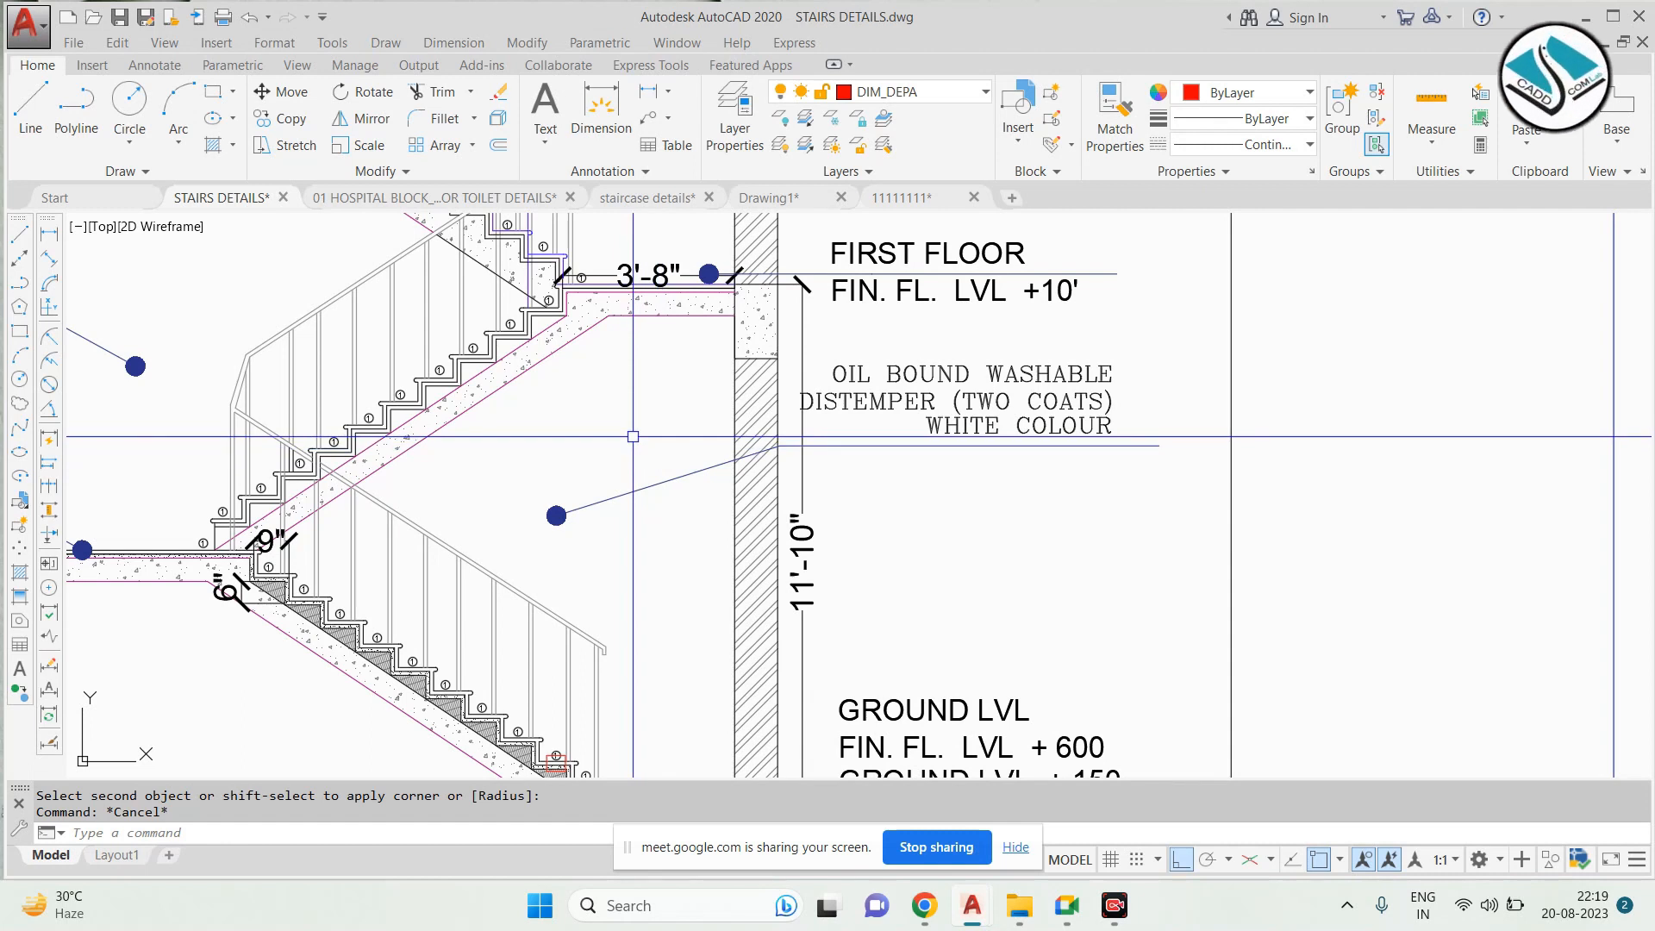
scroll(632, 436, "down", 3)
mouse_move(444, 405)
middle_mouse_down()
mouse_move(489, 434)
mouse_move(702, 464)
middle_mouse_up()
scroll(874, 718, "up", 3)
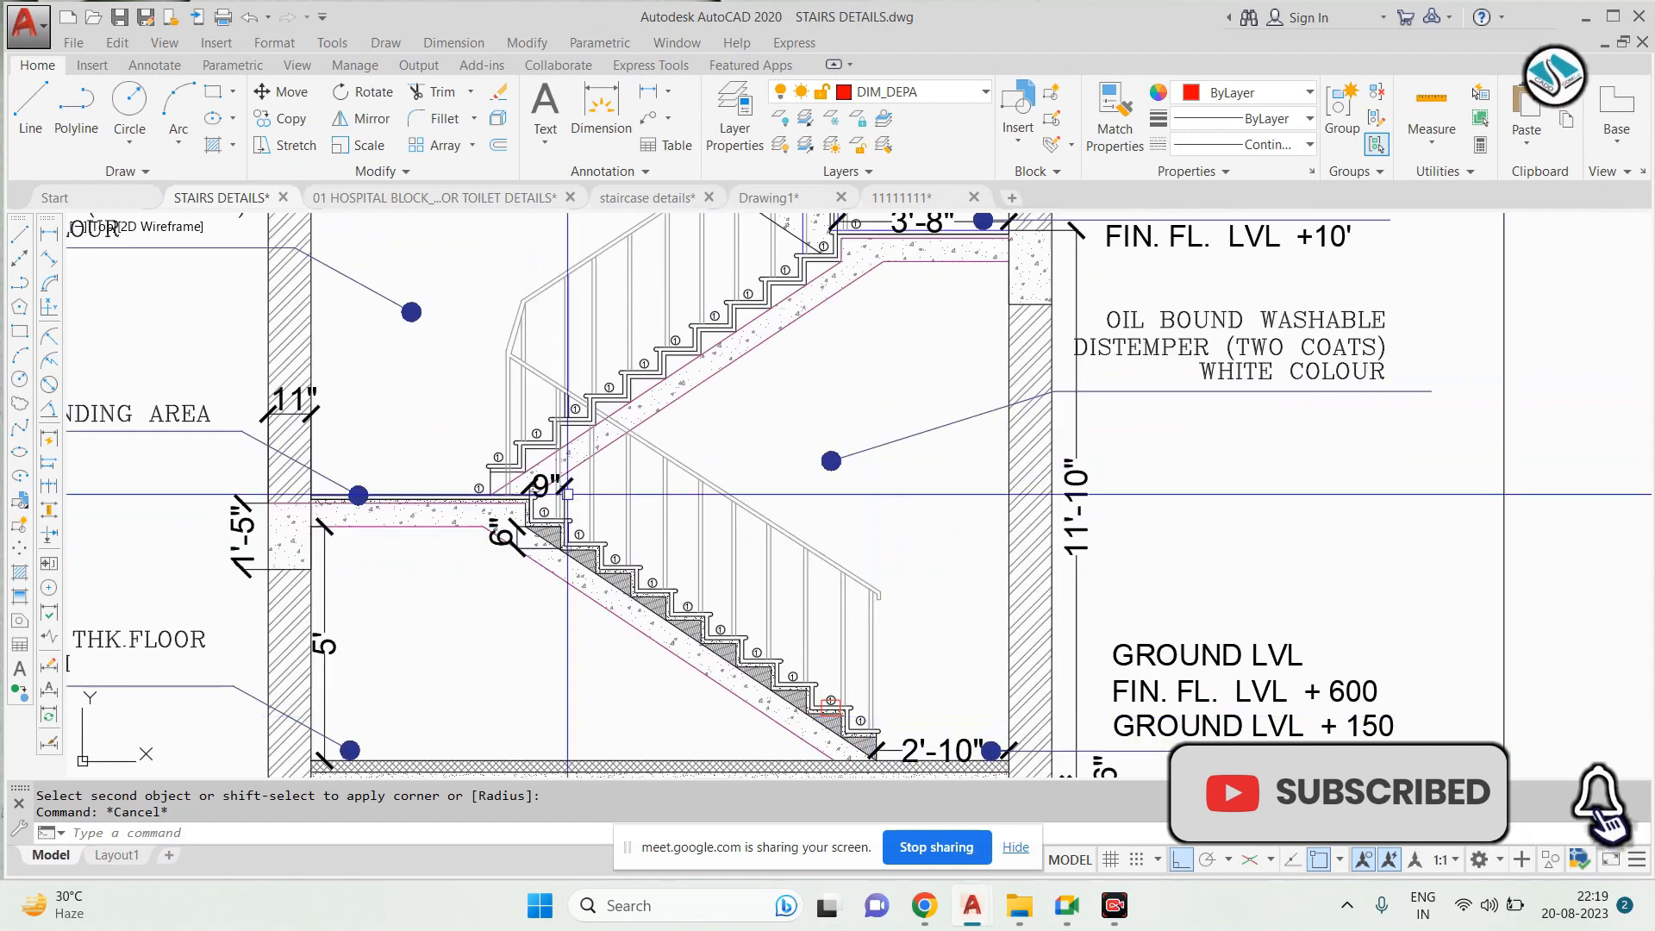
Examine the landings and upper flights of the stair section together with the stairs details plan
scroll(477, 467, "up", 4)
scroll(525, 593, "down", 5)
mouse_move(750, 525)
middle_mouse_down()
mouse_move(787, 595)
mouse_move(804, 699)
middle_mouse_up()
middle_click_drag(780, 569, 785, 672)
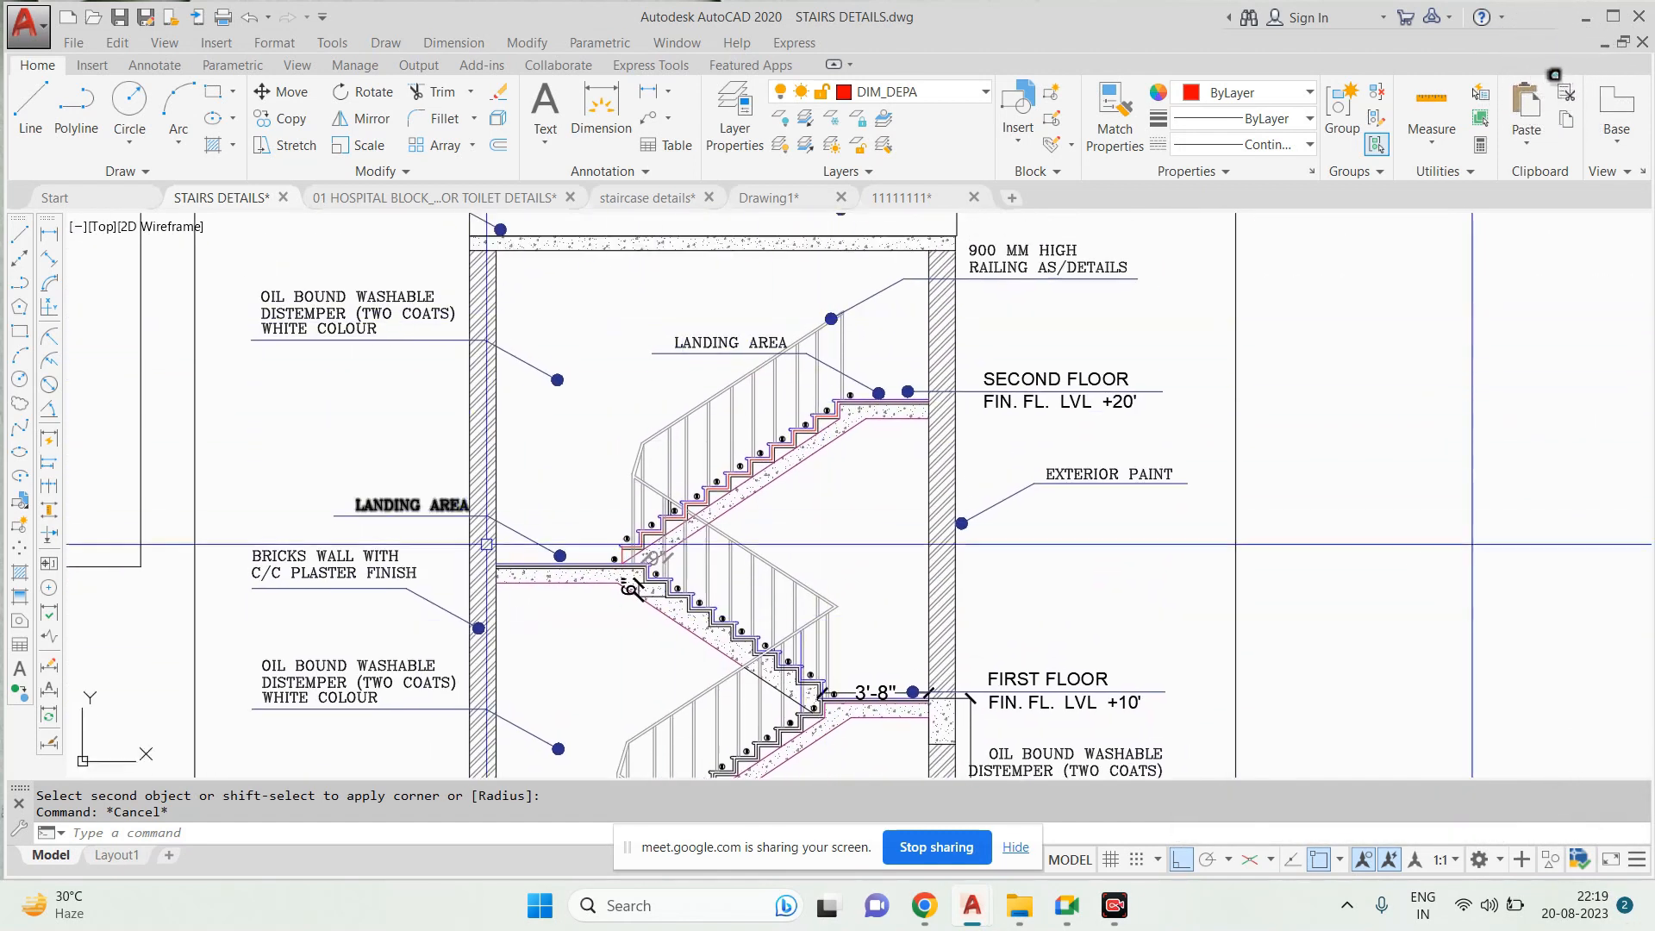
scroll(867, 357, "down", 3)
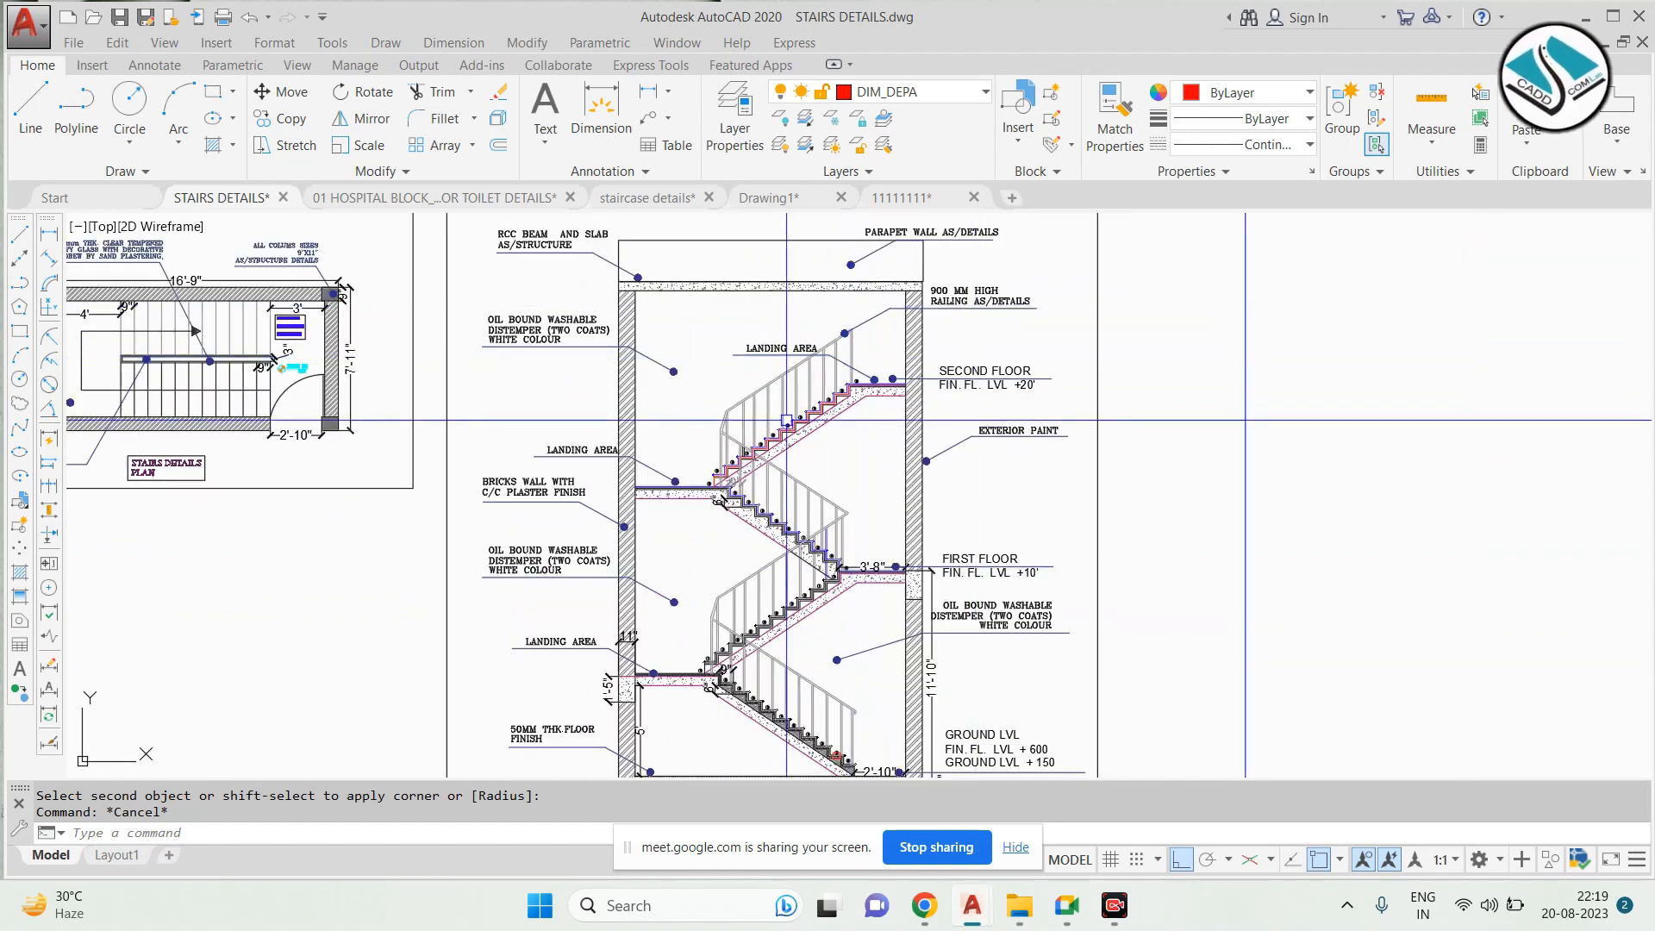
scroll(725, 382, "down", 9)
scroll(795, 524, "up", 10)
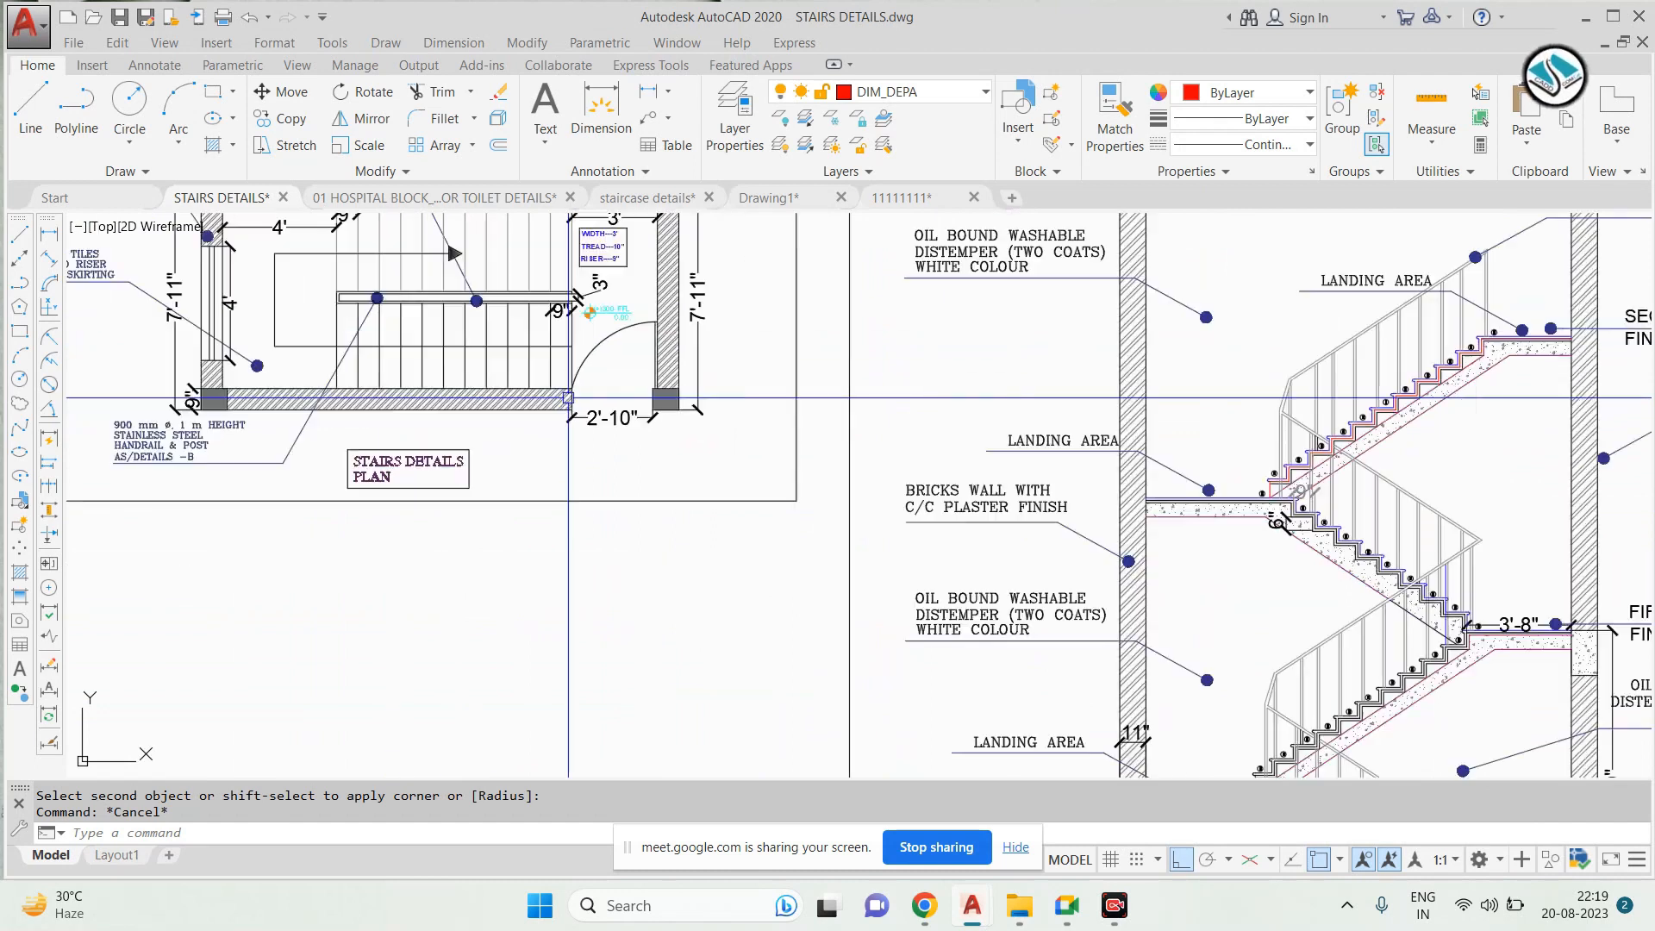
scroll(568, 397, "down", 4)
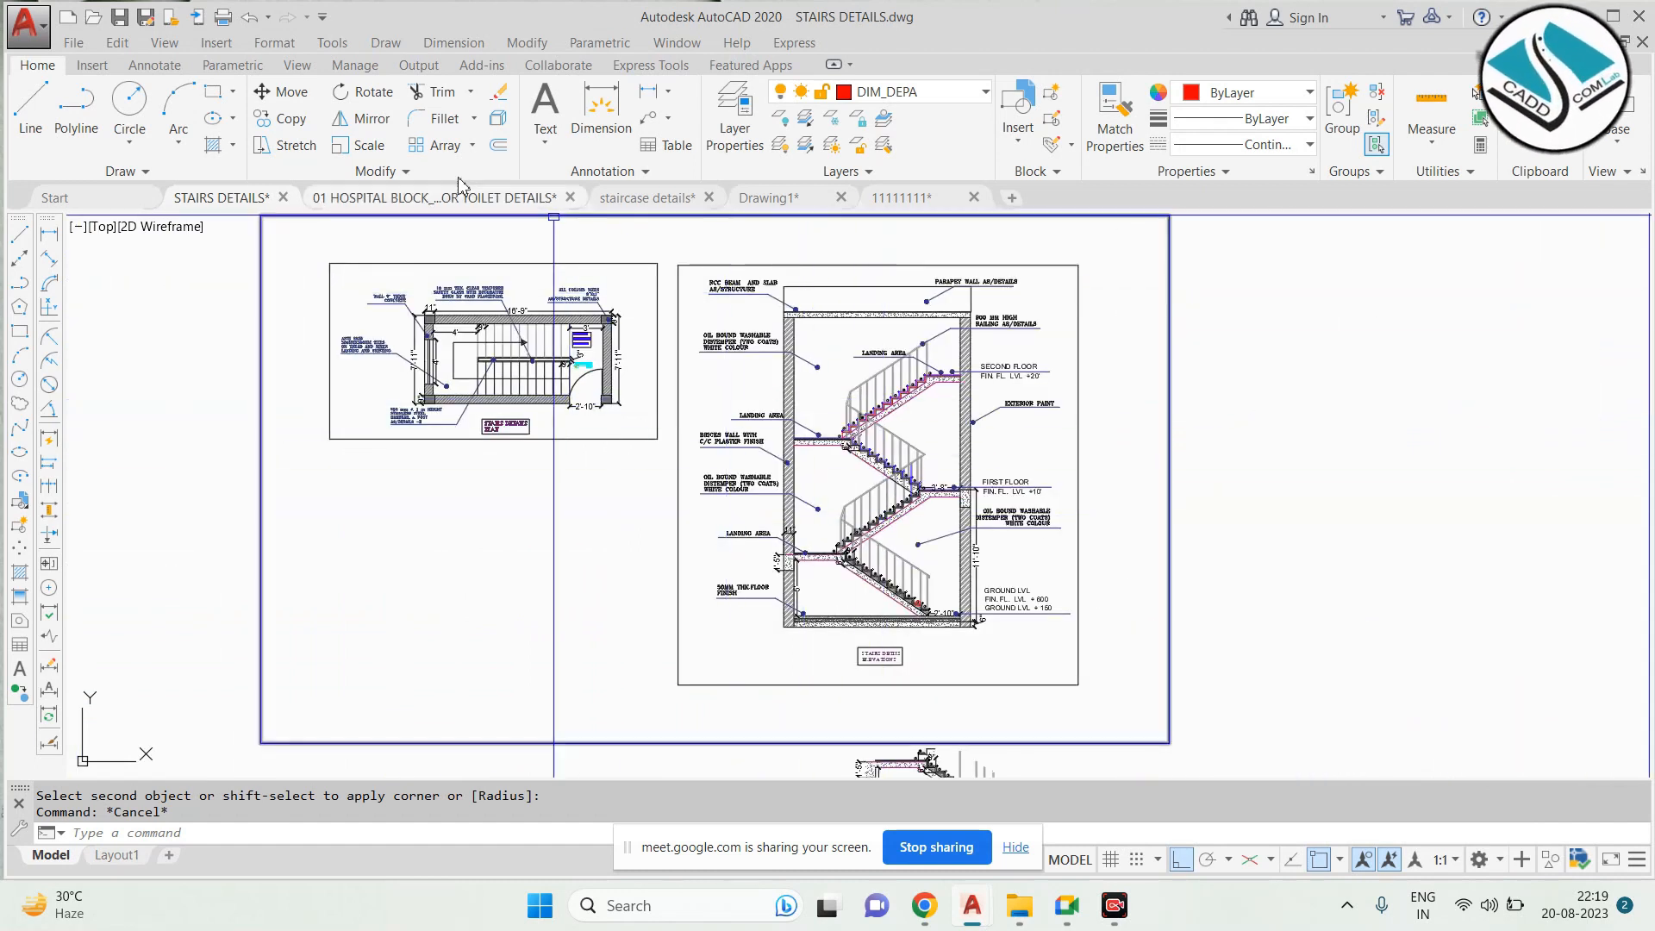
Switch to the 01 HOSPITAL BLOCK toilet details drawing and examine the lowest stair flight in Section X-X
left_click(371, 198)
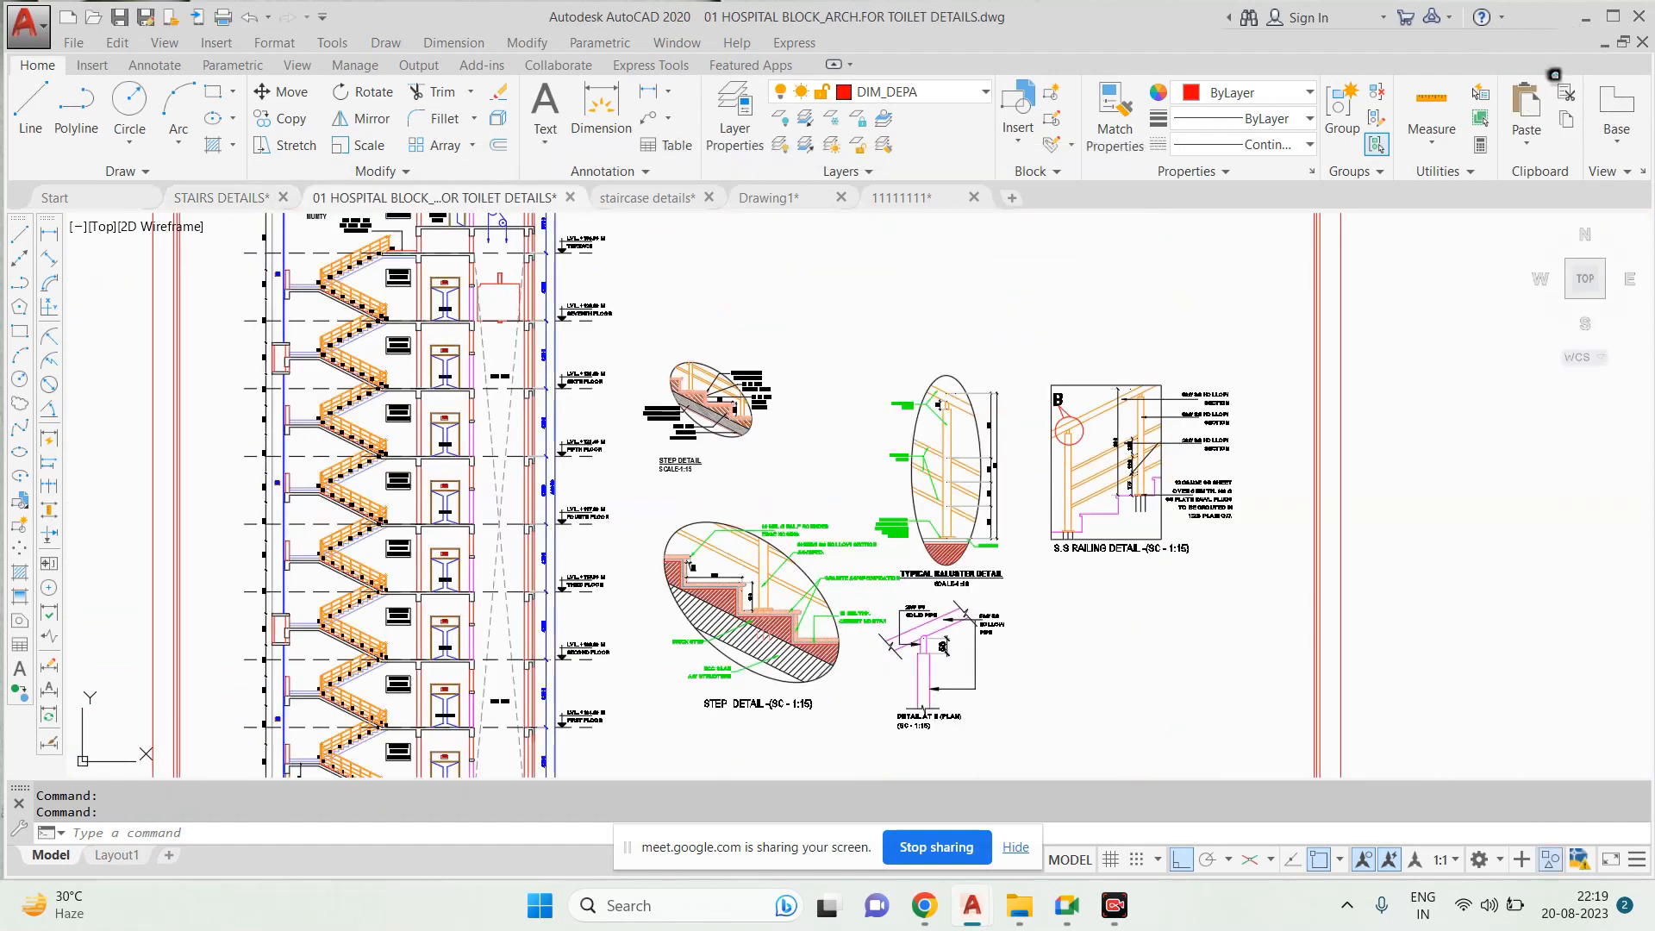
scroll(616, 376, "up", 8)
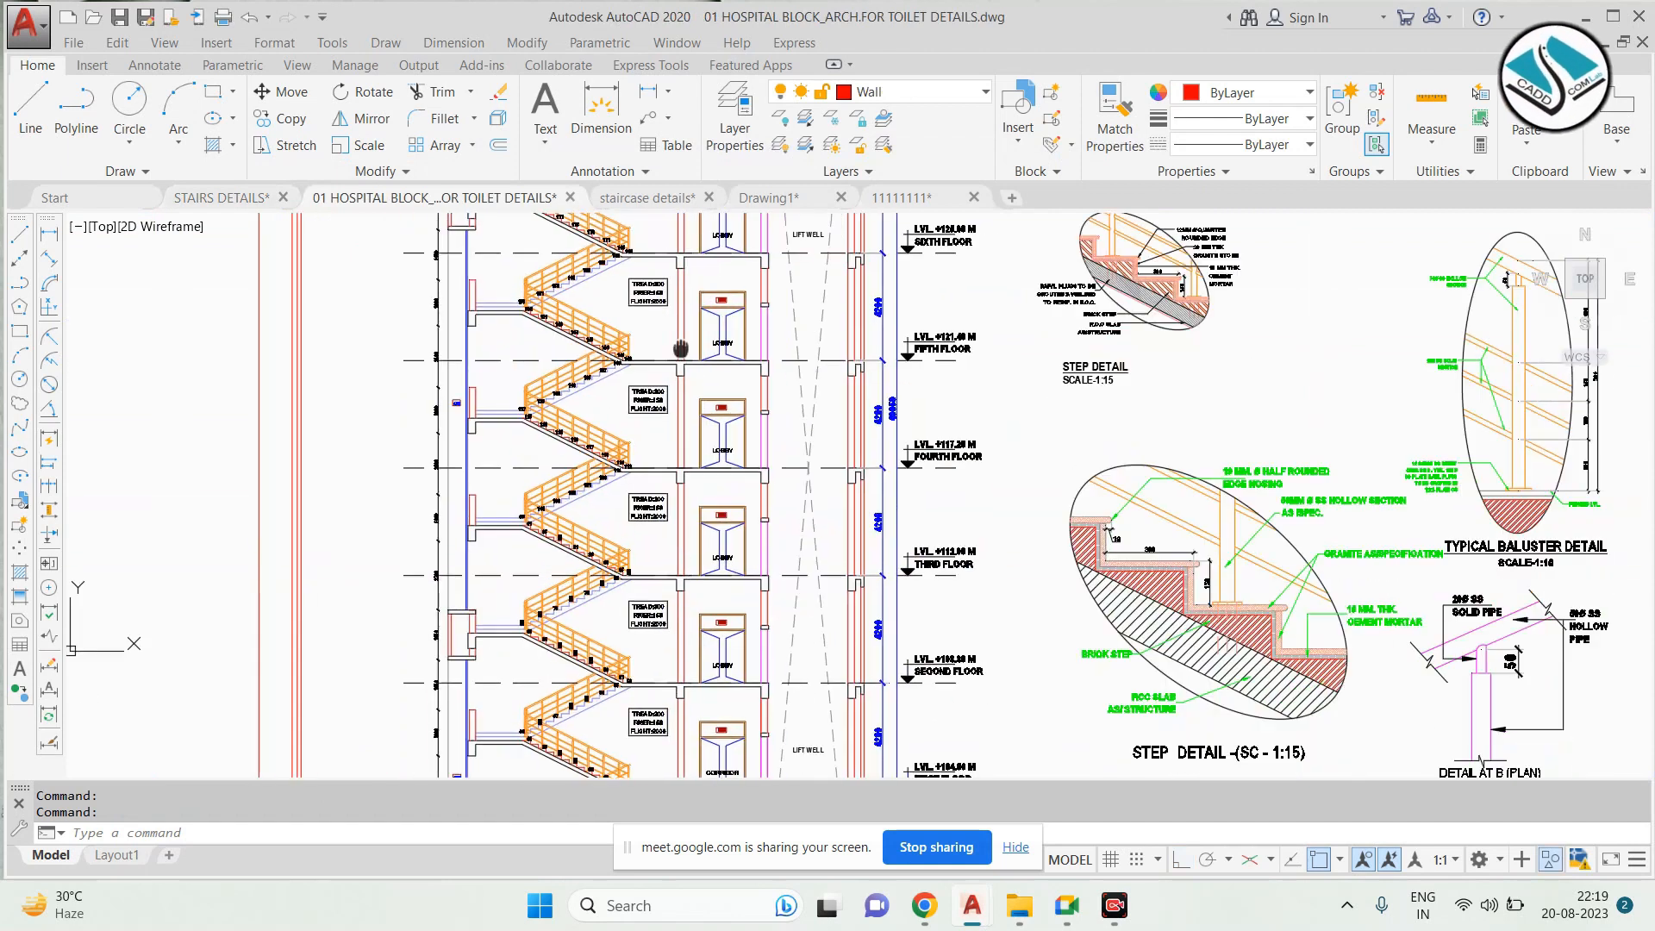
middle_click_drag(711, 612, 560, 353)
scroll(420, 450, "up", 5)
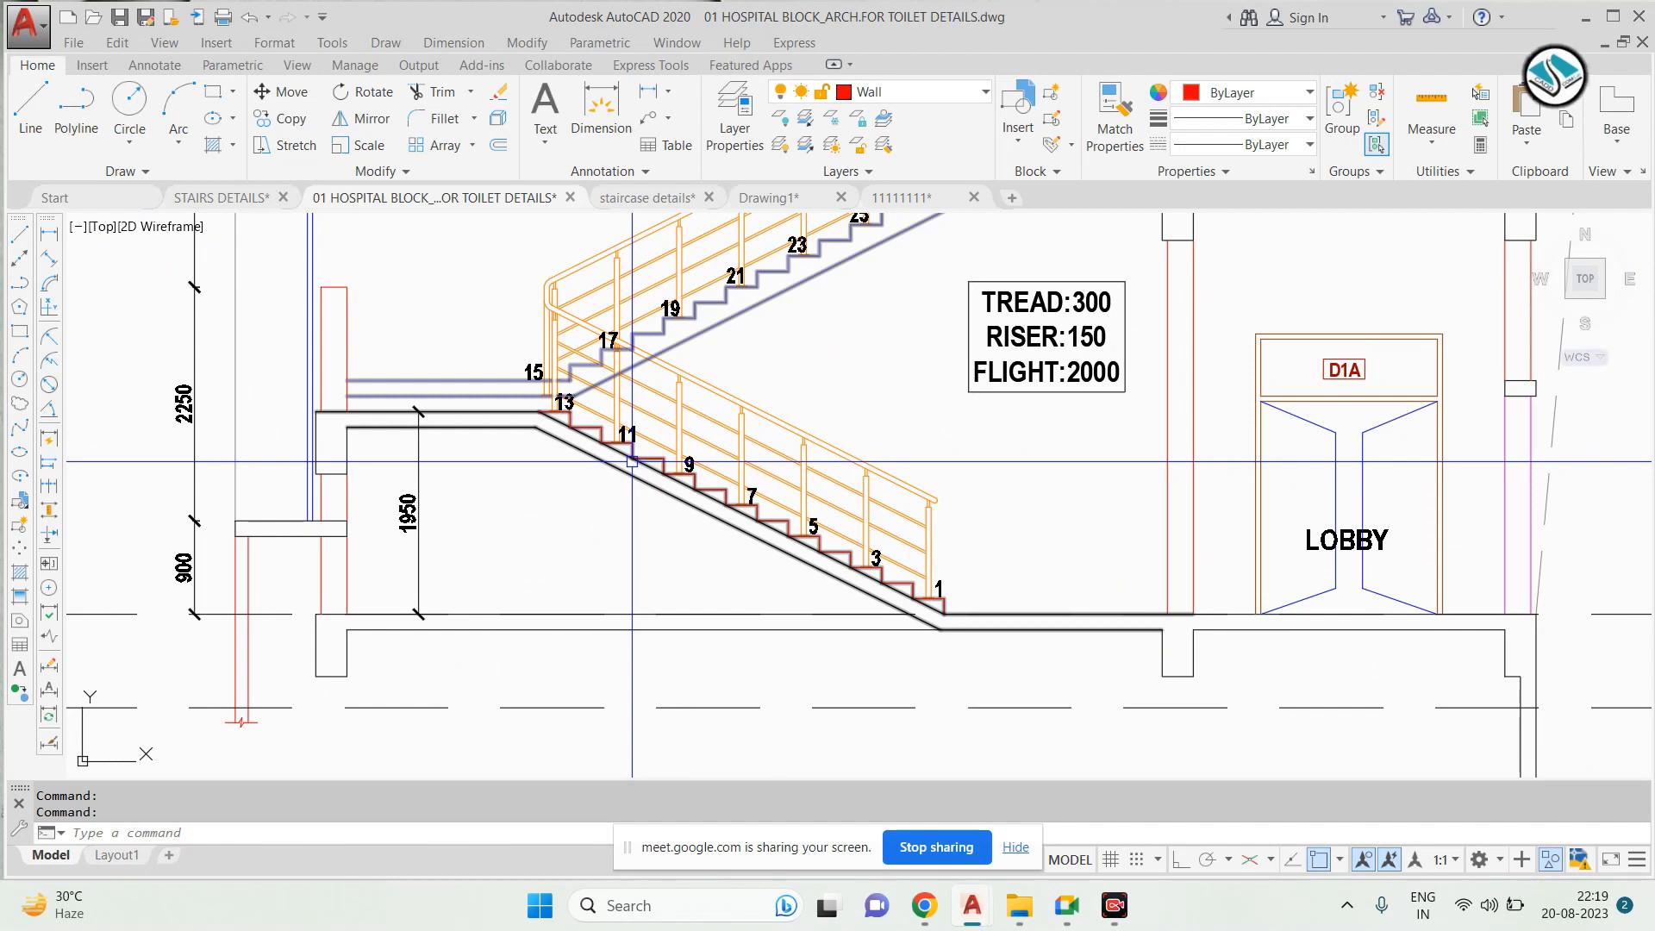
scroll(632, 462, "down", 10)
scroll(601, 560, "up", 8)
middle_click_drag(743, 496, 888, 564)
scroll(1058, 535, "up", 2)
scroll(1058, 534, "down", 2)
scroll(609, 517, "up", 5)
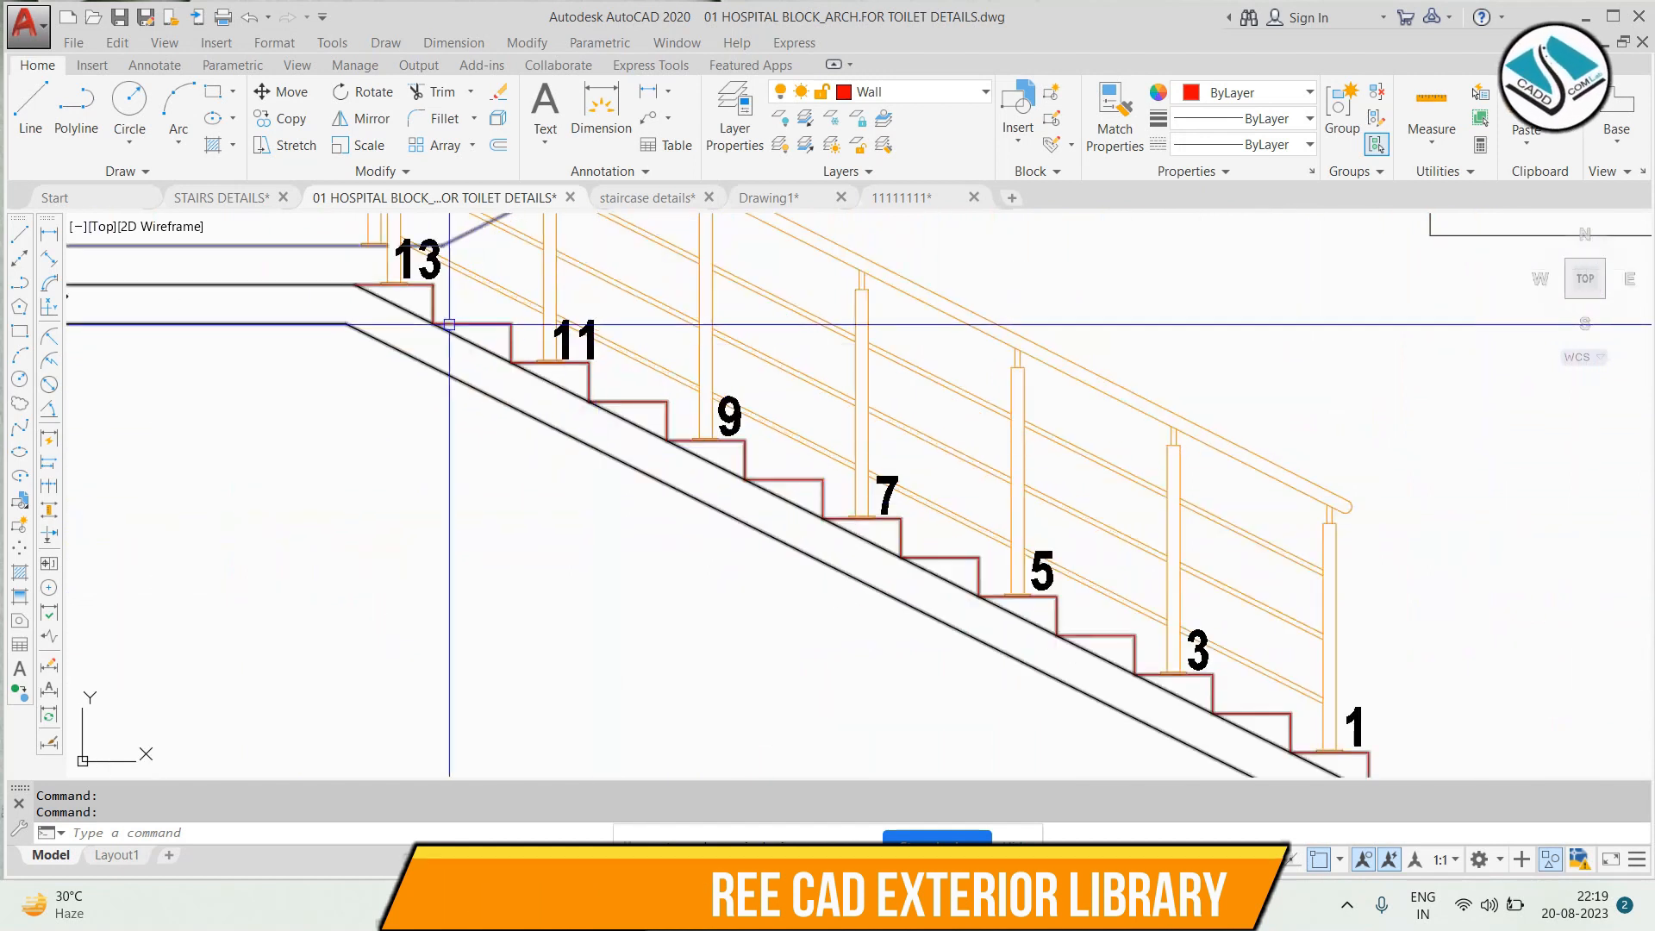
Examine the plain step outlines of steps 7 to 13 and their junction with the landing slab
scroll(418, 306, "up", 3)
scroll(427, 283, "down", 2)
middle_click_drag(427, 284, 376, 369)
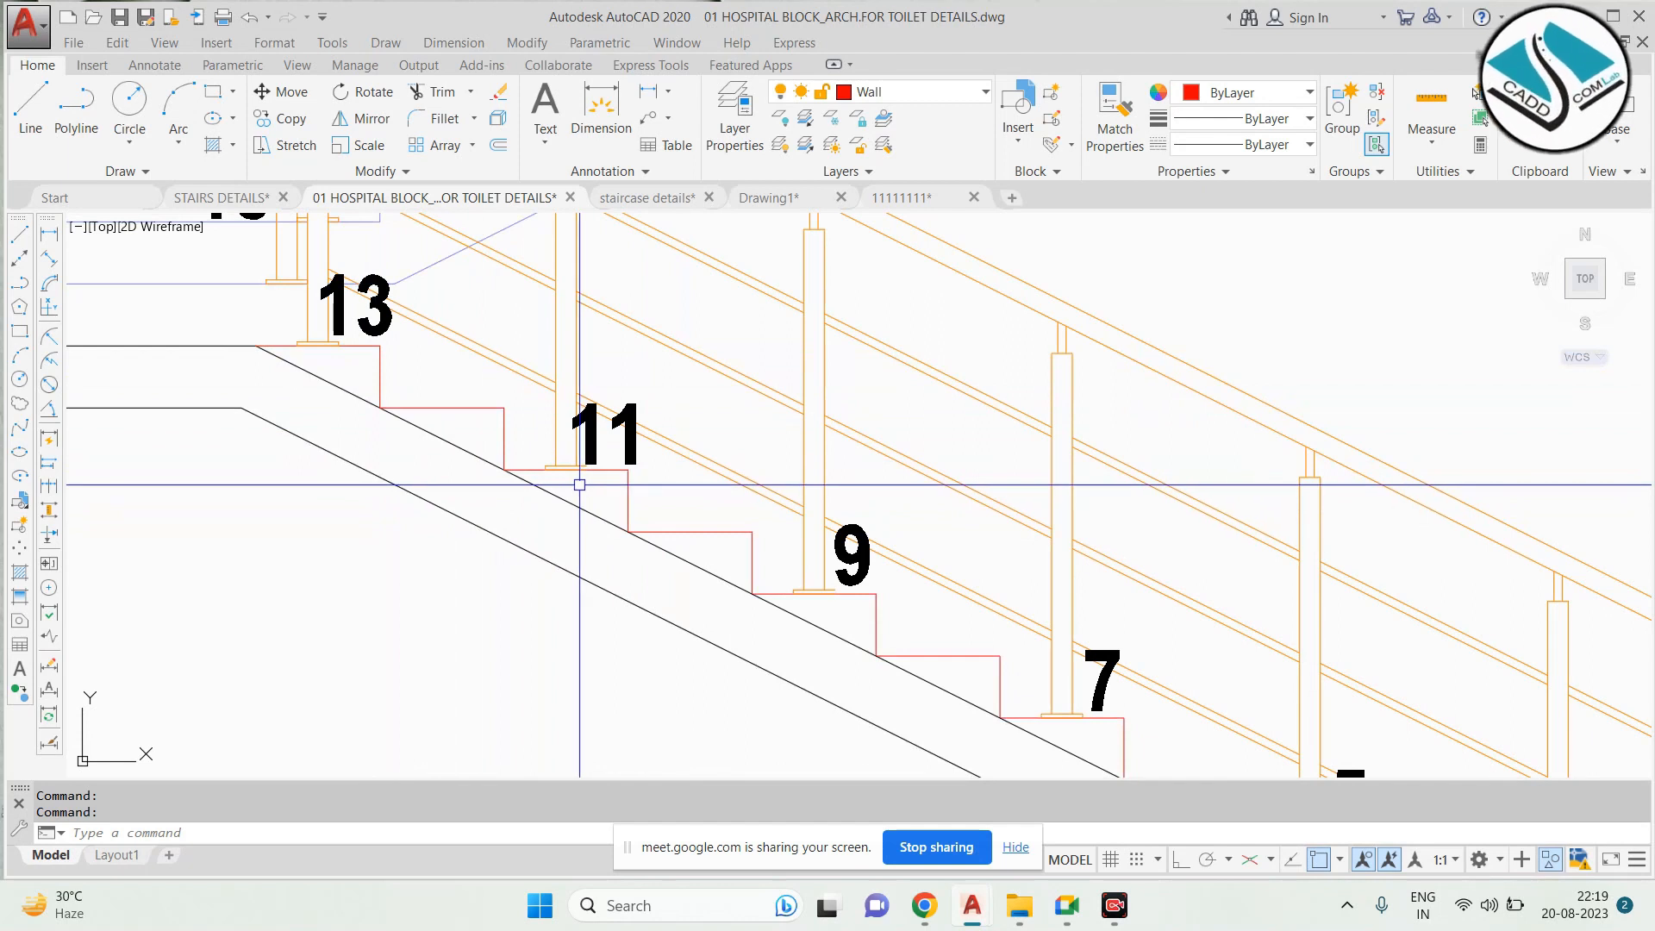
scroll(579, 484, "down", 5)
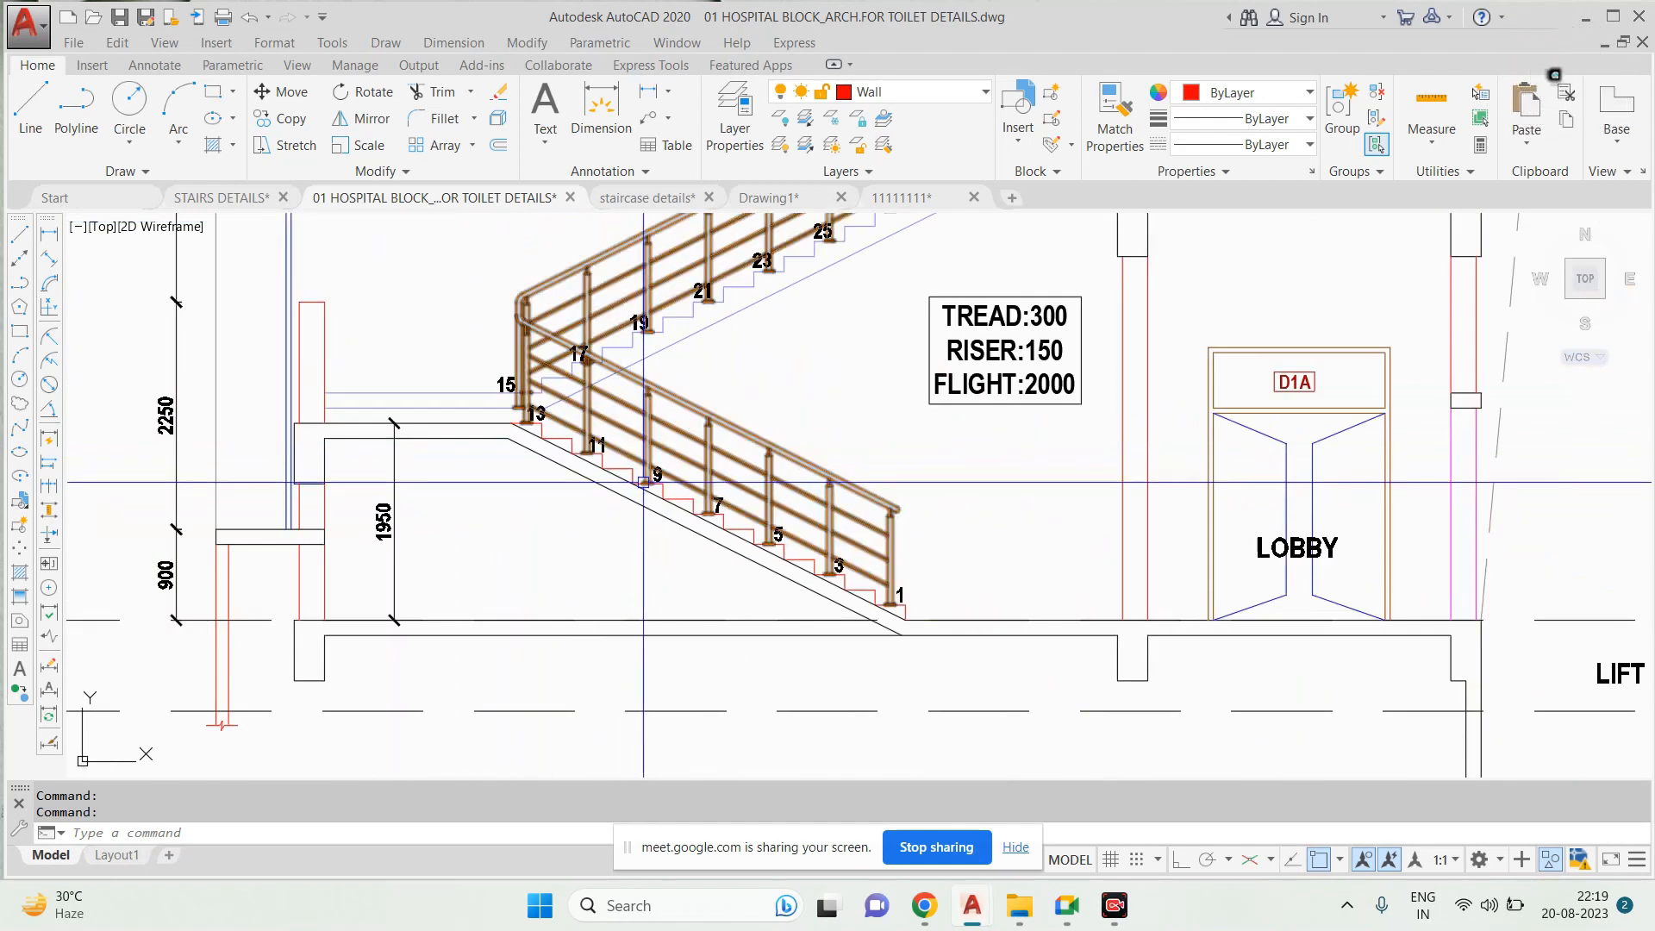
scroll(614, 495, "down", 4)
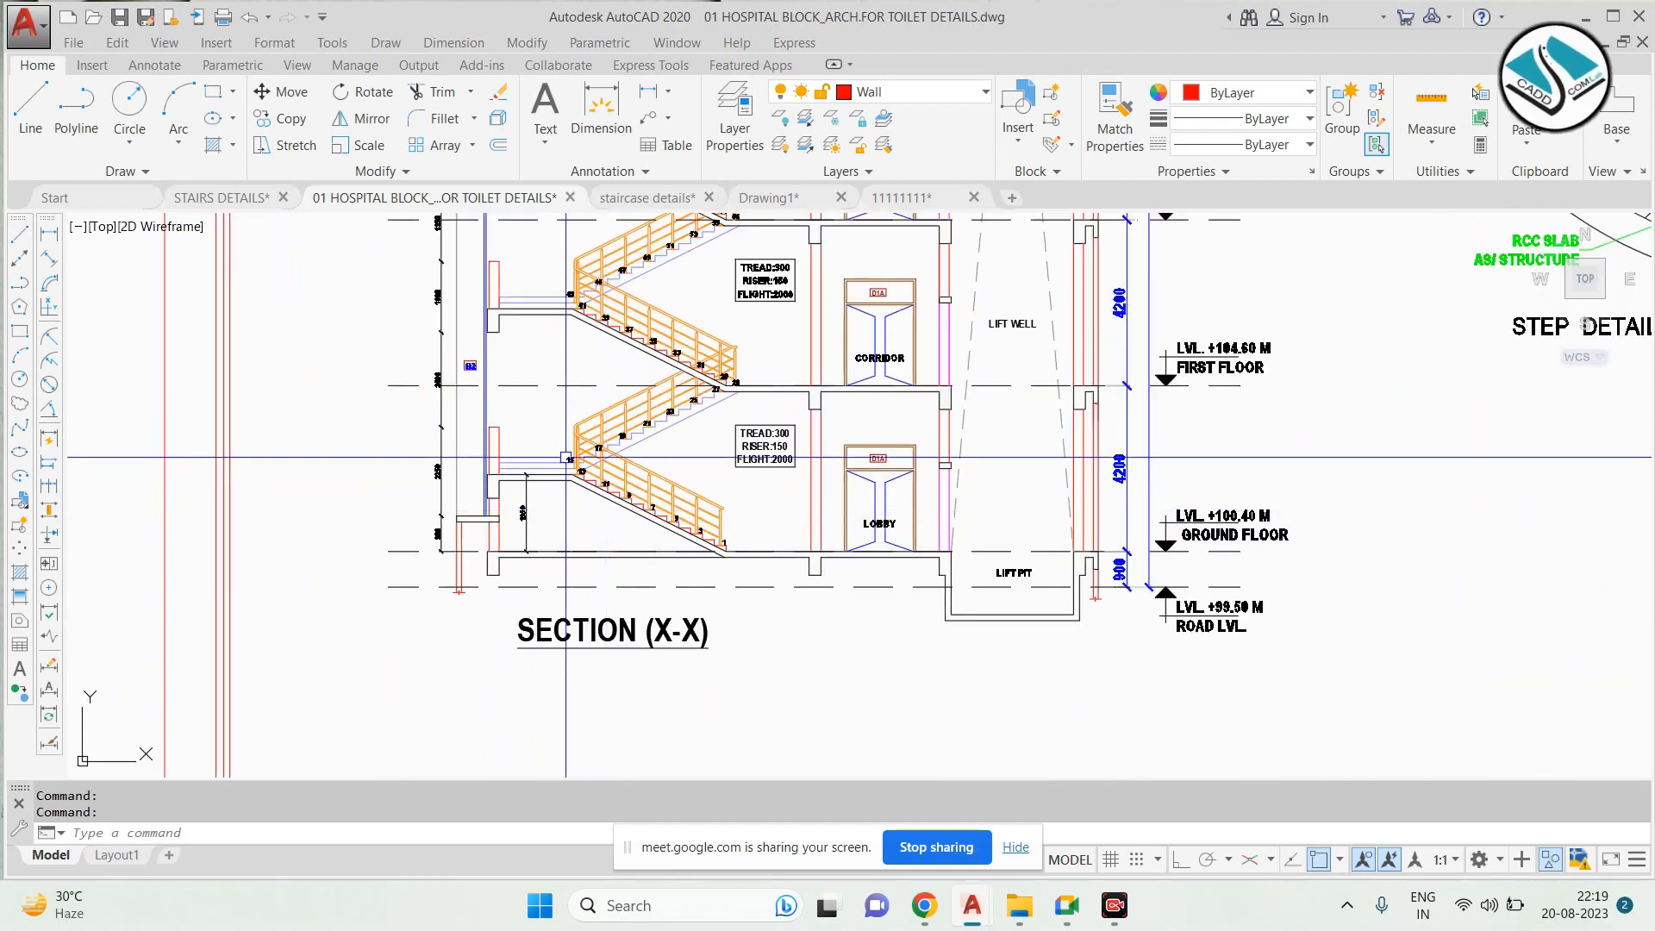
scroll(565, 457, "down", 2)
scroll(780, 540, "up", 6)
scroll(780, 539, "up", 6)
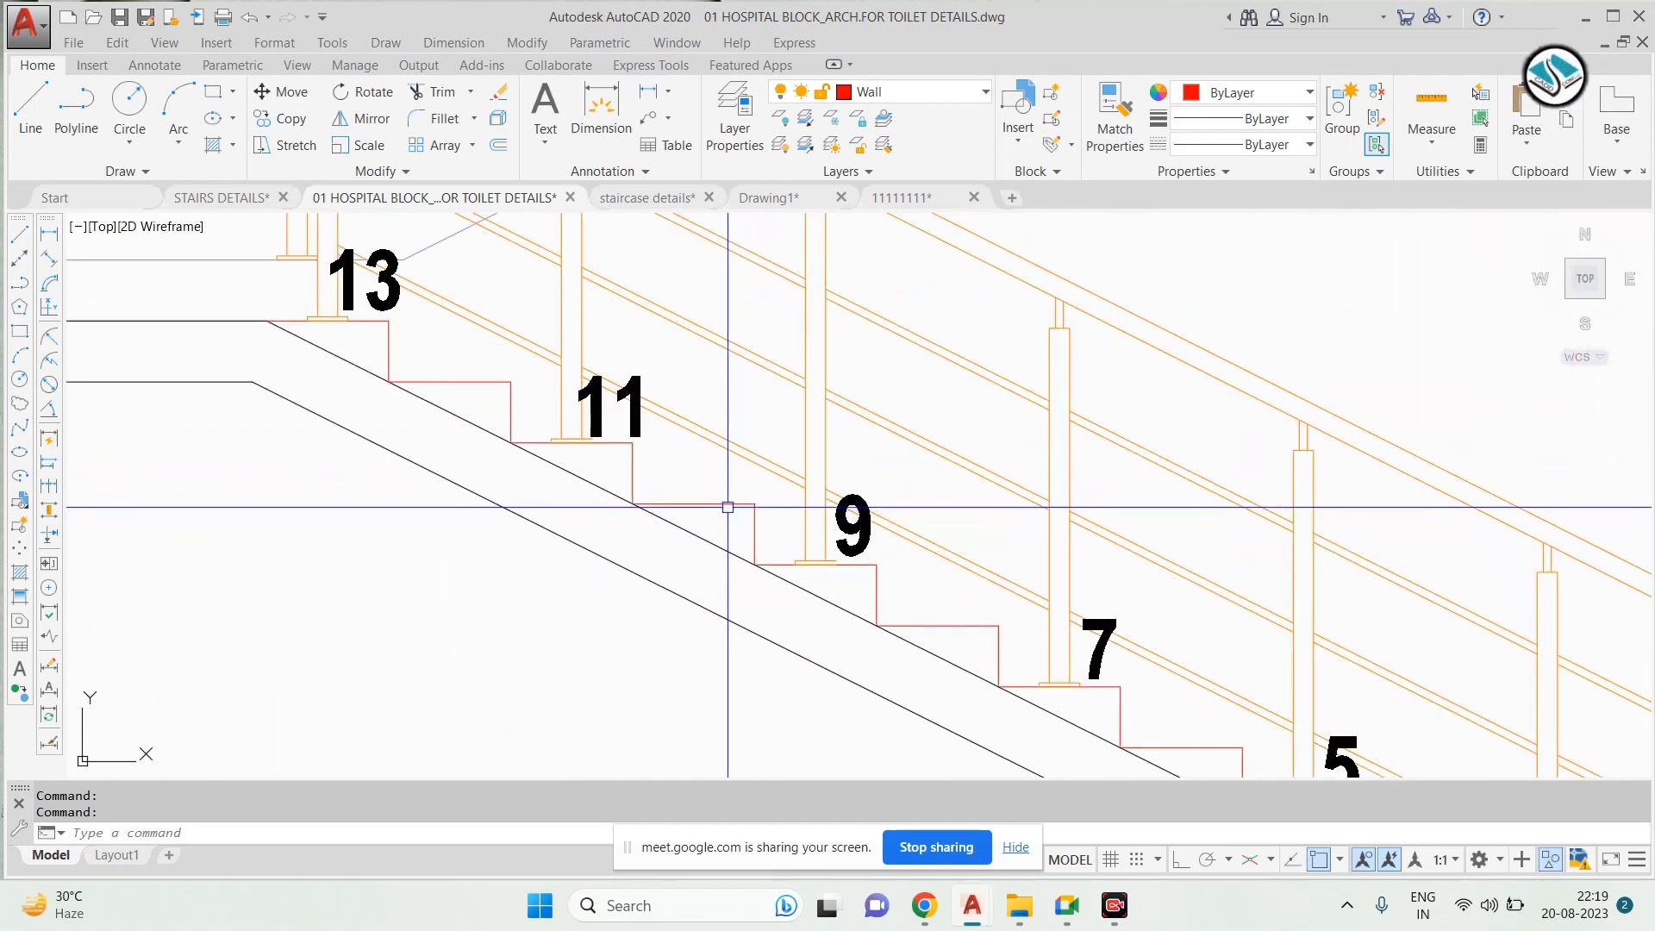
Explode the larger Step Detail (SC - 1:15) drawing
scroll(706, 498, "down", 5)
scroll(954, 440, "up", 4)
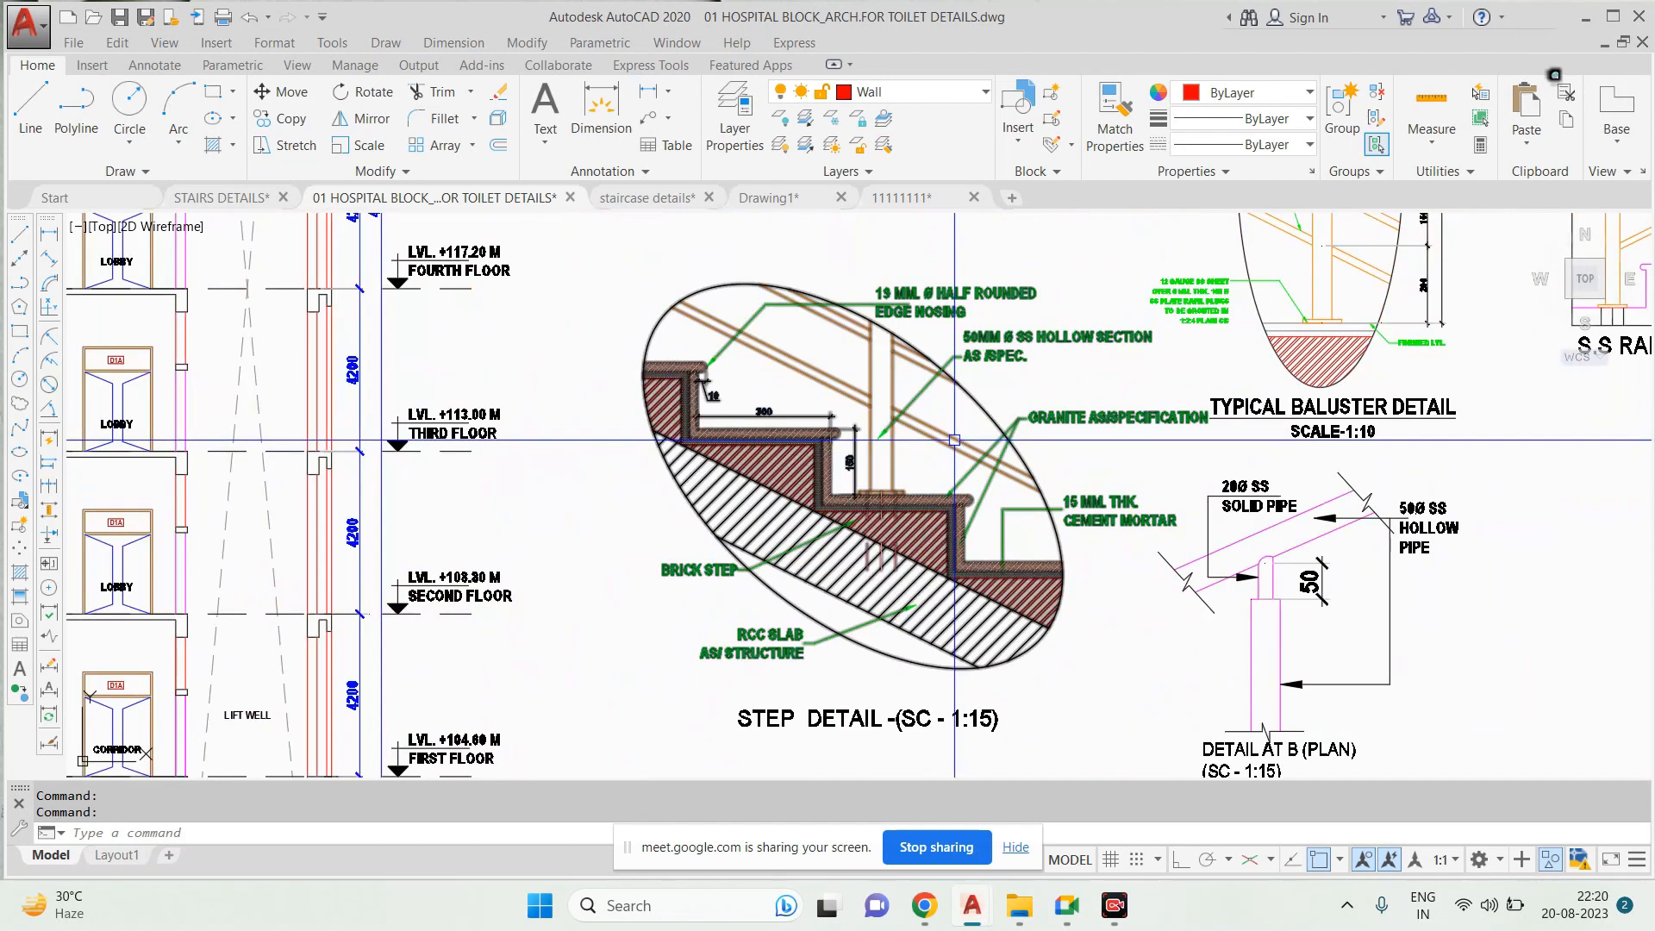
type("x")
key("Return")
left_click(1006, 272)
left_click(869, 431)
key("Return")
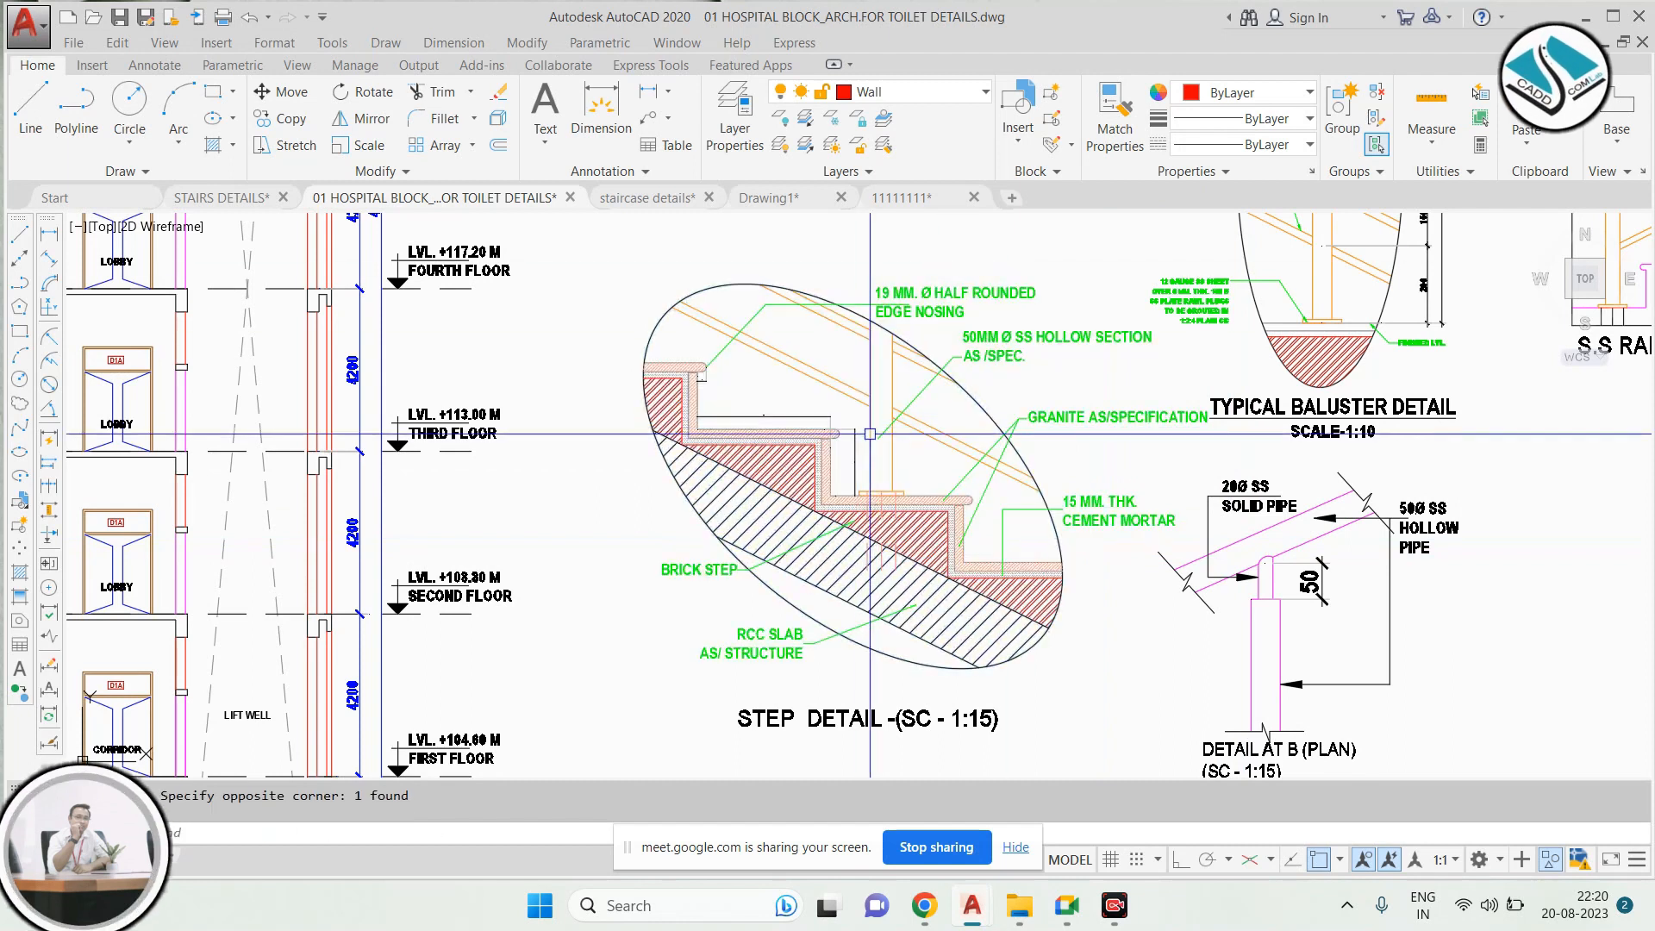
scroll(1090, 663, "up", 2)
scroll(608, 619, "up", 6)
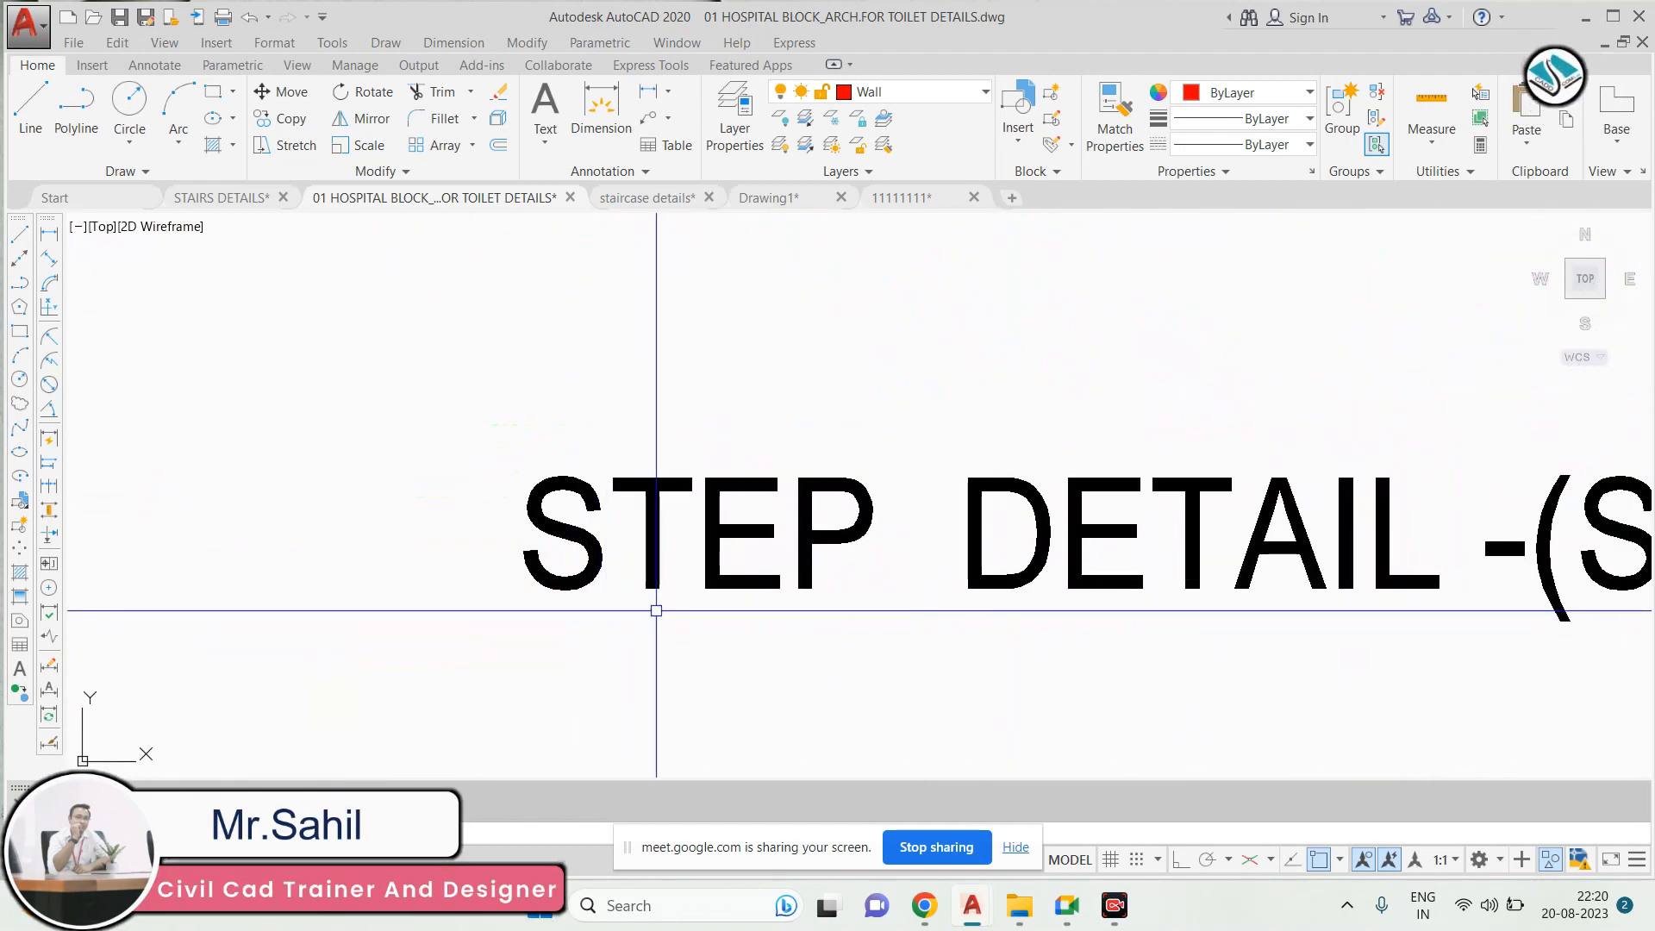
Examine the brick steps and the RCC slab hatching with their labels in the larger Step Detail (SC - 1:15)
scroll(935, 617, "down", 6)
scroll(722, 362, "up", 4)
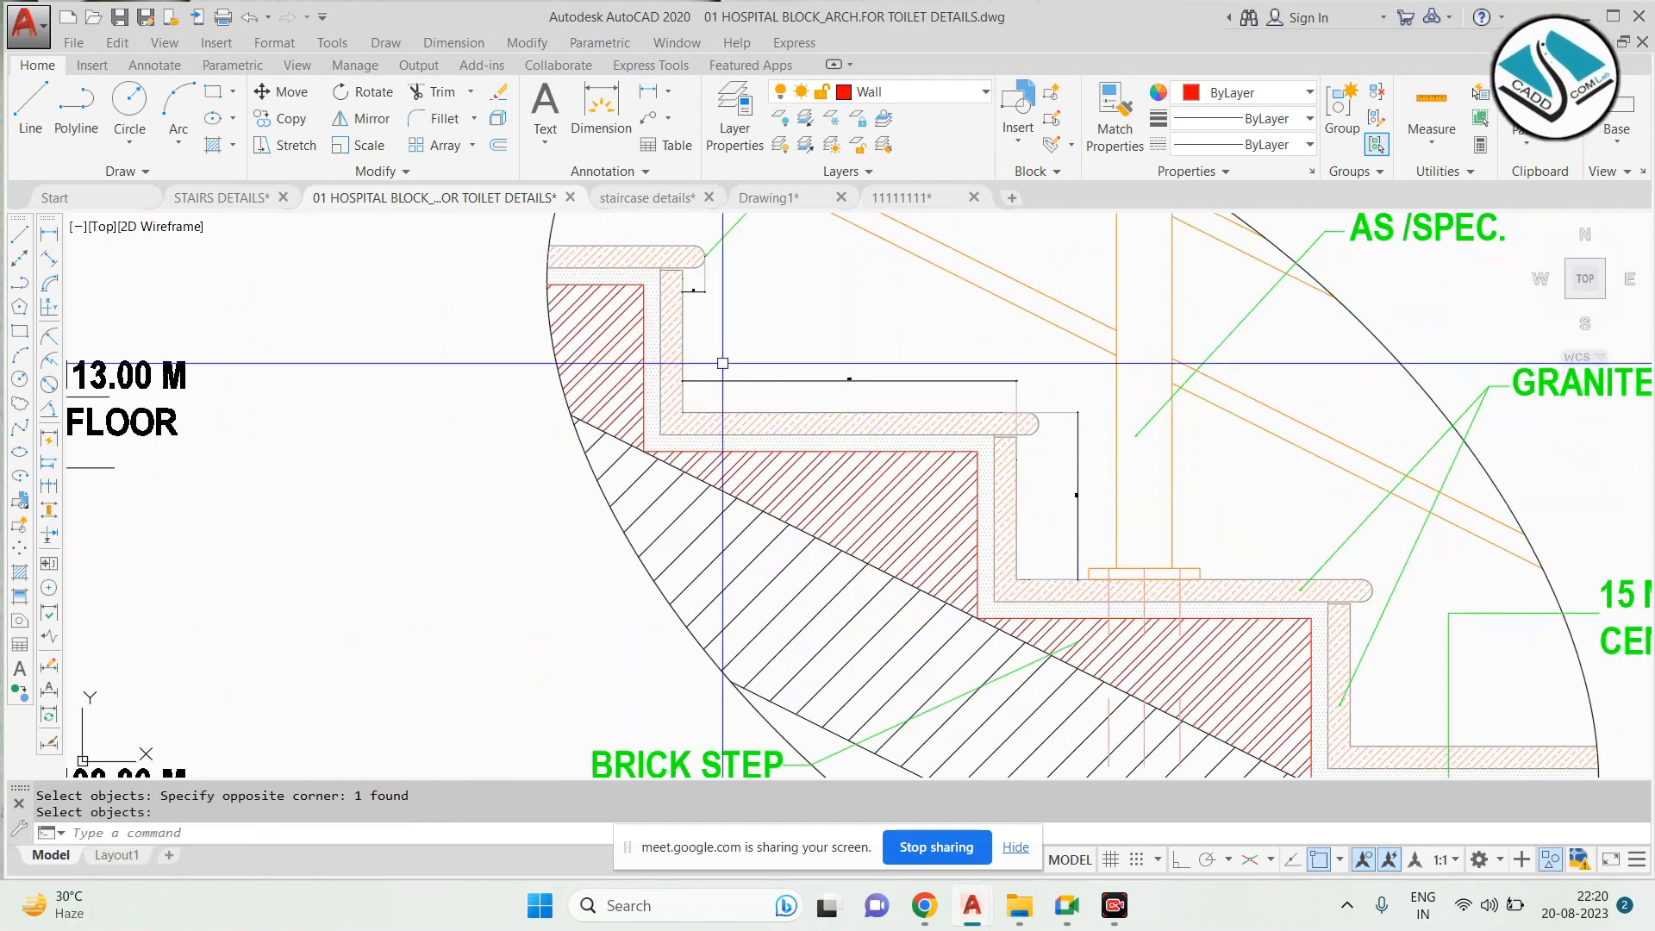
scroll(724, 365, "down", 2)
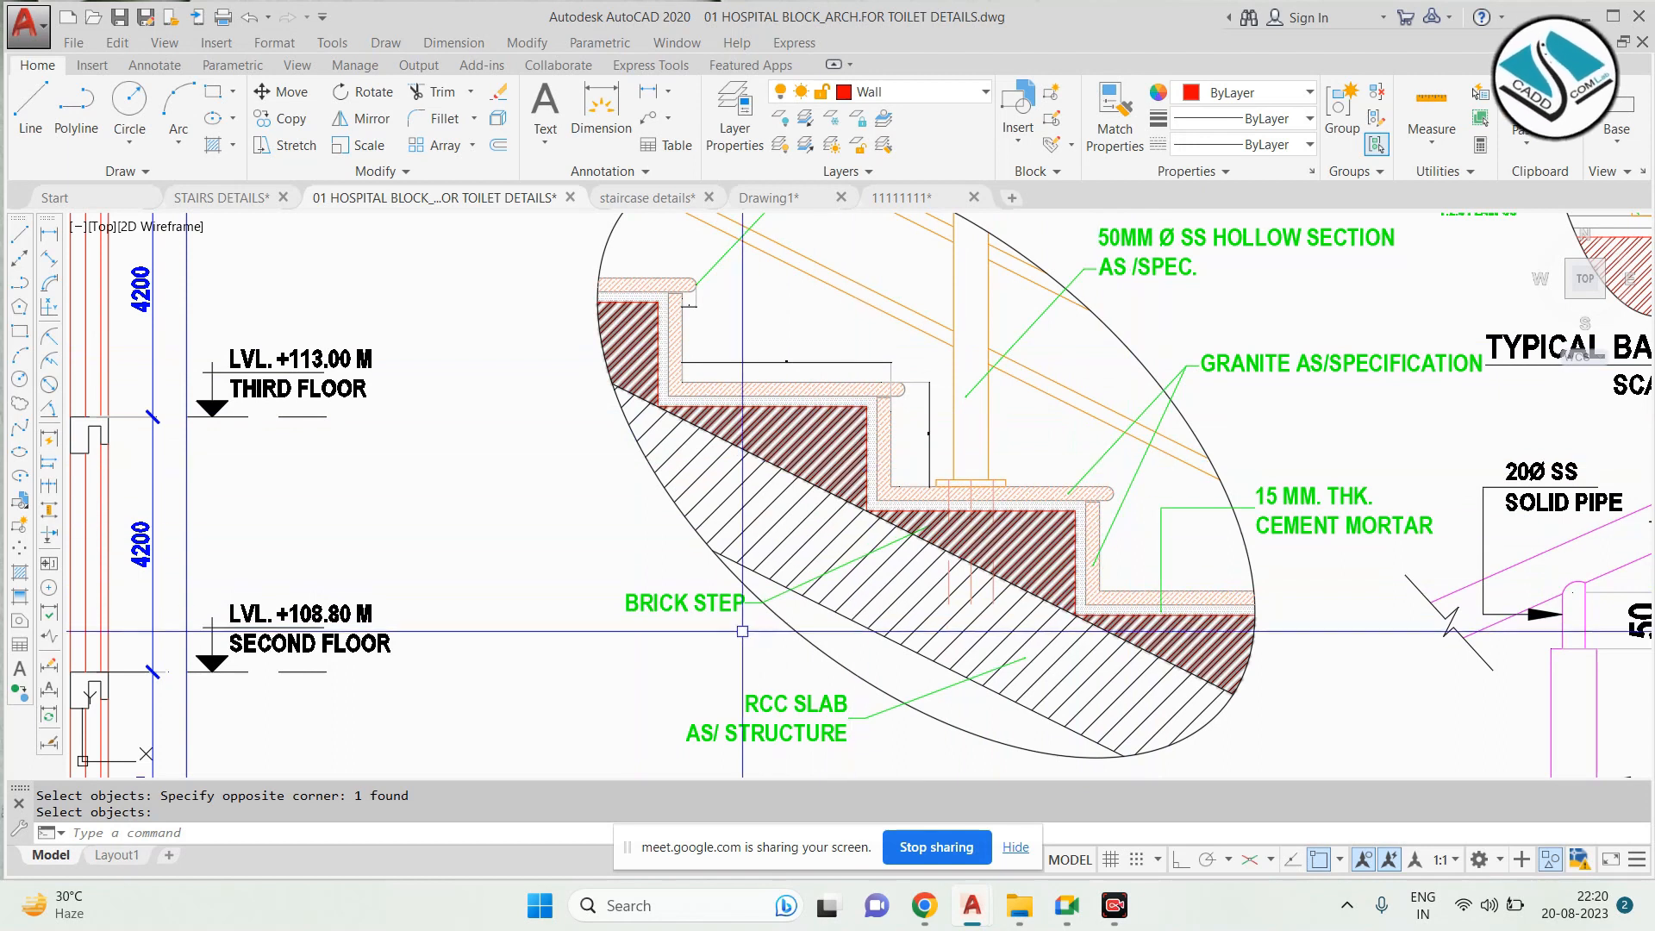
scroll(743, 631, "up", 4)
scroll(817, 581, "down", 2)
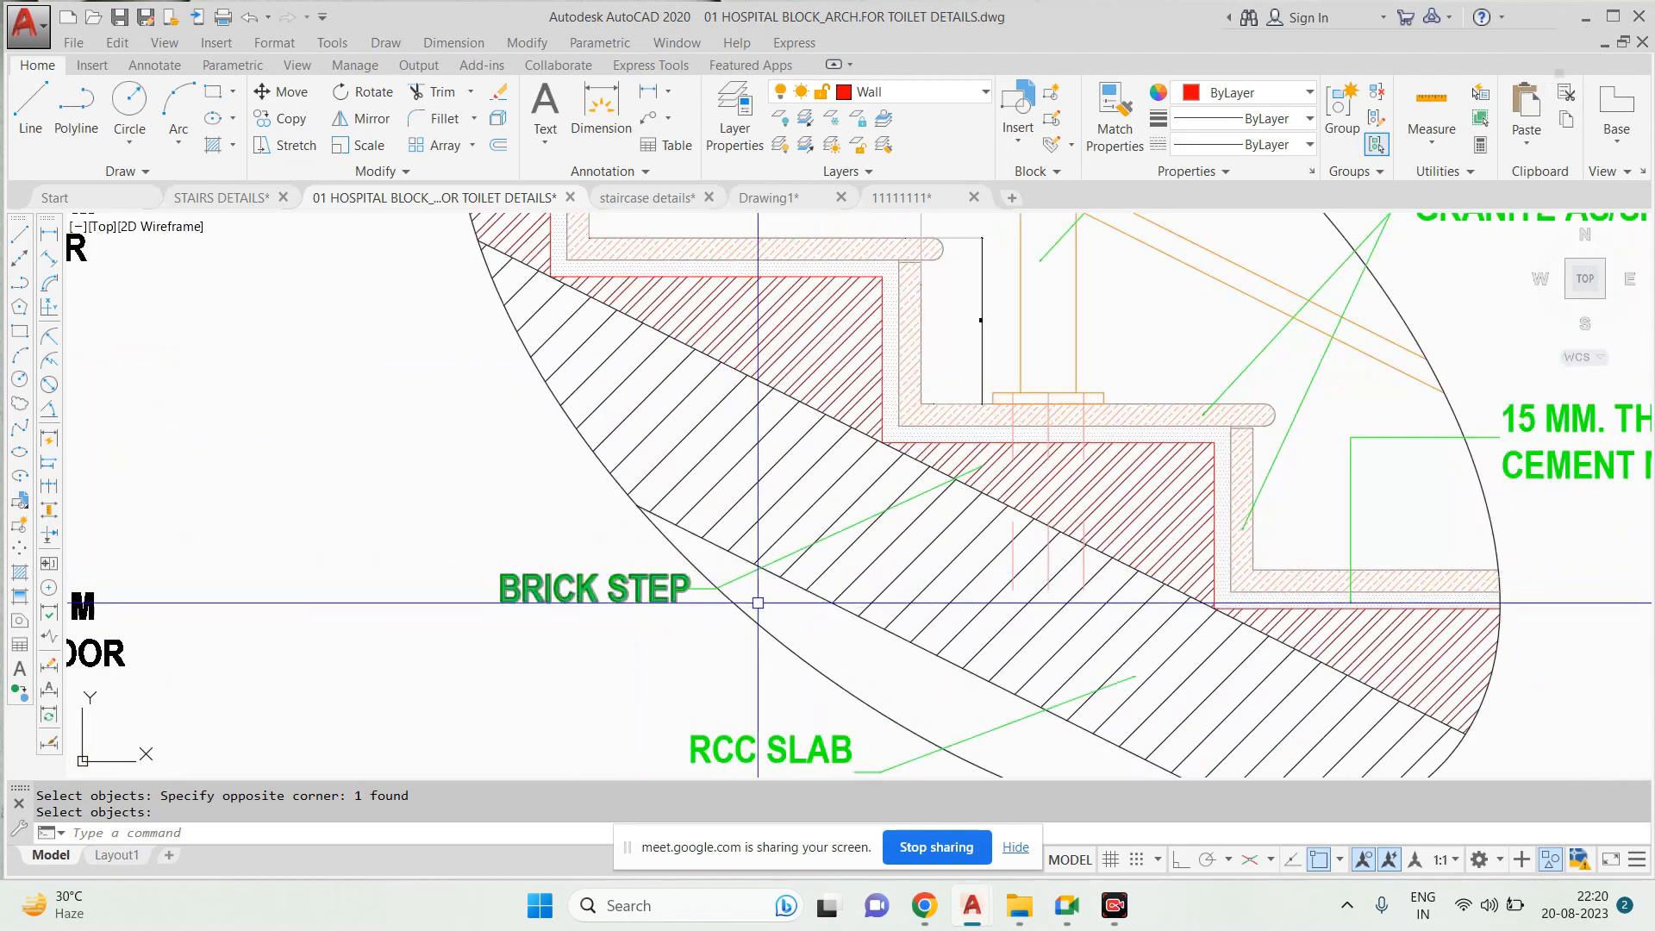
scroll(589, 584, "down", 3)
scroll(553, 587, "up", 5)
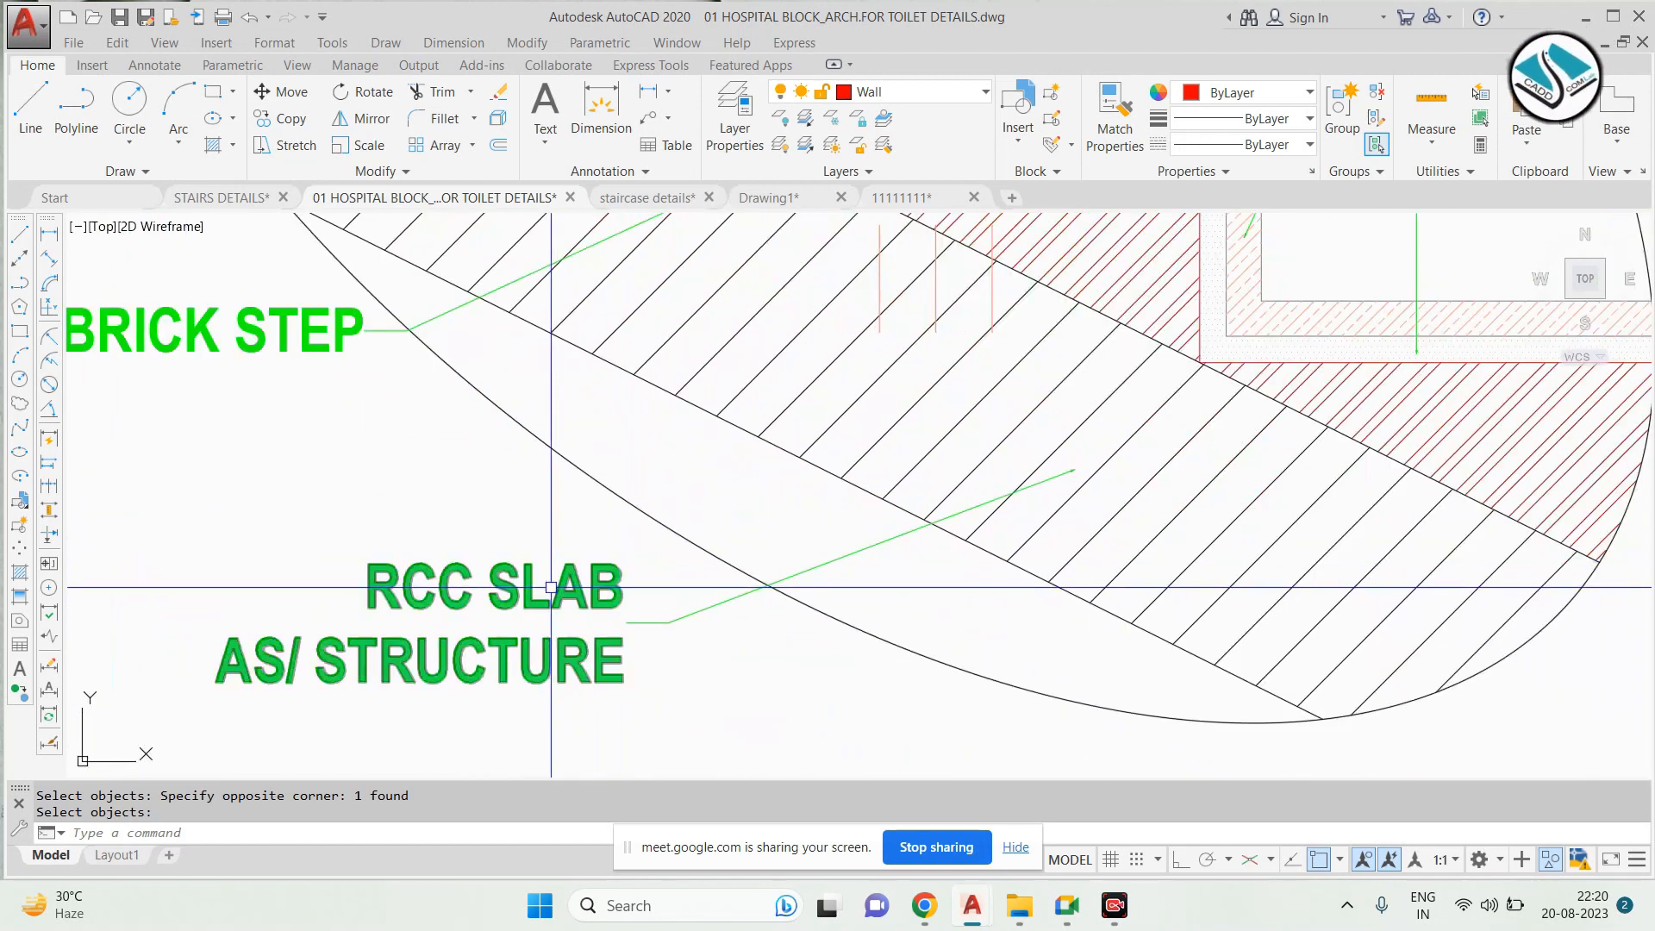
scroll(584, 683, "down", 2)
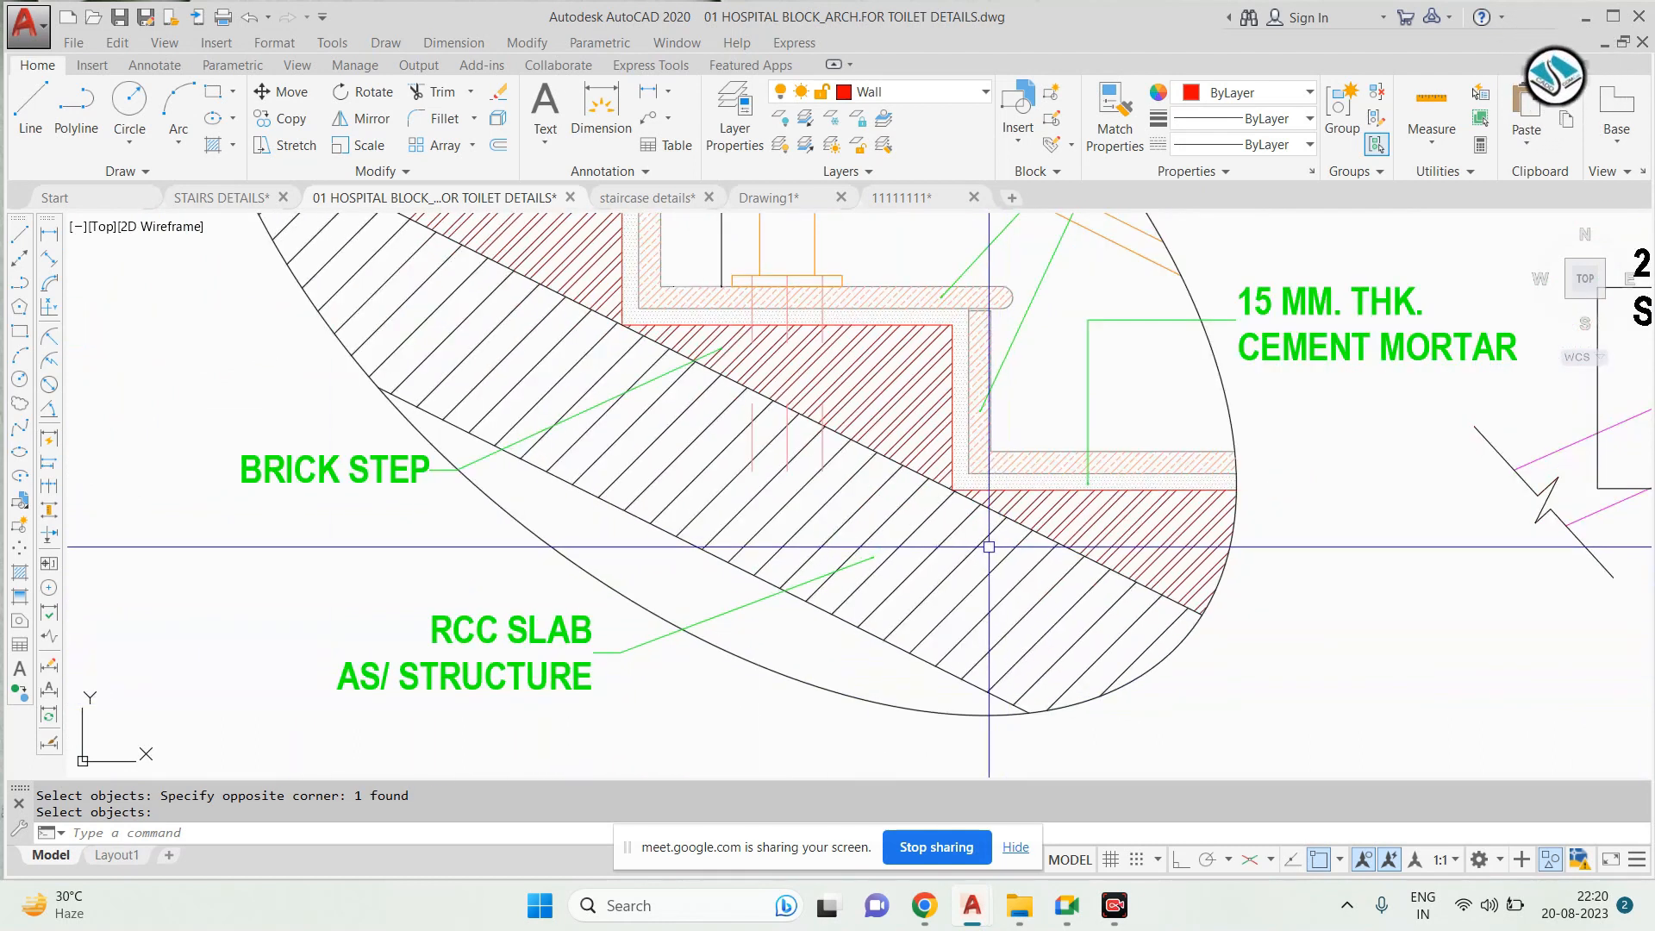
scroll(735, 602, "down", 2)
Examine the 15 mm thick cement mortar layer between the brick steps and the stone finish in the larger Step Detail
middle_click_drag(1110, 523, 937, 597)
scroll(961, 536, "up", 2)
scroll(720, 644, "up", 2)
middle_click_drag(648, 657, 829, 562)
scroll(828, 575, "up", 4)
scroll(809, 631, "down", 6)
scroll(1017, 456, "up", 2)
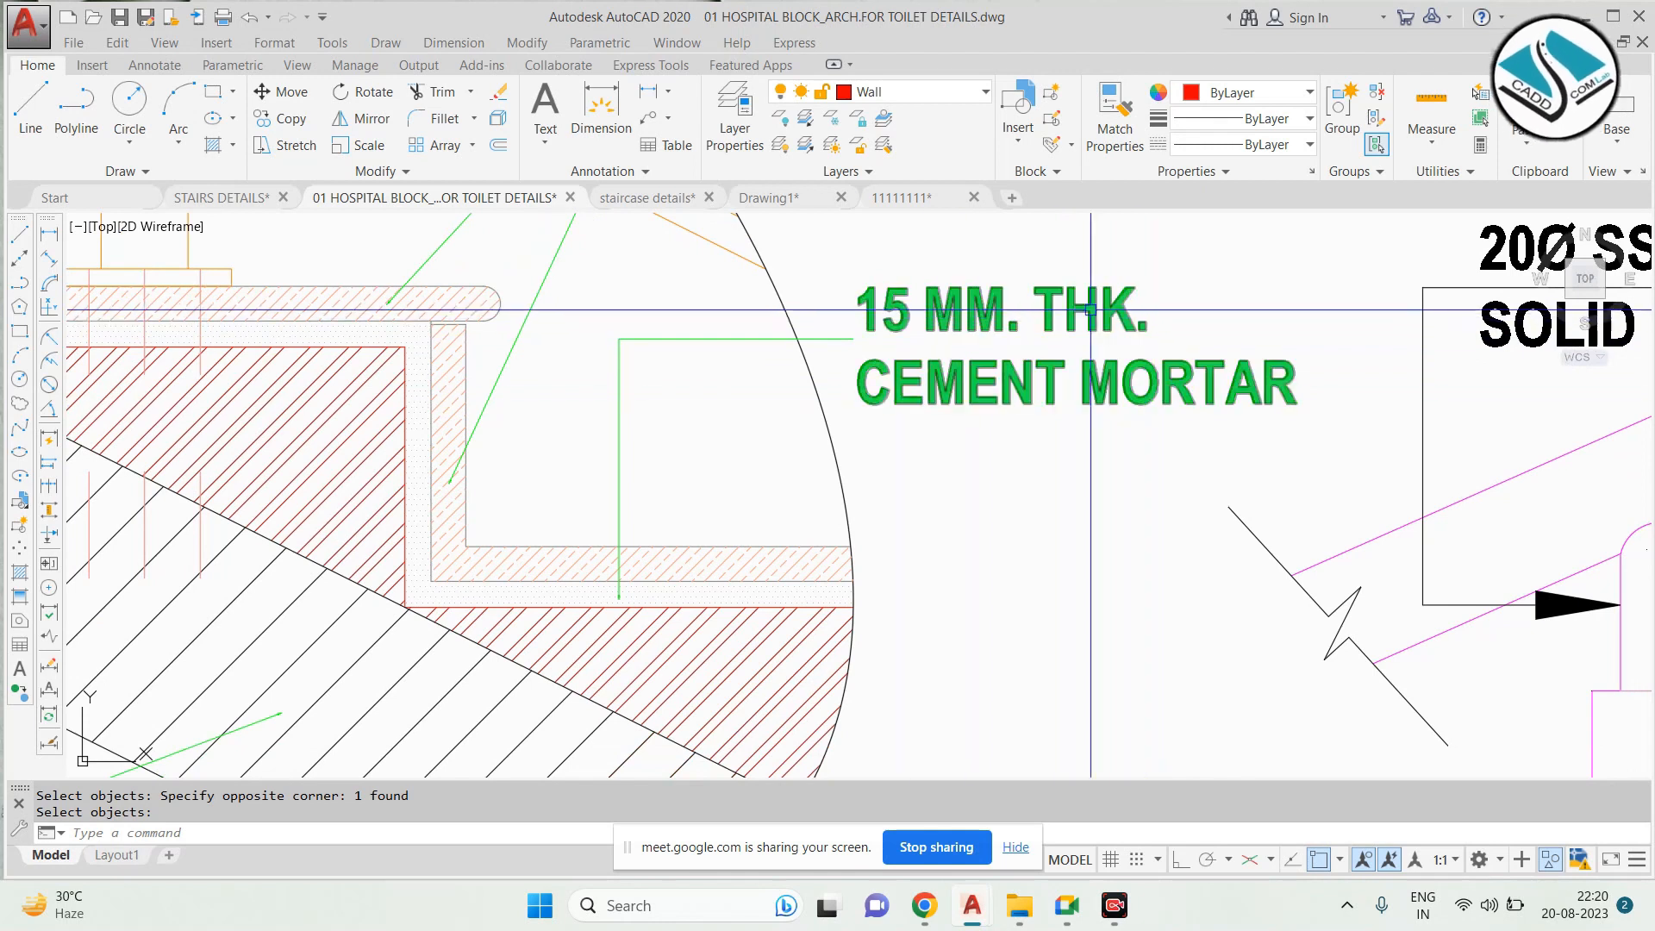
scroll(914, 534, "down", 2)
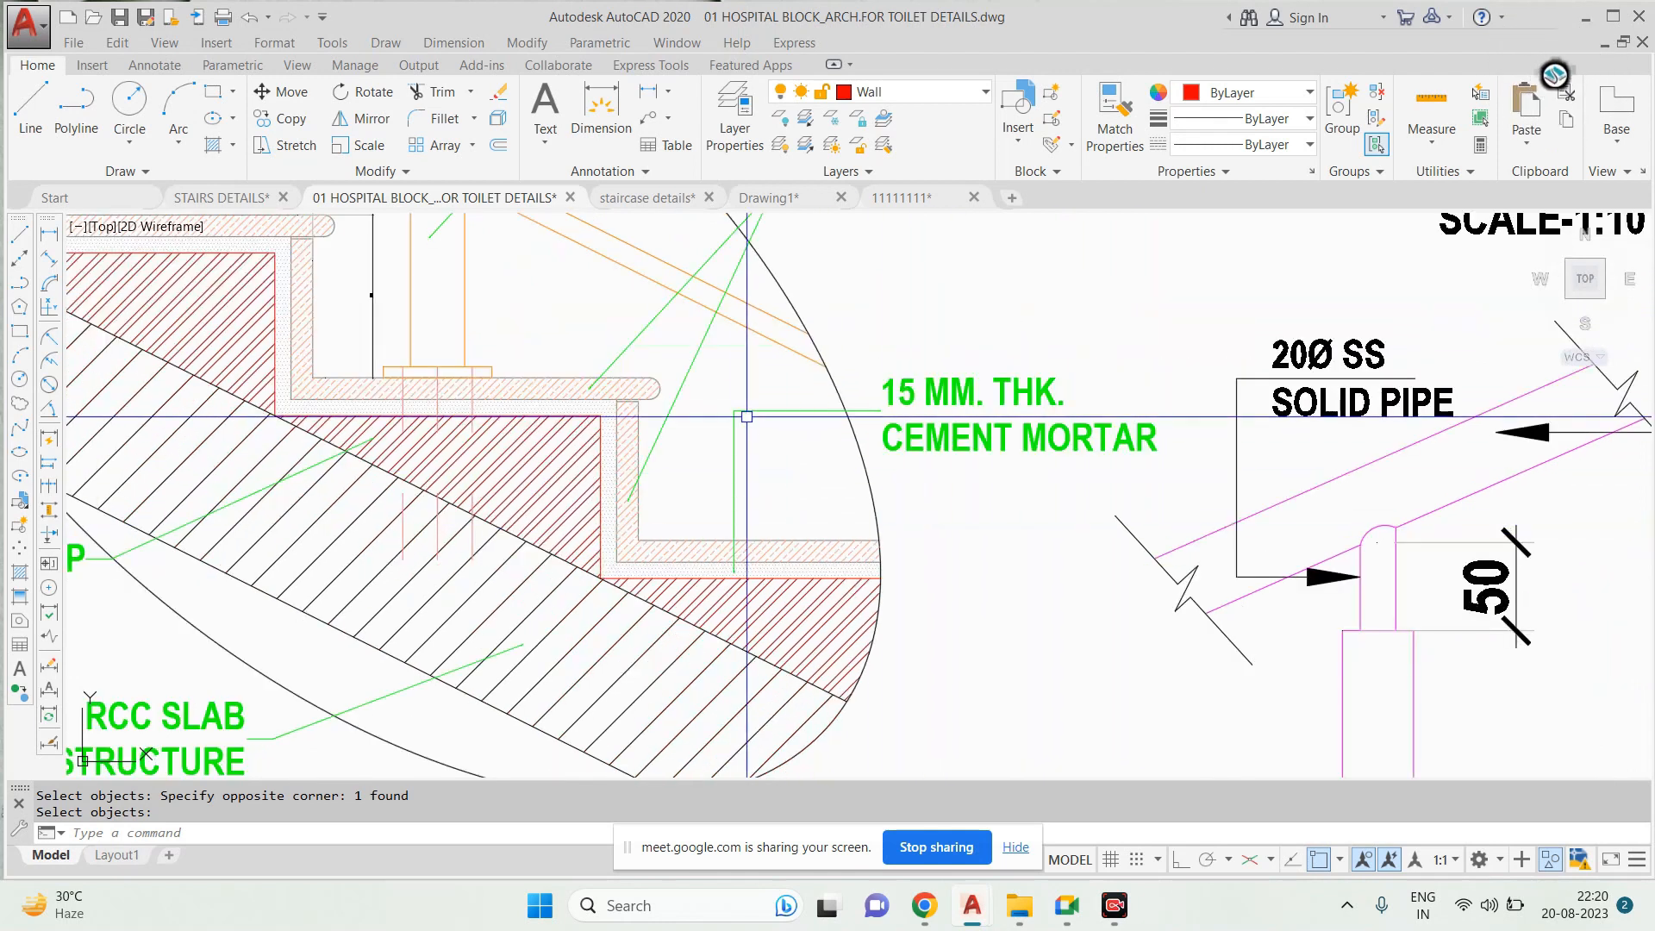
Examine the granite tread and riser callout and the 50 mm SS hollow section baluster in the larger Step Detail
middle_click_drag(759, 397, 861, 607)
scroll(861, 569, "up", 2)
middle_click_drag(813, 406, 739, 377)
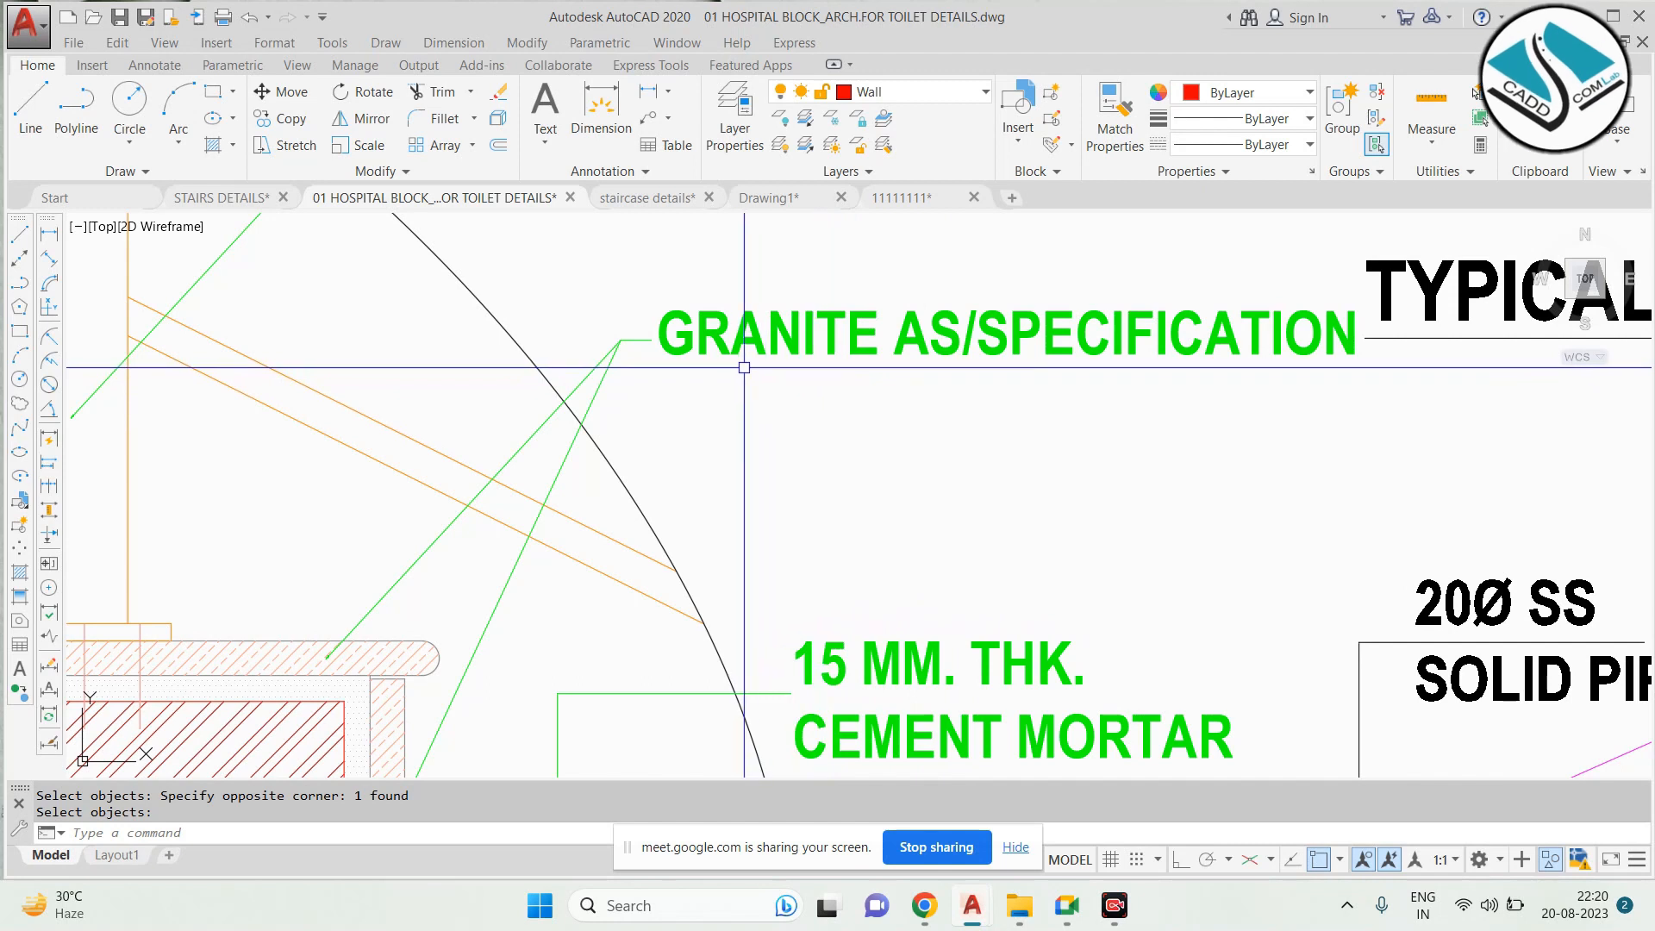
scroll(903, 389, "down", 4)
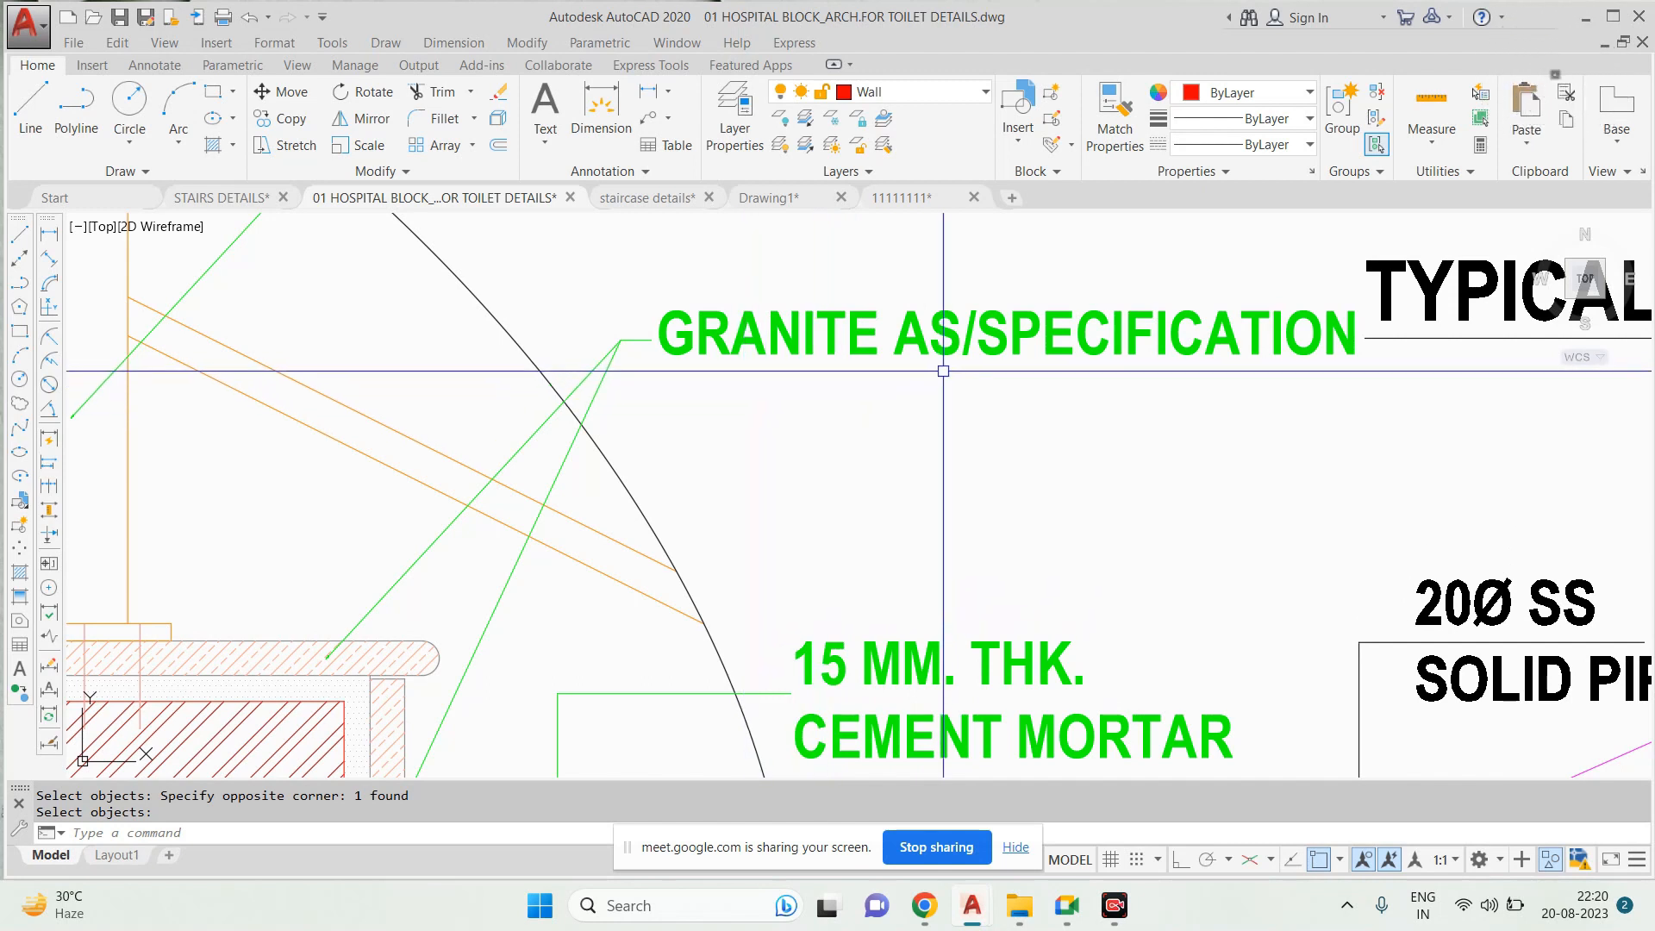
middle_click_drag(882, 331, 852, 416)
scroll(823, 404, "up", 3)
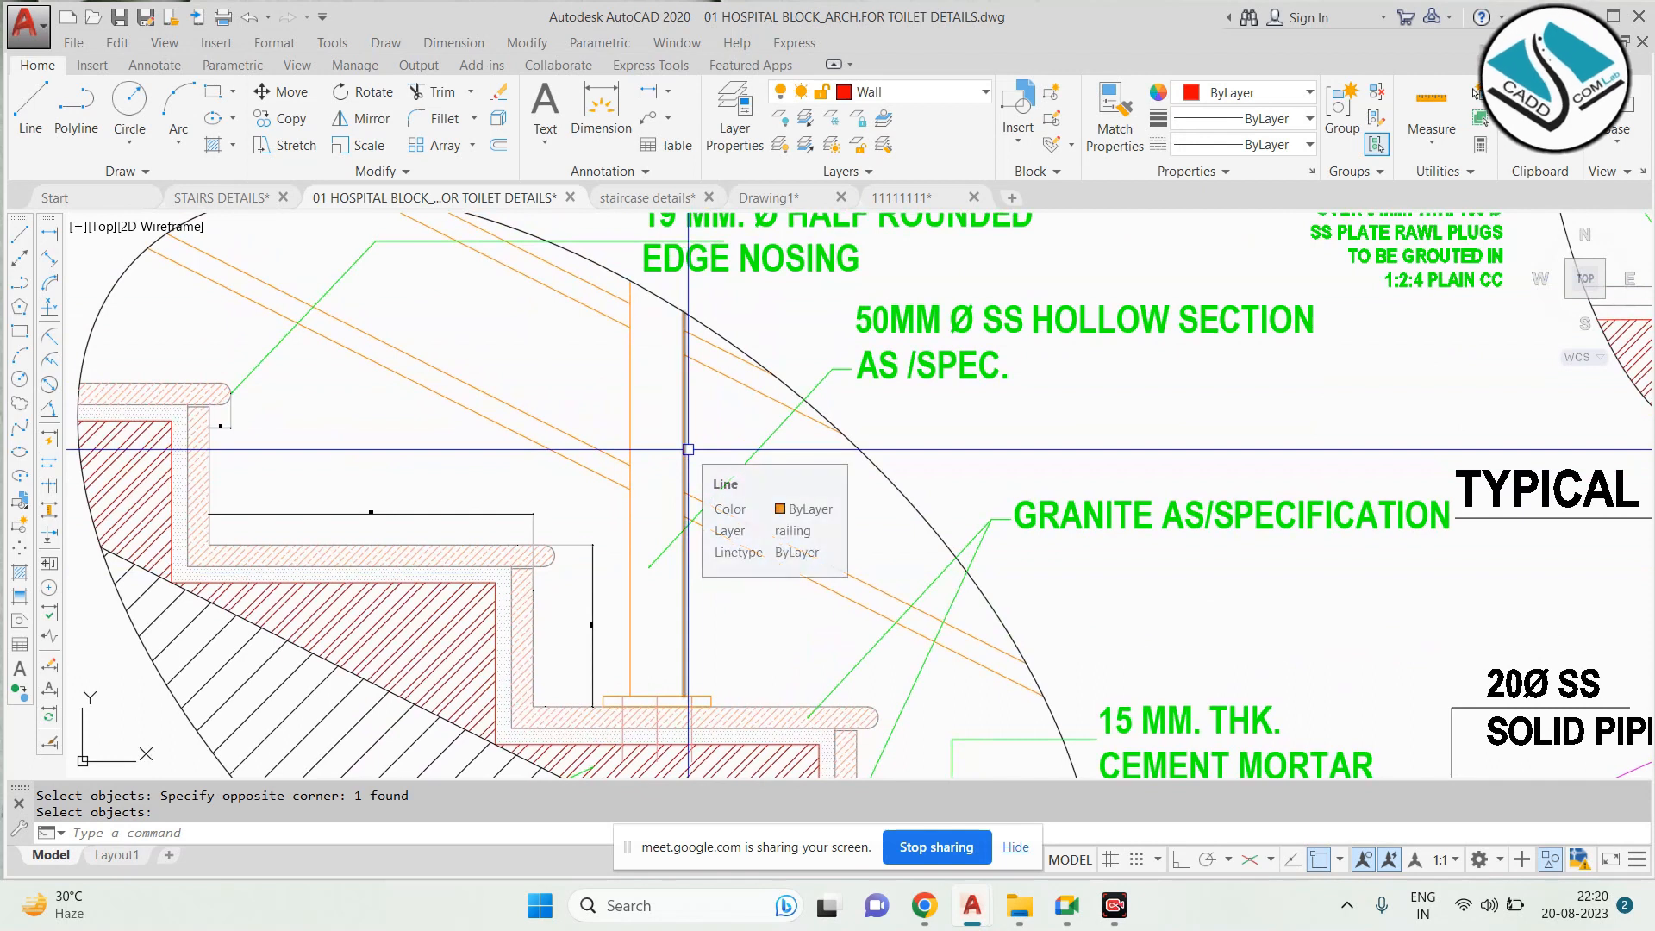
scroll(1090, 362, "up", 2)
scroll(869, 368, "down", 2)
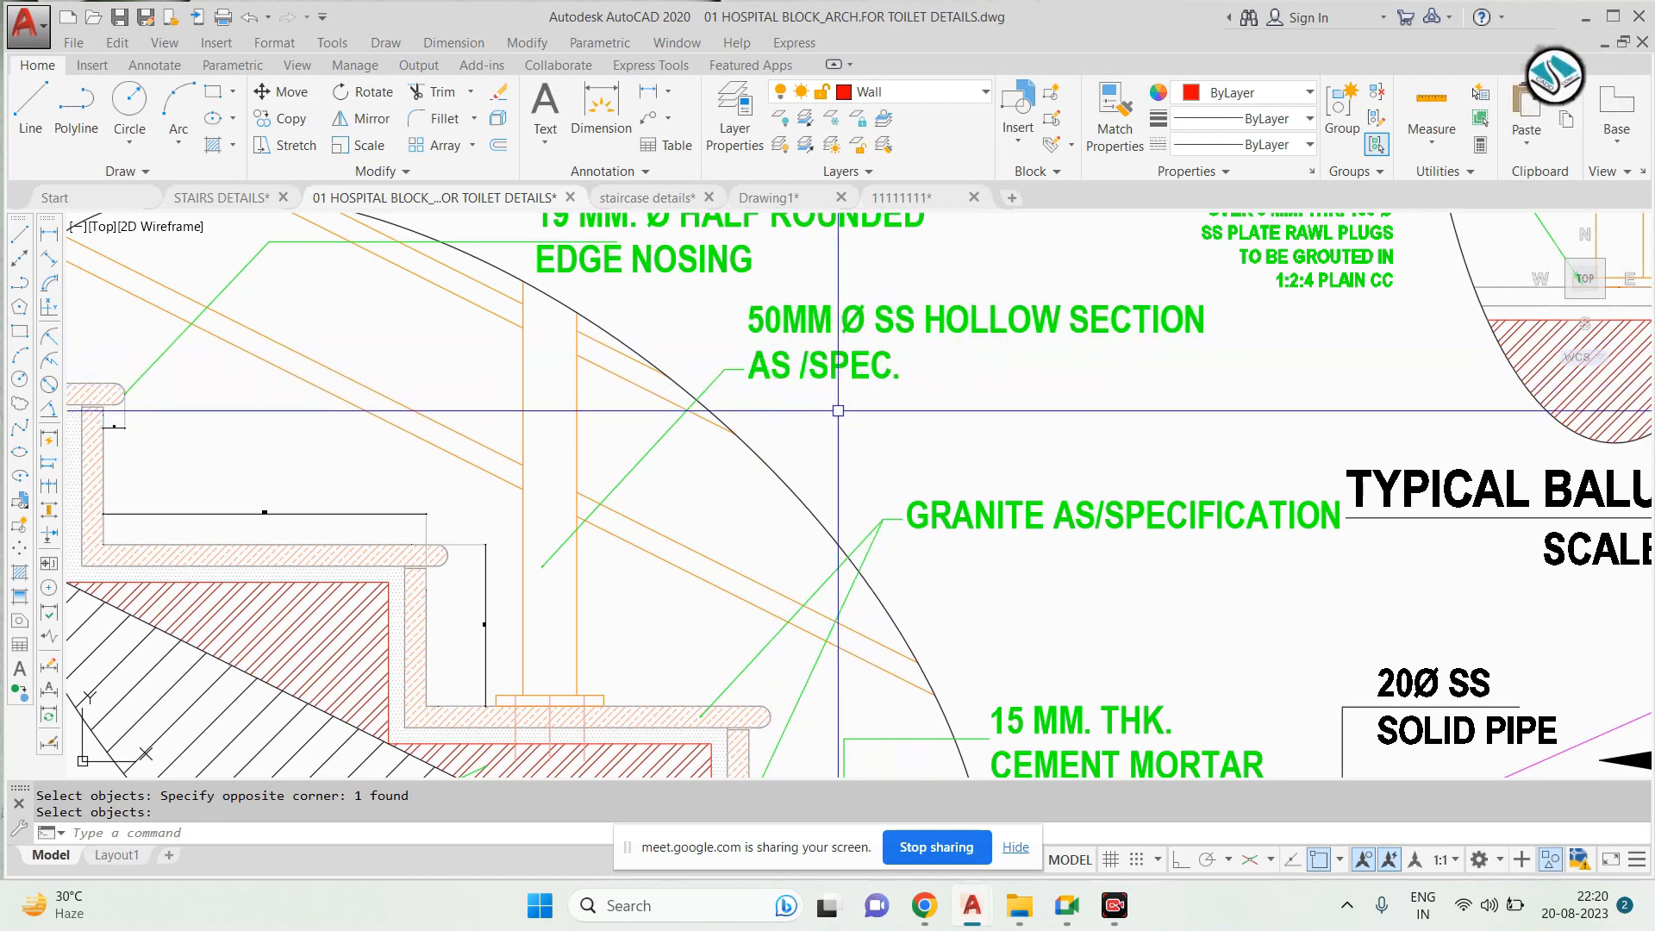
scroll(838, 411, "down", 2)
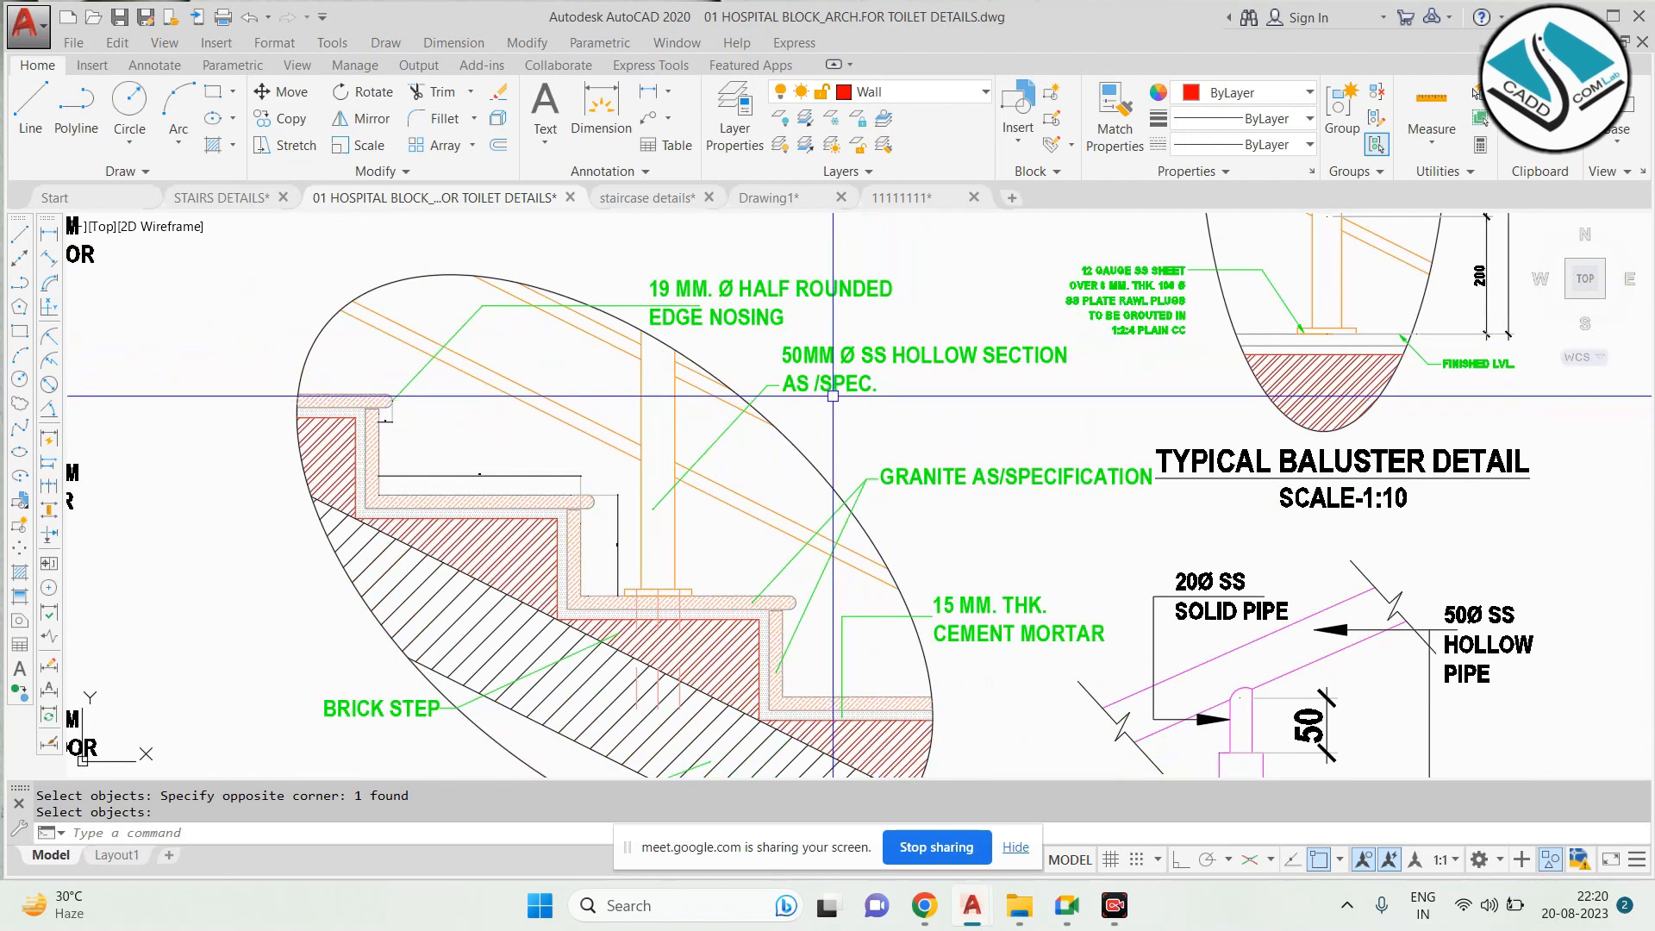
Examine the 19 mm half-rounded edge nosing and its projection at the uppermost tread of the larger Step Detail
scroll(370, 401, "up", 5)
scroll(394, 383, "up", 2)
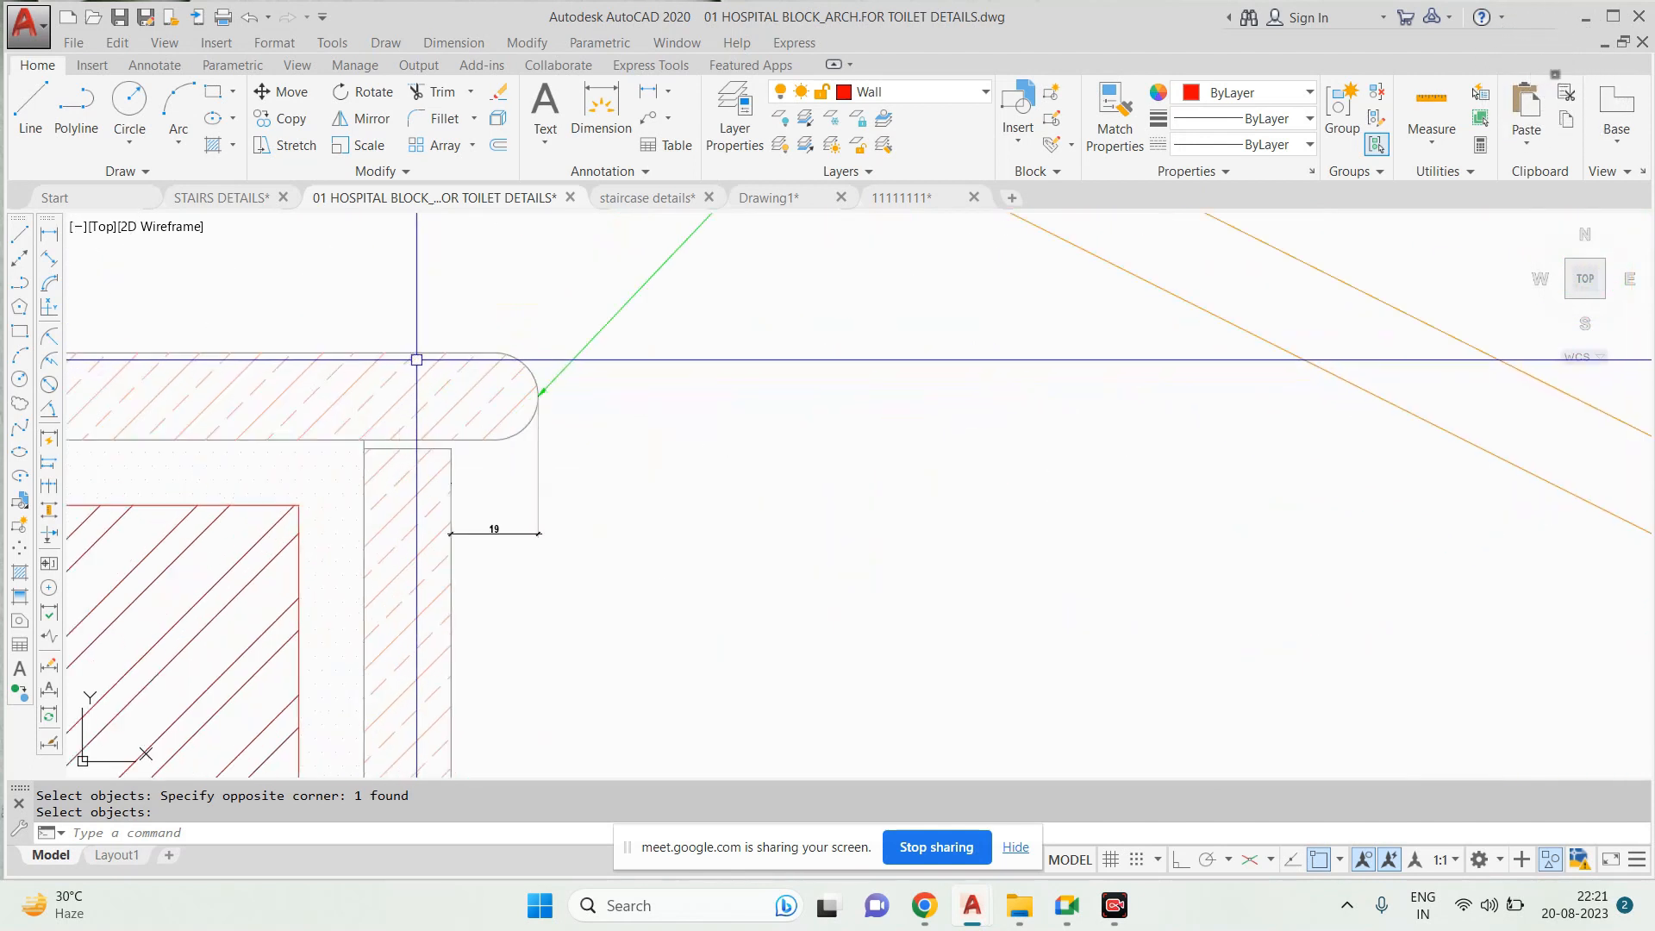
scroll(470, 362, "down", 4)
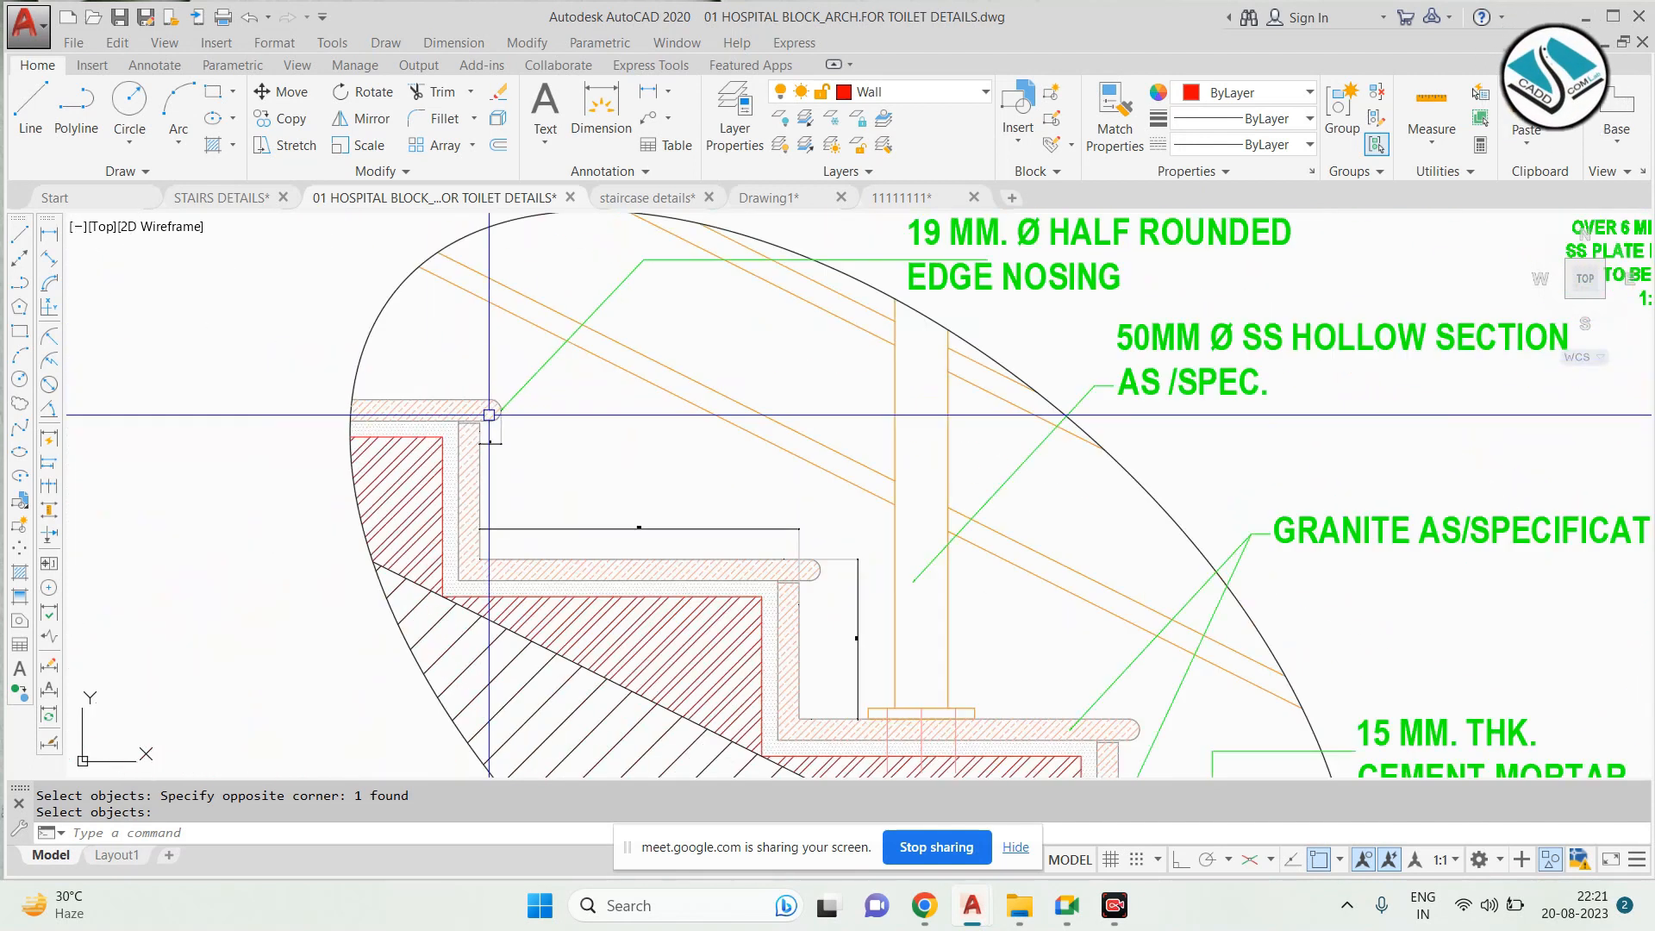
scroll(925, 348, "up", 5)
scroll(924, 347, "down", 4)
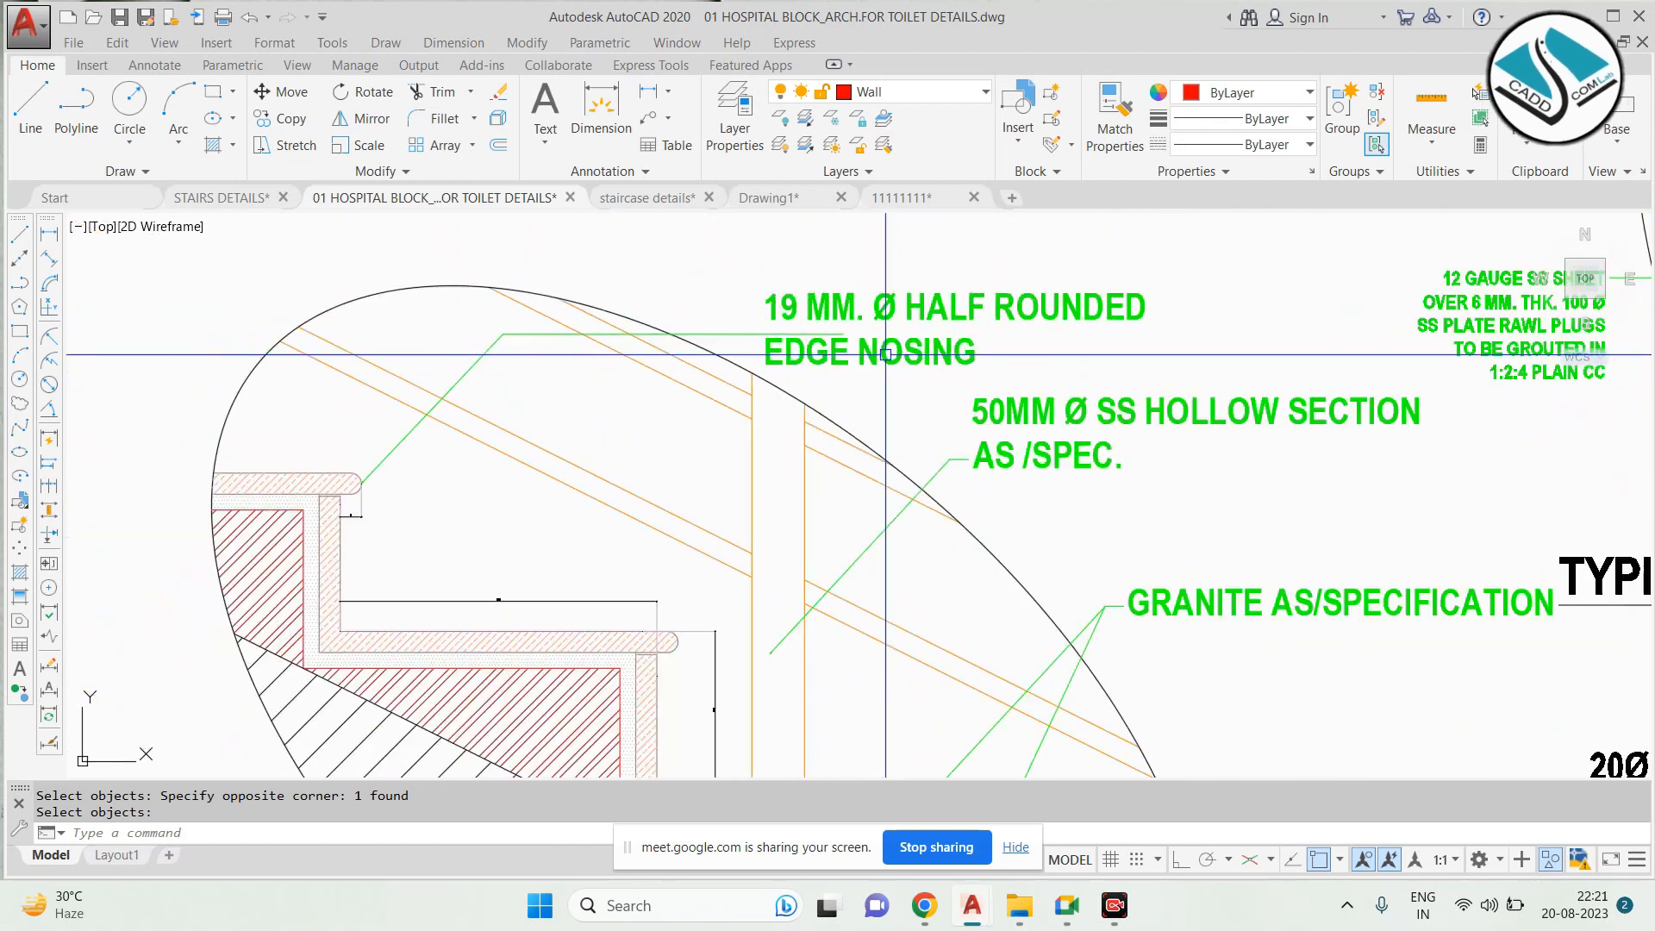
scroll(837, 334, "up", 2)
scroll(837, 333, "down", 2)
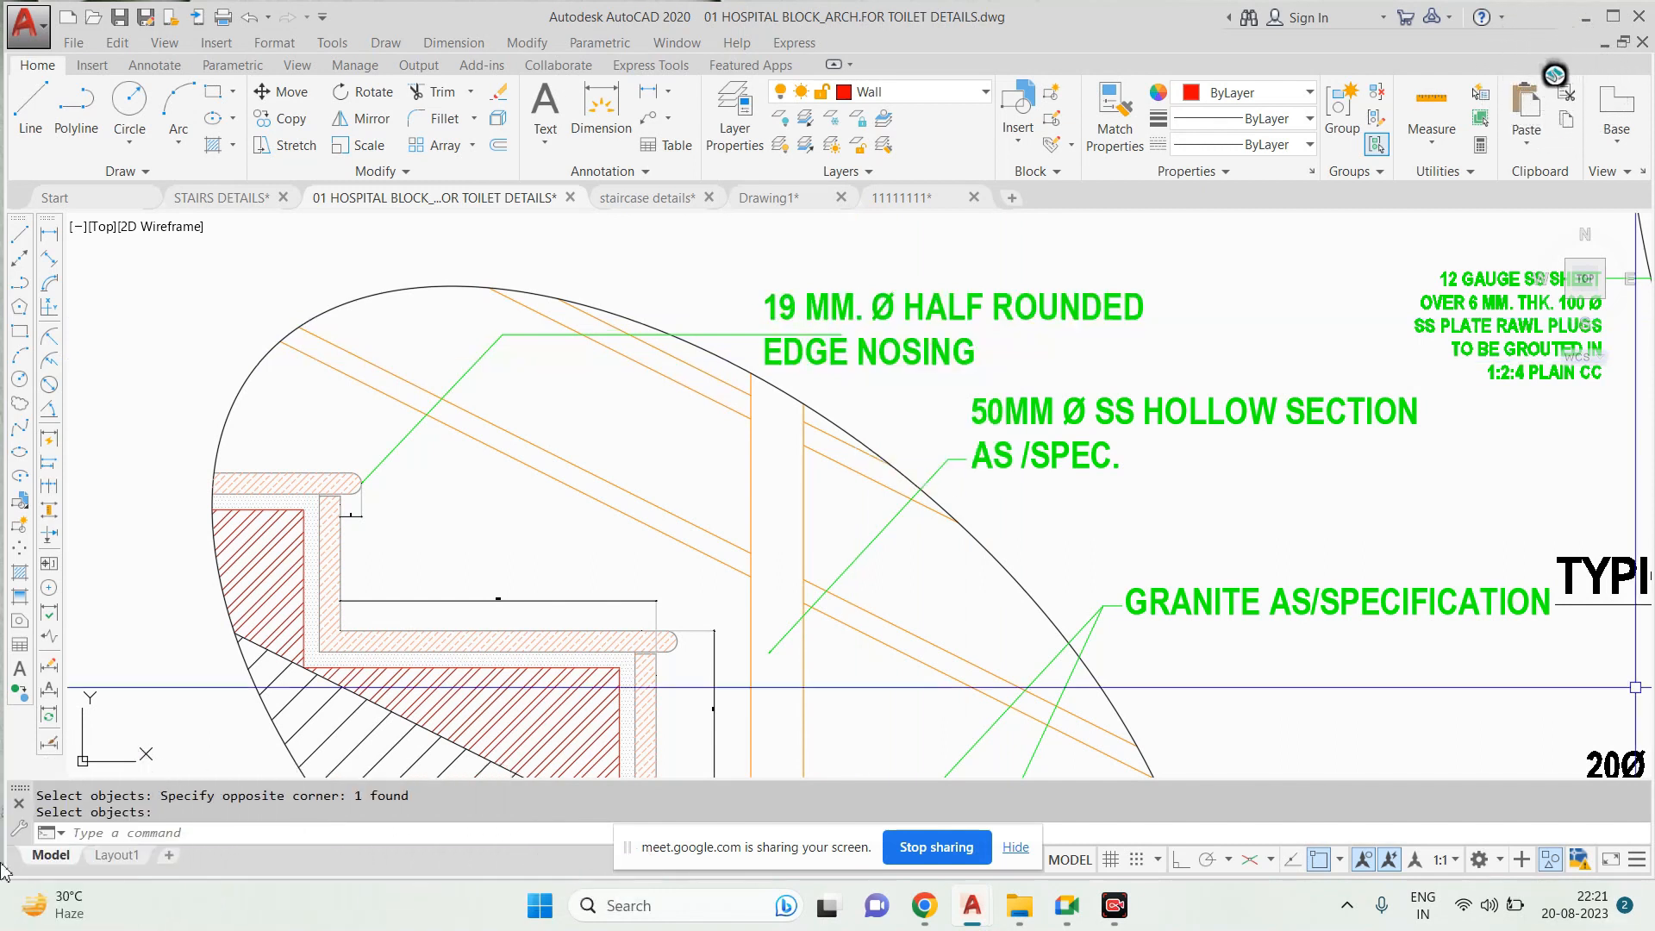
Survey the whole larger Step Detail together with Section X-X and the neighbouring baluster and railing details
scroll(539, 496, "down", 6)
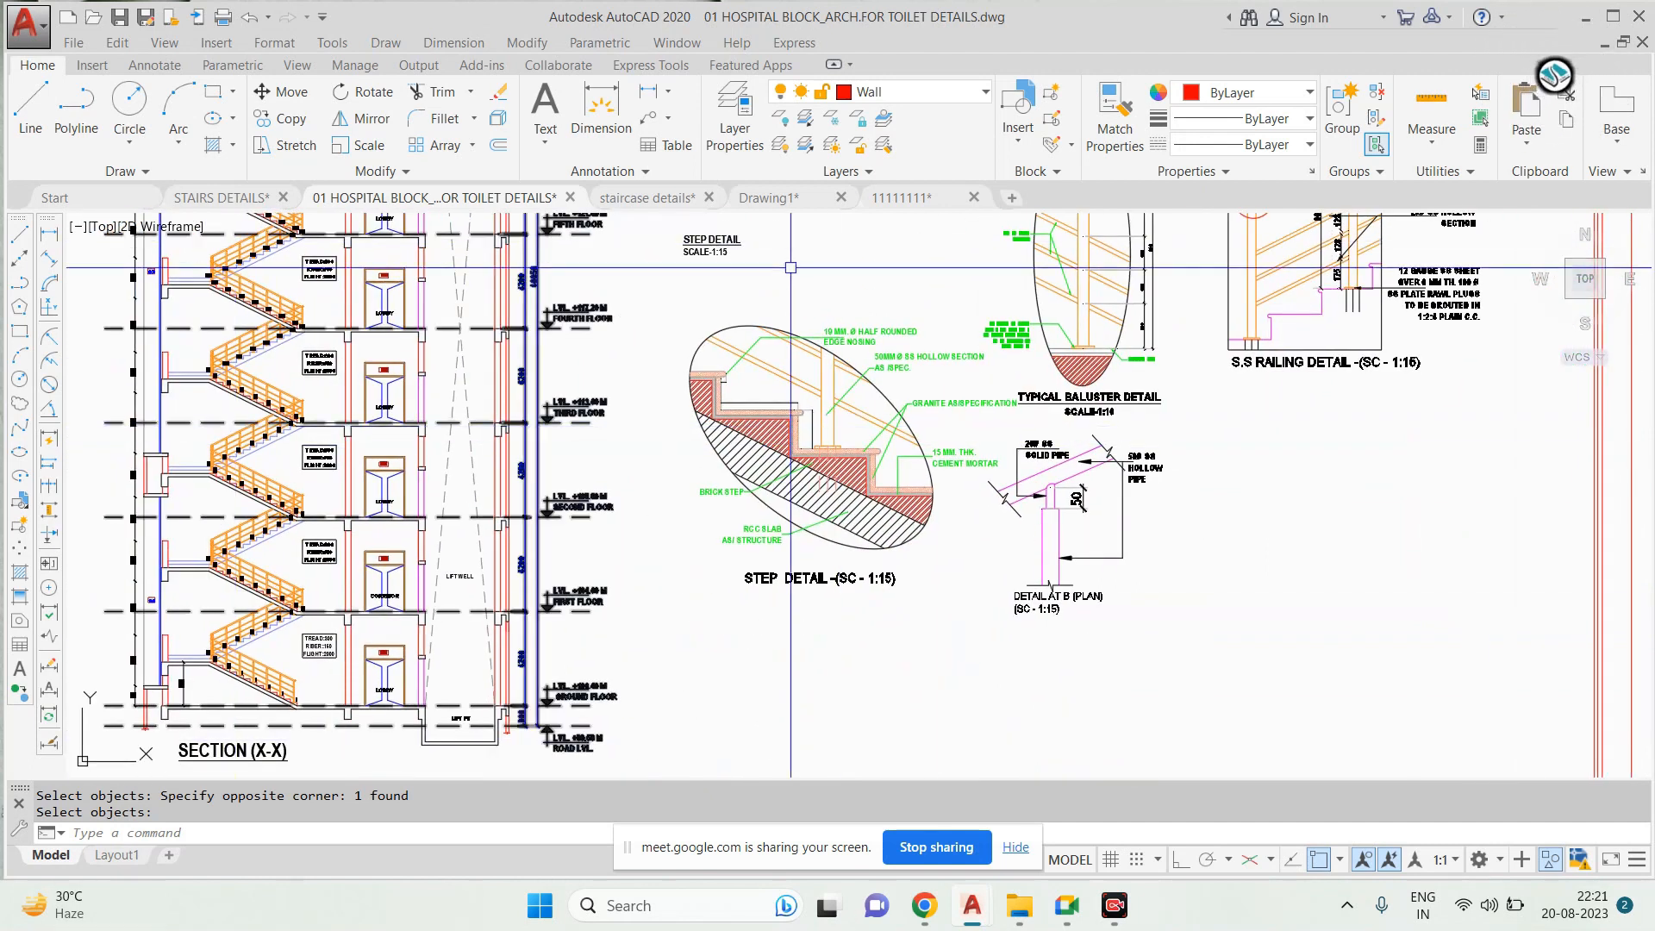
scroll(135, 721, "up", 4)
scroll(280, 668, "down", 2)
middle_click_drag(1390, 451, 1038, 699)
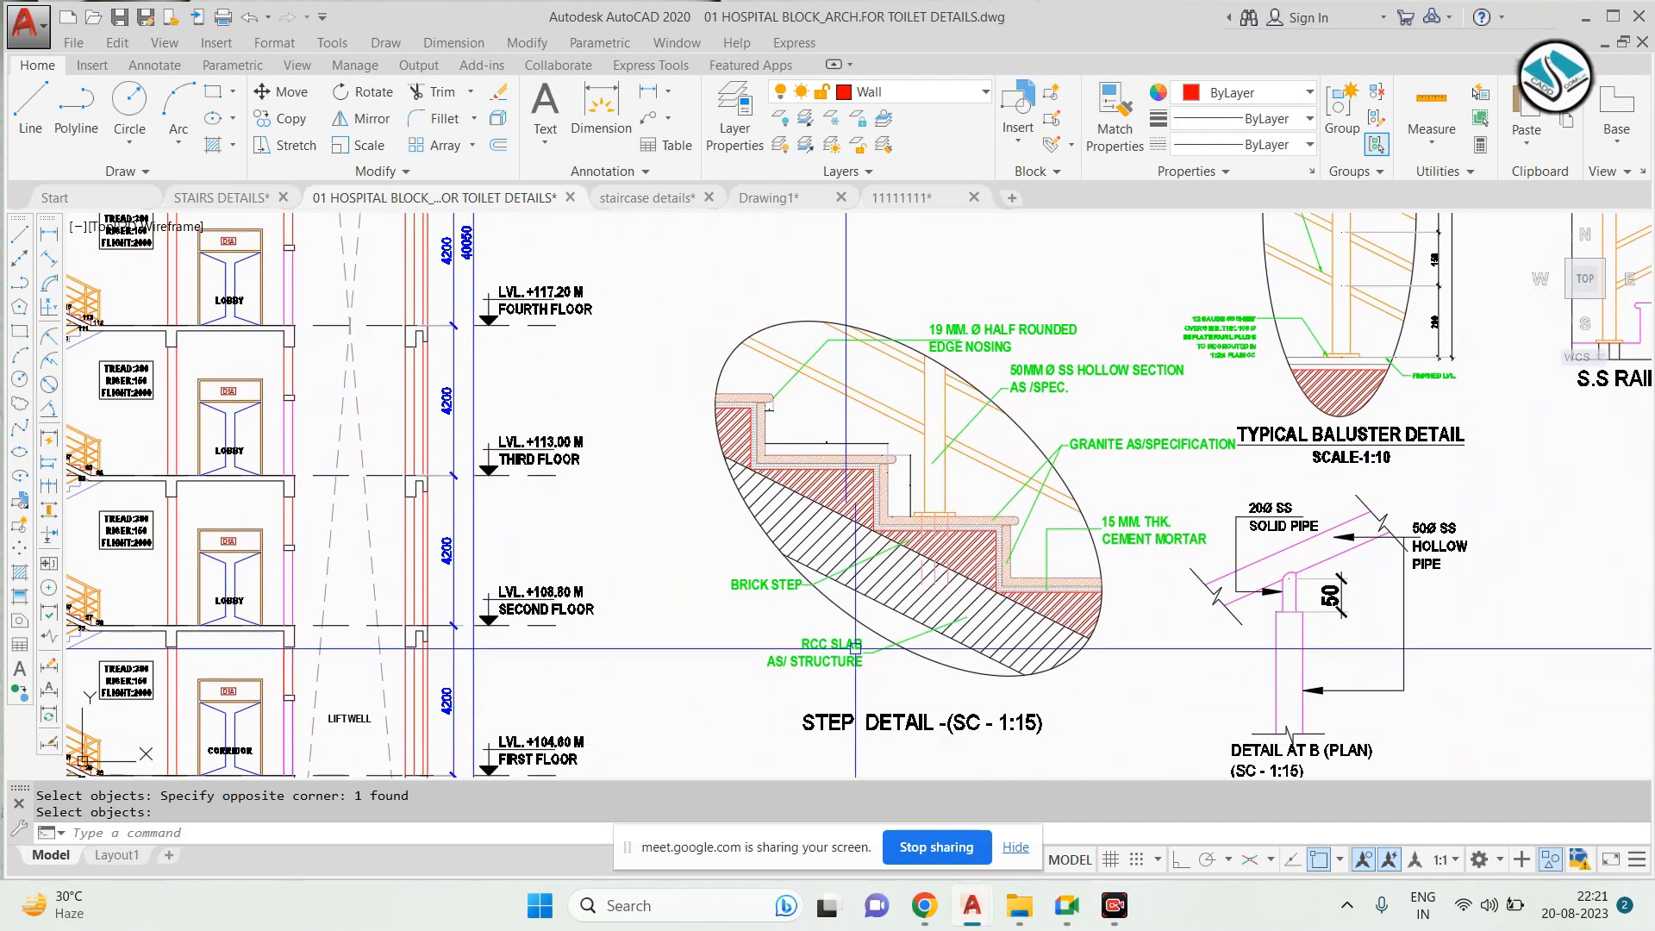
scroll(884, 738, "up", 4)
scroll(897, 732, "down", 5)
mouse_move(1152, 408)
middle_mouse_down()
mouse_move(1129, 387)
mouse_move(1002, 373)
middle_mouse_up()
scroll(984, 732, "up", 2)
scroll(886, 665, "up", 4)
scroll(909, 646, "down", 6)
scroll(910, 646, "down", 3)
Examine the Typical Baluster Detail at scale 1:10, including its 50Ø SS hollow handrail and 20Ø SS solid sections
scroll(647, 687, "up", 5)
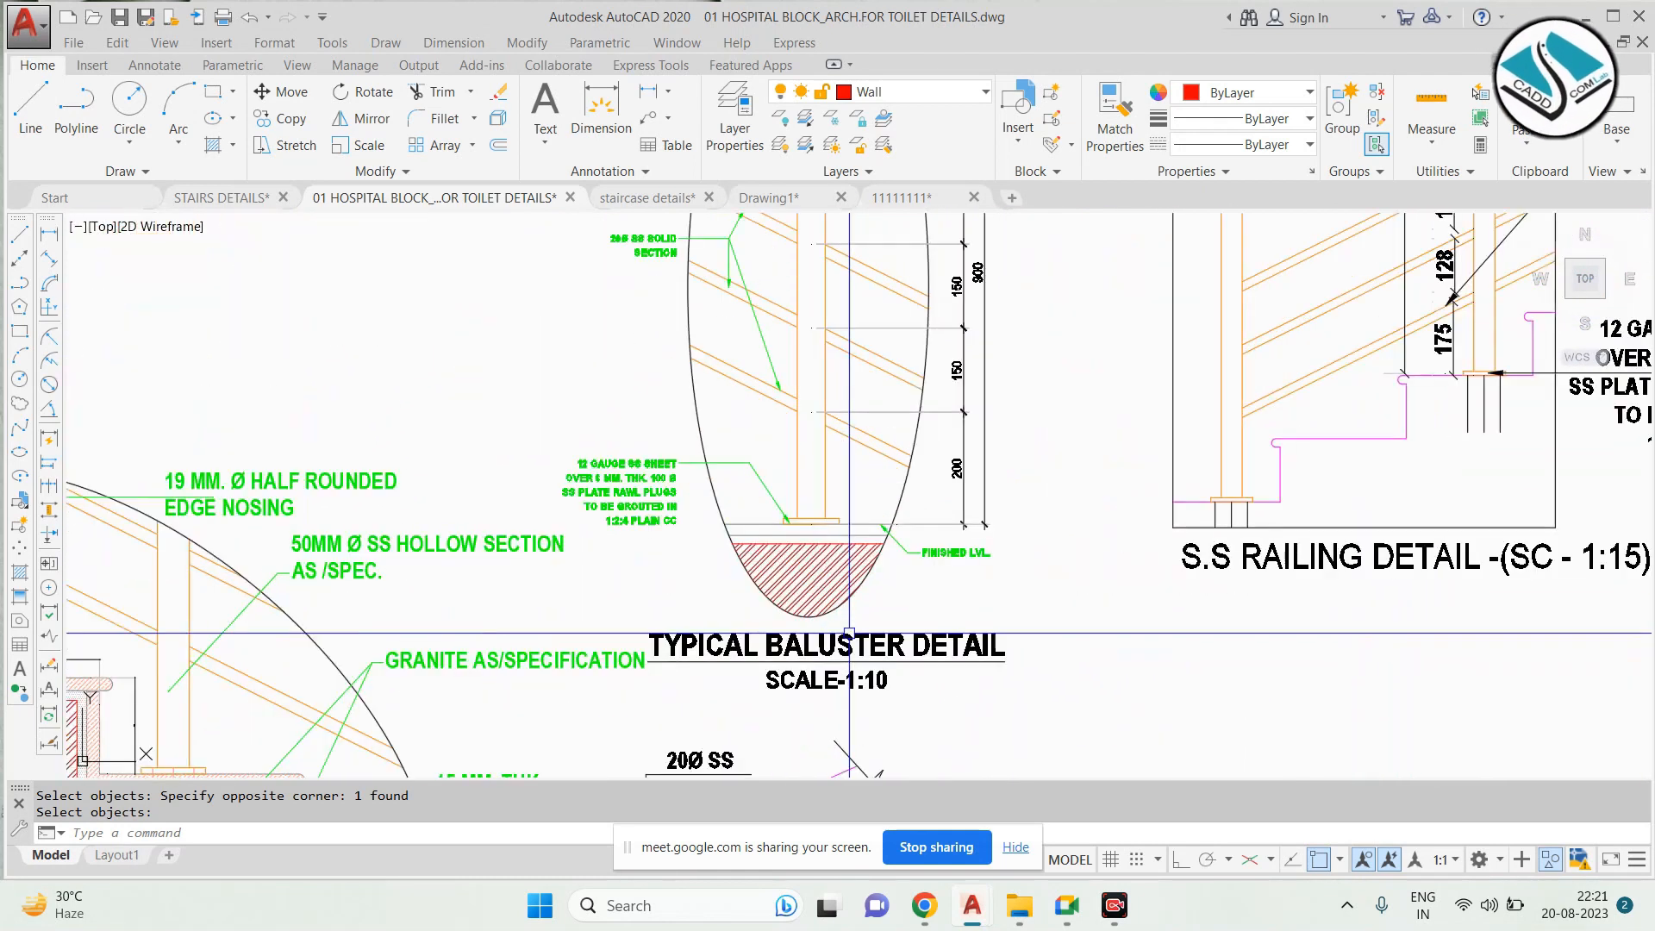
scroll(647, 687, "up", 2)
middle_click_drag(1016, 669, 733, 651)
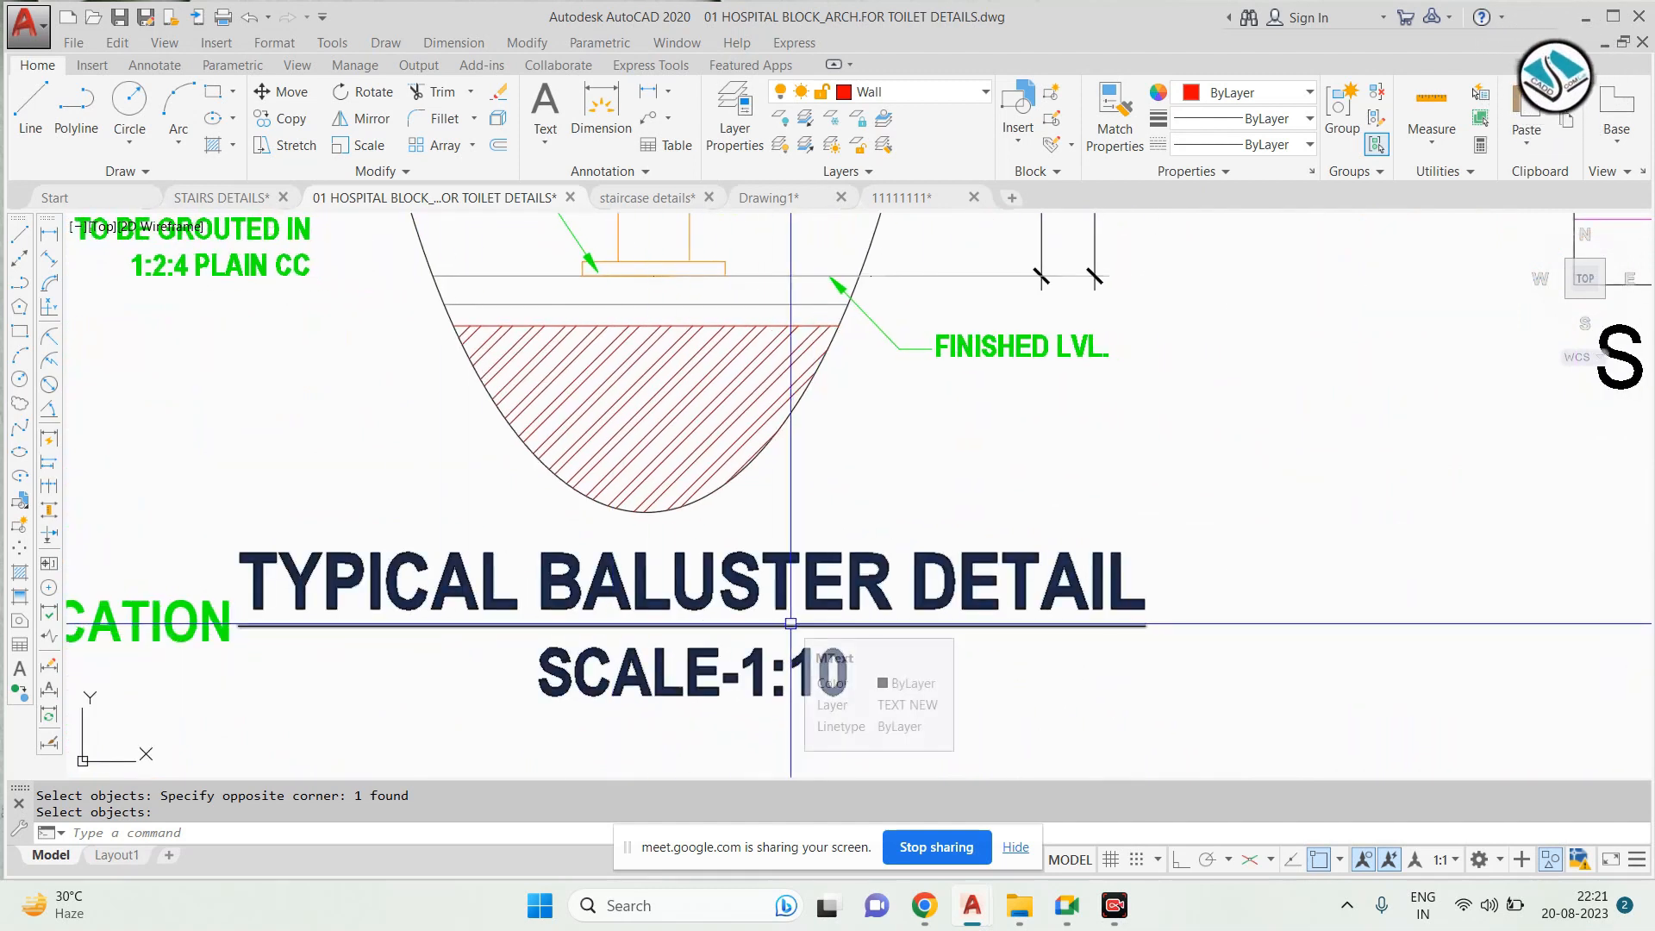
scroll(789, 622, "down", 4)
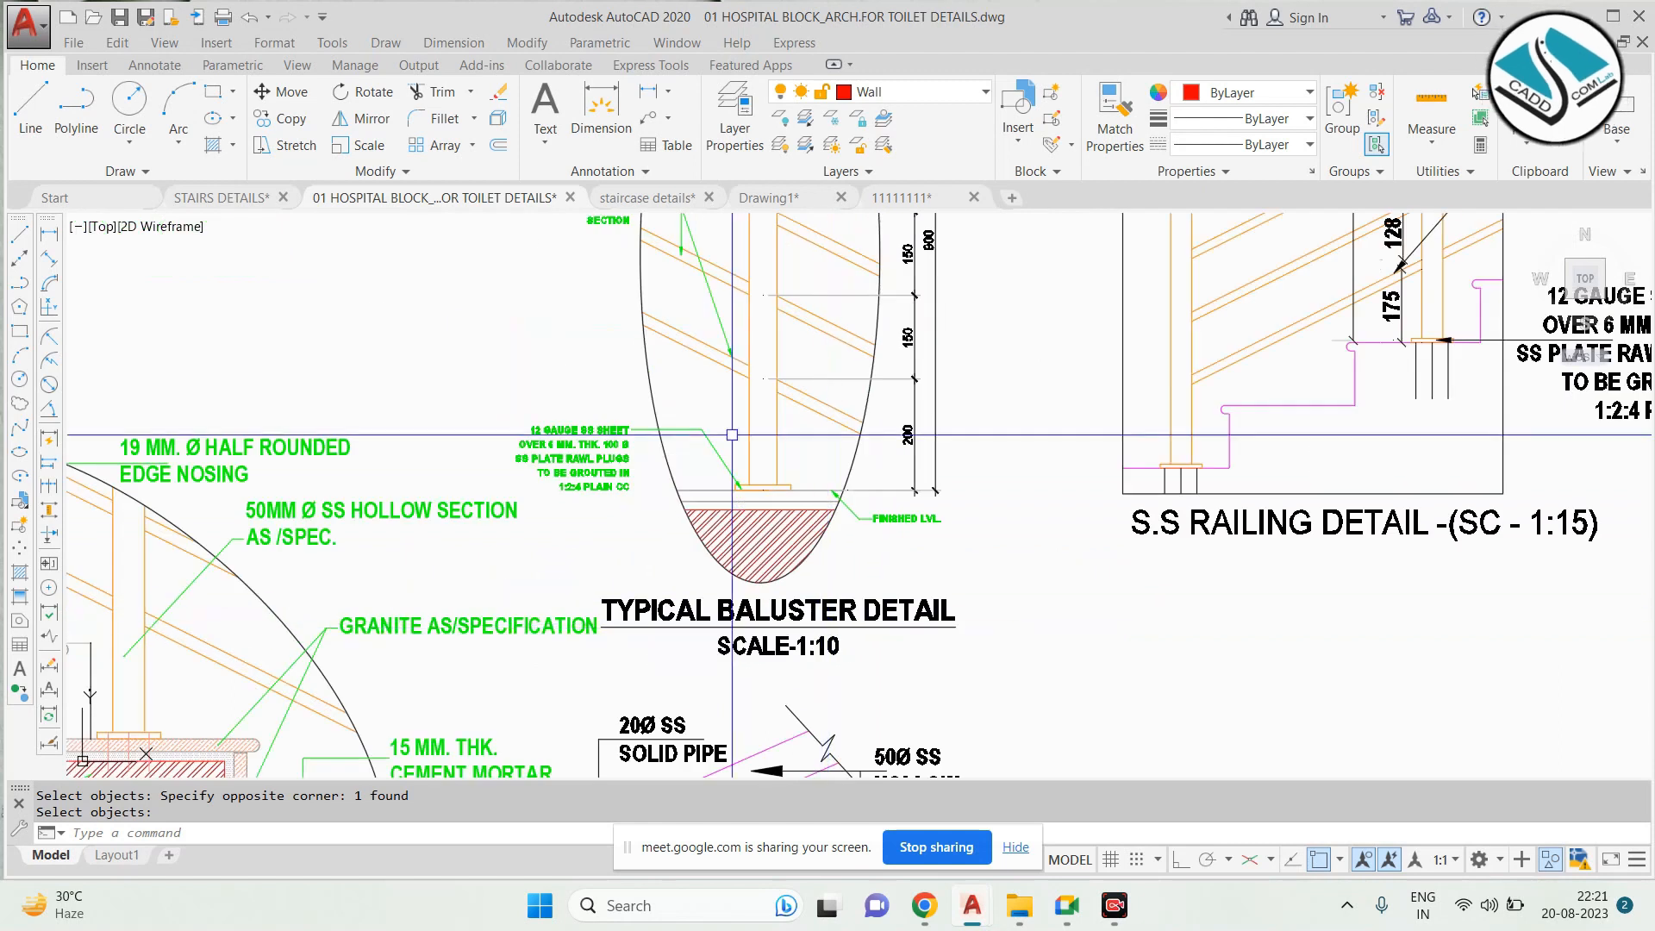
scroll(732, 434, "up", 5)
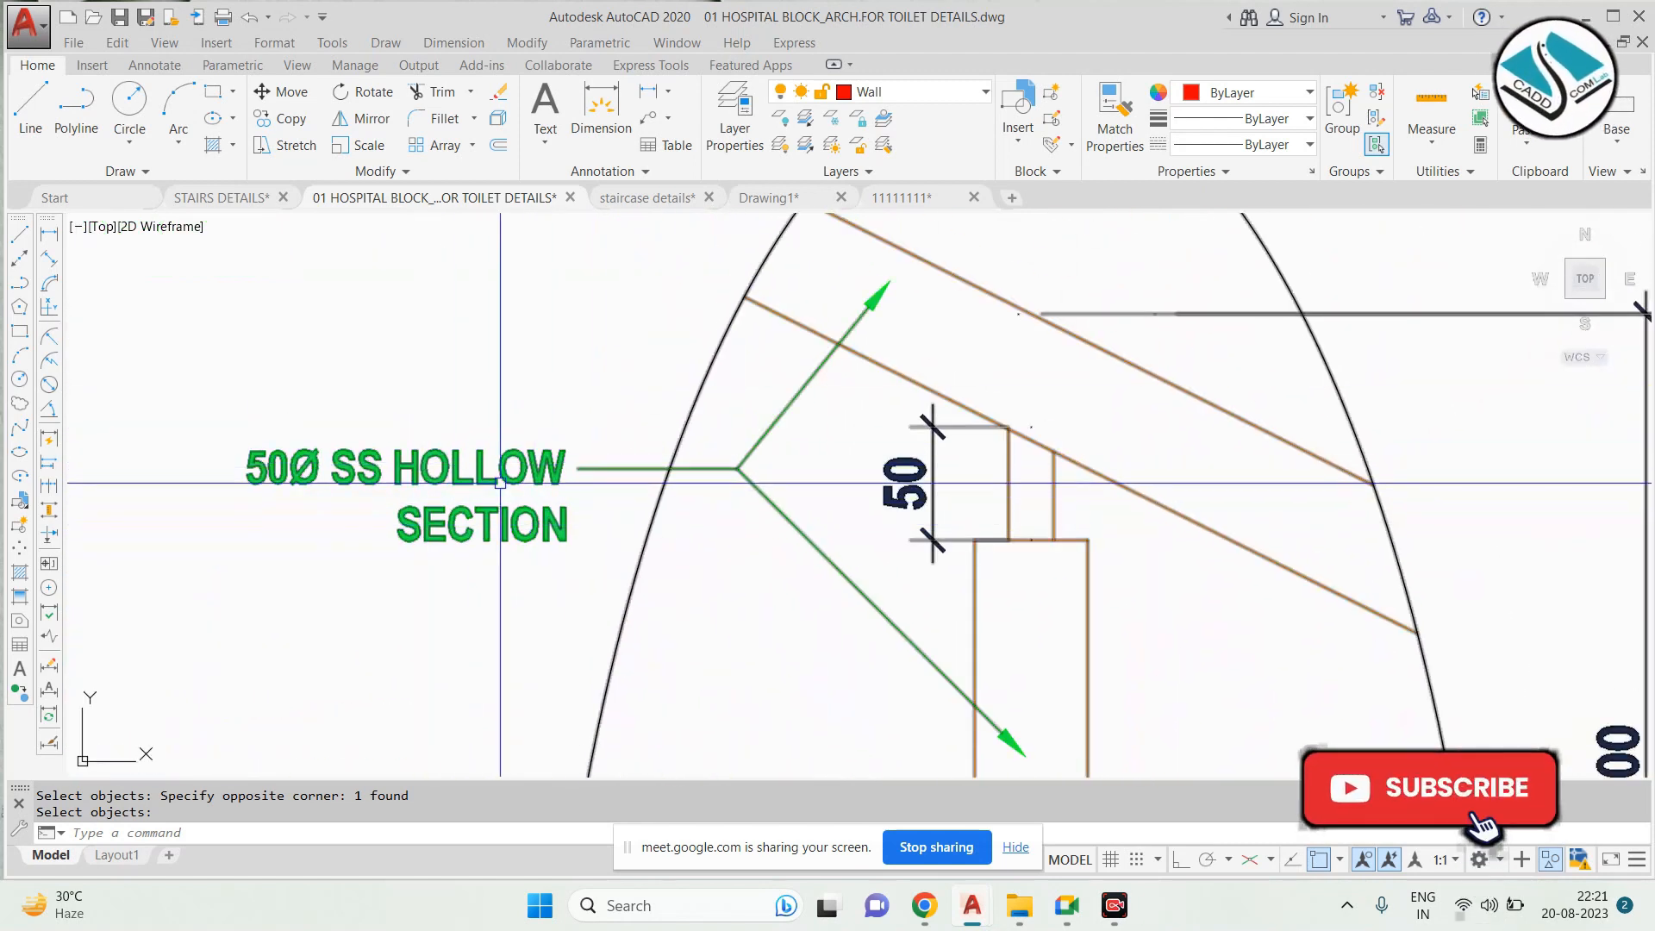
scroll(834, 397, "down", 3)
scroll(703, 344, "up", 5)
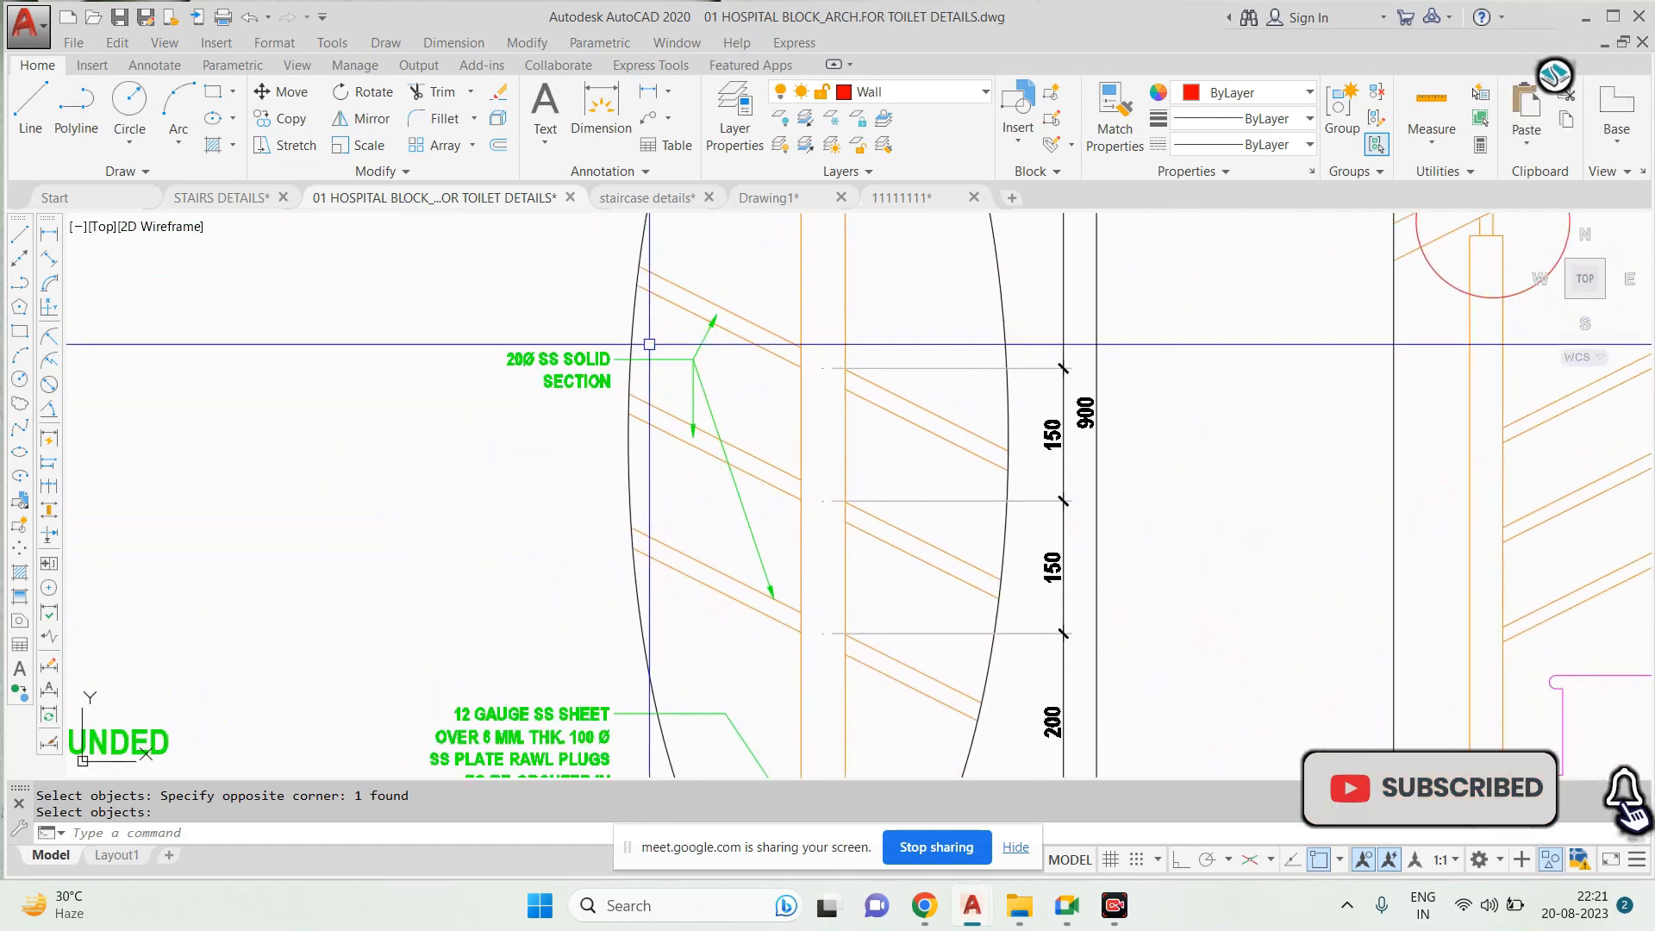
scroll(683, 346, "down", 6)
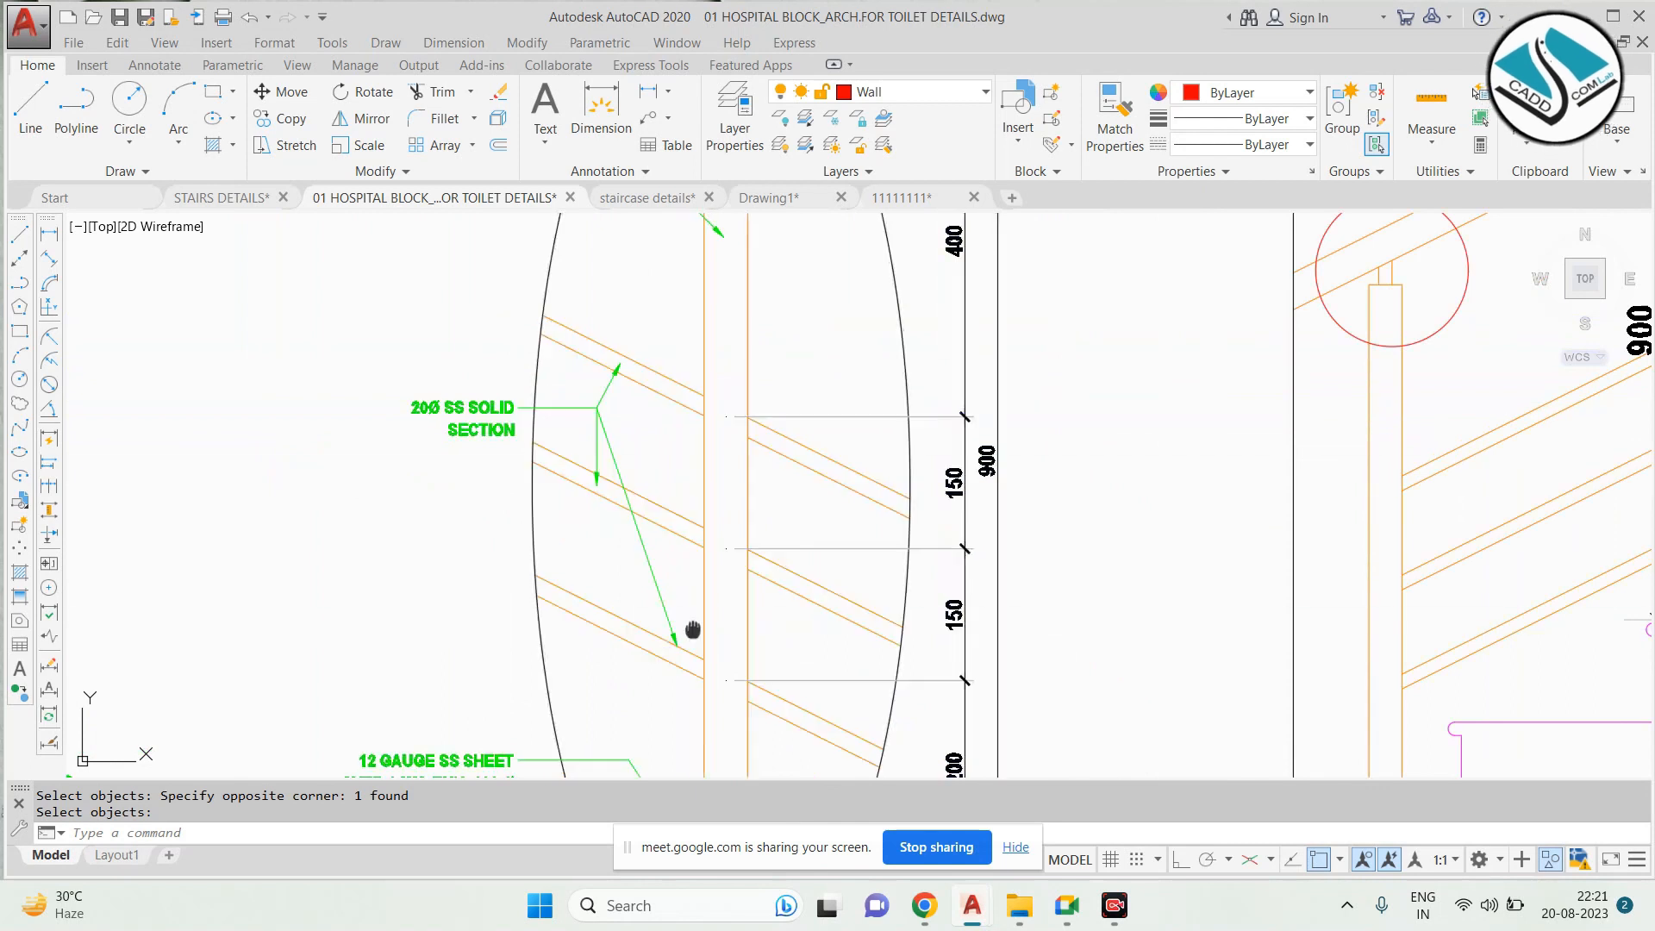
Examine the baluster's base plate, finished level and rawl plug grouting note in the Typical Baluster Detail
middle_click_drag(690, 629, 742, 282)
scroll(543, 422, "up", 4)
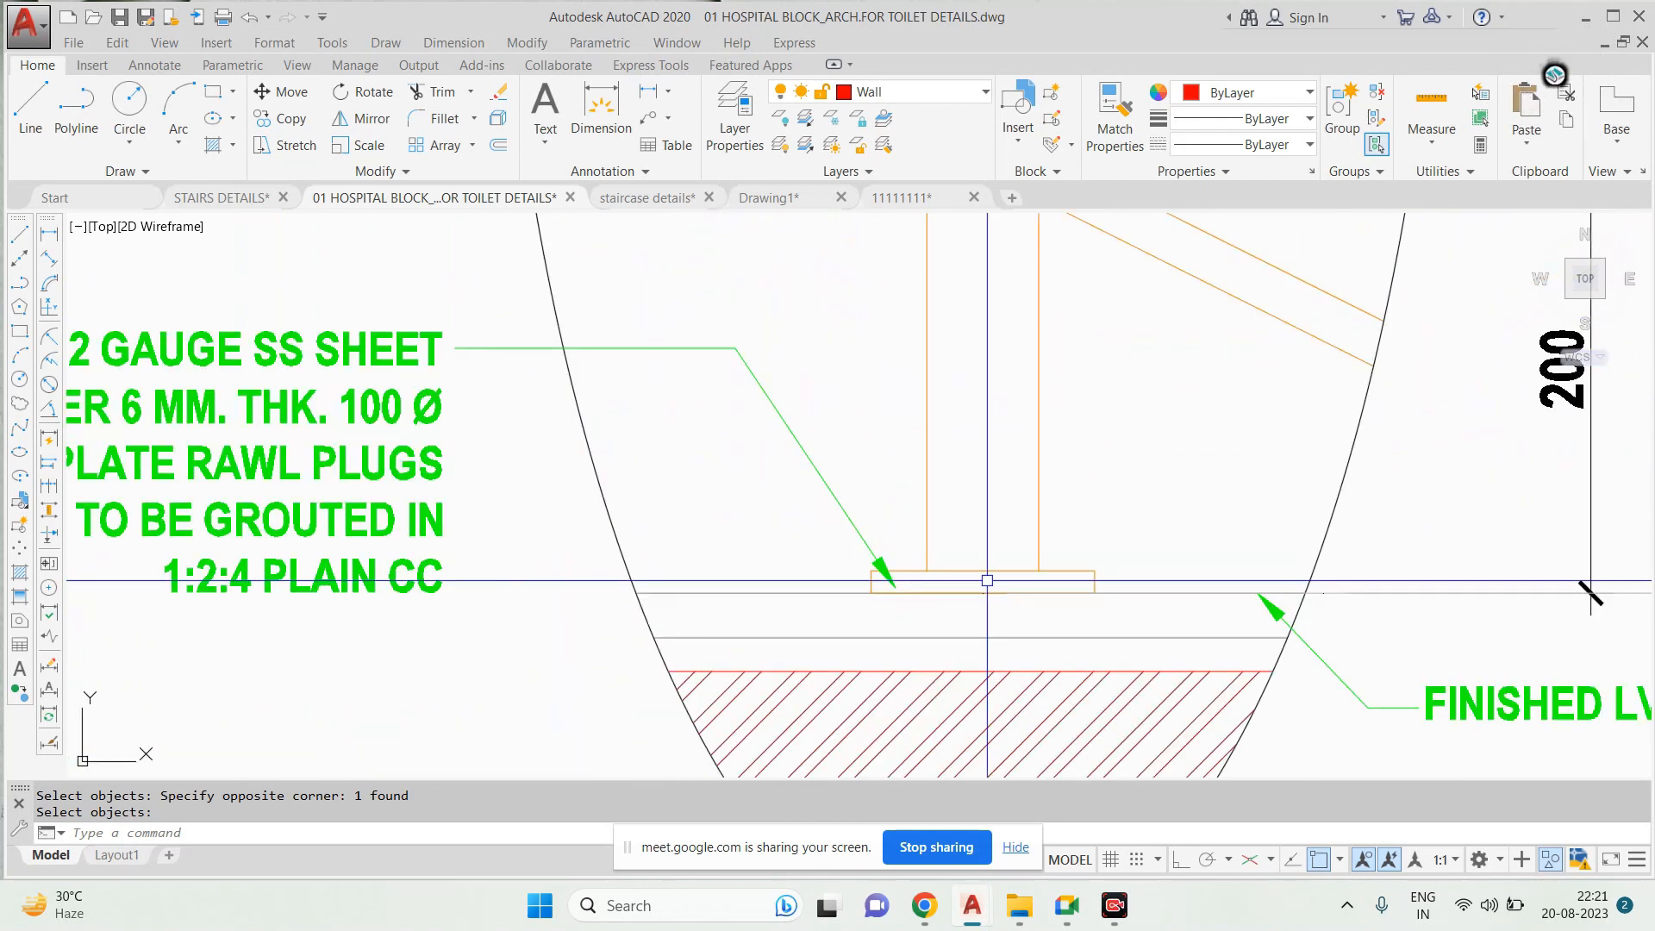
middle_click_drag(939, 571, 1109, 586)
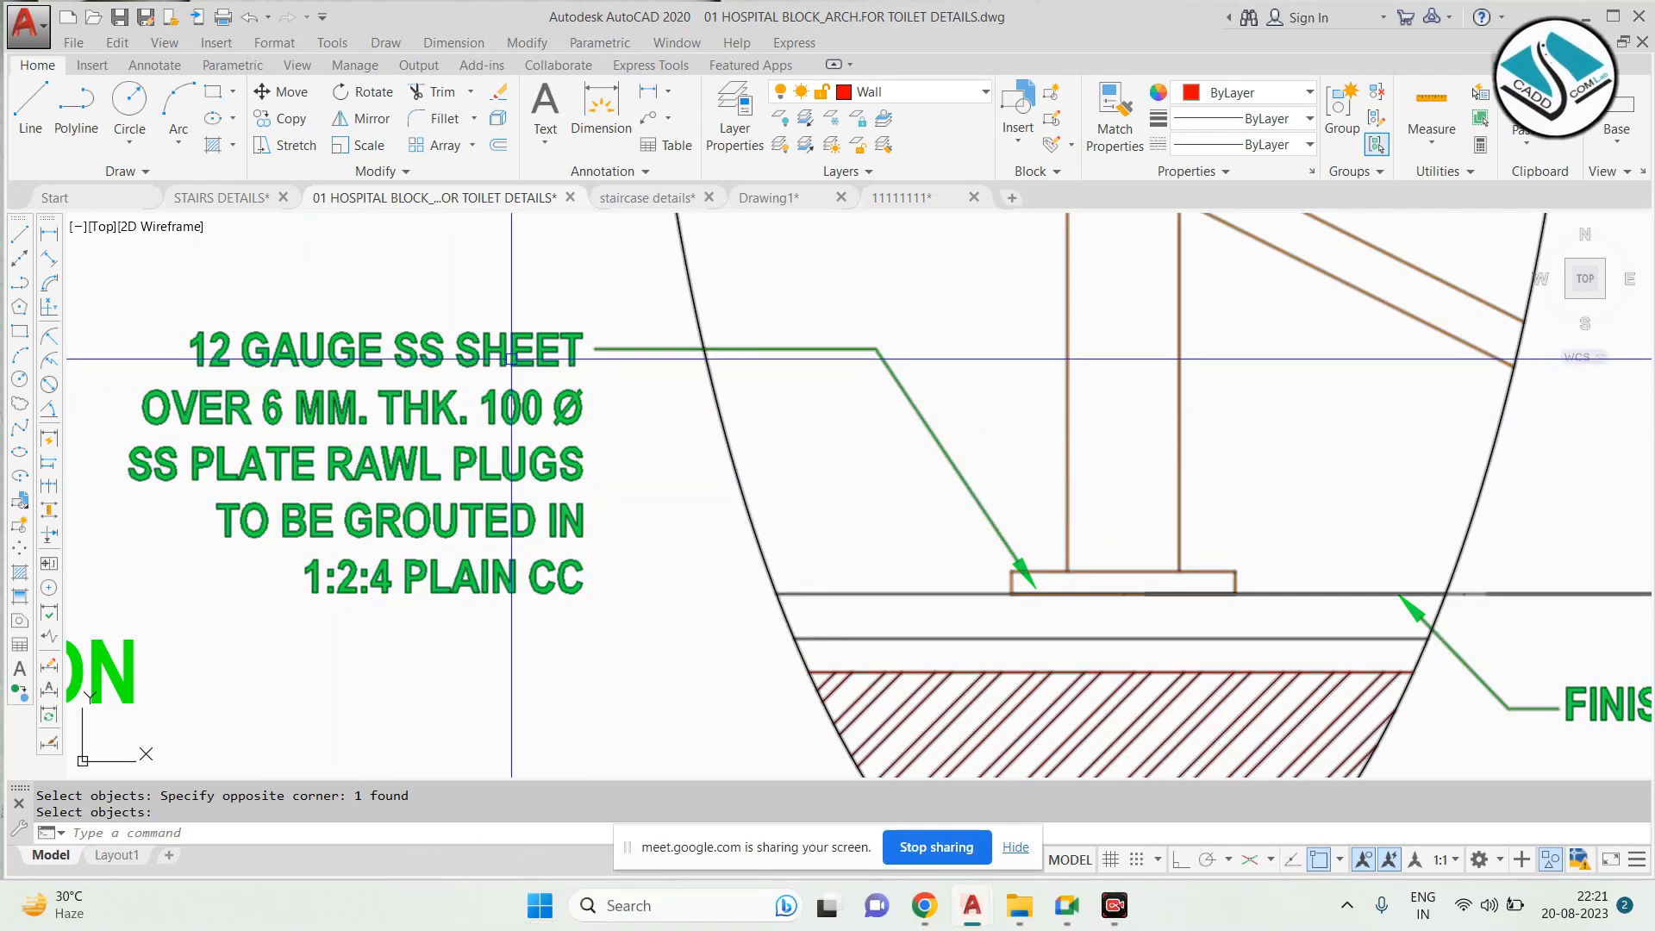
scroll(511, 357, "down", 2)
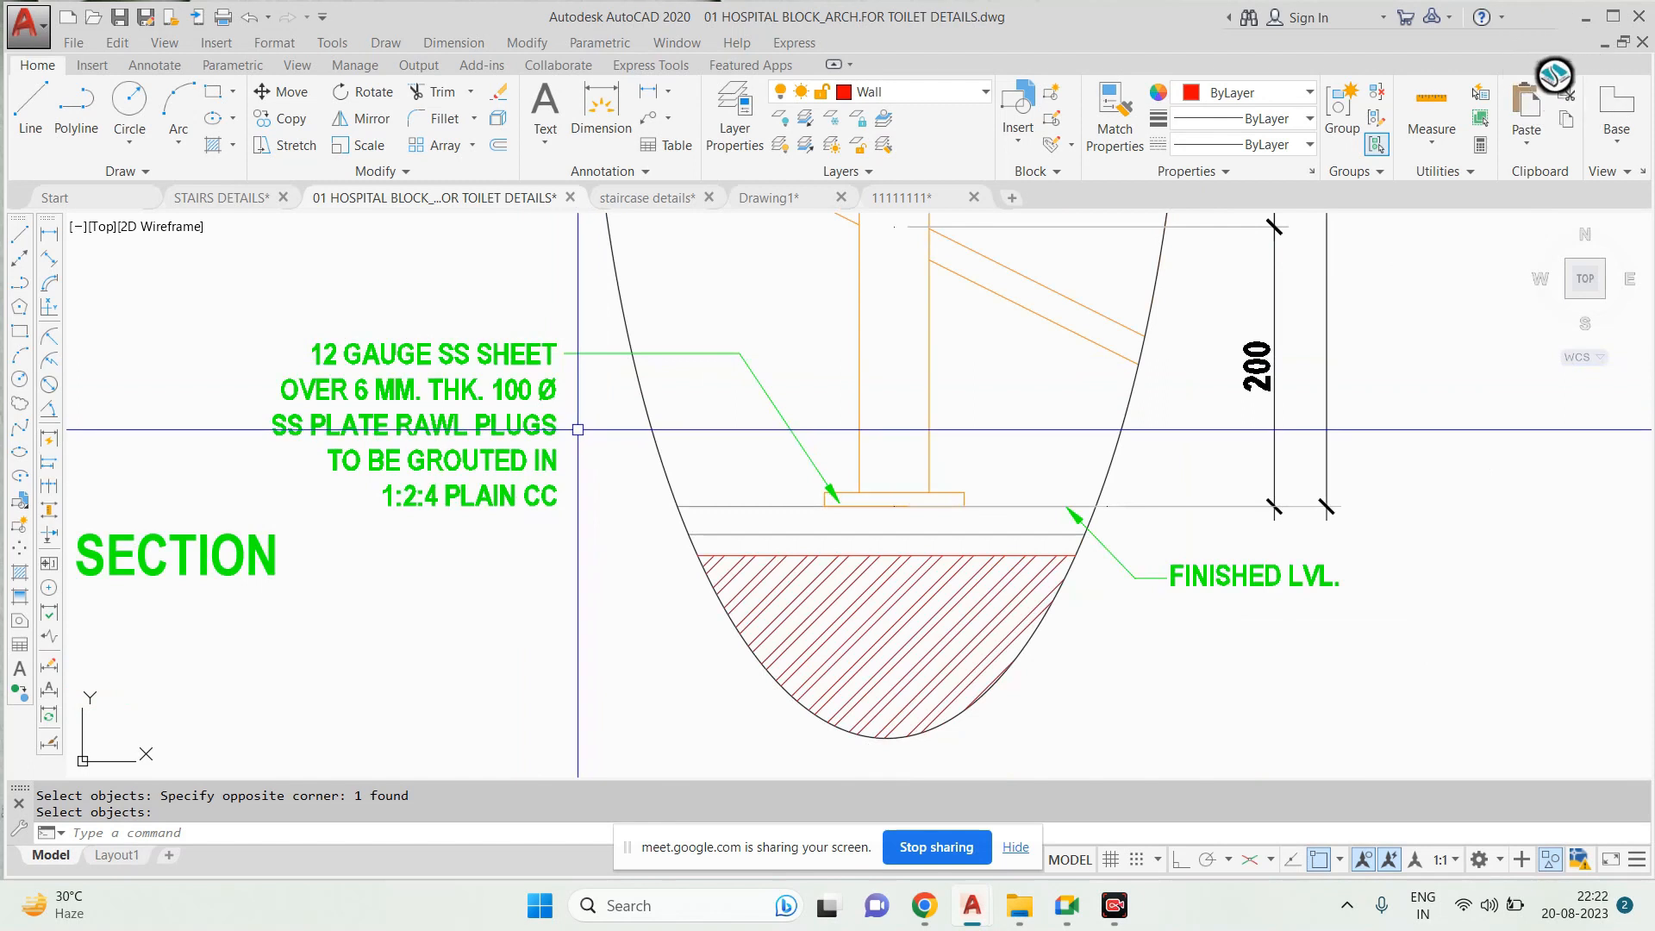
scroll(578, 428, "down", 4)
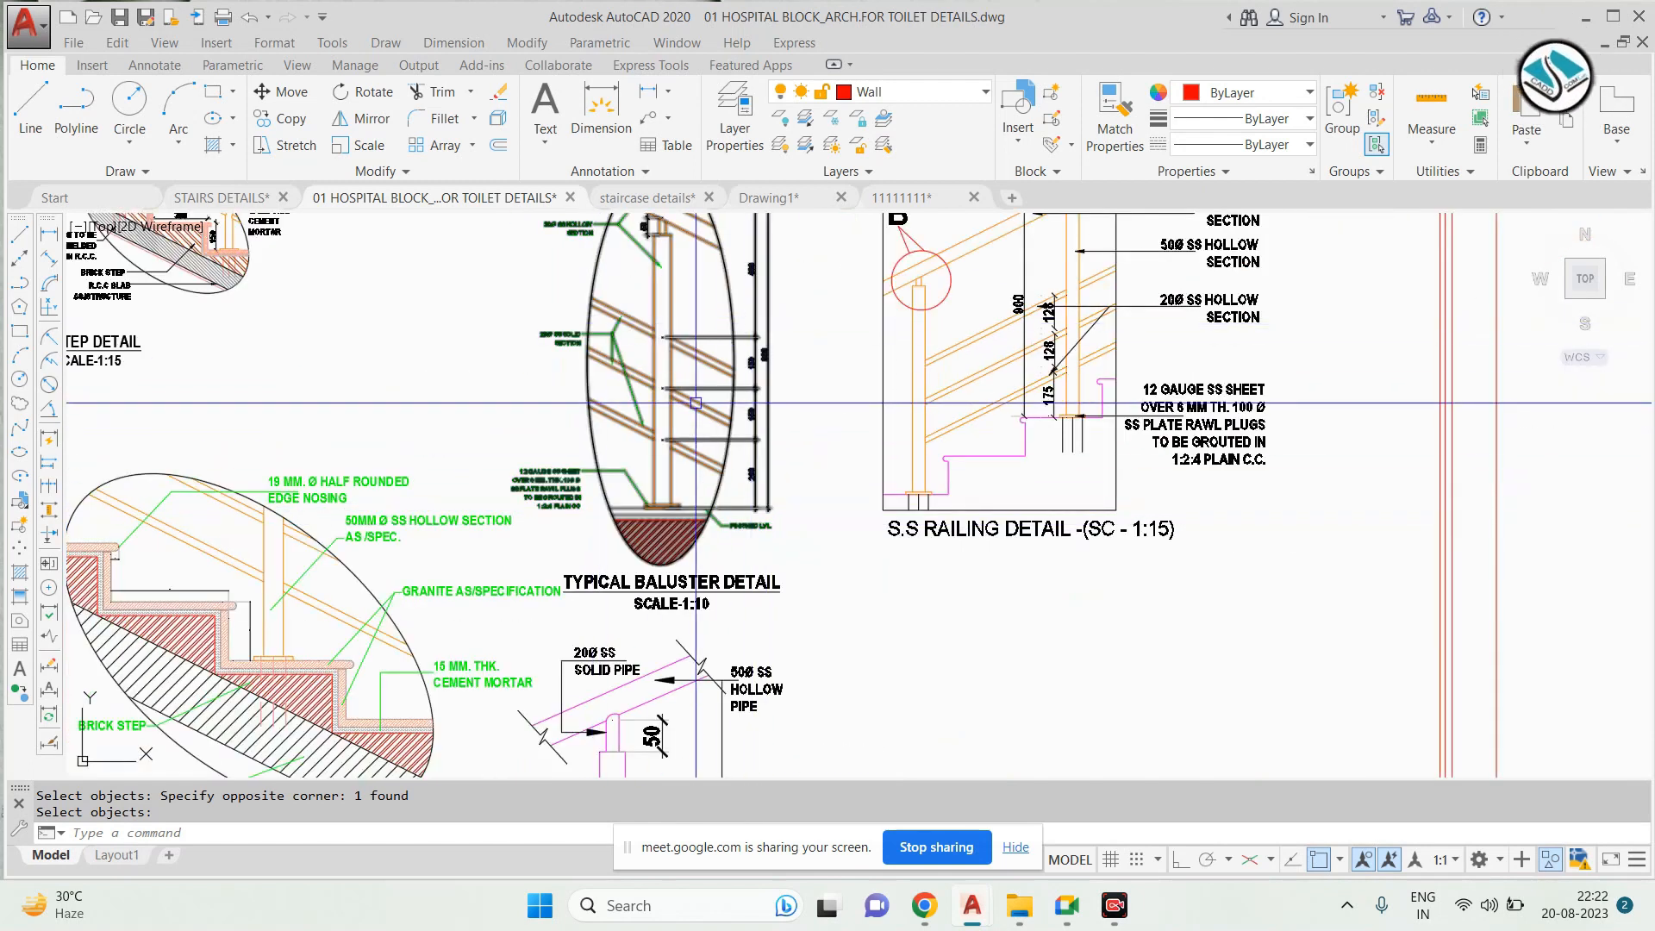
Examine the hollow sections, rail spacings and base plate fixing note in the S.S Railing Detail (SC - 1:15)
scroll(936, 511, "up", 6)
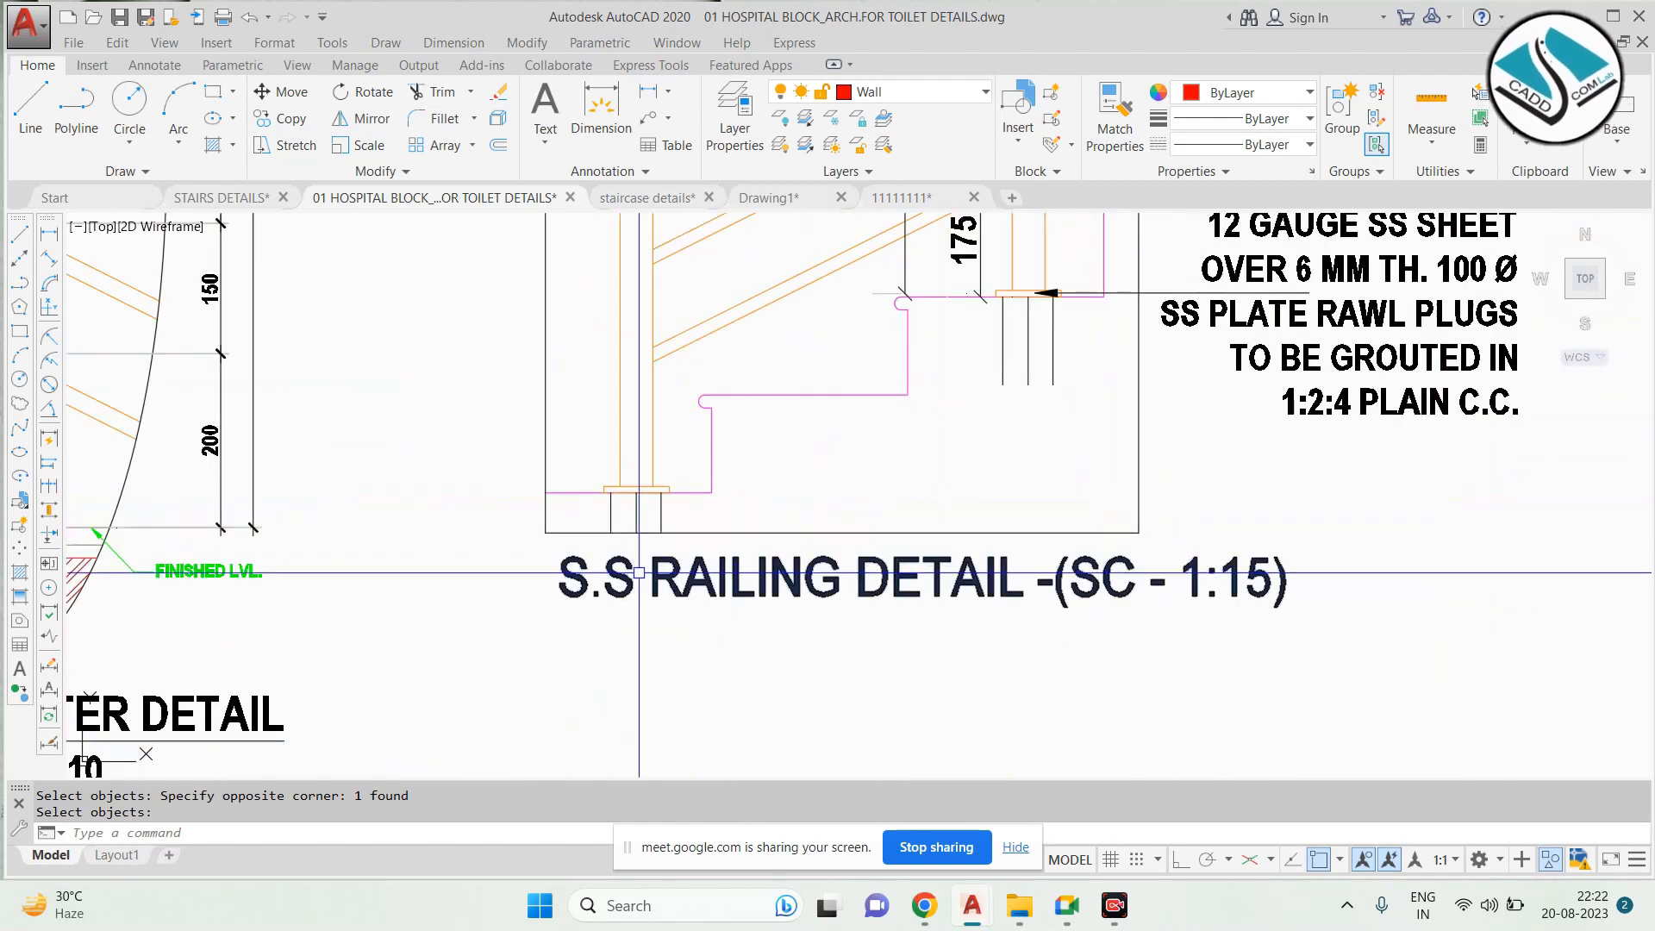
scroll(935, 511, "down", 8)
scroll(935, 511, "up", 6)
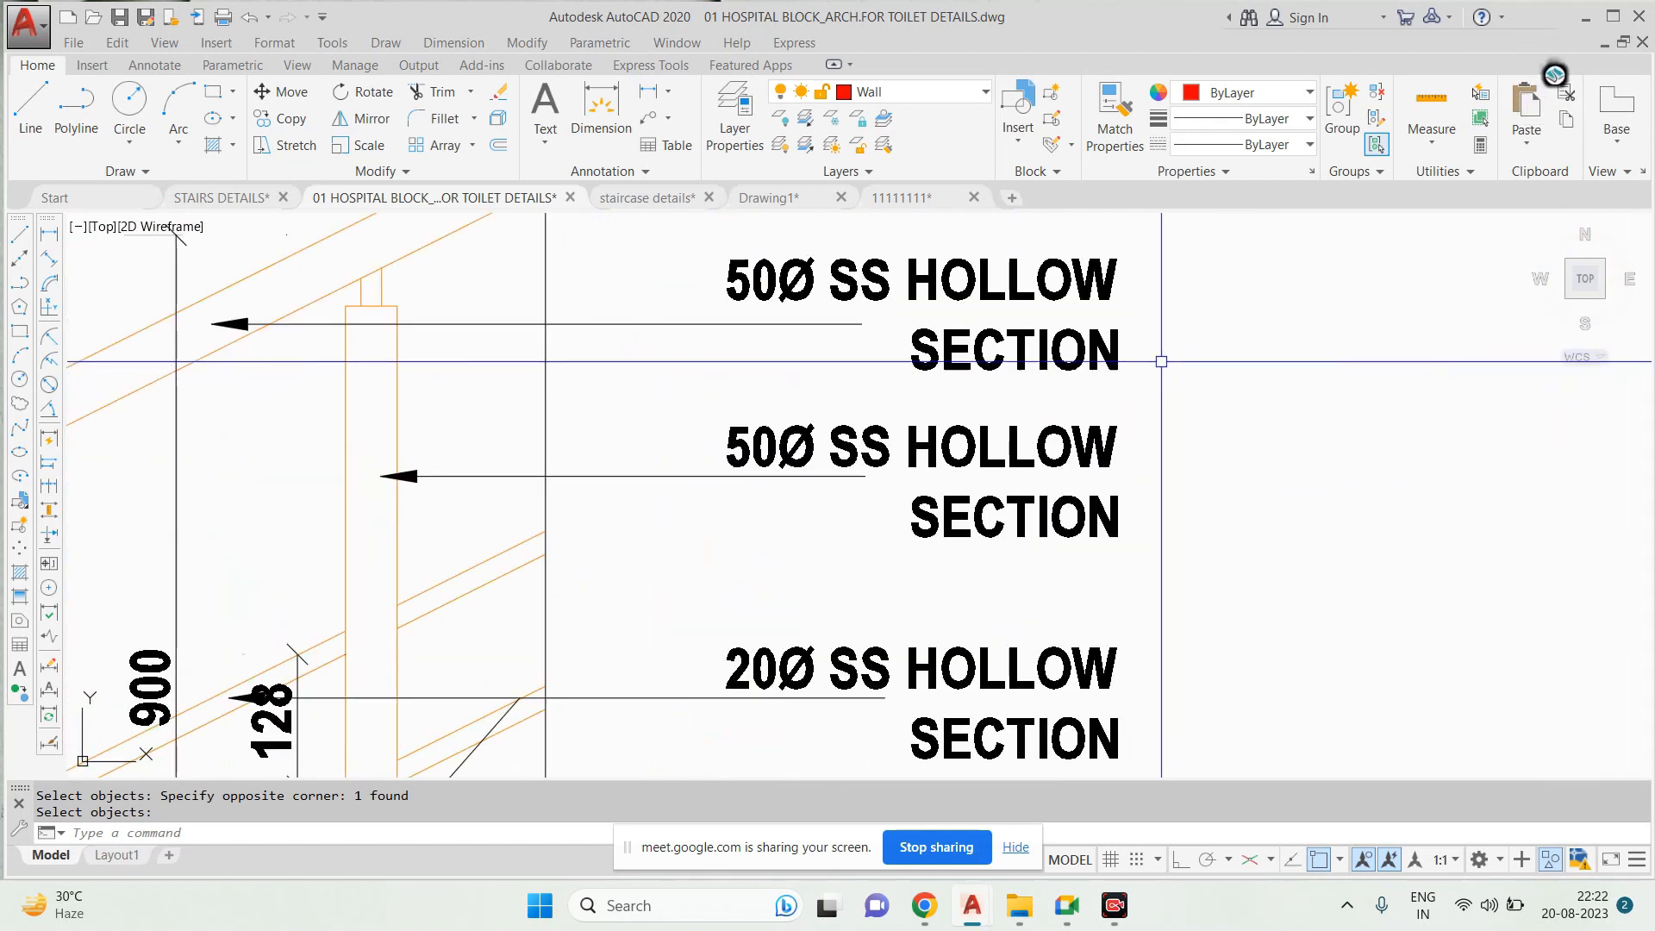
middle_click_drag(998, 634, 997, 333)
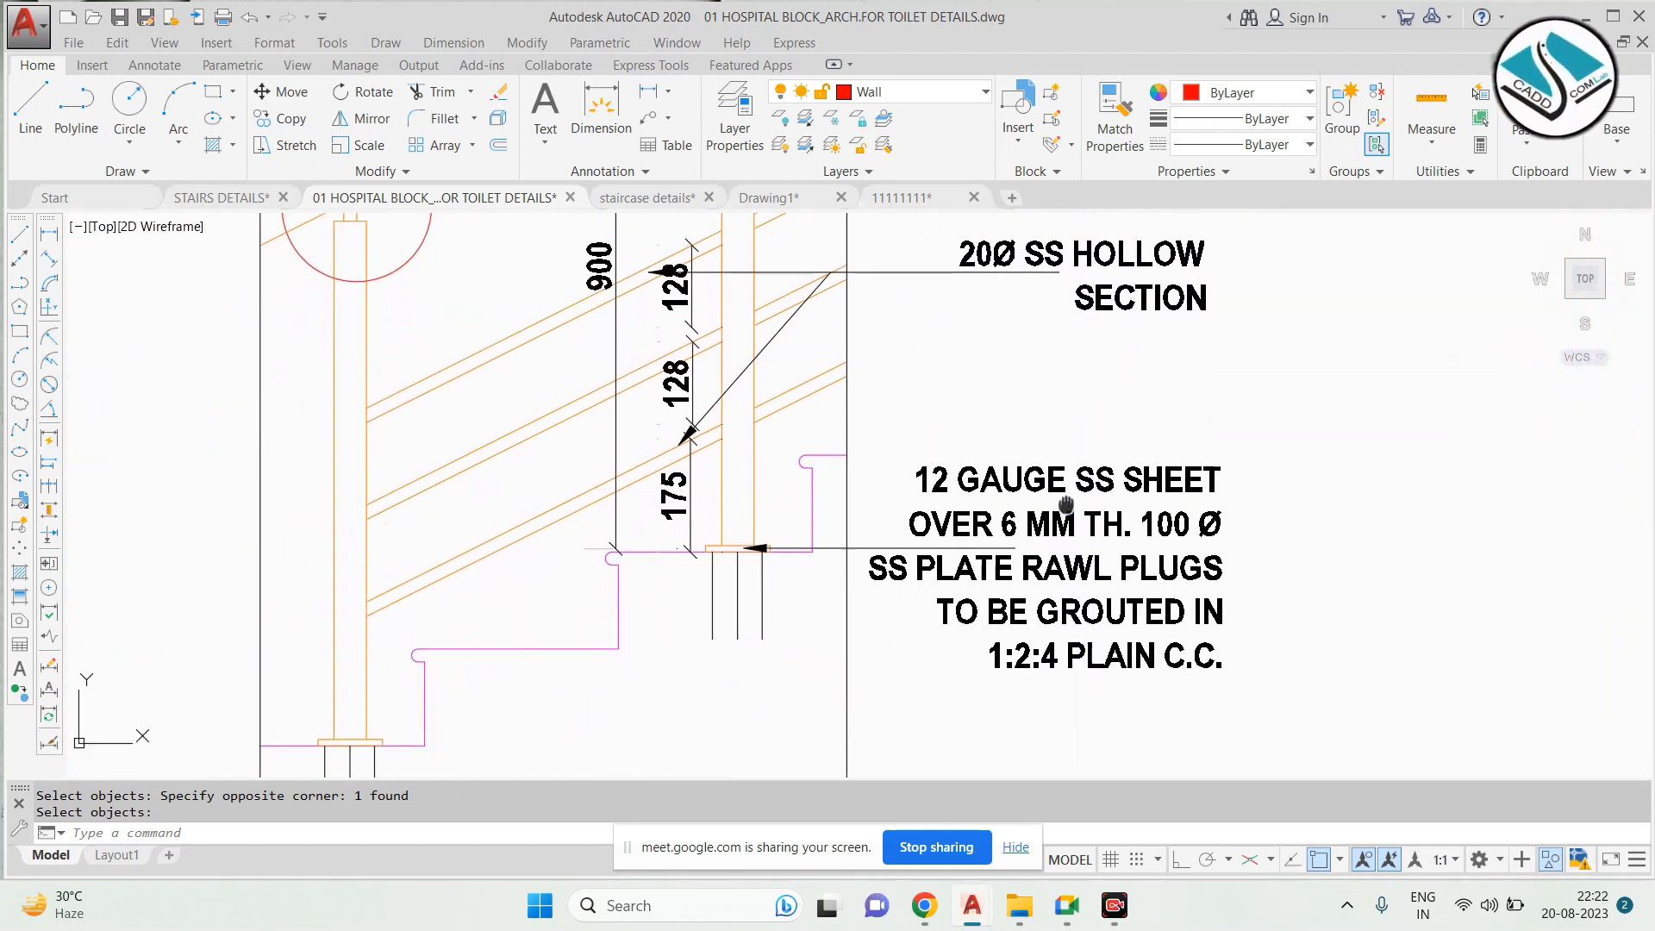
middle_click_drag(1057, 603, 1083, 419)
scroll(1083, 419, "up", 1)
scroll(1083, 420, "up", 3)
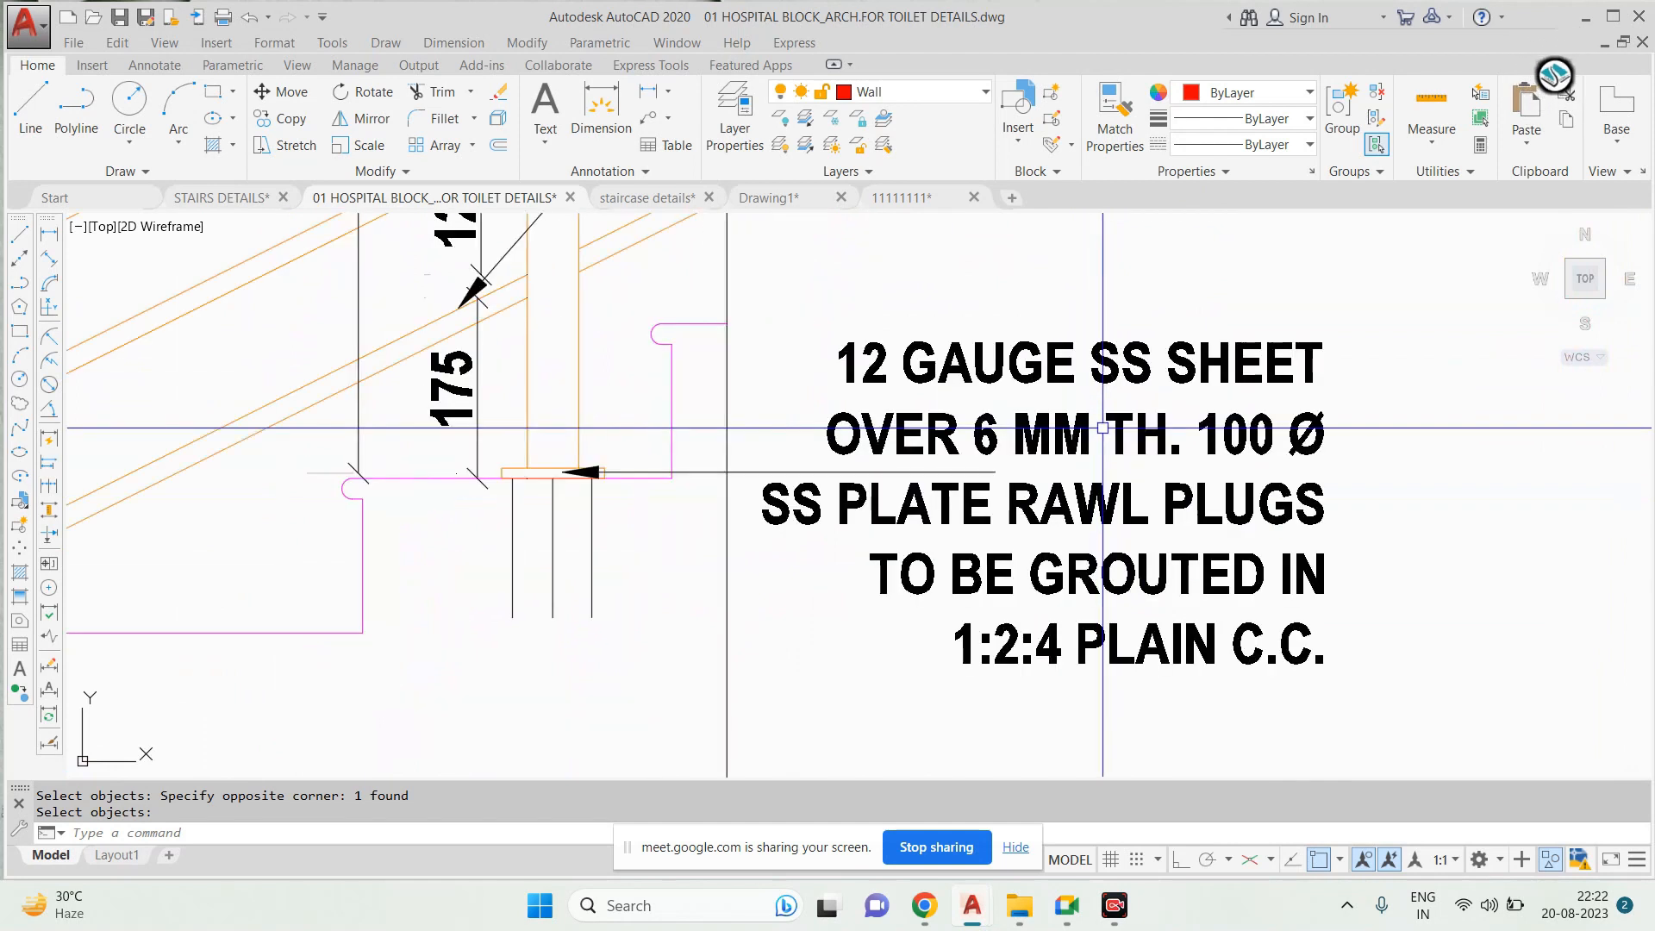
scroll(1105, 406, "down", 5)
scroll(898, 433, "down", 2)
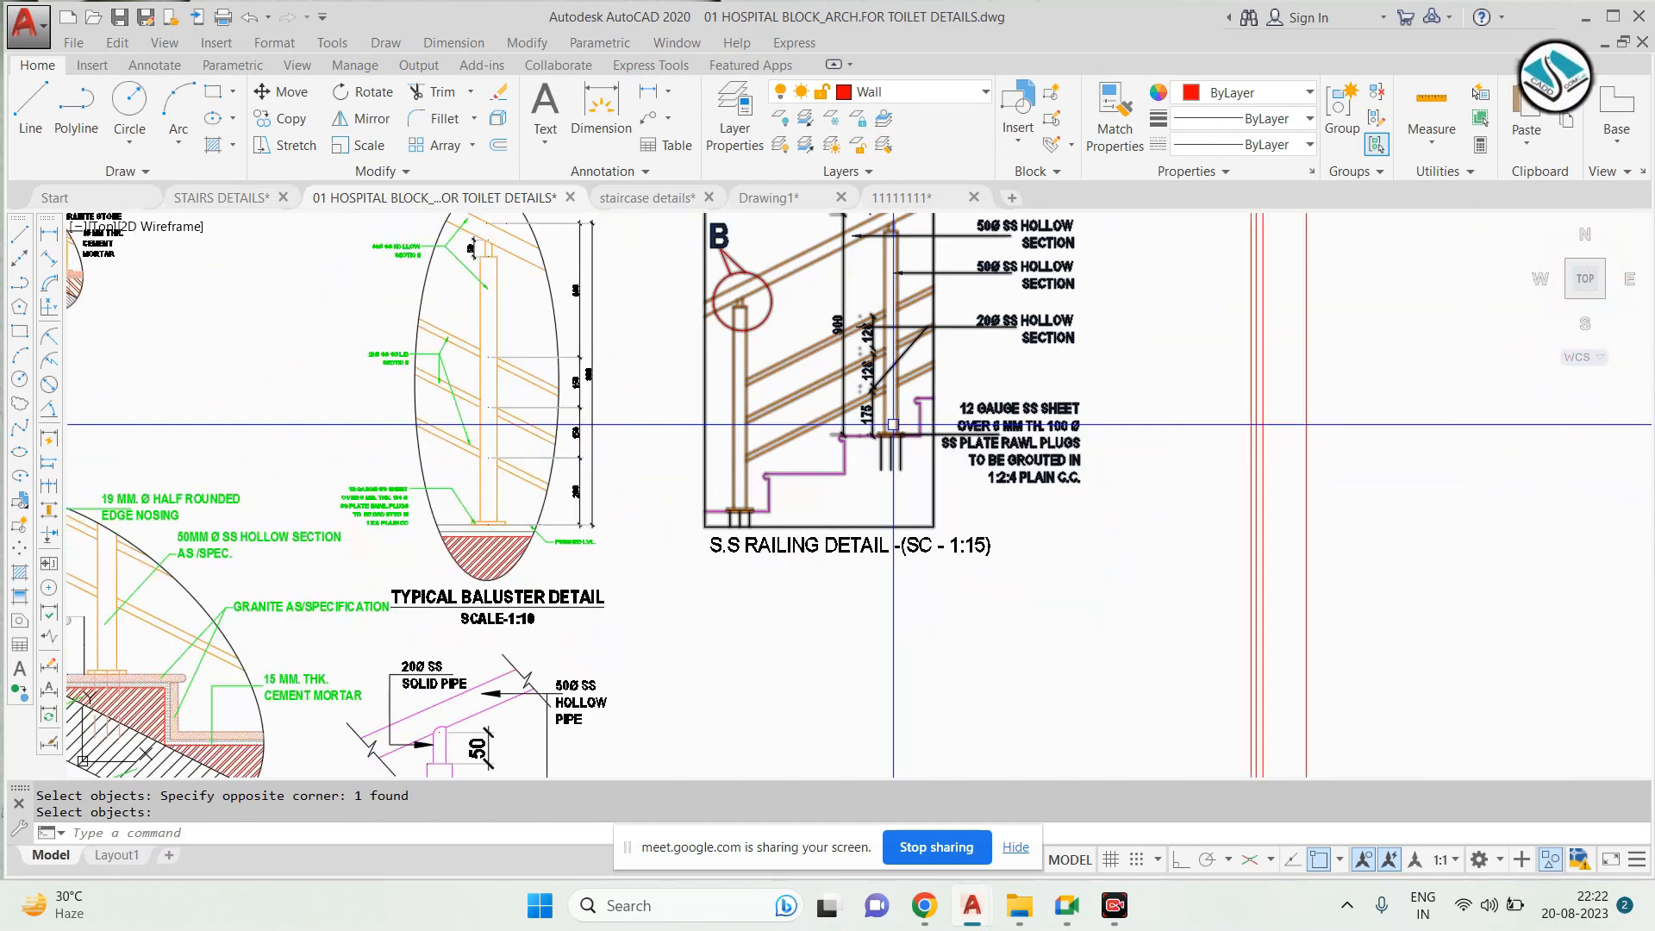
Review the larger Step Detail and compare it with the smaller Step Detail's granite, mortar and rounded-edge callouts
scroll(422, 602, "up", 4)
scroll(876, 420, "down", 6)
scroll(472, 636, "up", 4)
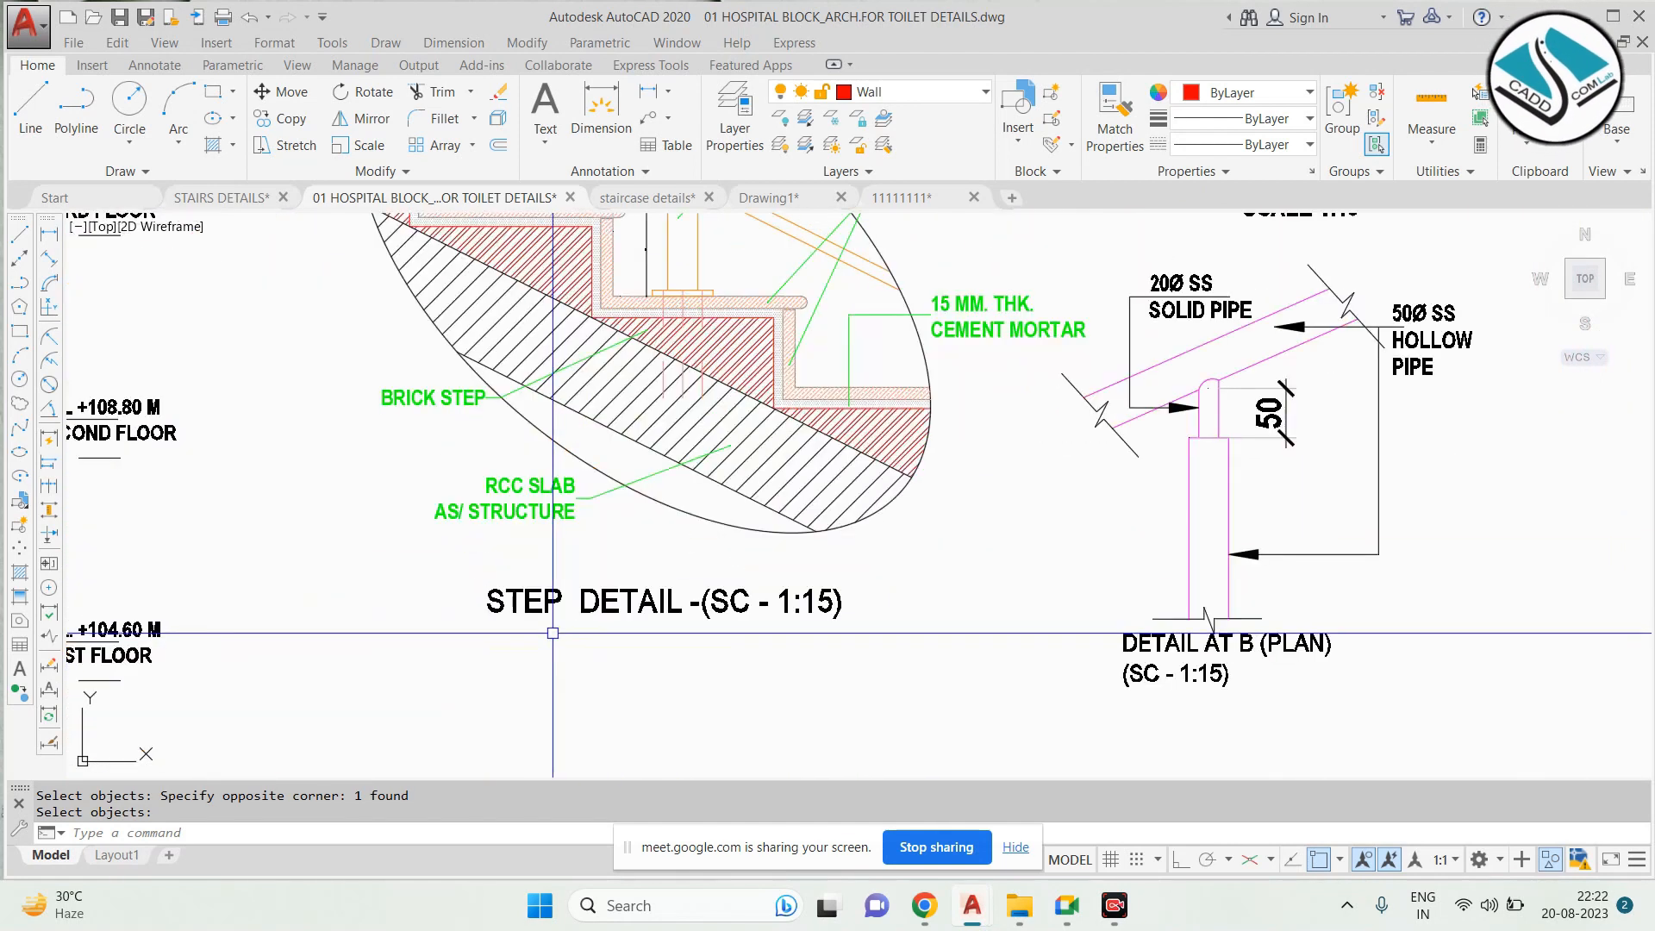
scroll(663, 636, "down", 4)
scroll(579, 363, "up", 4)
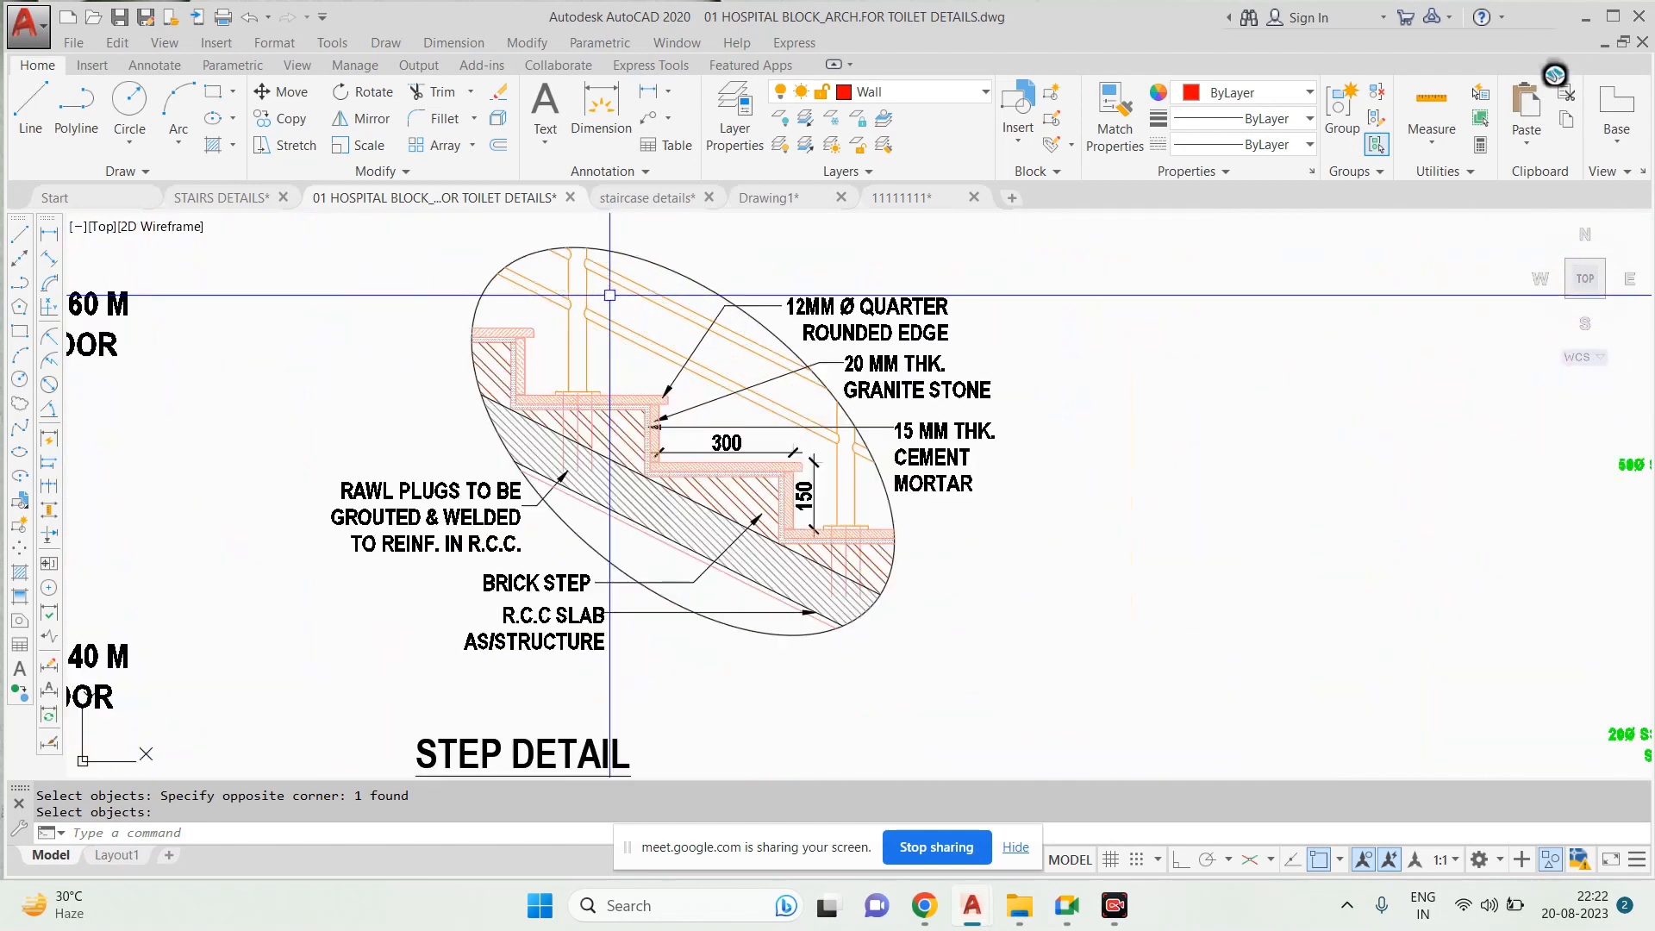
Examine the smaller Step Detail's quarter rounded edge, granite stone and cement mortar callouts
scroll(698, 342, "down", 4)
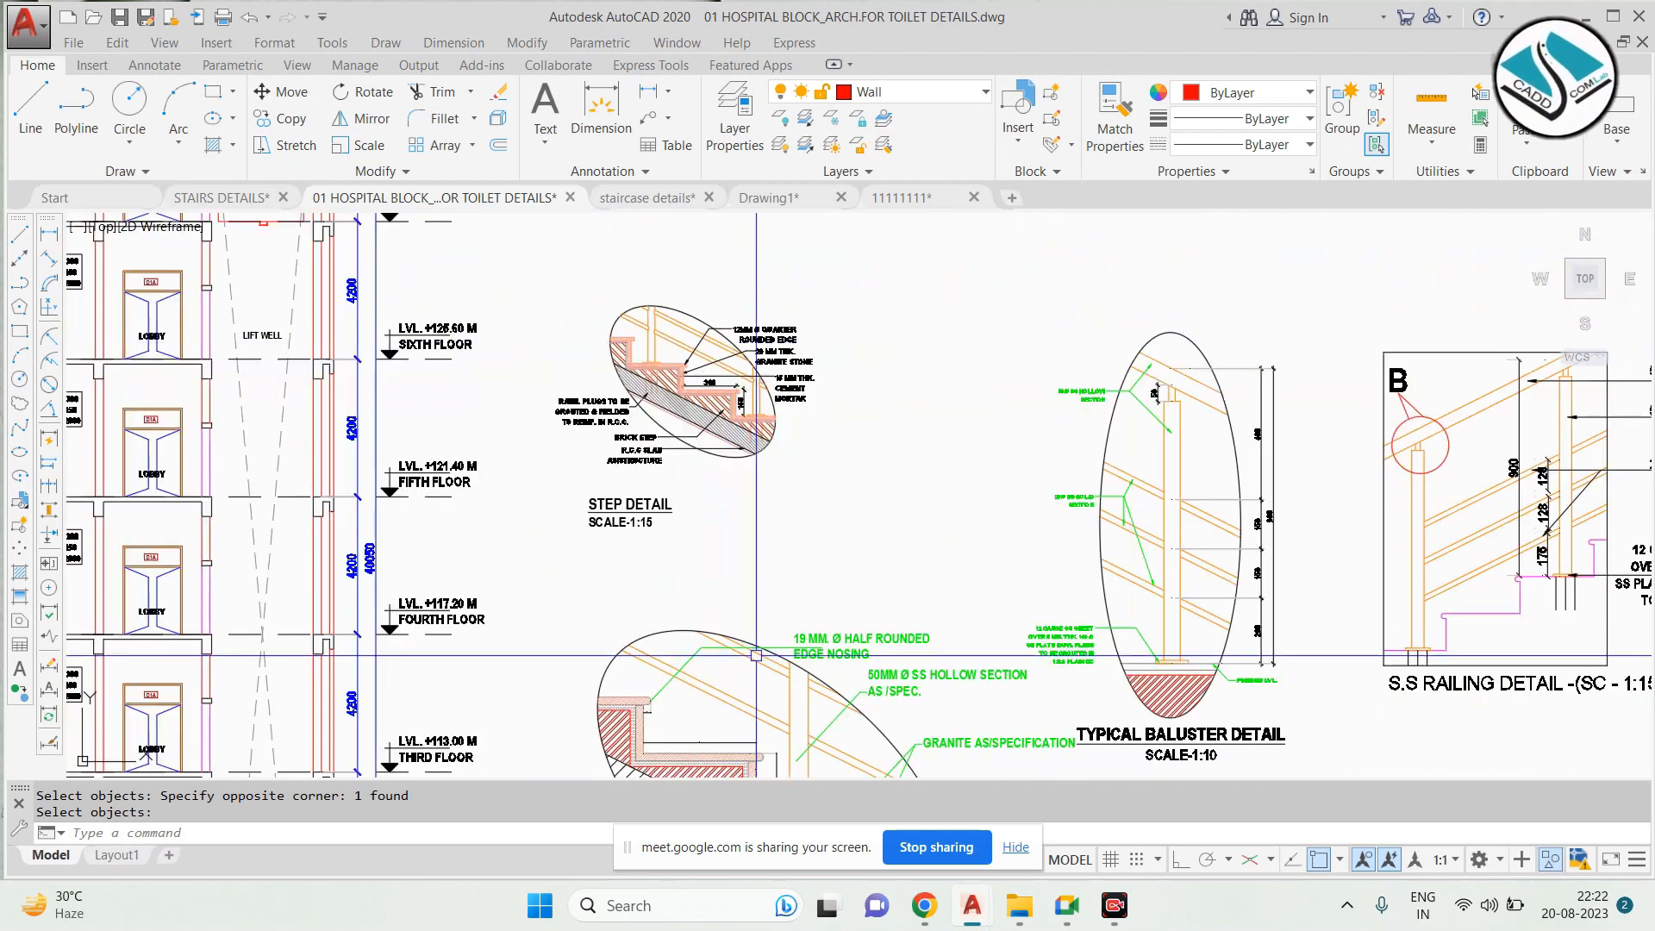
scroll(713, 487, "down", 4)
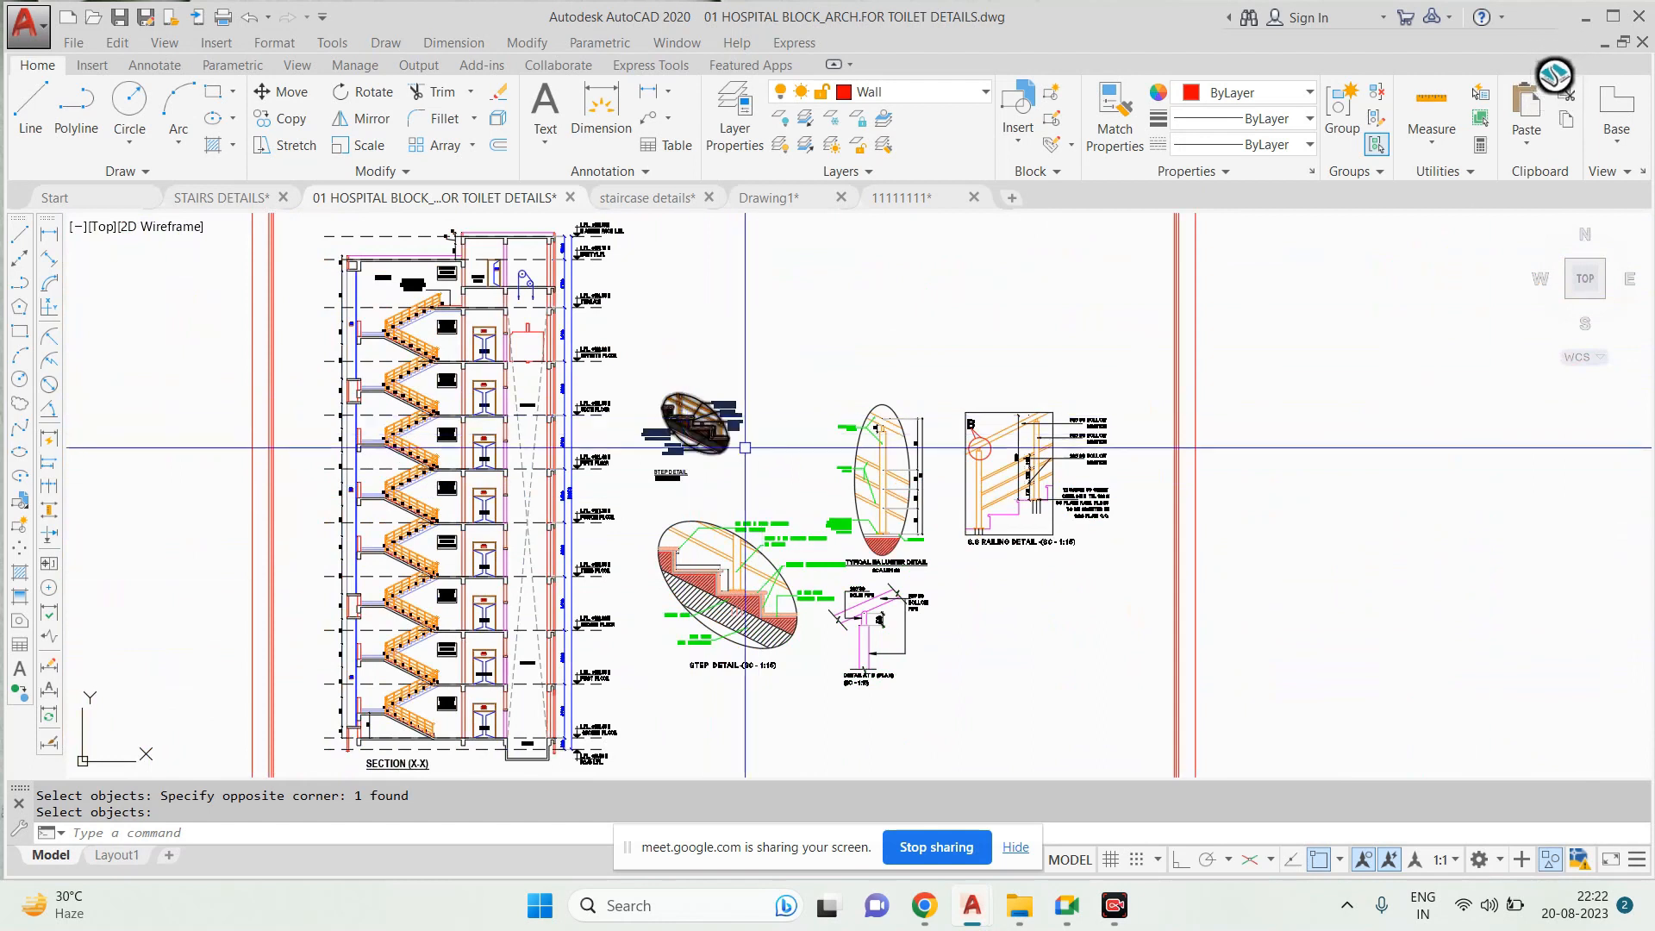
scroll(724, 520, "up", 6)
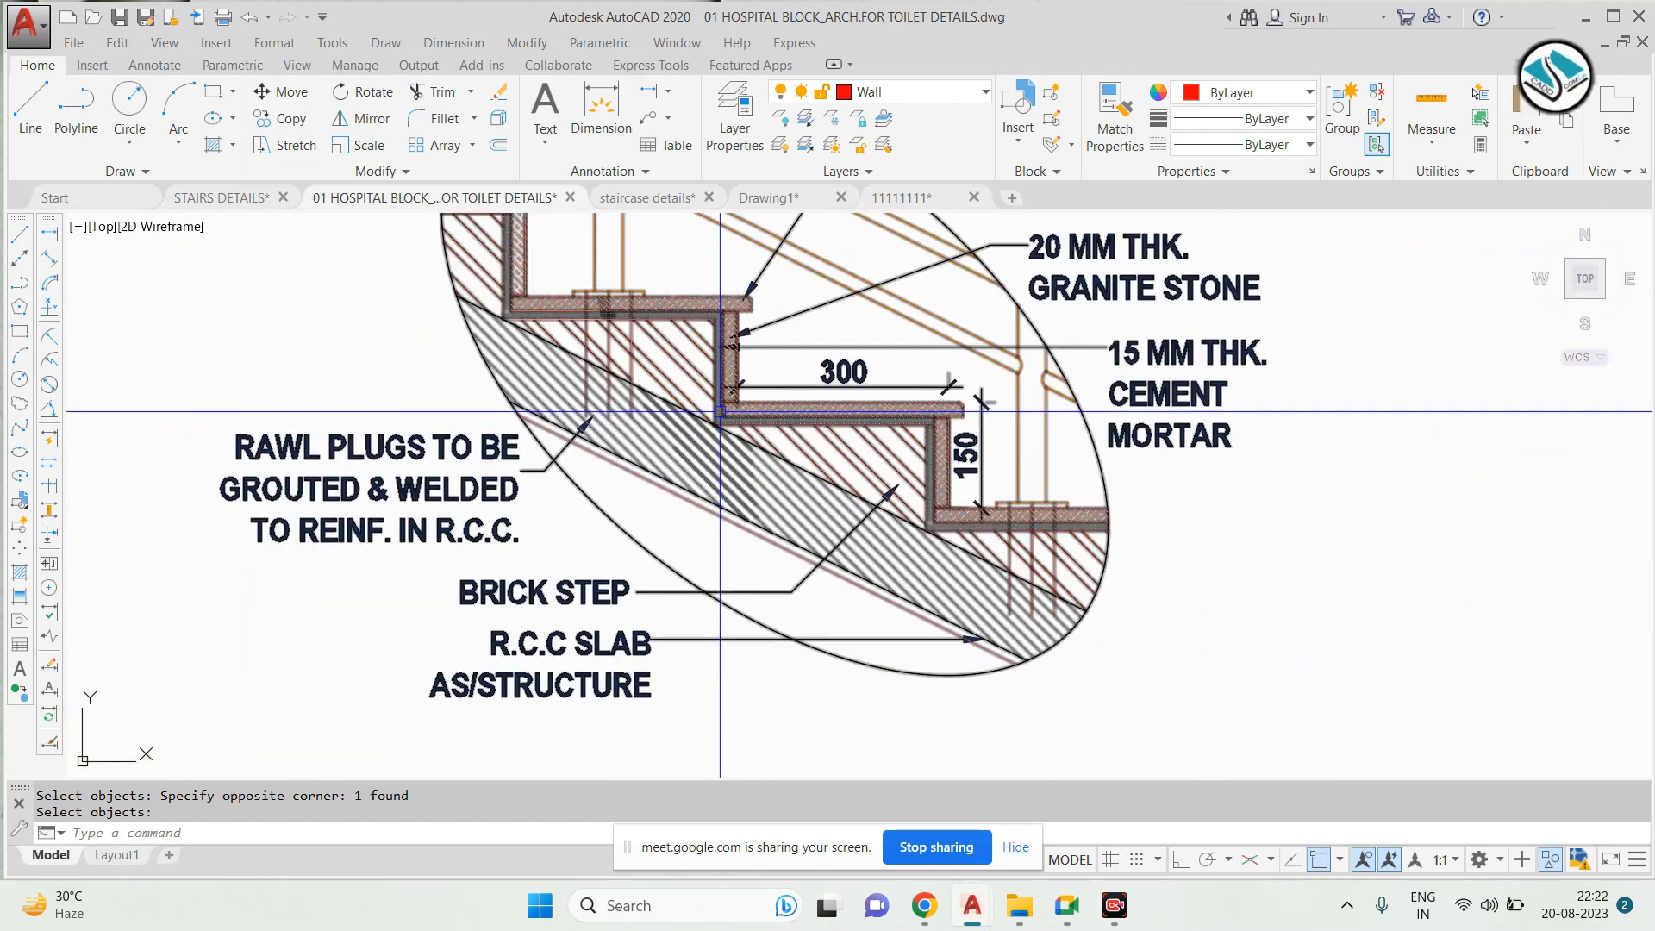
middle_click_drag(720, 412, 668, 516)
scroll(852, 346, "up", 3)
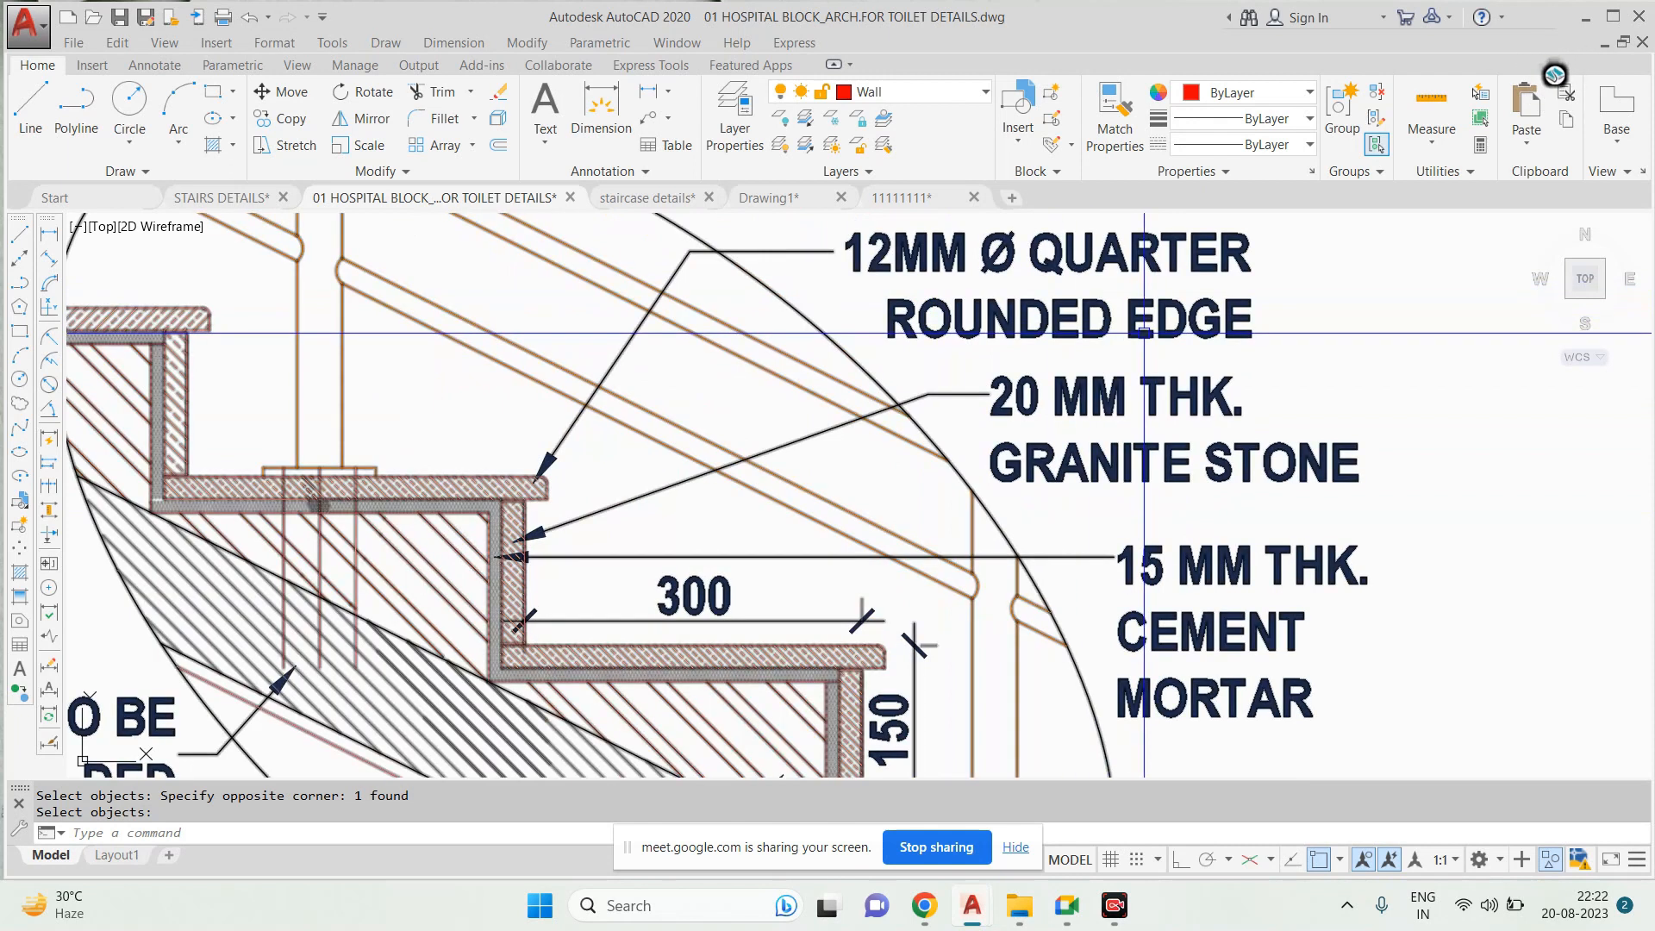
scroll(553, 532, "up", 5)
scroll(746, 561, "down", 5)
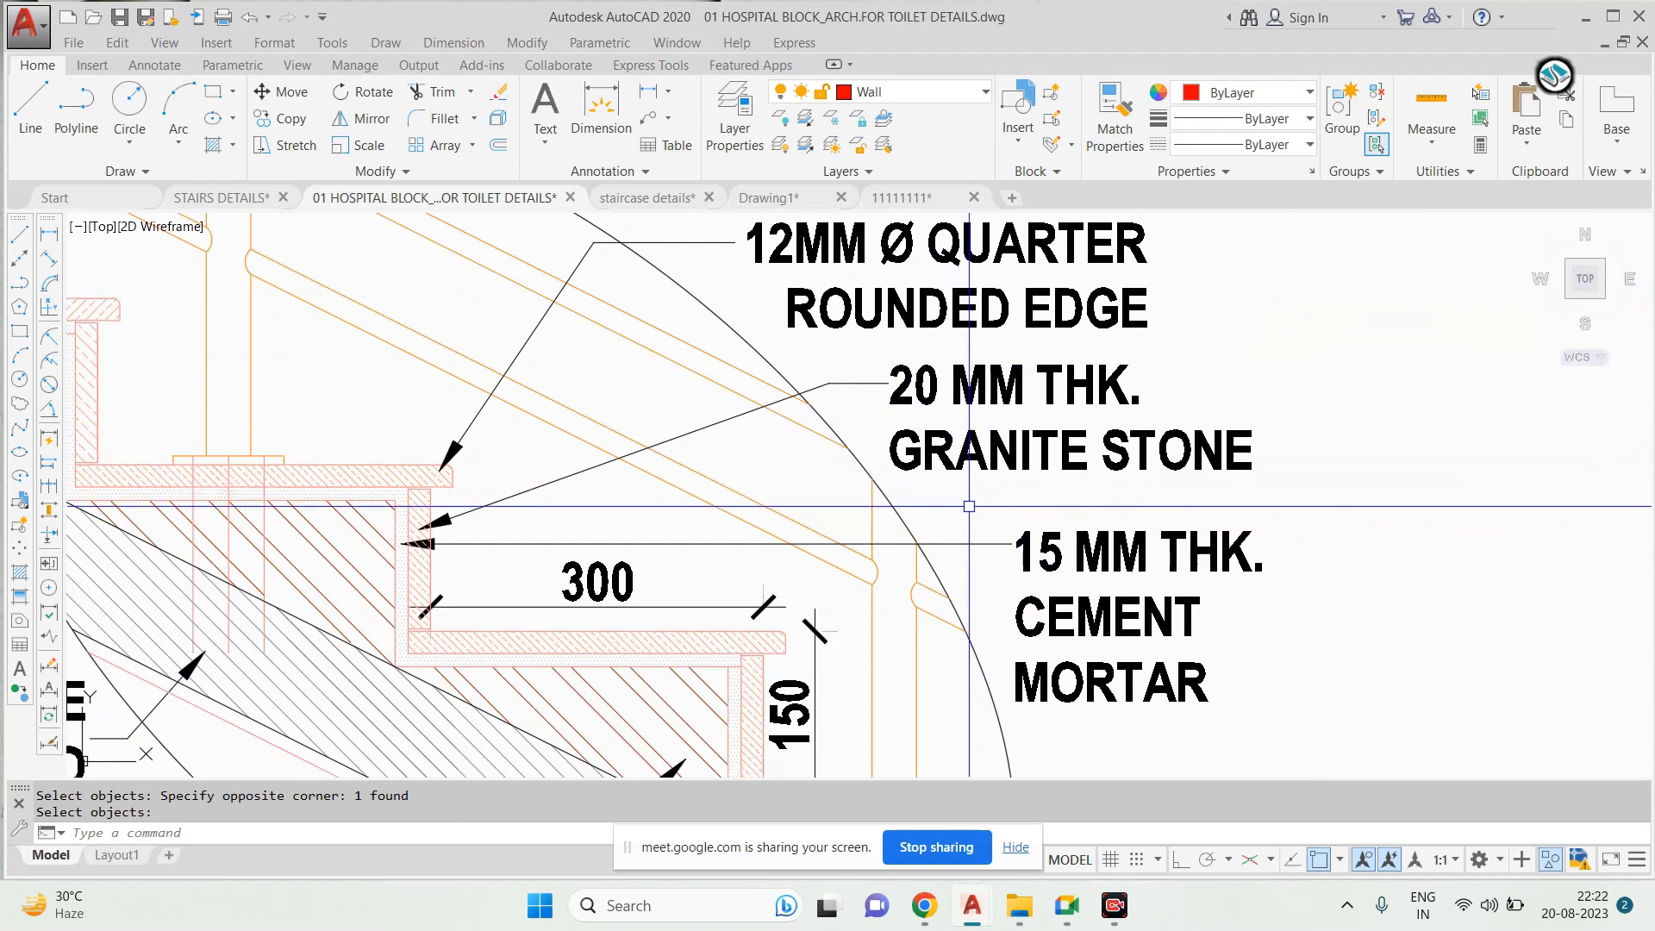
Examine the rawl plug, brick step and R.C.C slab callouts in the Step Detail at scale 1:15, with the full sheet for context
middle_click_drag(955, 596, 953, 439)
scroll(961, 440, "down", 2)
middle_click_drag(140, 522, 388, 436)
scroll(427, 435, "up", 2)
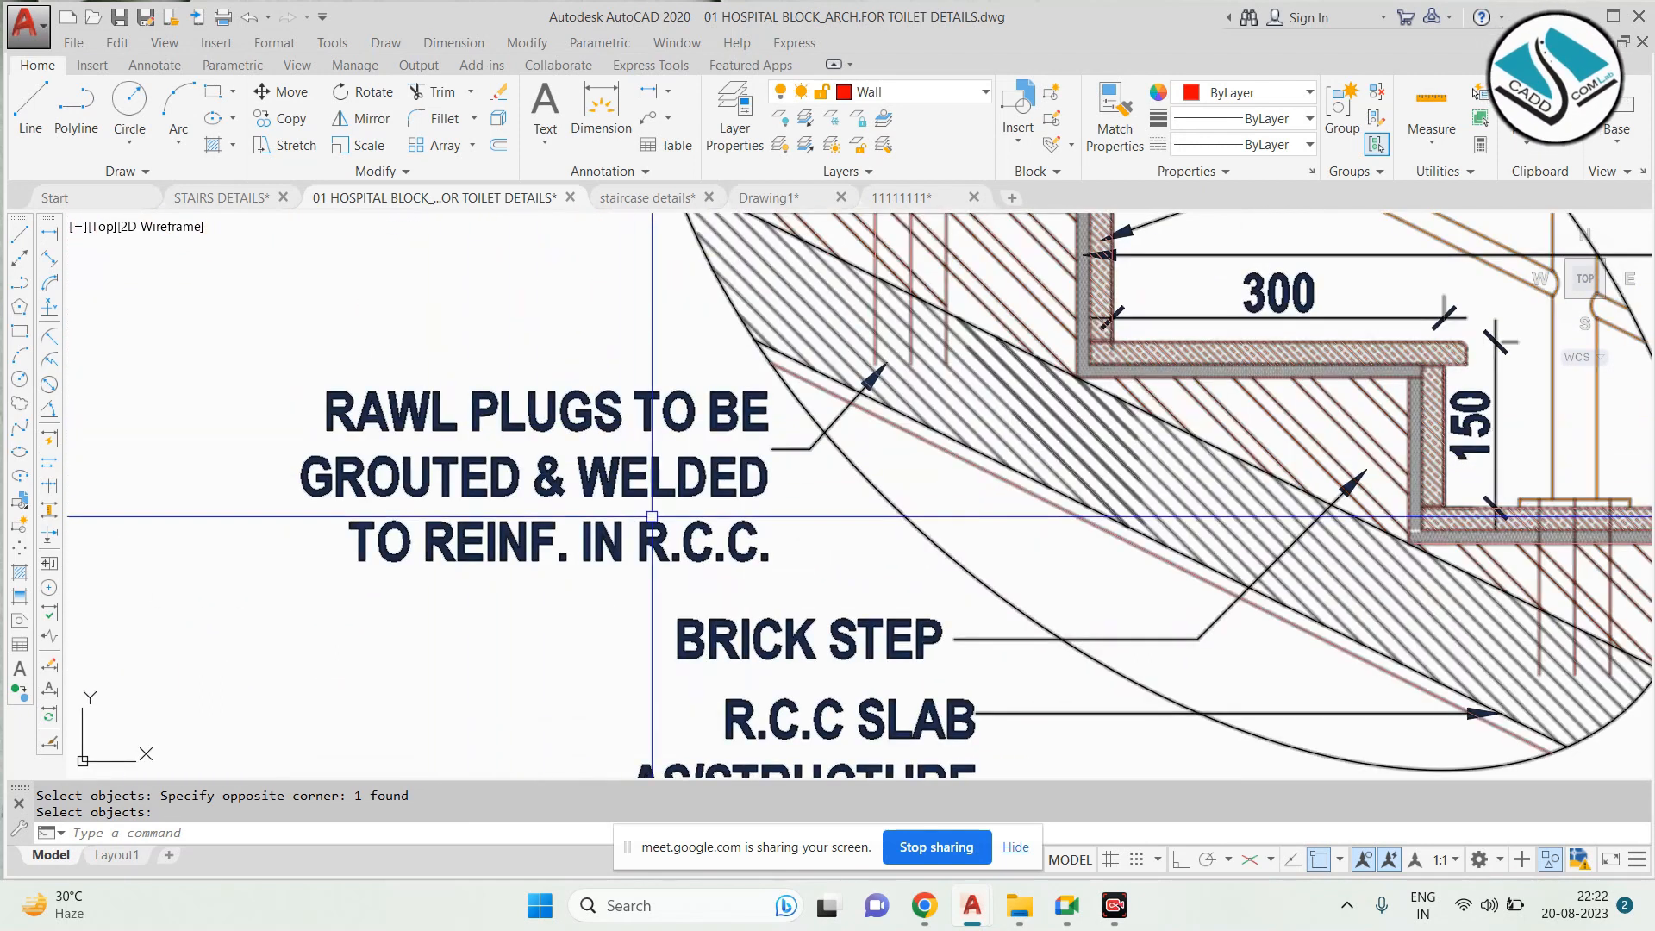
scroll(509, 421, "down", 2)
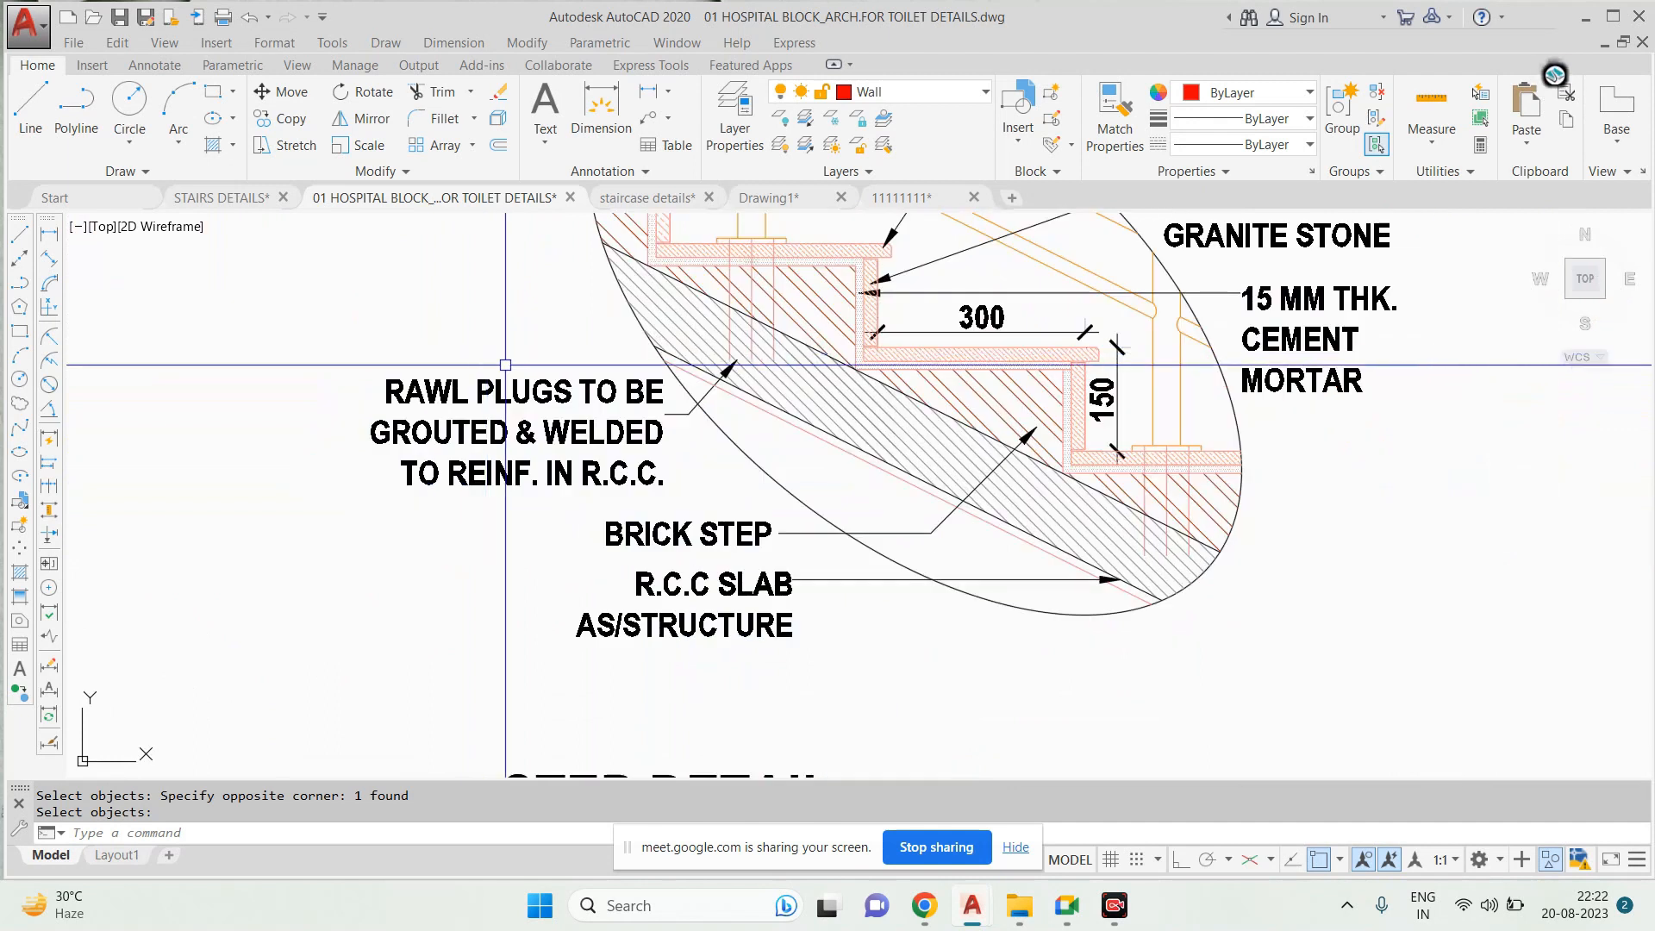
scroll(739, 279, "up", 2)
scroll(759, 265, "down", 3)
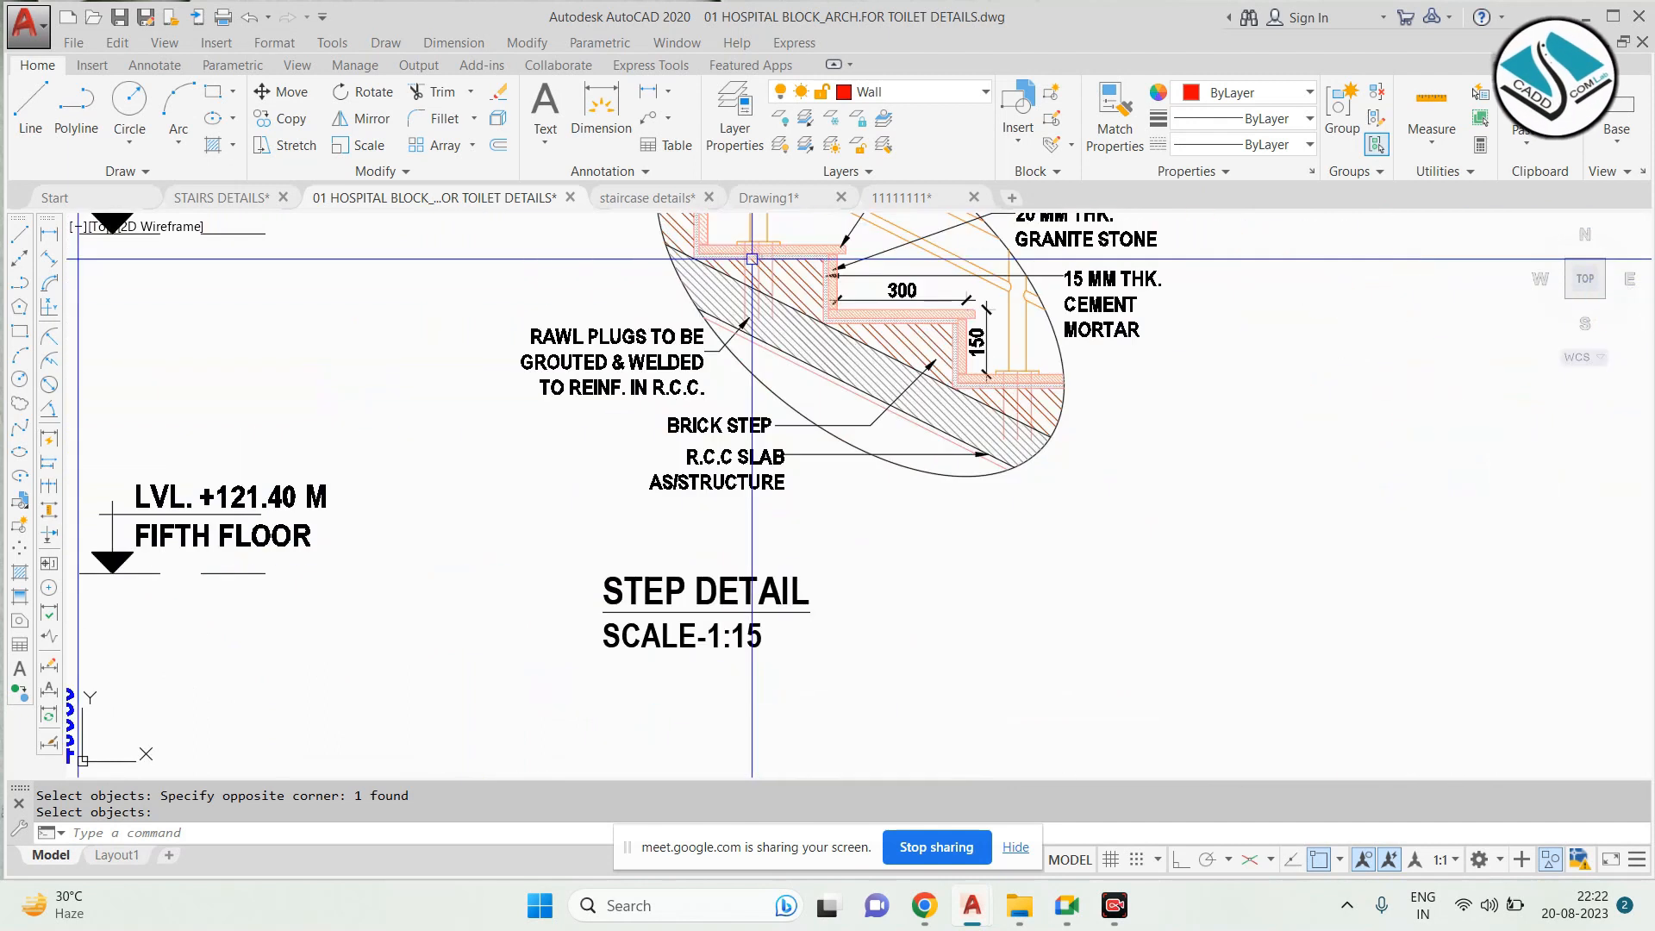
scroll(754, 402, "up", 1)
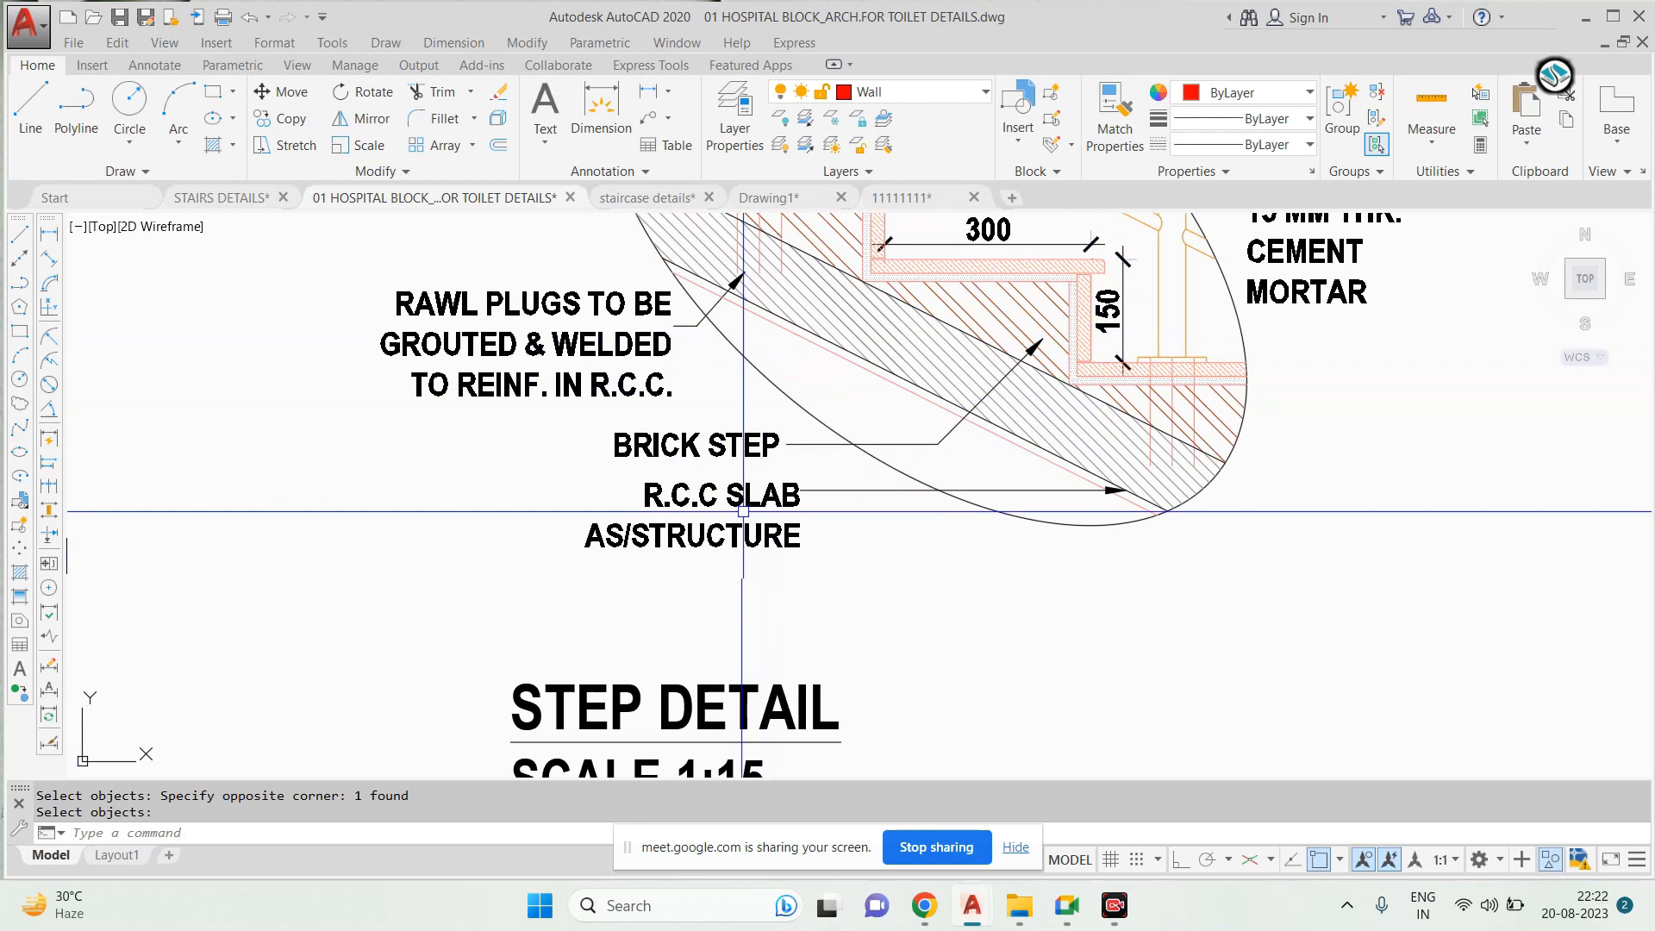
scroll(1188, 579, "down", 8)
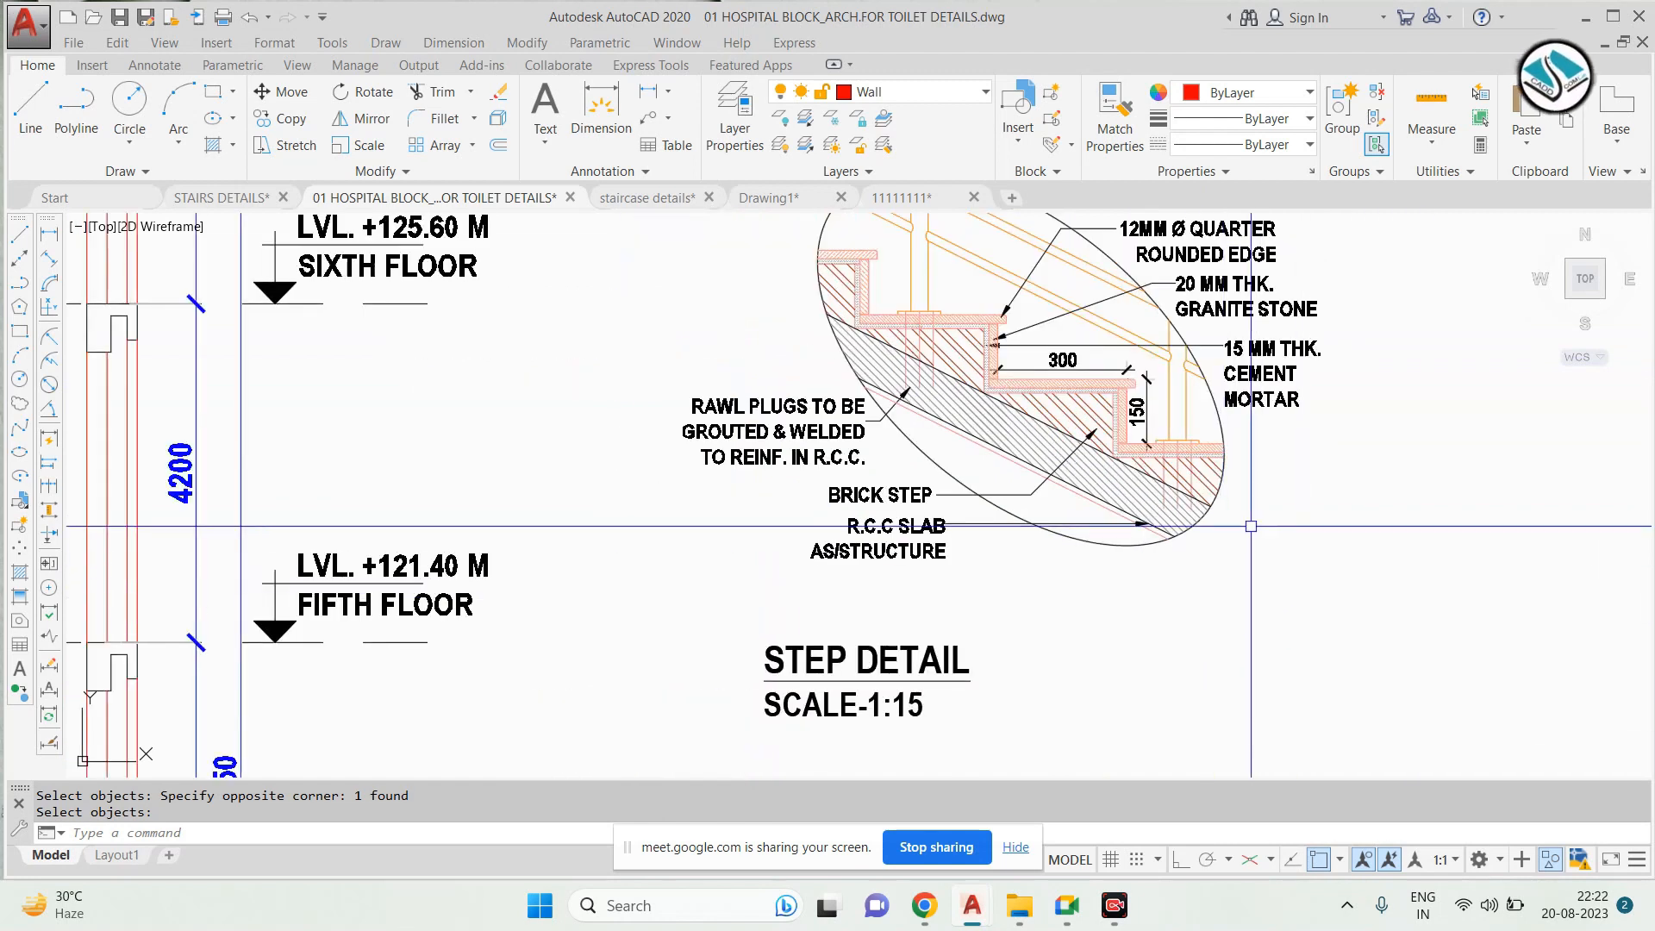
scroll(968, 491, "down", 5)
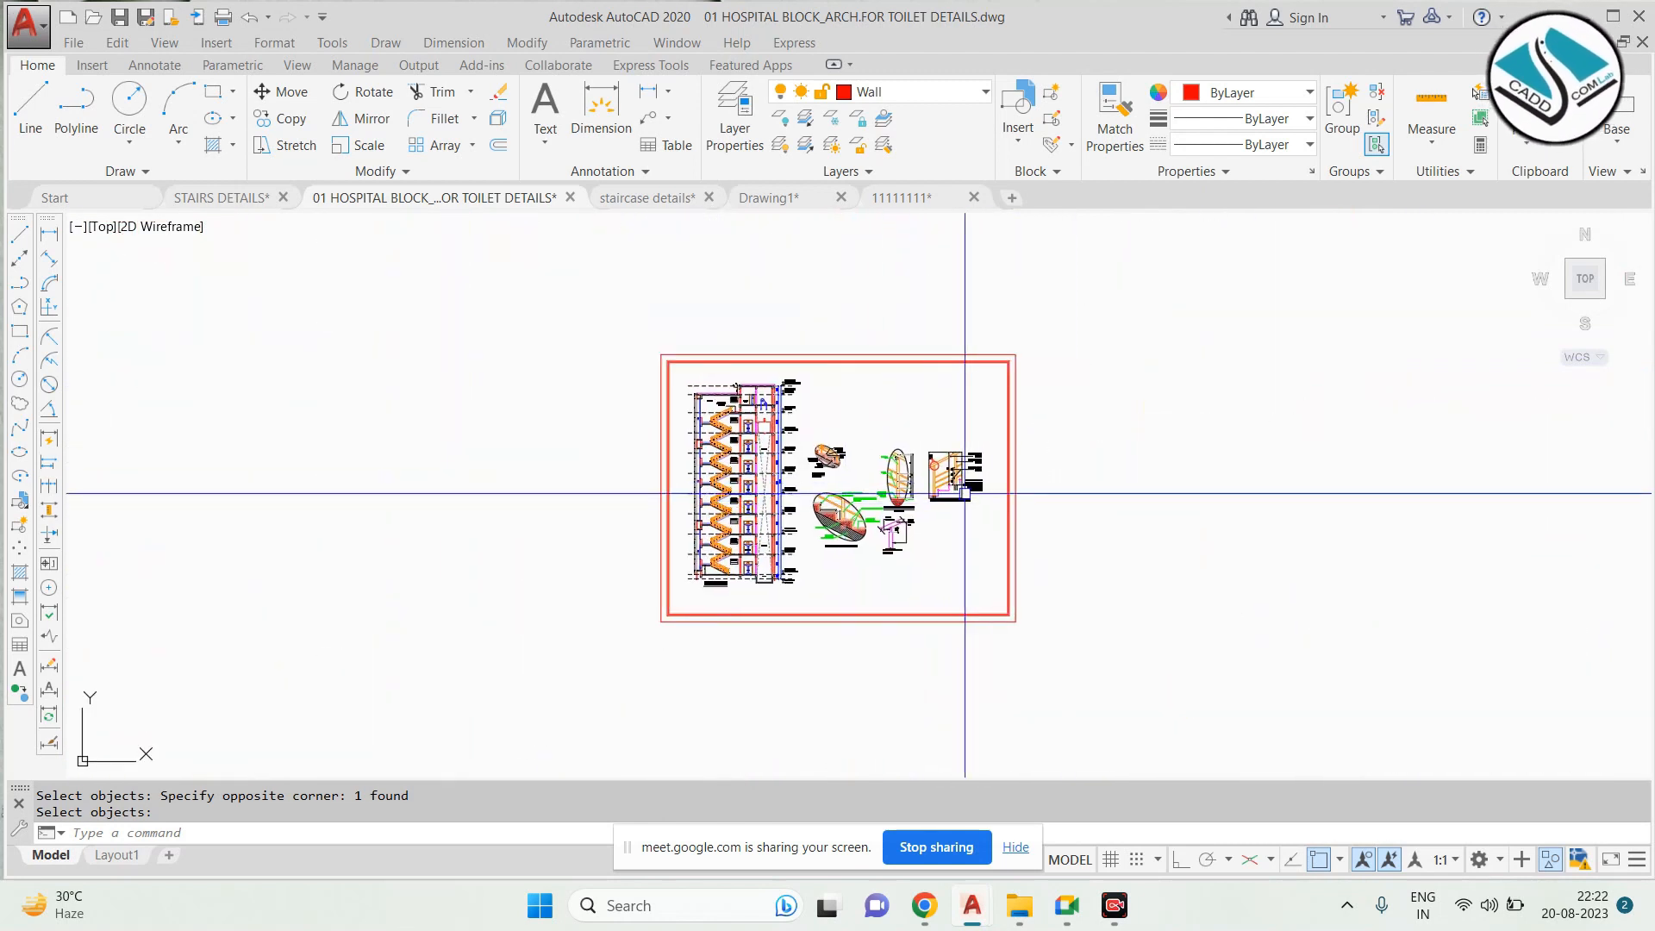
scroll(1404, 473, "up", 10)
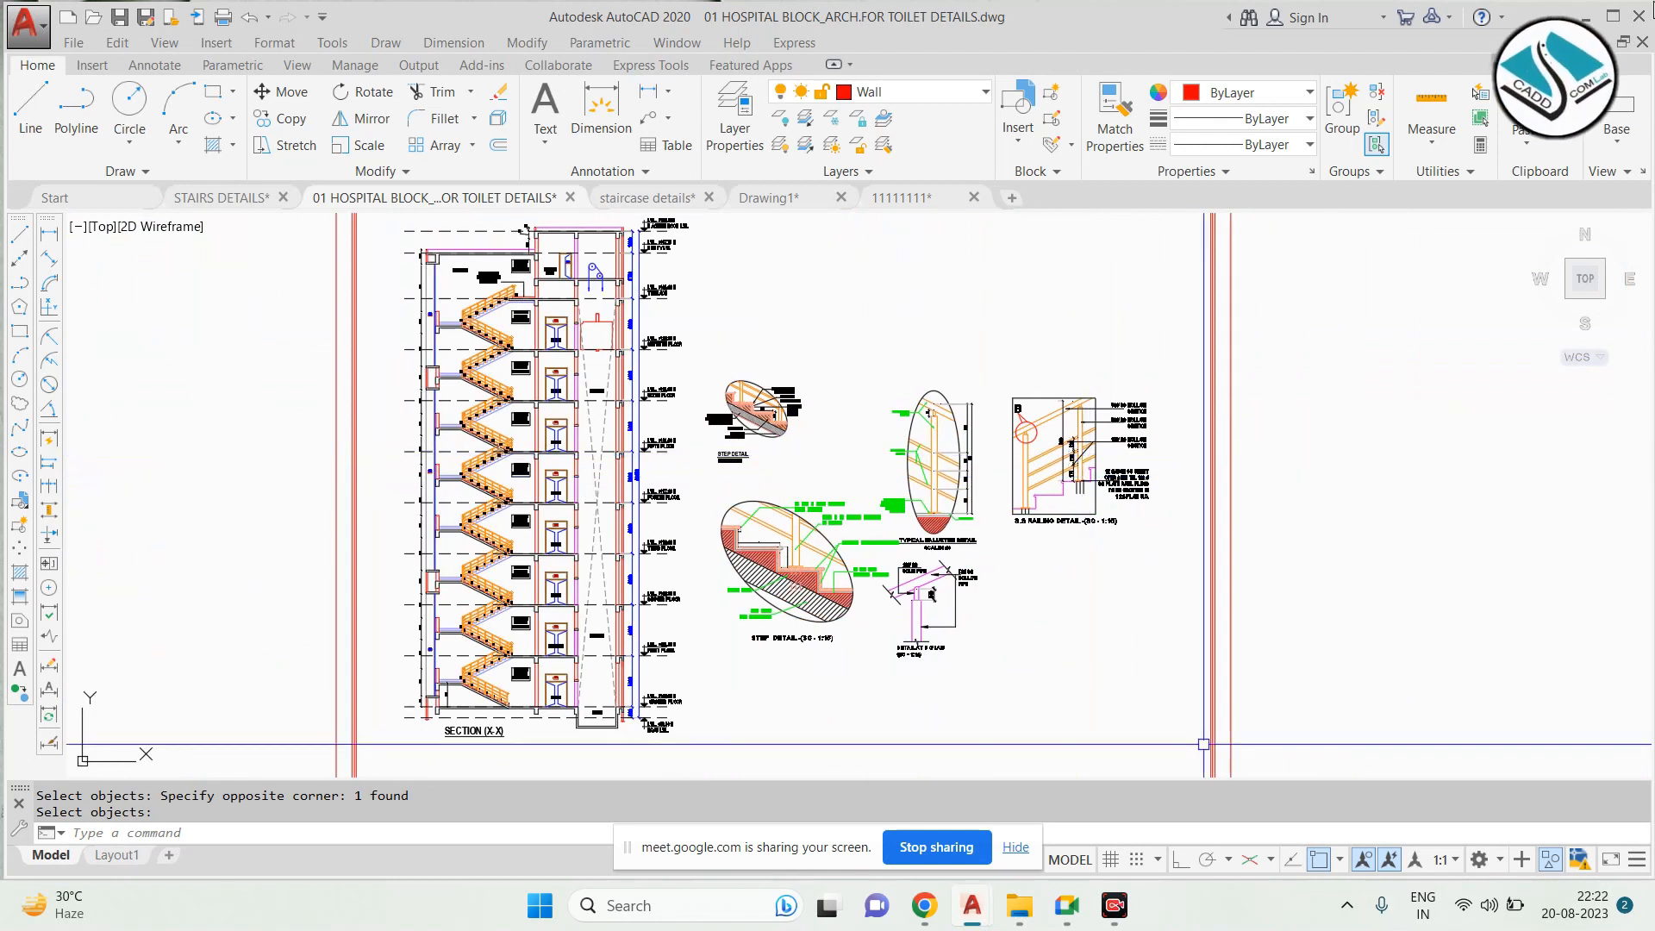
Review the stair plan and the annotated stair elevation in the STAIRS DETAILS drawing
left_click(221, 197)
scroll(905, 431, "down", 2)
scroll(638, 284, "up", 5)
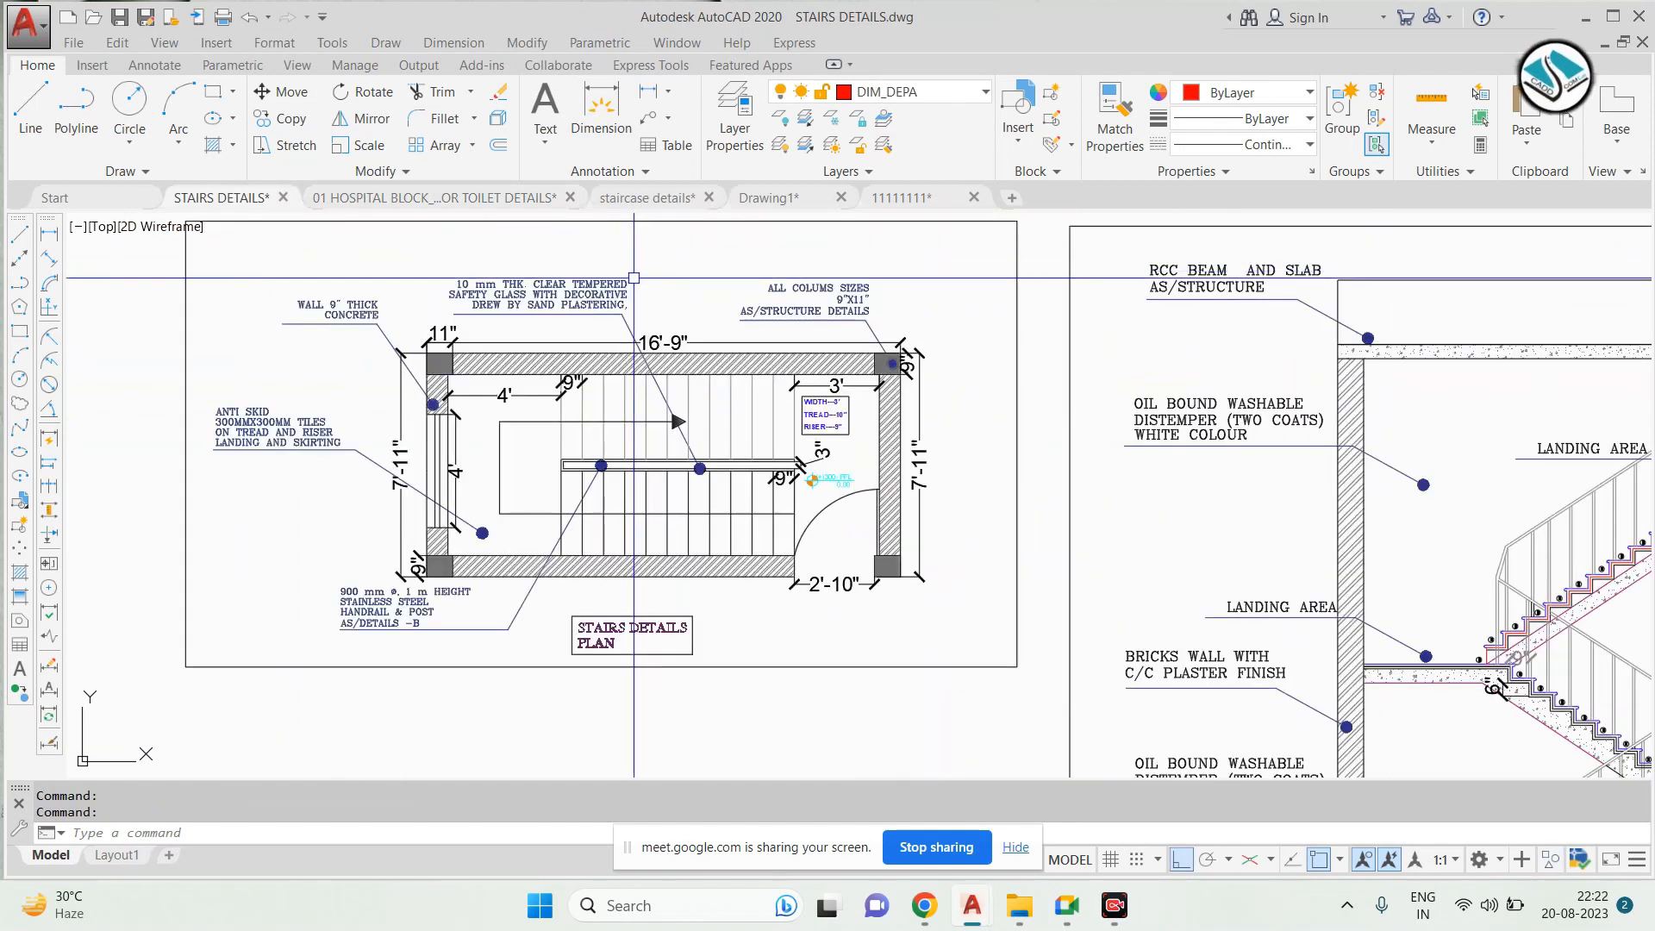
scroll(519, 351, "up", 2)
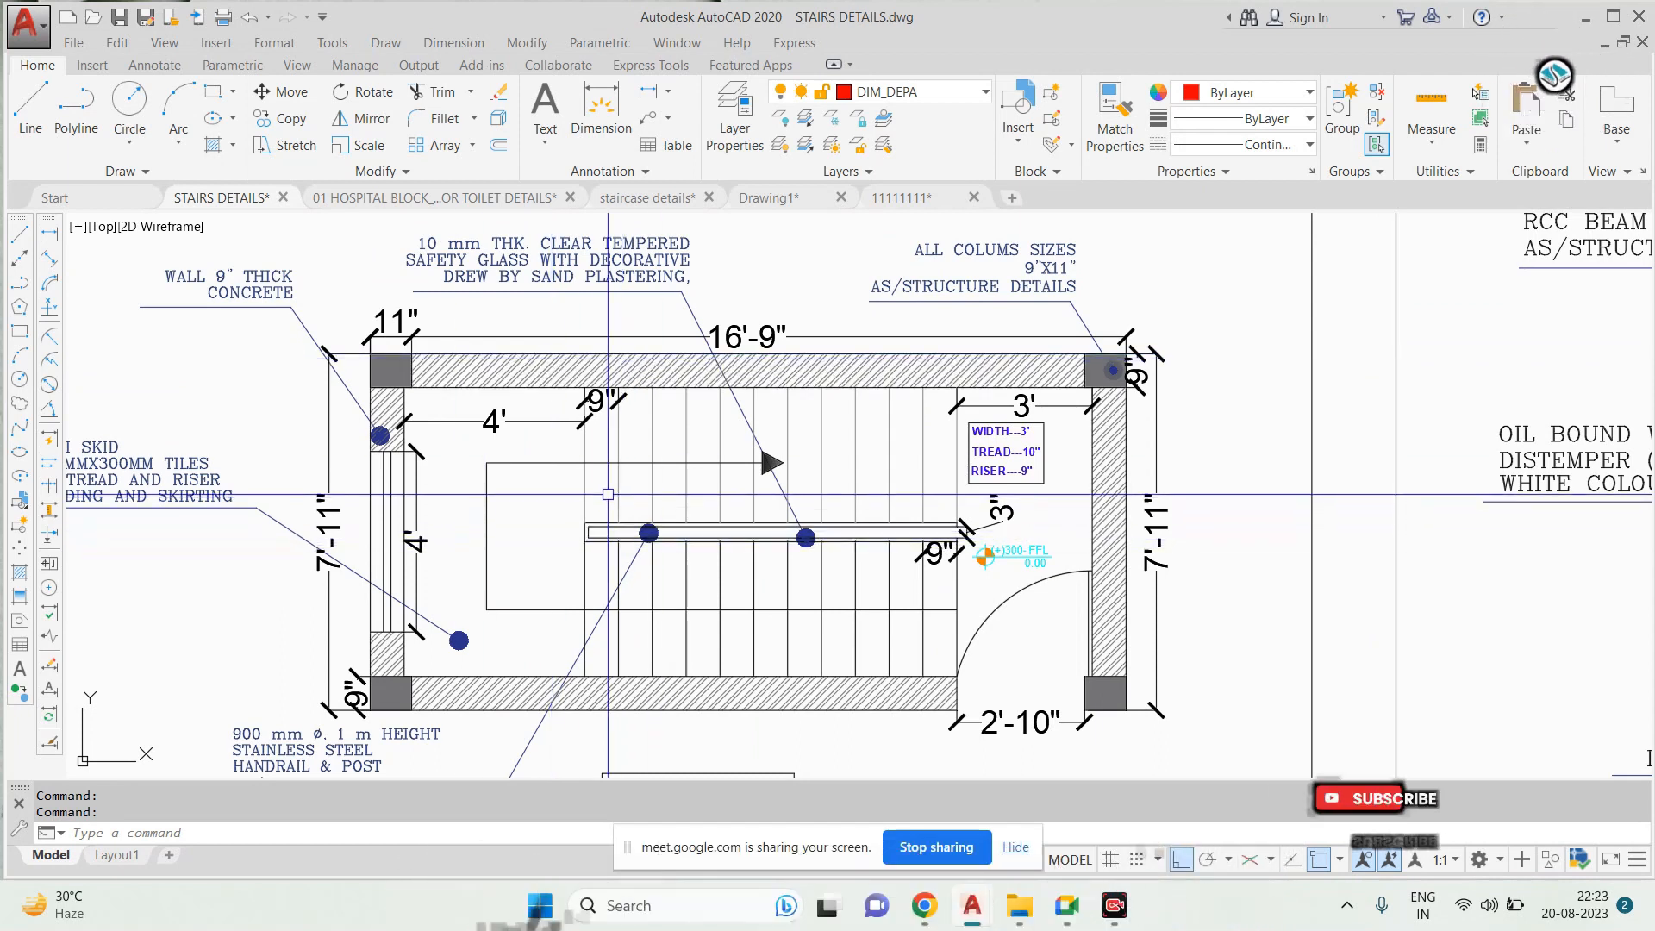
scroll(608, 491, "down", 2)
scroll(541, 461, "down", 3)
scroll(919, 535, "up", 3)
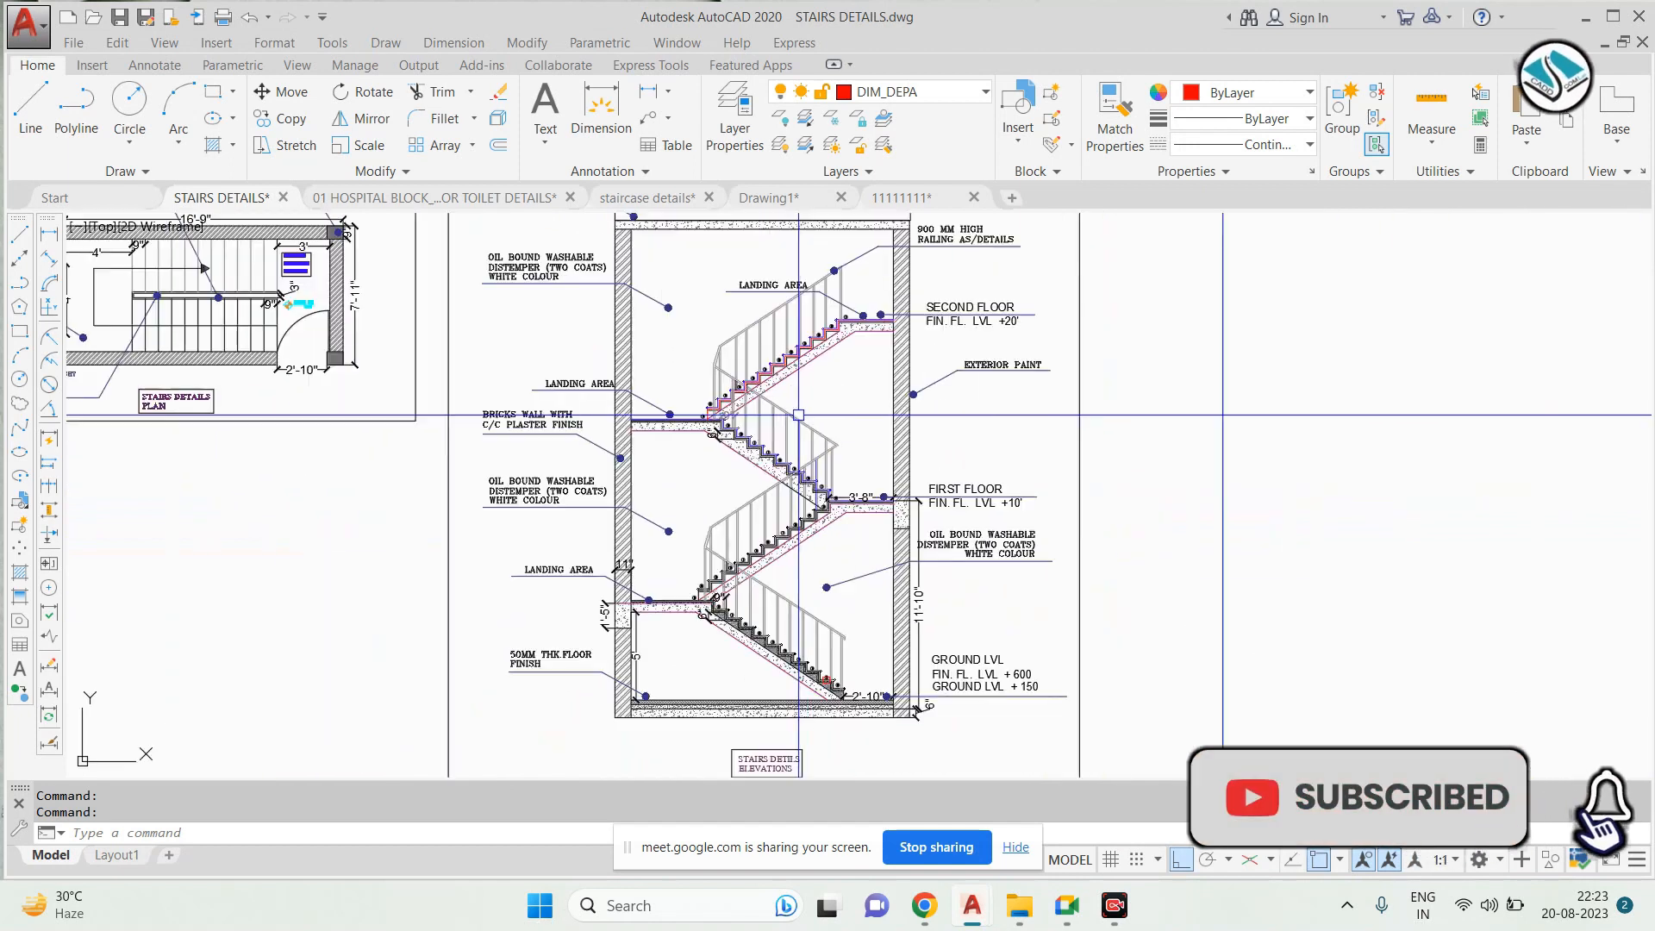
scroll(781, 611, "up", 2)
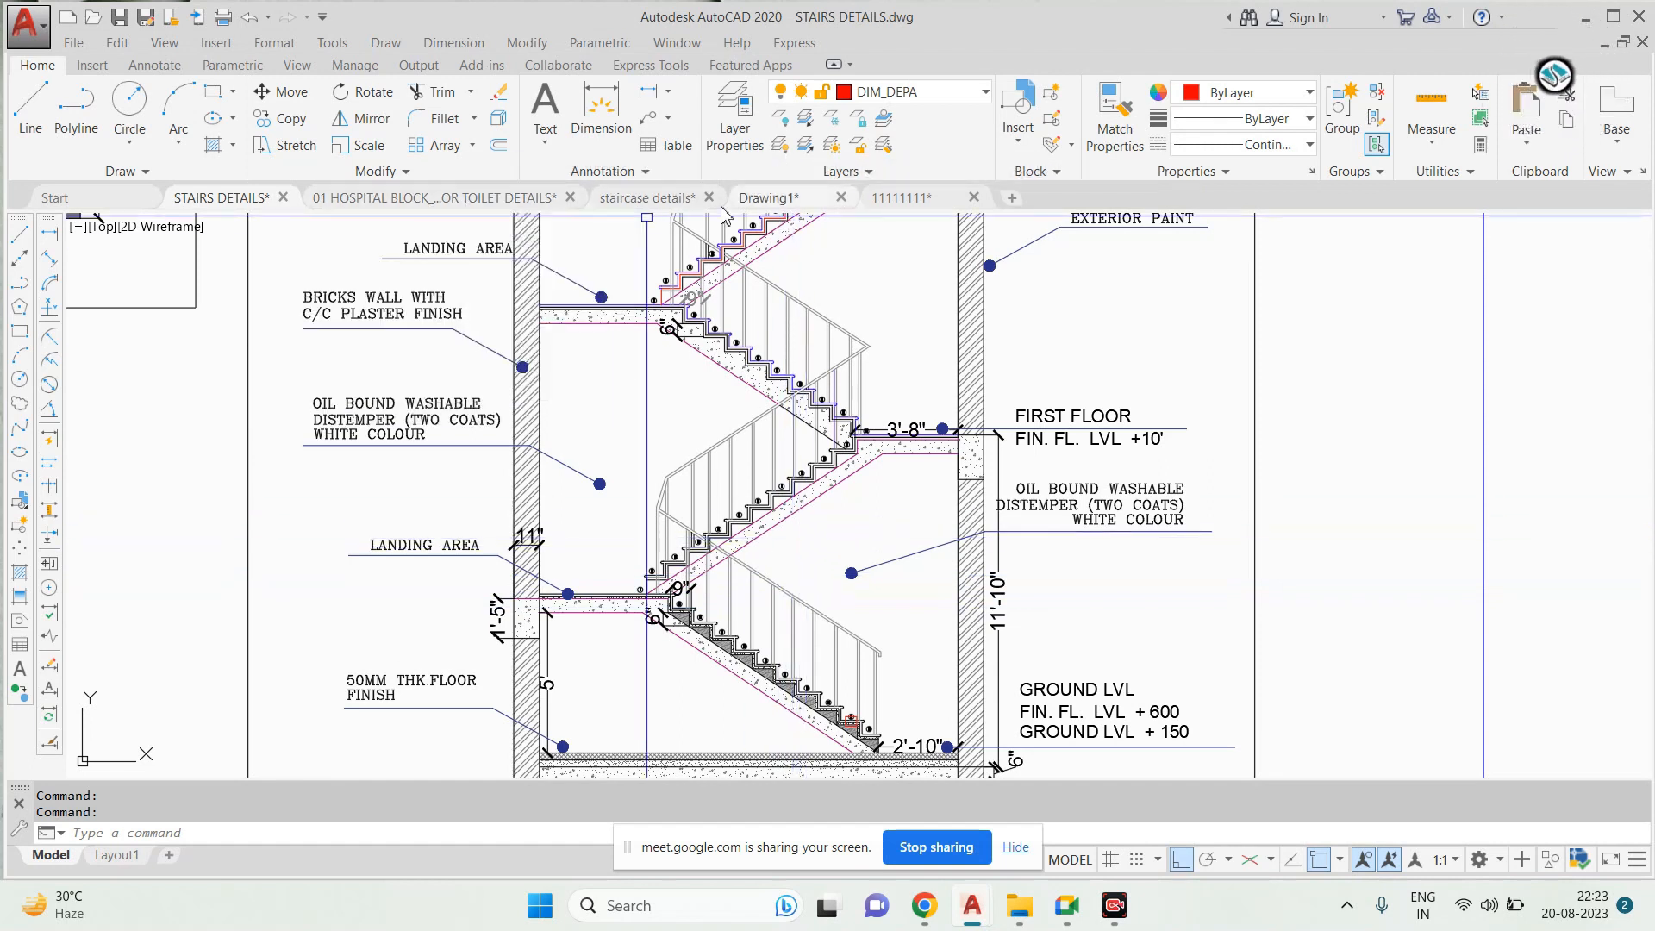
Review the tread, riser and flight notes and the stair flights in Section X-X of the hospital block drawing
left_click(447, 201)
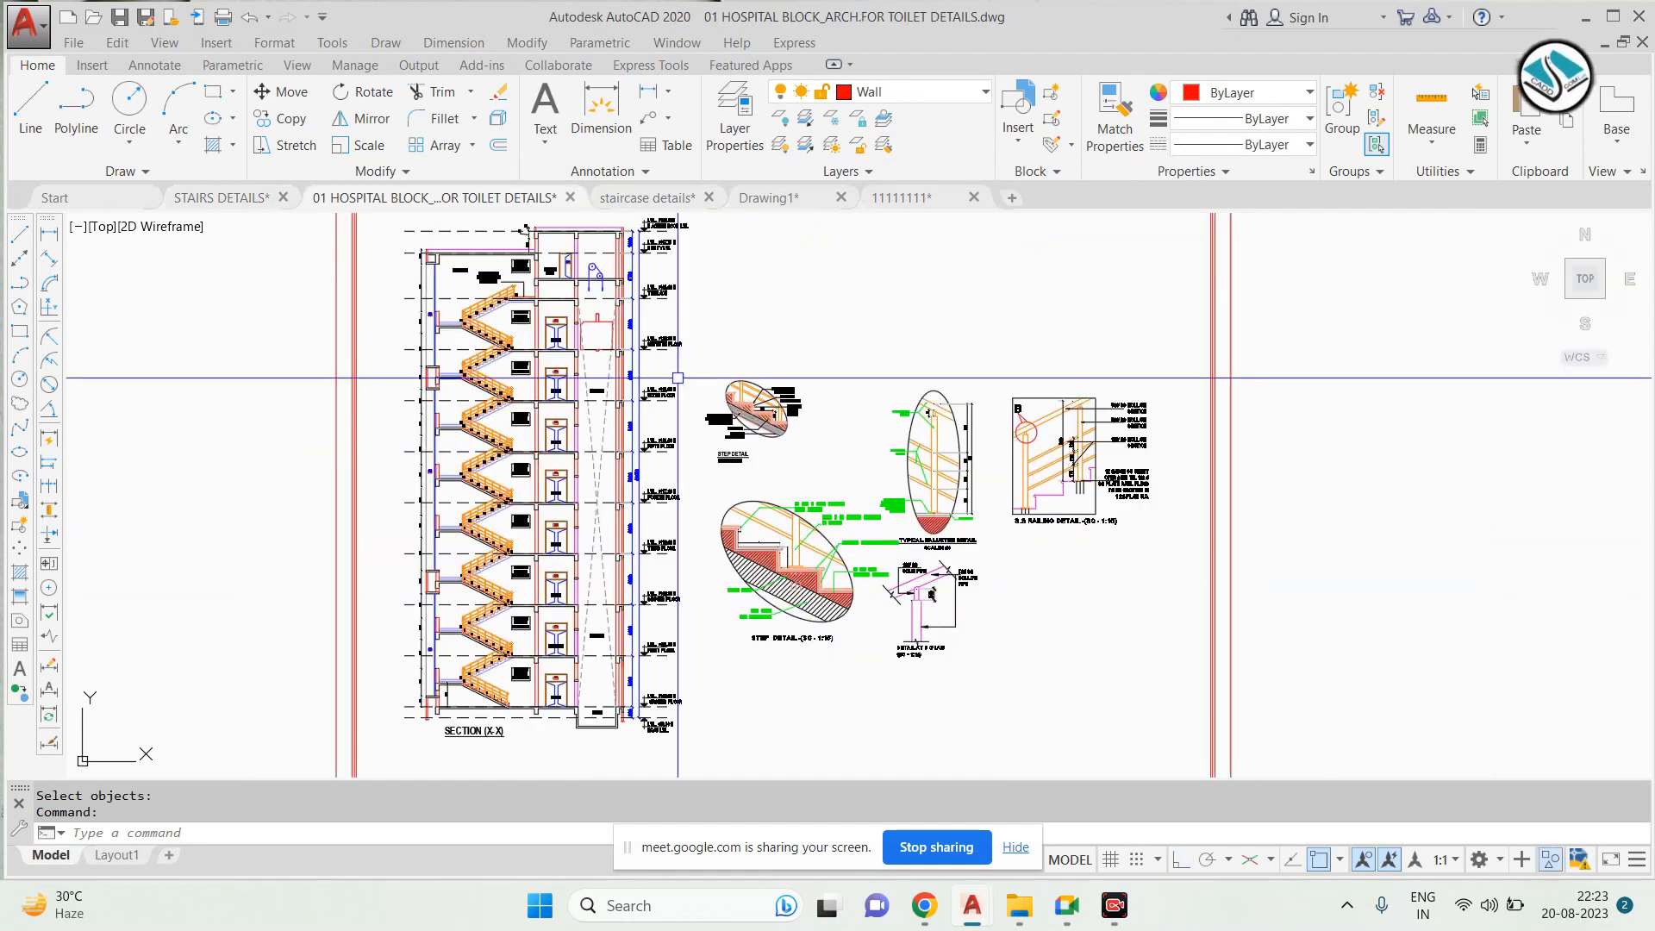
scroll(677, 378, "down", 2)
scroll(802, 528, "up", 2)
middle_click_drag(979, 489, 758, 385)
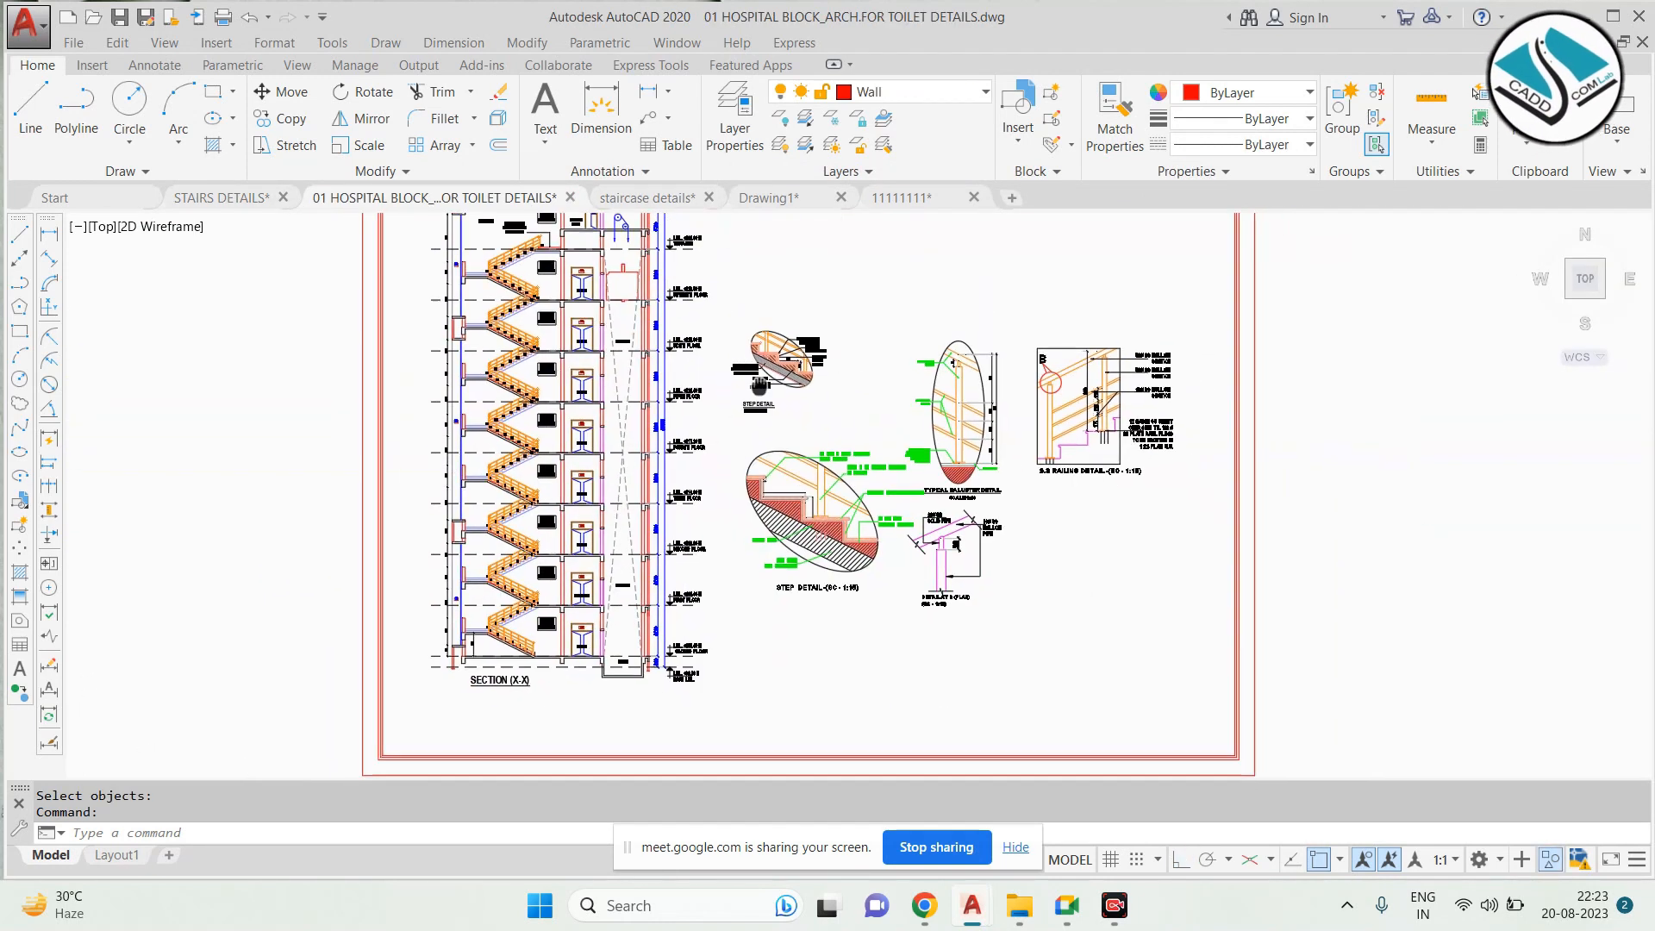
scroll(593, 509, "up", 3)
scroll(593, 509, "up", 3)
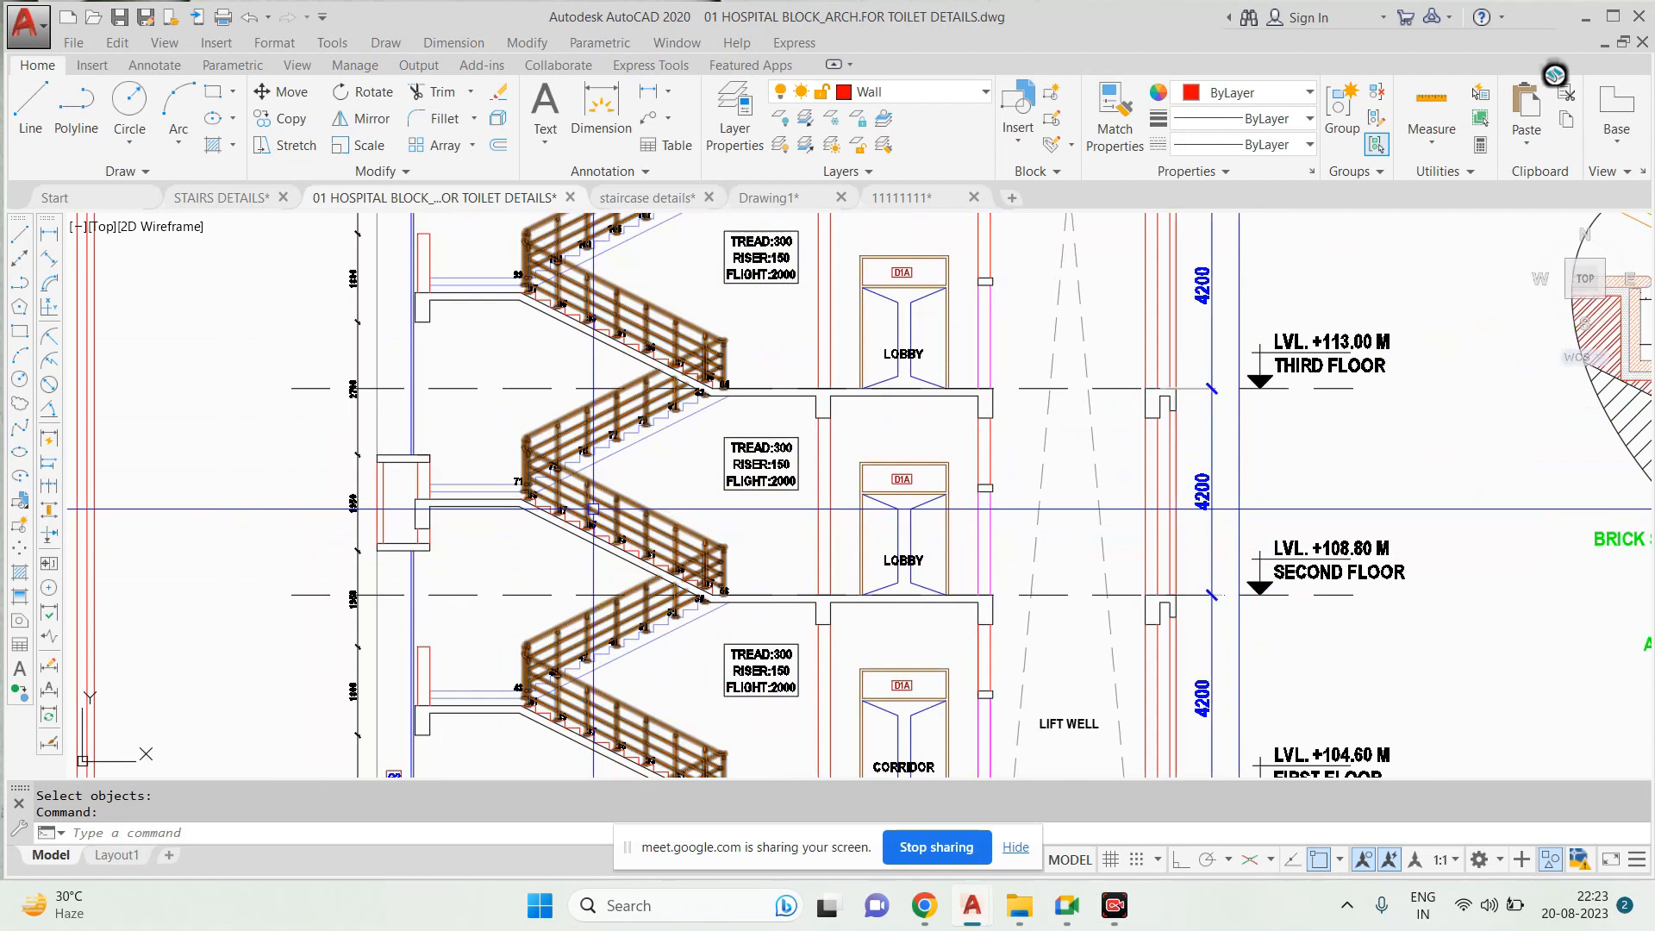
scroll(593, 508, "up", 2)
scroll(570, 242, "down", 6)
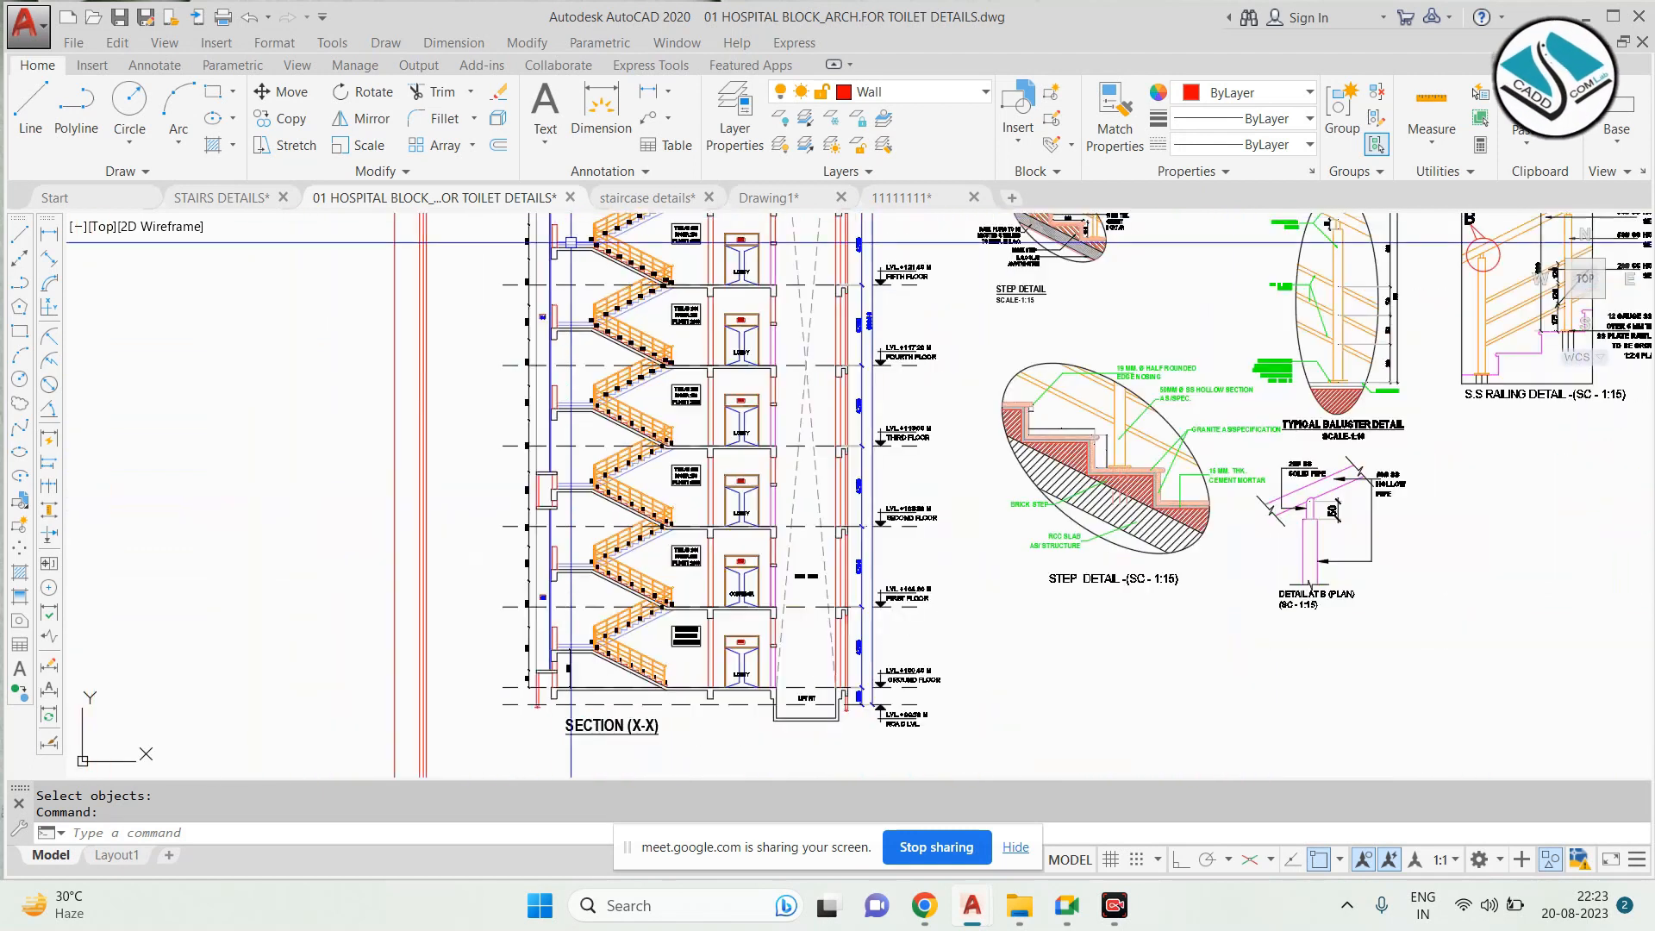
Check the staircase details drawing, and locate the three-flight stair plan with section marks A, B and C in STAIRS DETAILS
left_click(646, 197)
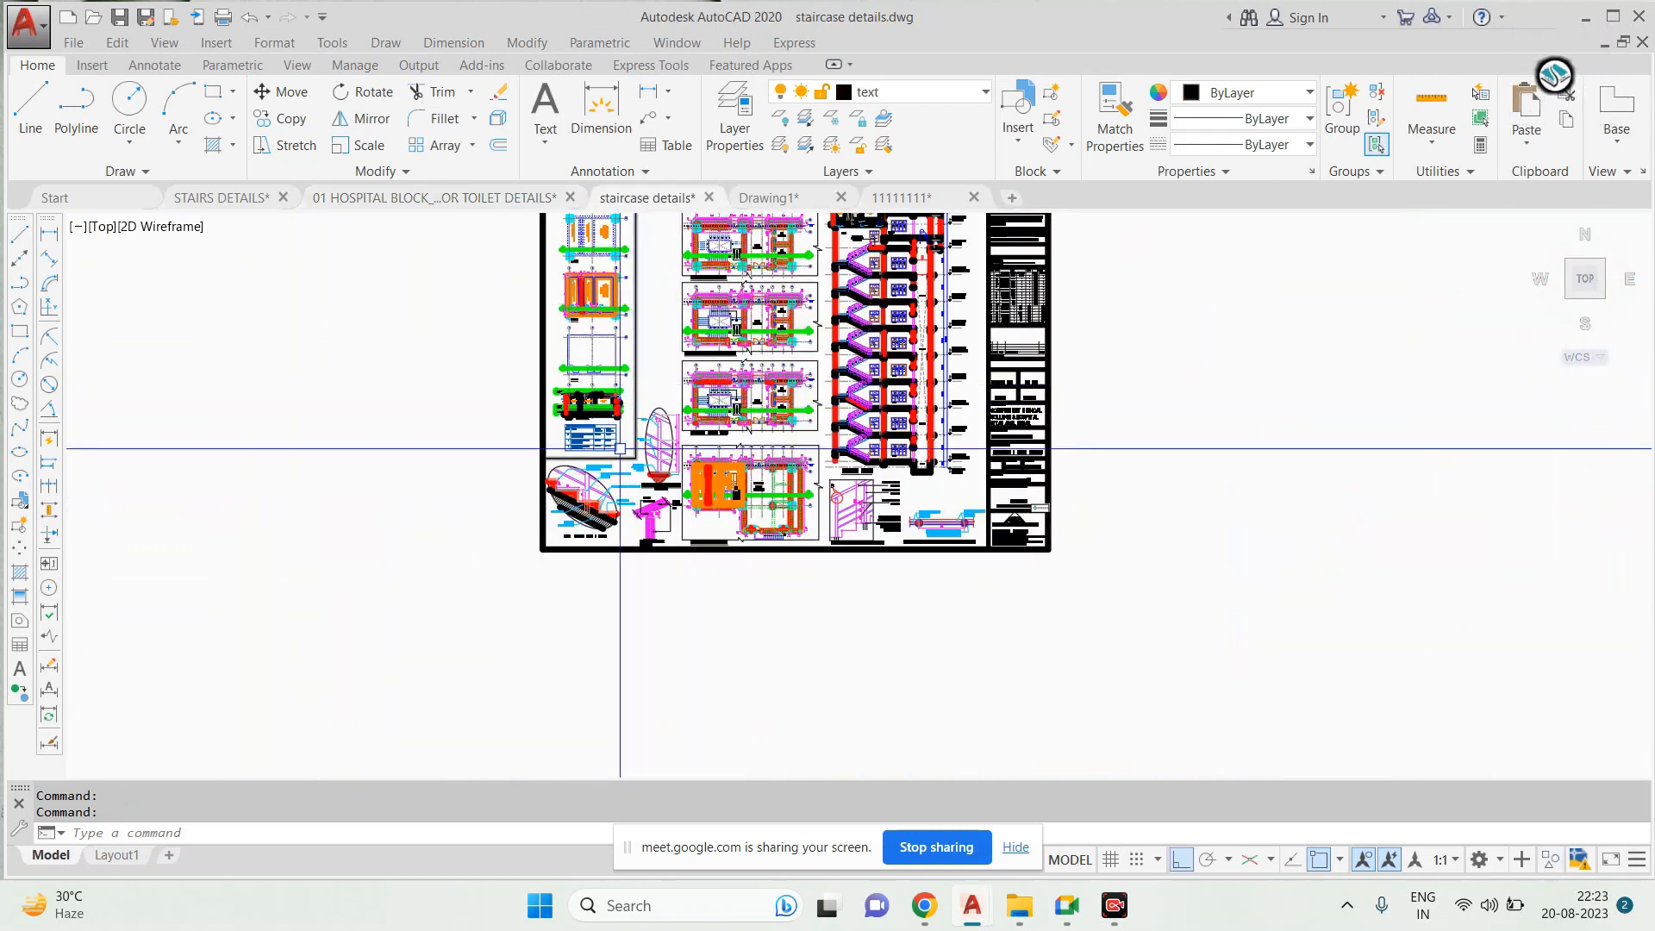
scroll(620, 448, "up", 4)
left_click(221, 198)
scroll(663, 431, "down", 8)
scroll(598, 377, "up", 5)
scroll(704, 402, "up", 4)
scroll(672, 362, "down", 4)
scroll(640, 268, "up", 5)
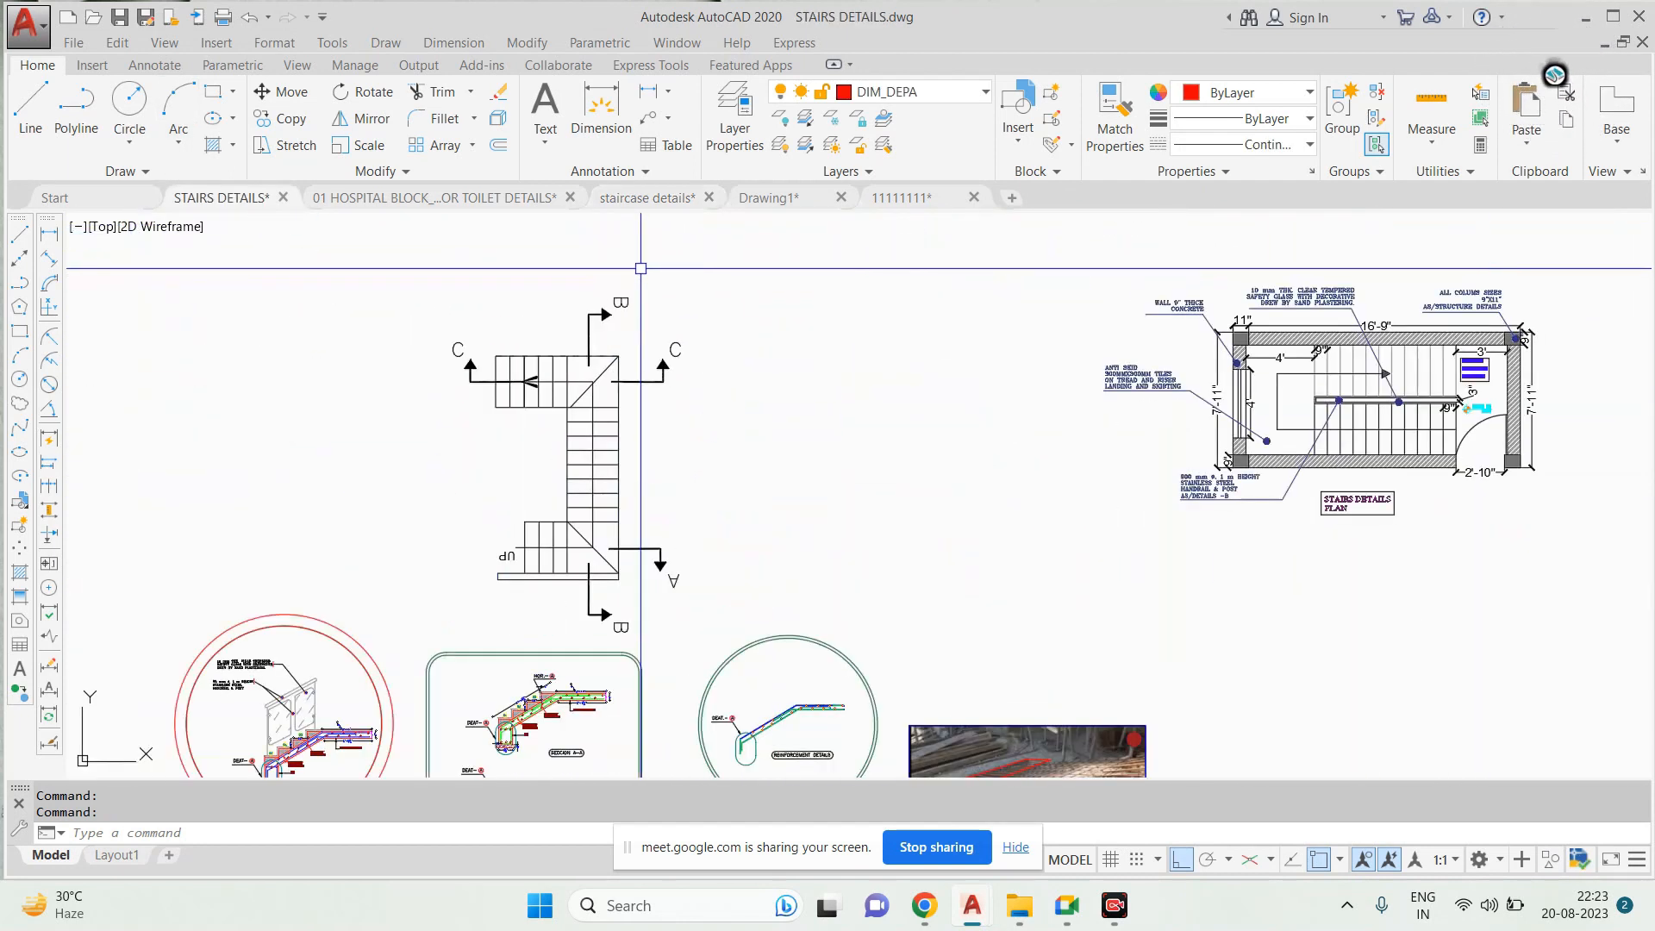
left_click(783, 247)
left_click(428, 642)
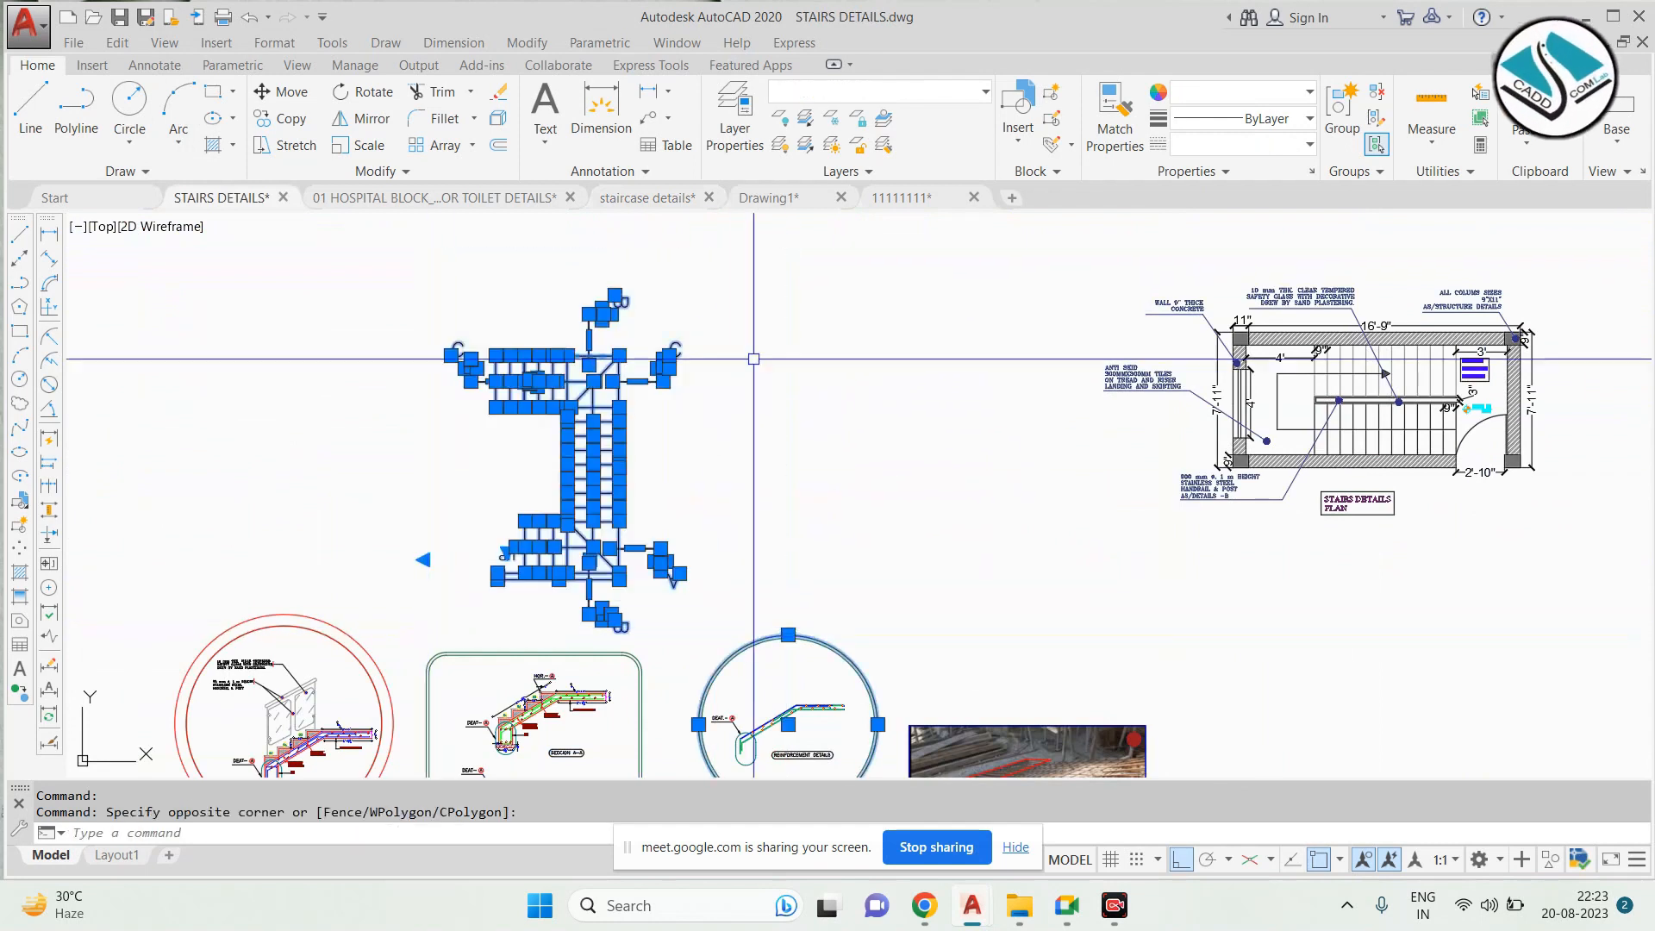
key("Escape")
Copy the three-flight stair plan with its section marks to the empty area beside the two blue rectangles
left_click(815, 218)
scroll(468, 618, "up", 2)
left_click(454, 643)
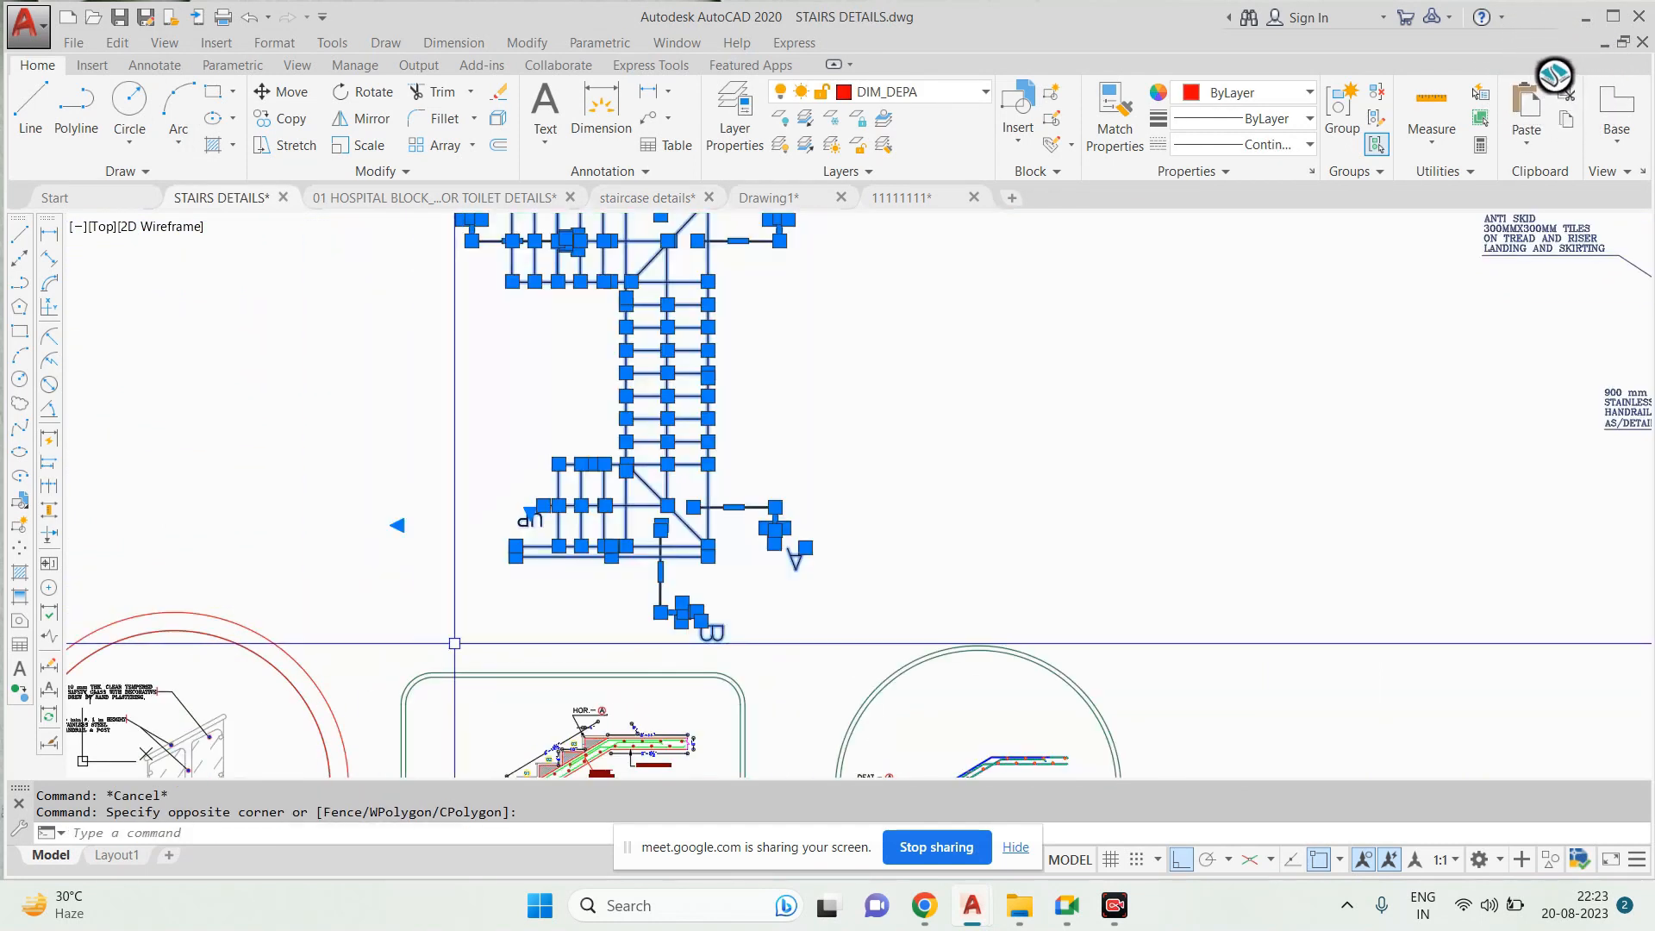
type("co")
key("space")
left_click(685, 429)
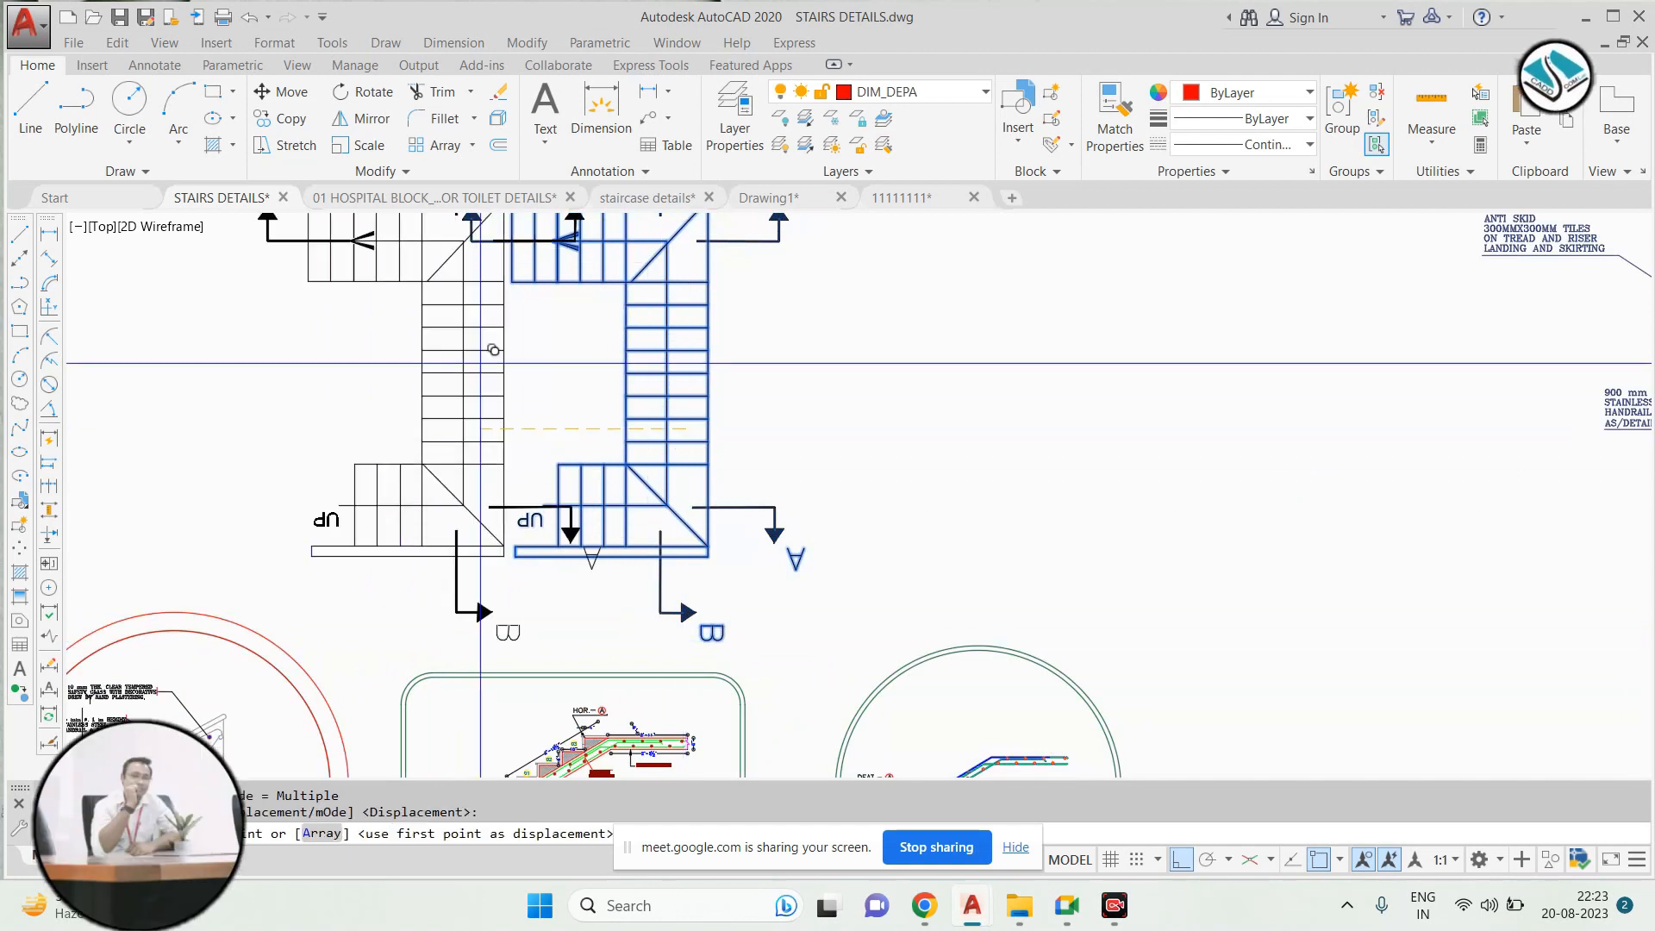
scroll(435, 351, "down", 6)
middle_click_drag(1122, 349, 902, 348)
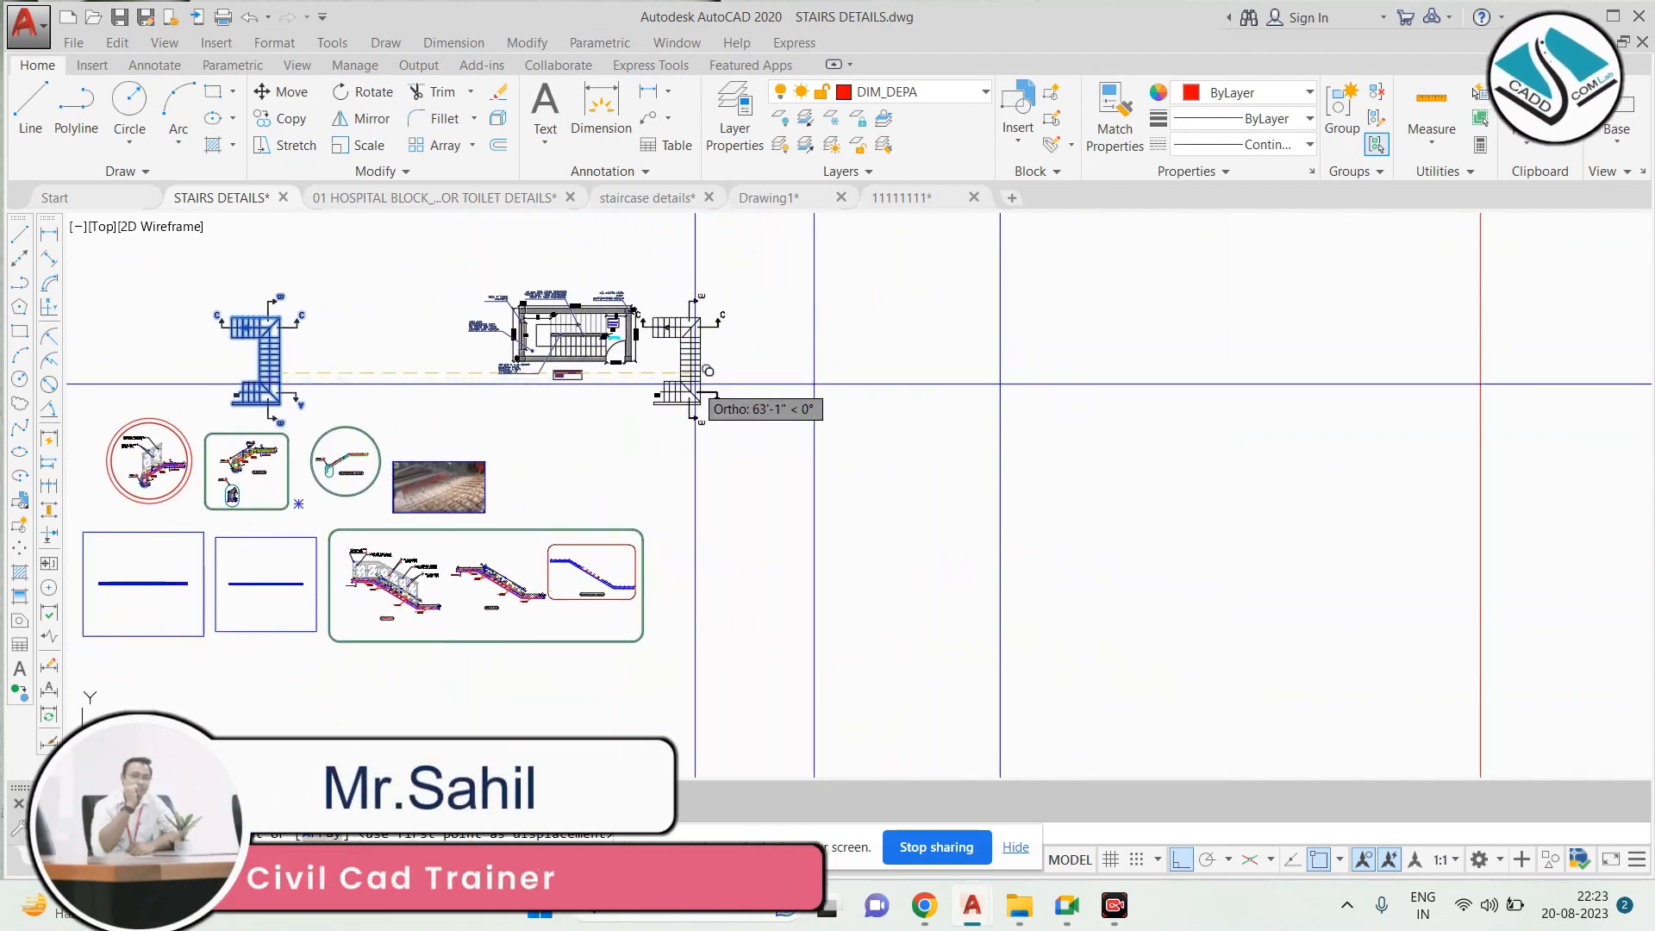
middle_click_drag(690, 655, 937, 524)
left_click(1179, 867)
middle_click_drag(317, 448, 757, 525)
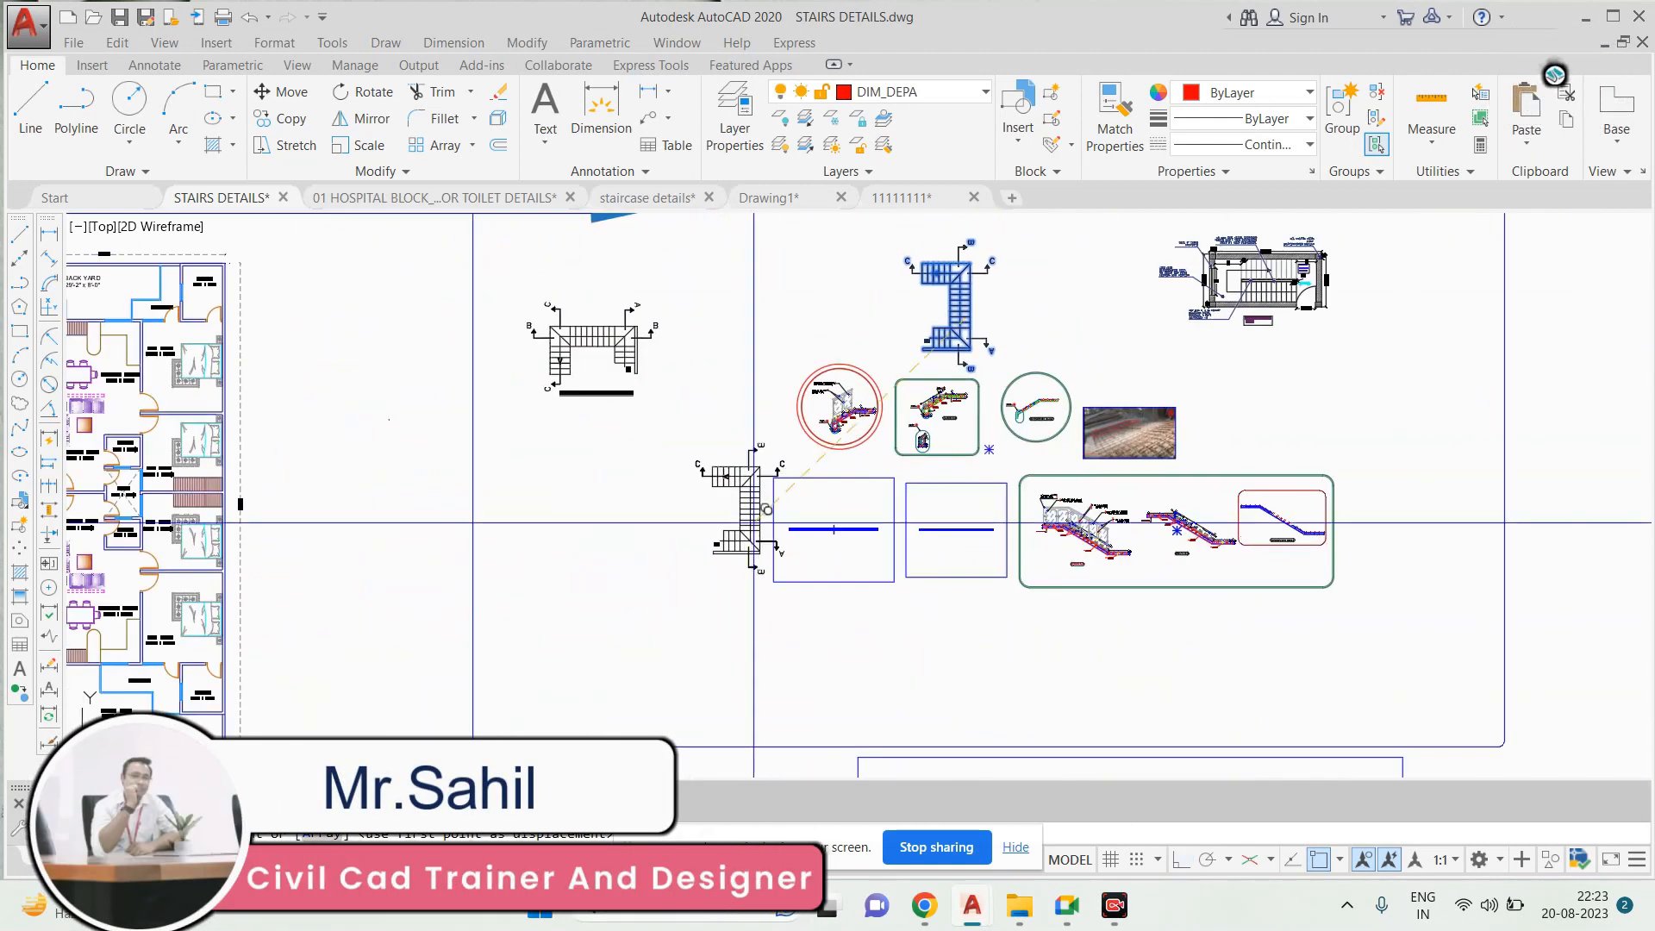
scroll(733, 510, "up", 2)
left_click(695, 550)
key("Escape")
Erase the two blue rectangles with their contents beside the copied stair plan
left_click(1174, 462)
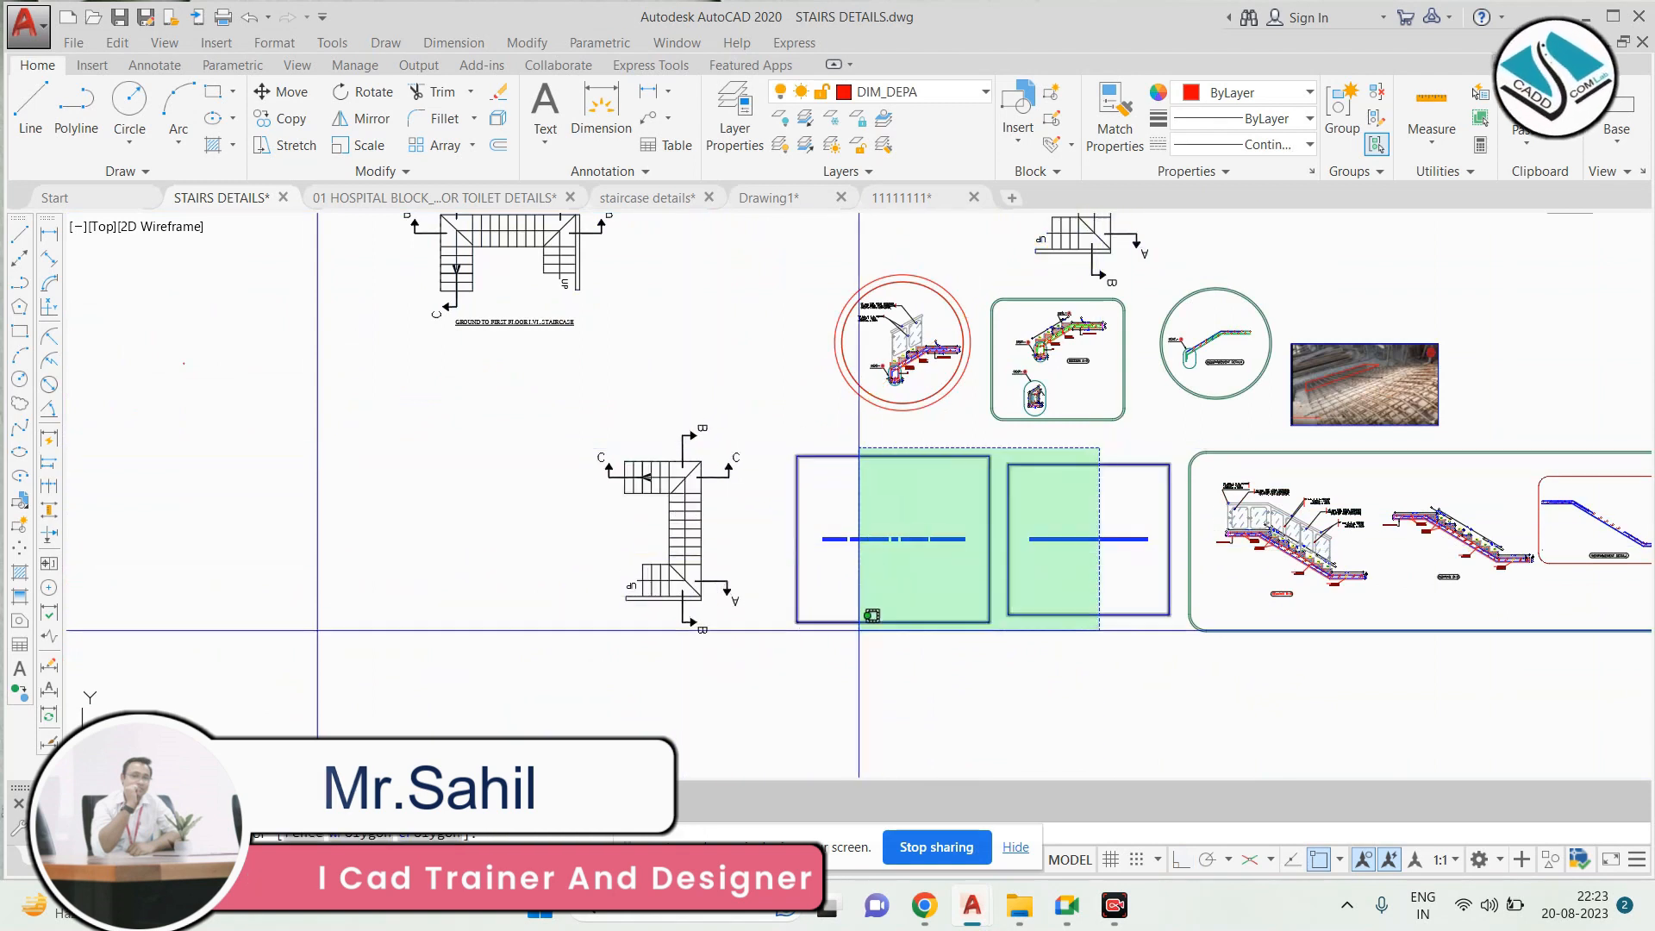
left_click(868, 625)
type("e")
key("Return")
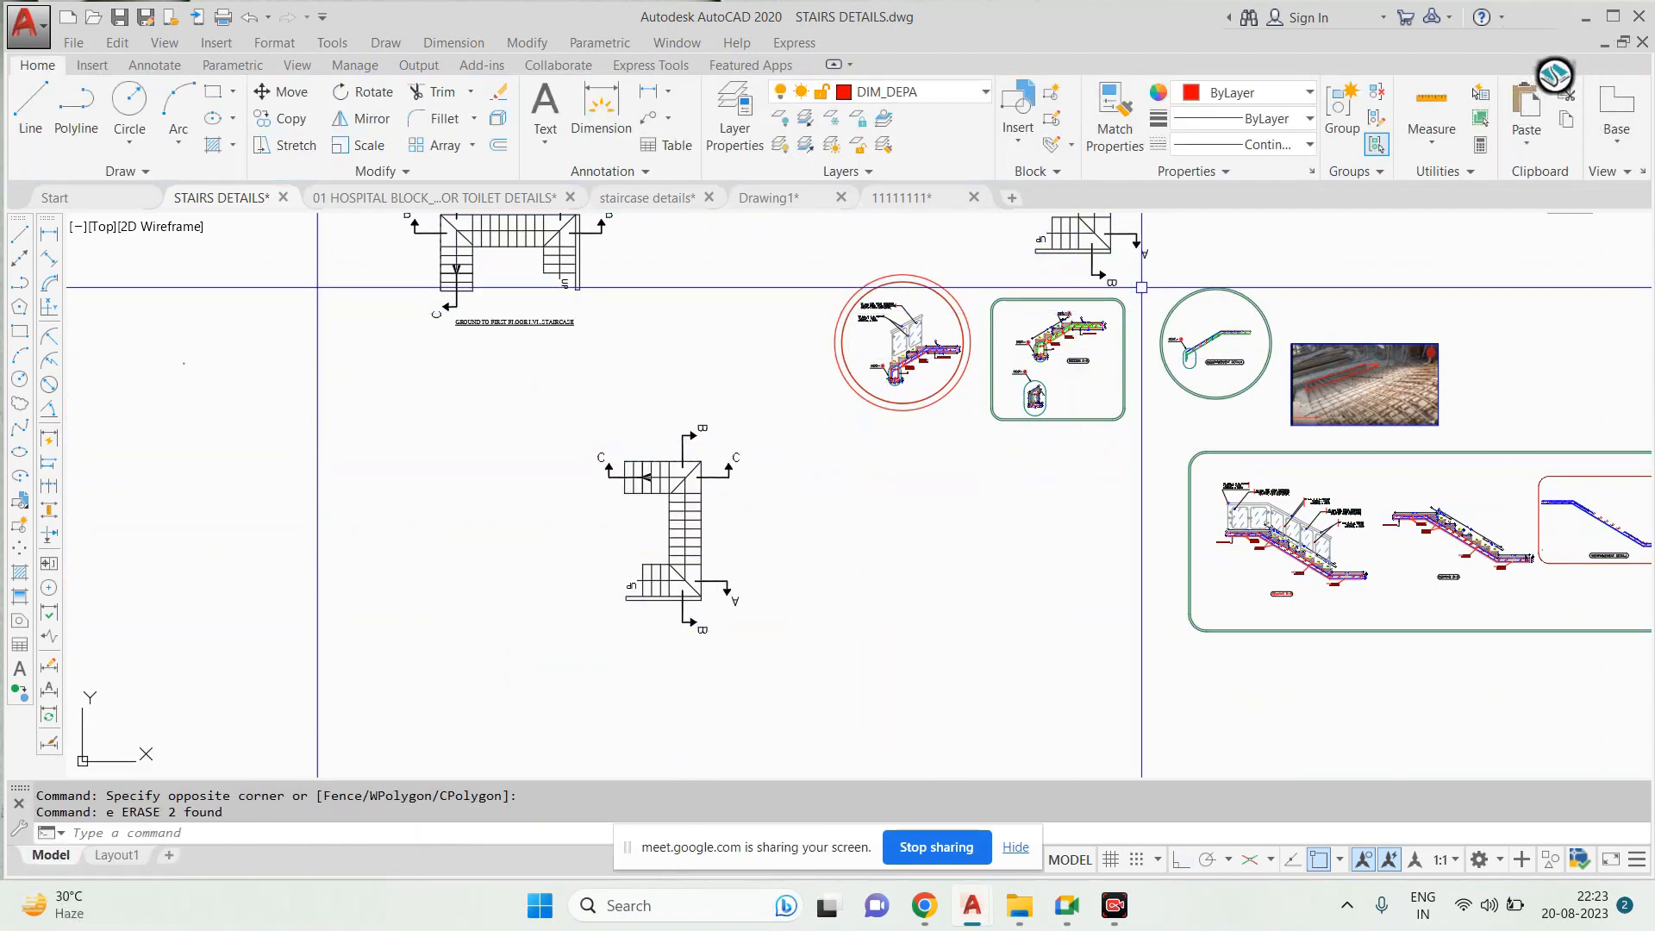
Place vertical construction lines through the lower flight's riser edges and the outer corner of the copied stair plan
scroll(662, 621, "up", 6)
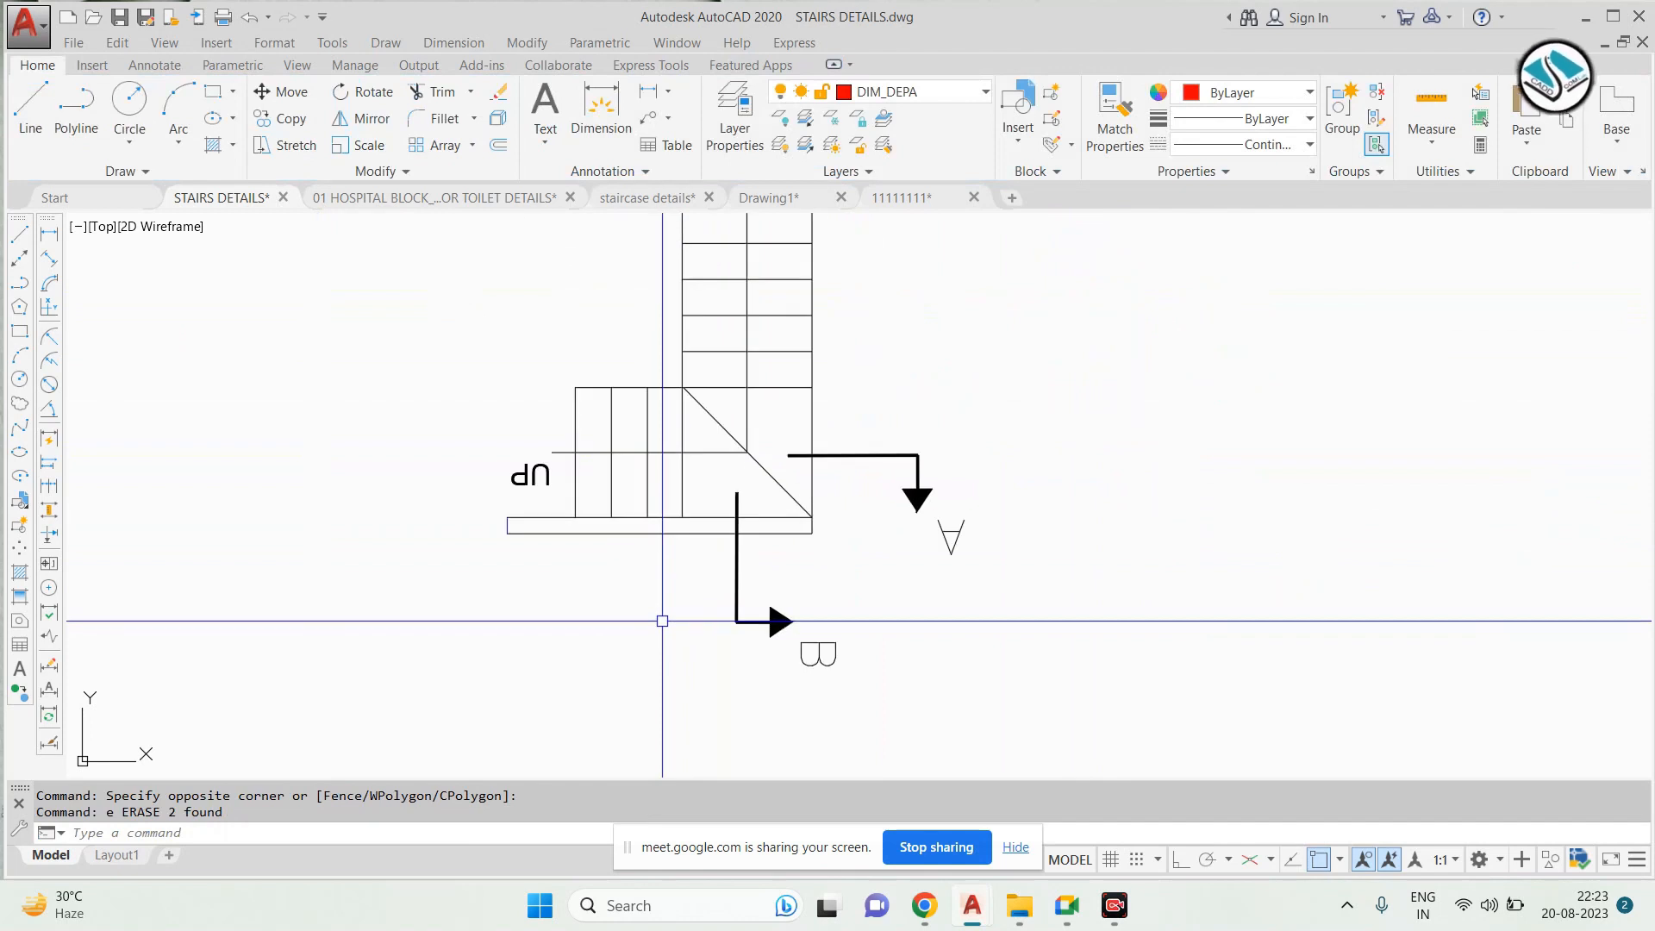
type("v")
key("Return")
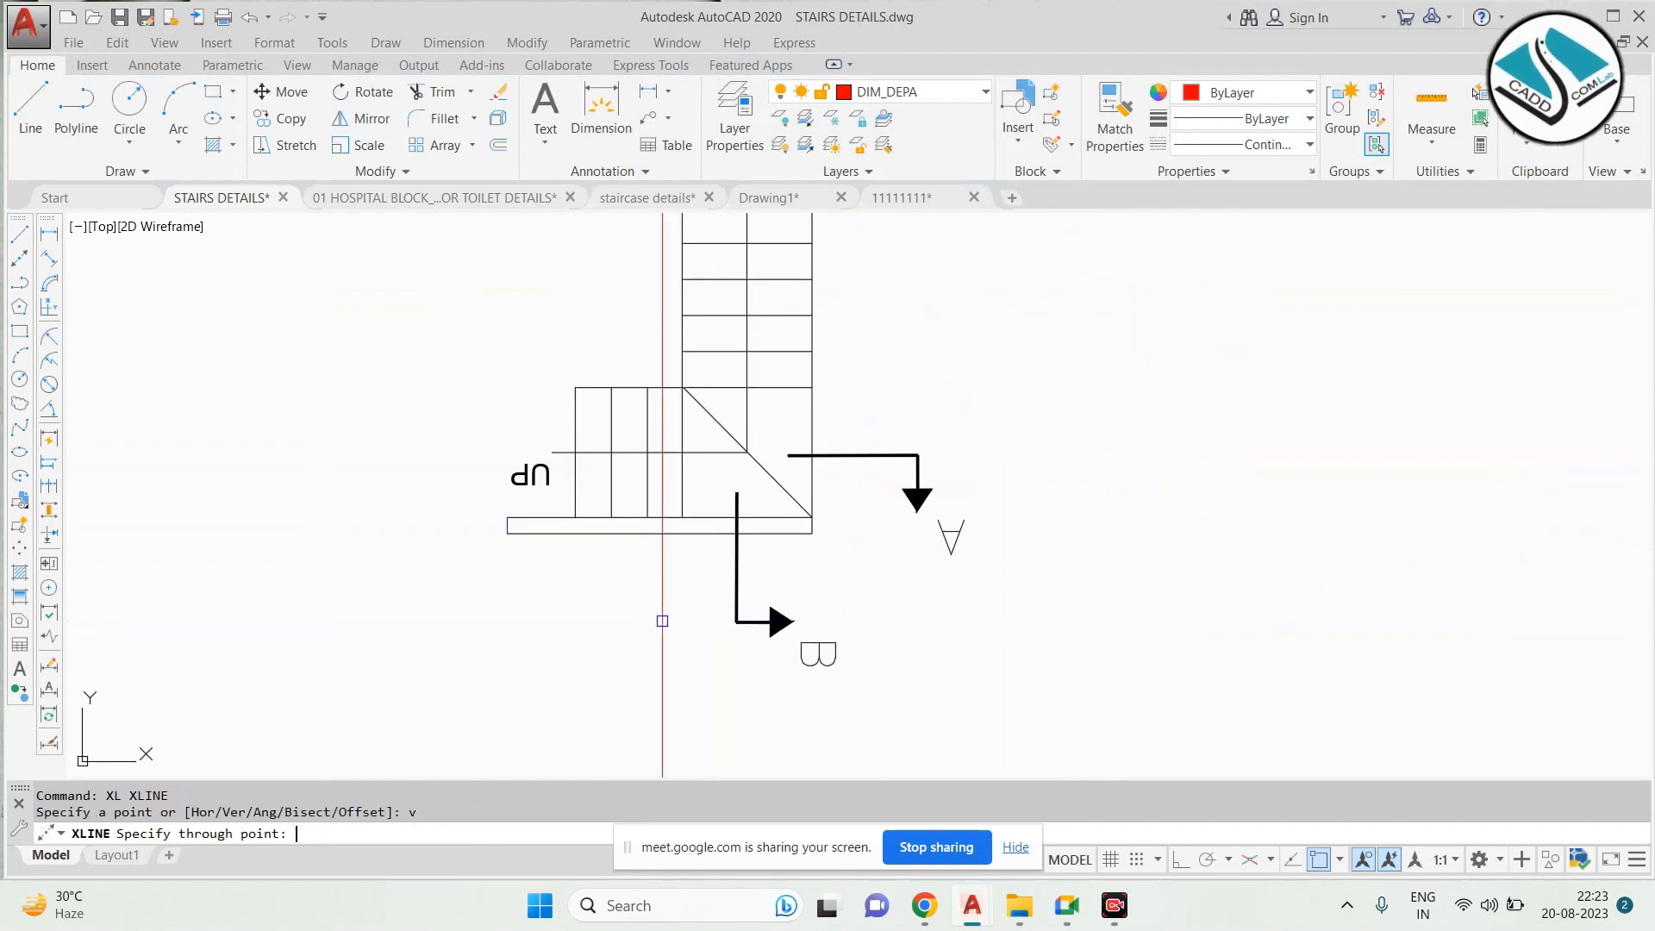
scroll(592, 518, "up", 4)
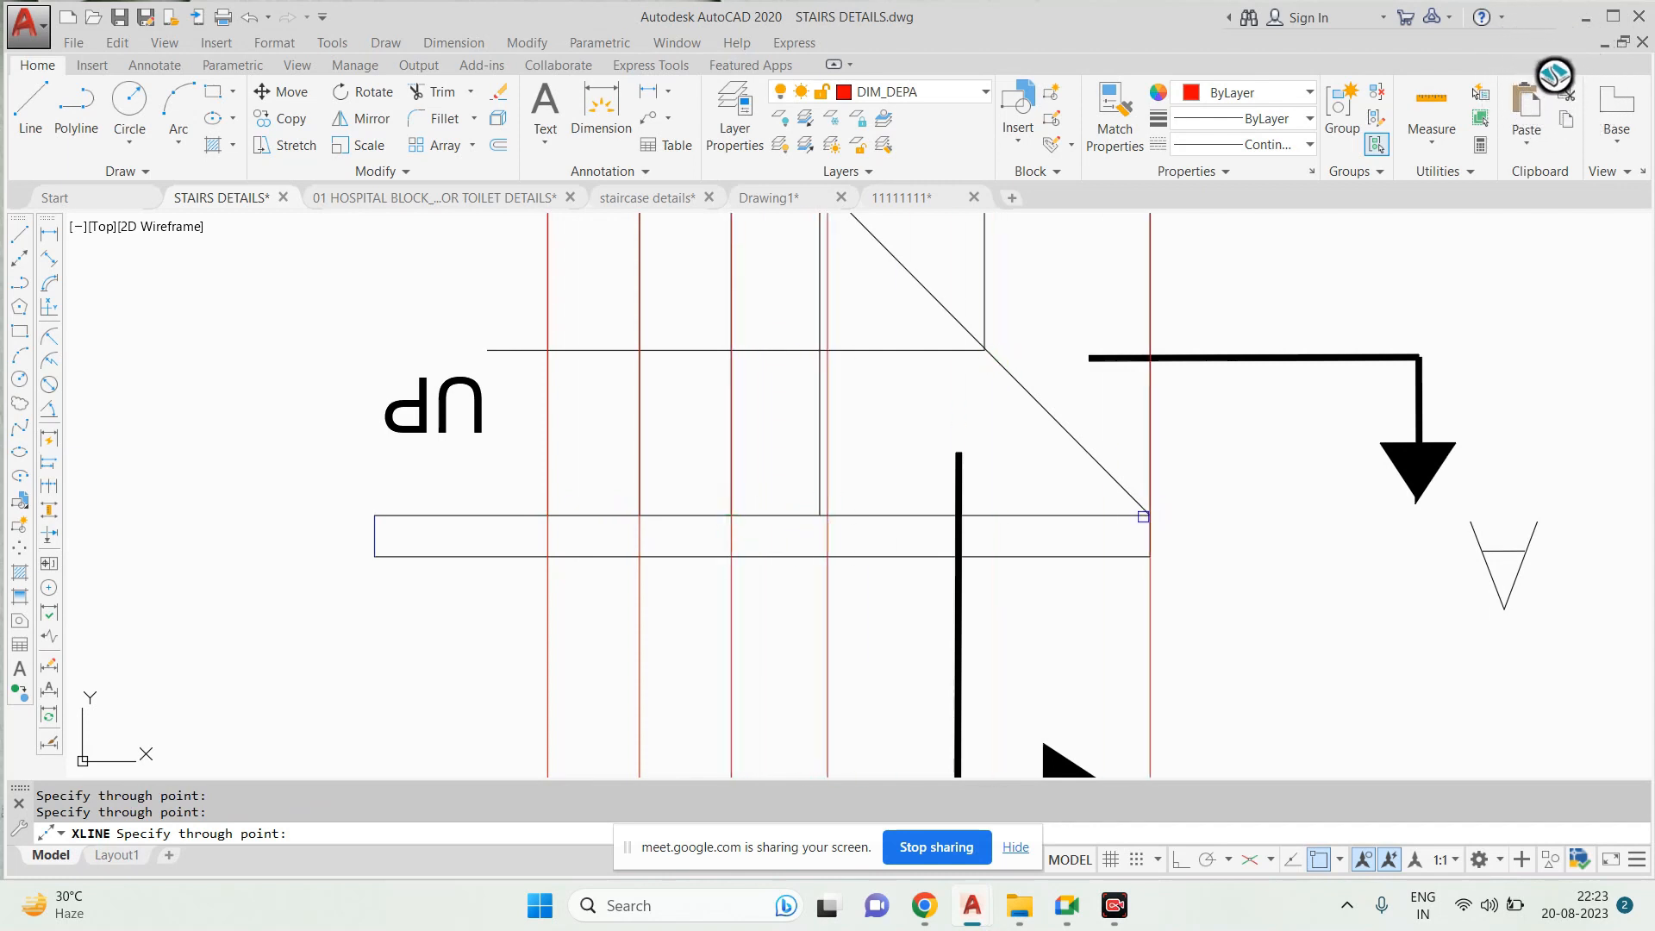
scroll(663, 383, "down", 2)
scroll(764, 457, "down", 5)
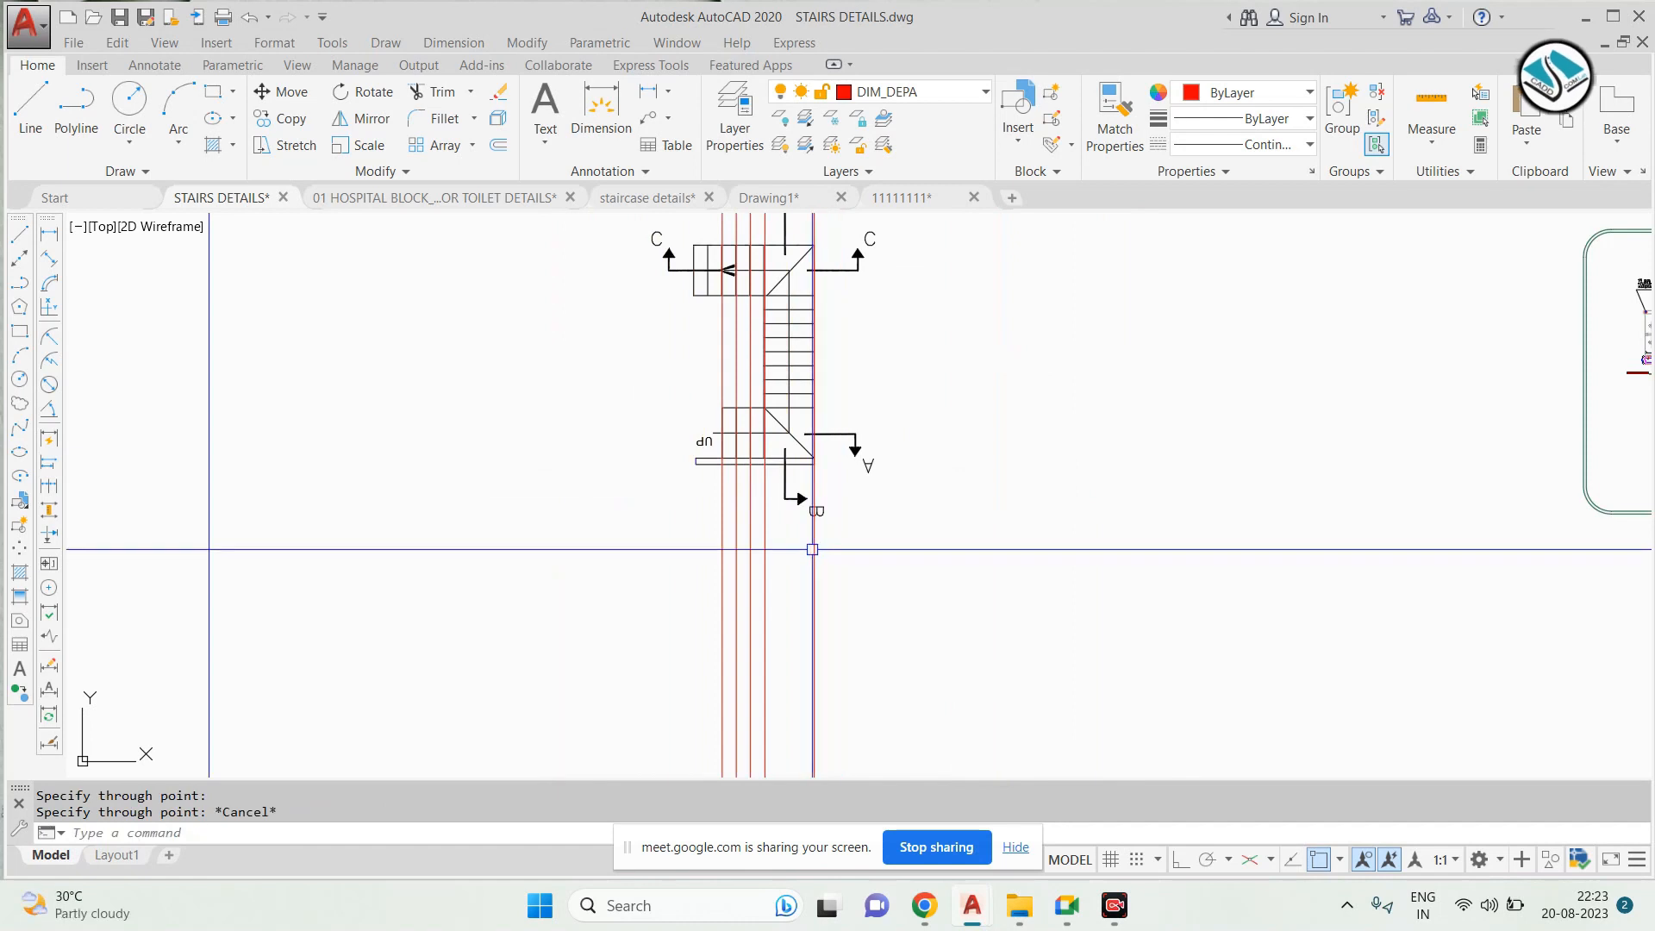
Draw a horizontal base line across the vertical construction lines below the copied stair plan, with Ortho on
scroll(812, 549, "up", 2)
type("l")
key("Return")
left_click(634, 615)
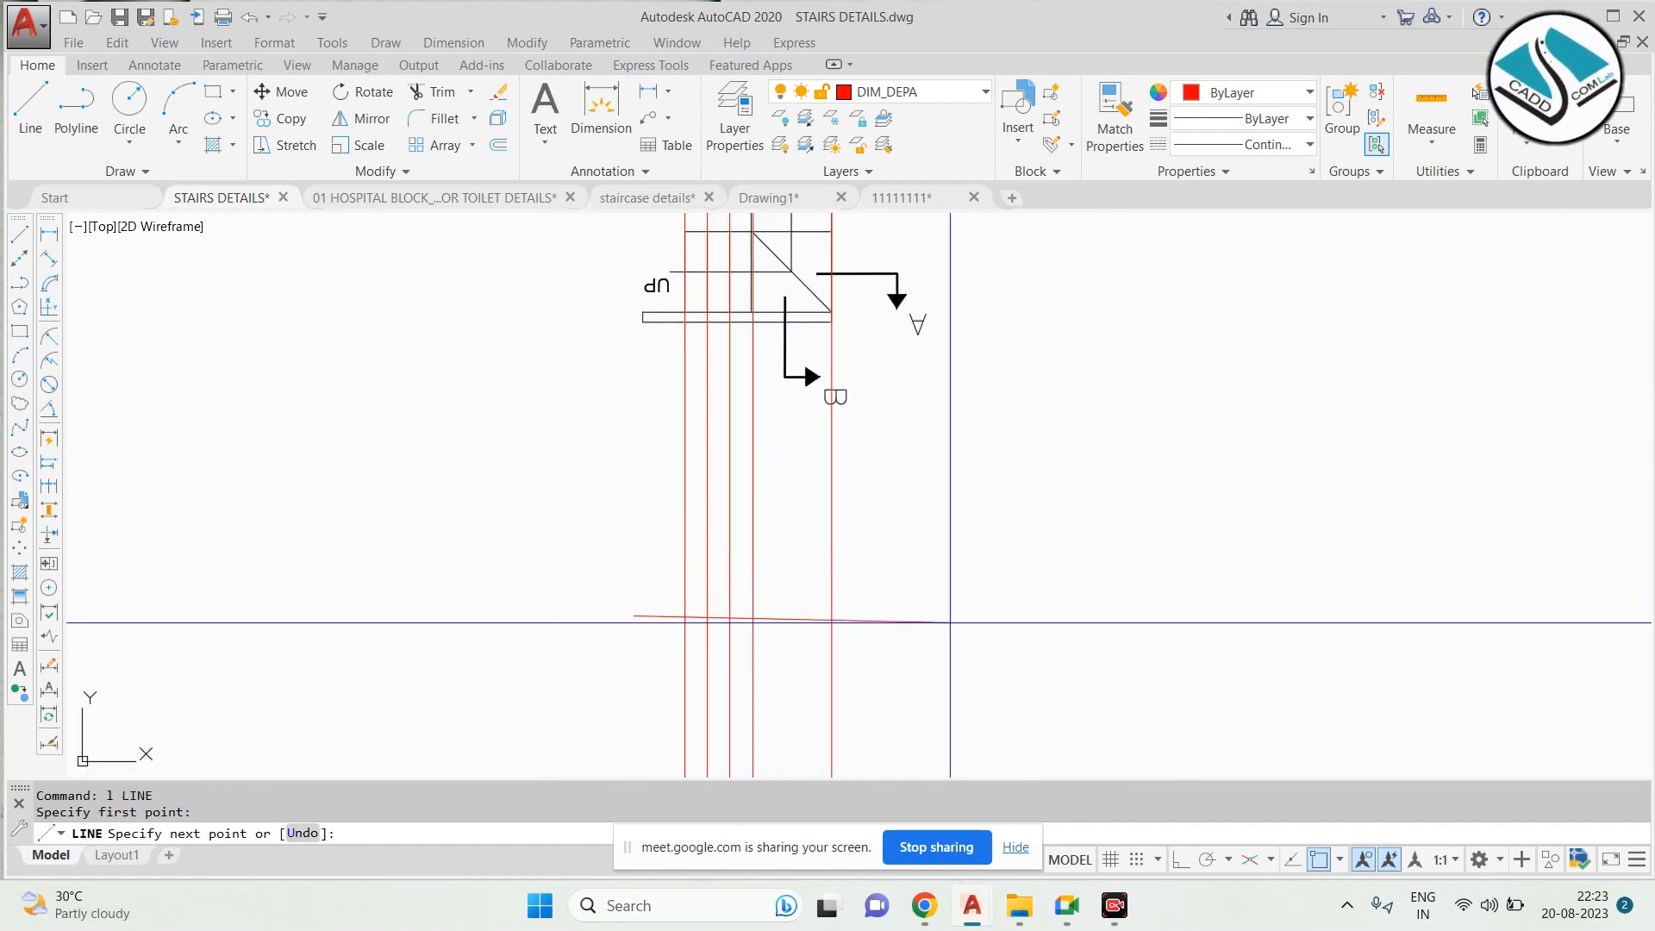
key("F8")
left_click(1038, 665)
key("Escape")
Trim the base line and the vertical construction lines where they run past each other below the copied stair plan
type("t")
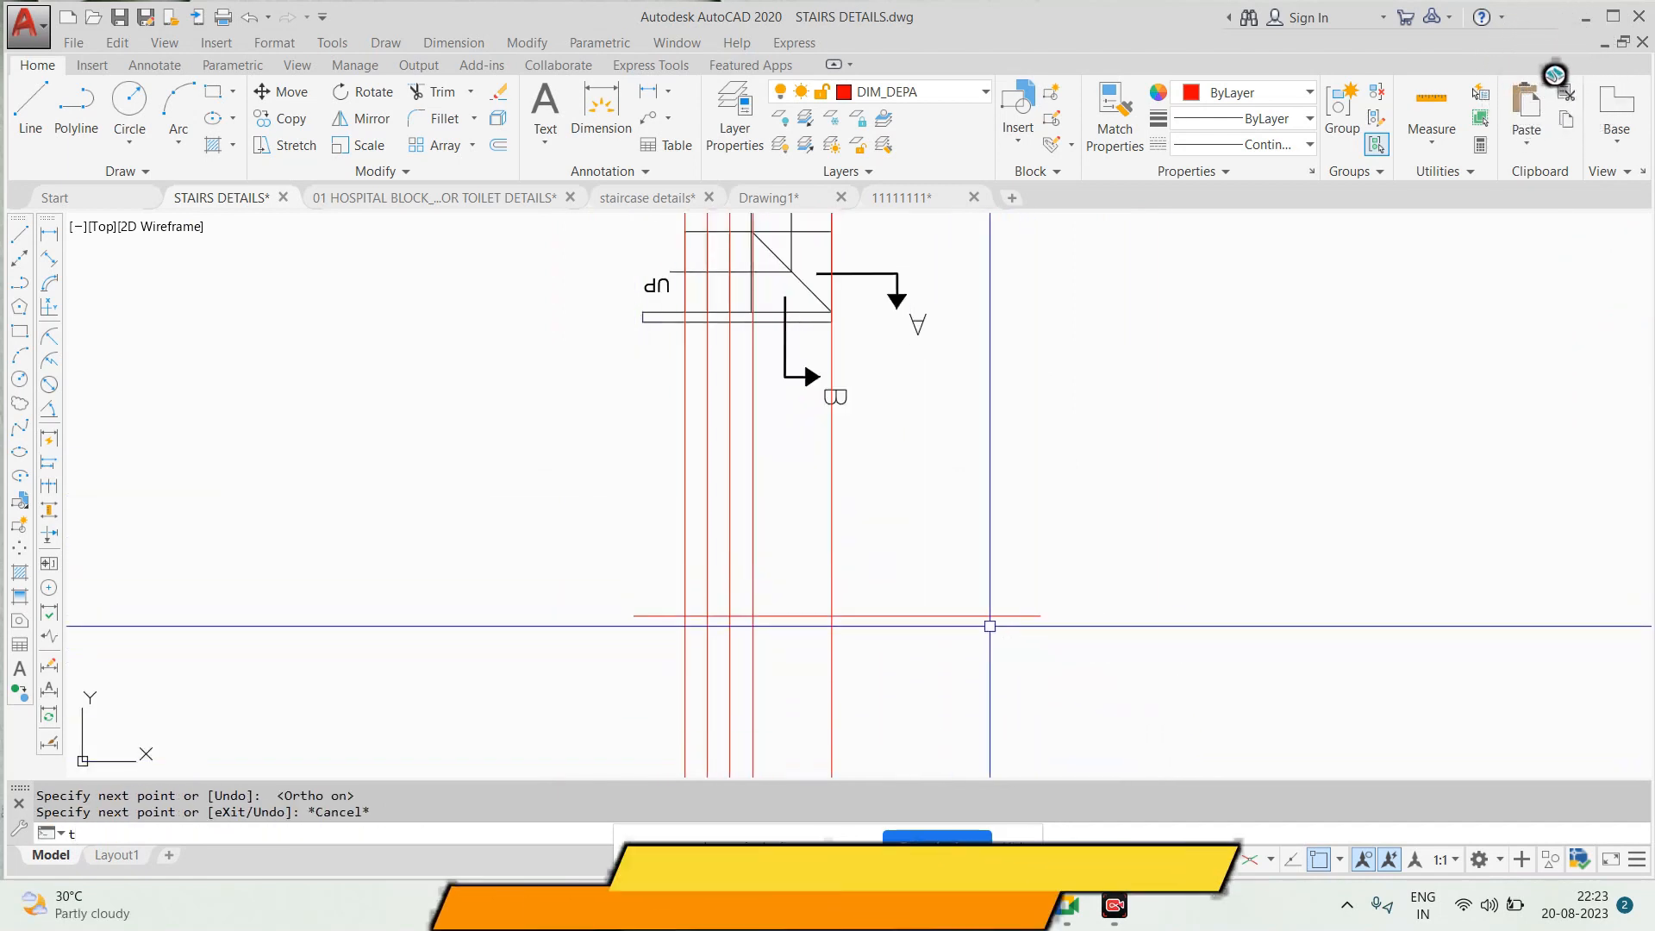
key("Return")
key("Return")
left_click(989, 616)
left_click(679, 636)
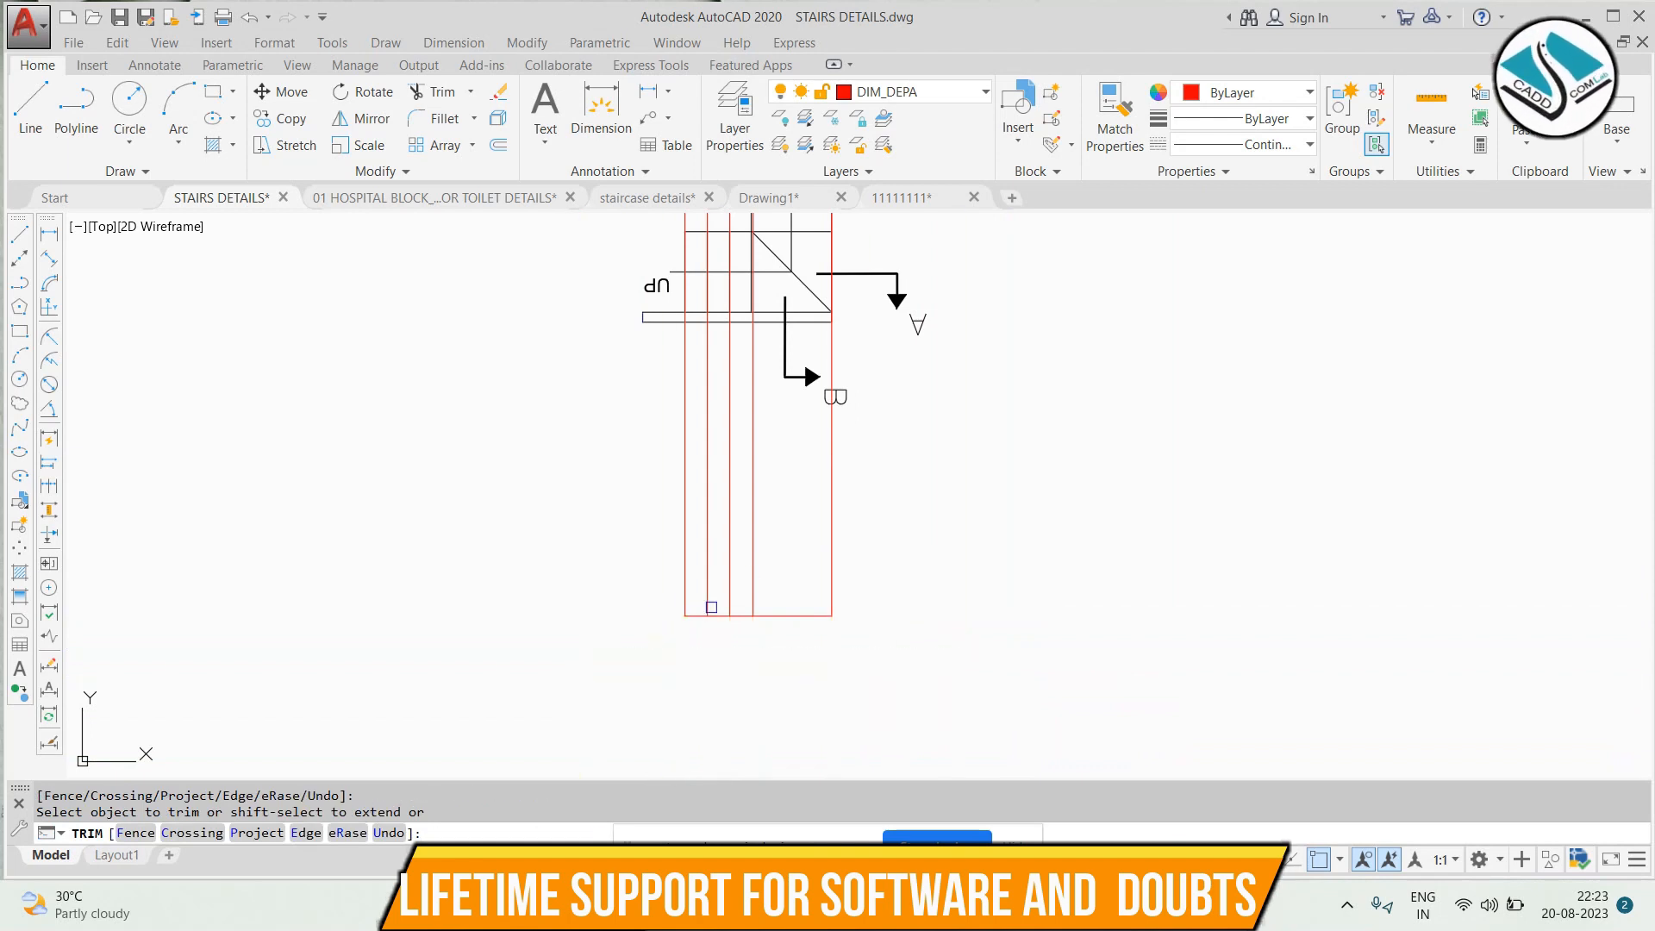
scroll(744, 584, "up", 2)
scroll(744, 585, "down", 6)
key("Escape")
Place vertical construction lines through the riser edges and outer corner of the original stair plan, crossing section A-A
scroll(901, 390, "up", 6)
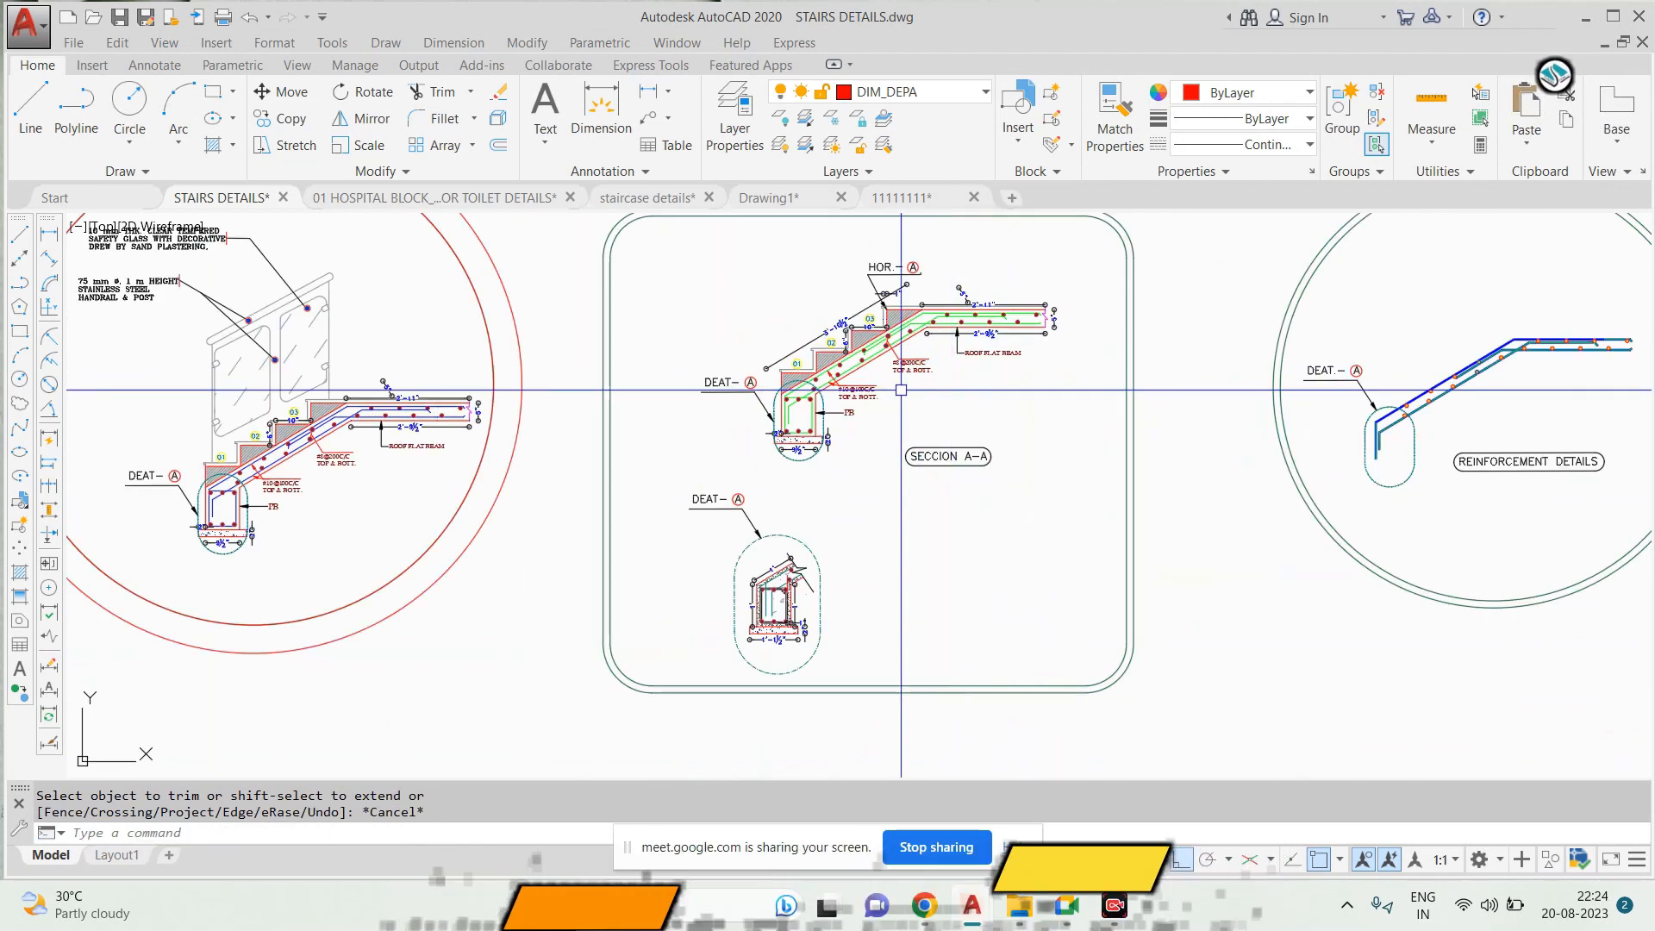
scroll(864, 268, "up", 4)
scroll(1089, 693, "down", 7)
scroll(948, 379, "up", 2)
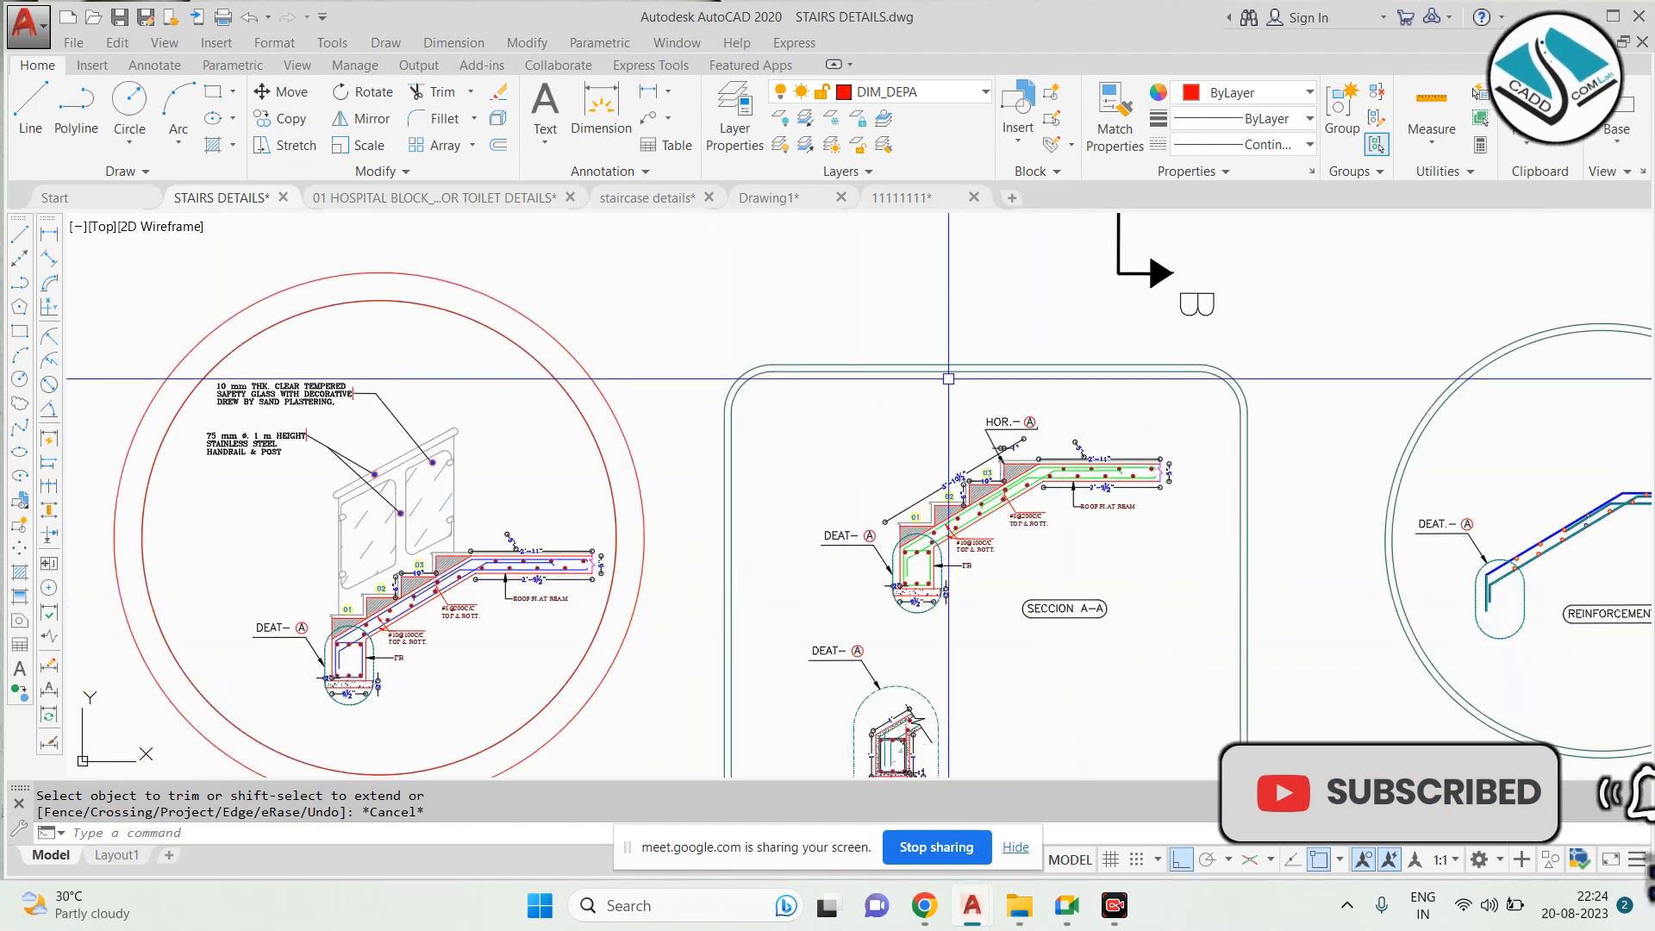
scroll(948, 379, "down", 2)
key("Escape")
type("x")
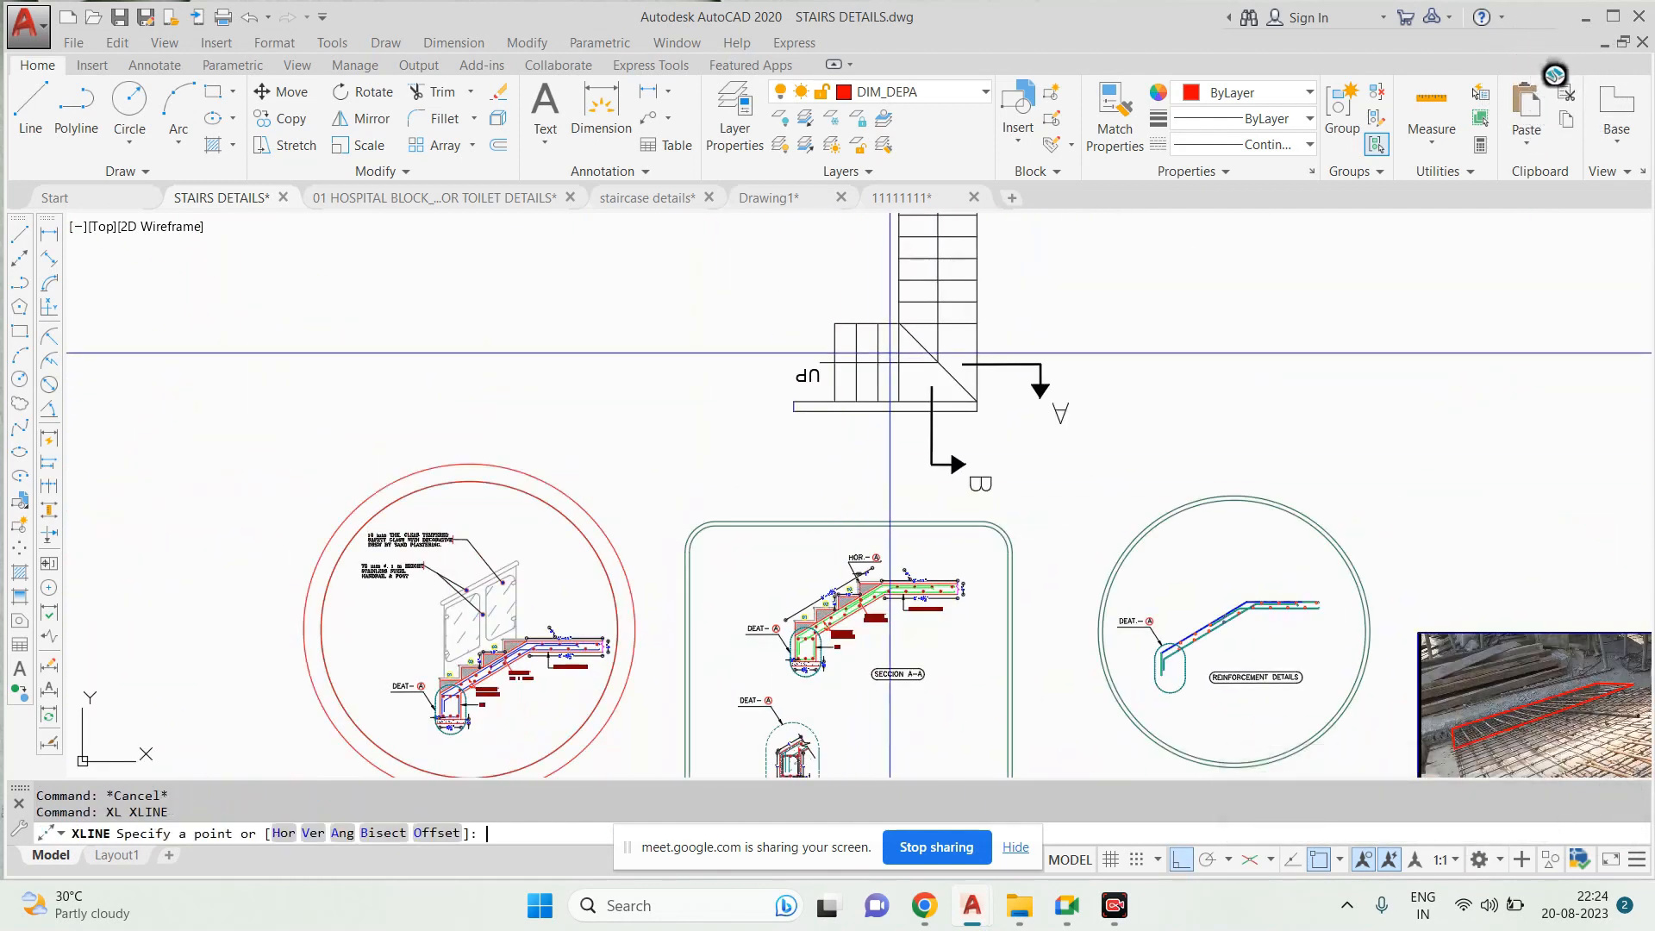
scroll(838, 322, "up", 5)
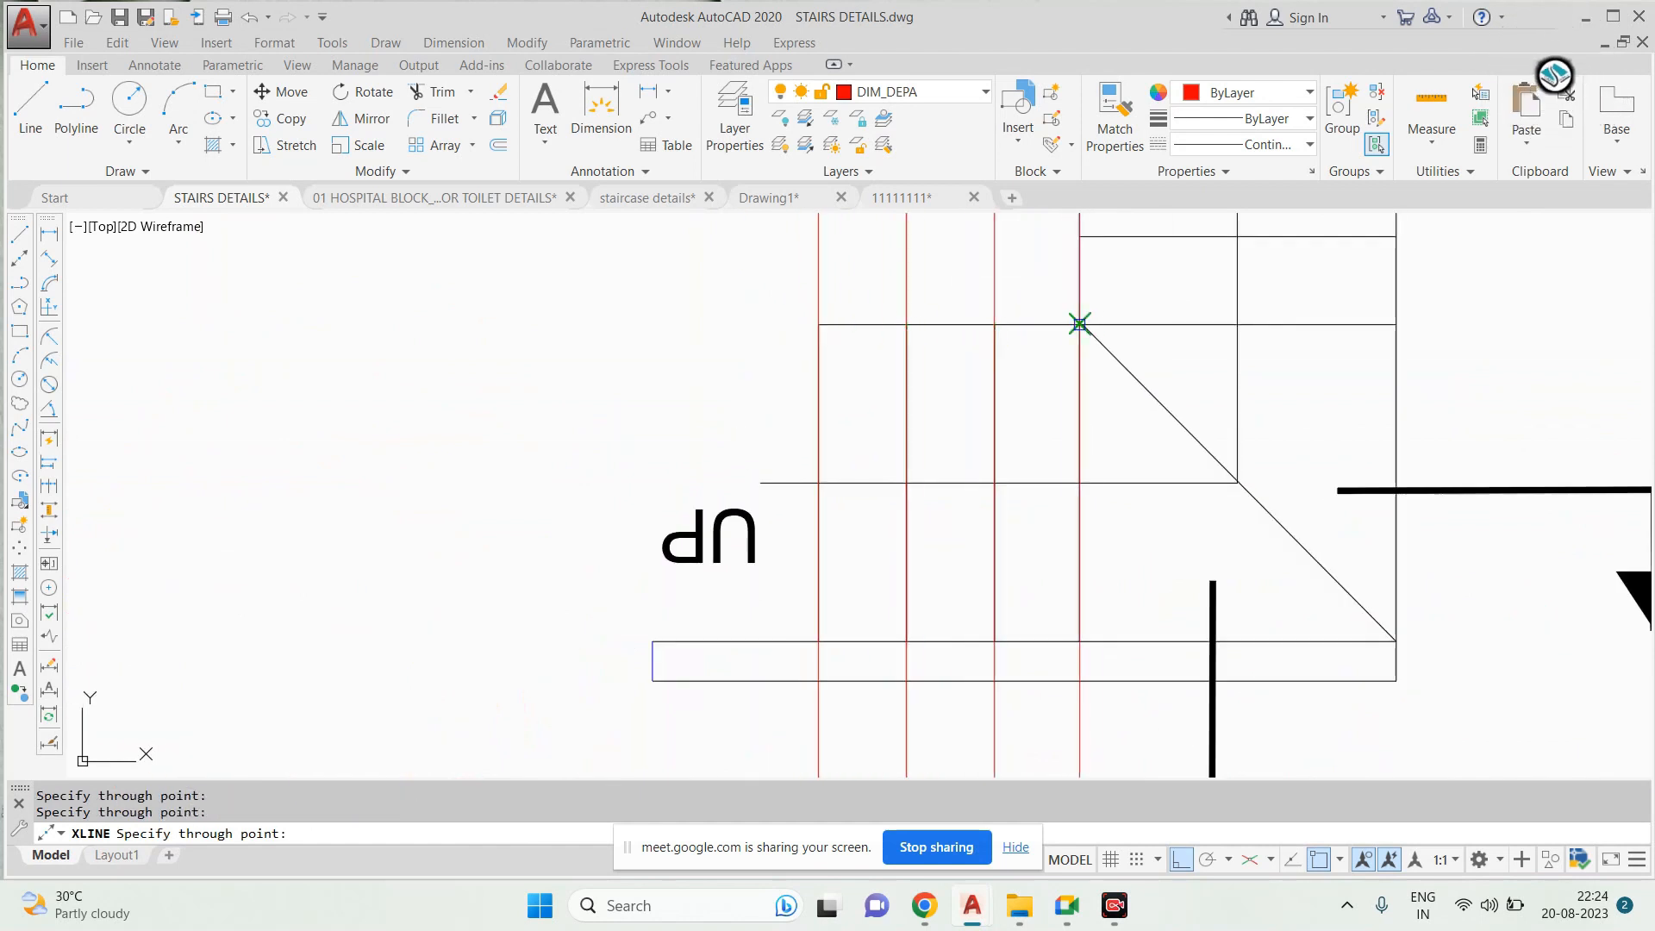
scroll(1397, 640, "down", 4)
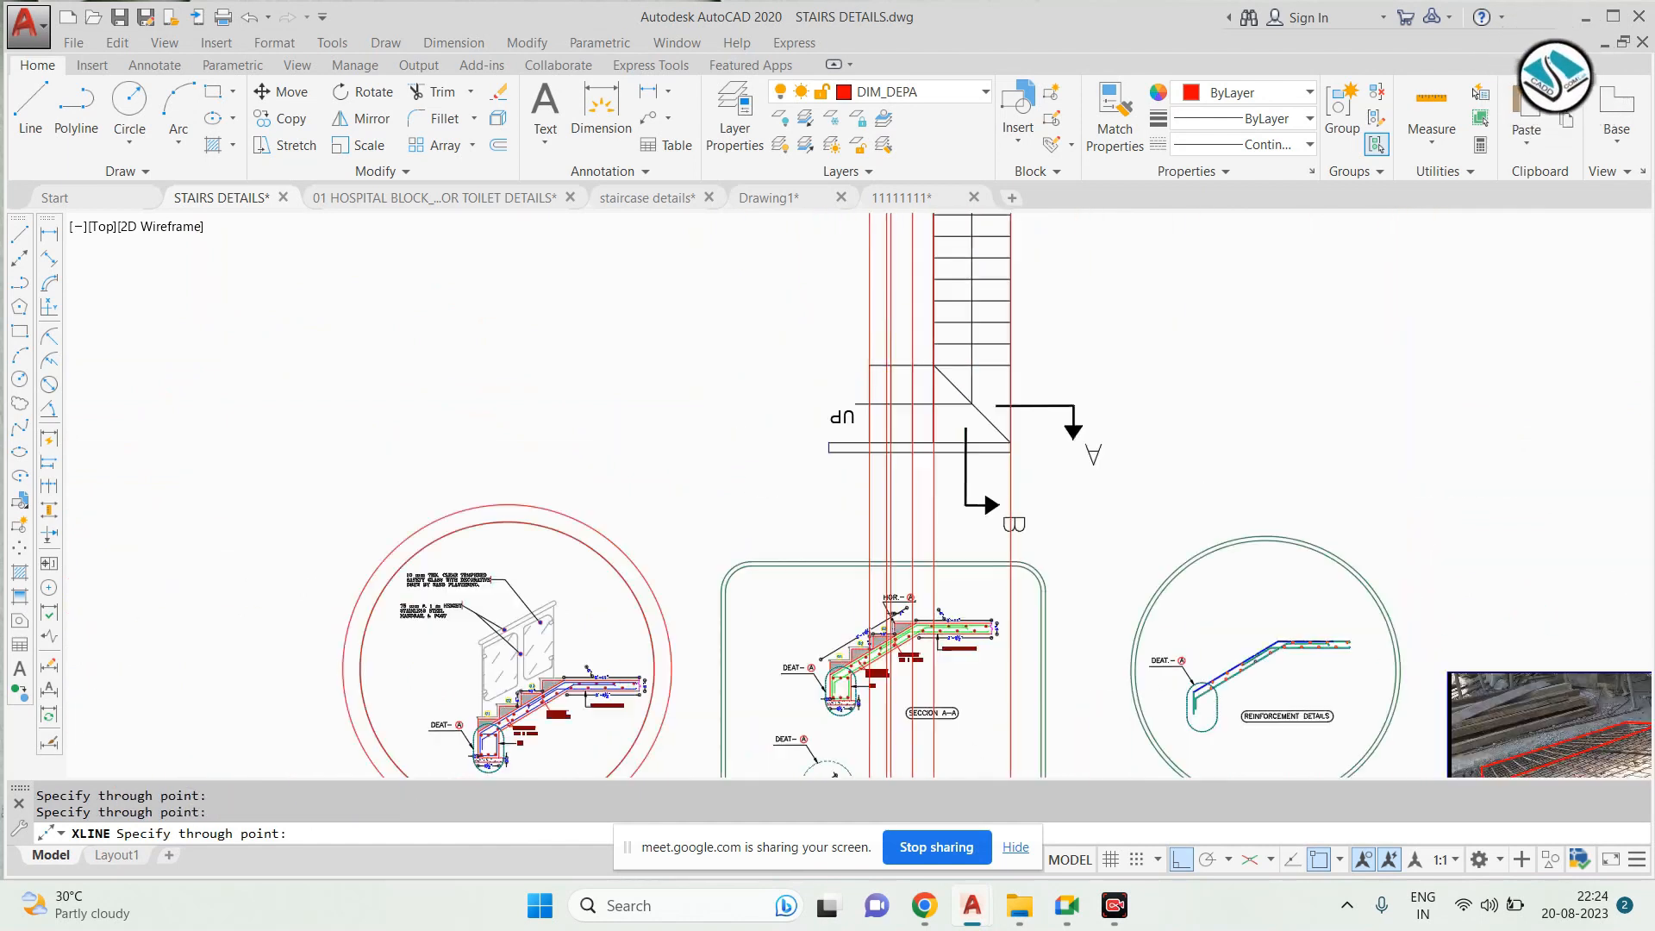
scroll(930, 346, "up", 4)
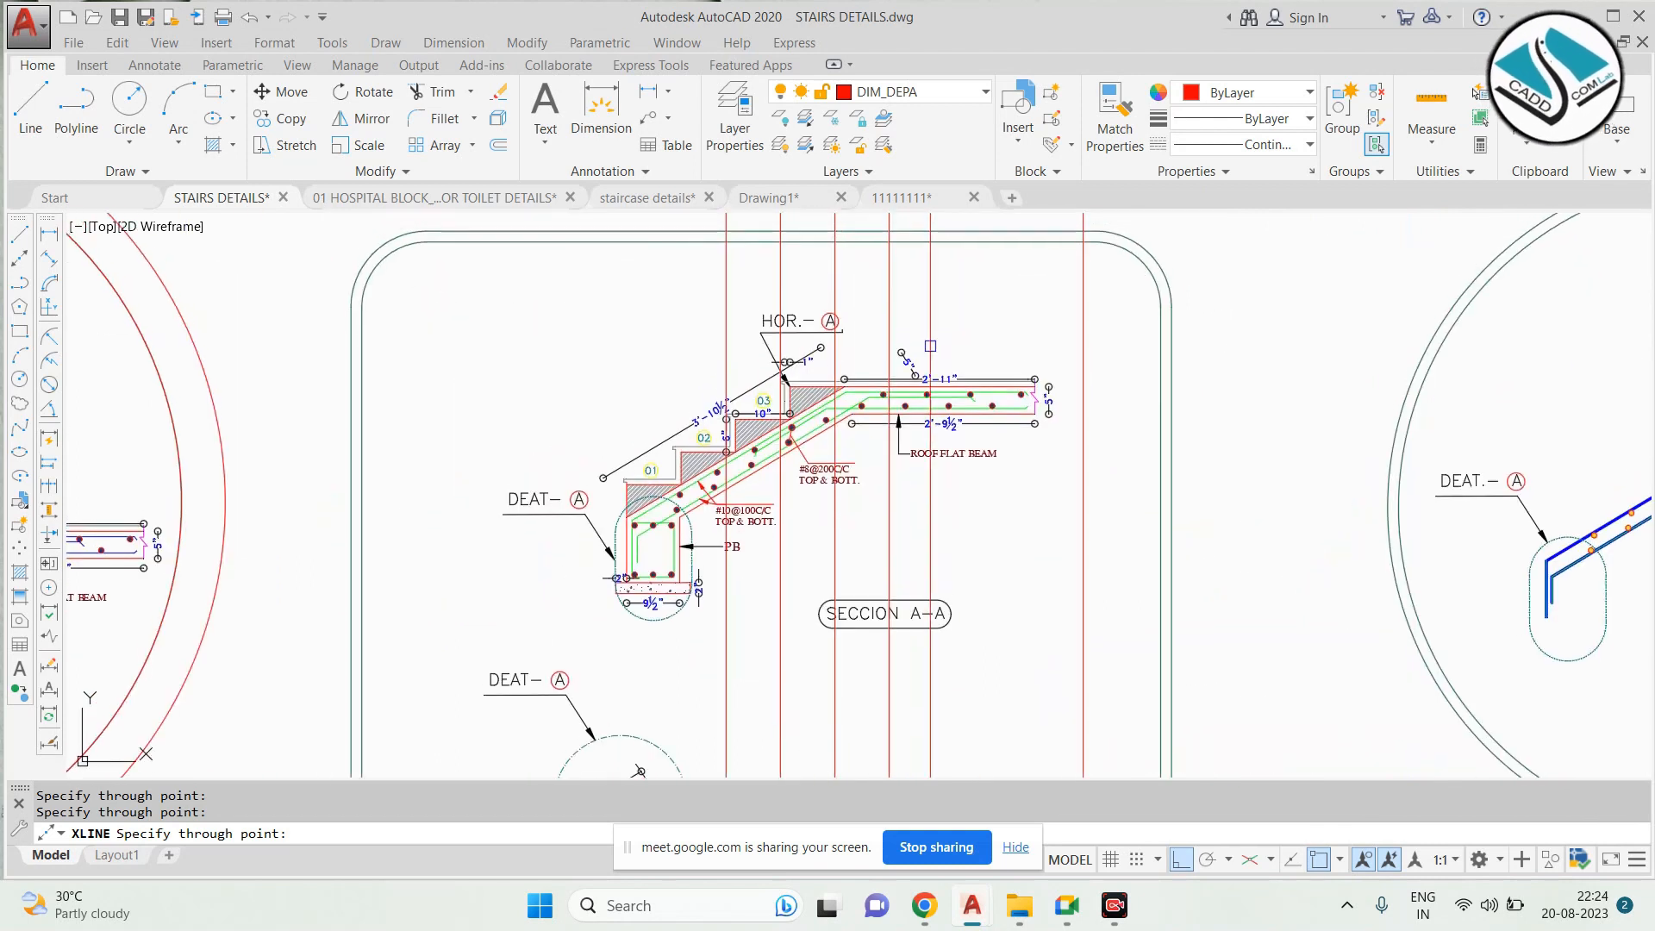
scroll(909, 363, "up", 2)
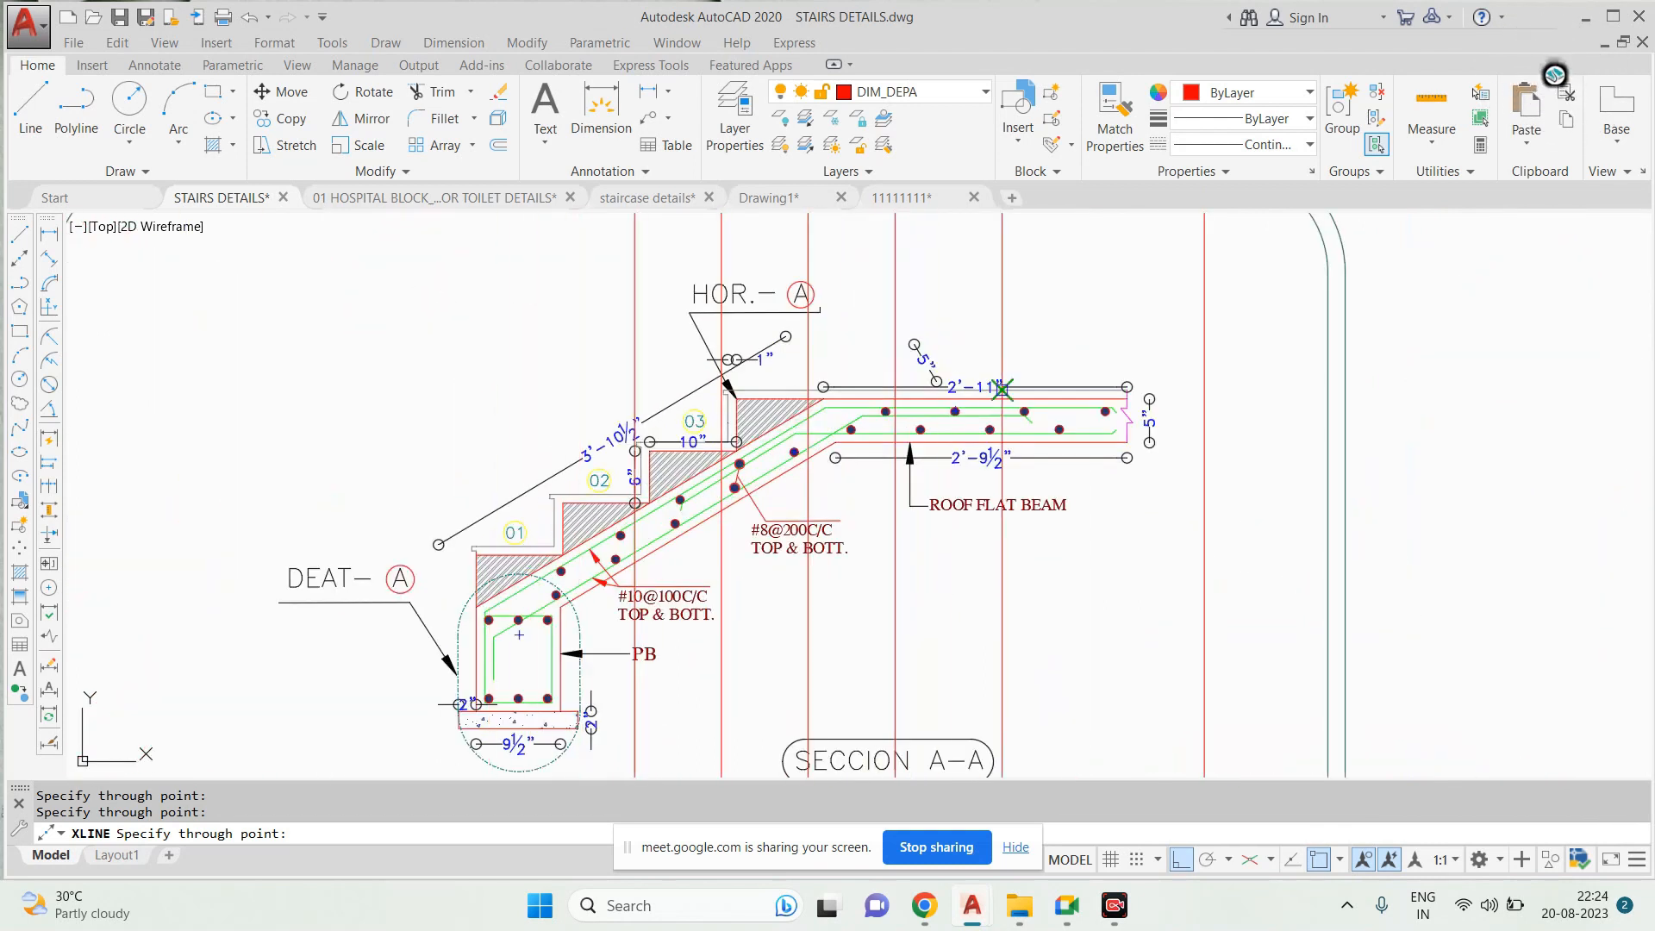
key("Escape")
Offset the base line upward five times at the section's 6" riser height to form the step levels
scroll(505, 569, "up", 2)
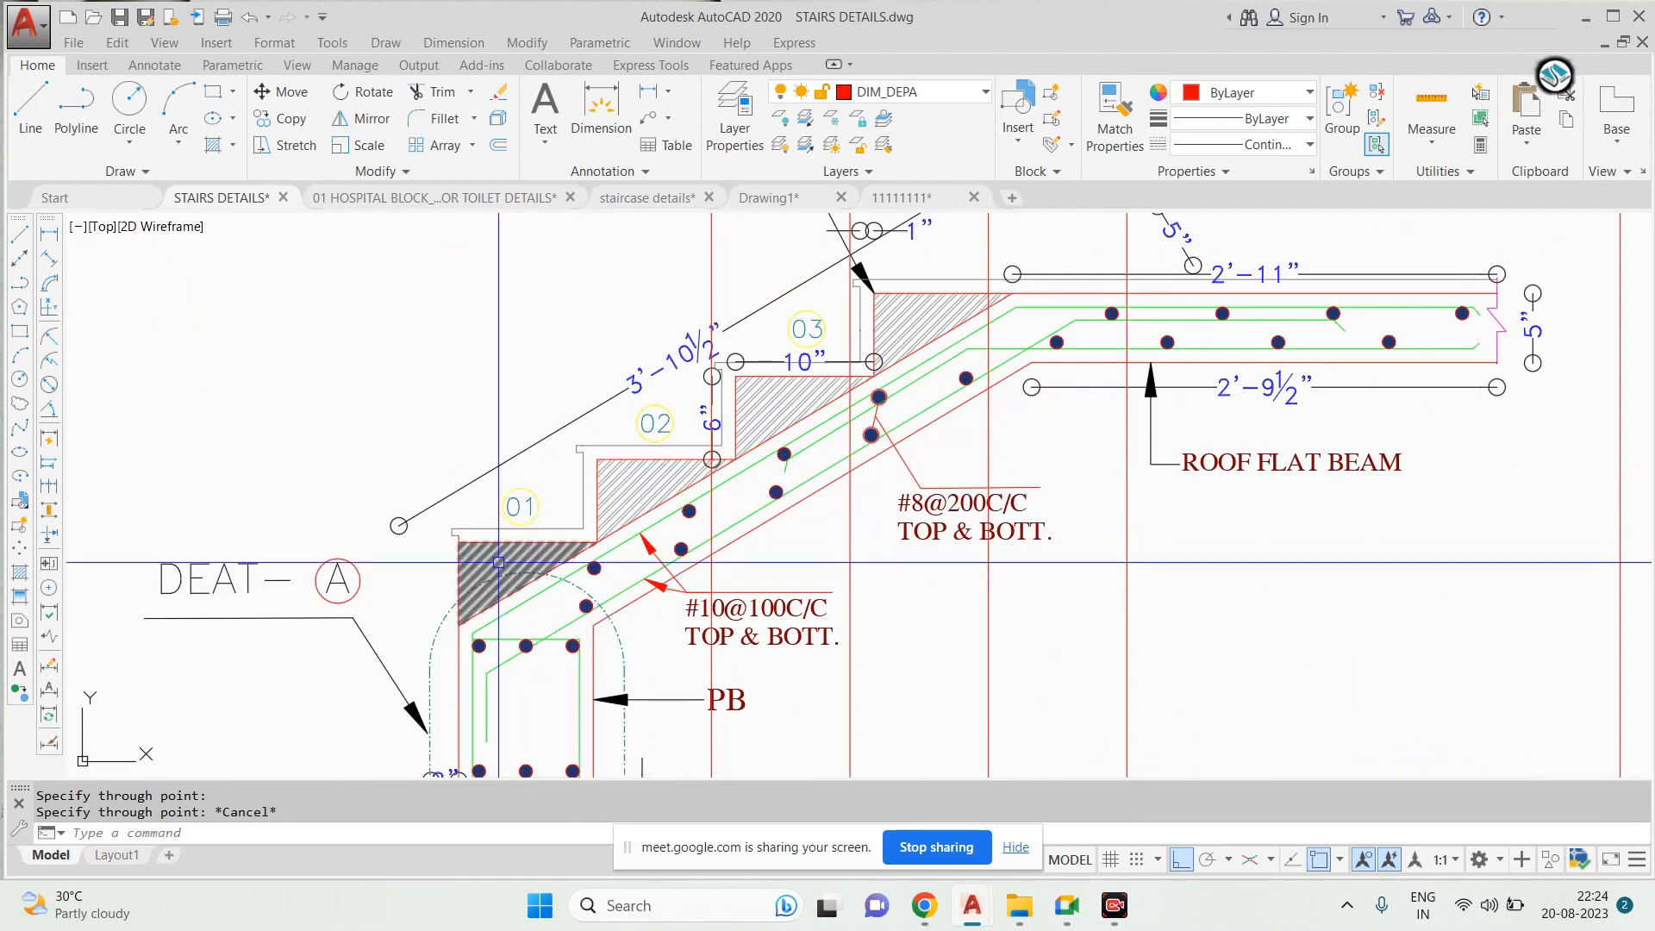
scroll(497, 572, "up", 2)
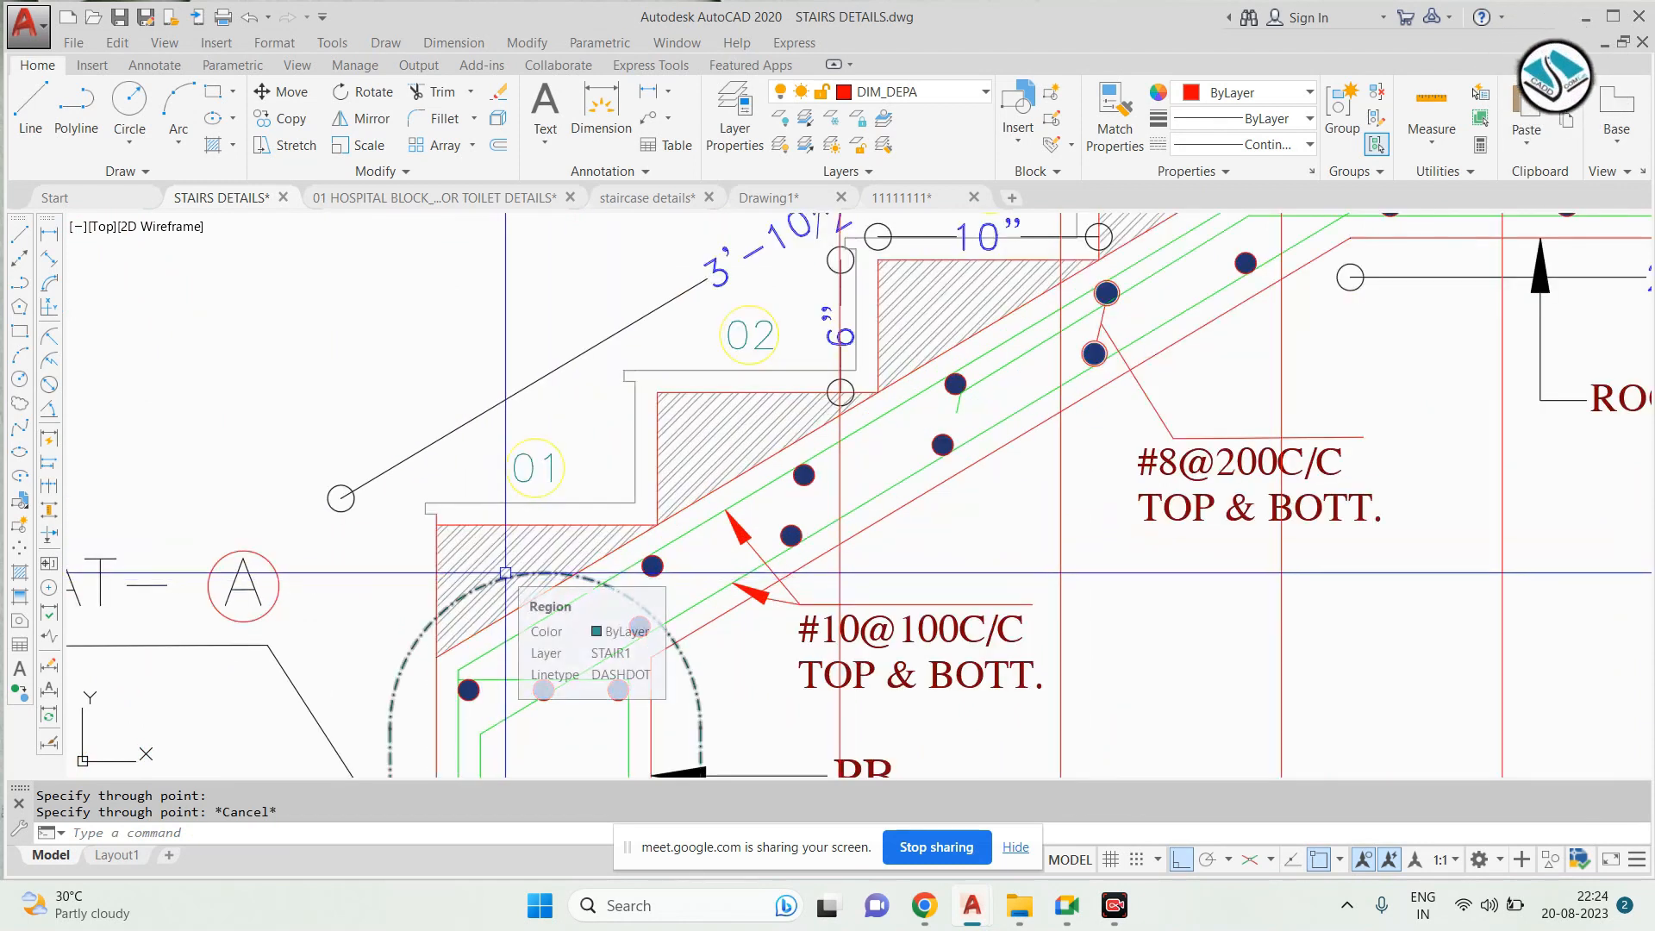
scroll(897, 428, "down", 2)
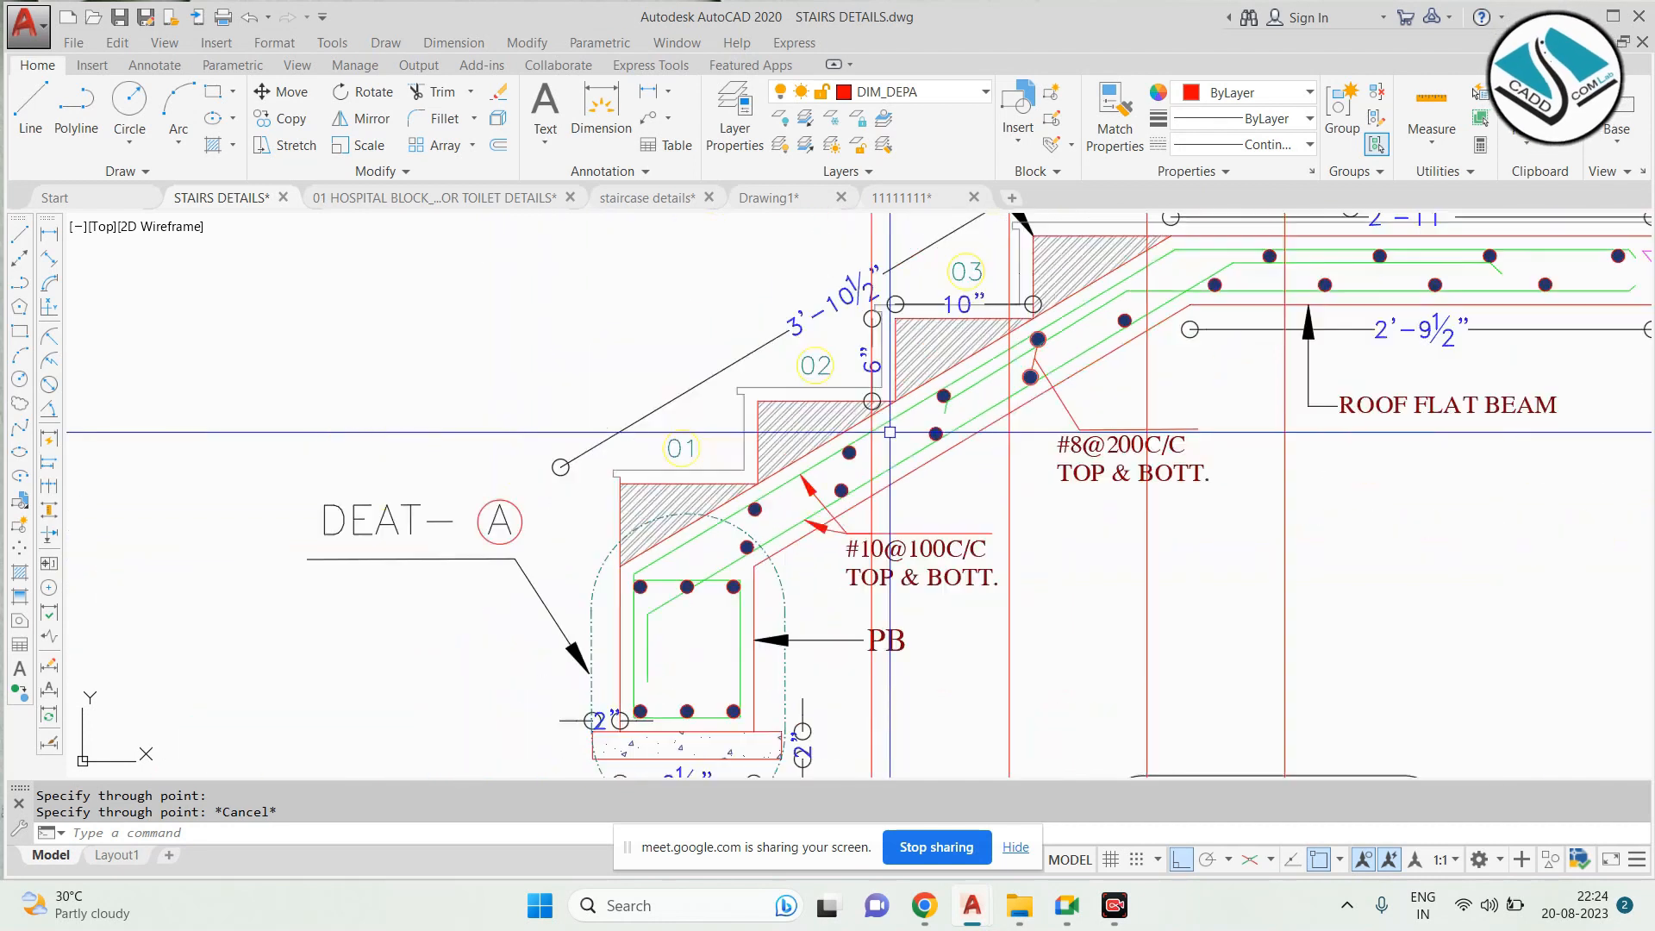
scroll(890, 431, "down", 12)
scroll(499, 694, "up", 2)
mouse_move(499, 695)
middle_mouse_down()
mouse_move(573, 609)
mouse_move(616, 344)
middle_mouse_up()
scroll(616, 345, "up", 4)
scroll(791, 491, "up", 2)
key("Return")
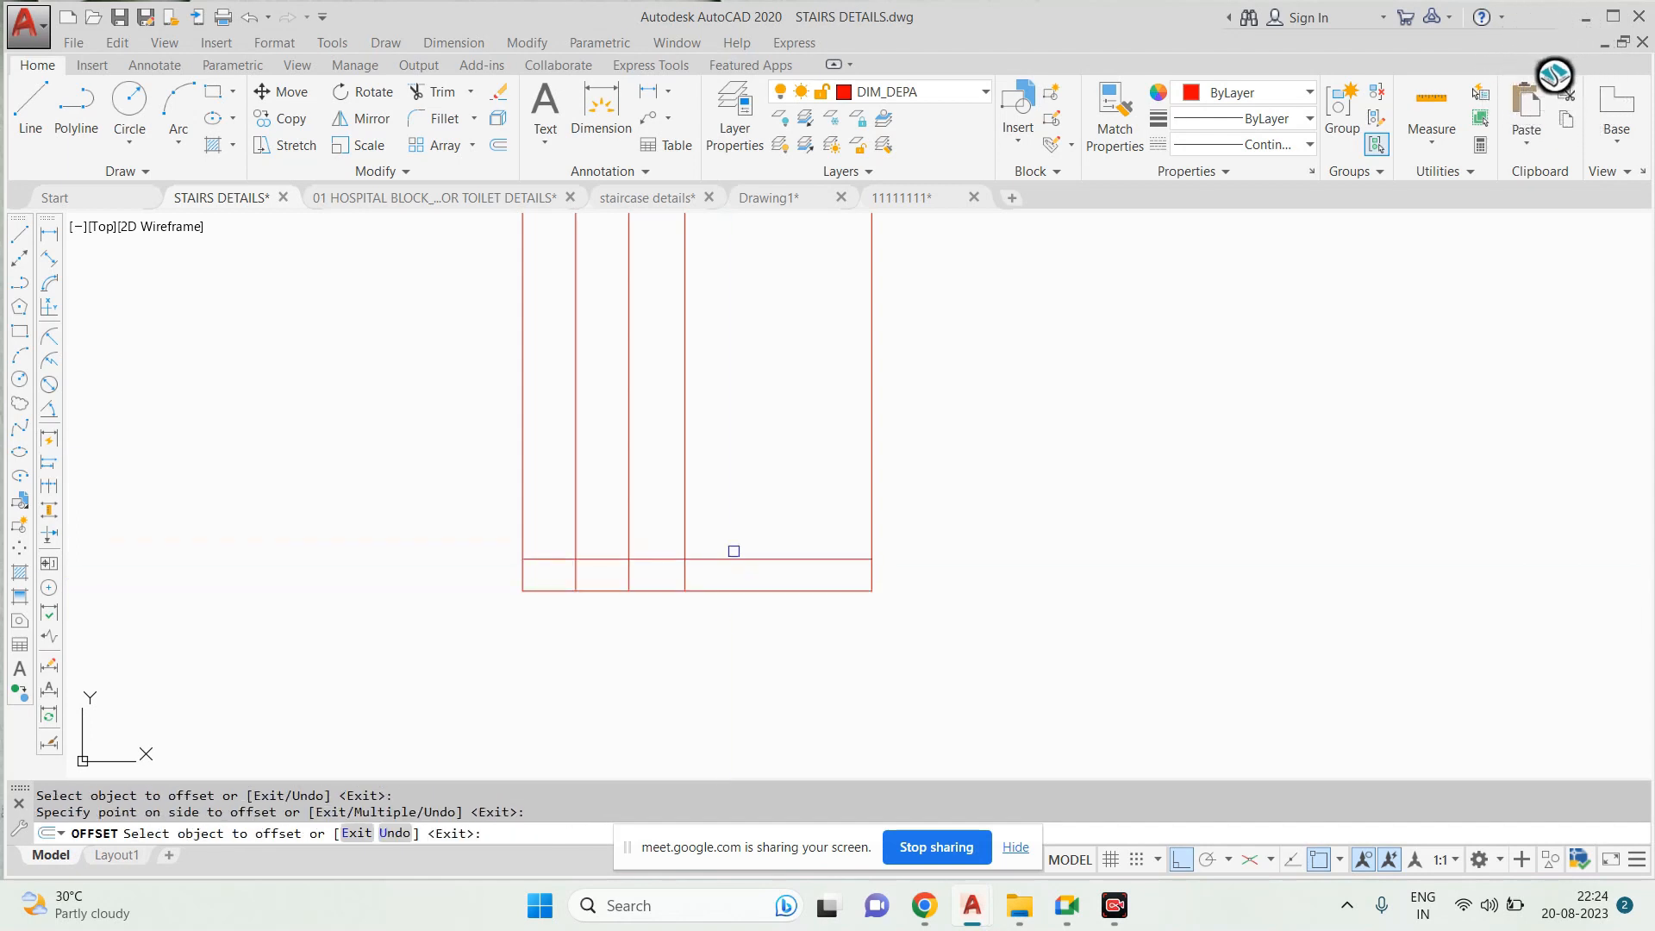
left_click(718, 559)
left_click(729, 526)
left_click(739, 498)
left_click(741, 495)
left_click(739, 462)
left_click(732, 463)
left_click(762, 418)
key("Escape")
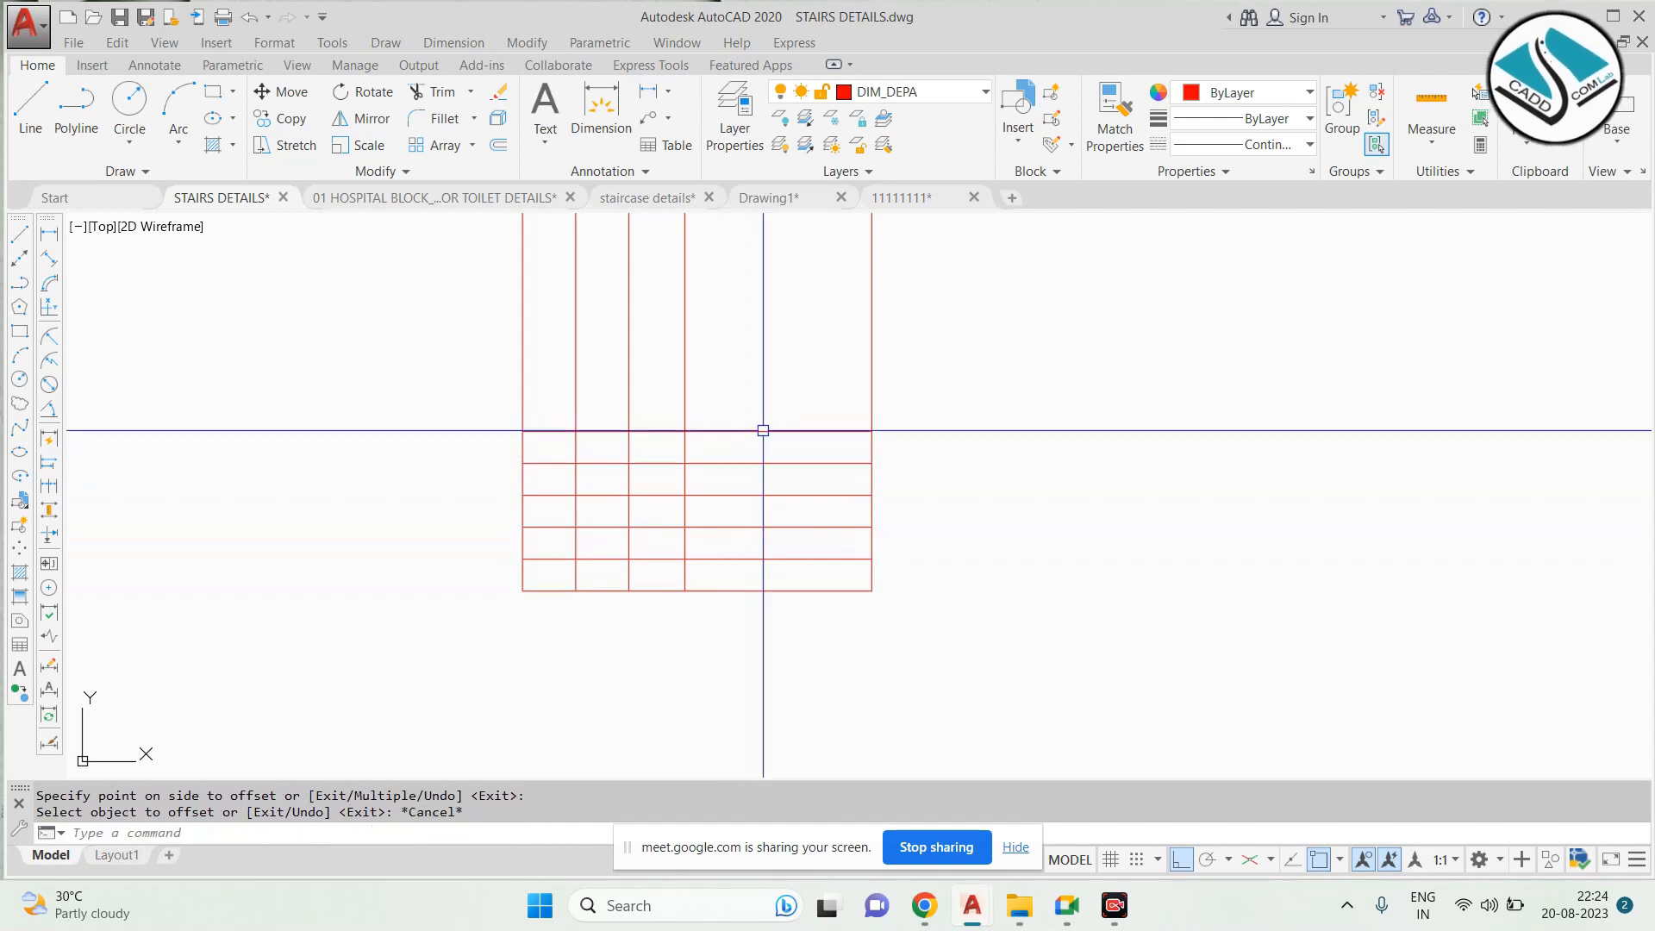
Trim the grid of vertical and horizontal lines into an ascending stepped outline
type("tr")
key("Escape")
type("tr")
key("Return")
key("Return")
scroll(542, 562, "up", 4)
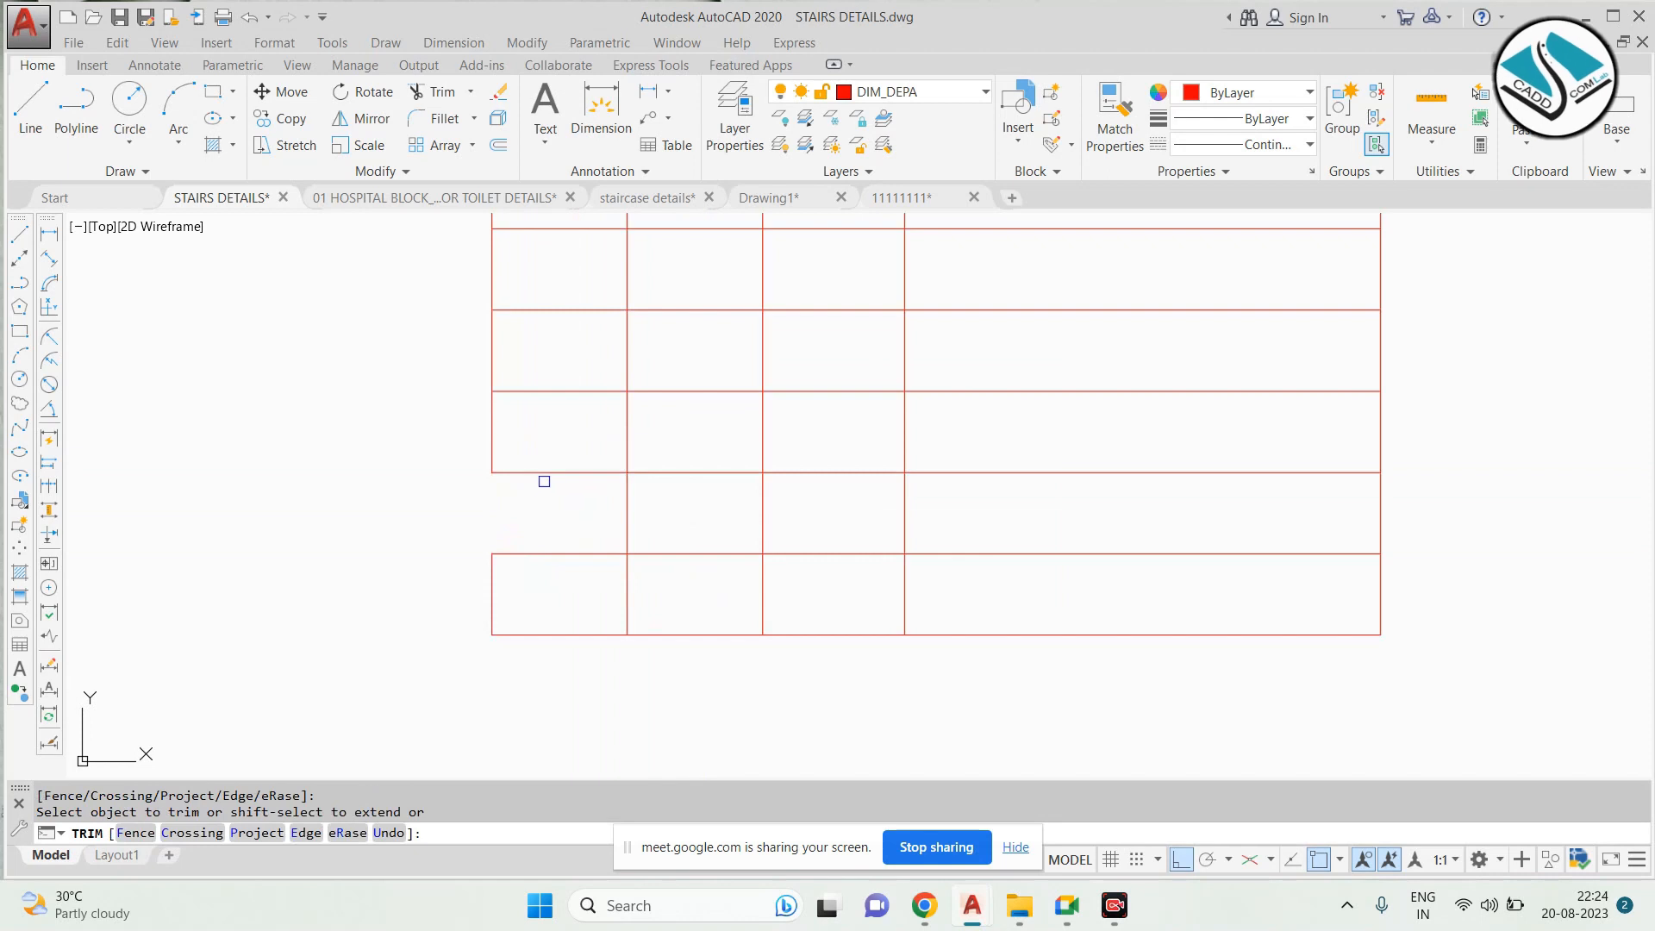
left_click(704, 391)
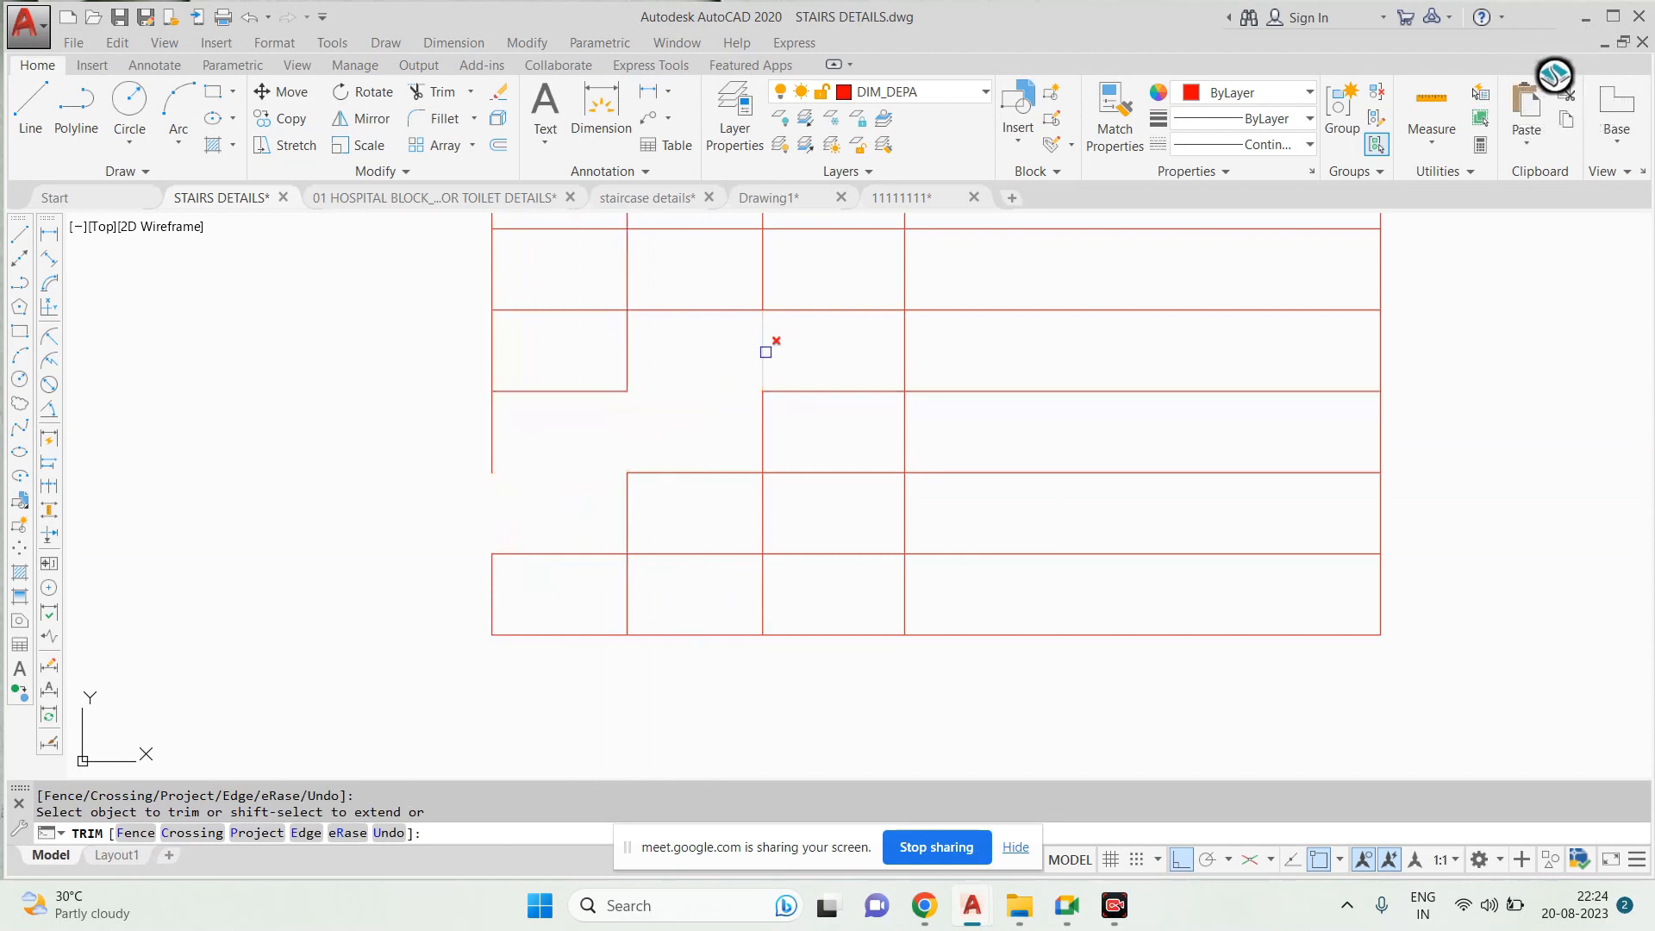
scroll(850, 328, "up", 2)
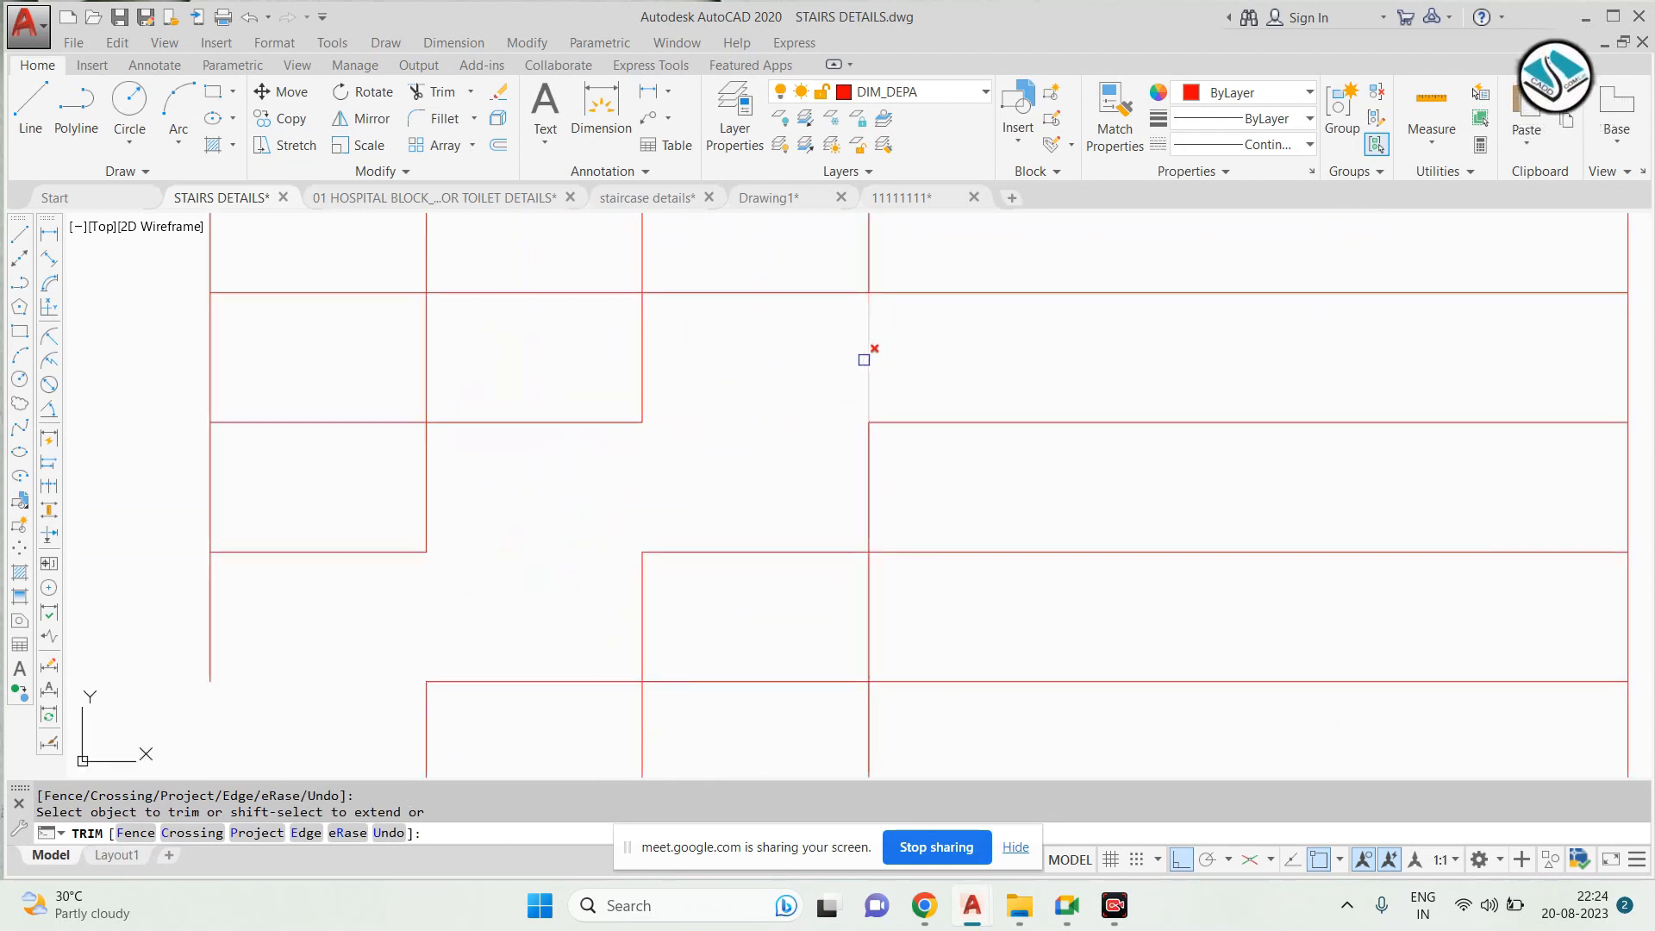
left_click(863, 359)
scroll(826, 401, "down", 4)
key("Escape")
Erase the leftover line pieces above and beside the stepped outline
left_click(1202, 269)
key("Escape")
type("tr")
key("space")
key("space")
key("Escape")
left_click(1167, 303)
left_click(359, 322)
type("e")
left_click(631, 338)
left_click(501, 510)
type("e ")
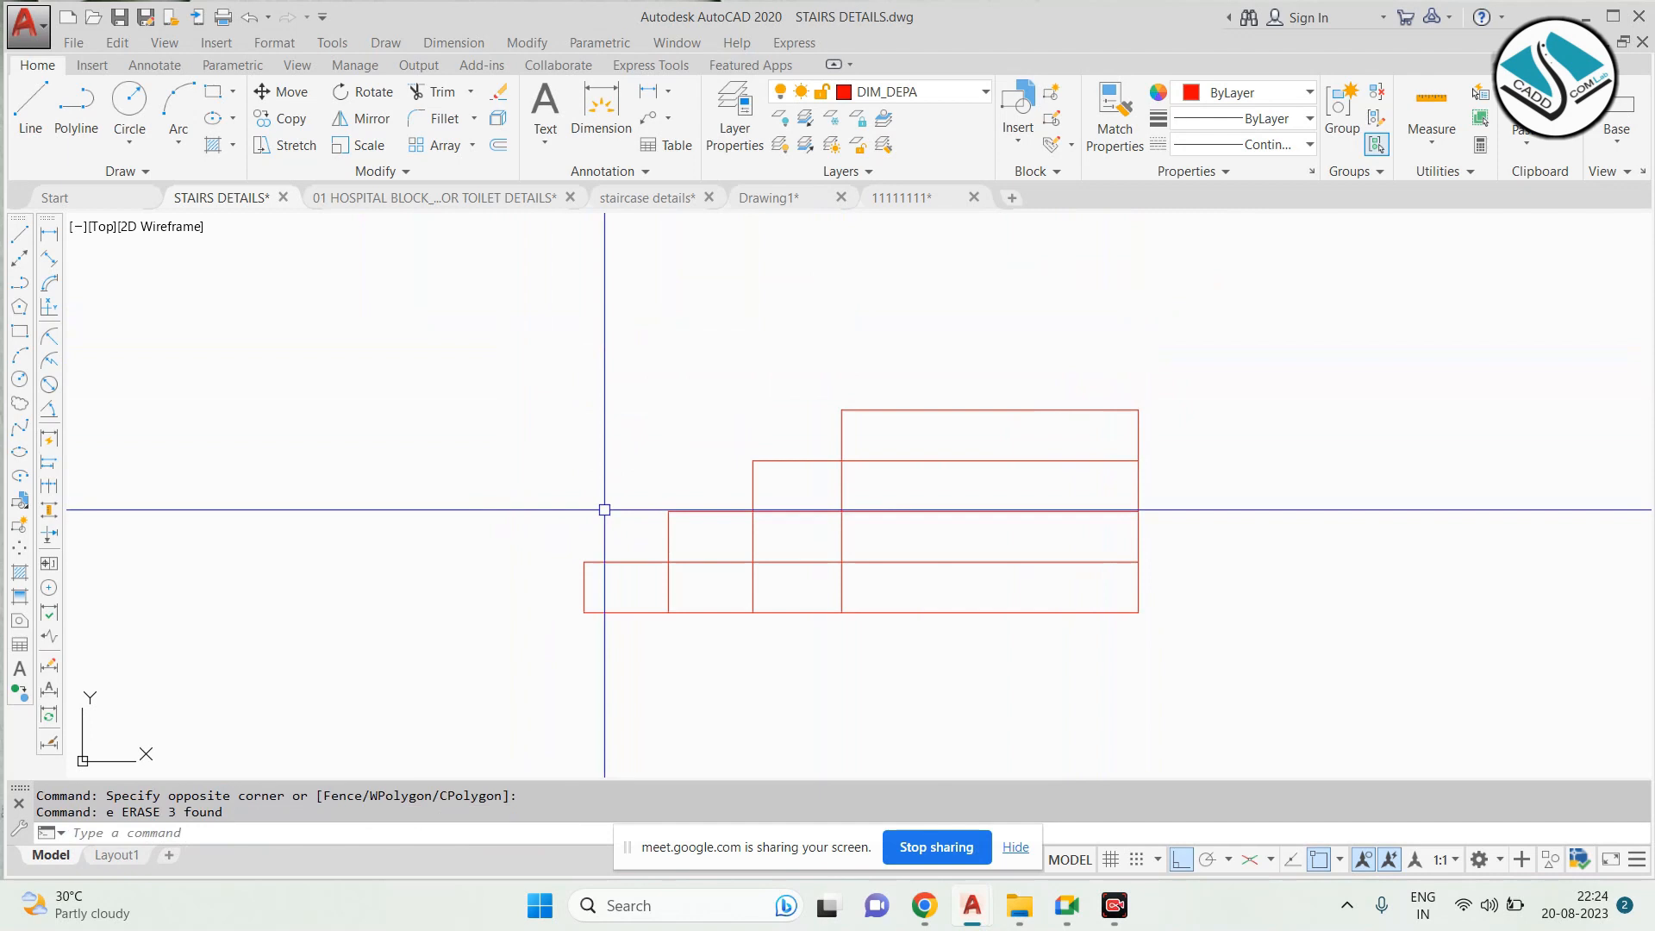
Draw a sloping line from the foot of the lowest riser through the inner step corners to the foot of the top riser
type("l")
left_click(583, 612)
left_click(842, 462)
key("Escape")
key("Escape")
Trim away the grid lines beneath the sloping line of the steps and select the leftover base piece
type("tr")
key("space")
key("space")
scroll(720, 604, "up", 4)
left_click(870, 467)
left_click(680, 638)
left_click(680, 580)
left_click(506, 658)
key("Escape")
left_click(589, 590)
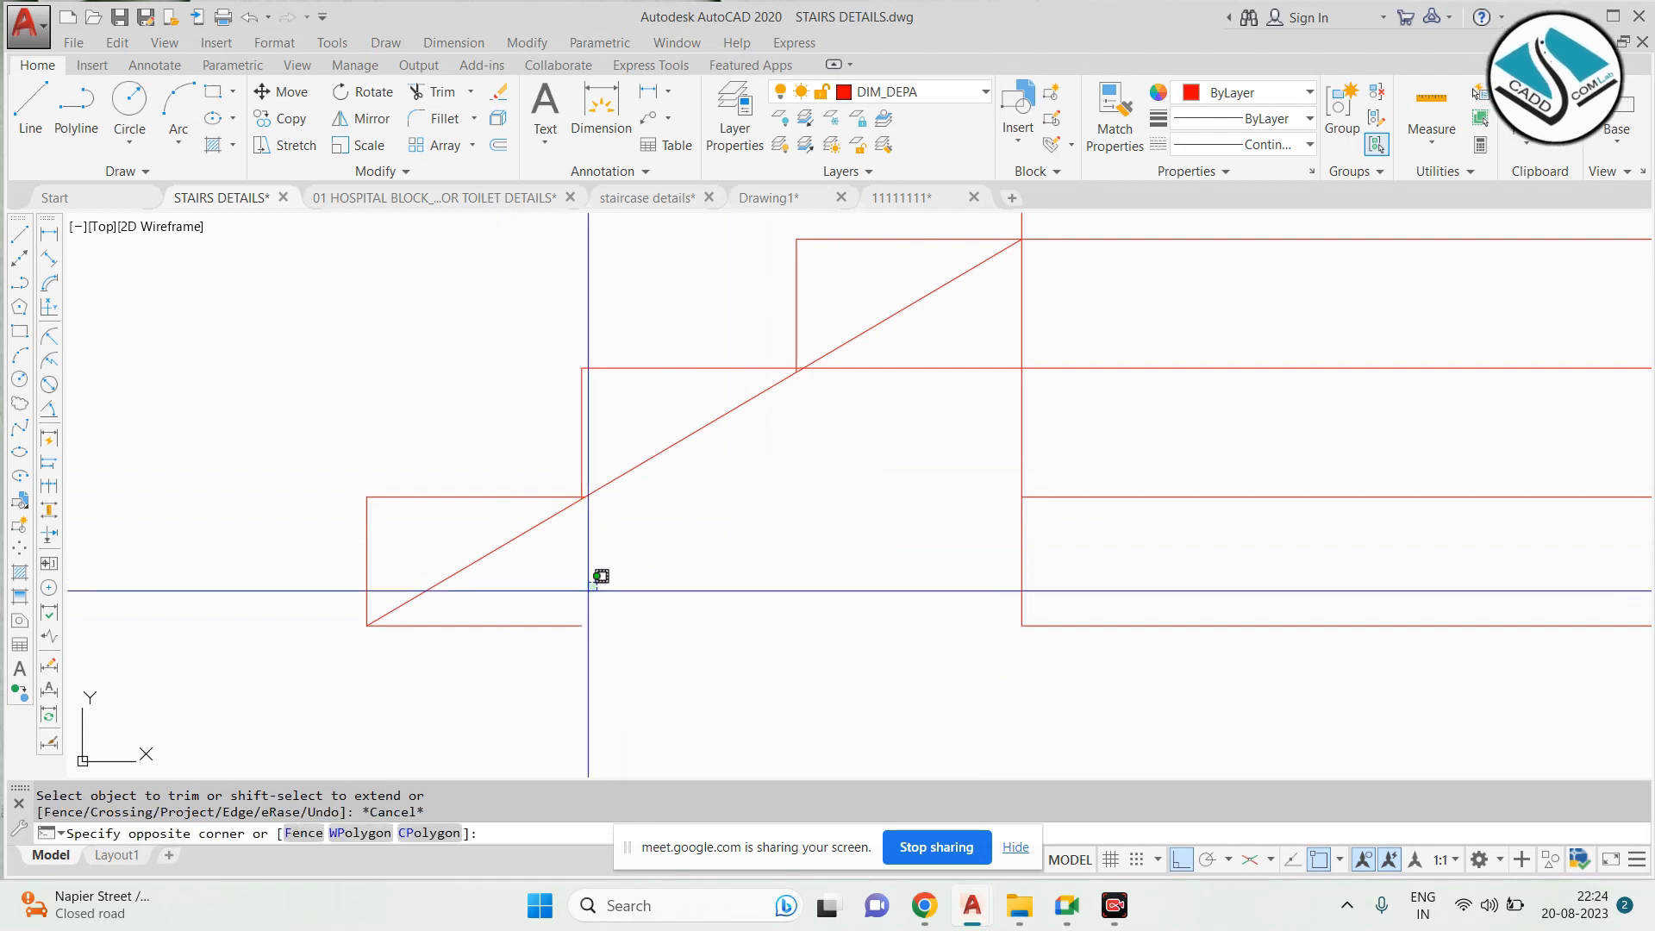
left_click(543, 628)
Trim the remaining segments below the steps and delete the extra lines under the landing
type("tr")
key("space")
key("space")
left_click(1101, 333)
left_click(979, 406)
scroll(979, 406, "down", 2)
middle_click_drag(1057, 423, 821, 448)
key("Escape")
scroll(701, 452, "down", 2)
left_click(892, 524)
left_click(683, 473)
left_click(860, 509)
key("Delete")
Trim the landing's outer vertical edge below the landing's lower line
type("tr")
key("space")
key("space")
left_click(1075, 426)
left_click(971, 440)
key("Escape")
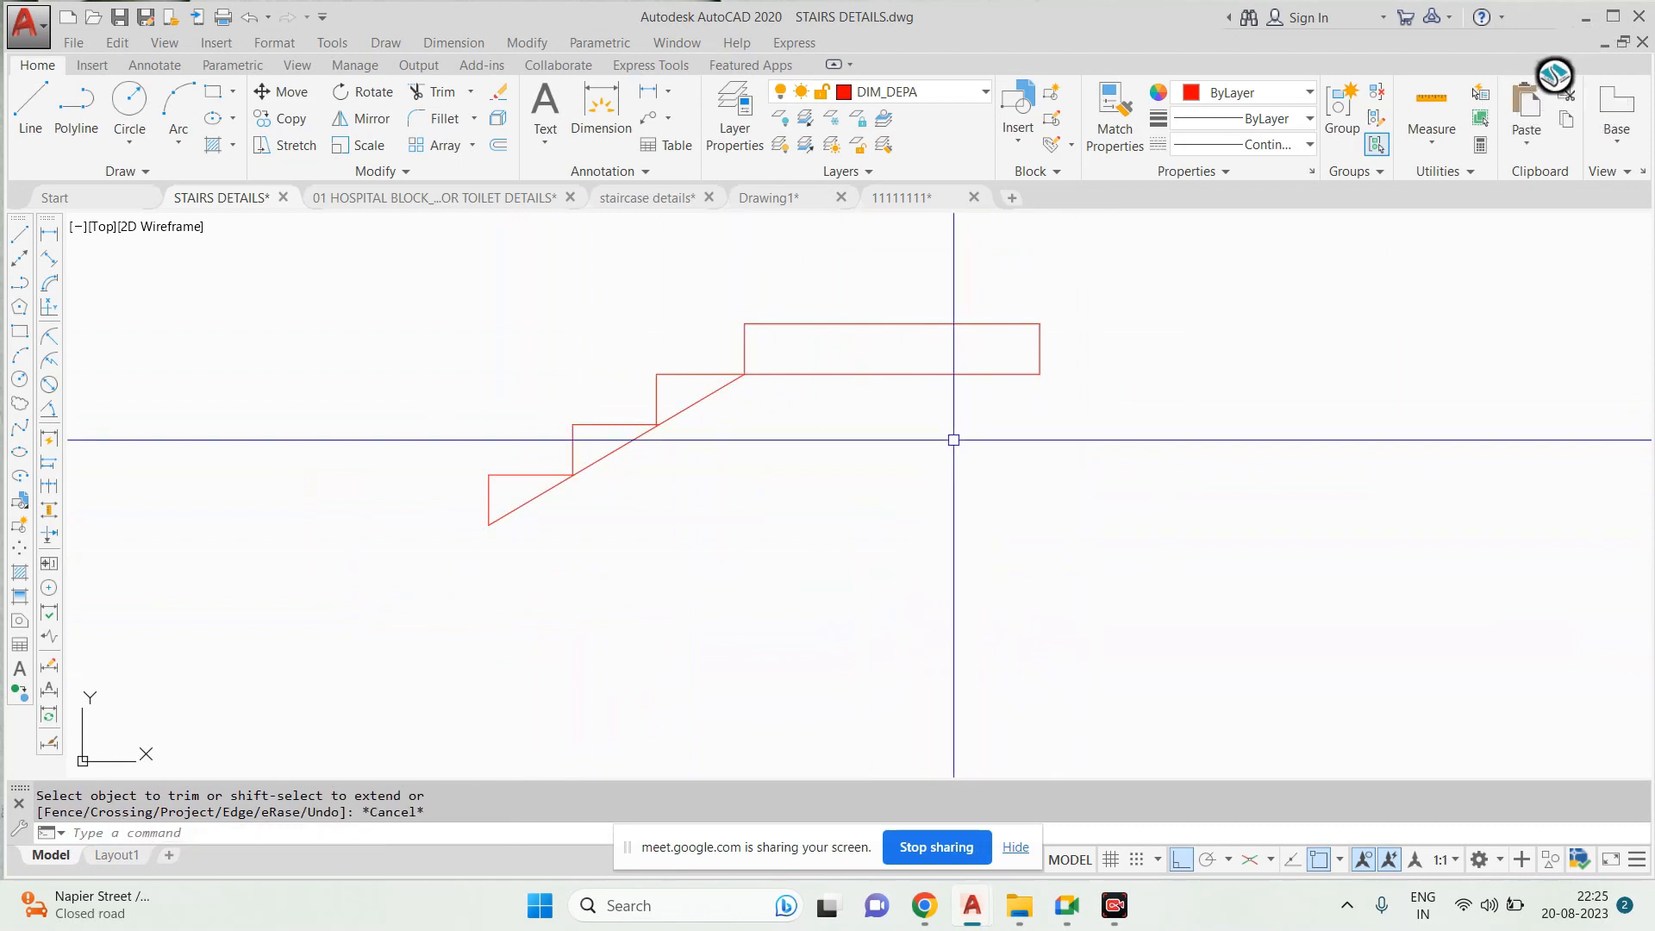
Erase the five vertical construction lines that cross the section A-A detail
scroll(750, 406, "up", 2)
scroll(827, 436, "down", 6)
scroll(1017, 439, "up", 4)
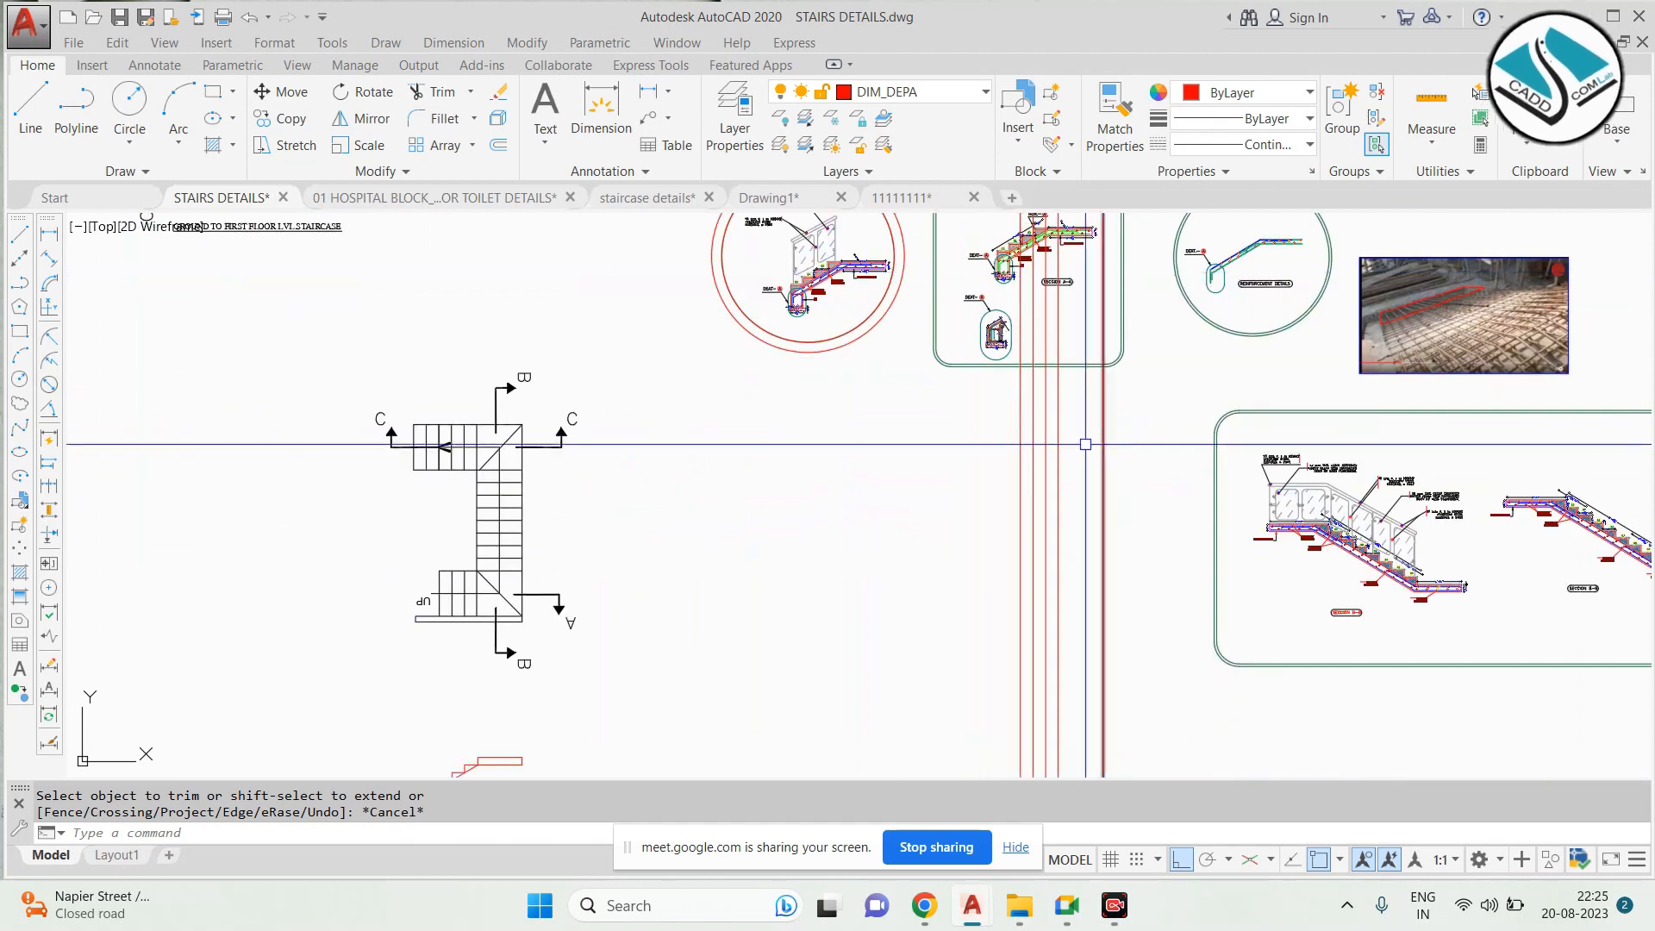
left_click(1169, 470)
type("e")
key("Escape")
left_click(1170, 469)
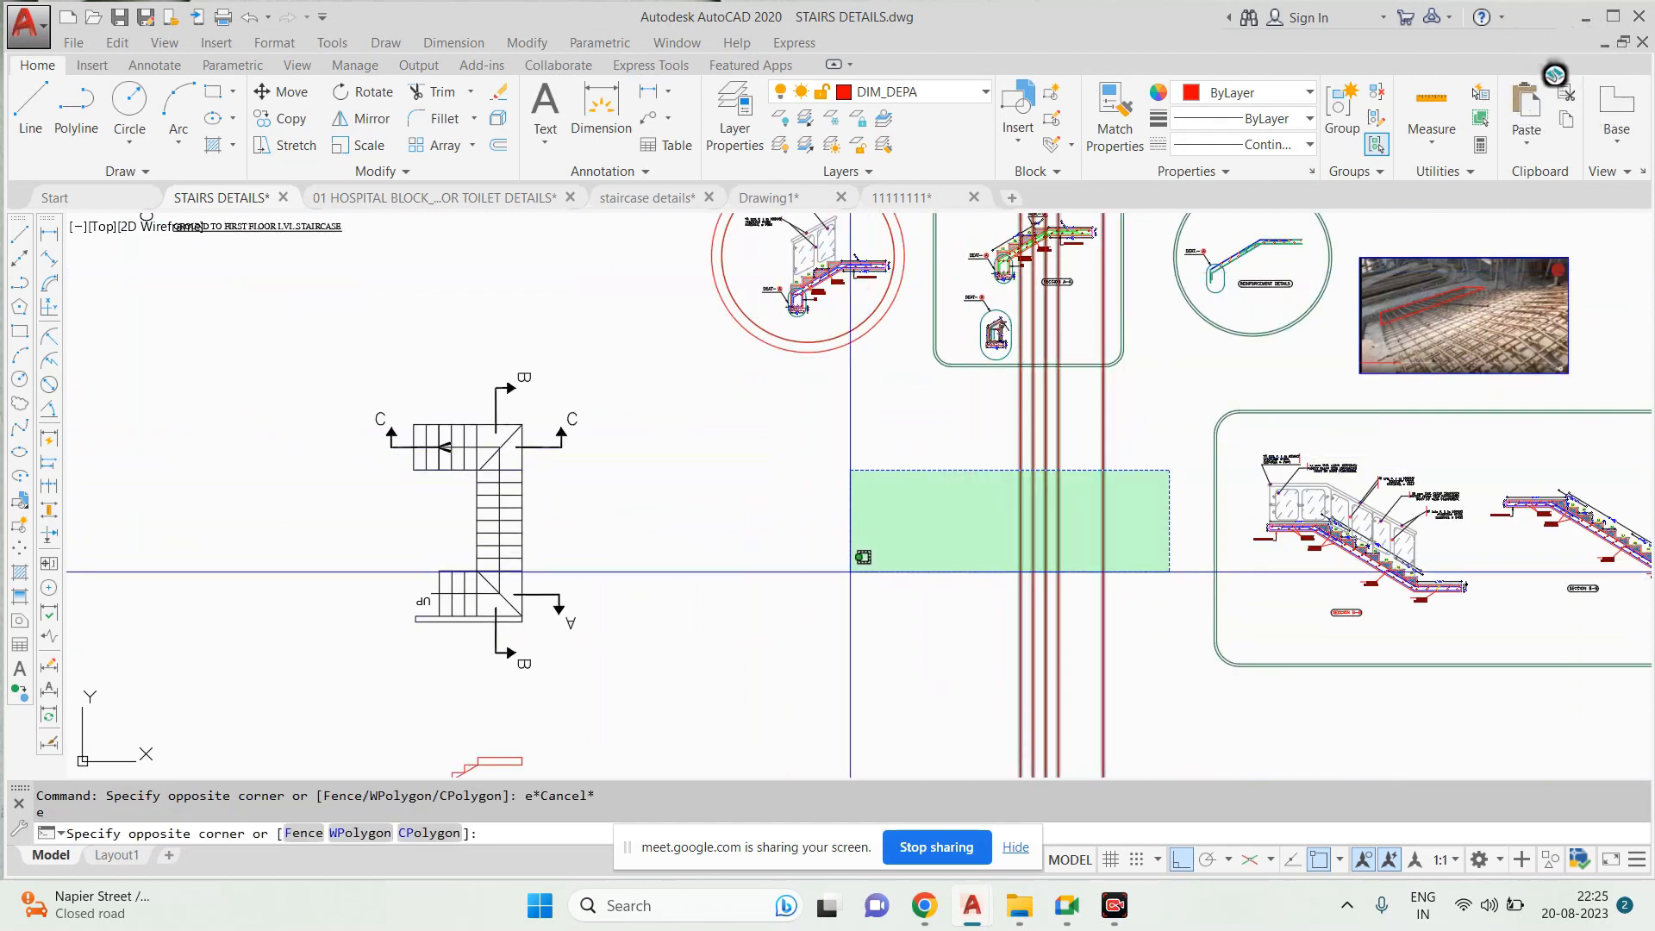
left_click(850, 572)
type("e")
key("Return")
Examine section A-A for how the sloping slab meets the landing and for the slab thickness
scroll(849, 572, "down", 2)
scroll(783, 342, "up", 6)
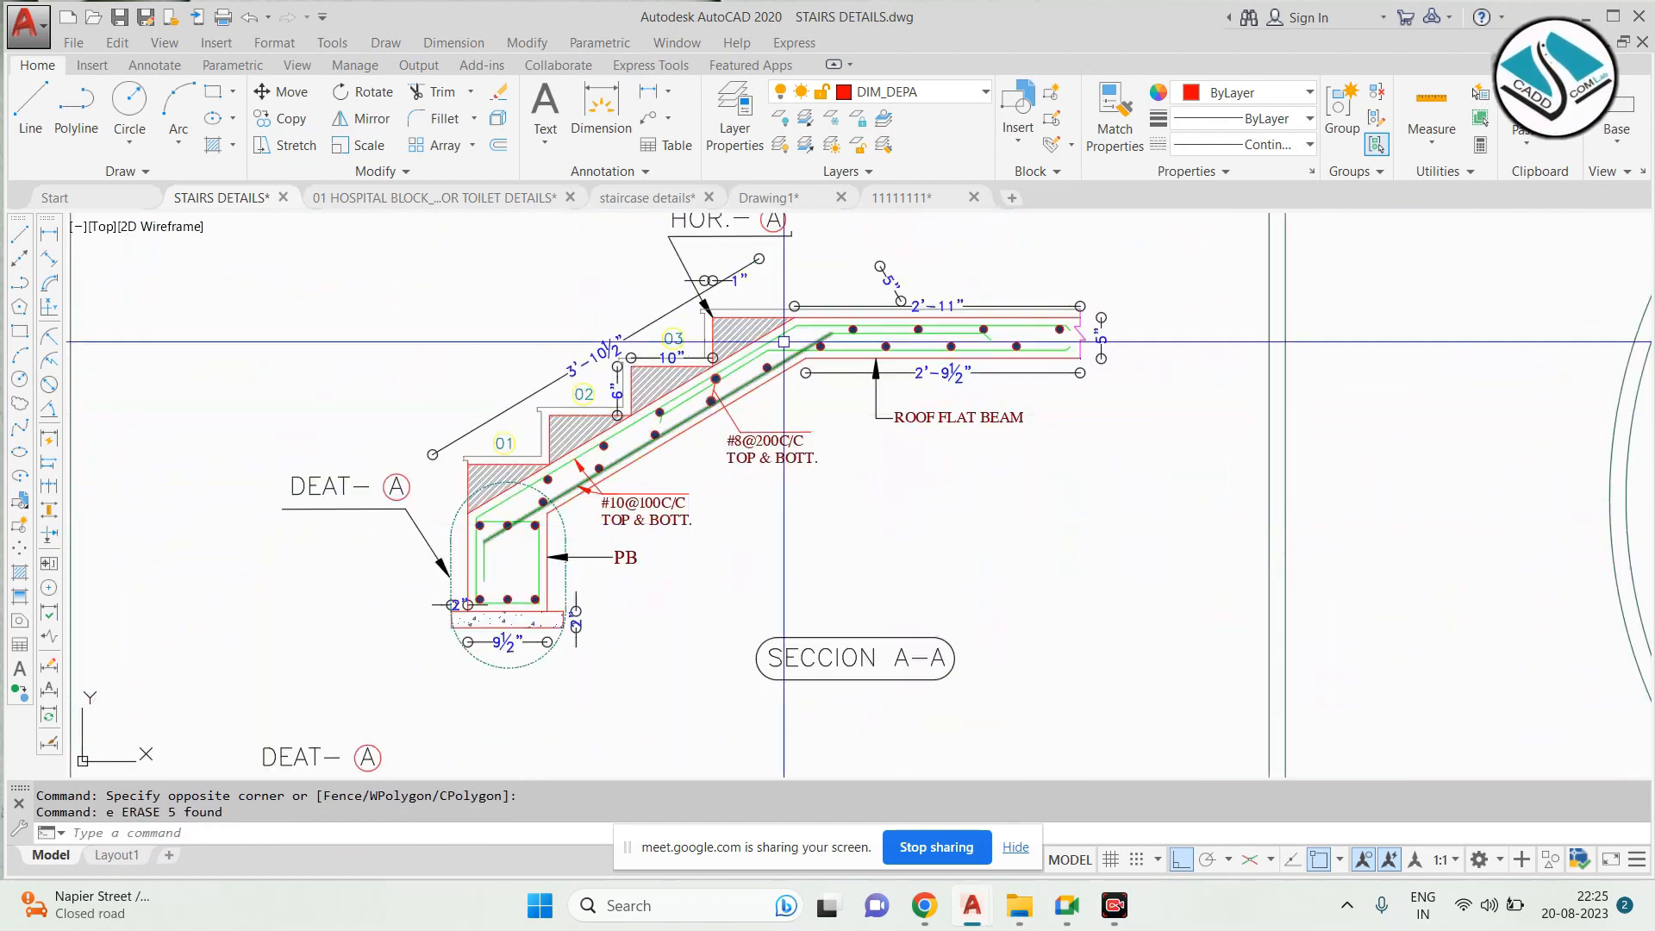
scroll(784, 342, "up", 4)
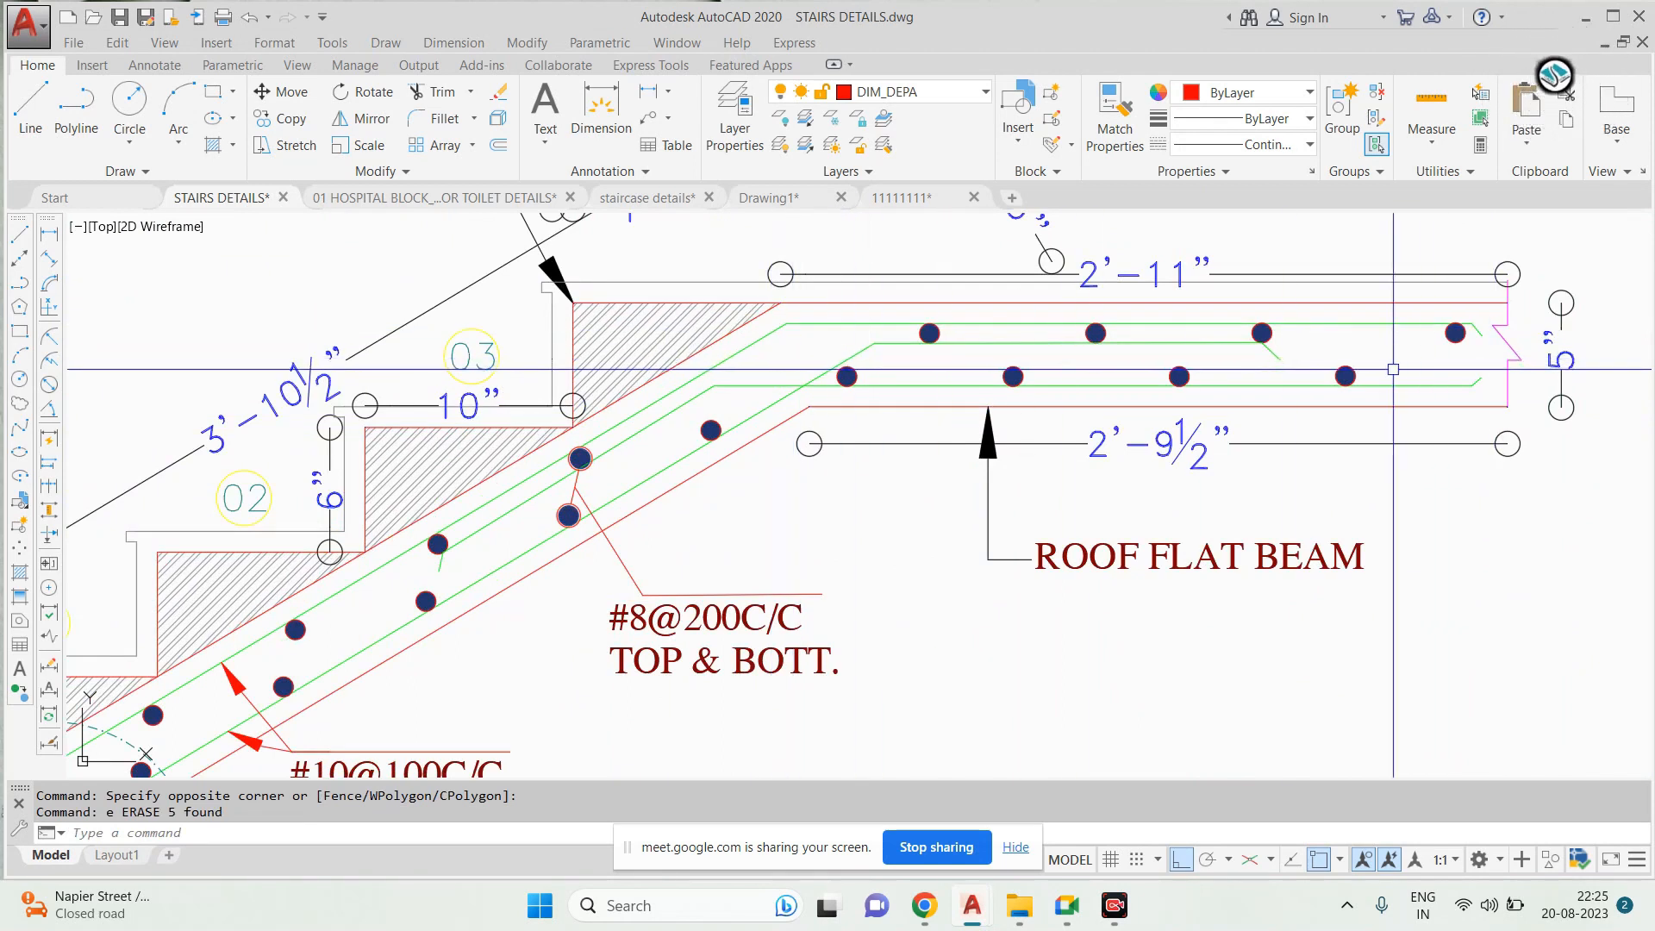
middle_click_drag(1393, 369, 1243, 374)
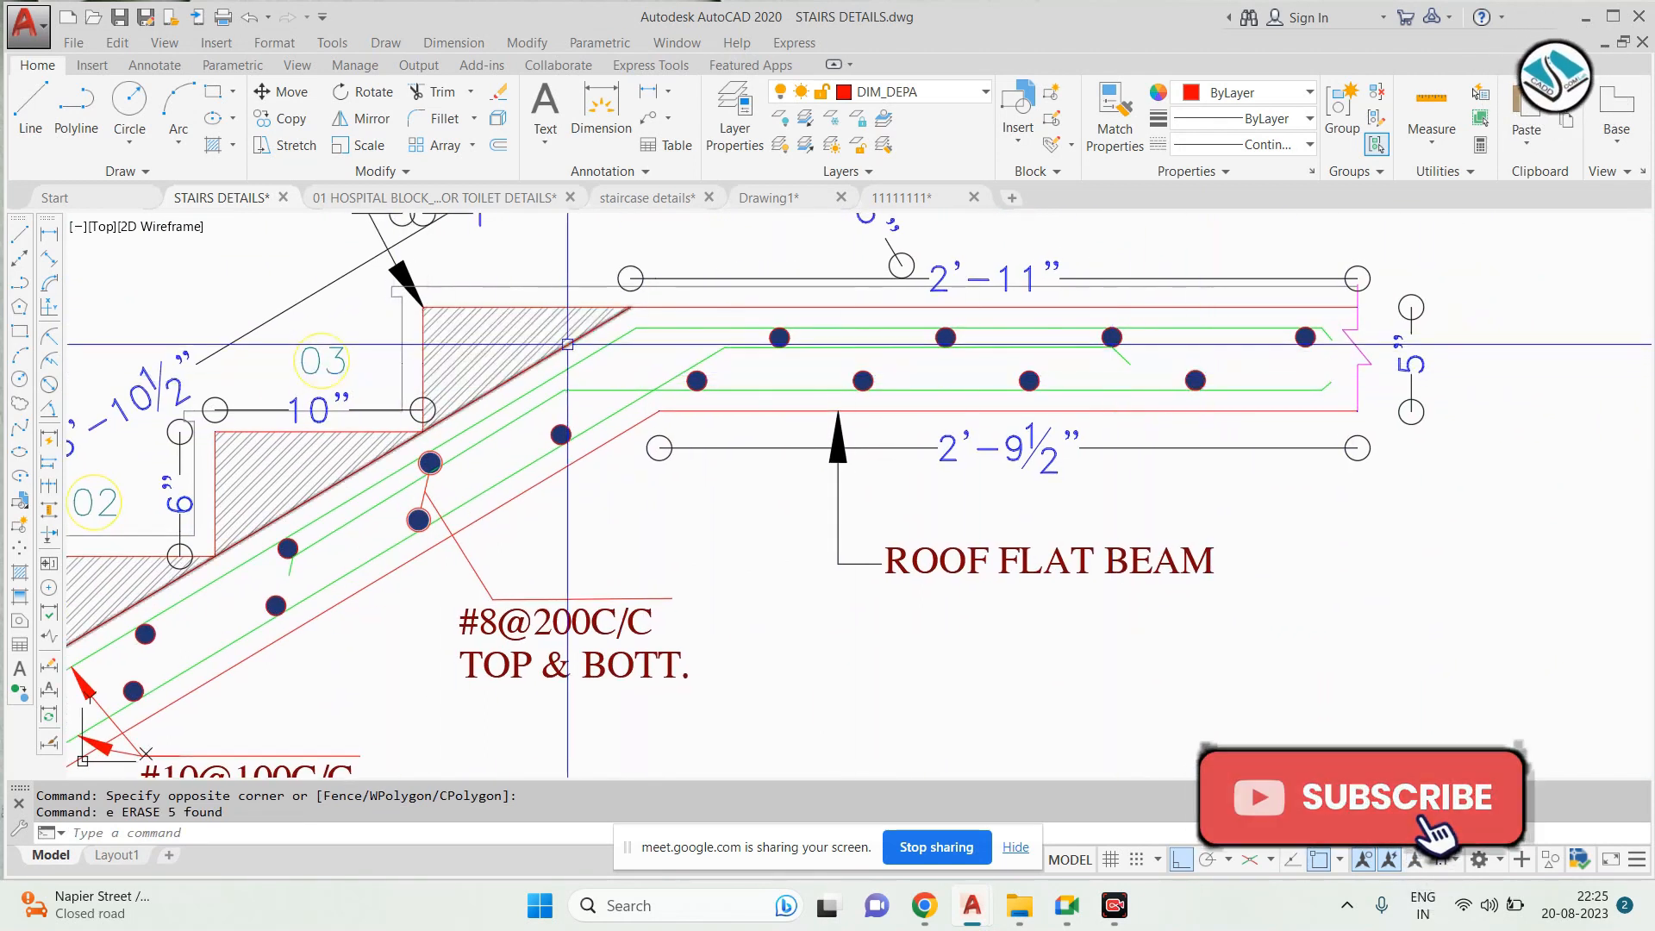
scroll(567, 344, "up", 4)
scroll(1017, 314, "down", 4)
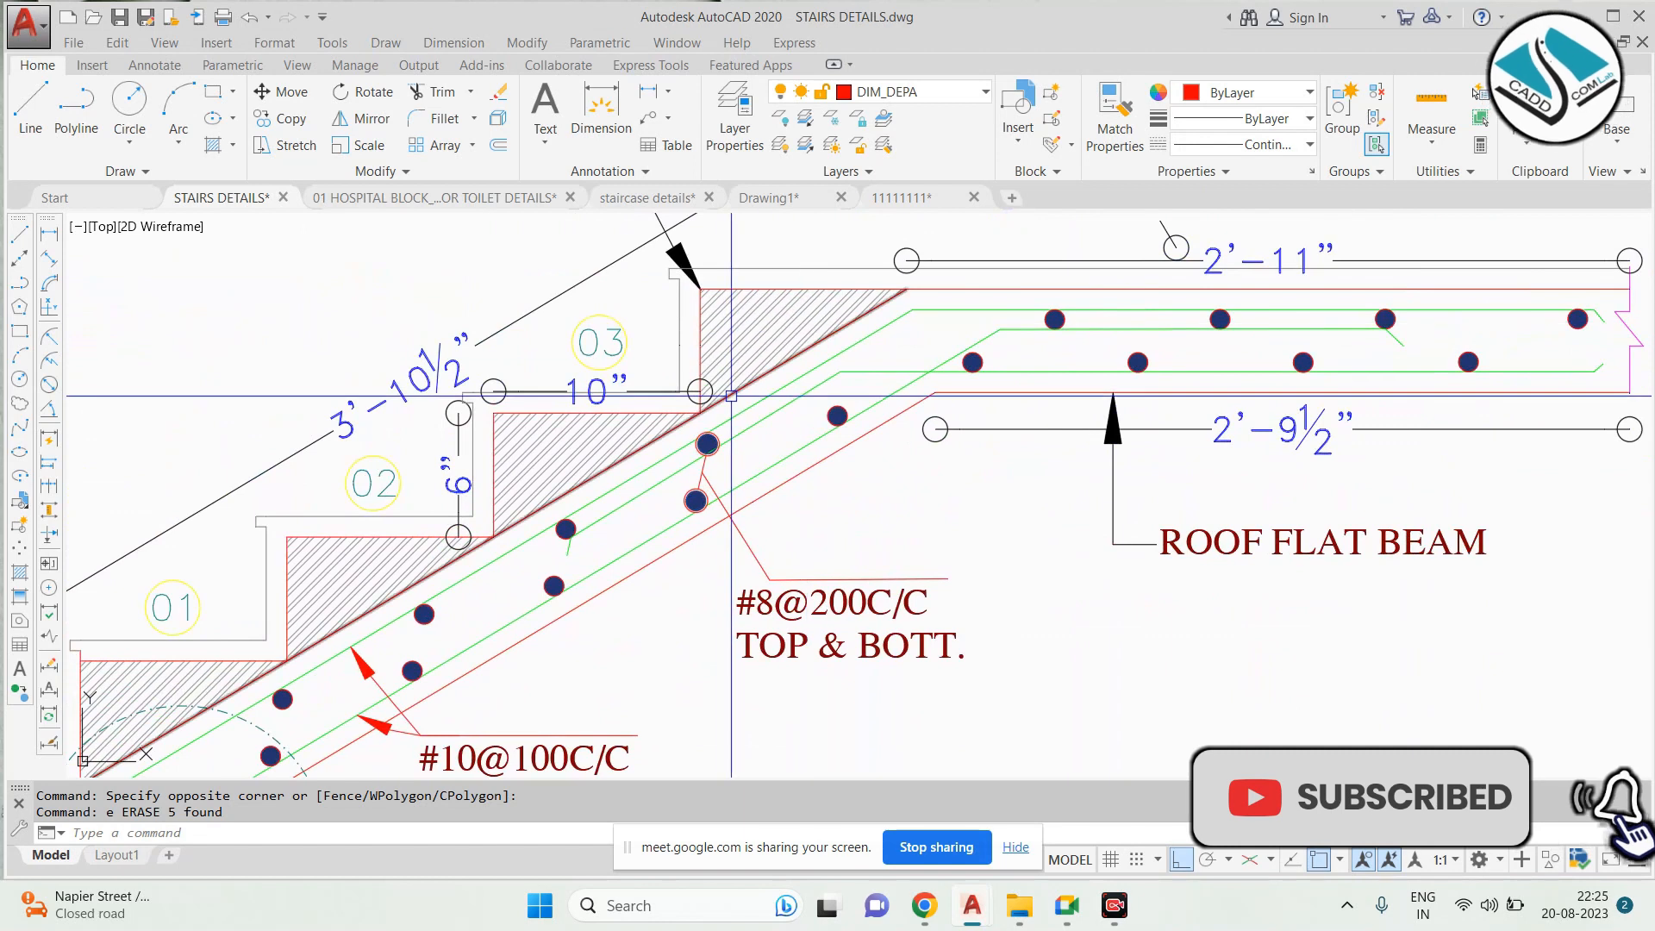
scroll(731, 396, "up", 4)
left_click(638, 449)
scroll(603, 397, "down", 4)
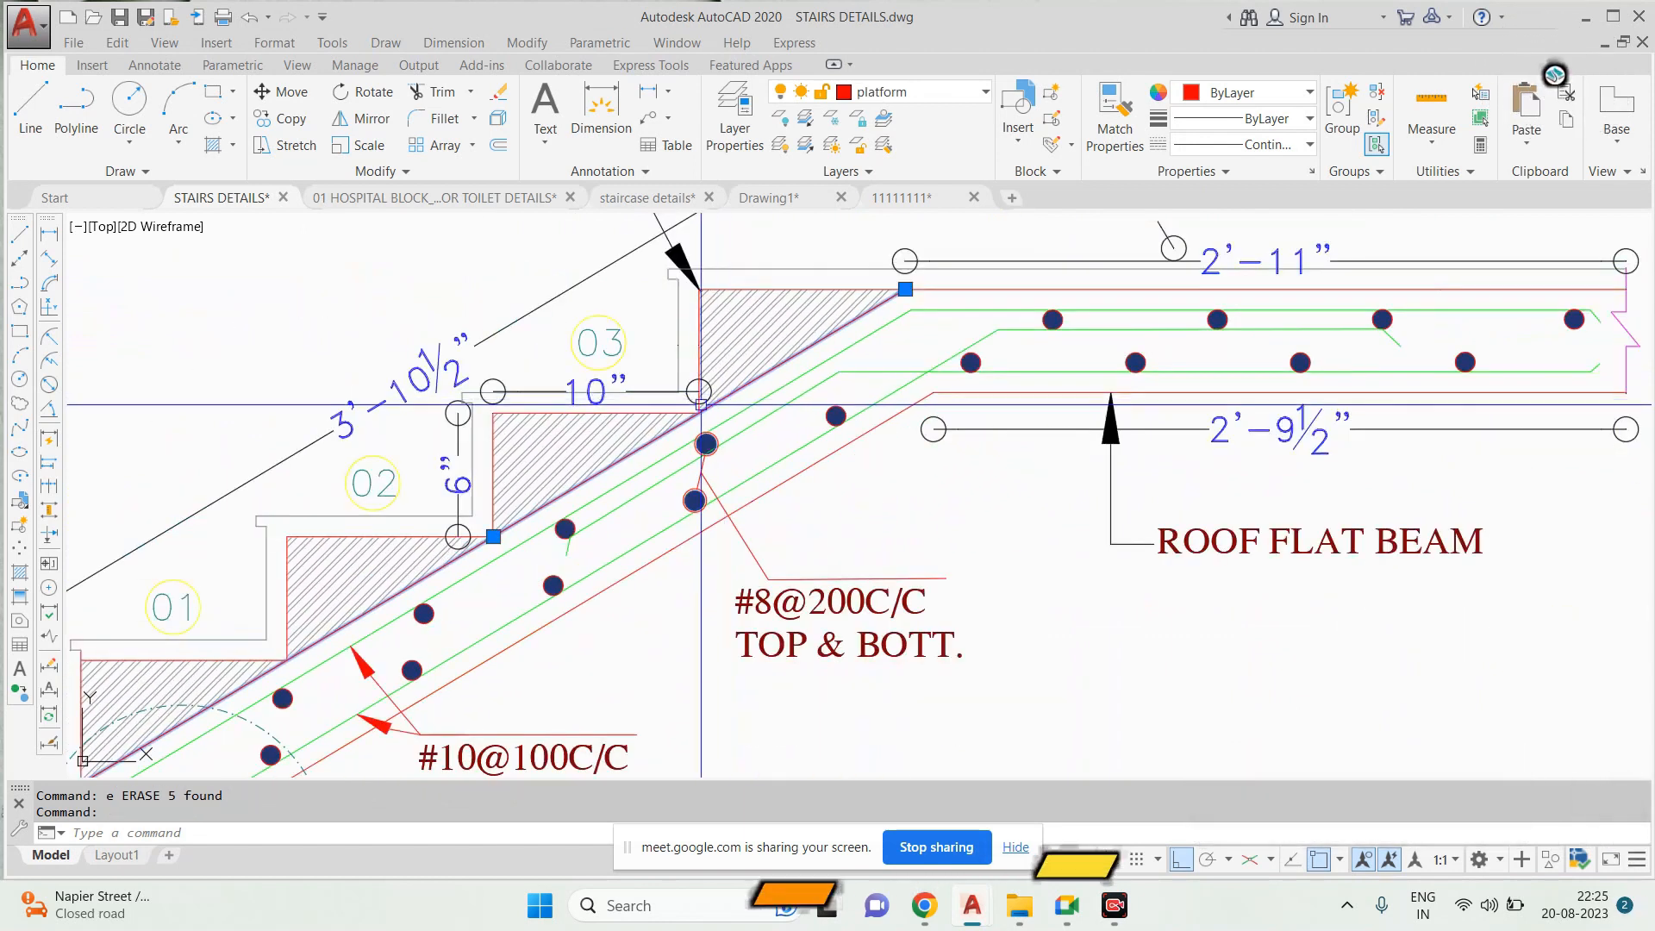
key("Escape")
scroll(701, 404, "down", 5)
scroll(926, 383, "up", 4)
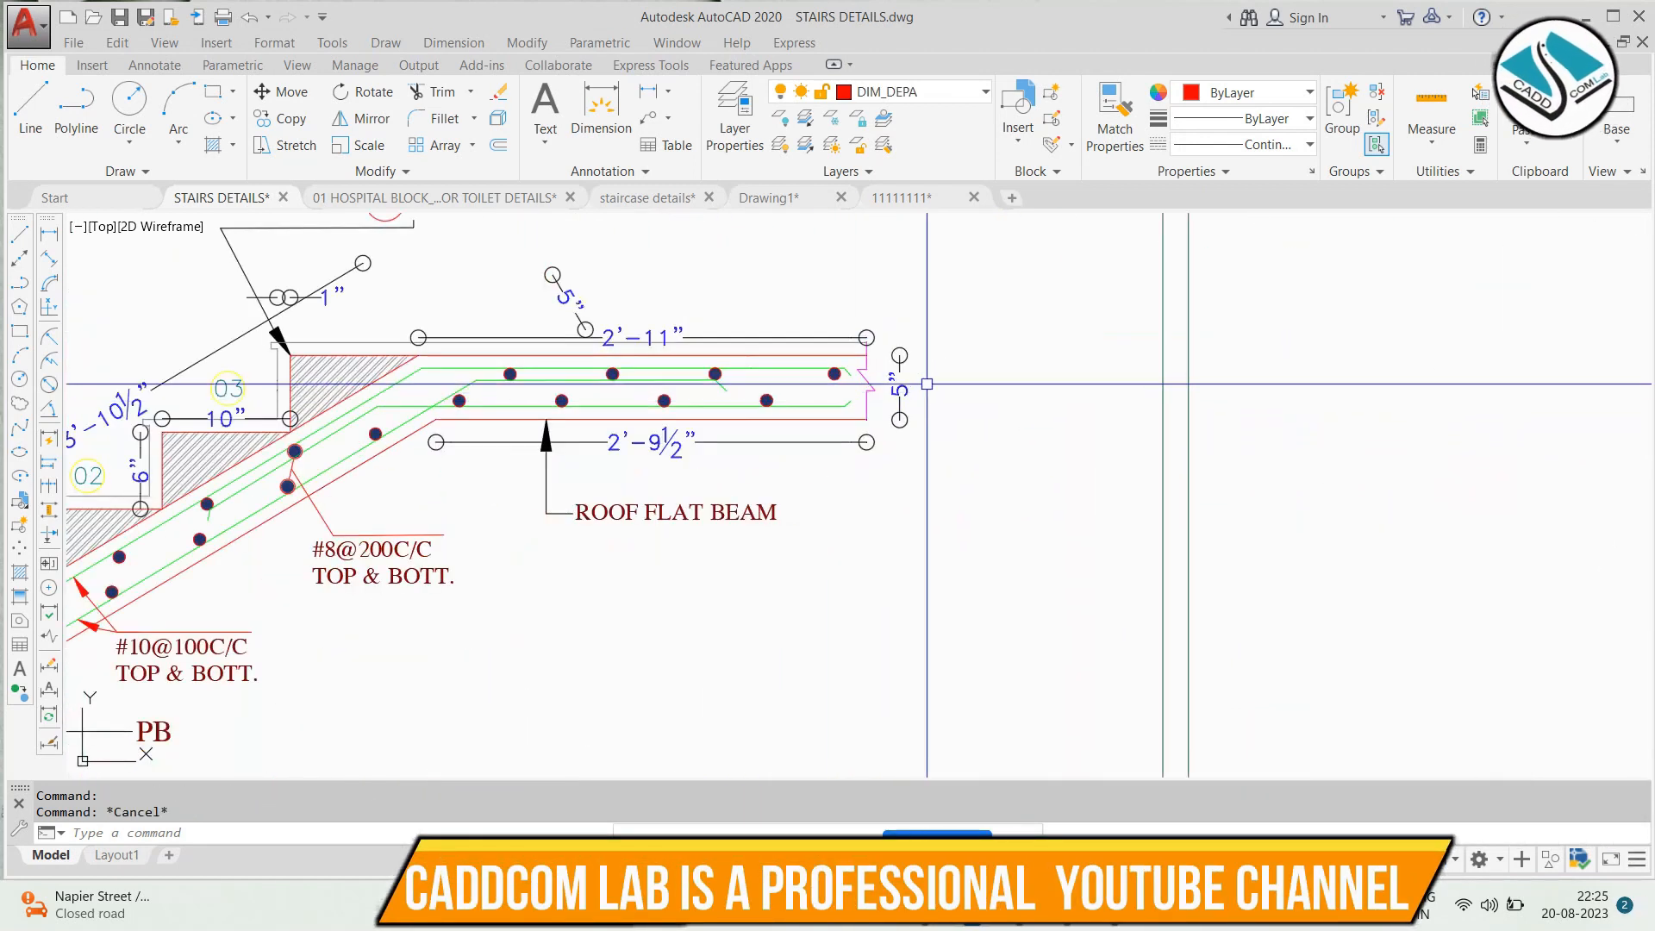
scroll(926, 383, "down", 1)
scroll(877, 383, "down", 5)
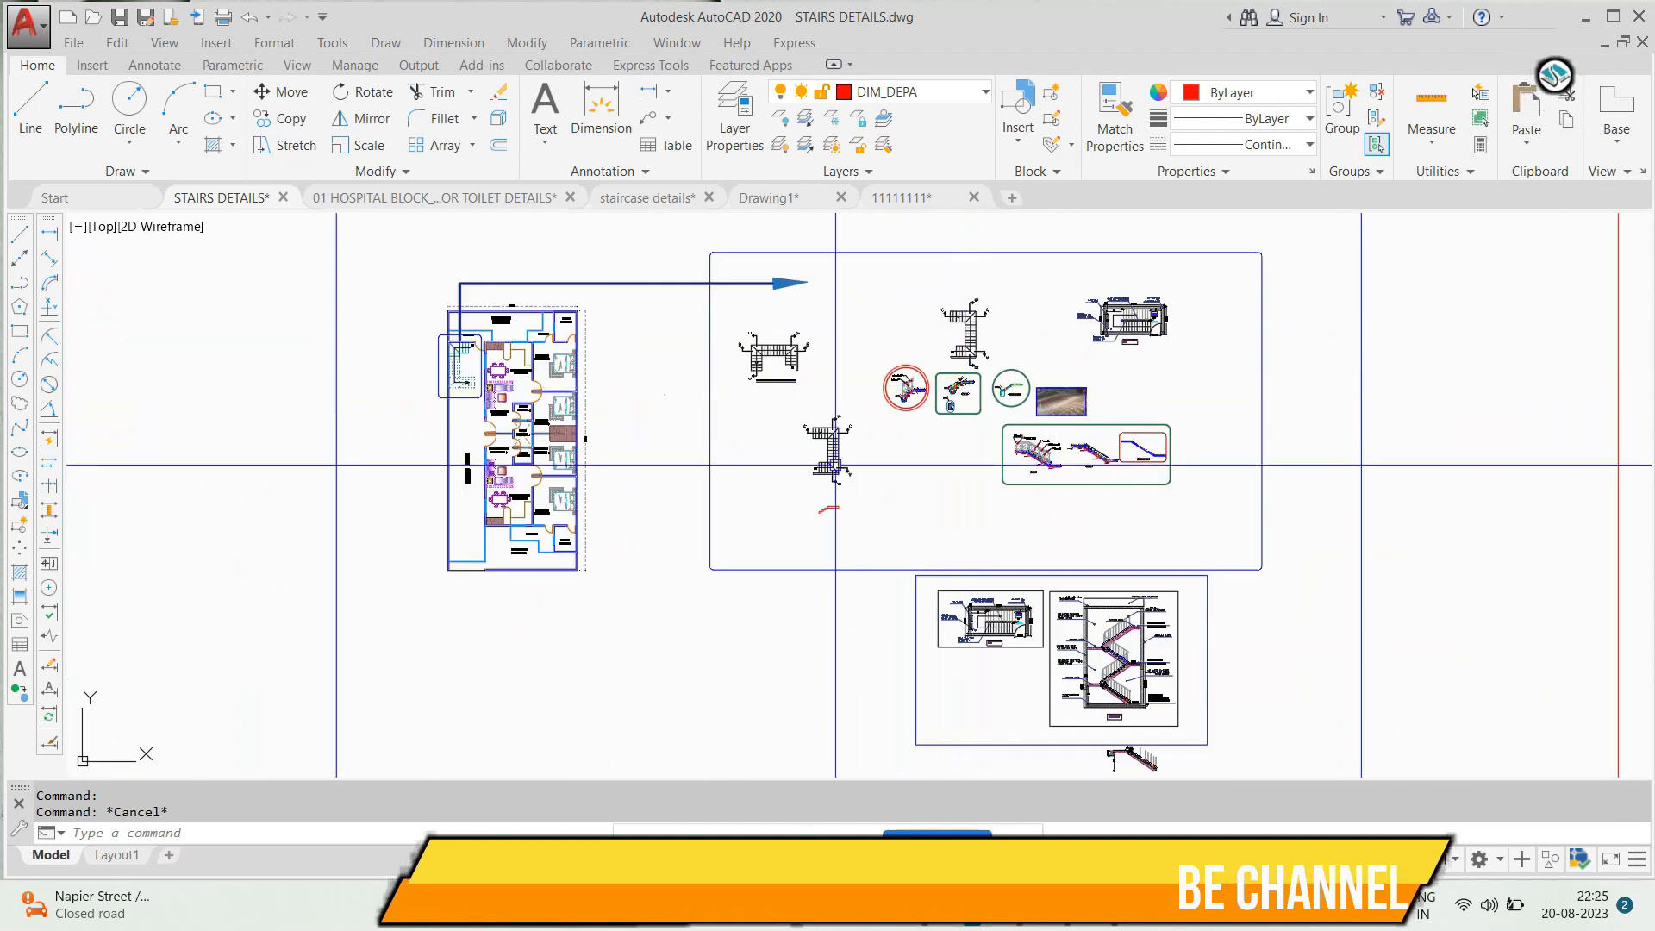
Offset the sloping line and the landing's lower line downward by the section's 5" slab thickness
scroll(827, 507, "up", 8)
key("Return")
left_click(559, 549)
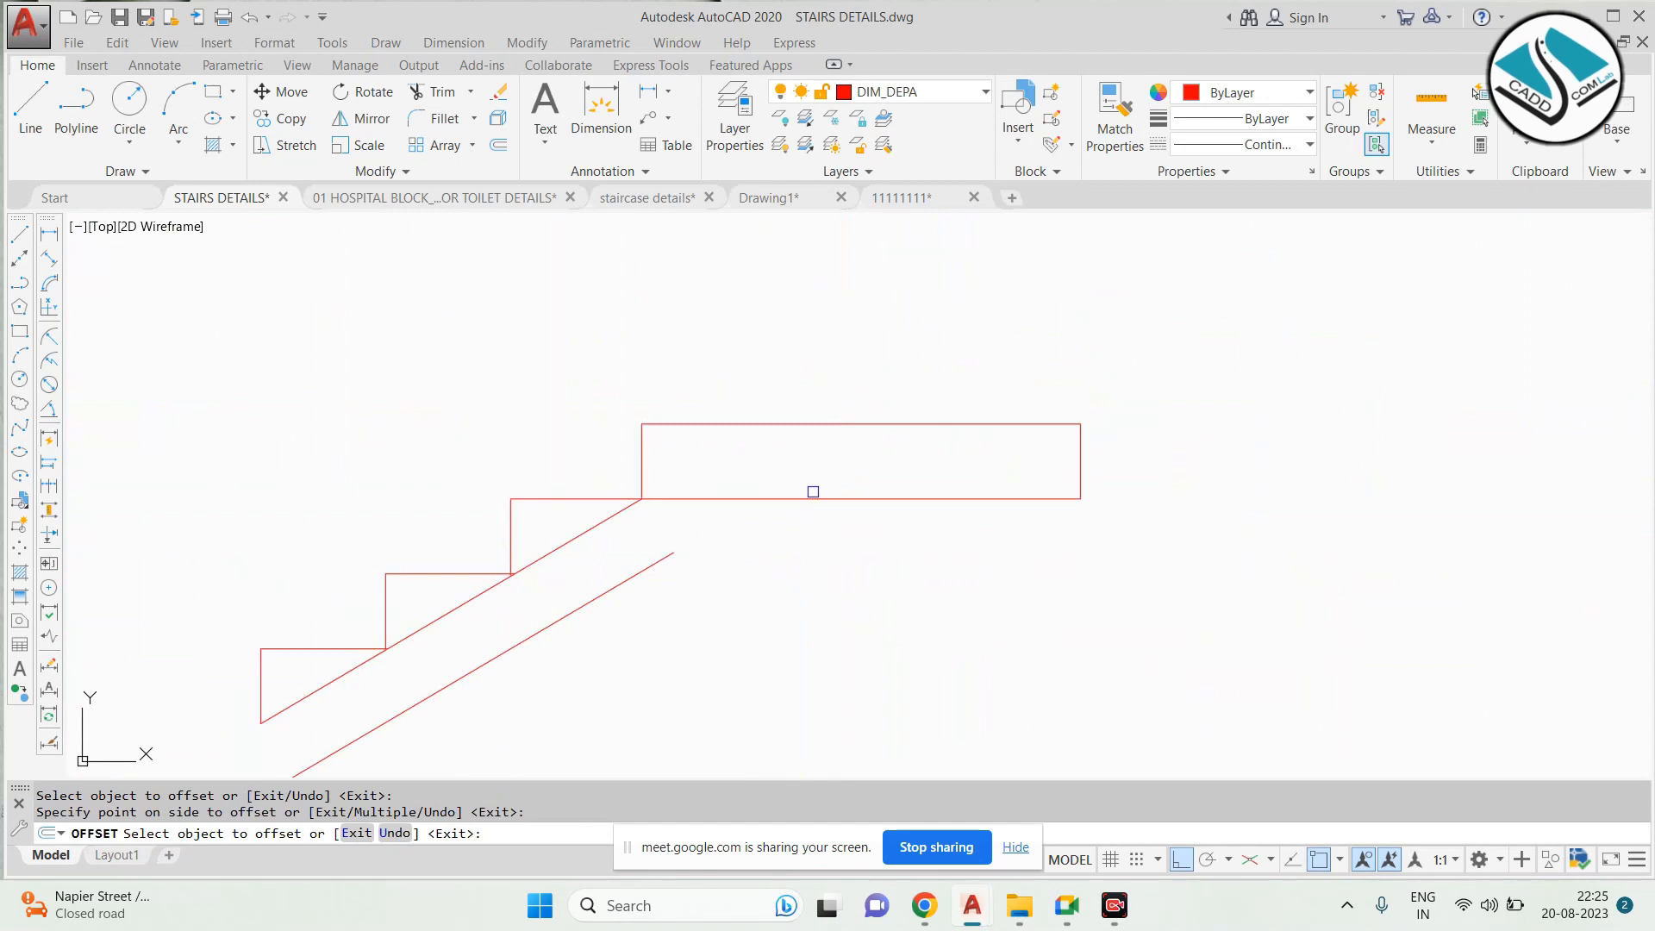
left_click(788, 541)
key("Escape")
key("Escape")
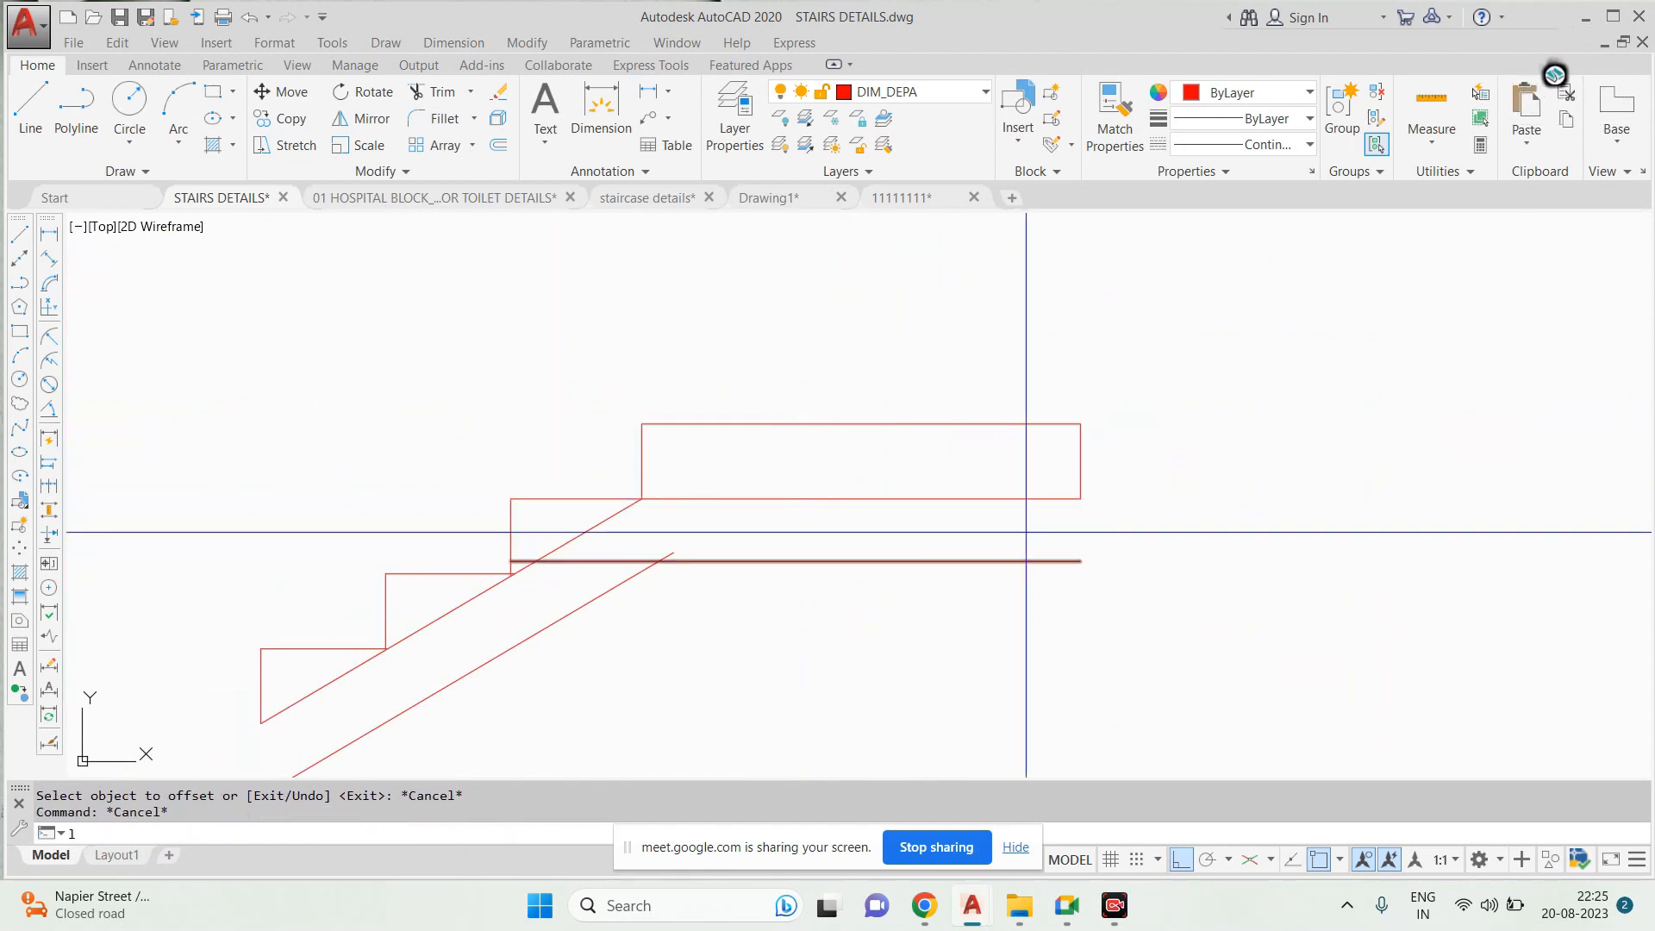
Draw a vertical line closing the outer end of the landing slab down to the offset line
type("l")
key("Return")
left_click(1081, 498)
left_click(1081, 561)
key("Escape")
key("Escape")
Trim the offset sloping and horizontal lines where they cross to form the slab's underside corner
type("t")
scroll(524, 582, "up", 4)
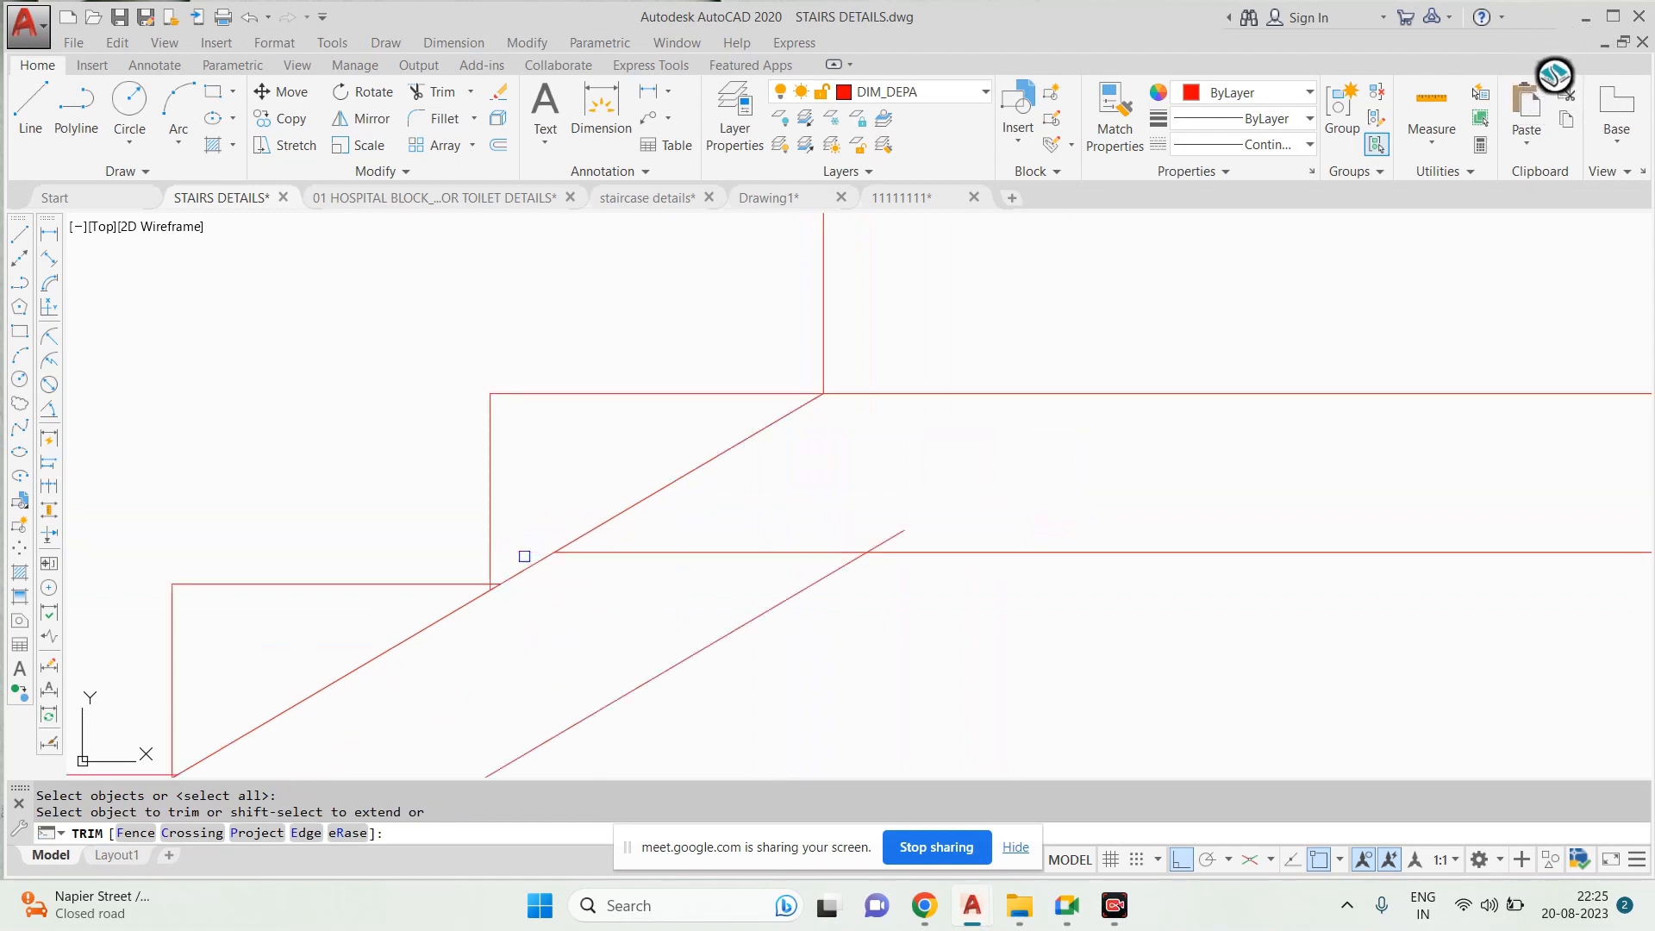
left_click(764, 532)
scroll(882, 539, "down", 5)
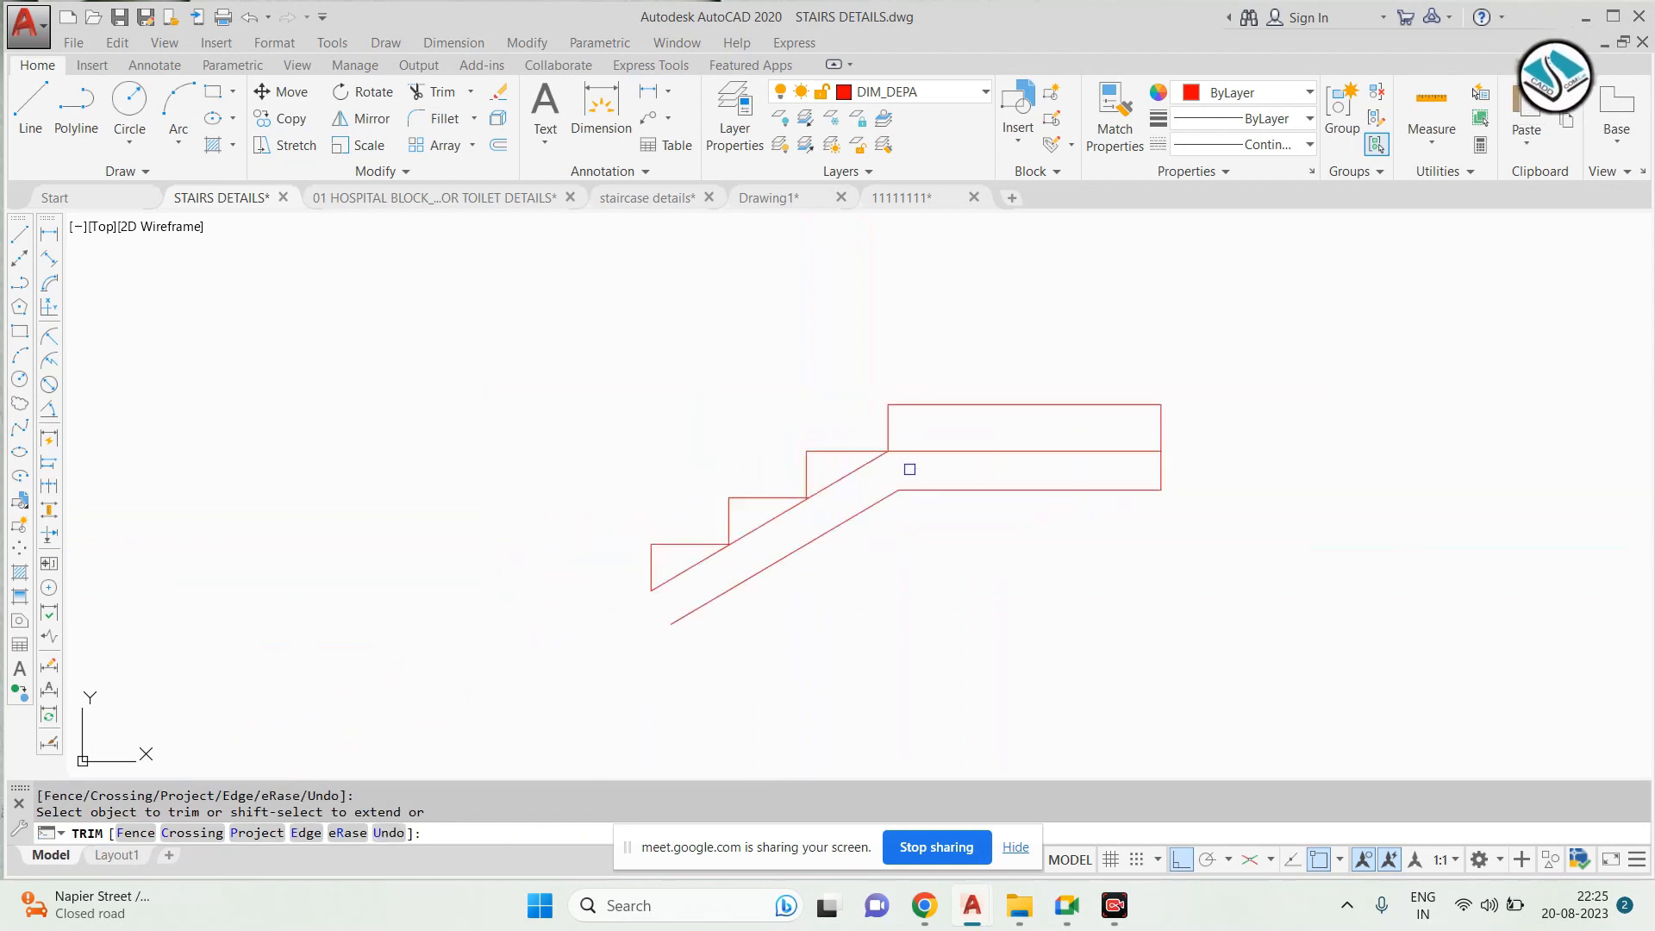
key("Escape")
Draw a line from the foot of the lowest riser and extend the slab's lower sloping line to it
type("l")
key("Return")
scroll(664, 608, "up", 4)
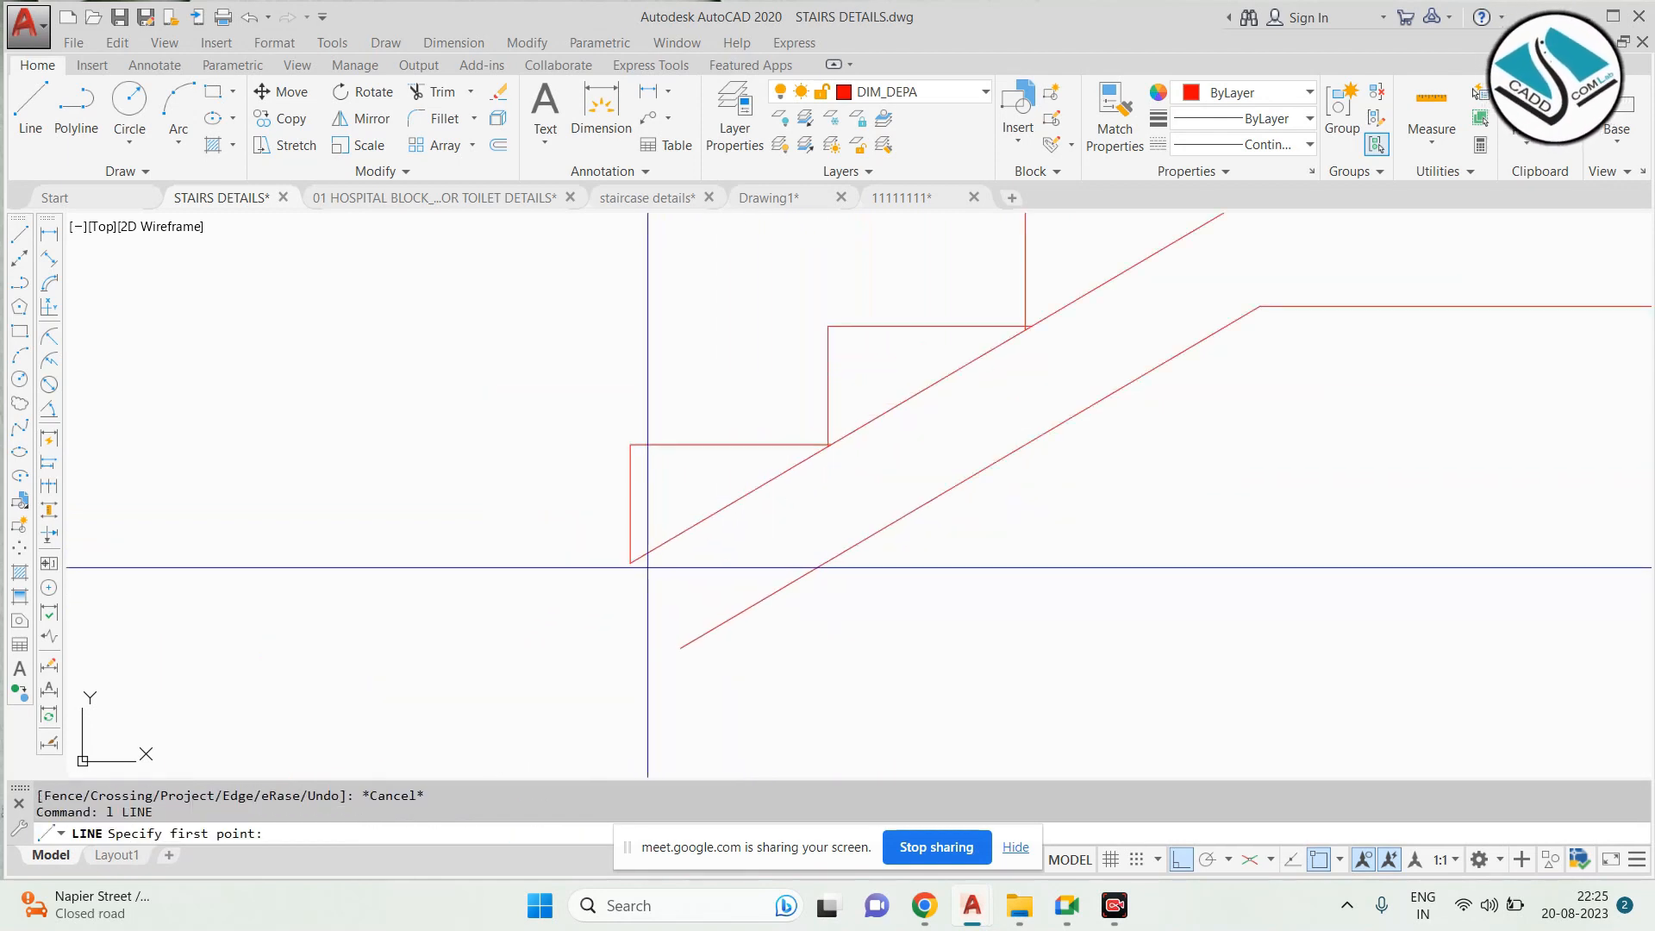
left_click(630, 561)
scroll(684, 565, "up", 3)
key("Escape")
type("ex")
key("Return")
key("Return")
left_click(755, 447)
key("Escape")
type("tr")
key("Escape")
scroll(902, 494, "down", 8)
scroll(1036, 411, "up", 4)
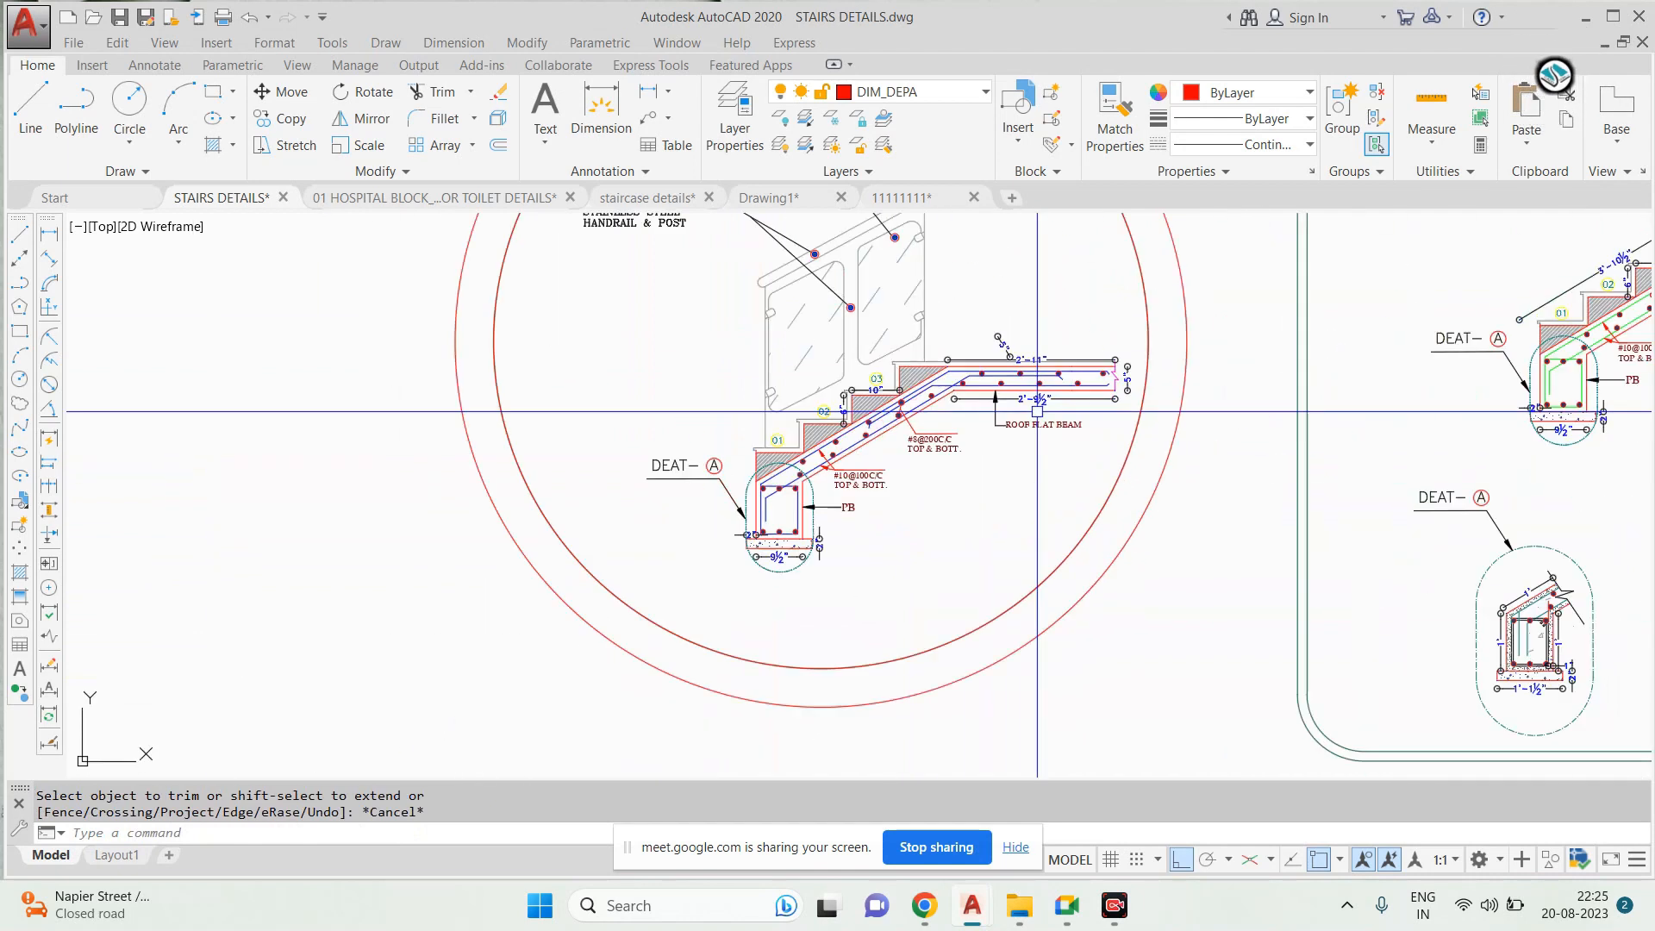
Examine the landing slab in the reference stair section and compare it with the drawn section outline
scroll(1053, 386, "up", 3)
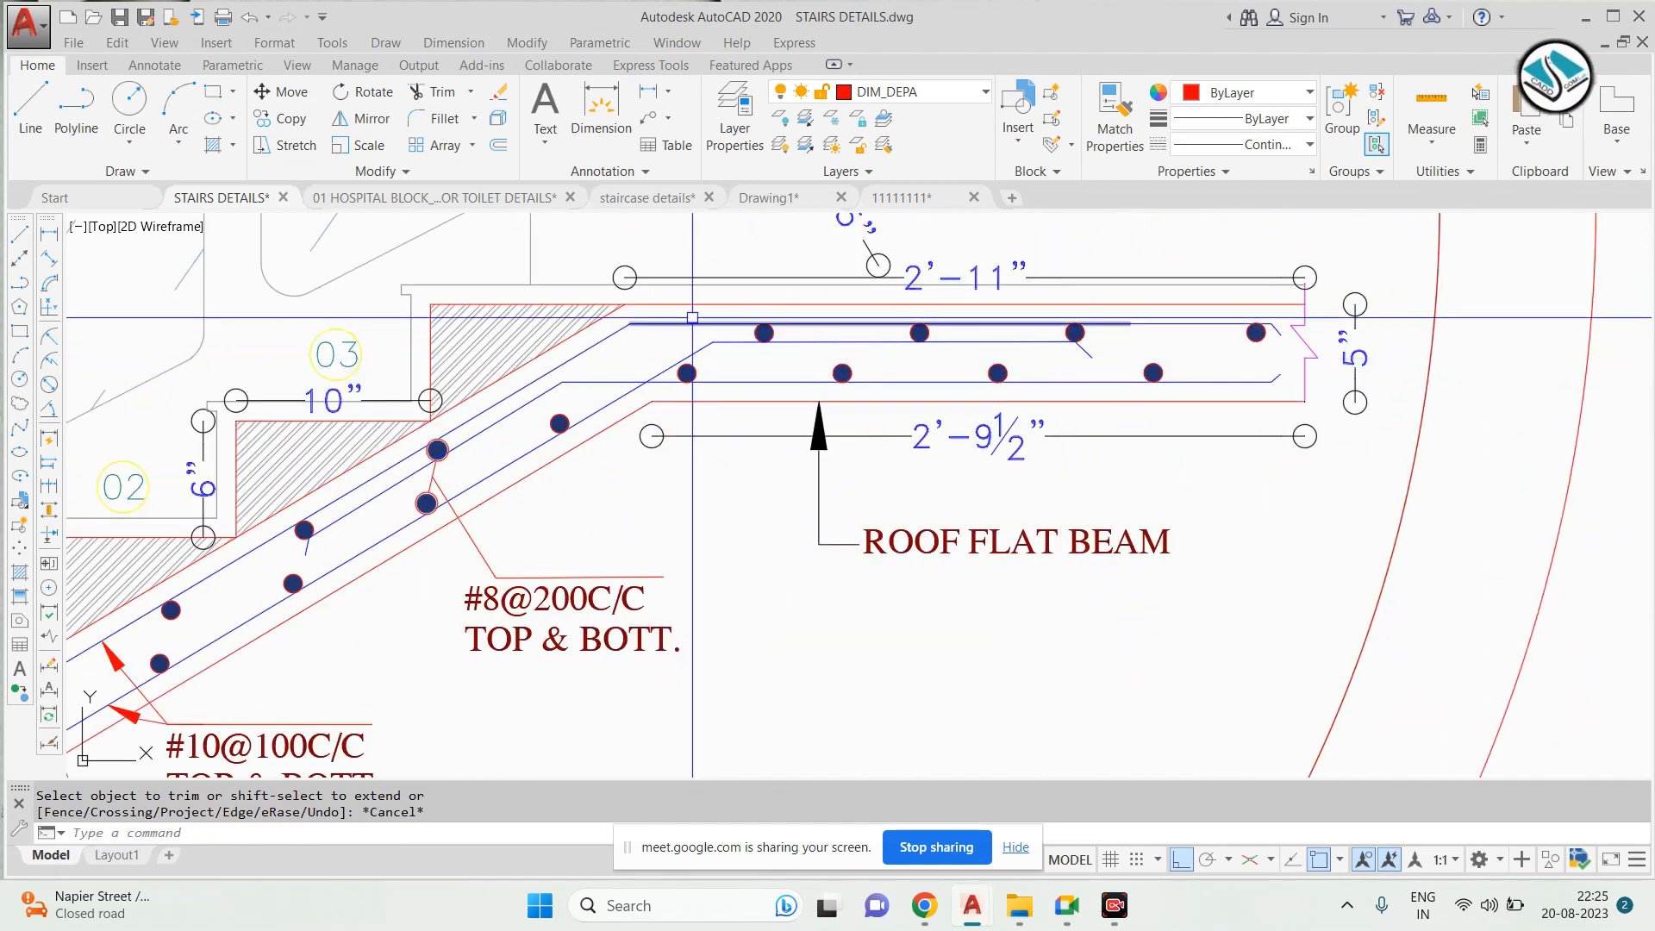
scroll(790, 423, "down", 8)
scroll(791, 423, "down", 5)
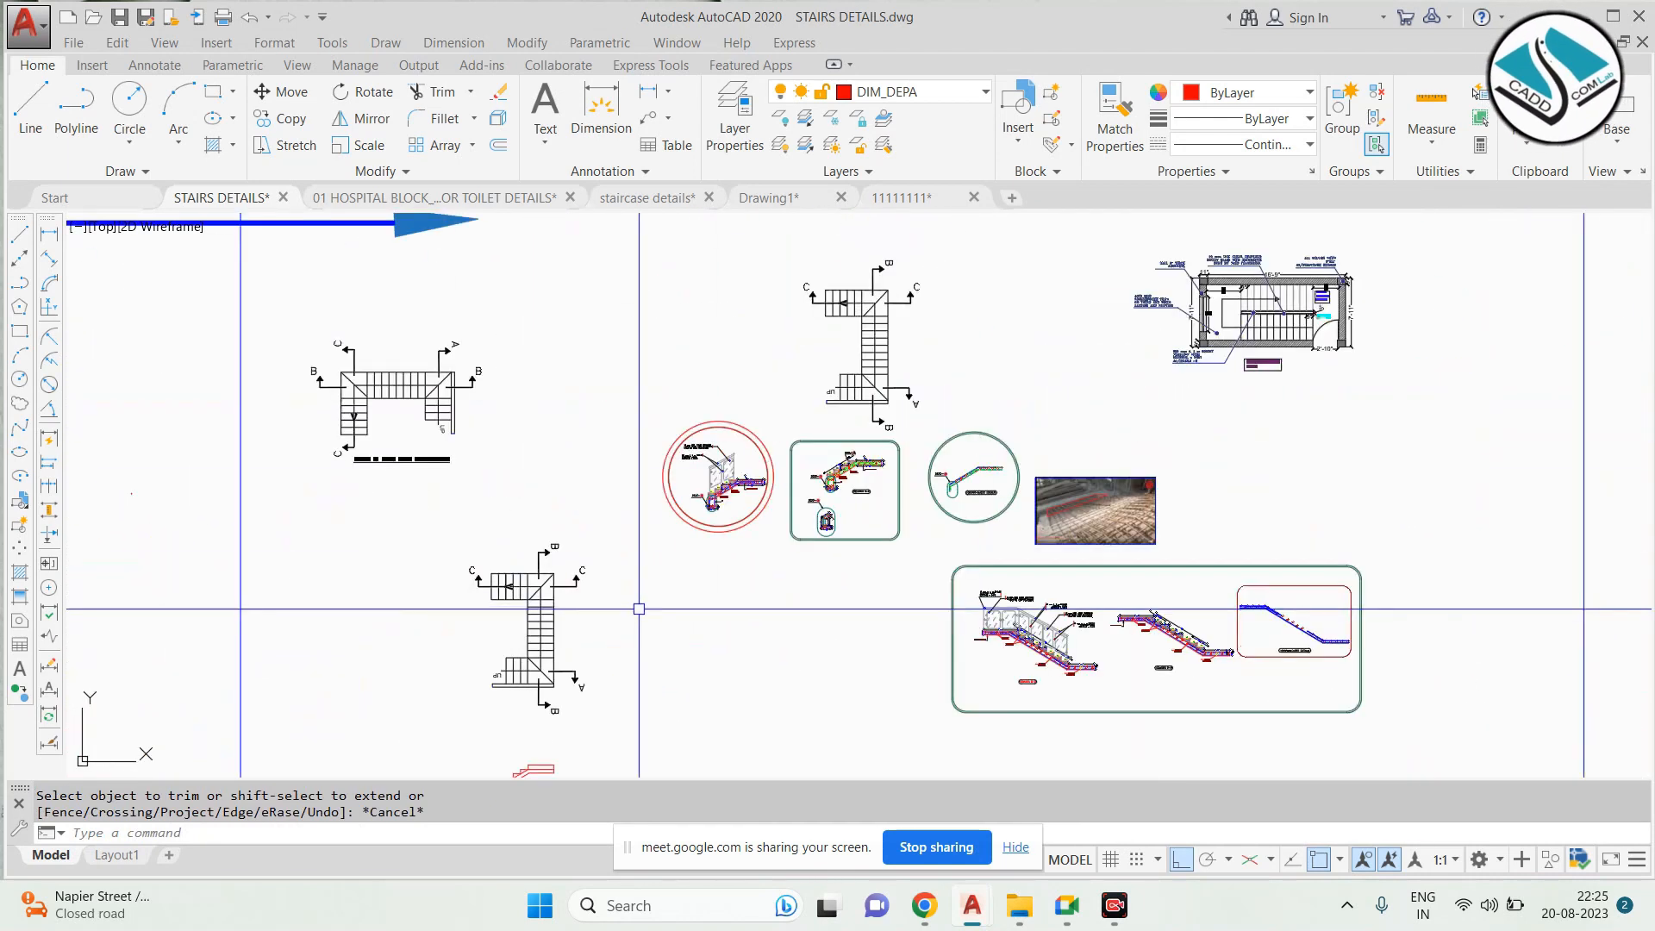
scroll(862, 431, "up", 6)
scroll(596, 427, "up", 3)
scroll(561, 362, "down", 8)
scroll(687, 431, "up", 4)
scroll(687, 431, "up", 4)
Extend the slab's lower sloping line up to the horizontal line at the foot of the top riser
key("Escape")
type("ex")
key("Return")
key("Escape")
key("Escape")
key("Escape")
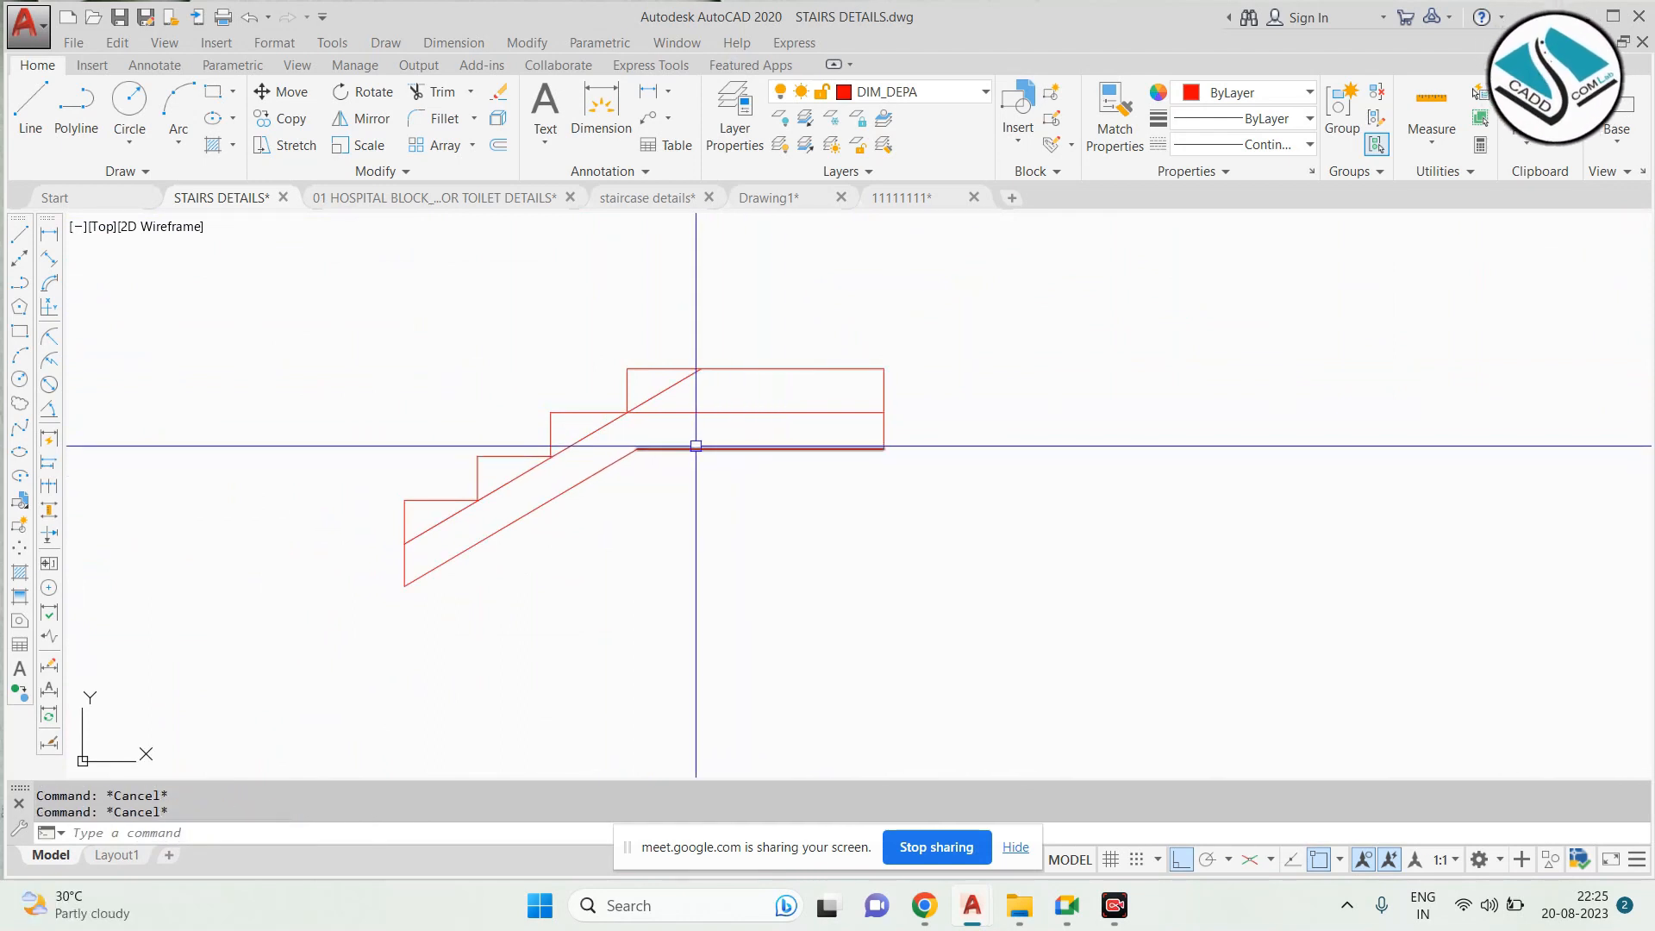
type("ex")
key("Return")
scroll(712, 425, "up", 2)
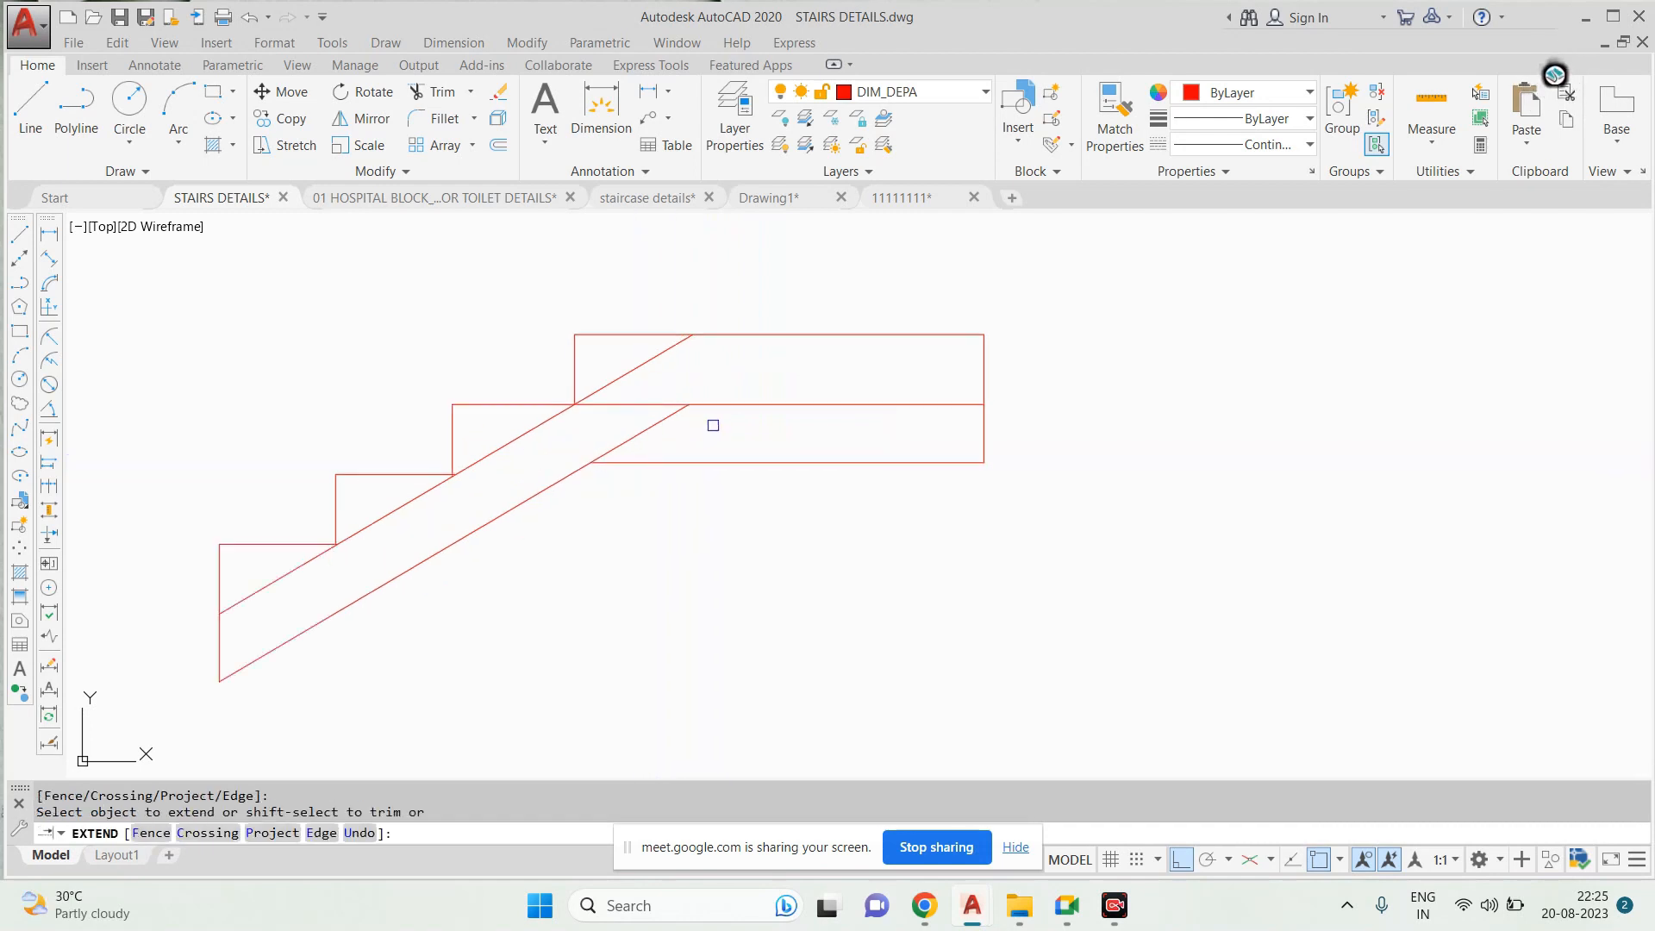
key("Escape")
Copy the reference section A-A, including its title and annotations, to a spot just beside the drawn stair outline
scroll(726, 461, "down", 8)
scroll(987, 331, "up", 6)
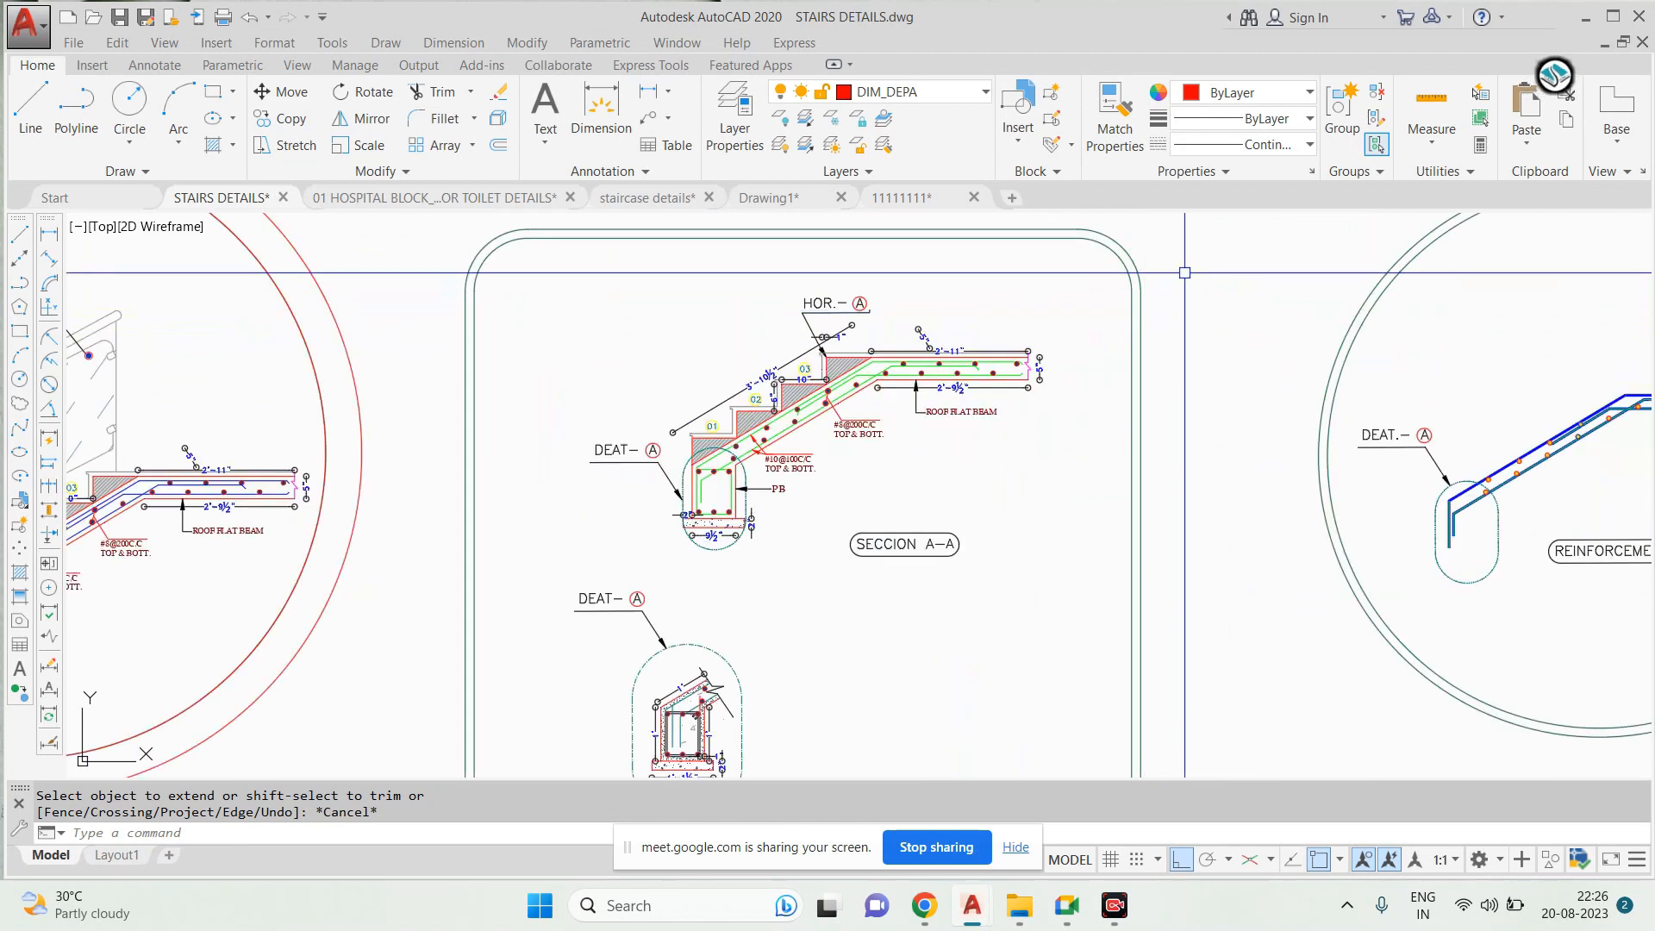
left_click(1085, 274)
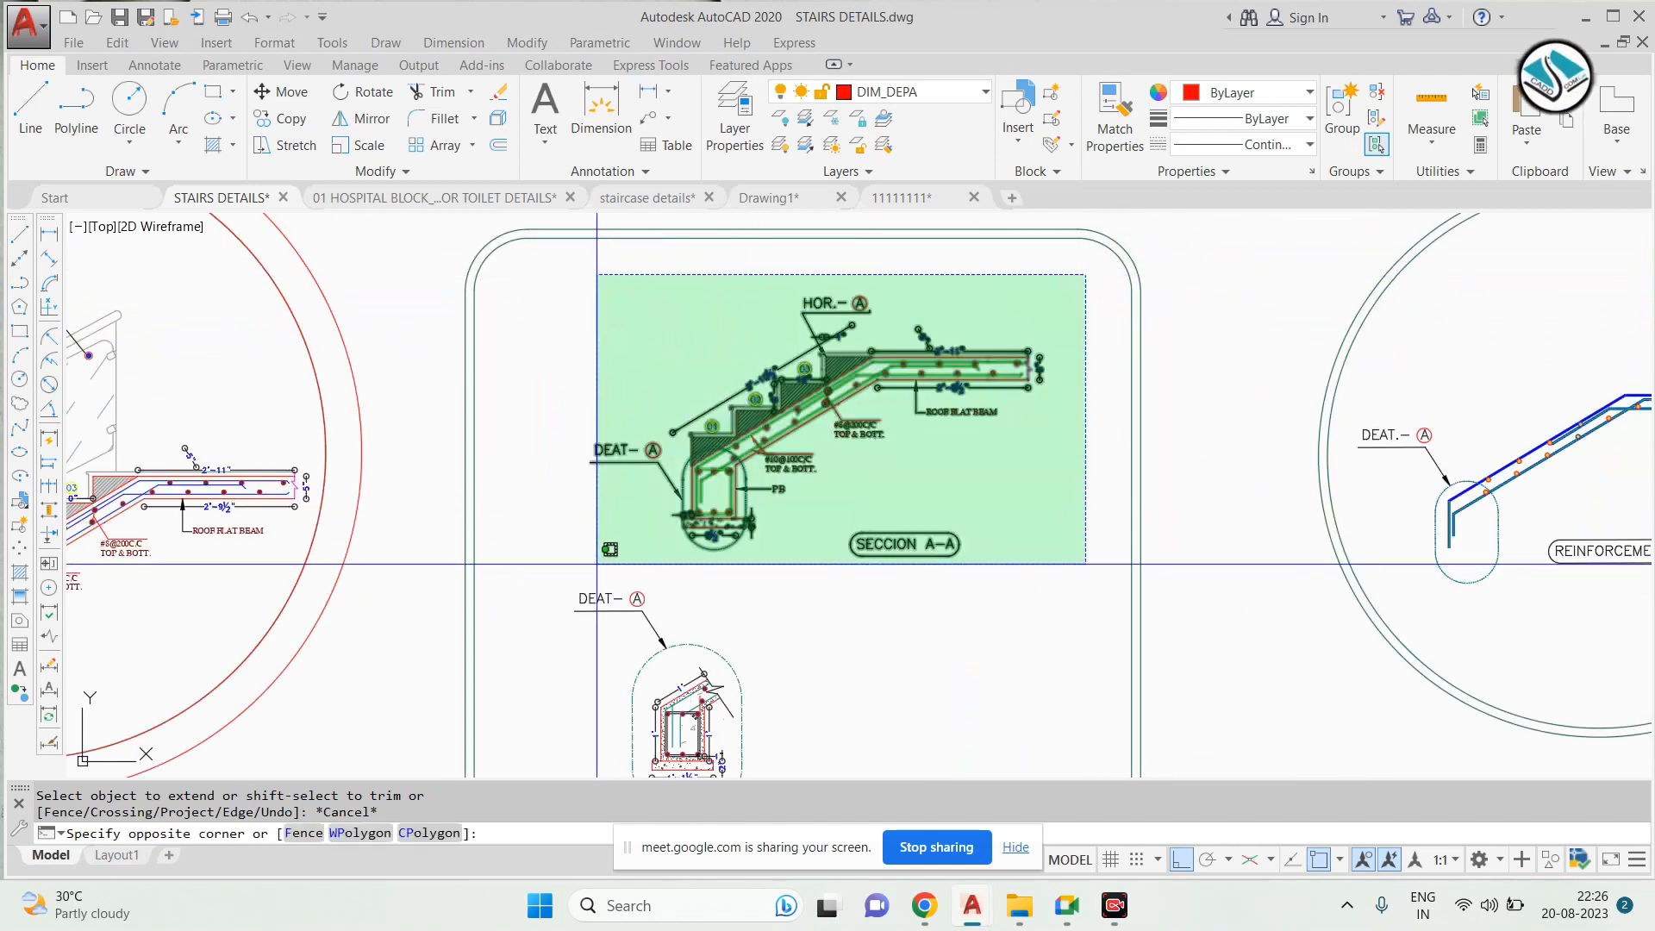
left_click(563, 563)
type("c")
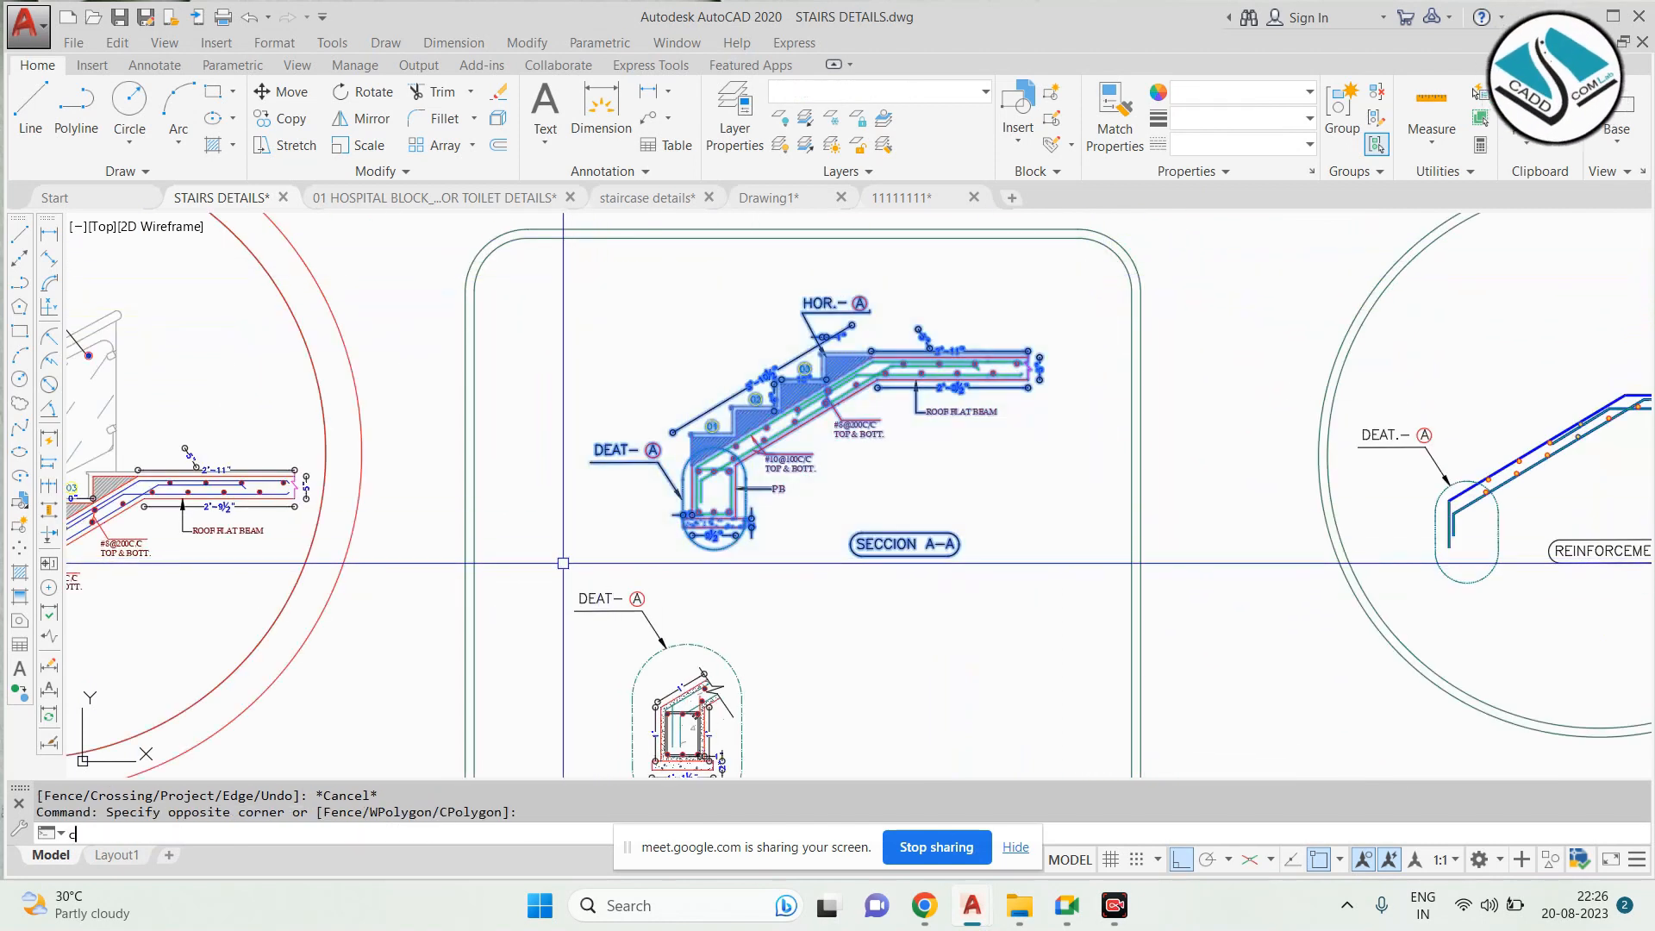
type("o")
key("Return")
left_click(960, 373)
scroll(958, 372, "down", 9)
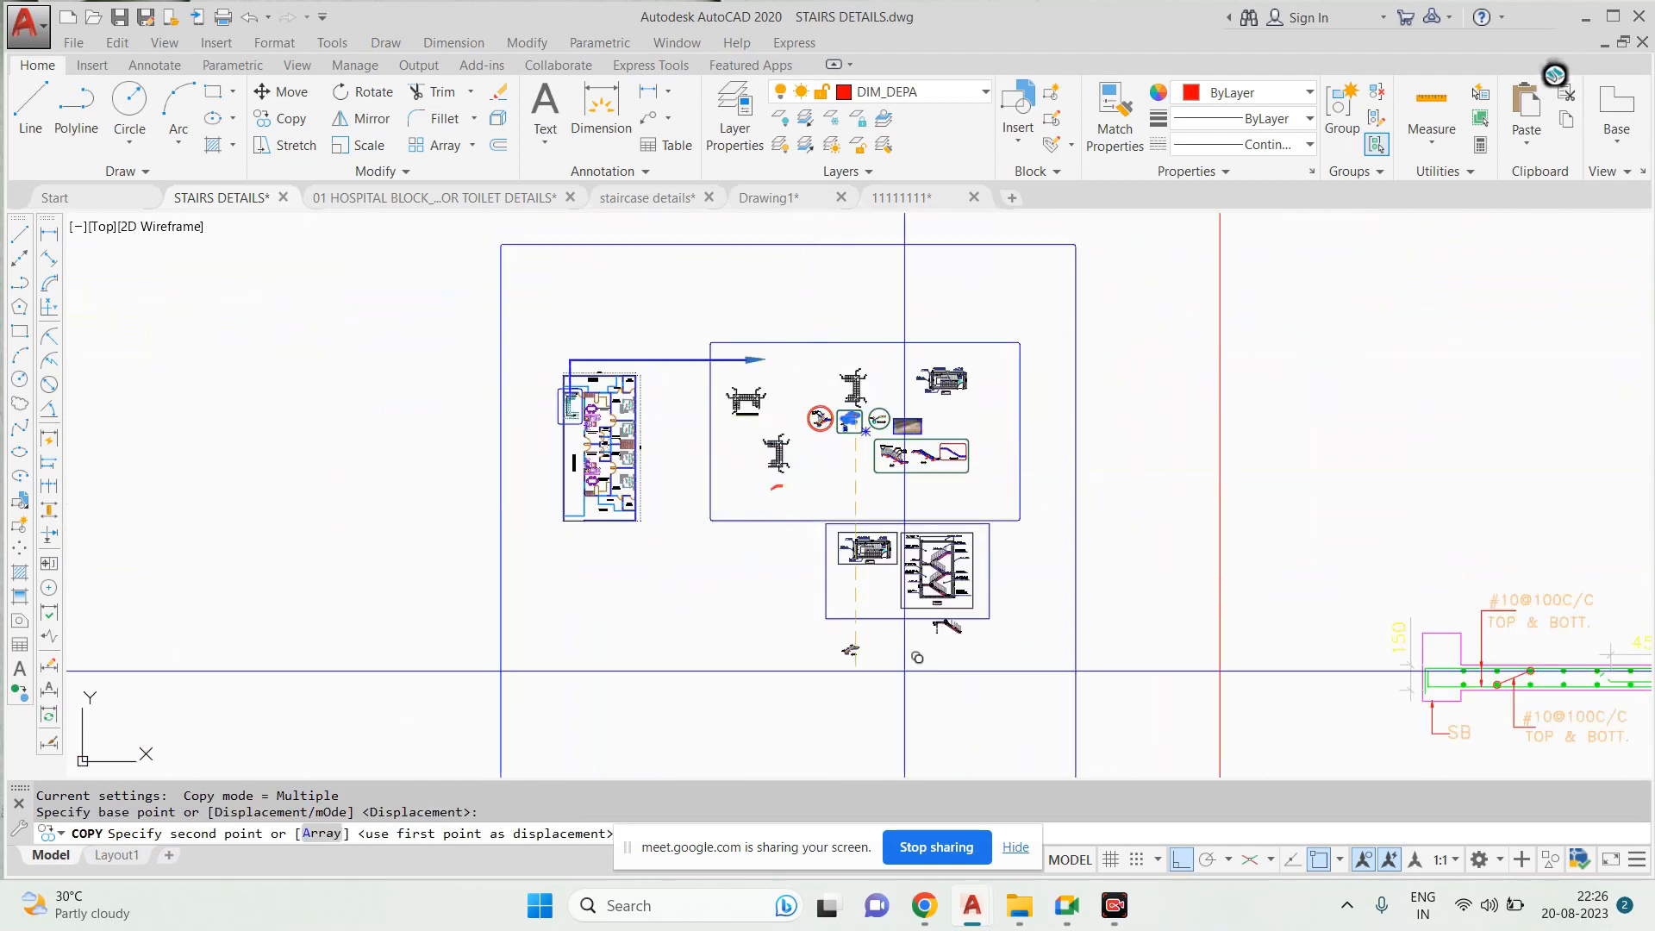
scroll(839, 547, "up", 10)
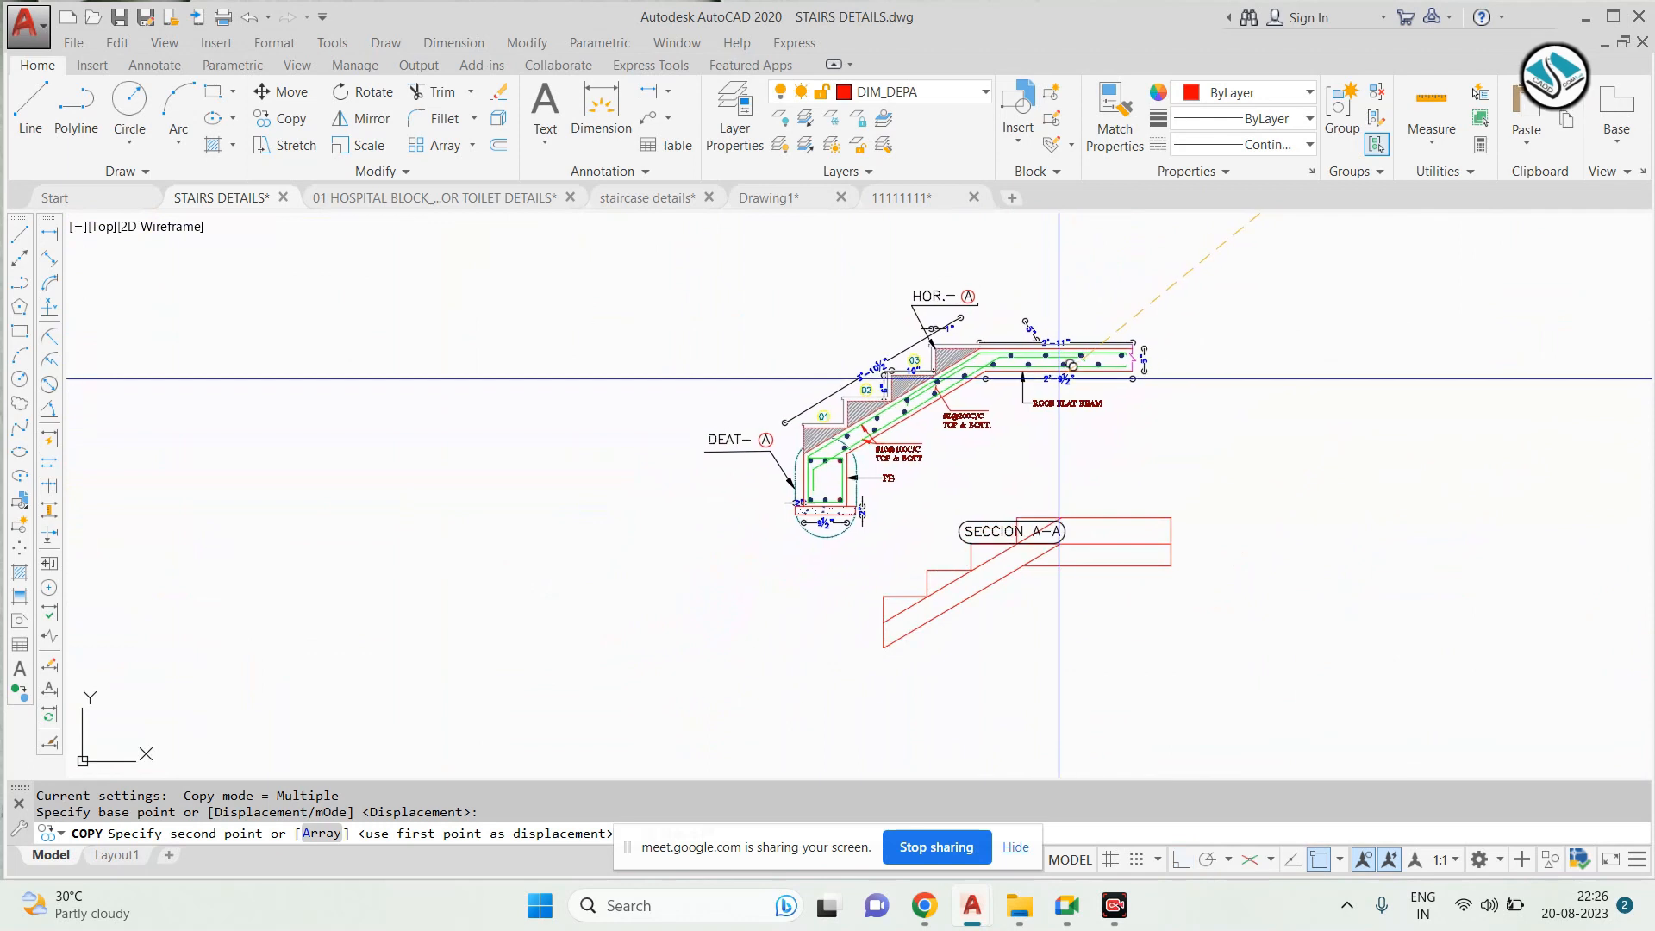
left_click(892, 422)
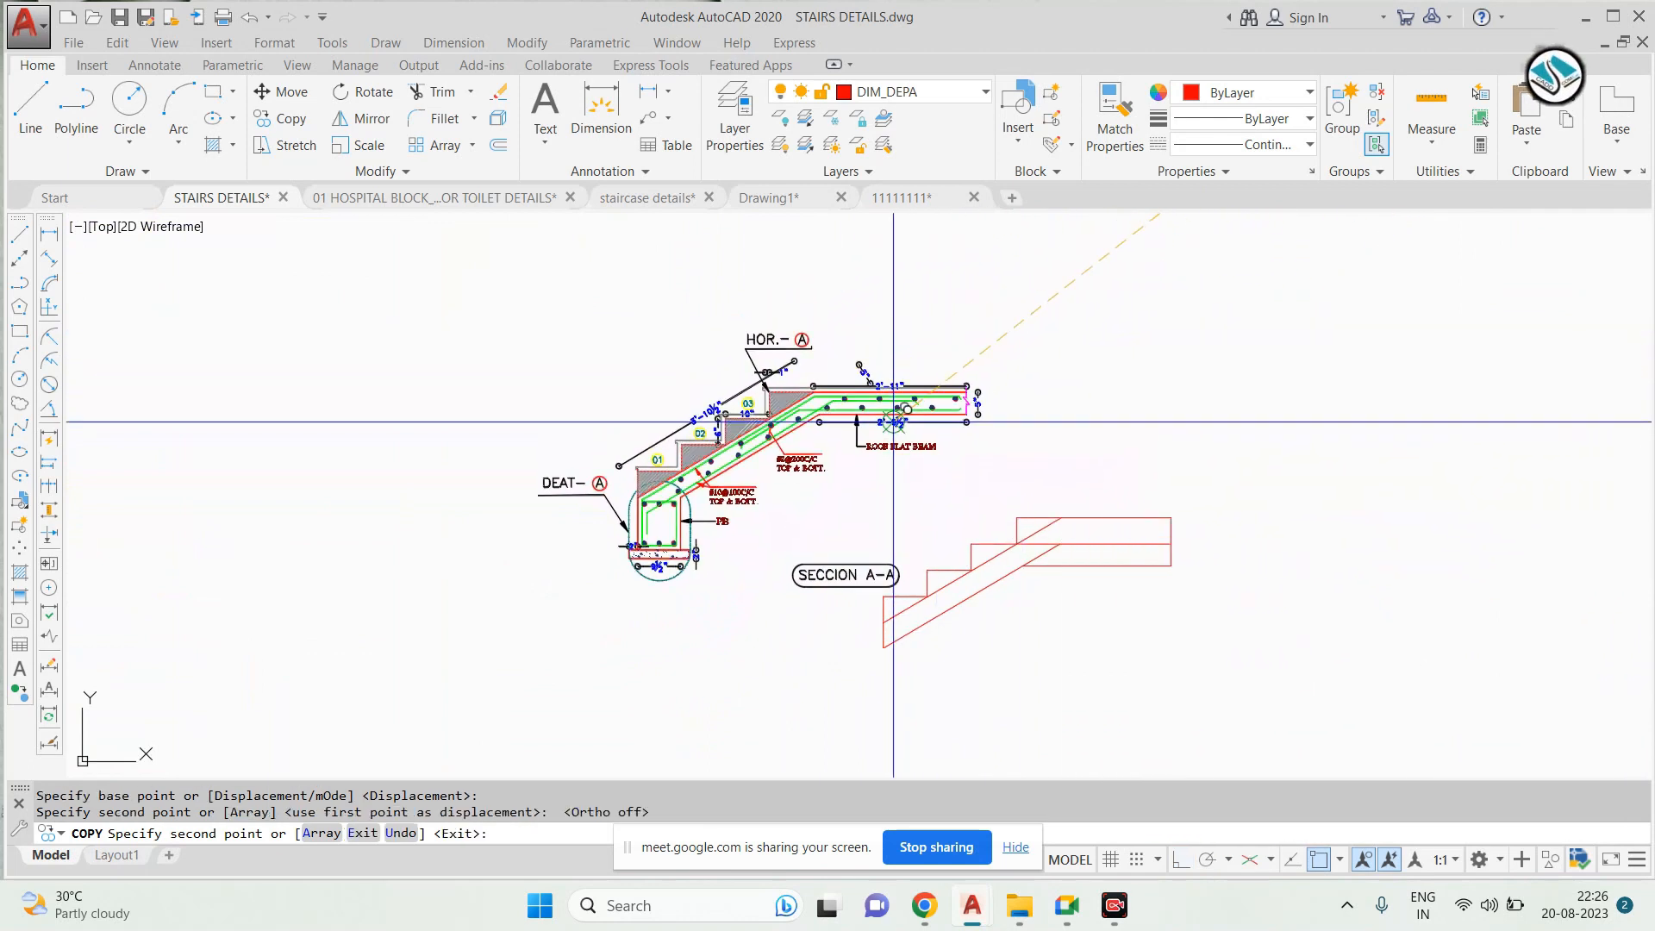
key("Escape")
scroll(1058, 500, "up", 2)
middle_click_drag(966, 460, 950, 452)
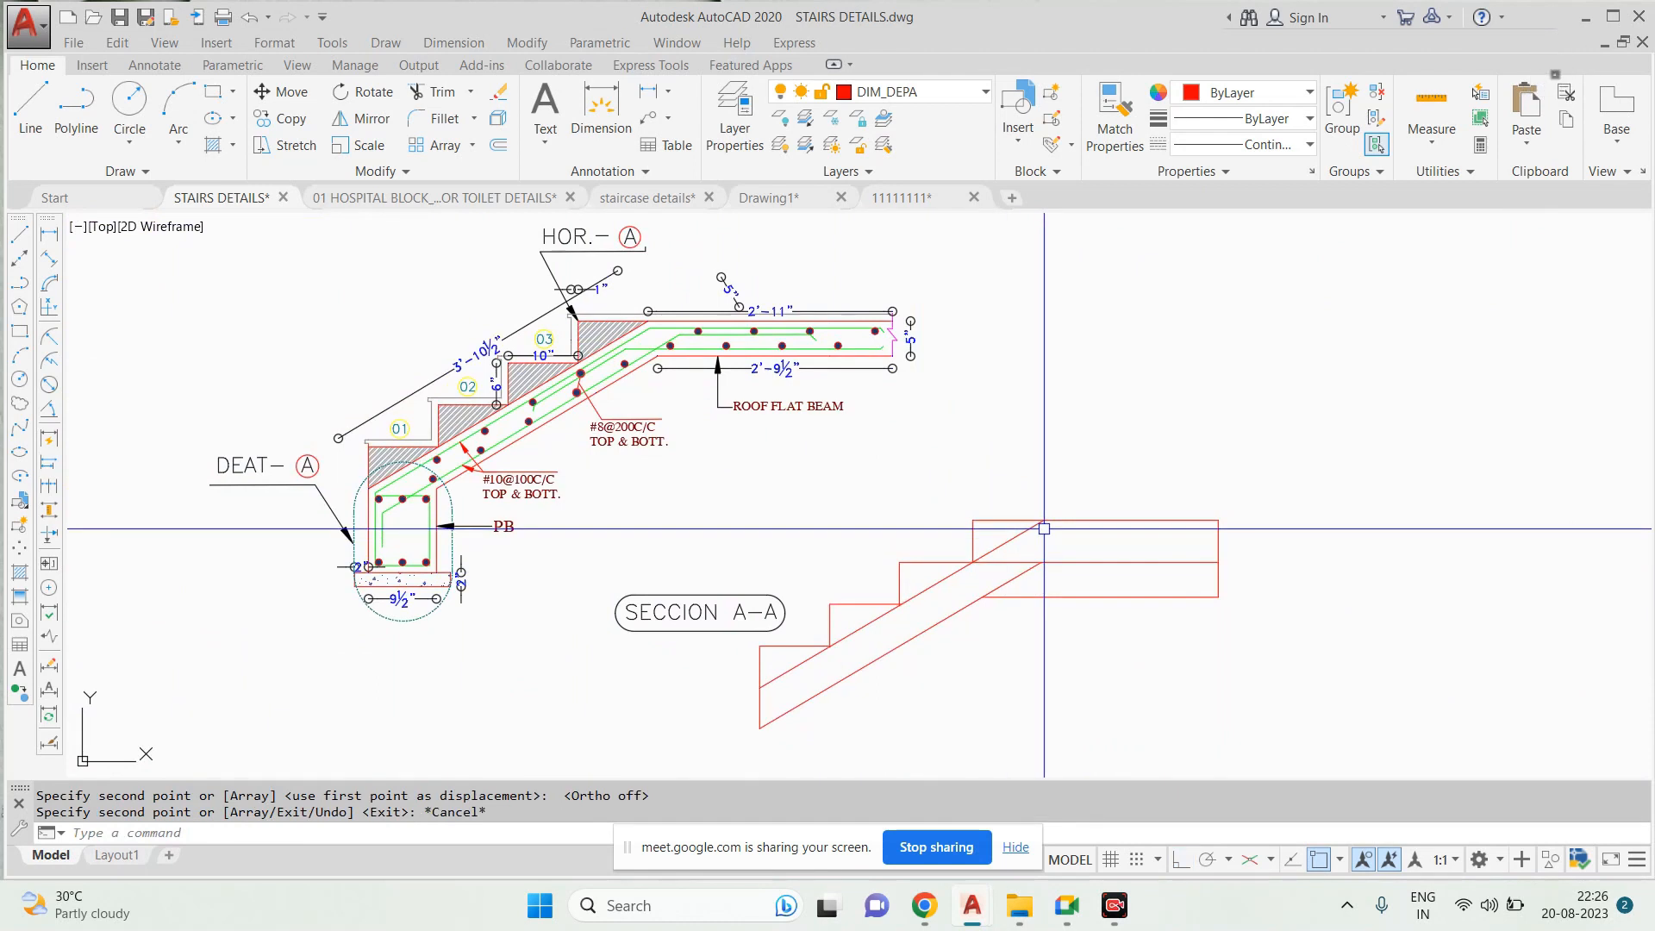
Erase the landing's end line, its two lower horizontal lines and the sloping underside line from the drawn section
scroll(1226, 577, "up", 2)
key("Escape")
left_click(1212, 521)
type("e")
left_click(1233, 580)
left_click(1091, 662)
type("e")
left_click(863, 586)
type("e")
left_click(920, 554)
type("e ")
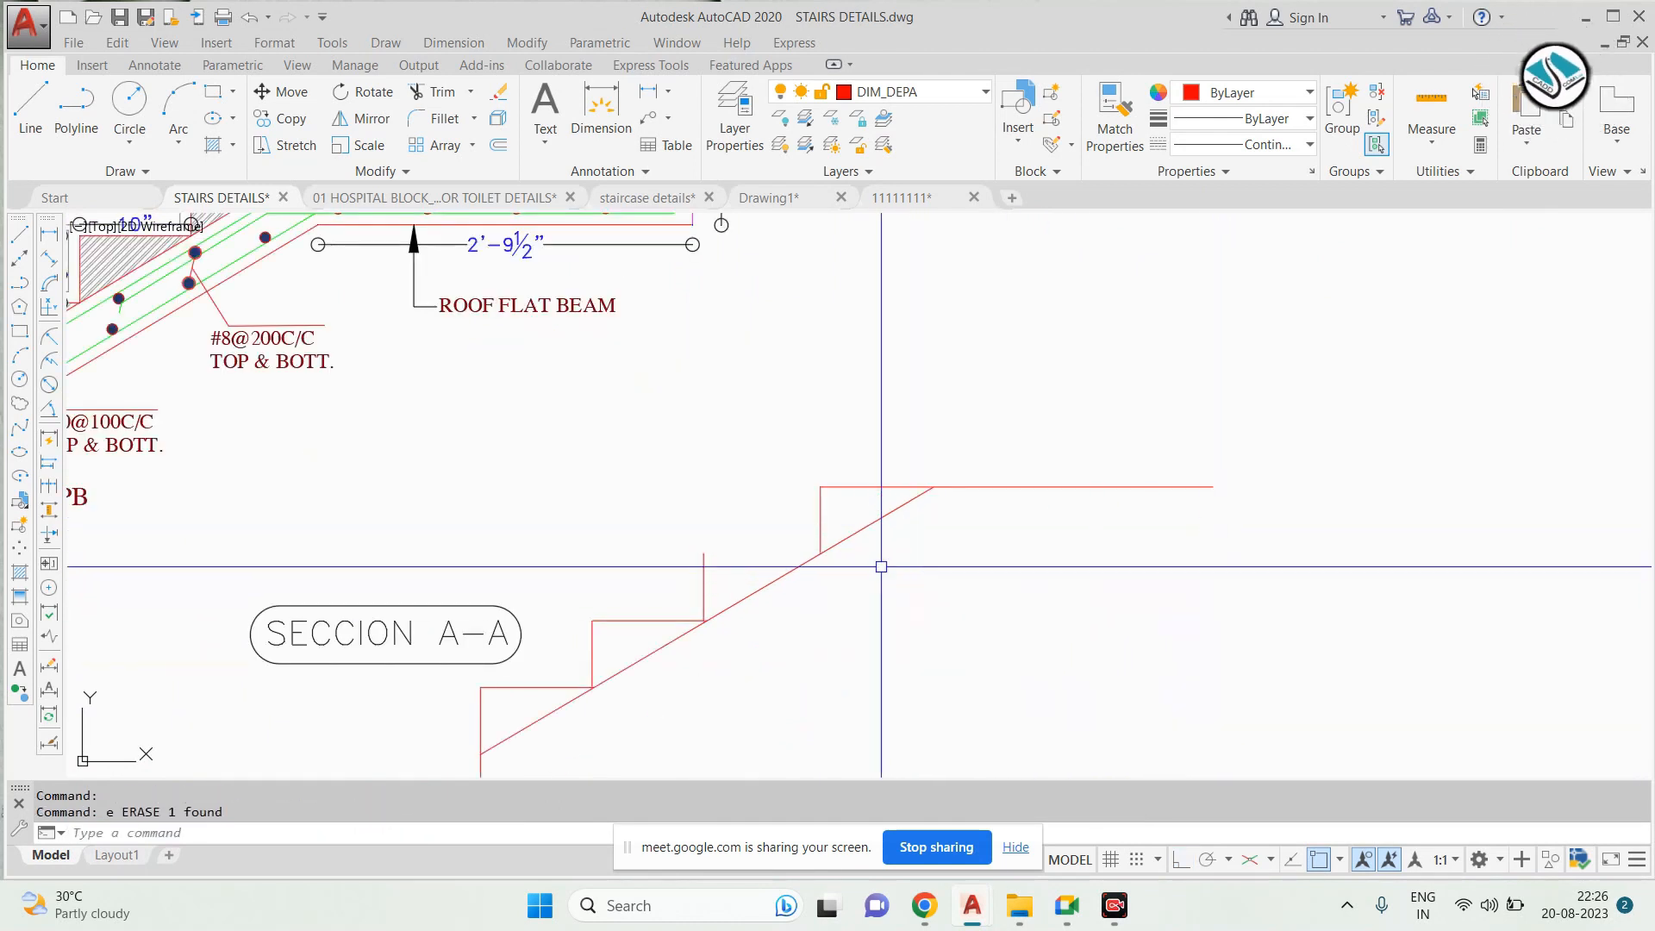
Redraw the third step's tread as a horizontal line from its riser and trim it at the top riser
type("l")
key("space")
left_click(703, 553)
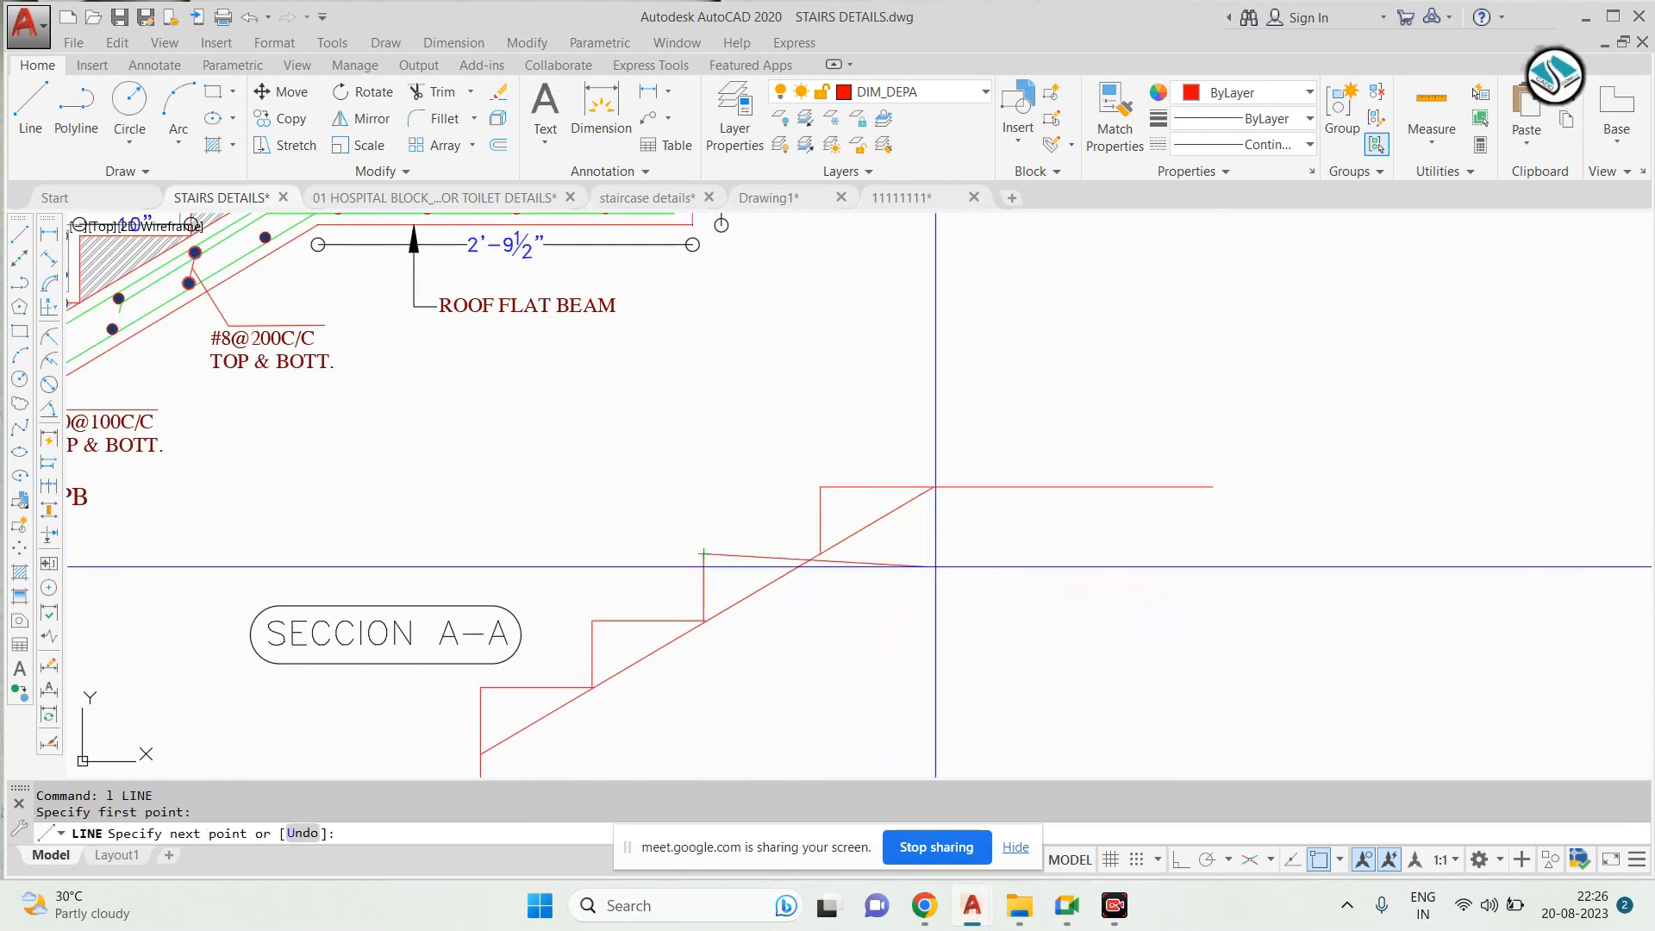
left_click(1188, 861)
left_click(1081, 553)
key("Escape")
type("tr")
key("space")
key("space")
scroll(883, 519, "down", 2)
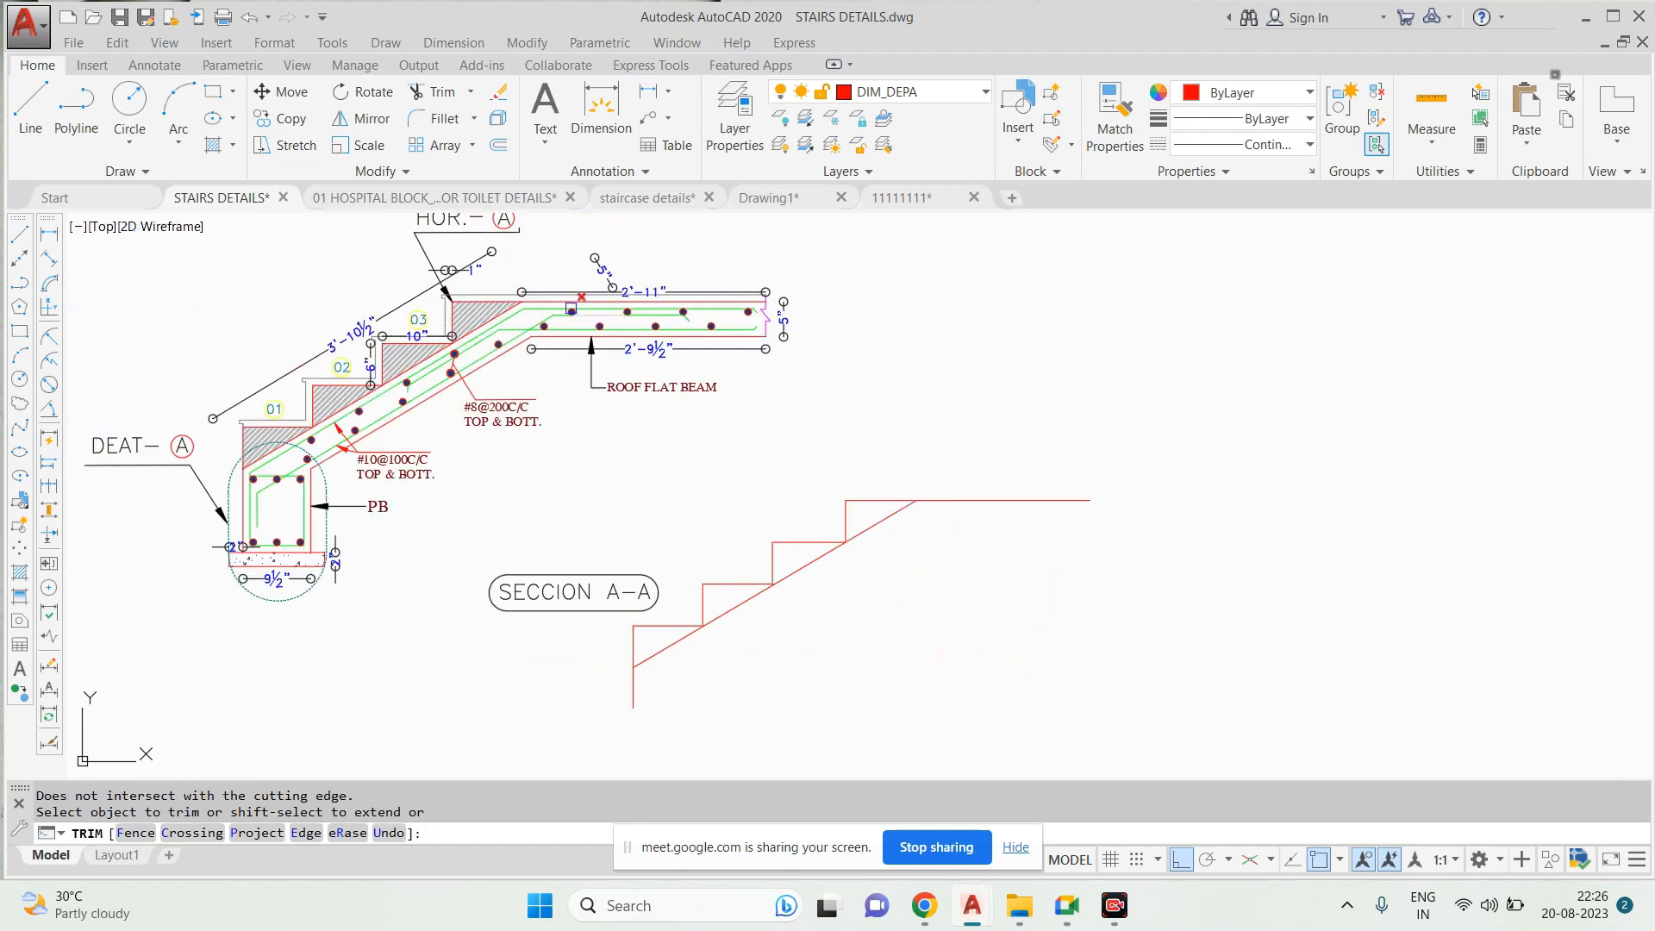
scroll(555, 305, "up", 4)
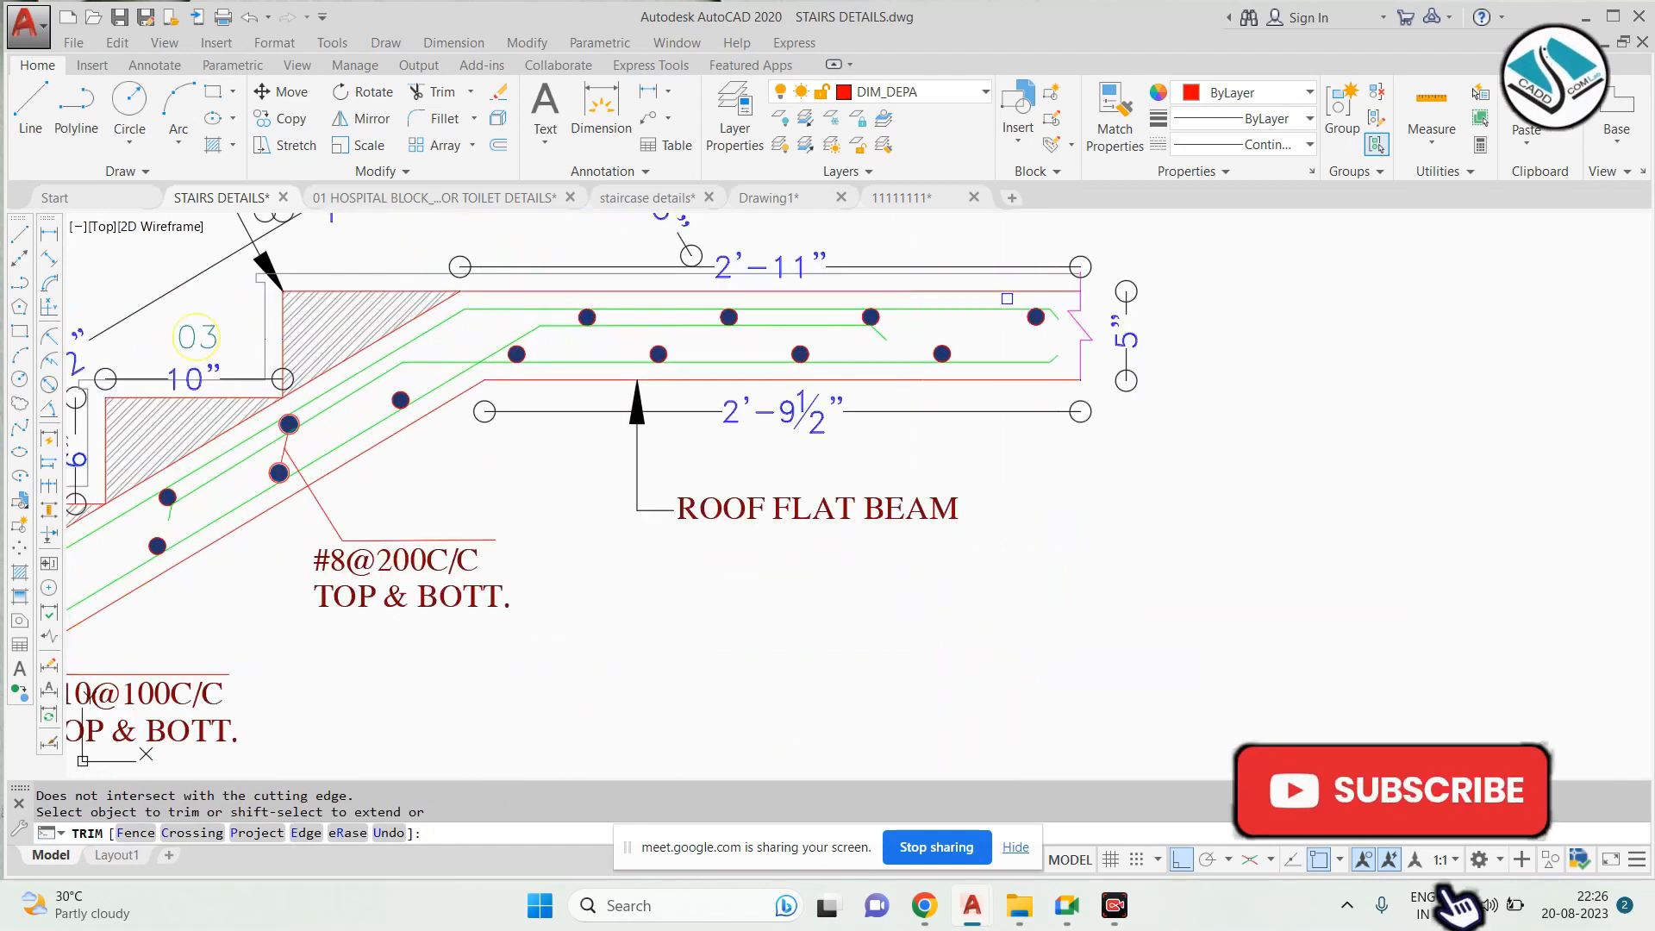
scroll(998, 311, "down", 3)
key("Escape")
Offset the landing's top line 5" downward to form the landing slab's underside
type("o")
key("space")
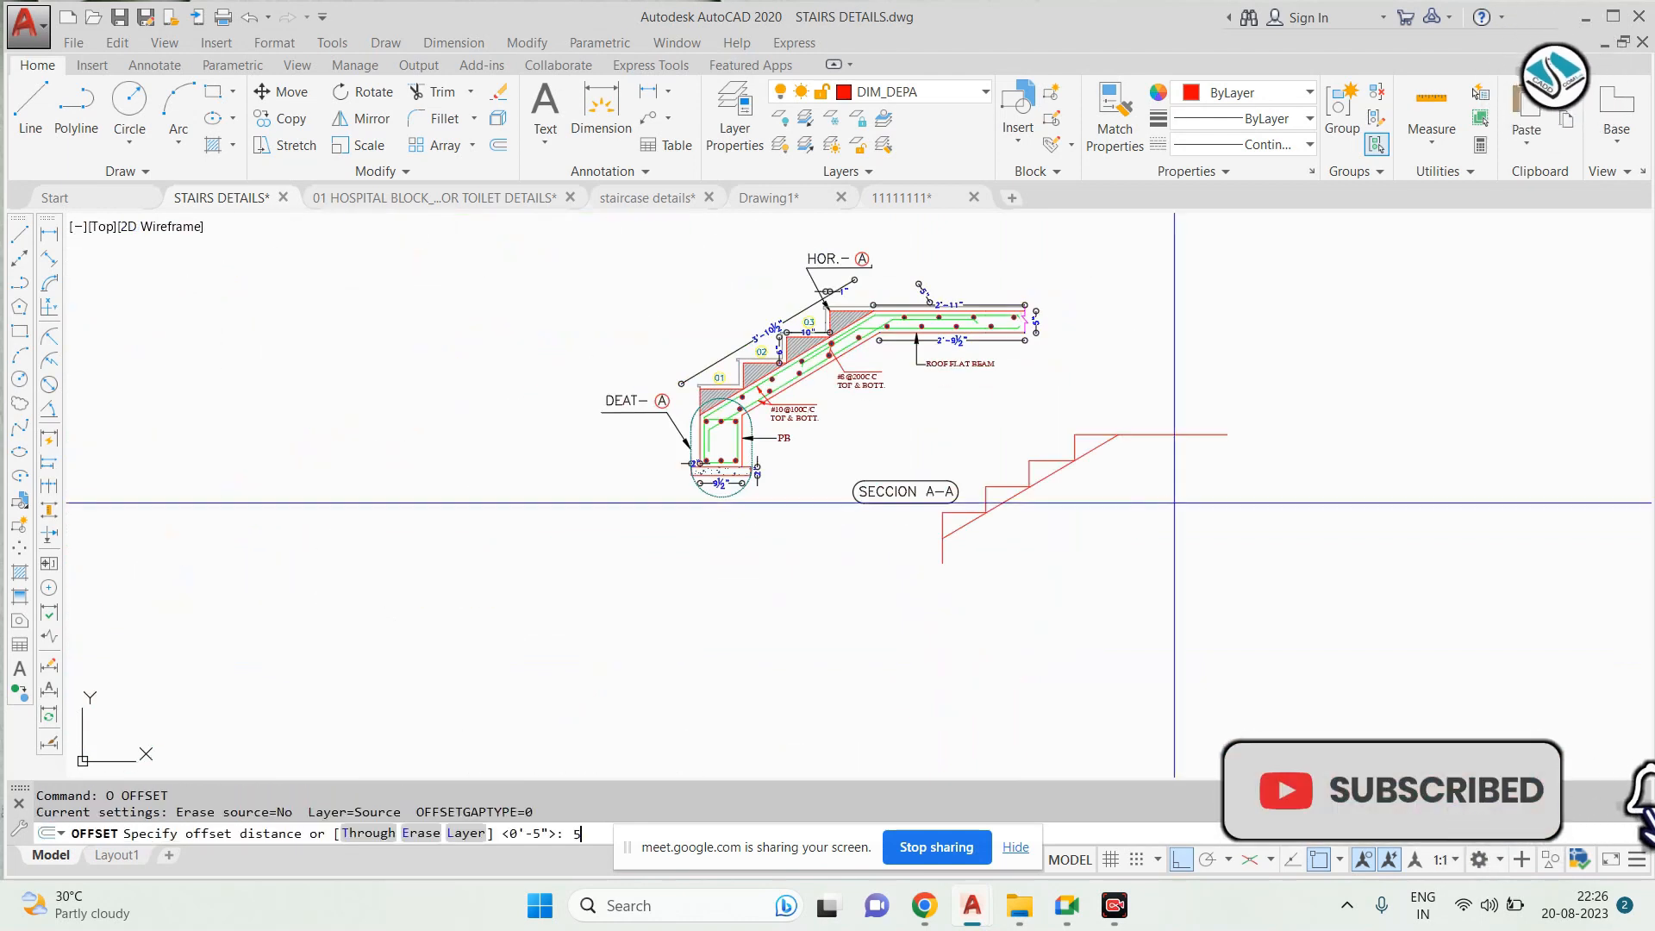
type("5")
key("space")
scroll(1146, 440, "up", 2)
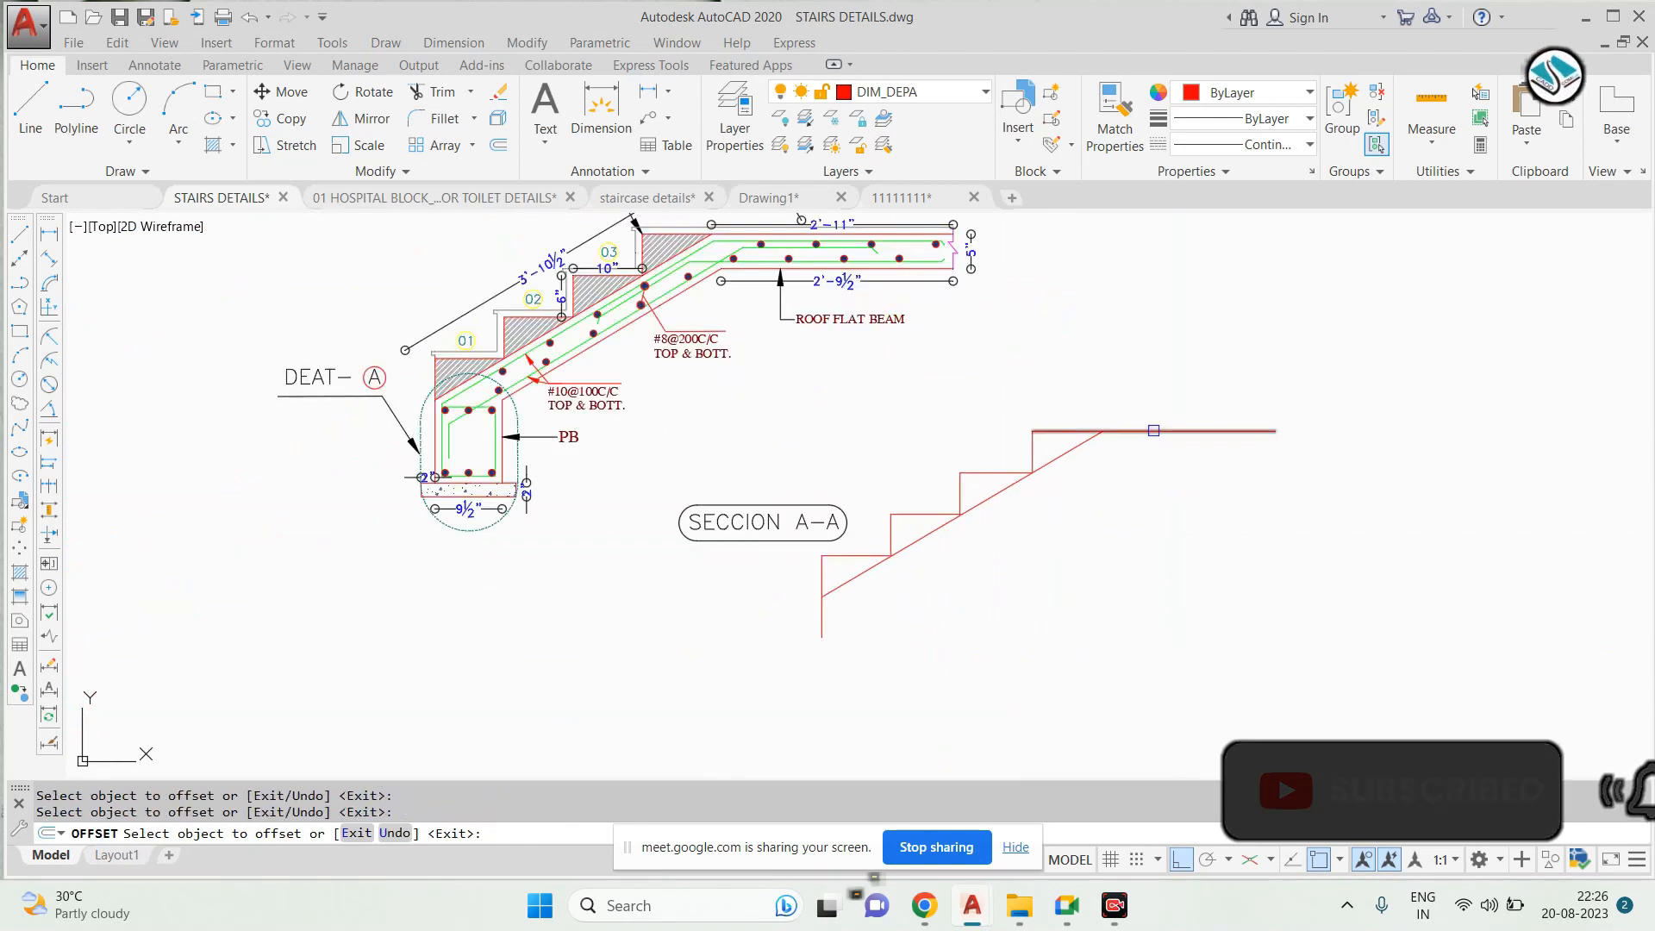
left_click(1138, 432)
left_click(1154, 504)
key("Escape")
Trim the landing's underside line back to the sloping line under the steps
scroll(1107, 444, "up", 3)
type("tr")
key("space")
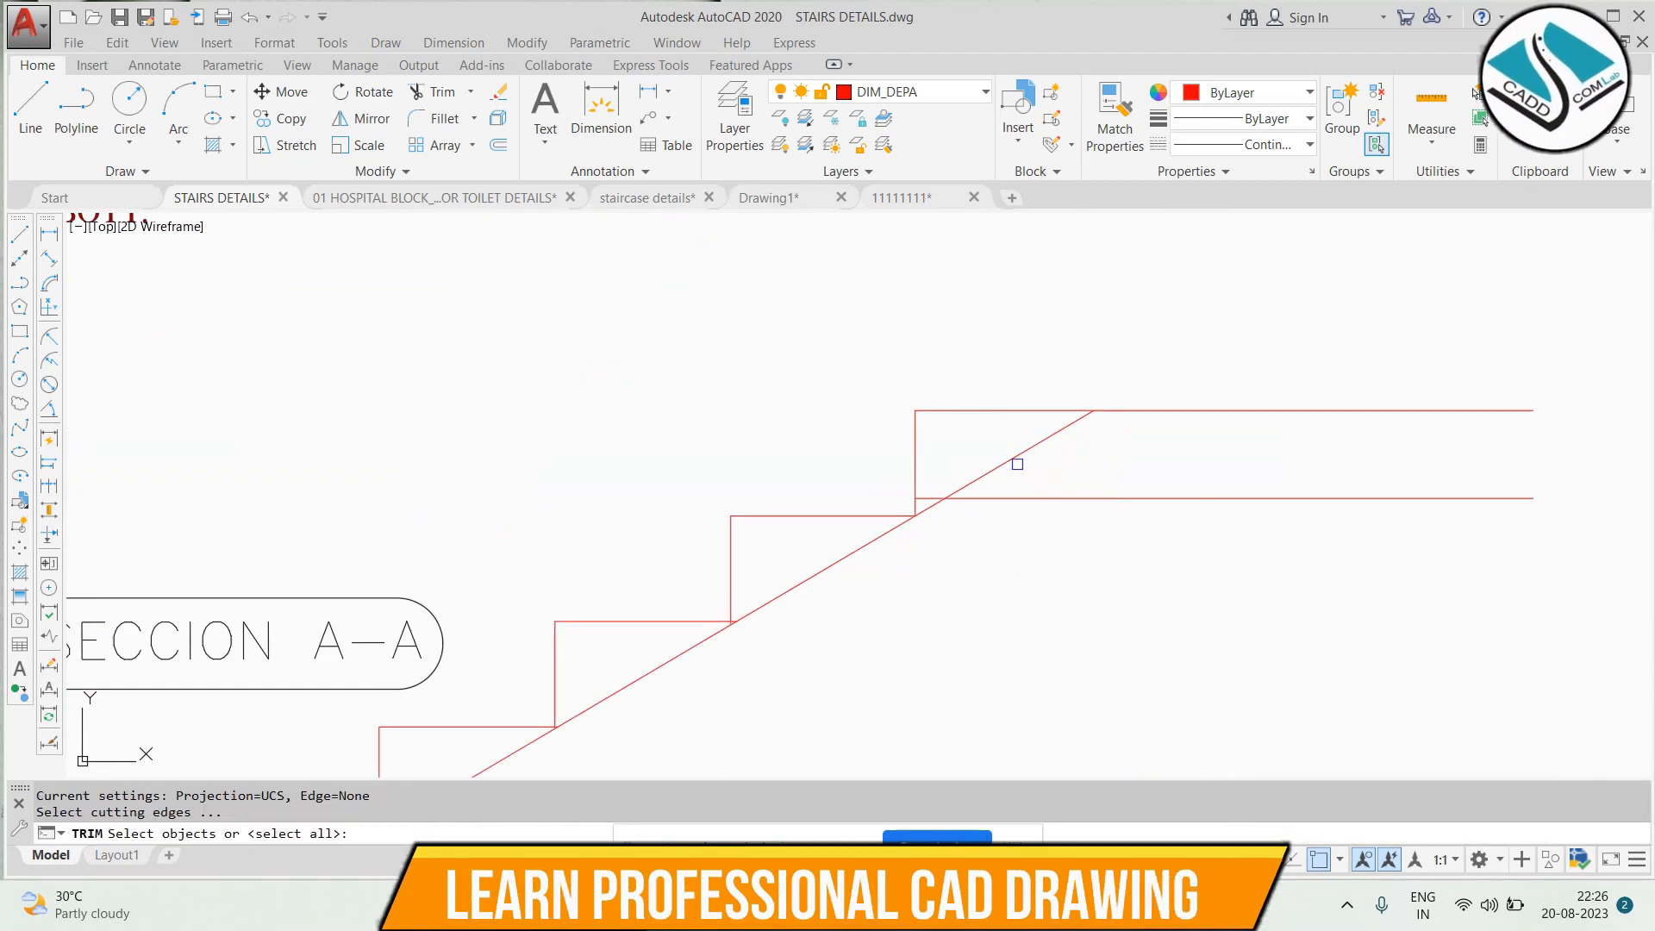
key("space")
scroll(939, 490, "up", 2)
scroll(958, 526, "down", 5)
key("Escape")
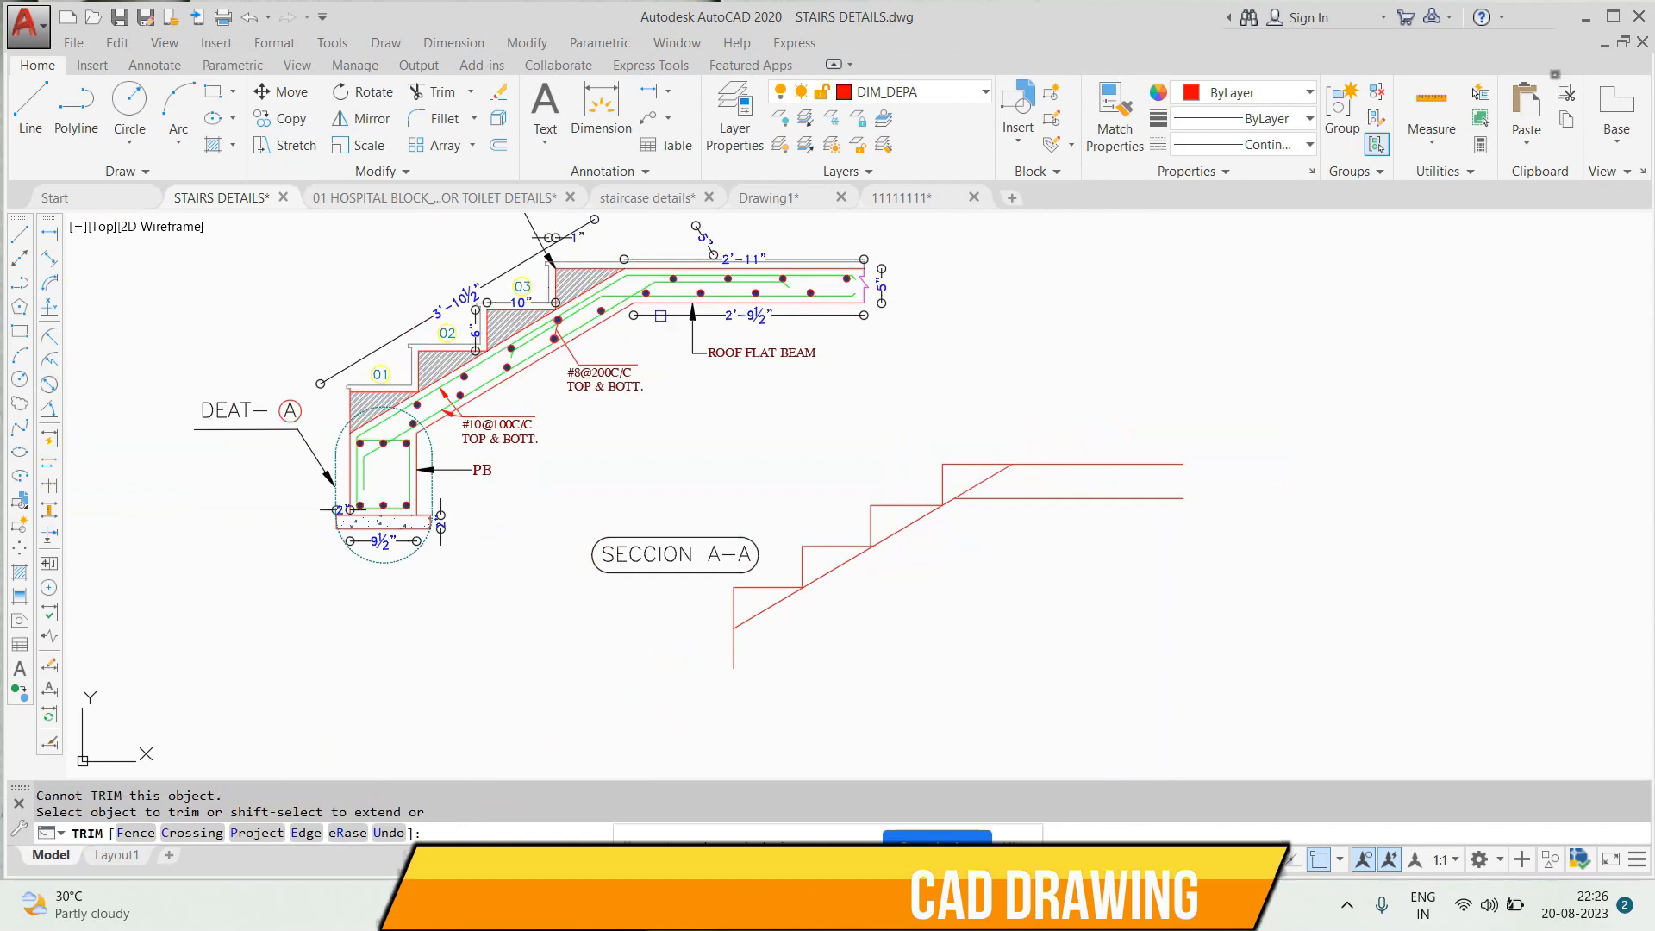
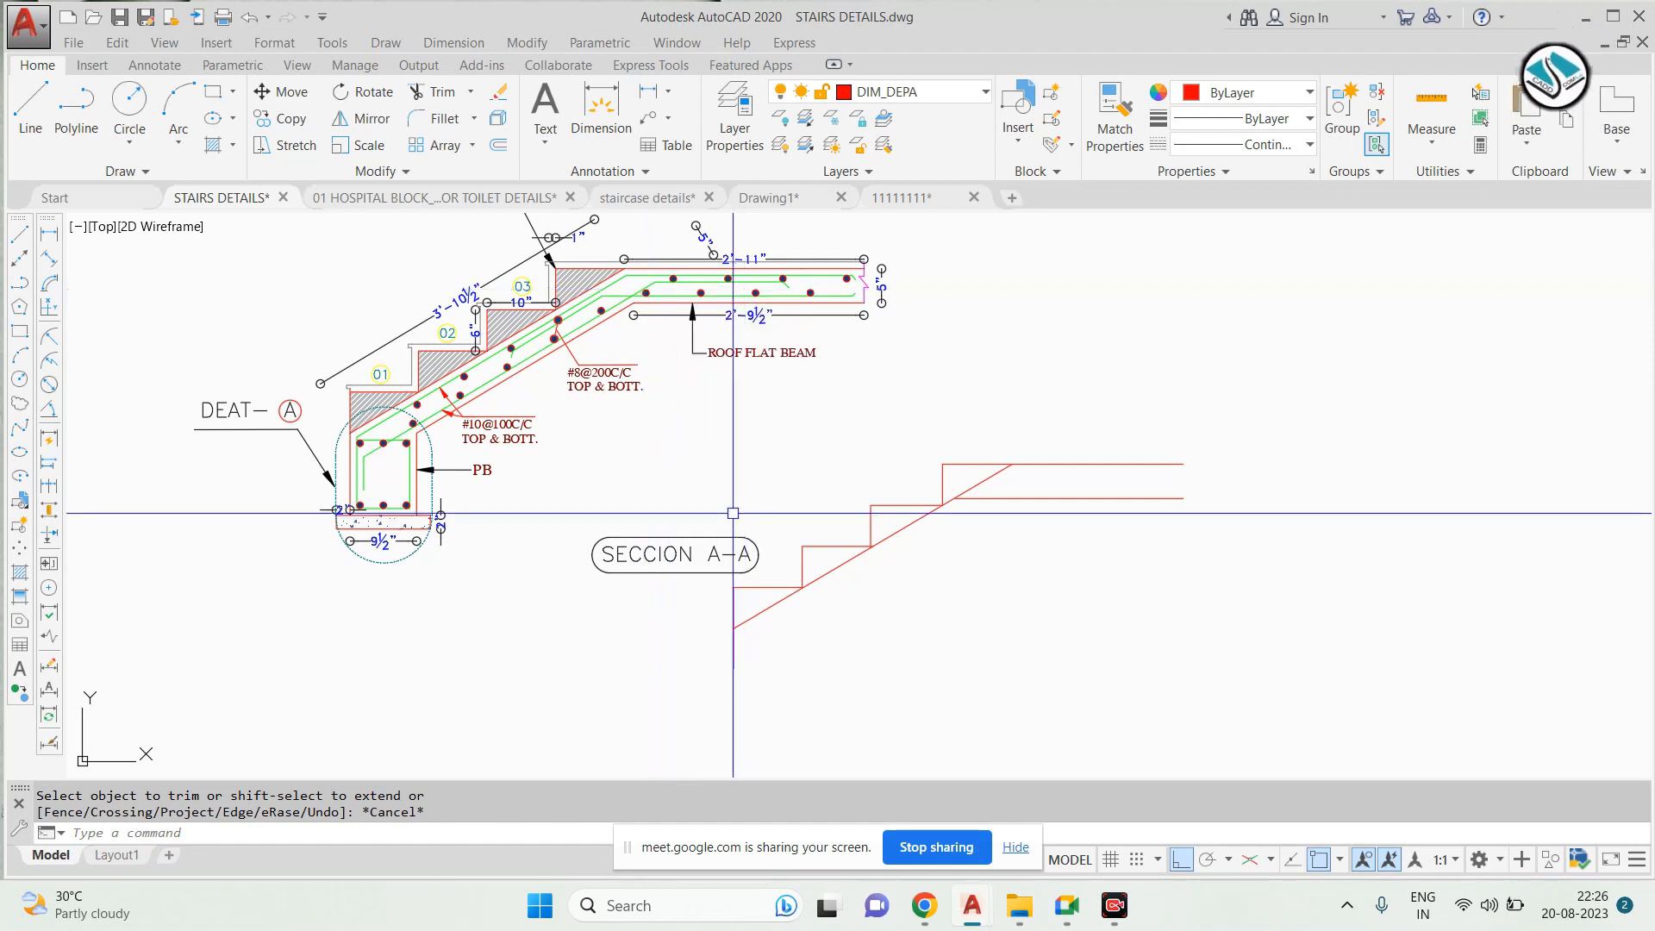
Offset the sloping line under the steps 5" downward to form the waist slab's underside
scroll(583, 303, "up", 5)
scroll(583, 303, "down", 5)
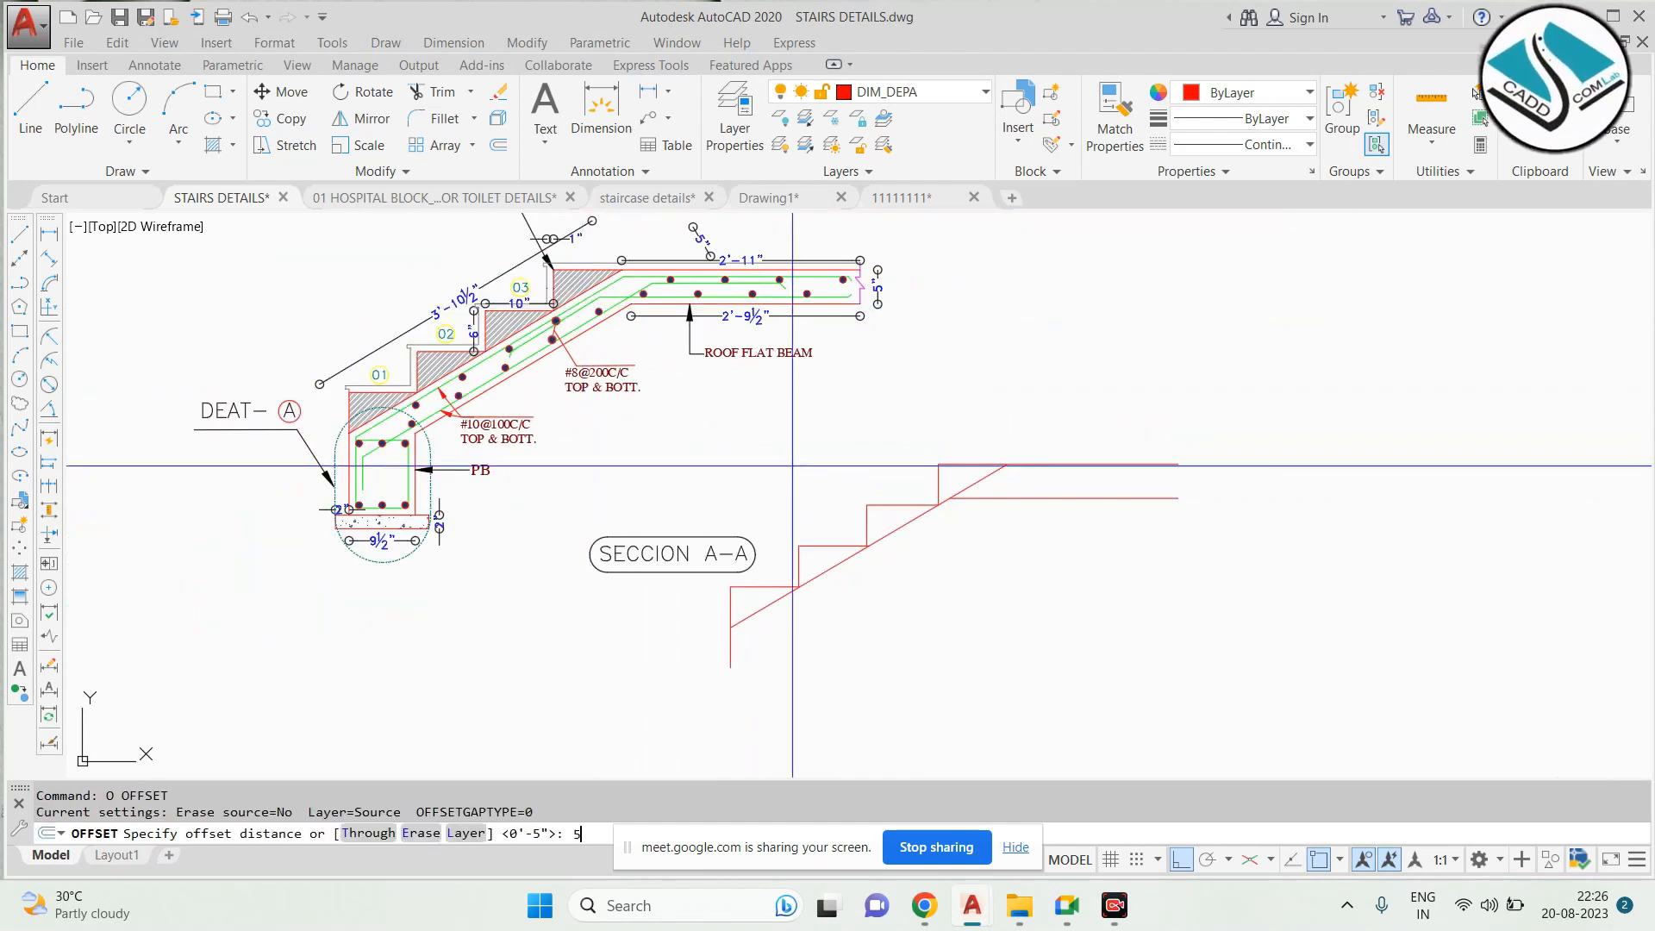
left_click(924, 514)
left_click(949, 557)
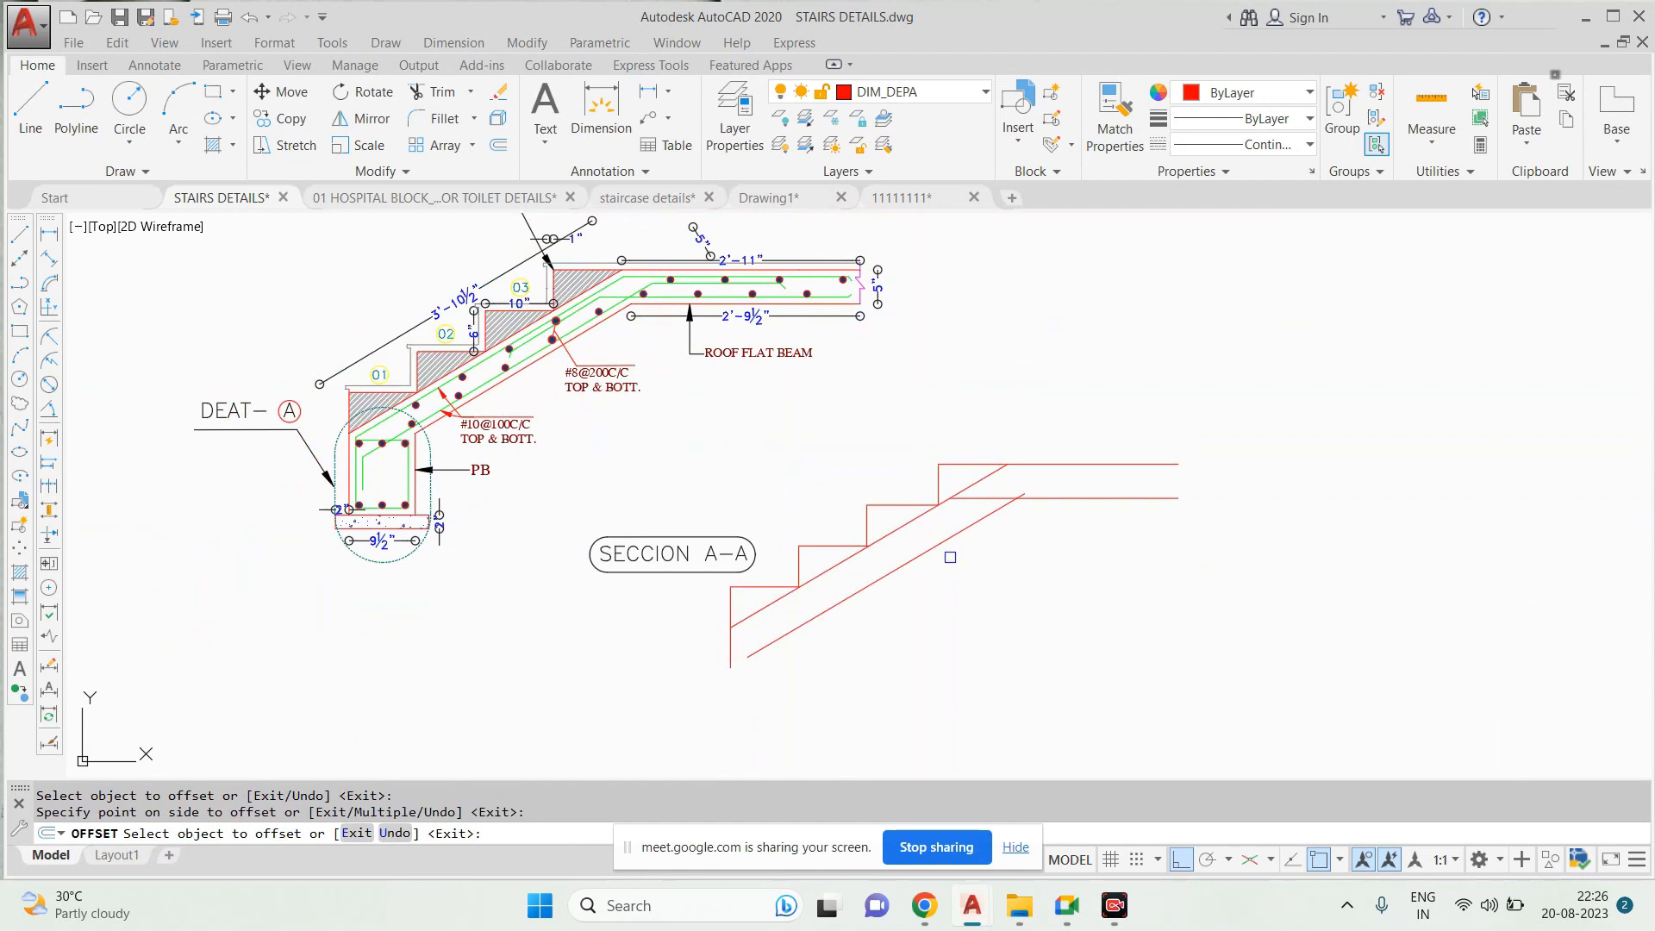
key("Escape")
key("Escape")
Trim the landing's underside and the lower sloping line where they cross to form a clean corner
type("tr")
key("space")
key("space")
scroll(970, 494, "up", 5)
left_click(1013, 511)
scroll(972, 474, "down", 7)
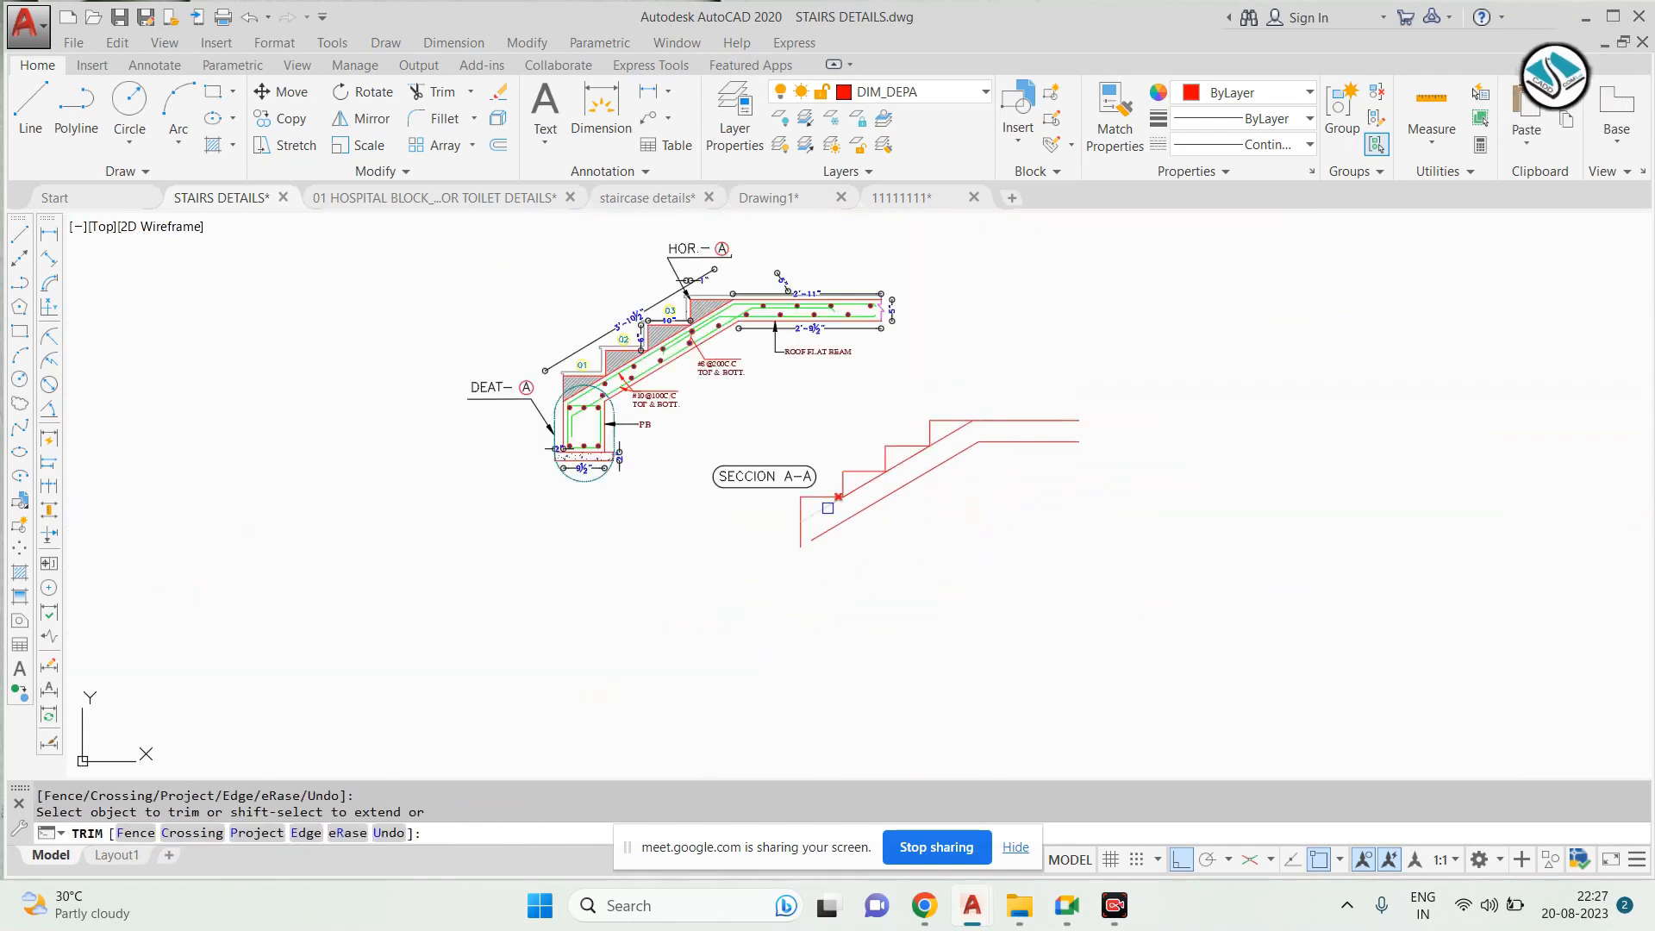
Extend the lower sloping line to the vertical line at the foot of the flight and end both where they meet
scroll(813, 518, "up", 6)
key("Escape")
type("ex")
key("Return")
left_click(828, 586)
scroll(828, 586, "down", 5)
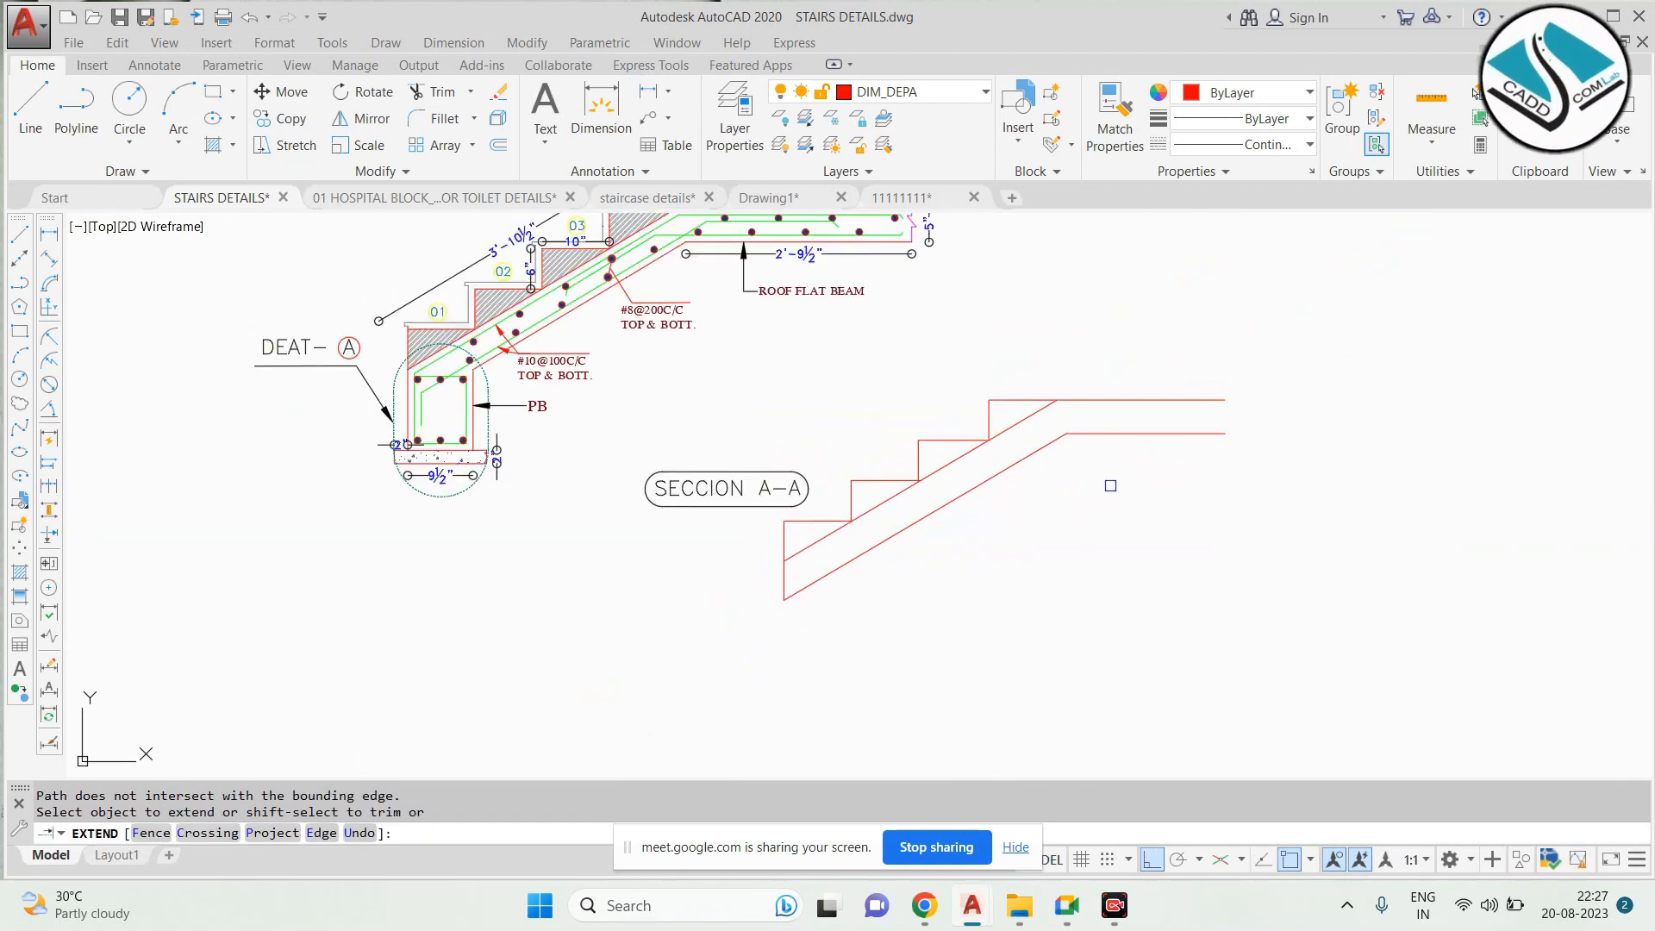
Draw a vertical line closing the outer end of the landing slab
scroll(1110, 485, "up", 4)
key("Escape")
type("l")
key("Return")
left_click(1217, 362)
left_click(1216, 448)
scroll(1216, 447, "down", 5)
key("Escape")
Move the section A-A title and its frame below the newly drawn stair section
scroll(801, 485, "up", 5)
left_click(636, 470)
left_click(443, 653)
type("m")
key("Return")
left_click(568, 544)
scroll(604, 551, "down", 2)
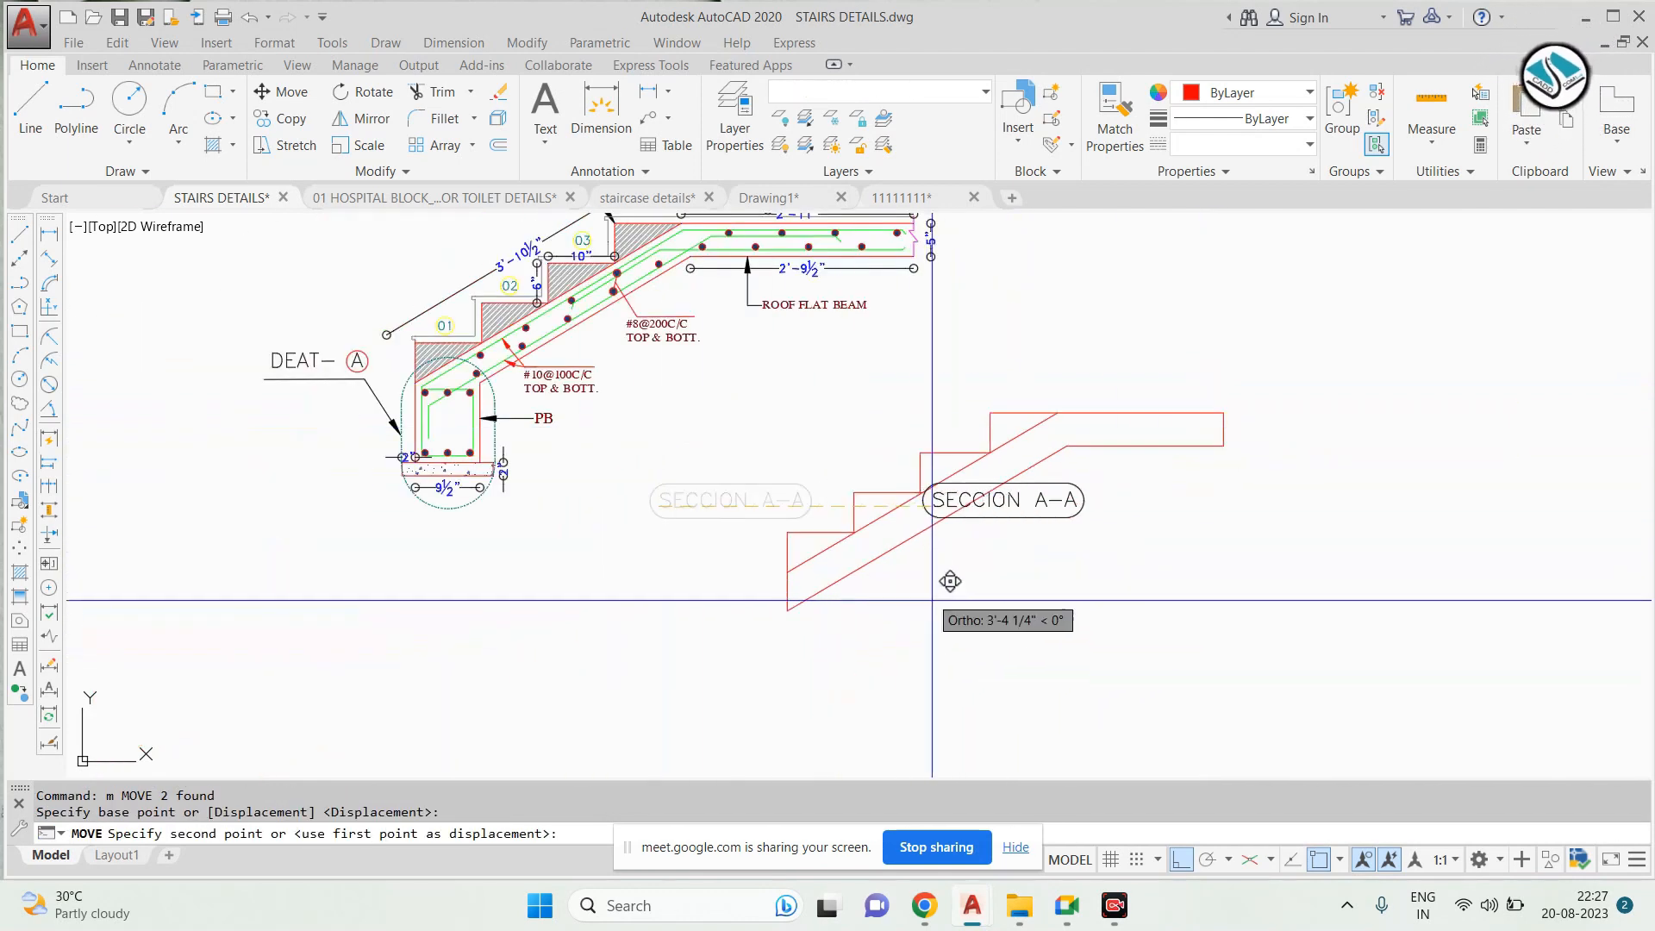
left_click(1018, 624)
mouse_move(693, 405)
middle_mouse_down()
mouse_move(724, 436)
mouse_move(705, 501)
middle_mouse_up()
key("Escape")
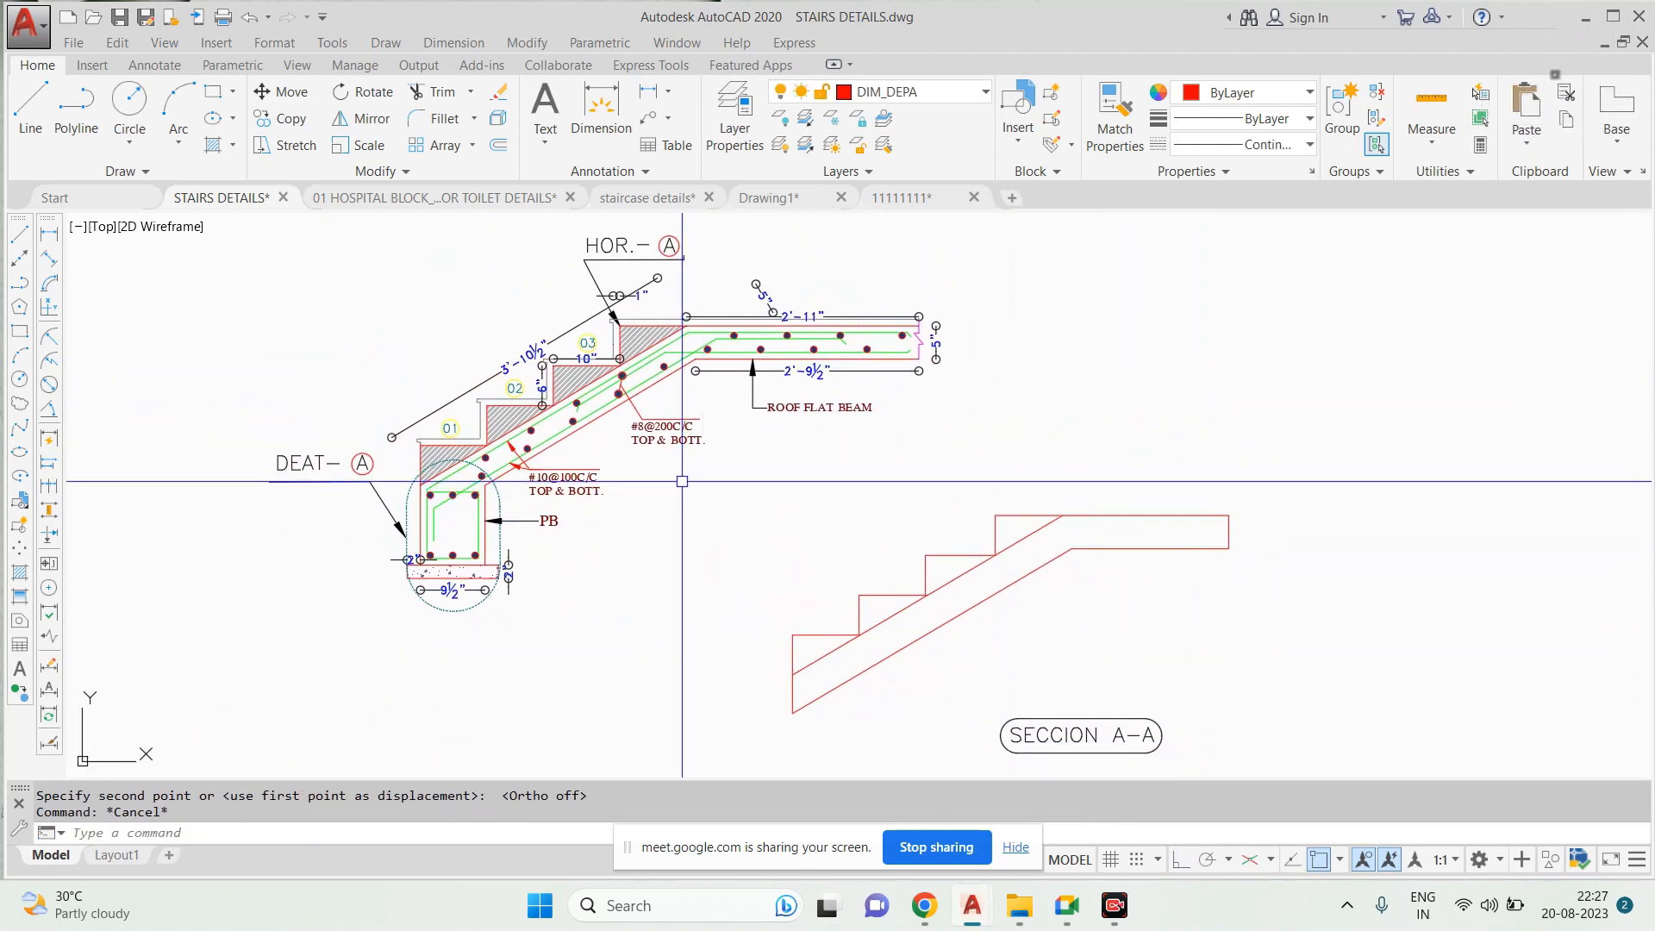
Offset the lowest tread, second riser and second tread outward by the section's 1" finish thickness
scroll(682, 481, "up", 6)
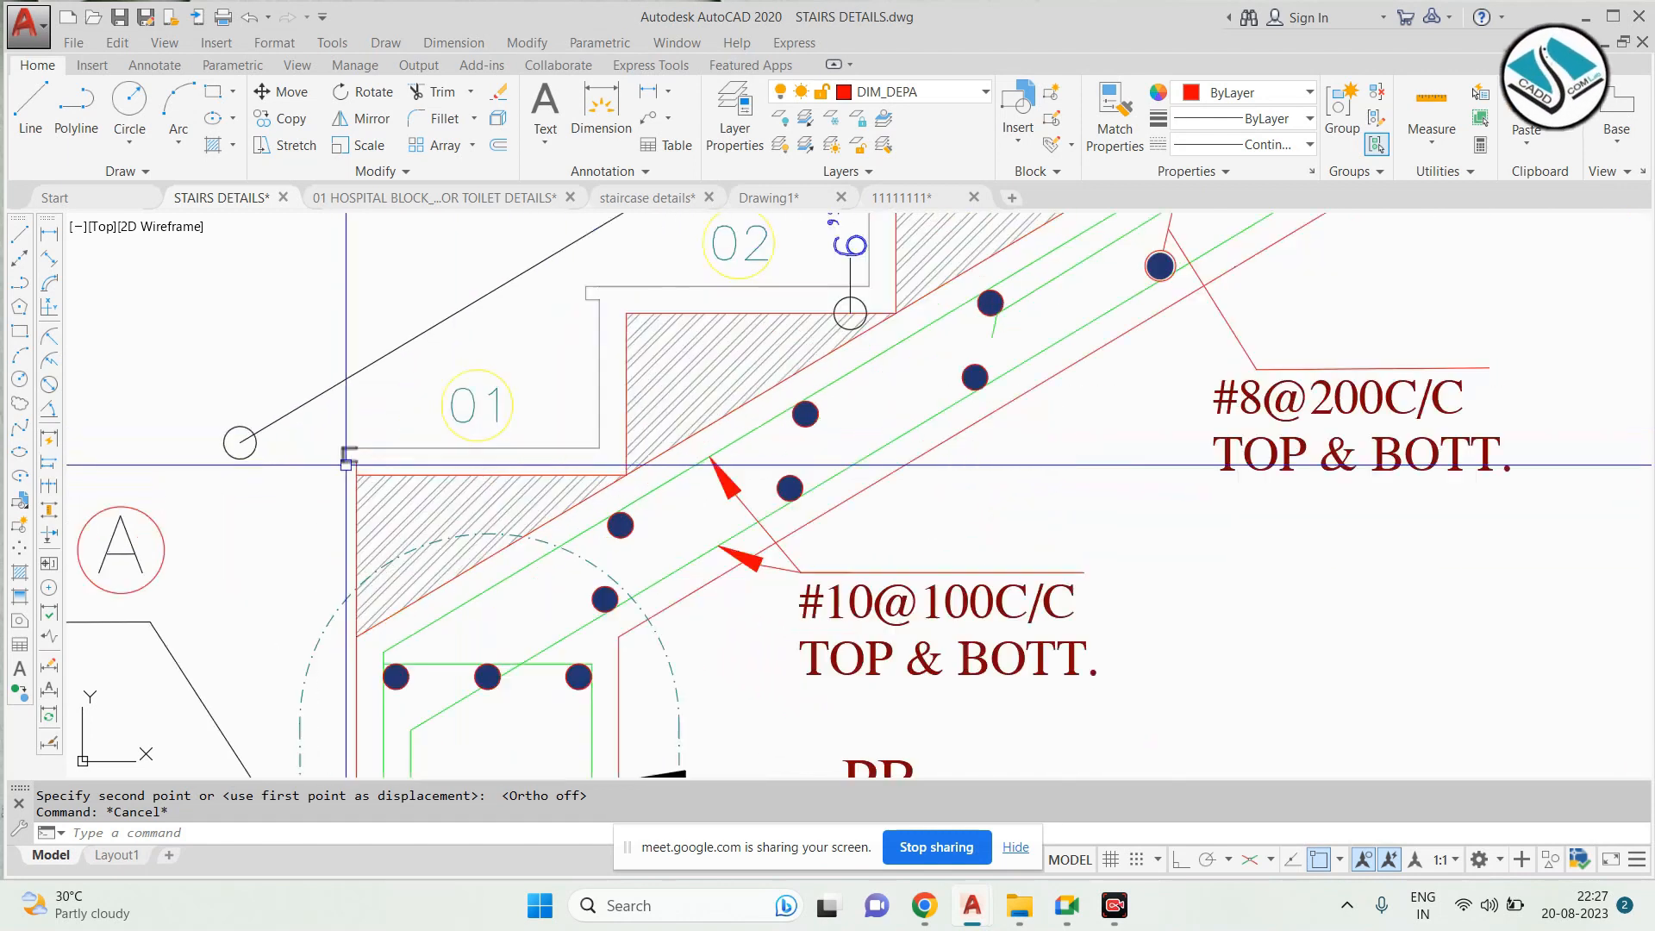
scroll(366, 468, "down", 2)
scroll(380, 465, "up", 2)
scroll(717, 379, "down", 4)
scroll(775, 448, "up", 5)
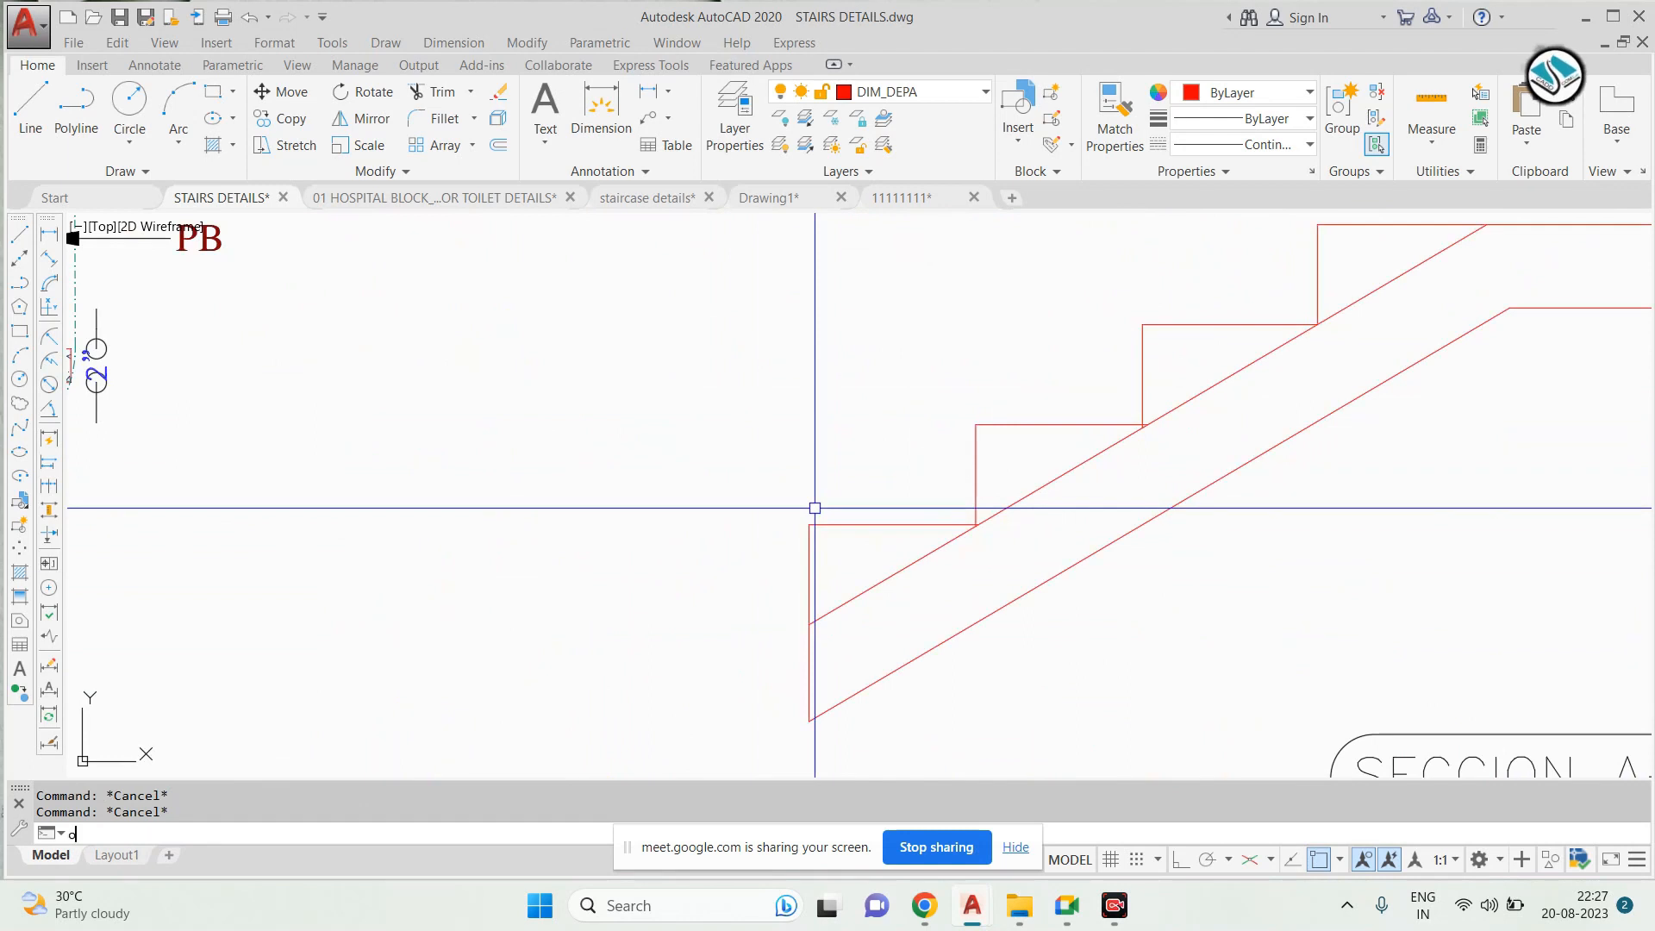
key("Return")
scroll(880, 509, "up", 2)
left_click(893, 531)
left_click(1065, 446)
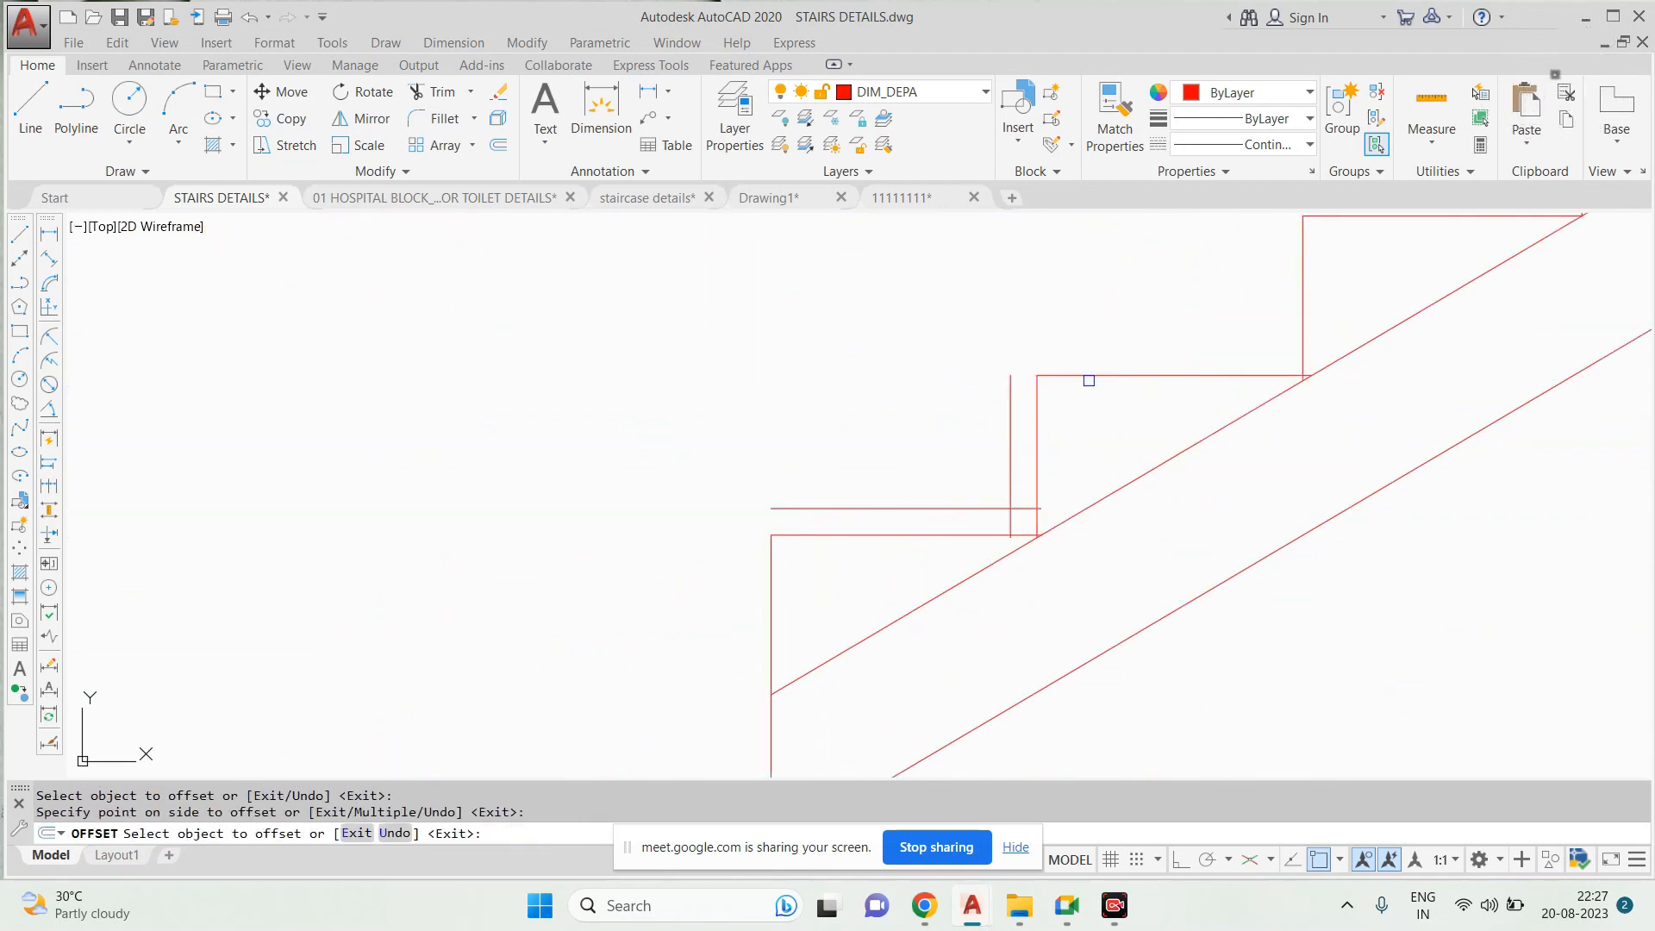
left_click(1085, 372)
left_click(1206, 332)
scroll(1281, 345, "up", 2)
middle_click_drag(1281, 345, 1070, 456)
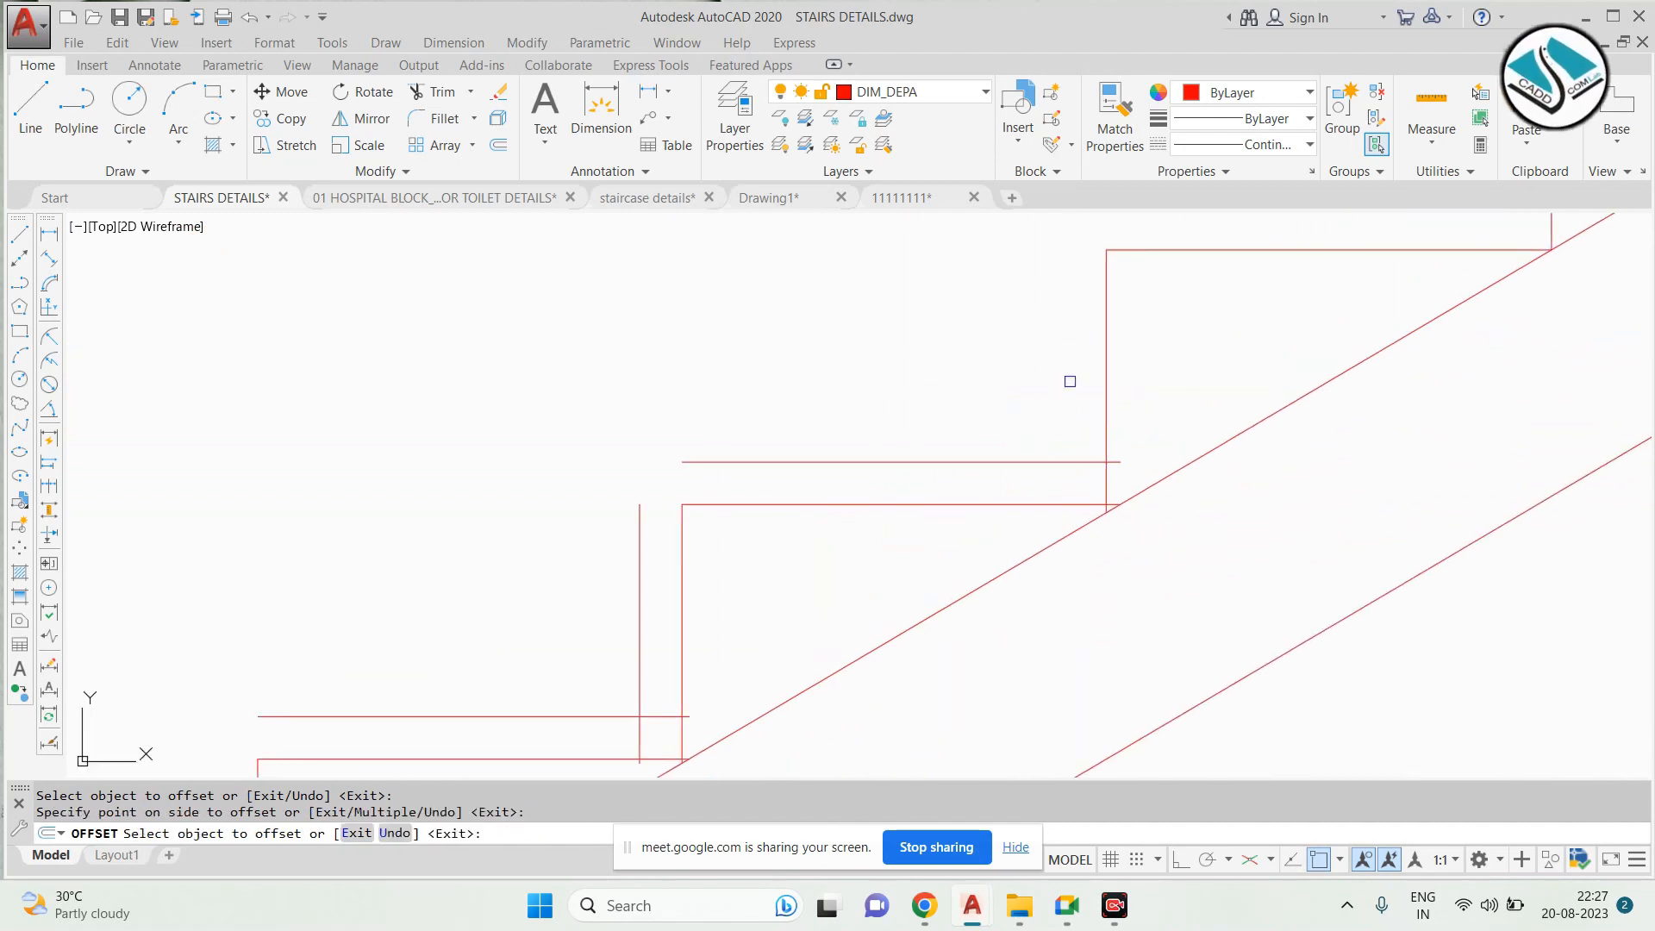
Offset the third riser, third tread, top riser and landing top outward by the same finish thickness
scroll(1191, 327, "down", 4)
middle_click_drag(1191, 326, 1004, 436)
scroll(1006, 438, "up", 2)
left_click(1049, 388)
left_click(1147, 340)
middle_click_drag(1215, 333, 1078, 450)
scroll(1078, 451, "up", 2)
left_click(1102, 405)
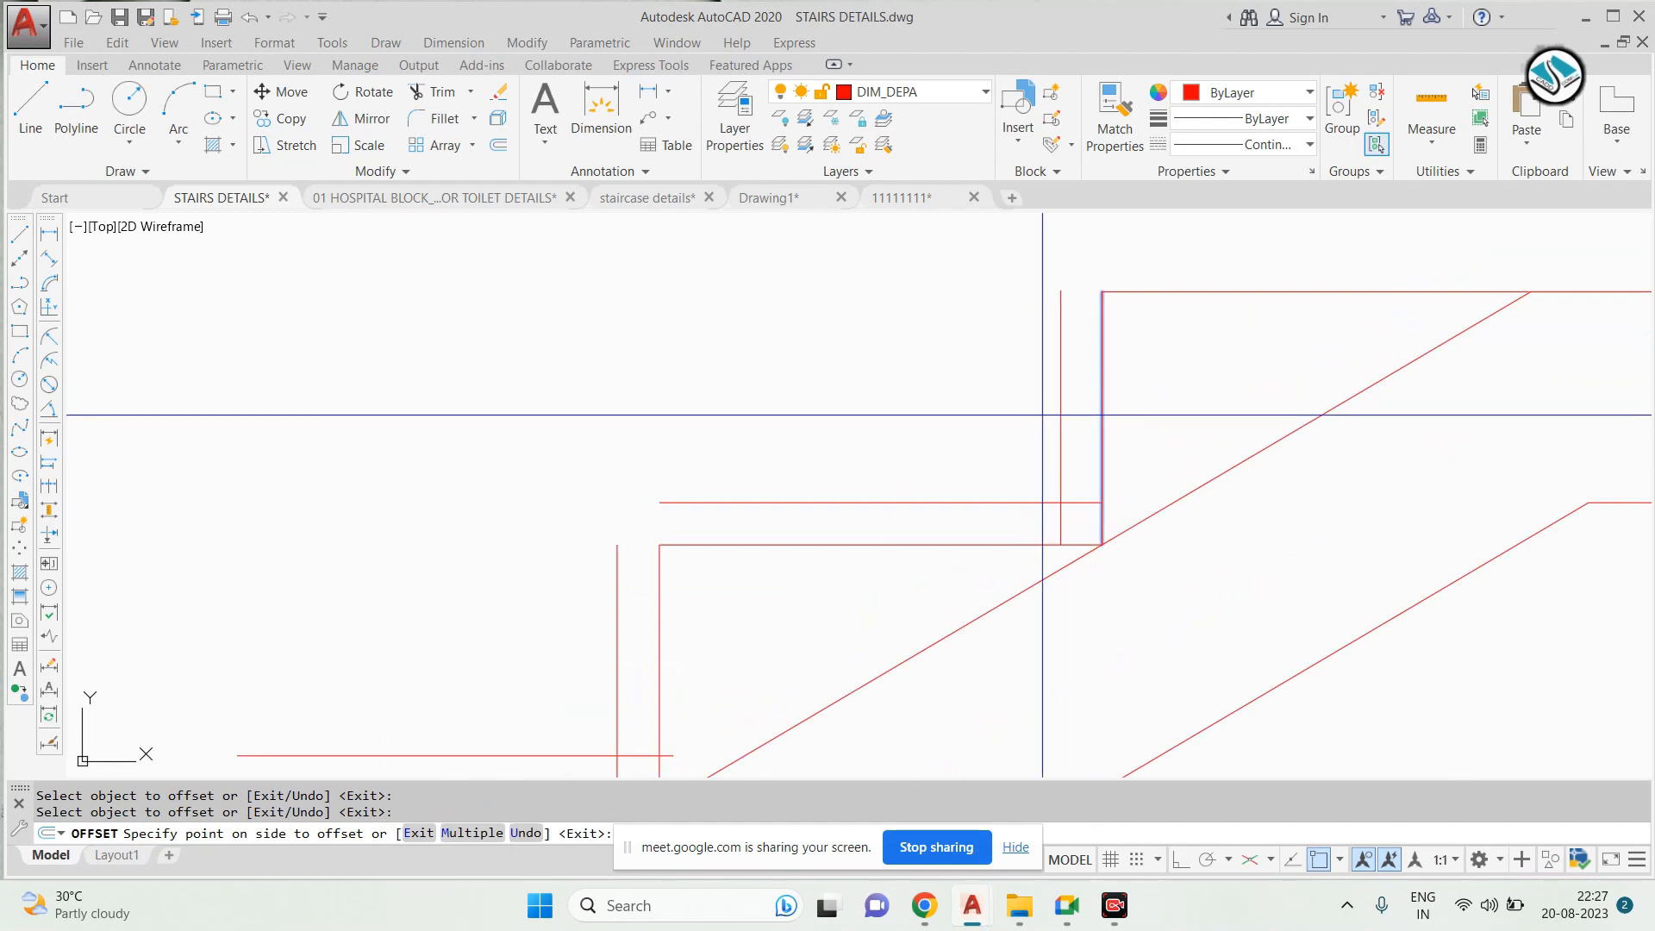
left_click(1085, 405)
scroll(1102, 407, "down", 1)
left_click(1132, 336)
left_click(1123, 319)
scroll(1118, 321, "down", 6)
middle_click_drag(1103, 330, 1043, 397)
scroll(870, 257, "up", 2)
middle_click_drag(862, 257, 848, 358)
key("Escape")
Fillet the landing's finish line with the top riser's finish line at radius 0 to form a square corner
middle_click_drag(1178, 579, 1099, 524)
type("f")
key("space")
scroll(1071, 502, "up", 4)
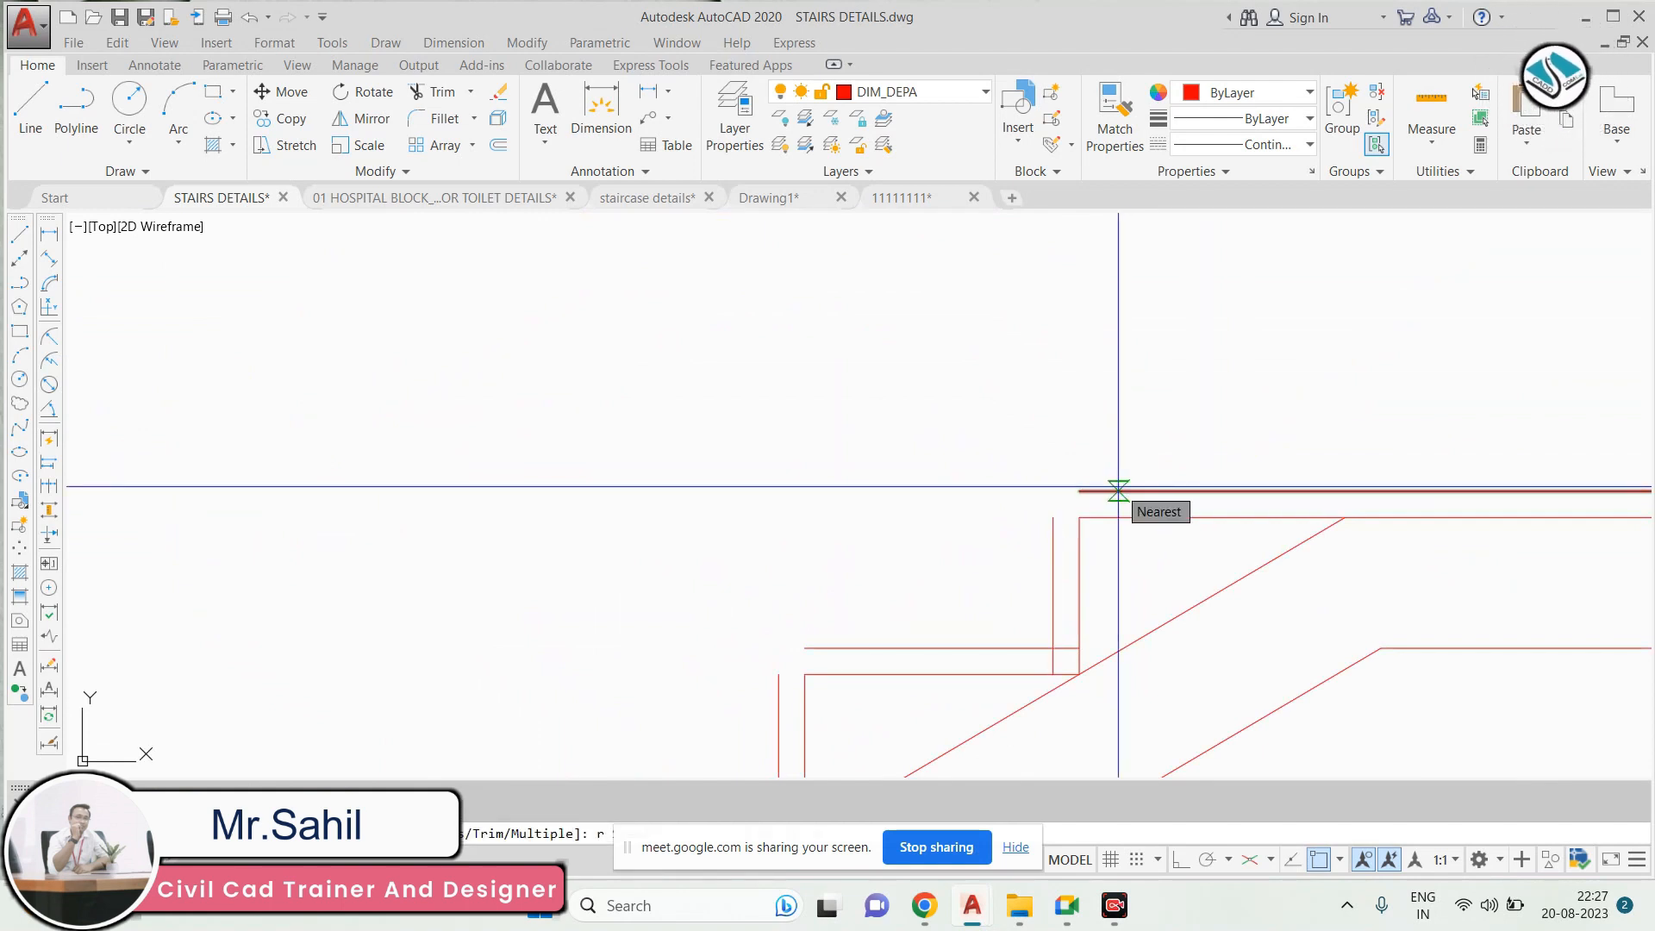
type("r")
key("space")
type("0")
key("space")
left_click(1119, 489)
left_click(1053, 517)
Join the finish lines of the third and second steps into square corners with the same zero-radius fillet
key("space")
left_click(807, 648)
left_click(781, 681)
middle_click_drag(651, 772, 831, 534)
key("space")
left_click(697, 601)
key("Escape")
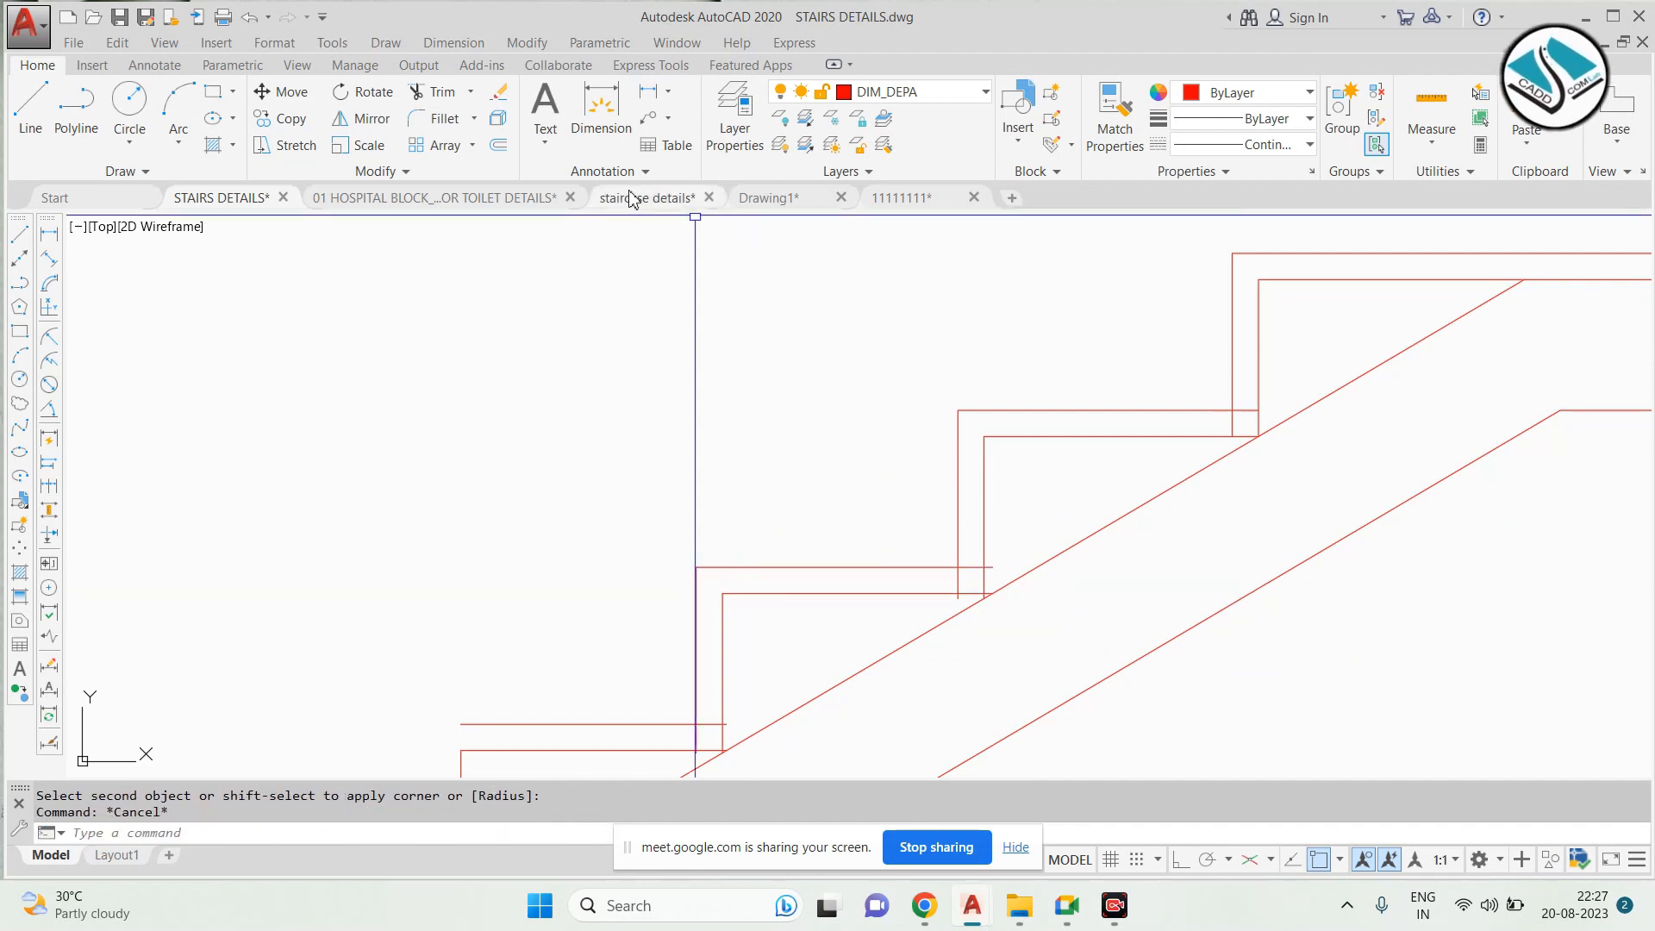
Switch to the hospital block toilet details drawing and examine its stair detail with granite finish and edge nosing
left_click(489, 200)
scroll(889, 454, "down", 2)
scroll(889, 455, "up", 5)
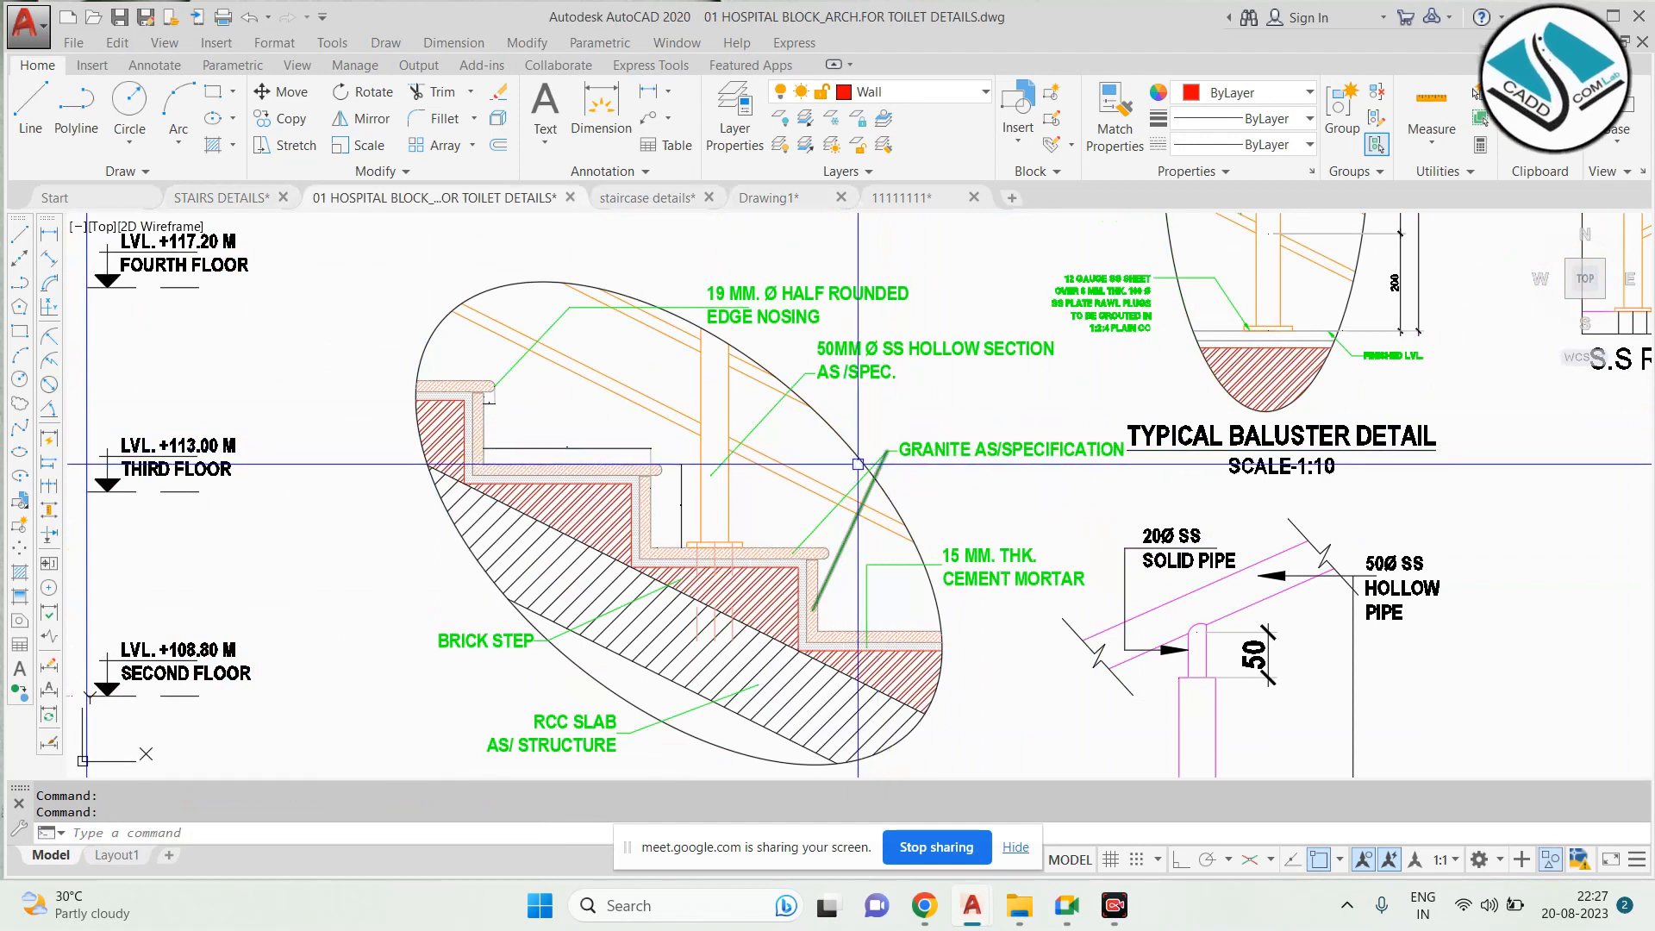
scroll(858, 463, "down", 4)
scroll(789, 521, "up", 4)
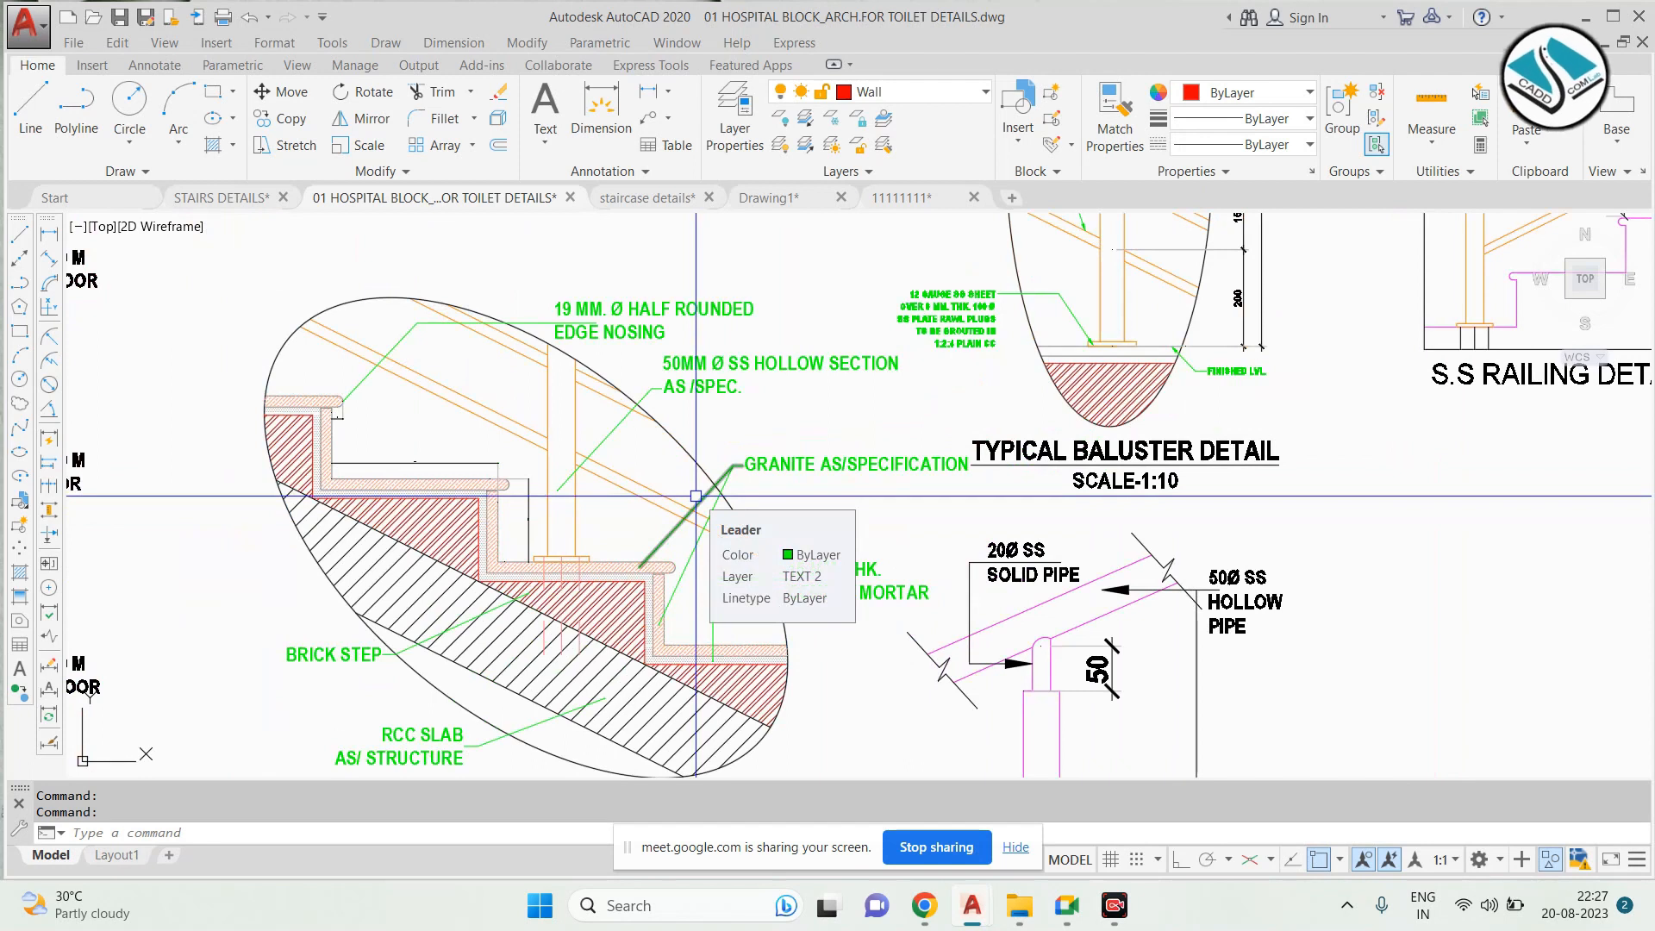
Return to the STAIRS DETAILS drawing and extend the lowest riser up to the first tread's finish line
left_click(221, 197)
scroll(764, 432, "down", 3)
scroll(690, 570, "up", 3)
type("ex")
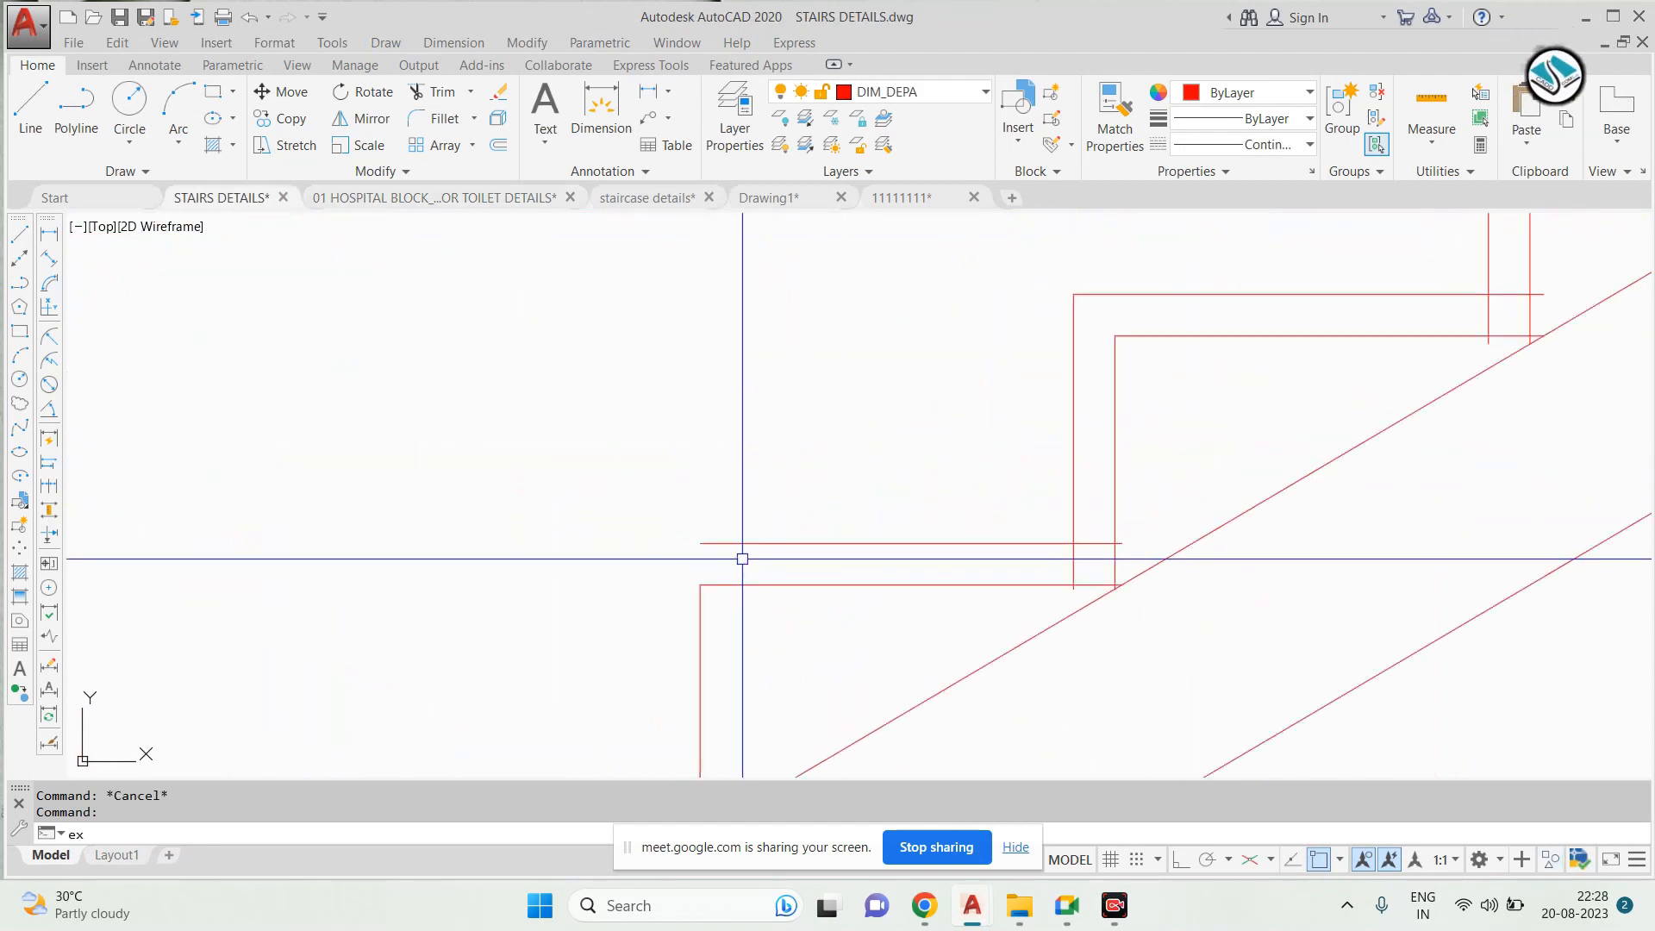
key("Return")
key("Return")
left_click(709, 606)
key("Escape")
Trim the crossing tread and riser finish lines at the first tread's inner corner and erase the leftover stub
type("tr")
key("Return")
key("Return")
scroll(1144, 562, "up", 3)
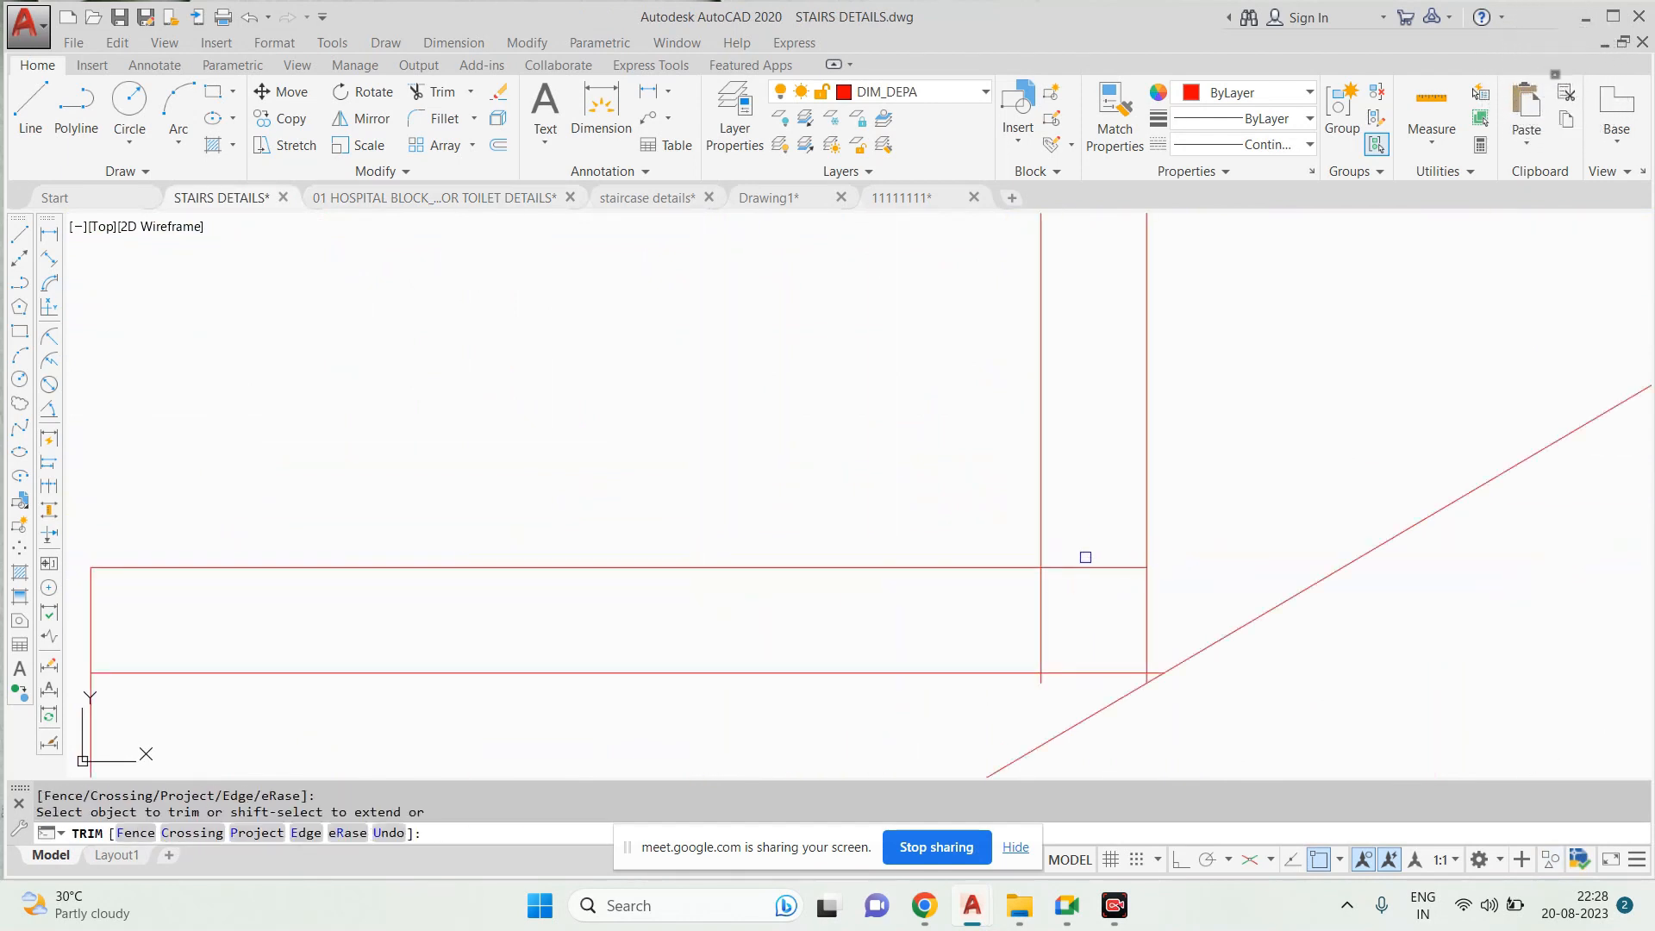
left_click(980, 624)
left_click(1118, 622)
key("Escape")
left_click(1027, 652)
left_click(1050, 691)
type("e")
key("Return")
scroll(1116, 554, "down", 4)
Clean up the second tread's inner corner by trimming the crossing finish lines and tread overhang and erasing the stub
type("tr")
key("Return")
key("Return")
scroll(1164, 444, "up", 4)
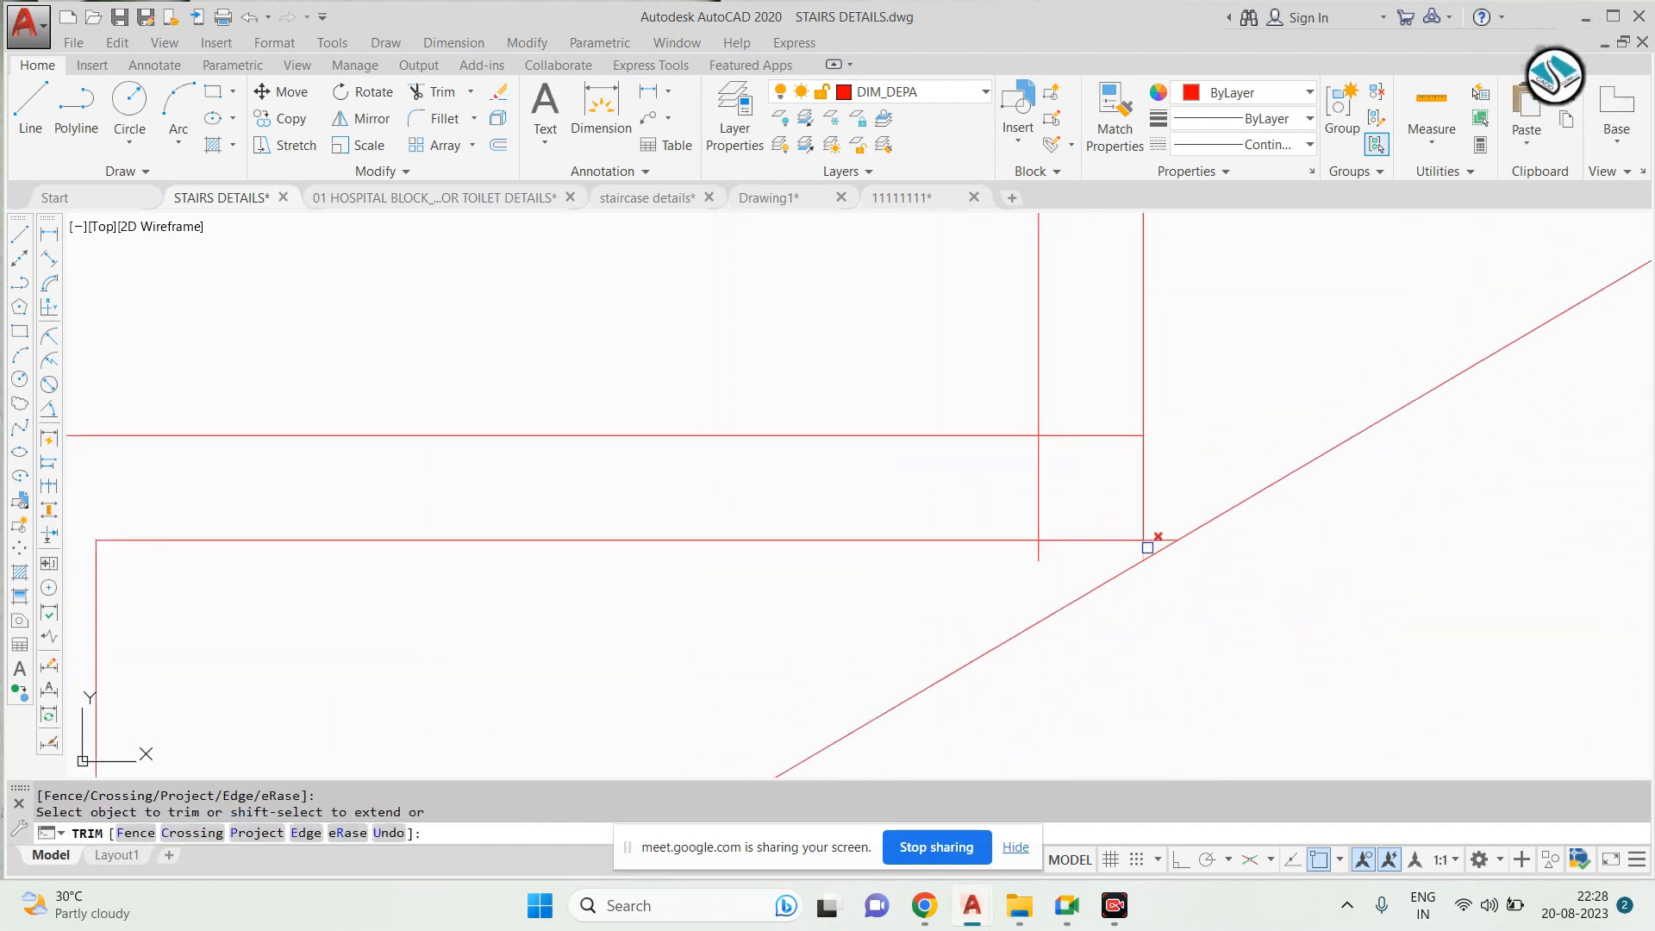
left_click(1090, 427)
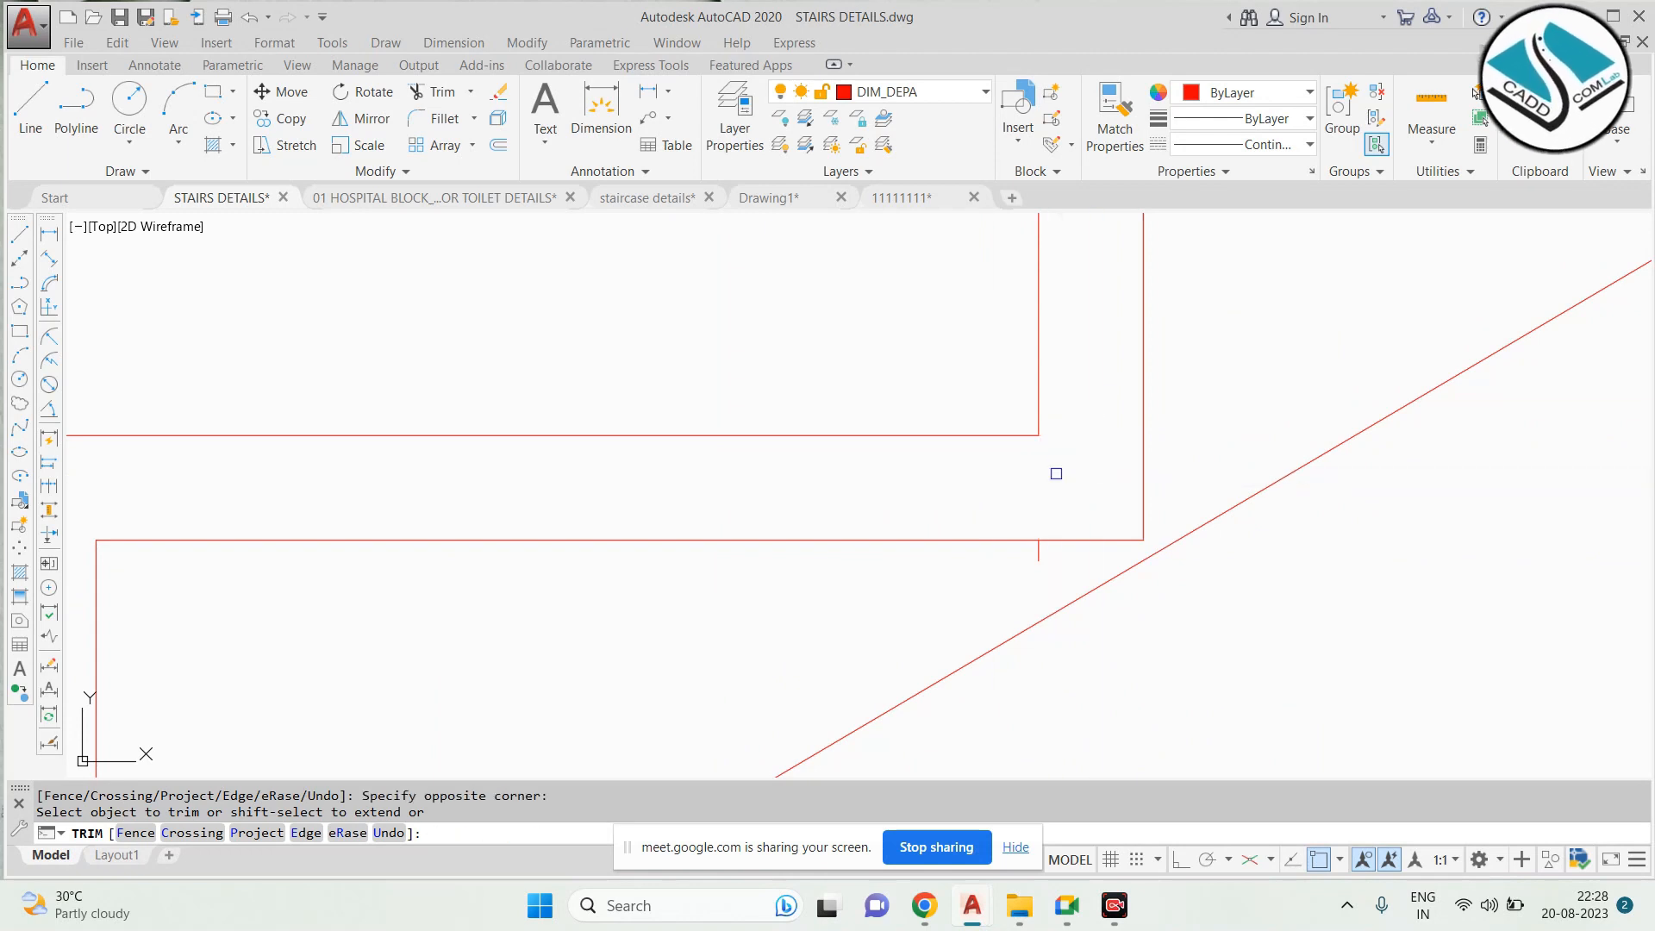
key("Escape")
left_click(1039, 551)
type("e")
key("Return")
Trim the crossing finish lines and the overhanging ends at the third tread's inner corner
scroll(1222, 543, "up", 2)
left_click(1129, 549)
left_click(1149, 537)
scroll(1094, 537, "down", 3)
key("Escape")
scroll(1185, 505, "up", 2)
key("Escape")
type("tr")
key("space")
scroll(1153, 413, "up", 2)
key("space")
left_click(1176, 376)
left_click(1155, 423)
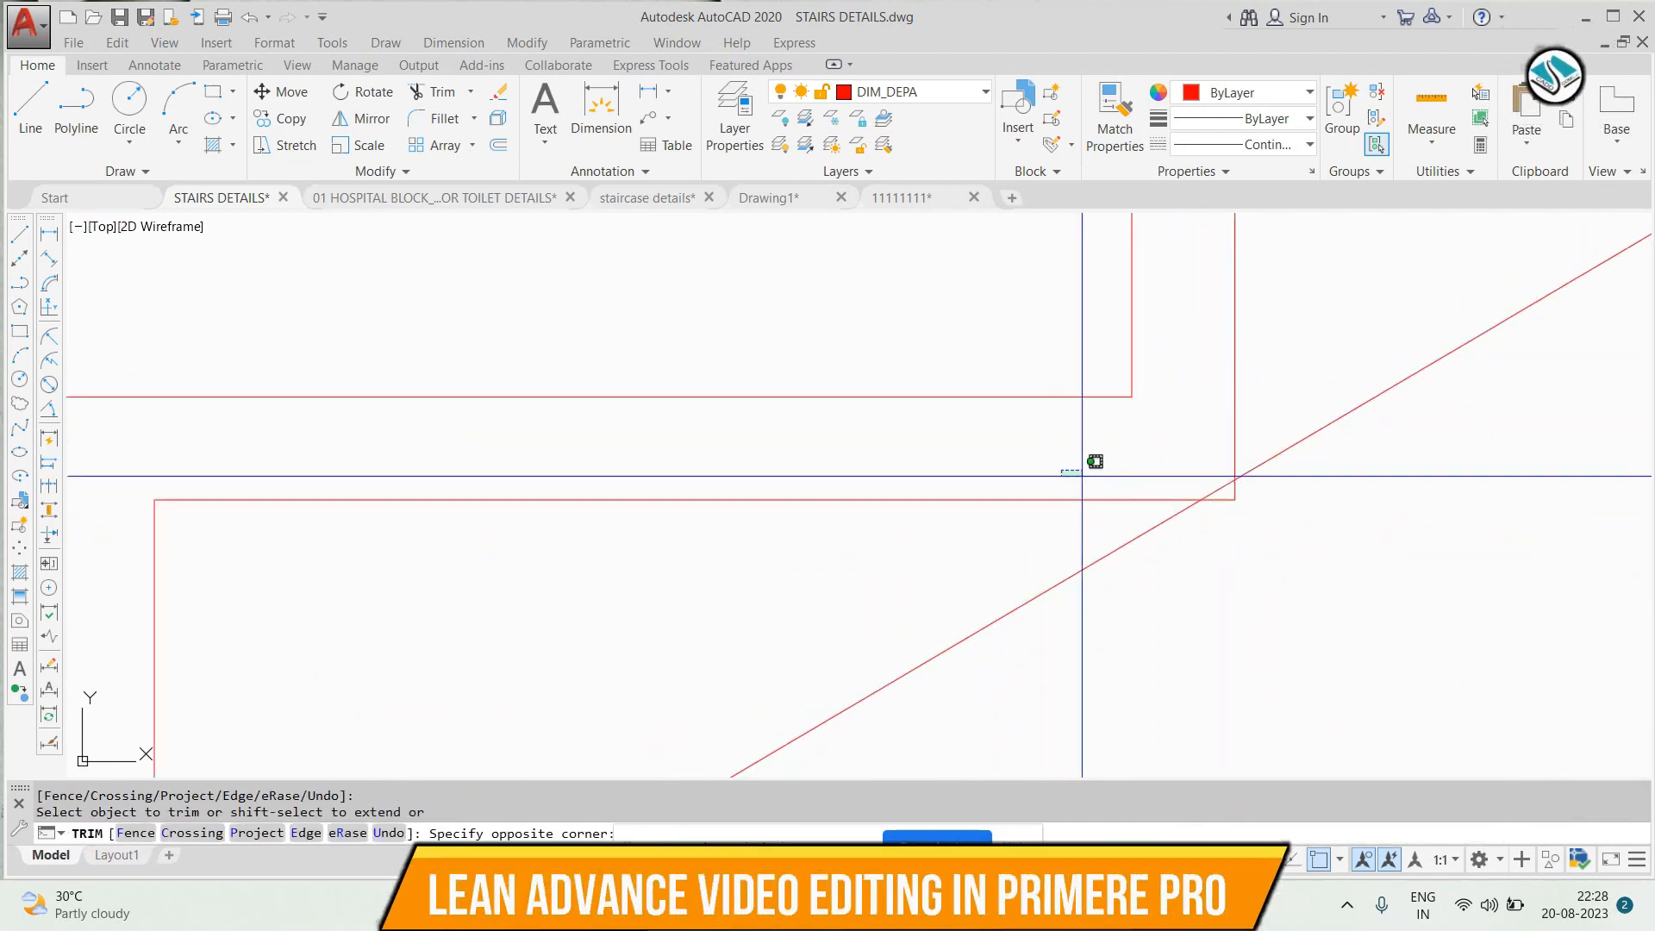
left_click(1082, 476)
scroll(1156, 483, "up", 2)
left_click(1271, 508)
left_click(1284, 496)
left_click(1282, 502)
left_click(1282, 502)
scroll(1097, 439, "down", 6)
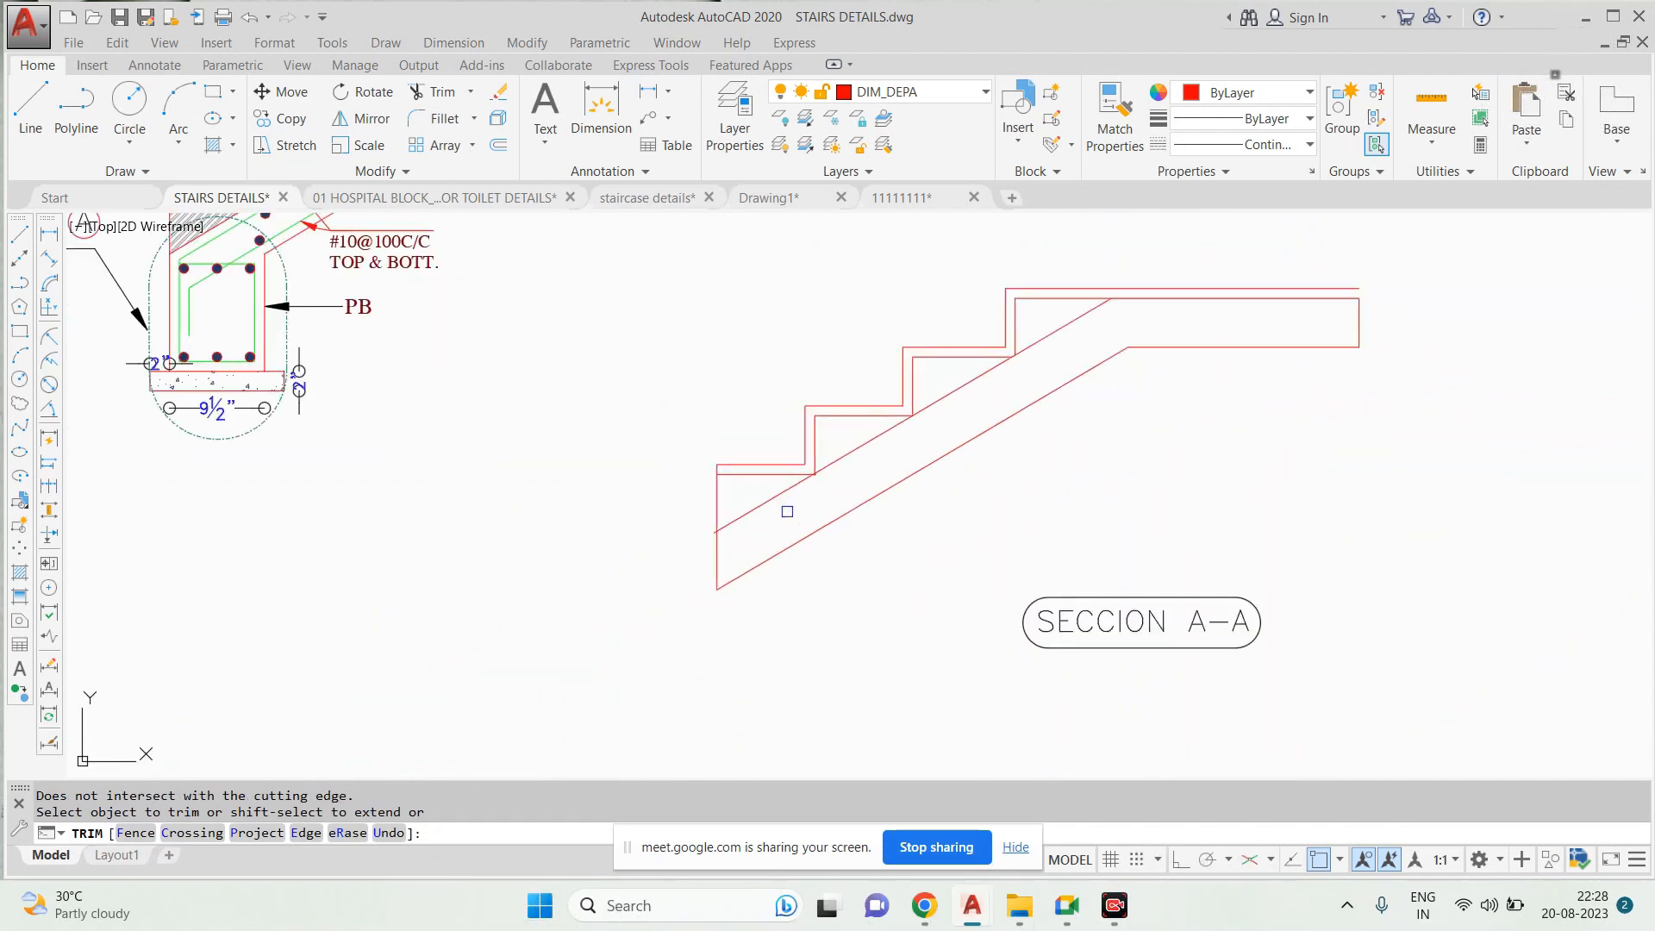
Erase the leftover tread stub beyond the sloping slab line at the lowest tread's inner corner
scroll(816, 470, "up", 7)
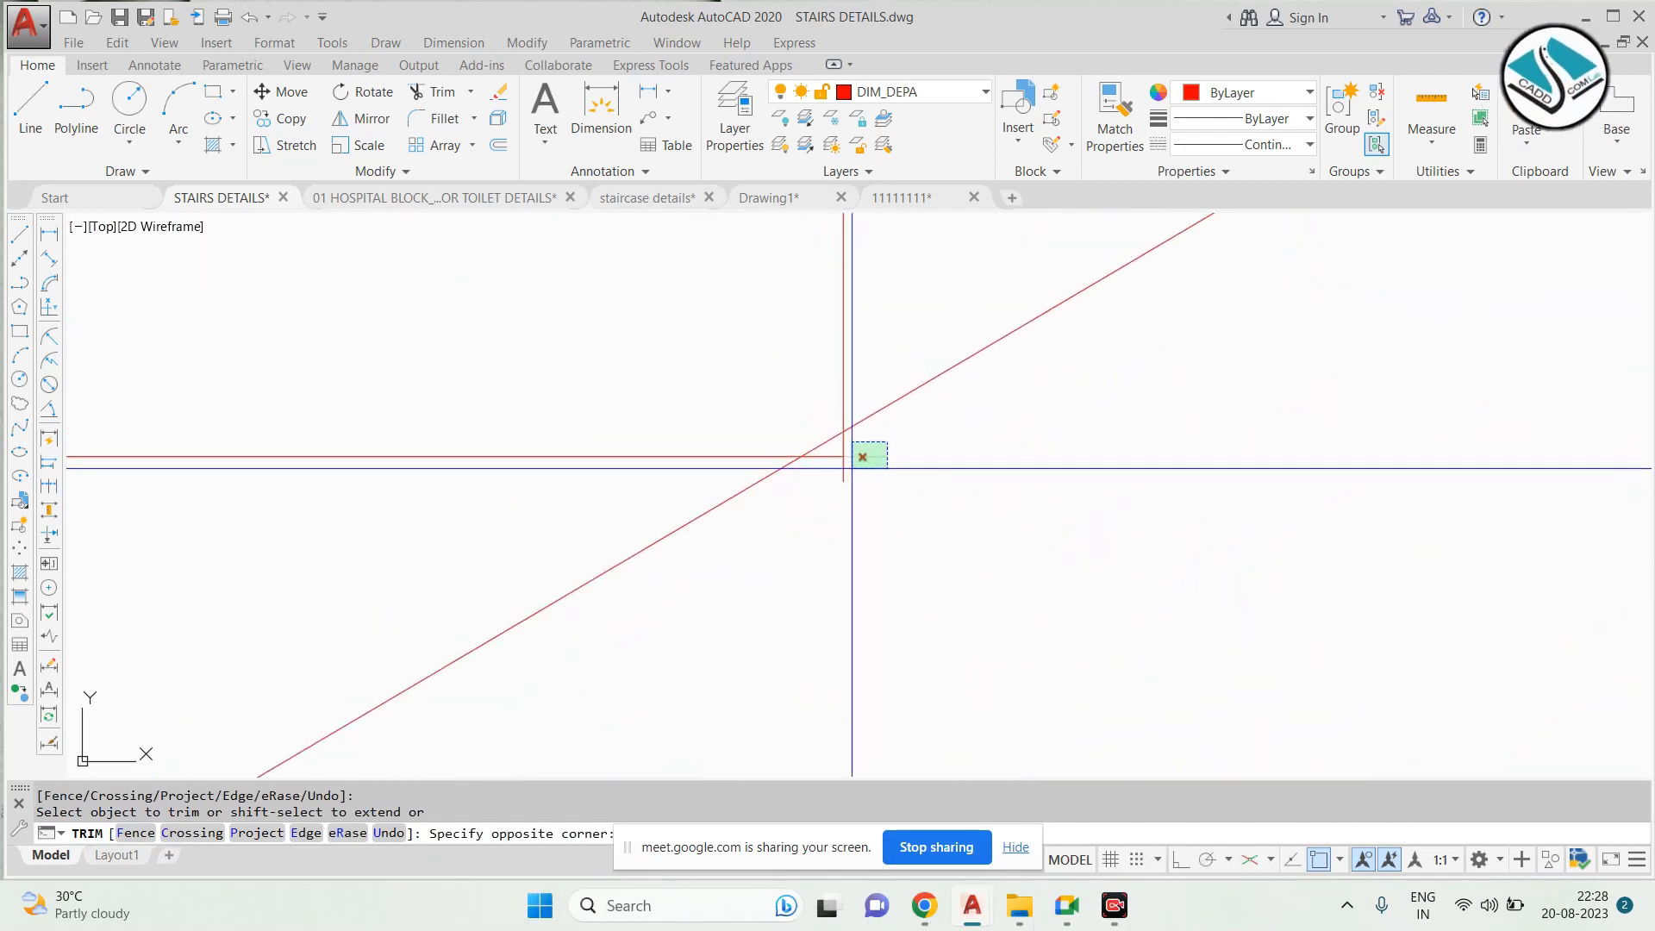
key("Escape")
left_click(901, 461)
left_click(872, 450)
type("e")
key("Return")
scroll(901, 431, "down", 4)
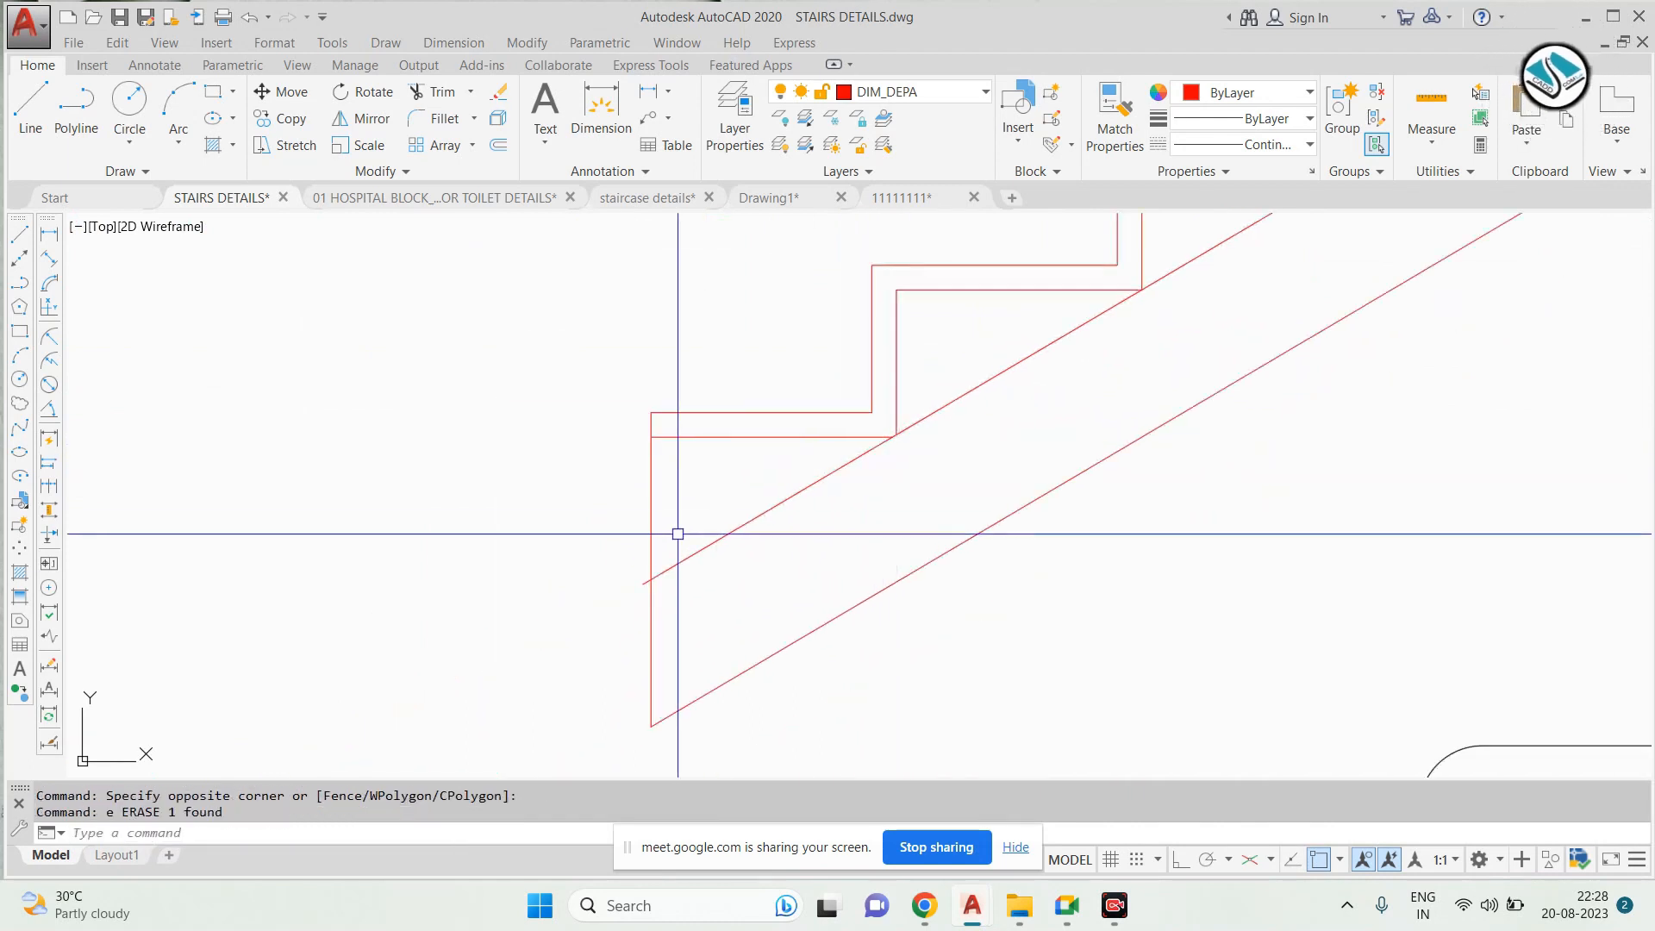
Trim the sloping slab line's overhang beyond the lowest riser
type("t")
key("Return")
key("Return")
scroll(672, 546, "up", 4)
left_click(616, 622)
scroll(616, 622, "down", 5)
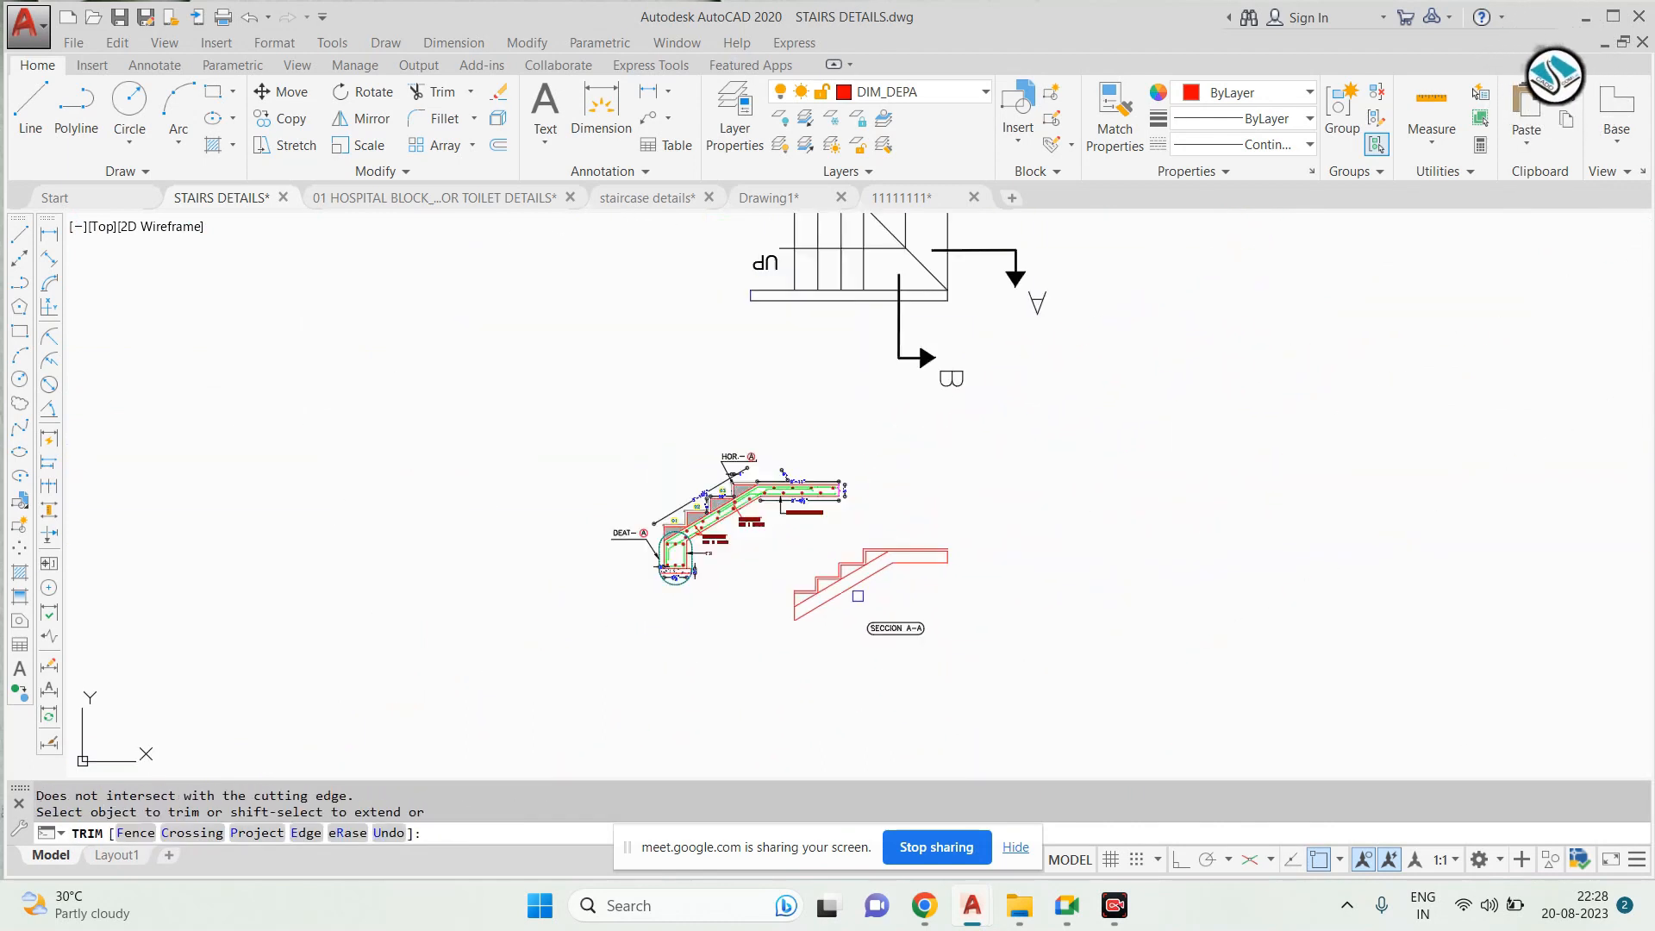
key("Escape")
Examine the first step's nosing and the PB beam at the foot of the reference section
scroll(604, 552, "up", 10)
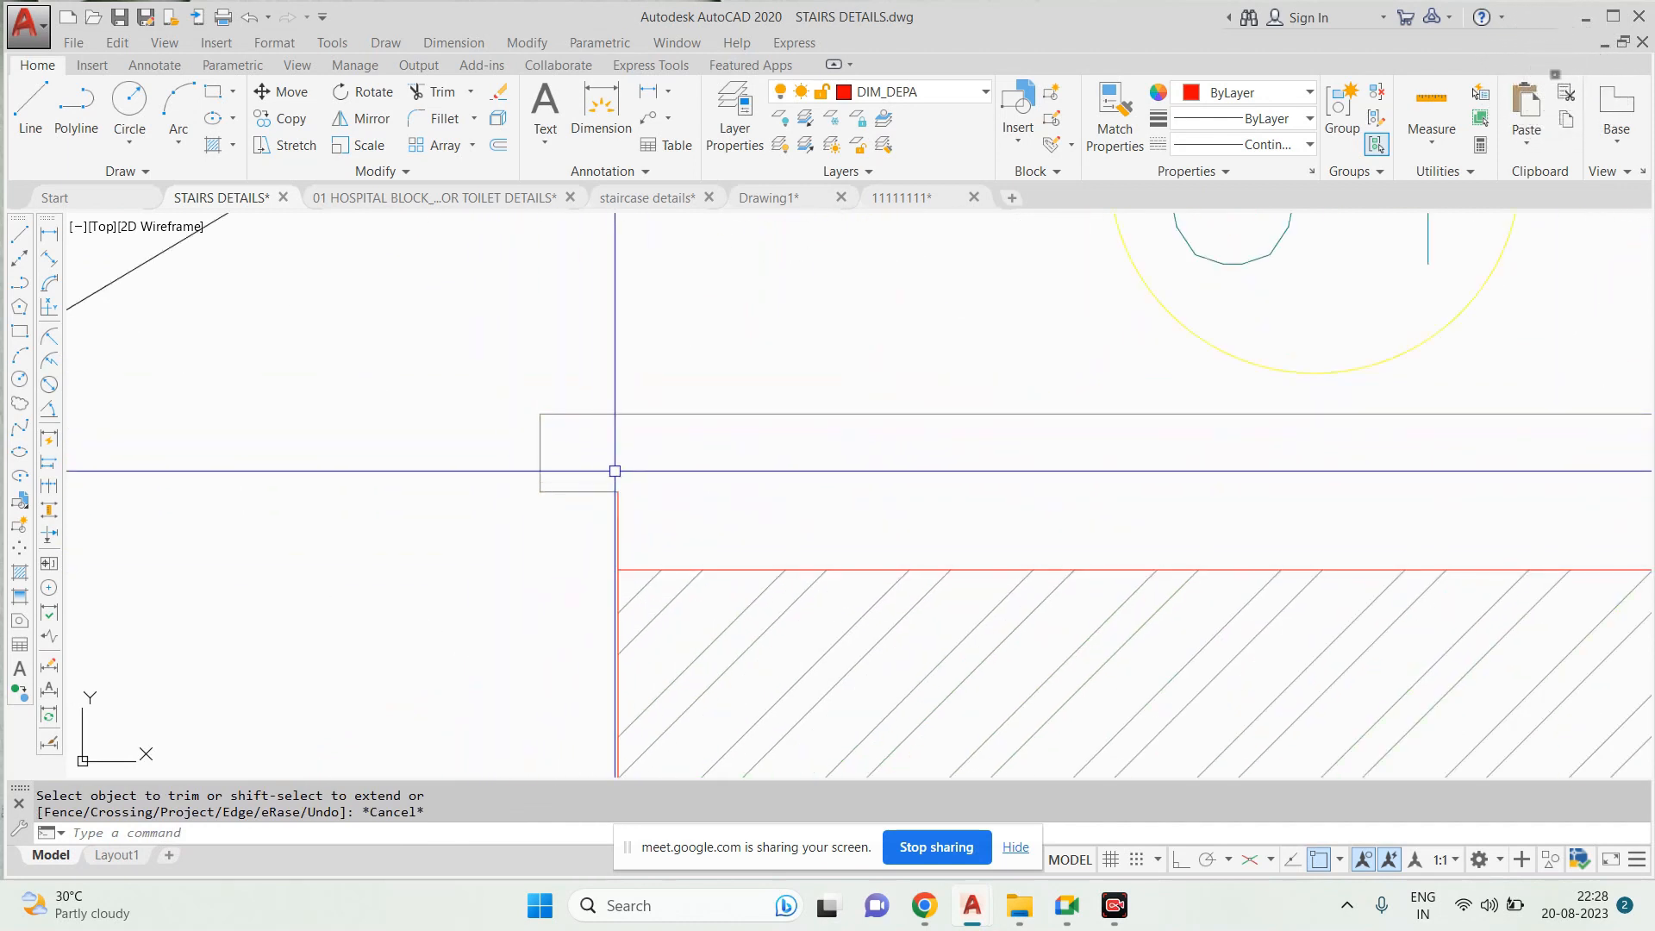
scroll(610, 468, "down", 5)
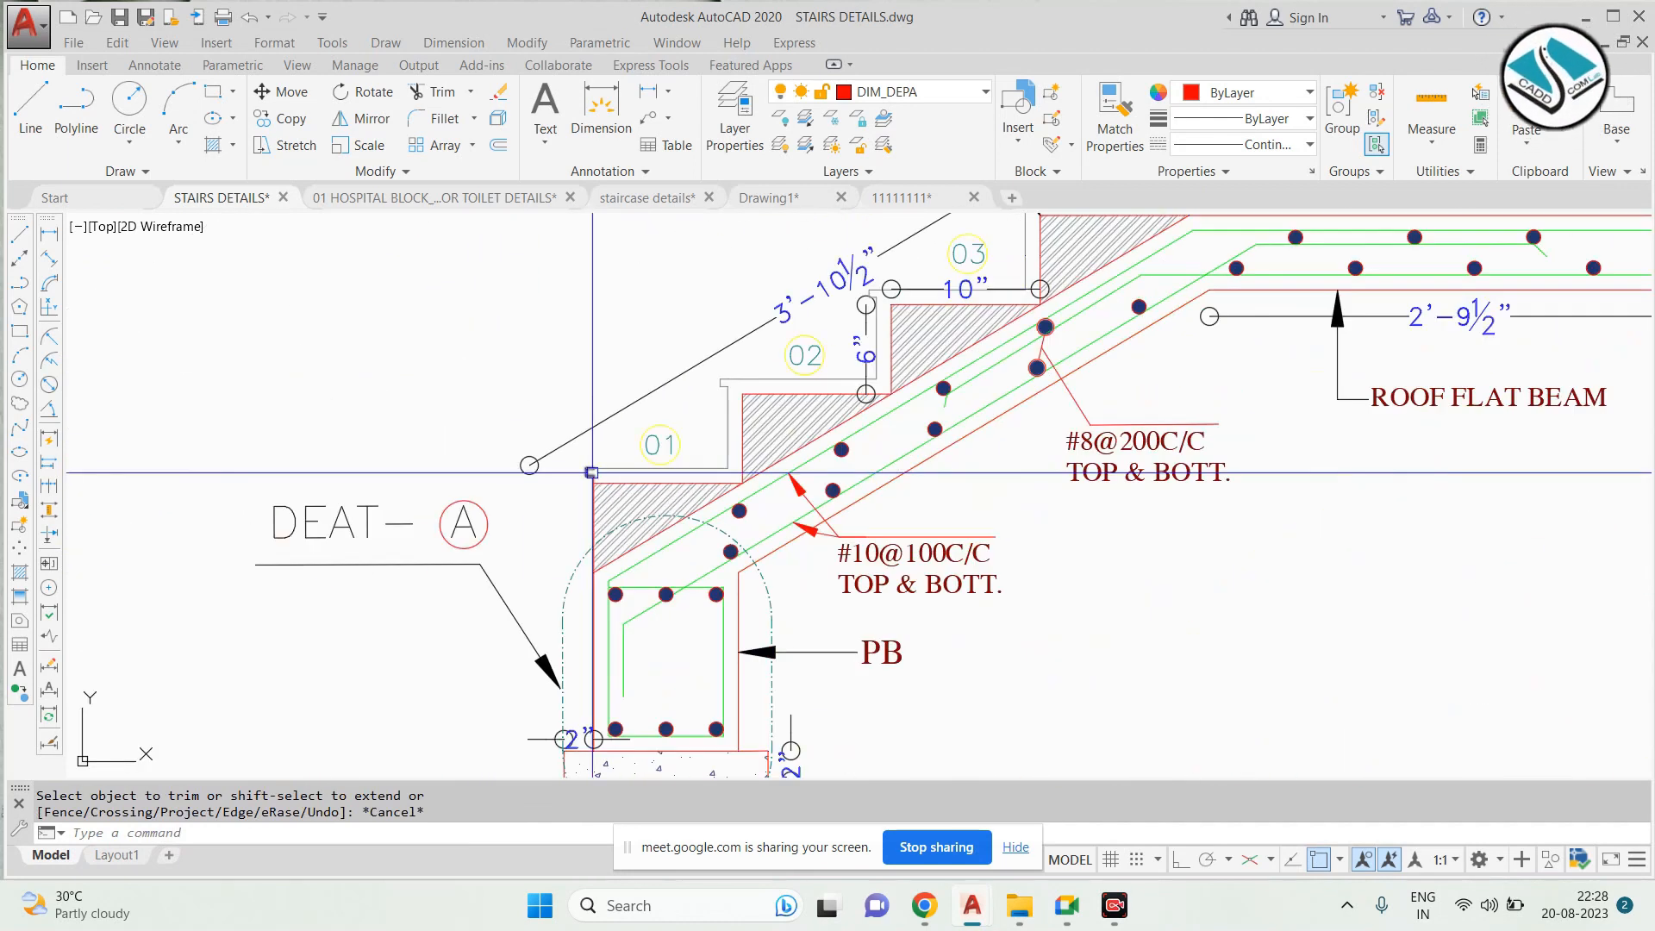
scroll(592, 472, "down", 5)
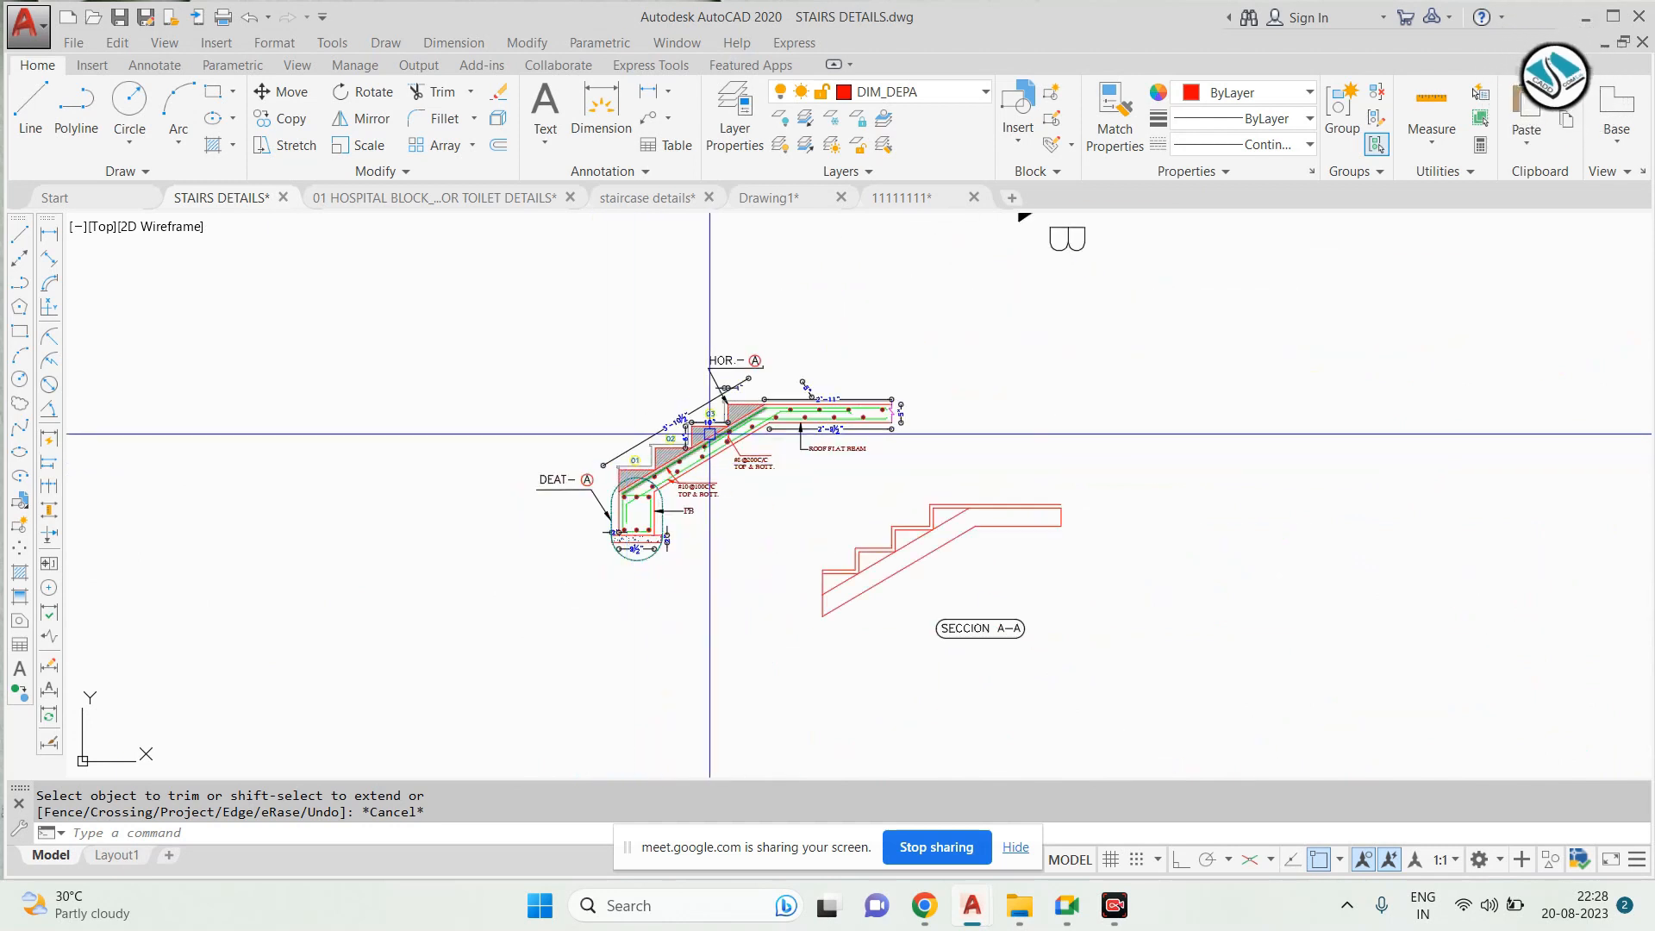
scroll(586, 476, "up", 5)
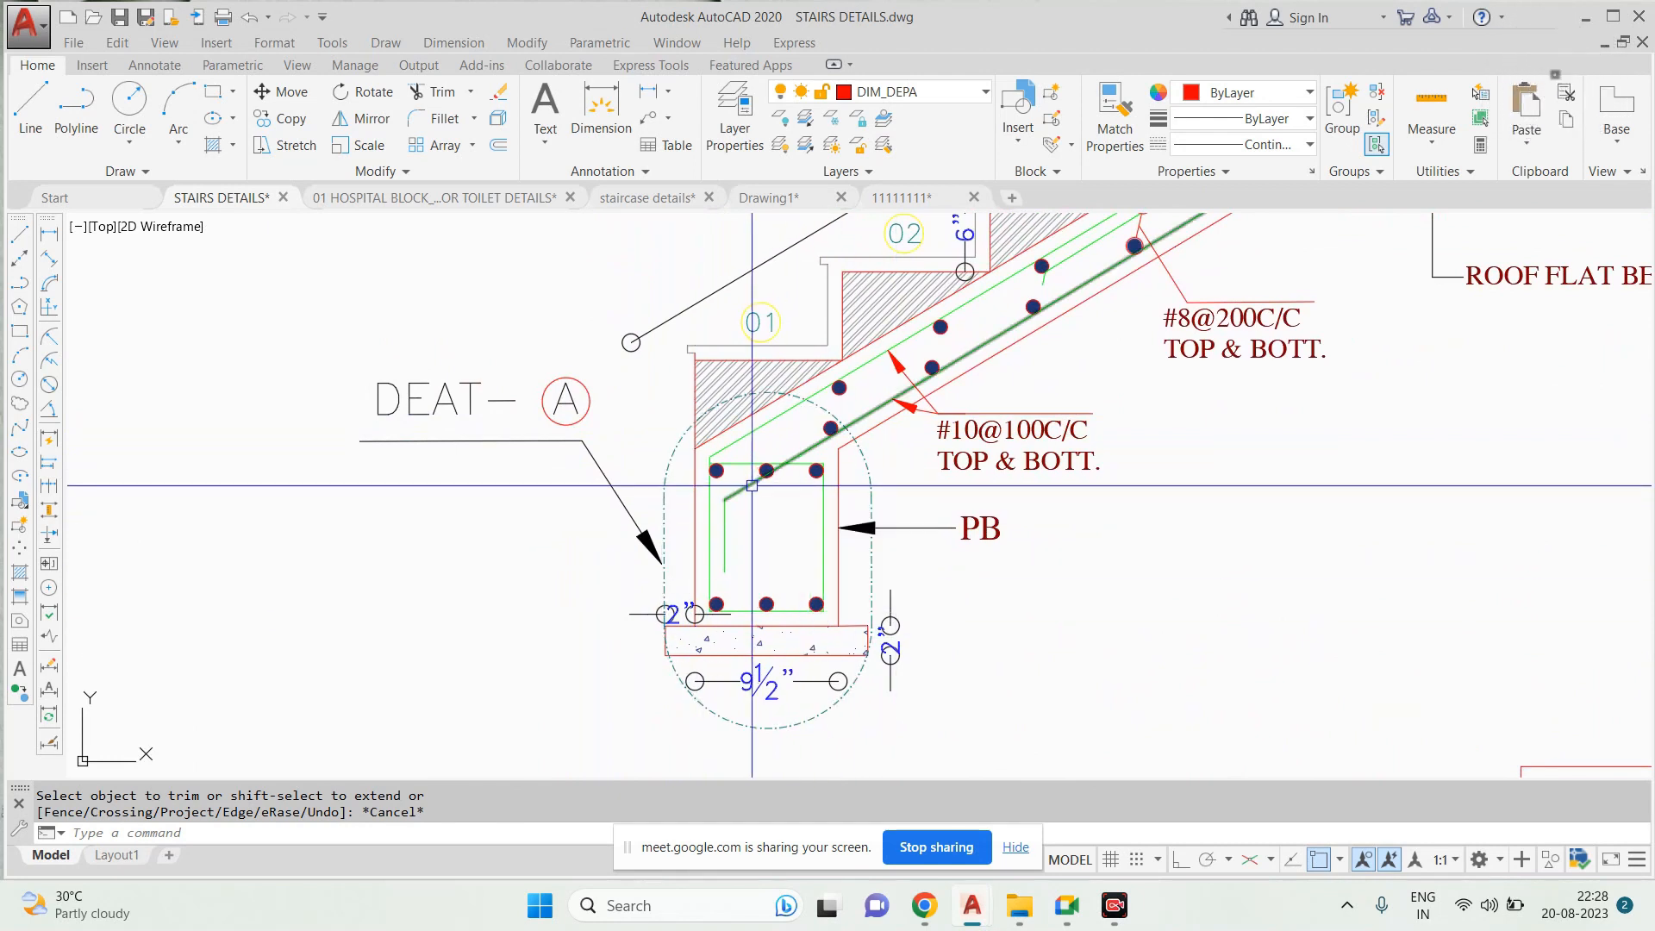
scroll(970, 543, "up", 4)
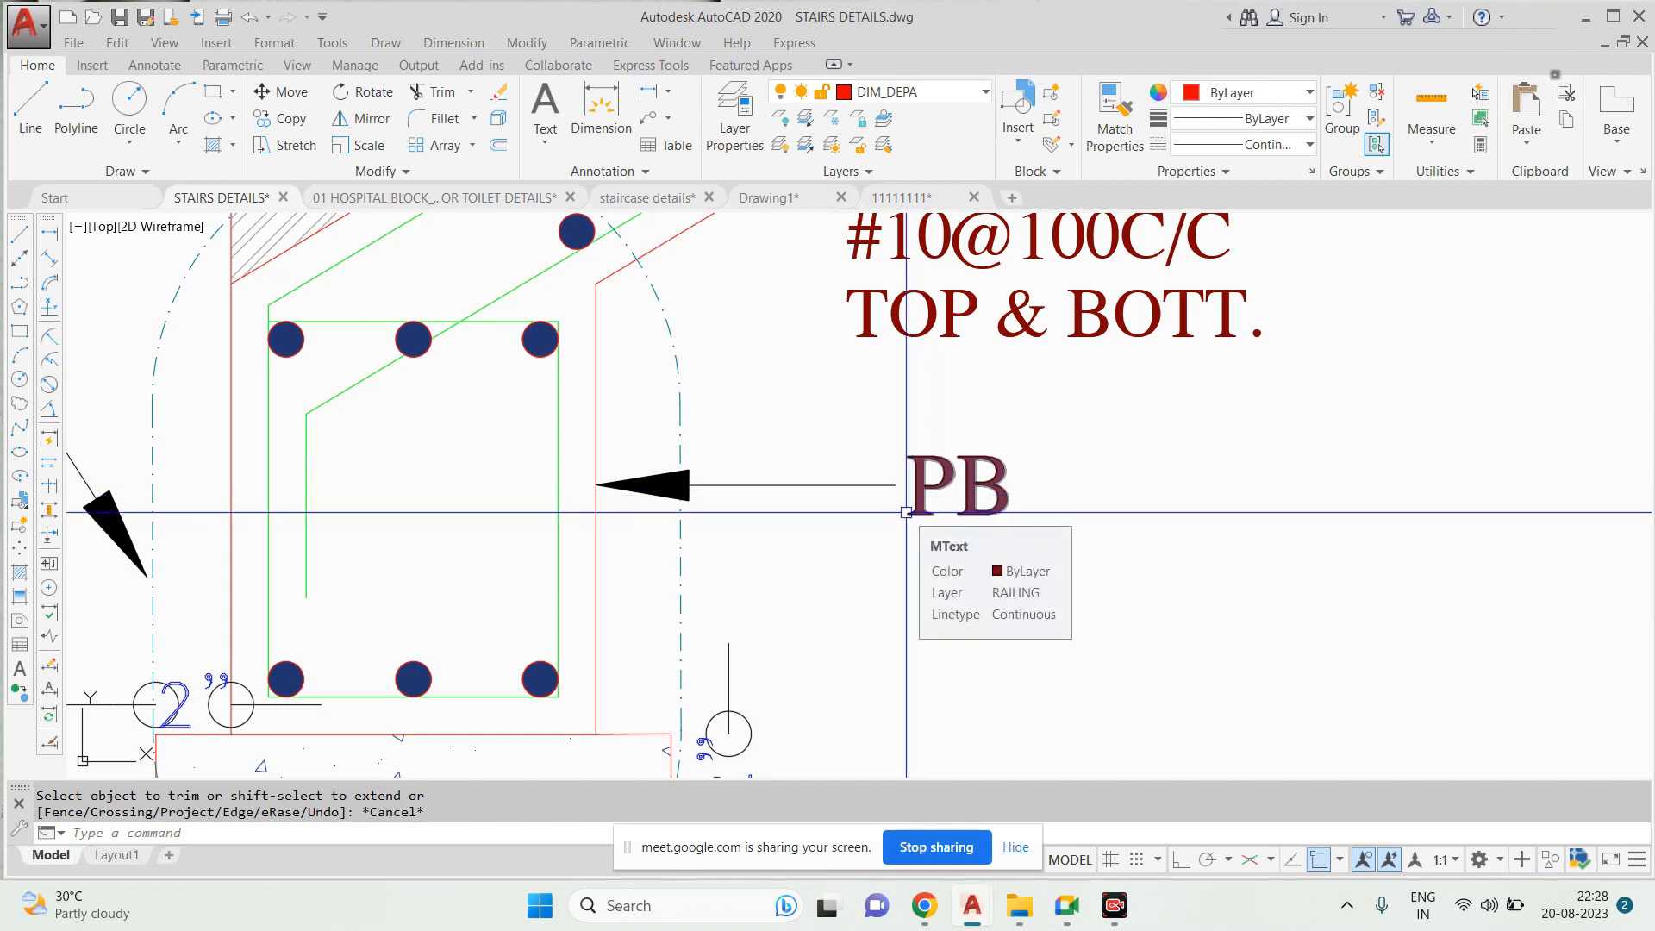
scroll(906, 512, "down", 4)
scroll(662, 468, "up", 1)
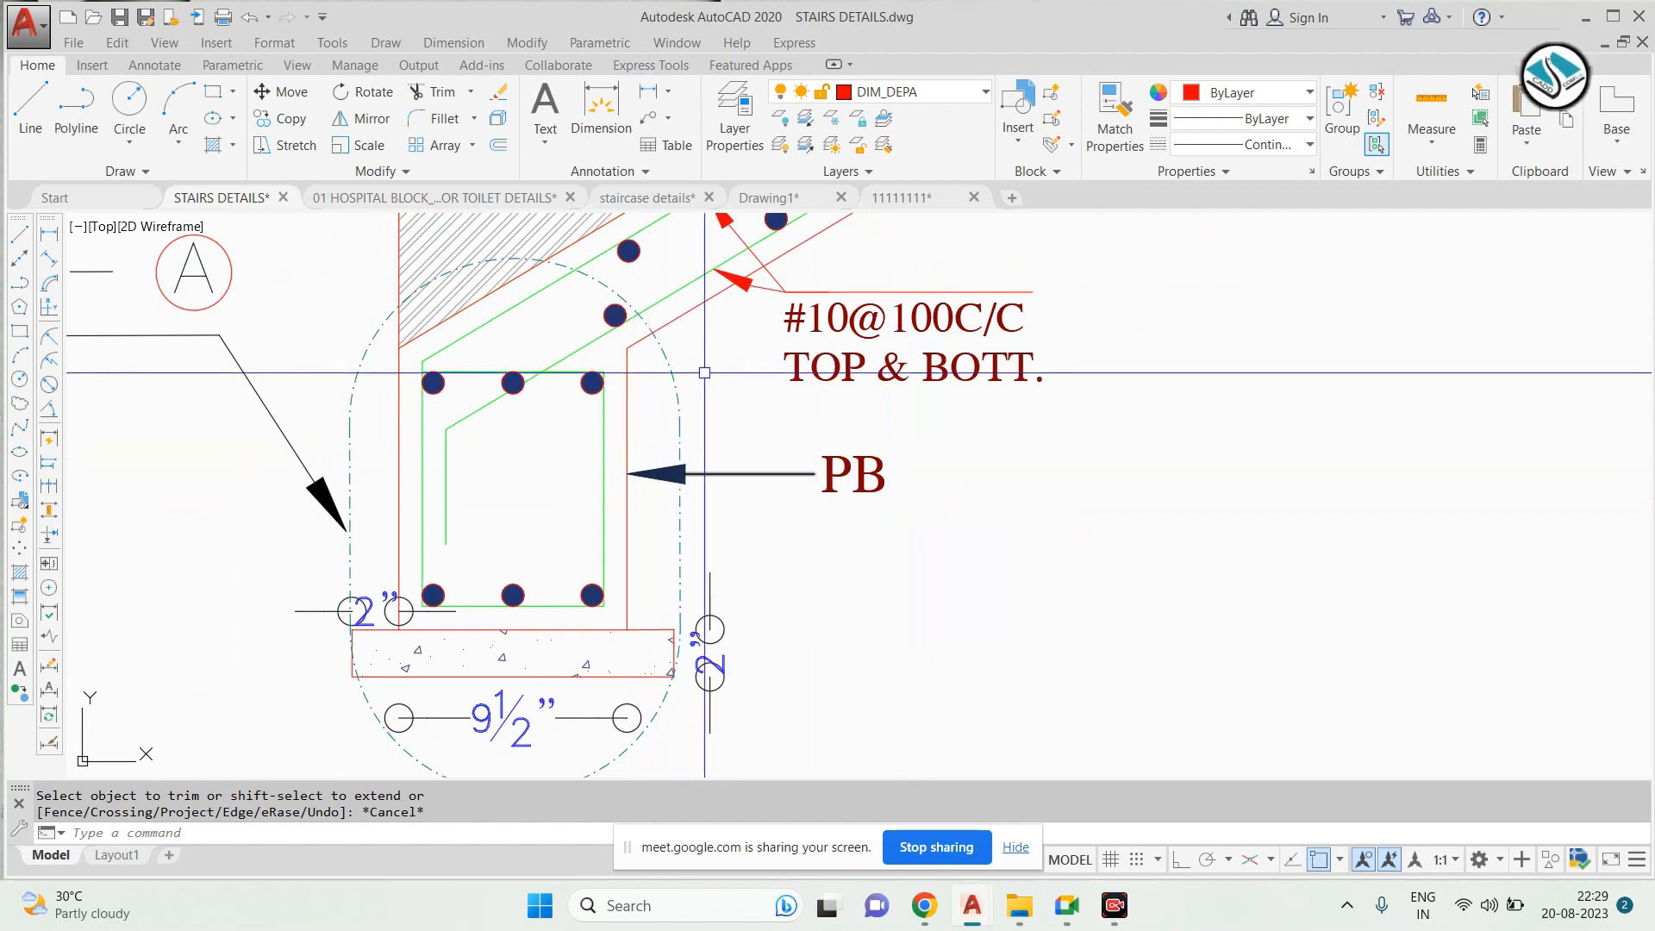
Add a vertical linear dimension for the height of the PB beam in the reference section
left_click(457, 43)
left_click(471, 103)
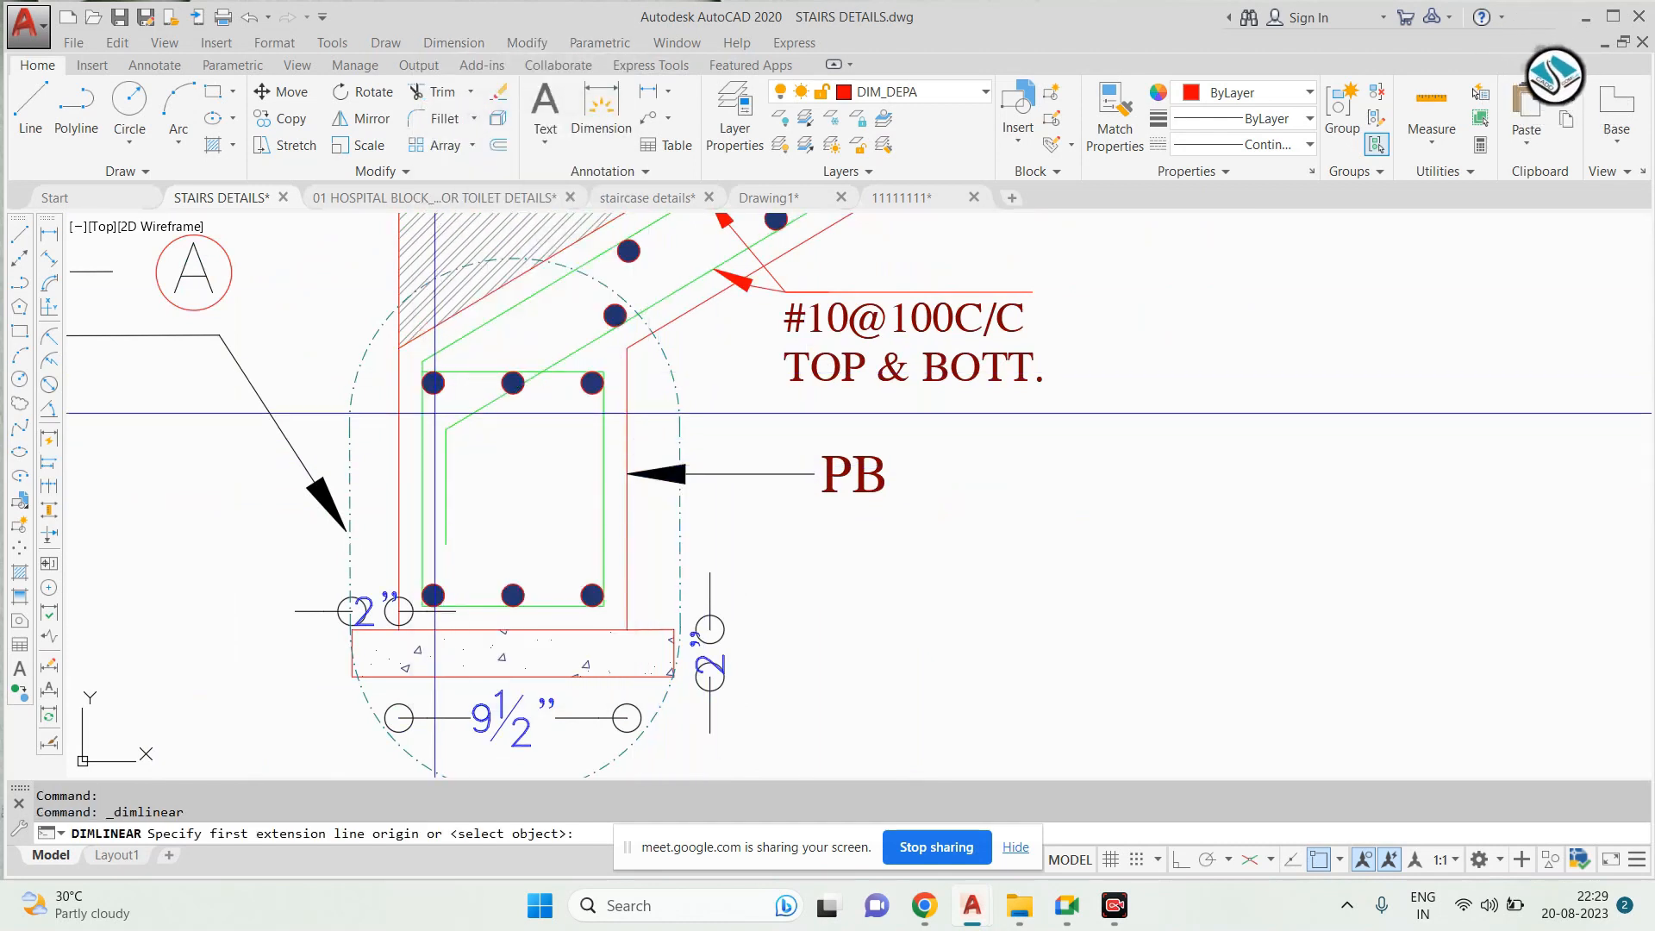
left_click(401, 595)
left_click(399, 629)
left_click(367, 562)
key("Escape")
key("space")
middle_click_drag(561, 417, 593, 346)
scroll(505, 541, "down", 5)
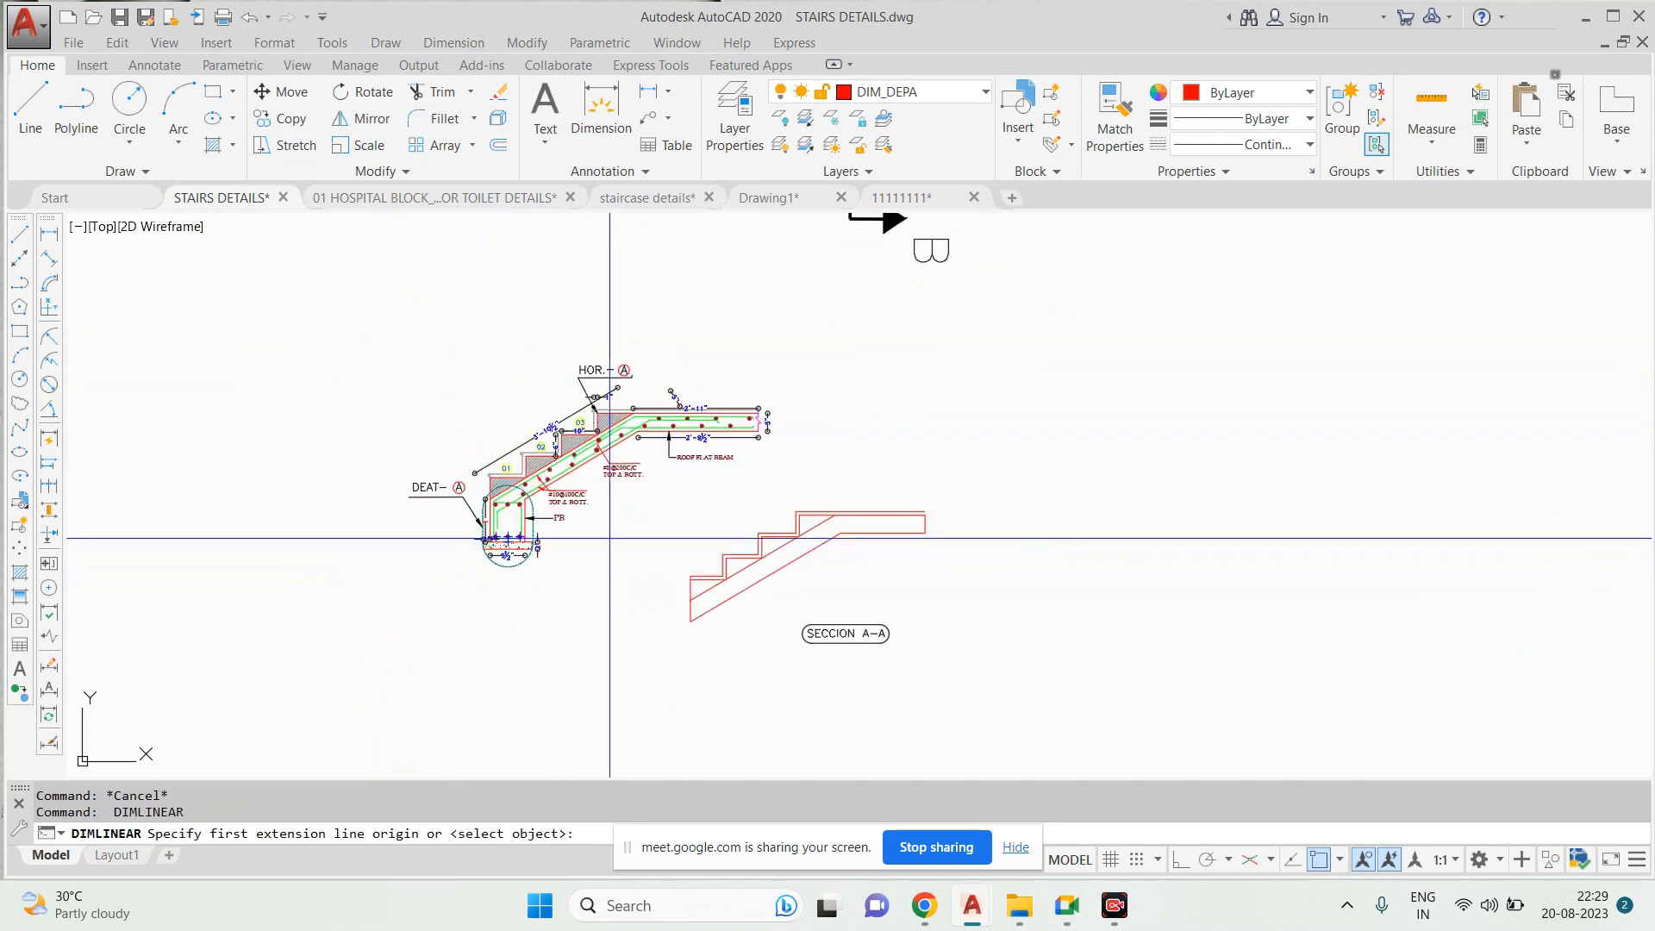
key("Escape")
Draw the beam outline below the flight's foot, 1' down from the slab top and 9" wide, with its inner side rising past the slab
scroll(705, 613, "up", 3)
middle_click_drag(717, 595, 750, 599)
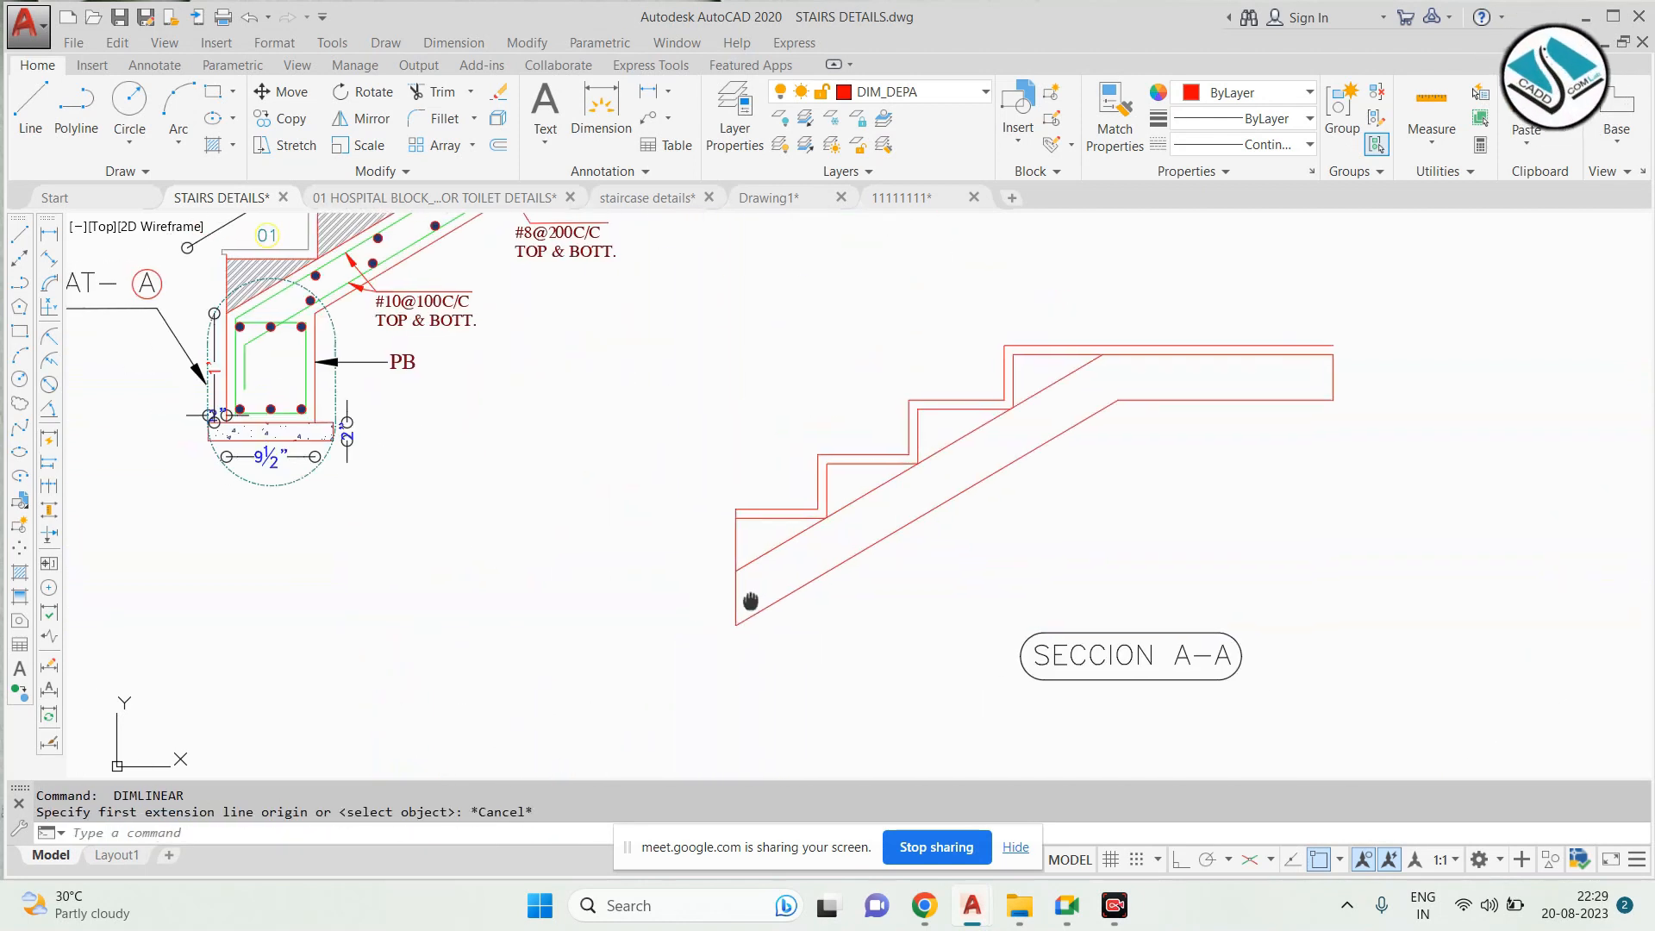
type("l")
key("space")
left_click(735, 571)
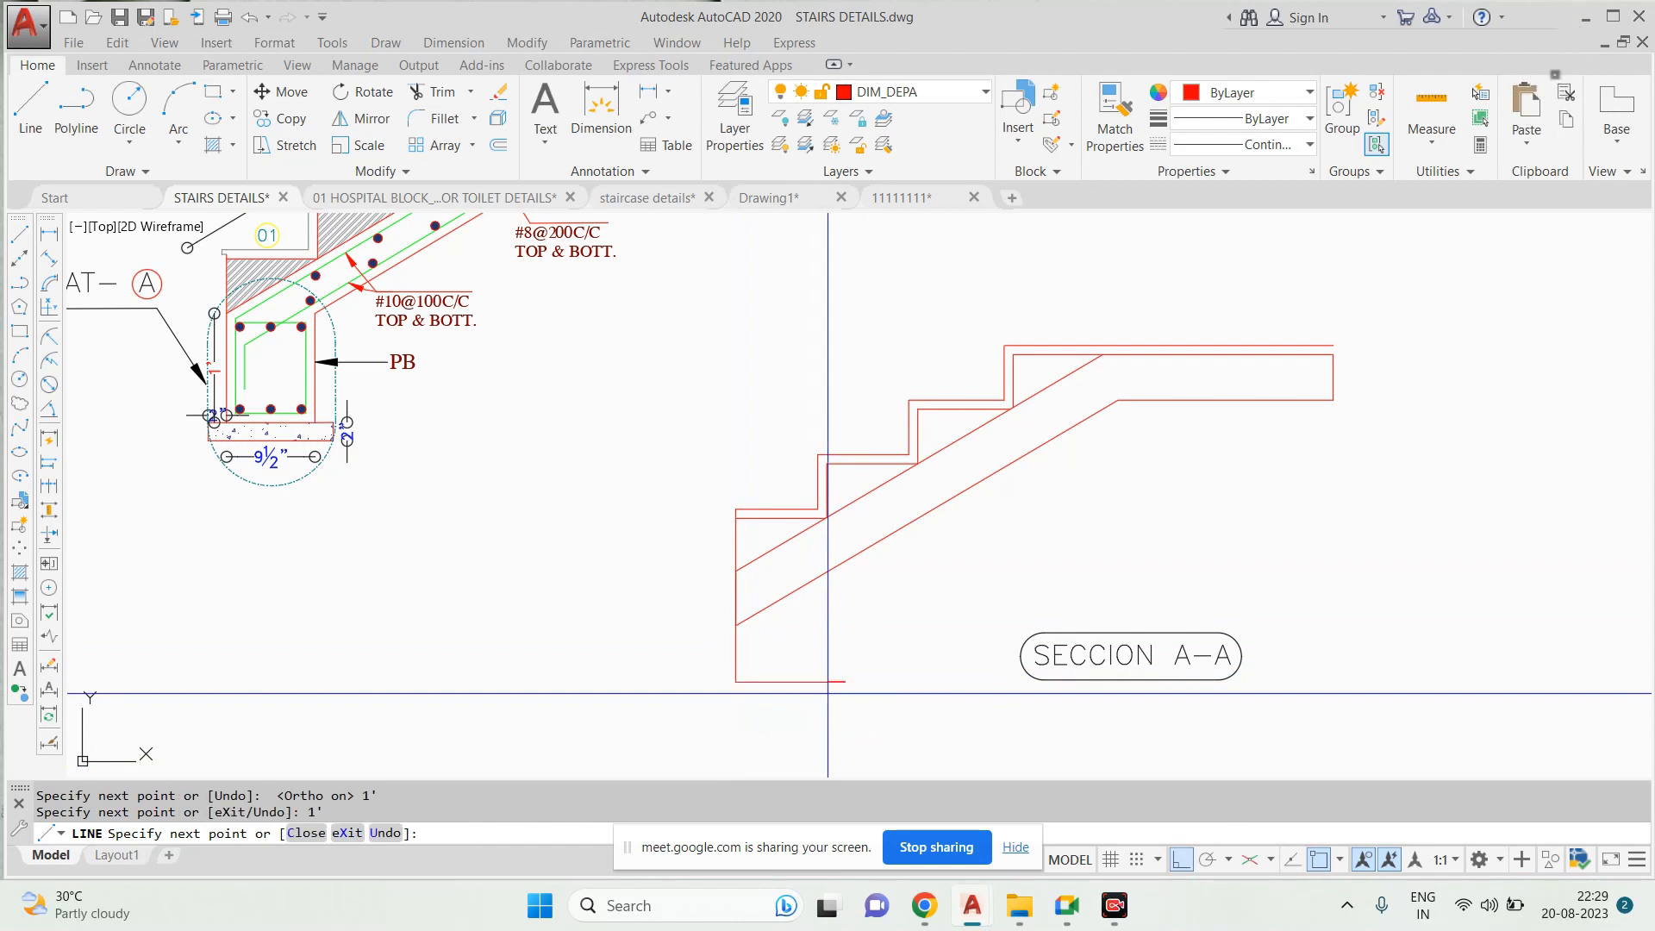
scroll(827, 570, "up", 4)
scroll(859, 554, "down", 4)
key("ctrl+z")
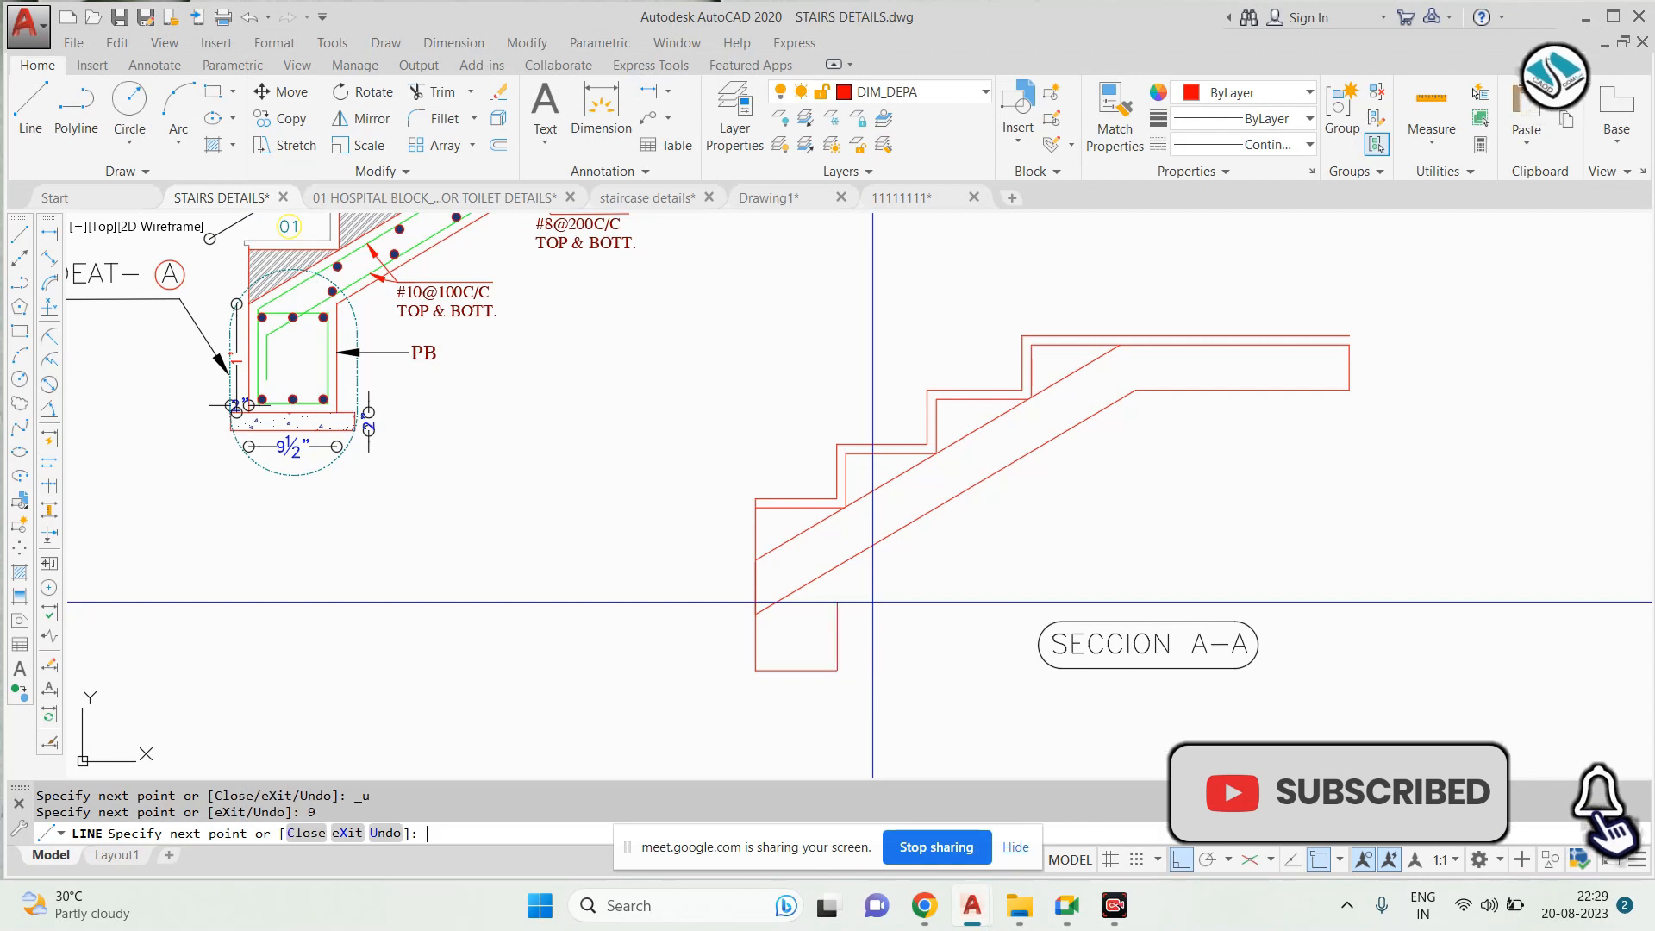
scroll(811, 584, "up", 3)
left_click(867, 485)
key("Escape")
Trim the beam's inner side and the slab soffit where they cross at the foot of the flight
type("tr")
key("Return")
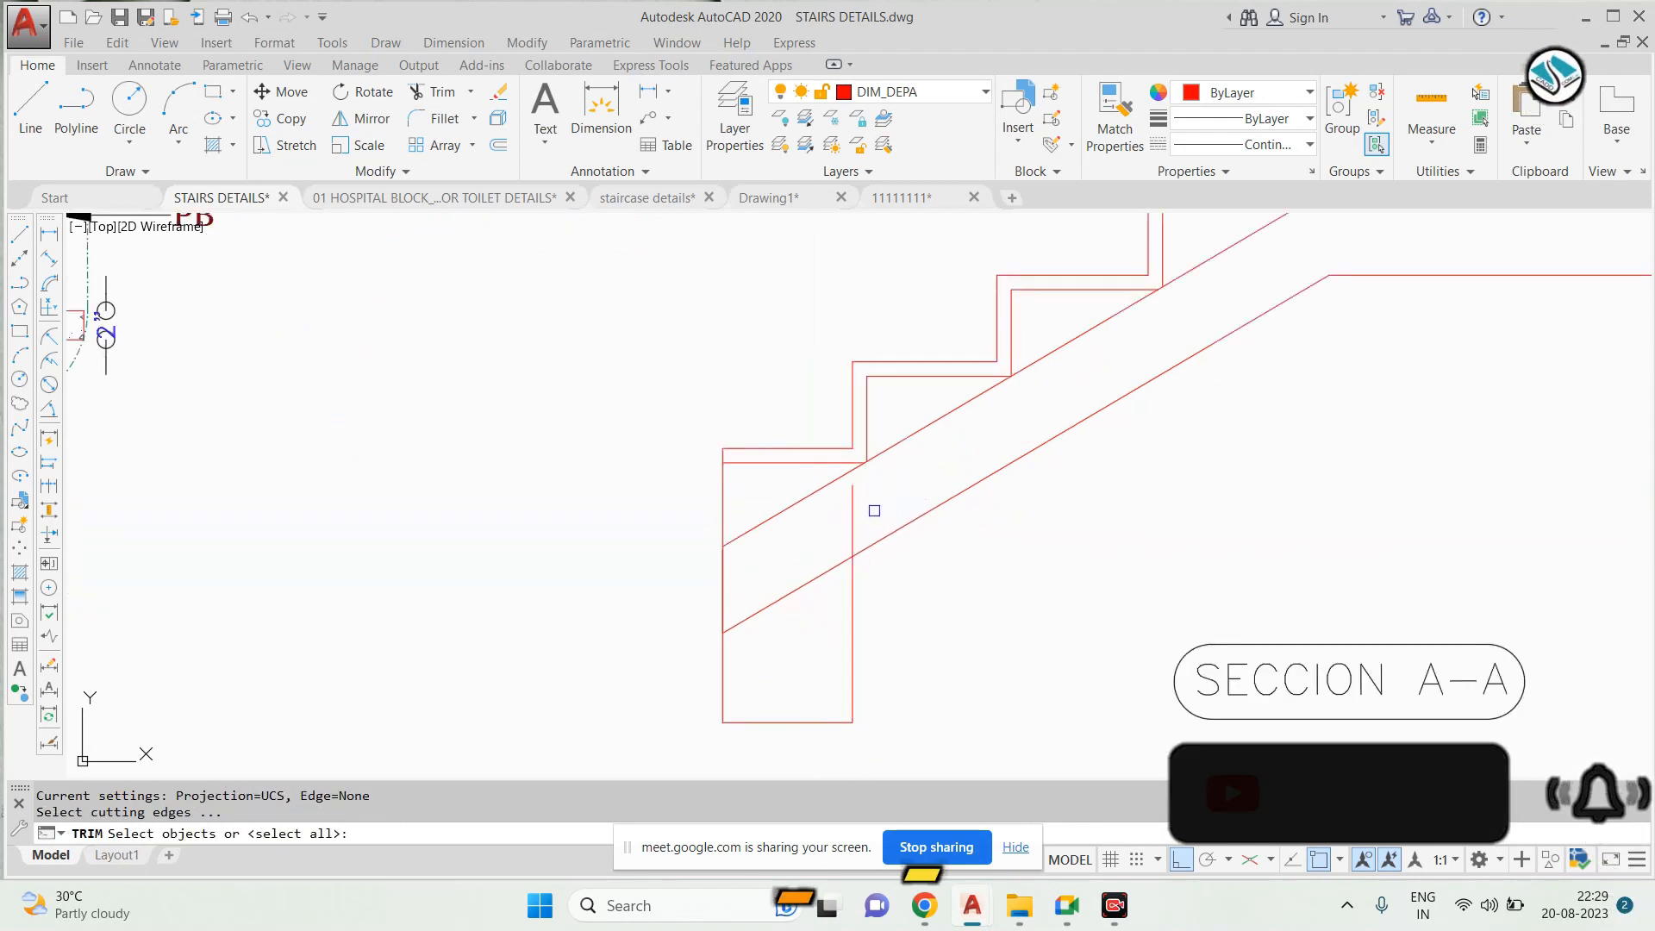
key("Return")
left_click(858, 547)
left_click(819, 539)
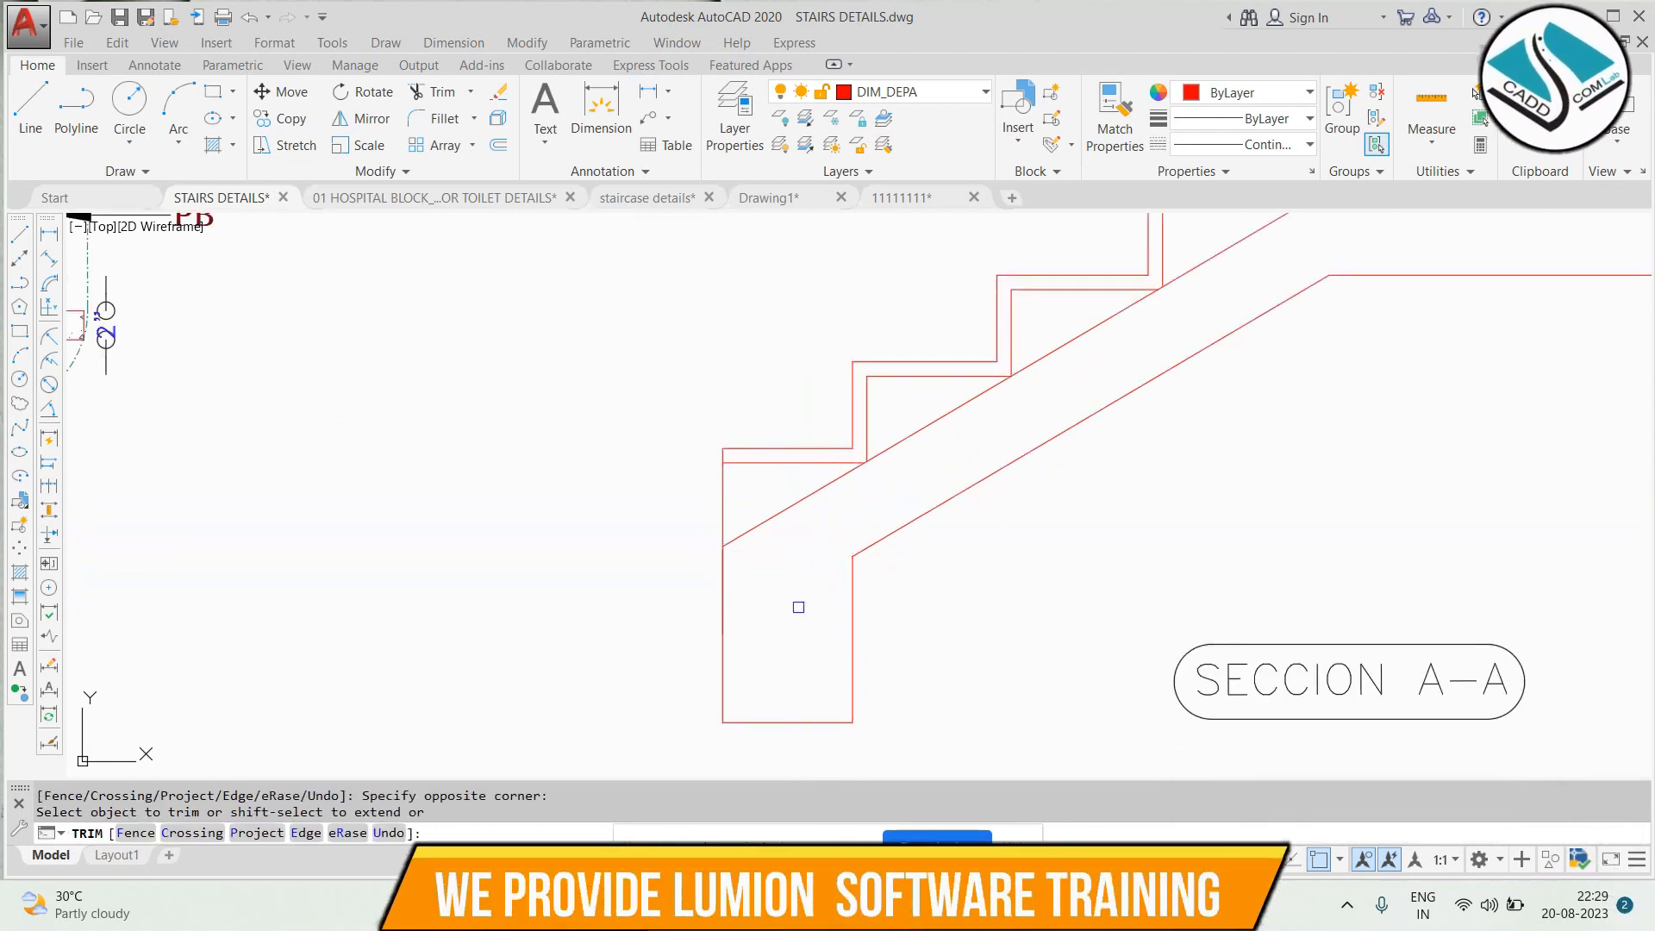
key("Escape")
scroll(798, 606, "down", 2)
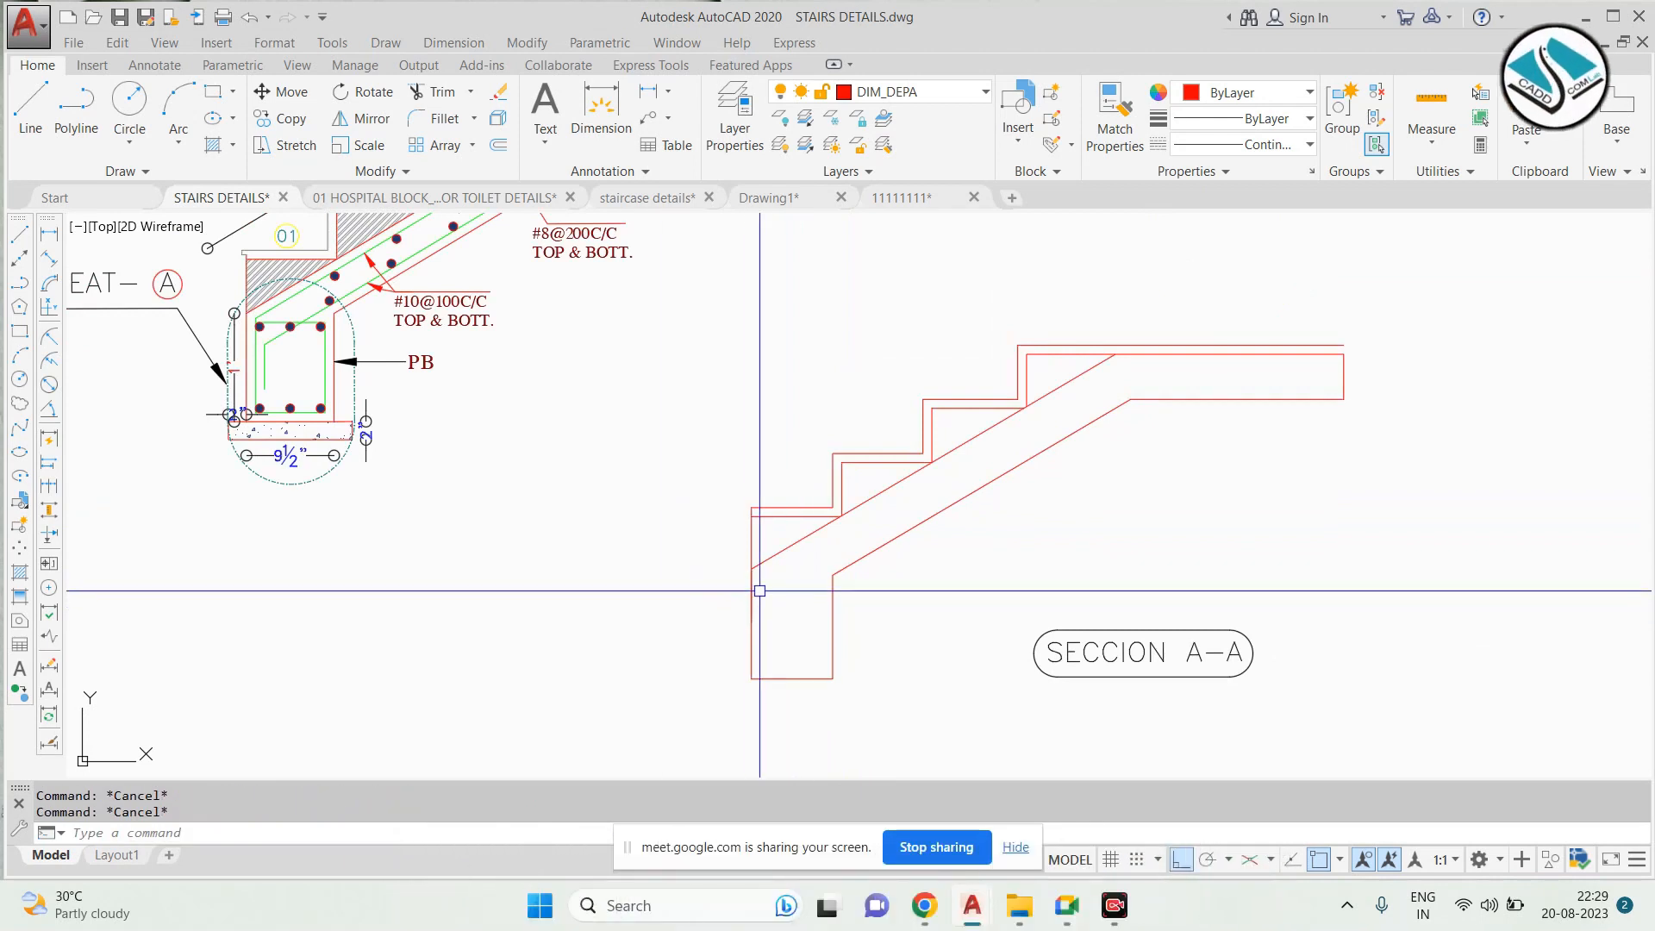
type("l")
key("Return")
scroll(758, 594, "up", 1)
scroll(810, 578, "down", 3)
key("Escape")
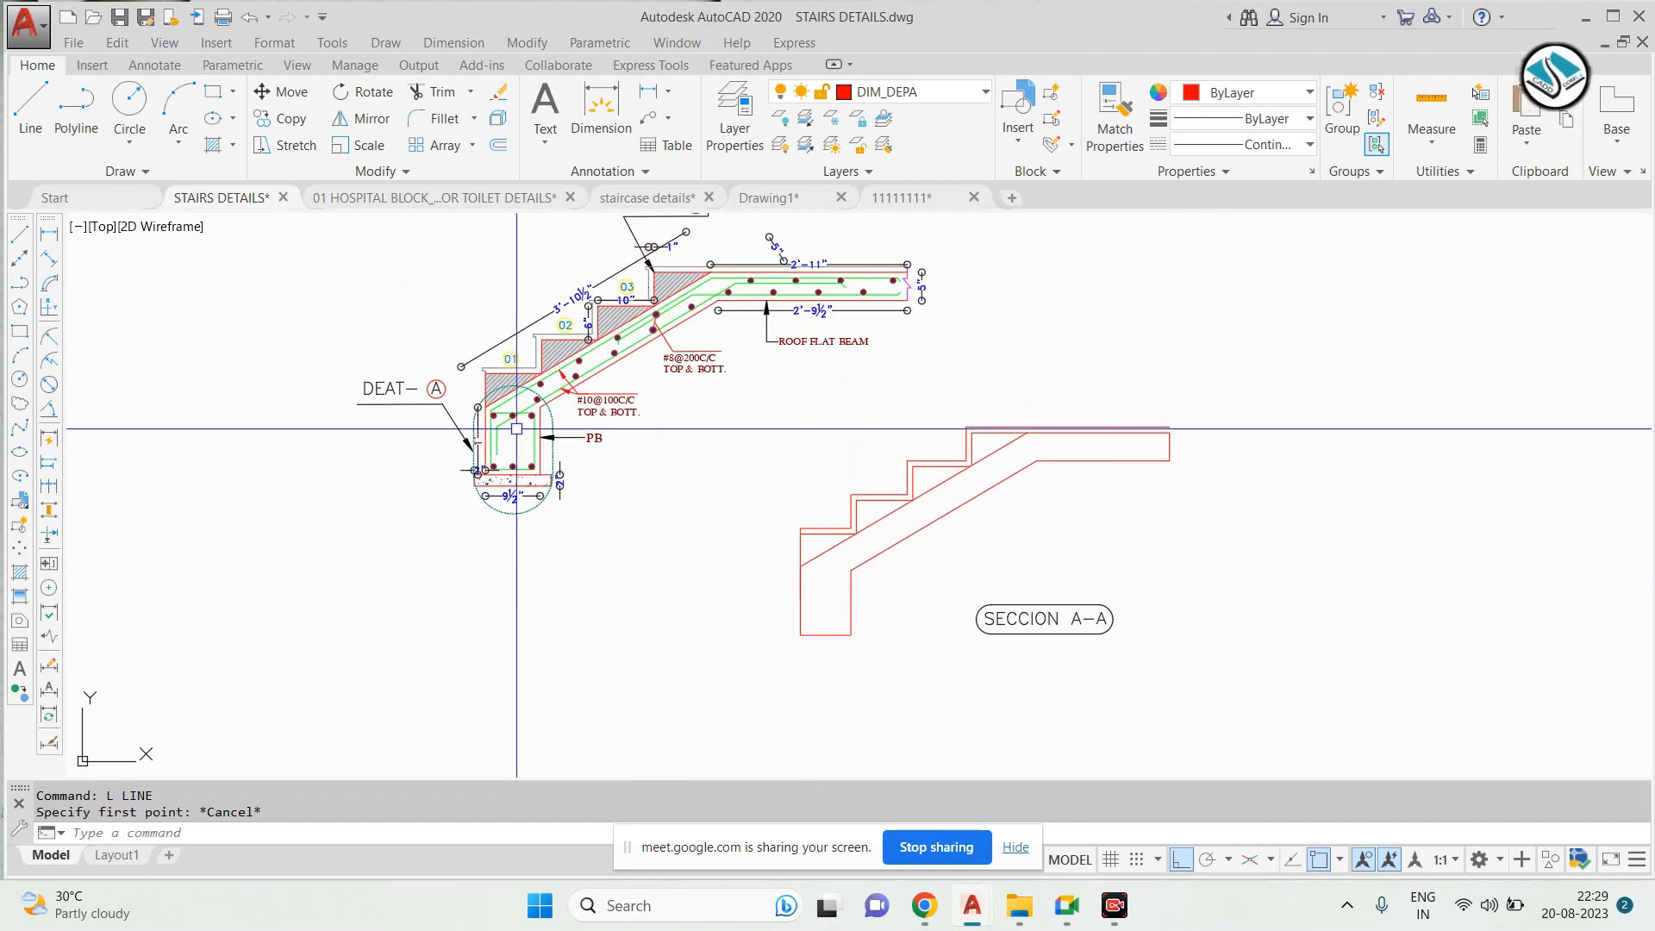
Examine the bars, stirrup and concrete base of the PB beam in the reference section
scroll(516, 428, "up", 5)
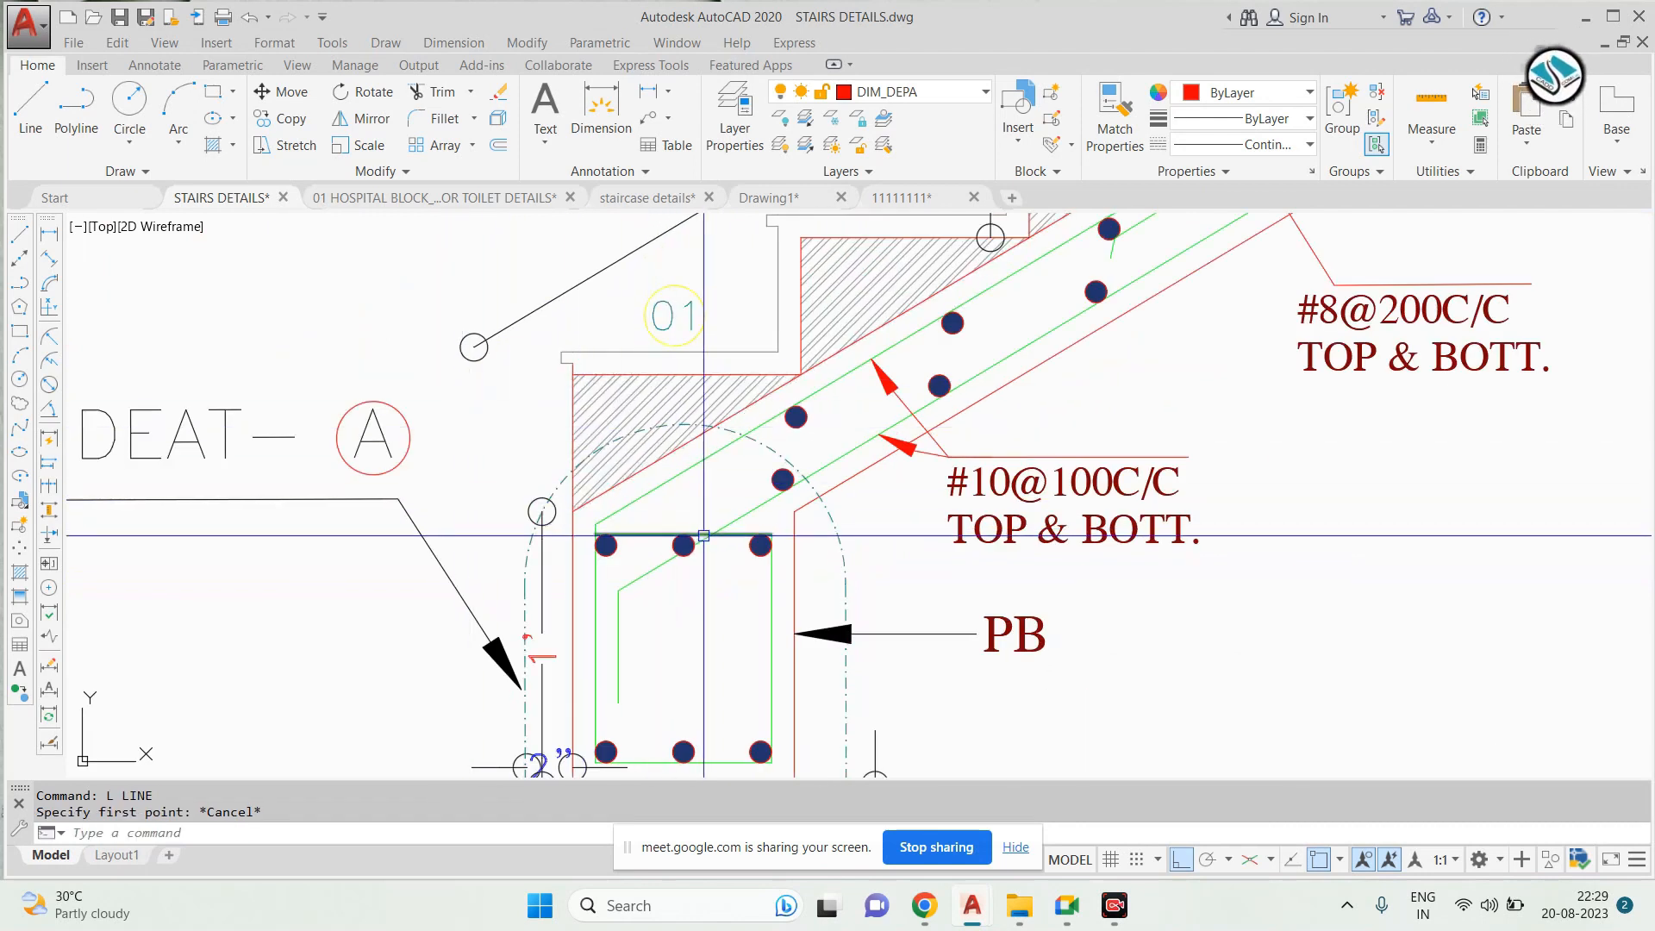
middle_click_drag(812, 583, 829, 410)
scroll(653, 462, "down", 2)
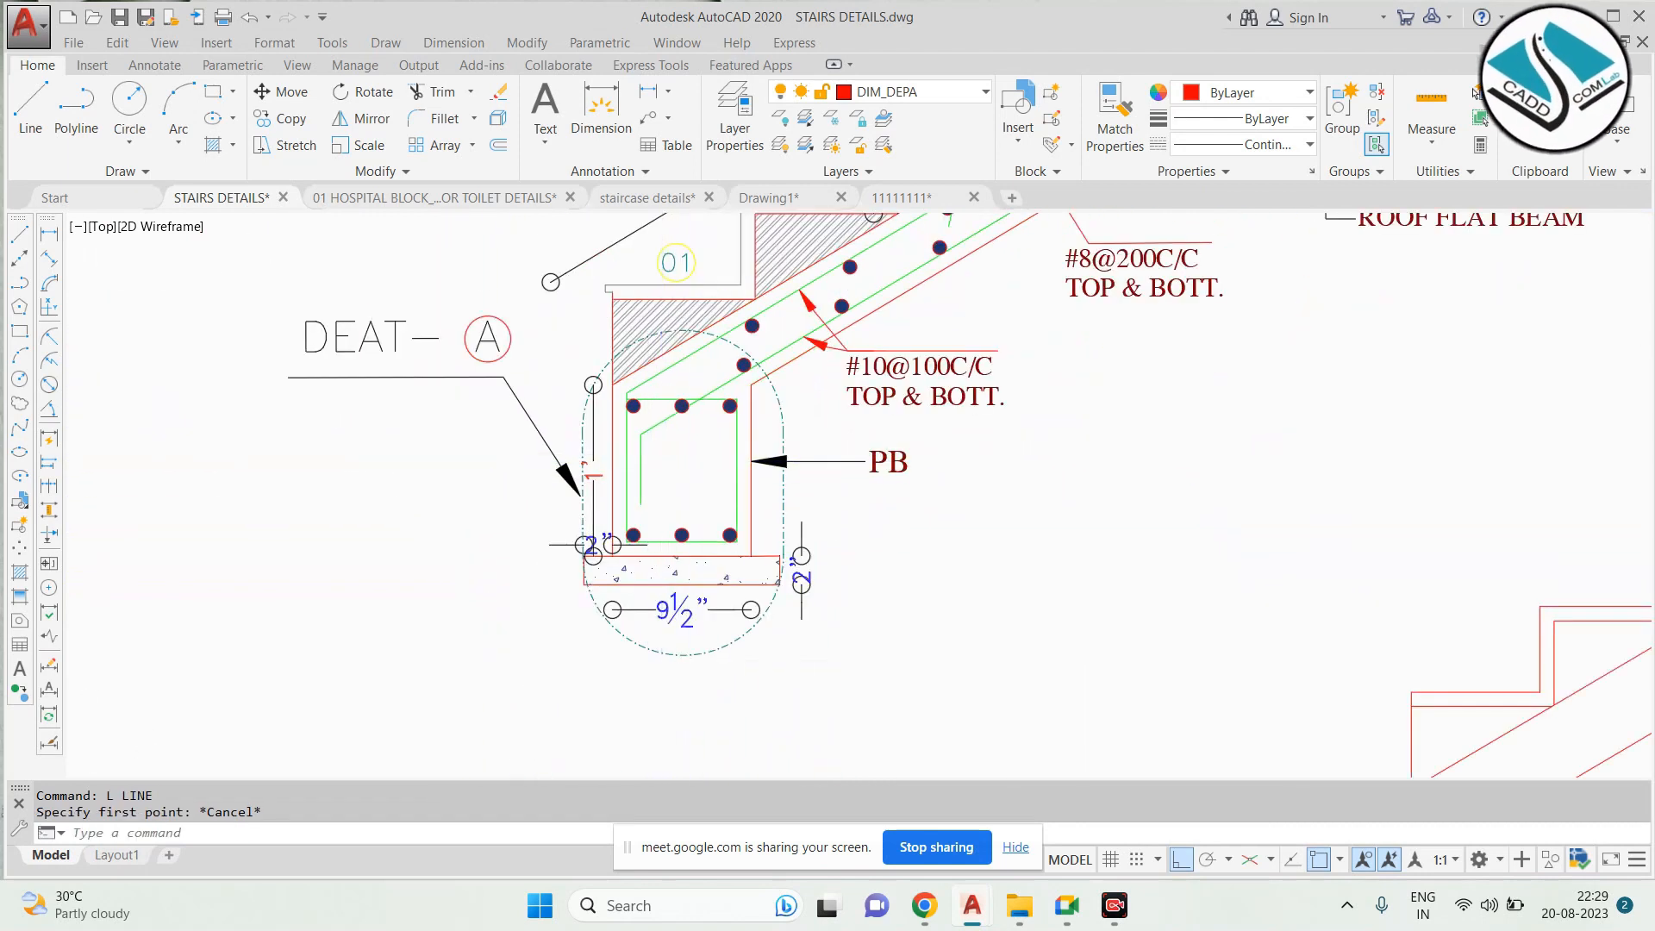
scroll(683, 447, "up", 2)
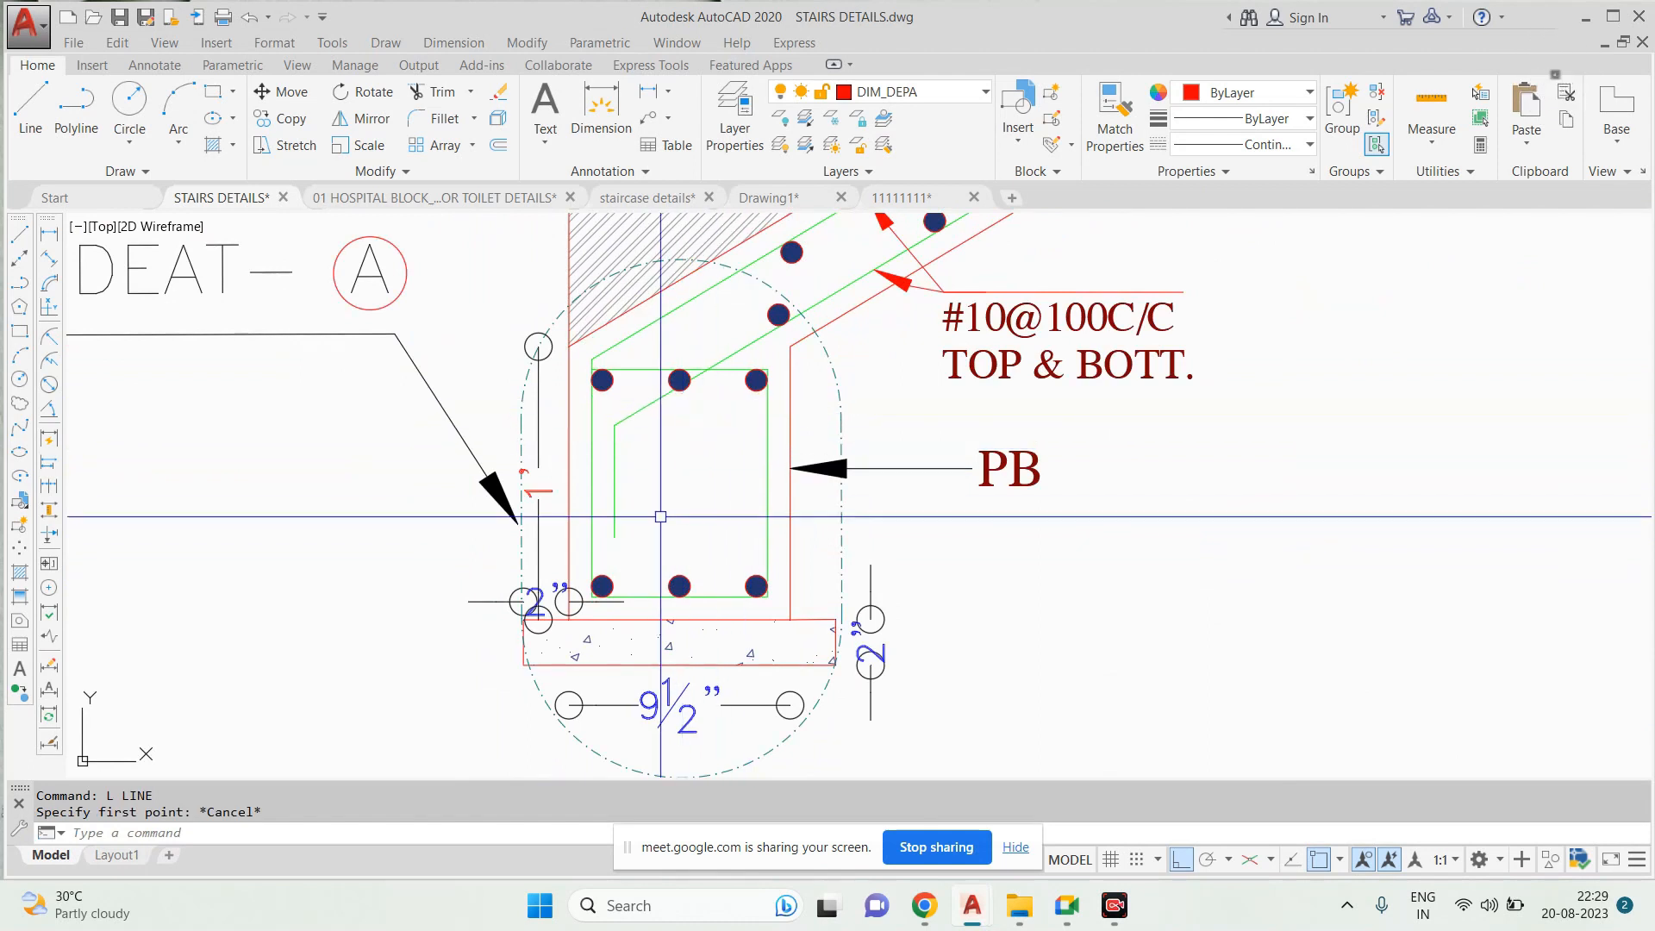
scroll(560, 474, "down", 6)
middle_click_drag(796, 531, 887, 573)
scroll(1120, 569, "up", 2)
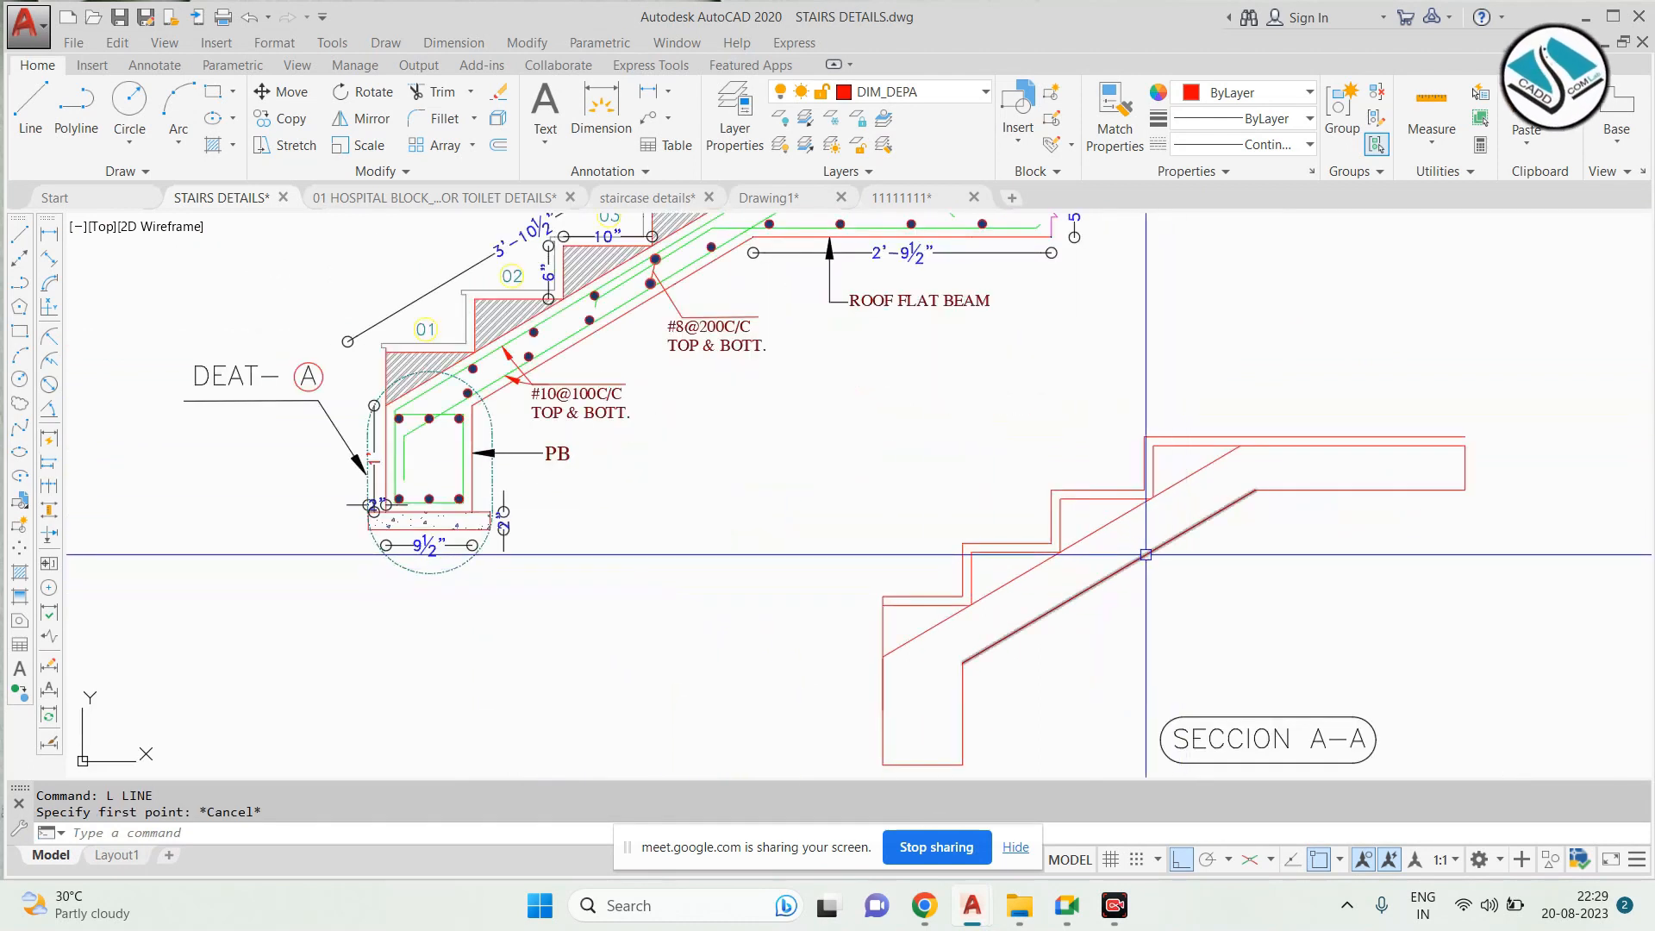
Extend the landing's end line up to the landing finish line
scroll(1469, 444, "up", 6)
key("Escape")
scroll(861, 480, "down", 5)
Examine how the reinforcement lines run through the bend between flight and landing in the reference section
scroll(1233, 314, "up", 8)
scroll(1233, 314, "down", 4)
scroll(1013, 411, "up", 6)
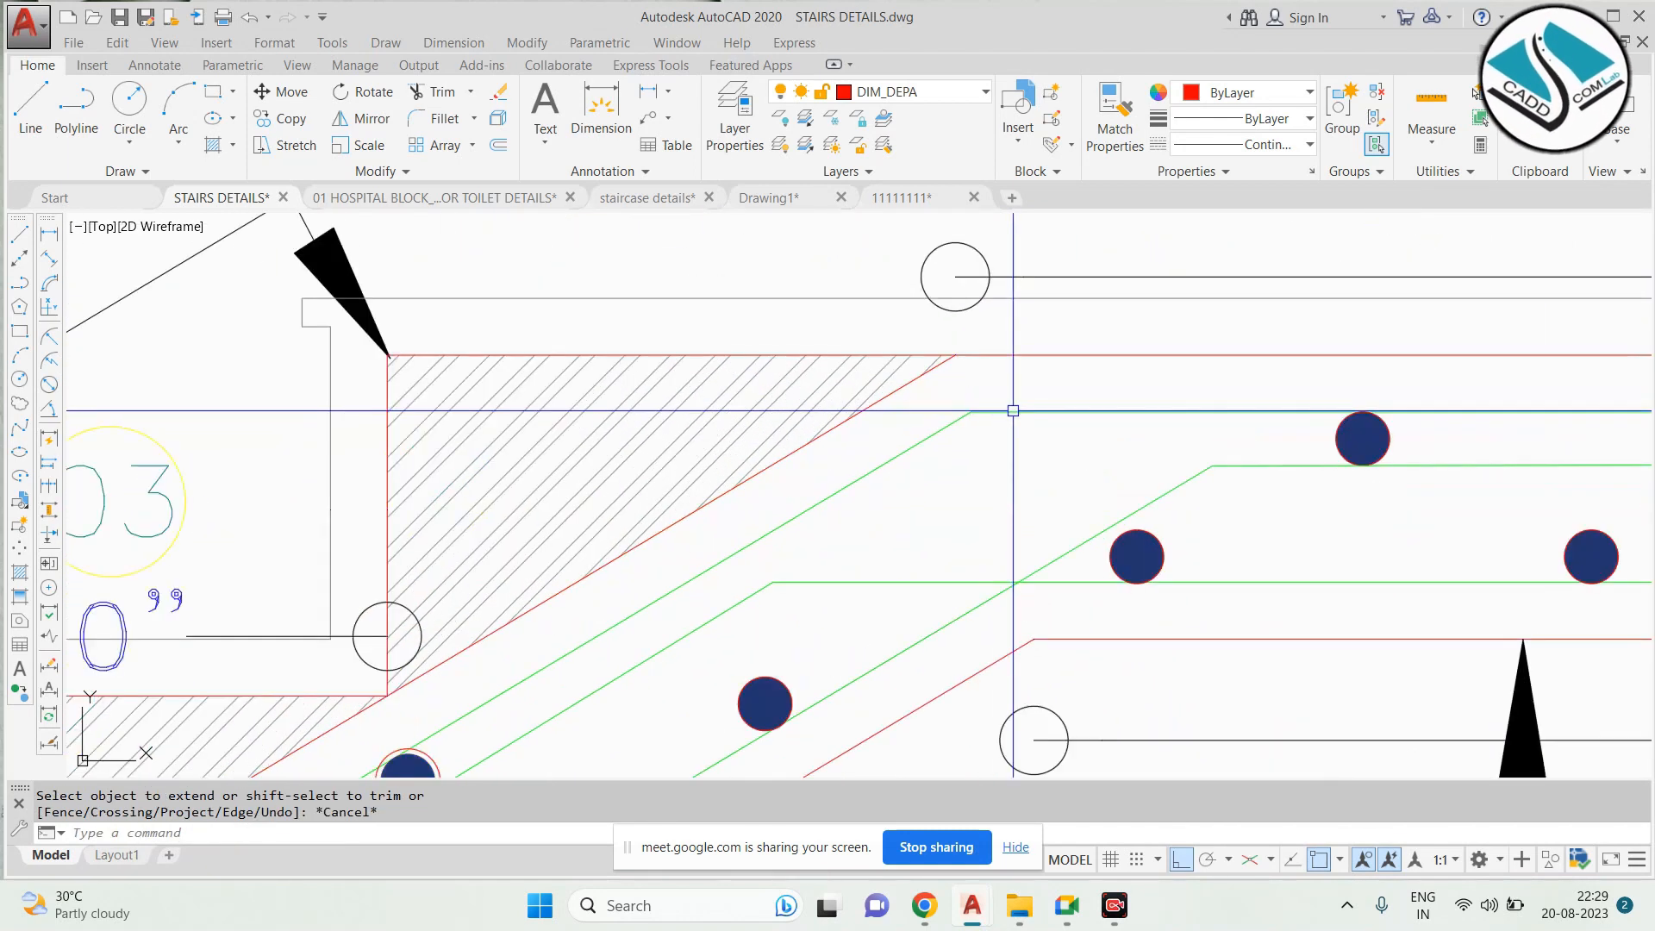
scroll(890, 384, "up", 2)
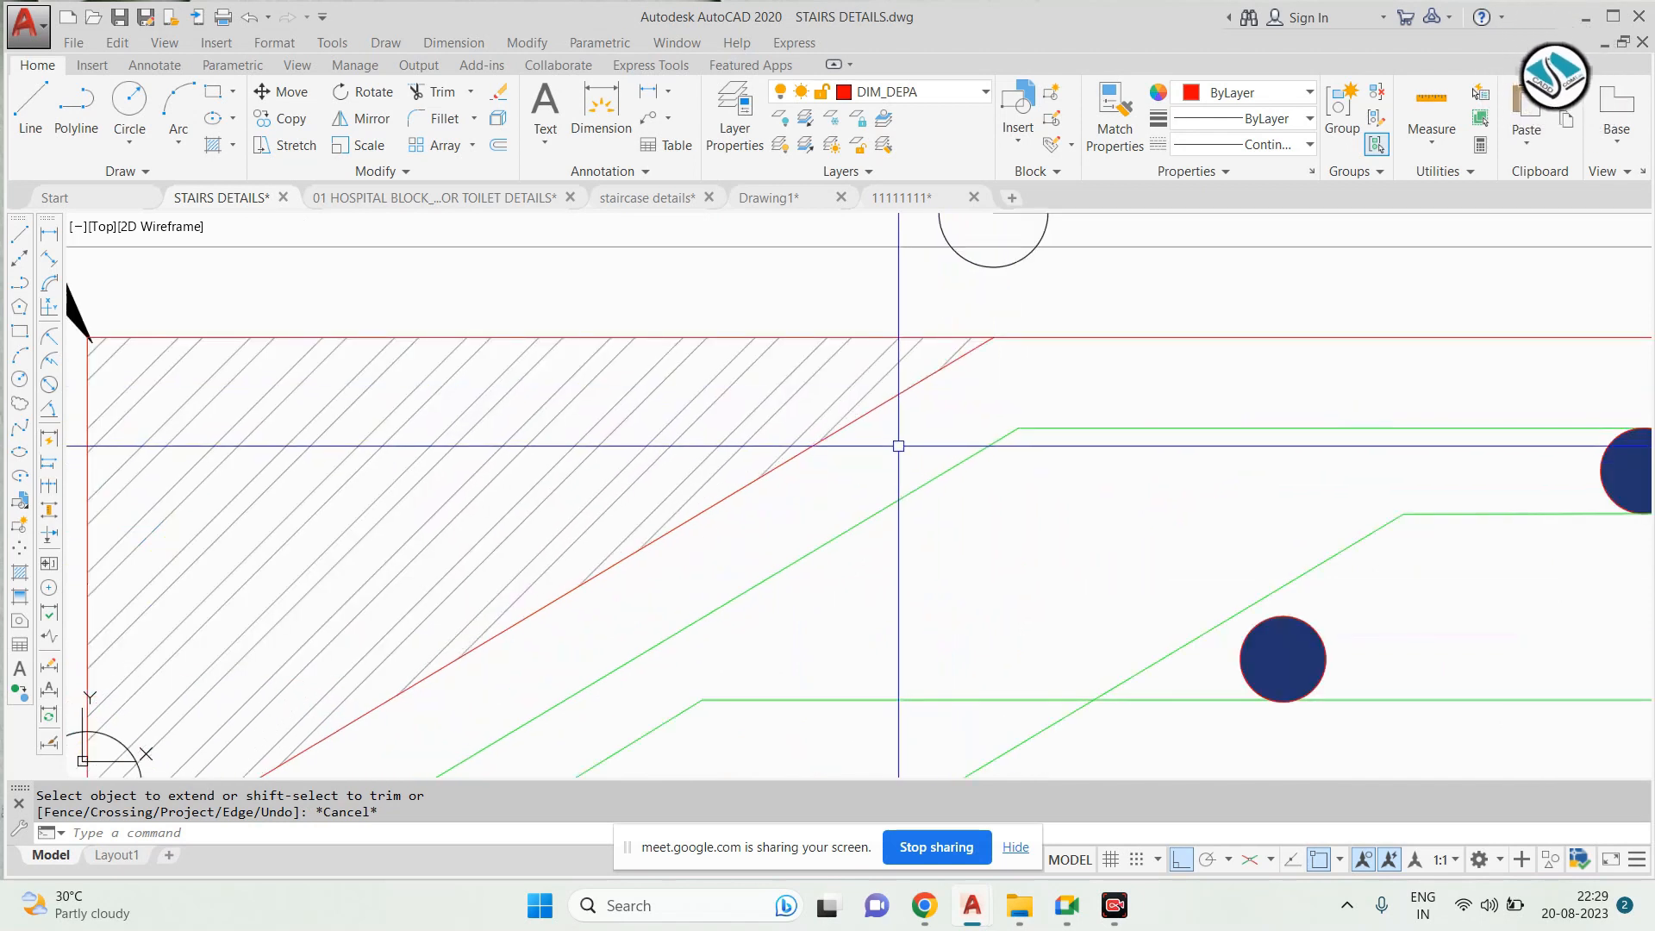
scroll(849, 427, "down", 8)
scroll(845, 425, "down", 2)
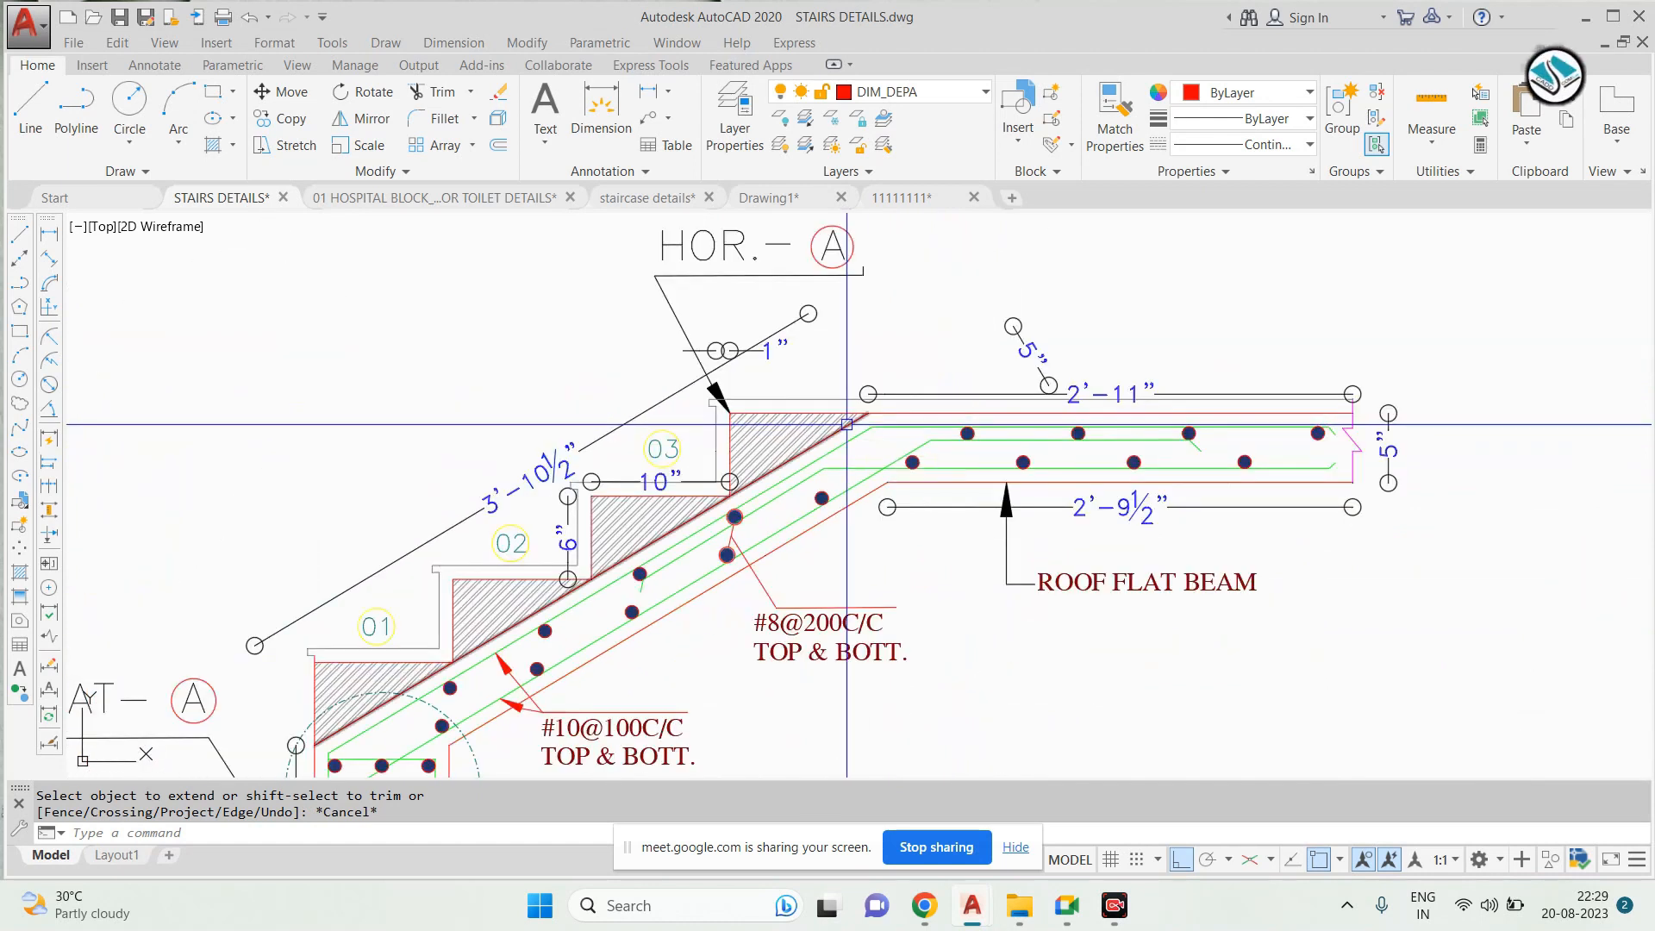
middle_click_drag(961, 481, 907, 396)
Offset the landing slab's top line inward by 1" as a reinforcement cover line
key("Escape")
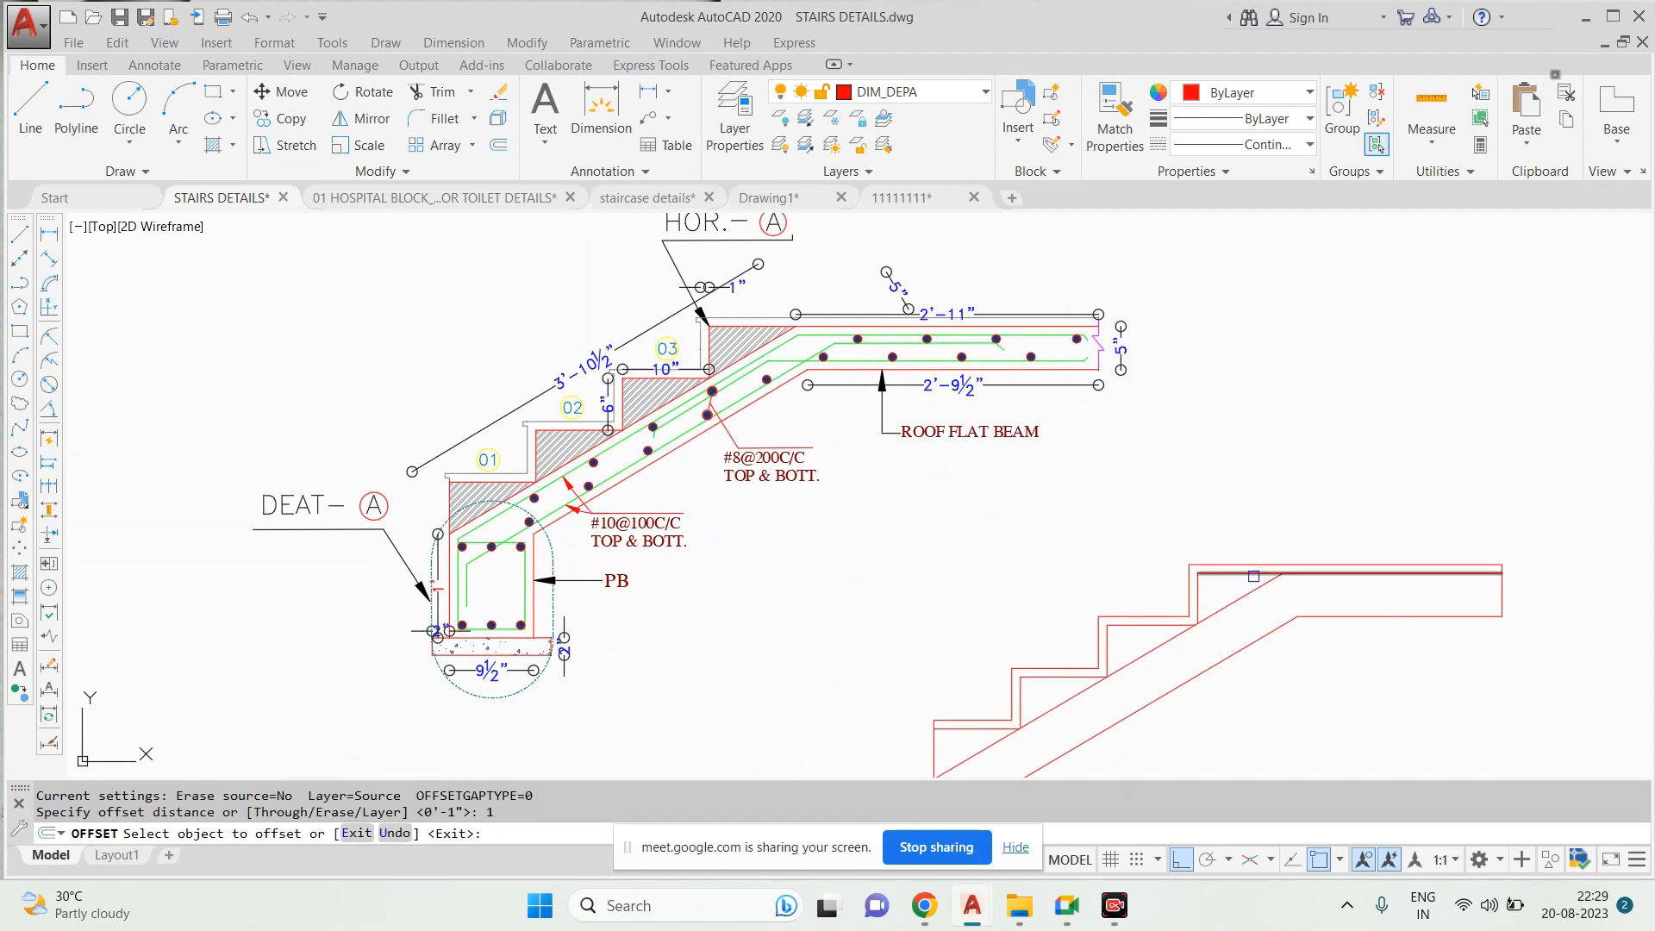
left_click(441, 549)
scroll(460, 546, "up", 2)
middle_click_drag(1288, 618, 547, 376)
scroll(937, 356, "up", 2)
left_click(1142, 345)
left_click(1116, 375)
key("Escape")
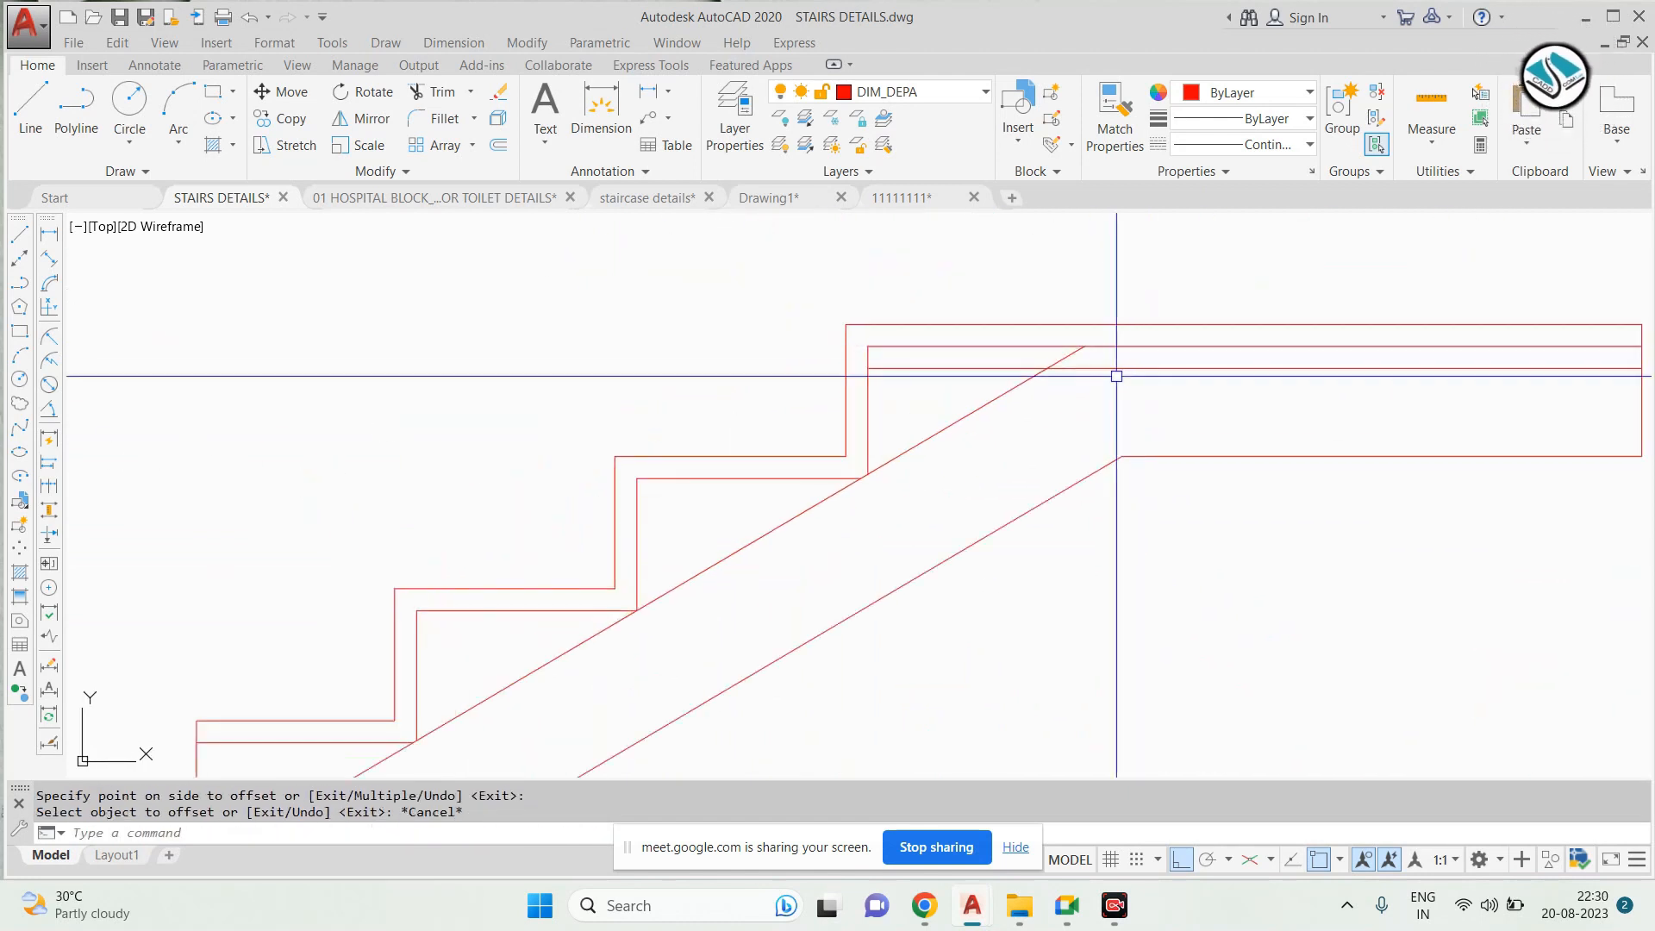
Offset the sloping slab top and the beam's outer side inward by 1"
key("Return")
key("Escape")
type("1")
key("Return")
left_click(1001, 392)
left_click(1037, 393)
scroll(1038, 392, "down", 4)
scroll(740, 628, "up", 4)
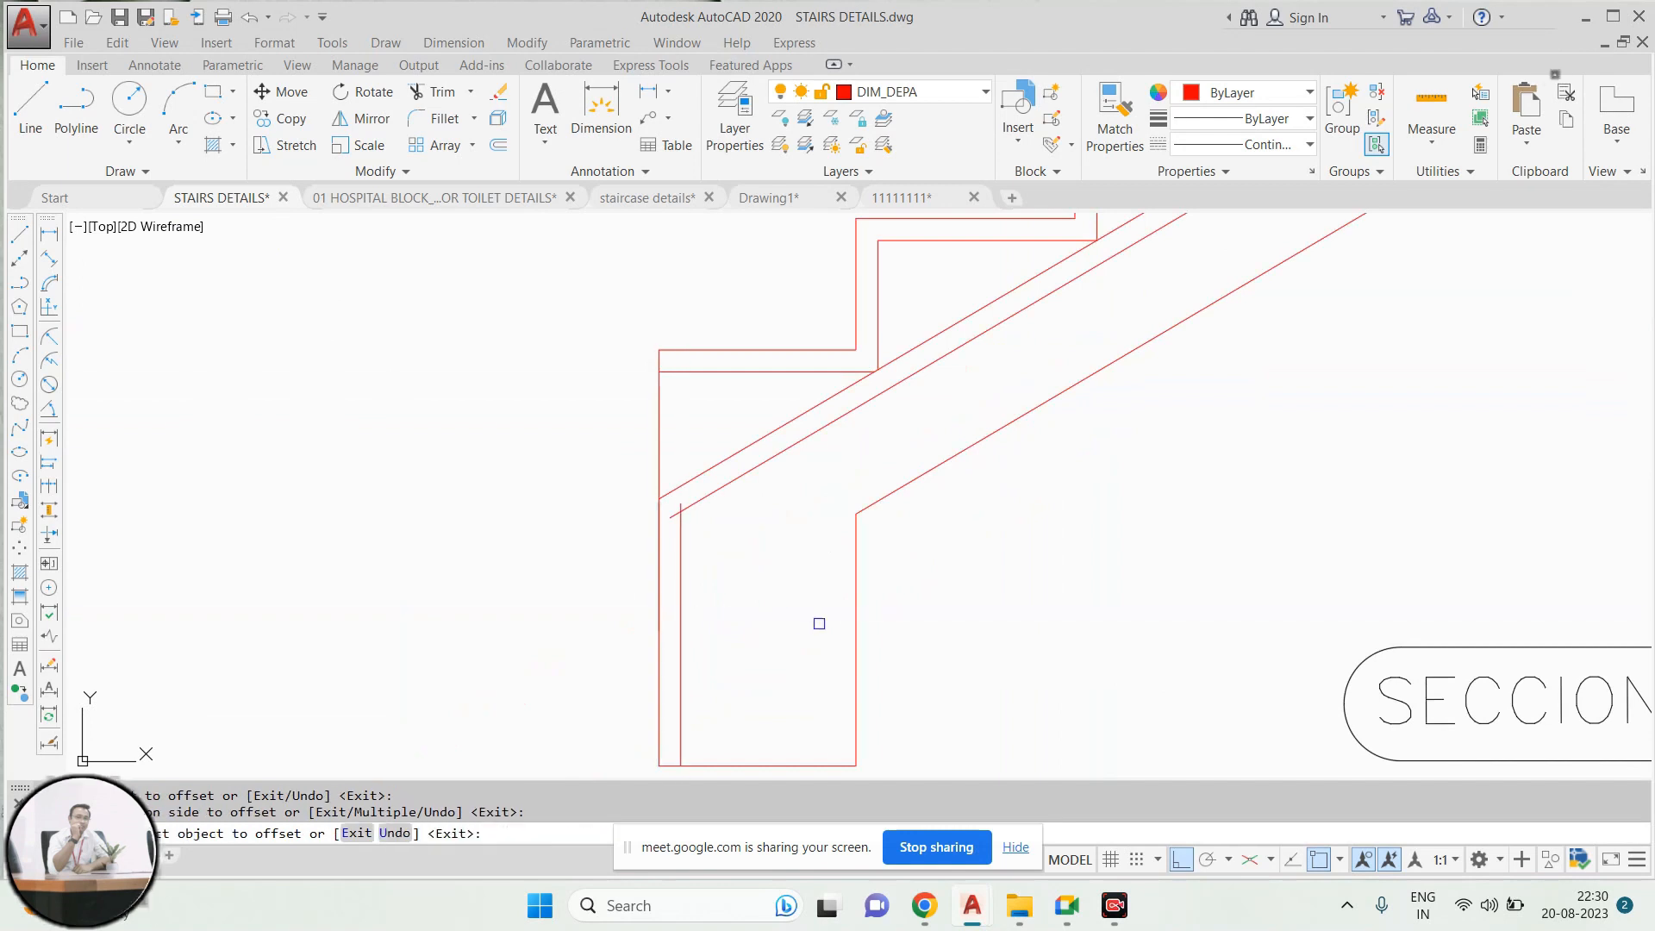
Offset the beam's inner side, the sloping soffit, the landing soffit and the landing's end line inward by 1"
scroll(862, 483, "down", 4)
scroll(862, 482, "up", 4)
scroll(1015, 368, "down", 3)
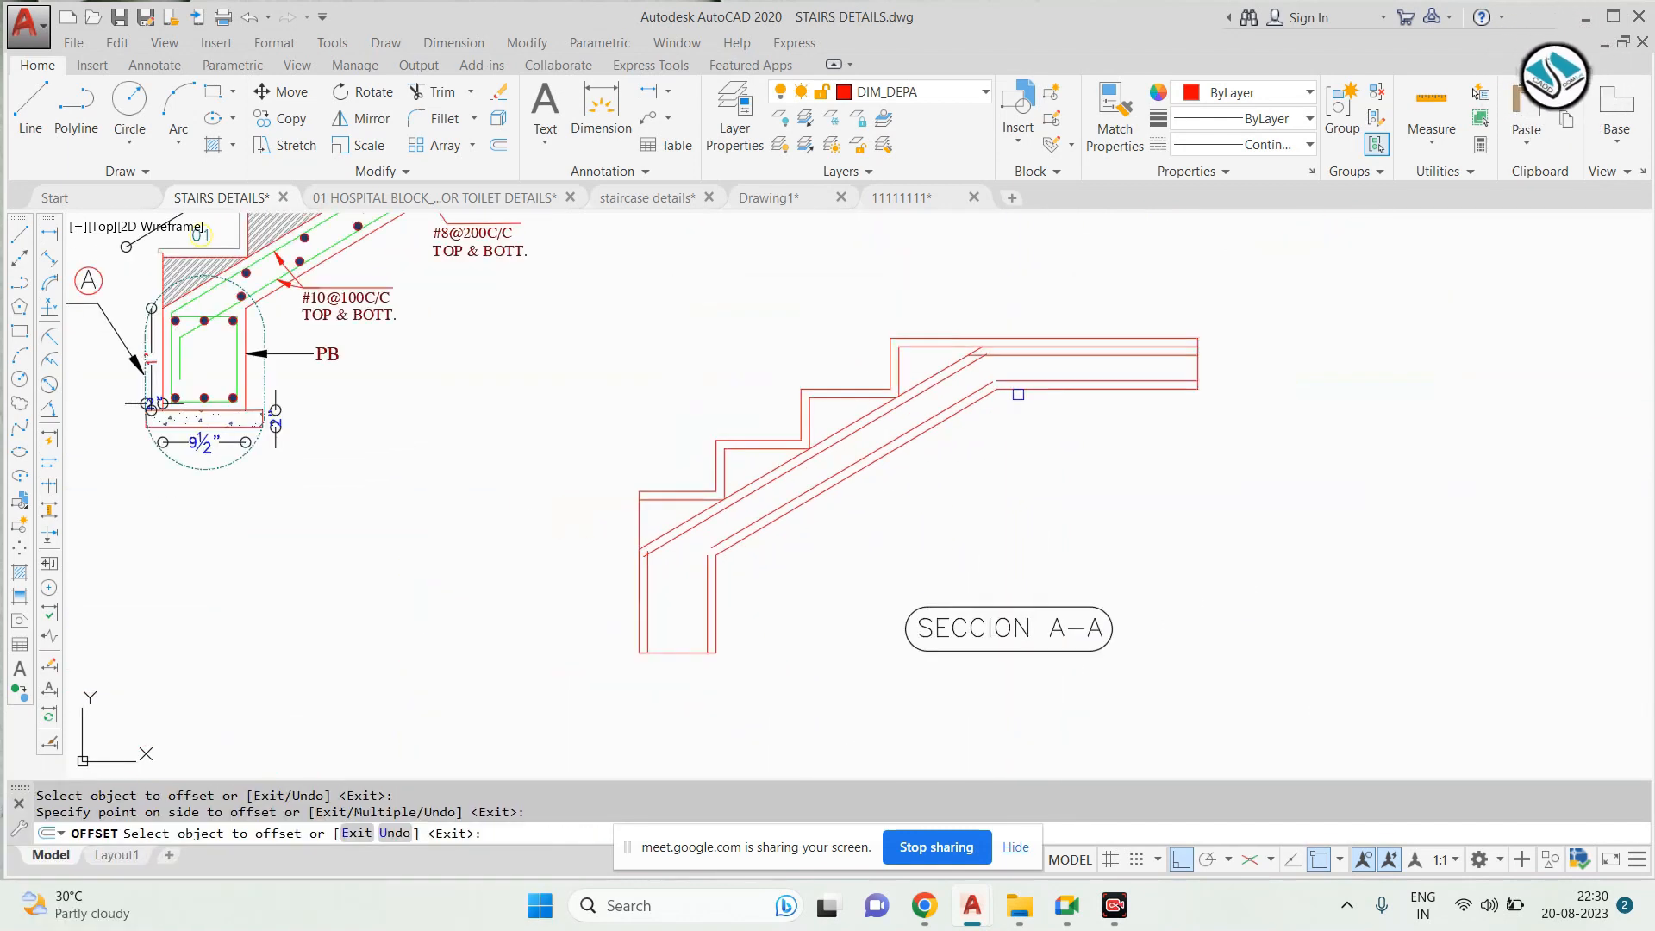
middle_click_drag(1042, 404, 959, 538)
scroll(1112, 515, "up", 2)
left_click(1112, 508)
left_click(1045, 509)
Trim the landing's upper and lower cover lines and its end cover line where they cross at the landing's end
key("Escape")
type("tr")
key("space")
key("space")
scroll(1099, 482, "up", 6)
scroll(1096, 483, "down", 2)
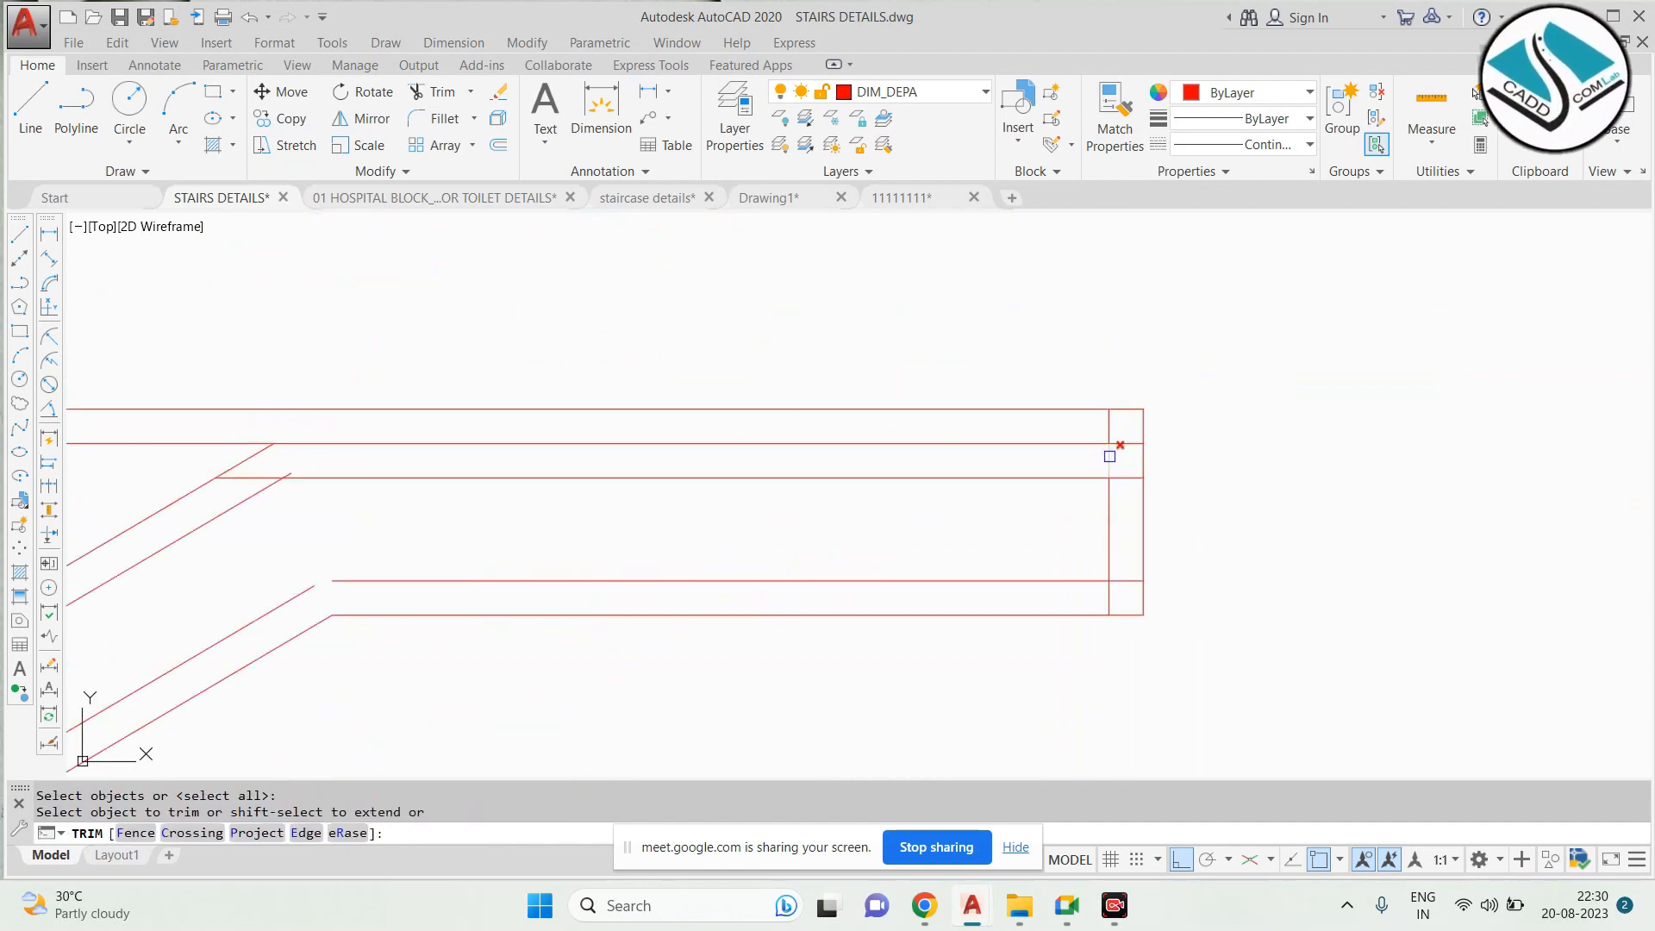
scroll(1105, 466, "up", 2)
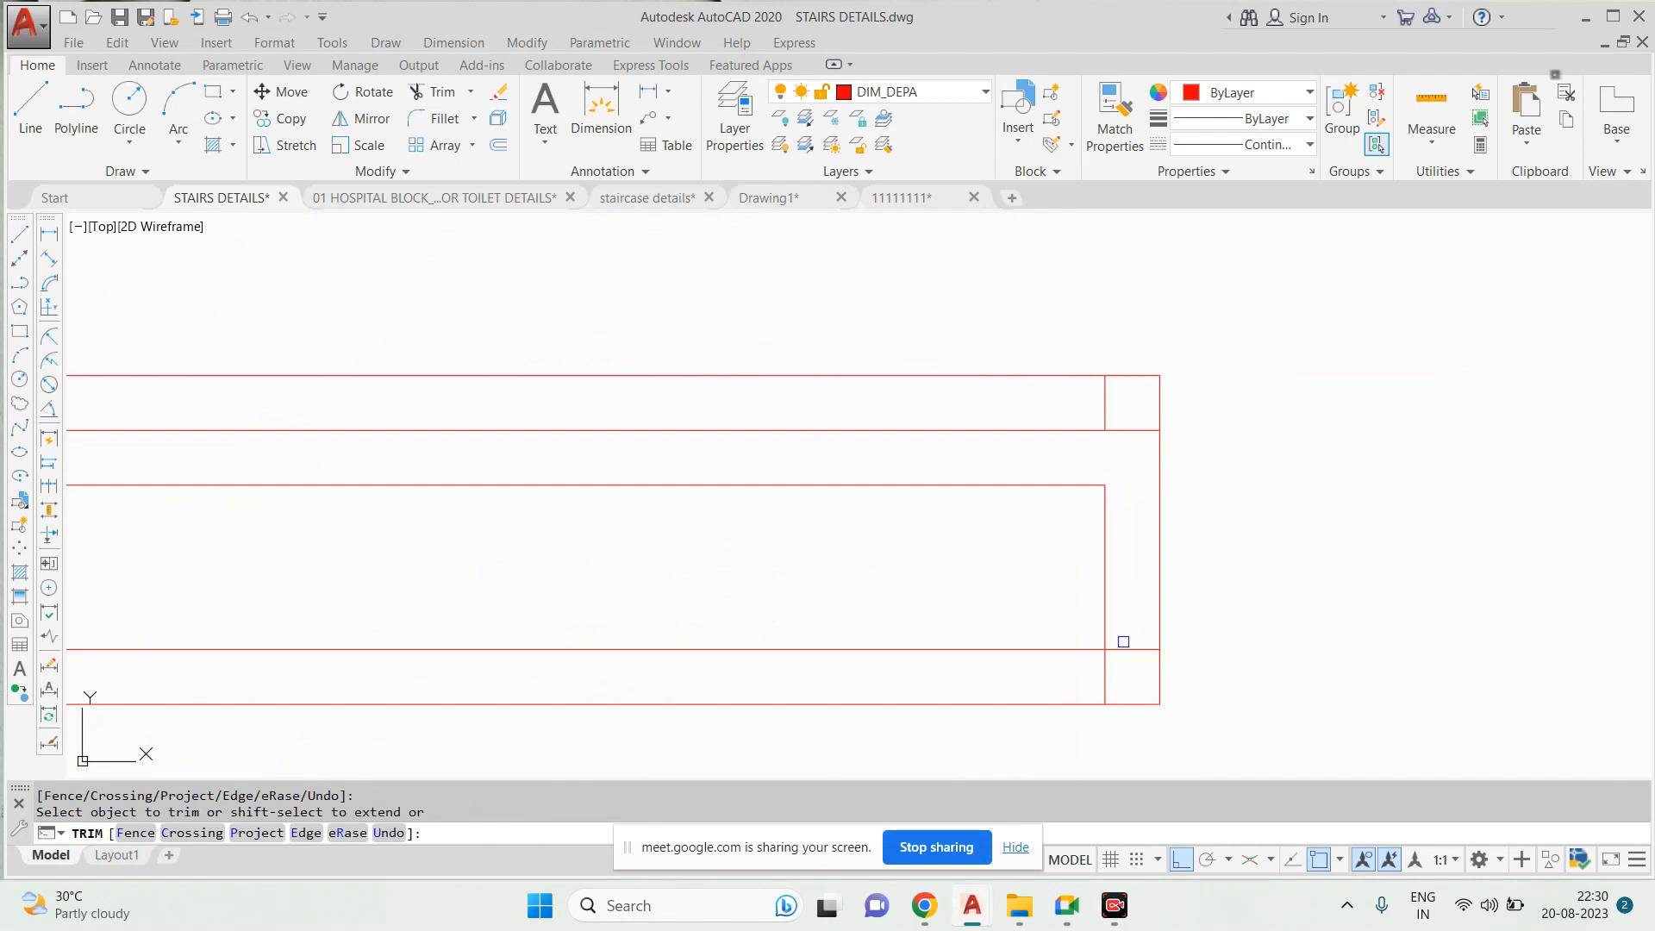
left_click(1110, 661)
left_click(1076, 690)
left_click(1125, 650)
key("Escape")
Erase the leftover cover line piece at the landing's end
left_click(1120, 583)
left_click(1075, 572)
type("e")
Trim the overlapping ends of the upper cover lines where the sloping flight meets the landing
scroll(1121, 527, "down", 3)
scroll(776, 520, "up", 4)
type("tr")
key("space")
scroll(777, 476, "down", 2)
scroll(774, 512, "up", 5)
left_click(842, 431)
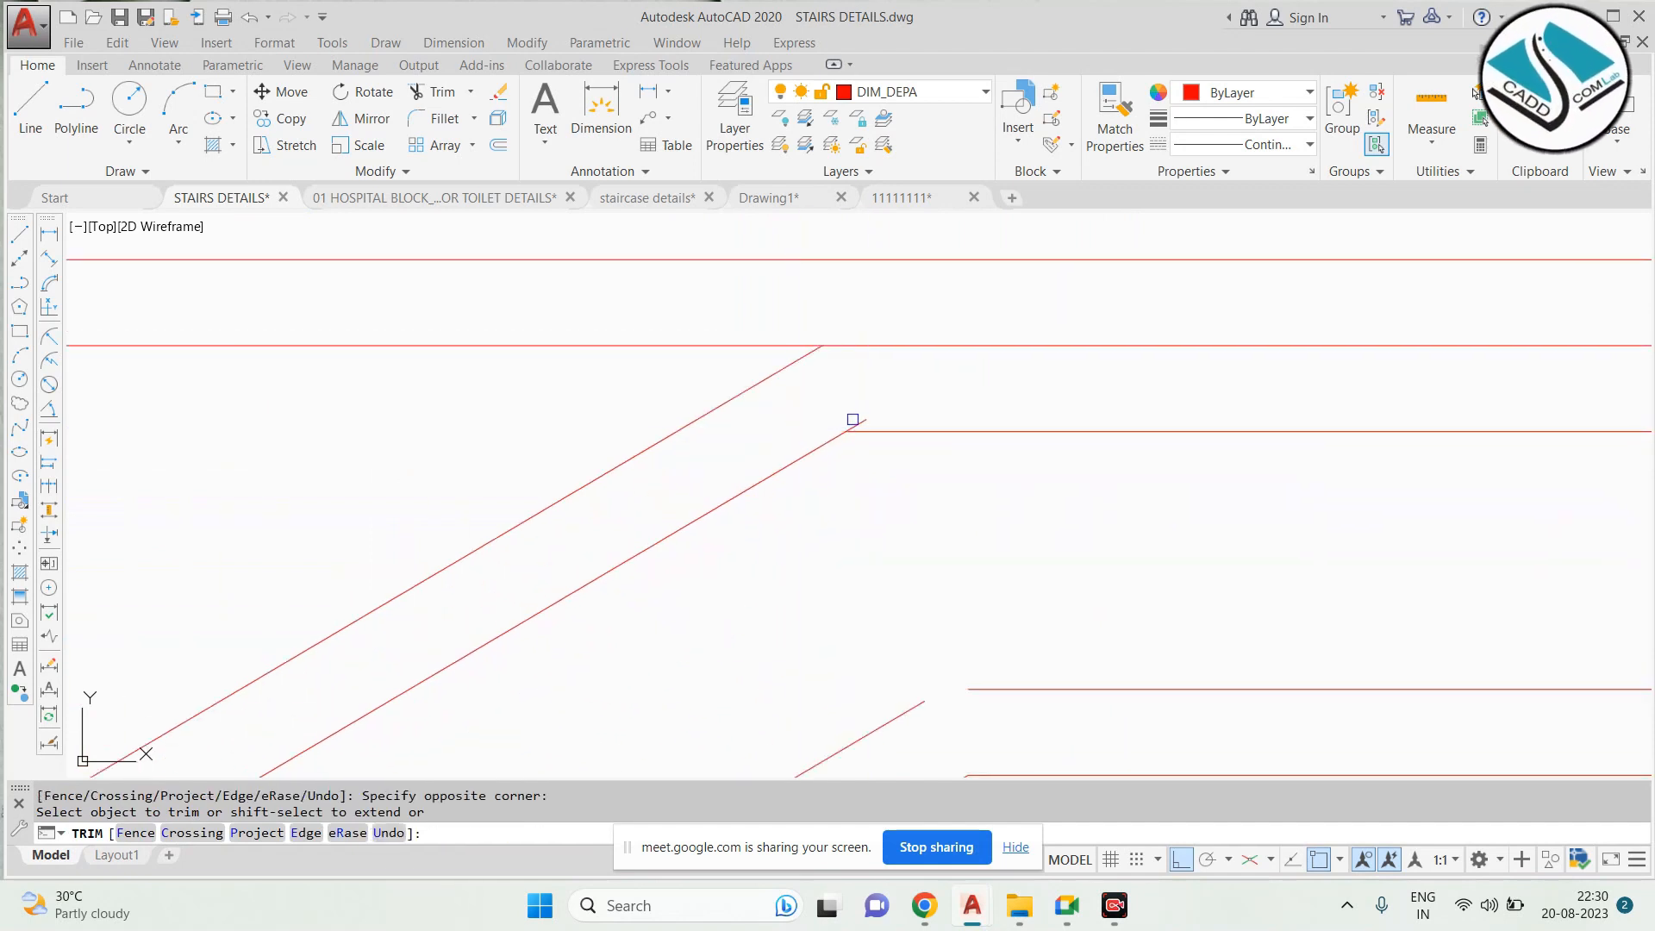
Finish trimming the upper inner line's overshoot and fillet the lower inner offset lines into a sharp corner where the slab meets the landing
scroll(915, 402, "down", 2)
key("Escape")
type("f")
key("Return")
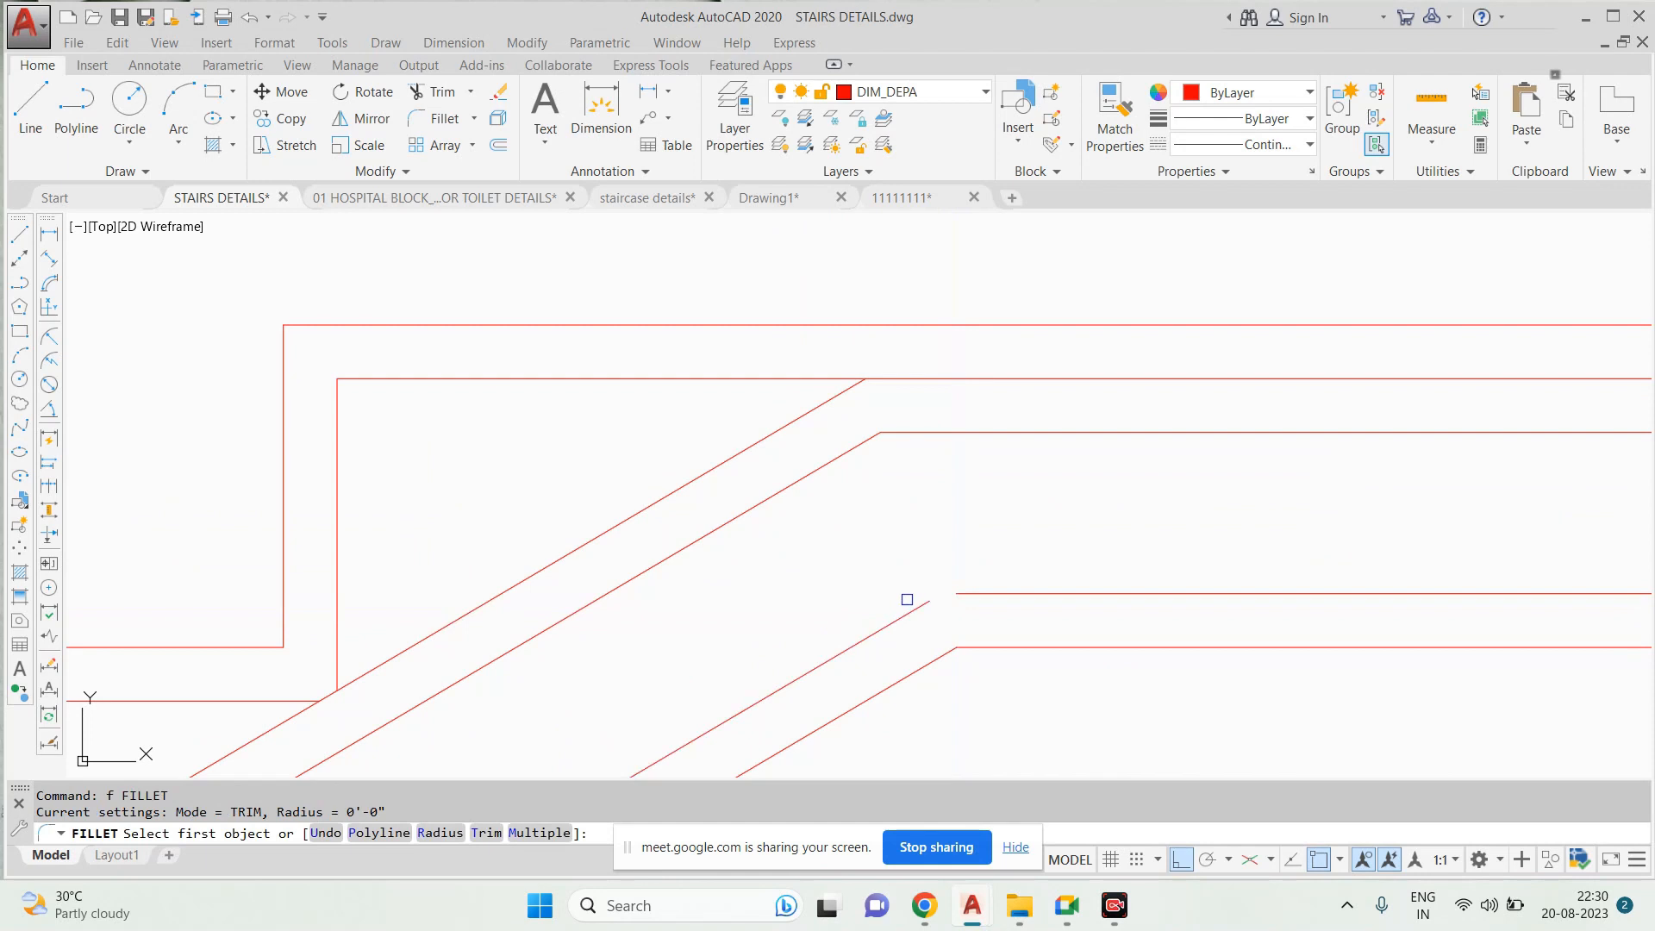
left_click(957, 595)
scroll(963, 503, "down", 8)
scroll(1124, 522, "up", 8)
Erase the leftover offset line at the free end of the landing slab
key("Escape")
left_click(1017, 525)
type("e")
key("Return")
scroll(1077, 465, "down", 5)
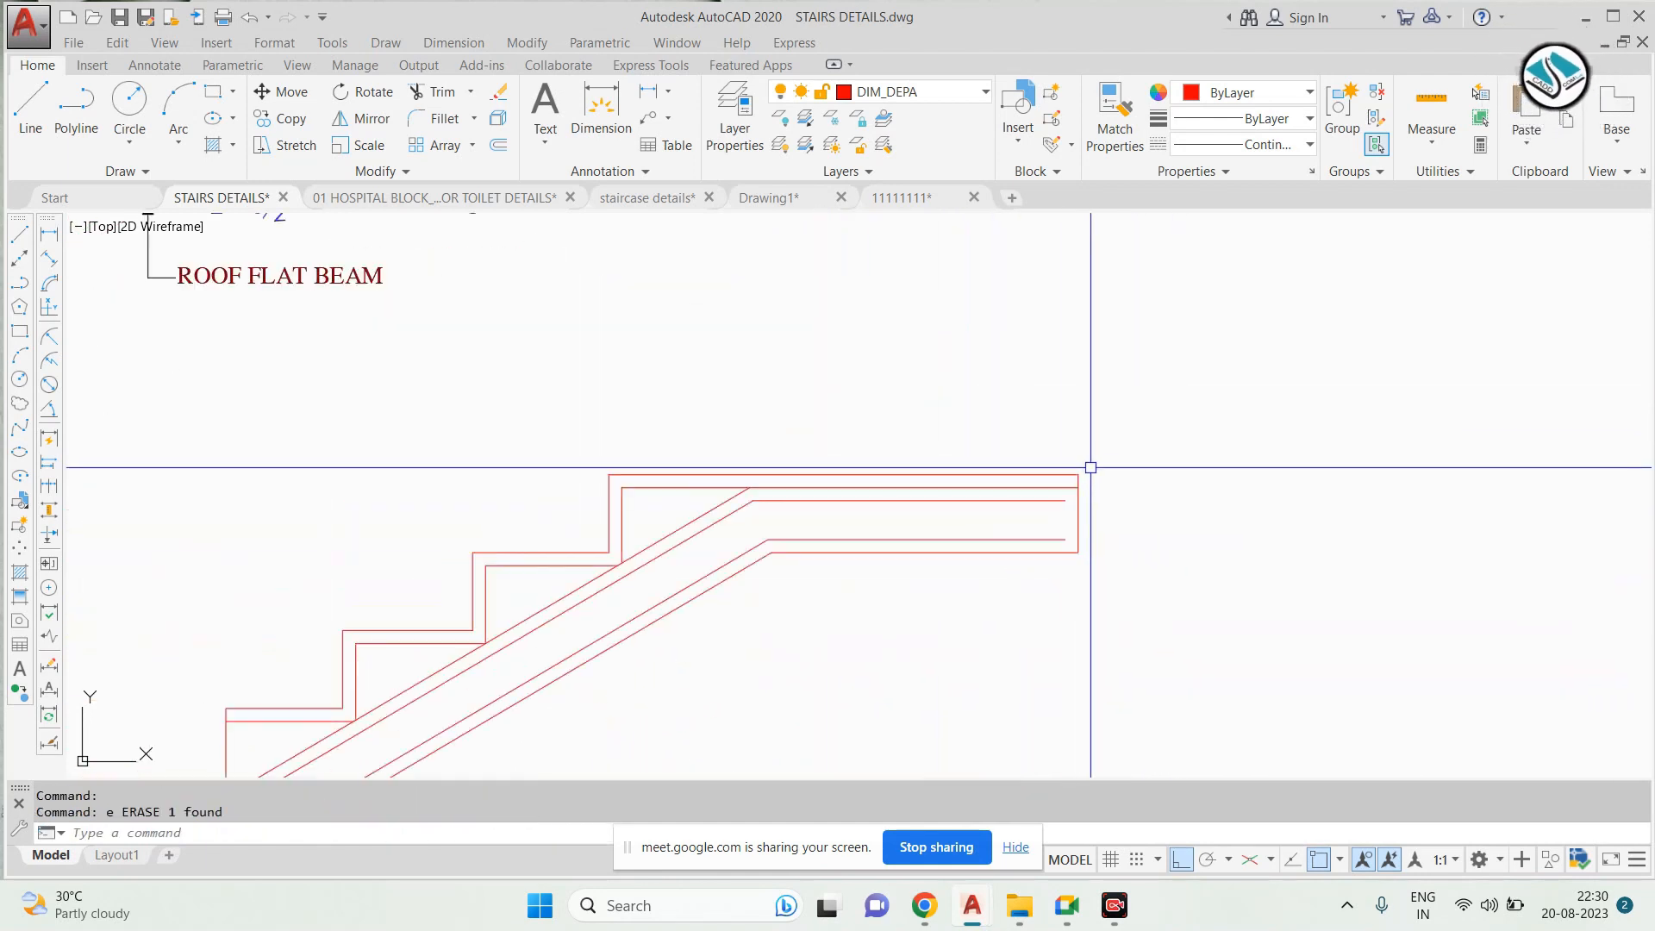
Trim the overshooting inner line where the sloped slab meets the outer side of the bottom beam
scroll(768, 507, "up", 3)
scroll(768, 506, "up", 4)
type("tr")
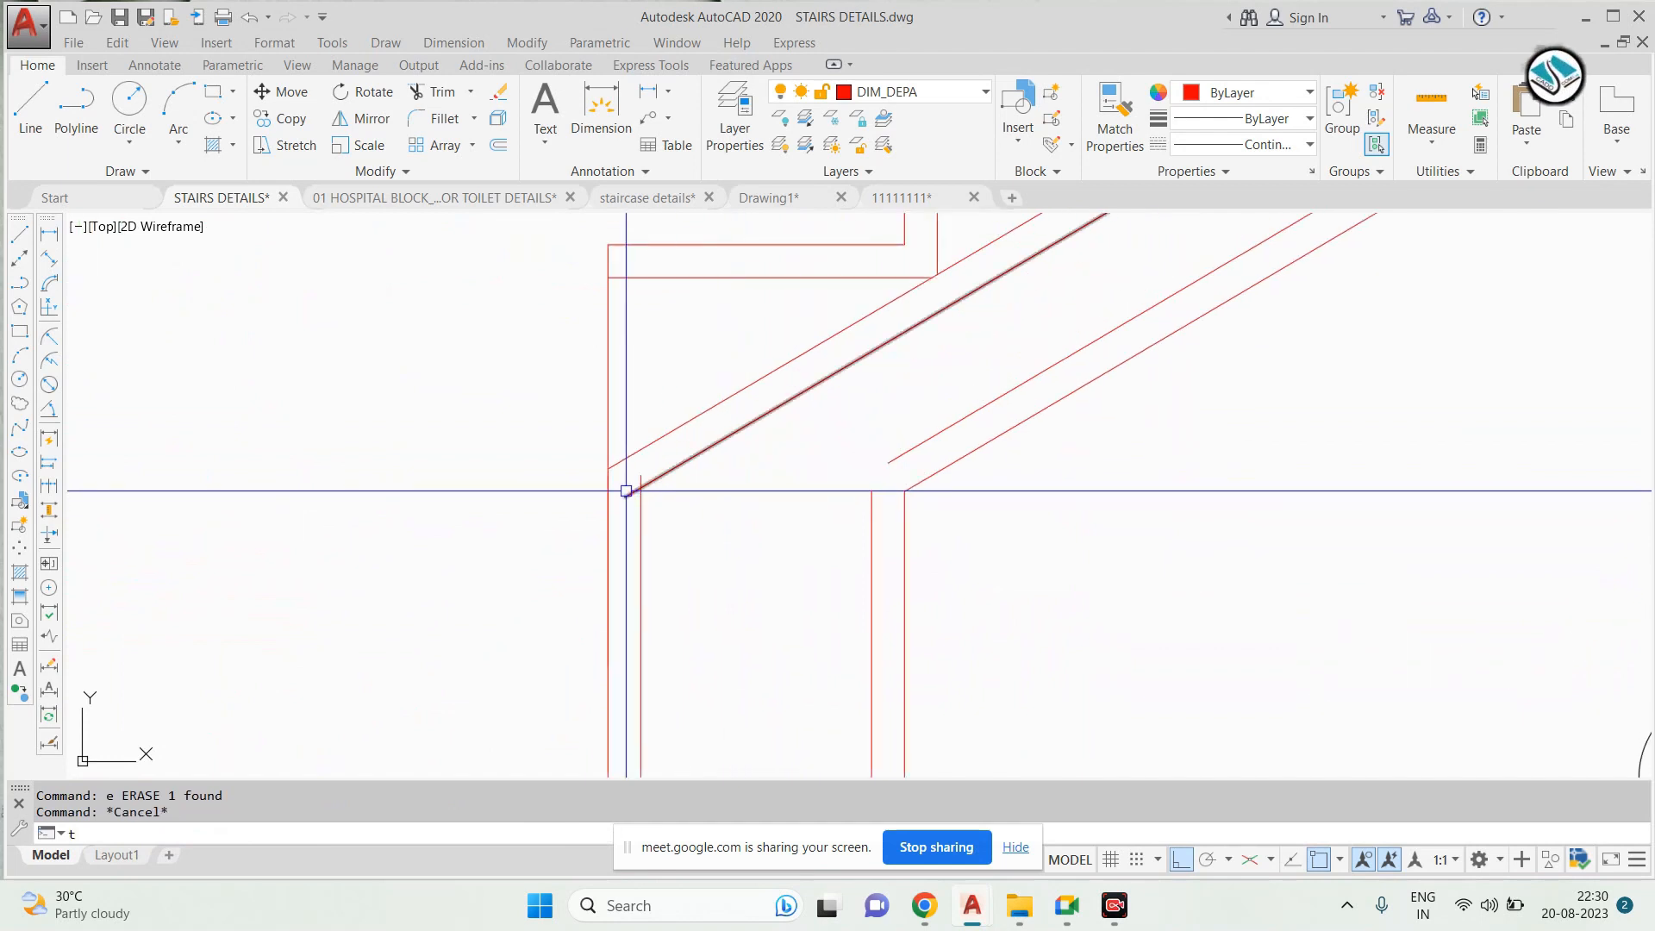
key("Return")
key("Return")
scroll(691, 450, "down", 4)
Fillet the lower sloped inner line with the beam's inner vertical line into a sharp corner
key("Escape")
type("f")
key("Return")
left_click(919, 470)
scroll(896, 470, "down", 6)
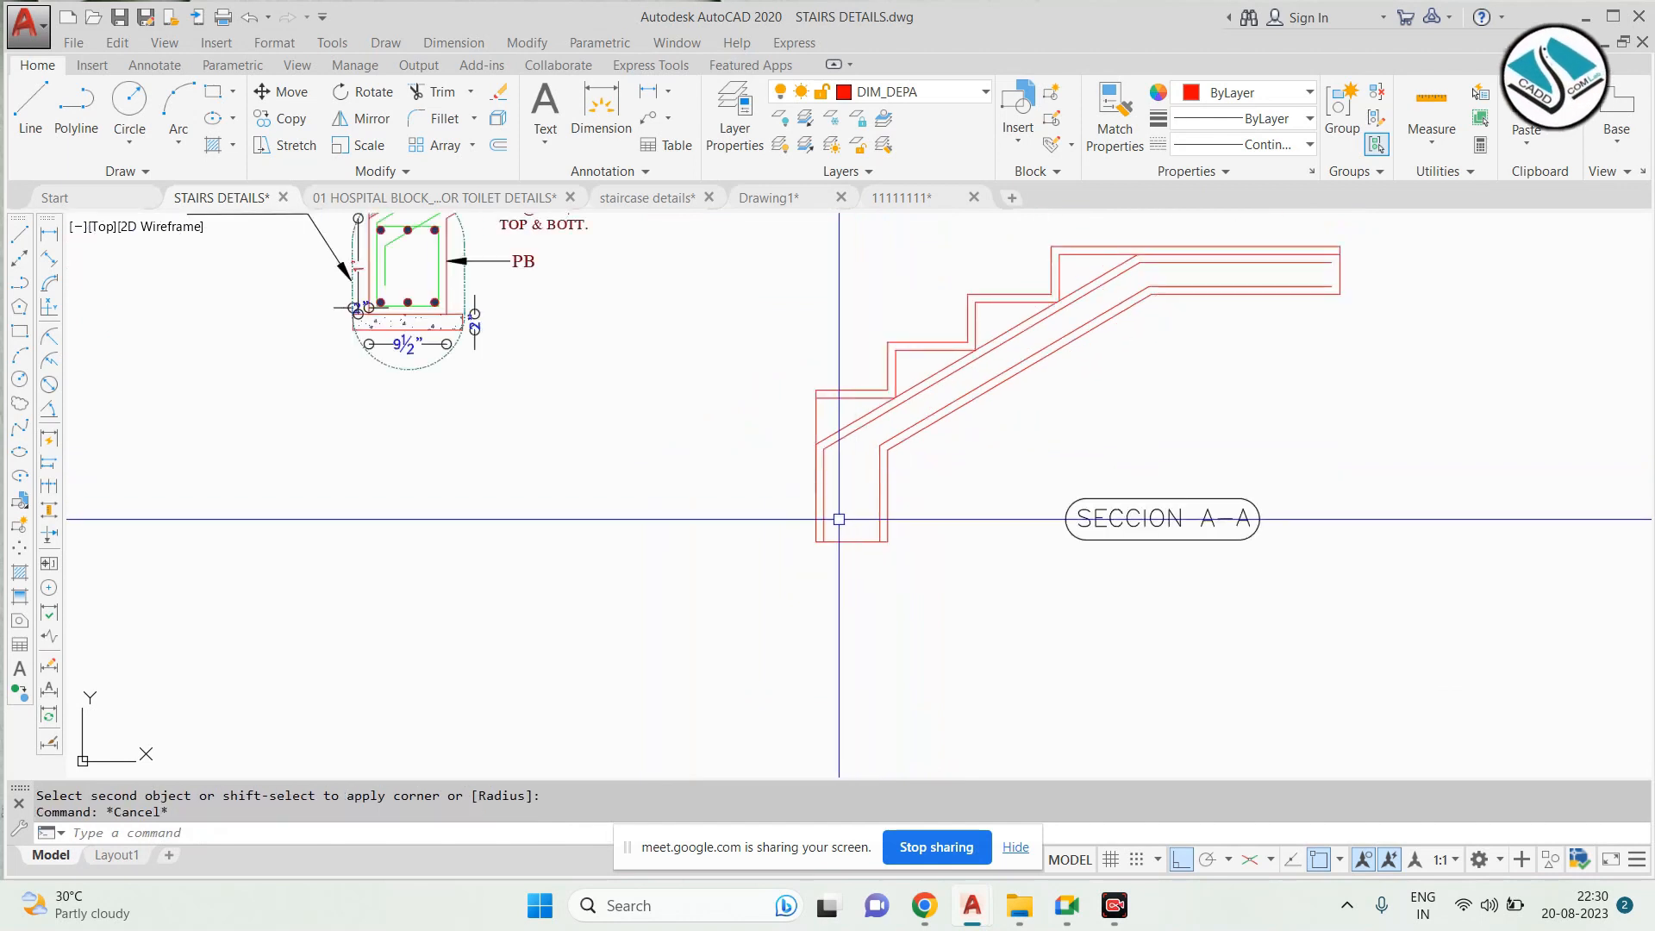
Offset the beam's bottom edge inward to form the bottom inner line
key("Return")
scroll(853, 550, "up", 4)
left_click(865, 577)
left_click(867, 557)
key("Escape")
Trim the overhanging ends of the inner lines at both bottom corners of the beam
type("tr")
key("Return")
scroll(821, 573, "up", 3)
key("Return")
key("Escape")
type("tr")
key("Return")
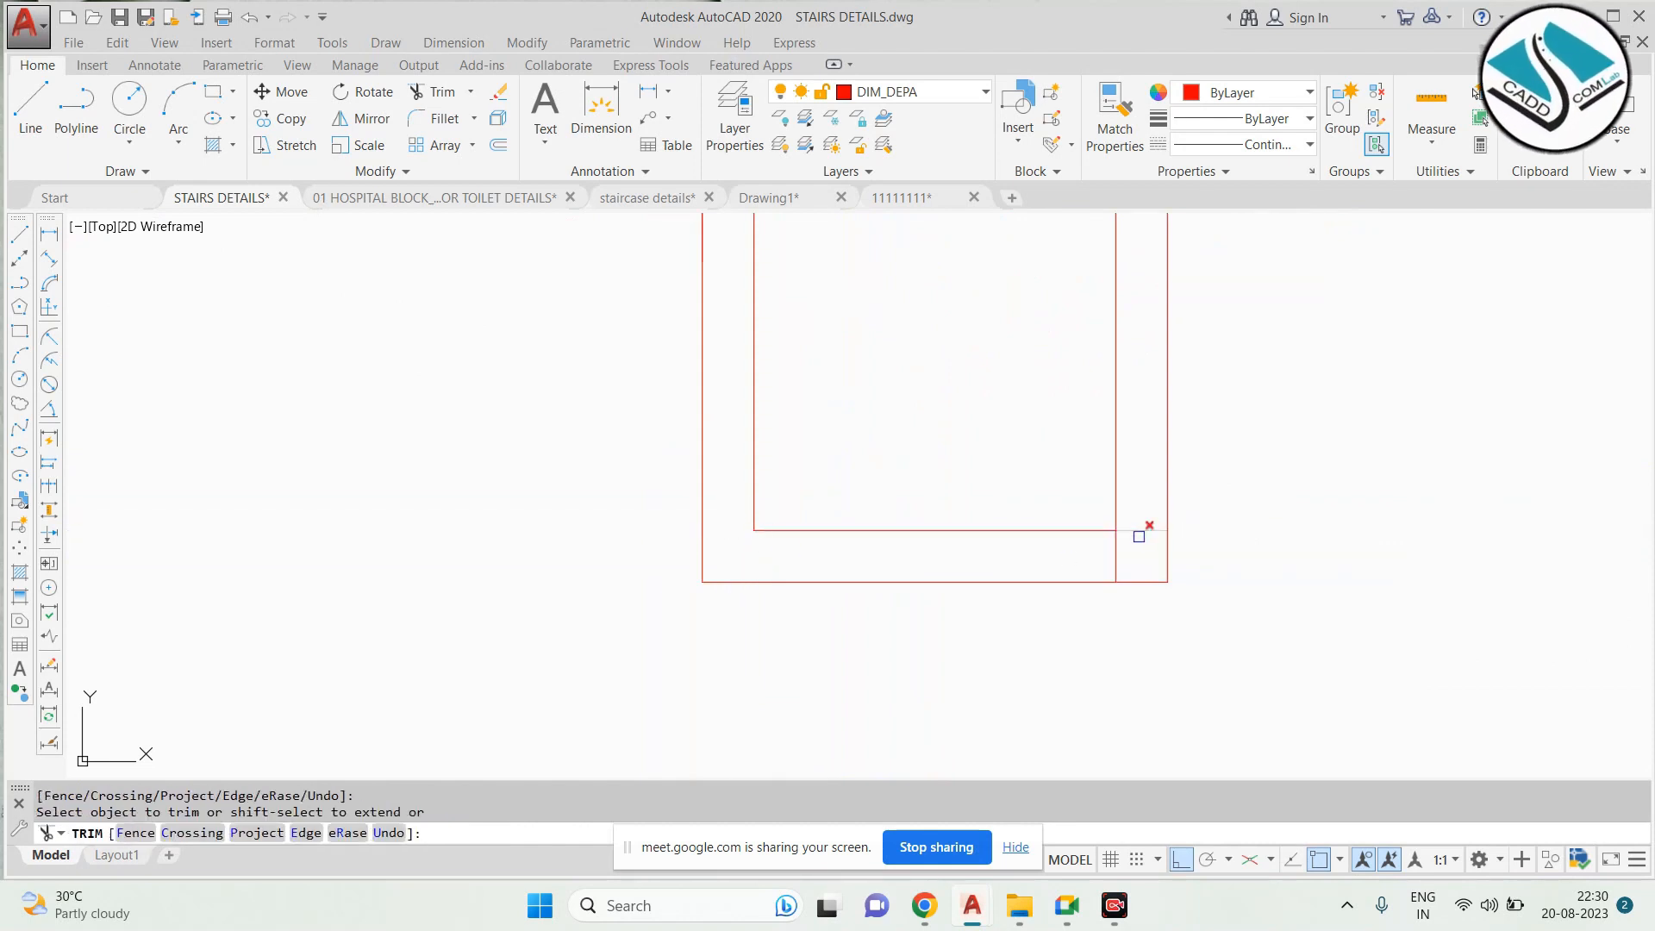
key("Escape")
Change the colour of the beam's two vertical and bottom inner lines to dark blue
left_click(1141, 464)
left_click(722, 536)
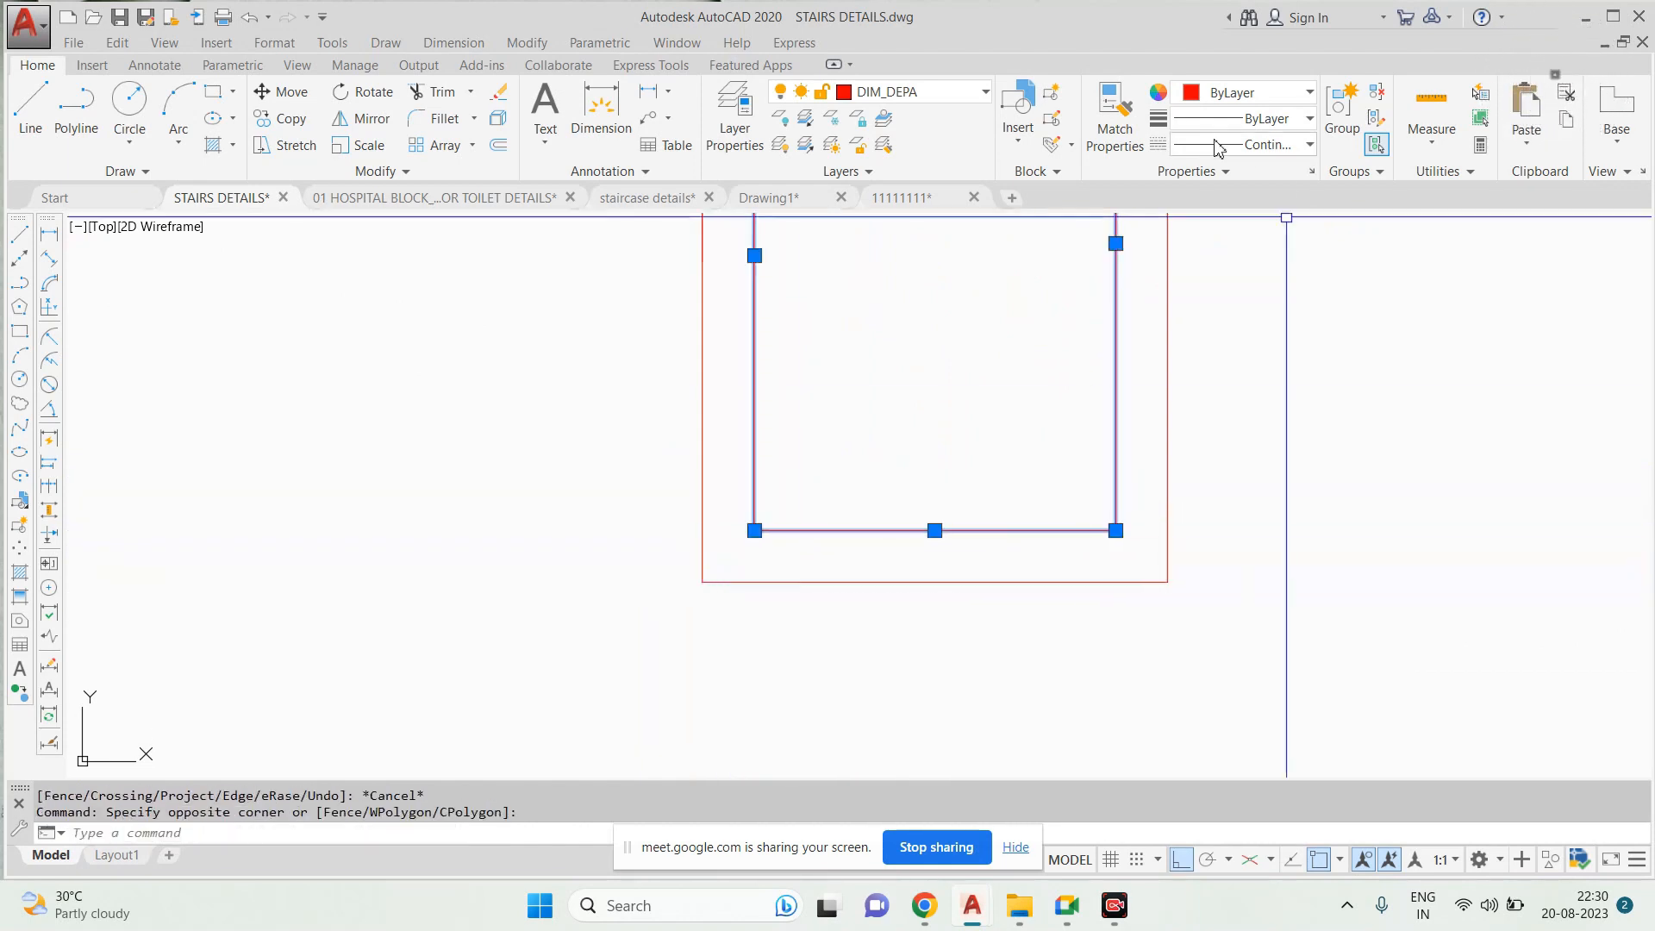
left_click(1283, 92)
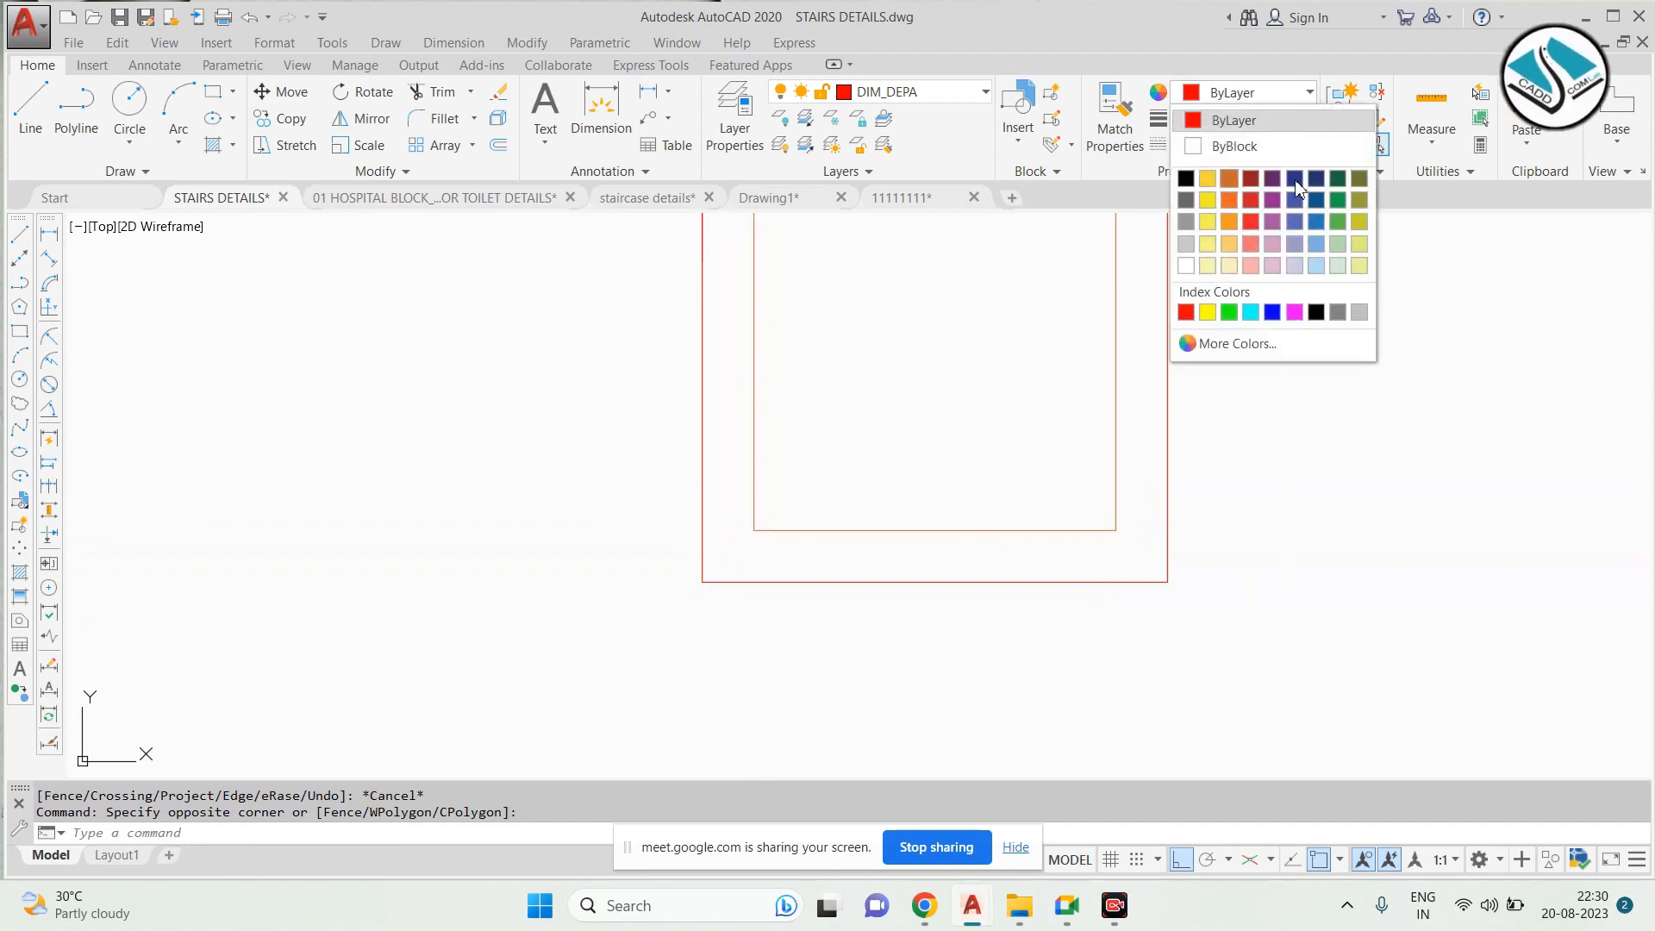
key("Escape")
key("Escape")
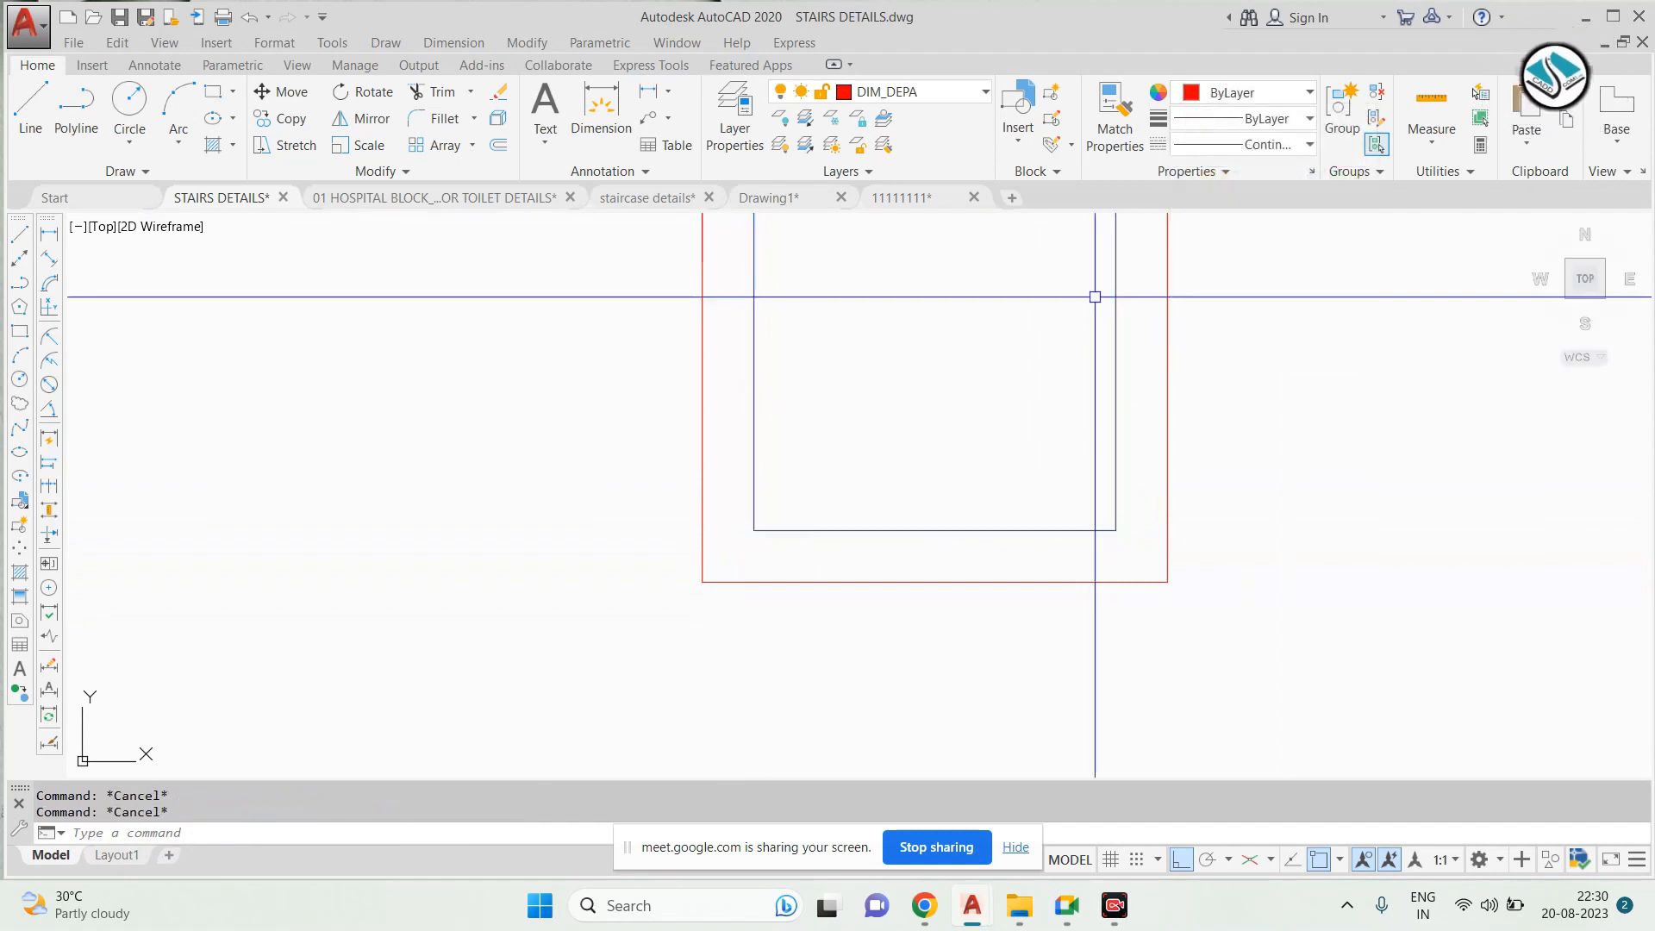
Match the blue inner line's properties onto the remaining inner offset lines of the sloped slab and landing
middle_click_drag(1032, 344, 759, 600)
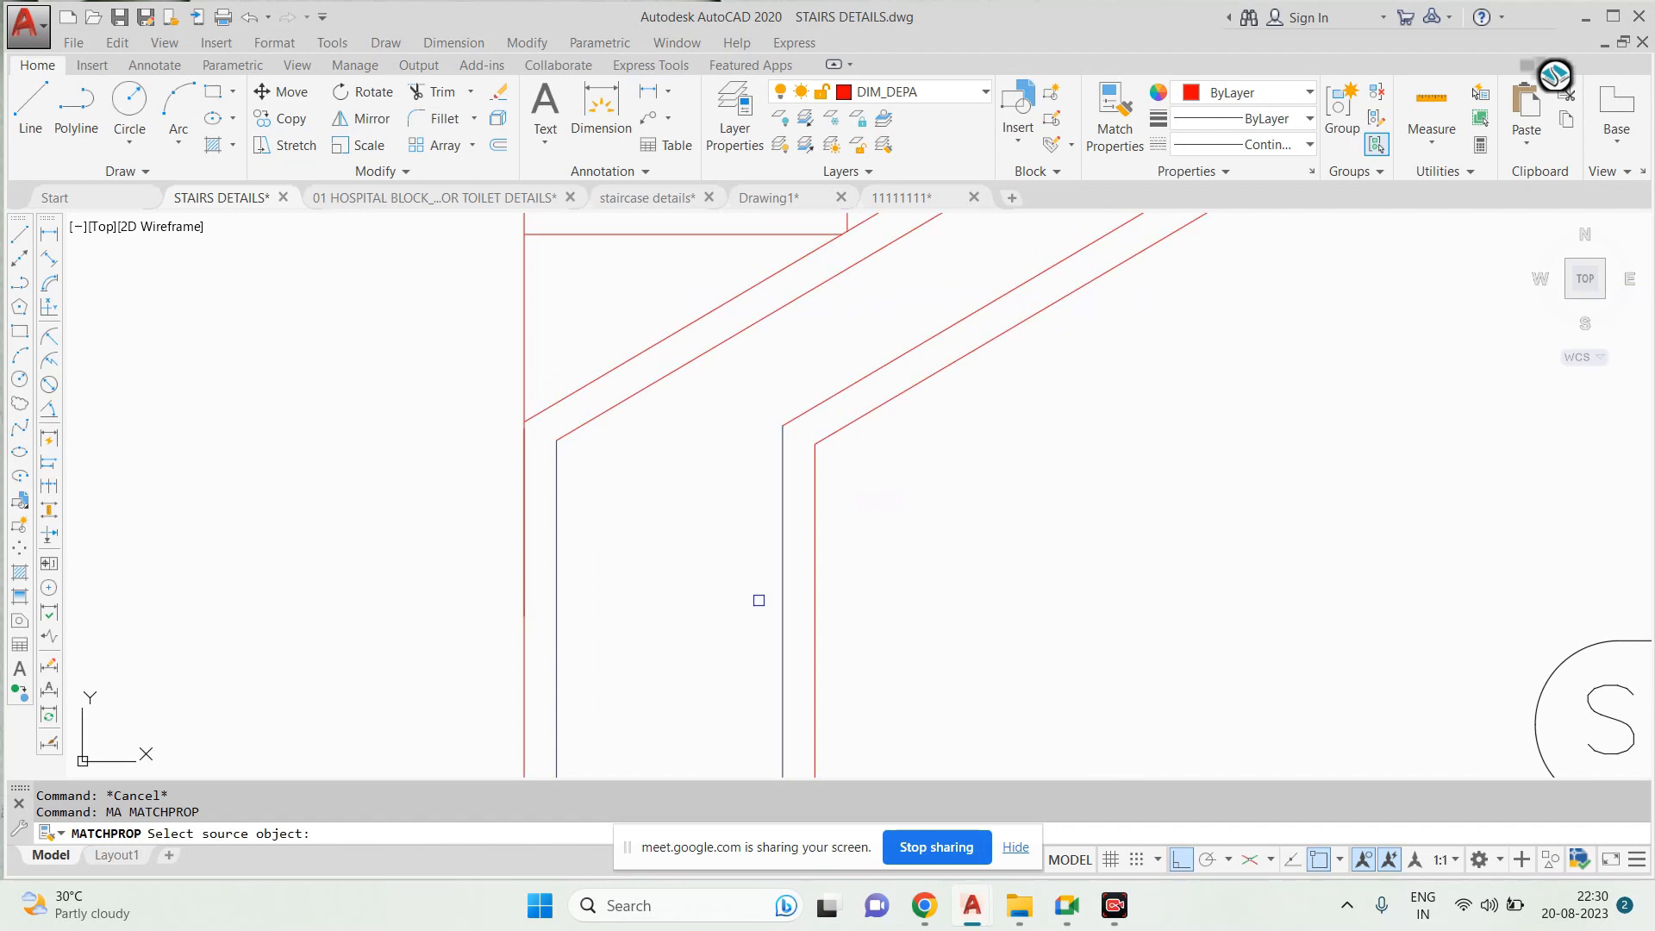
left_click(781, 480)
scroll(716, 337, "down", 3)
scroll(862, 318, "up", 3)
scroll(897, 361, "down", 3)
key("Escape")
Examine the reinforcement of the finished reference stair section, from the landing bars to the bottom beam, against the new section
scroll(971, 289, "up", 4)
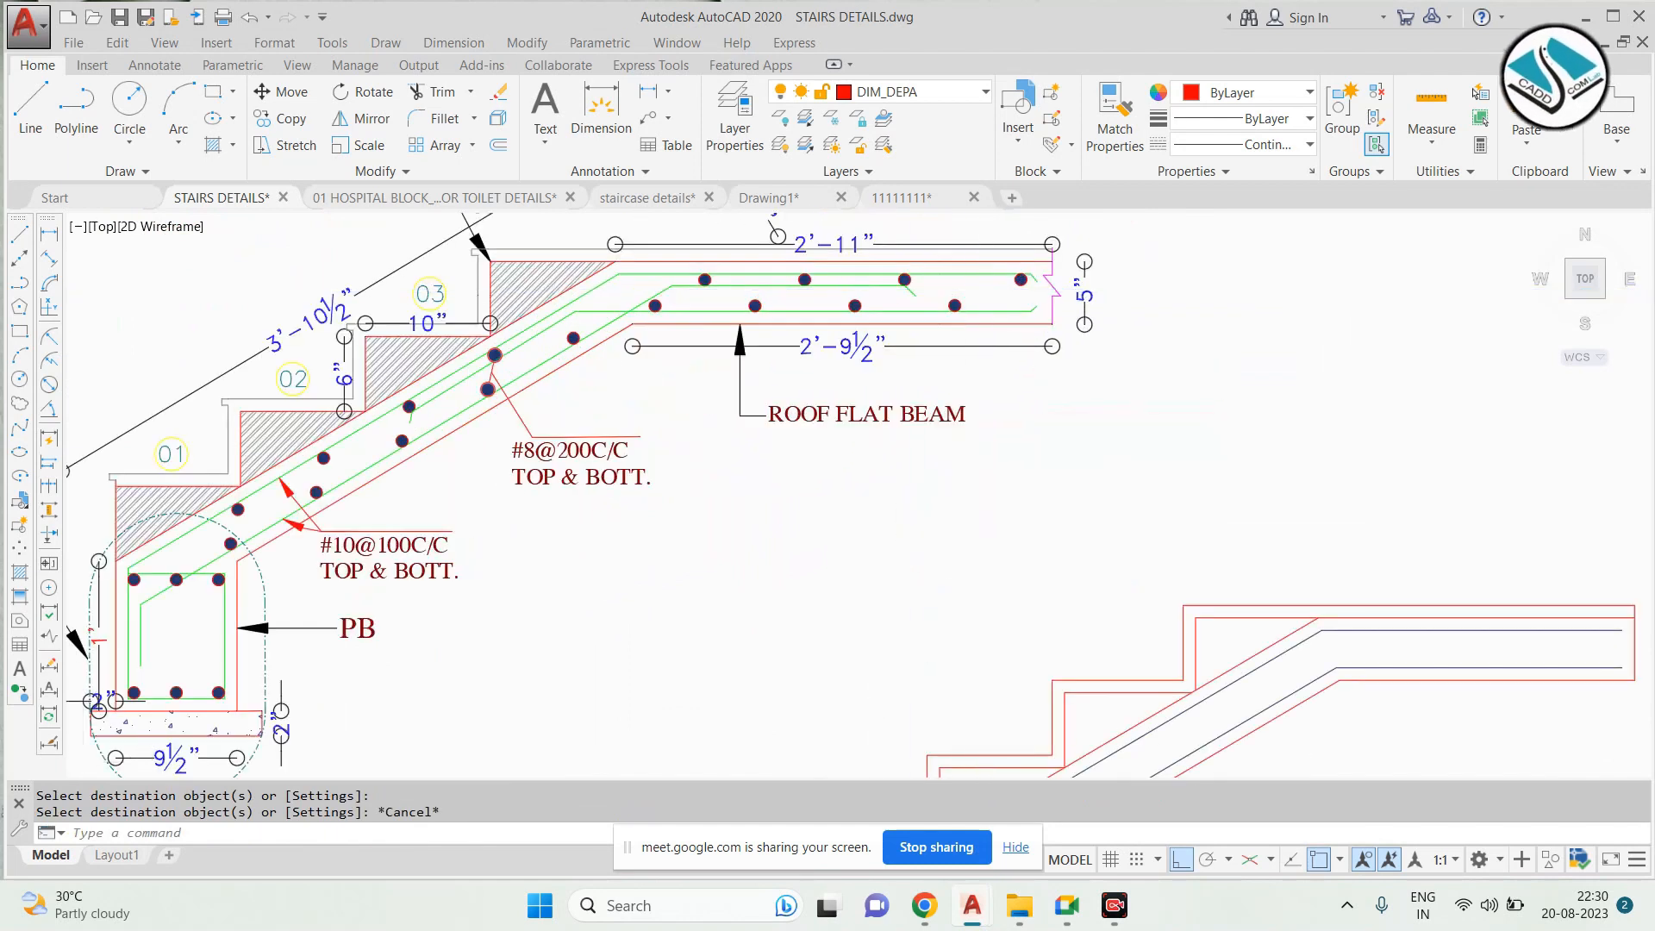
scroll(987, 289, "up", 2)
key("Escape")
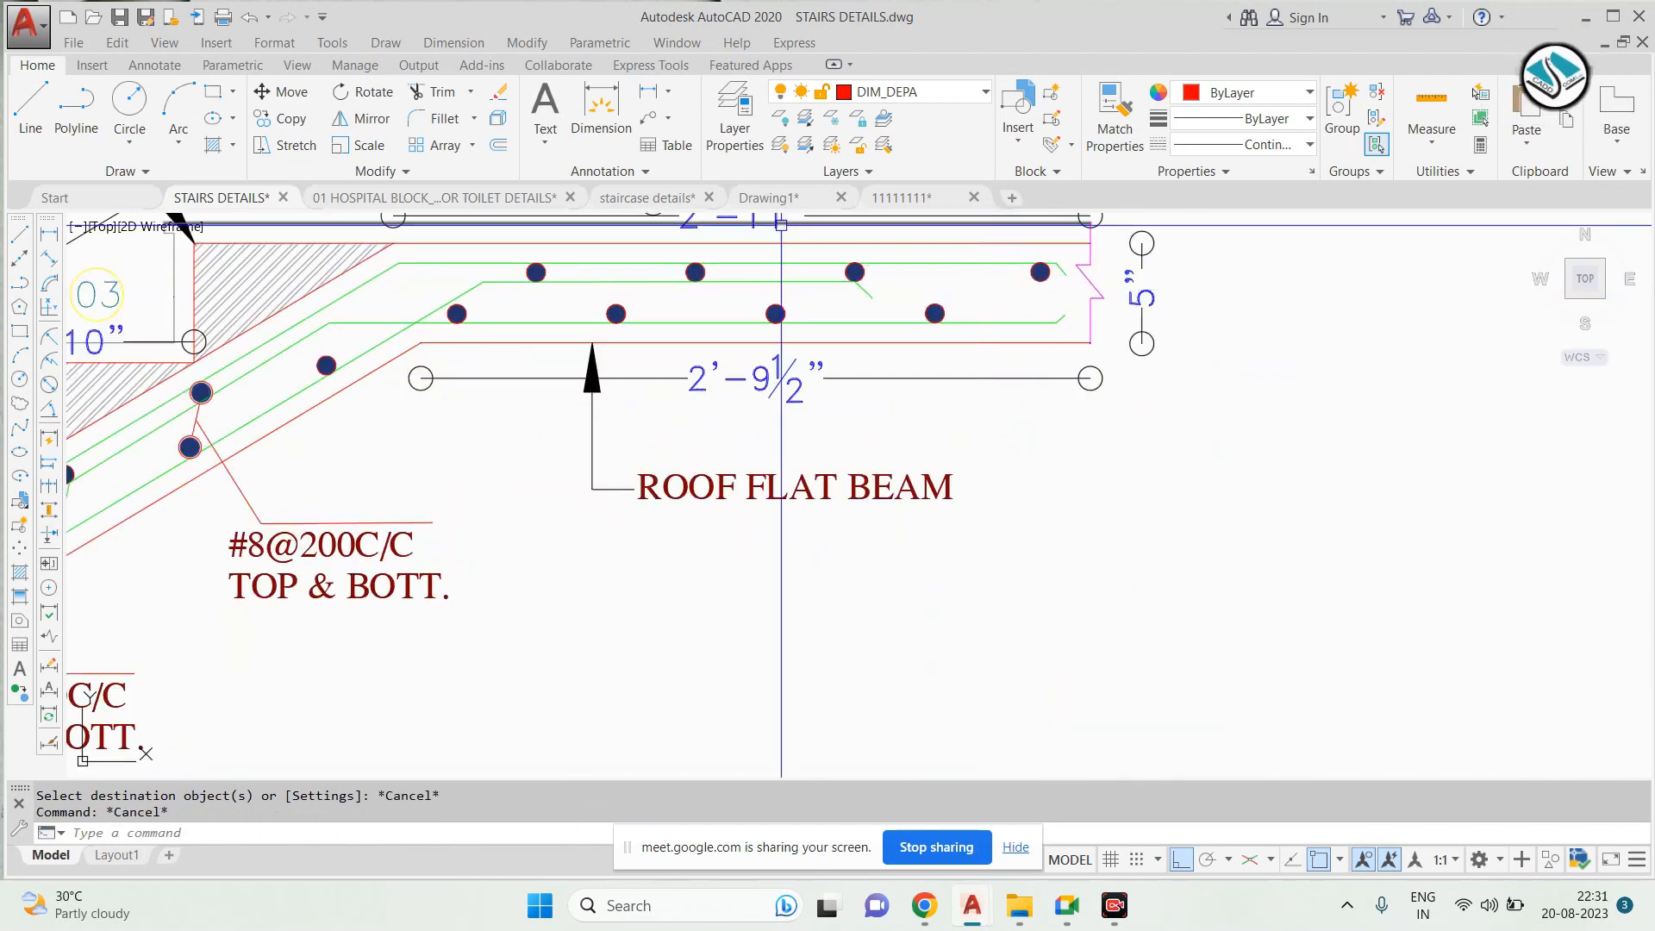
scroll(955, 371, "down", 4)
scroll(681, 388, "up", 2)
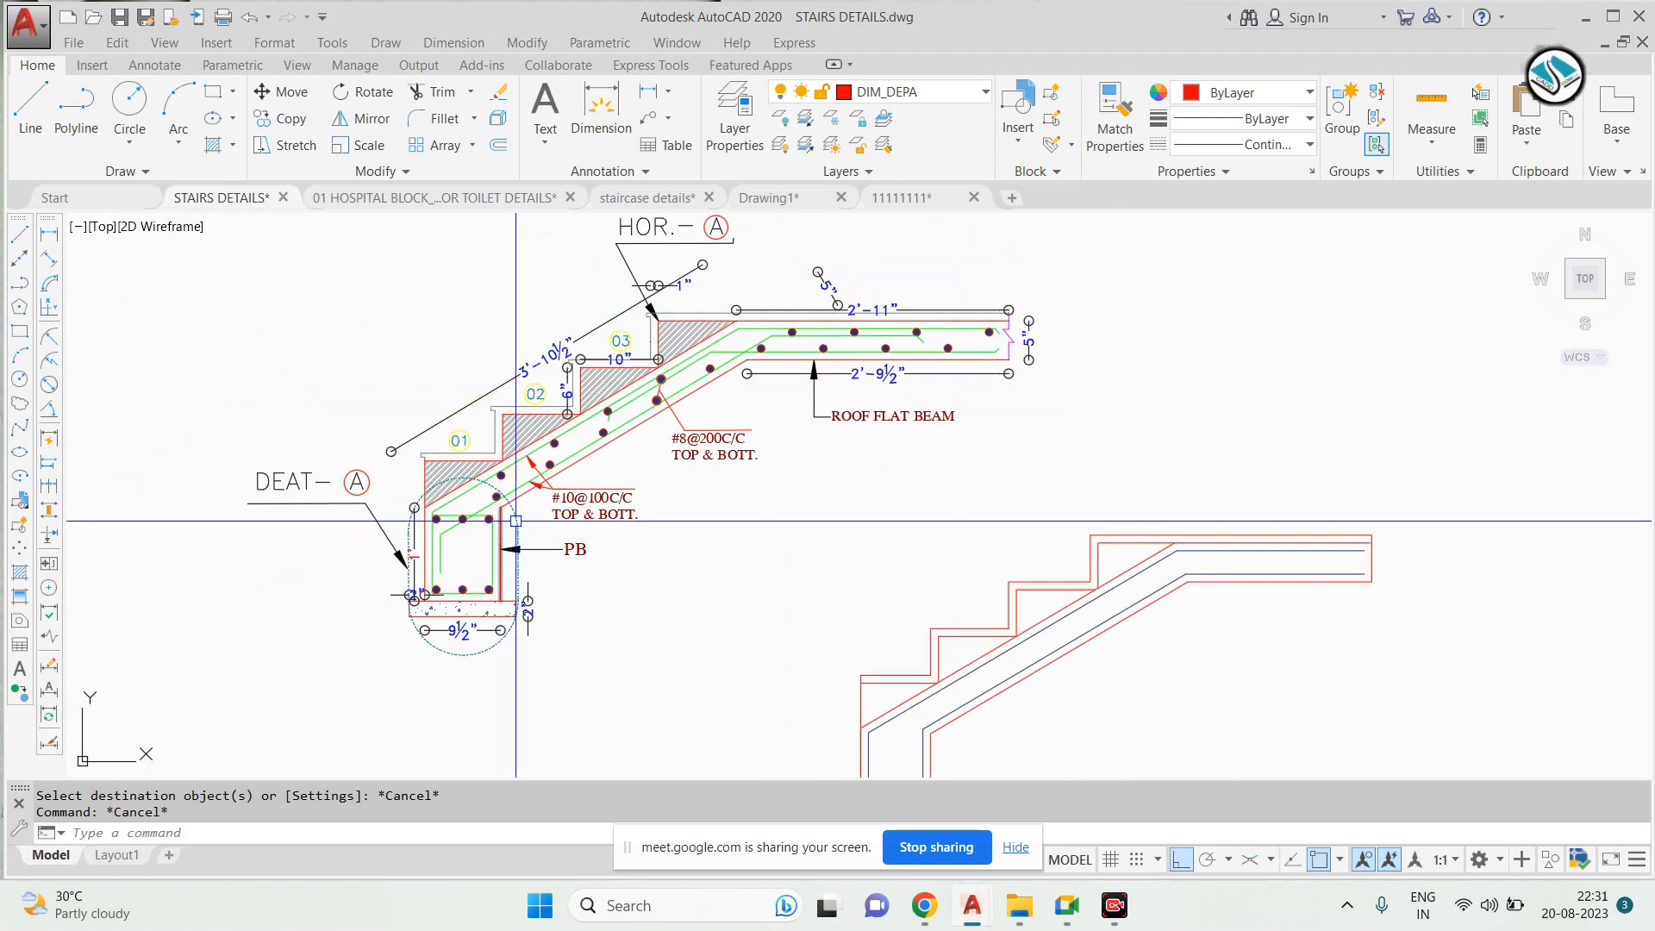
middle_click_drag(391, 483, 581, 362)
scroll(461, 458, "up", 6)
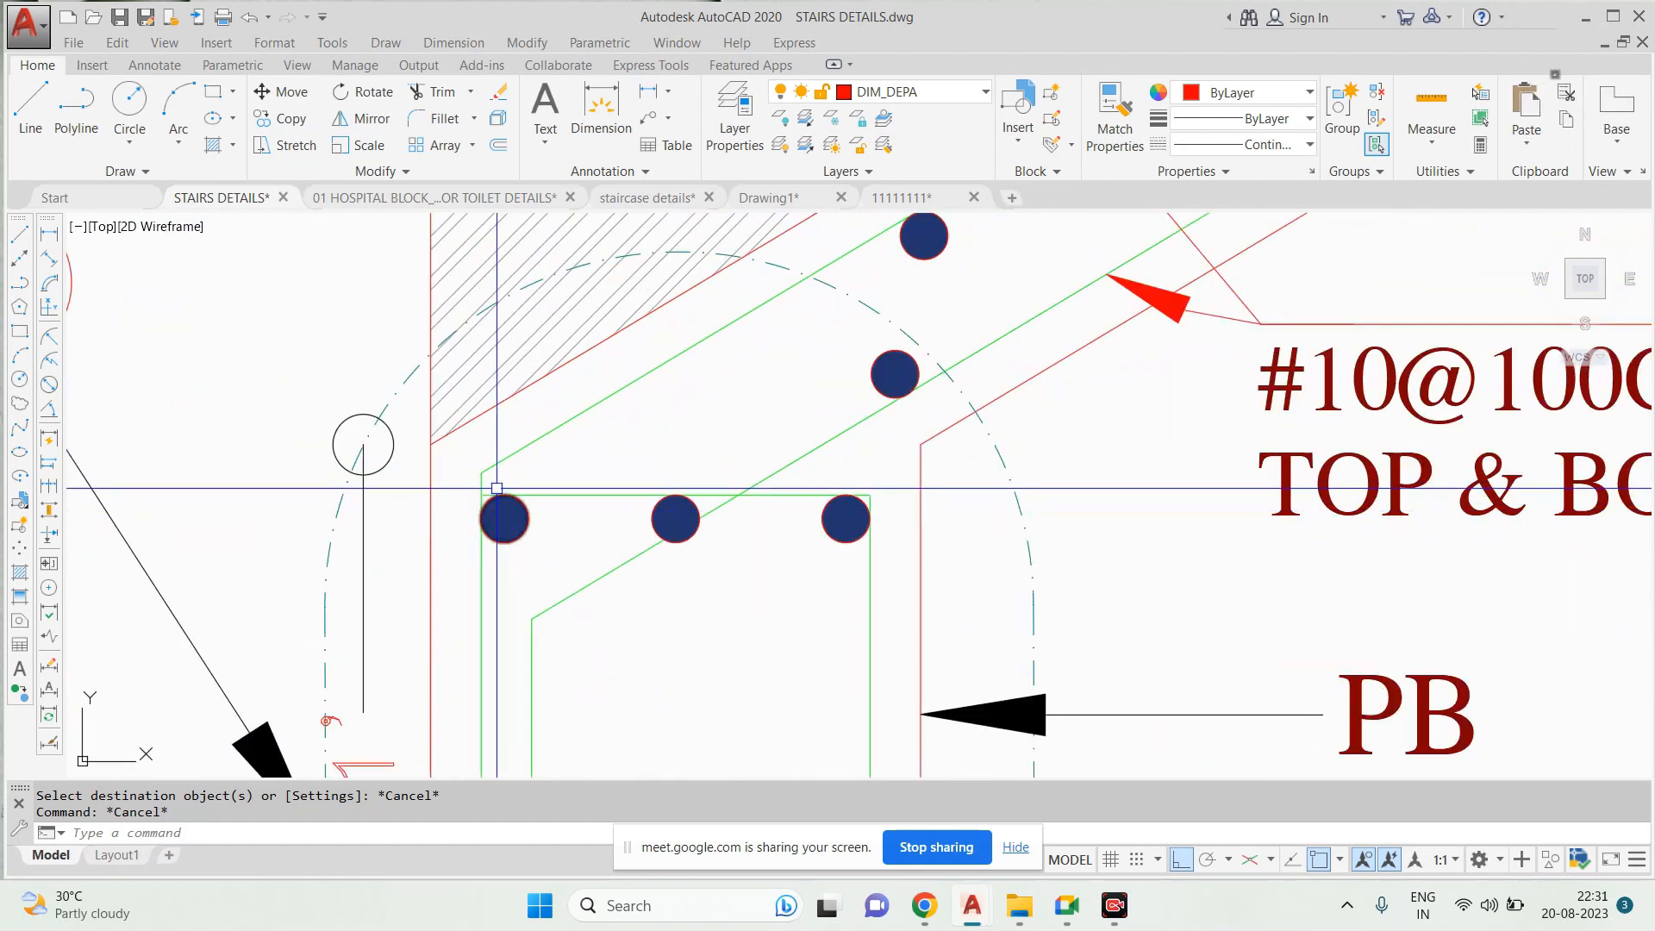
scroll(485, 476, "down", 8)
scroll(642, 588, "up", 10)
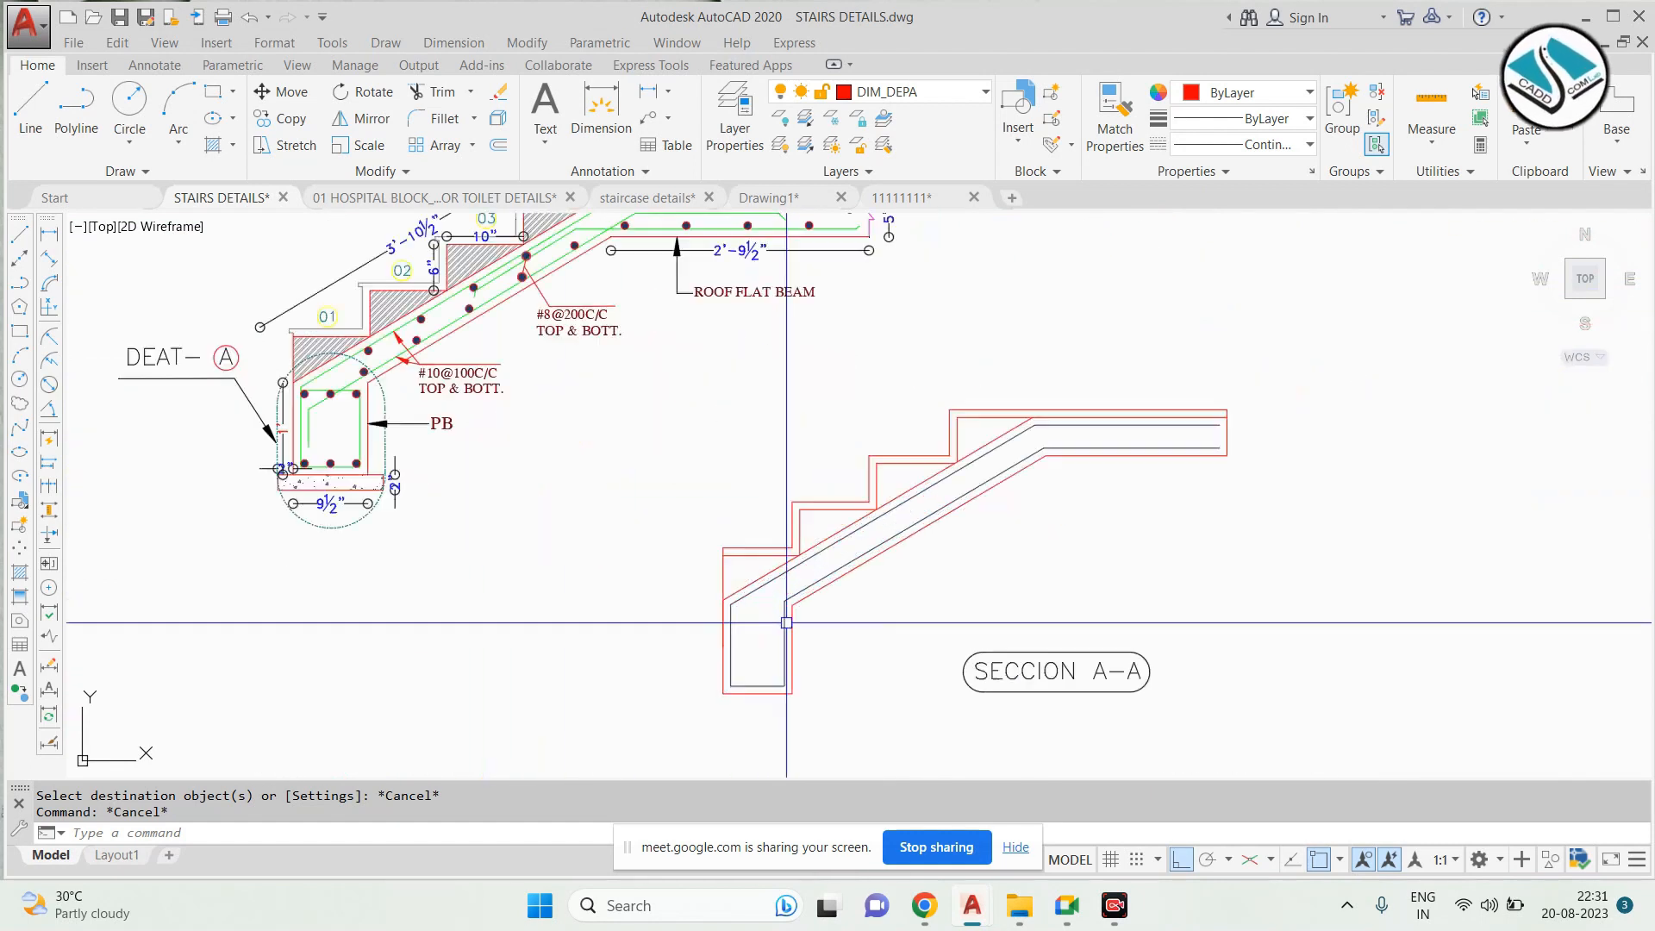
scroll(399, 554, "down", 8)
scroll(388, 460, "up", 10)
middle_click_drag(389, 459, 333, 581)
scroll(333, 581, "down", 2)
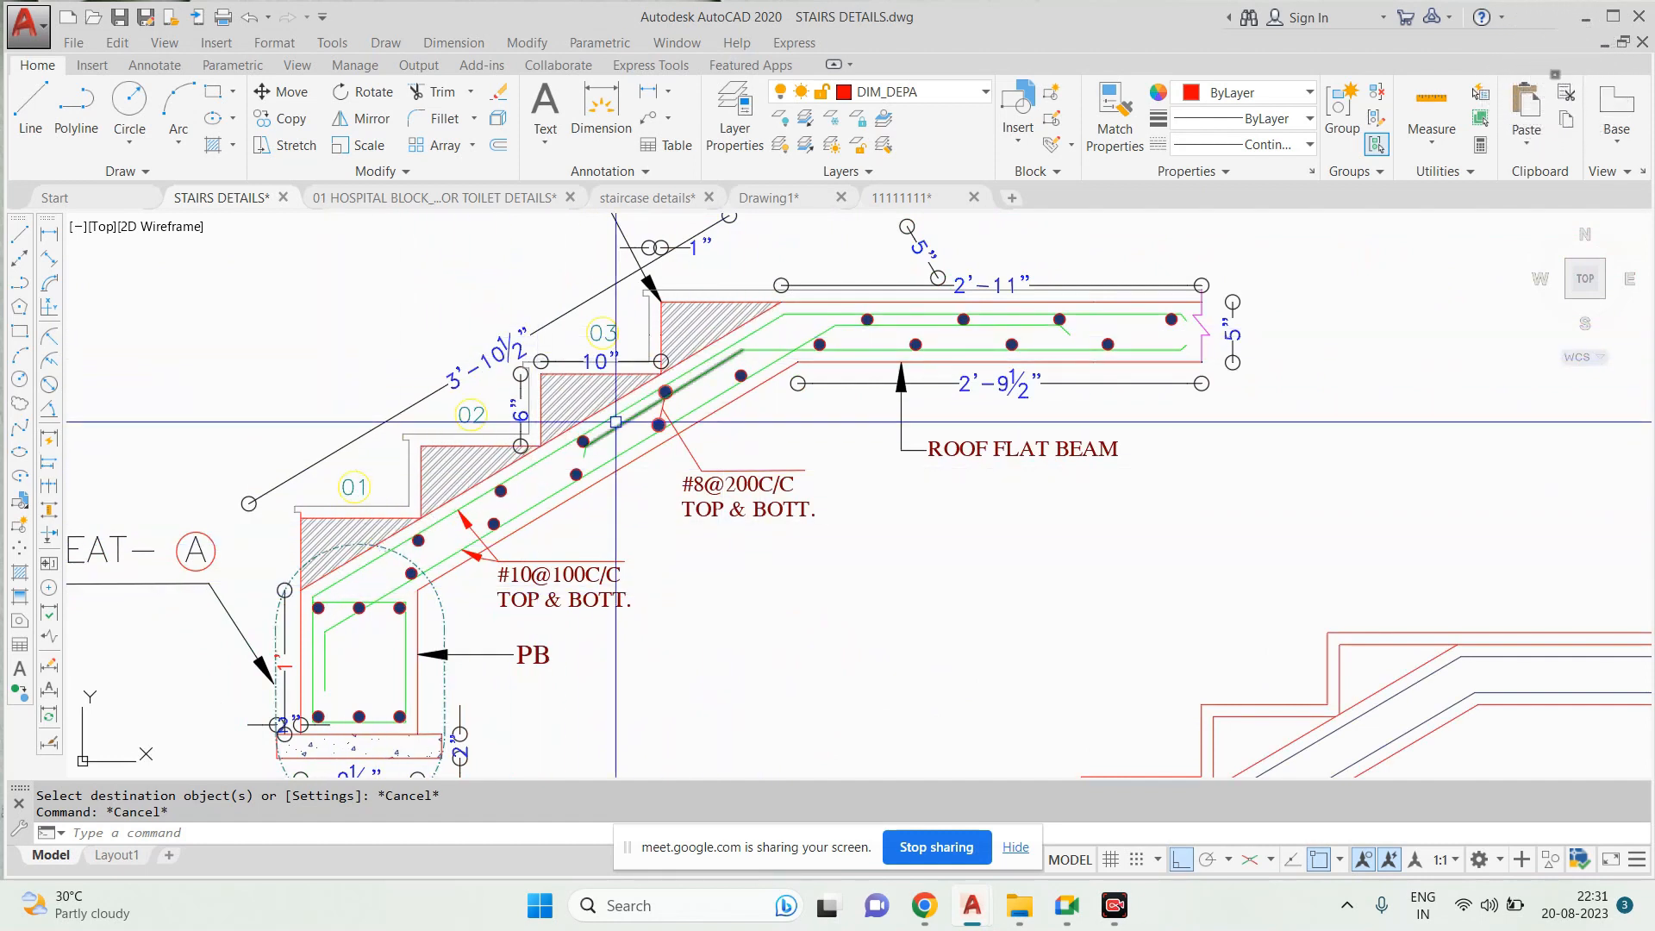
middle_click_drag(636, 402, 675, 446)
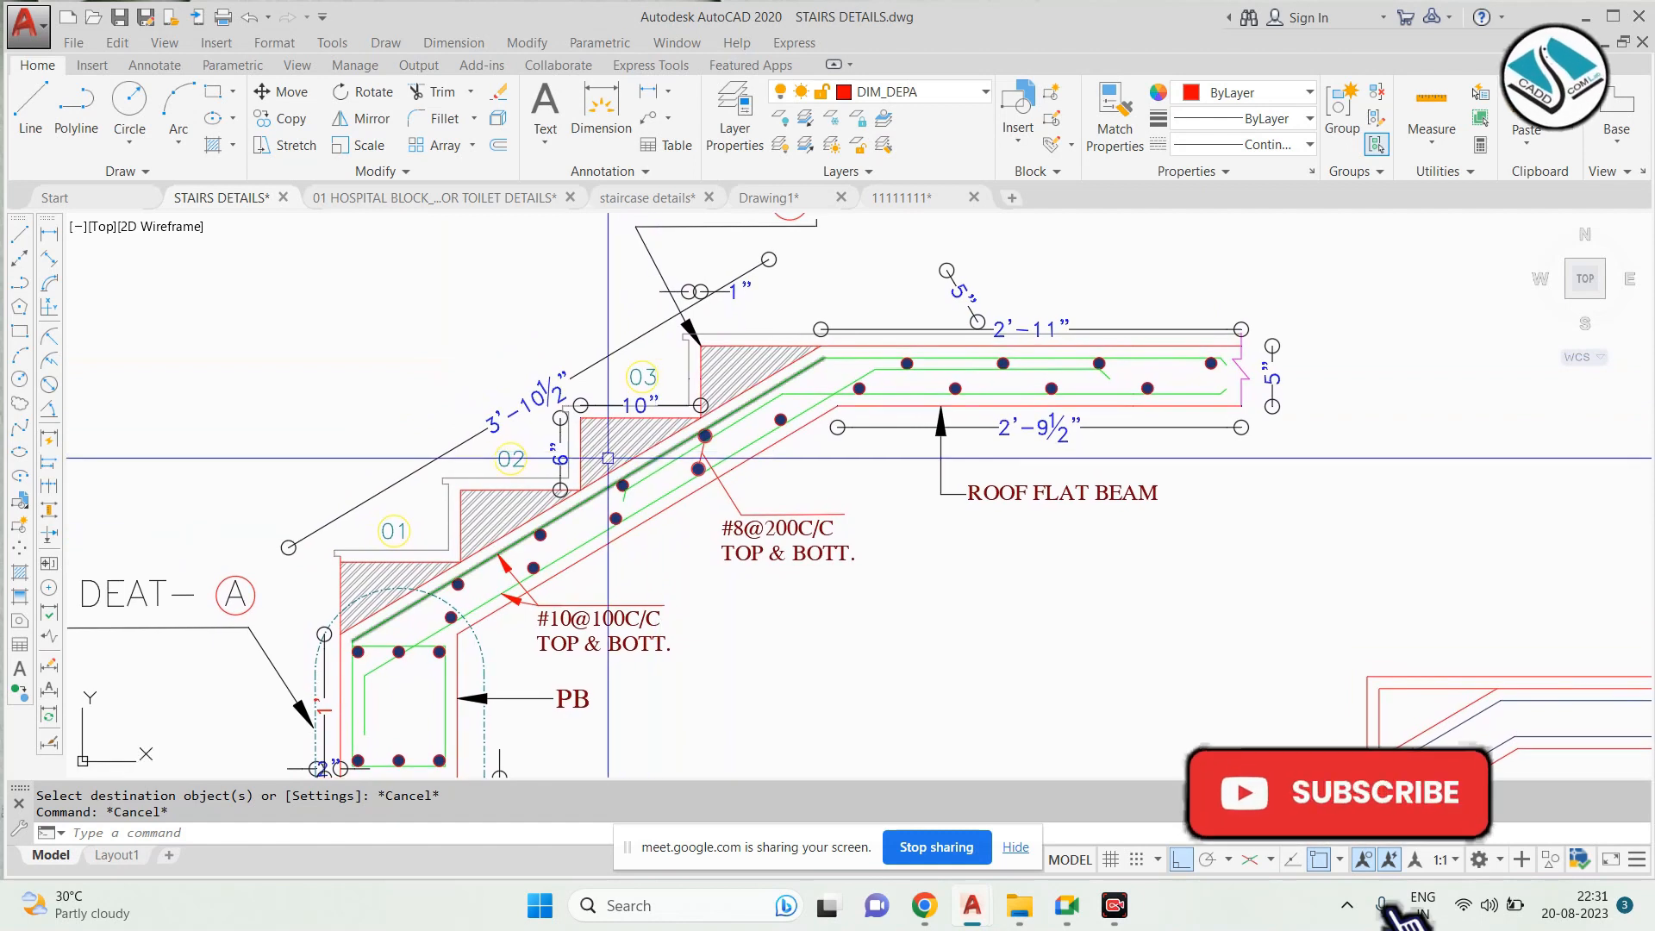
scroll(608, 458, "down", 2)
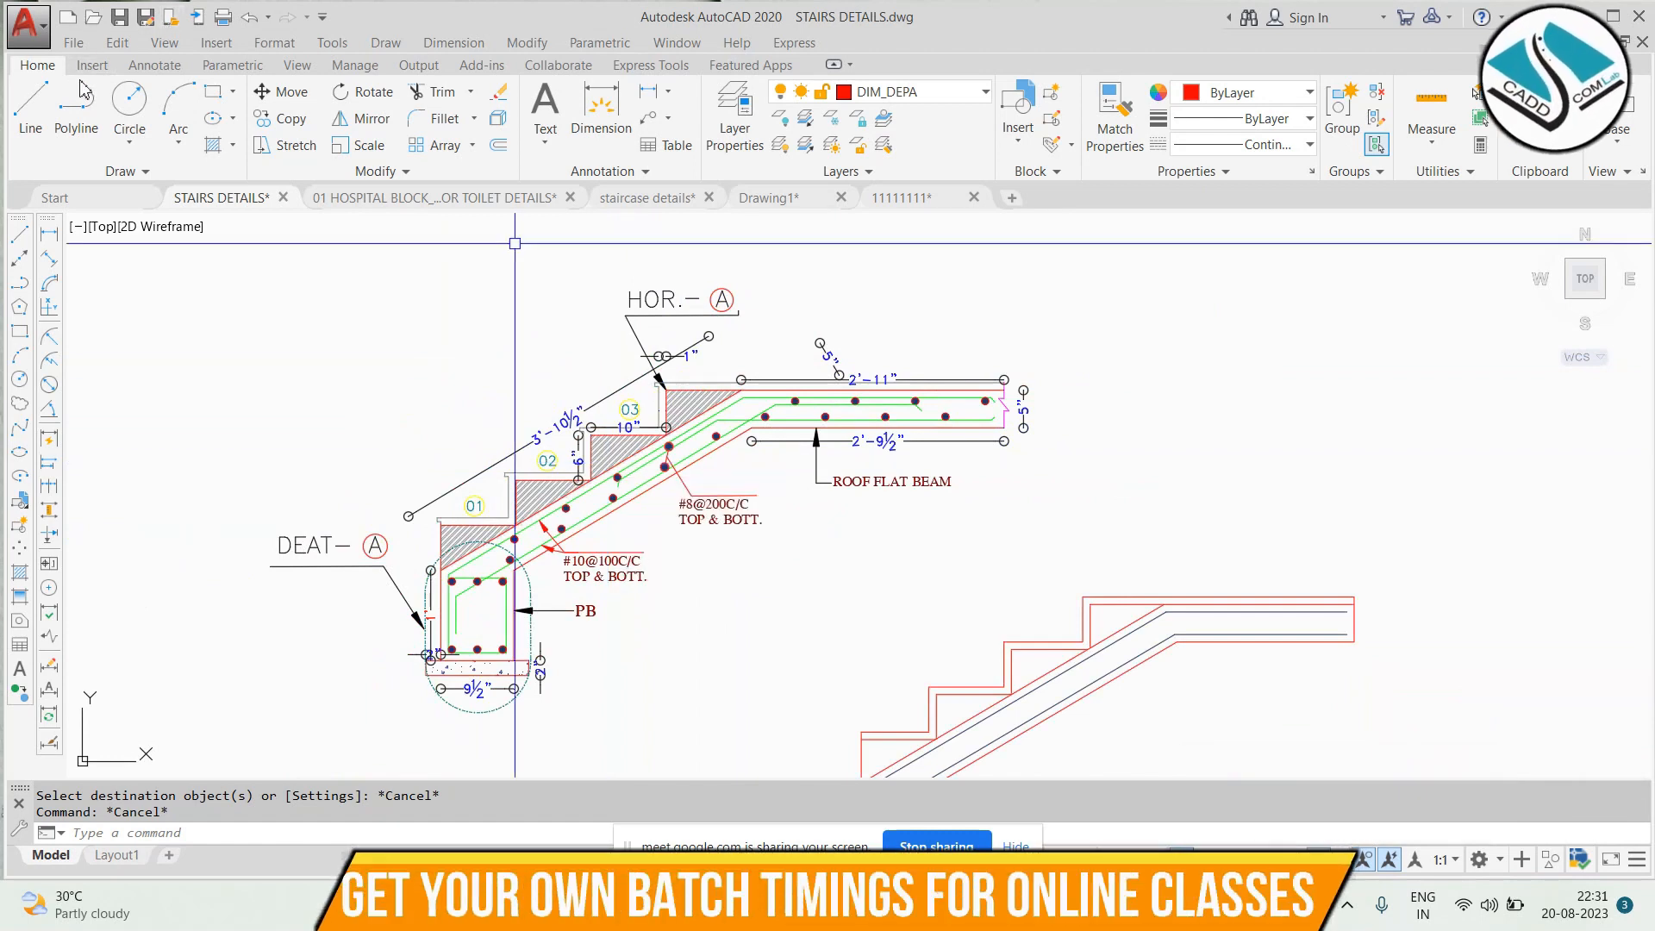
Open the recent drawing "complete detail all" and examine the reinforcement in its stair Section A-A
left_click(94, 203)
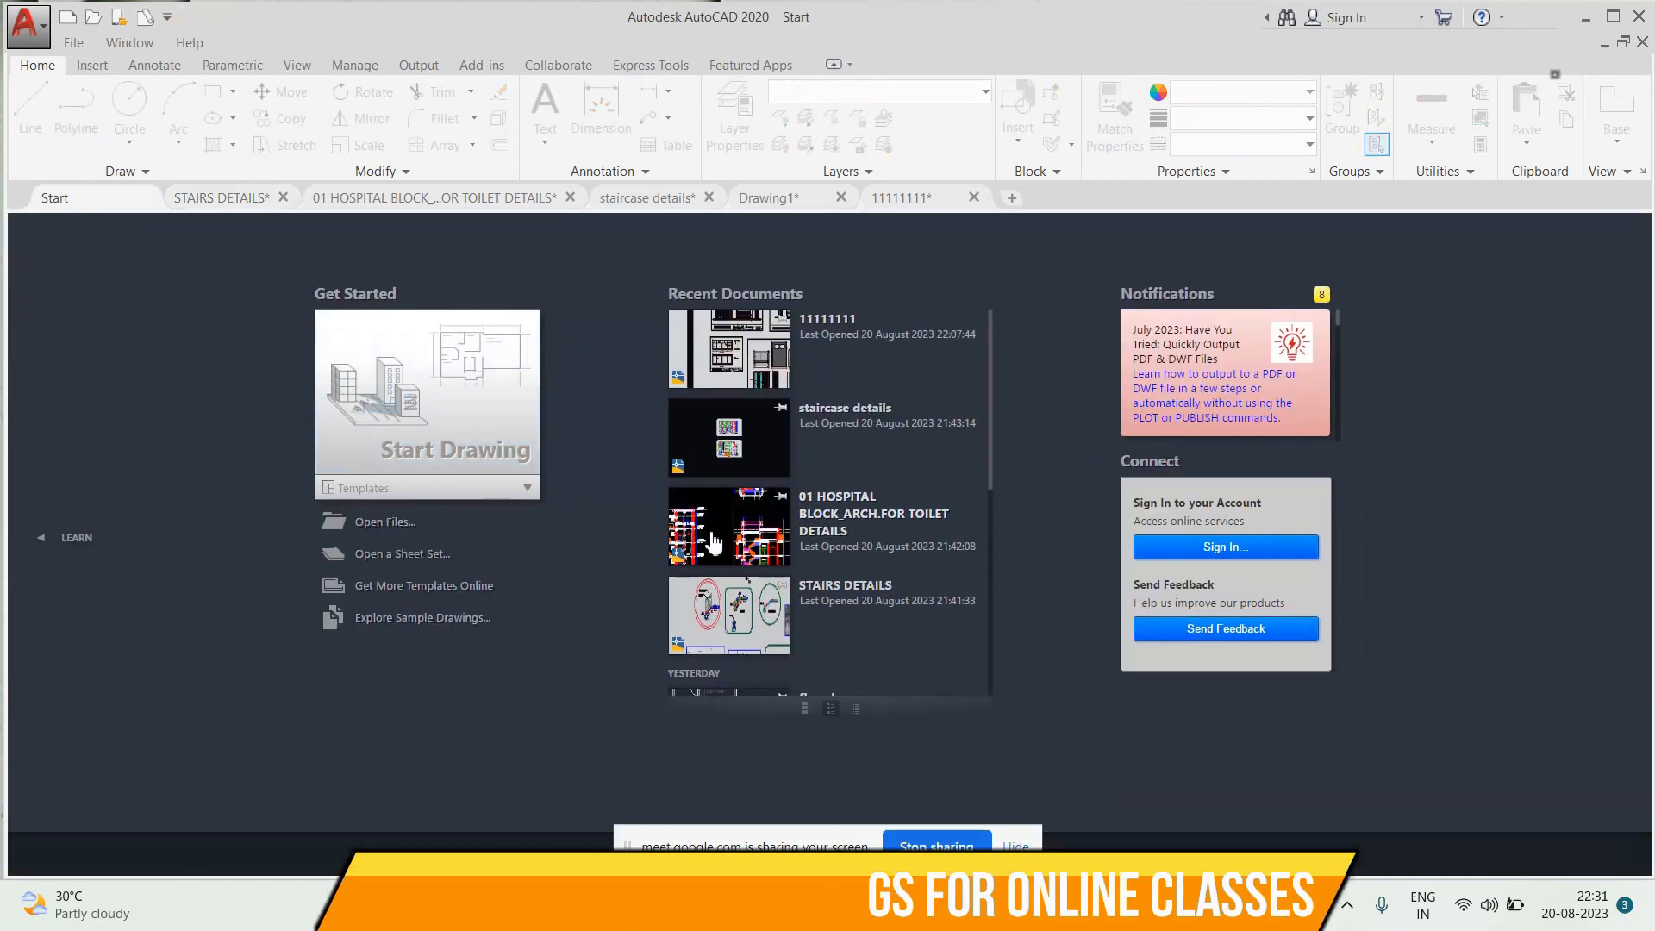
scroll(780, 517, "down", 3)
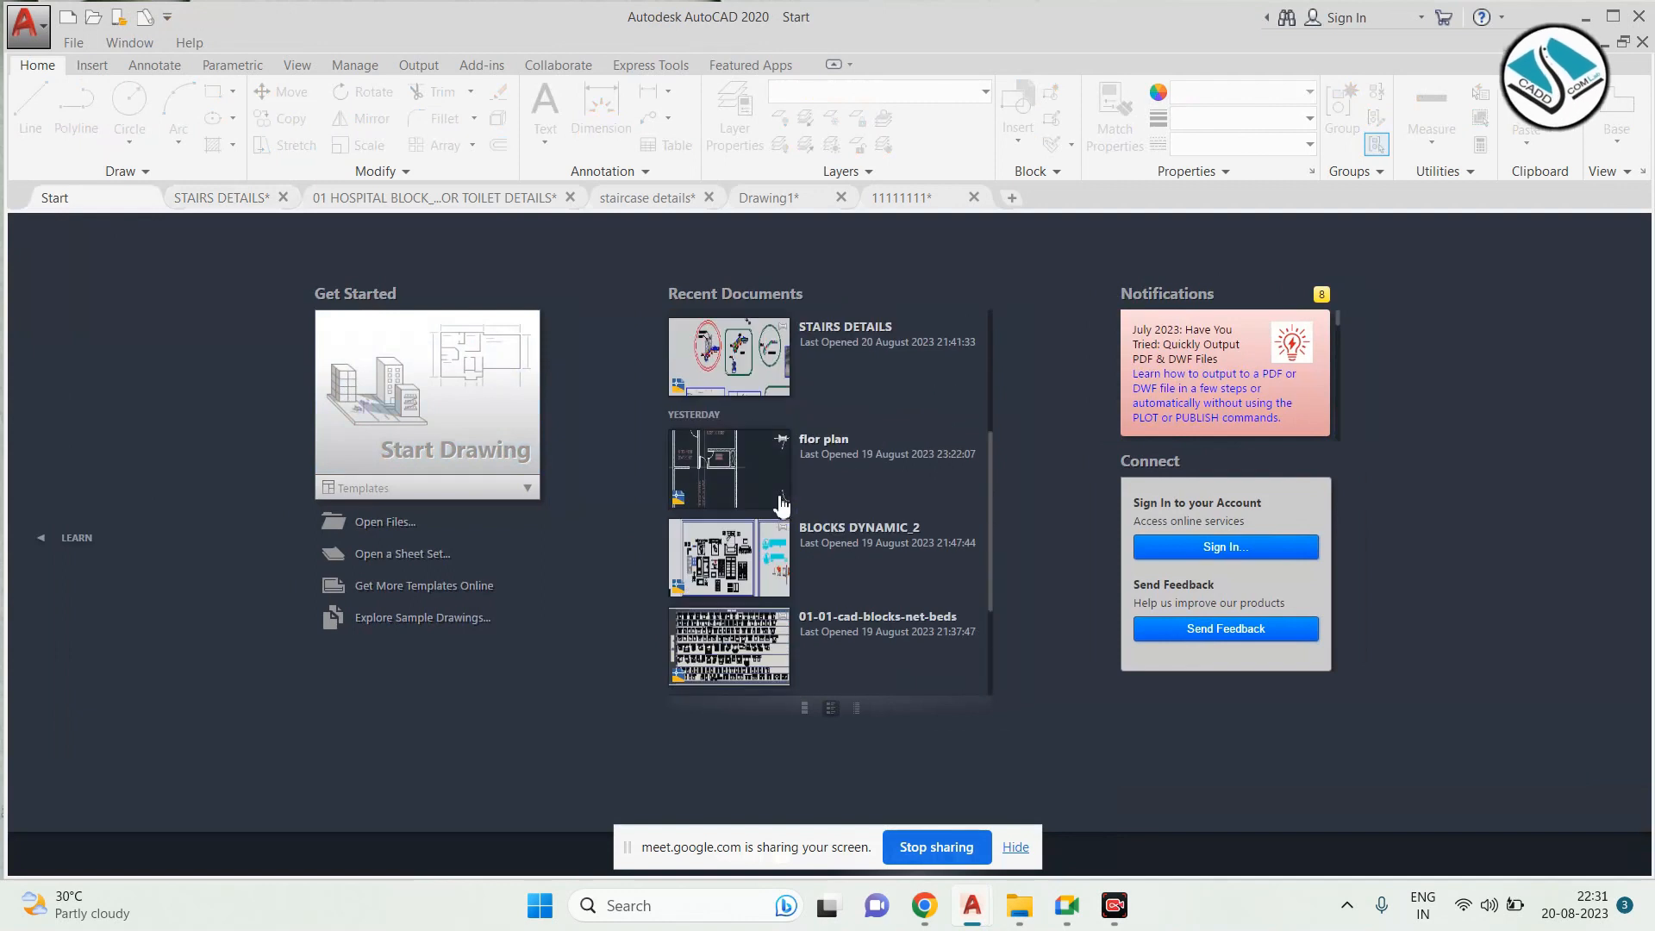
scroll(776, 504, "down", 3)
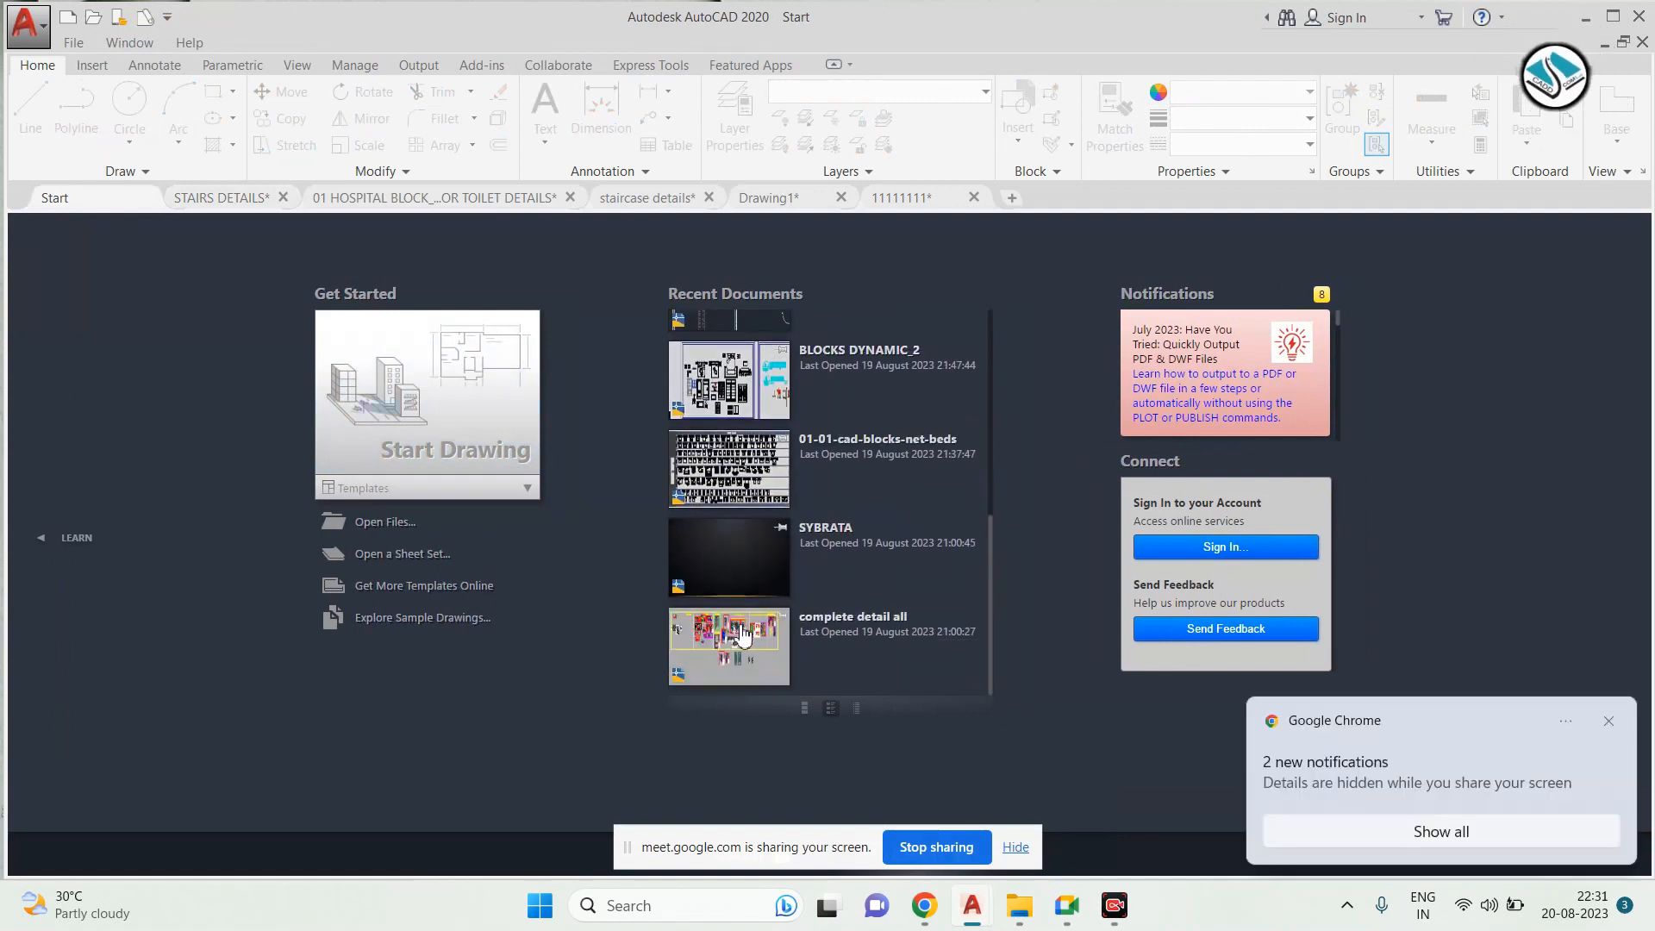
left_click(738, 631)
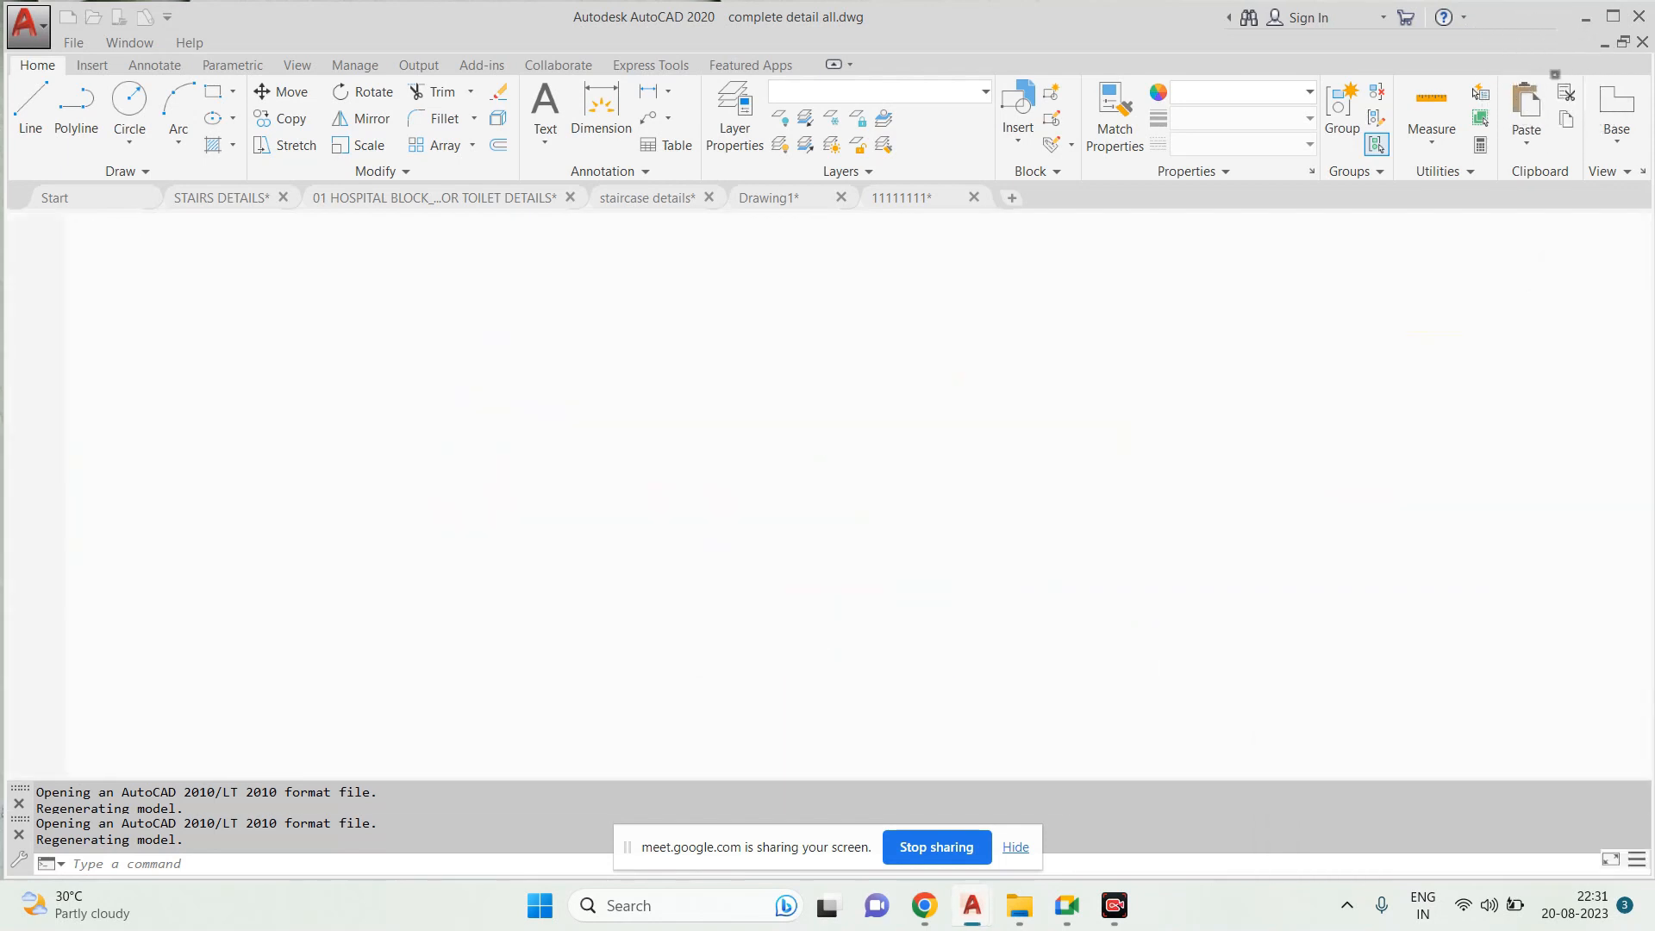
scroll(1121, 624, "up", 10)
middle_click_drag(1253, 423, 1180, 438)
scroll(1181, 438, "up", 4)
scroll(912, 348, "down", 2)
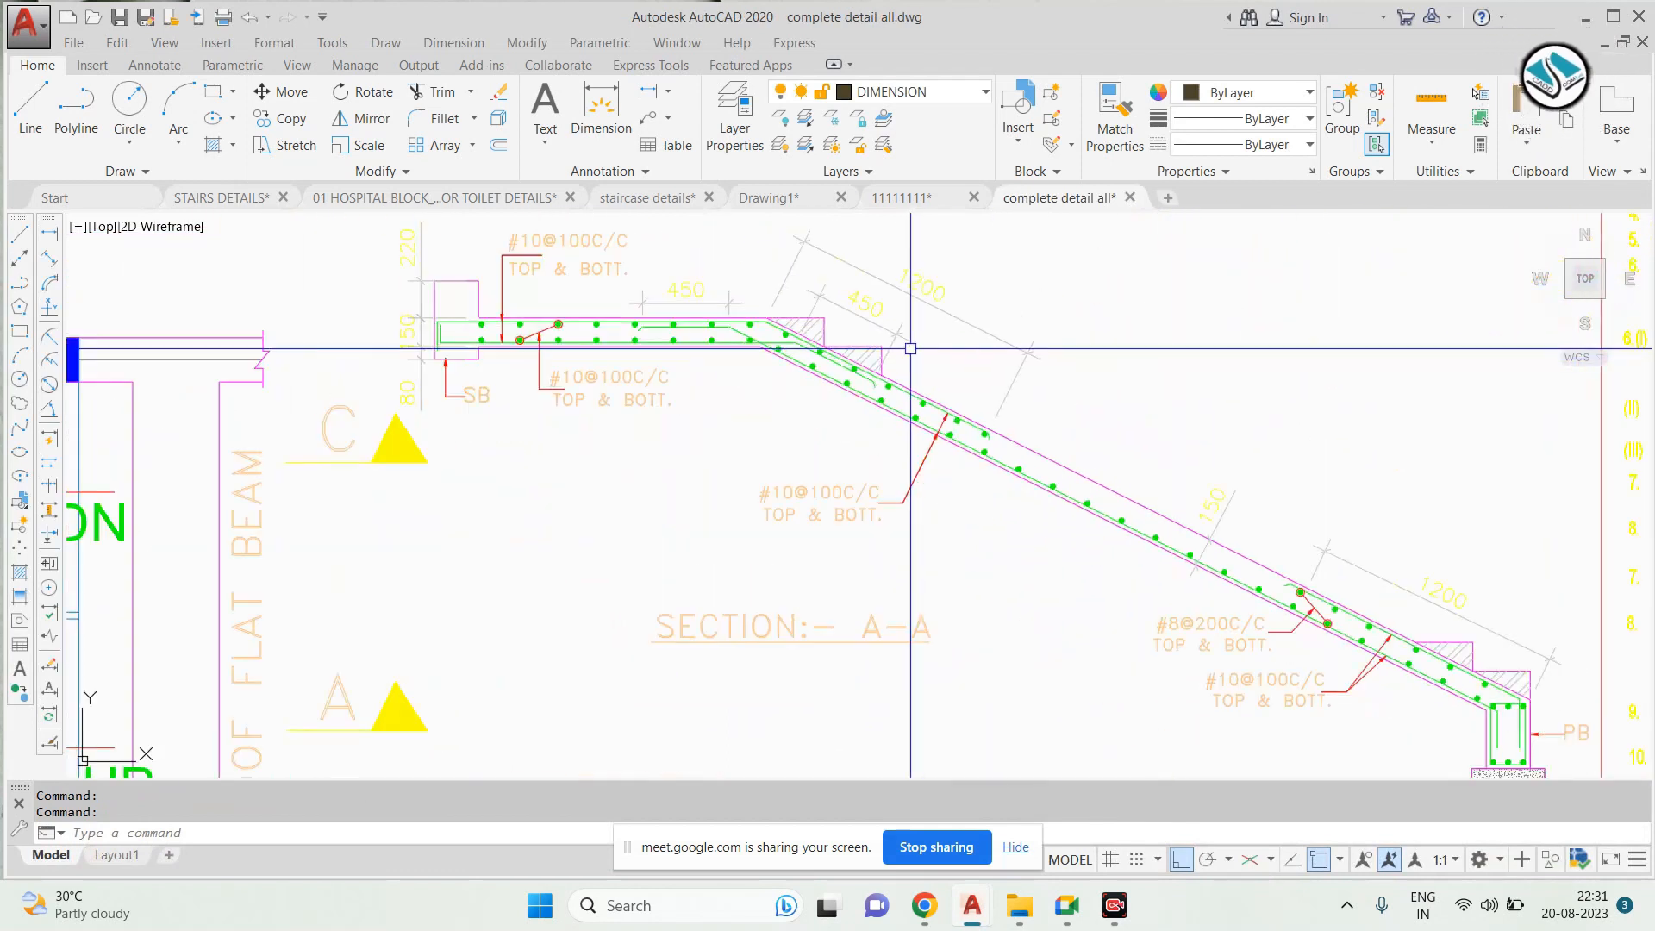
Return to the STAIRS DETAILS drawing and examine the reference section's bar layout and its #8@200C/C and #10@100C/C callouts
left_click(196, 198)
scroll(655, 425, "up", 5)
scroll(655, 425, "down", 5)
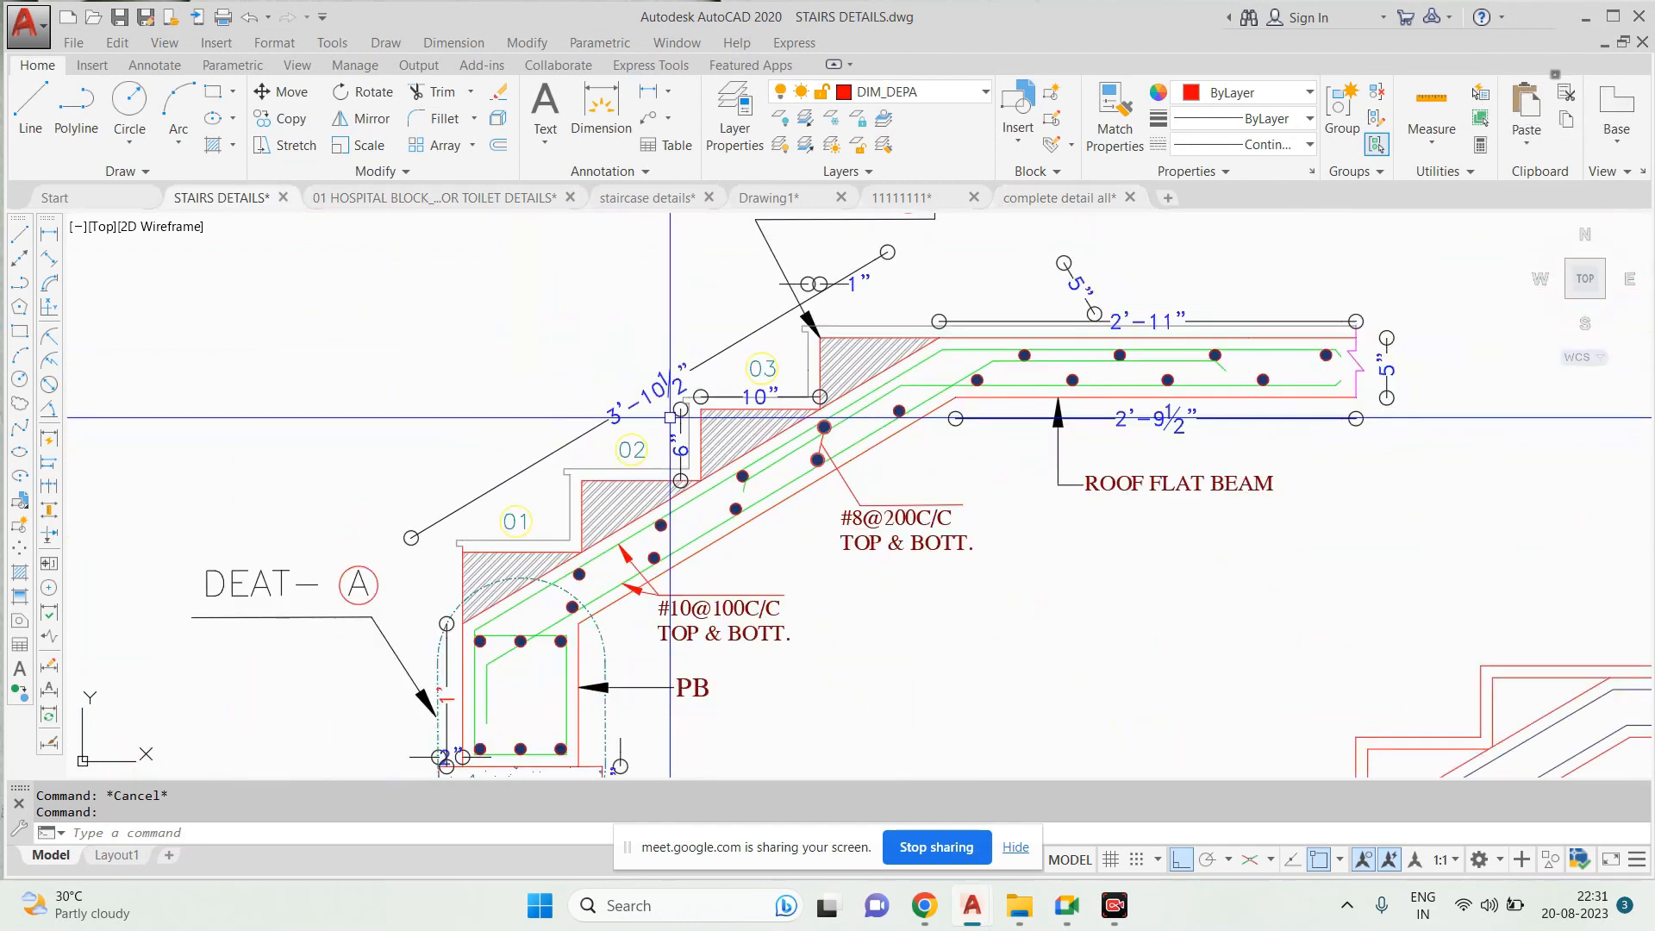
mouse_move(747, 426)
middle_mouse_down()
mouse_move(735, 475)
mouse_move(750, 422)
middle_mouse_up()
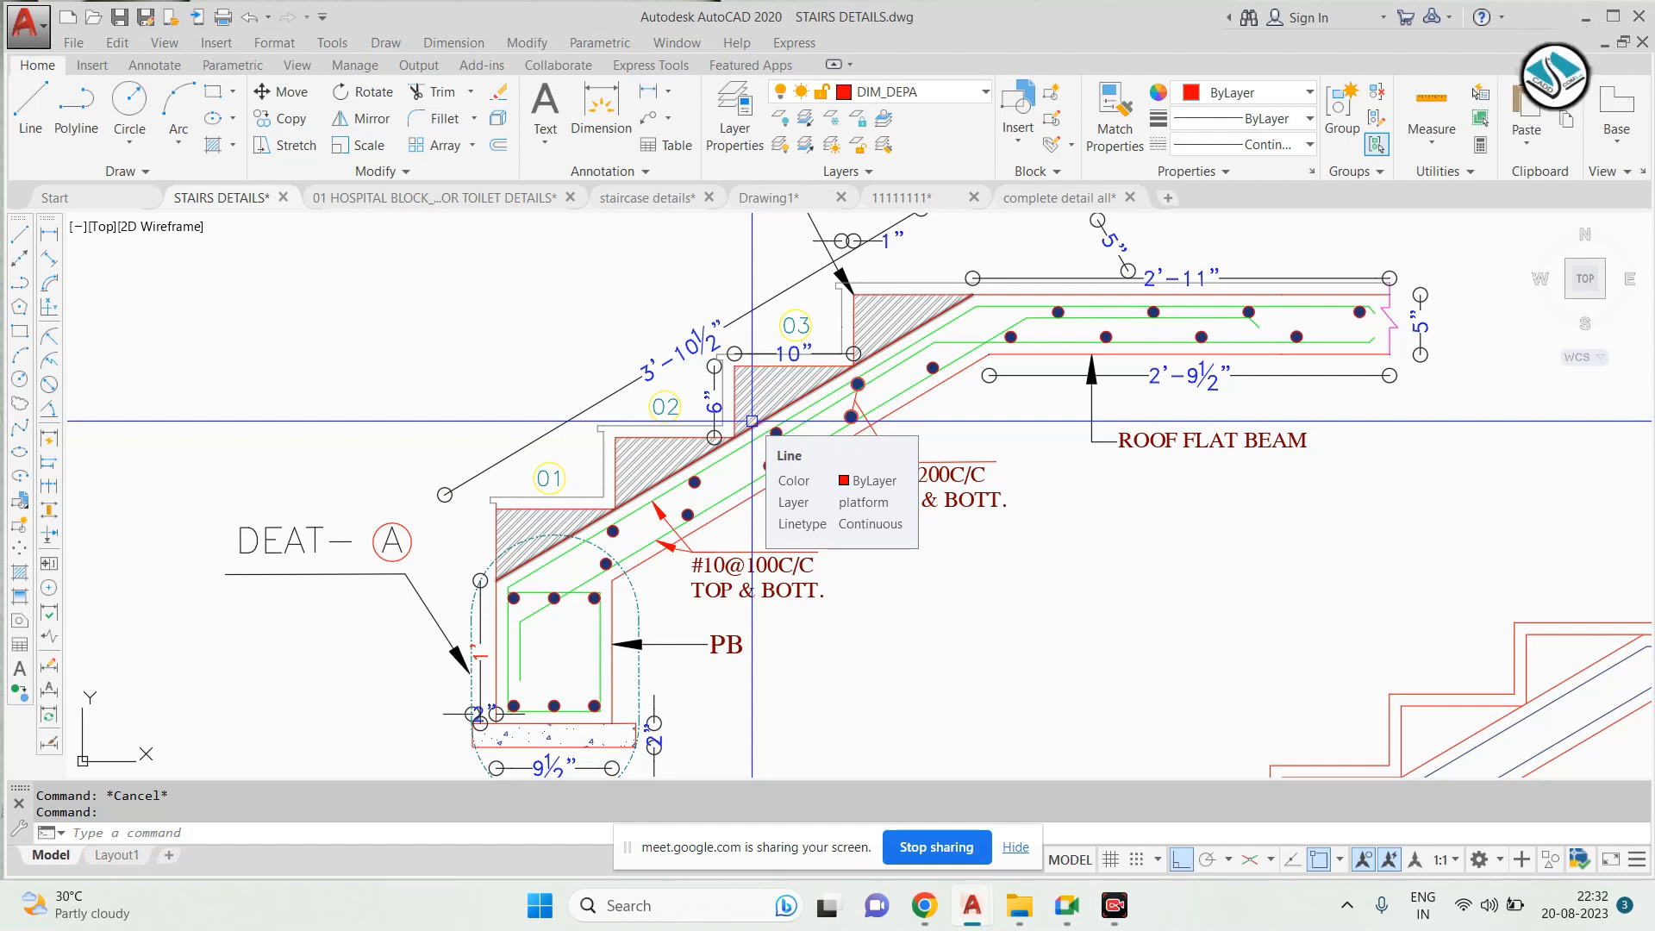
middle_click_drag(1021, 305, 1013, 341)
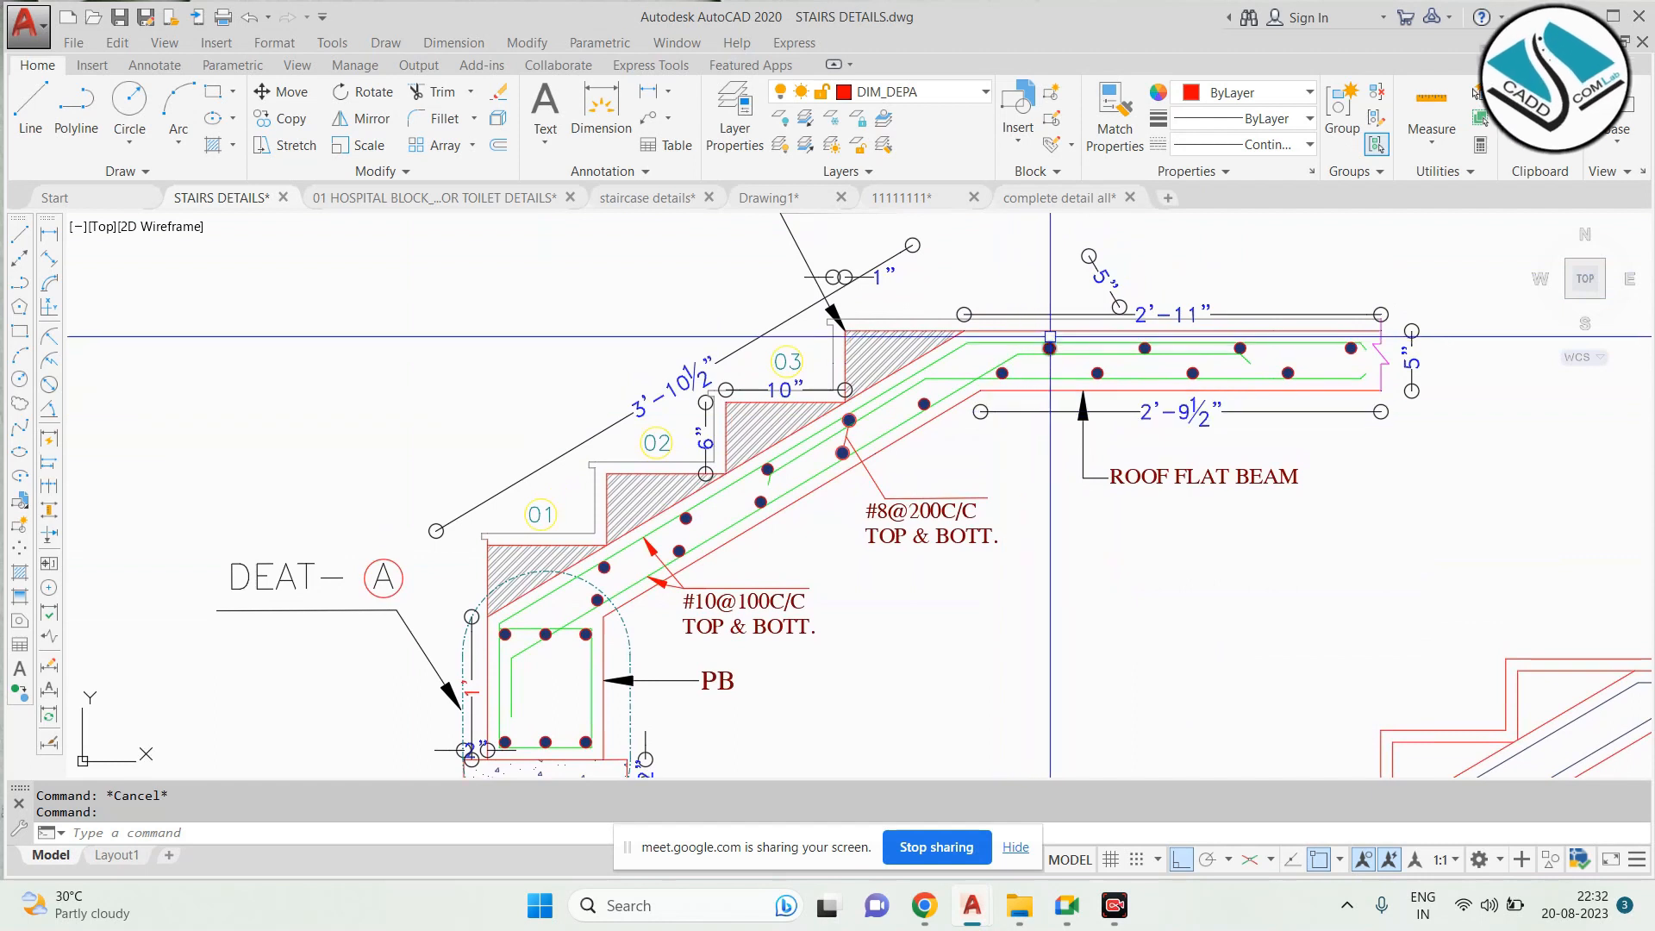
scroll(1049, 337, "down", 1)
scroll(1029, 433, "up", 3)
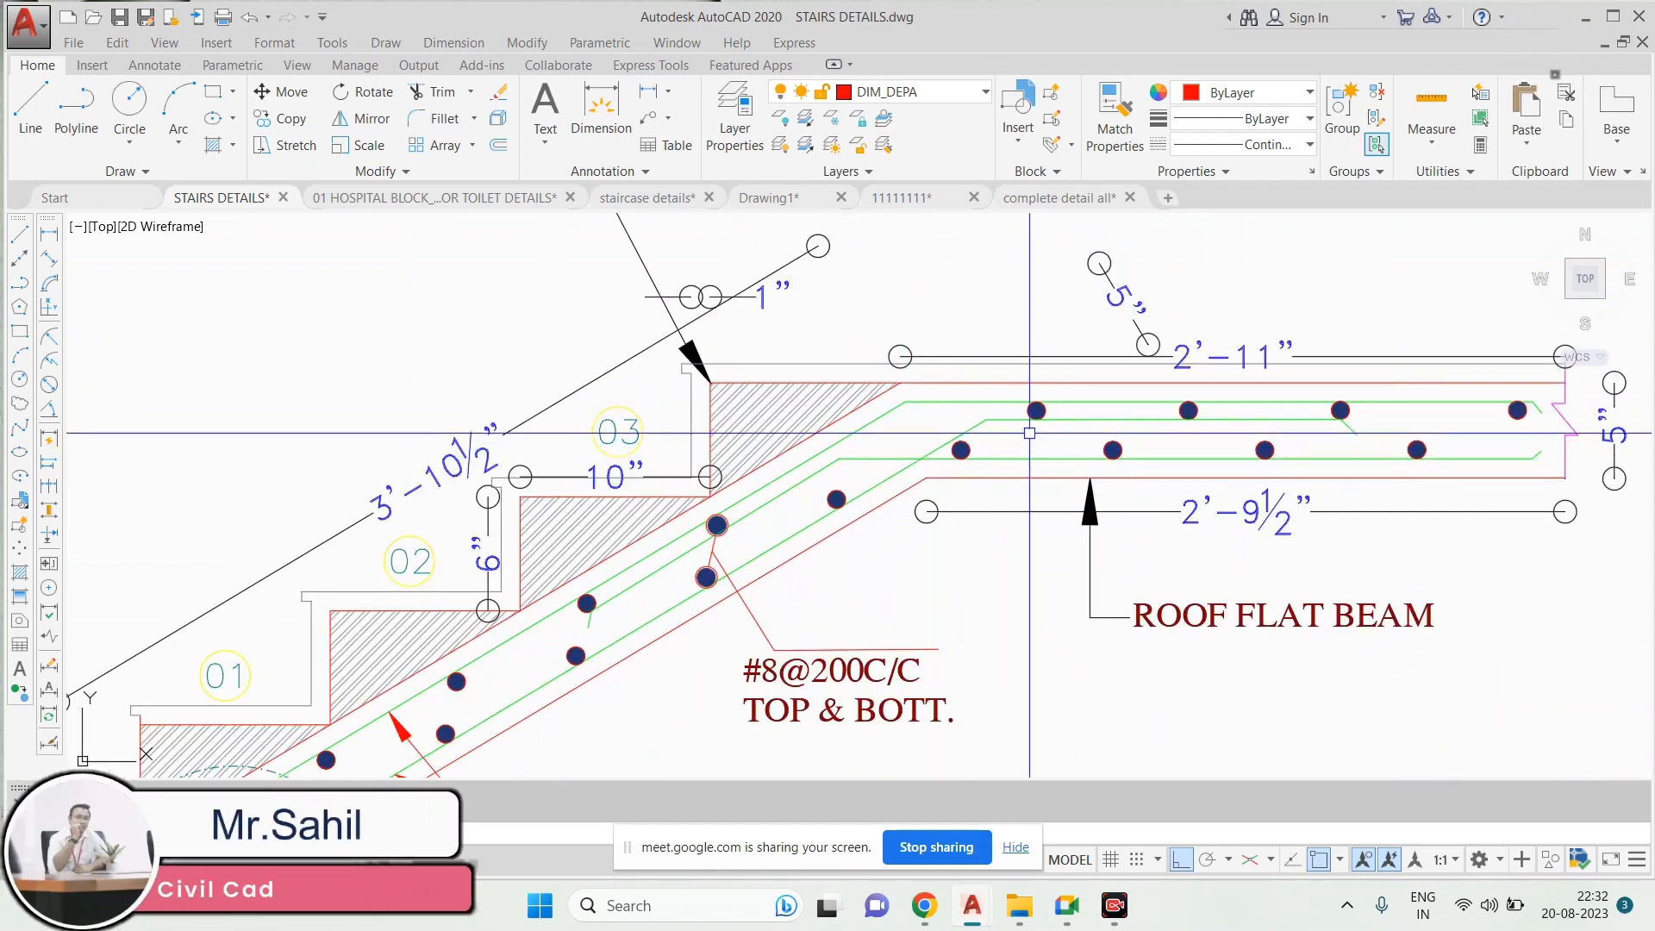
scroll(1030, 433, "down", 2)
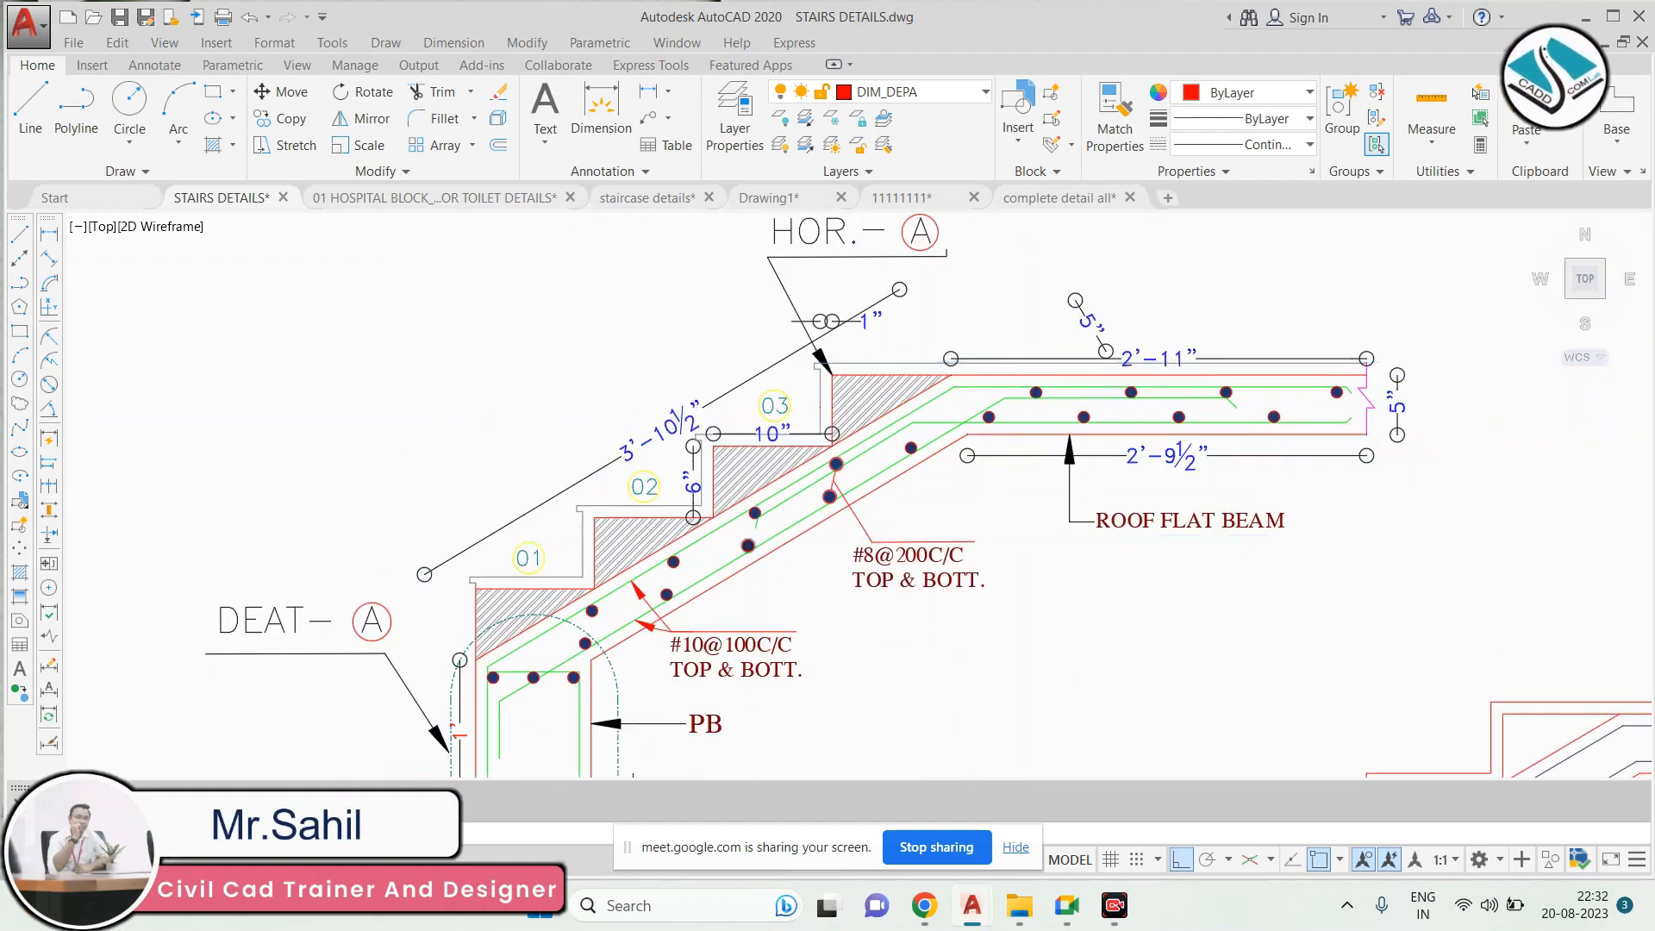
scroll(726, 695, "up", 2)
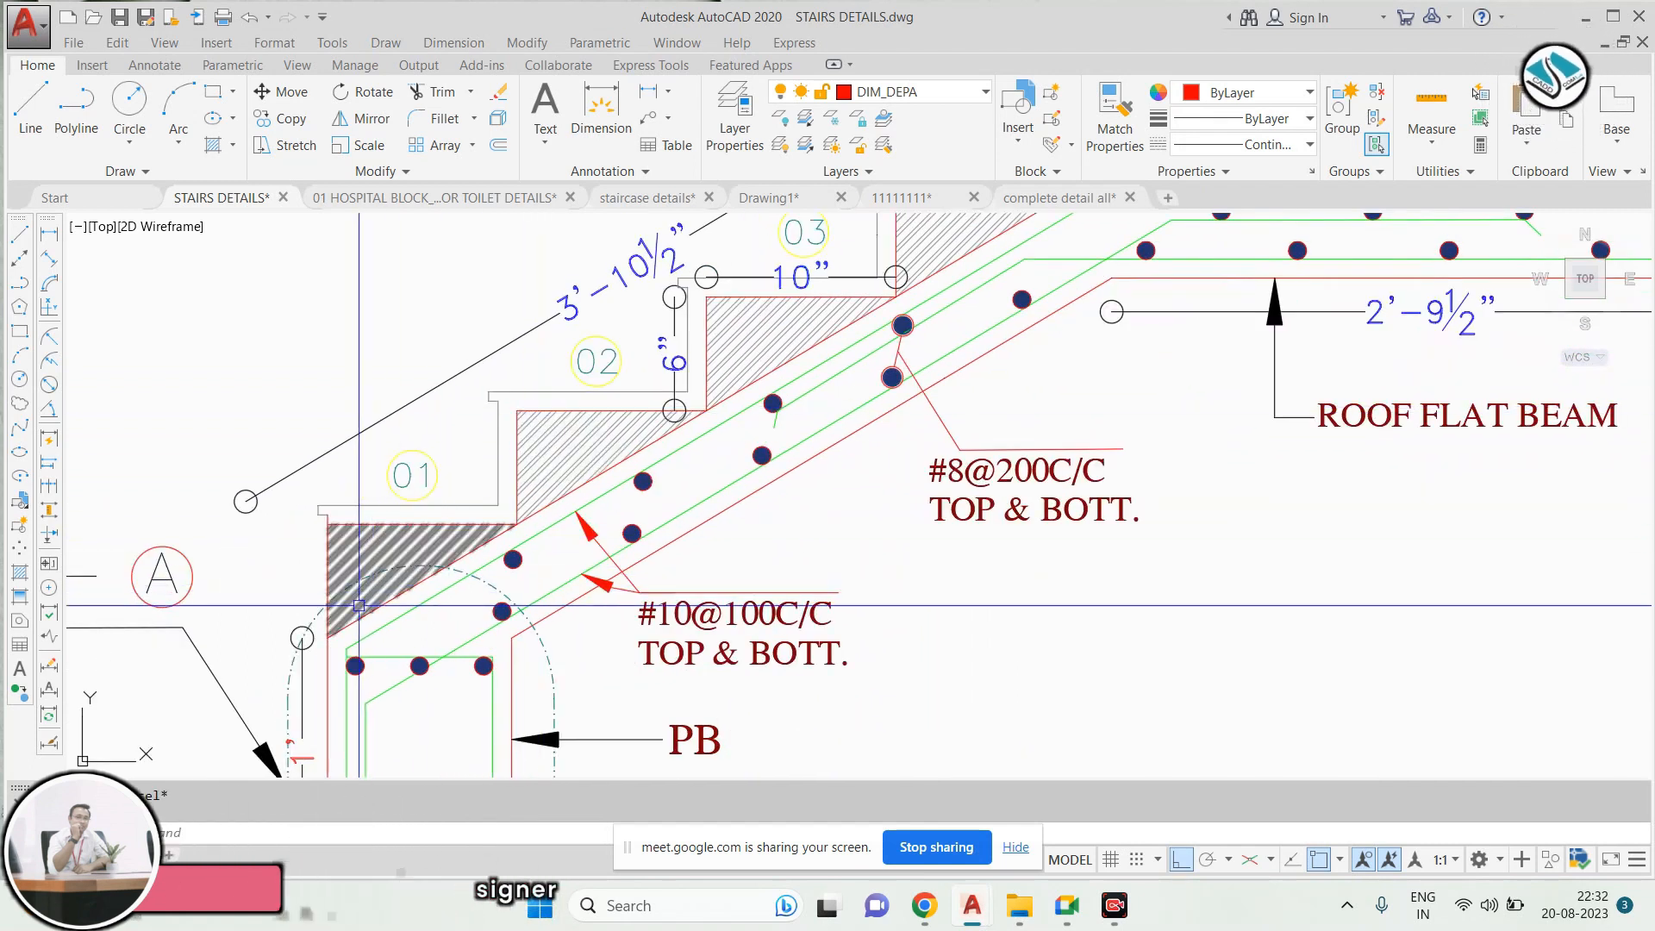
middle_click_drag(830, 355, 719, 484)
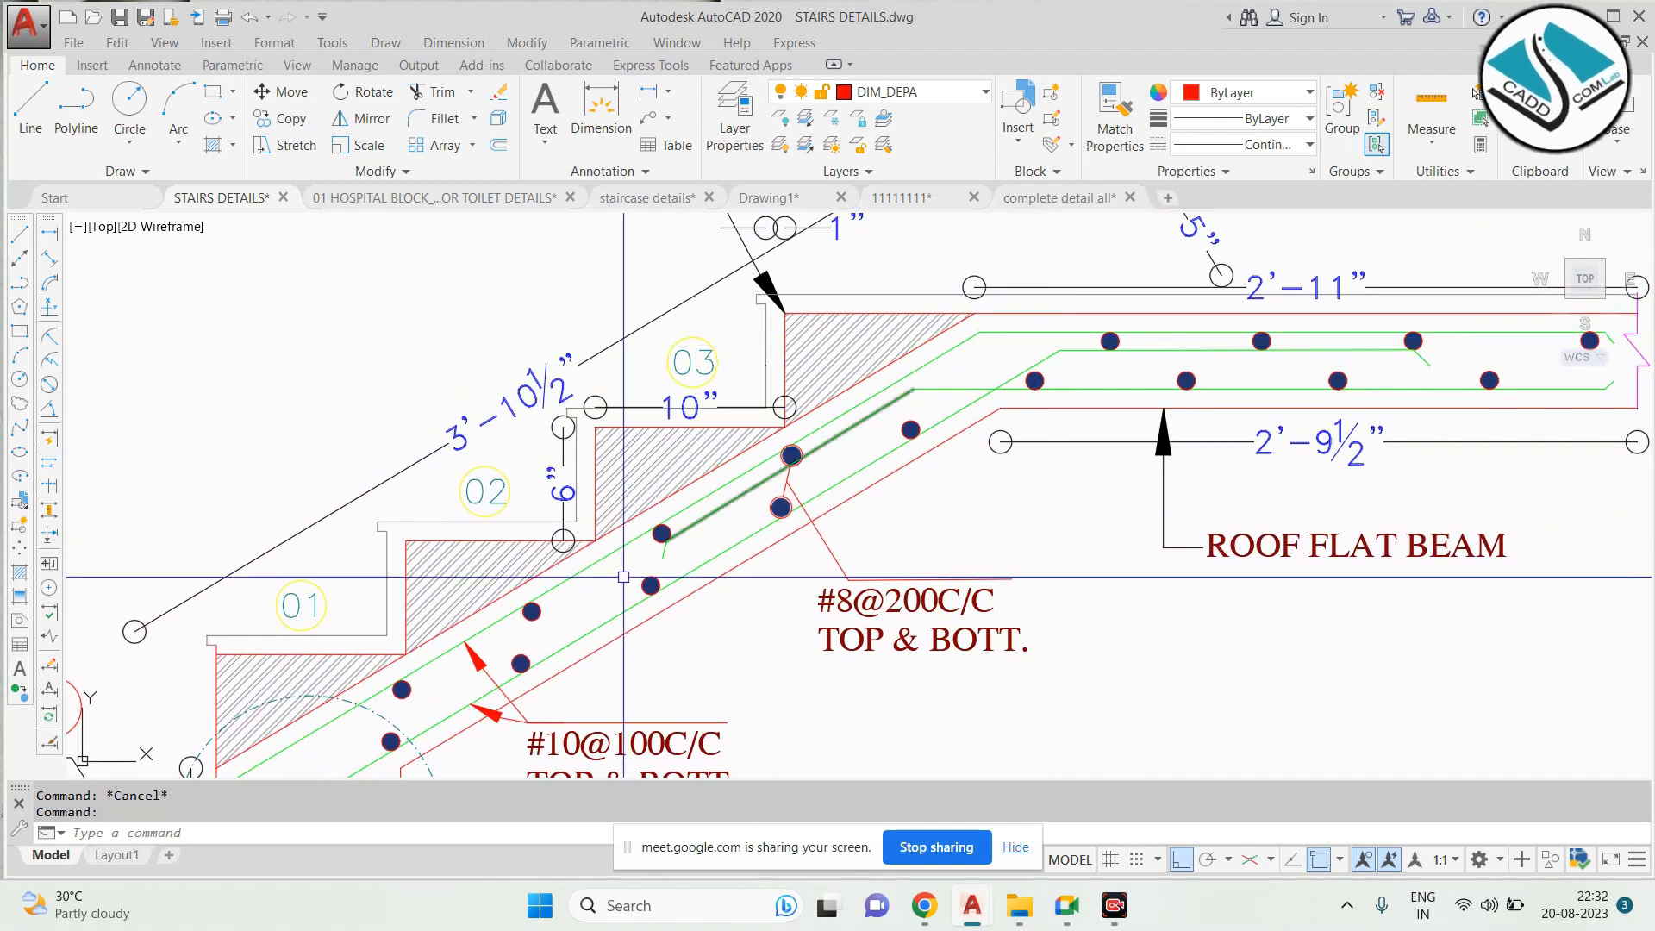
middle_click_drag(603, 587, 810, 405)
scroll(448, 600, "up", 2)
scroll(446, 600, "down", 2)
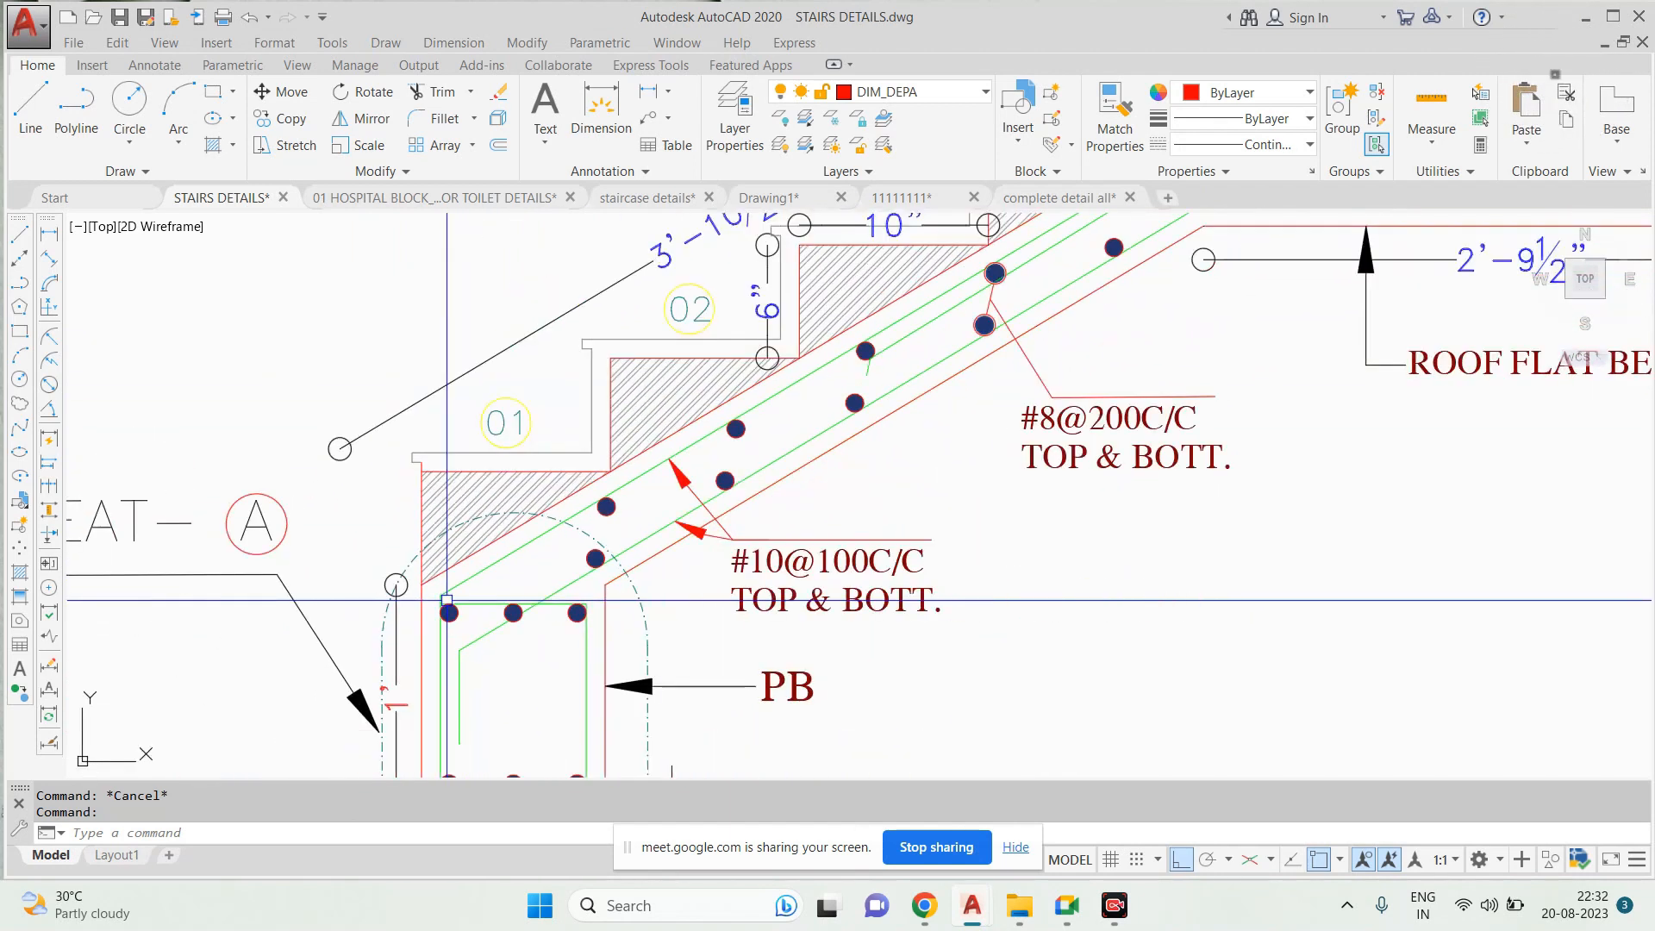
scroll(669, 603, "up", 2)
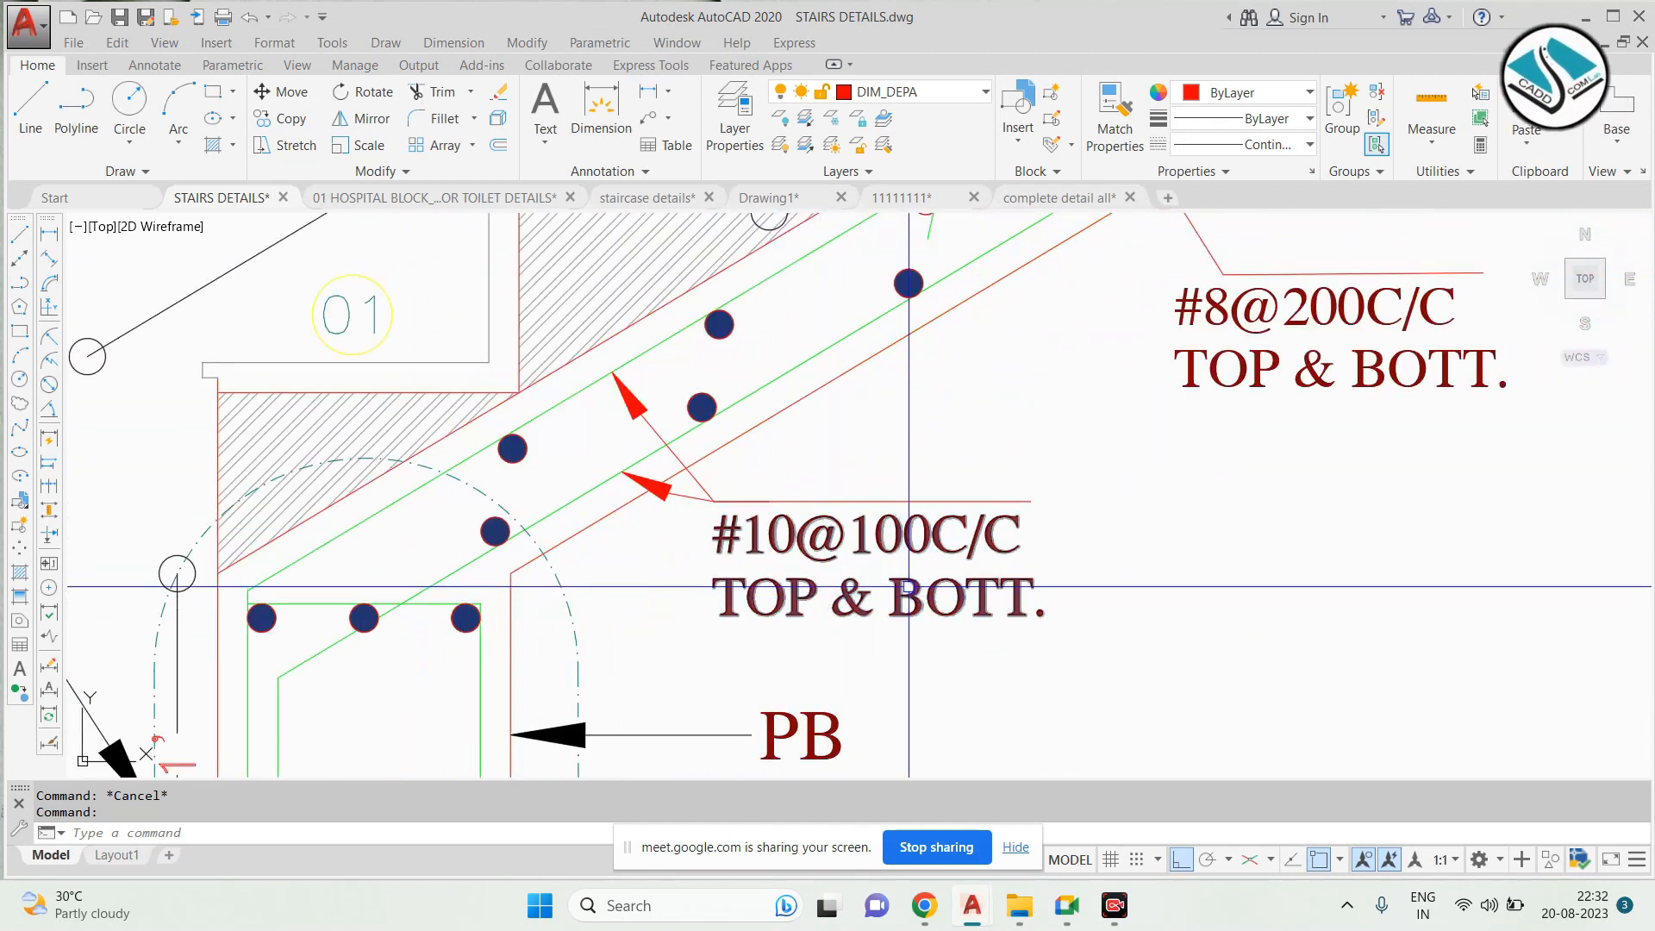
scroll(825, 503, "down", 2)
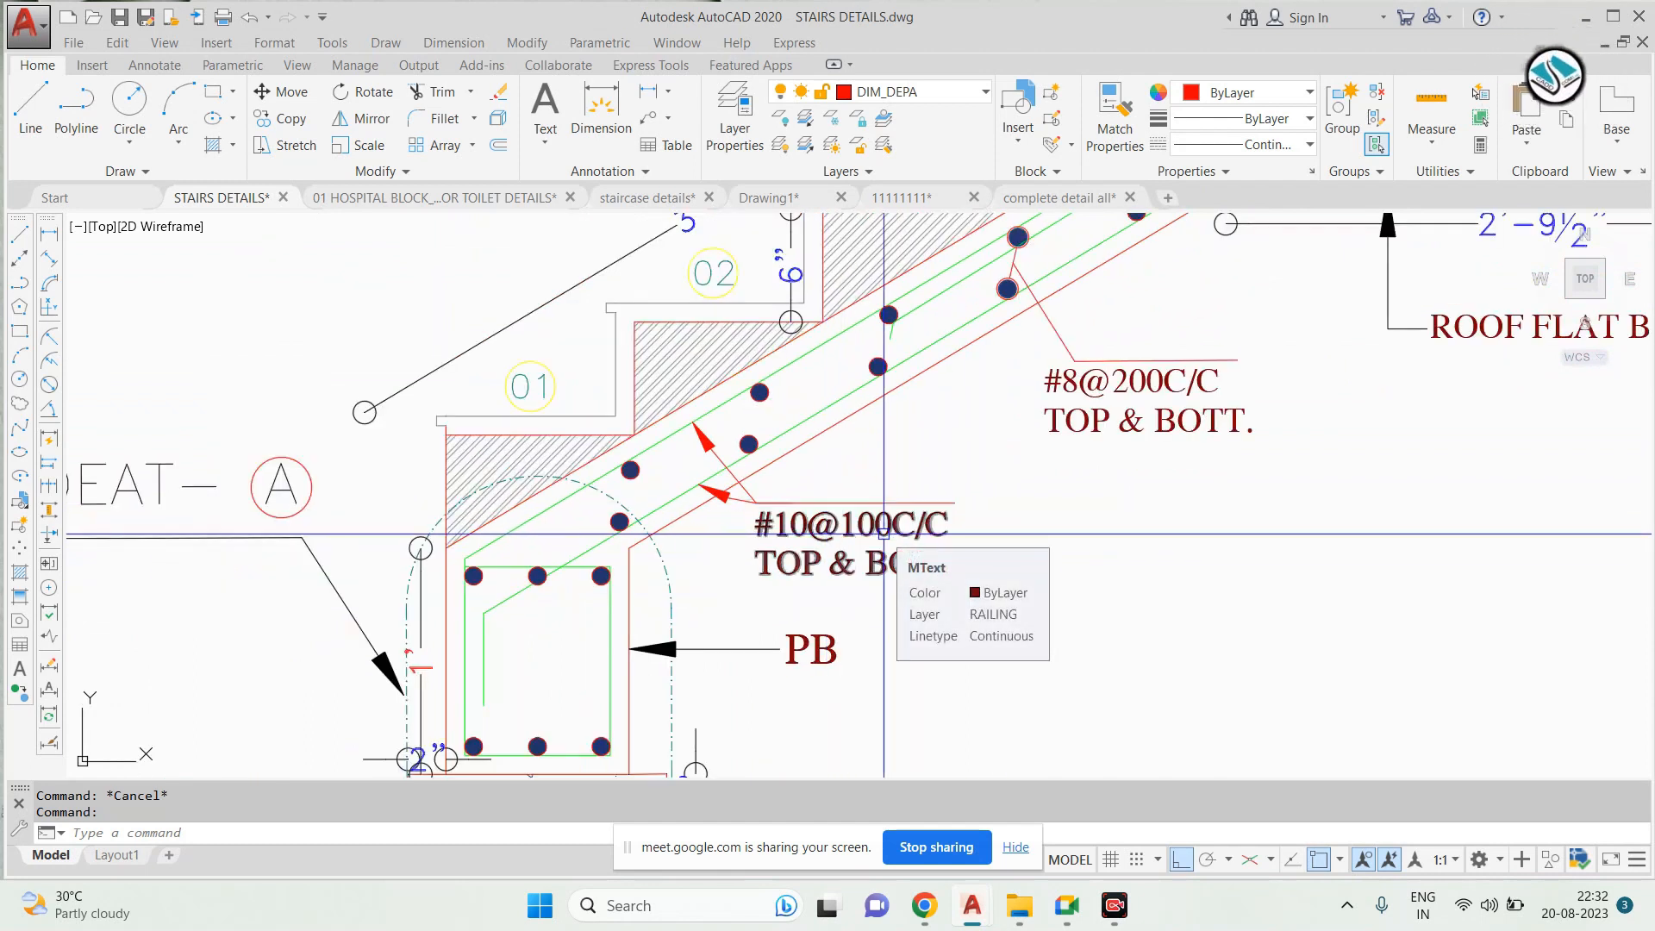
middle_click_drag(950, 439, 764, 604)
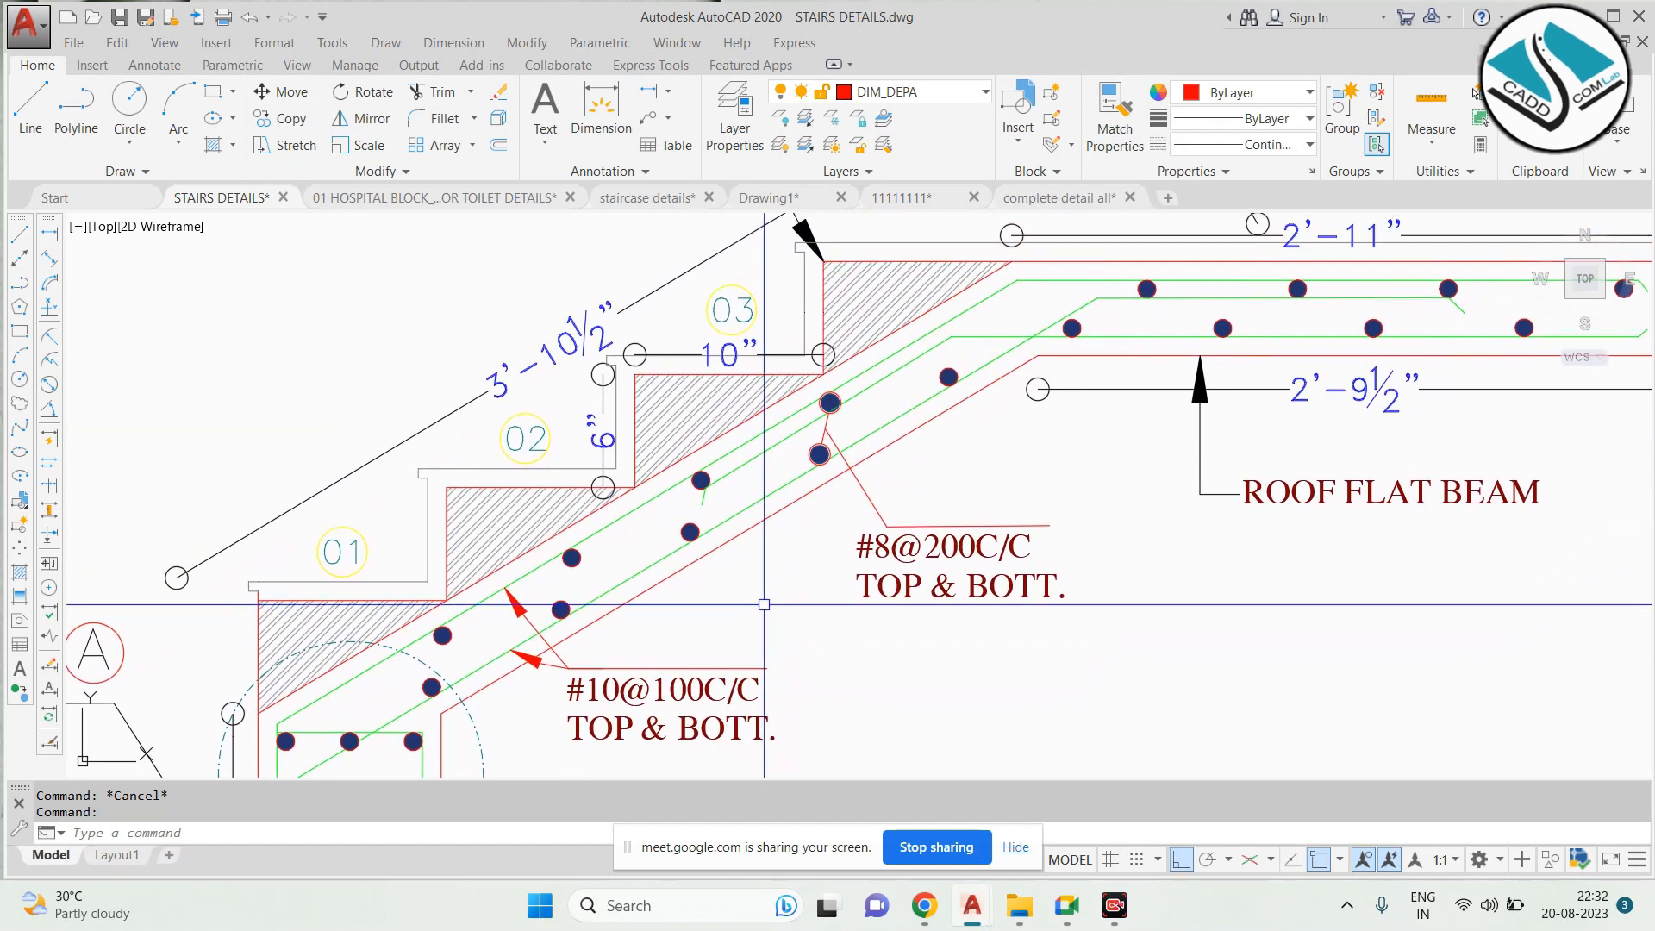
middle_click_drag(1000, 425, 970, 443)
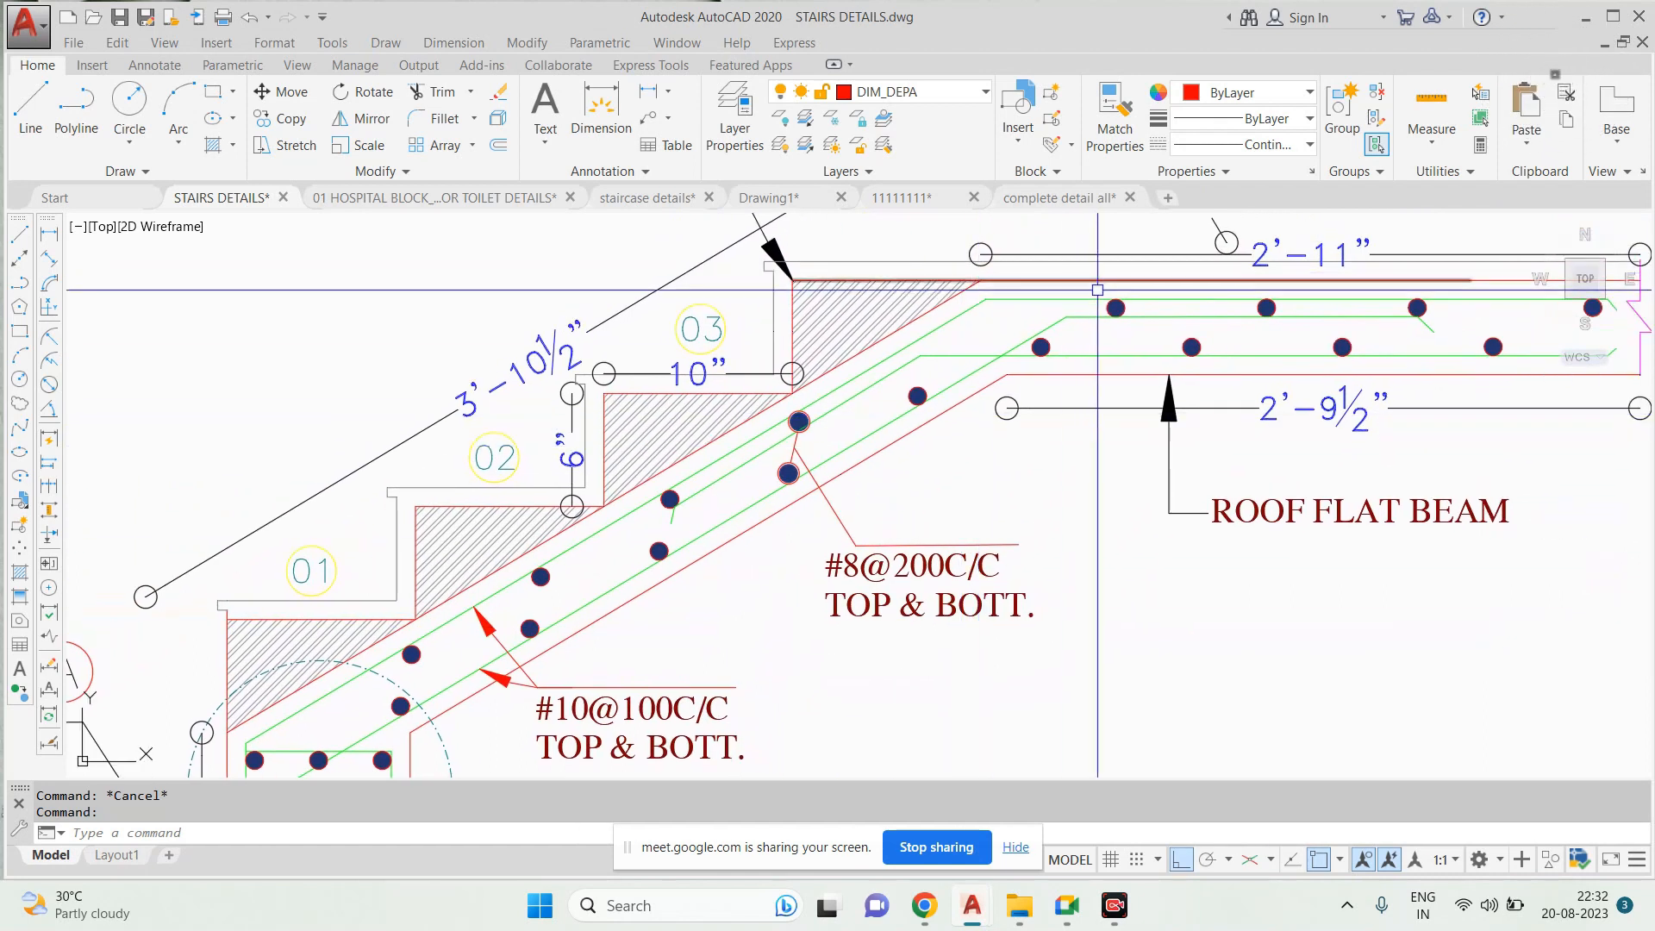
mouse_move(531, 675)
middle_mouse_down()
mouse_move(640, 507)
mouse_move(469, 679)
middle_mouse_up()
mouse_move(970, 380)
middle_mouse_down()
mouse_move(970, 479)
mouse_move(1066, 352)
middle_mouse_up()
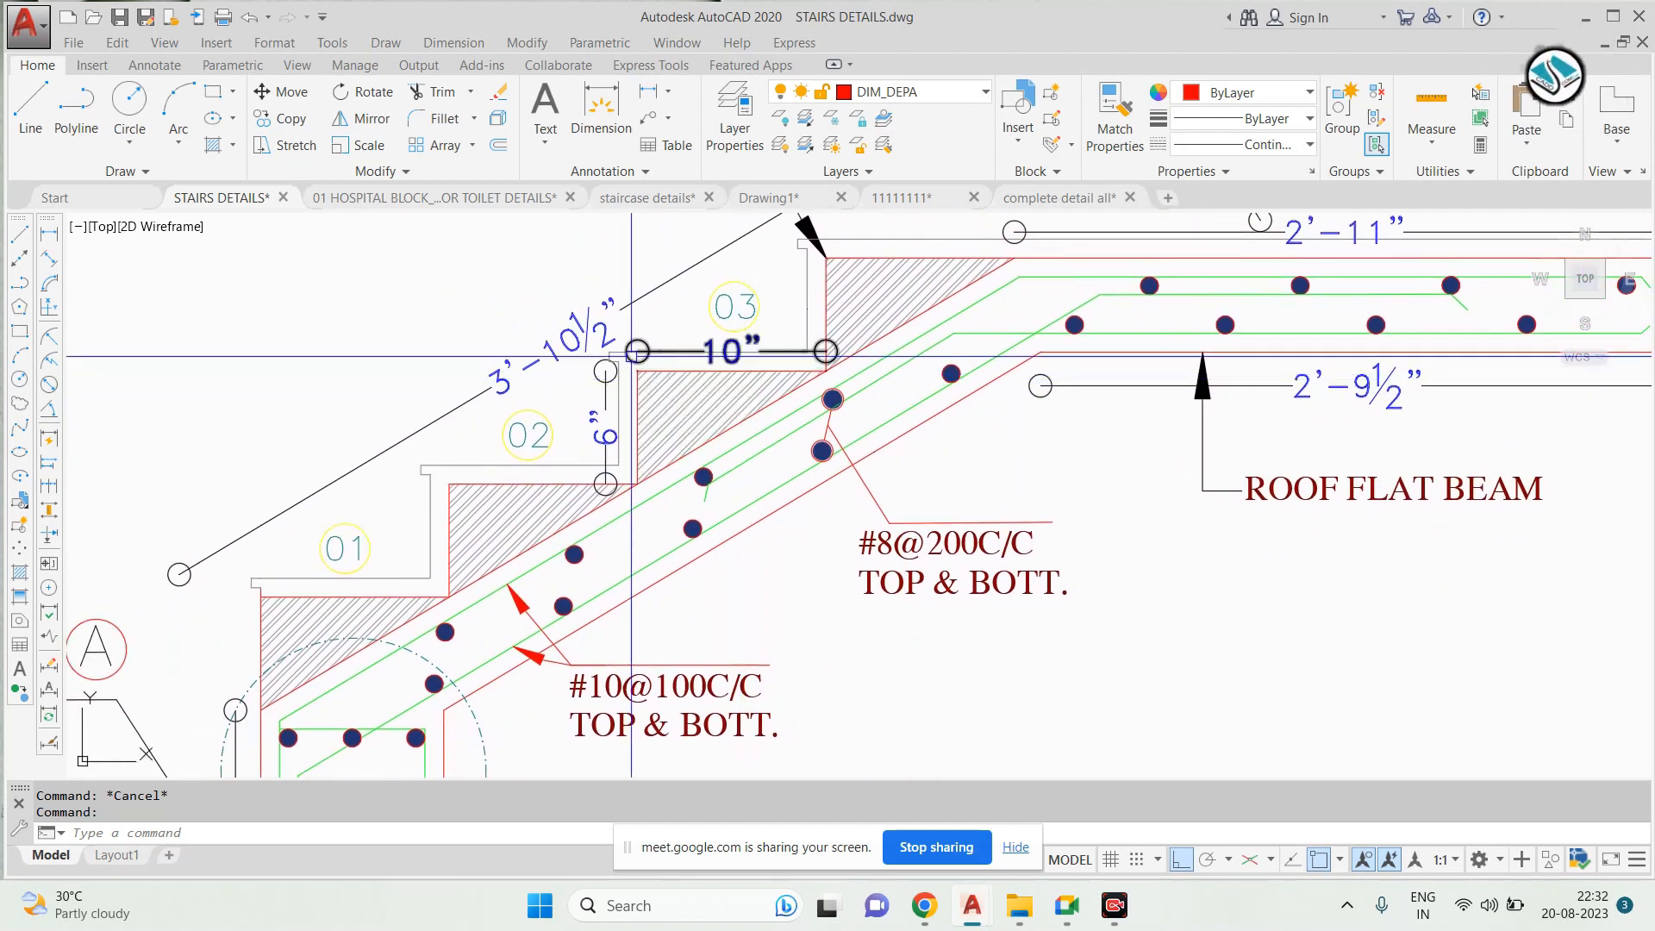
Examine the reference section's sloped slab bars and #10@100C/C callout, from the bottom beam PB up toward the landing
scroll(630, 356, "down", 2)
middle_click_drag(666, 335, 684, 387)
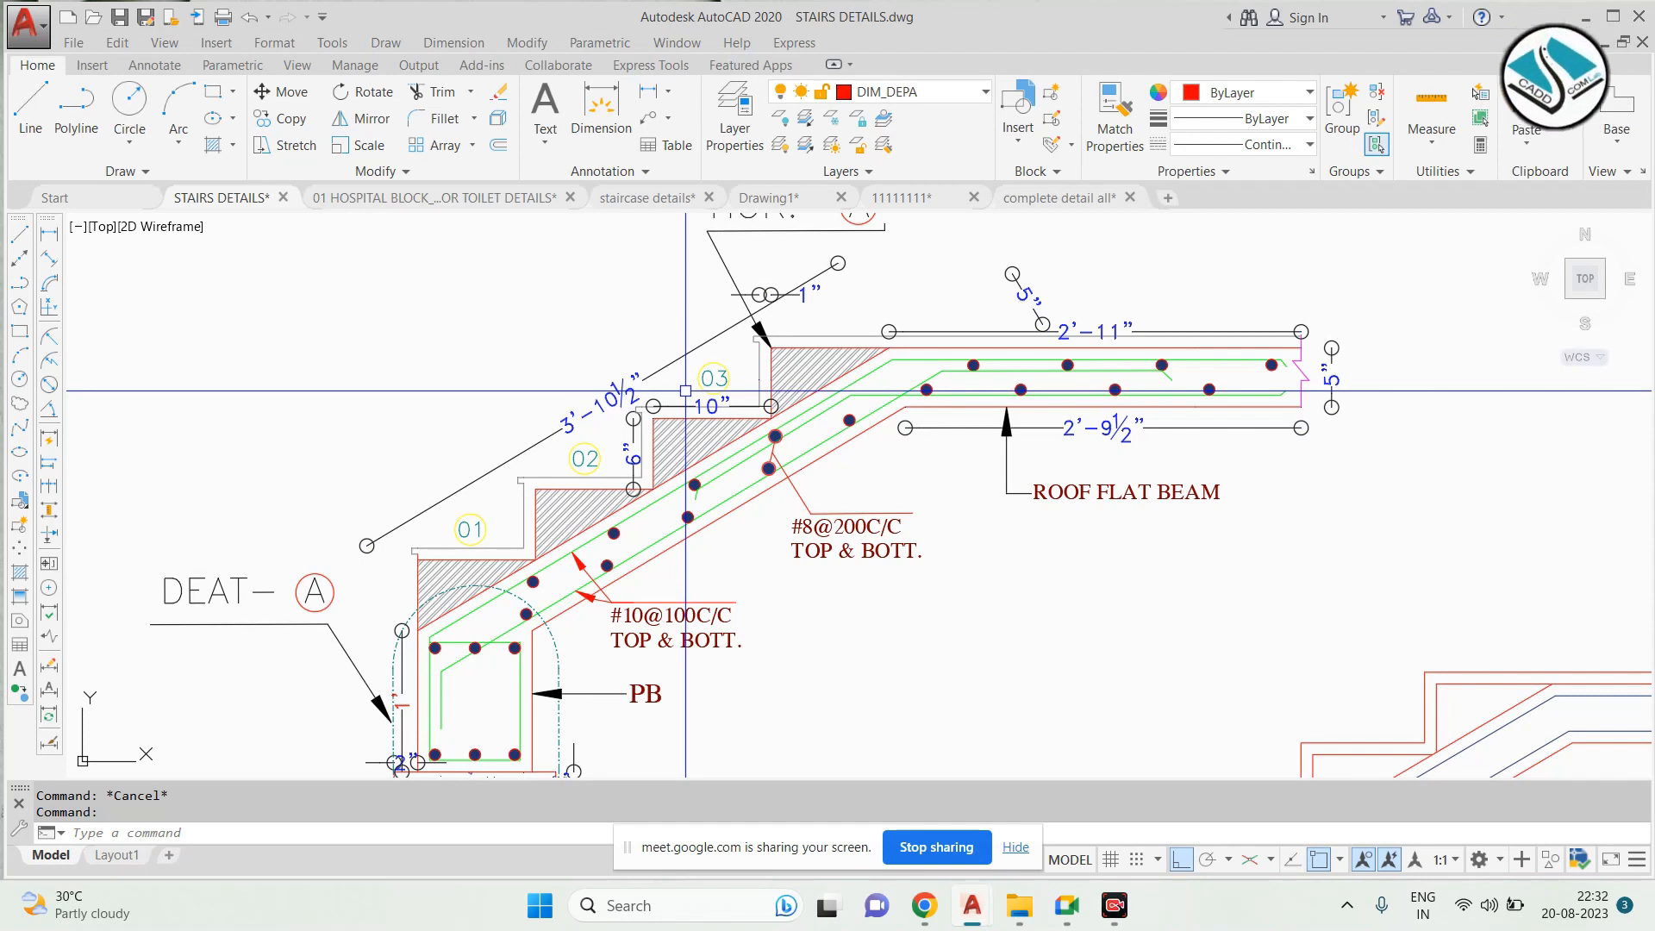
scroll(688, 446, "up", 2)
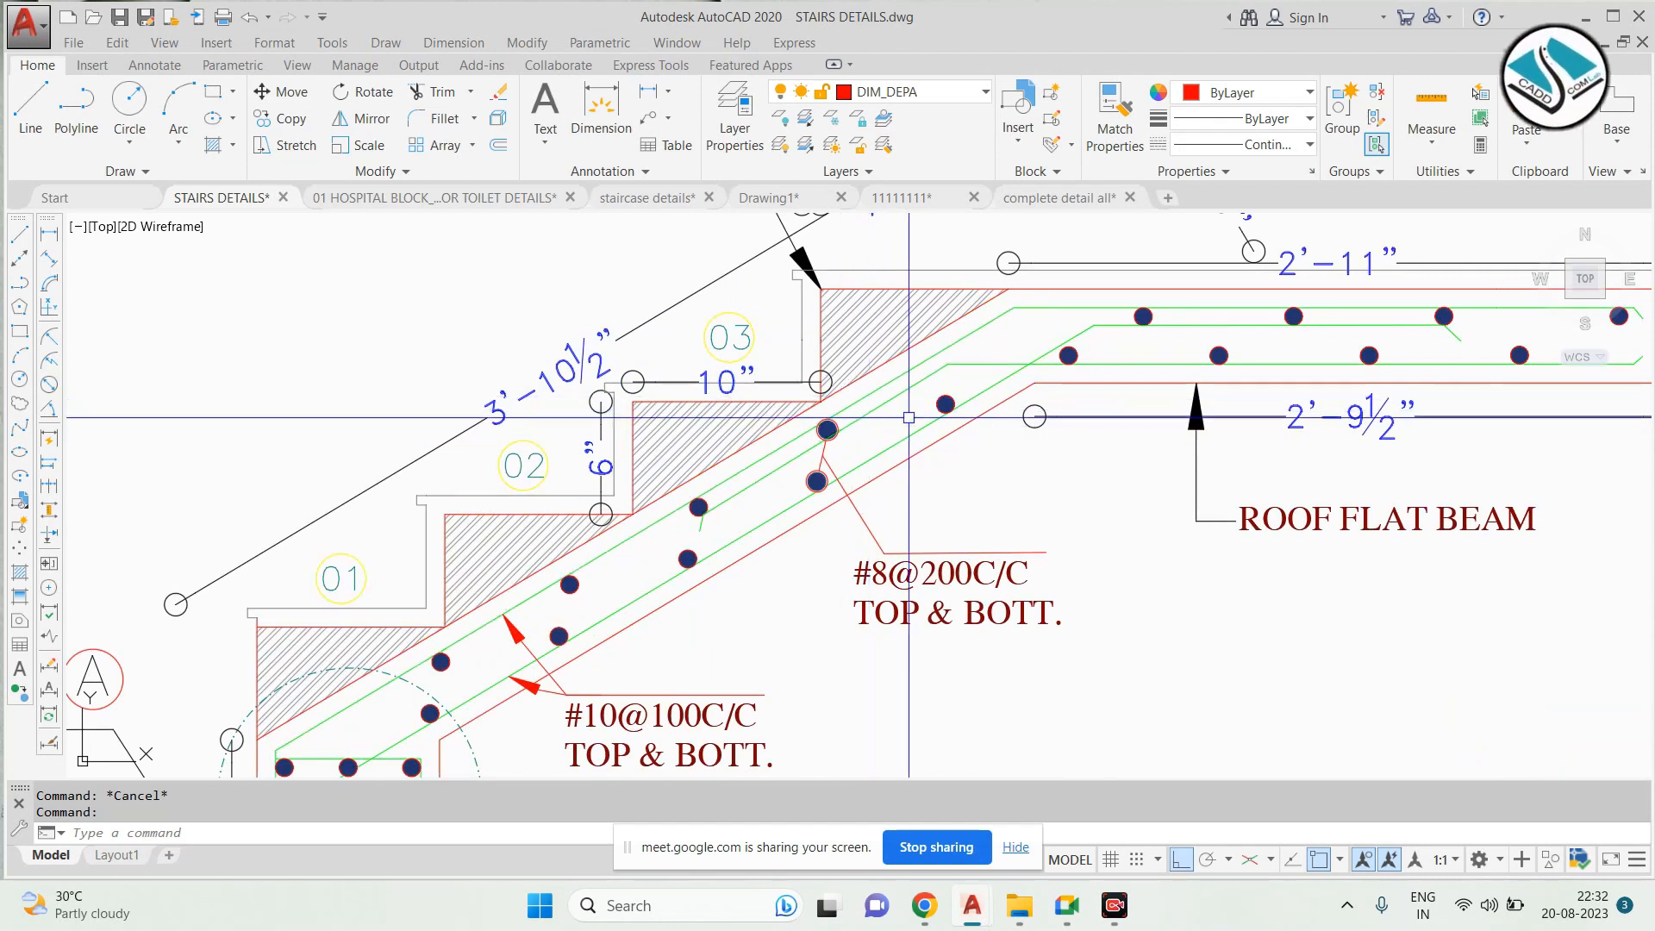
mouse_move(459, 595)
middle_mouse_down()
mouse_move(580, 456)
mouse_move(564, 462)
middle_mouse_up()
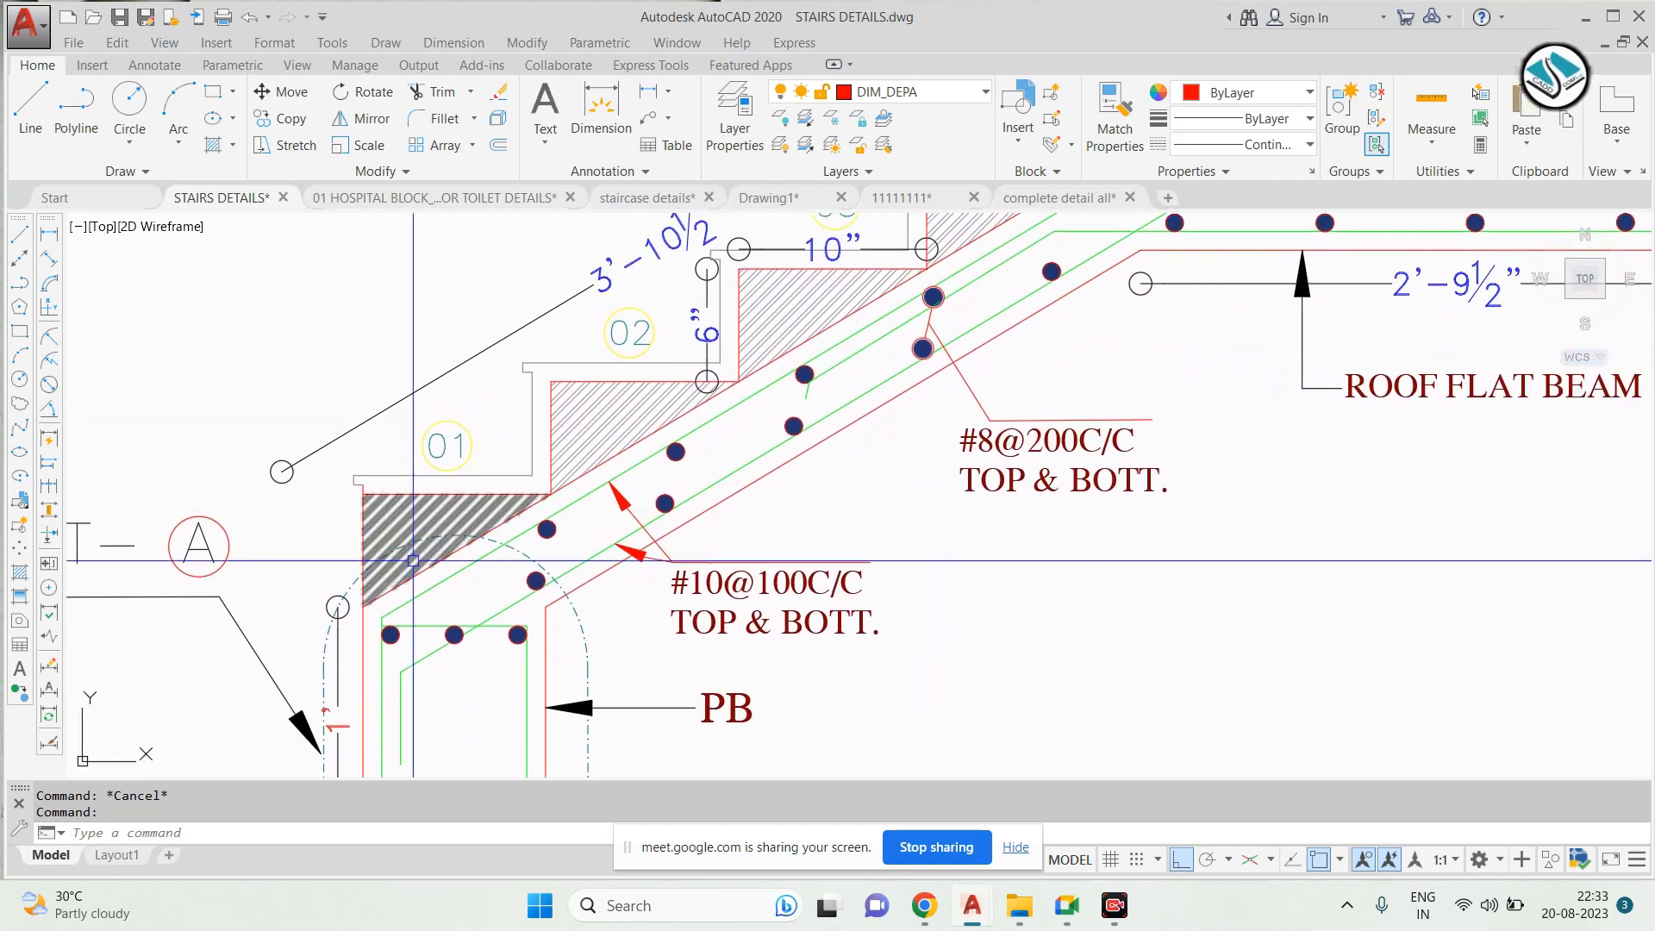
scroll(413, 561, "down", 2)
middle_click_drag(483, 543, 523, 561)
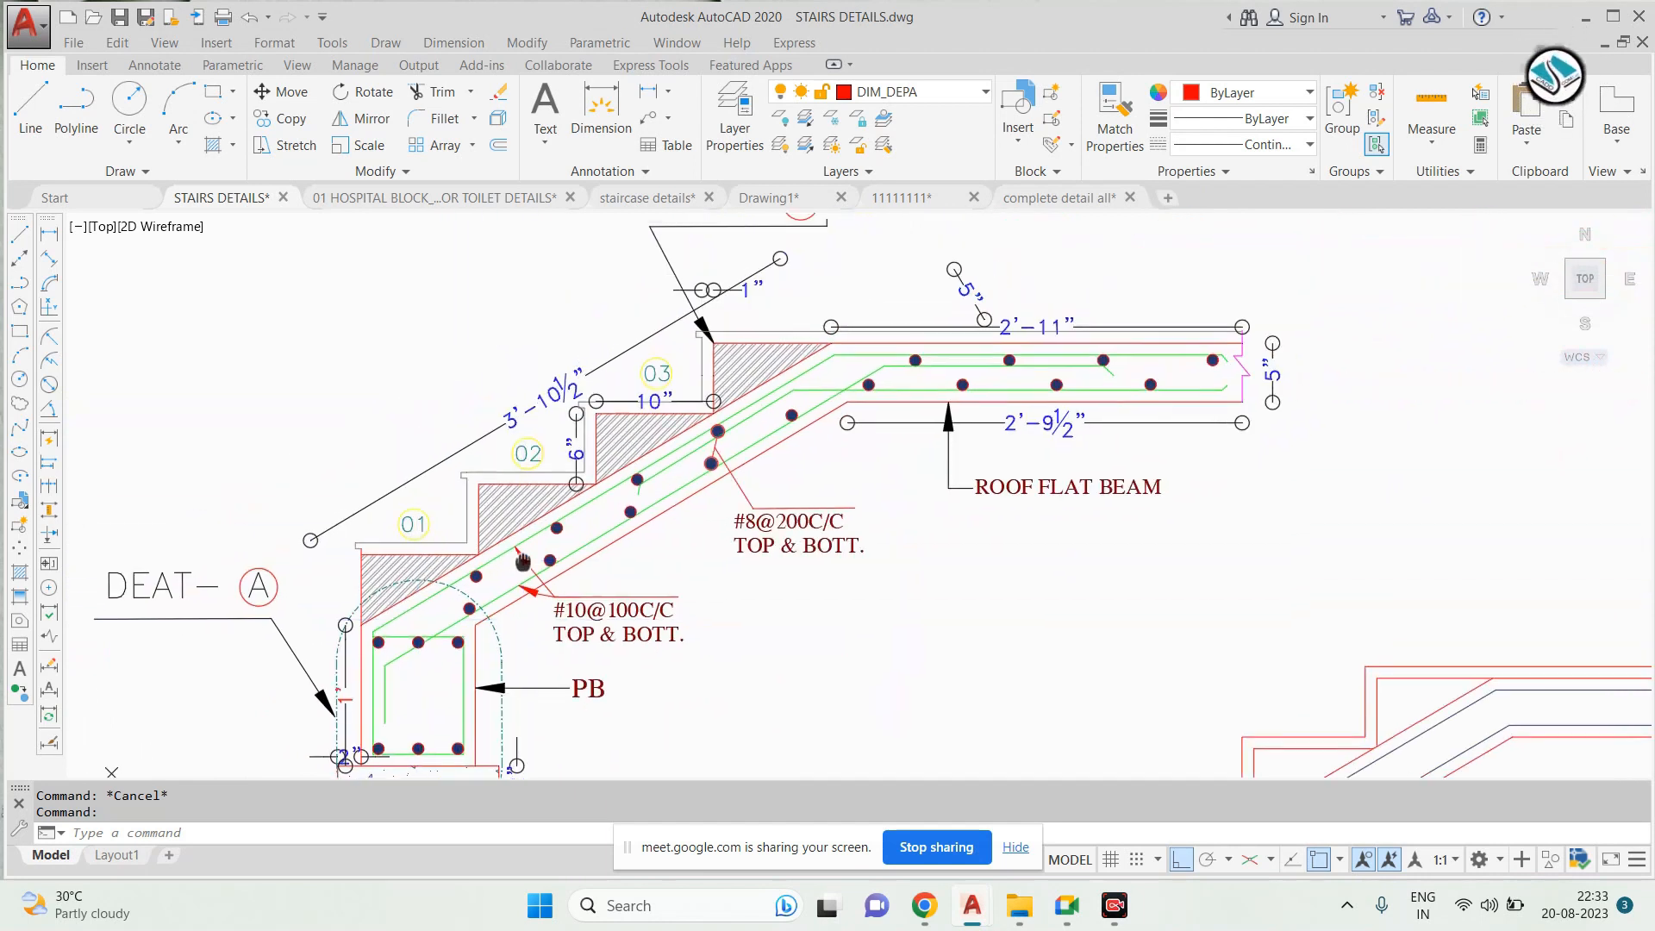
scroll(395, 606, "up", 2)
scroll(384, 673, "up", 2)
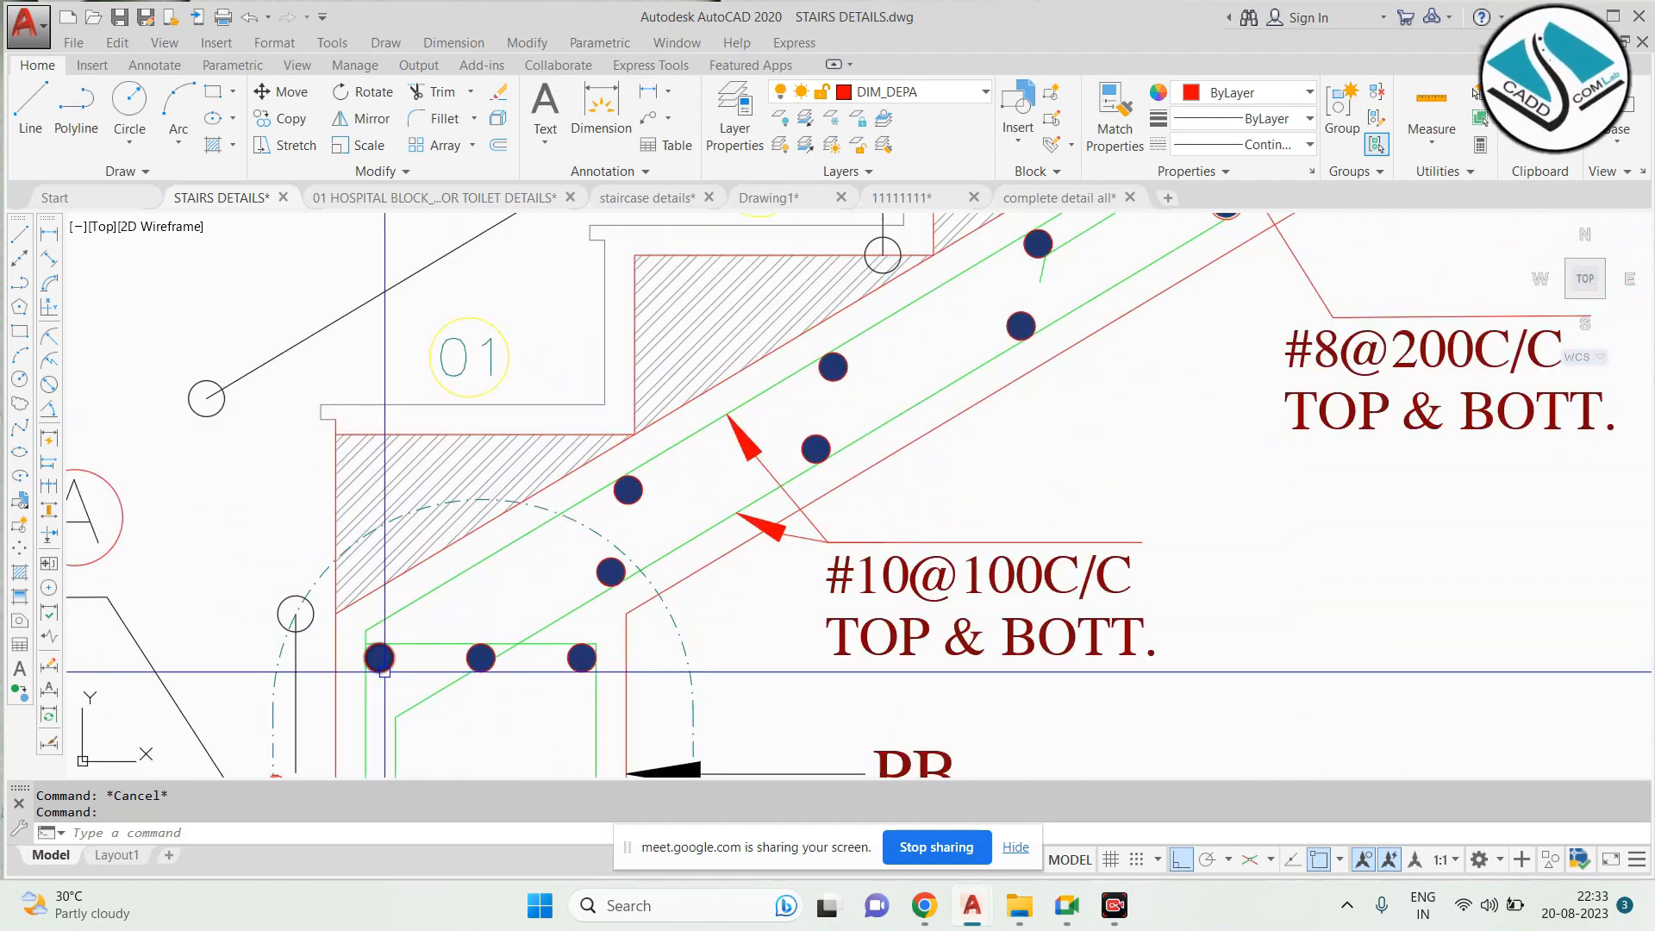
middle_click_drag(861, 404, 634, 572)
scroll(702, 527, "down", 1)
middle_click_drag(709, 525, 589, 620)
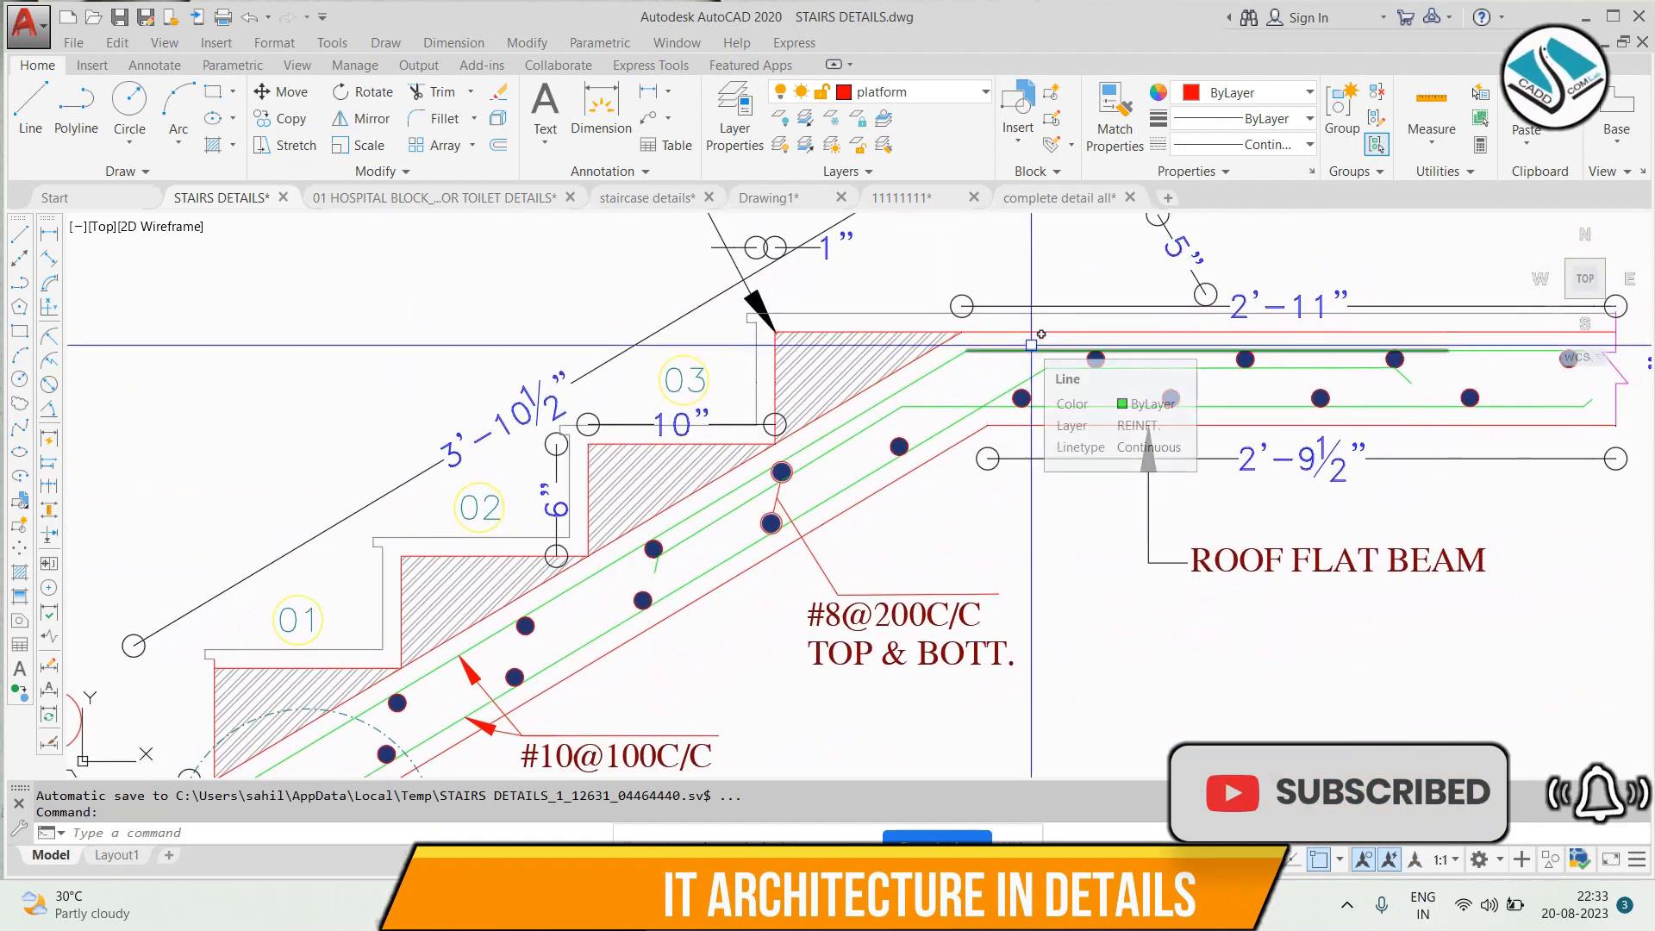
Examine the reference section's landing bars, their distribution bar dots and the overlapping bars where the slope meets the landing
key("Escape")
scroll(1031, 344, "down", 1)
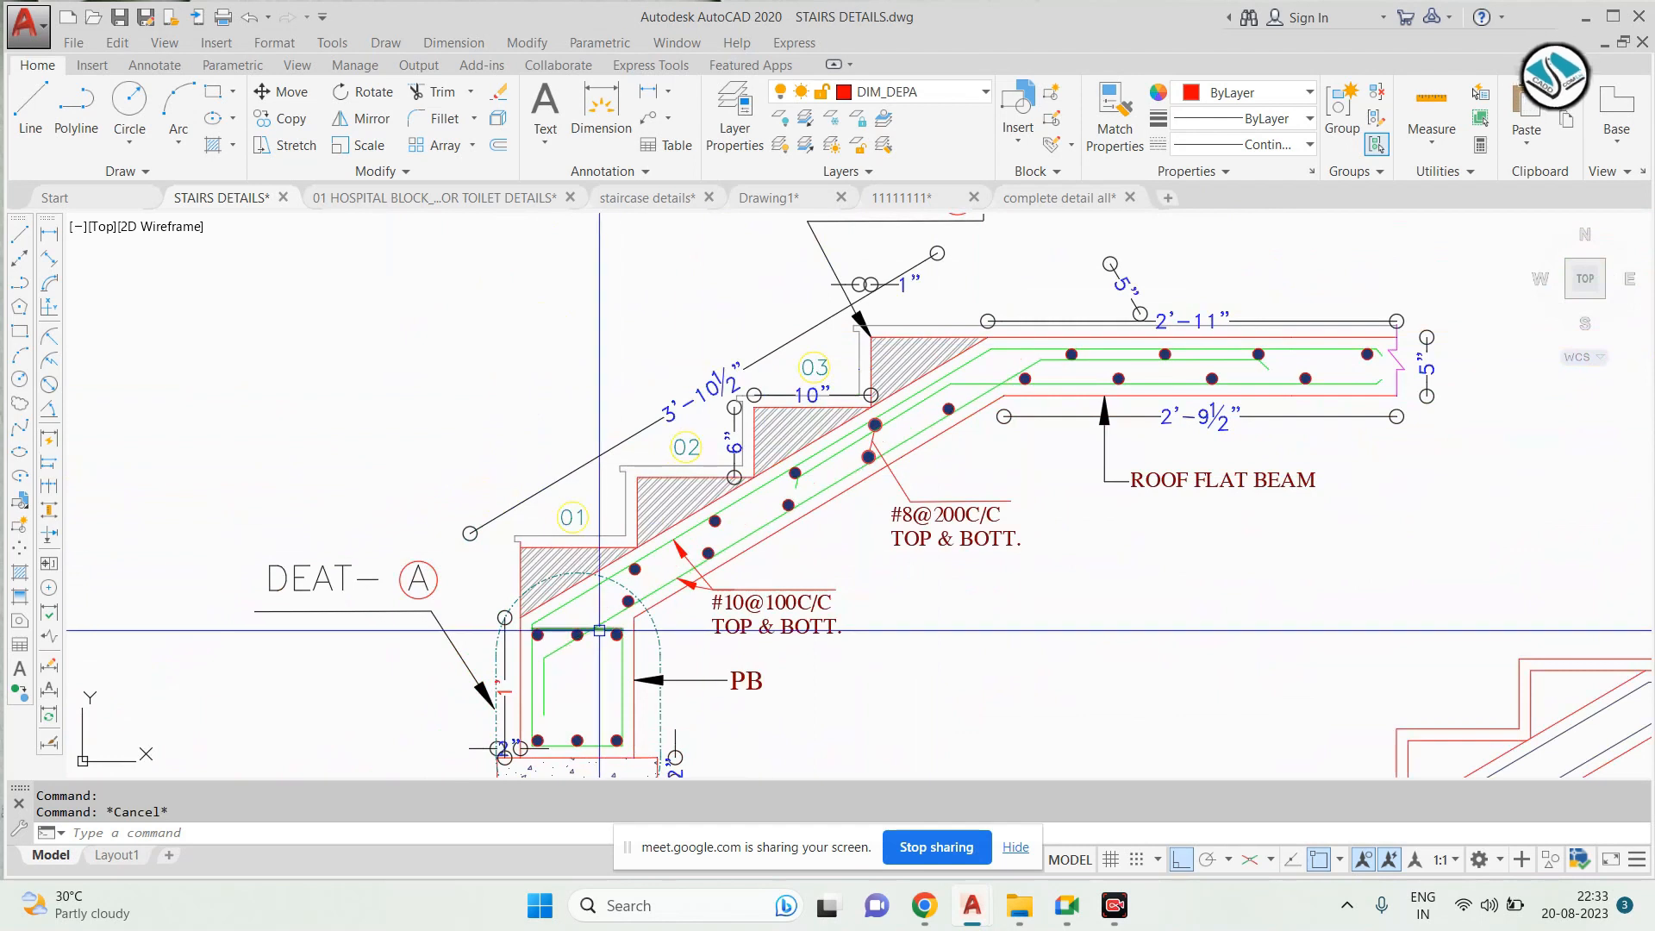
scroll(600, 645, "up", 2)
middle_click_drag(975, 396, 596, 593)
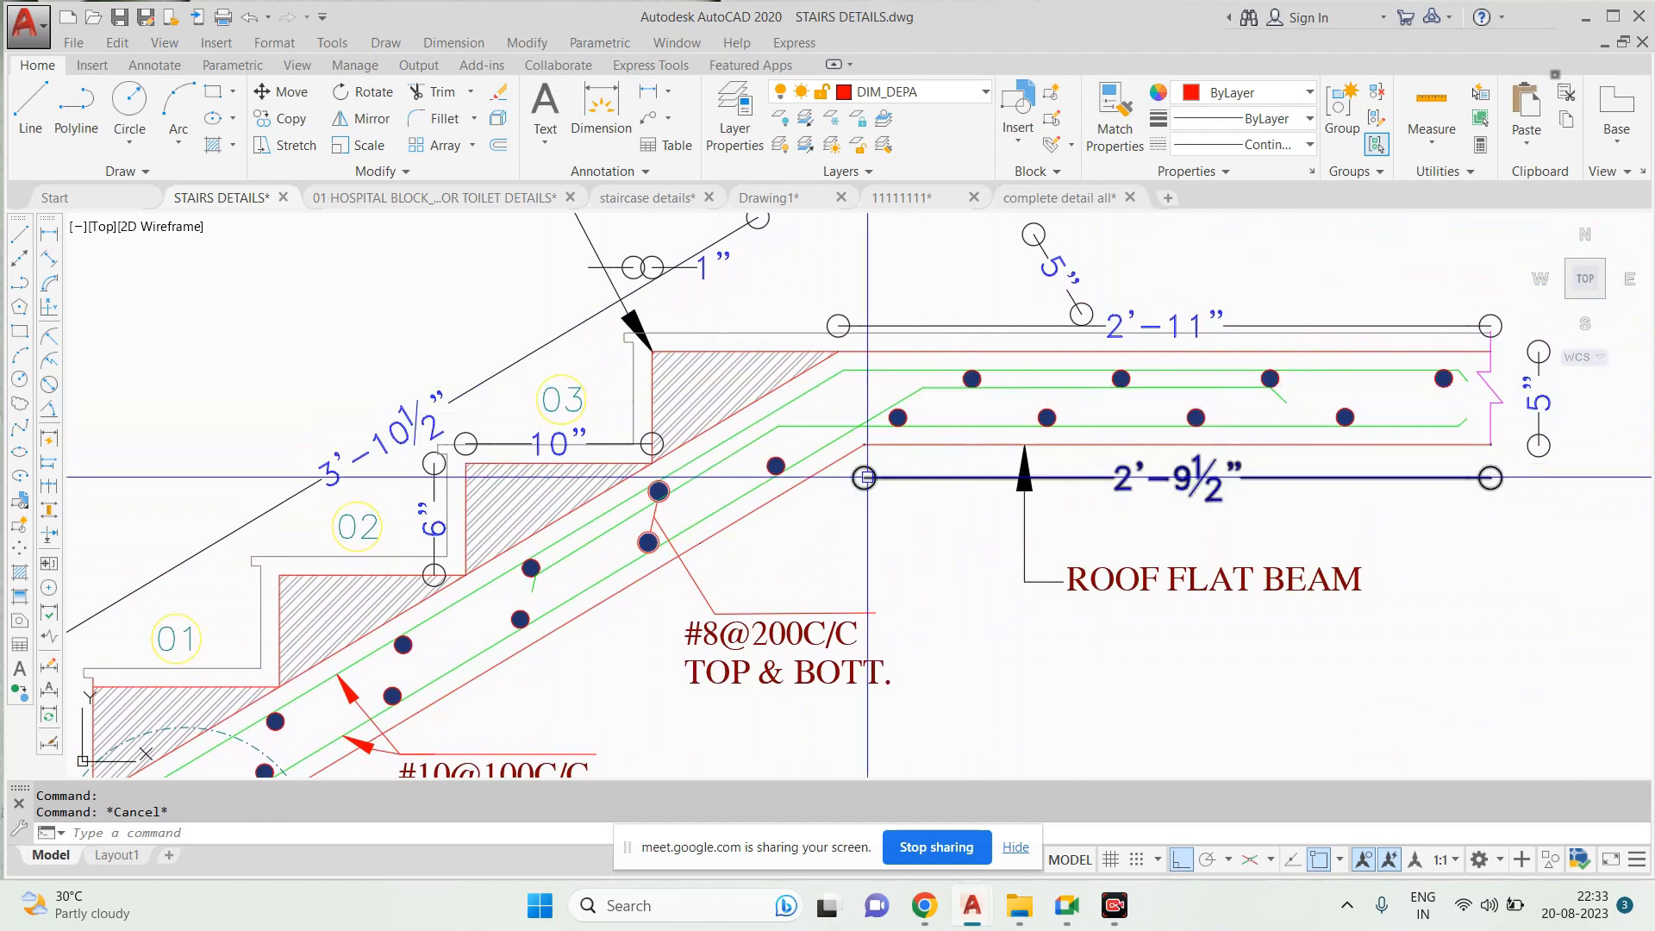
middle_click_drag(976, 464, 1044, 444)
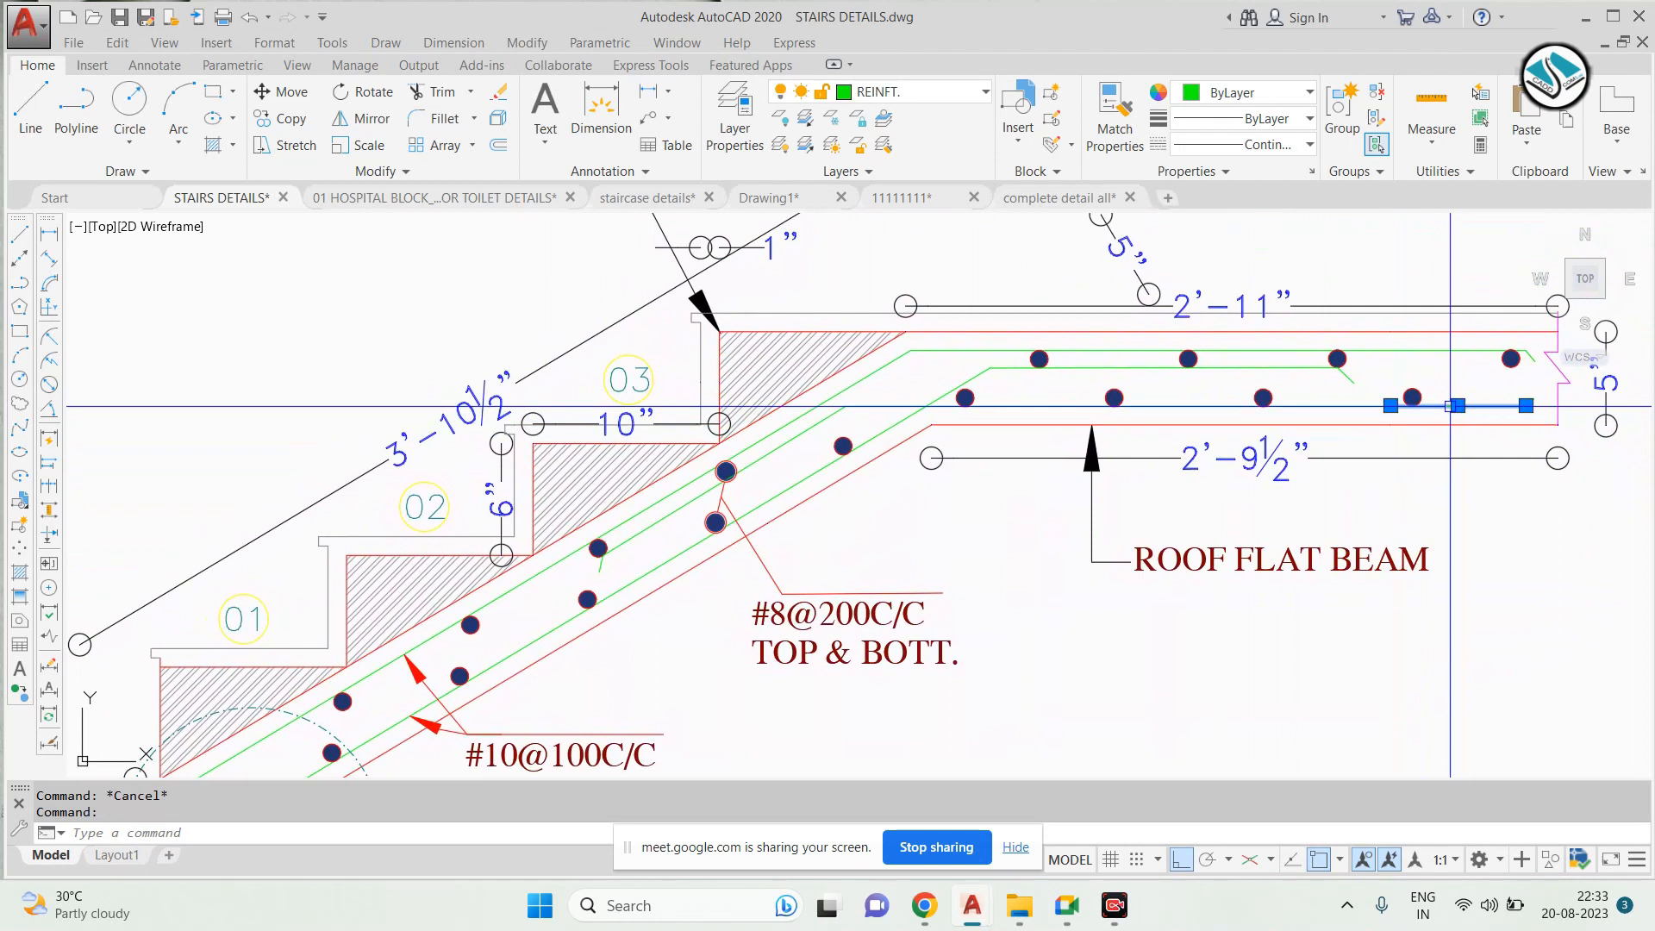
left_click(1490, 386)
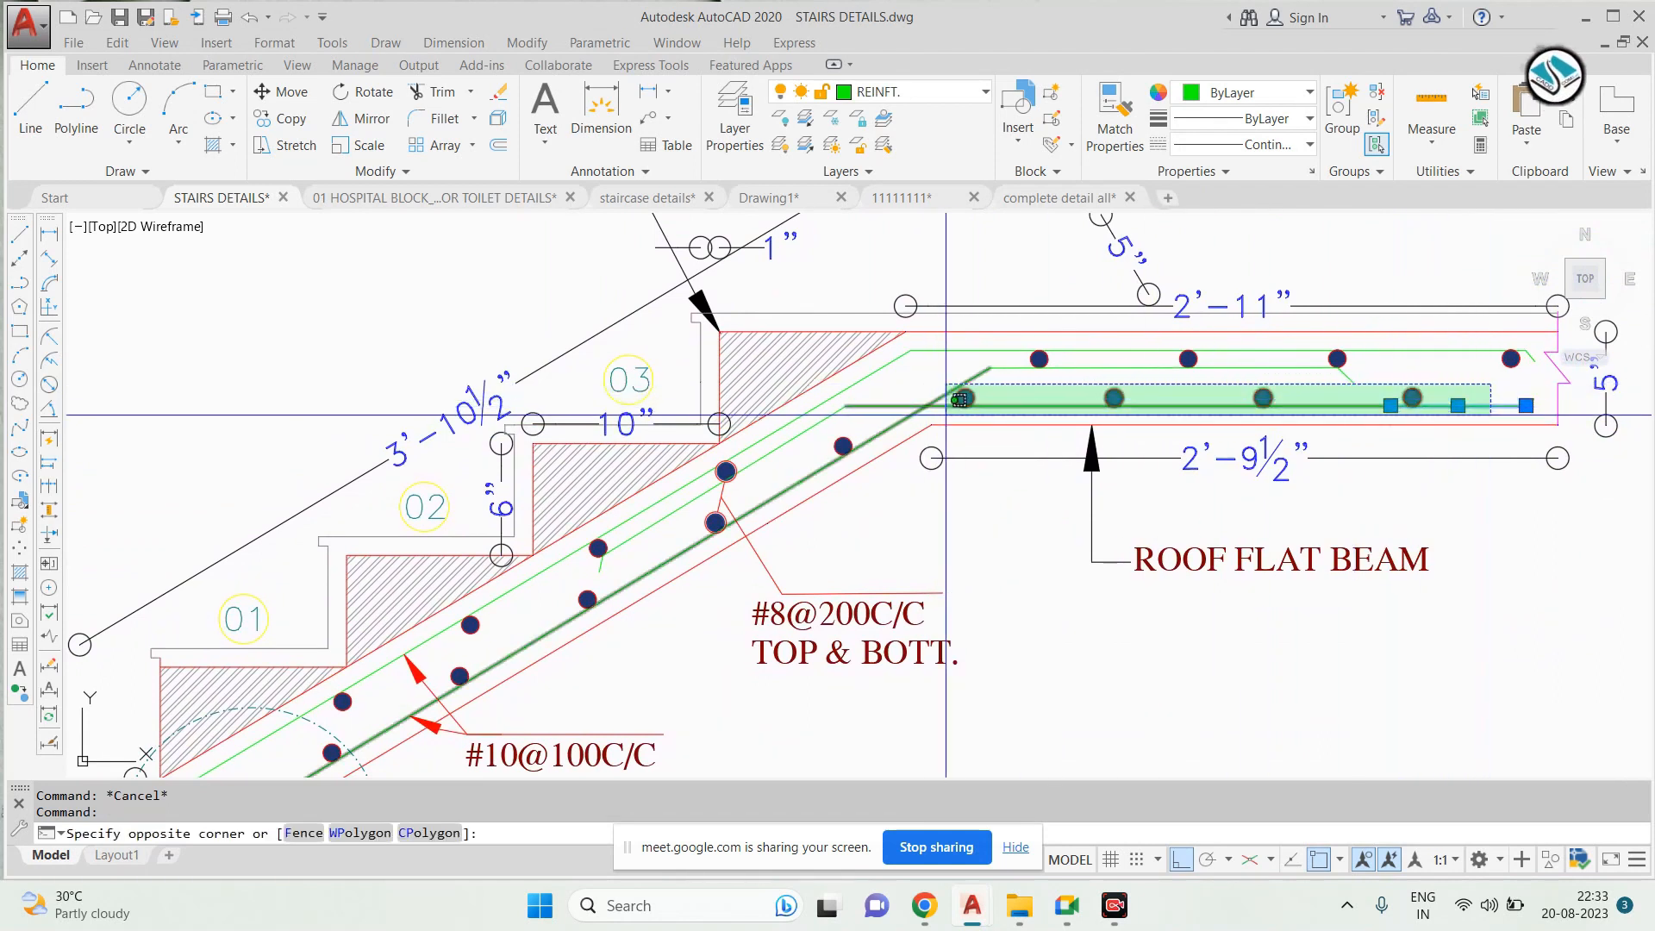
left_click(974, 398)
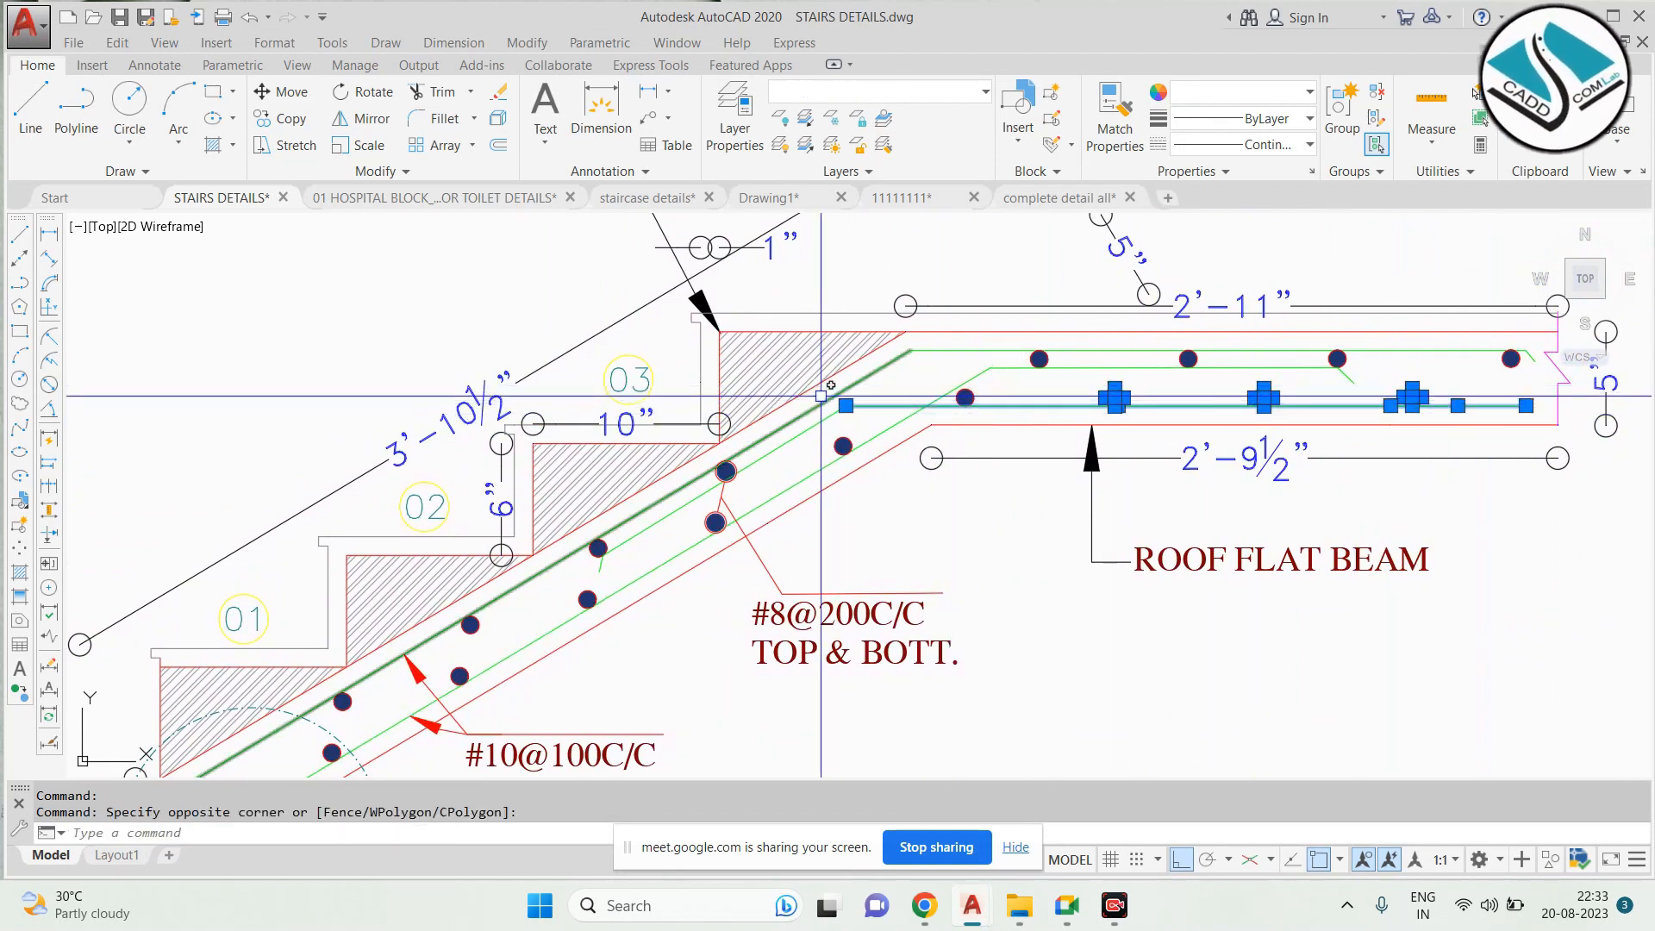
scroll(600, 541, "down", 2)
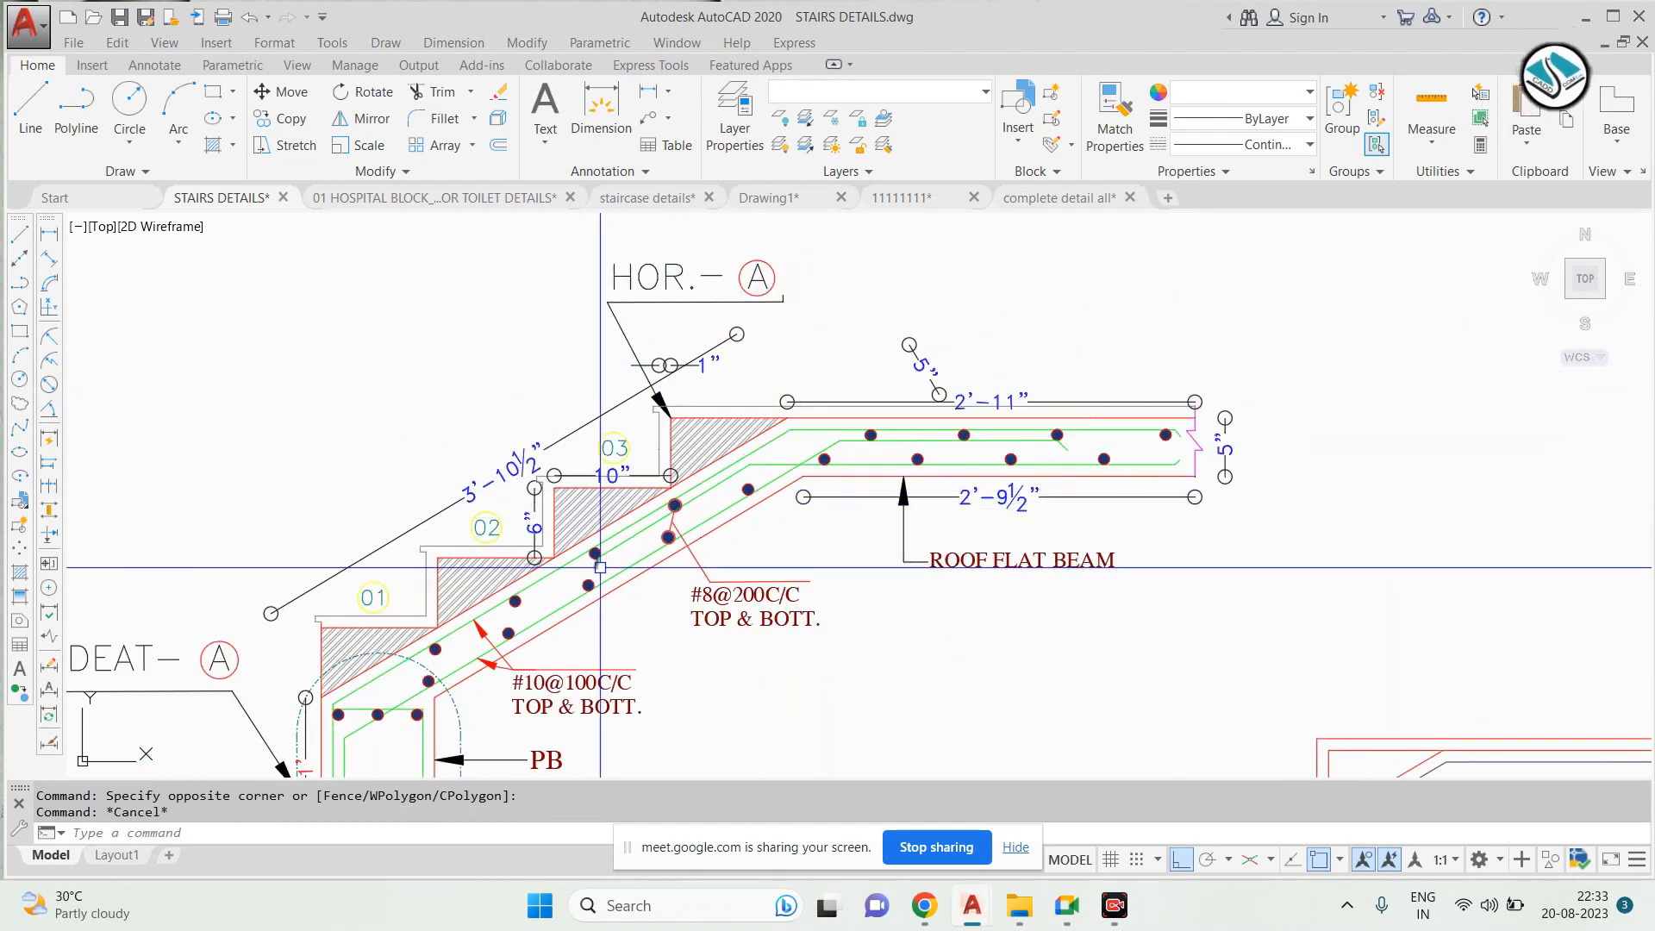
scroll(601, 568, "up", 4)
scroll(769, 473, "down", 2)
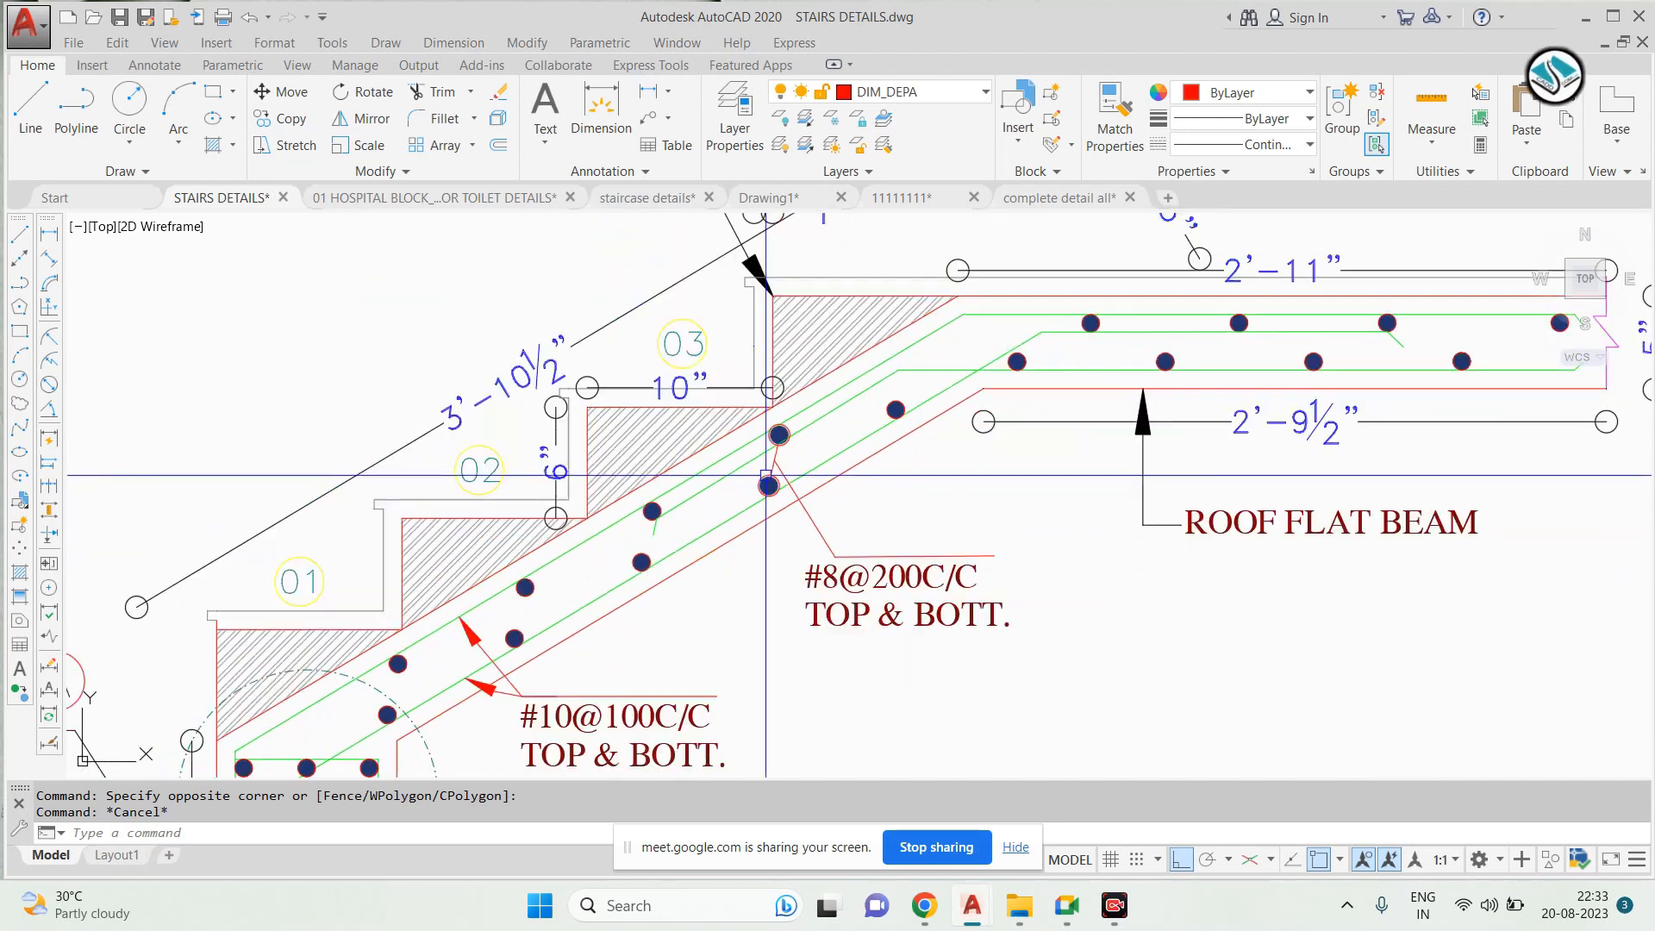
middle_click_drag(769, 473, 958, 414)
scroll(948, 379, "down", 2)
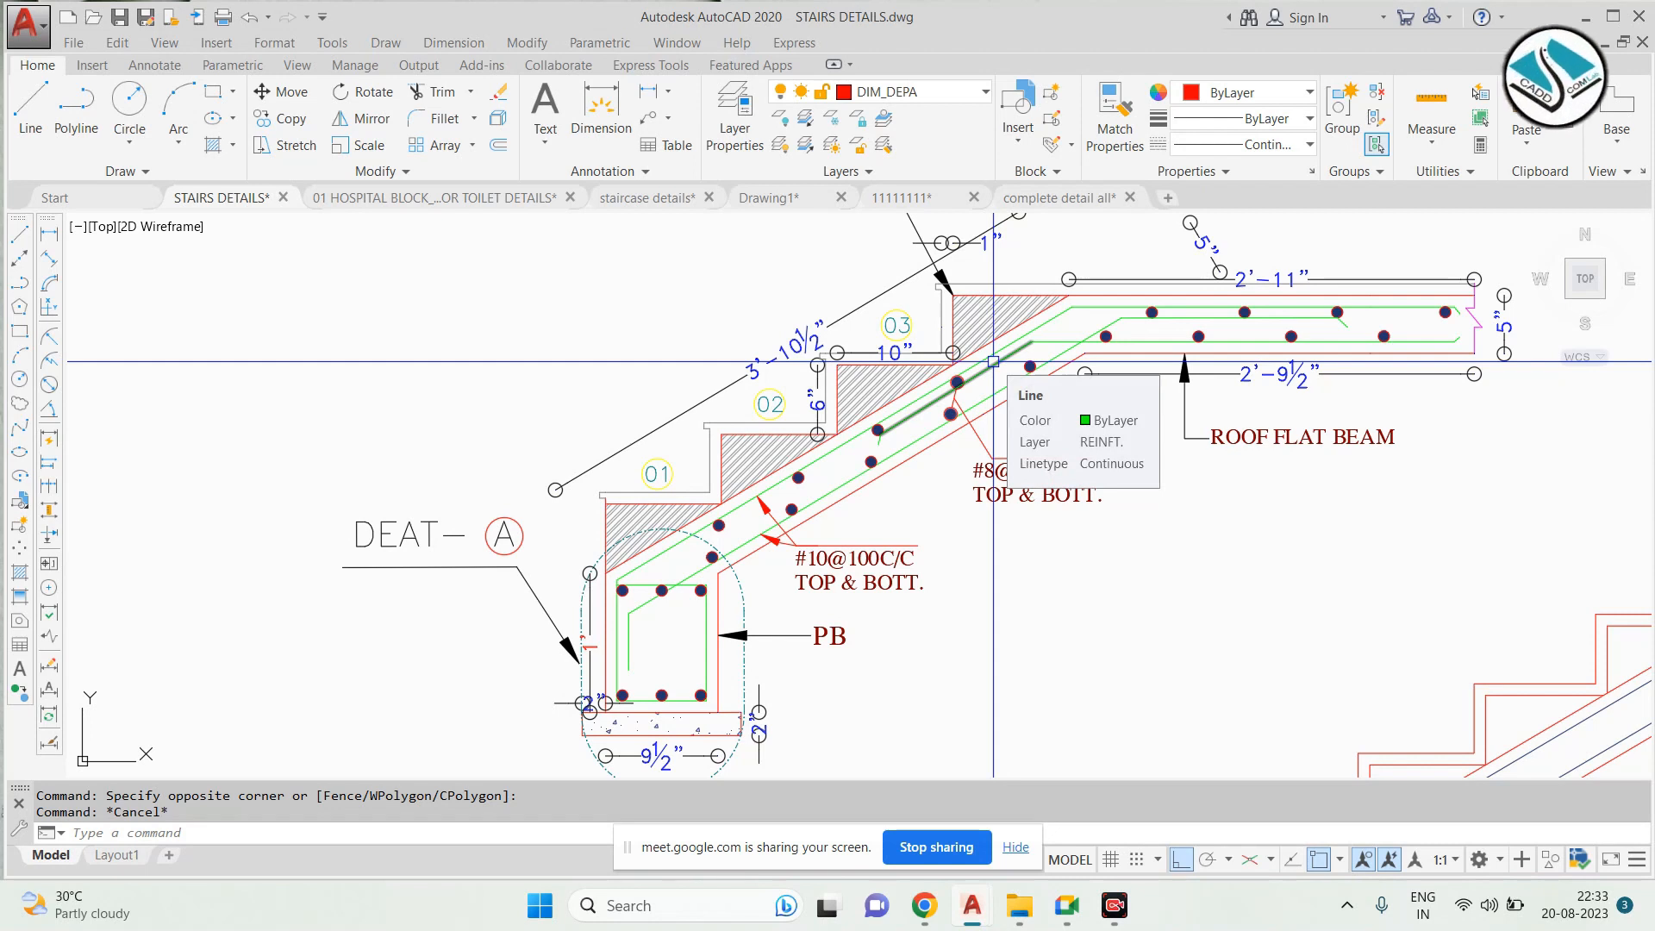
scroll(993, 361, "up", 2)
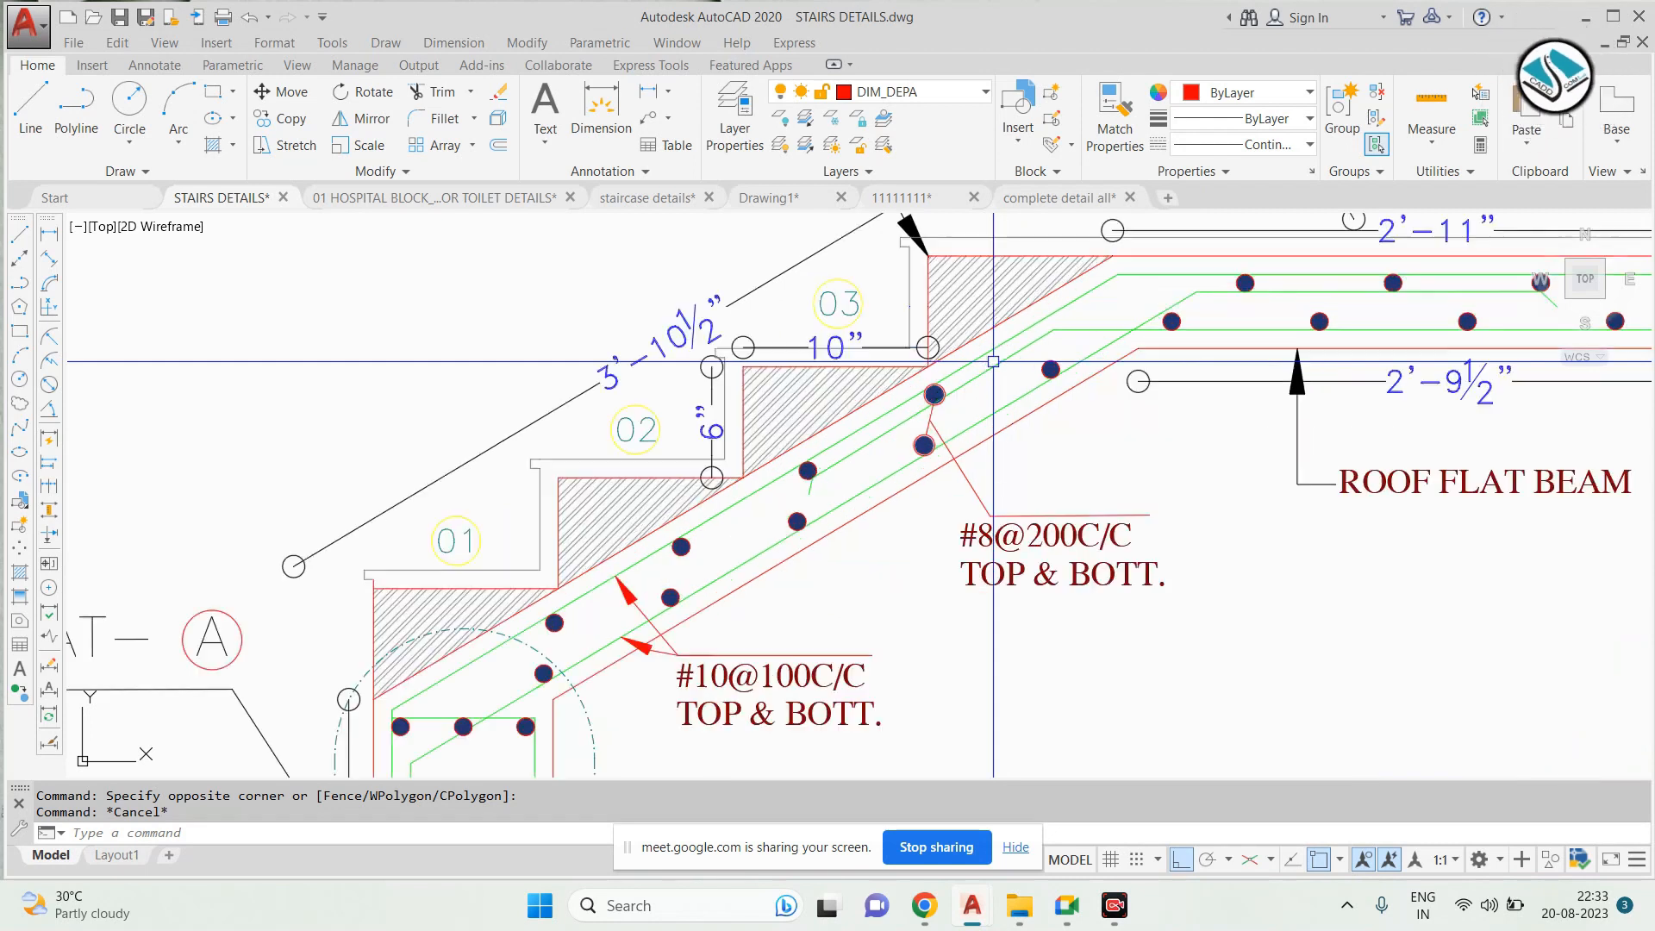
key("Escape")
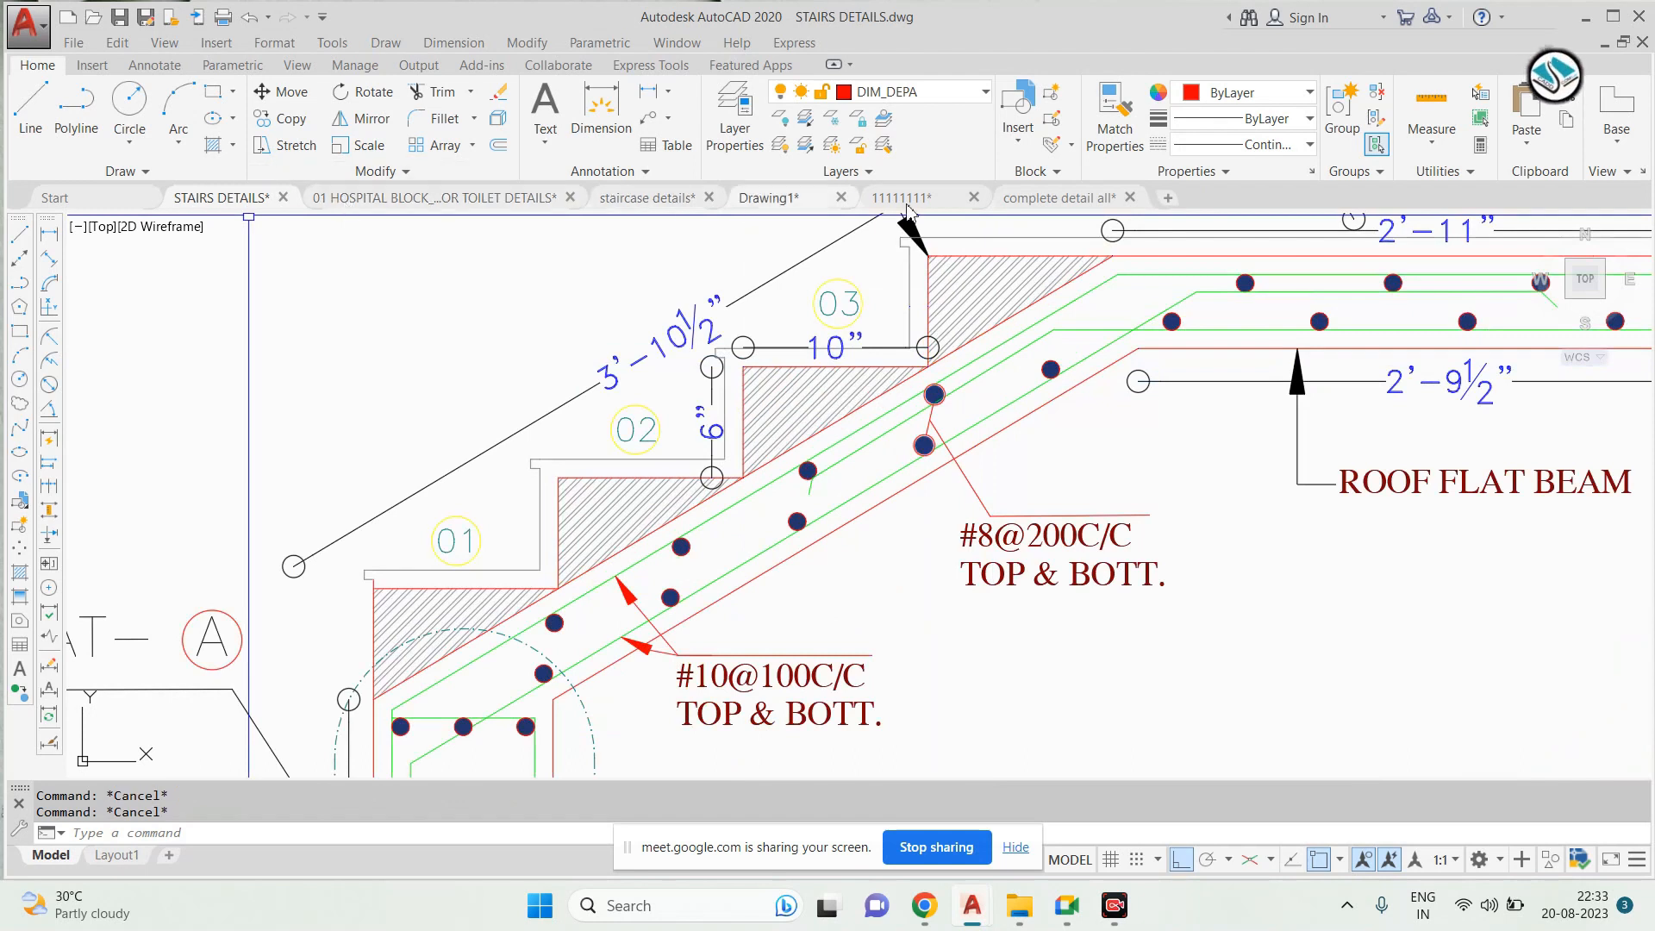
Switch to the "complete detail all" drawing and examine the bent bars and 450 and 1200 extensions in Section A-A
left_click(1077, 205)
scroll(946, 408, "down", 2)
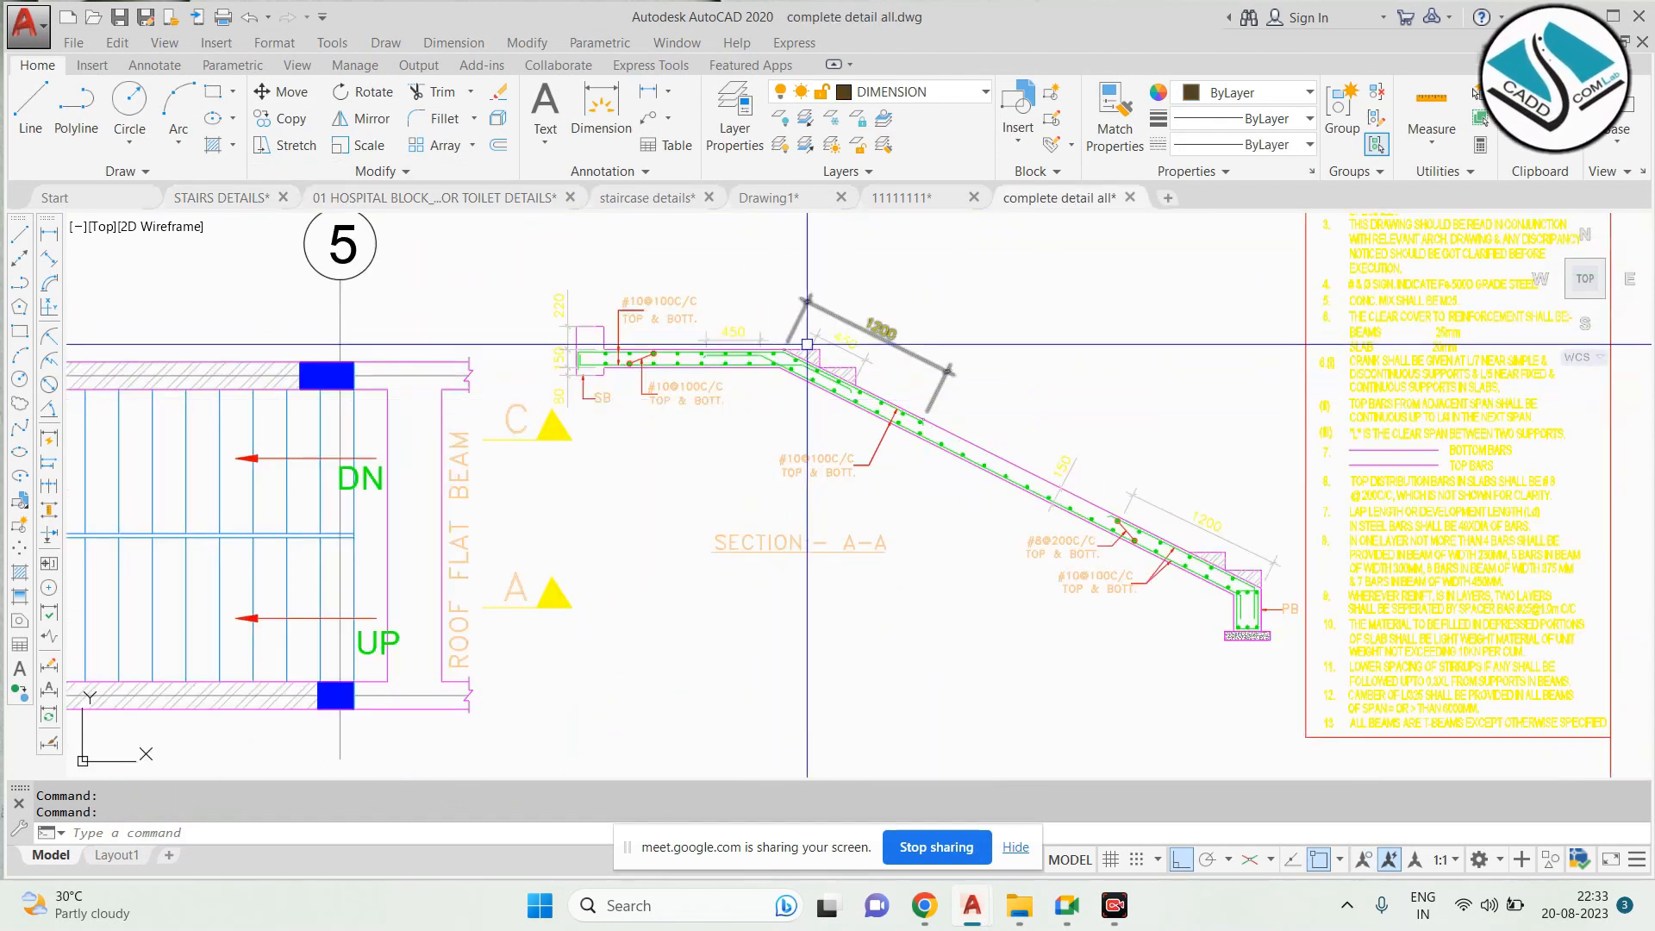
scroll(946, 408, "up", 5)
scroll(946, 408, "up", 2)
middle_click_drag(982, 556, 1242, 573)
scroll(1013, 364, "down", 2)
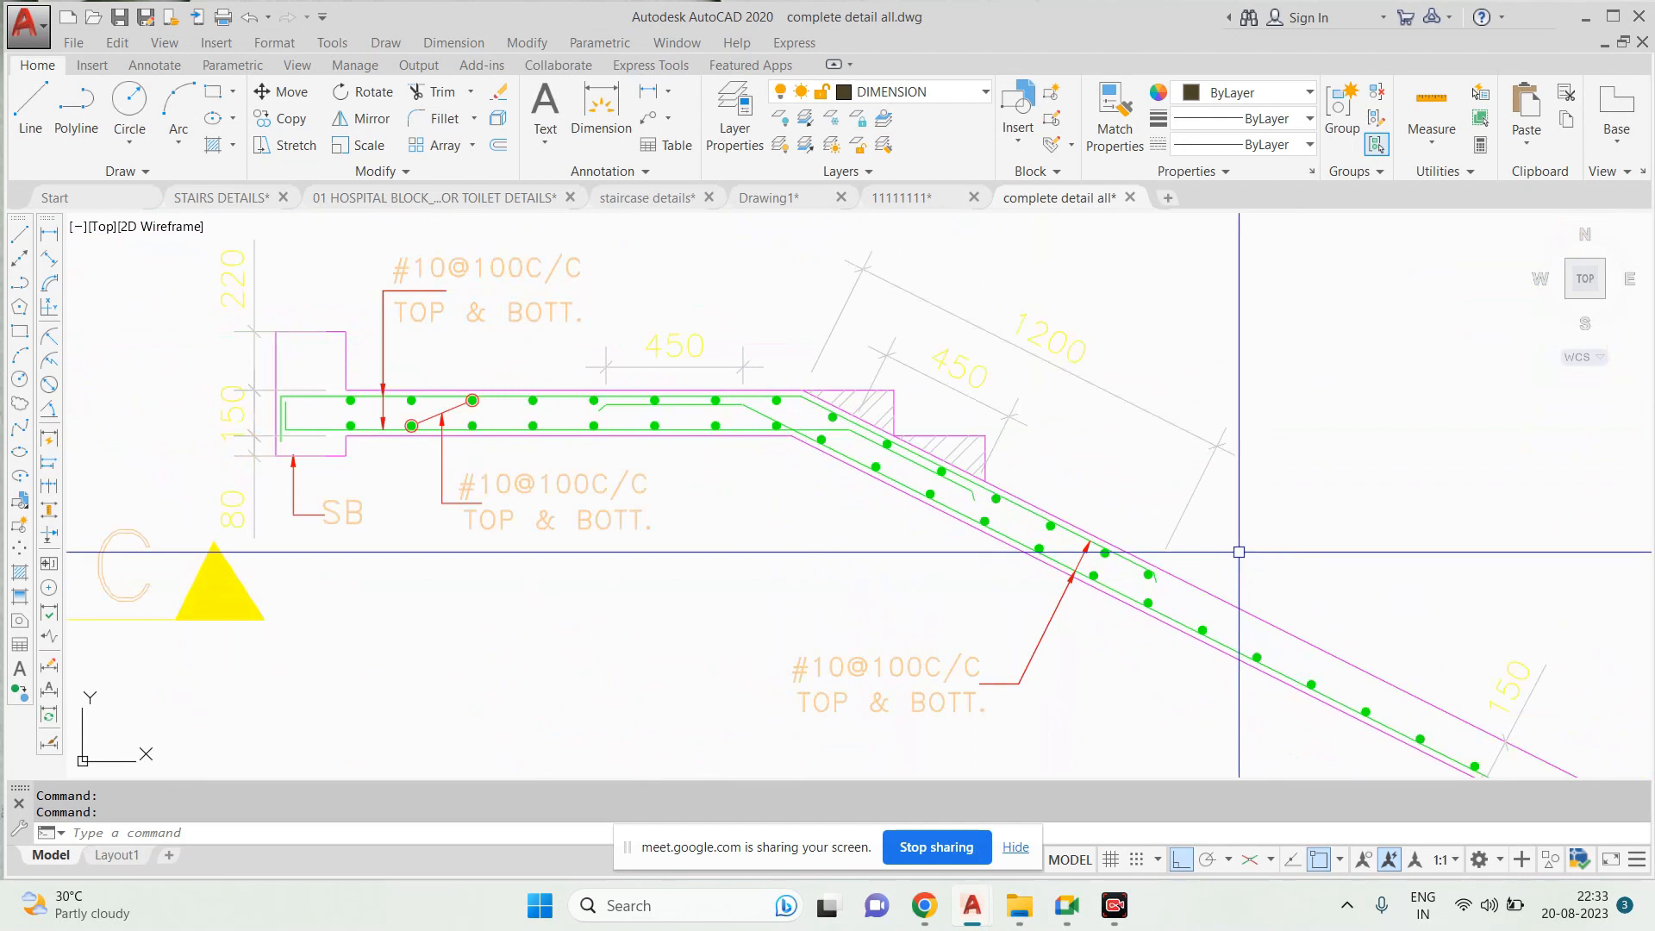
left_click(1093, 328)
key("Escape")
scroll(784, 386, "up", 3)
scroll(780, 385, "down", 1)
scroll(778, 386, "up", 1)
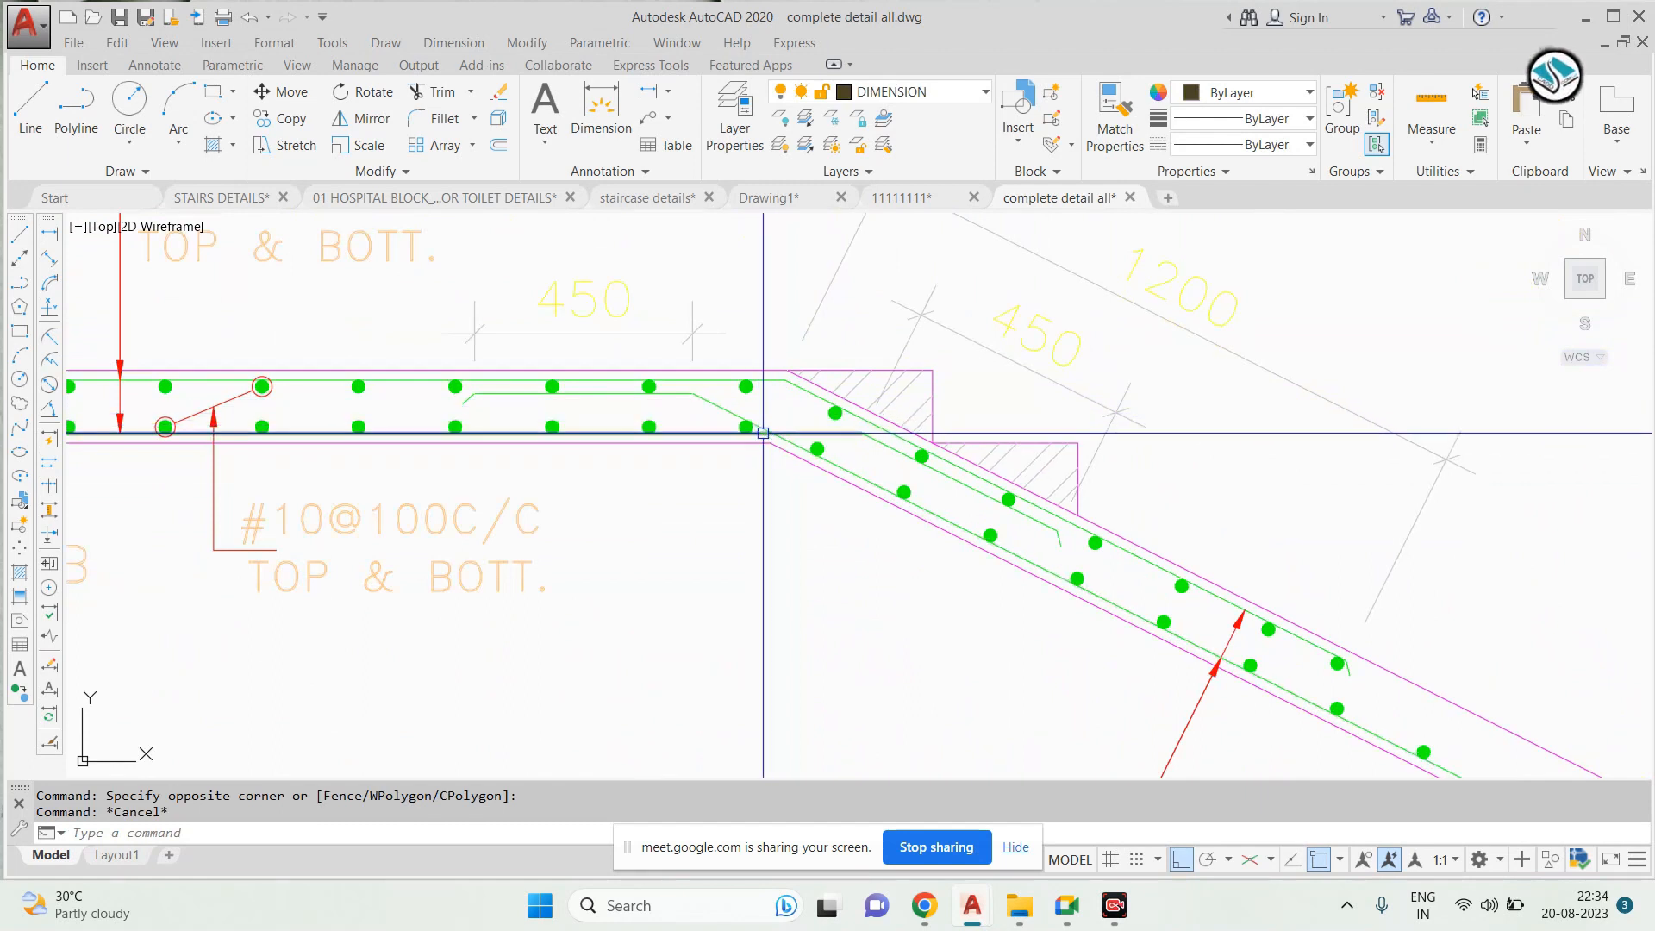
scroll(862, 443, "up", 2)
scroll(862, 430, "down", 2)
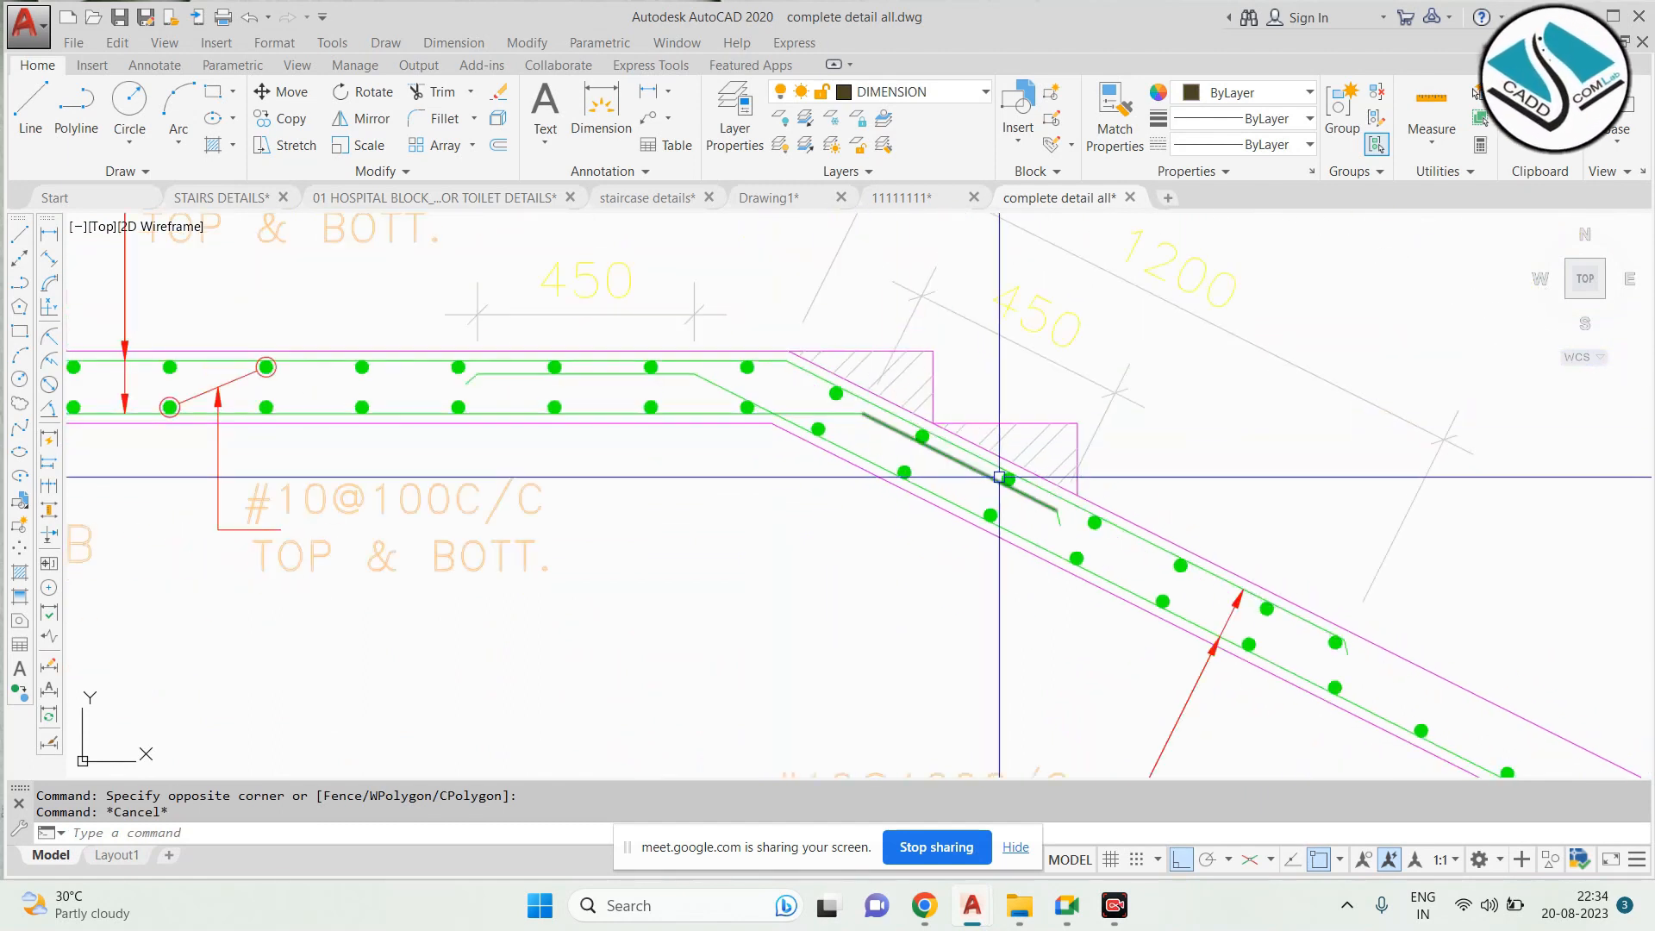
middle_click_drag(1052, 509, 911, 527)
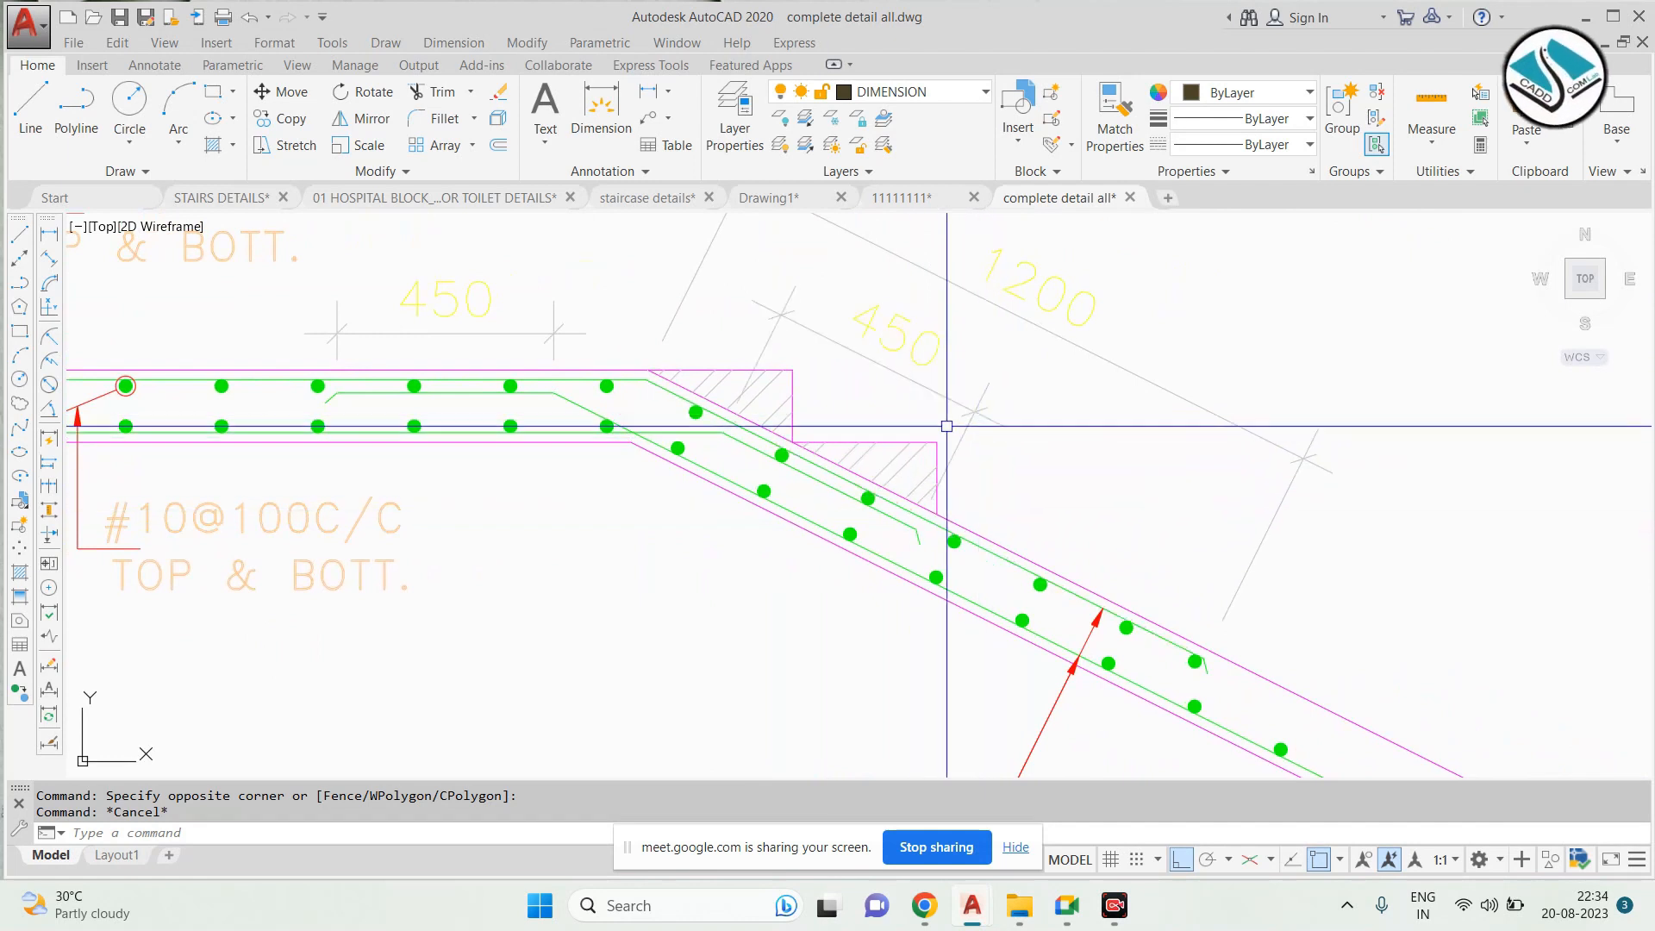
scroll(979, 438, "down", 2)
middle_click_drag(976, 431, 806, 375)
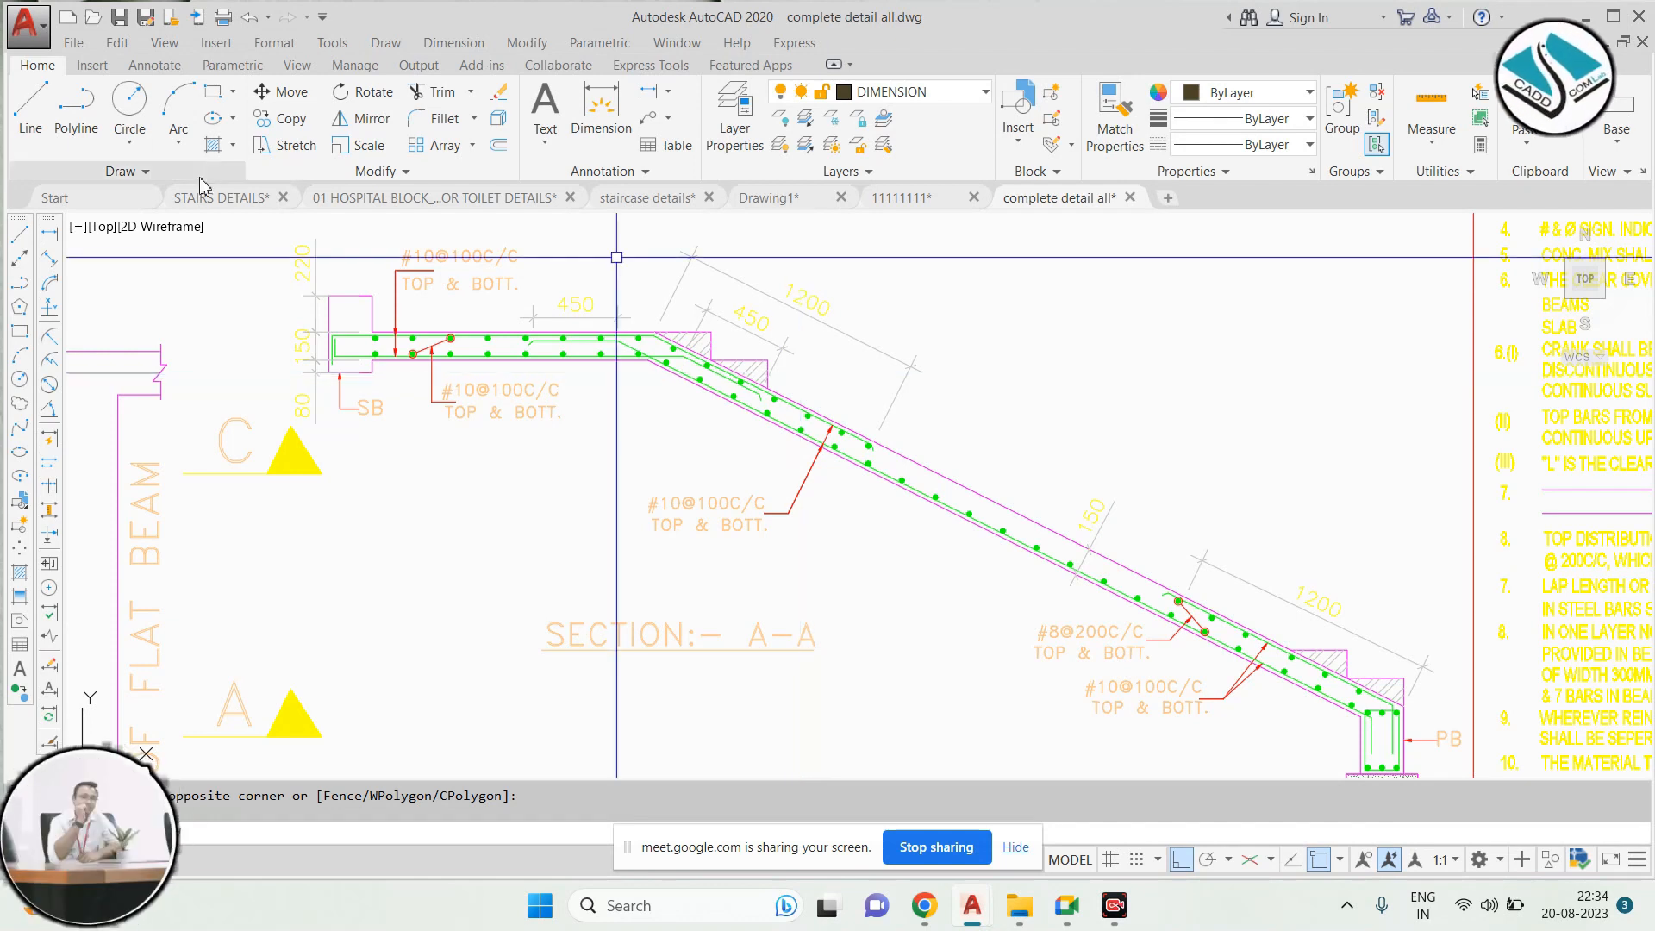
Return to the STAIRS DETAILS drawing and examine the reference section's reinforcement from the landing down to beam PB
key("ctrl+Tab")
scroll(633, 442, "down", 2)
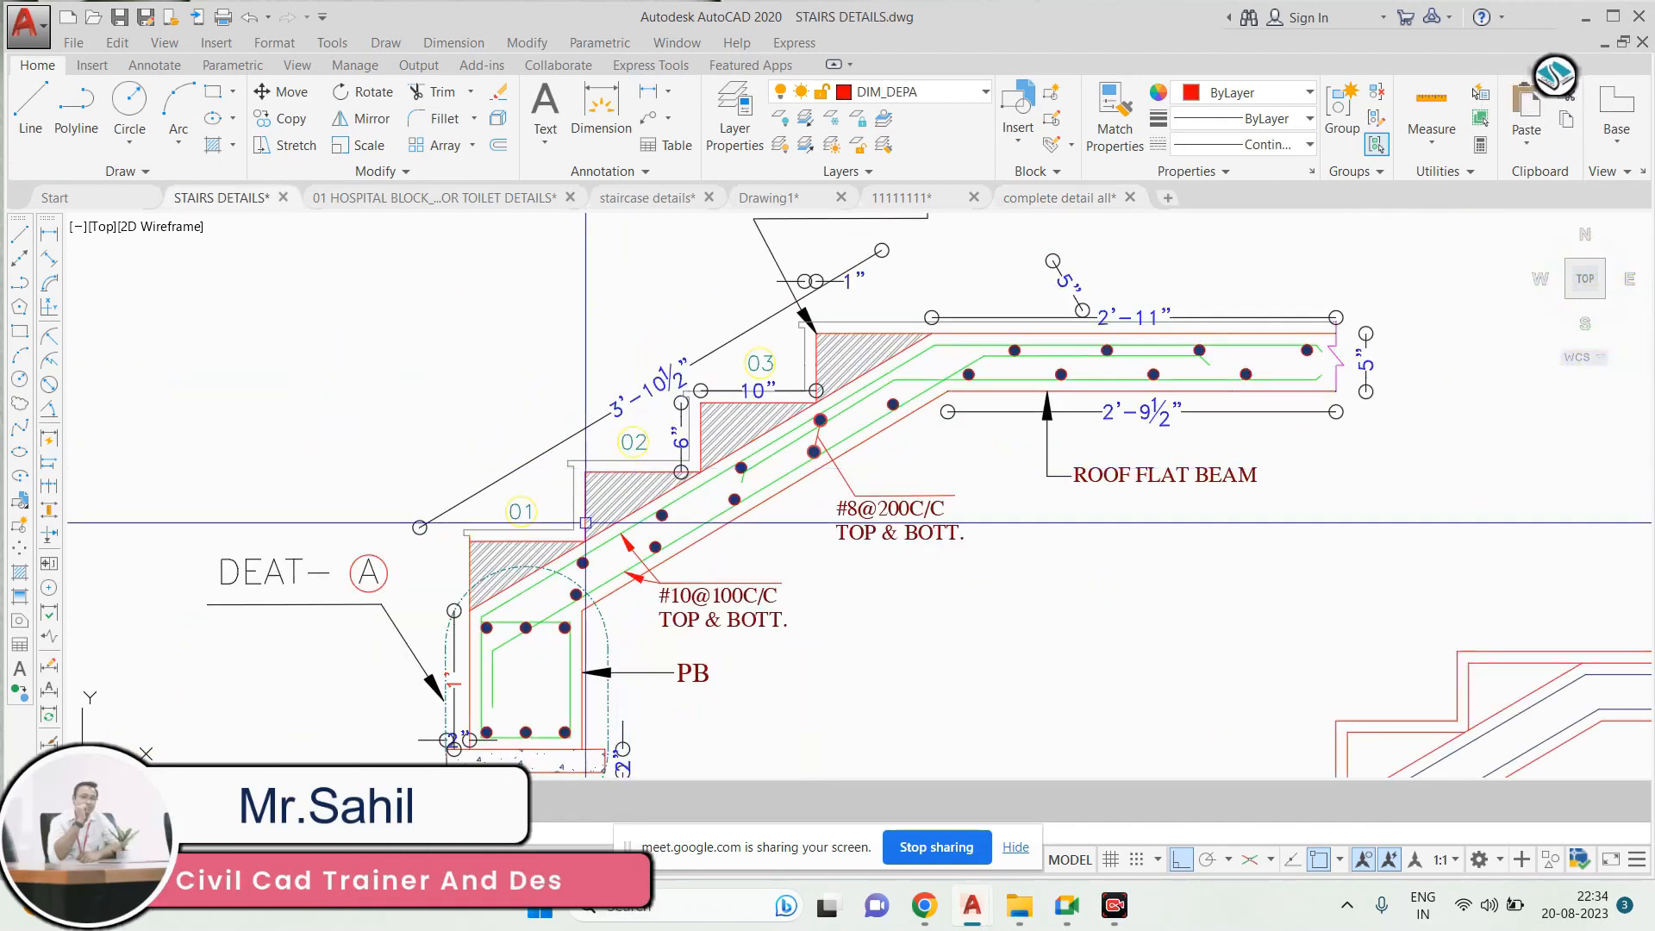
scroll(982, 349, "up", 2)
scroll(982, 349, "down", 1)
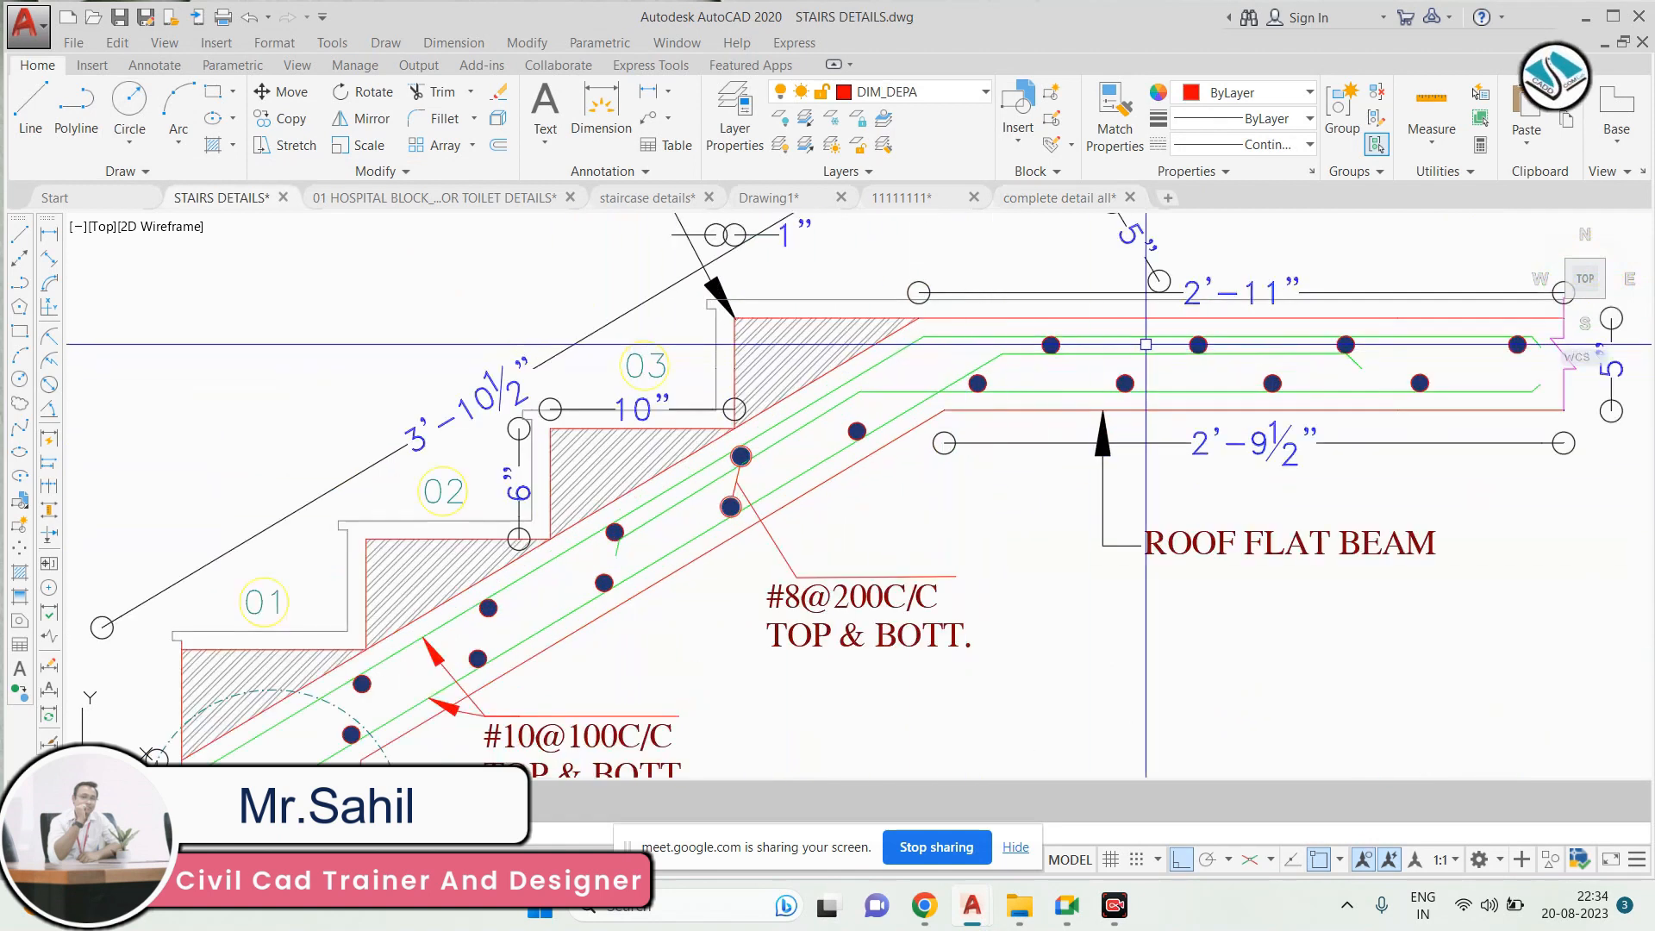
scroll(739, 425, "down", 1)
scroll(740, 425, "down", 1)
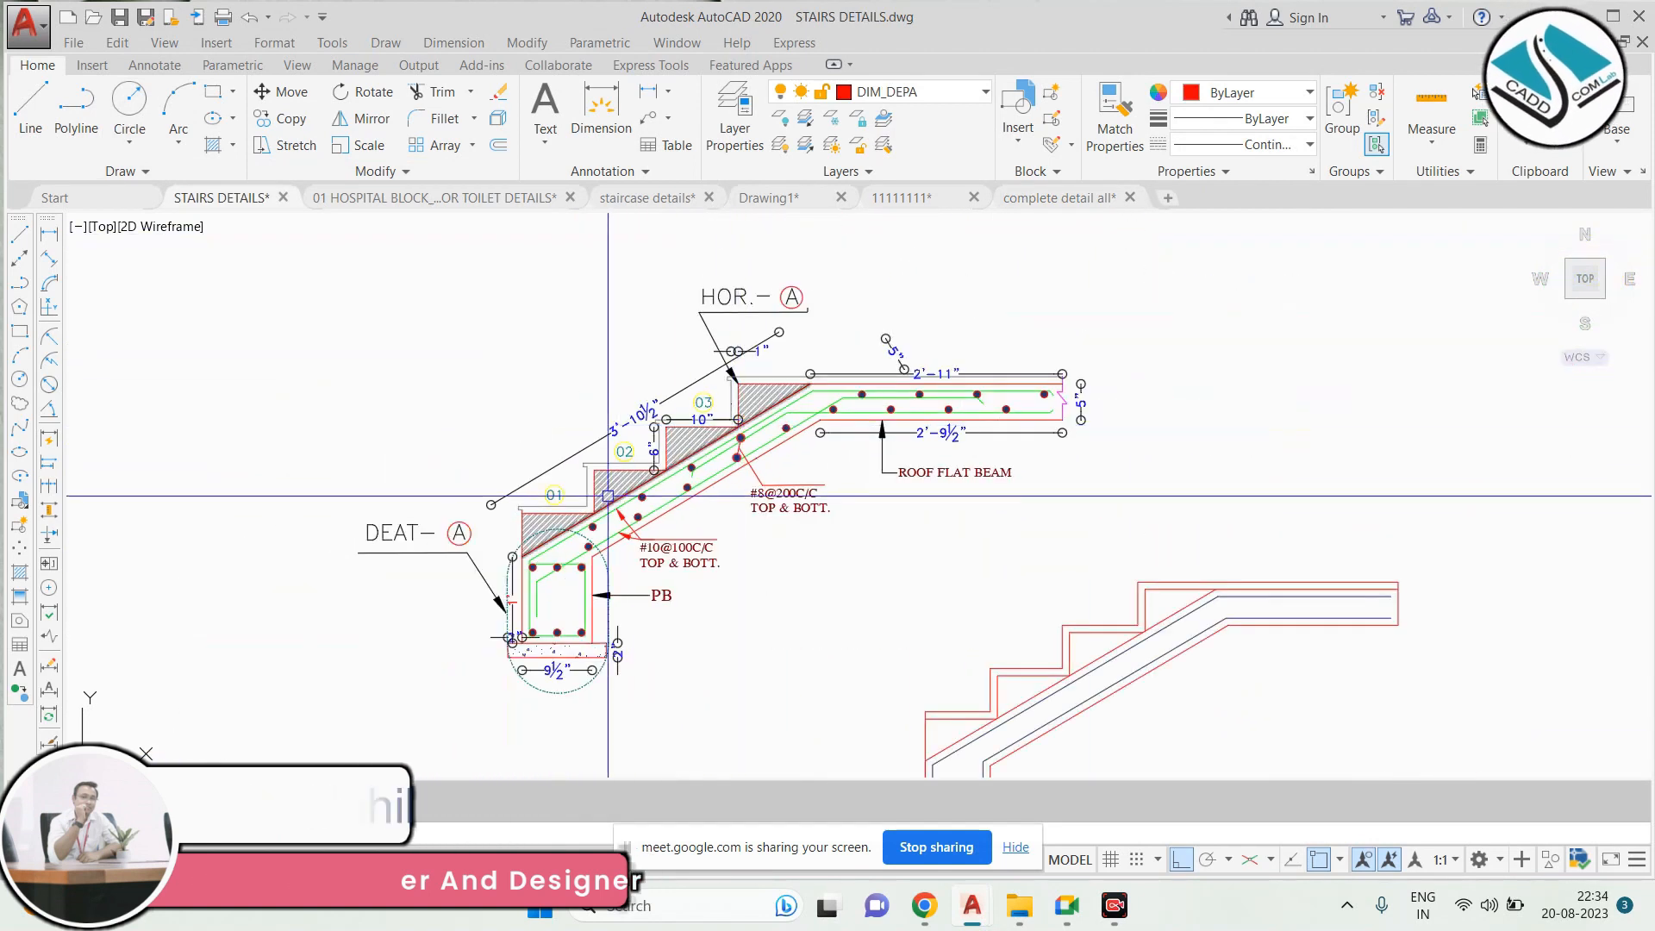
scroll(532, 595, "up", 3)
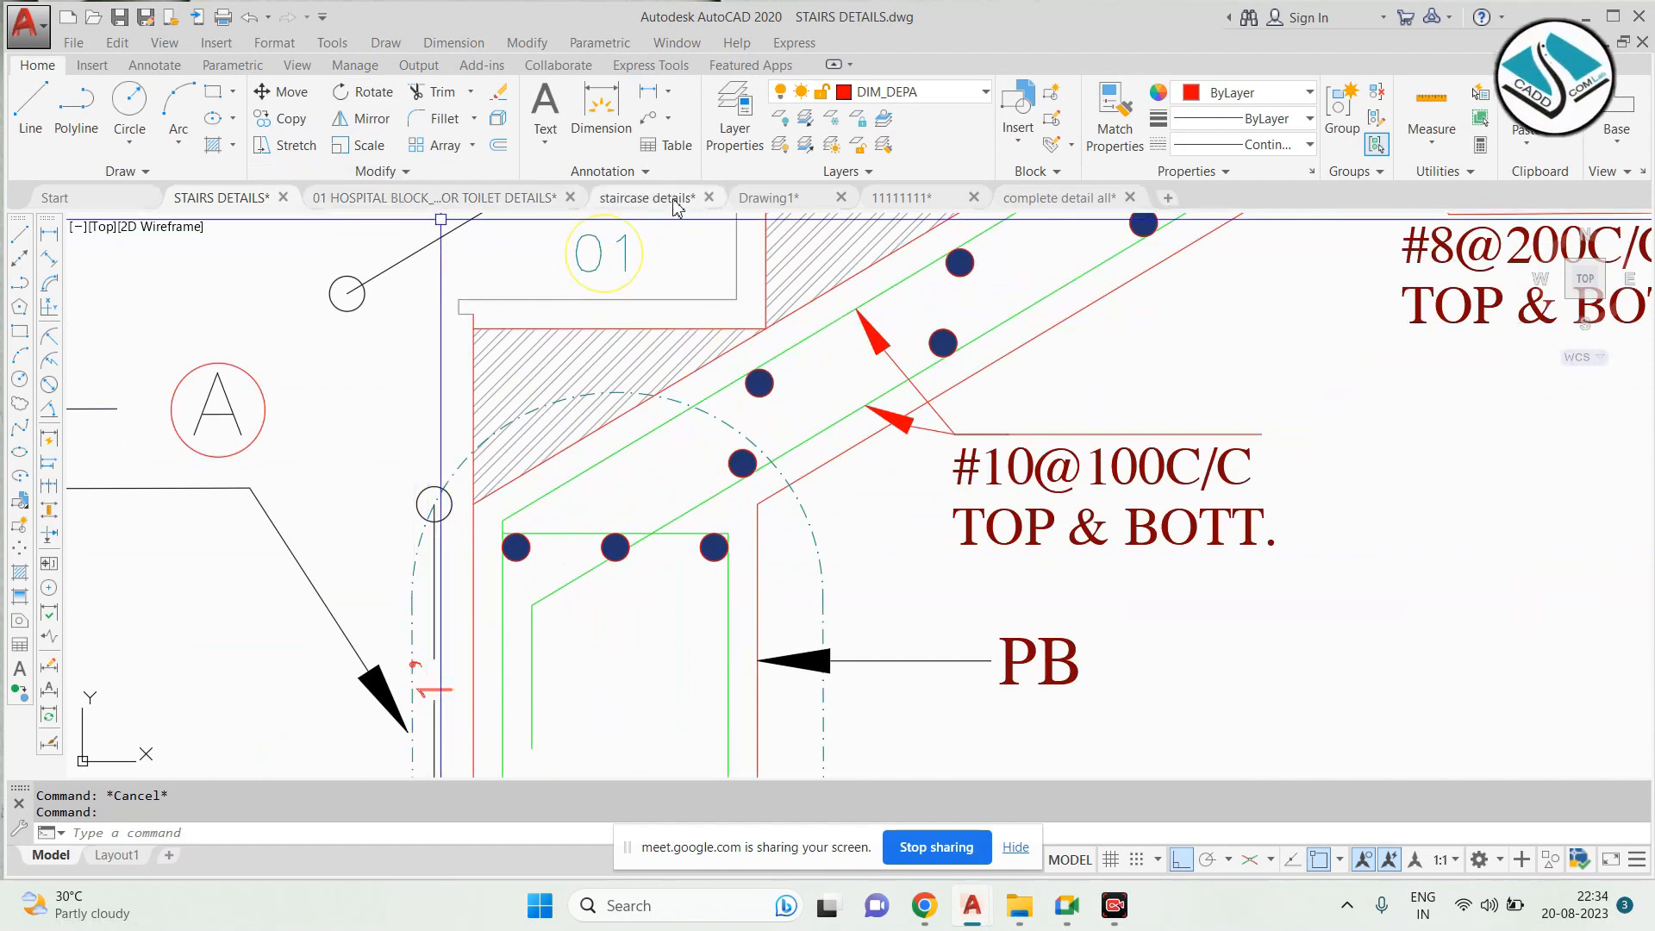
Try a 1" radius circle tangent to the blue sloped and vertical lines at the new section's beam corner, and erase it
scroll(676, 371, "down", 8)
scroll(761, 437, "up", 3)
scroll(761, 437, "up", 6)
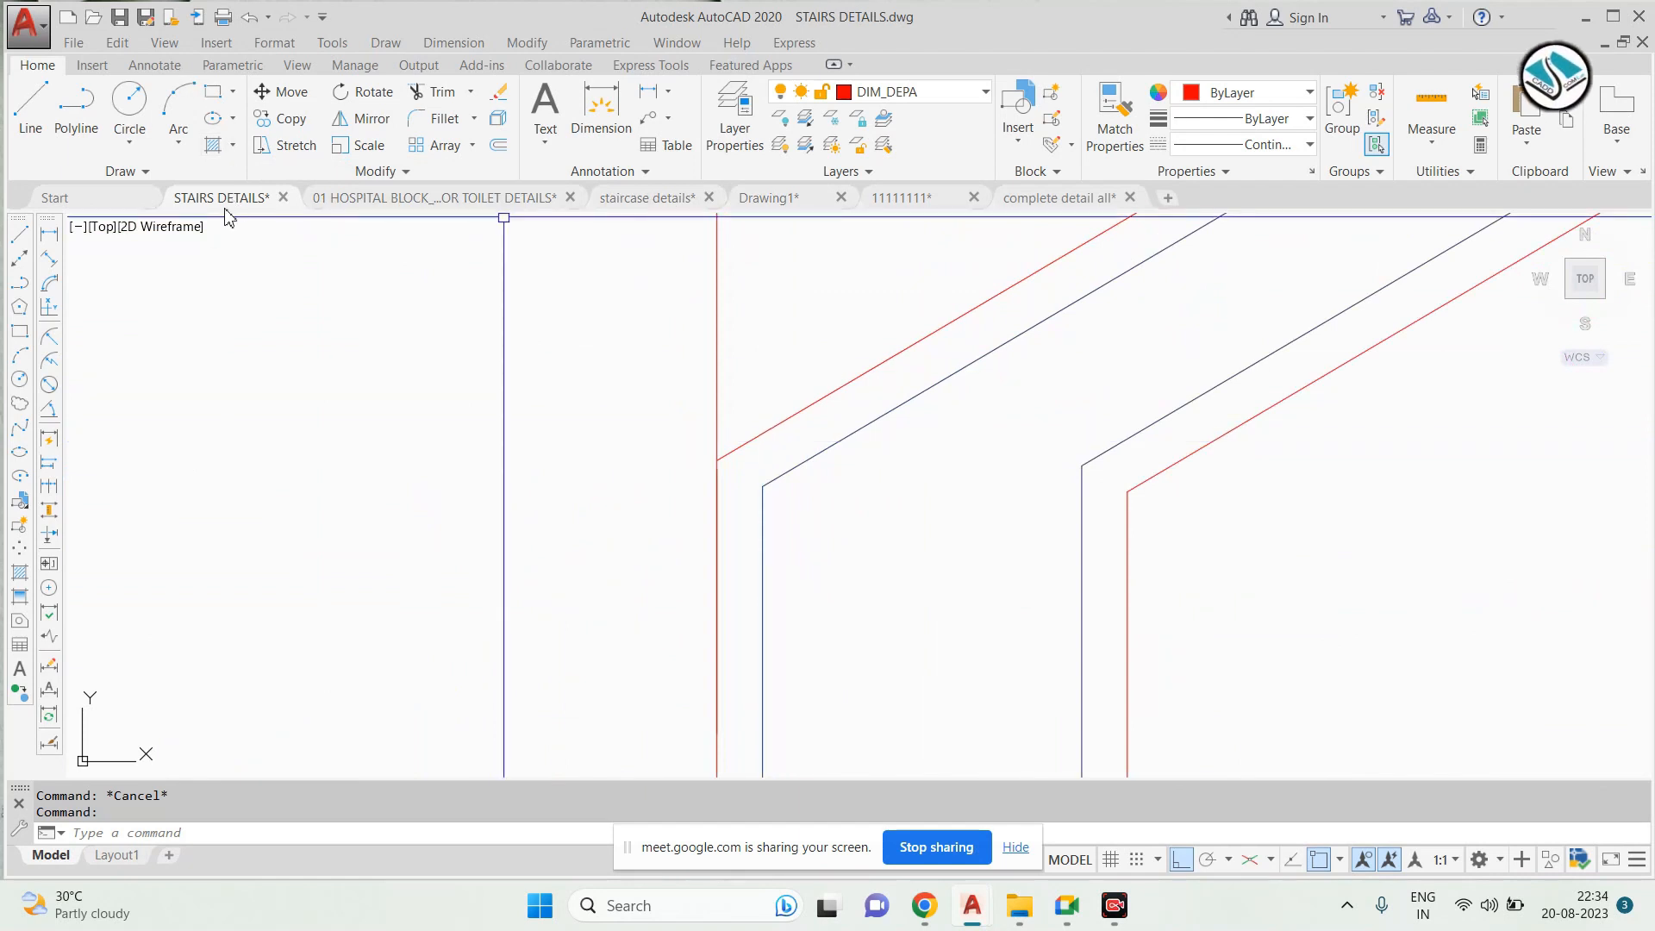
left_click(130, 144)
left_click(166, 359)
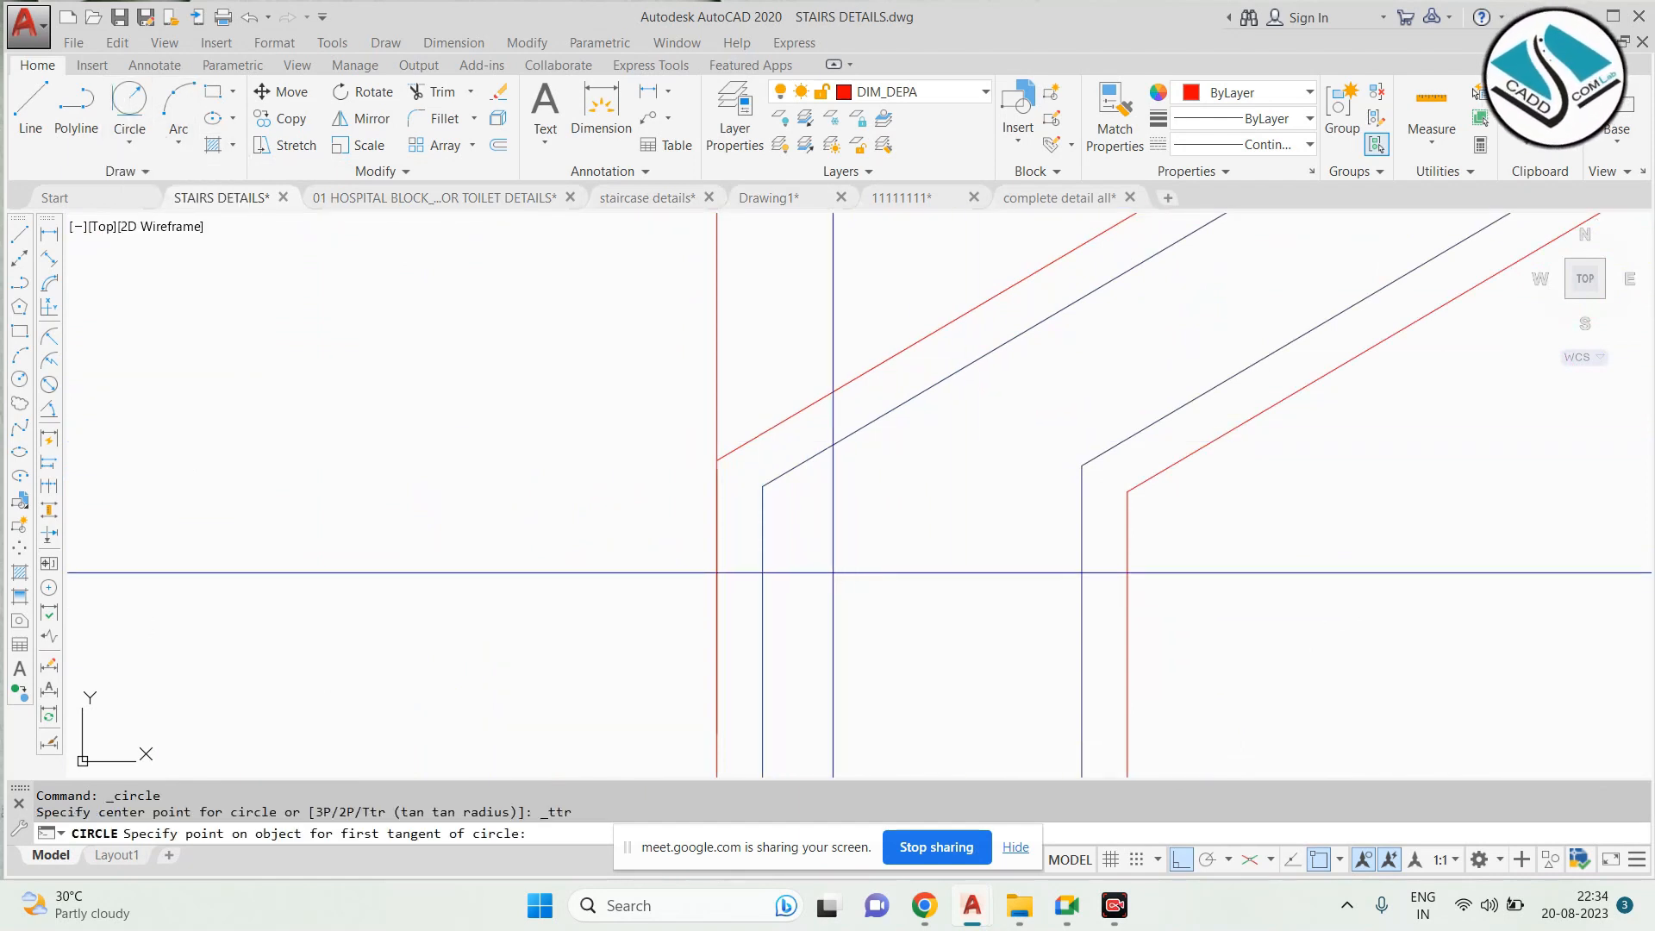
scroll(832, 569, "up", 2)
left_click(756, 421)
left_click(728, 462)
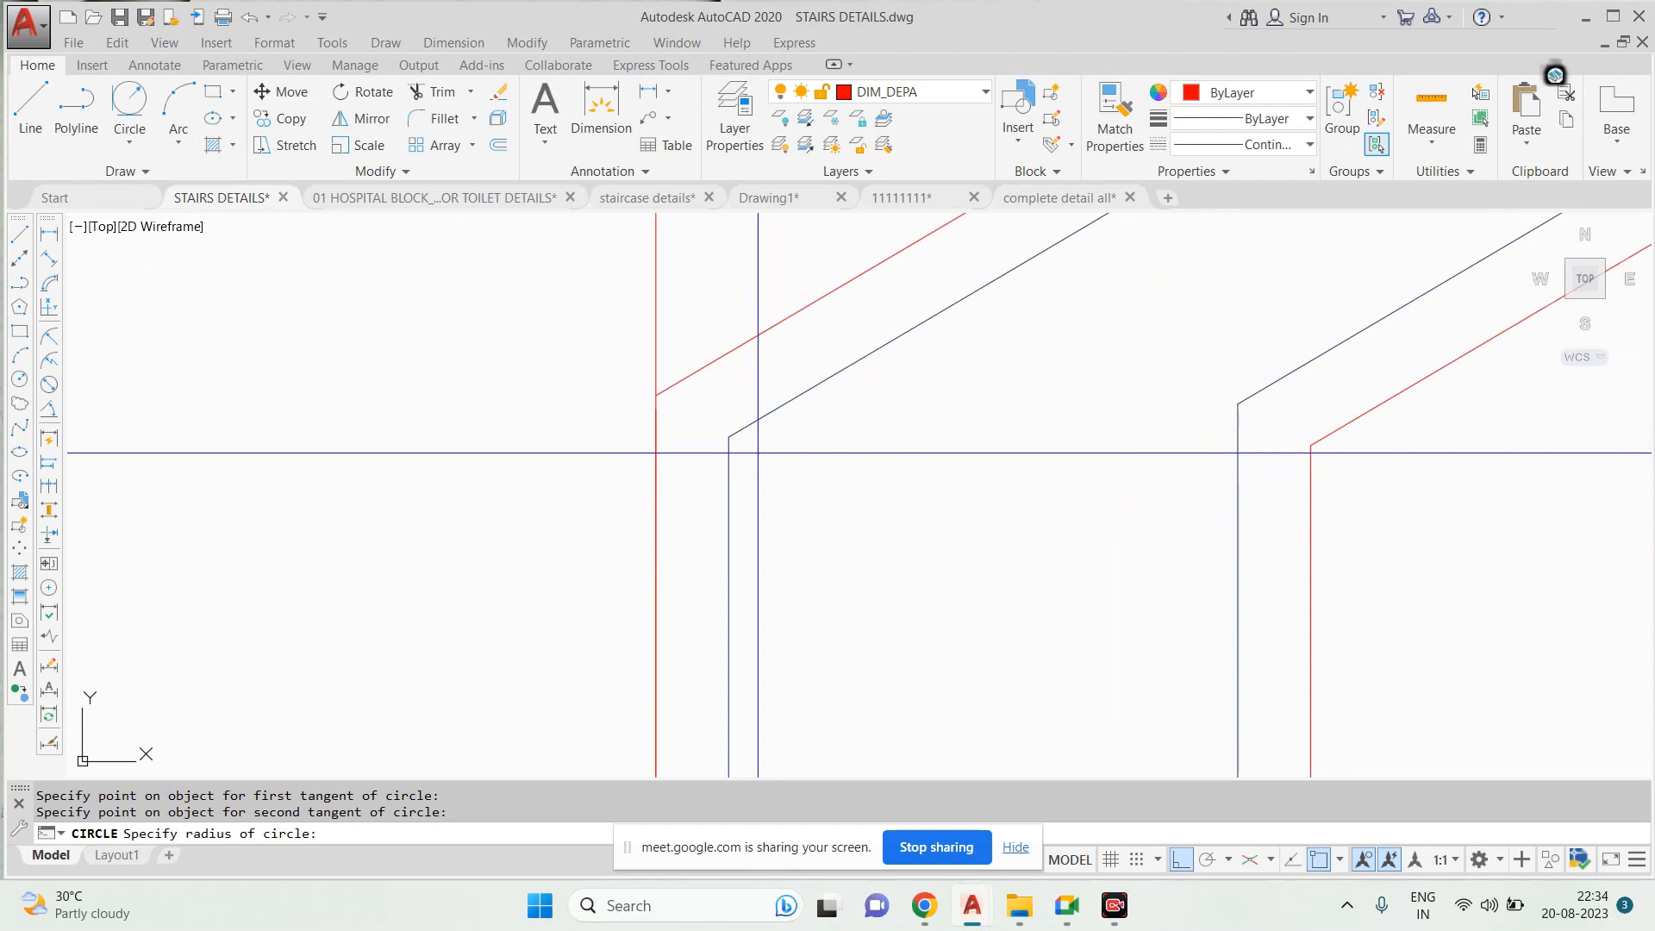
key("Escape")
left_click(927, 453)
left_click(787, 523)
type("e")
key("space")
key("Escape")
Try a 0.6 radius circle tangent to the same blue sloped and vertical lines, and erase it
left_click(130, 145)
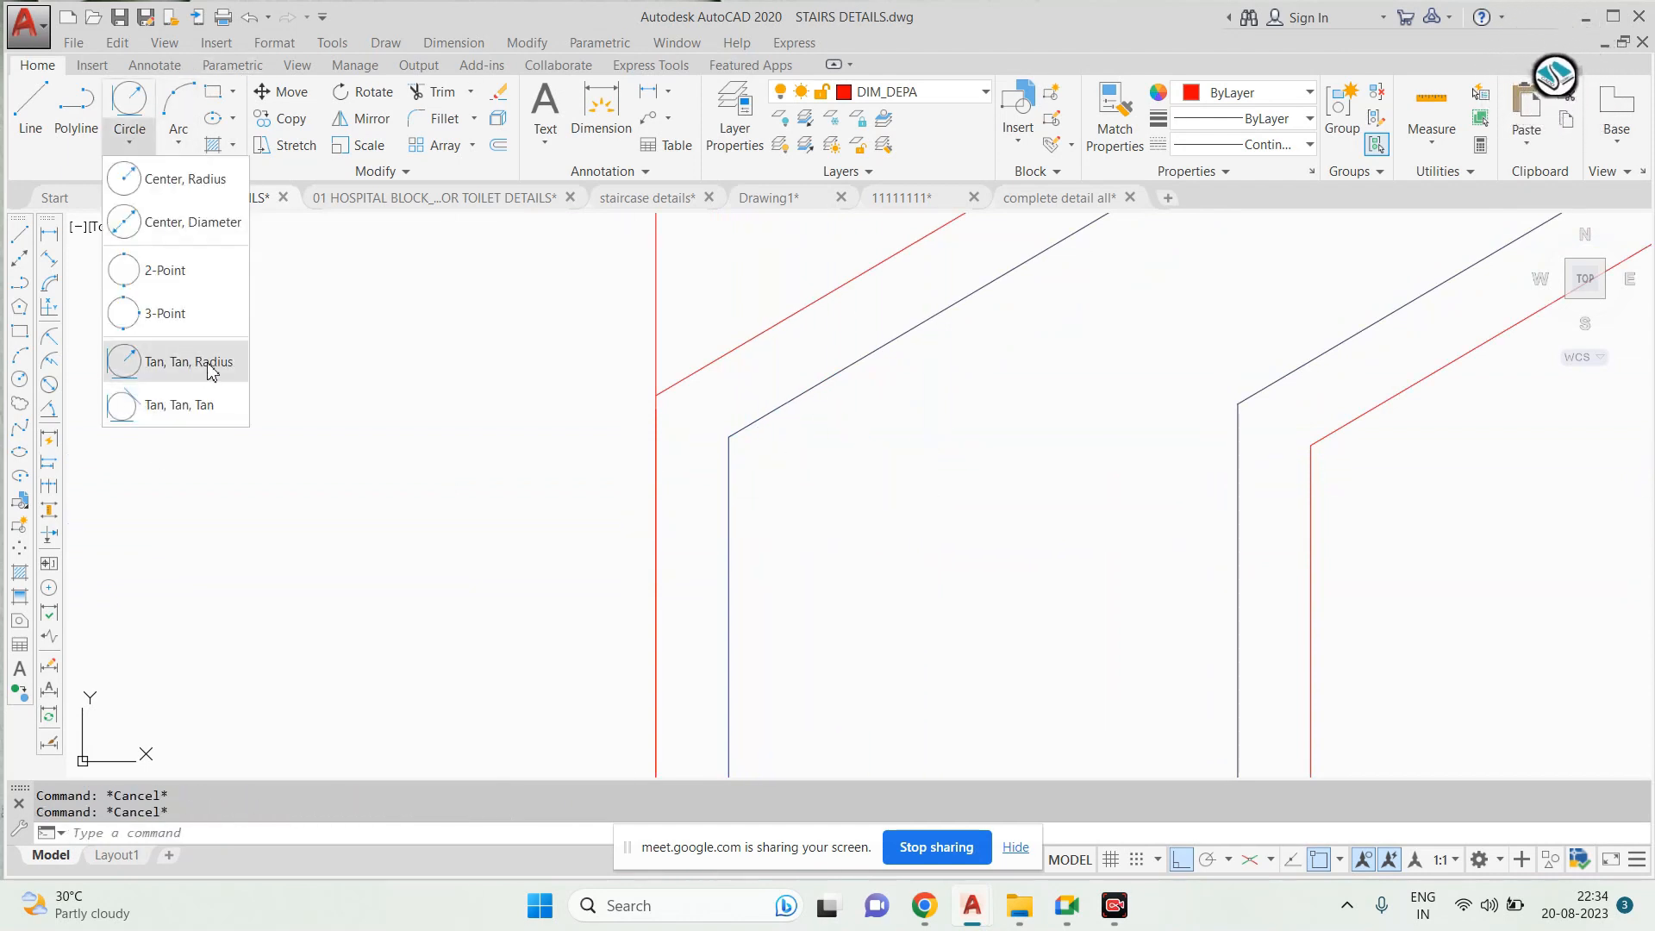
left_click(212, 369)
left_click(747, 428)
left_click(728, 487)
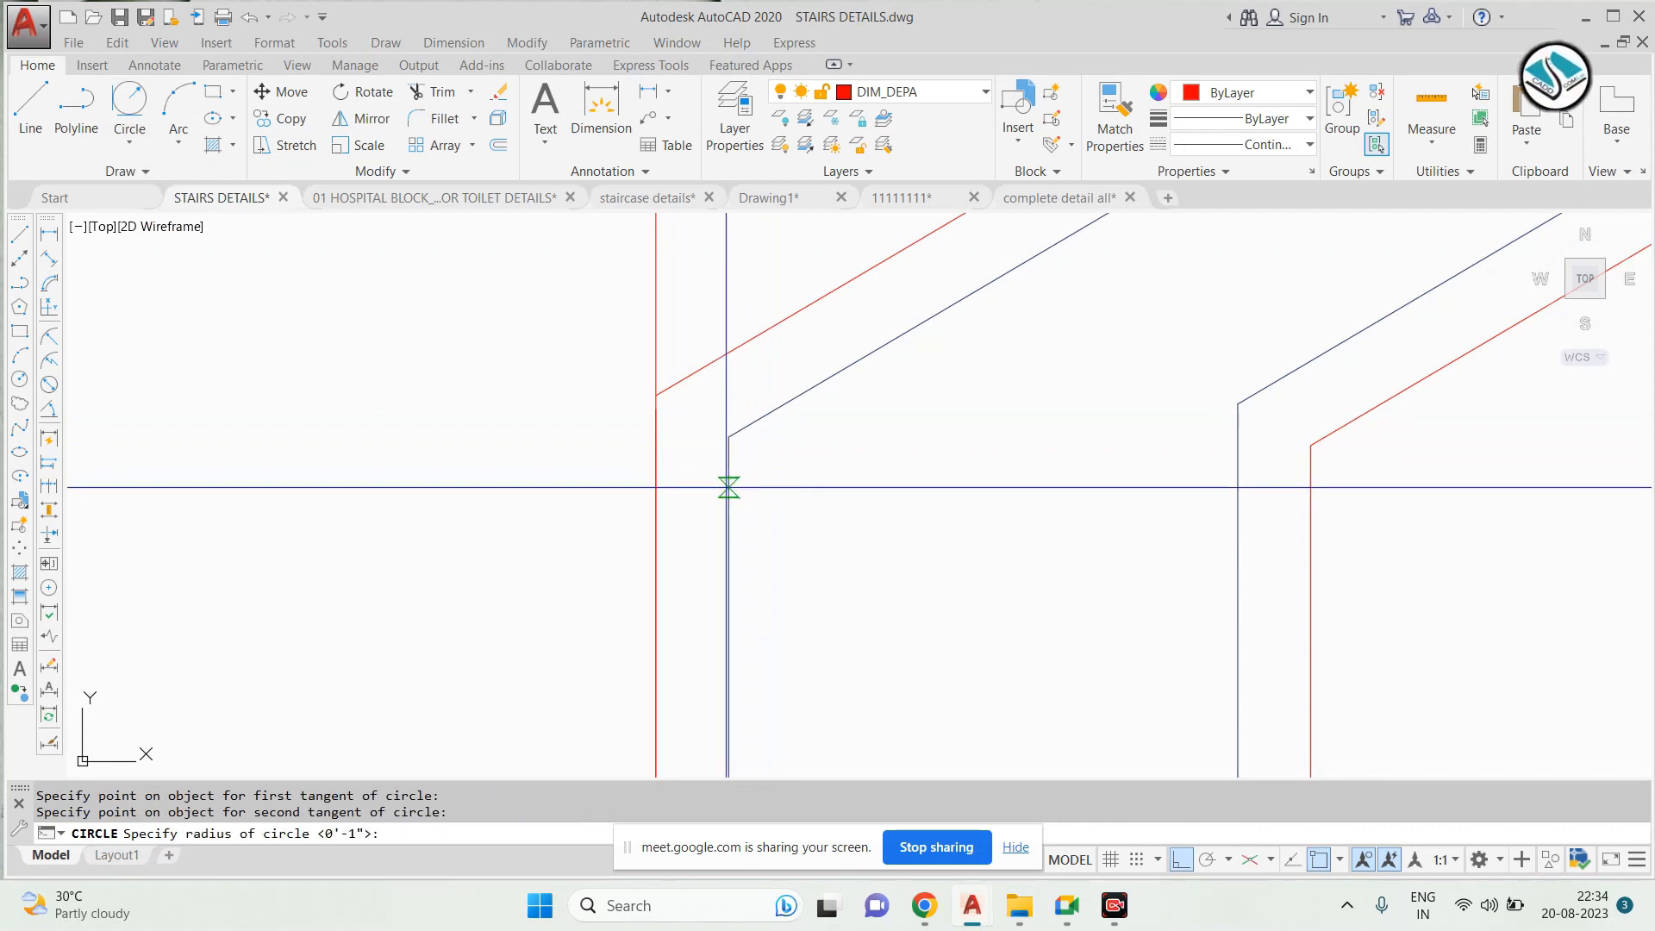
left_click(879, 394)
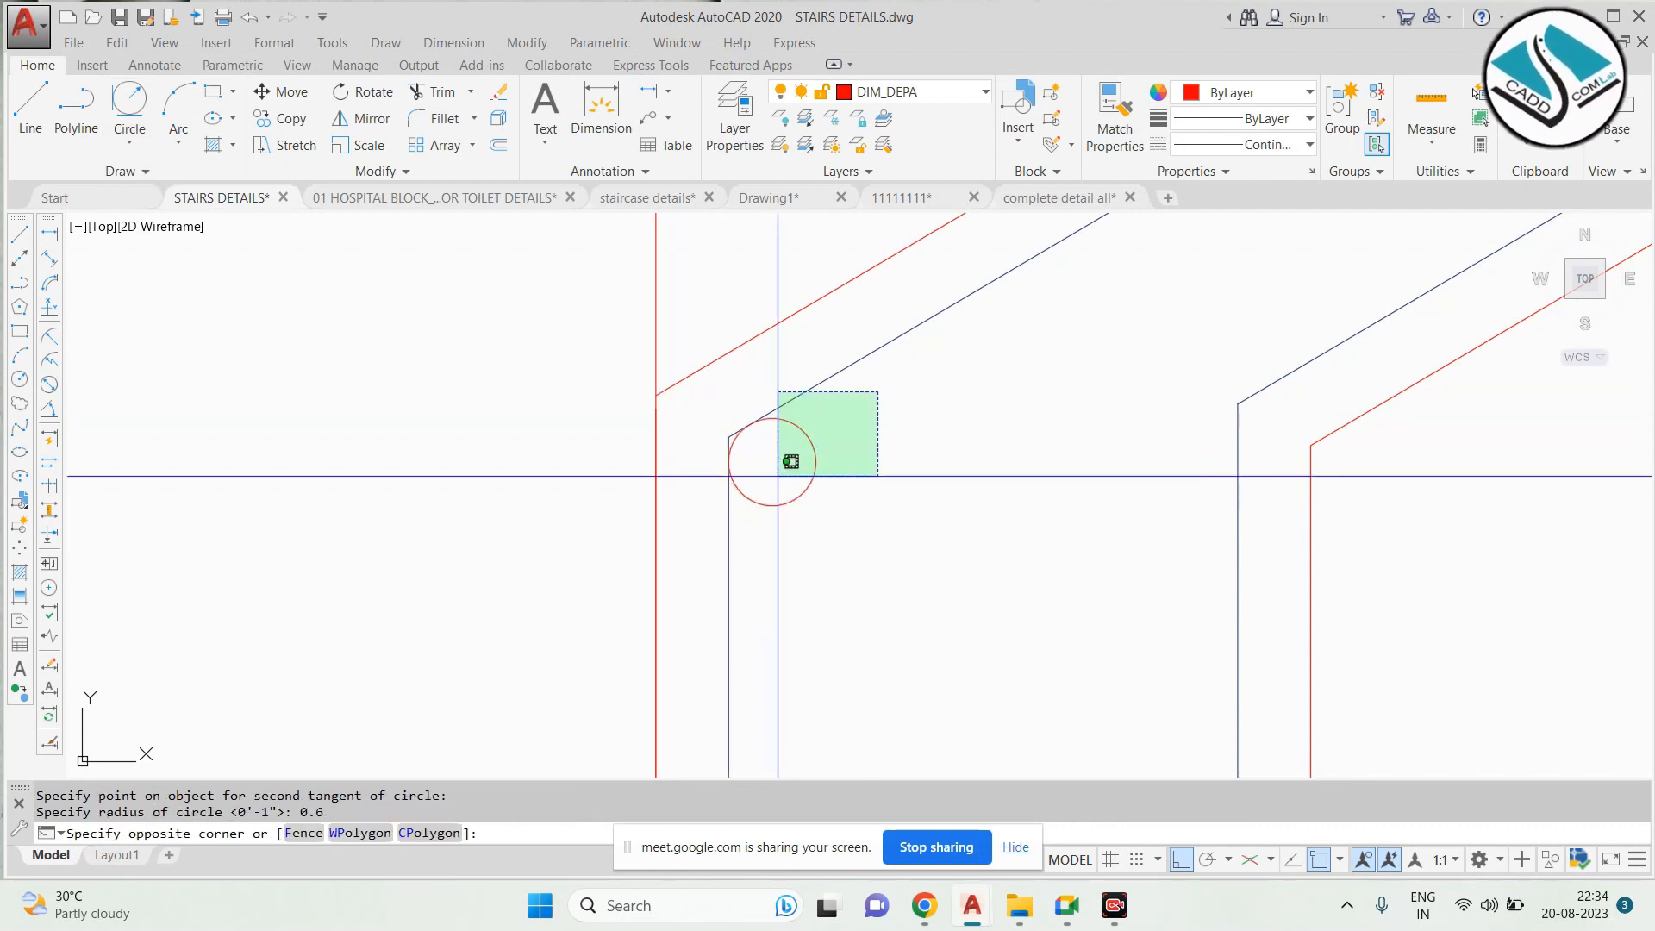
key("Escape")
left_click(802, 492)
type("e")
key("Return")
key("Escape")
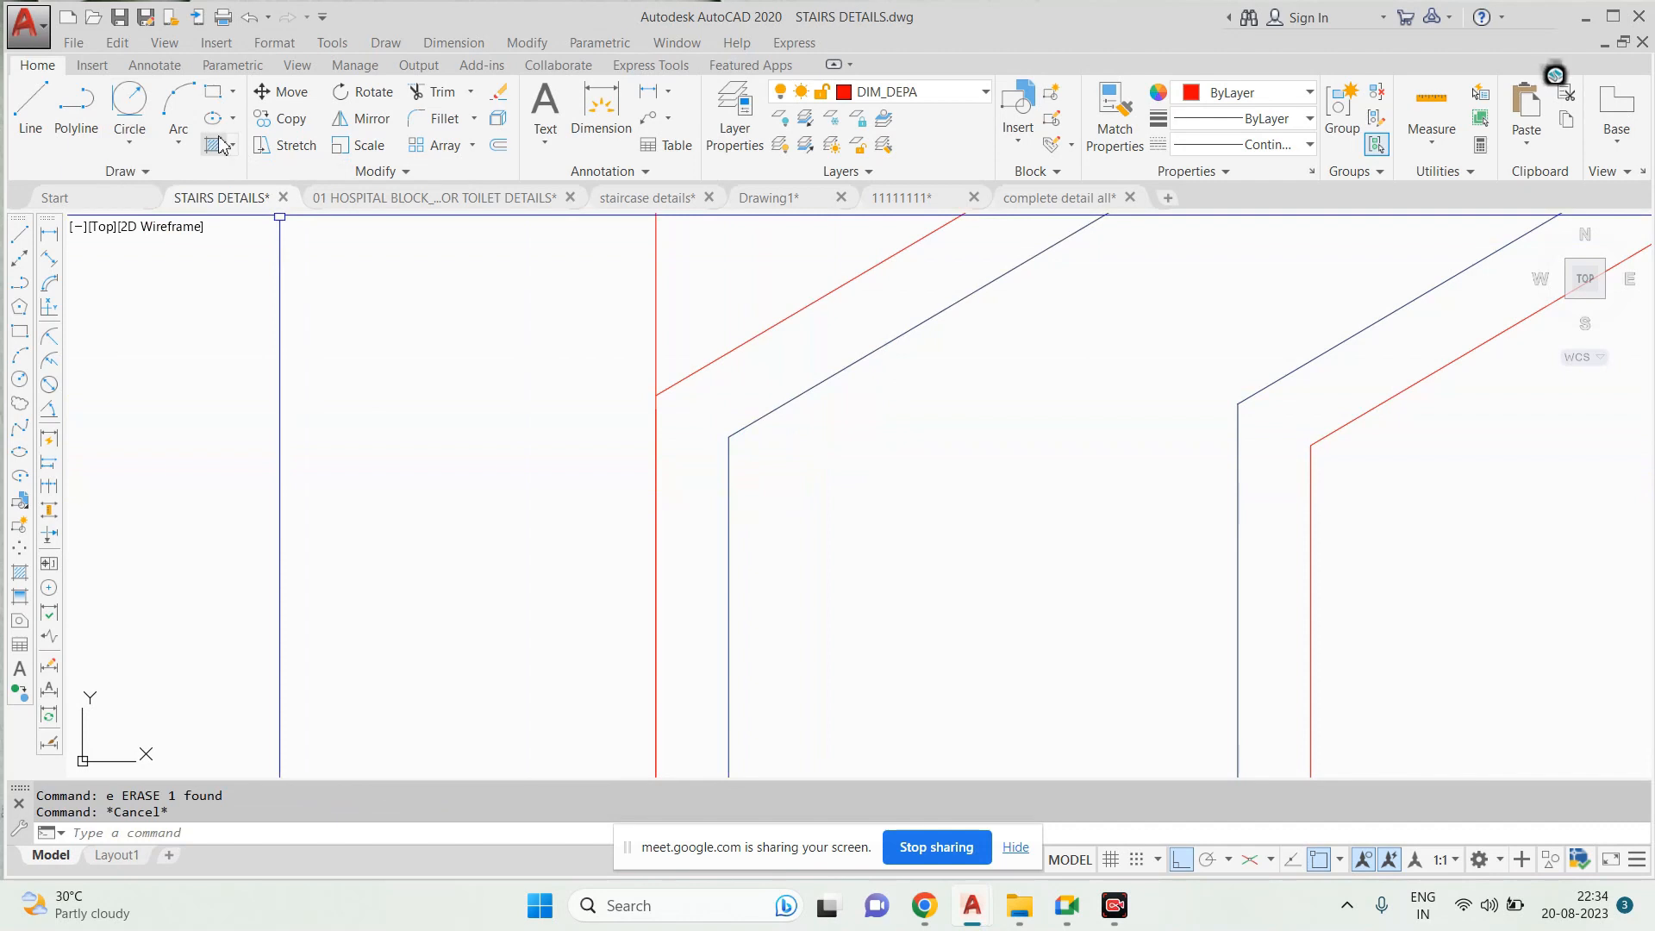
Draw a bar circle of radius 0.2 tangent to the blue sloped and vertical lines at the beam's upper corner
left_click(128, 144)
left_click(217, 362)
left_click(758, 420)
left_click(729, 481)
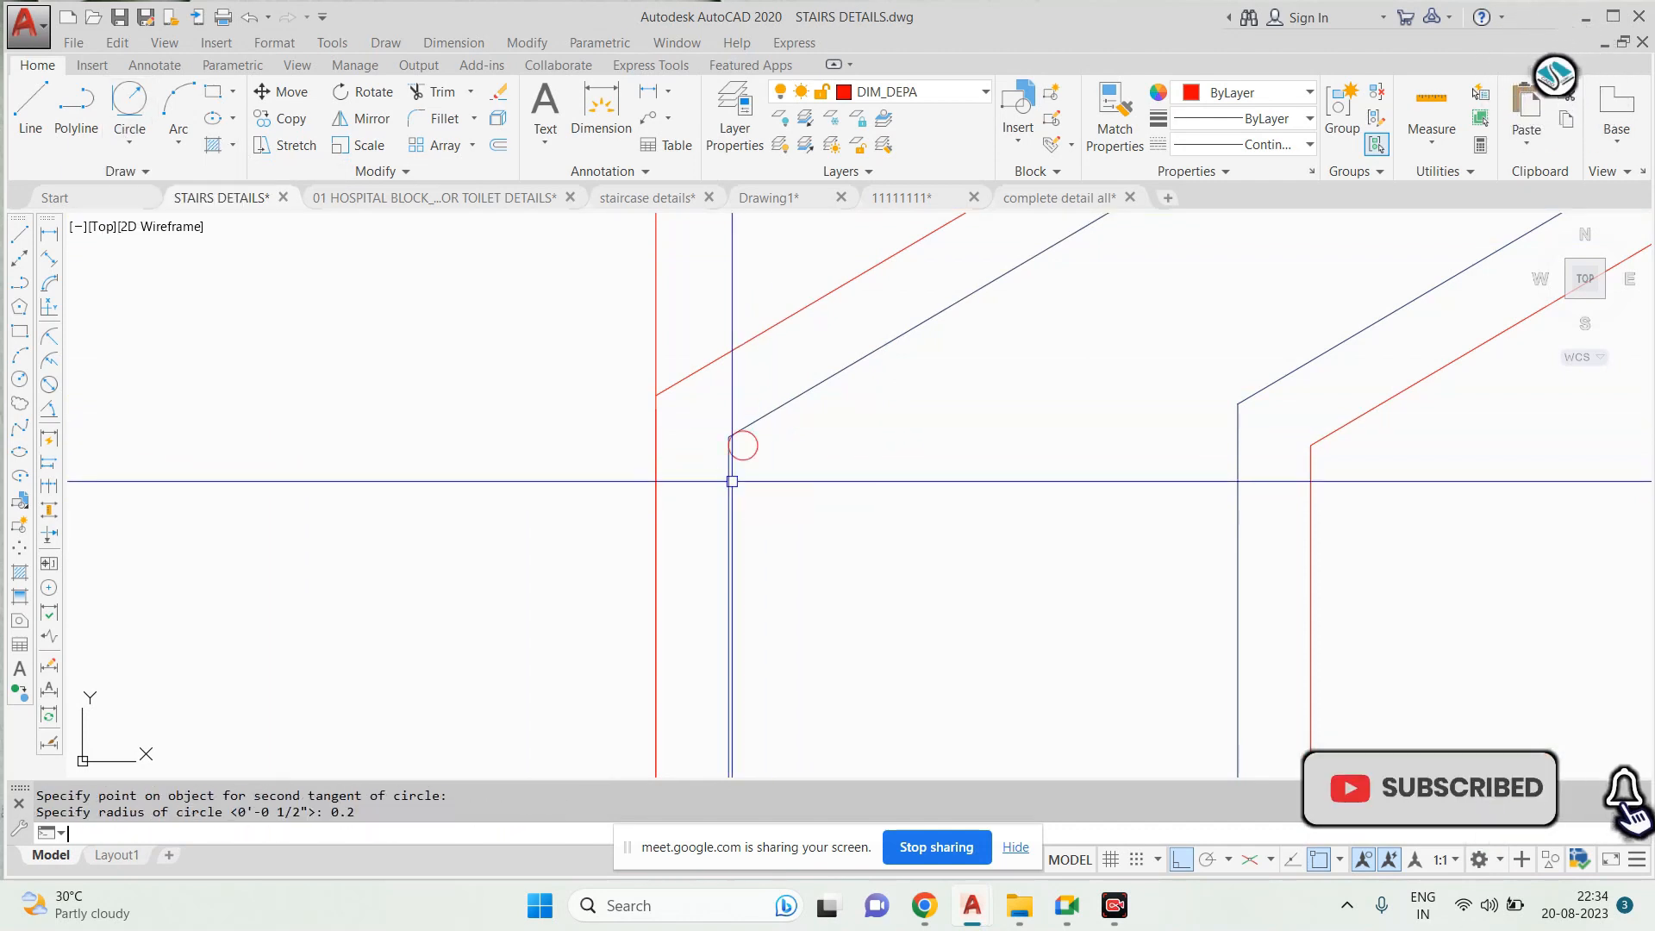
left_click(743, 460)
scroll(753, 445, "up", 2)
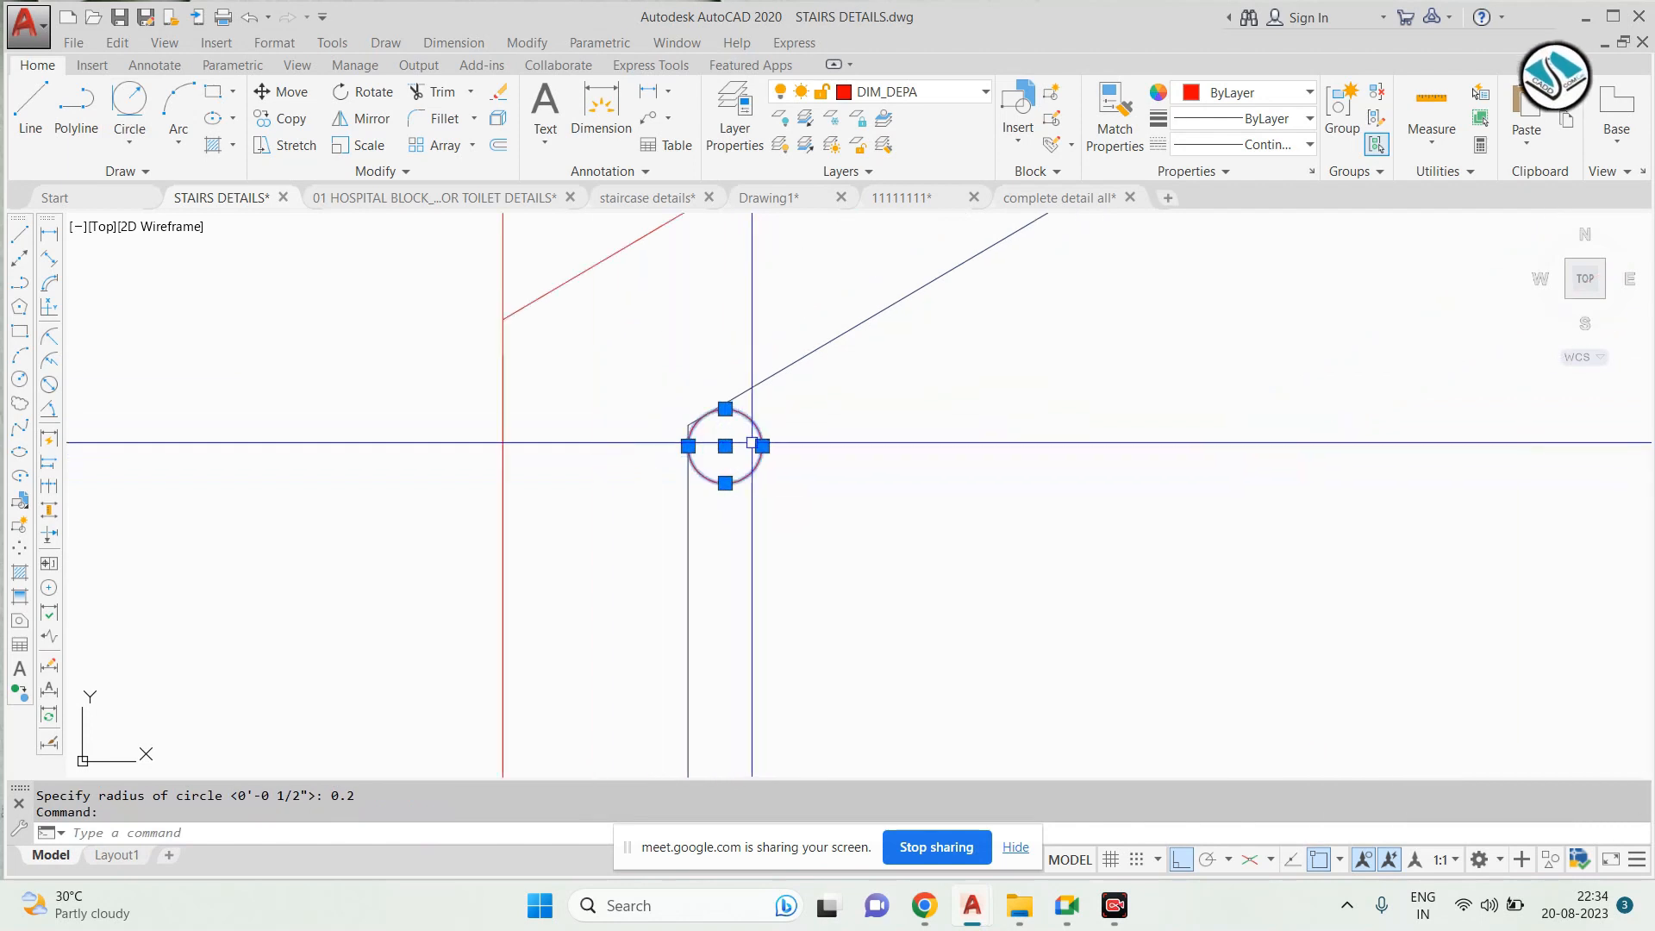
Try enlarging the bar circle at the new section's beam corner by stretching its radius
left_click(773, 443)
left_click(769, 444)
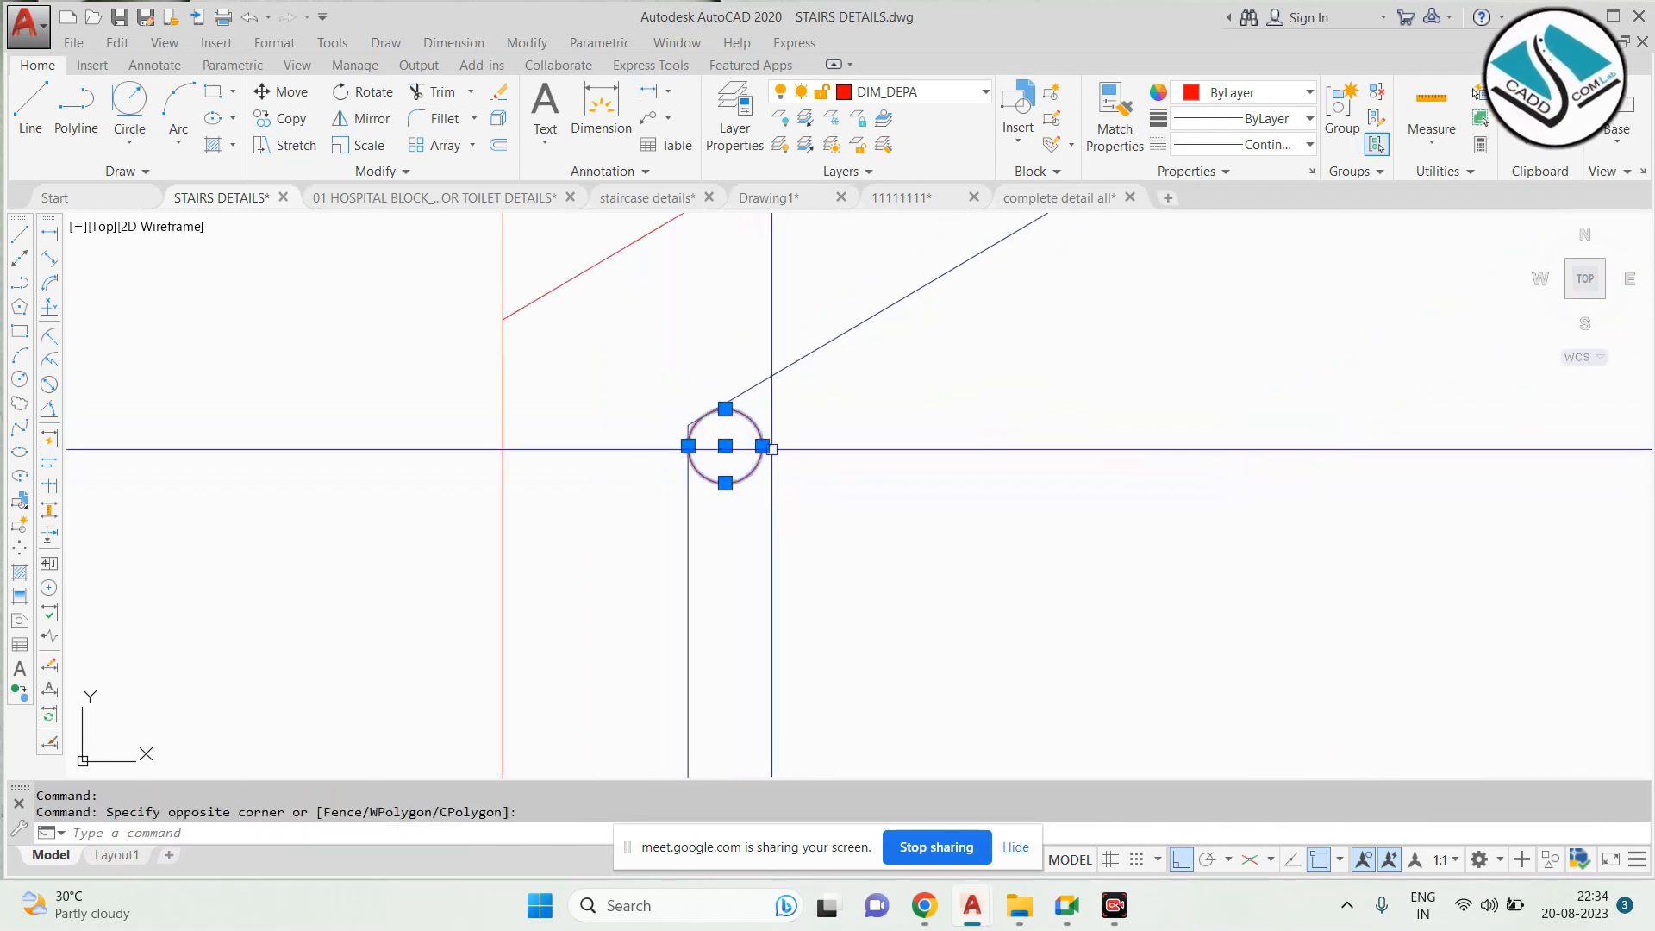
left_click(762, 445)
left_click(782, 446)
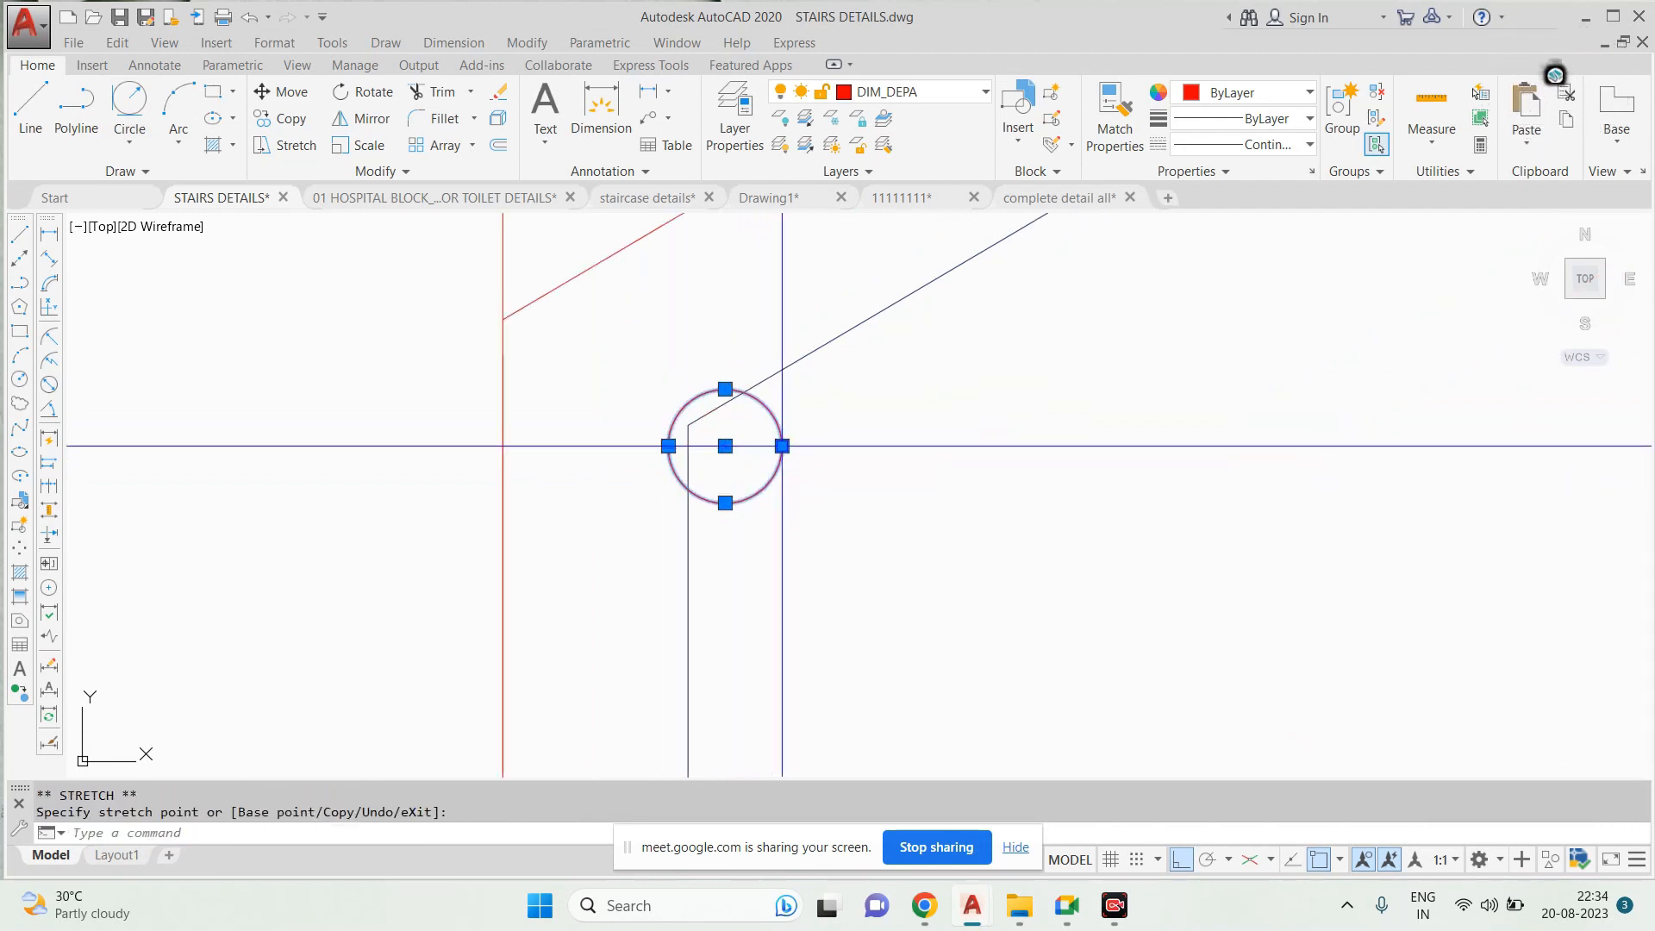
Try moving the enlarged bar circle so that it rests against the underside of the blue sloped line
type("m")
key("Return")
left_click(725, 446)
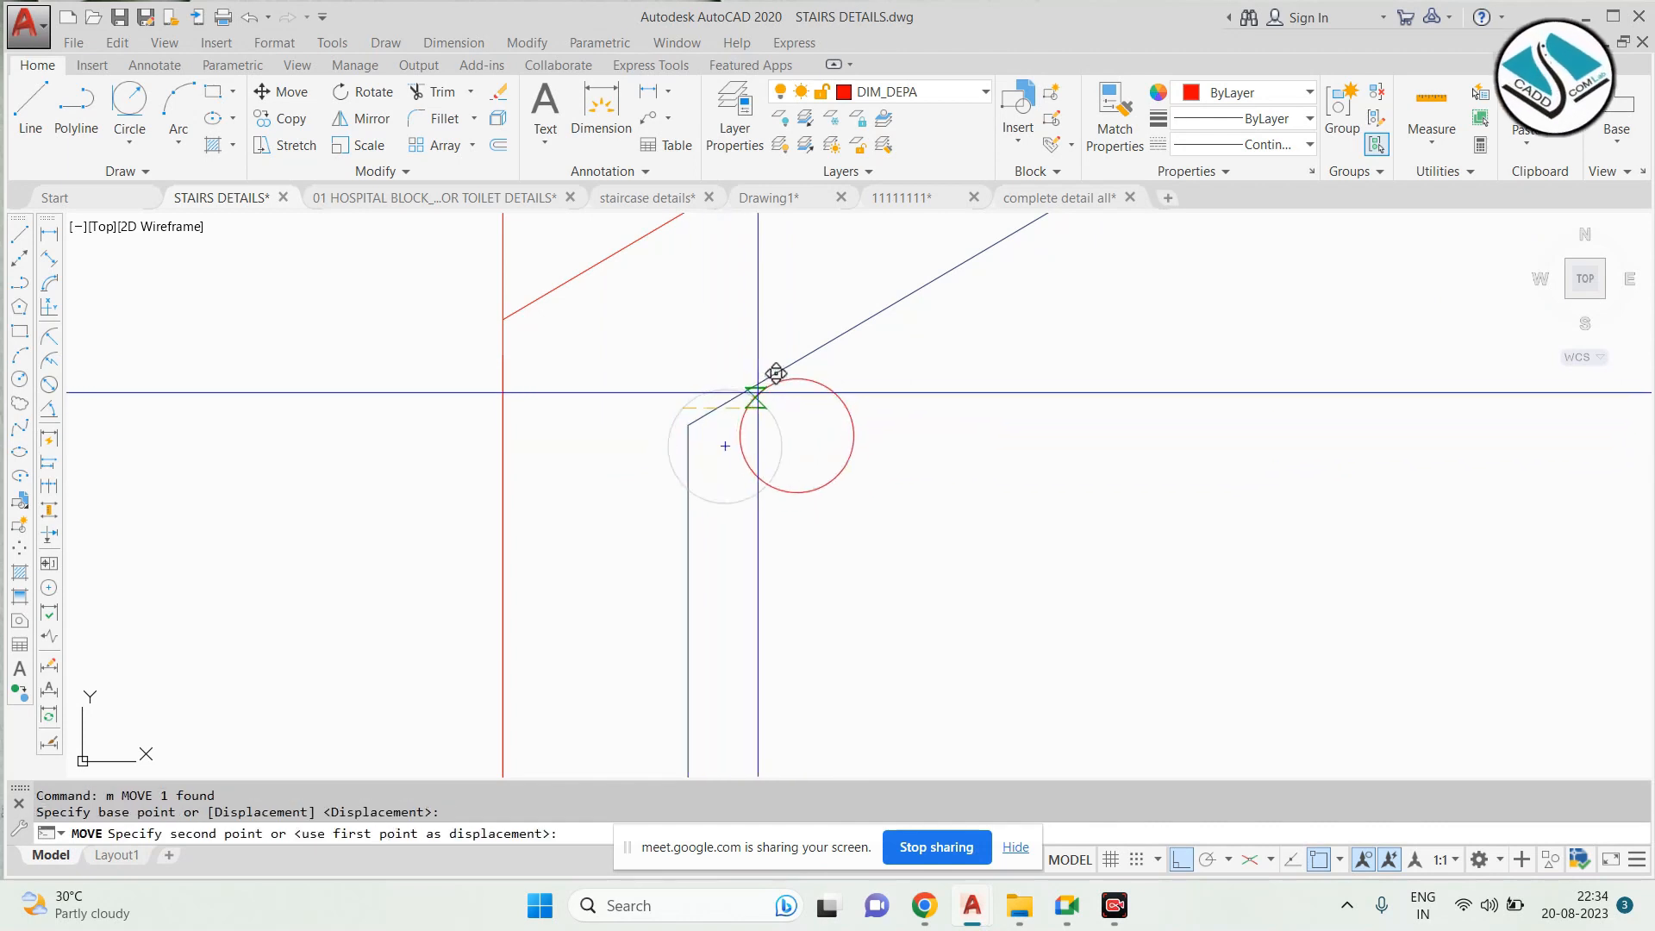
left_click(757, 391)
scroll(767, 391, "up", 4)
left_click(1017, 350)
left_click(758, 457)
type("m")
key("Return")
left_click(762, 380)
scroll(724, 380, "down", 5)
key("Escape")
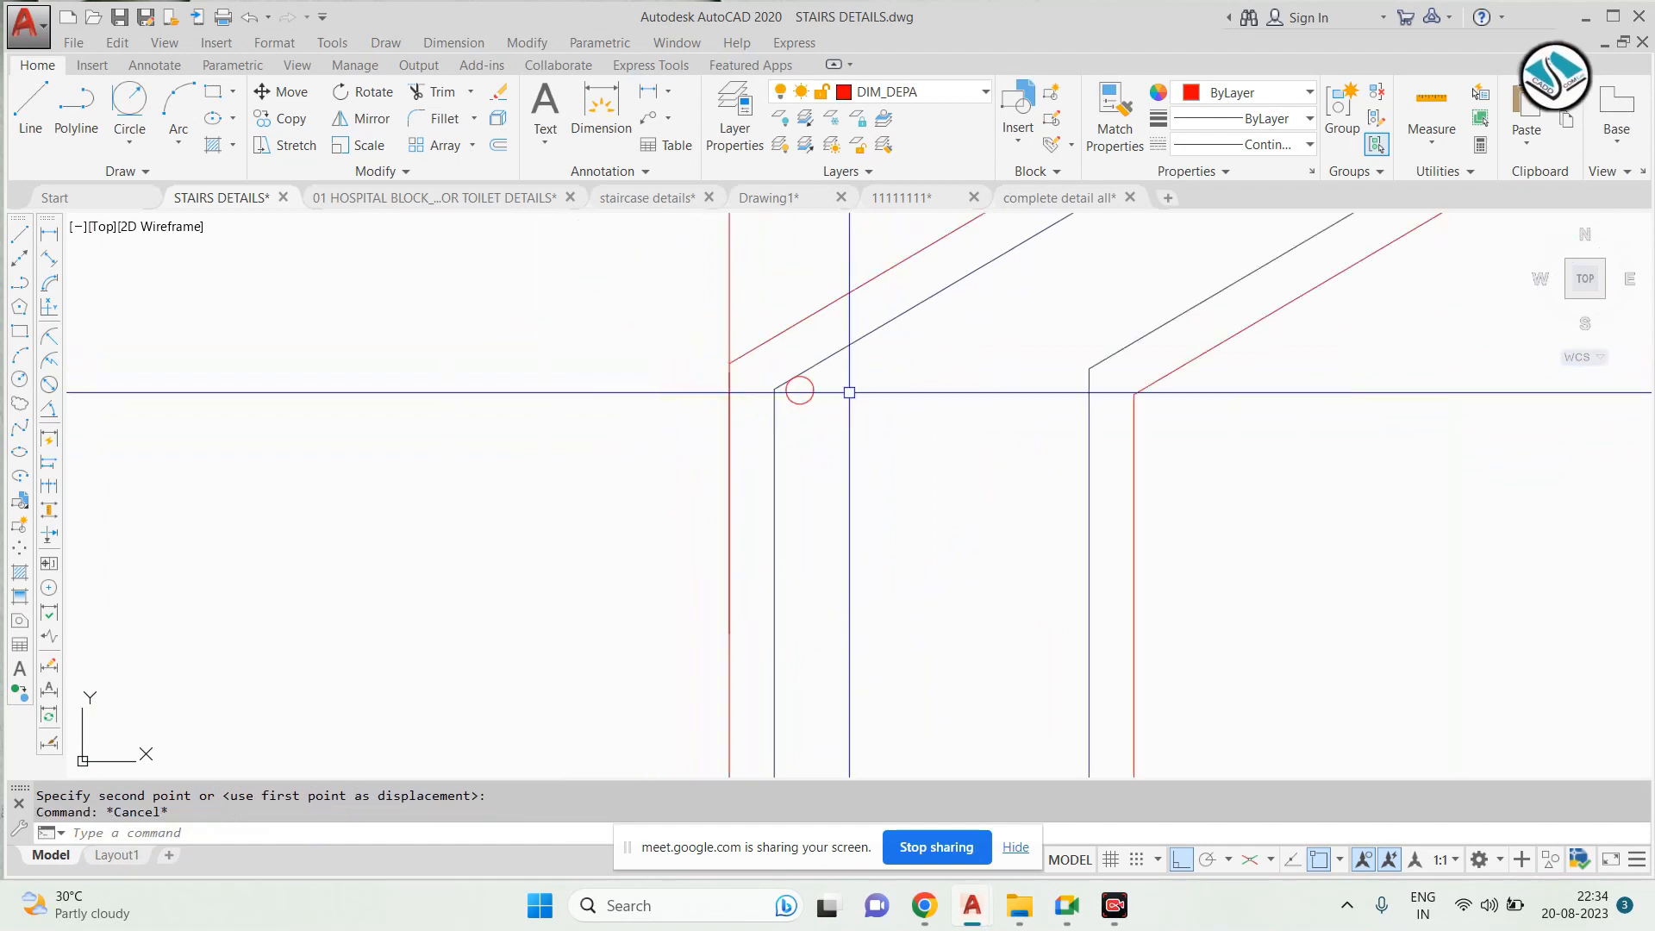
Erase the resized bar circle at the new section's beam corner
scroll(848, 380, "down", 2)
middle_click_drag(848, 380, 781, 454)
scroll(403, 216, "down", 5)
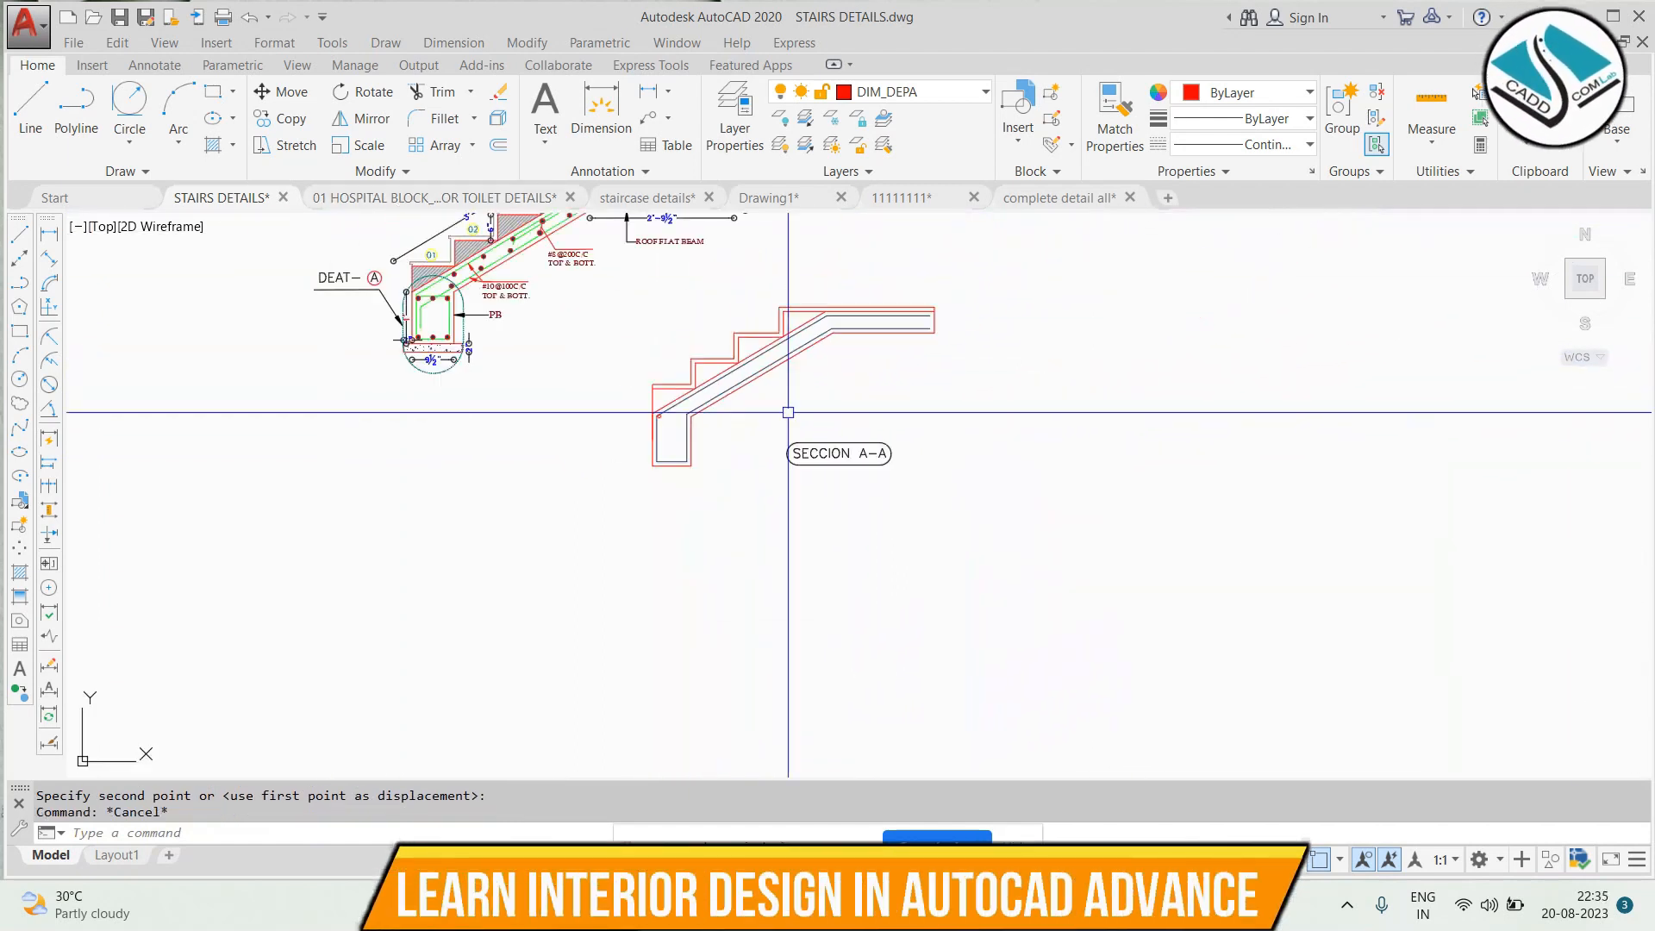
scroll(455, 314, "up", 8)
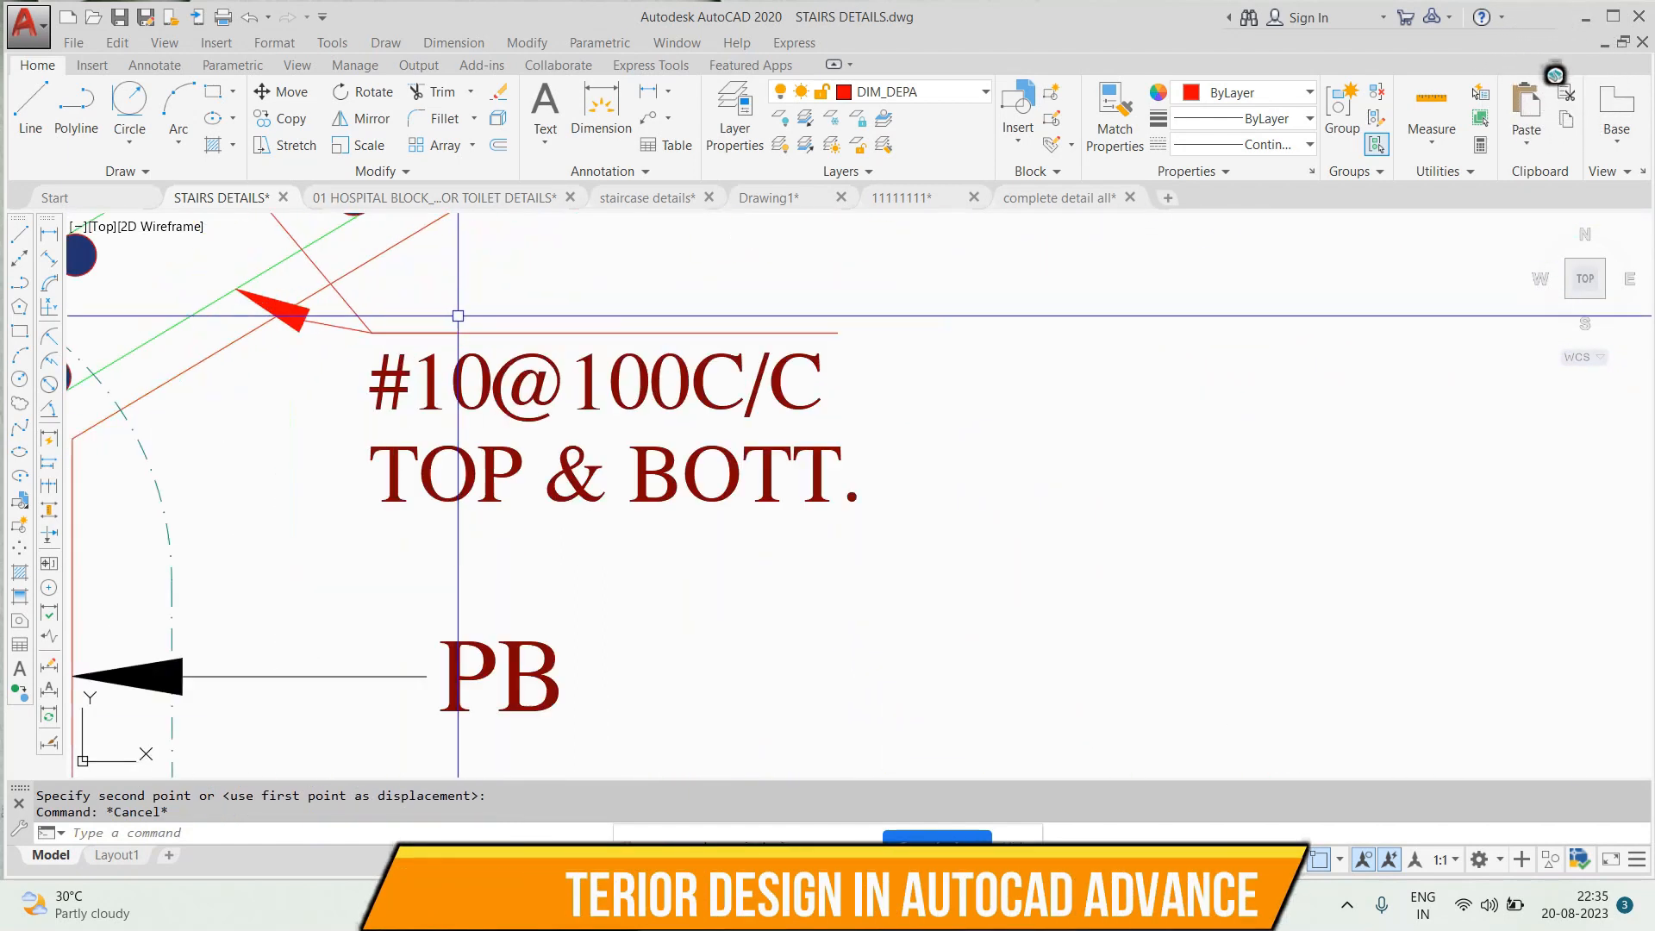
scroll(457, 316, "down", 5)
scroll(765, 543, "up", 8)
left_click(725, 372)
left_click(642, 444)
type("e")
key("Return")
Draw a bar circle of radius 0.4 tangent to the blue sloped and vertical lines at the beam's upper corner
left_click(144, 102)
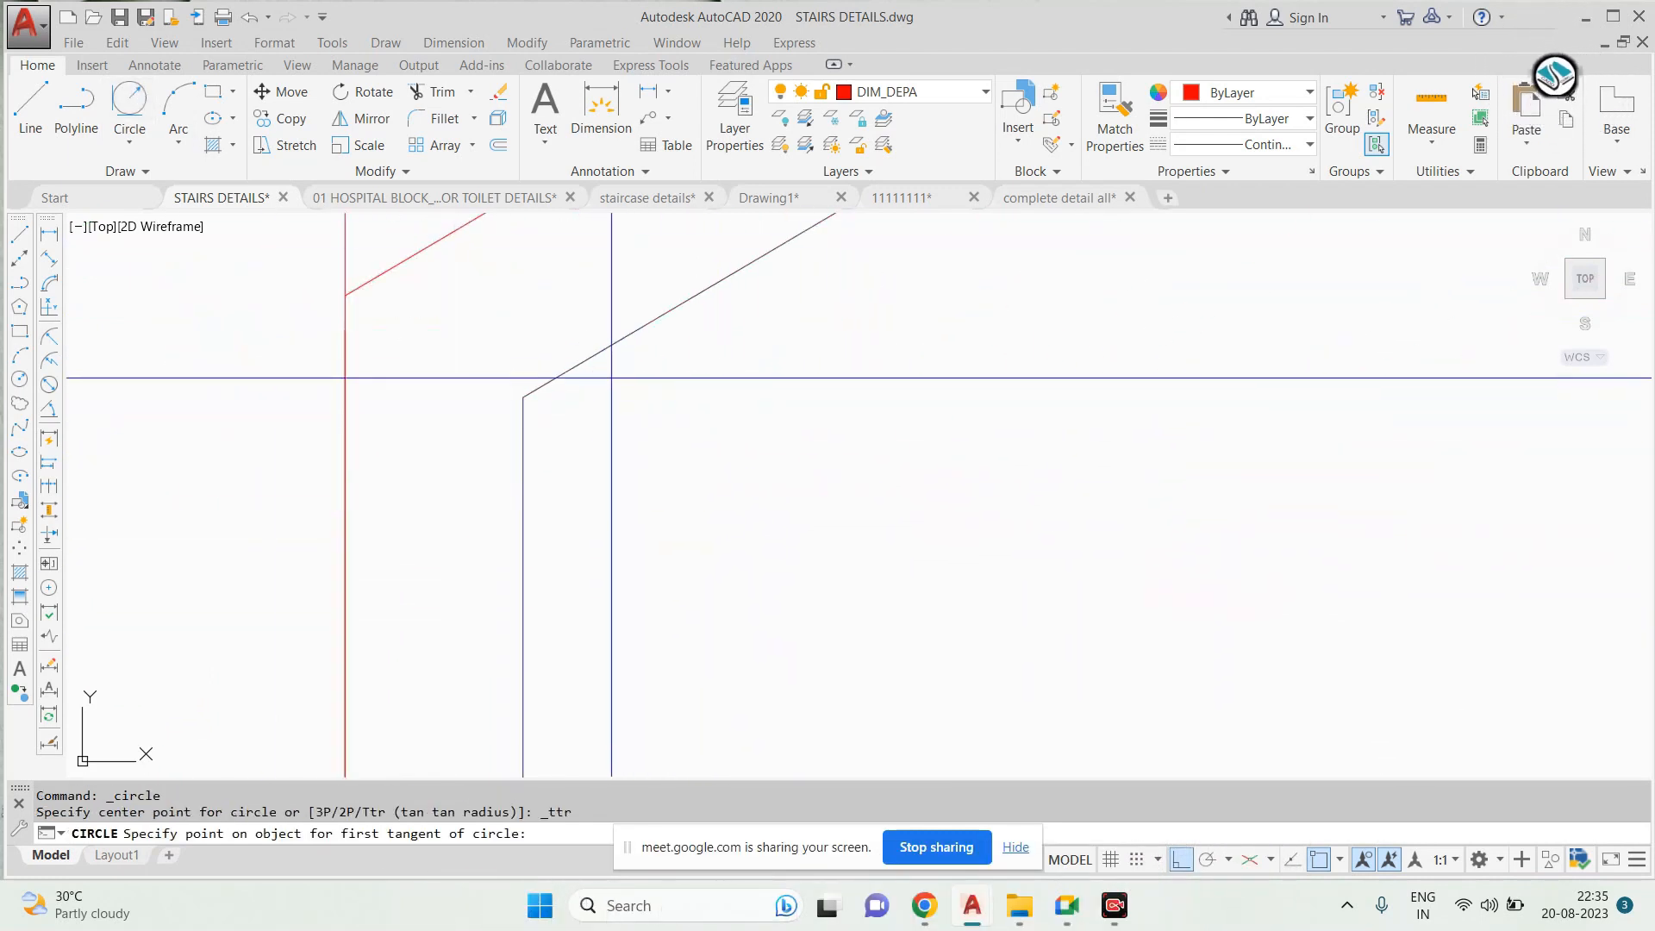
left_click(603, 350)
left_click(524, 449)
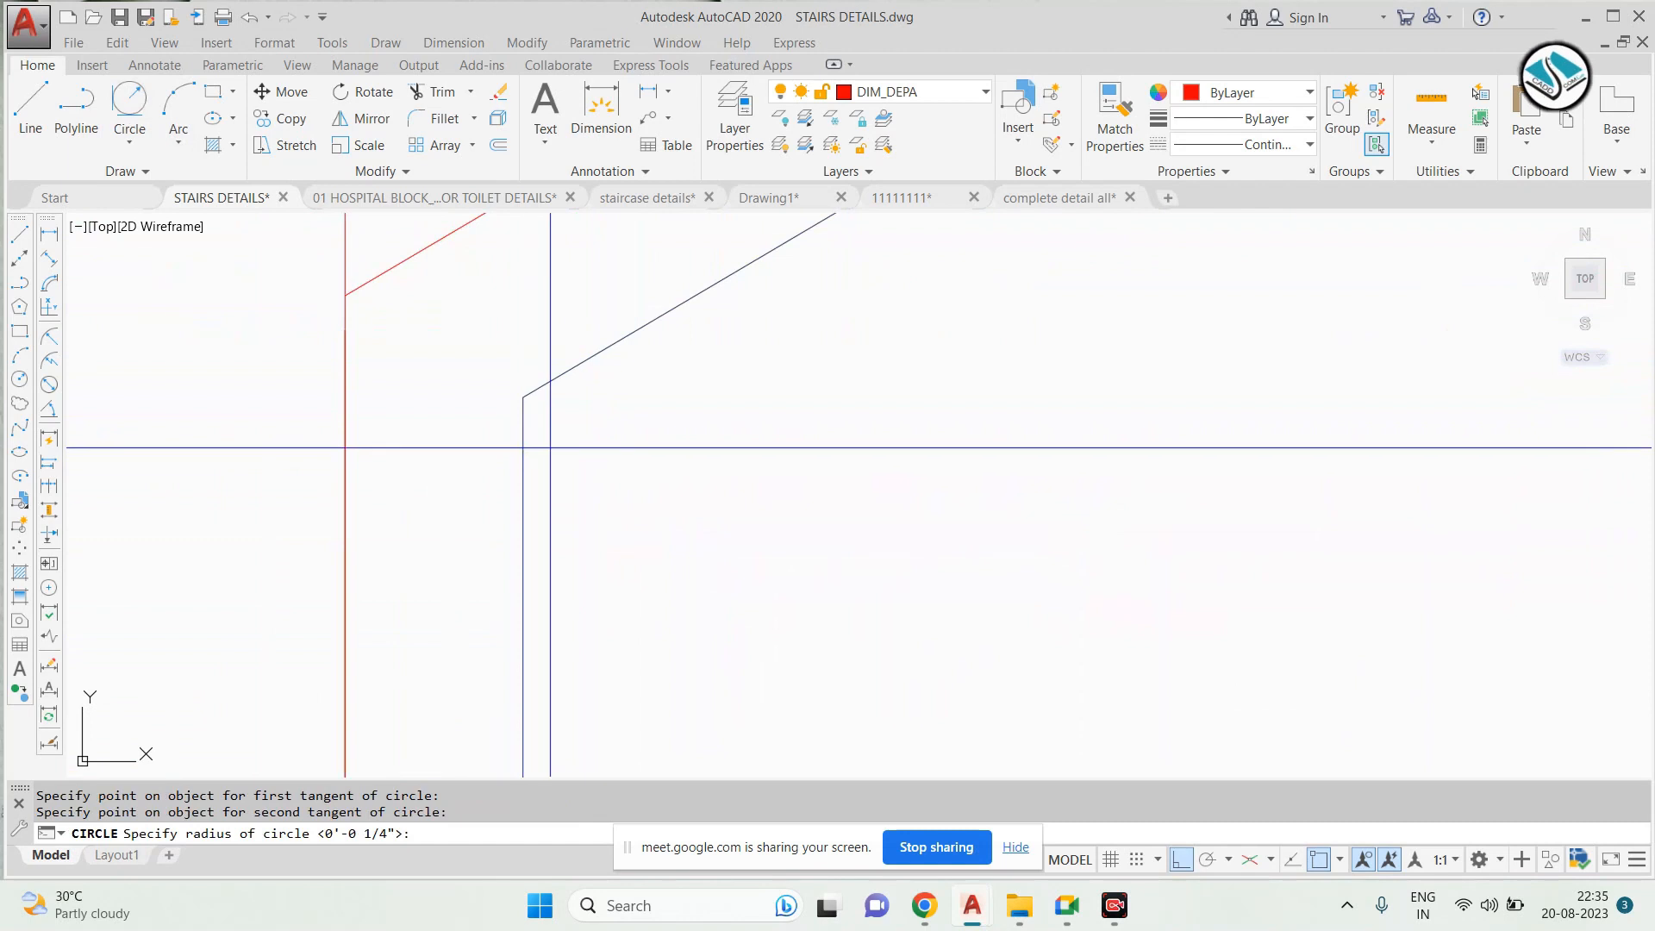
scroll(550, 447, "down", 8)
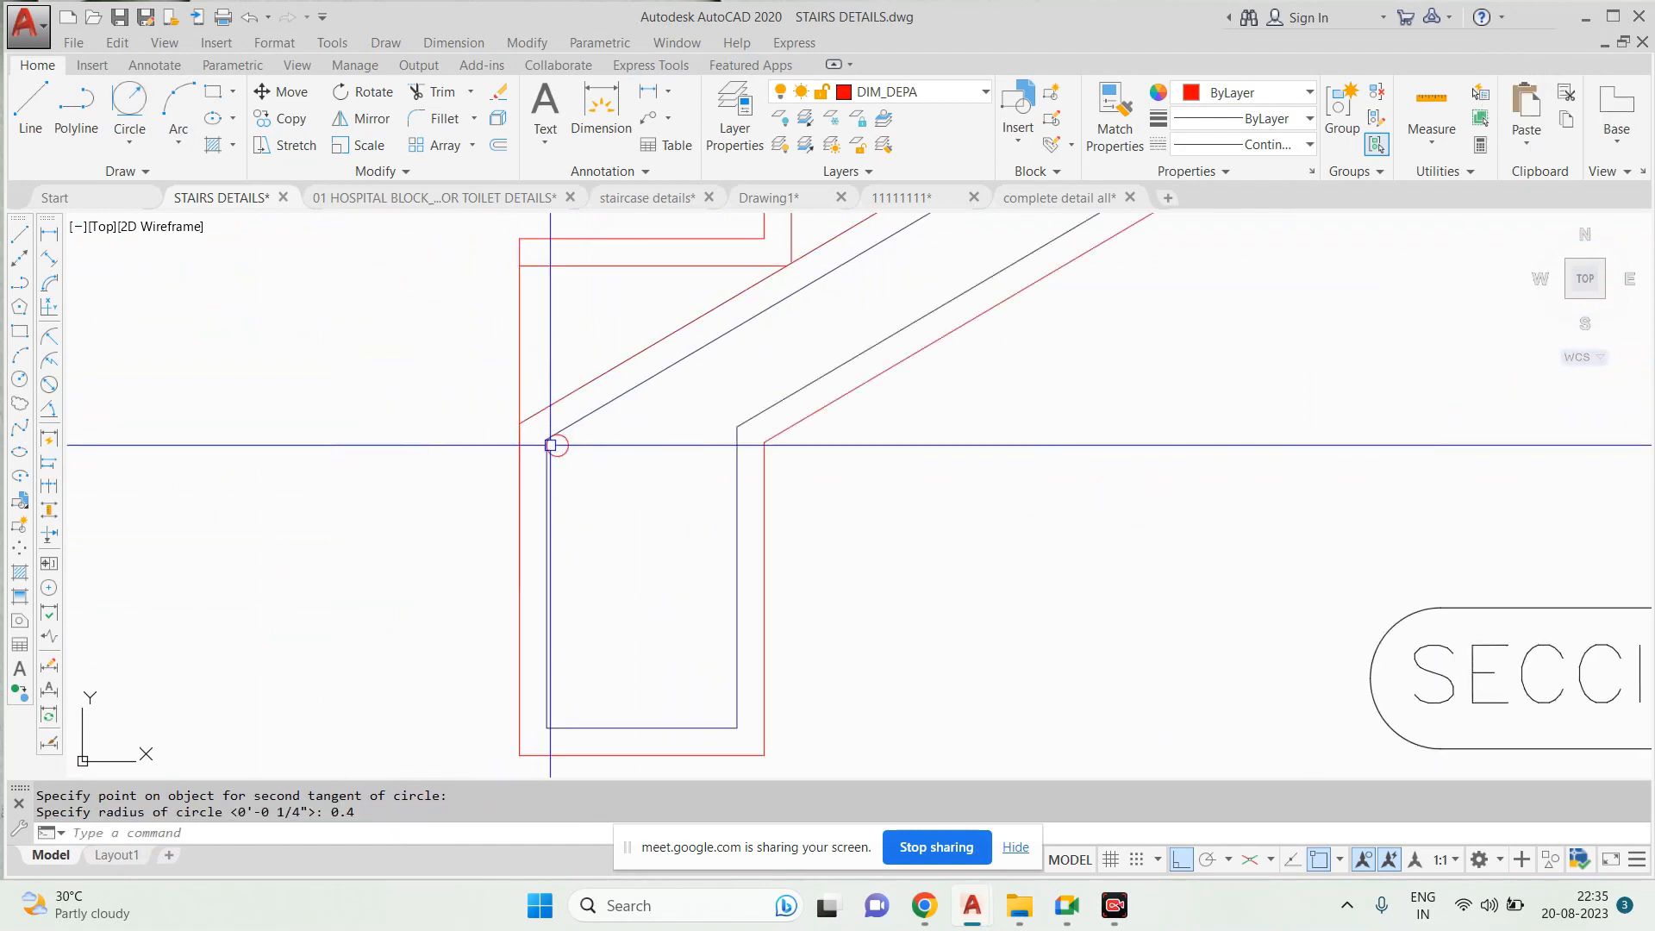
Examine the bar circles and the #10@100C/C and #8@200C/C notes along the reference section's slope
scroll(550, 445, "down", 5)
scroll(524, 406, "up", 8)
left_click(664, 516)
scroll(657, 569, "down", 6)
scroll(1012, 764, "up", 4)
scroll(444, 459, "up", 2)
middle_click_drag(510, 451, 428, 621)
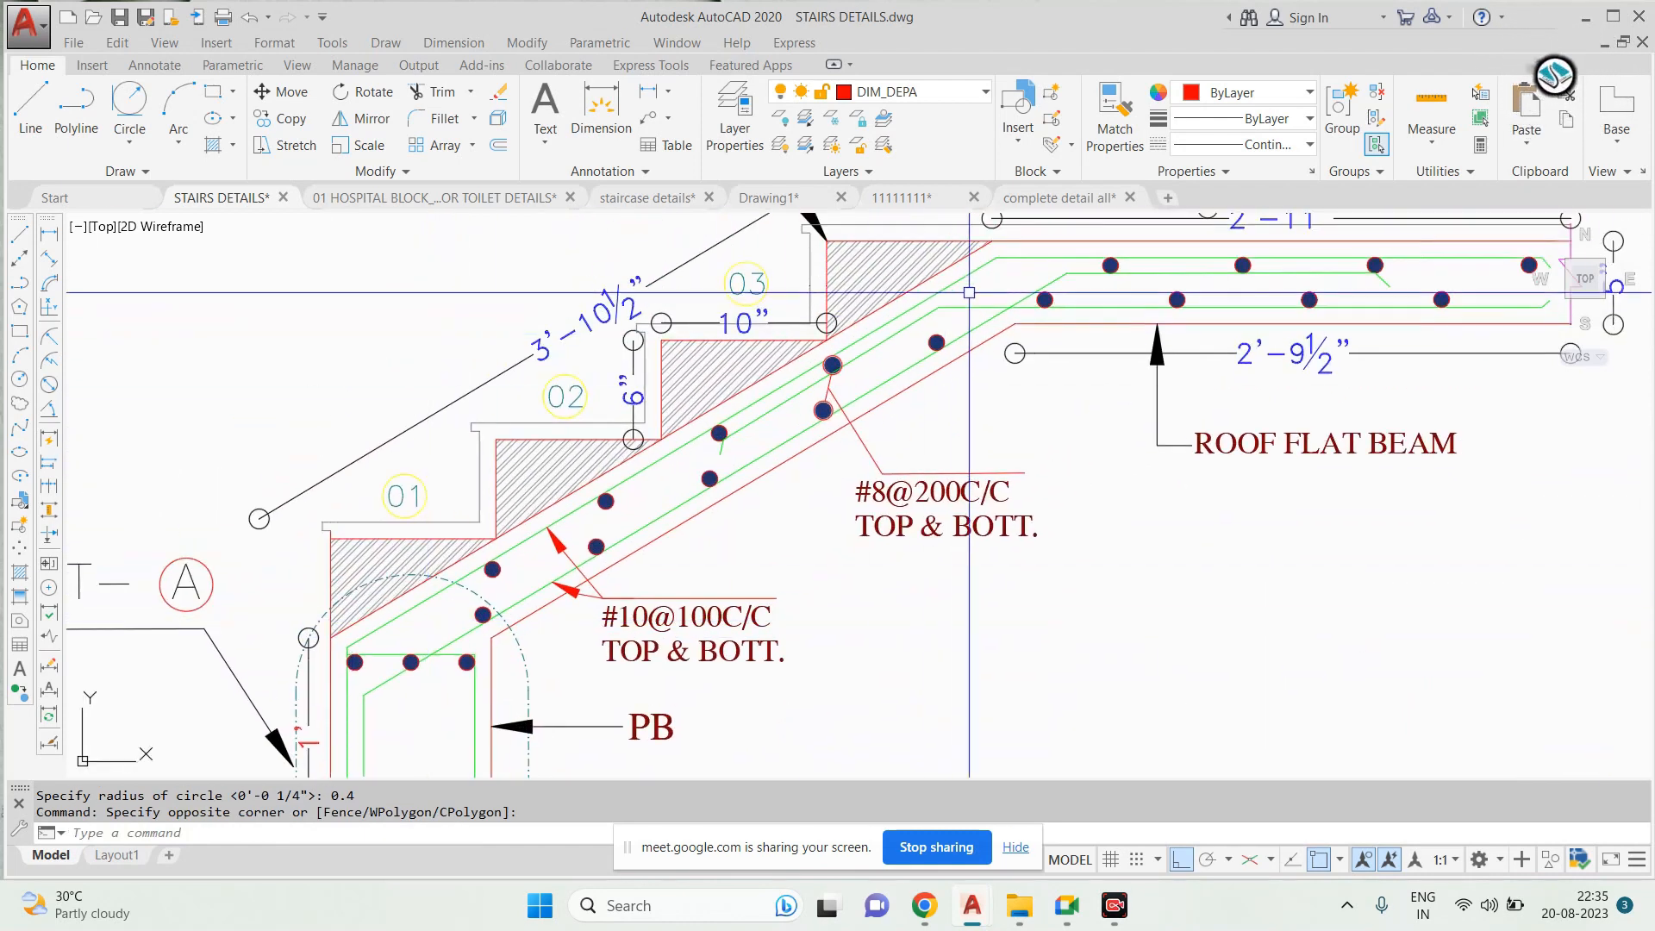
scroll(696, 674, "up", 2)
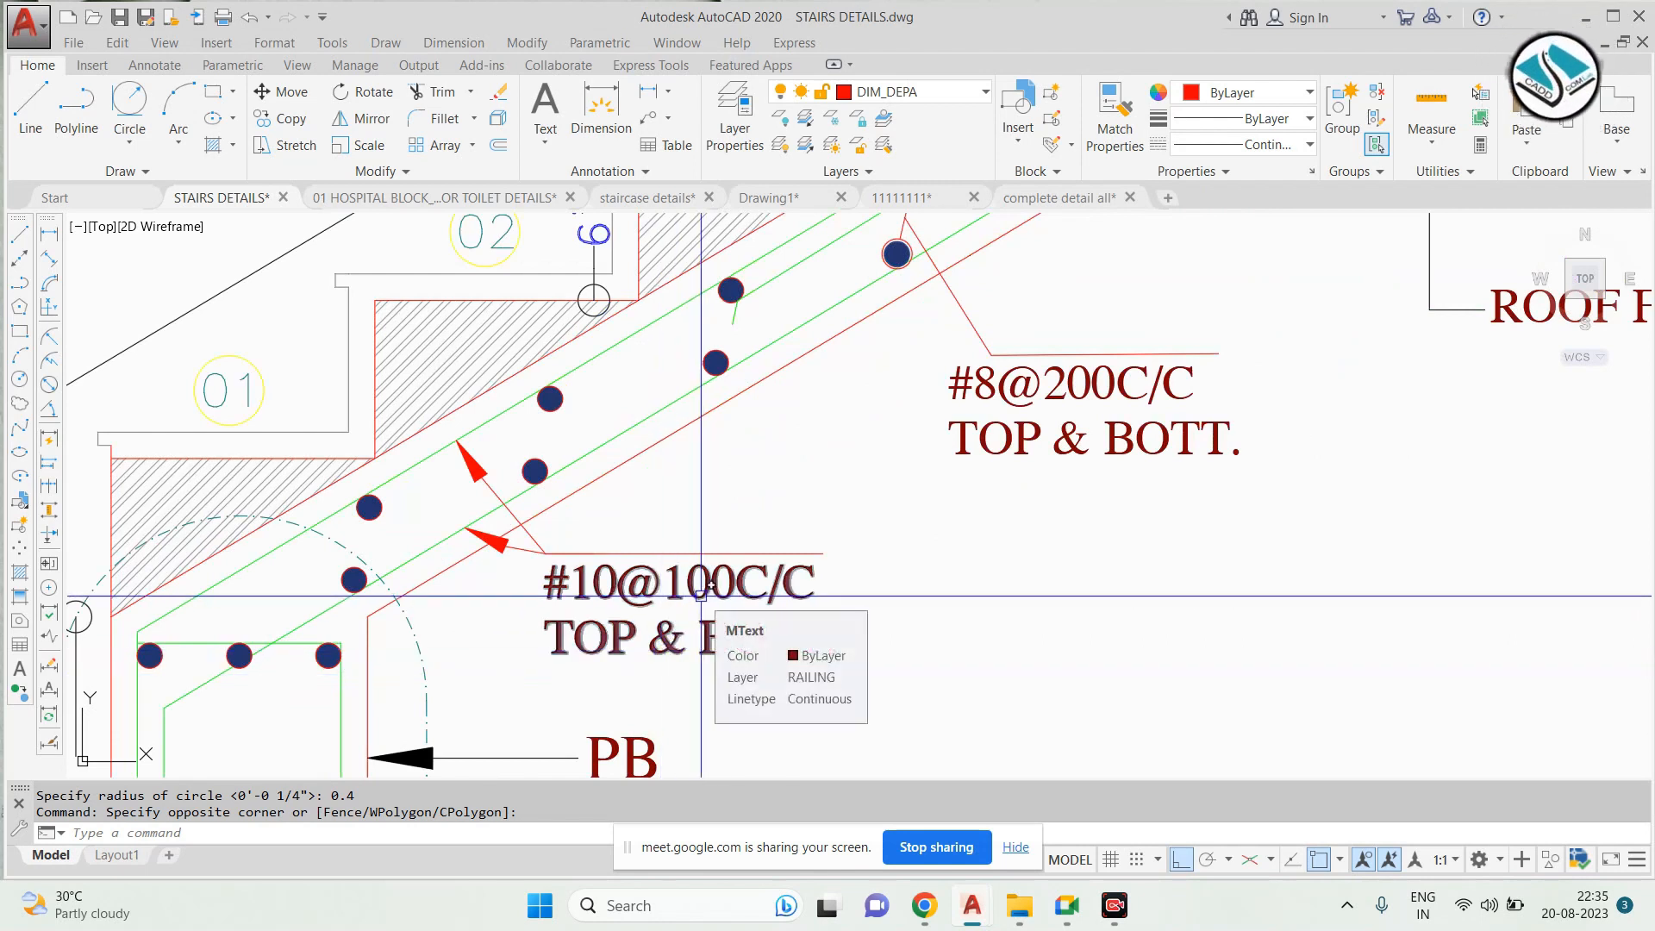
scroll(484, 380, "down", 5)
scroll(661, 517, "up", 5)
scroll(749, 474, "up", 2)
middle_click_drag(753, 471, 623, 579)
scroll(734, 540, "down", 4)
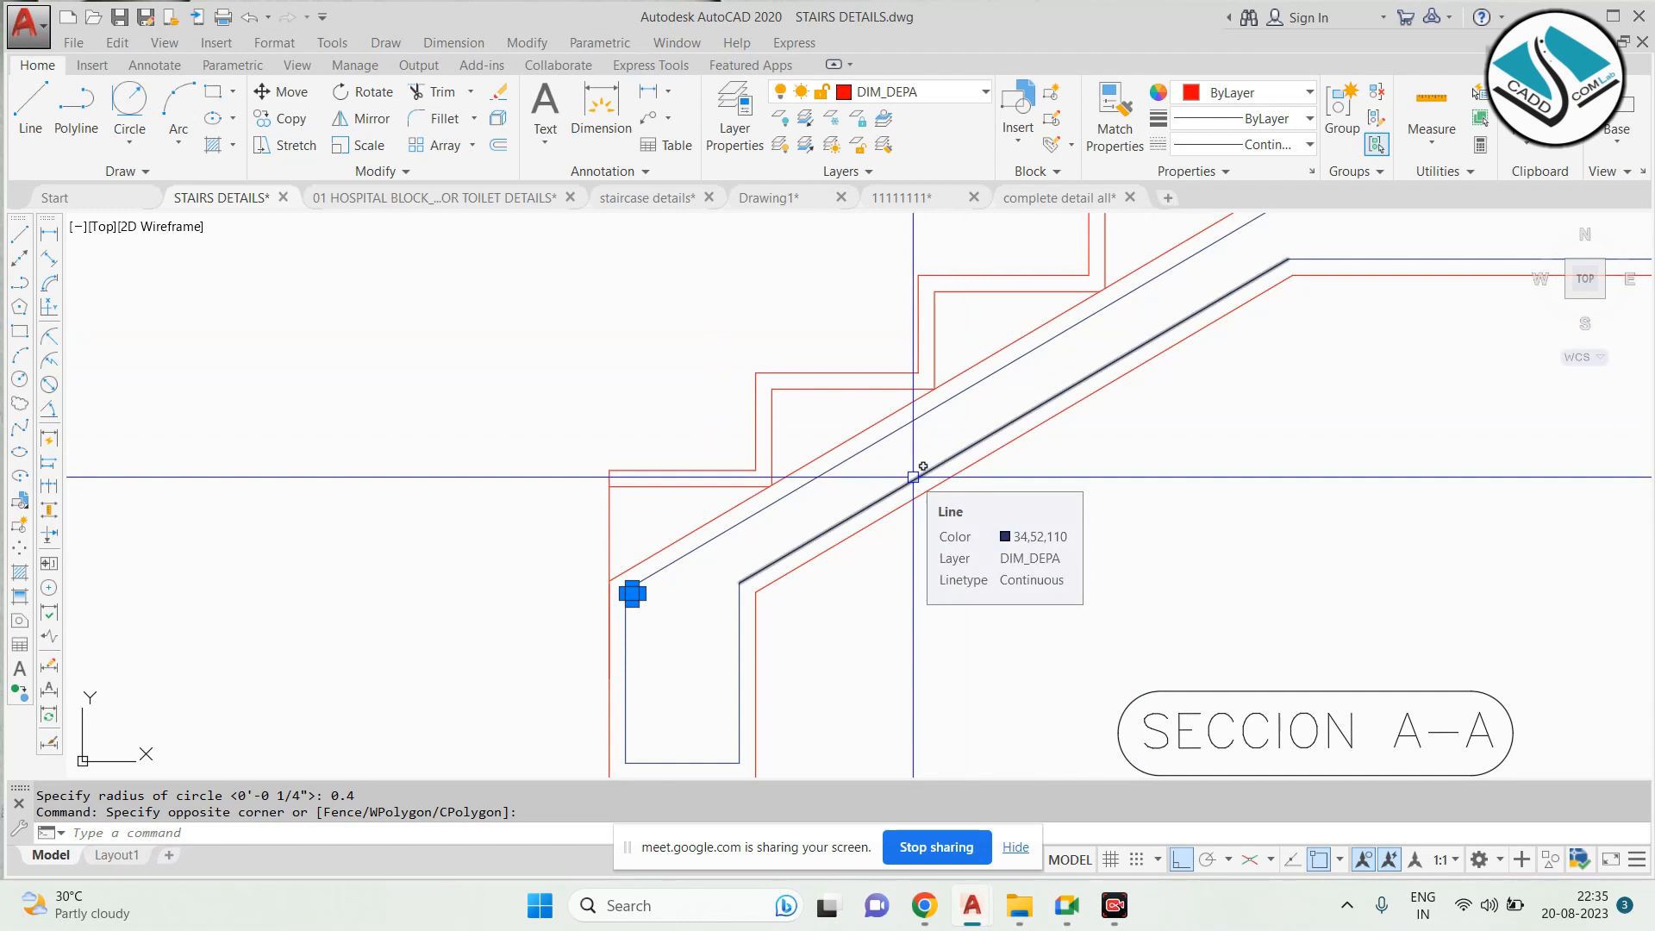
Copy the corner bar circle up along the upper blue sloped line at a distance of 5, with ortho off
scroll(634, 590, "up", 4)
key("Escape")
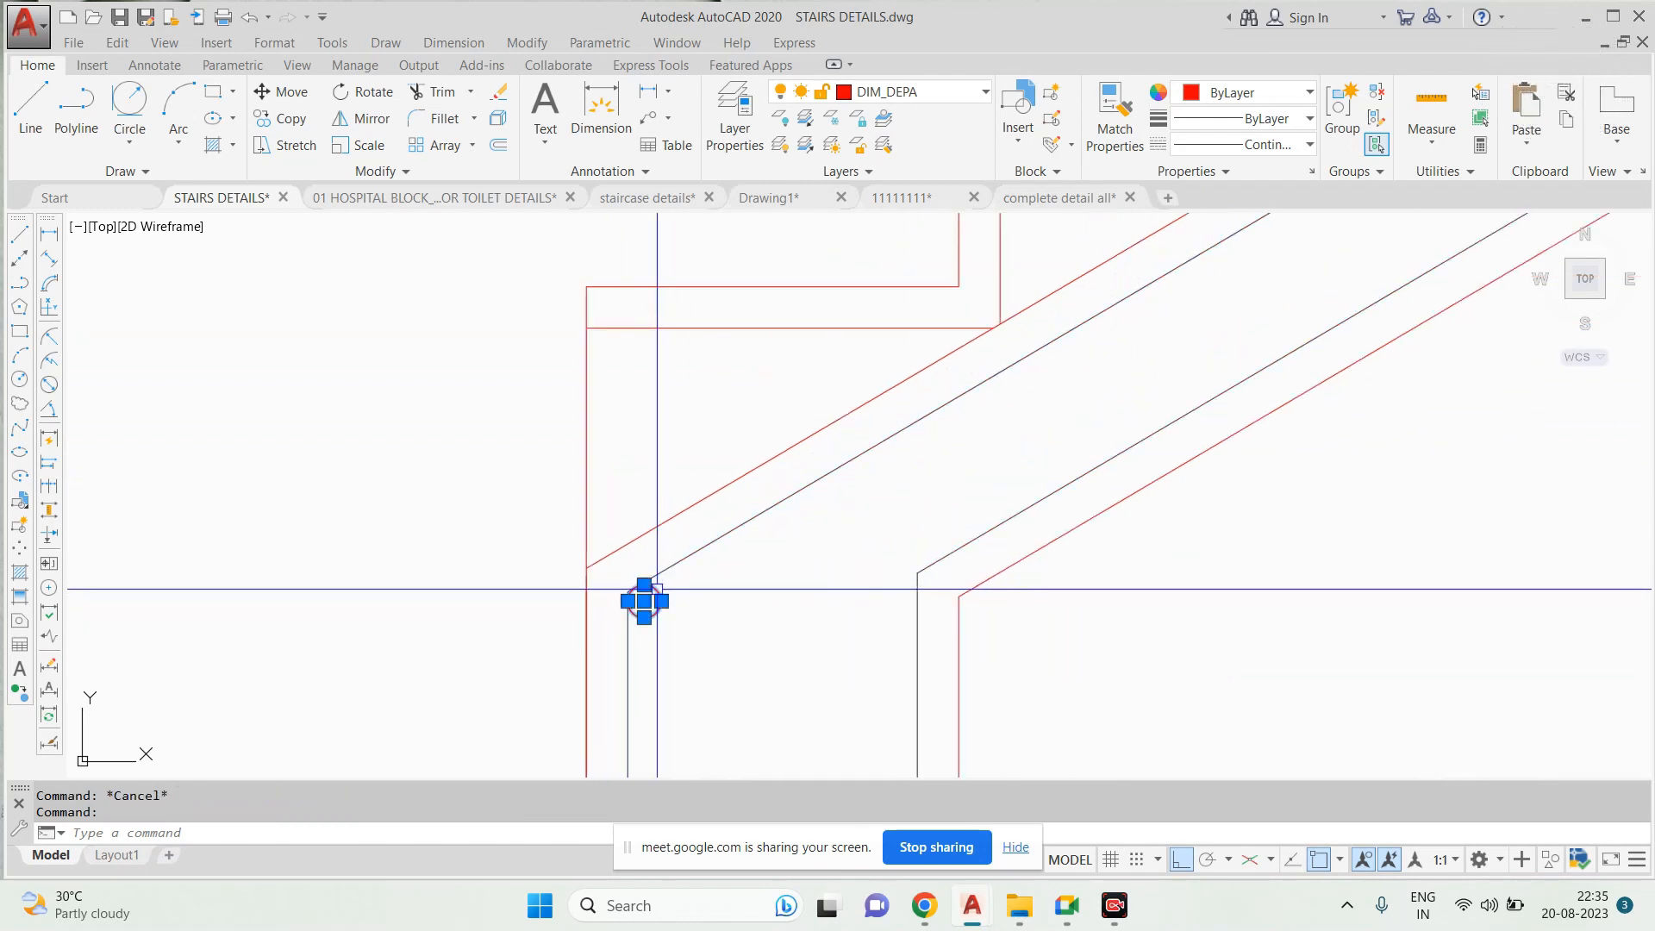
scroll(645, 601, "up", 5)
left_click(673, 635)
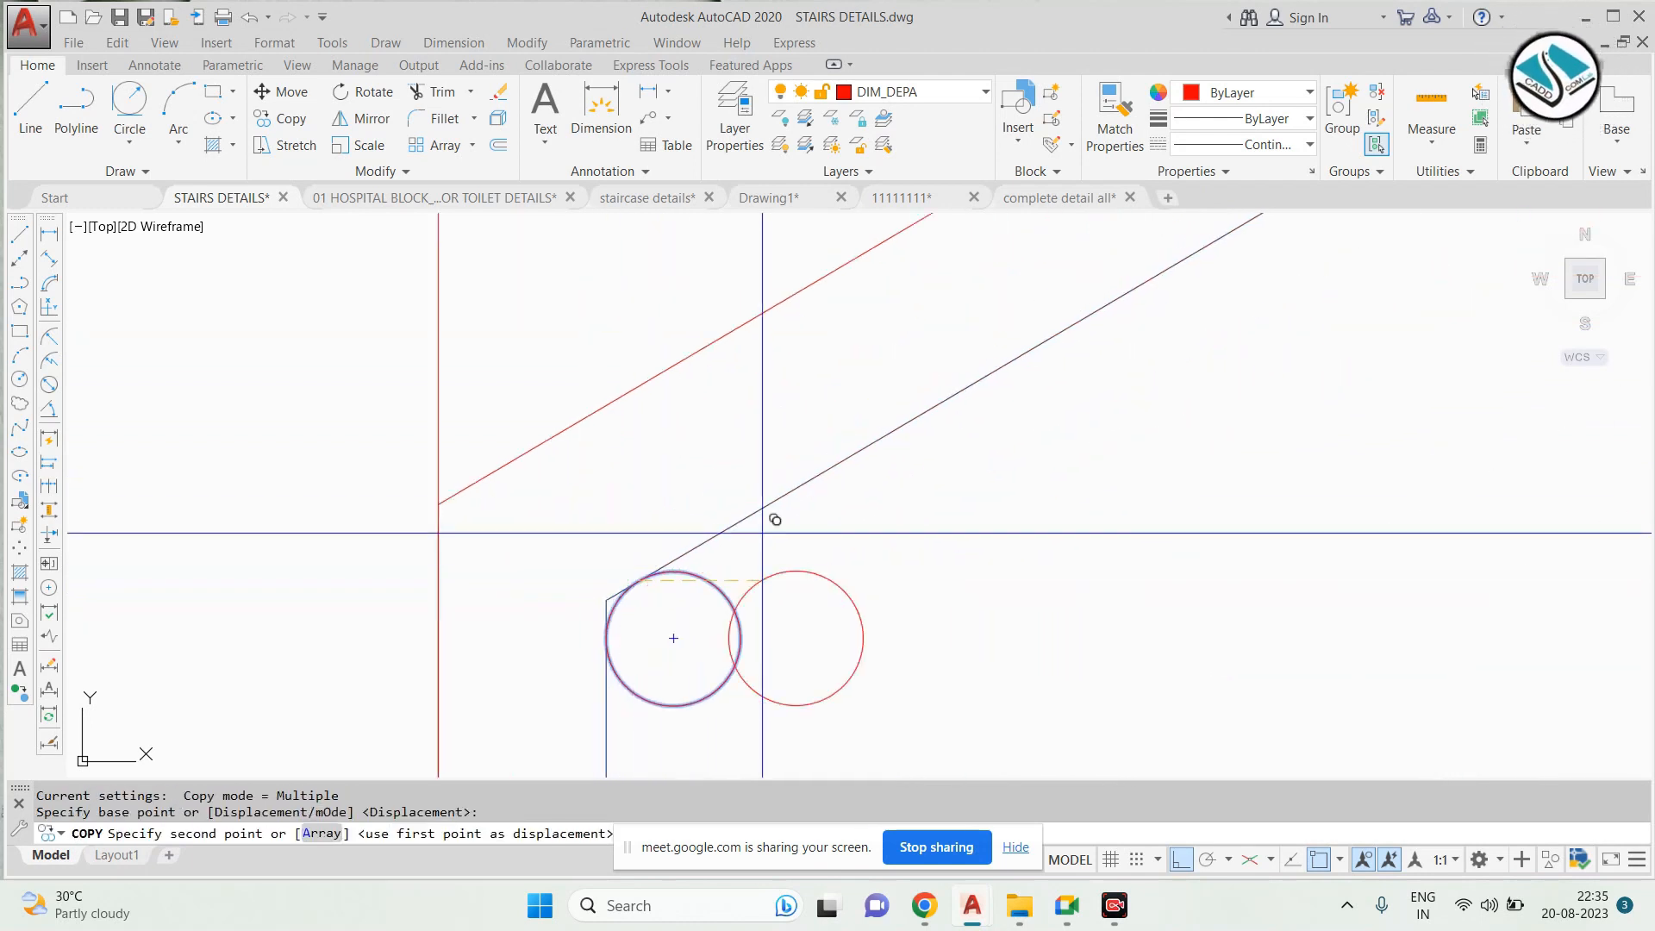
scroll(772, 517, "down", 5)
left_click(1183, 855)
scroll(1121, 737, "down", 4)
scroll(1190, 543, "up", 4)
middle_click_drag(865, 692, 1008, 325)
scroll(970, 357, "up", 2)
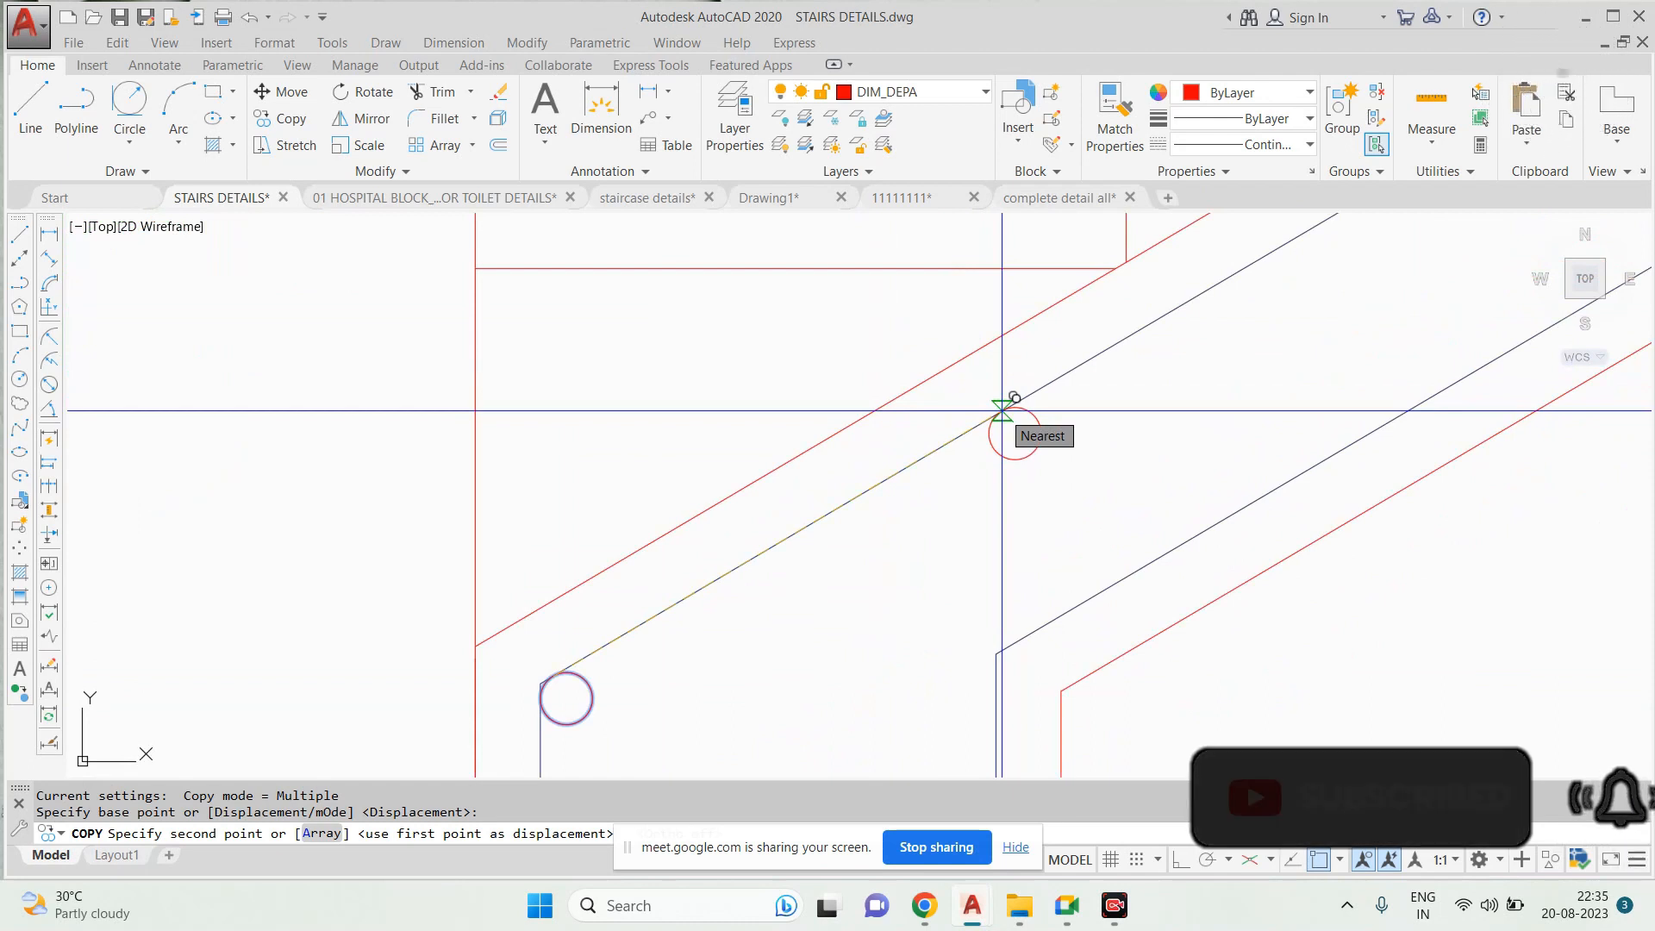
type("5")
key("Return")
scroll(1002, 411, "down", 2)
middle_click_drag(824, 488, 555, 618)
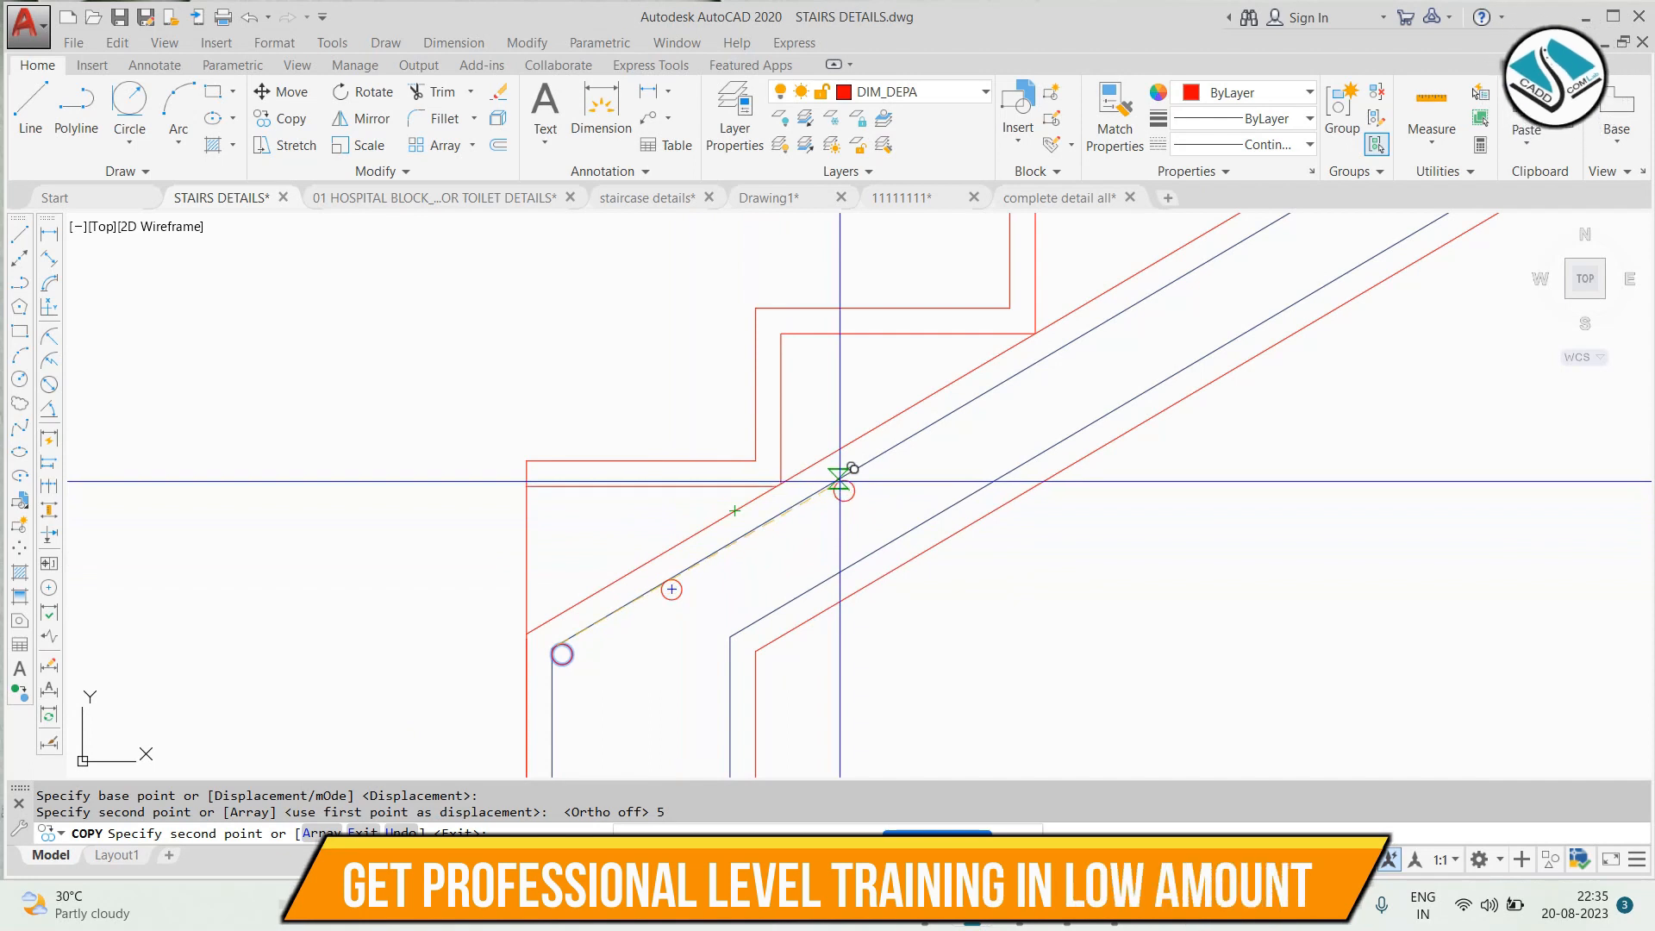
Try placing further copies of the bar circle at distance 5 along the slope, and undo the last one
scroll(672, 586, "down", 2)
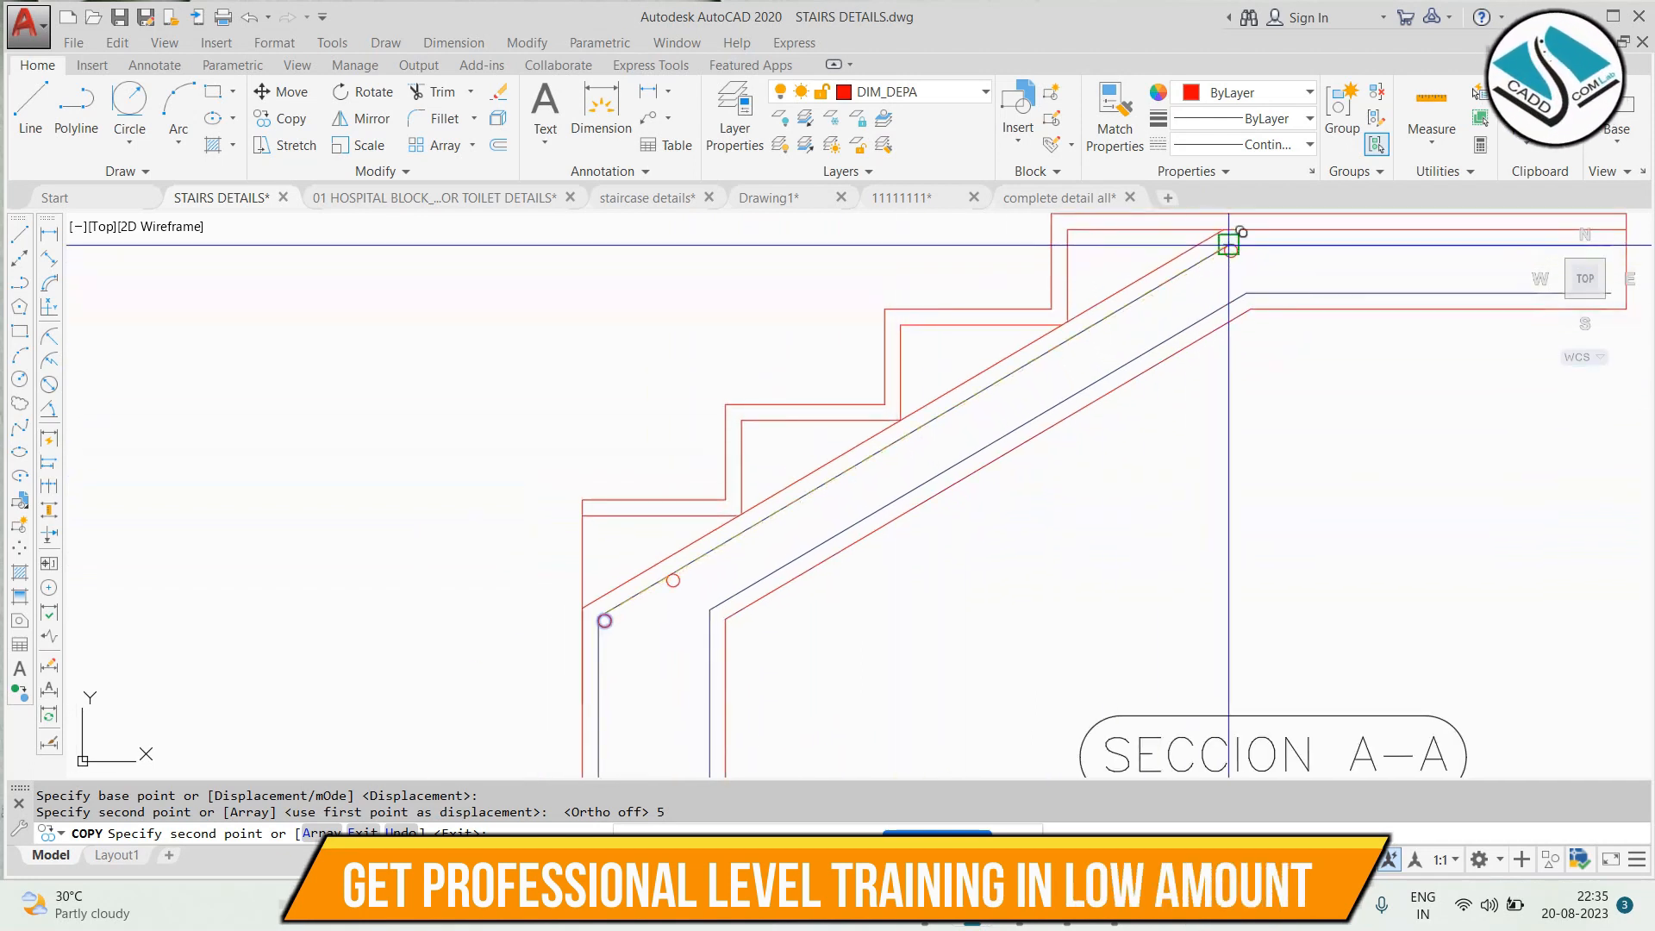
key("Return")
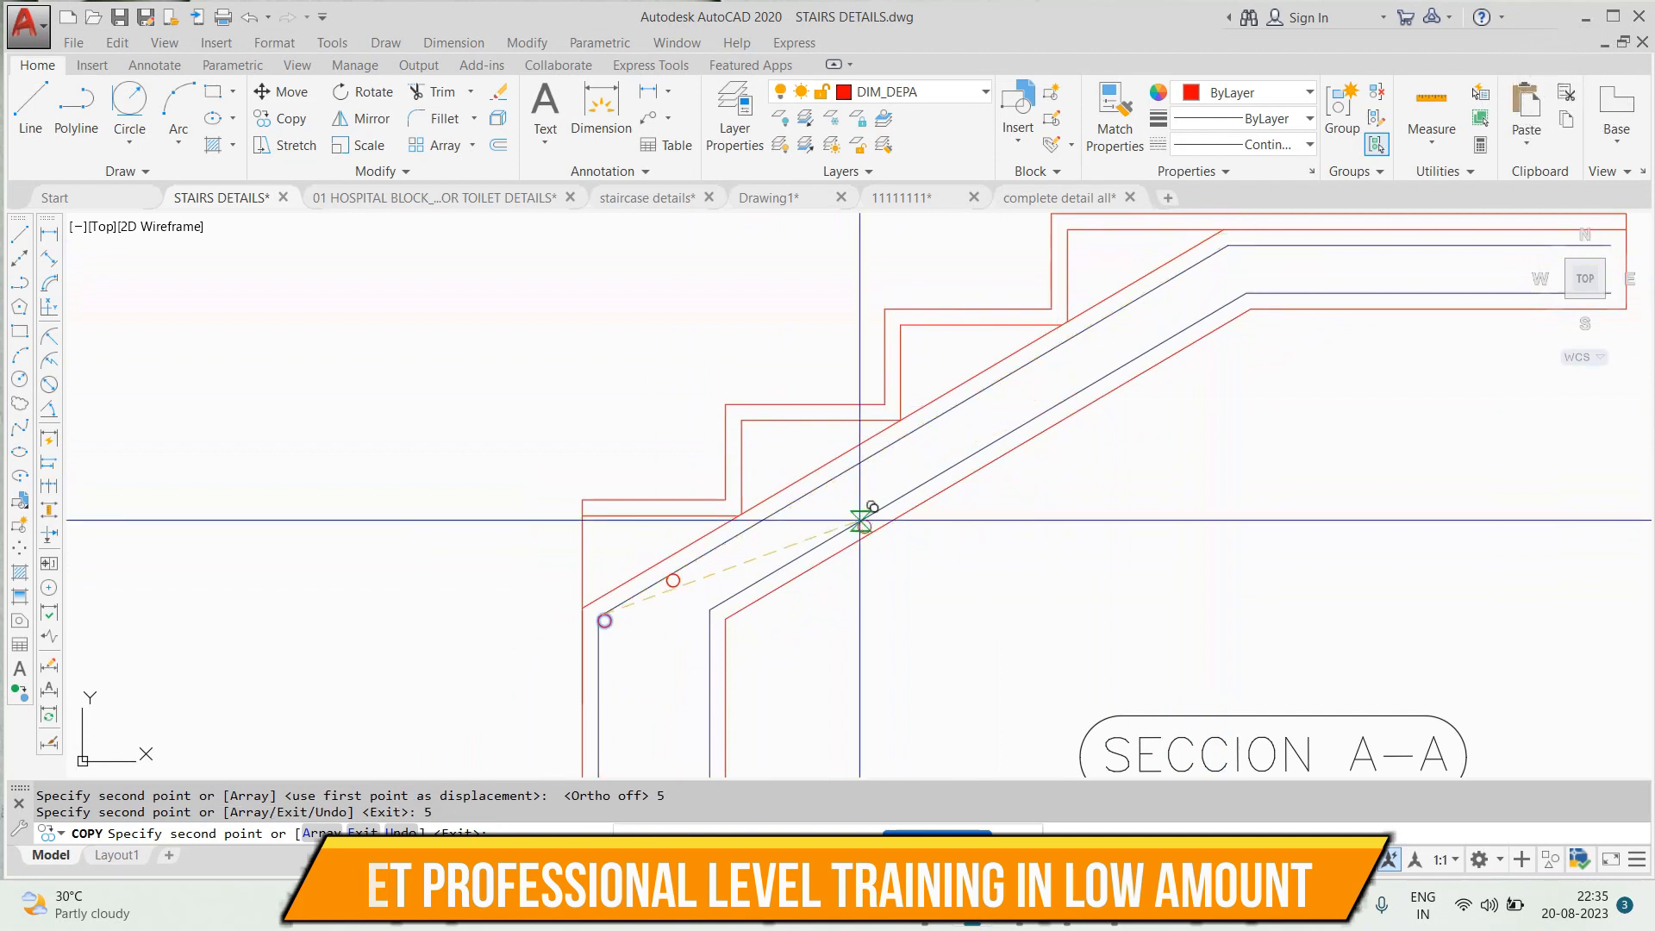
scroll(858, 518, "up", 2)
type("5")
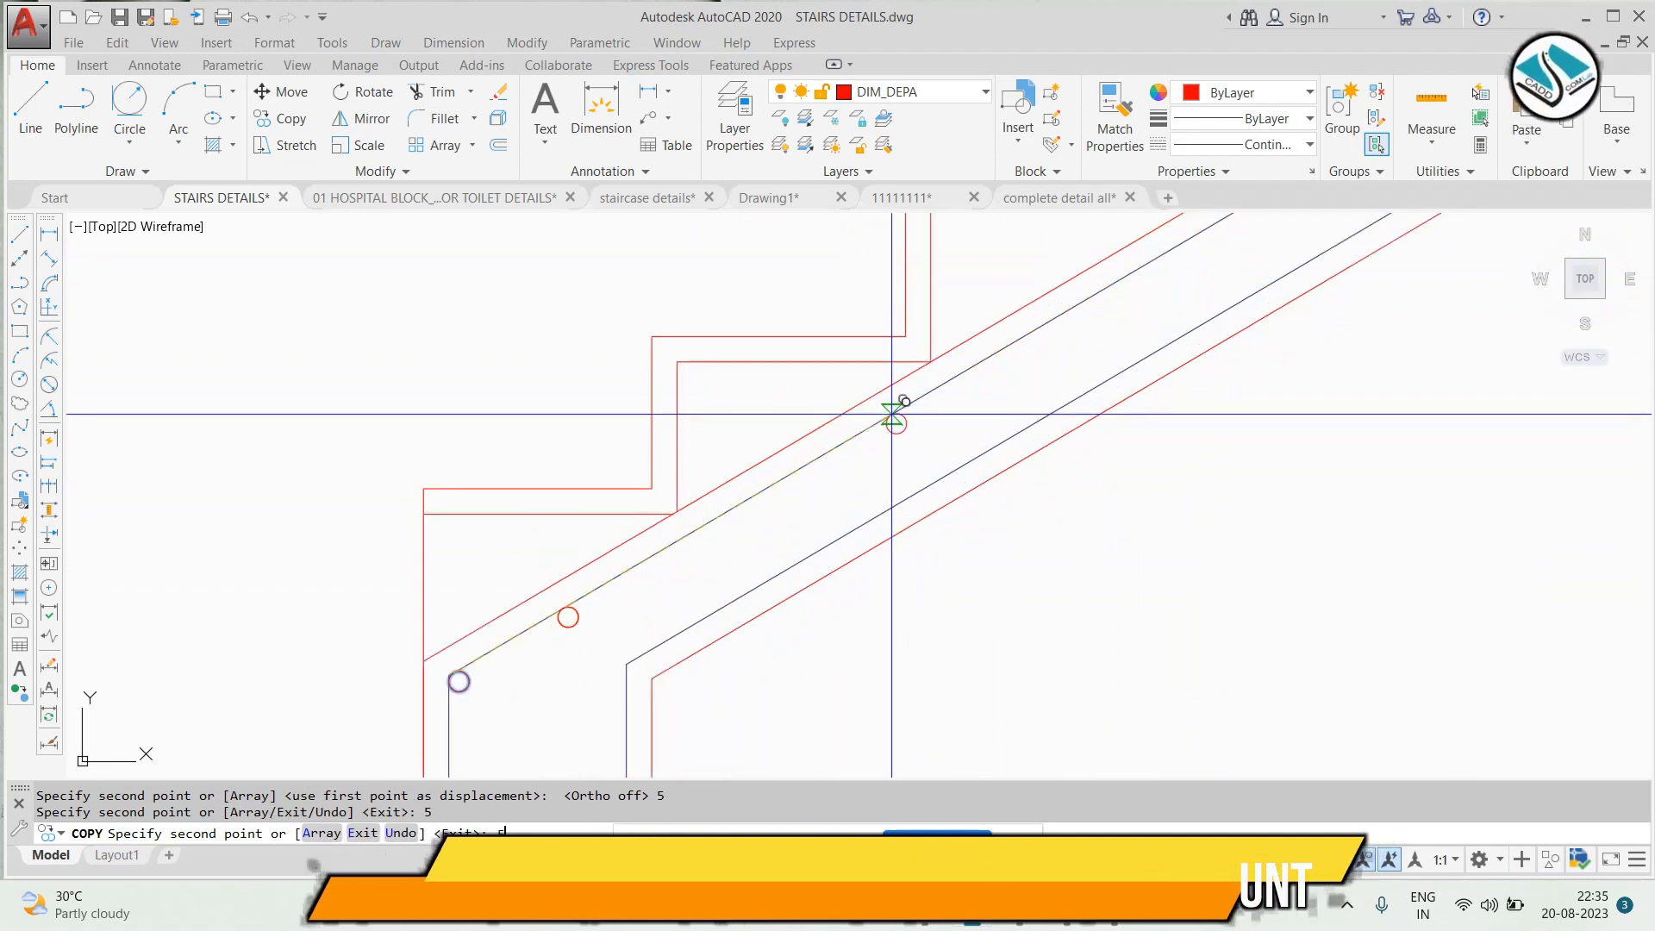
key("Return")
scroll(817, 498, "down", 3)
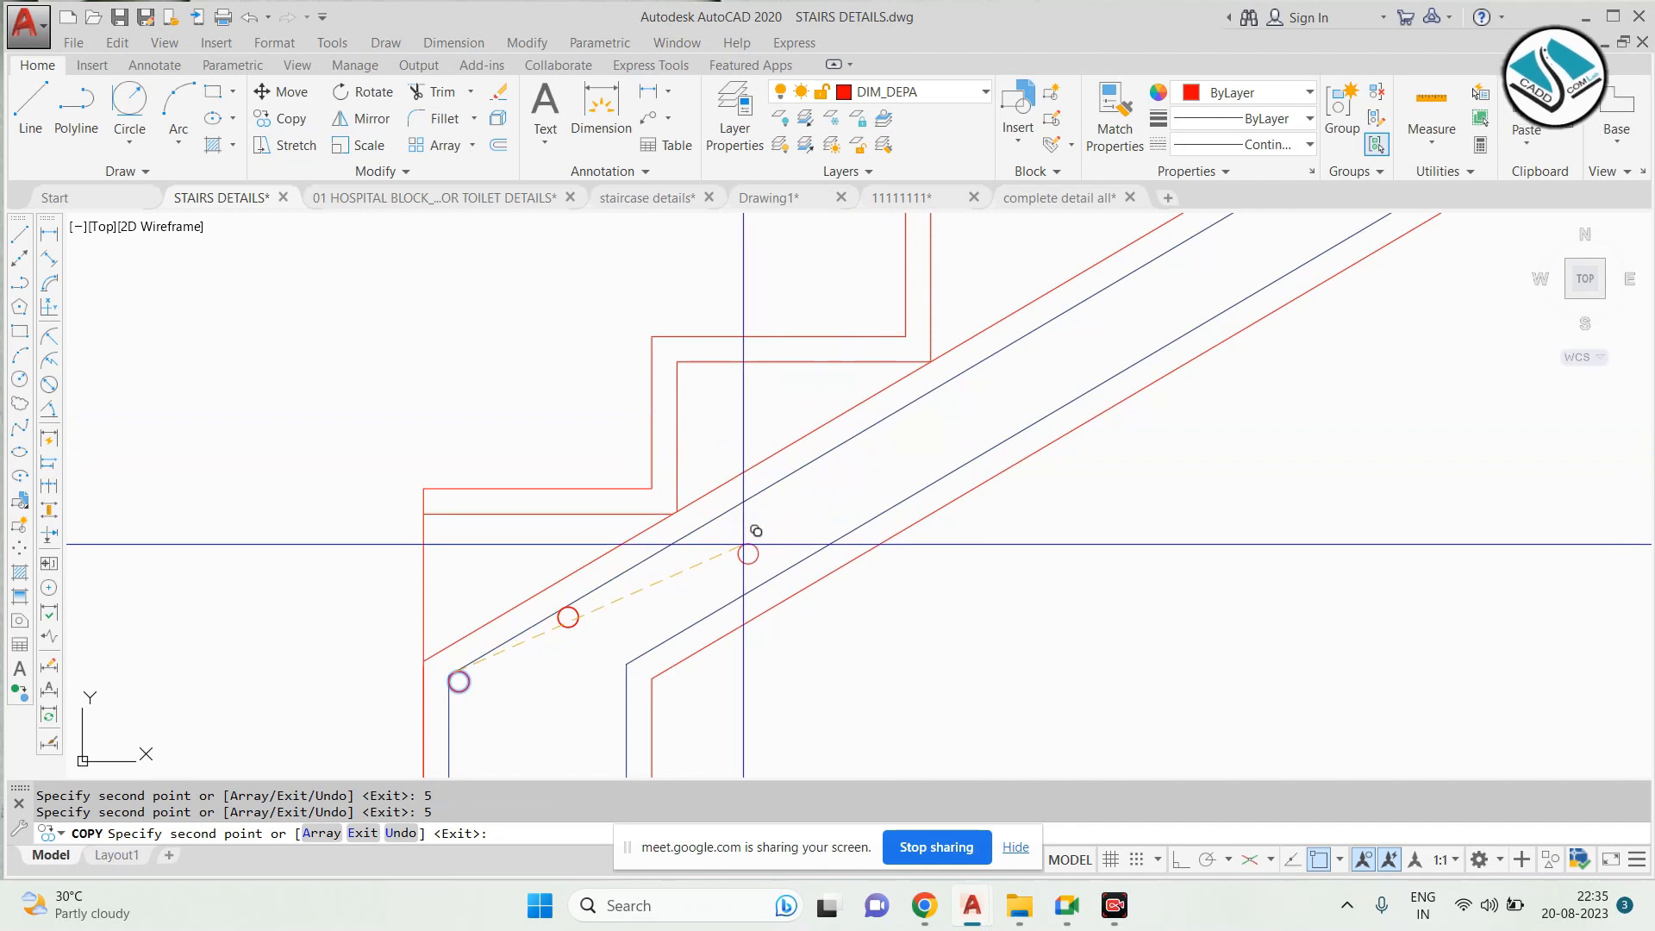
key("ctrl+z")
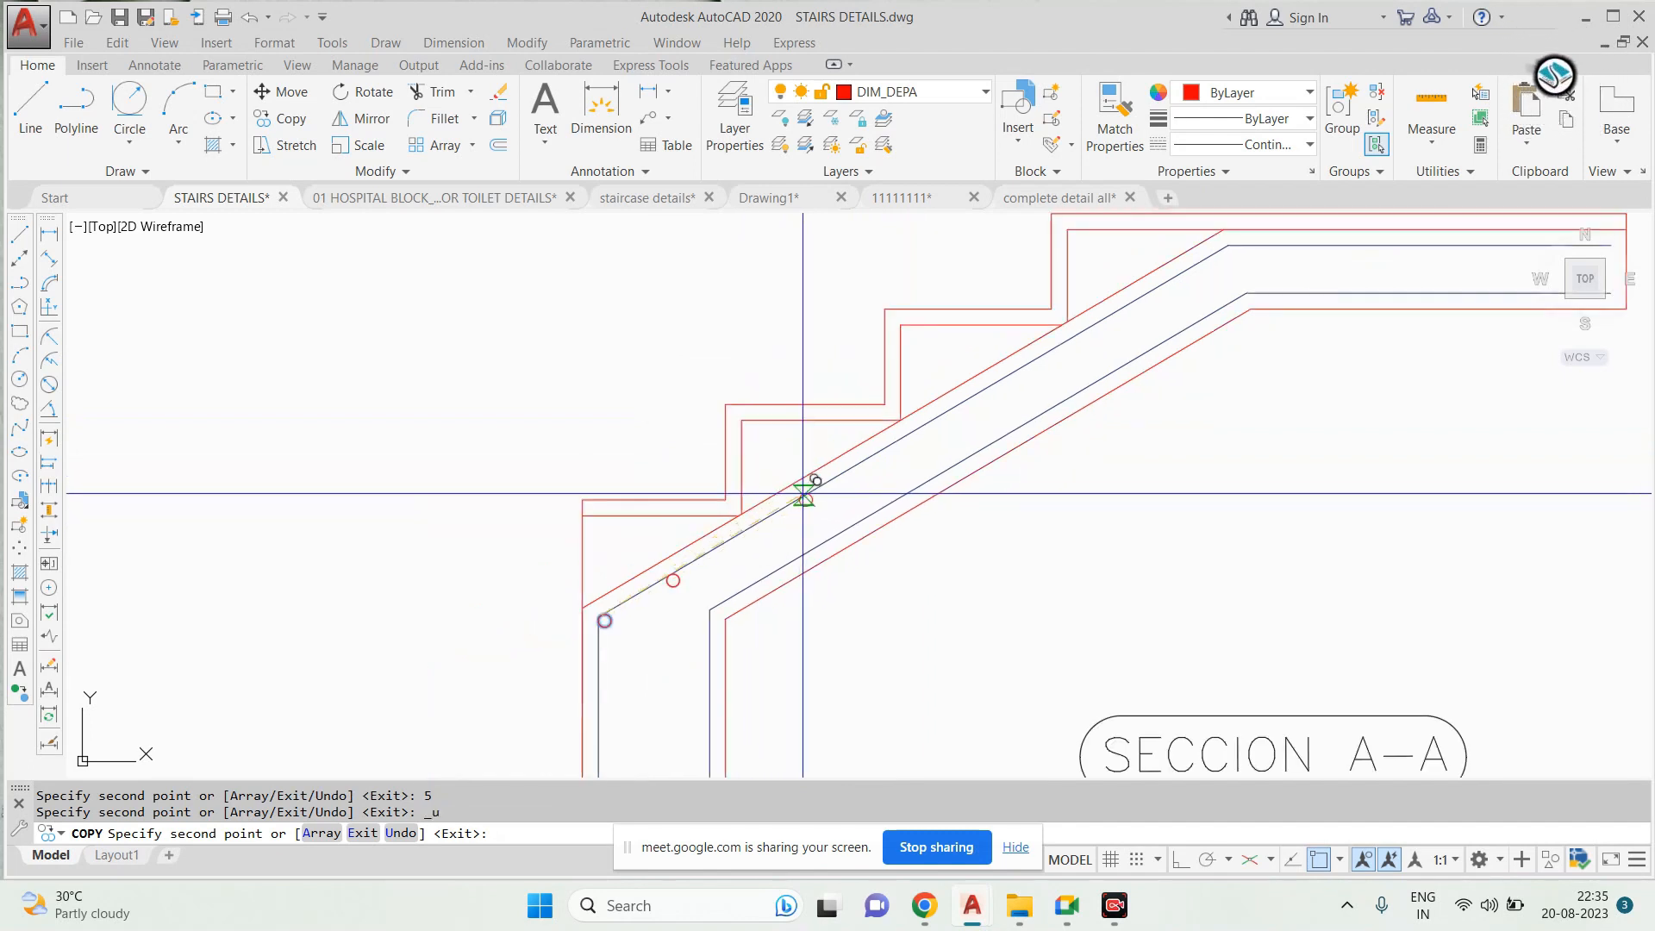
Continue copying the bar circle along the upper blue sloped line at intervals of 5, from distance 10 up to the landing bend
scroll(808, 498, "up", 2)
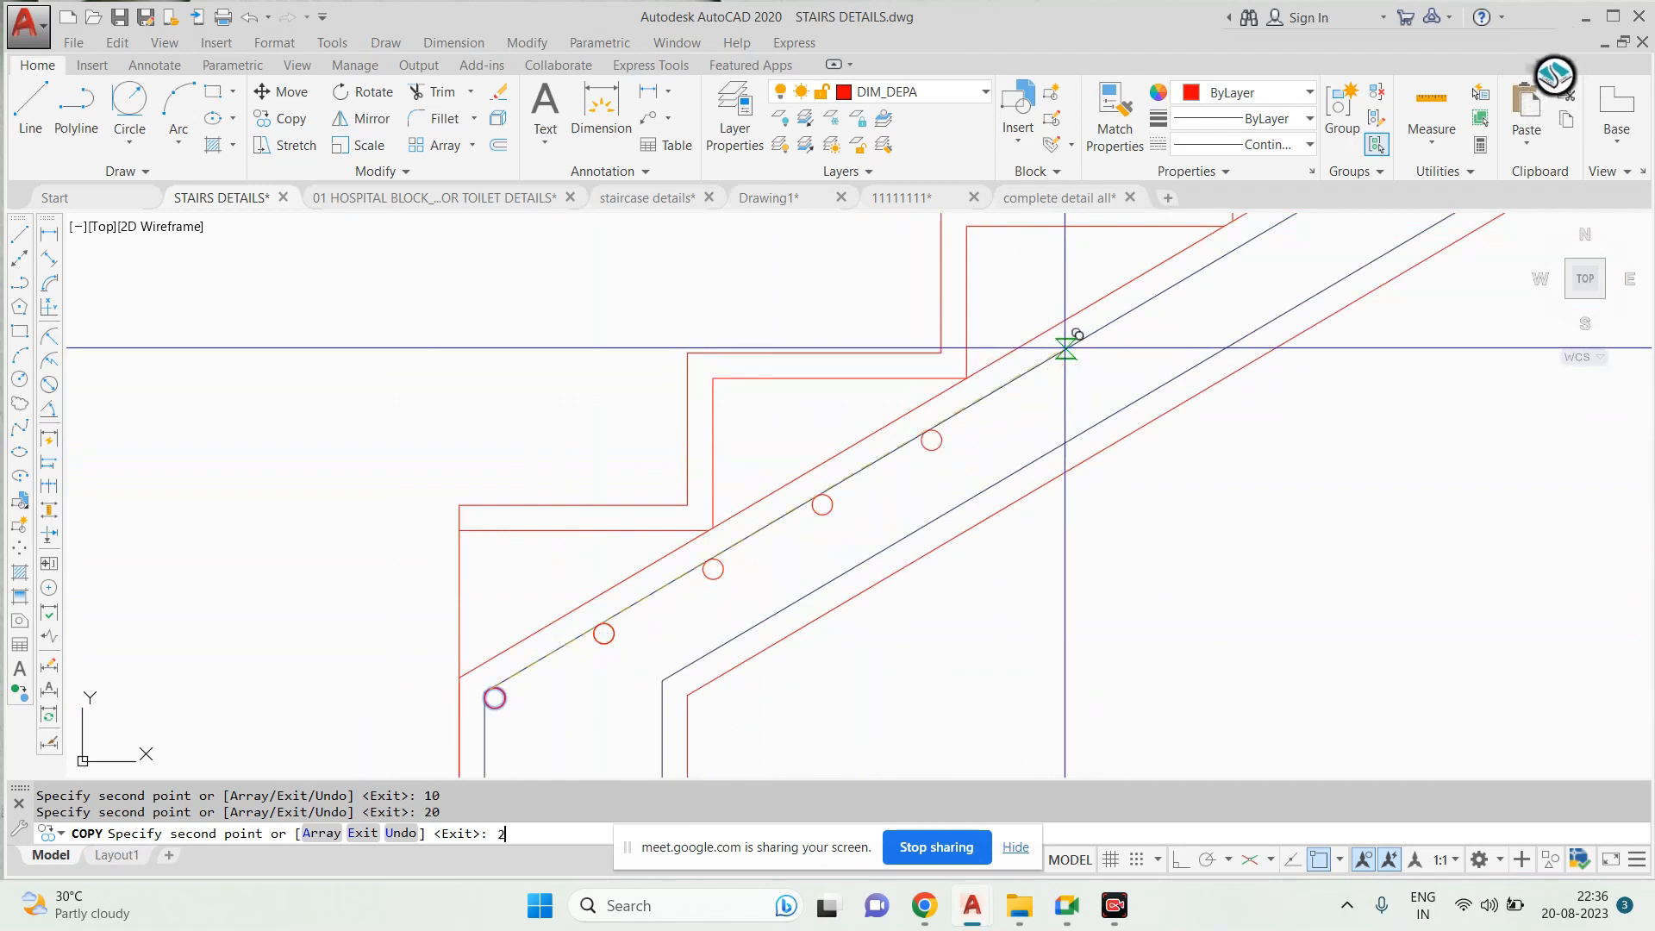
mouse_move(1034, 334)
middle_mouse_down()
mouse_move(798, 477)
mouse_move(823, 497)
middle_mouse_up()
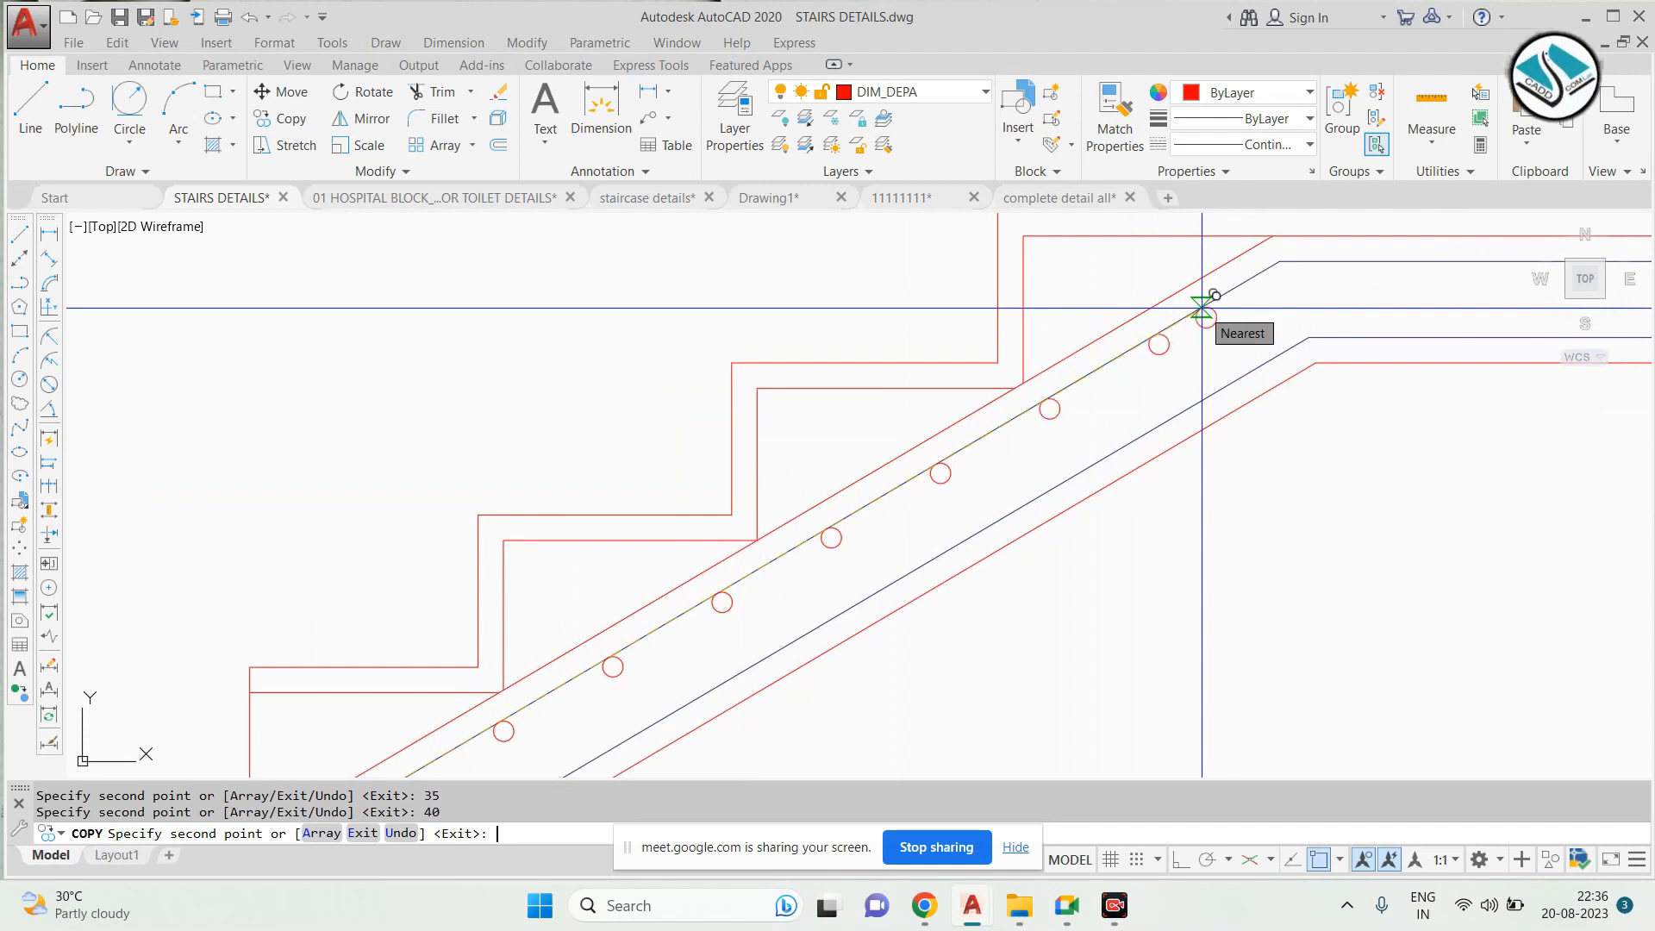
scroll(1203, 307, "down", 4)
key("Escape")
key("Escape")
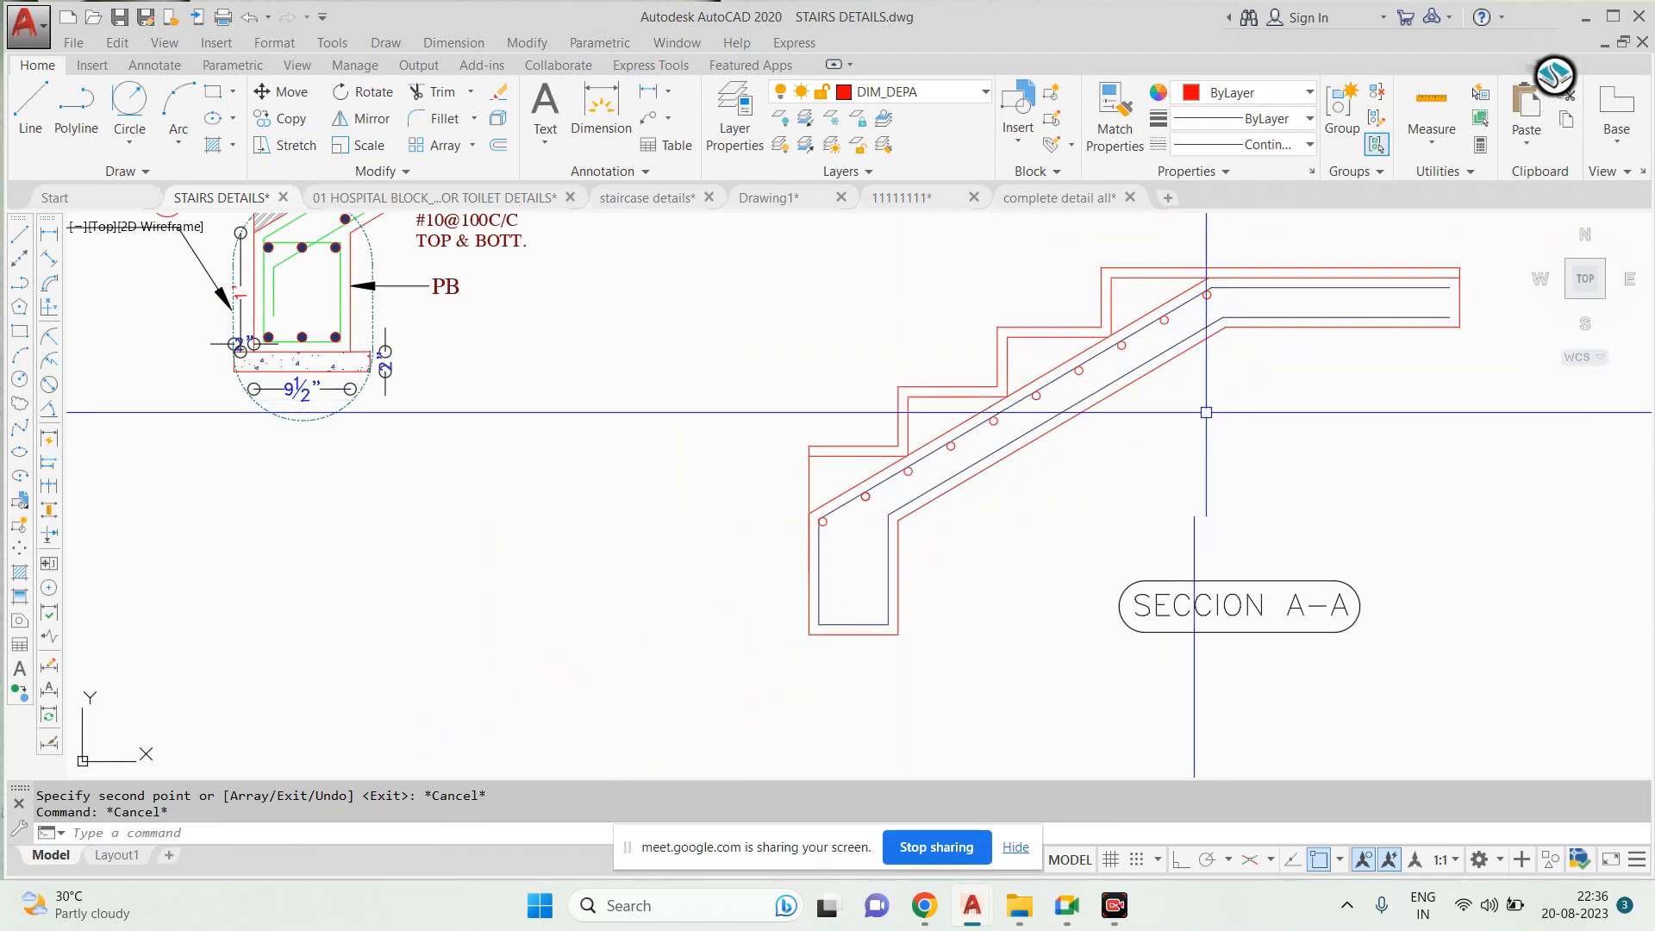
Examine how the bars and bar circles run from the reference section's slope into the roof flat beam landing
middle_click_drag(654, 455, 813, 657)
scroll(441, 380, "up", 2)
middle_click_drag(471, 451, 462, 491)
mouse_move(862, 236)
middle_mouse_down()
mouse_move(636, 439)
mouse_move(617, 425)
mouse_move(733, 377)
middle_mouse_up()
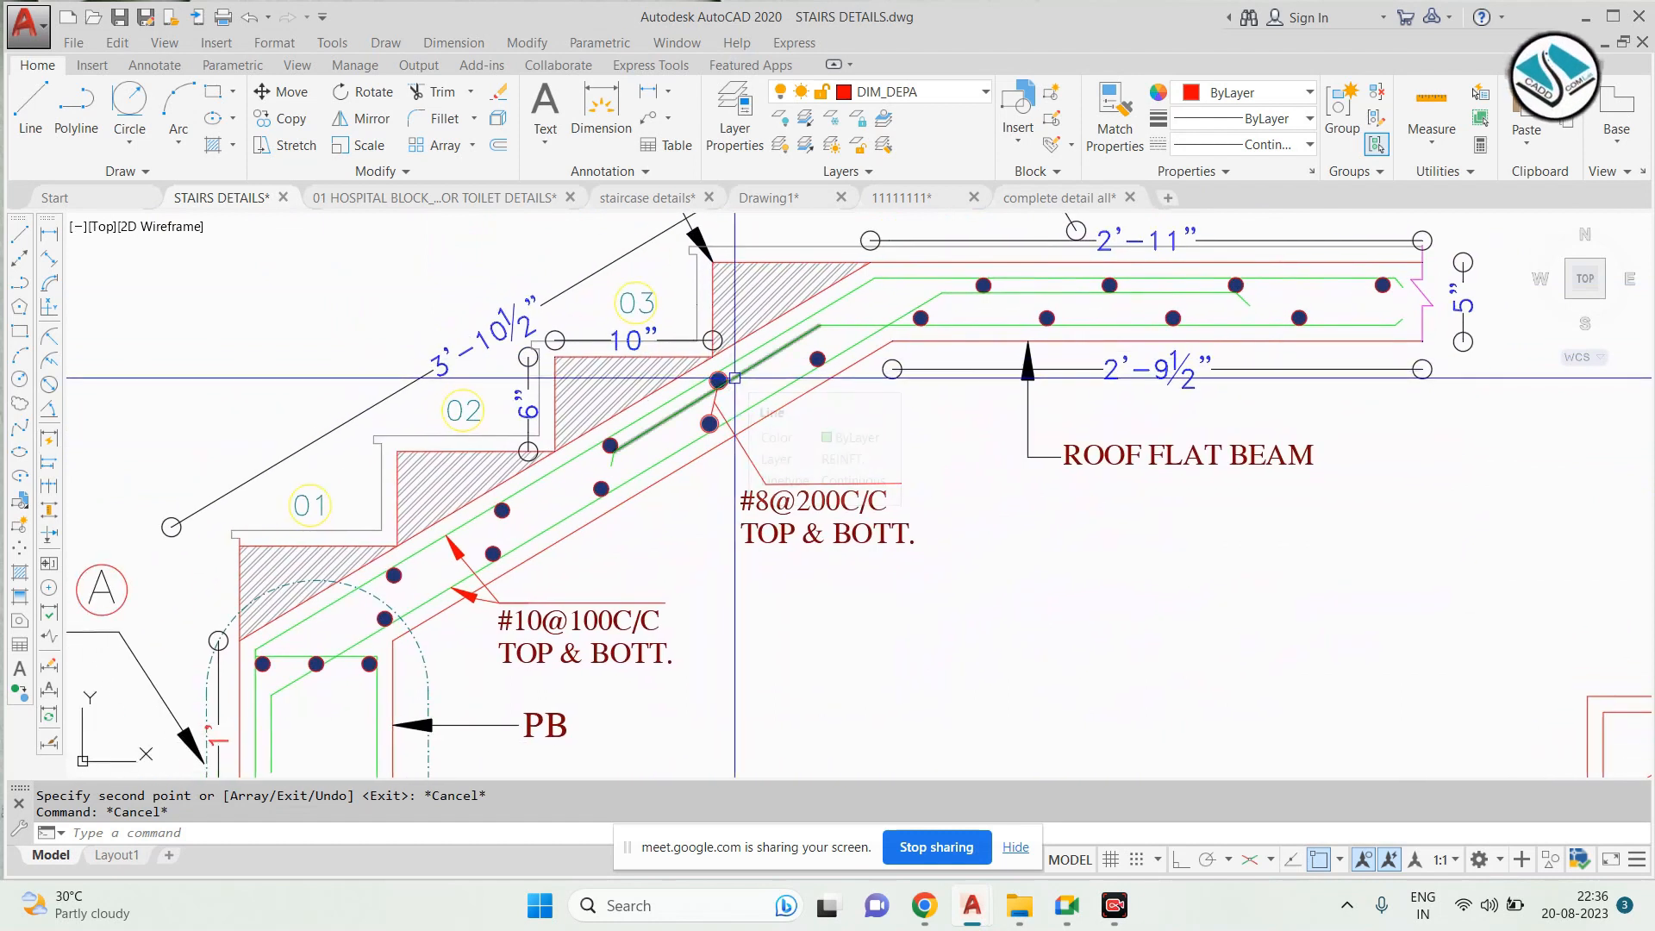
middle_click_drag(853, 291, 710, 360)
scroll(710, 360, "down", 5)
scroll(735, 492, "up", 3)
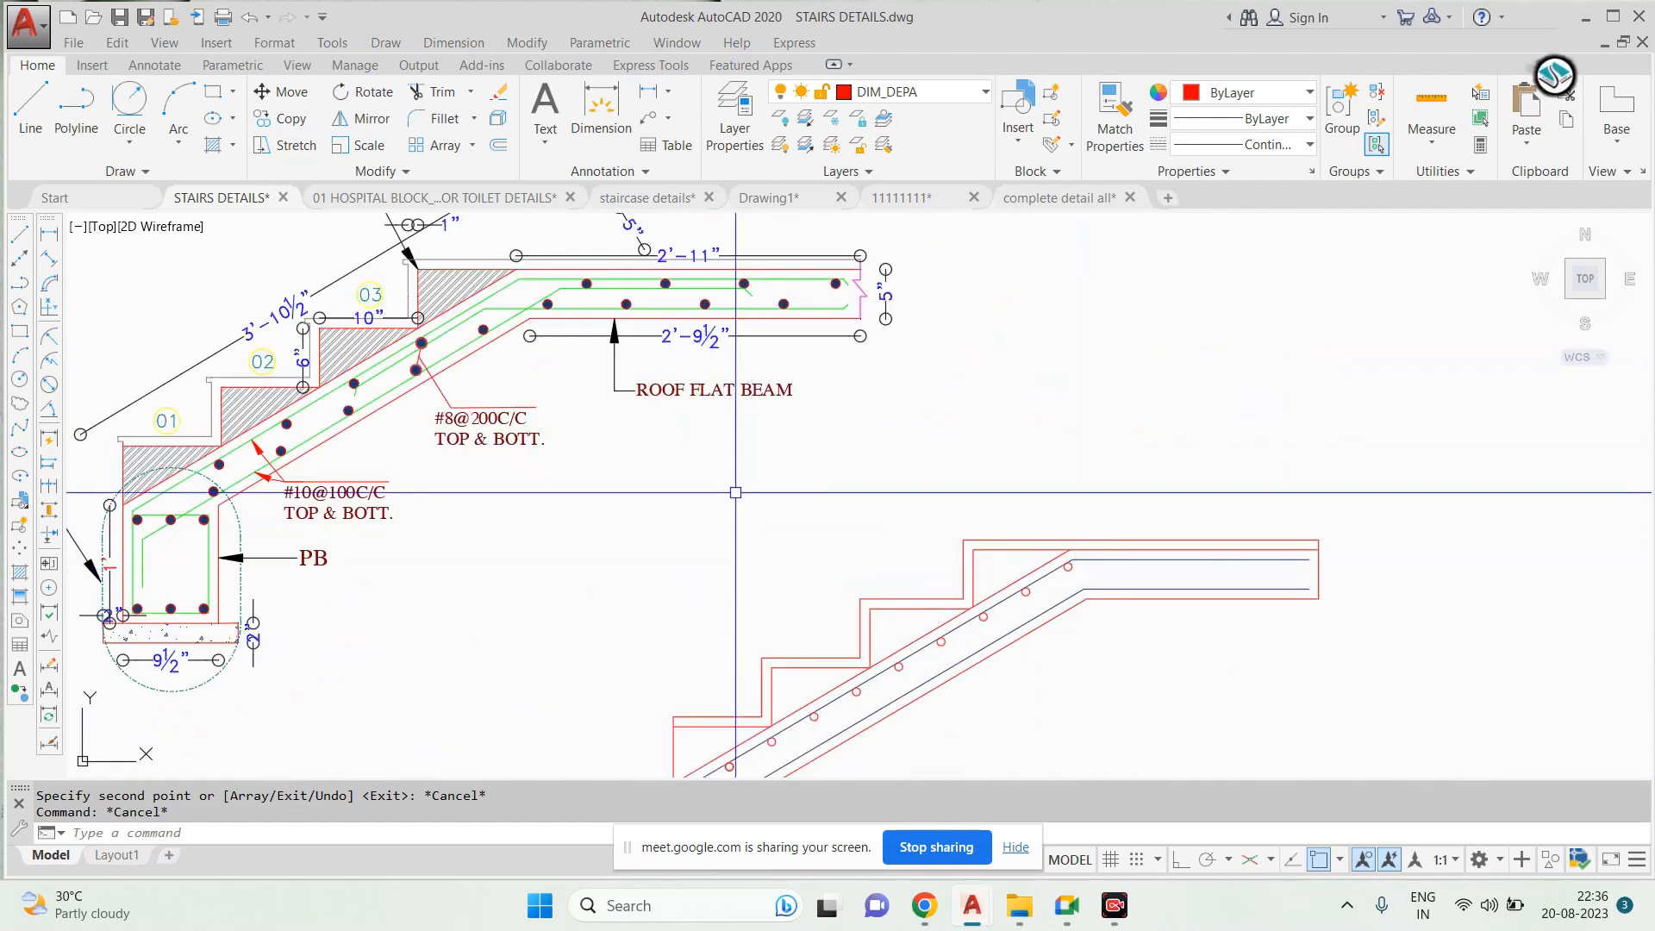
scroll(517, 302, "up", 2)
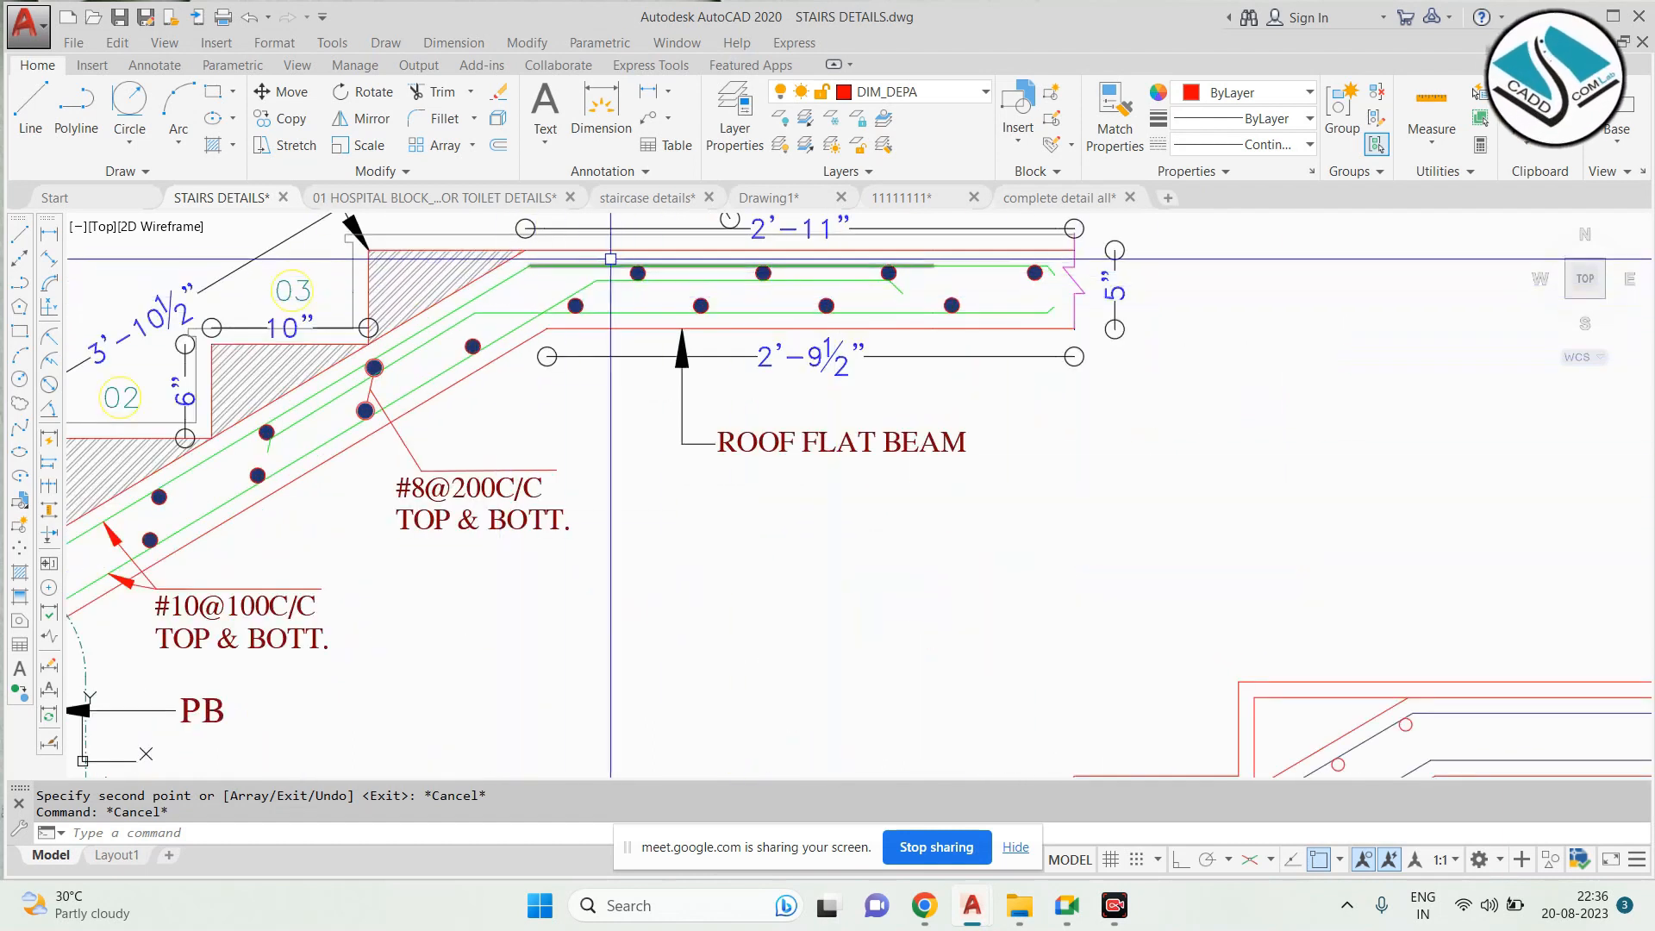
scroll(611, 258, "up", 6)
key("Escape")
left_click(536, 300)
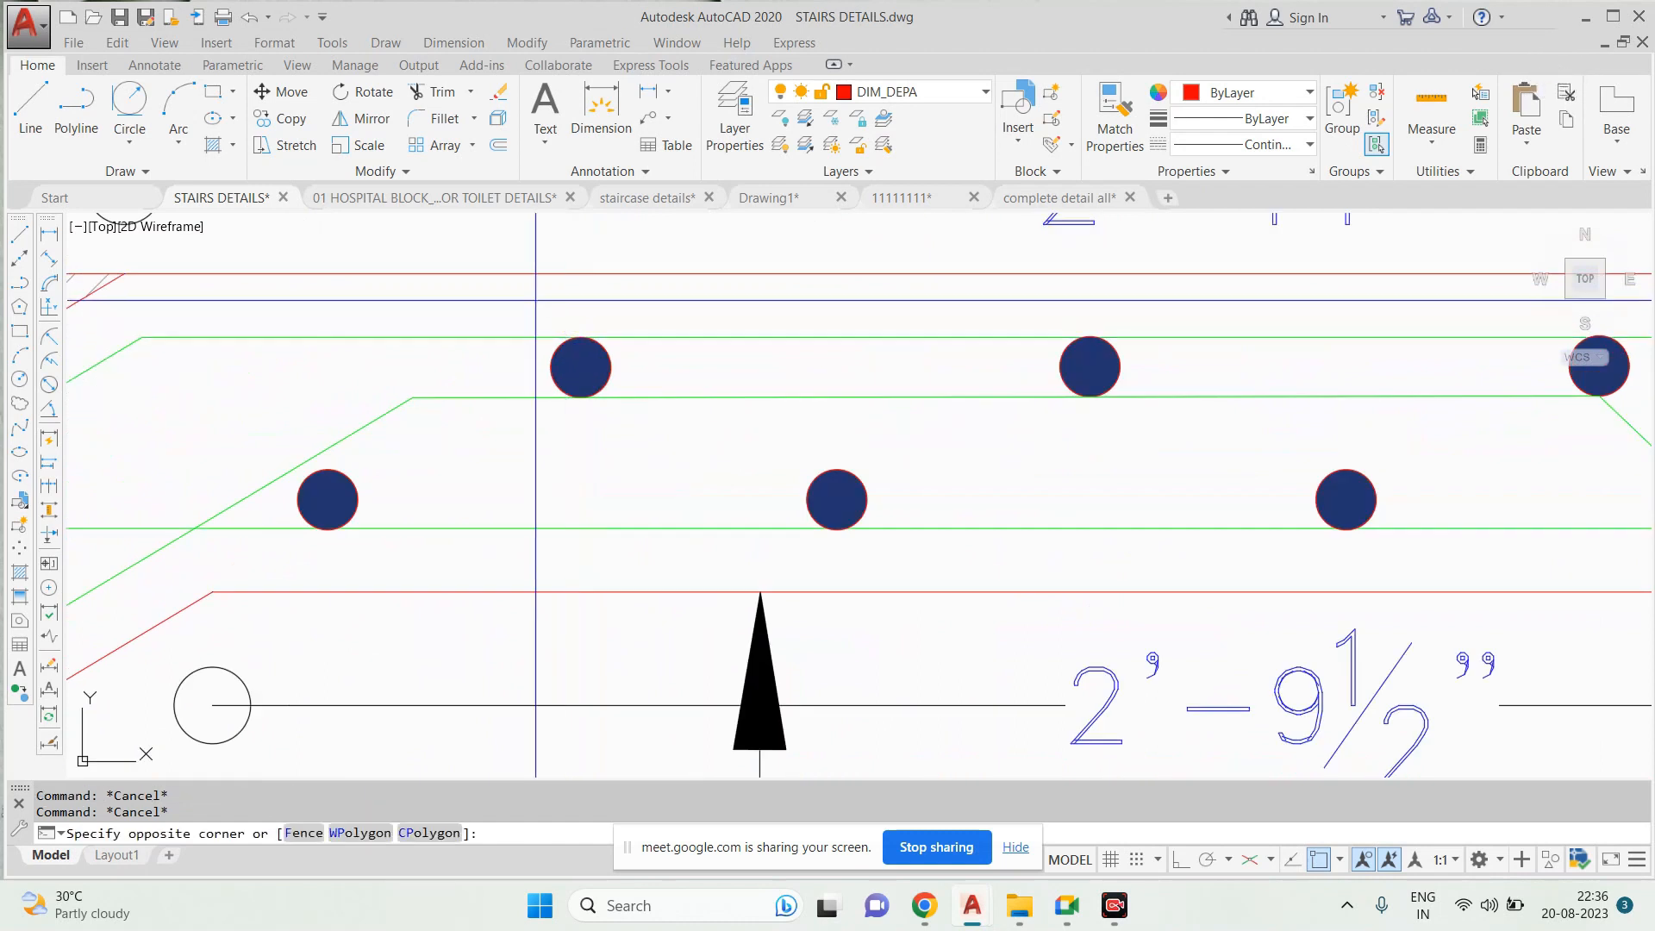
left_click(654, 422)
View the site photo of the slab reinforcement mesh placed beside the stair details
scroll(642, 354, "down", 8)
scroll(665, 380, "down", 10)
scroll(868, 307, "up", 12)
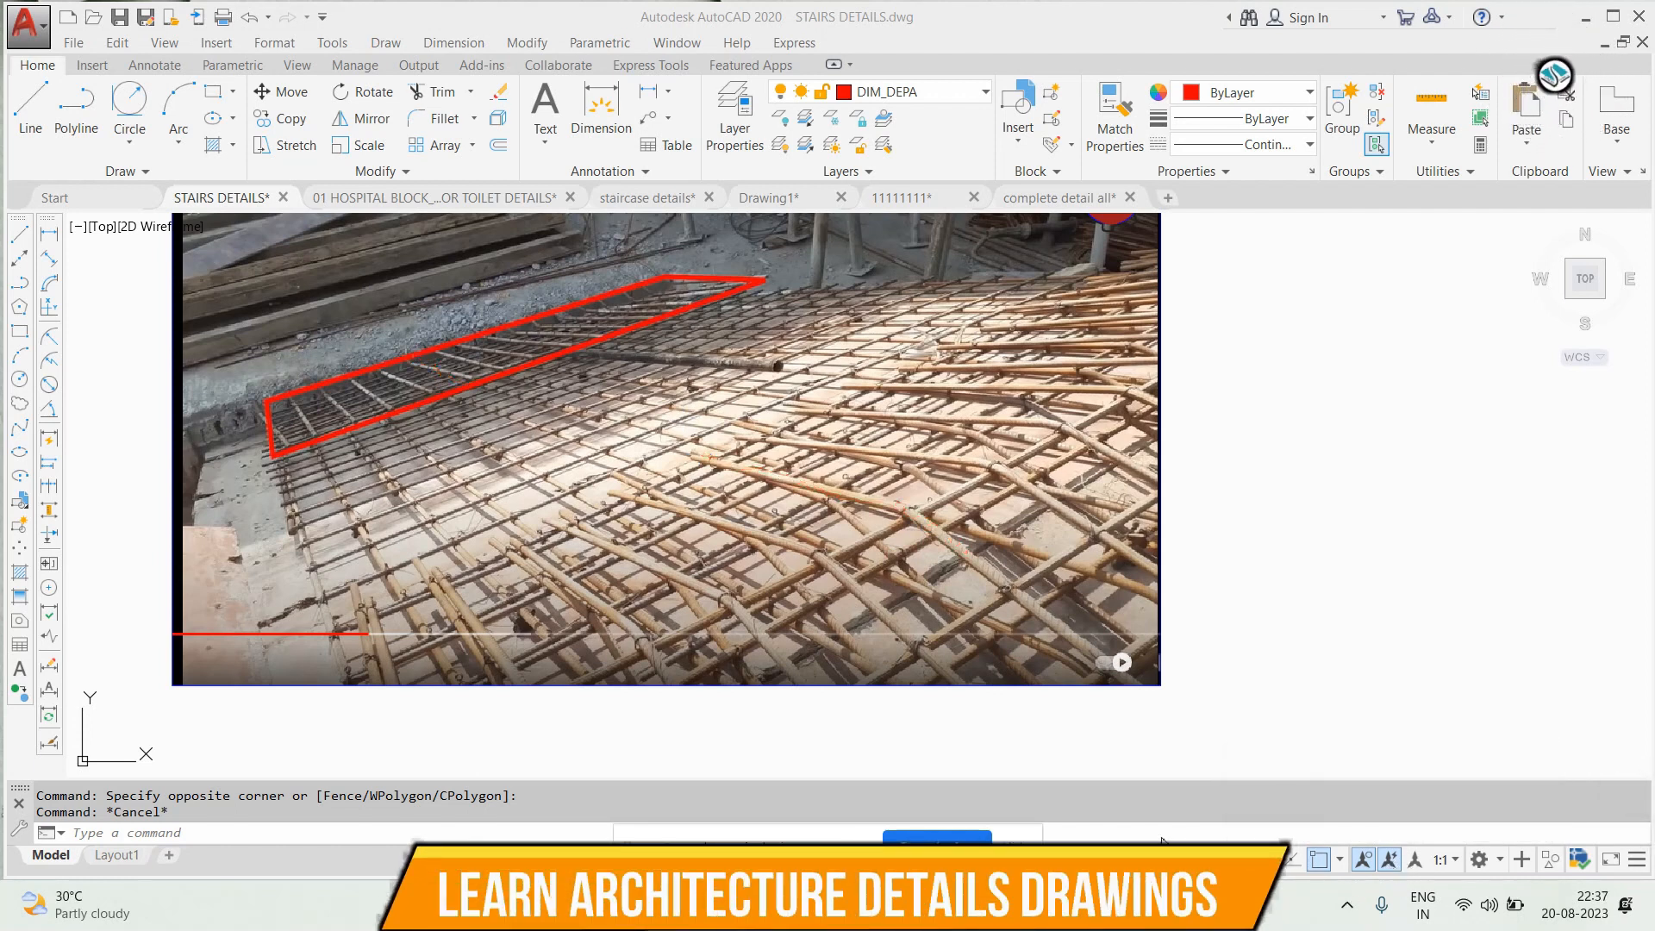
scroll(690, 405, "down", 4)
scroll(690, 405, "down", 6)
scroll(666, 472, "up", 4)
left_click(853, 508)
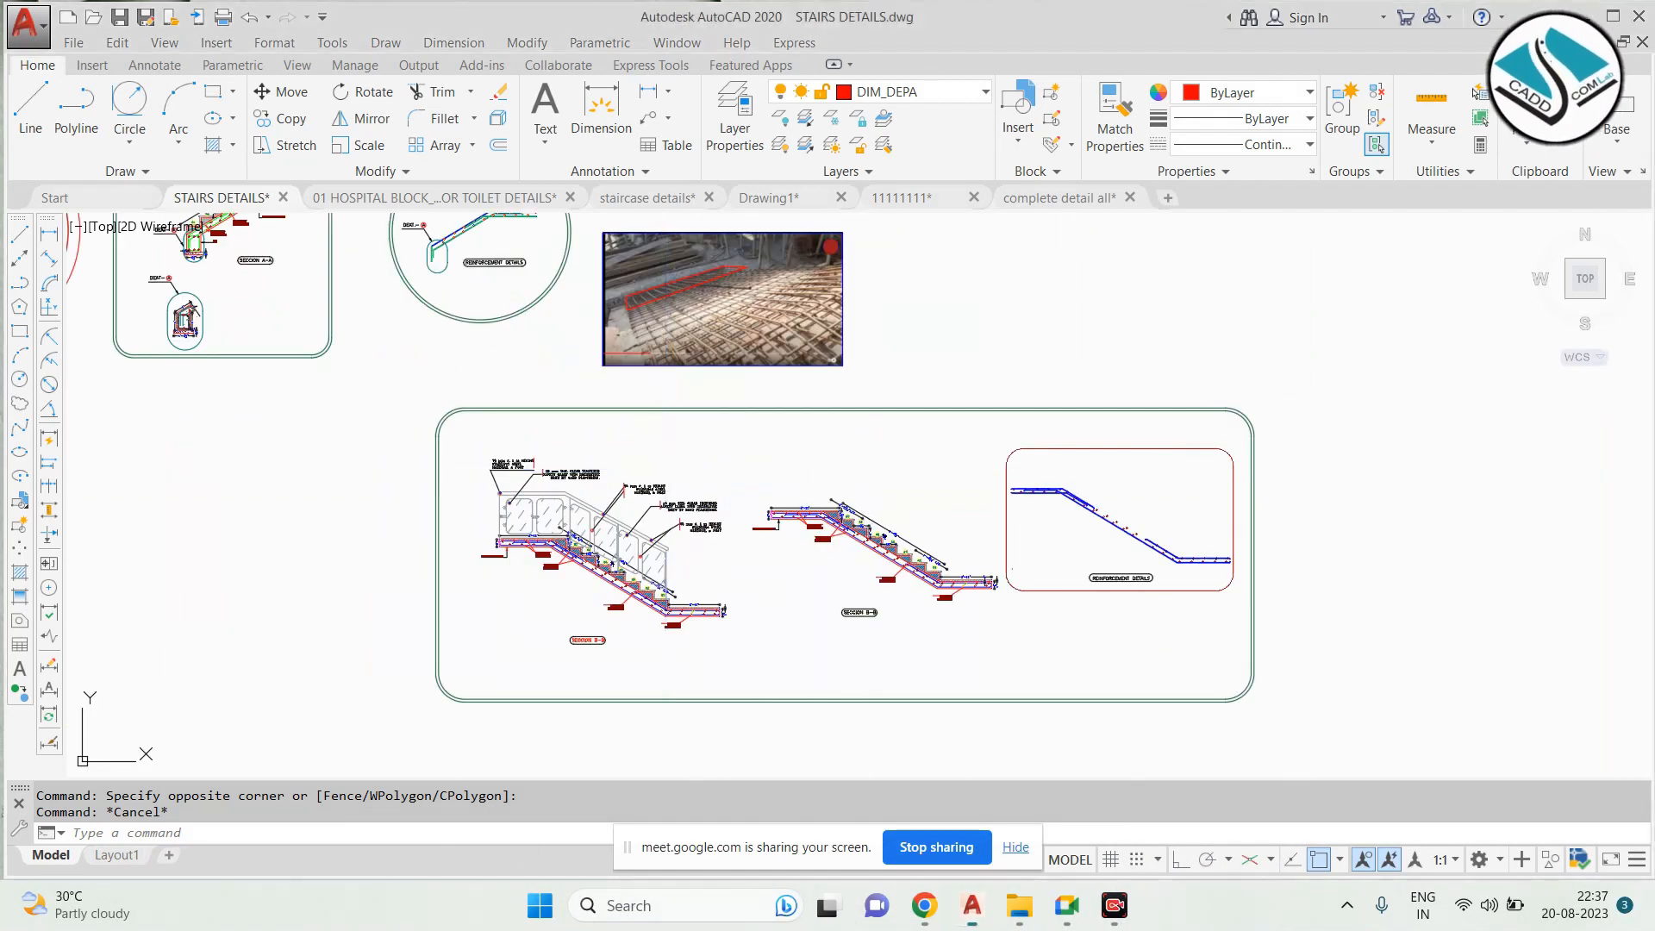
Return to the reference section and examine the top and bottom bar circles in its roof flat beam landing
key("Escape")
scroll(854, 480, "down", 4)
scroll(349, 589, "up", 6)
middle_click_drag(423, 562, 661, 429)
scroll(720, 448, "up", 6)
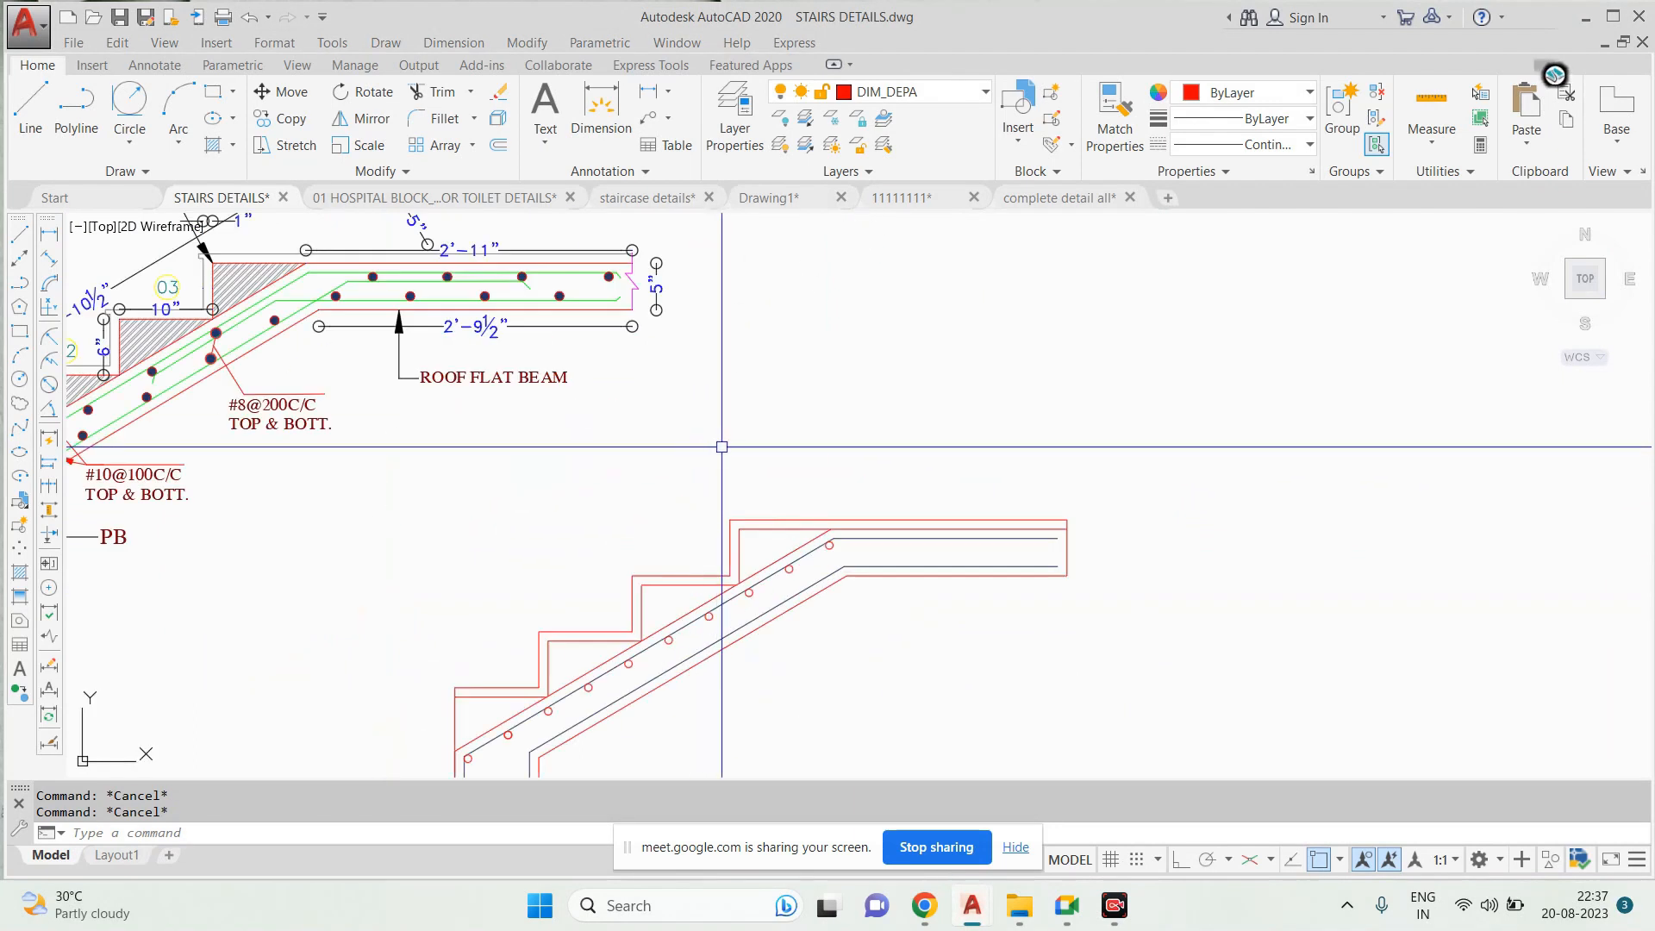
scroll(375, 315, "up", 3)
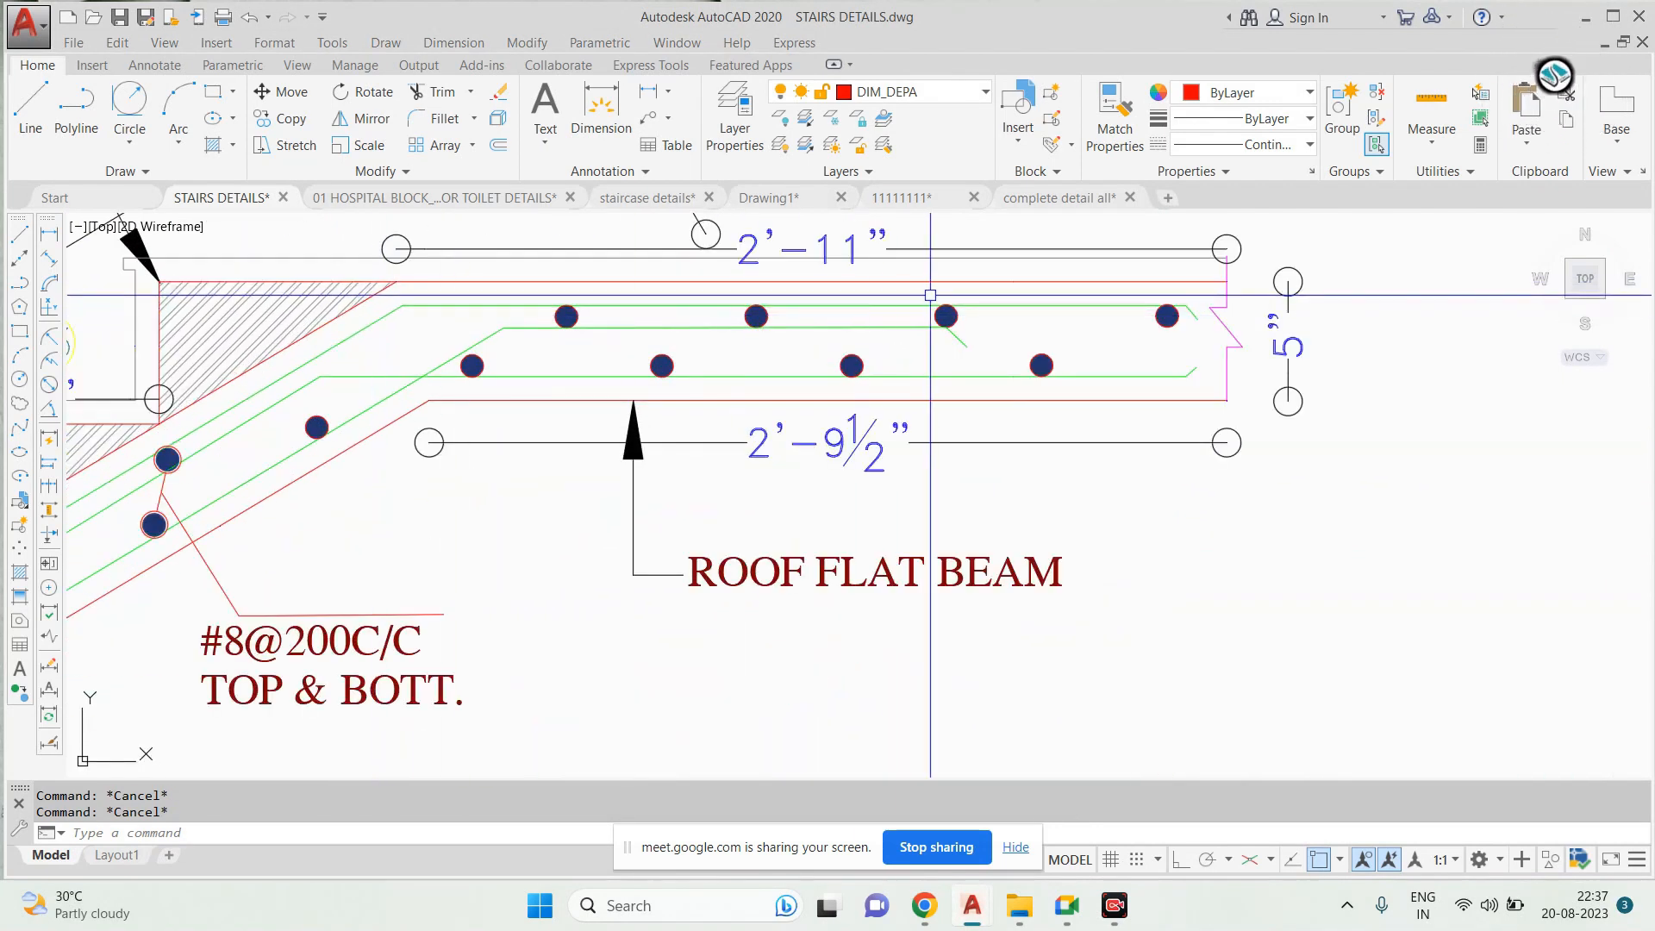
scroll(569, 312, "up", 2)
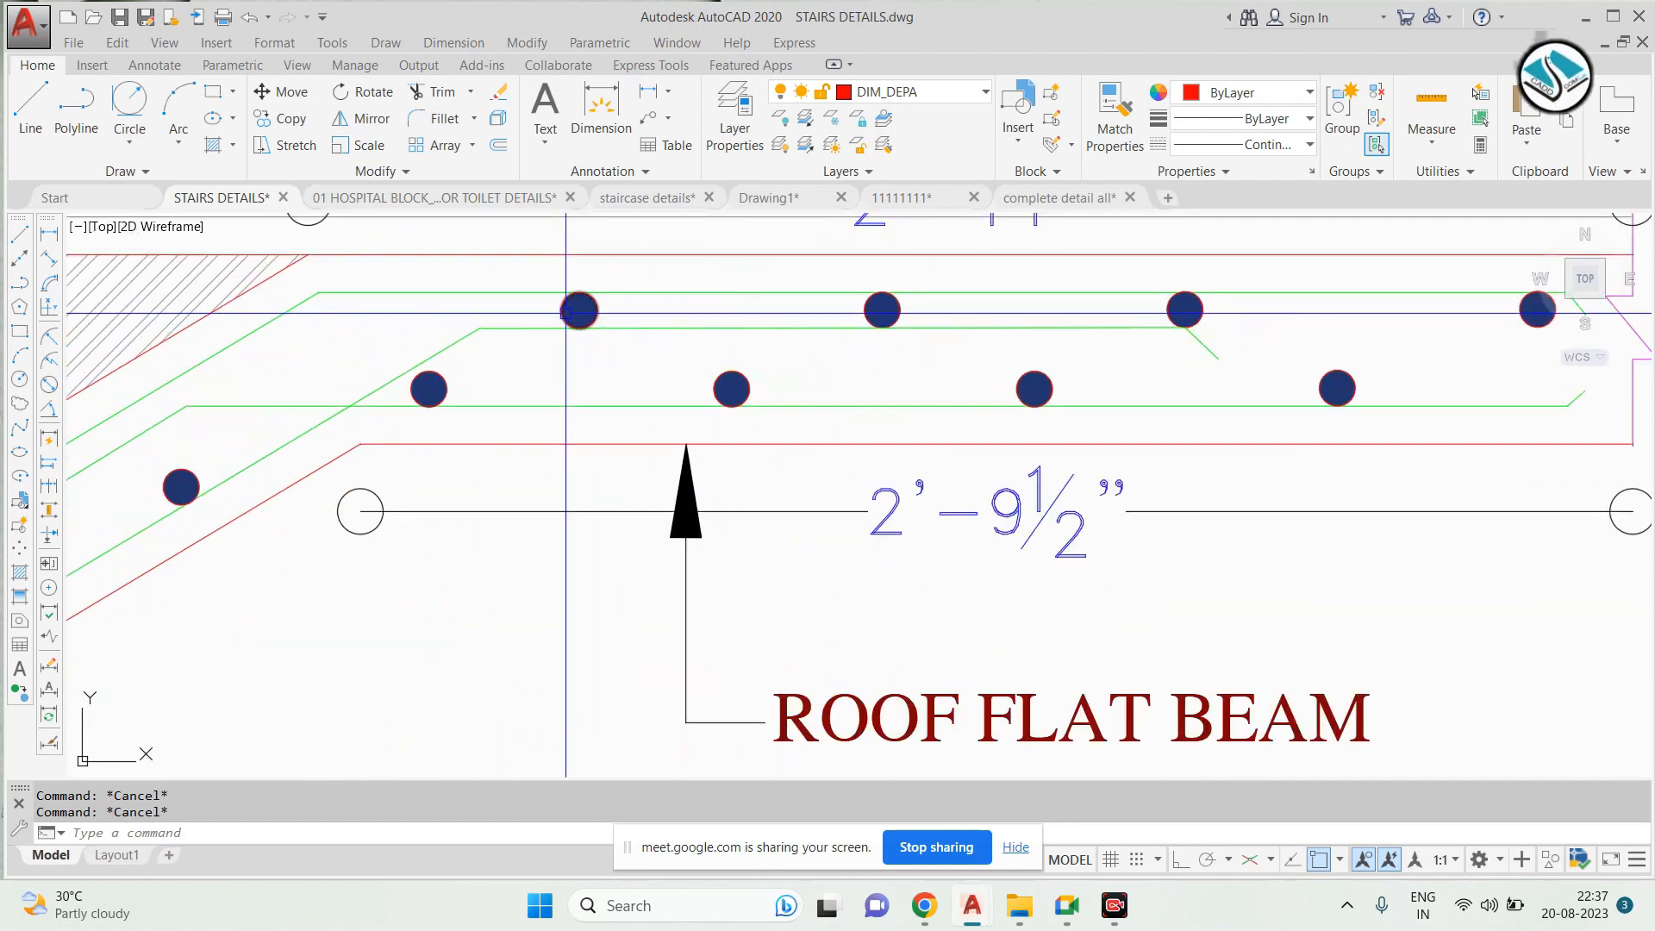
scroll(566, 312, "down", 4)
middle_click_drag(521, 302, 577, 332)
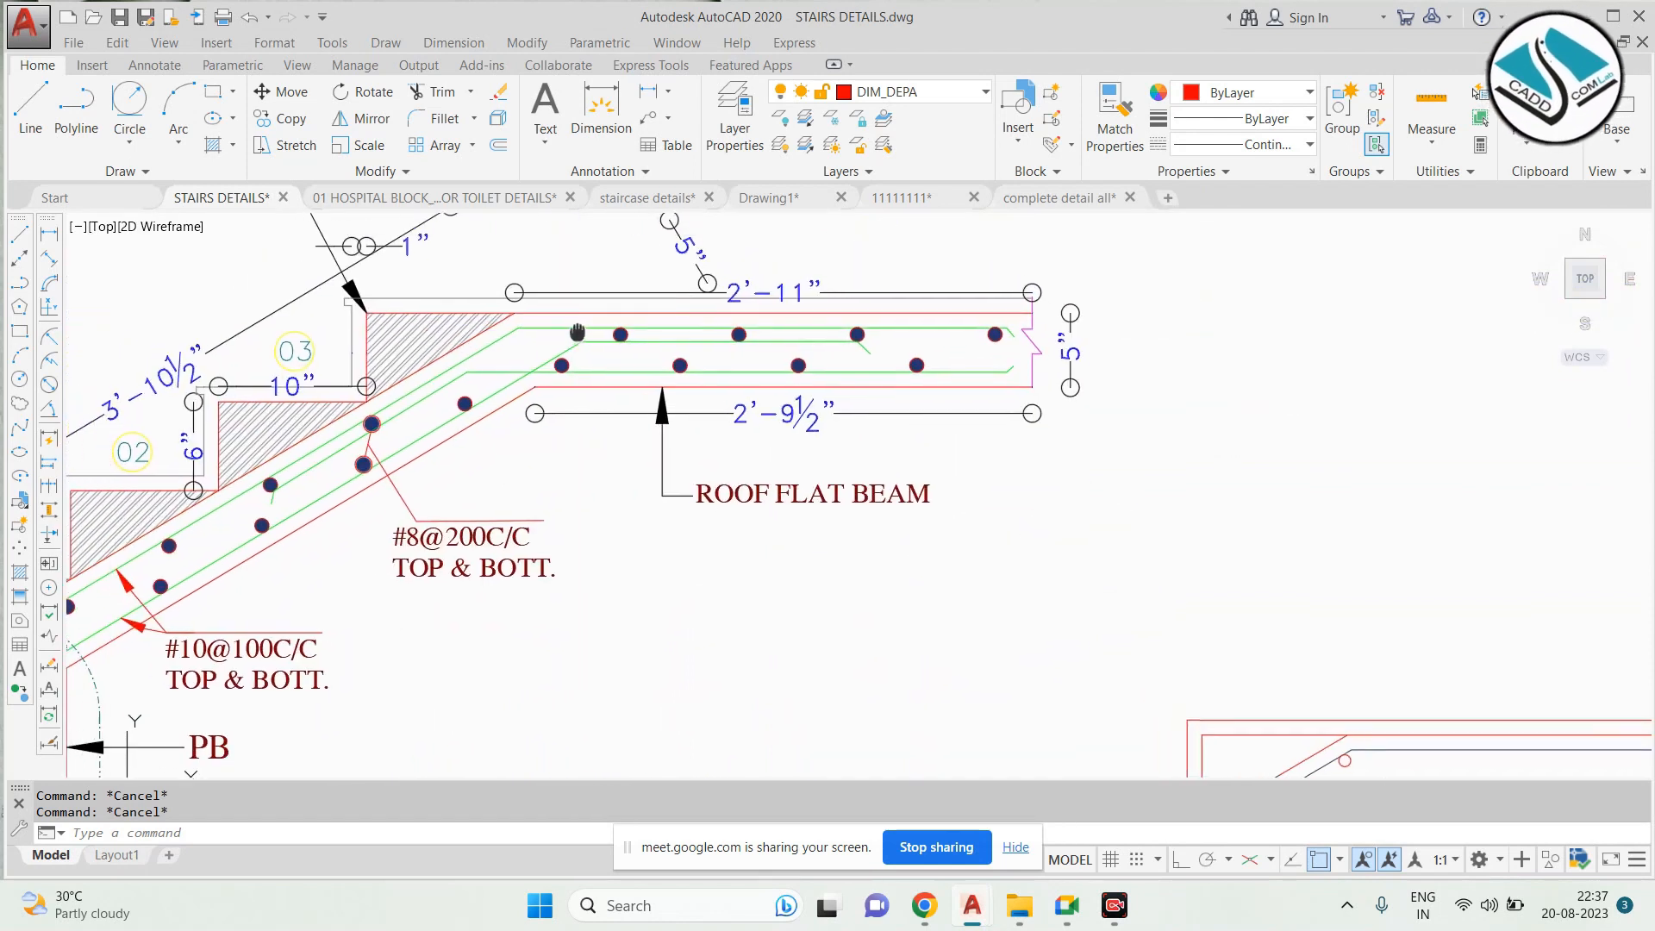
scroll(578, 332, "up", 2)
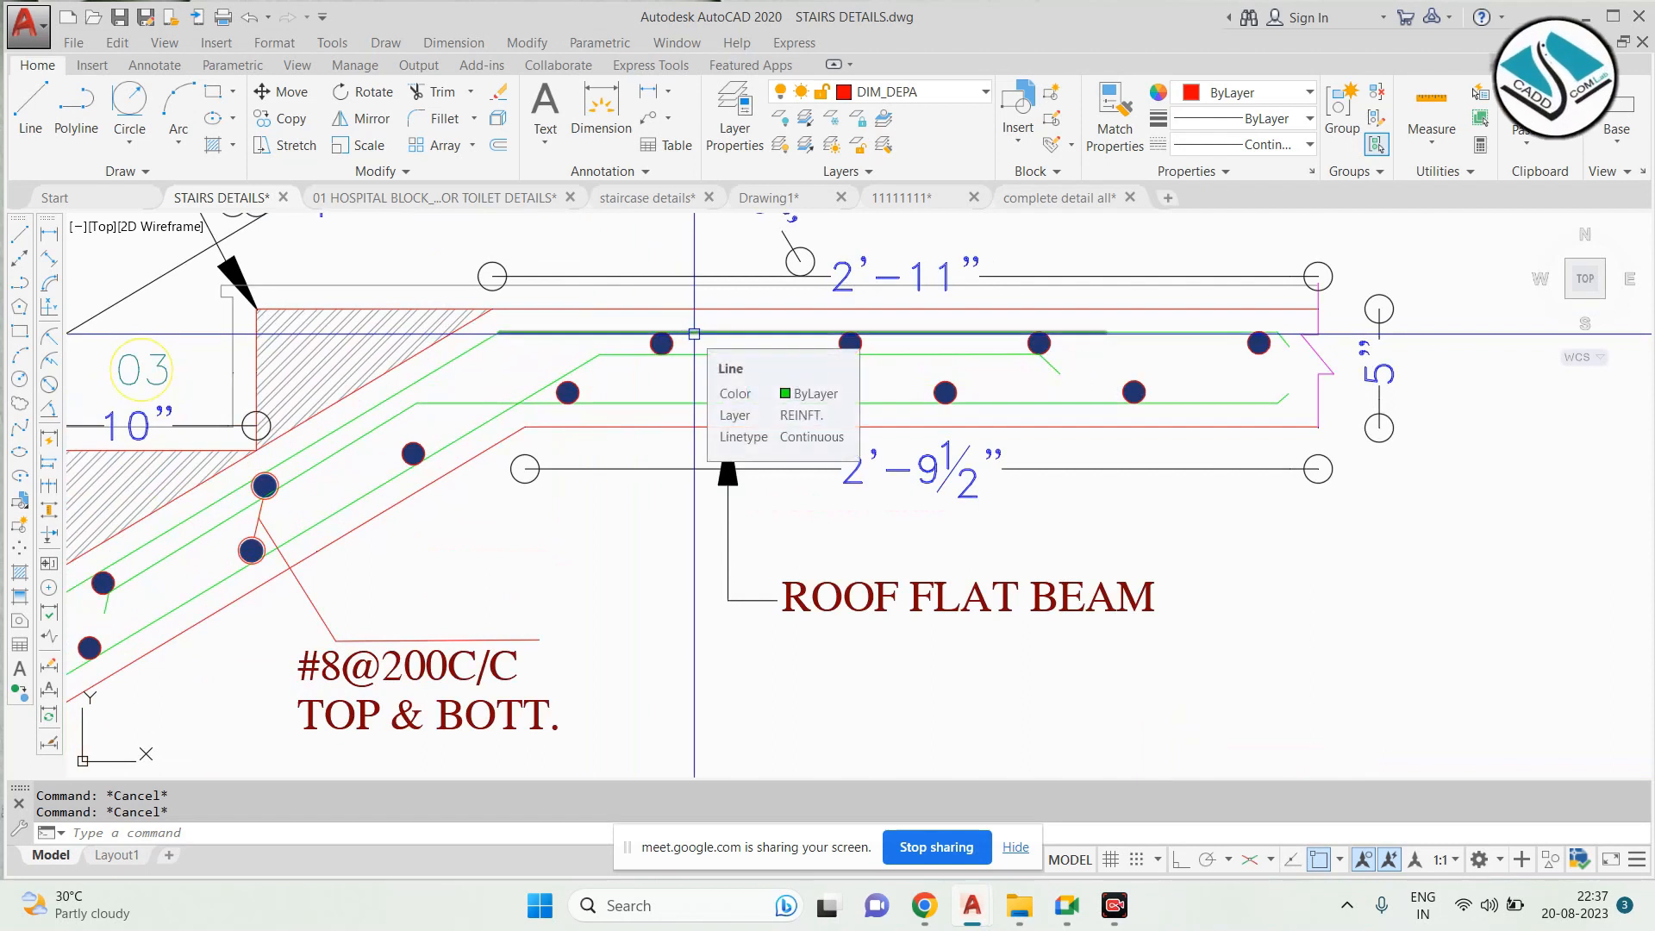
Compare the top bar circles in the reference section's roof flat beam landing with the copied section's landing
scroll(705, 333, "down", 2)
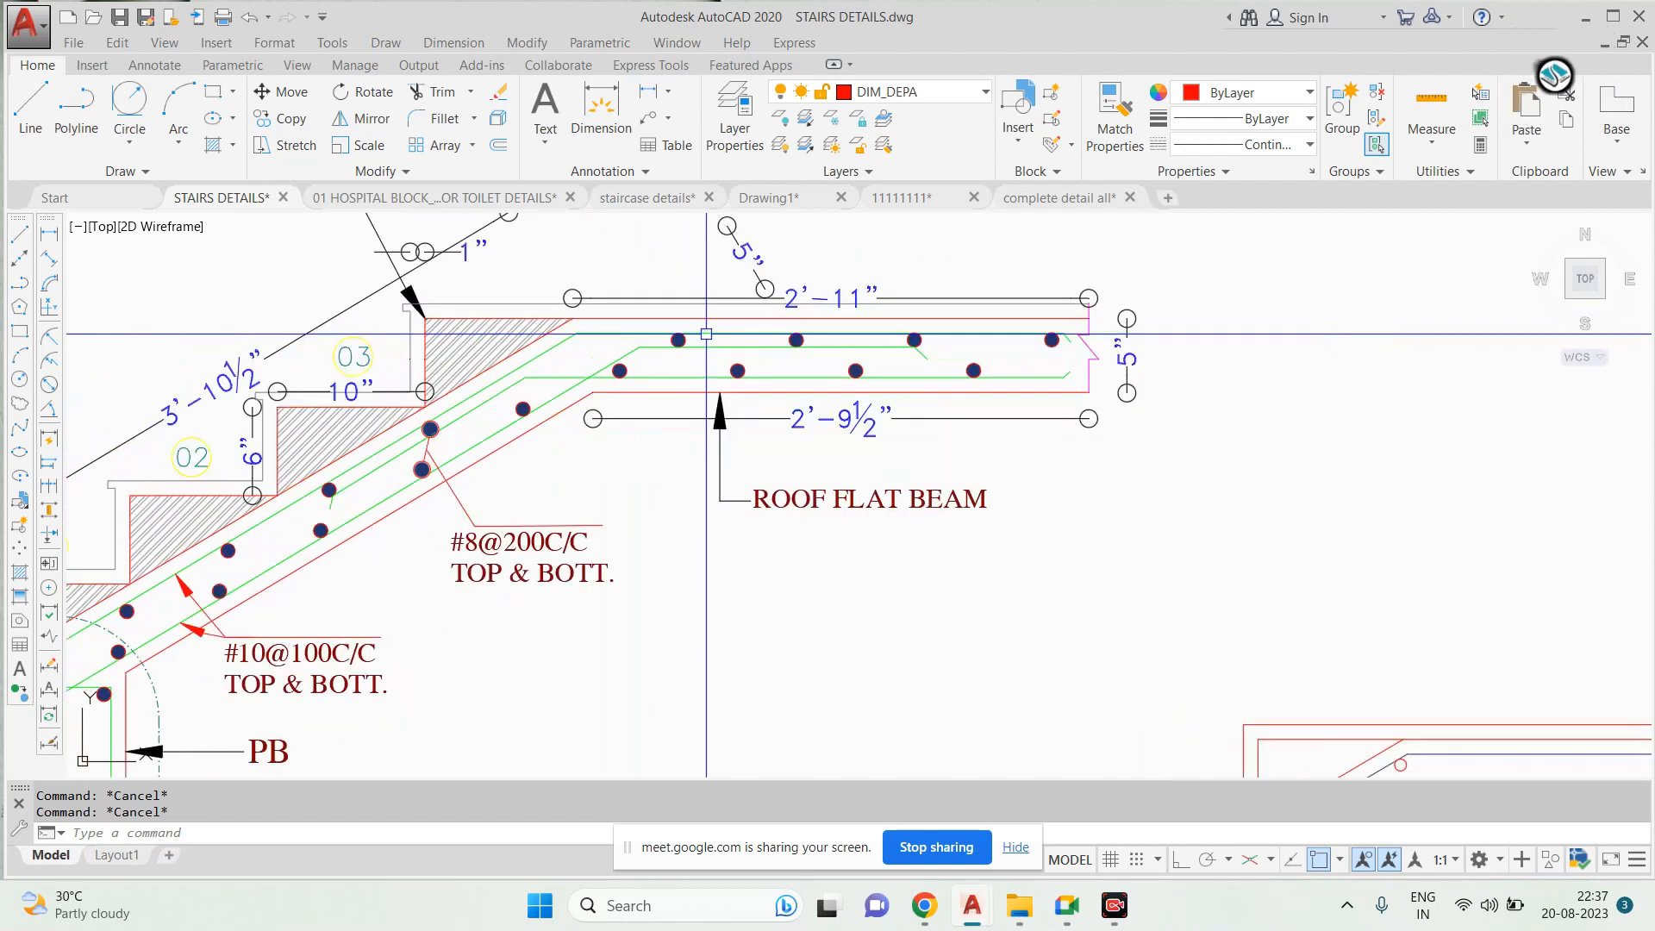
scroll(707, 334, "up", 2)
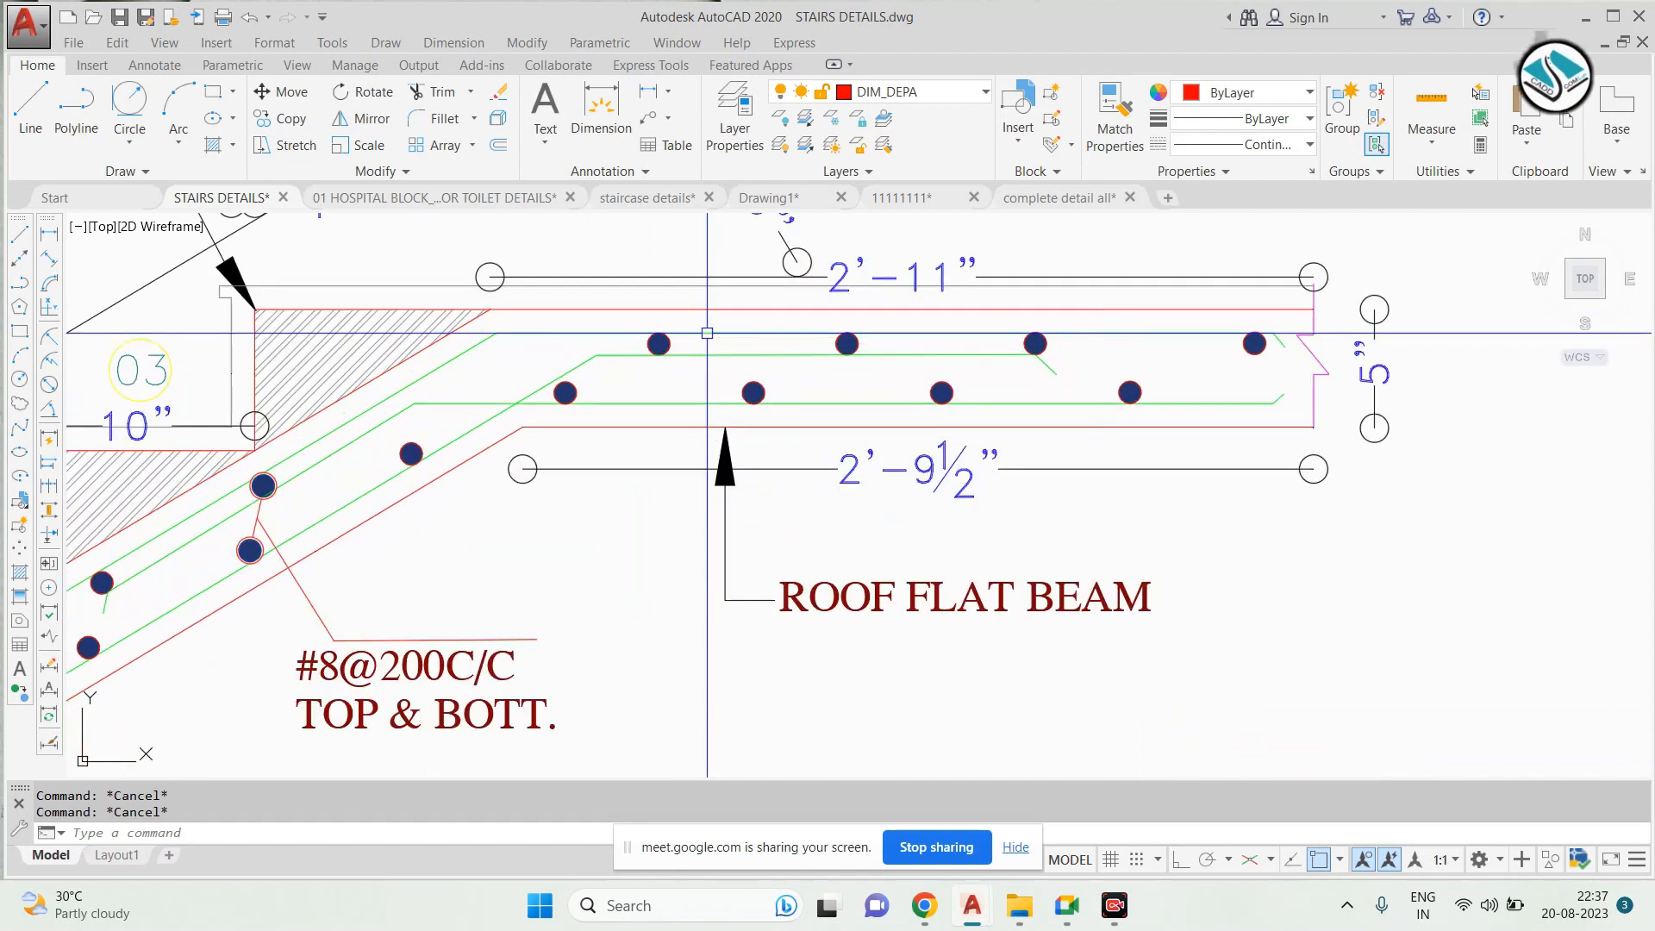
scroll(707, 333, "down", 3)
scroll(1067, 514, "up", 4)
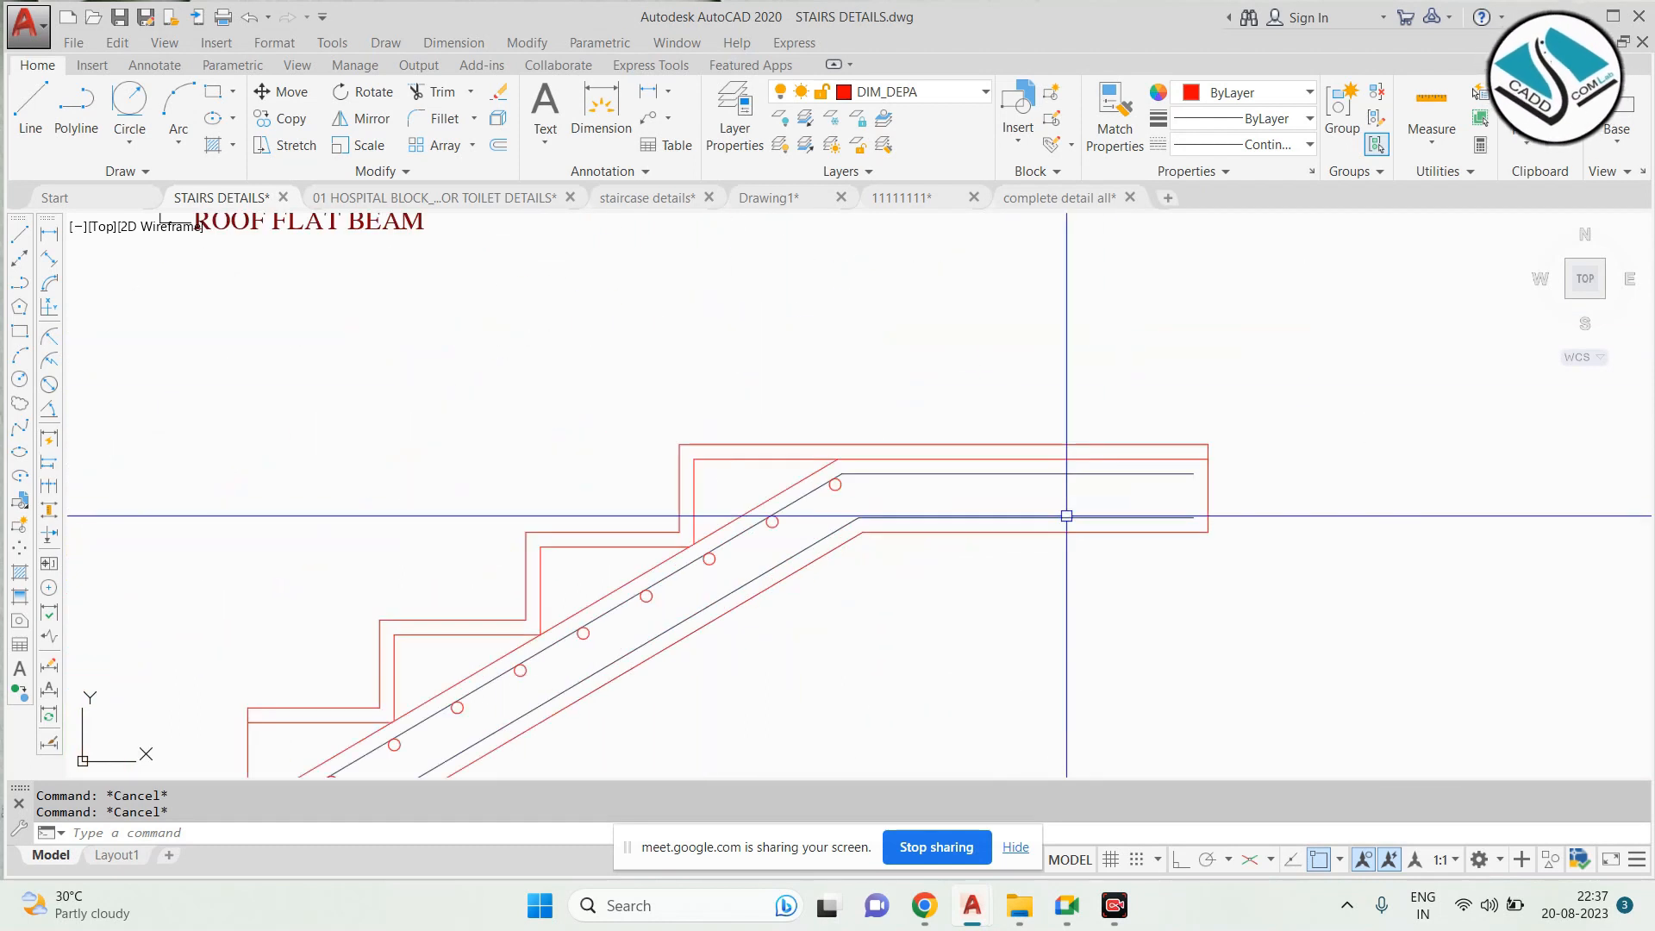
scroll(860, 503, "up", 2)
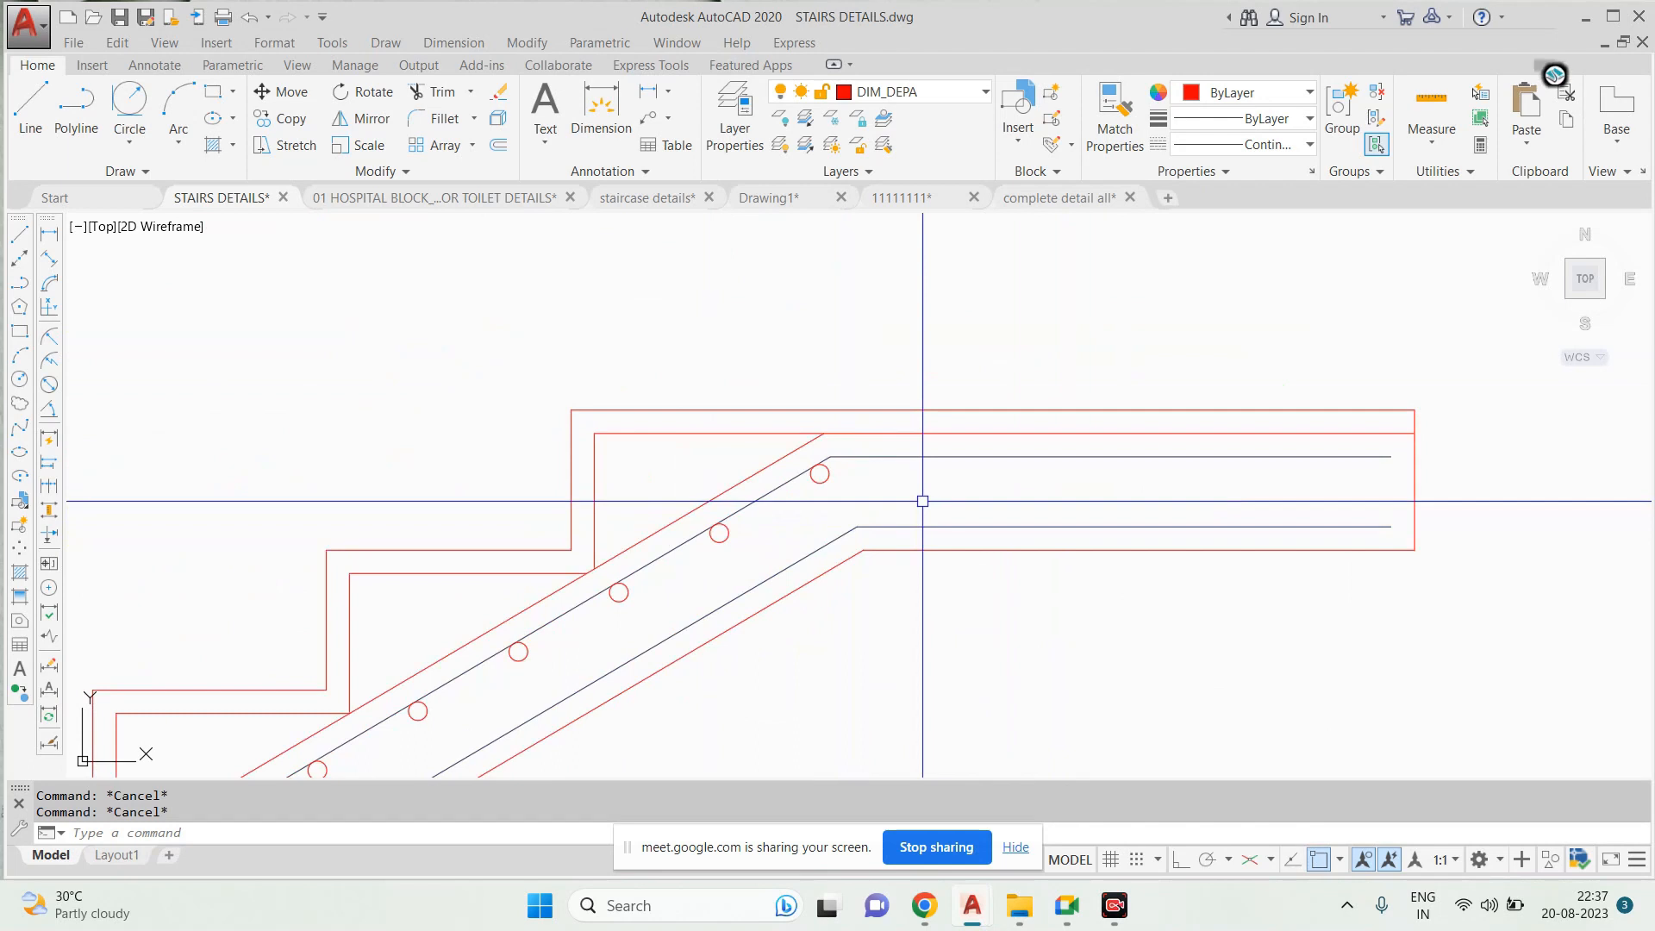
scroll(910, 456, "up", 2)
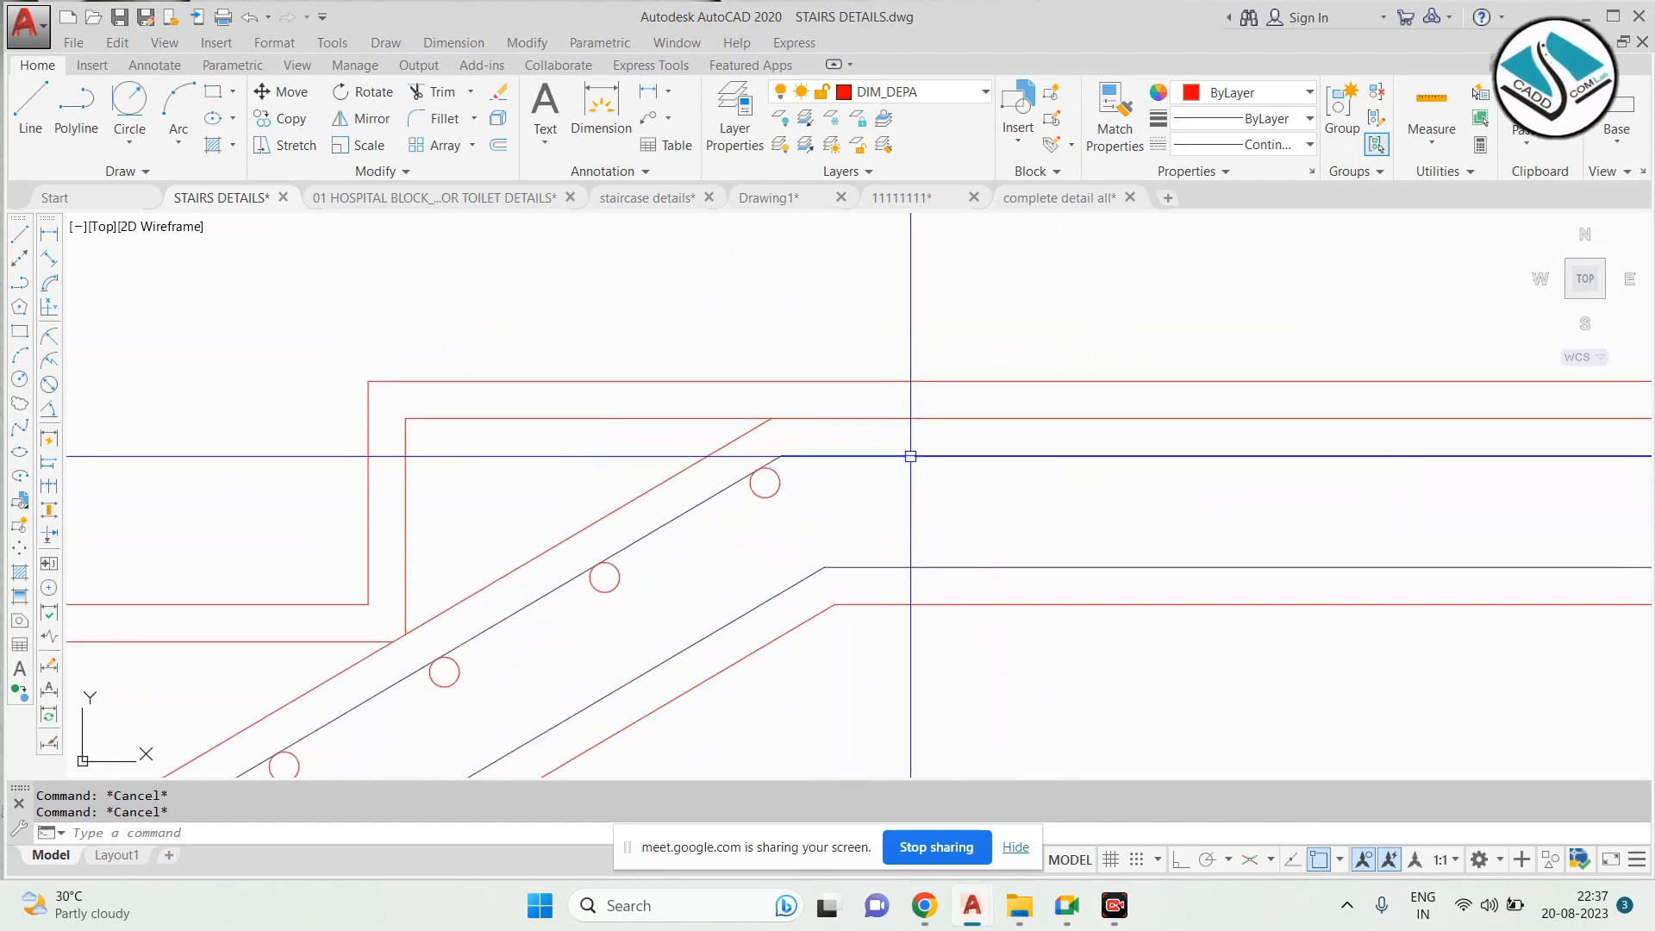
type("c")
key("Return")
key("Escape")
left_click(767, 489)
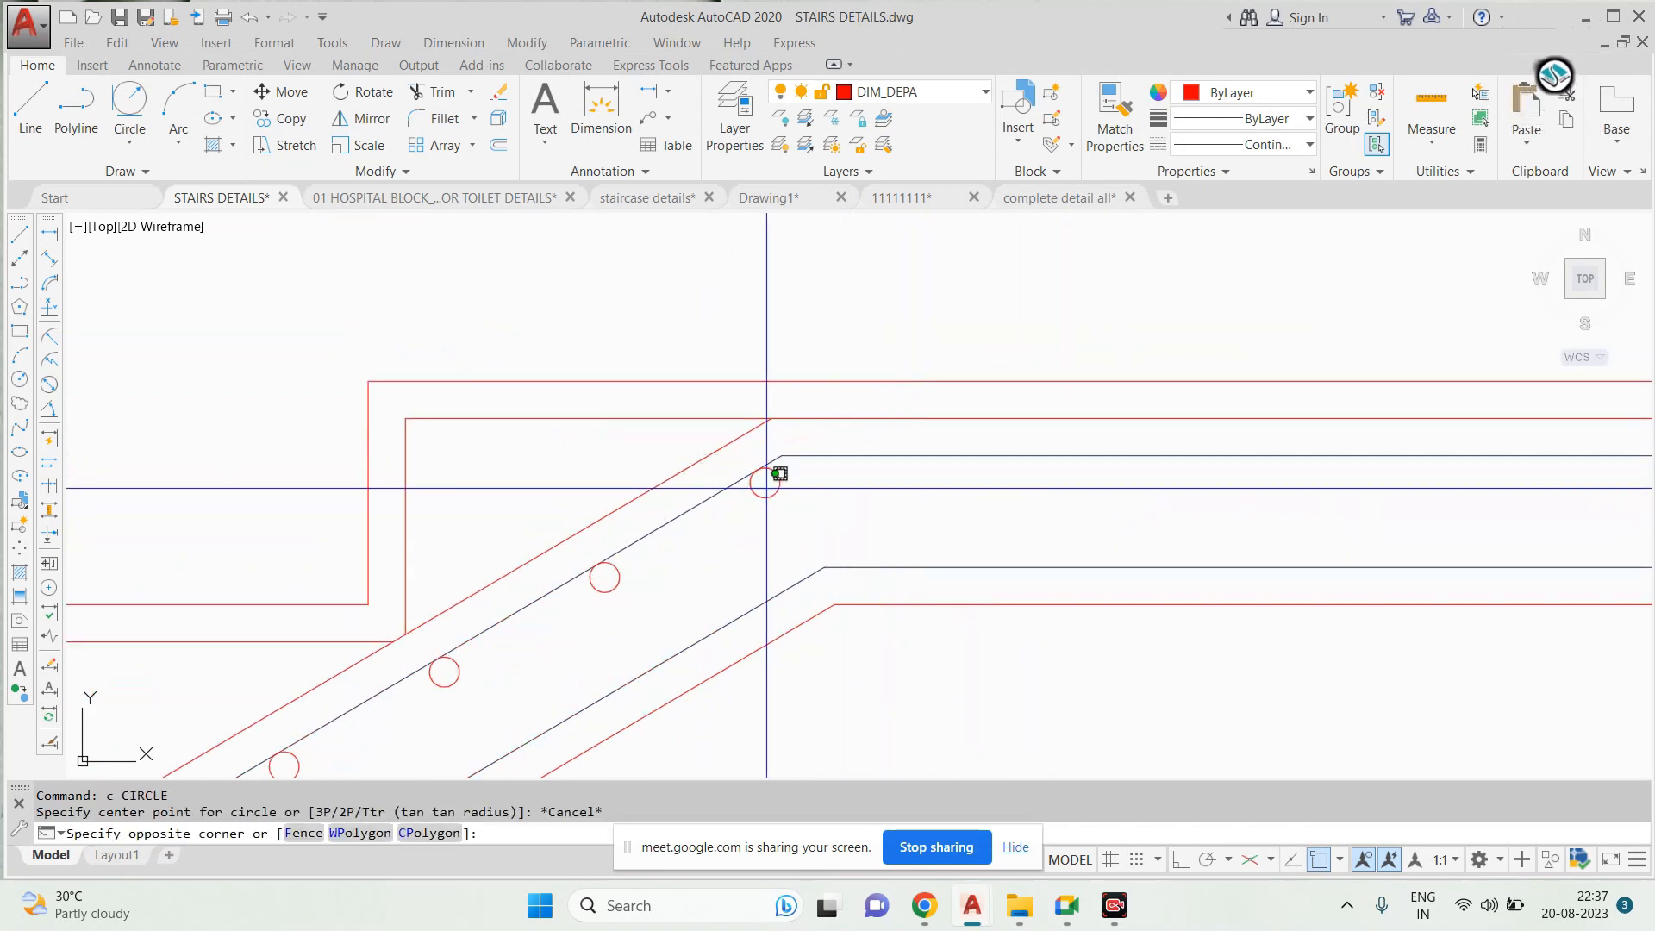
key("Escape")
Copy the bar circle nearest the landing bend onto the underside of the landing's upper blue line
scroll(820, 486, "up", 2)
left_click(820, 474)
left_click(699, 522)
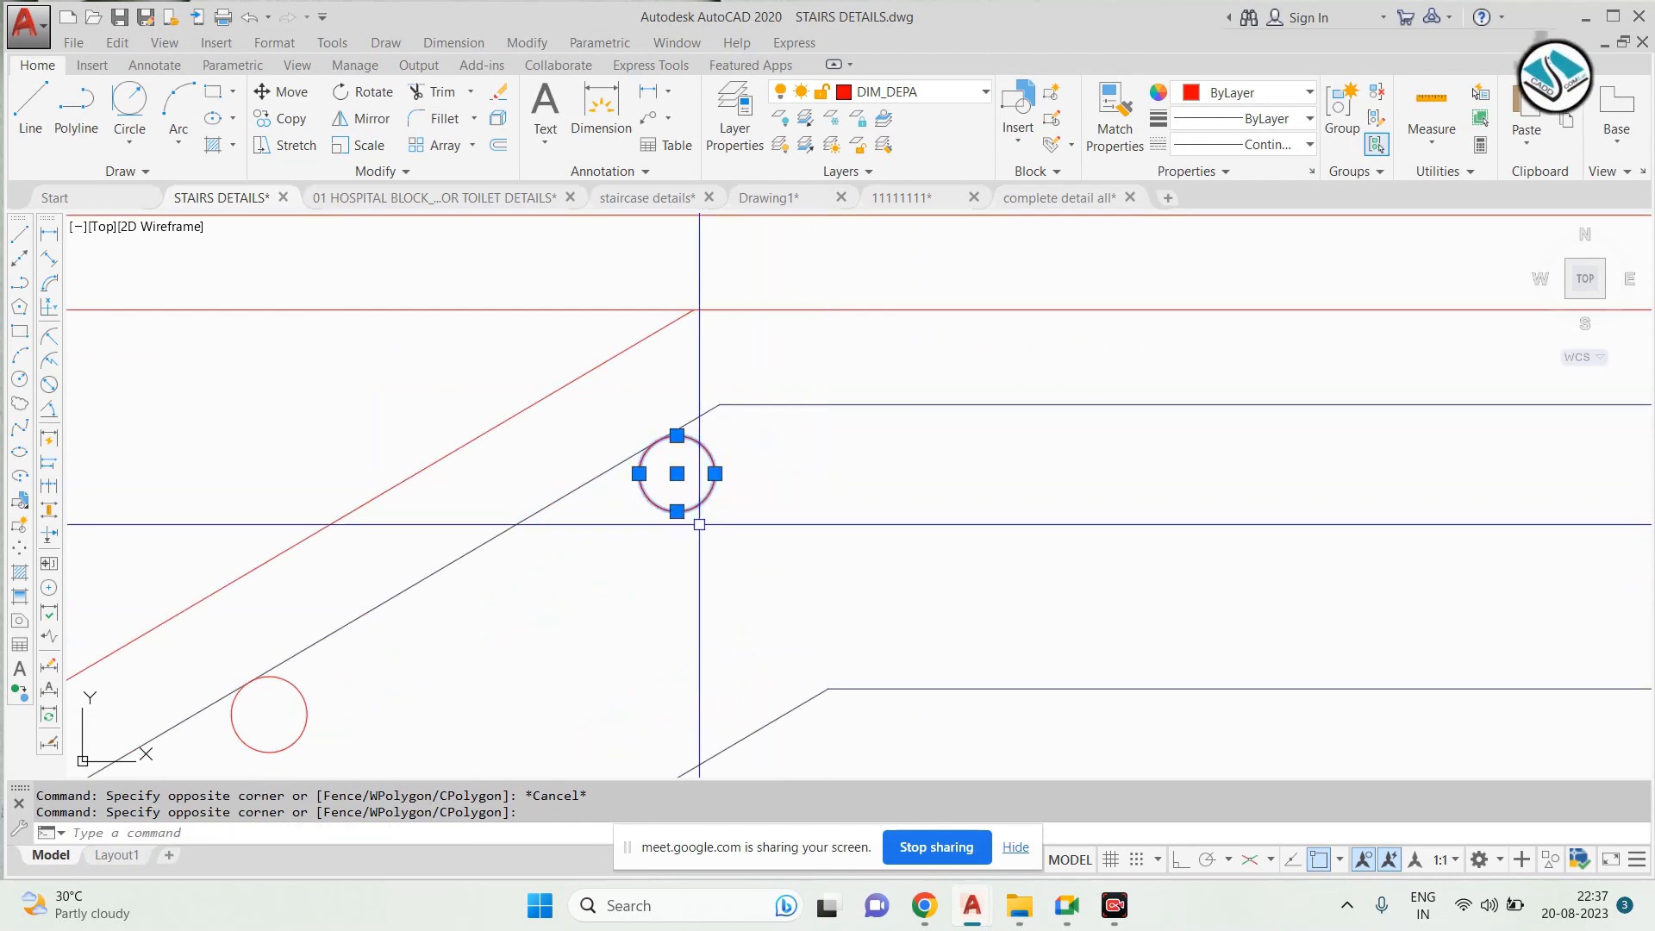
type("co")
key("Return")
left_click(676, 473)
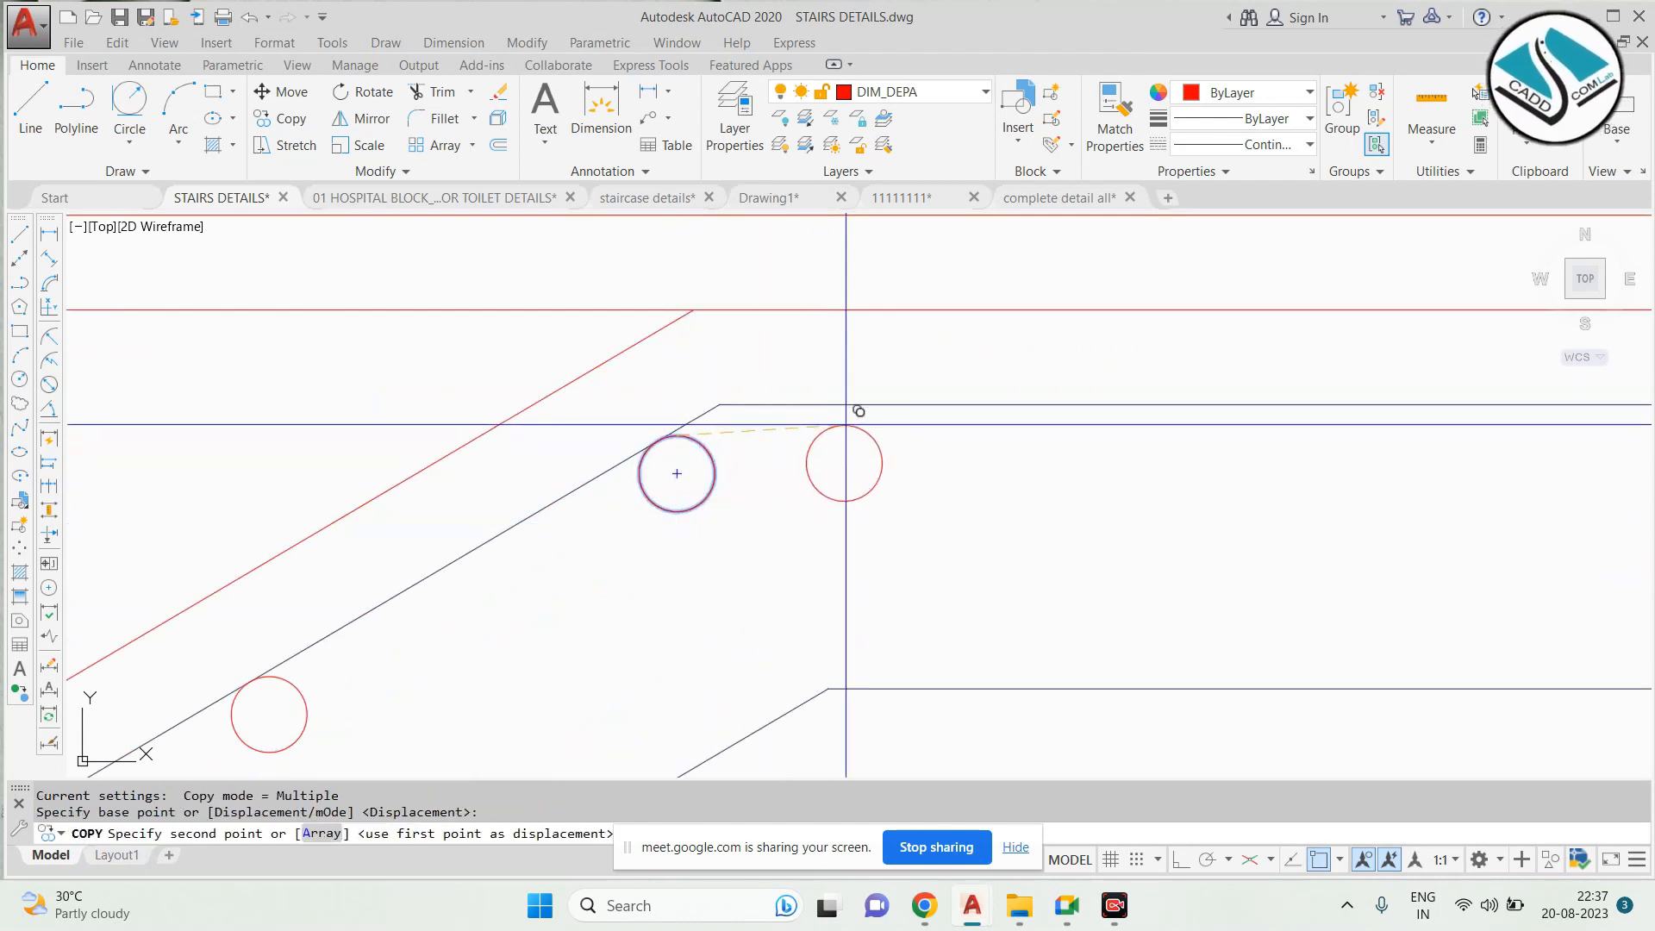
scroll(1033, 396, "down", 2)
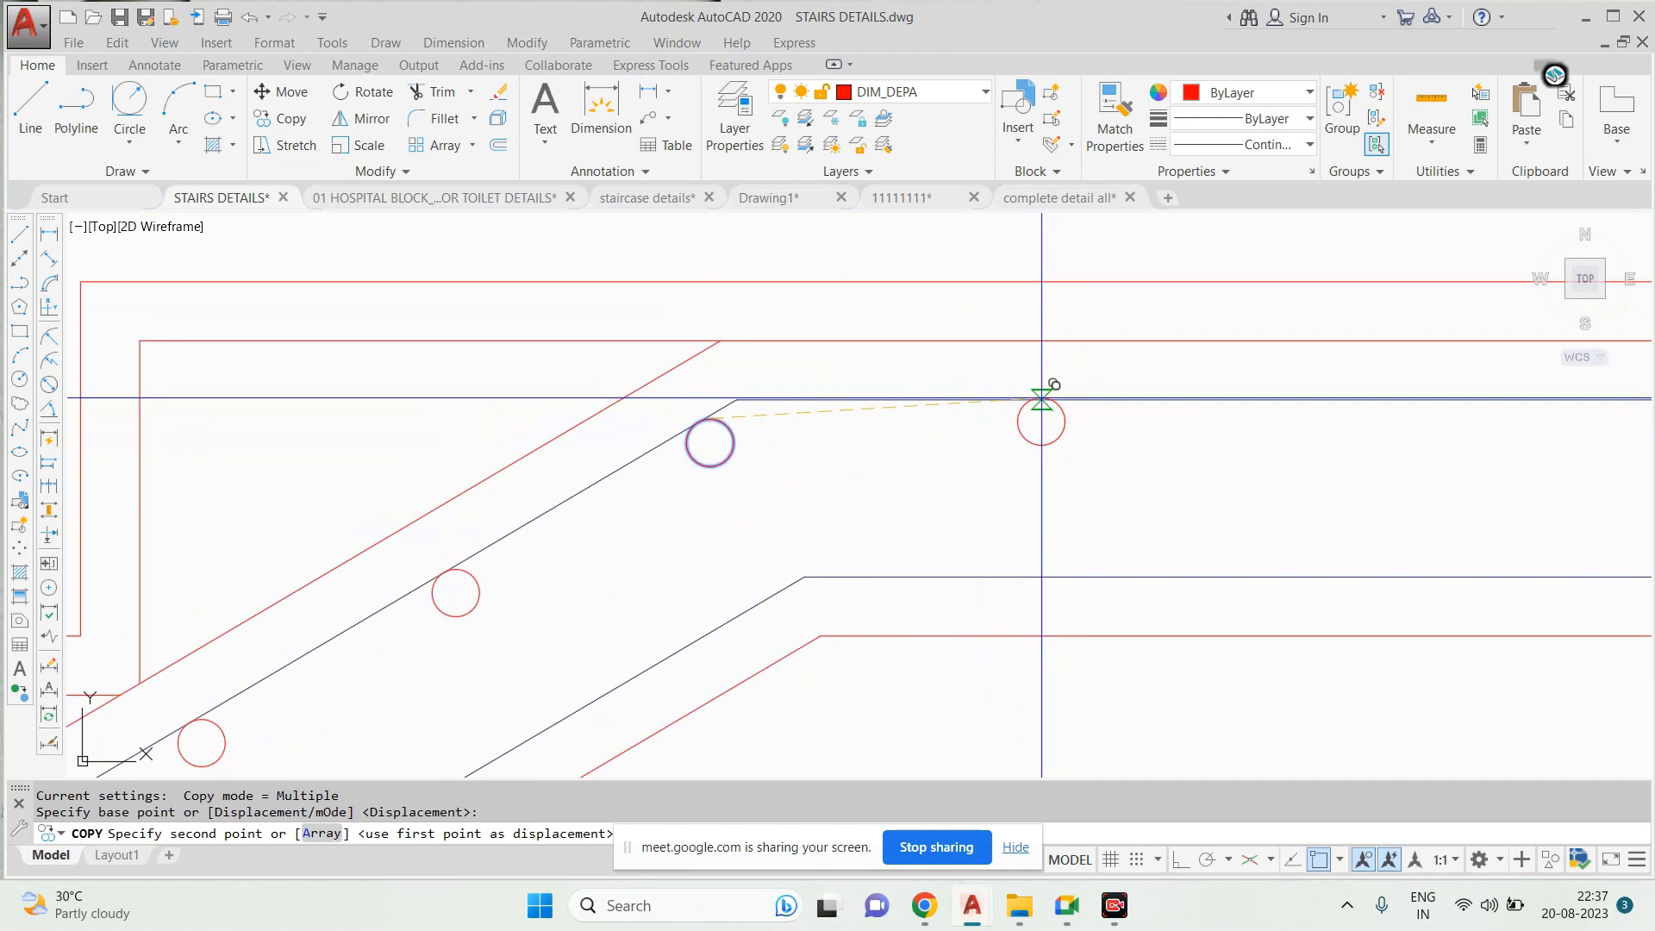
left_click(1040, 400)
key("Escape")
left_click(1143, 416)
left_click(1038, 456)
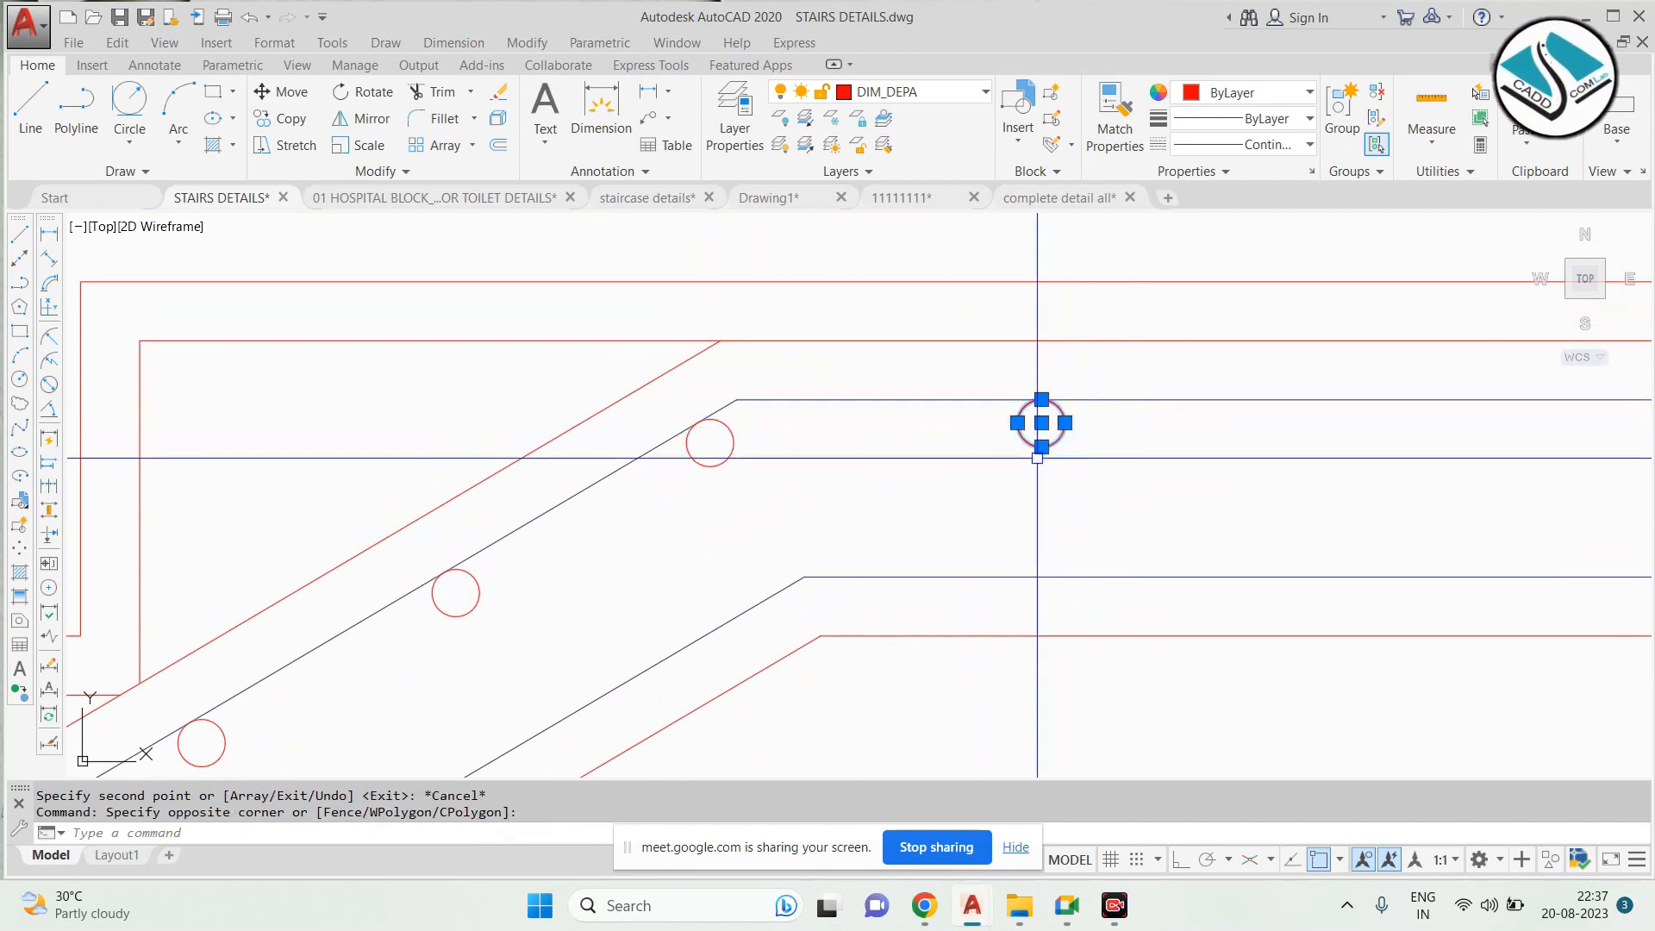
type("co")
key("Return")
scroll(1037, 458, "down", 3)
scroll(939, 431, "up", 2)
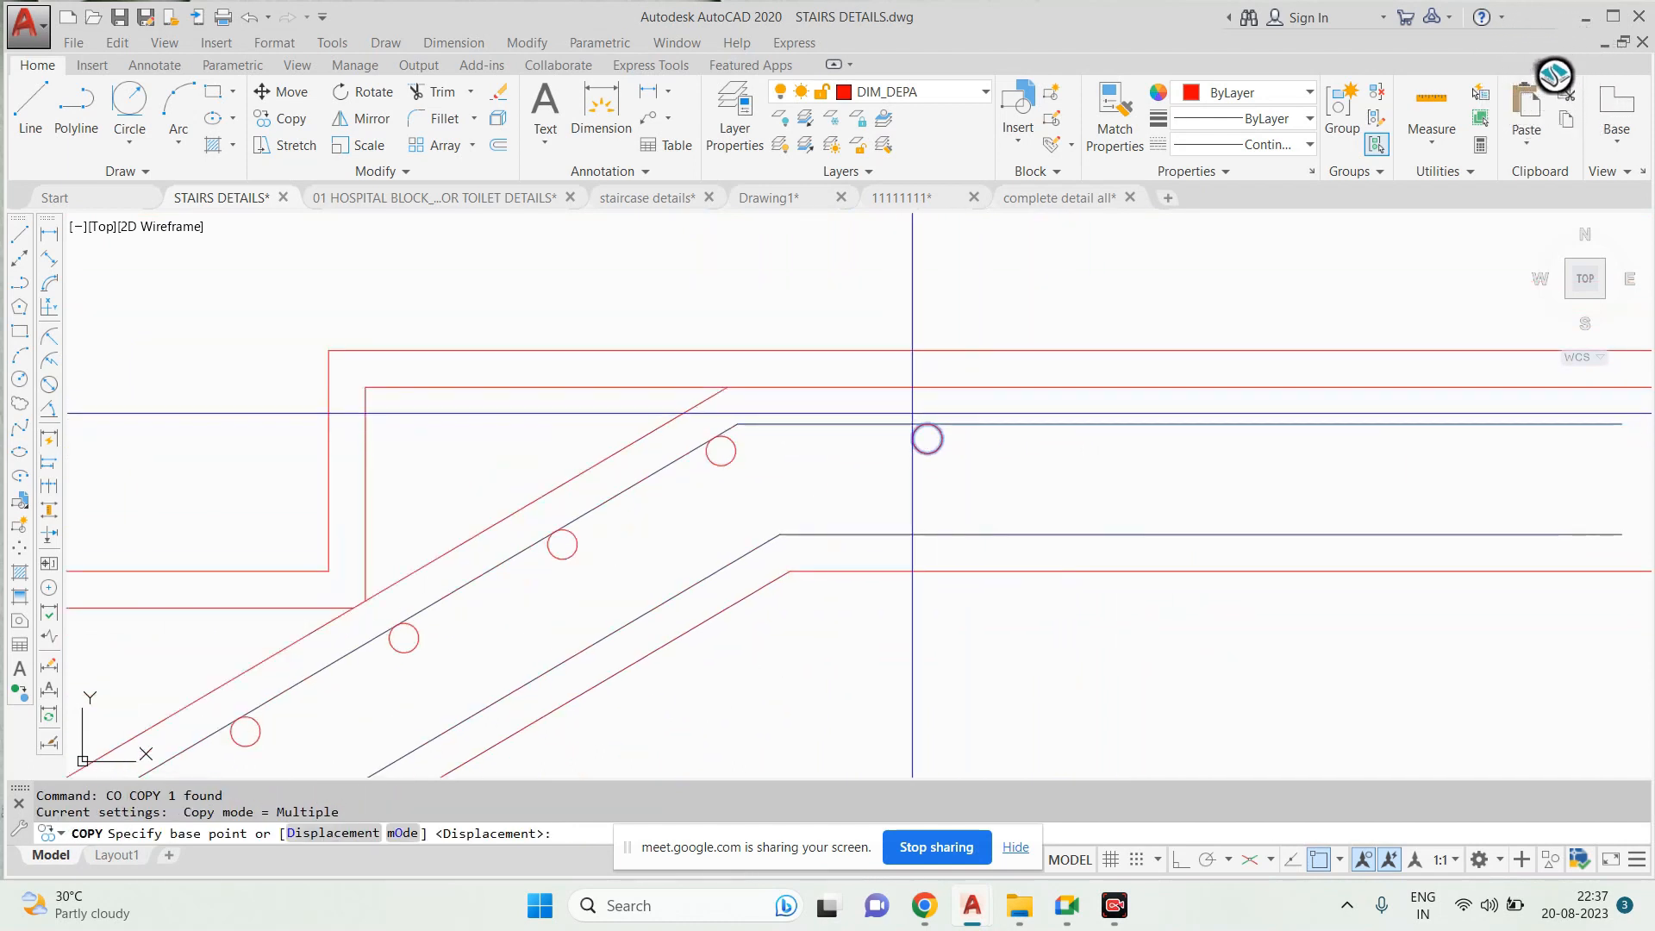
scroll(927, 423, "down", 2)
key("Escape")
key("Escape")
Extend the lower blue sloped line past the landing bend up to the copied bar circle
scroll(799, 491, "up", 2)
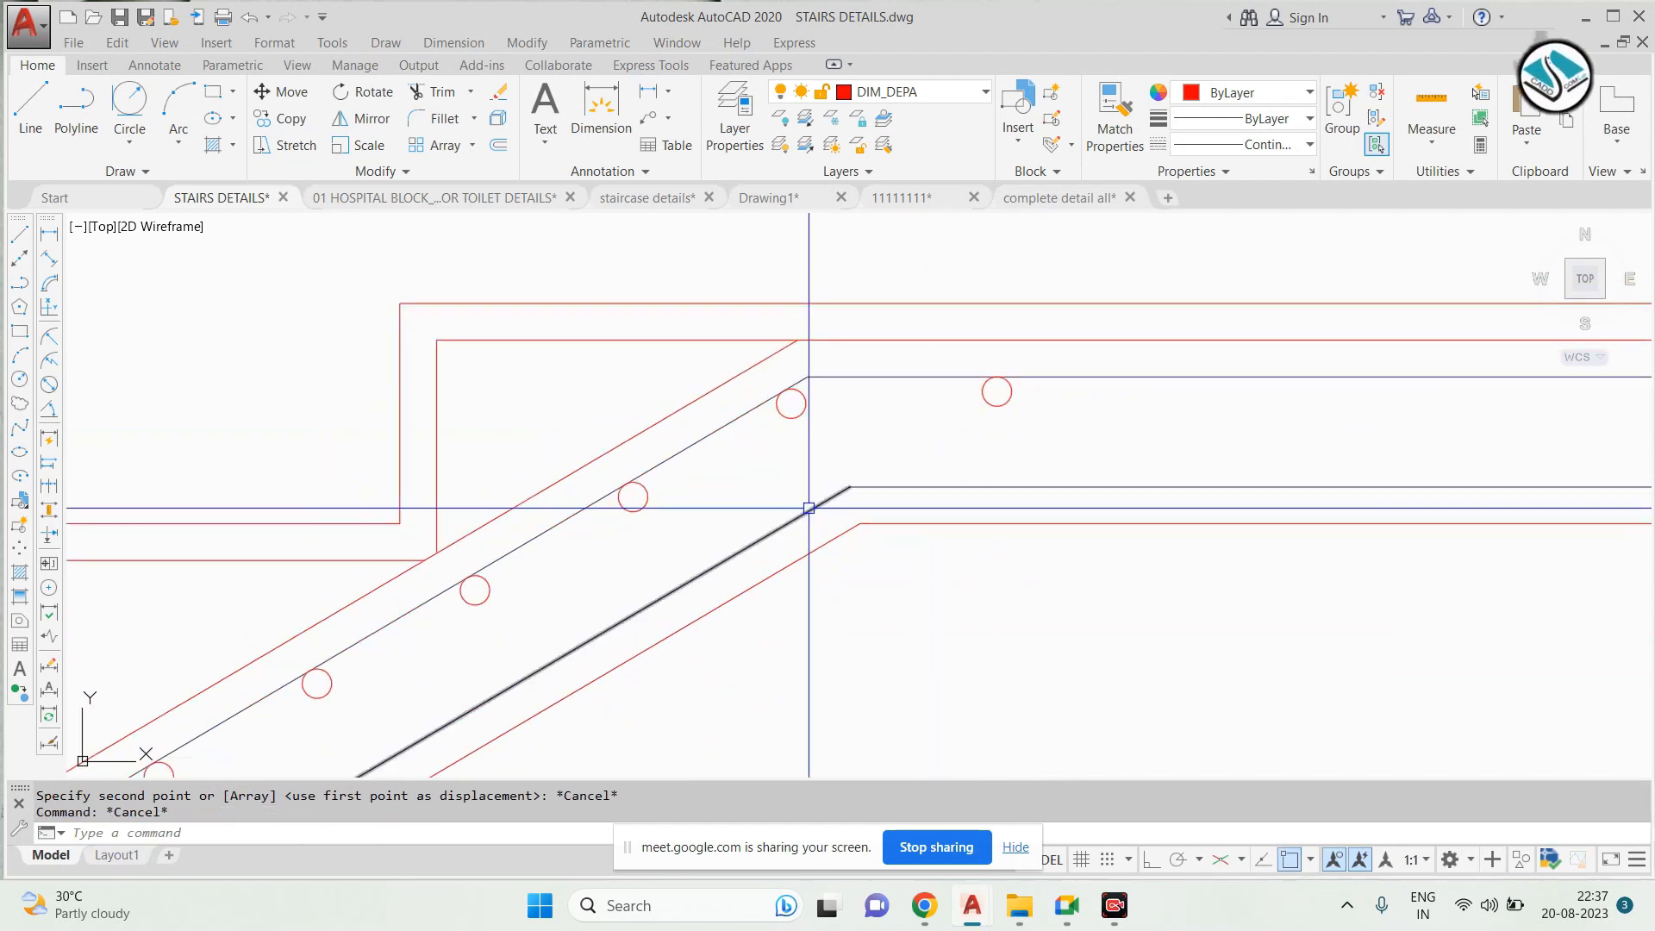
key("Escape")
type("ex")
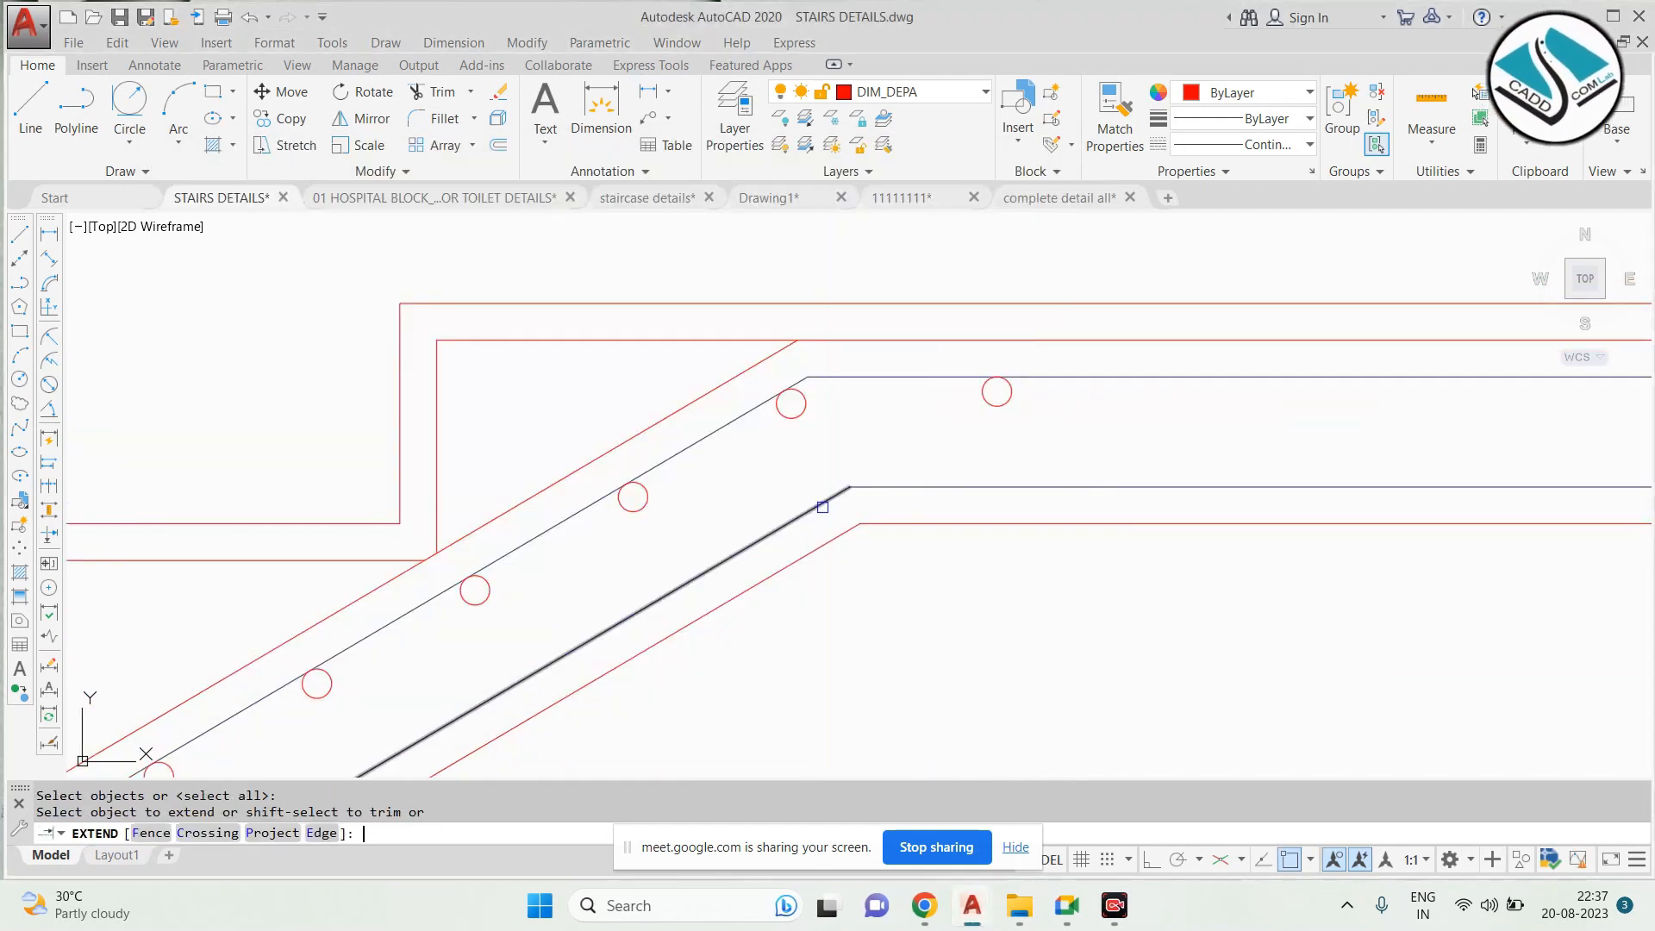
key("Escape")
middle_click_drag(1023, 432, 635, 399)
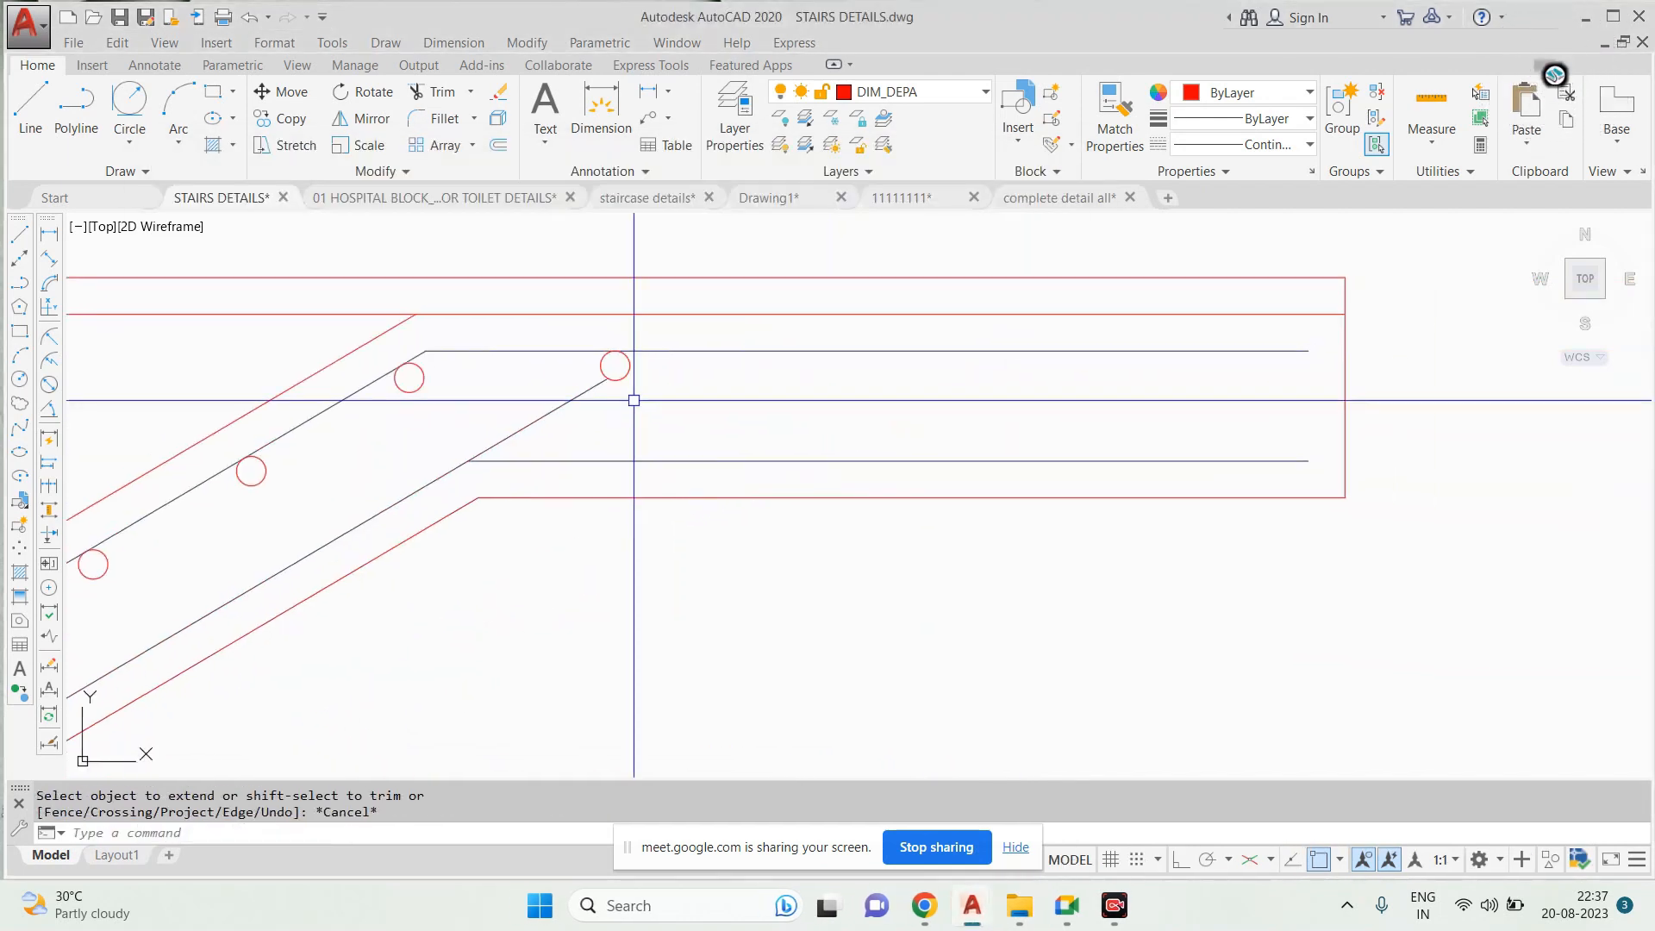
Draw a horizontal line from the extended sloped line's upper end across the landing and past its end edge
type("l")
key("Return")
scroll(608, 377, "up", 2)
left_click(604, 378)
scroll(604, 378, "down", 4)
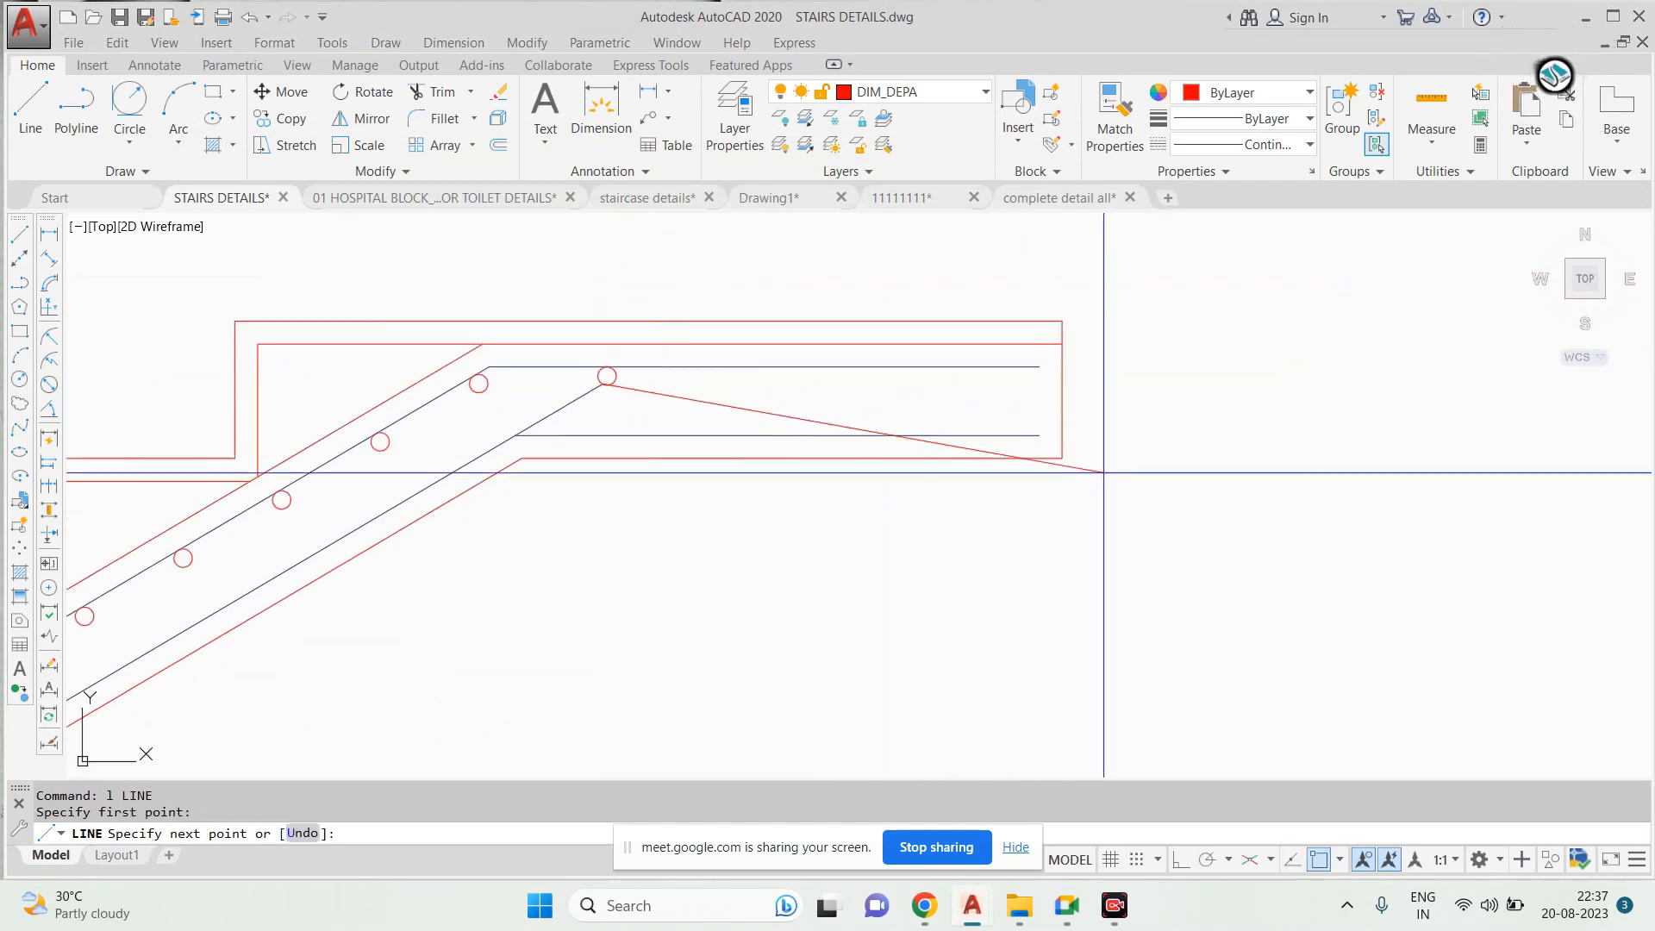
left_click(1172, 862)
scroll(948, 379, "up", 4)
left_click(1369, 397)
key("Escape")
Trim the part of the new horizontal line that runs beyond the landing's end edge
type("tr")
key("space")
key("Return")
left_click(1308, 370)
scroll(1215, 404, "down", 3)
key("Escape")
Erase the bar circle at the upper end of the extended sloped line
scroll(798, 388, "up", 4)
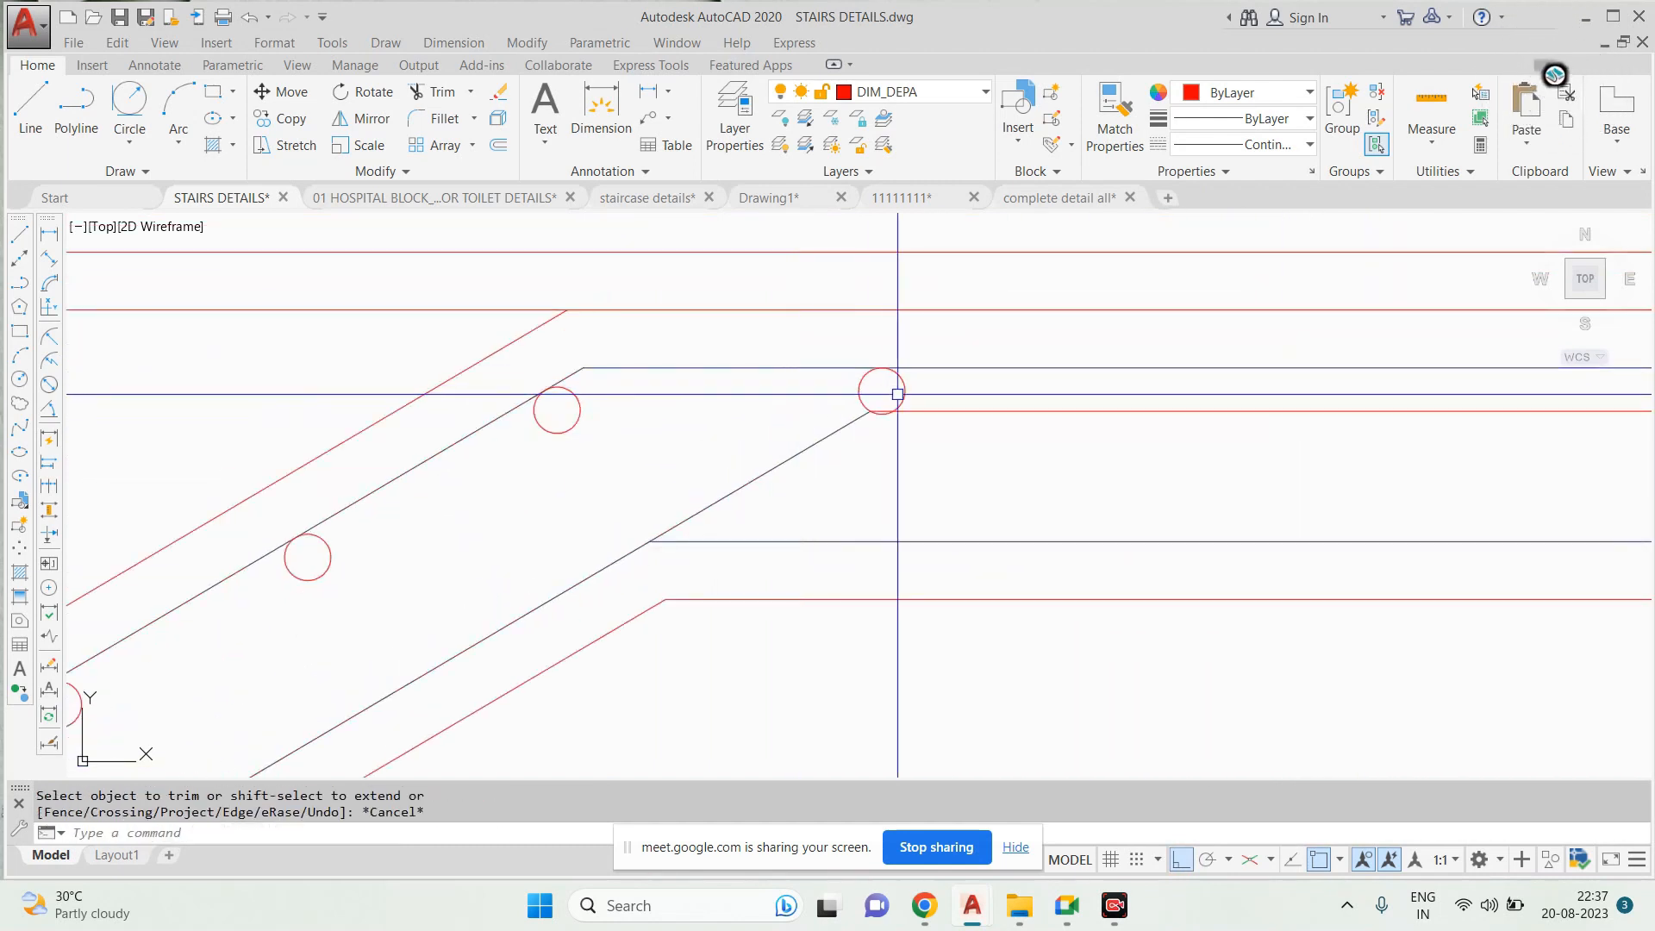
left_click(897, 395)
type("r")
key("space")
key("Escape")
left_click(905, 389)
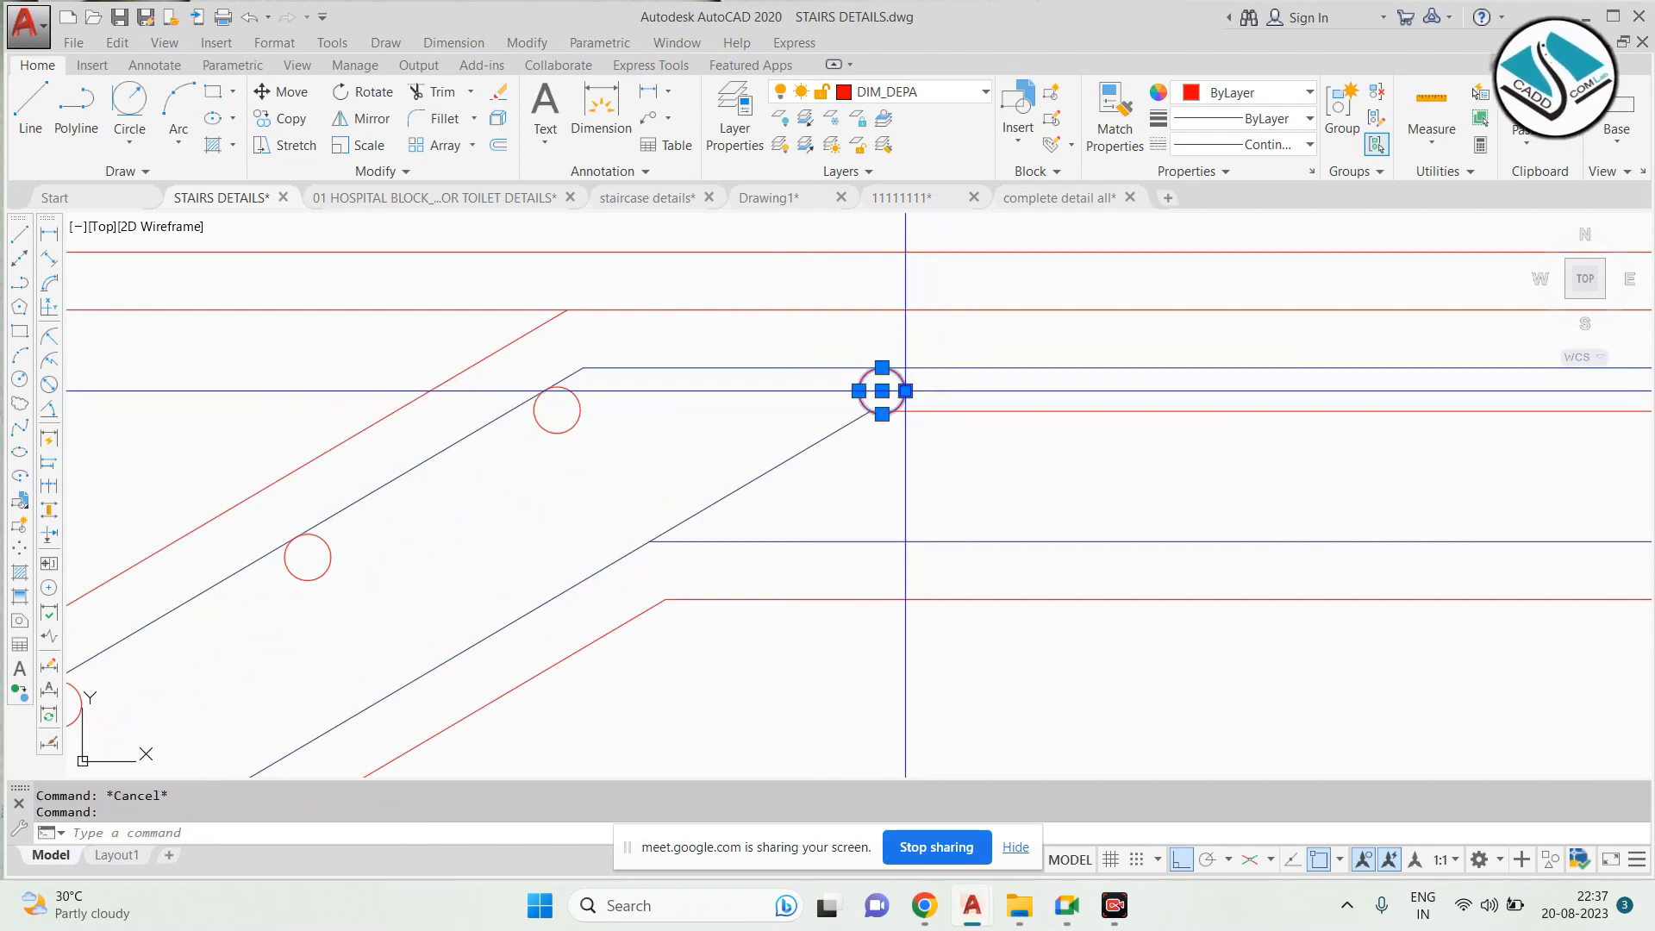
type("r")
key("space")
key("Escape")
left_click(904, 386)
type("e")
key("space")
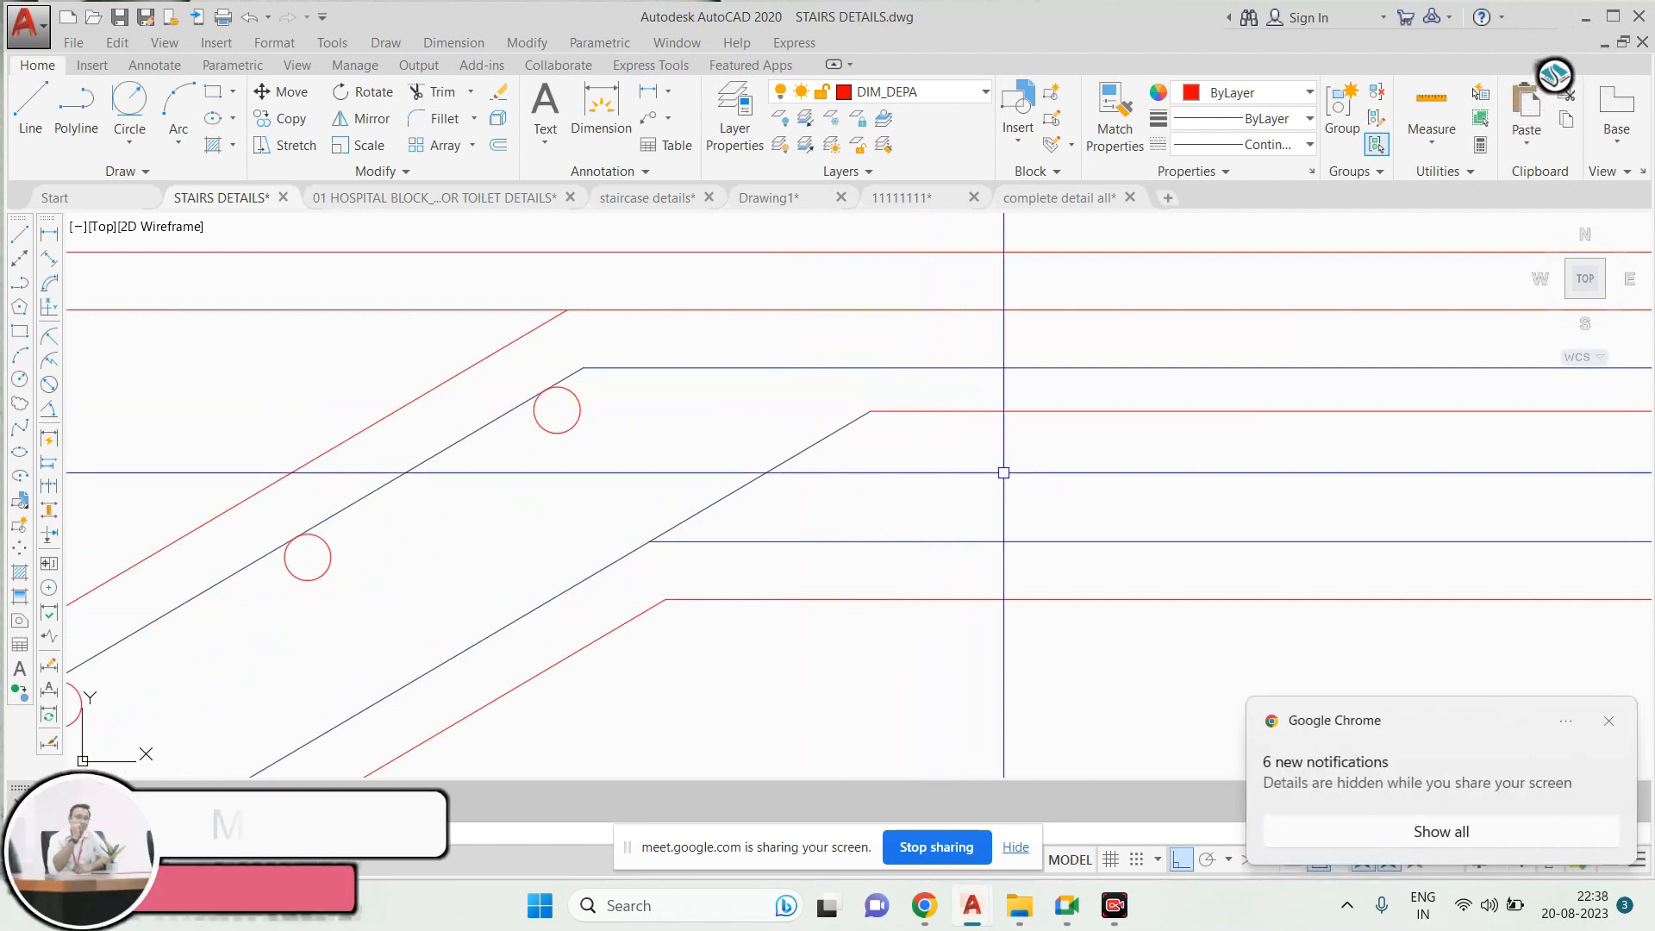
Examine where the top bar circles sit between the bent-up bar and the upper bar in the reference section's landing
scroll(777, 414, "down", 5)
scroll(776, 414, "down", 2)
scroll(475, 414, "up", 7)
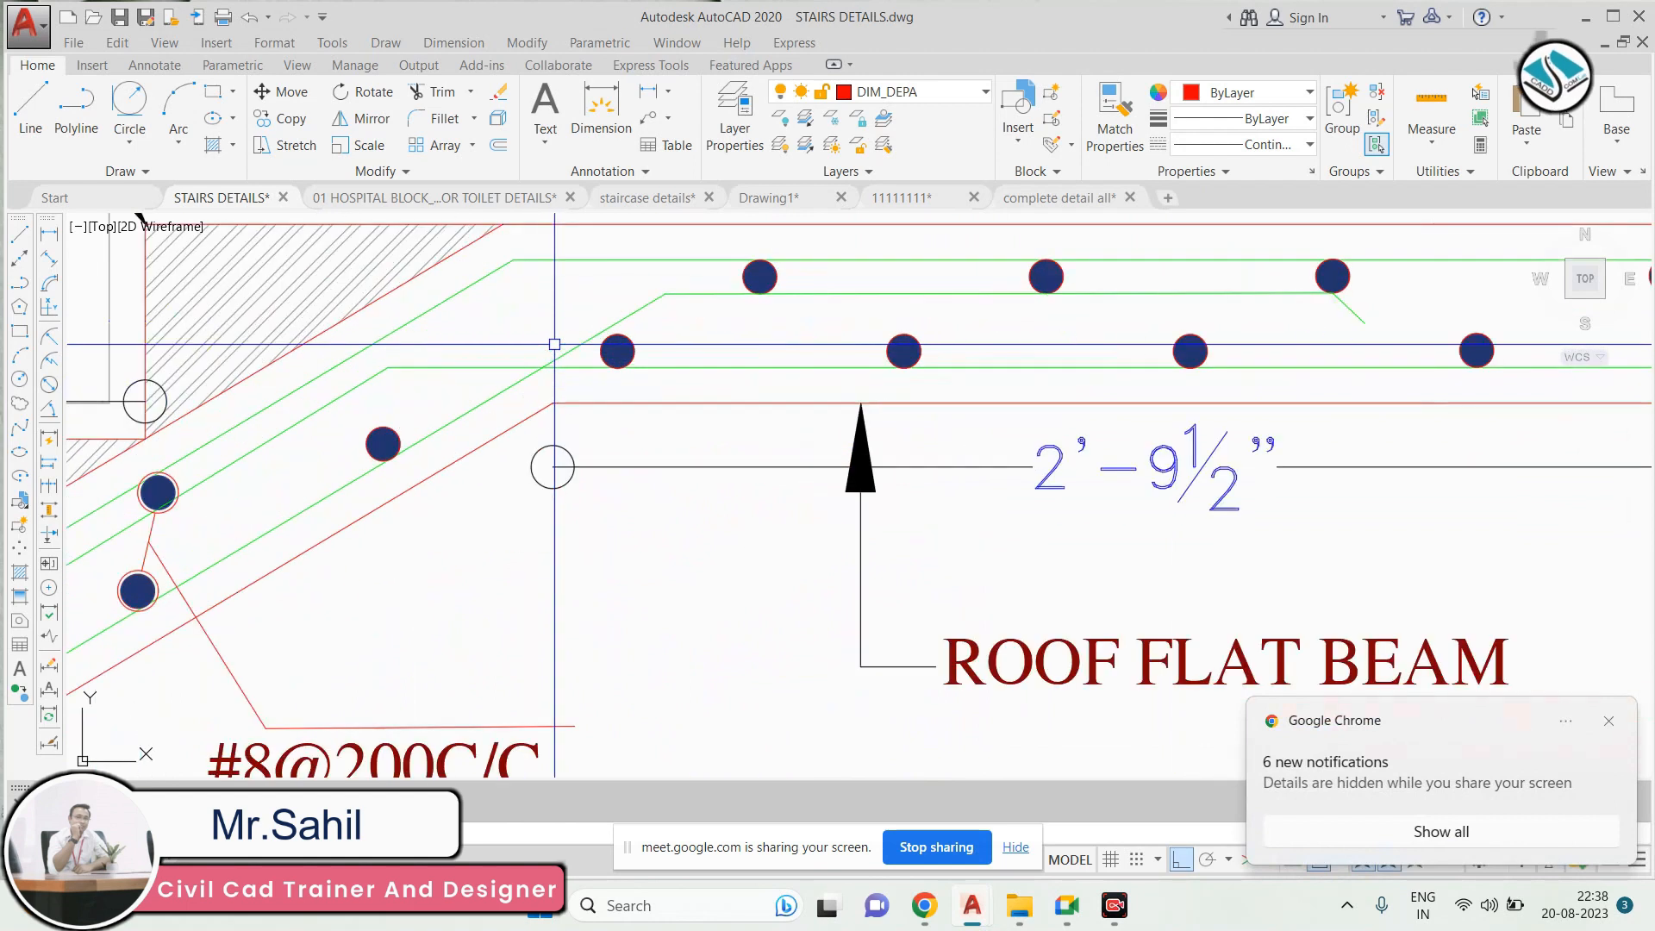
left_click(475, 423)
scroll(475, 423, "down", 4)
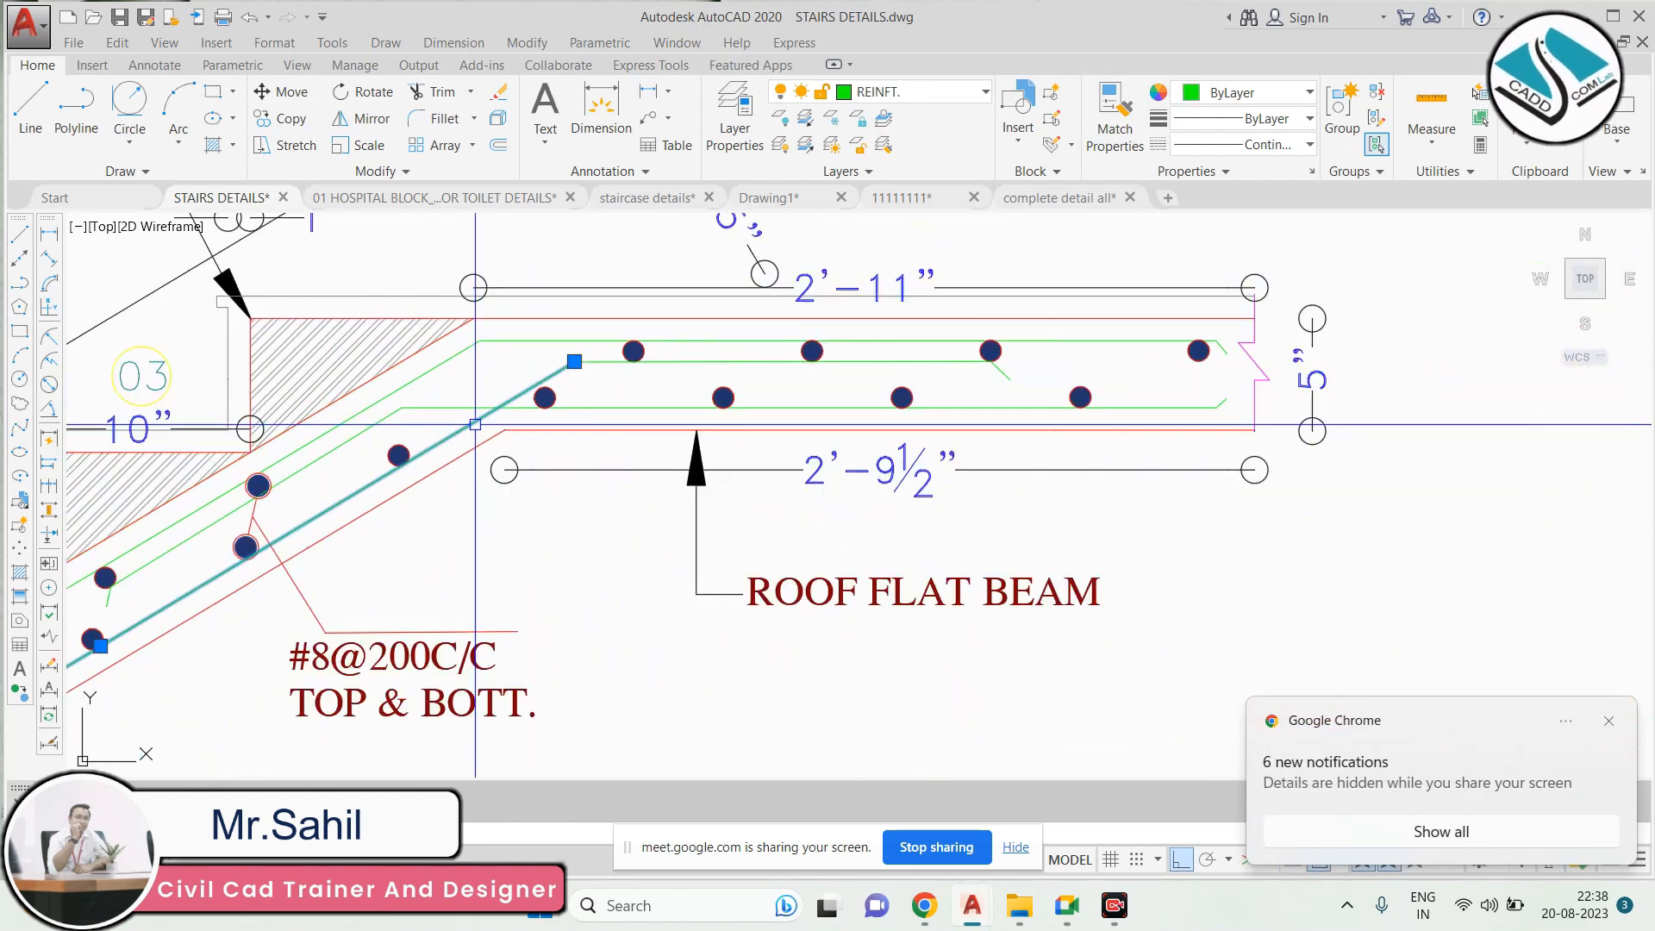
scroll(622, 357, "up", 2)
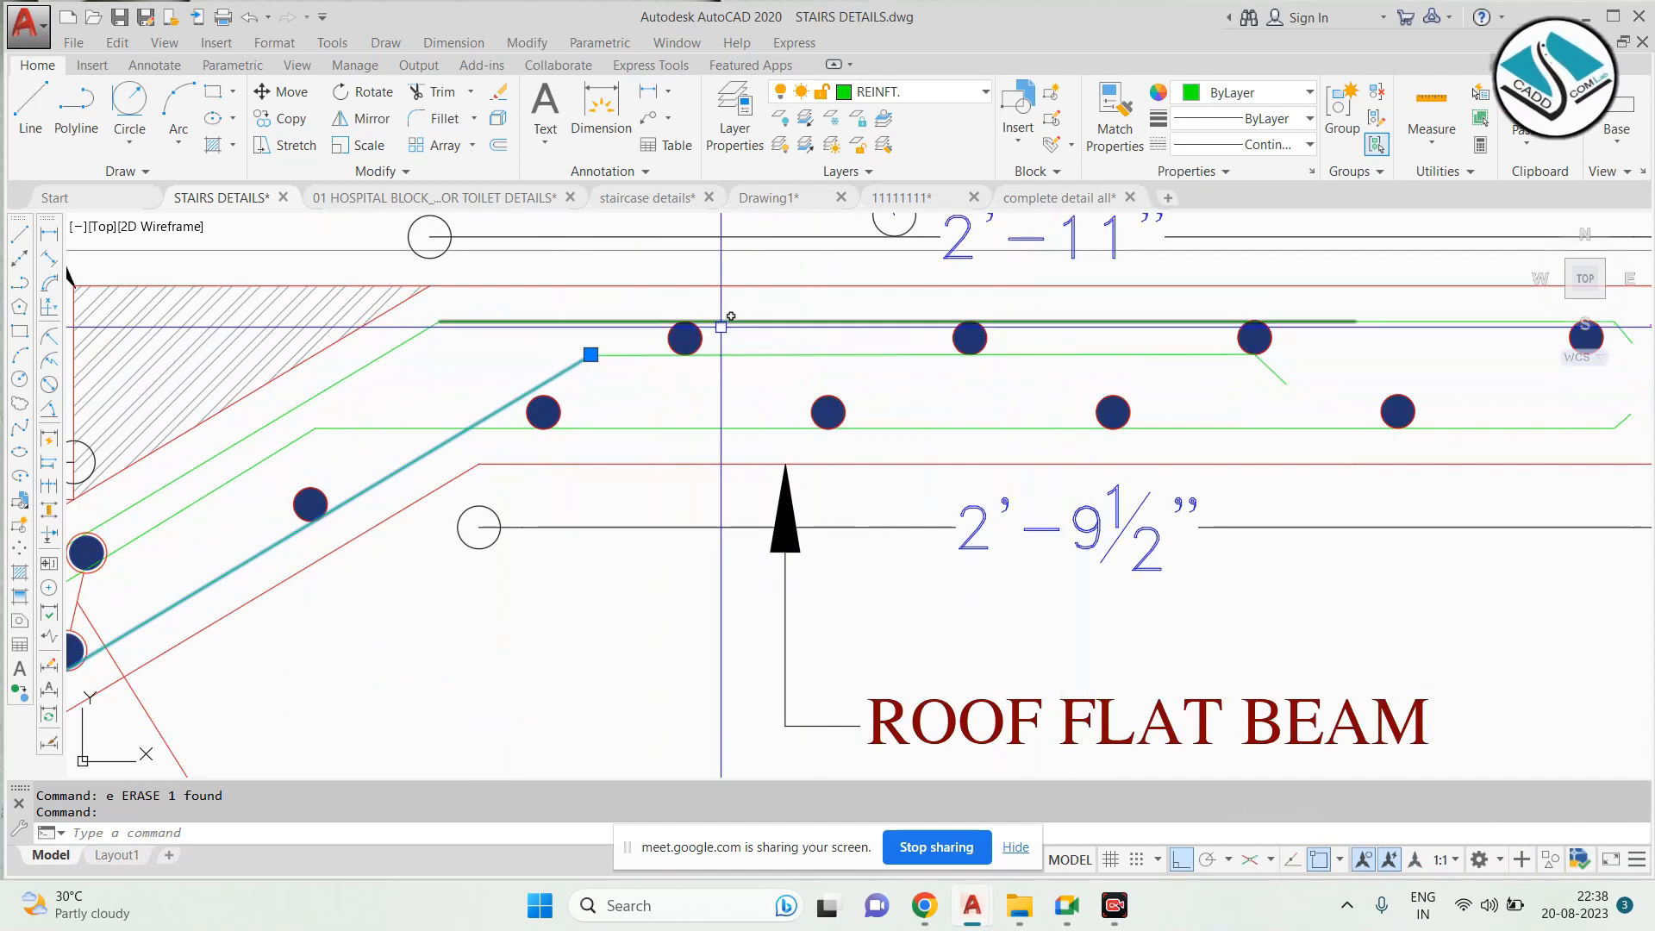
scroll(696, 334, "up", 2)
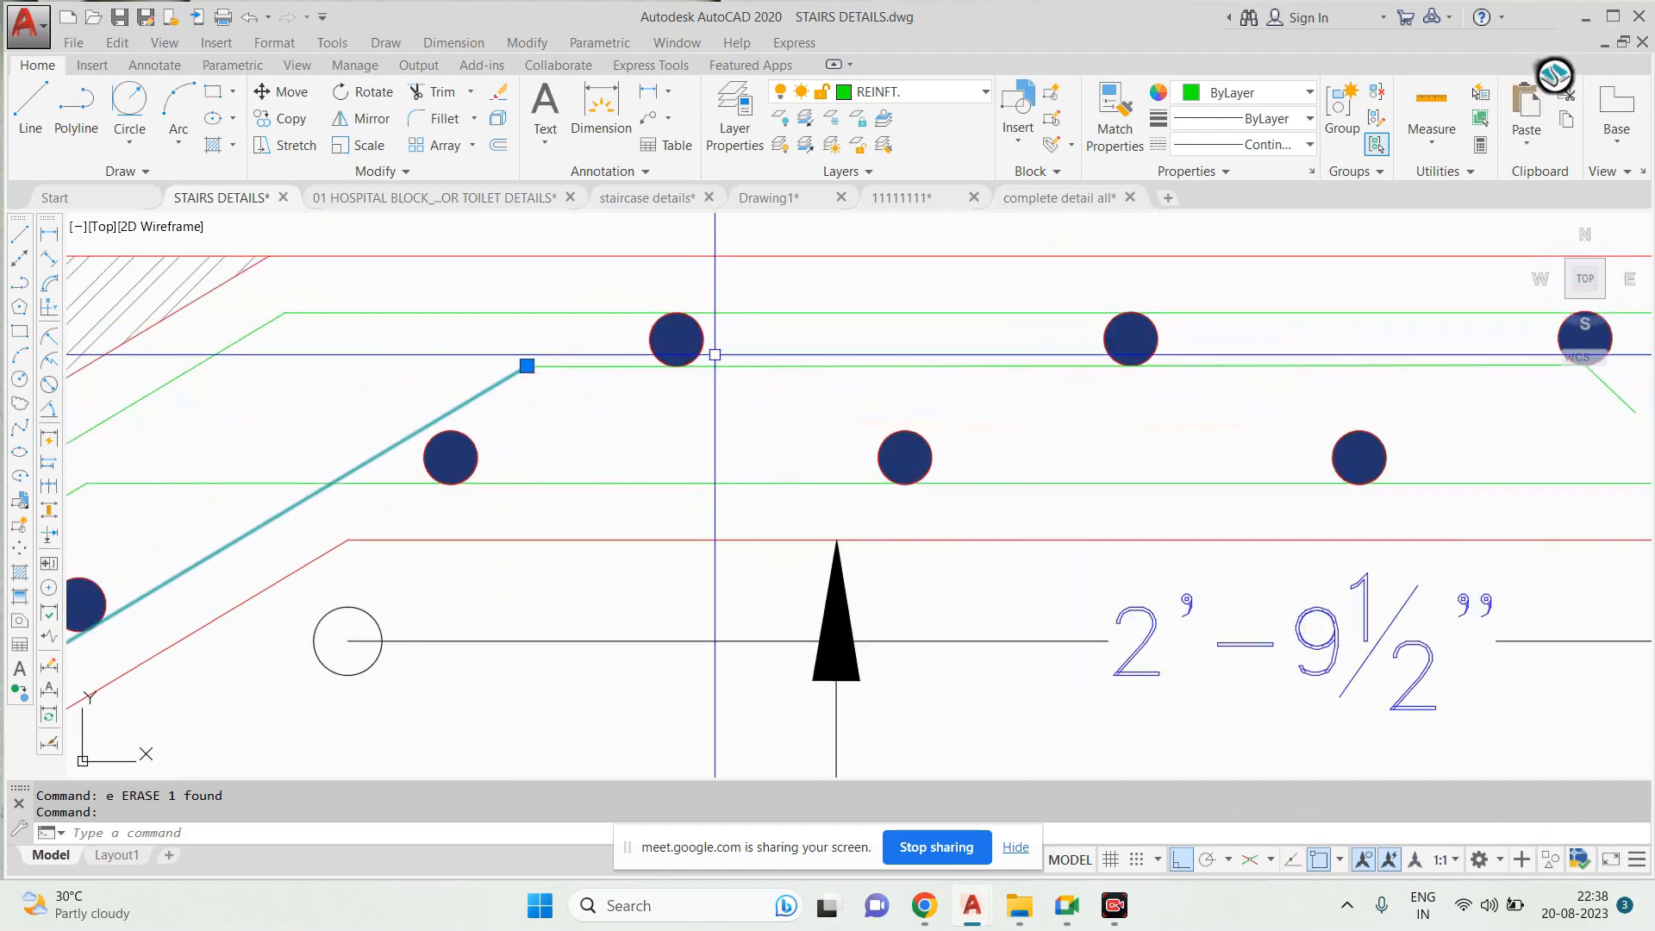
scroll(971, 481, "down", 10)
scroll(971, 481, "up", 8)
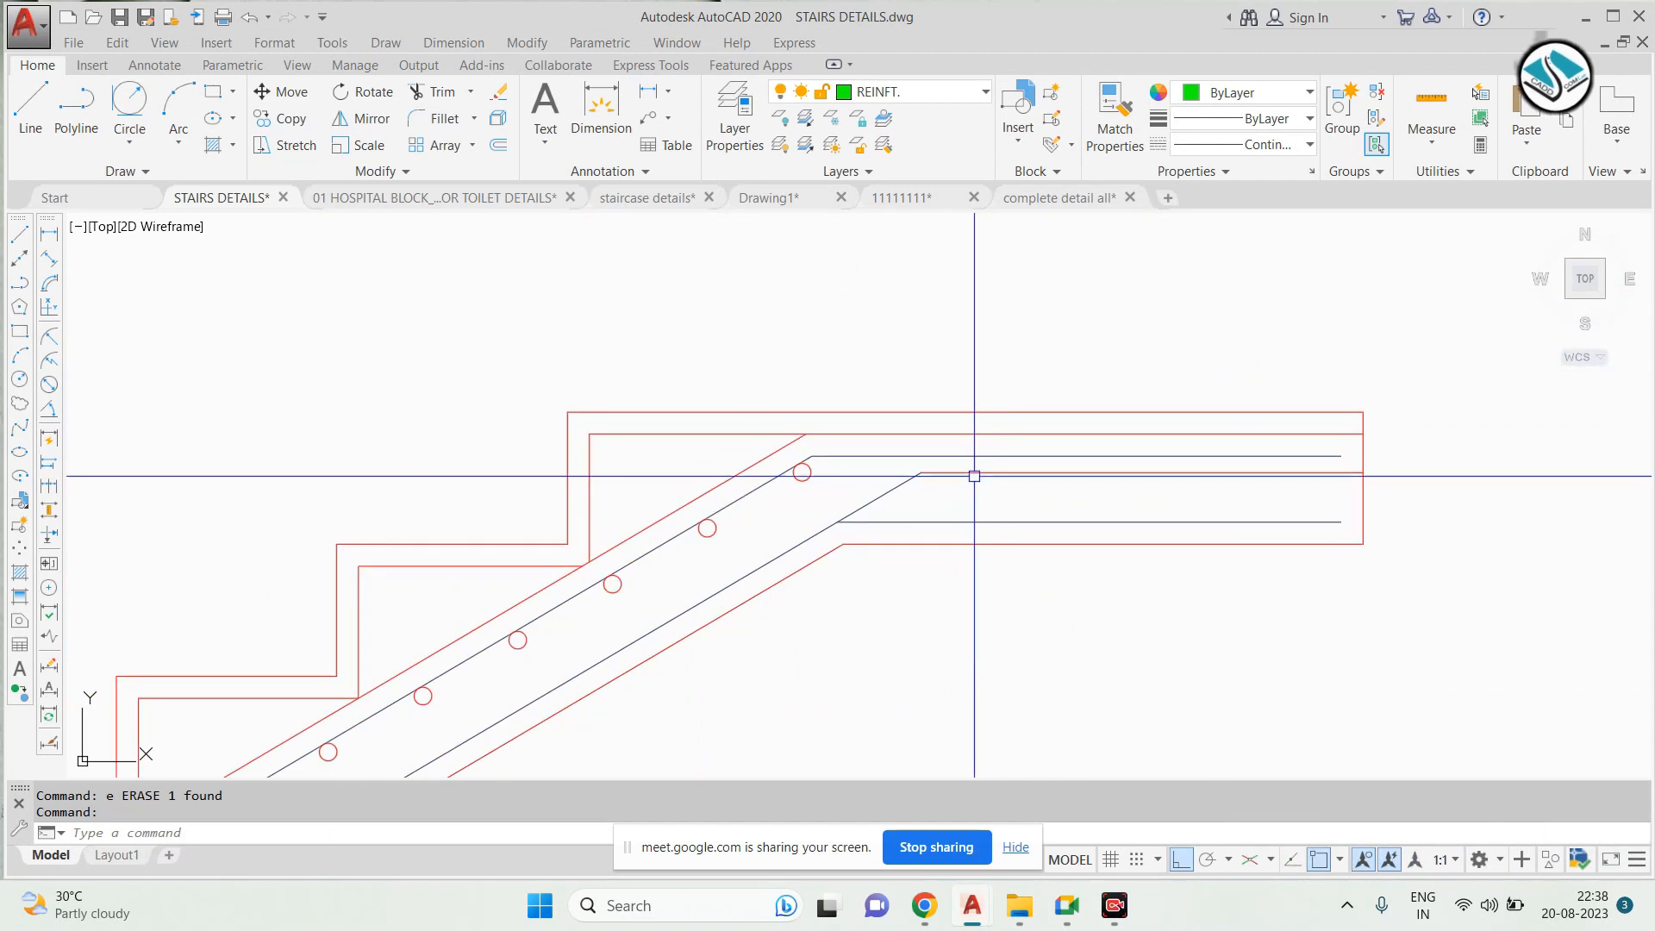
Copy the bar circle at the landing bend to between the landing's upper blue line and the new horizontal line
left_click(620, 491)
type("co")
key("Return")
left_click(598, 491)
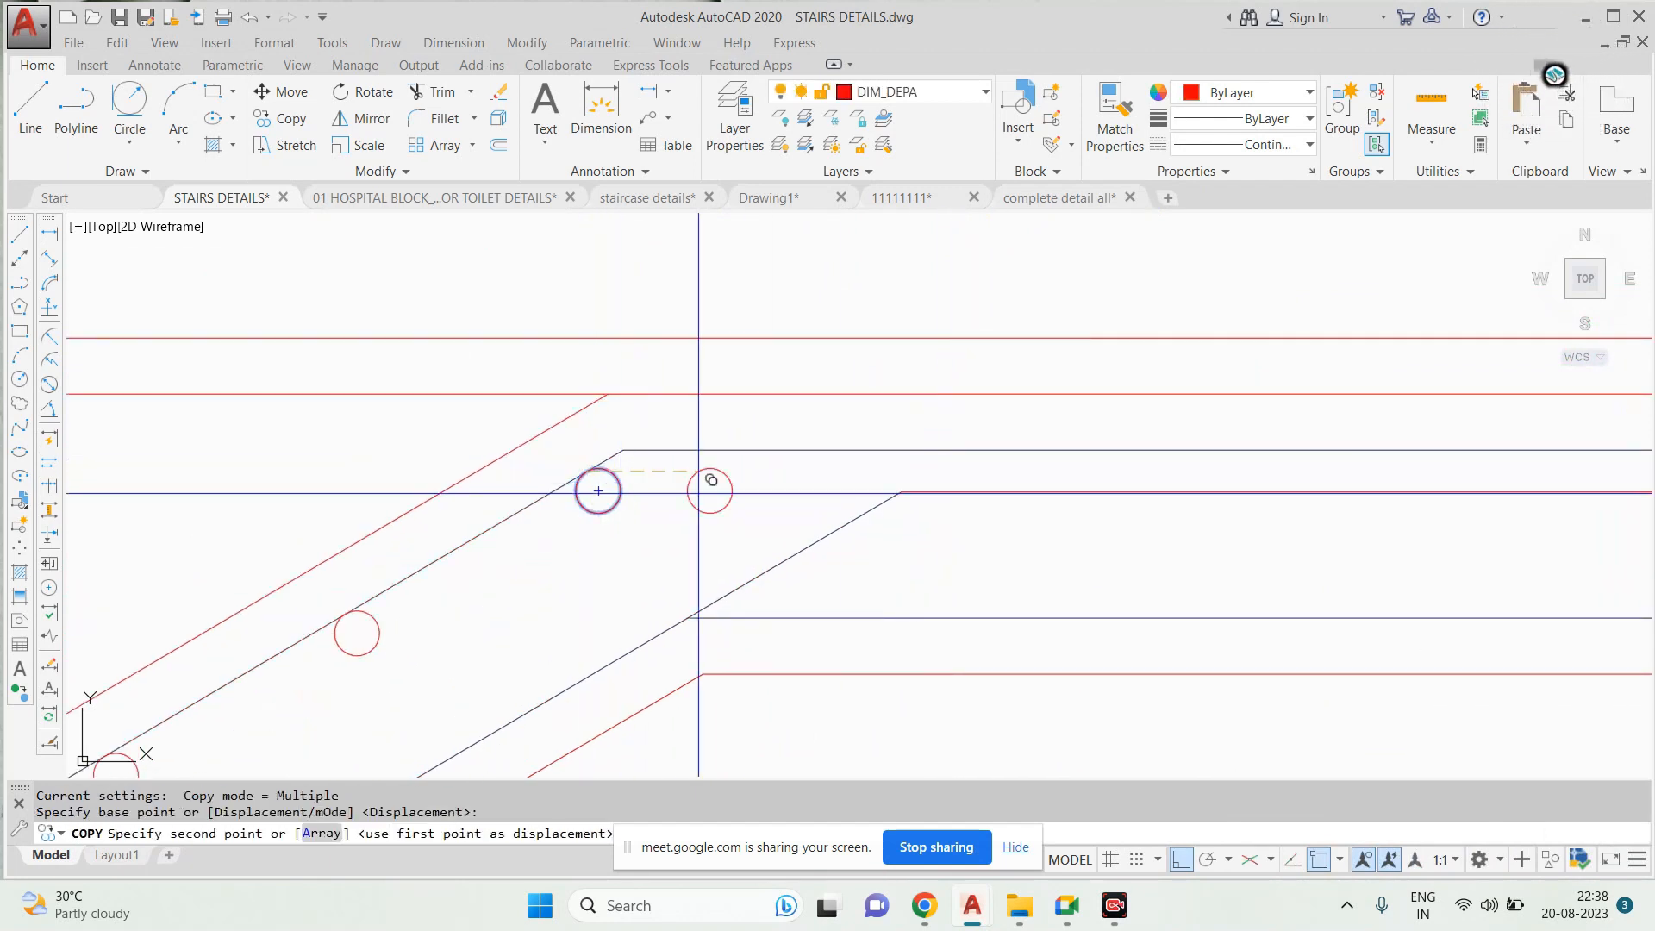
left_click(986, 468)
key("Escape")
Copy the landing's bar circle along the upper blue line at distances of 5, 10 and 15
left_click(1009, 469)
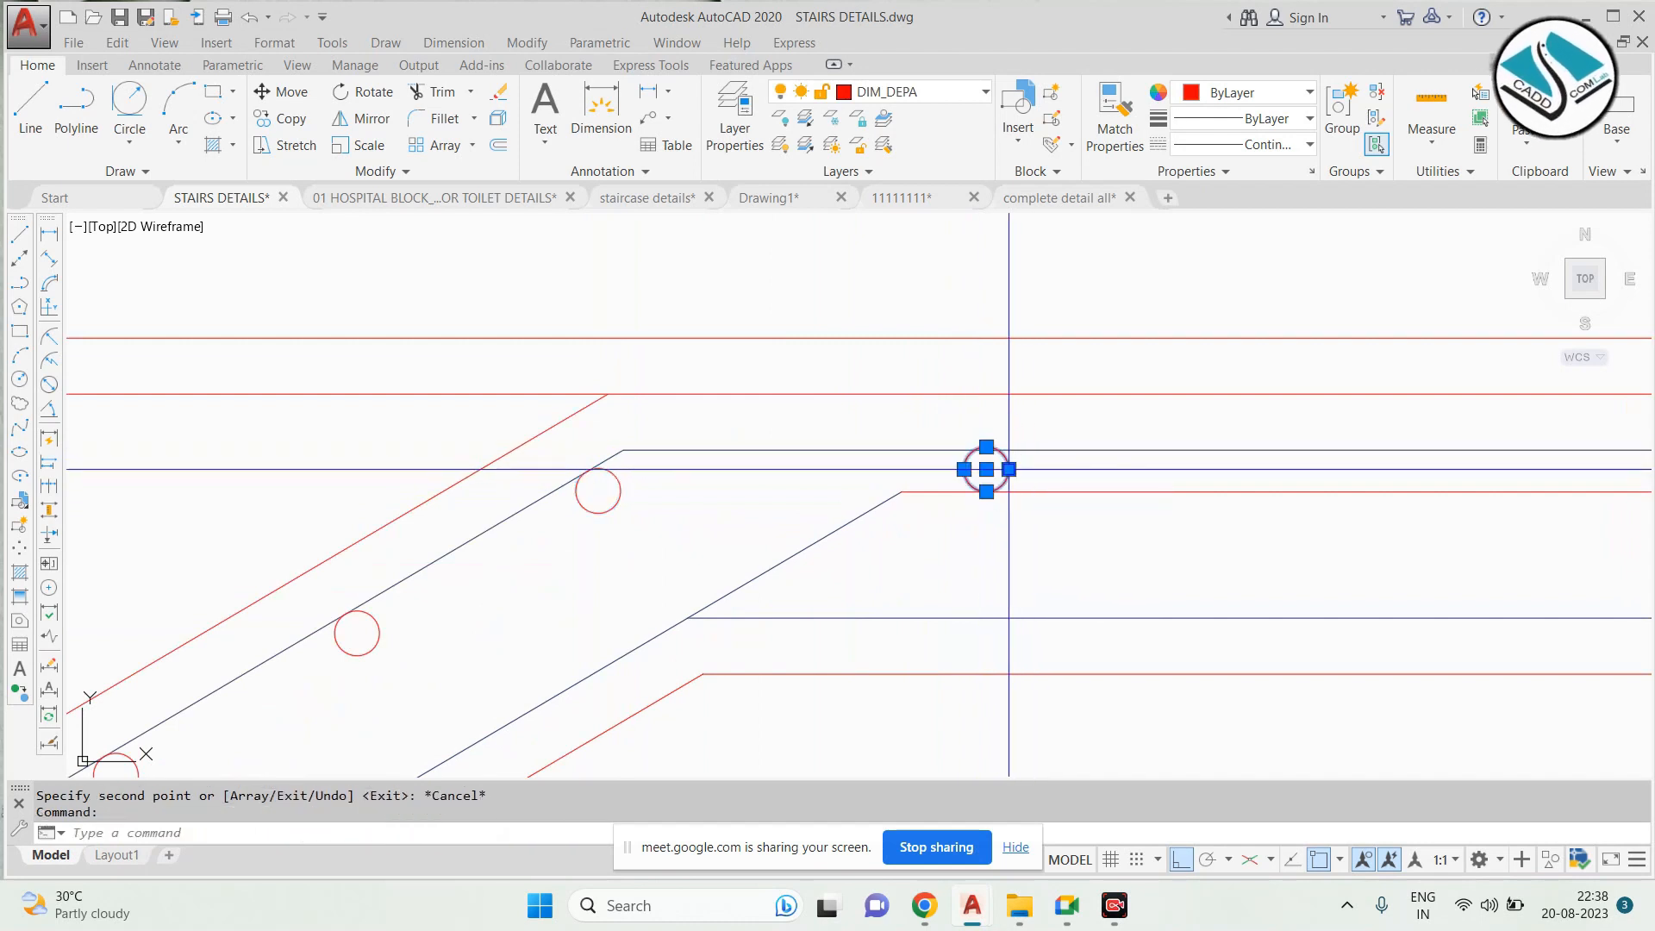
type("co")
key("Return")
scroll(625, 487, "up", 2)
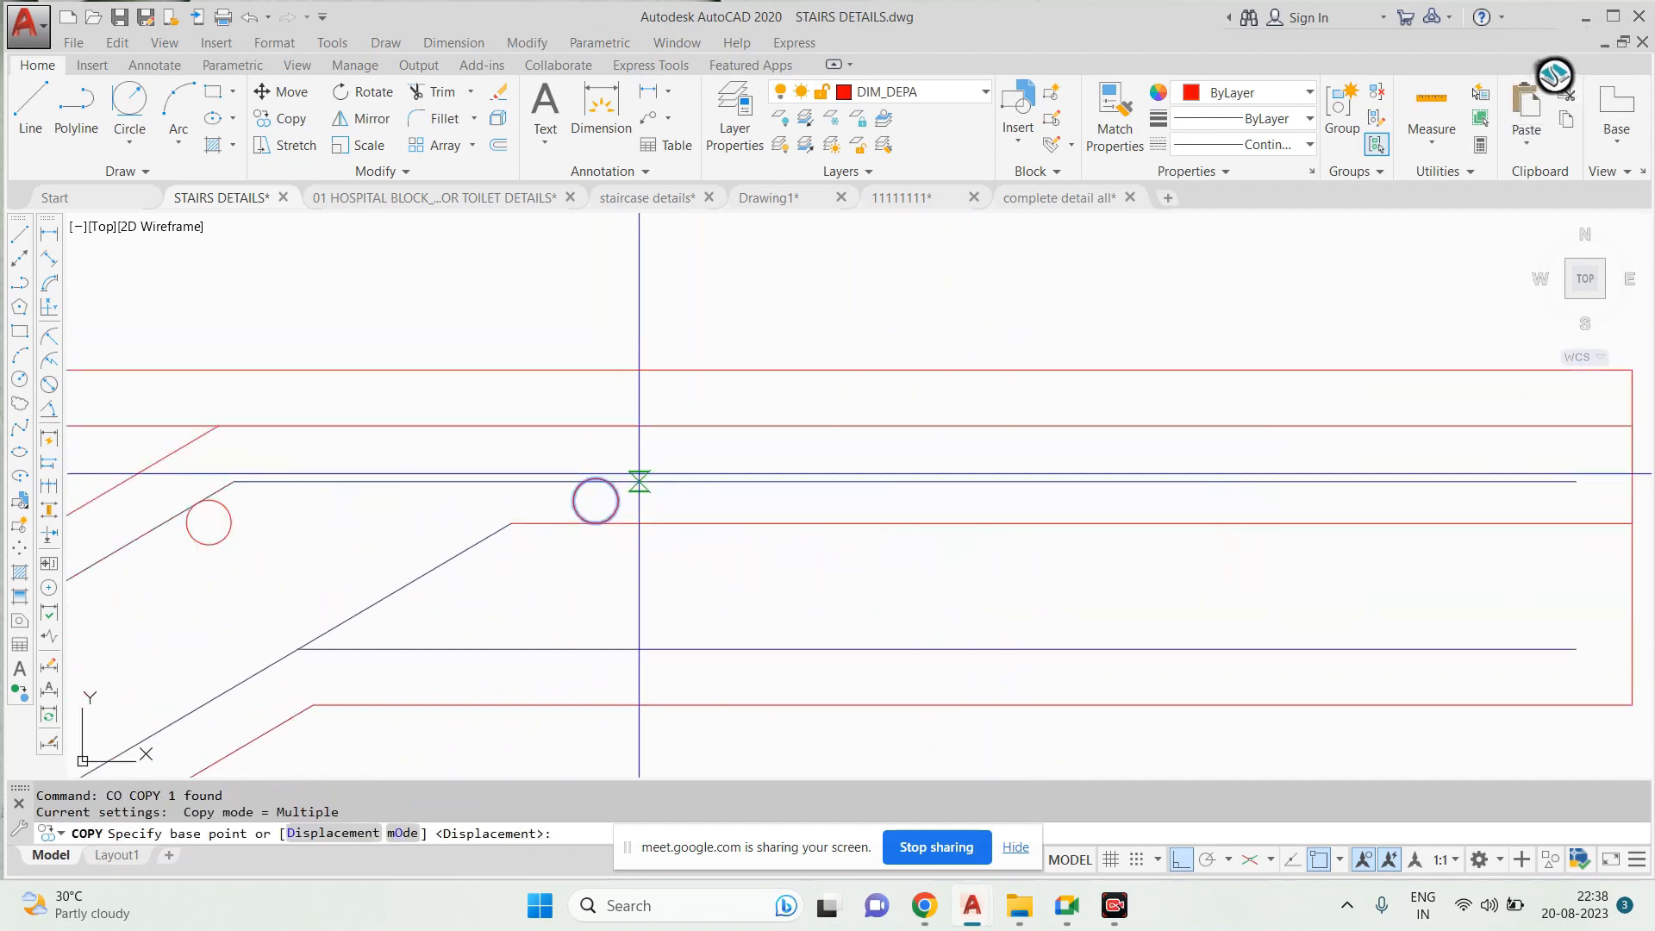
left_click(628, 480)
scroll(595, 474, "down", 3)
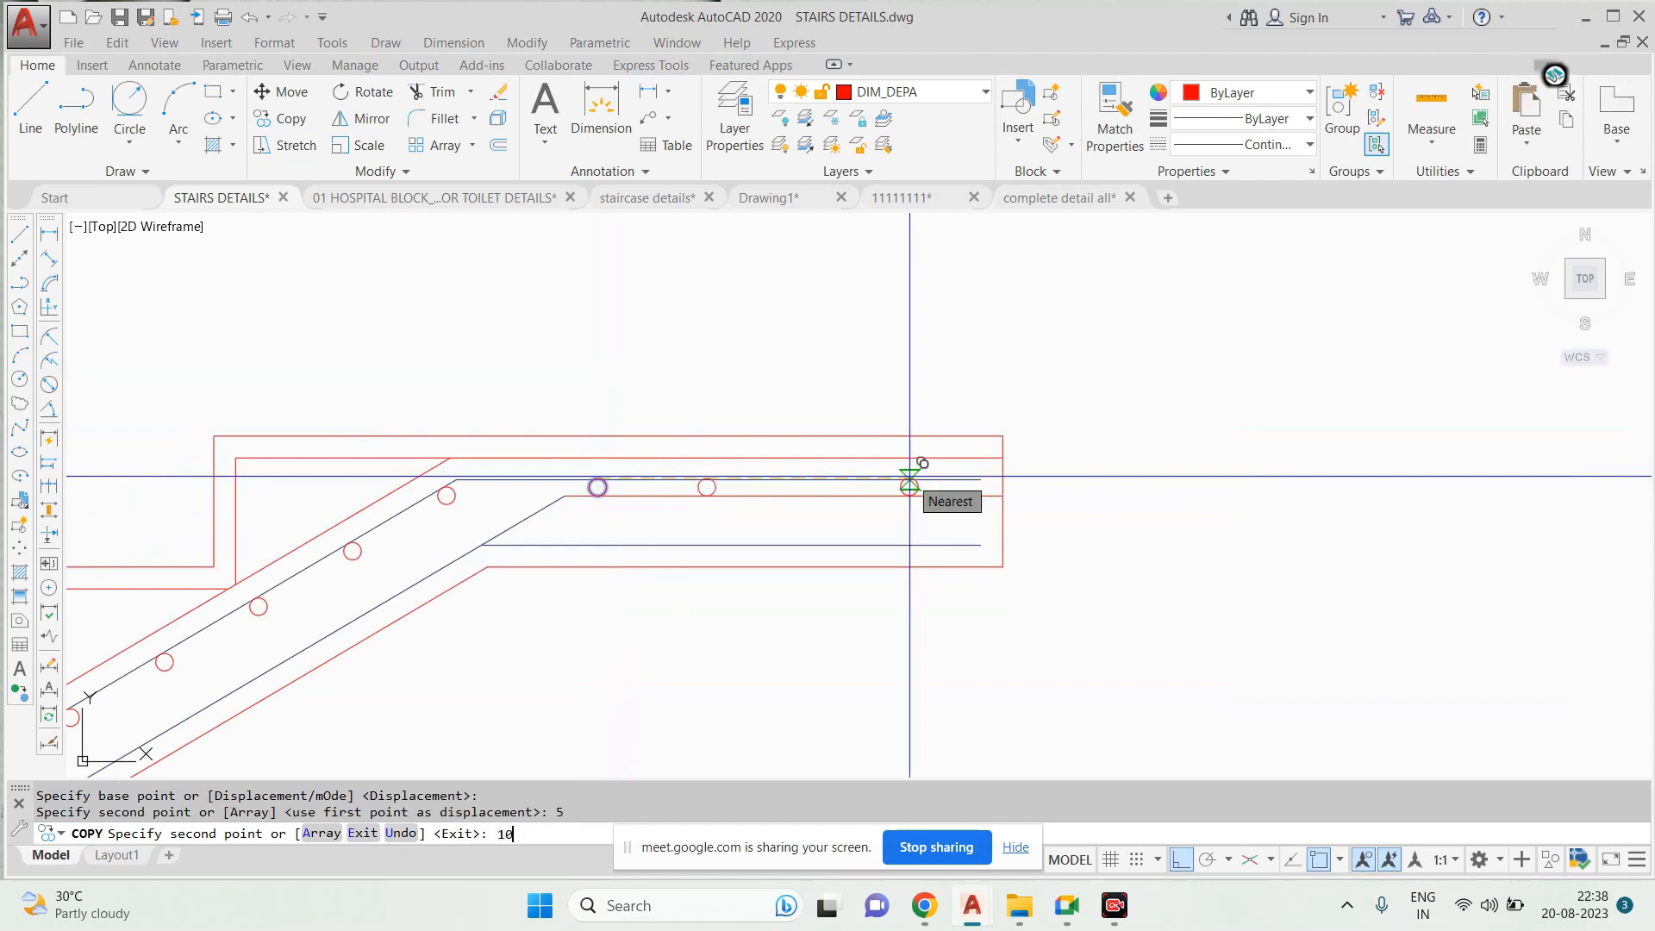
scroll(931, 441, "down", 2)
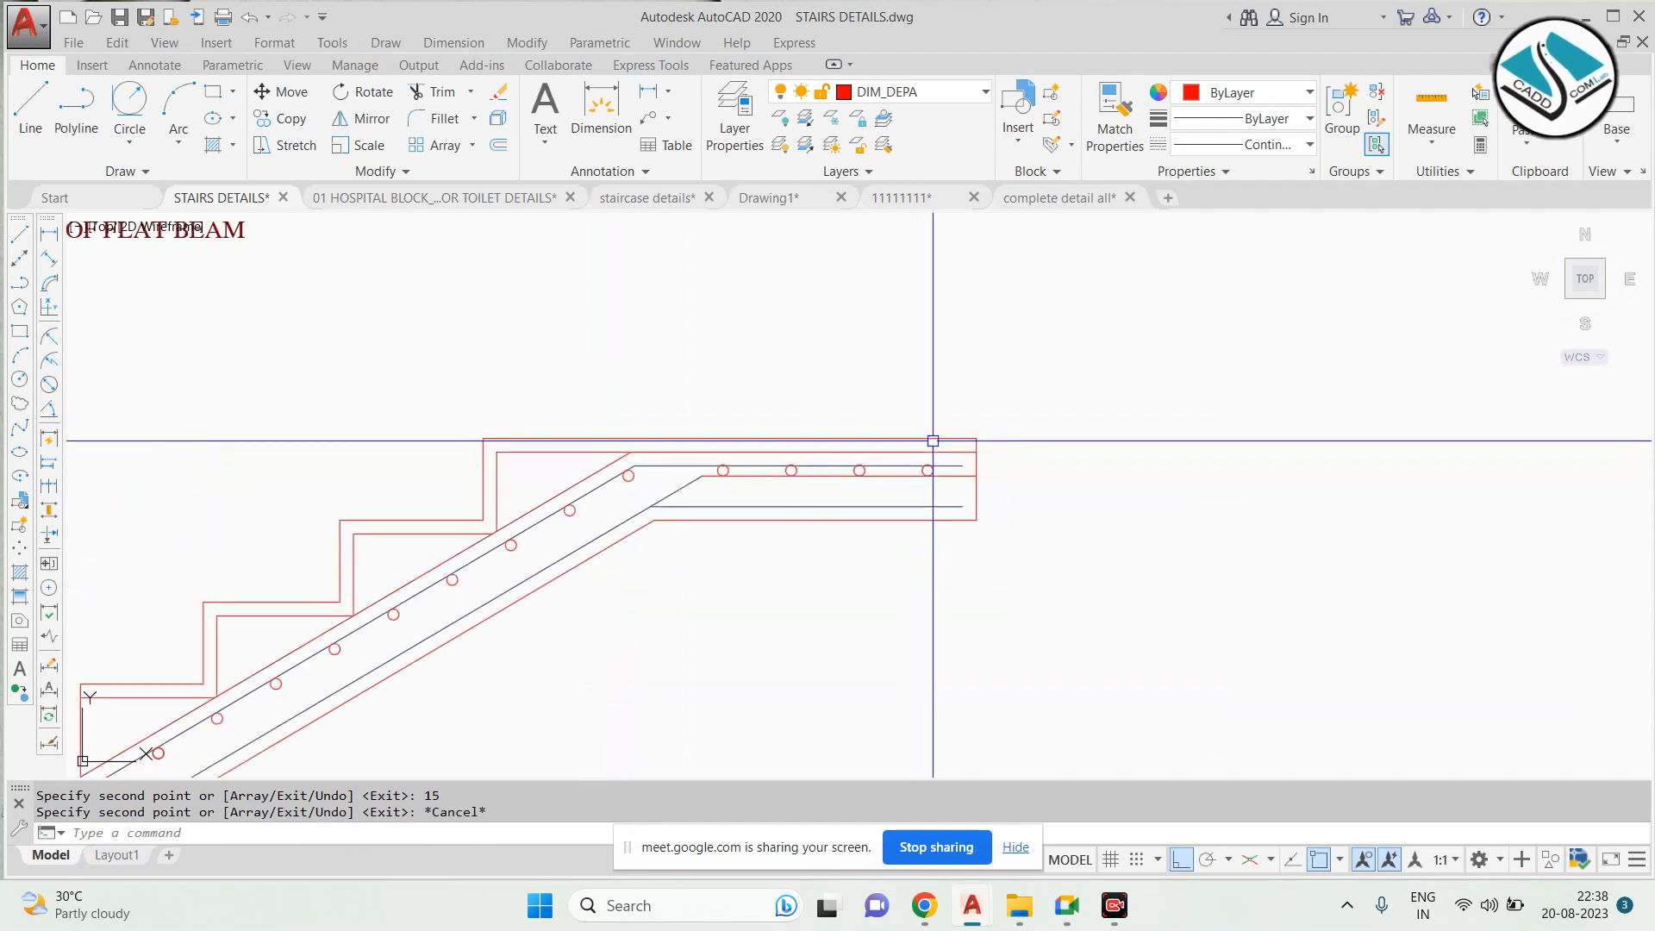
key("Escape")
Match the new red horizontal line's properties to those of the lower blue sloped reinforcement line
key("Return")
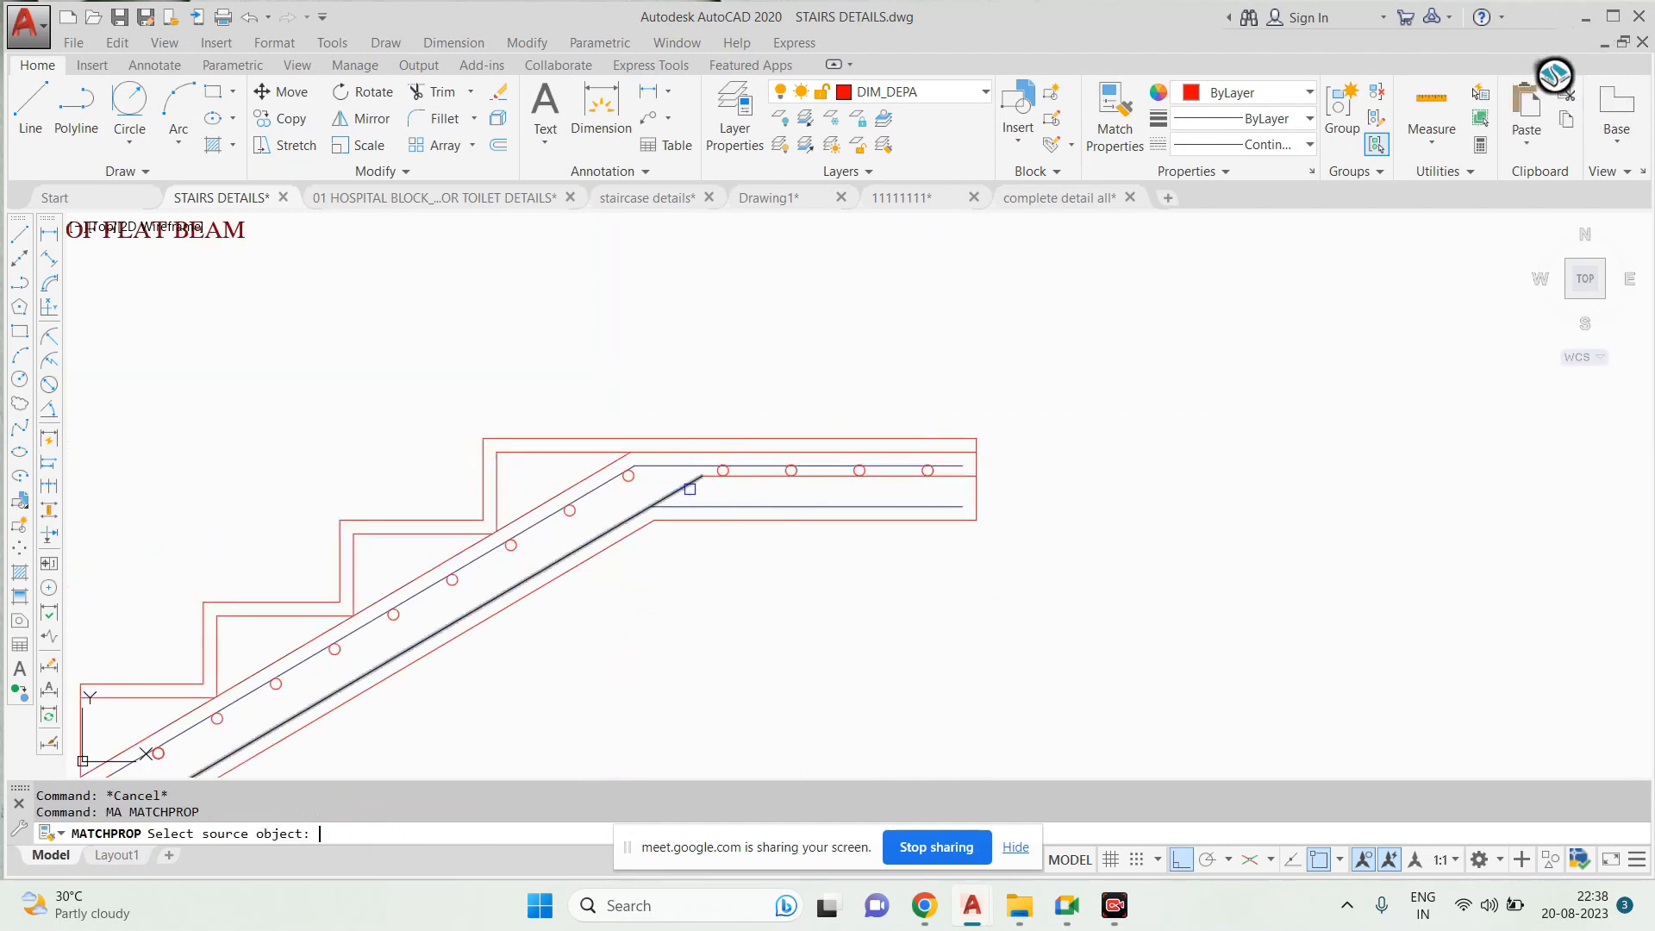
scroll(689, 487, "up", 2)
left_click(689, 483)
key("Escape")
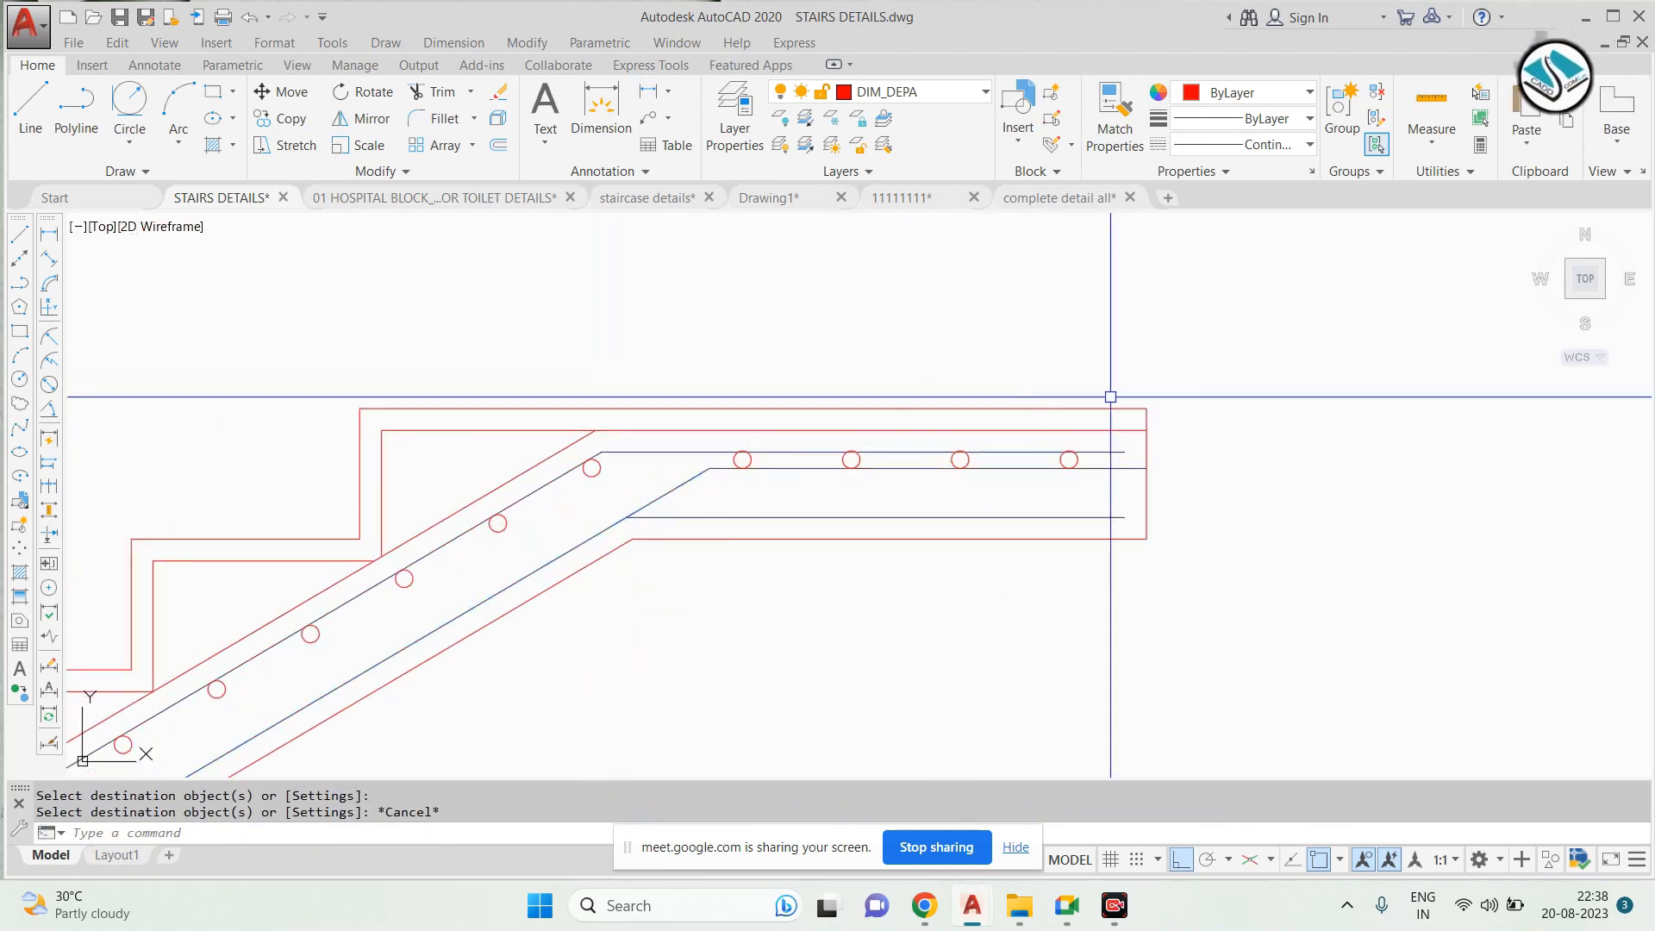
Examine the top and bottom bar circle arrangement in the reference landing against the copied section's landing
scroll(568, 671, "down", 2)
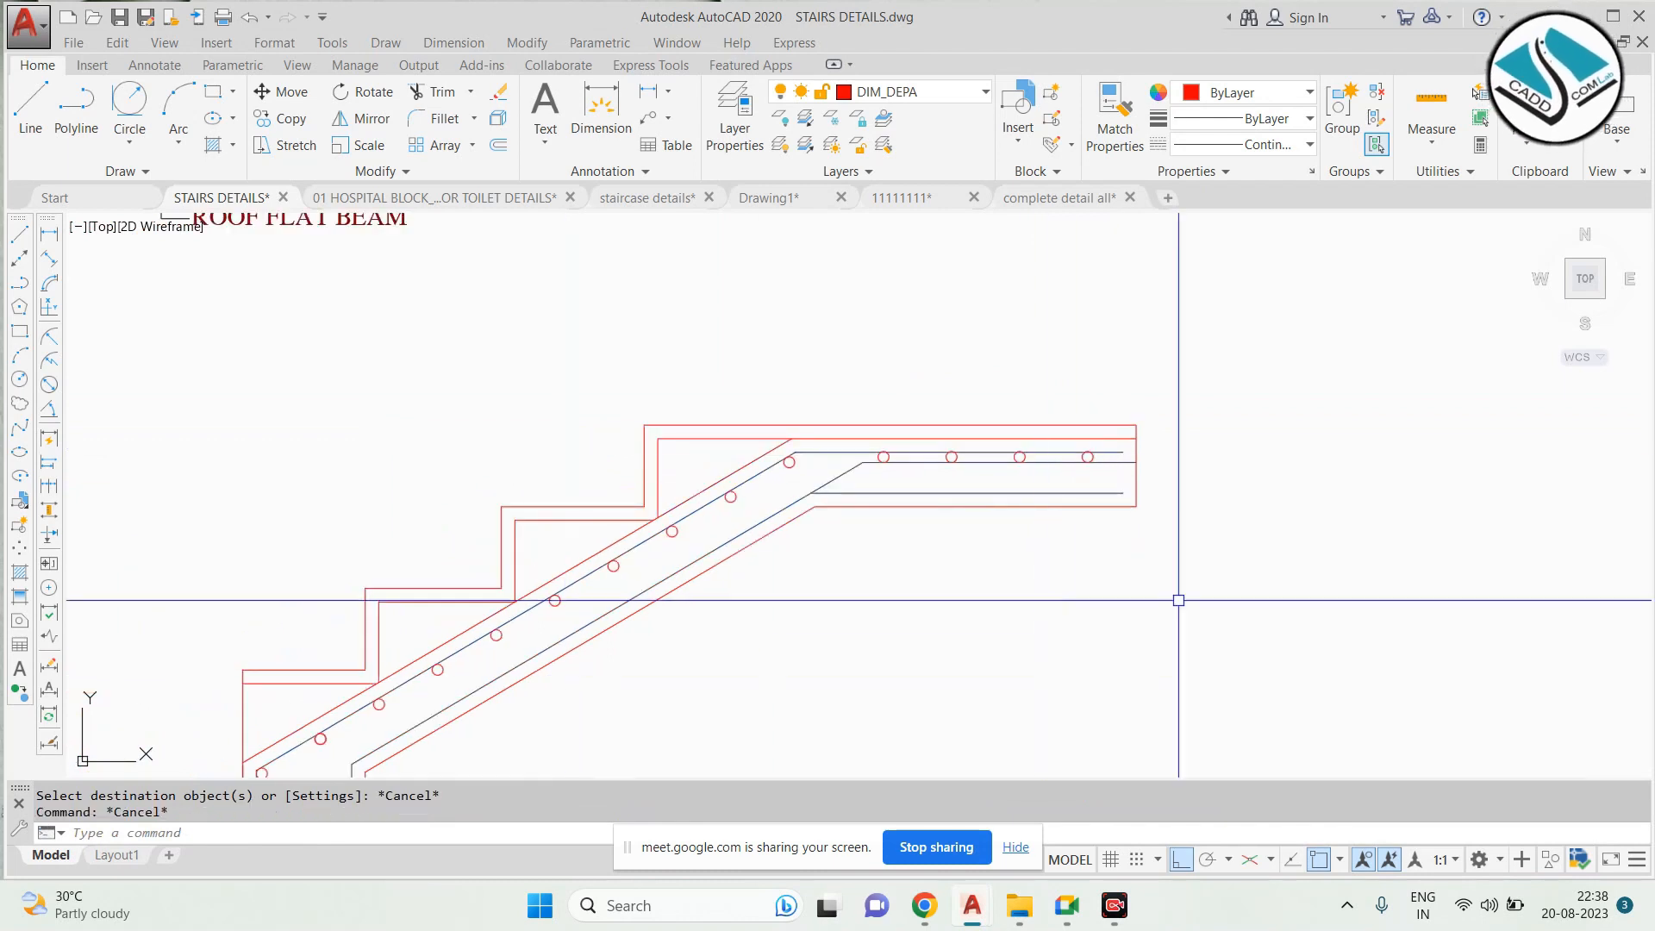
scroll(1193, 532, "down", 2)
middle_click_drag(607, 349, 679, 439)
scroll(570, 318, "up", 4)
middle_click_drag(583, 398, 678, 382)
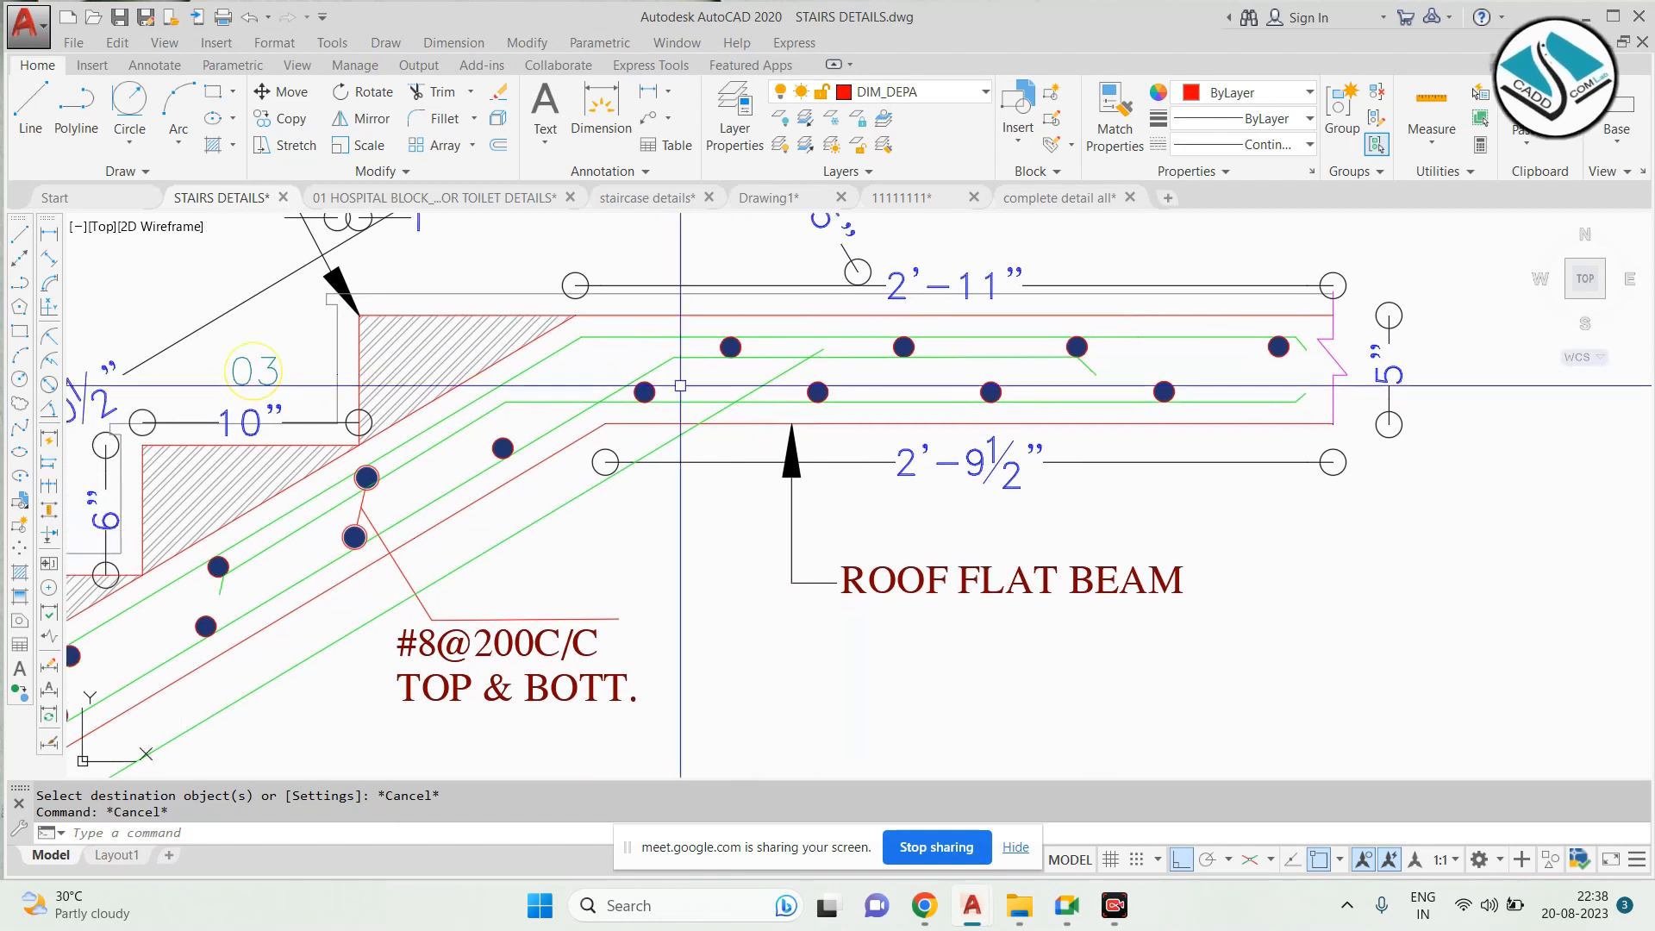
scroll(761, 446, "down", 5)
scroll(1121, 587, "up", 4)
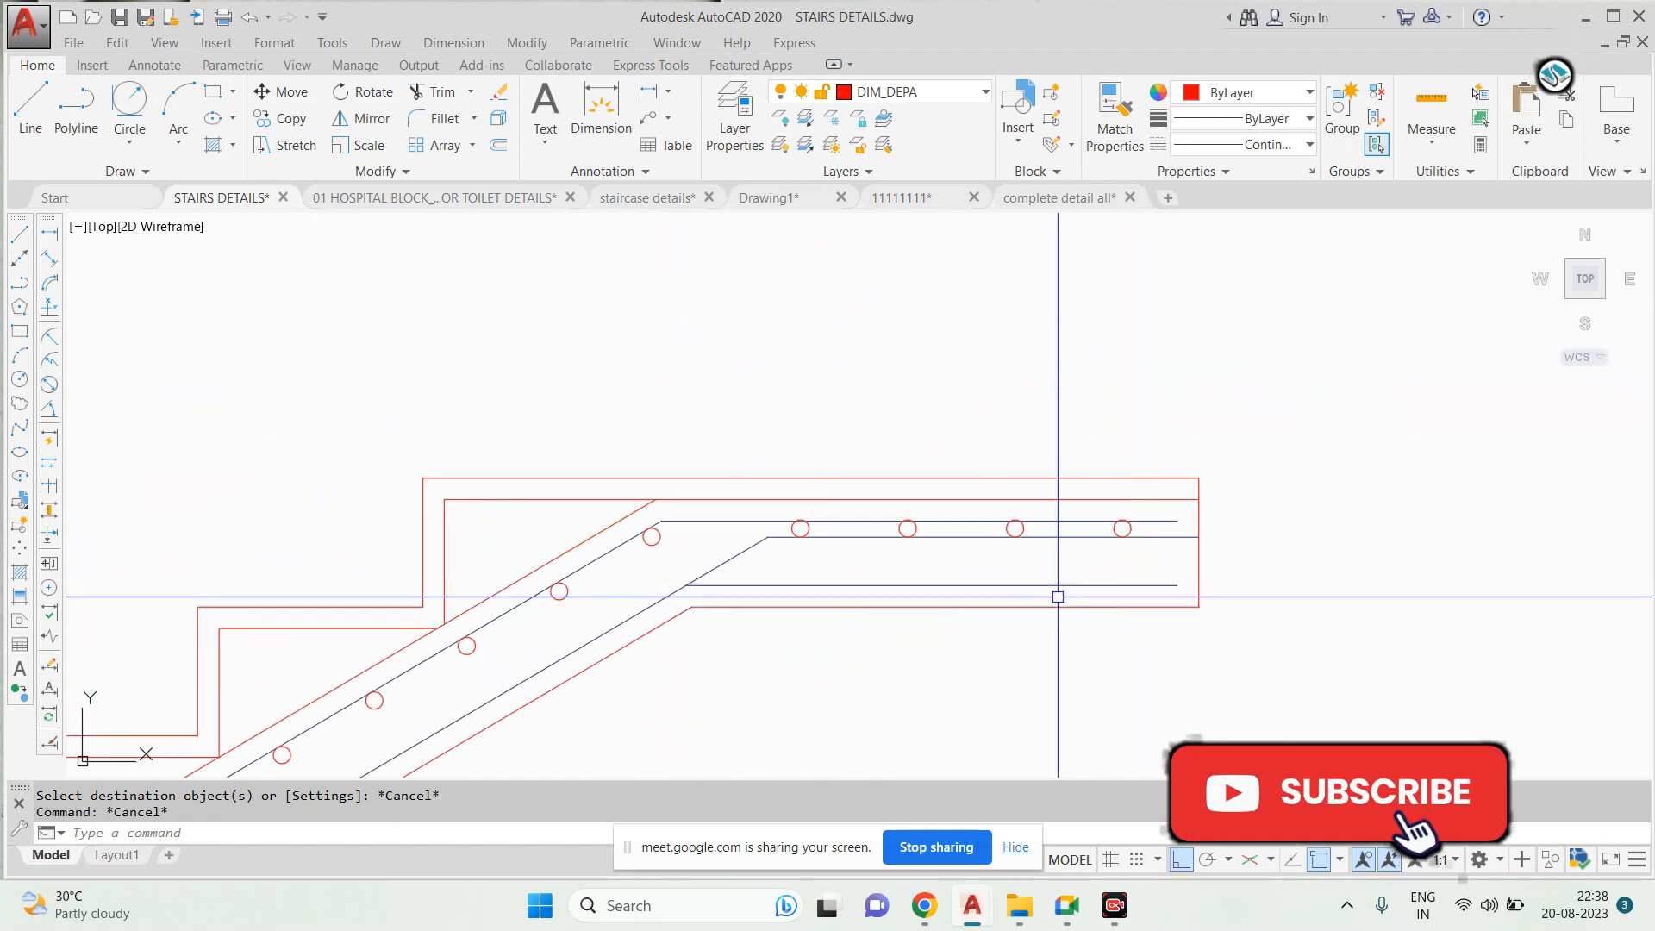
Copy the landing's rightmost upper bar circle straight down onto the lower horizontal reinforcement line
scroll(1133, 453, "up", 4)
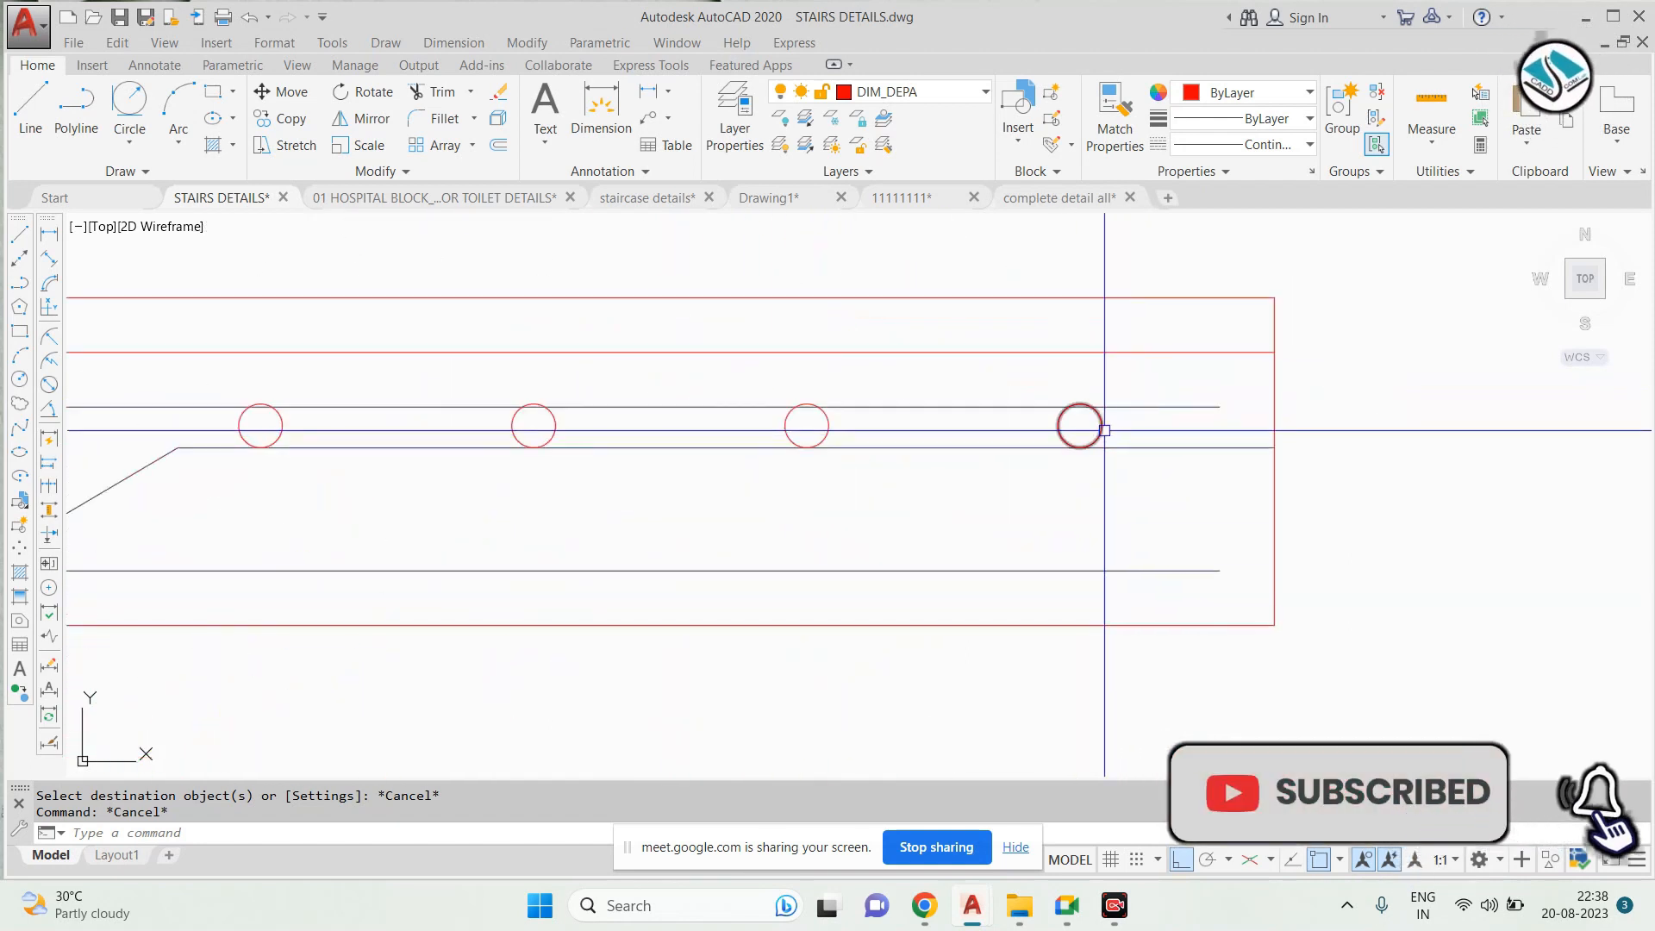
left_click(1101, 426)
type("co")
key("Return")
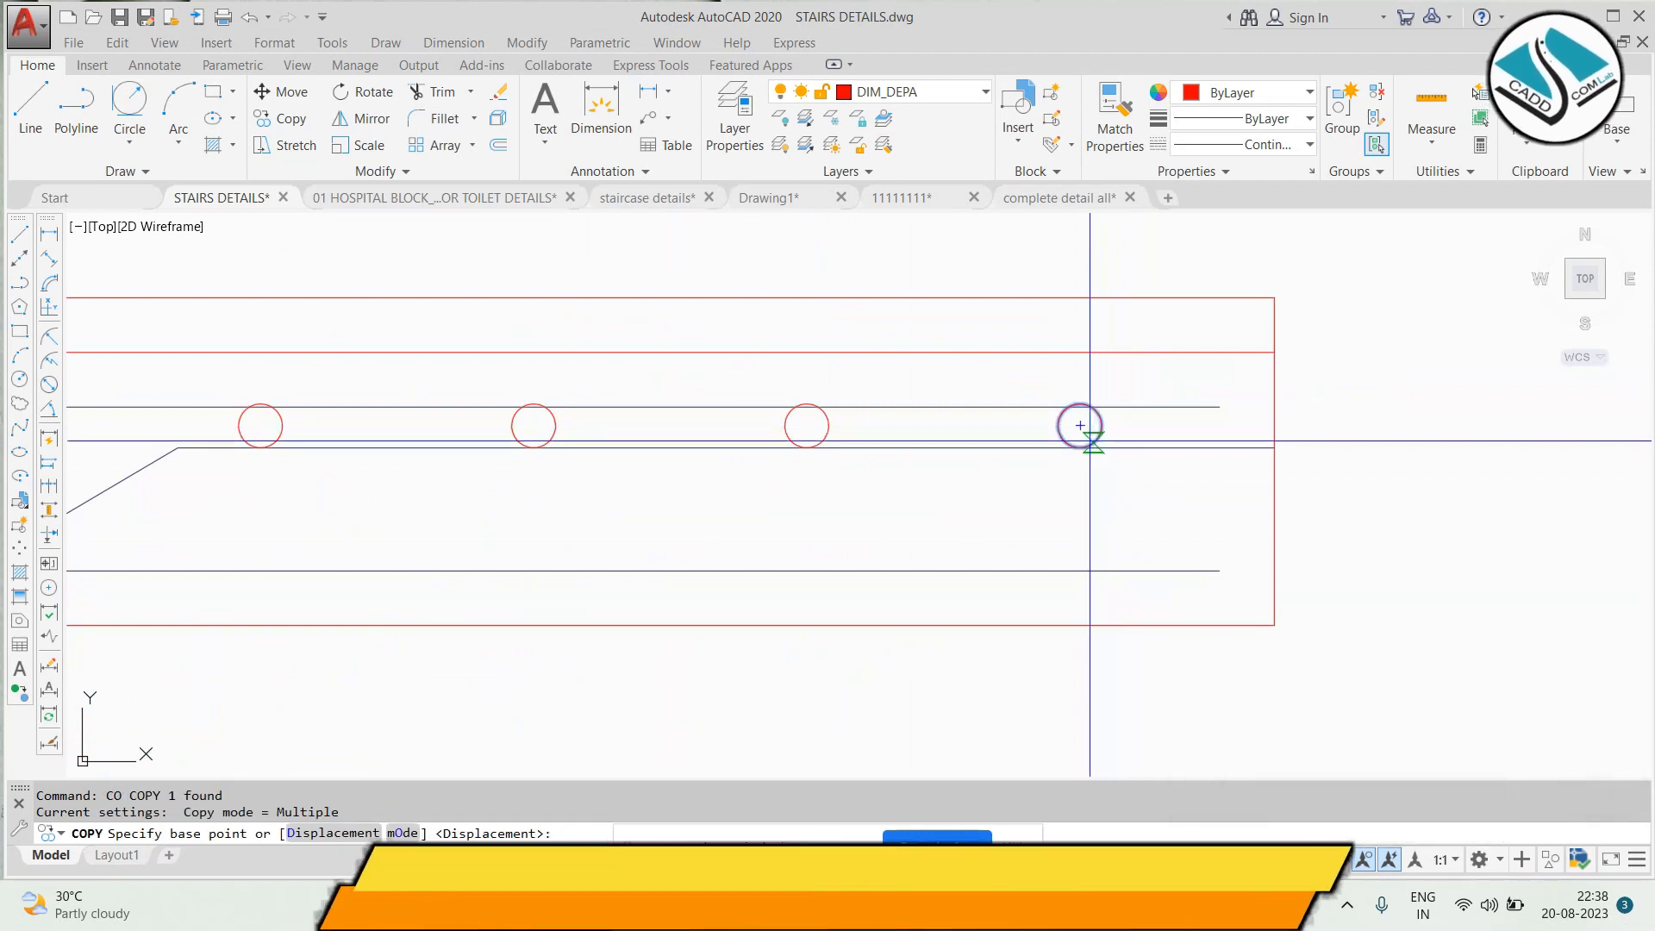
left_click(1080, 426)
left_click(1080, 569)
key("Escape")
scroll(1095, 565, "down", 5)
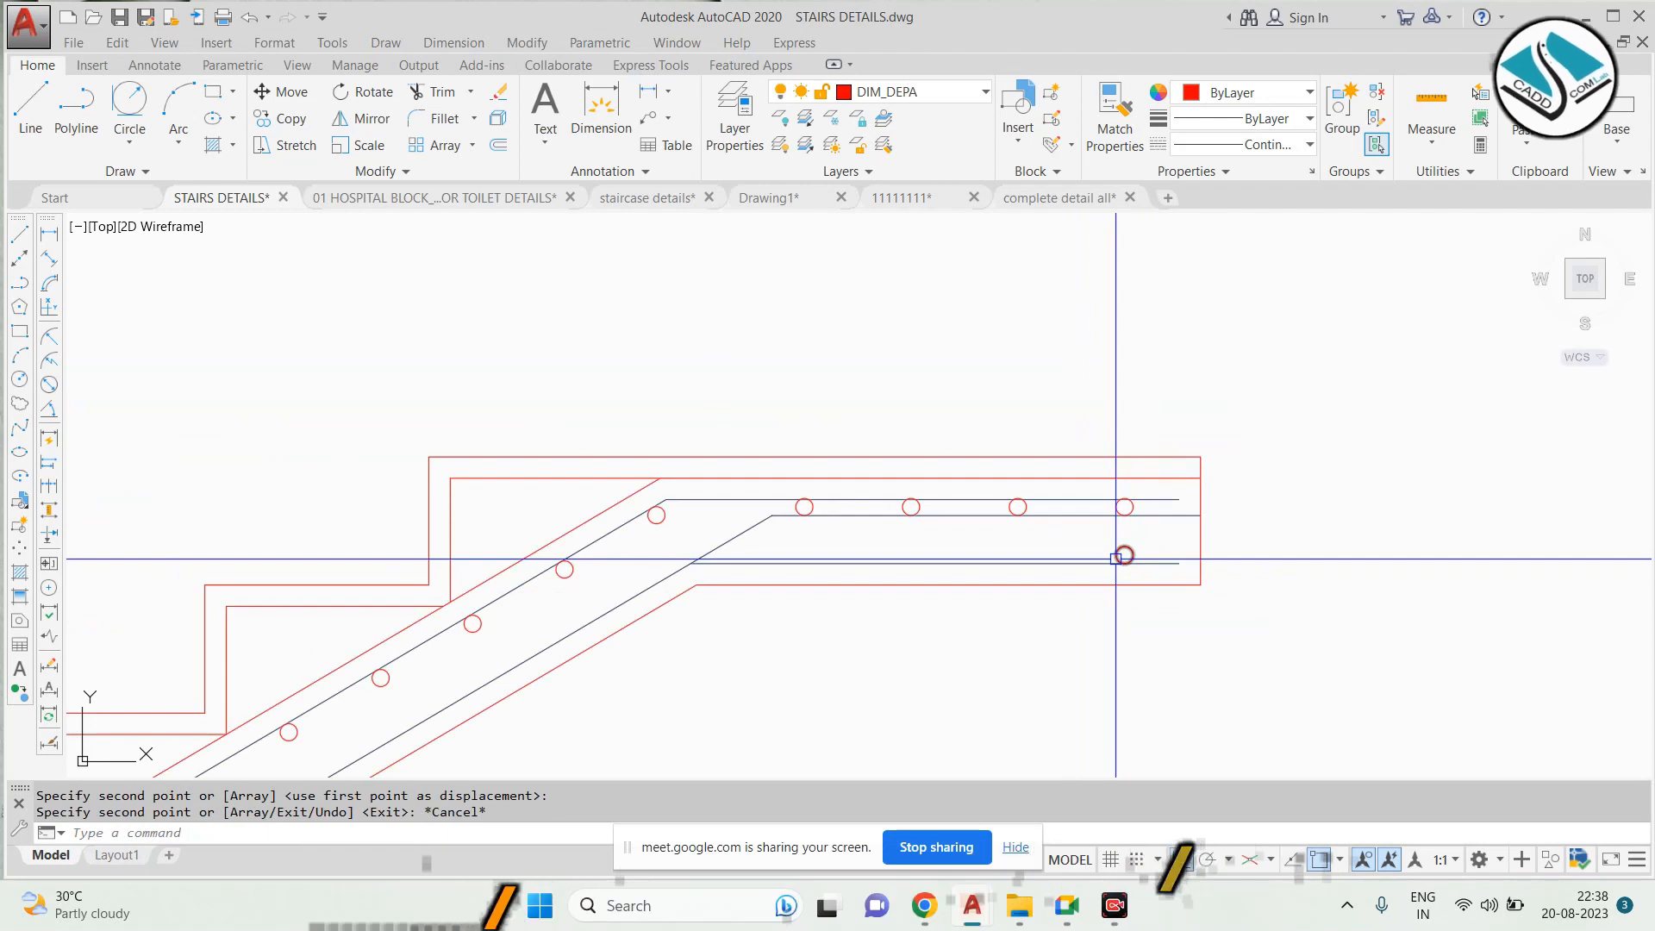
Copy the new lower bar circle along the landing's lower horizontal line at distances of 5, 10 and 15
scroll(1112, 558, "down", 4)
scroll(1144, 581, "up", 6)
left_click(1090, 451)
left_click(1023, 479)
type("co")
key("space")
scroll(1037, 481, "up", 2)
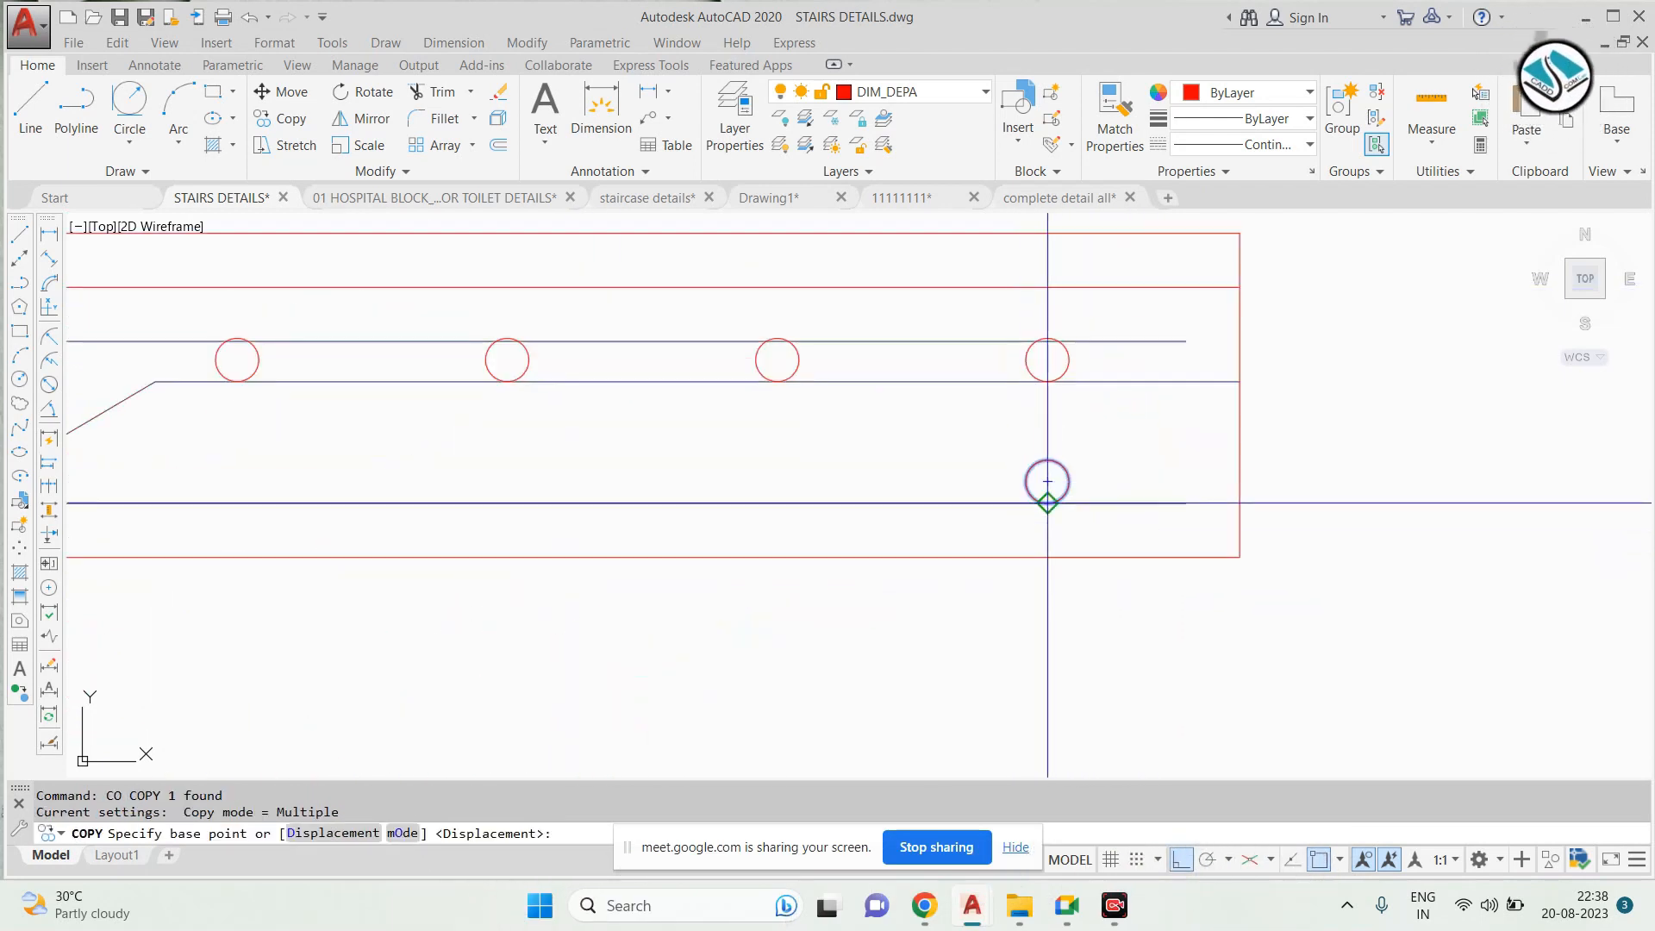
left_click(1035, 494)
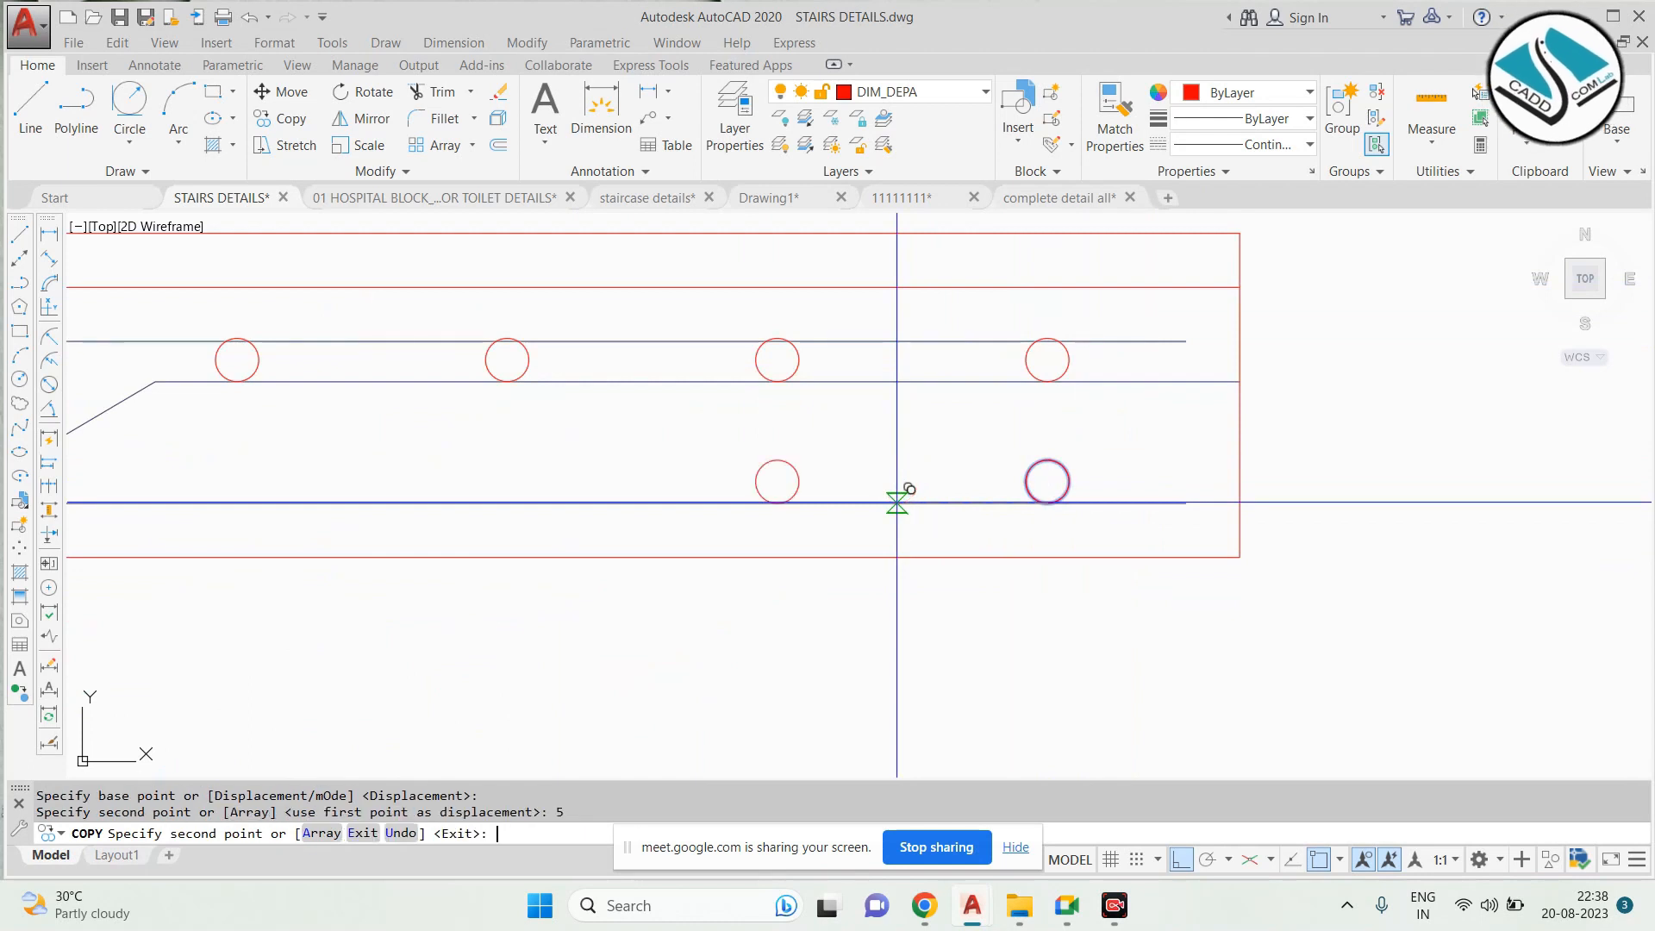
scroll(897, 502, "down", 4)
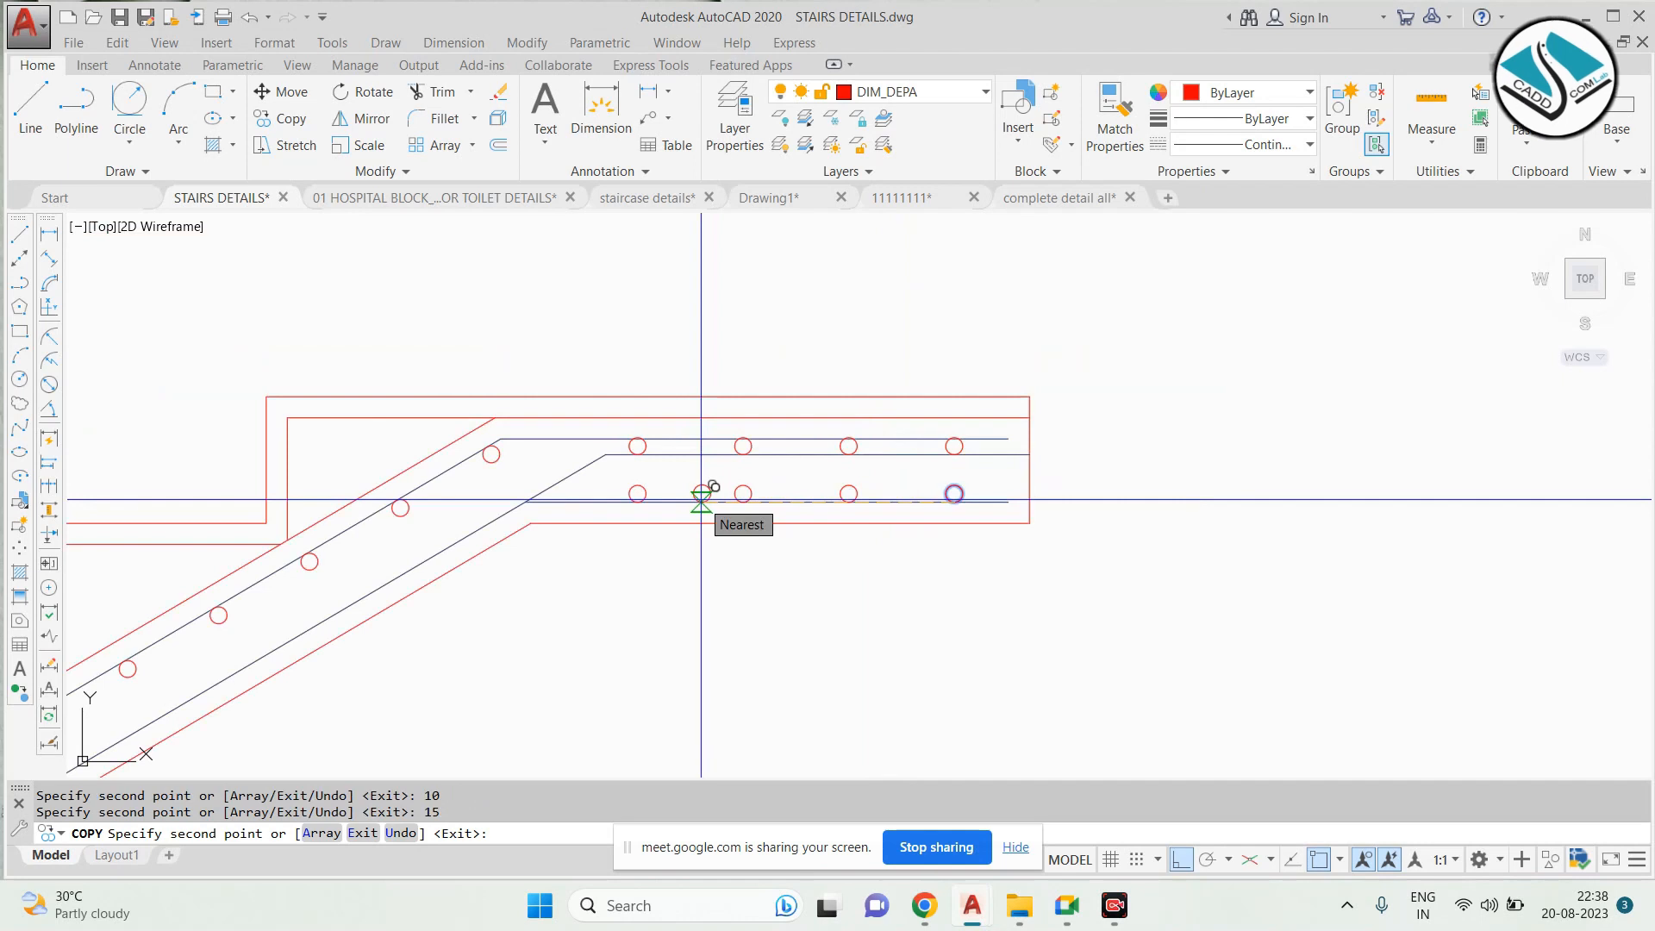
scroll(713, 517, "down", 3)
key("Escape")
Examine how the reference section's bottom landing bar bends into the sloped reinforcement lines
middle_click_drag(582, 414, 1164, 554)
middle_click_drag(668, 308, 924, 377)
scroll(919, 356, "up", 2)
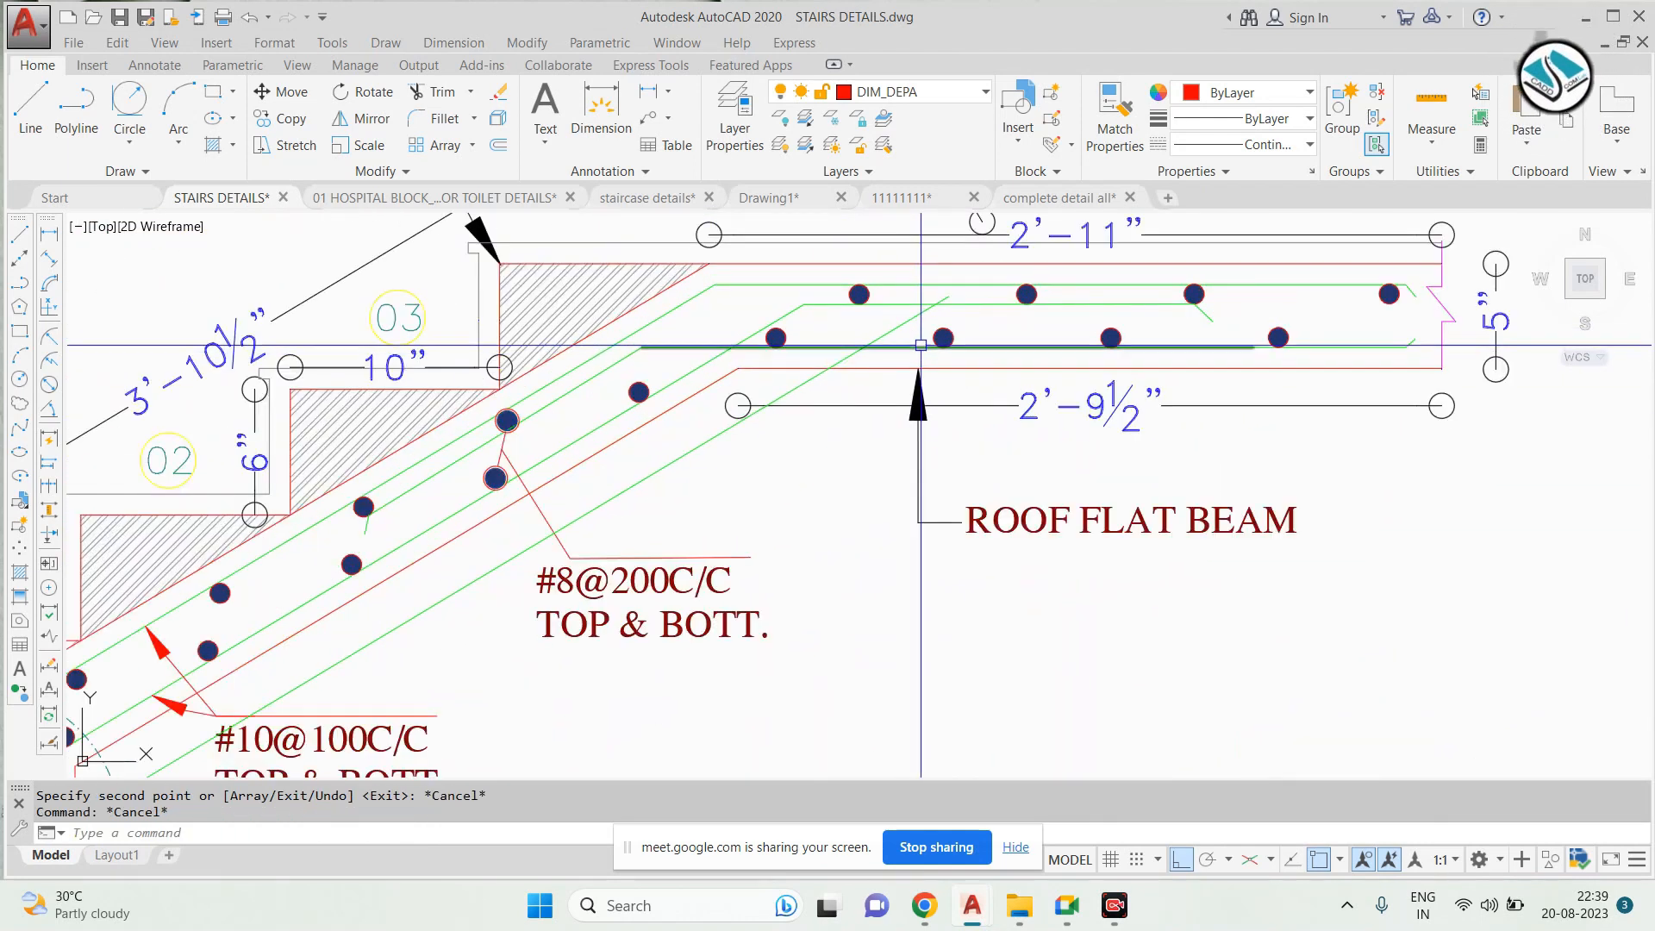
scroll(603, 347, "up", 2)
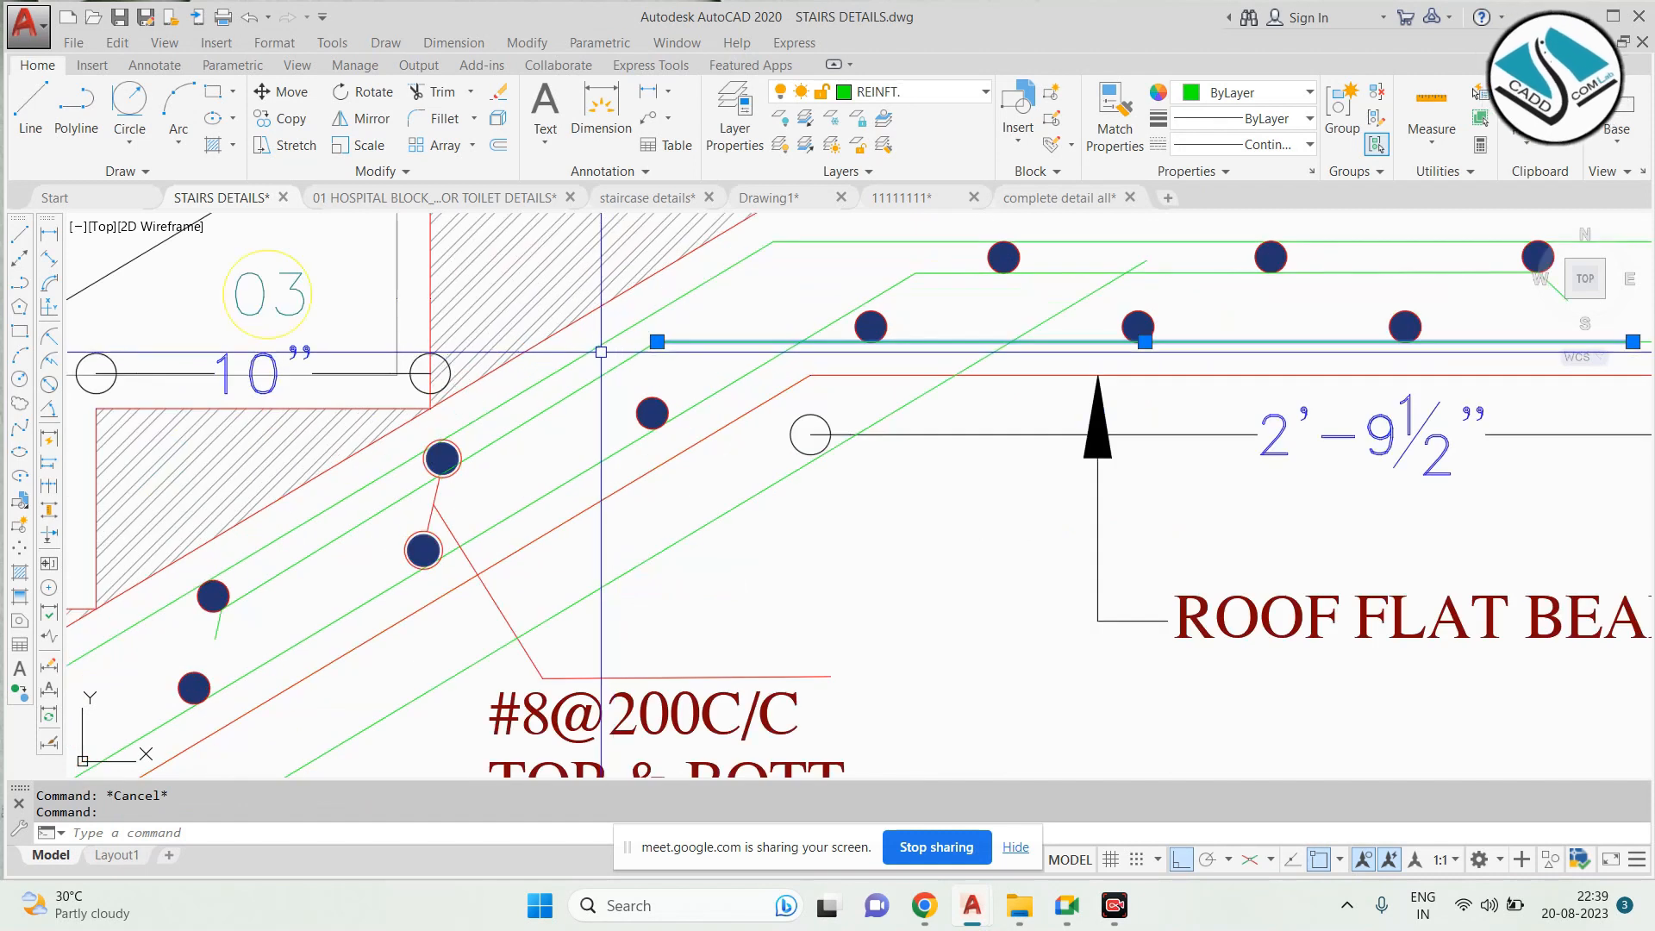
left_click(608, 341)
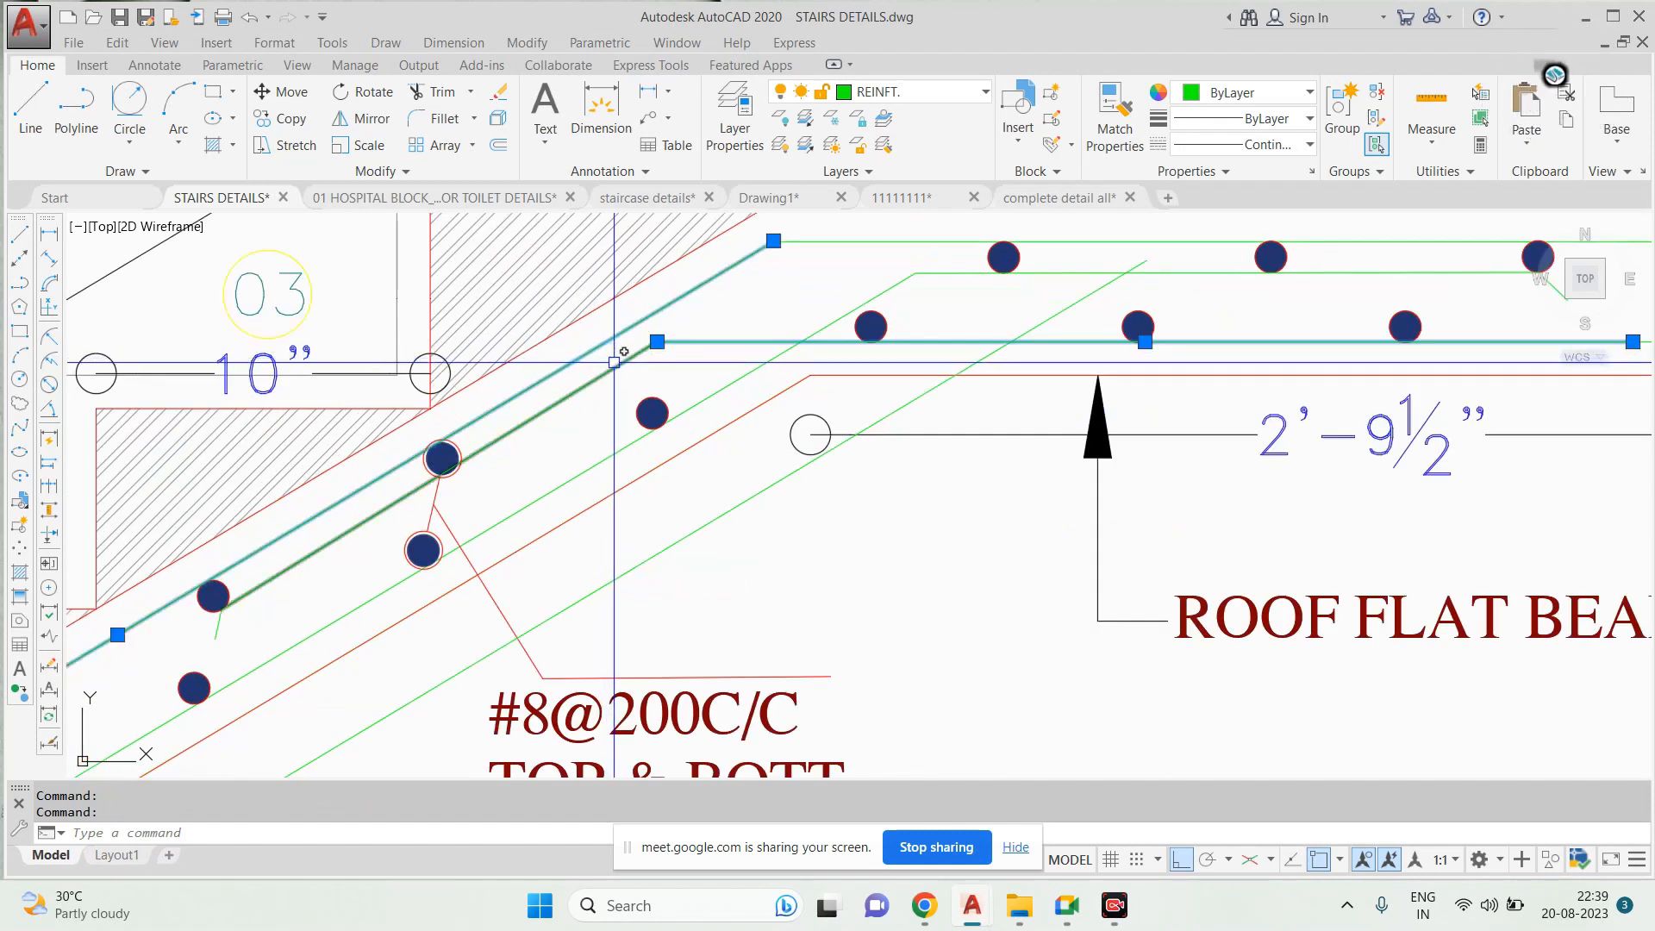
scroll(613, 362, "down", 5)
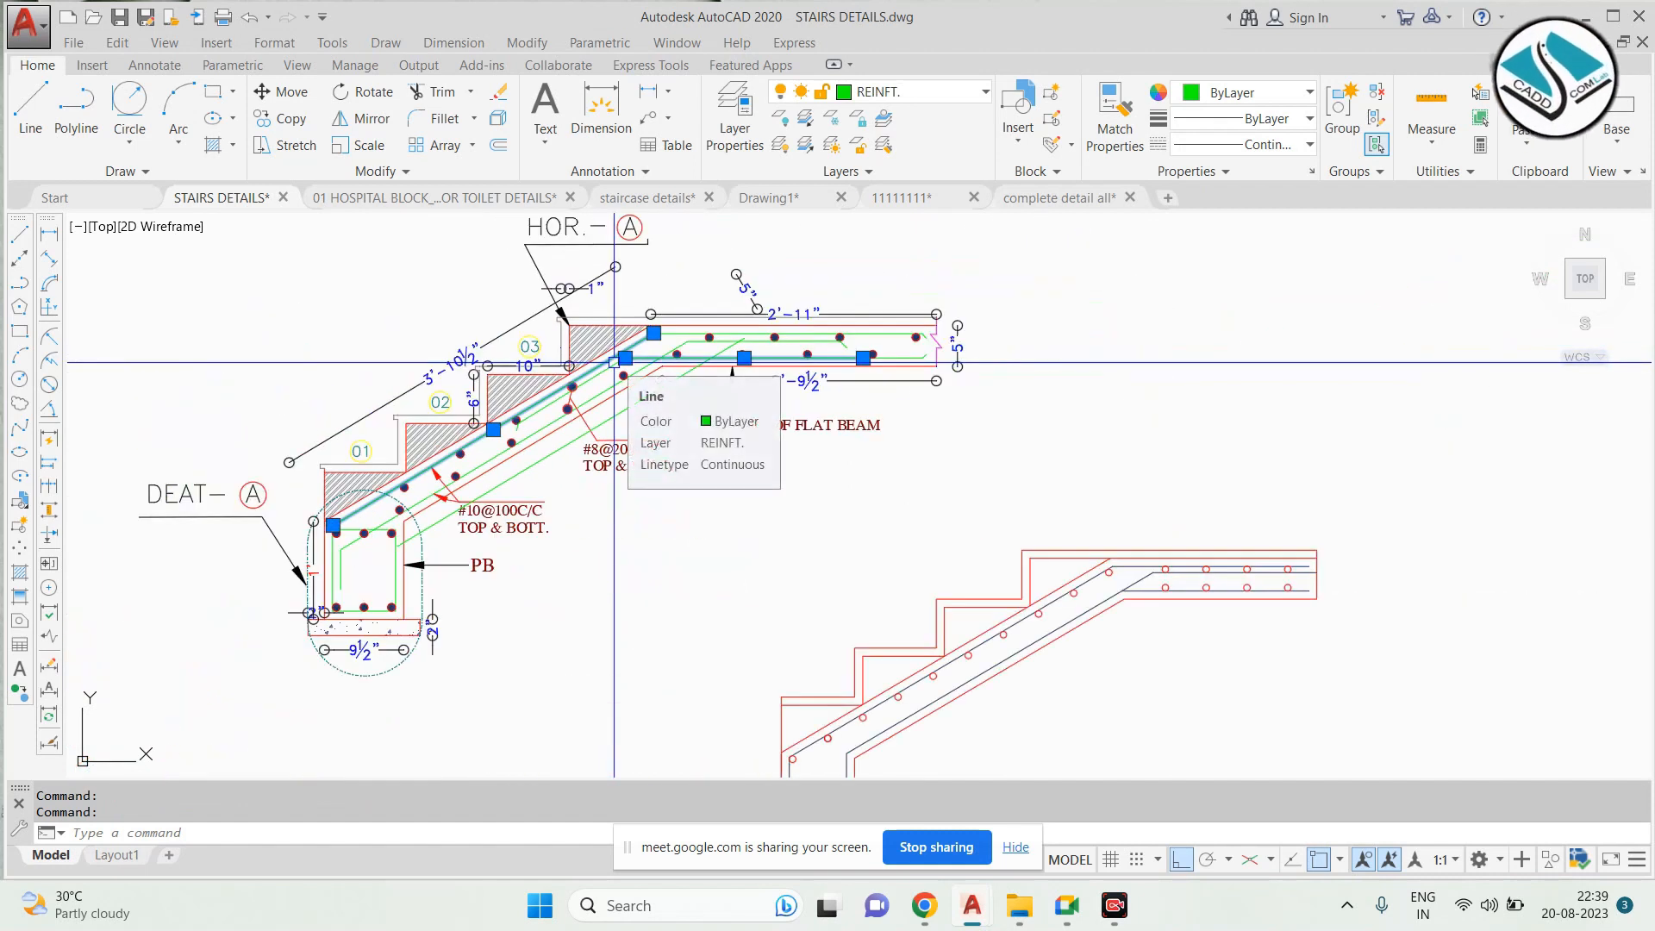
scroll(613, 362, "up", 4)
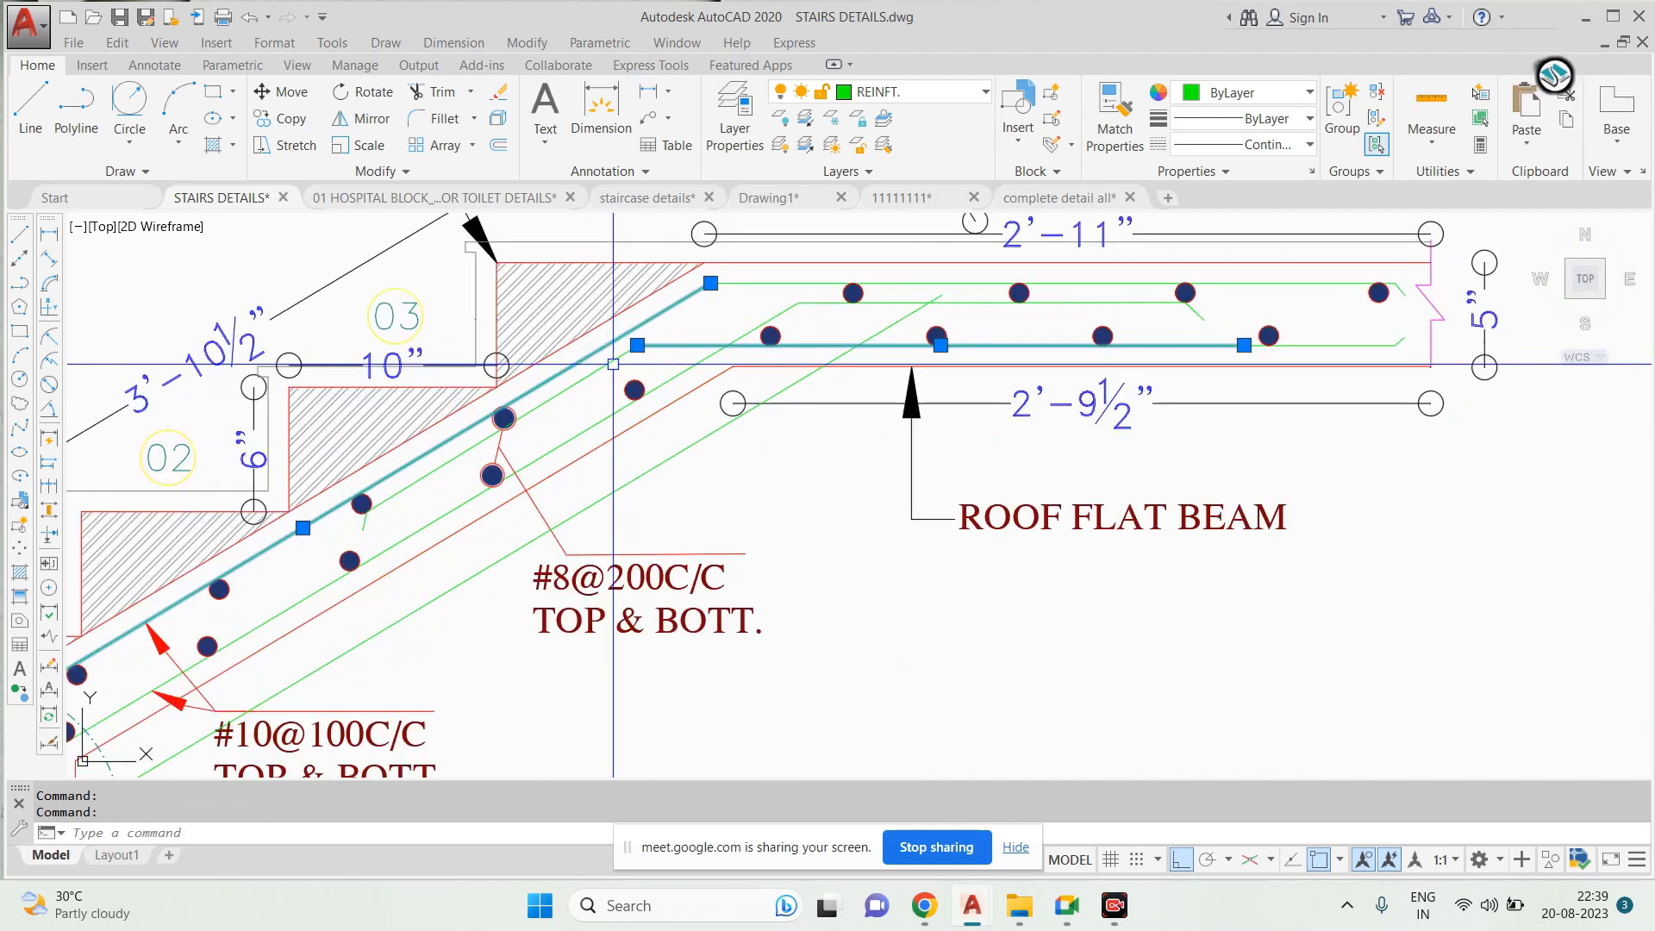
key("Escape")
Extend the copied landing's lower horizontal line across the lower sloped line to the bar circle beneath the upper sloped line
scroll(857, 555, "down", 5)
scroll(923, 492, "up", 8)
key("Escape")
type("ec")
type("ex")
key("Return")
key("Return")
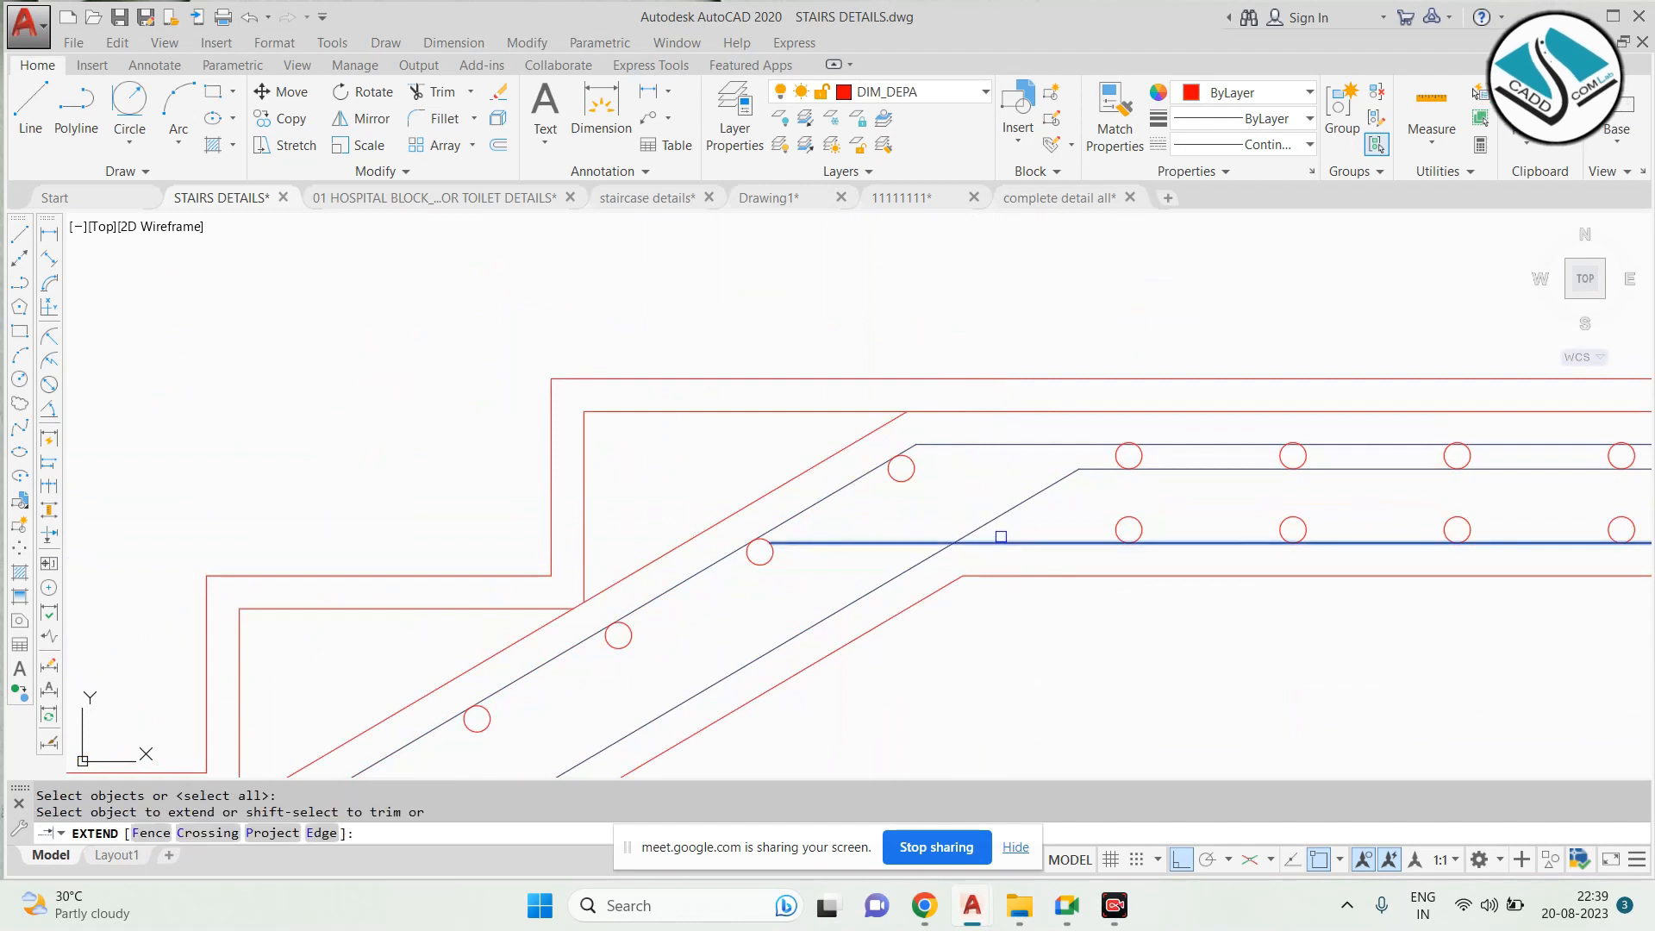
key("Escape")
Draw a short sloped line along the underside of the bar circles and extend it to the landing's lower horizontal line
type("l")
key("Return")
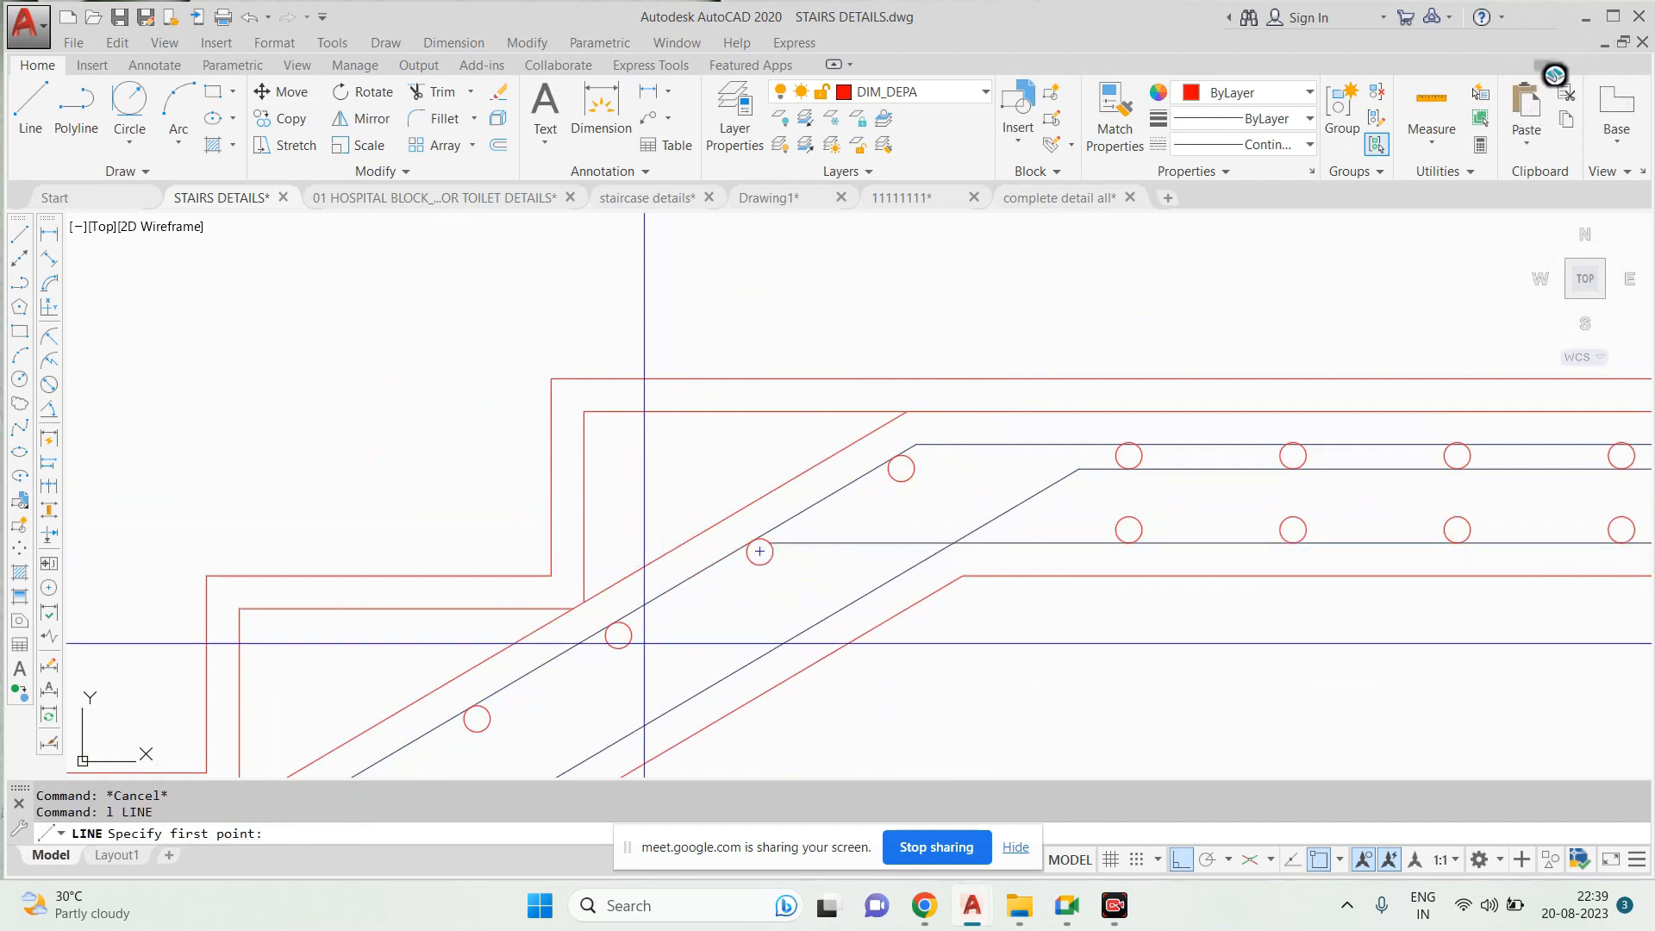
left_click(616, 644)
scroll(625, 645, "up", 4)
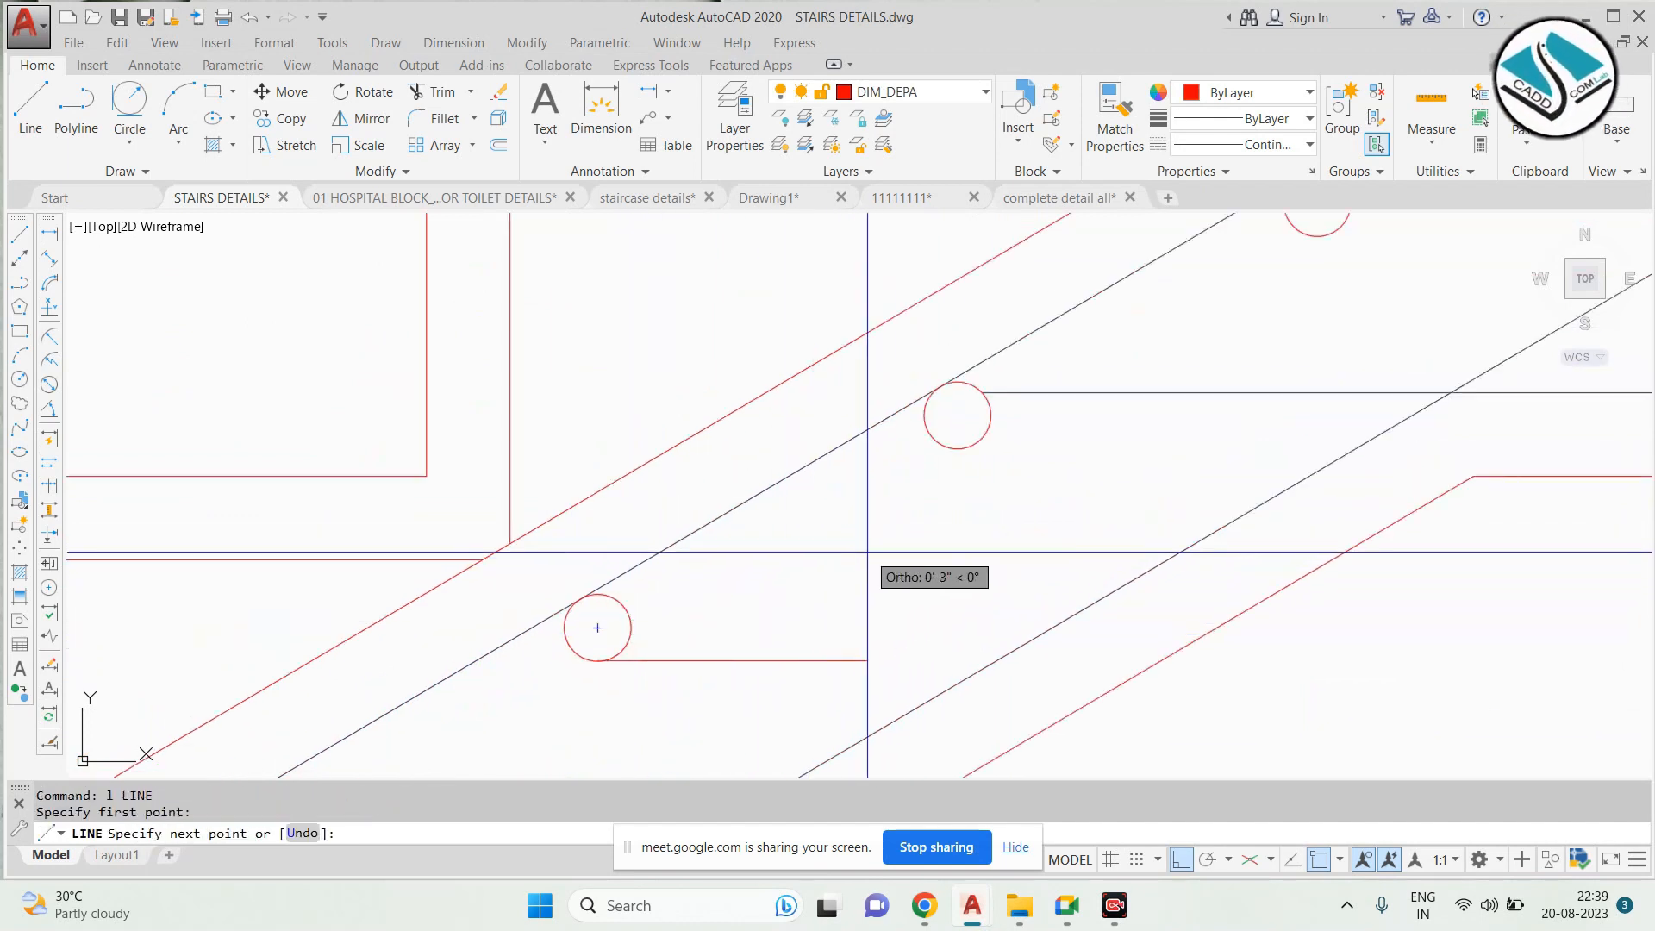
type("ex")
key("Return")
key("Return")
left_click(934, 469)
key("Escape")
Trim the part of the landing's lower horizontal line that runs past the new sloped line
type("tr")
key("Return")
key("Return")
scroll(1031, 392, "down", 5)
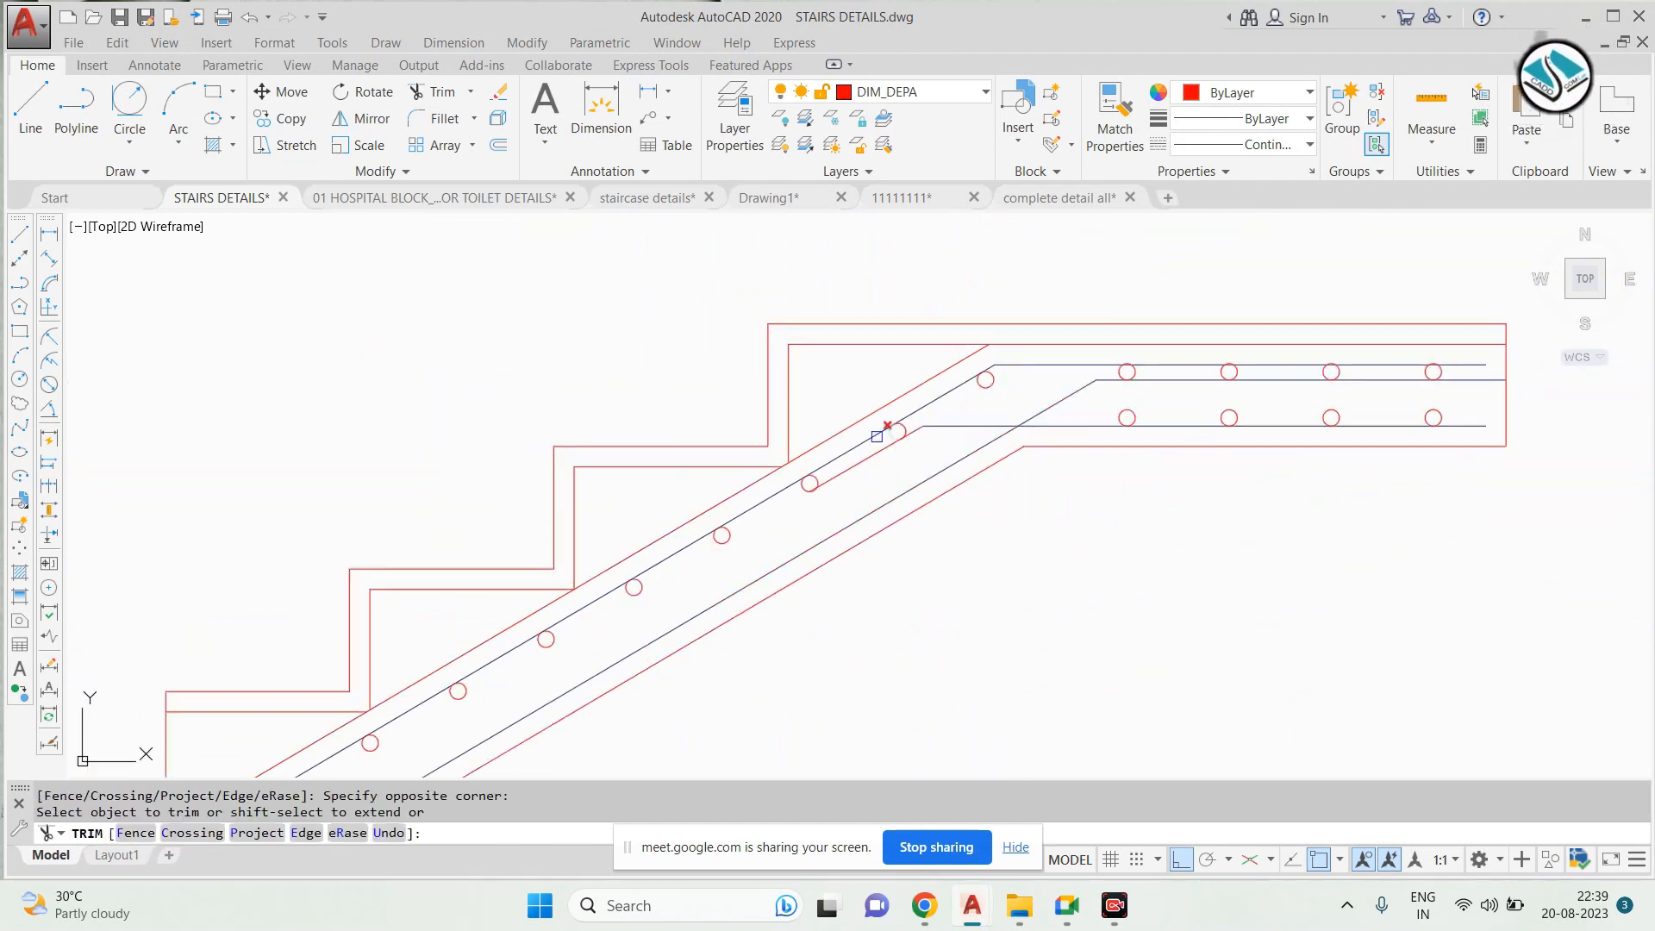
key("Escape")
key("Escape")
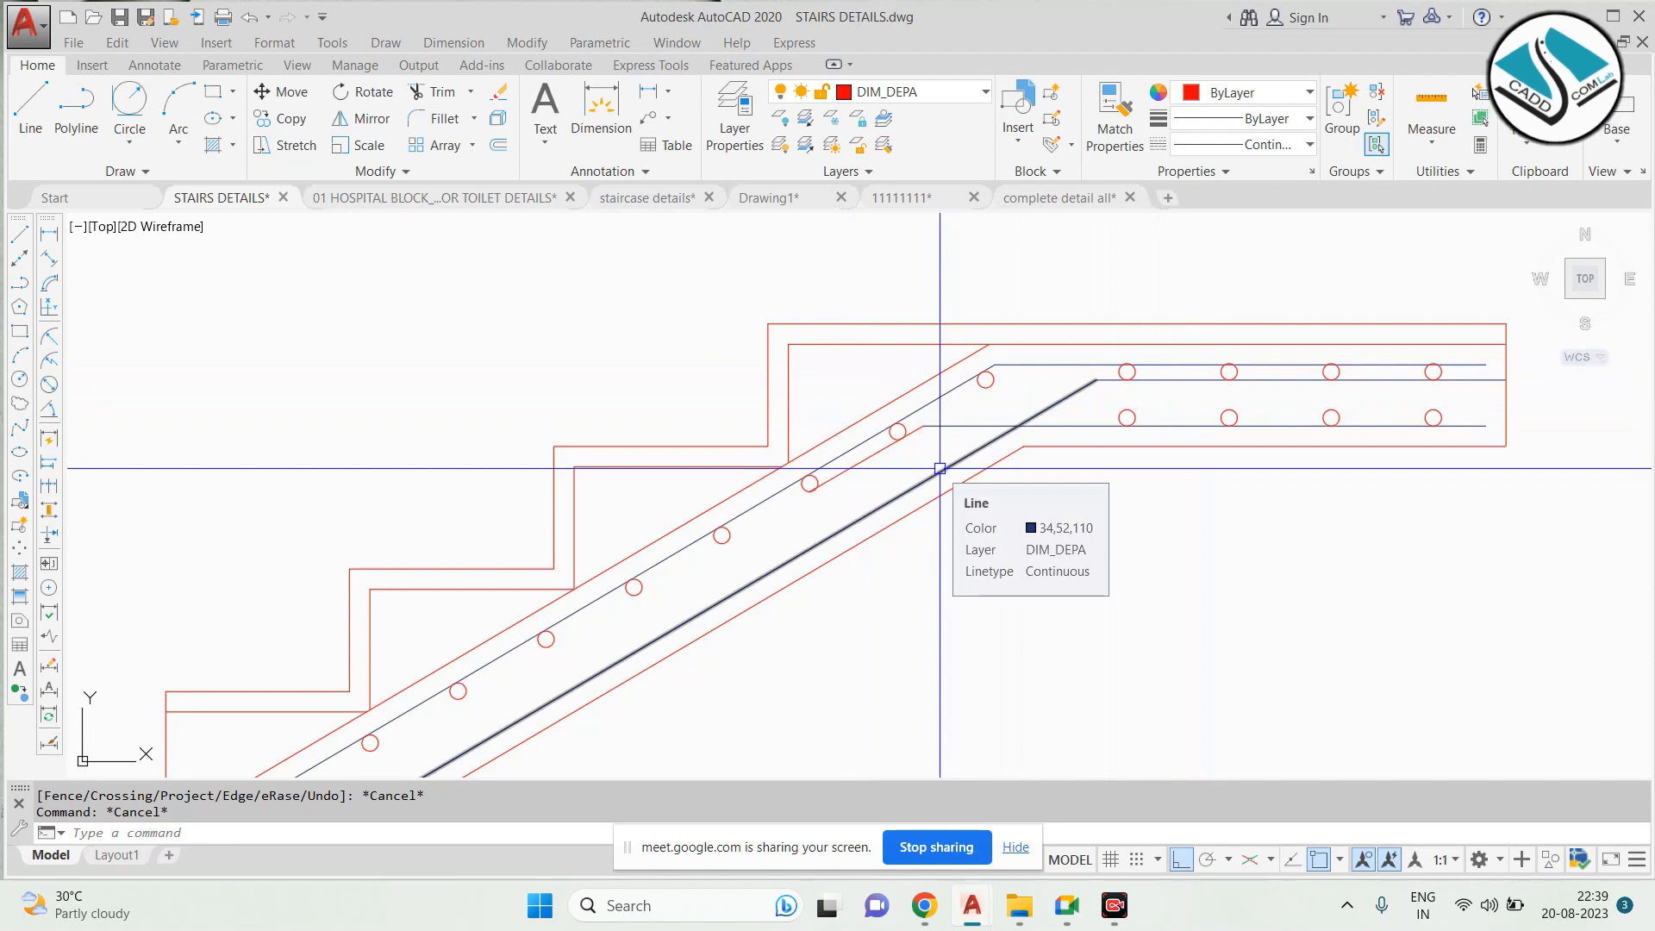
Look over the site photo of the stair reinforcement mesh and the surrounding stair details
scroll(939, 468, "down", 6)
scroll(720, 561, "up", 3)
scroll(991, 488, "up", 10)
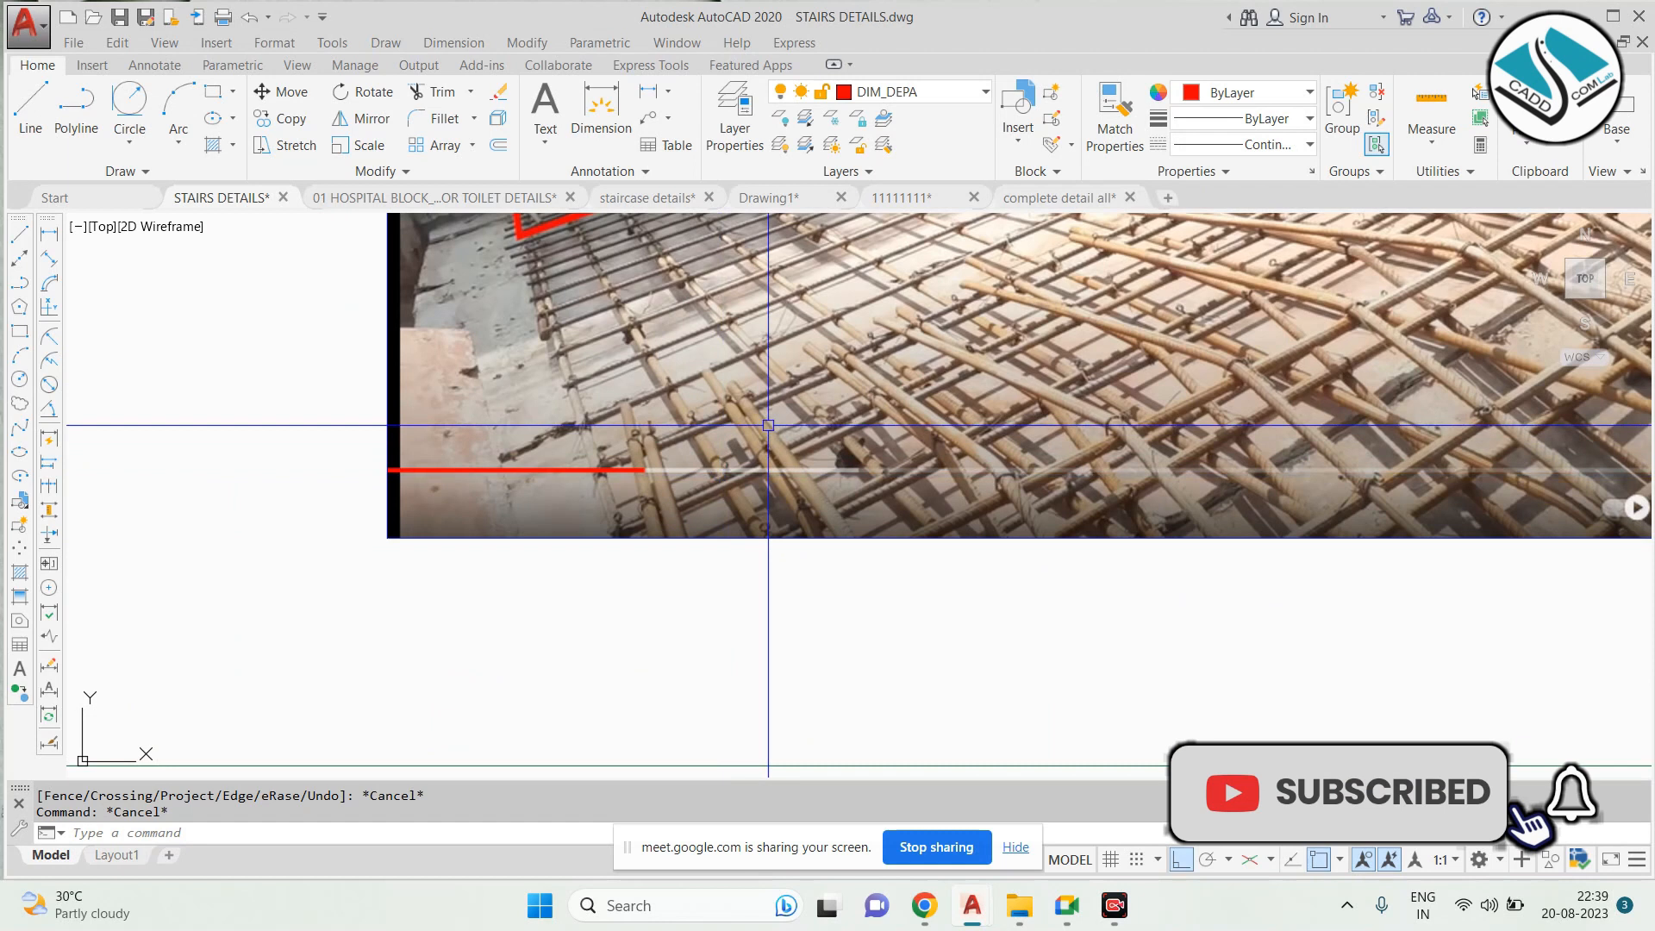
scroll(768, 425, "down", 10)
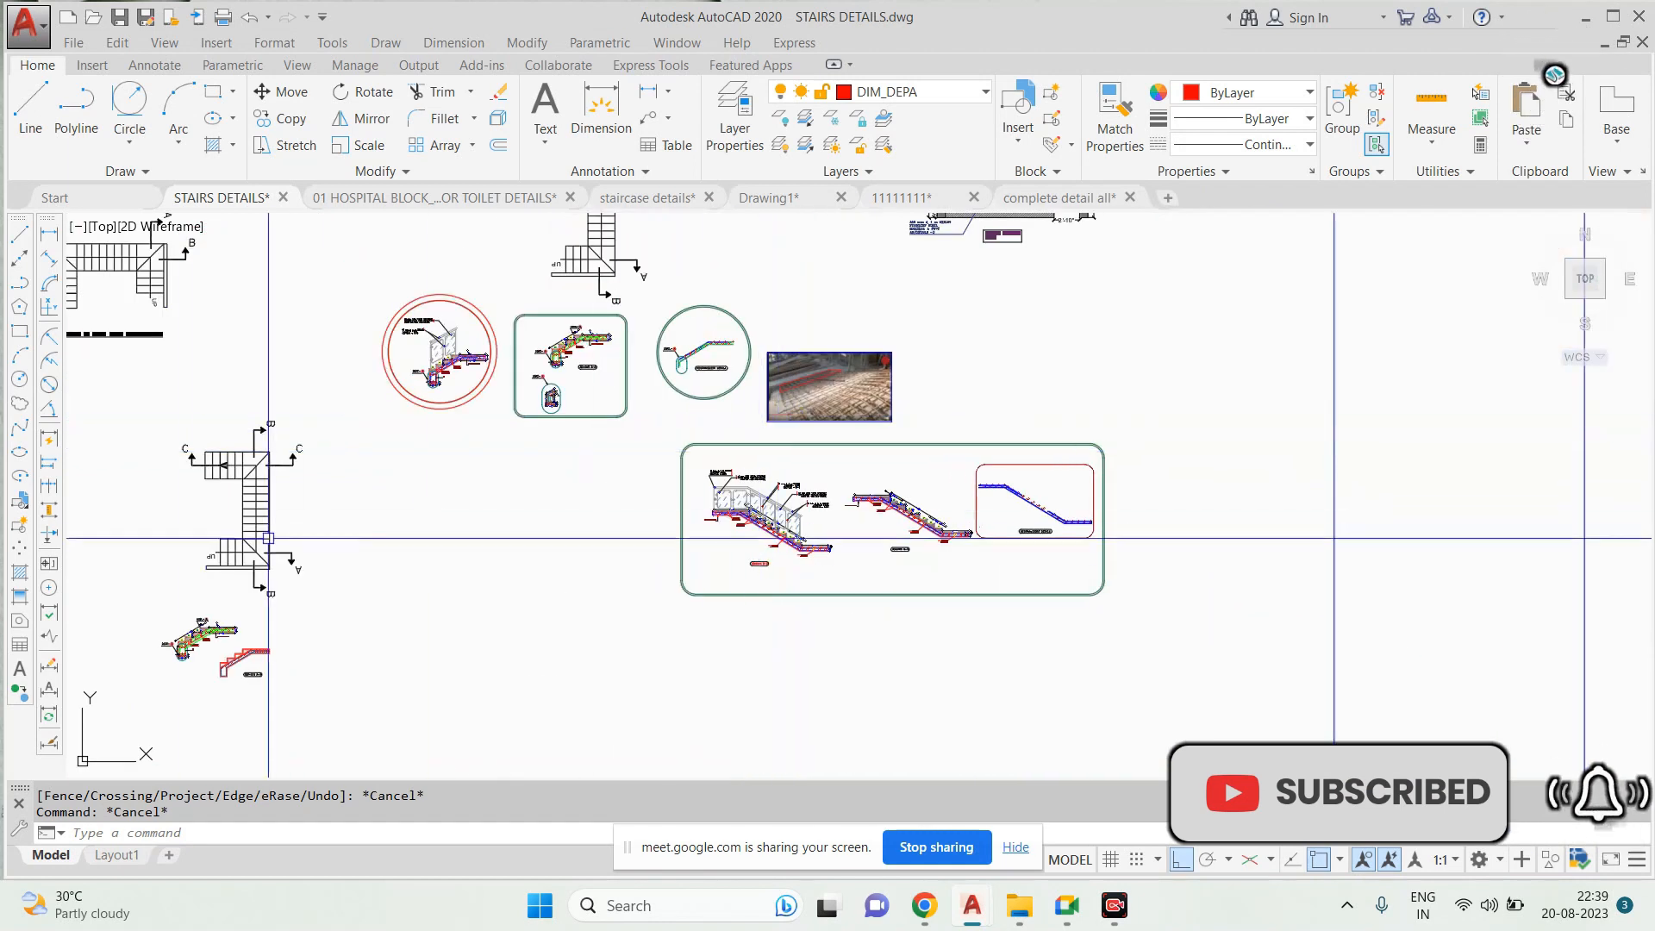
scroll(212, 664, "up", 4)
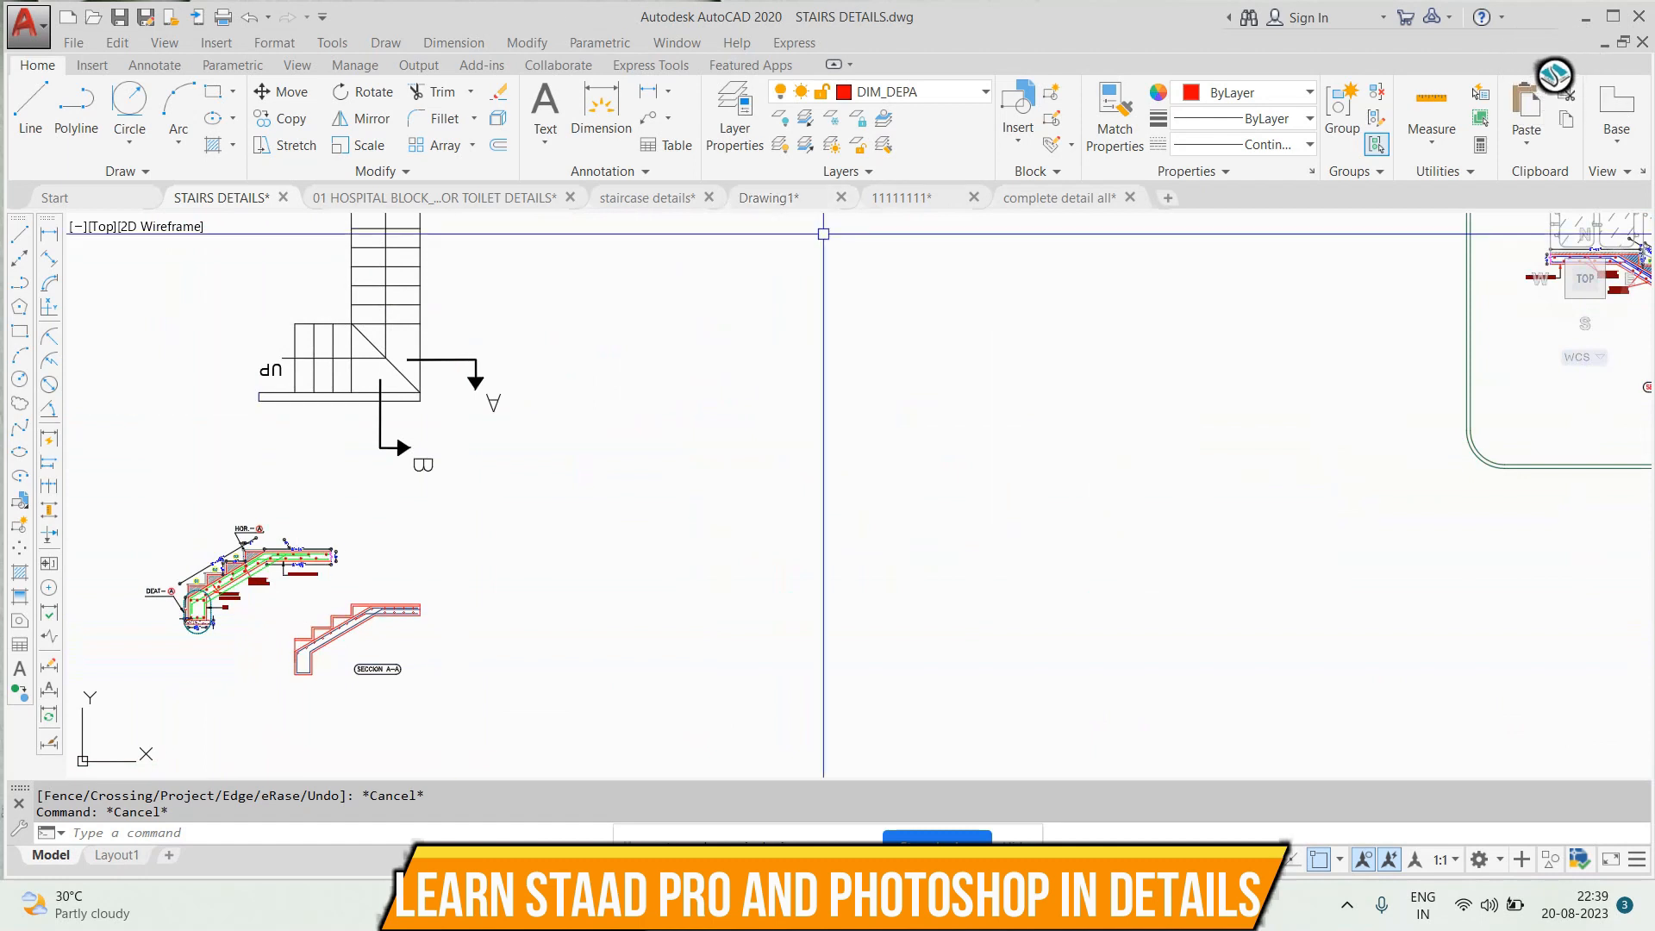
Examine the bar layout of section A-A in the complete detail all drawing, and return to the STAIRS DETAILS drawing
left_click(1059, 197)
scroll(888, 557, "down", 5)
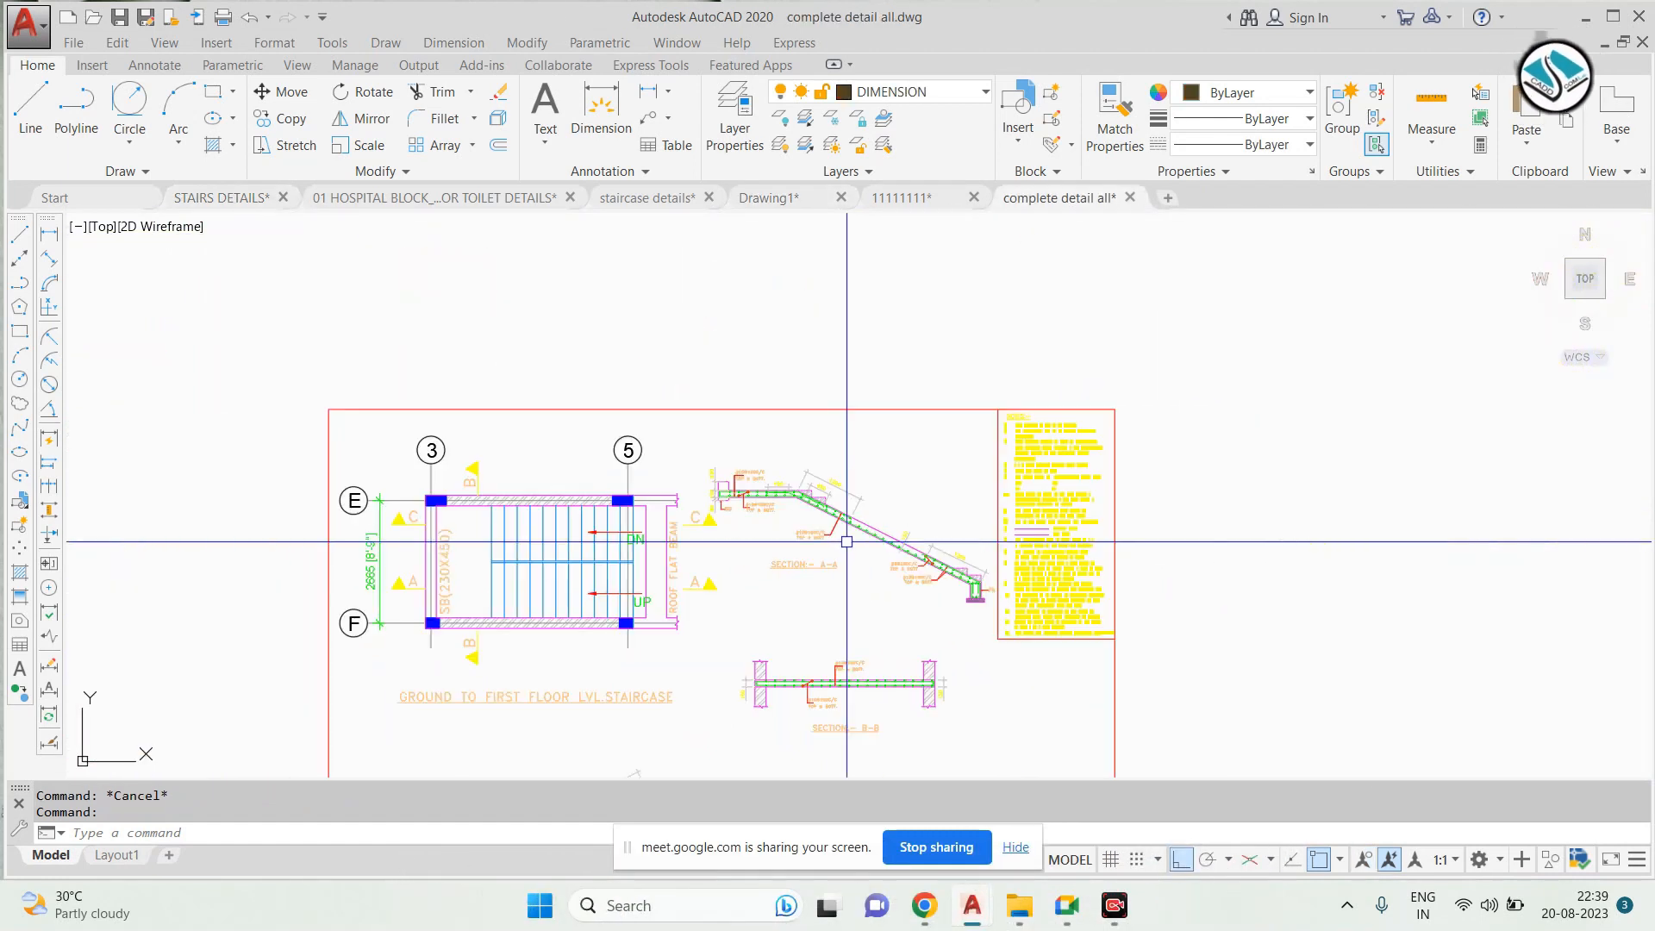
scroll(832, 478, "up", 4)
scroll(828, 568, "up", 8)
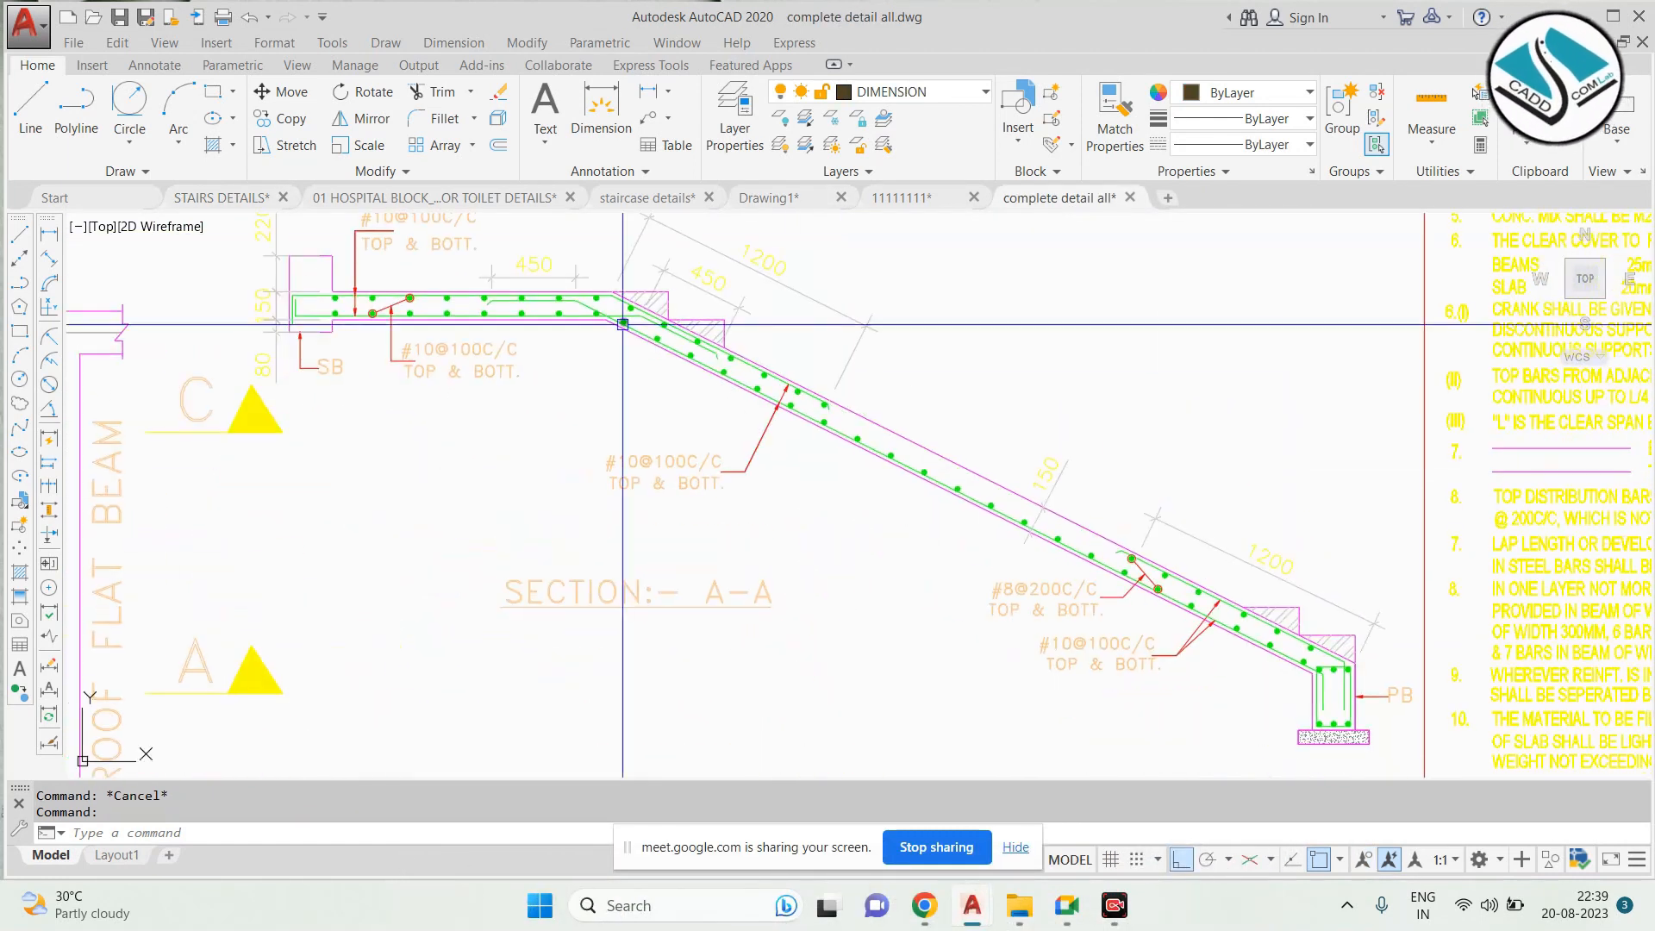
scroll(979, 303, "down", 4)
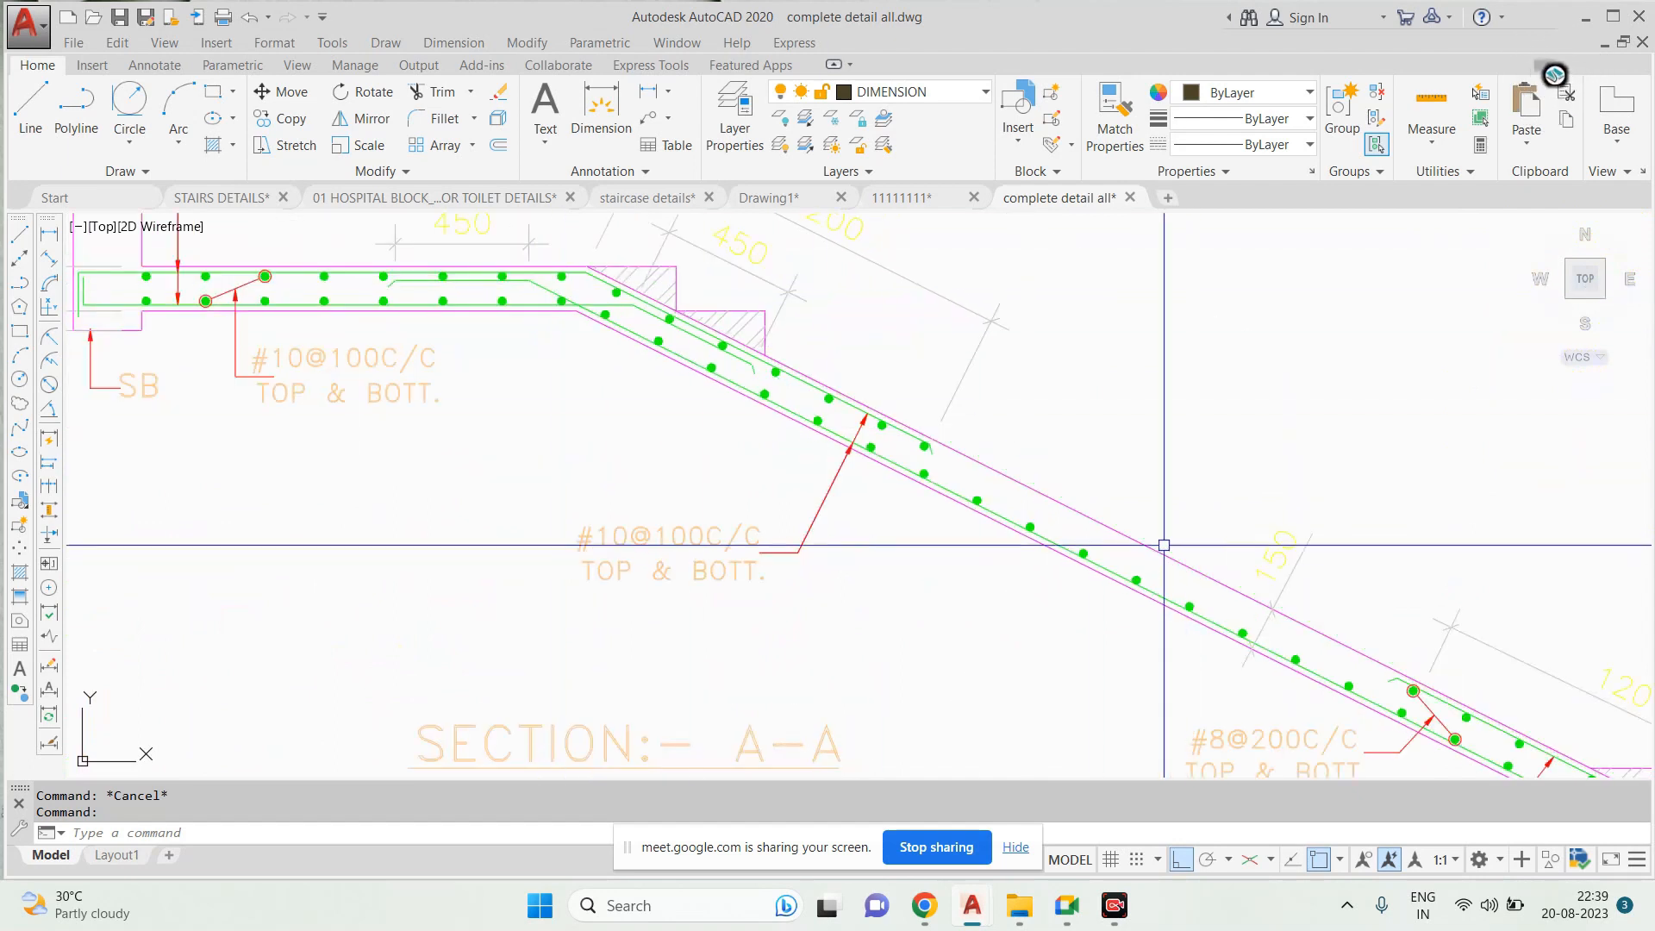
scroll(1045, 440, "up", 1)
scroll(1237, 602, "down", 1)
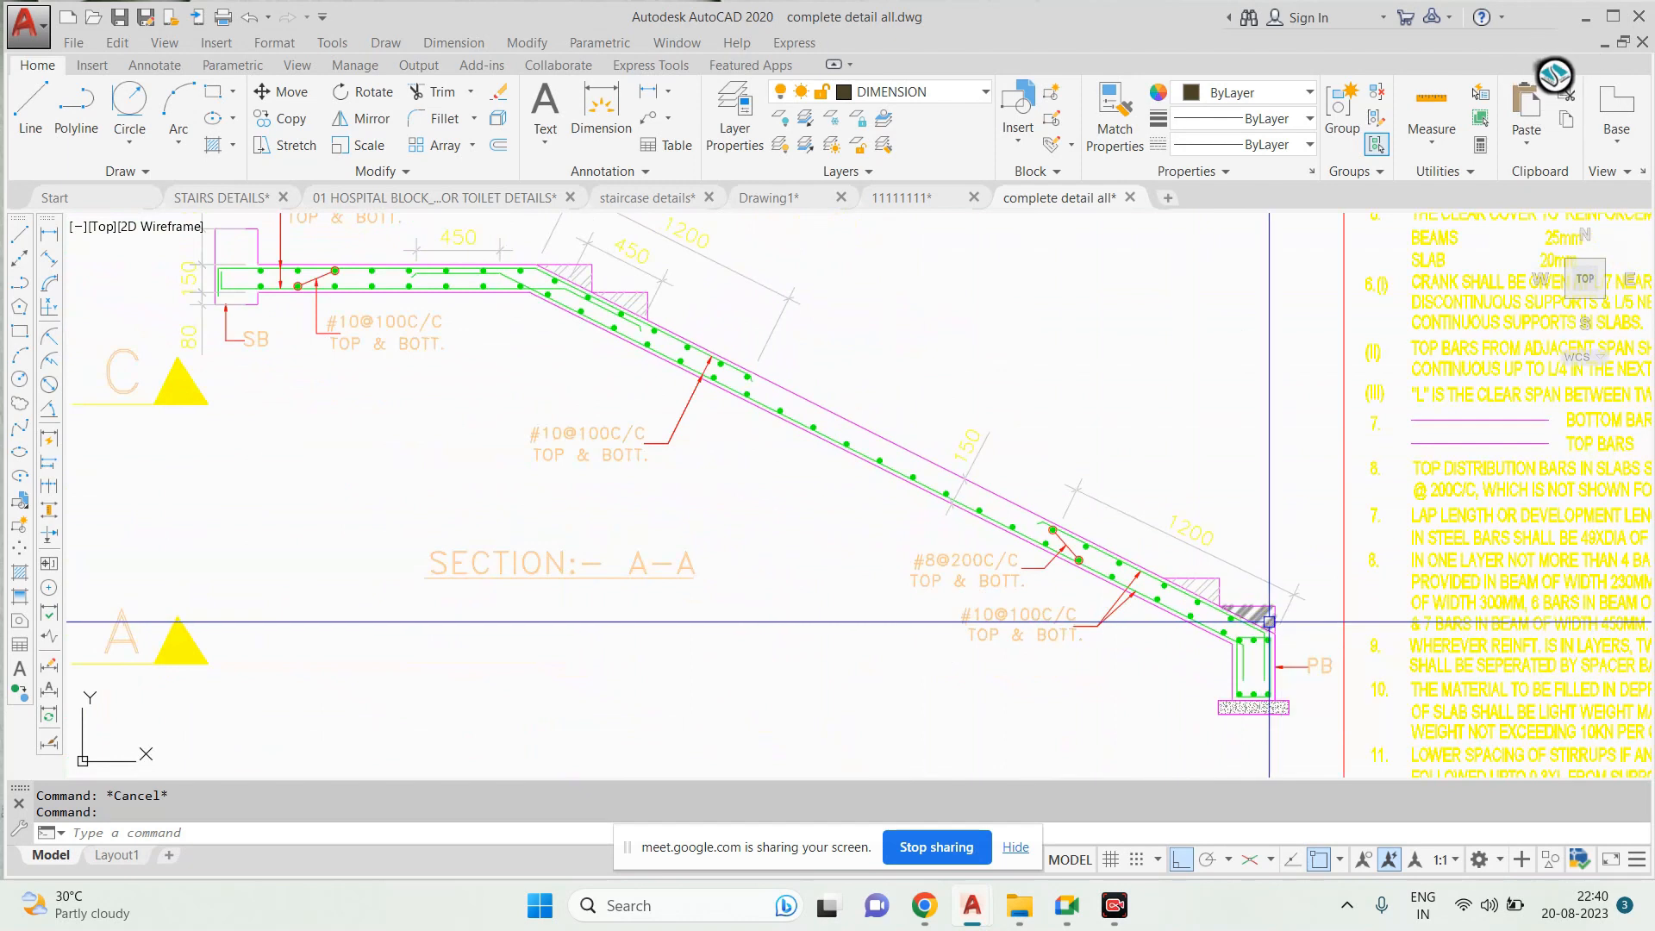
left_click(244, 203)
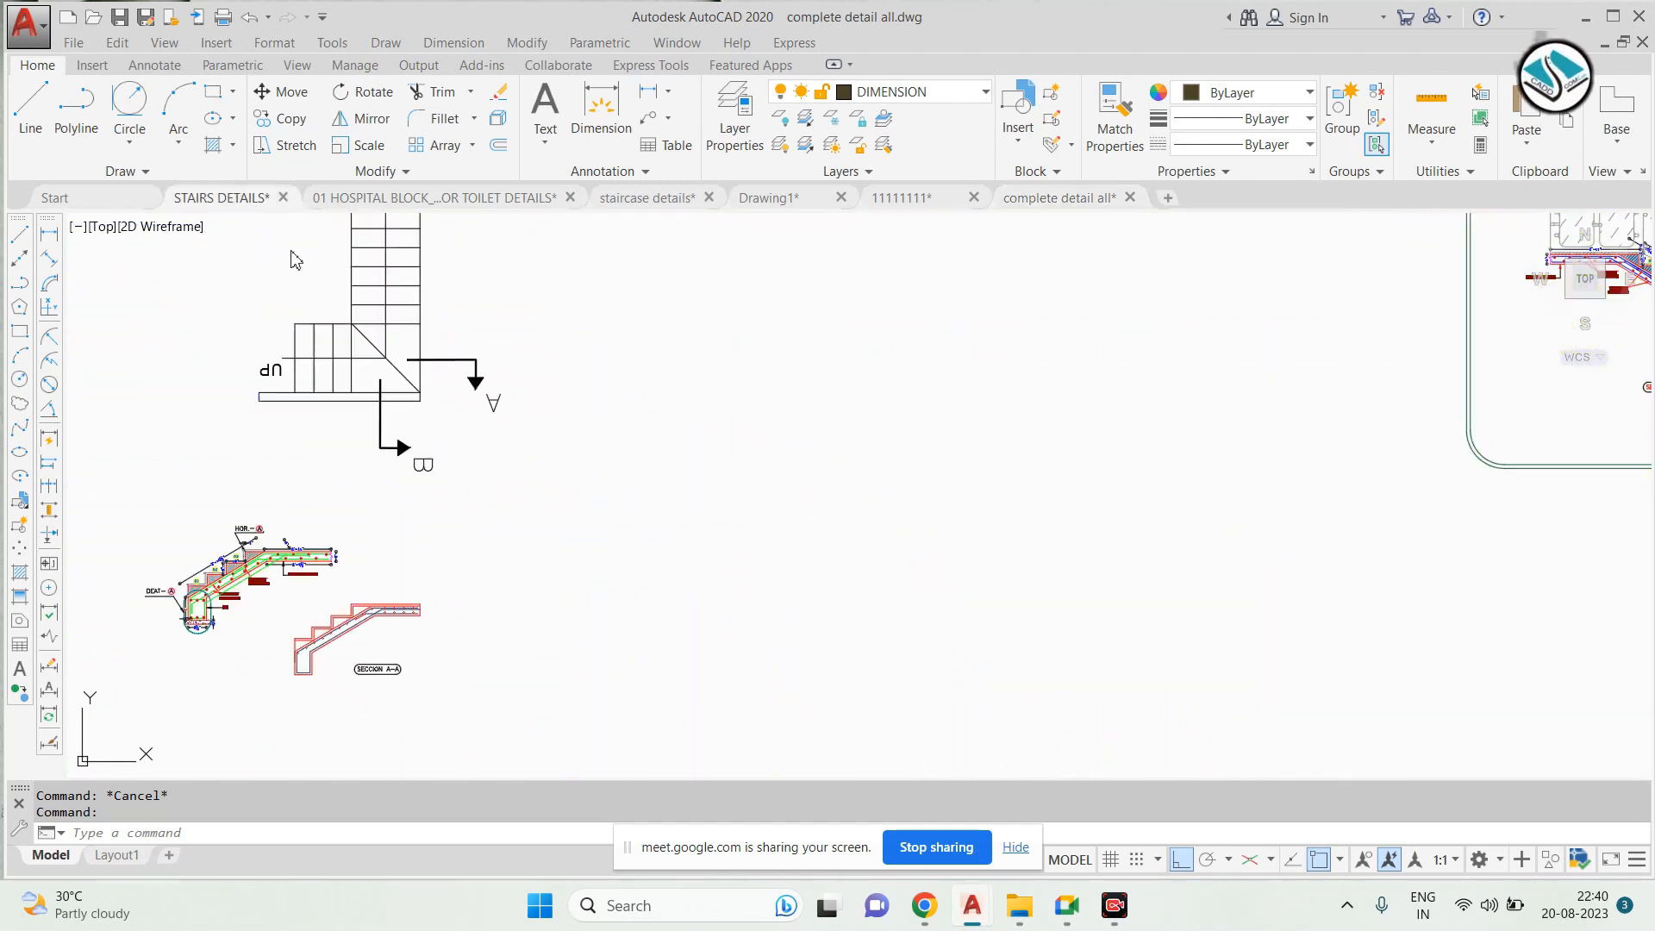
Examine the length and end of the reference section's short sloped bar near step 03 against the copied section
scroll(443, 565, "down", 3)
scroll(480, 498, "up", 8)
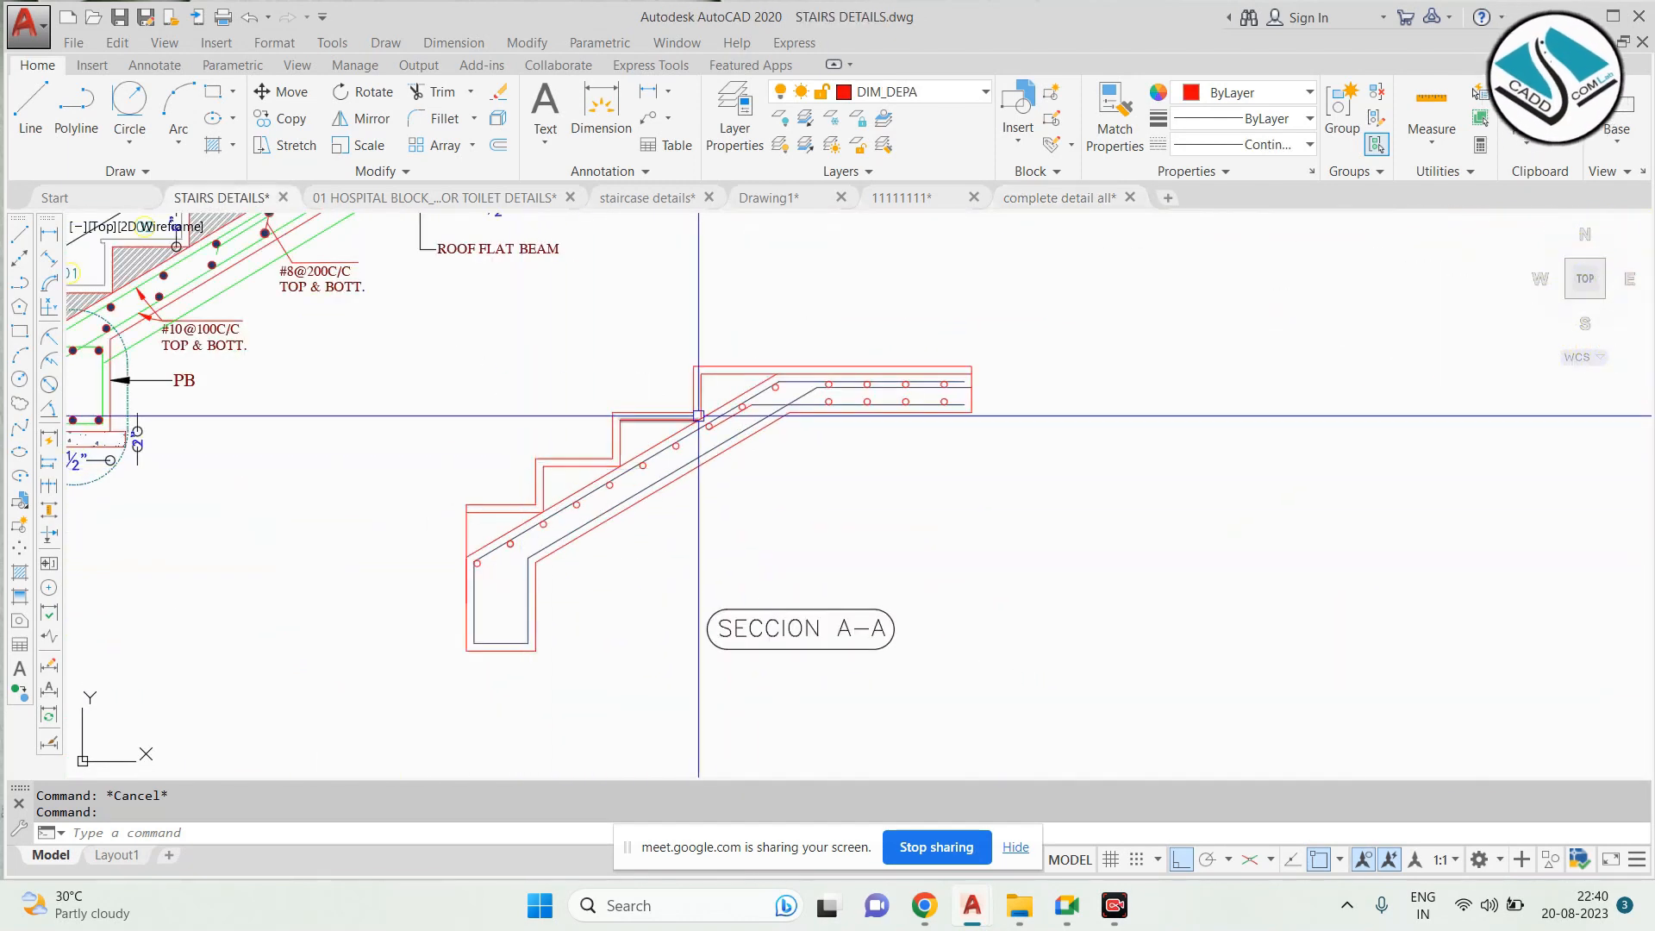
scroll(677, 433, "down", 3)
scroll(678, 365, "up", 7)
scroll(679, 365, "down", 1)
middle_click_drag(747, 360, 976, 459)
scroll(990, 453, "up", 2)
key("Escape")
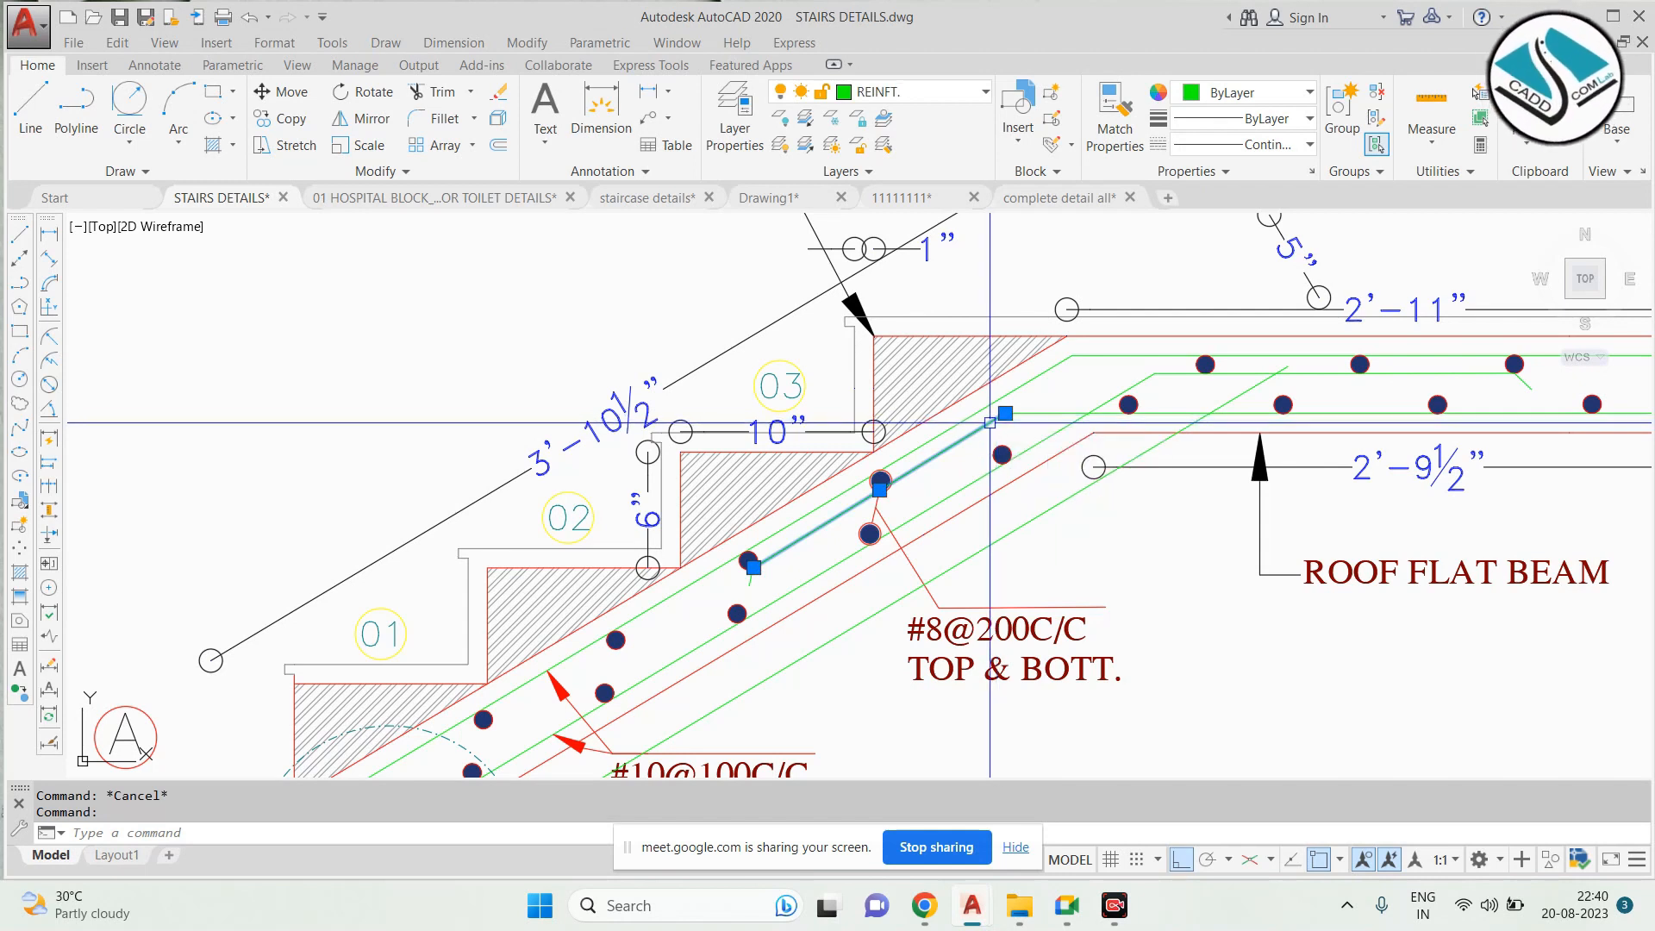
scroll(987, 422, "down", 2)
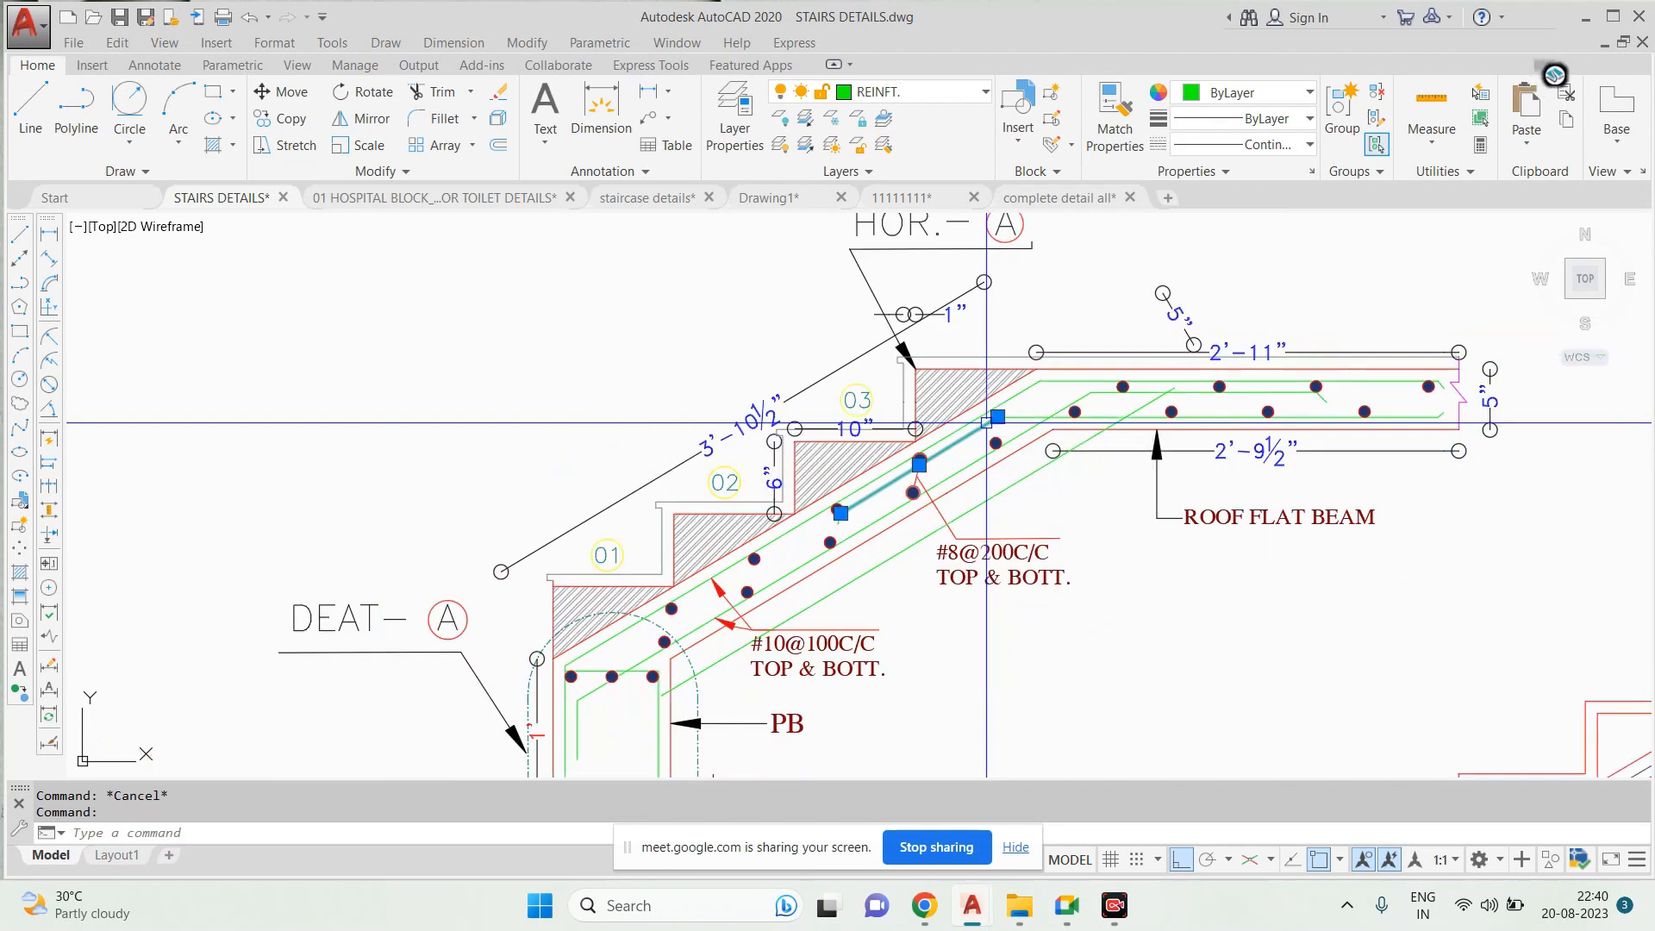
scroll(987, 422, "up", 2)
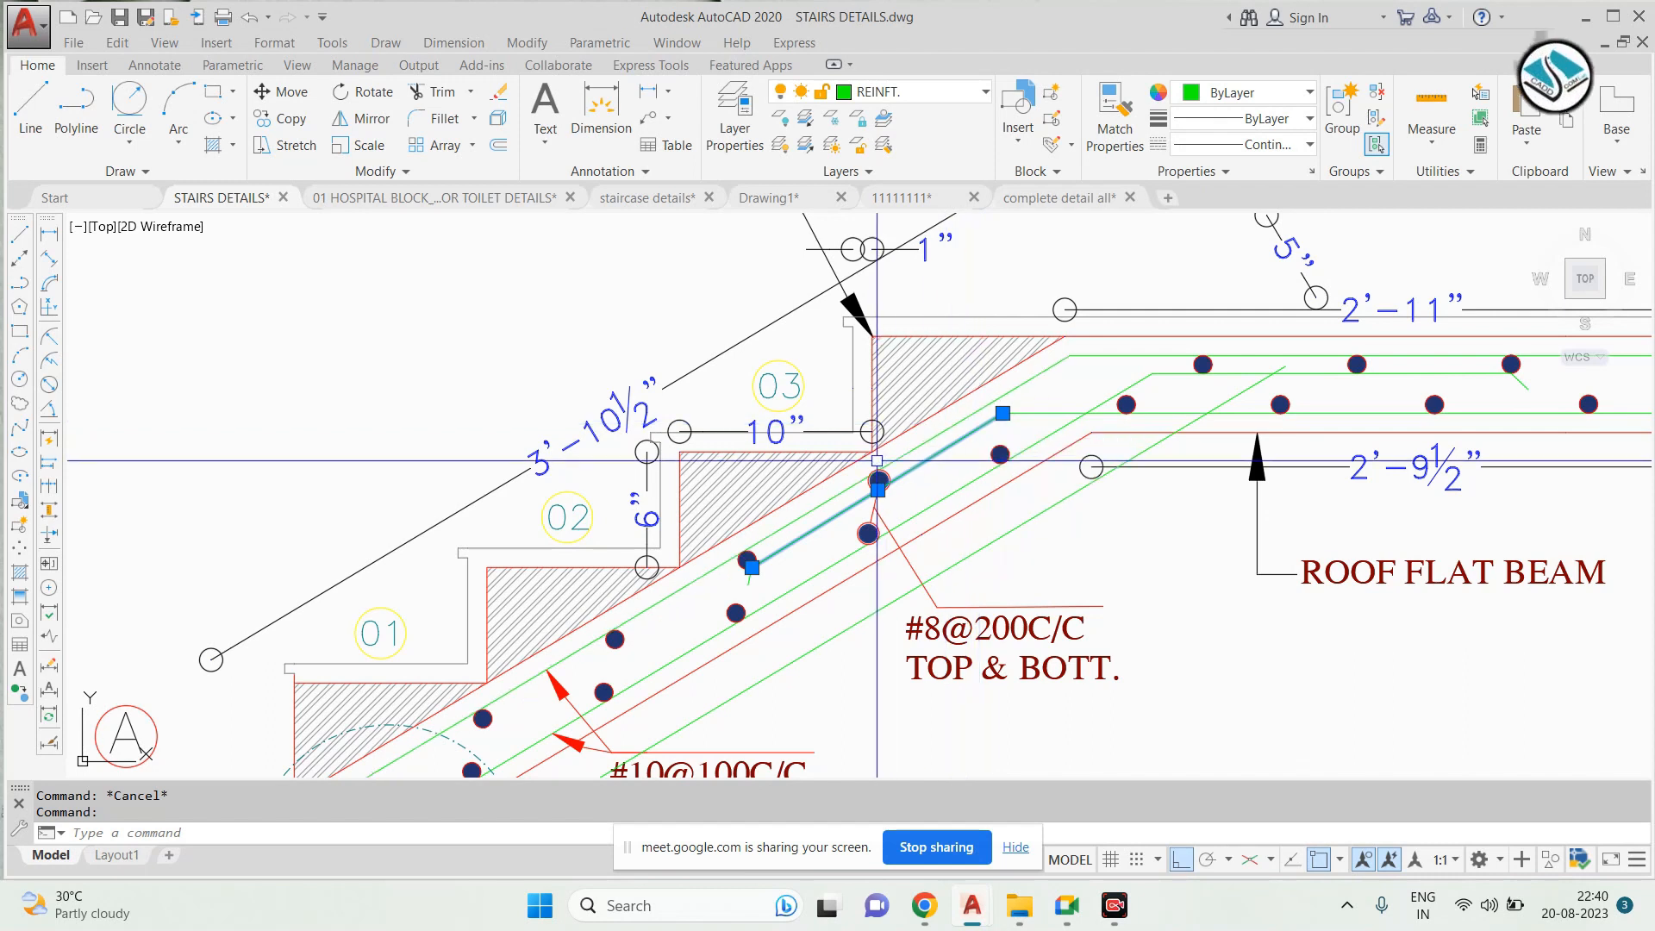
scroll(876, 461, "down", 5)
Replace the short sloped red line with a longer one from the landing's lower line to beyond the third bar circle, with ortho off
scroll(1103, 517, "up", 6)
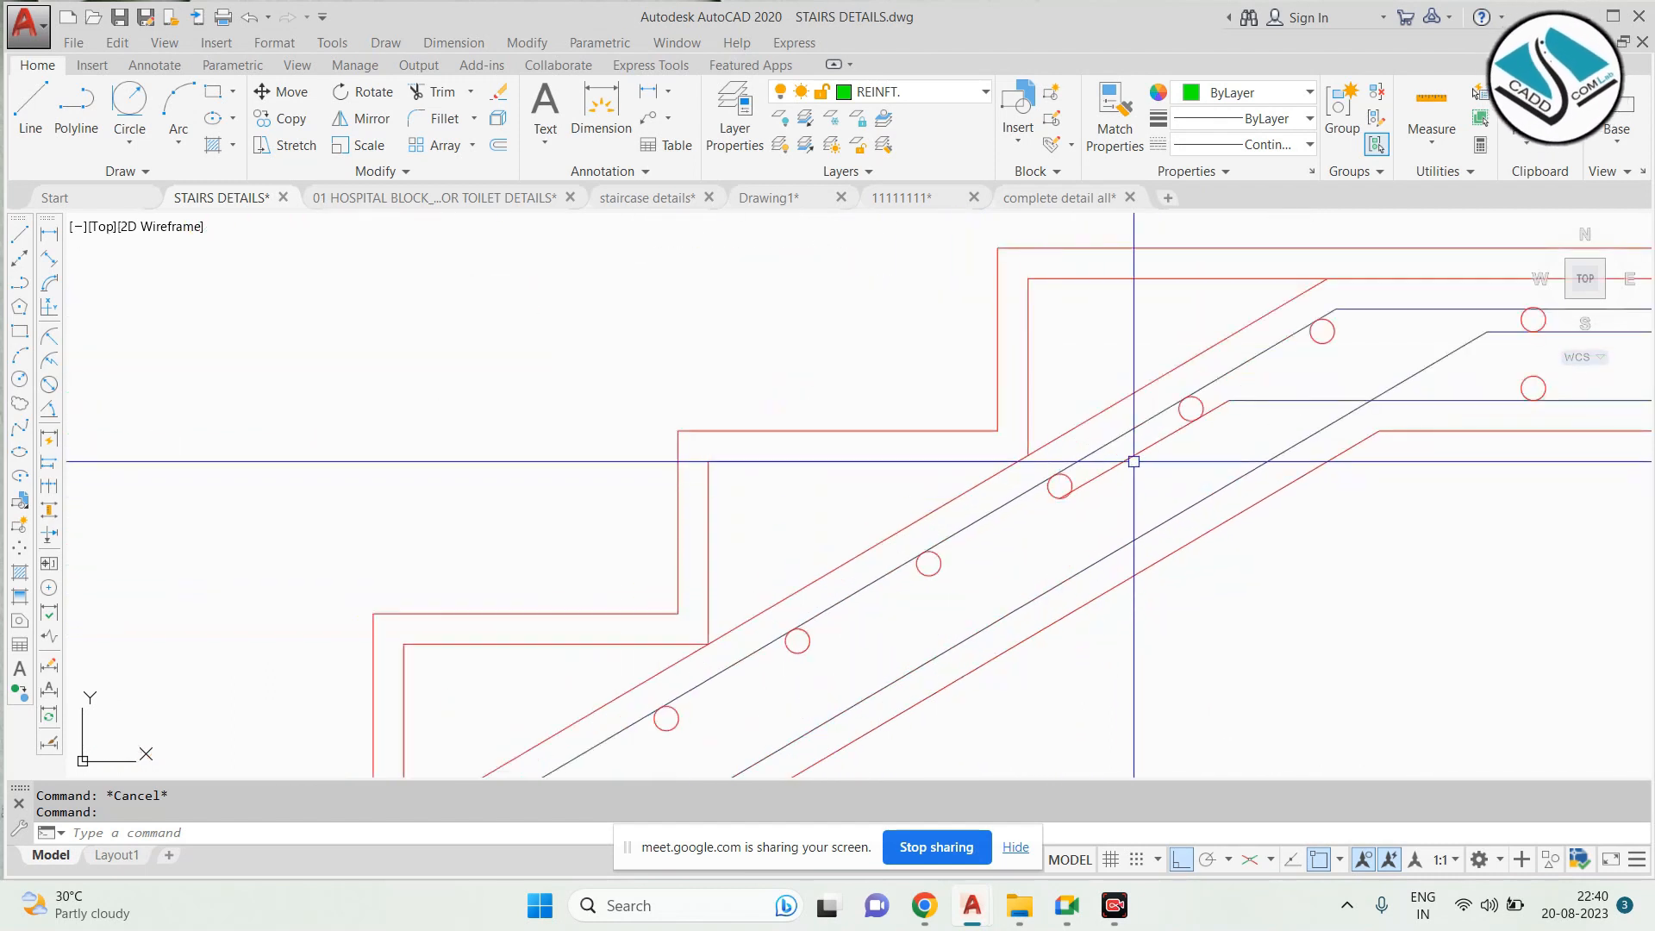
left_click(1136, 455)
type("l")
key("Return")
left_click(1229, 399)
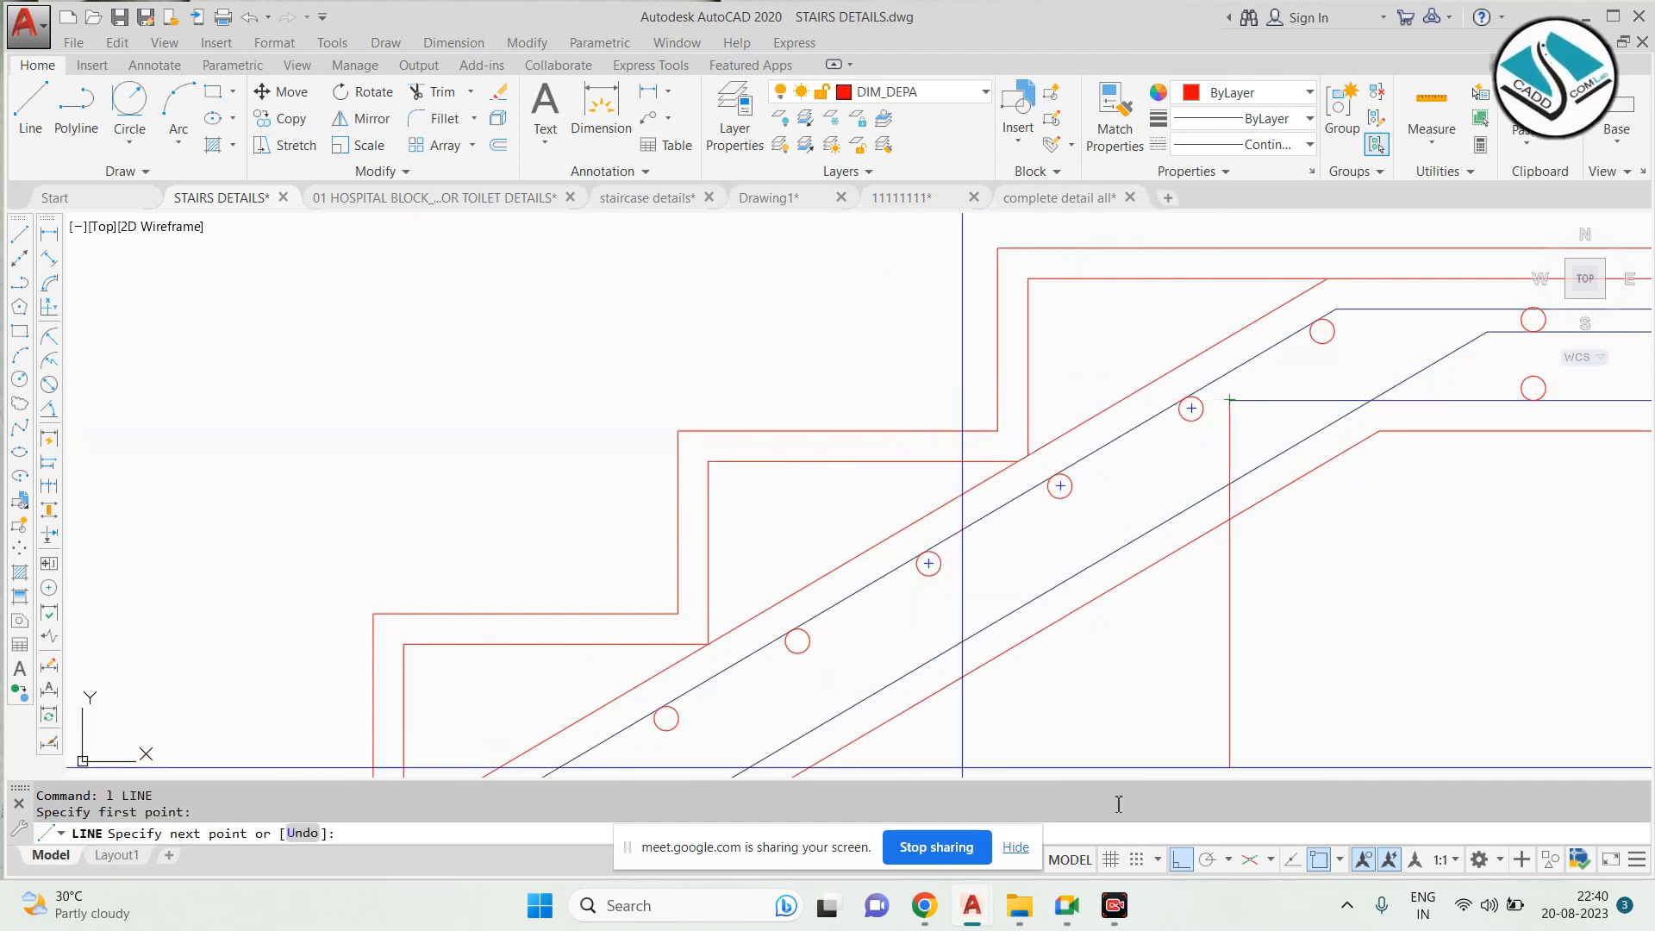
left_click(1177, 858)
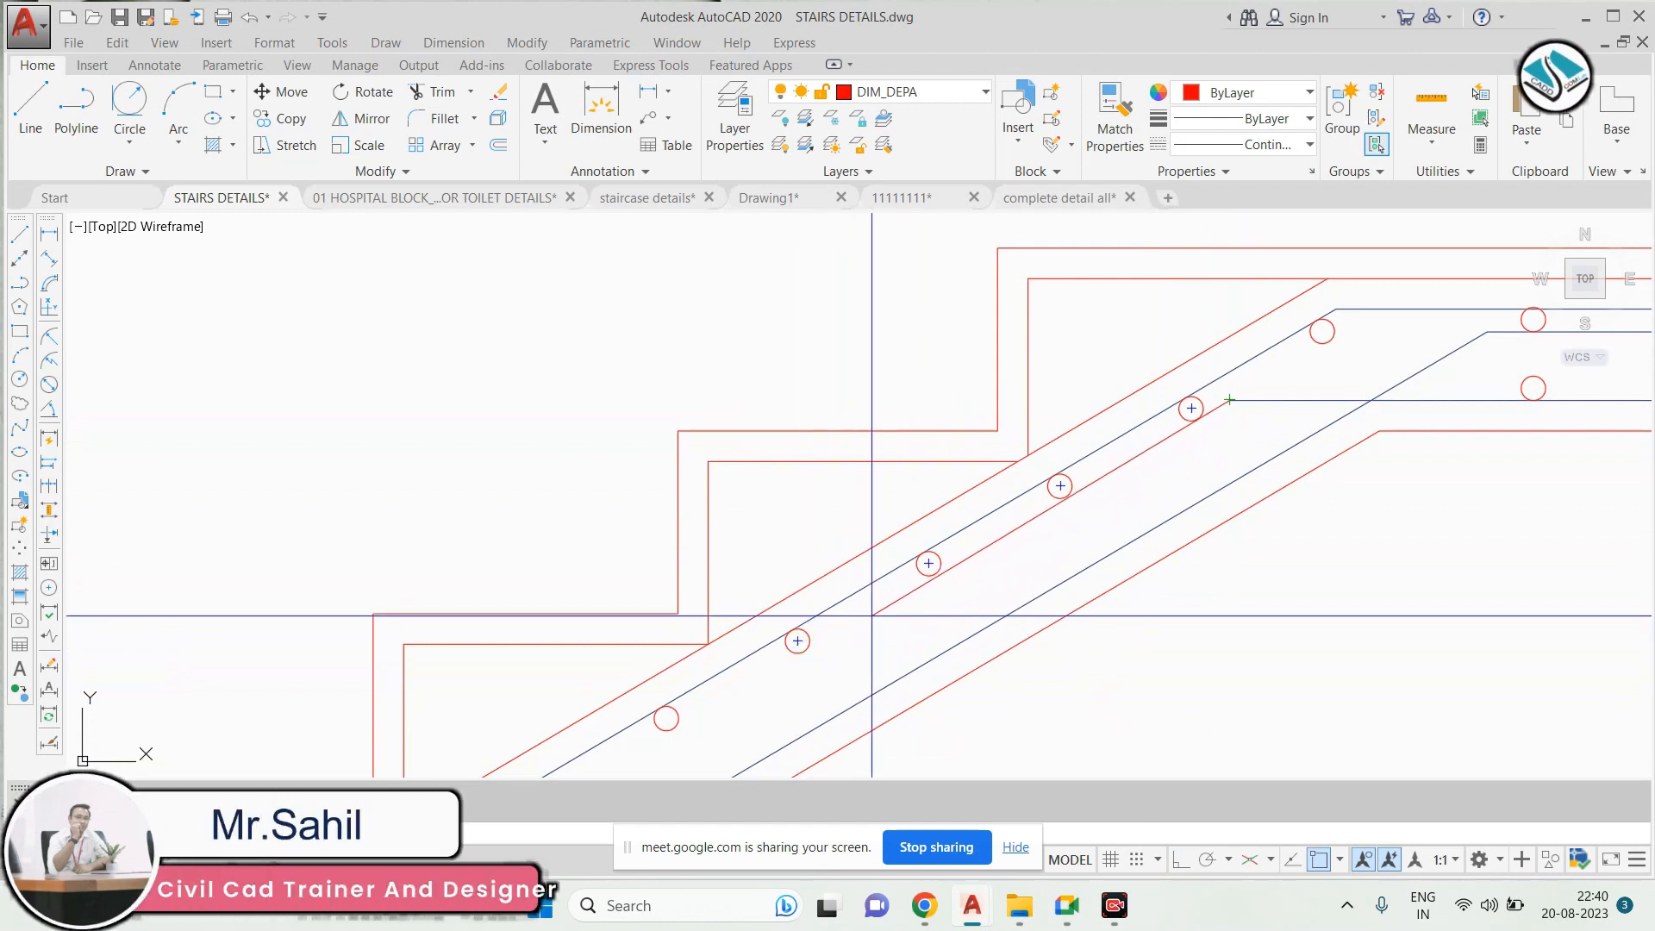
scroll(921, 584, "up", 4)
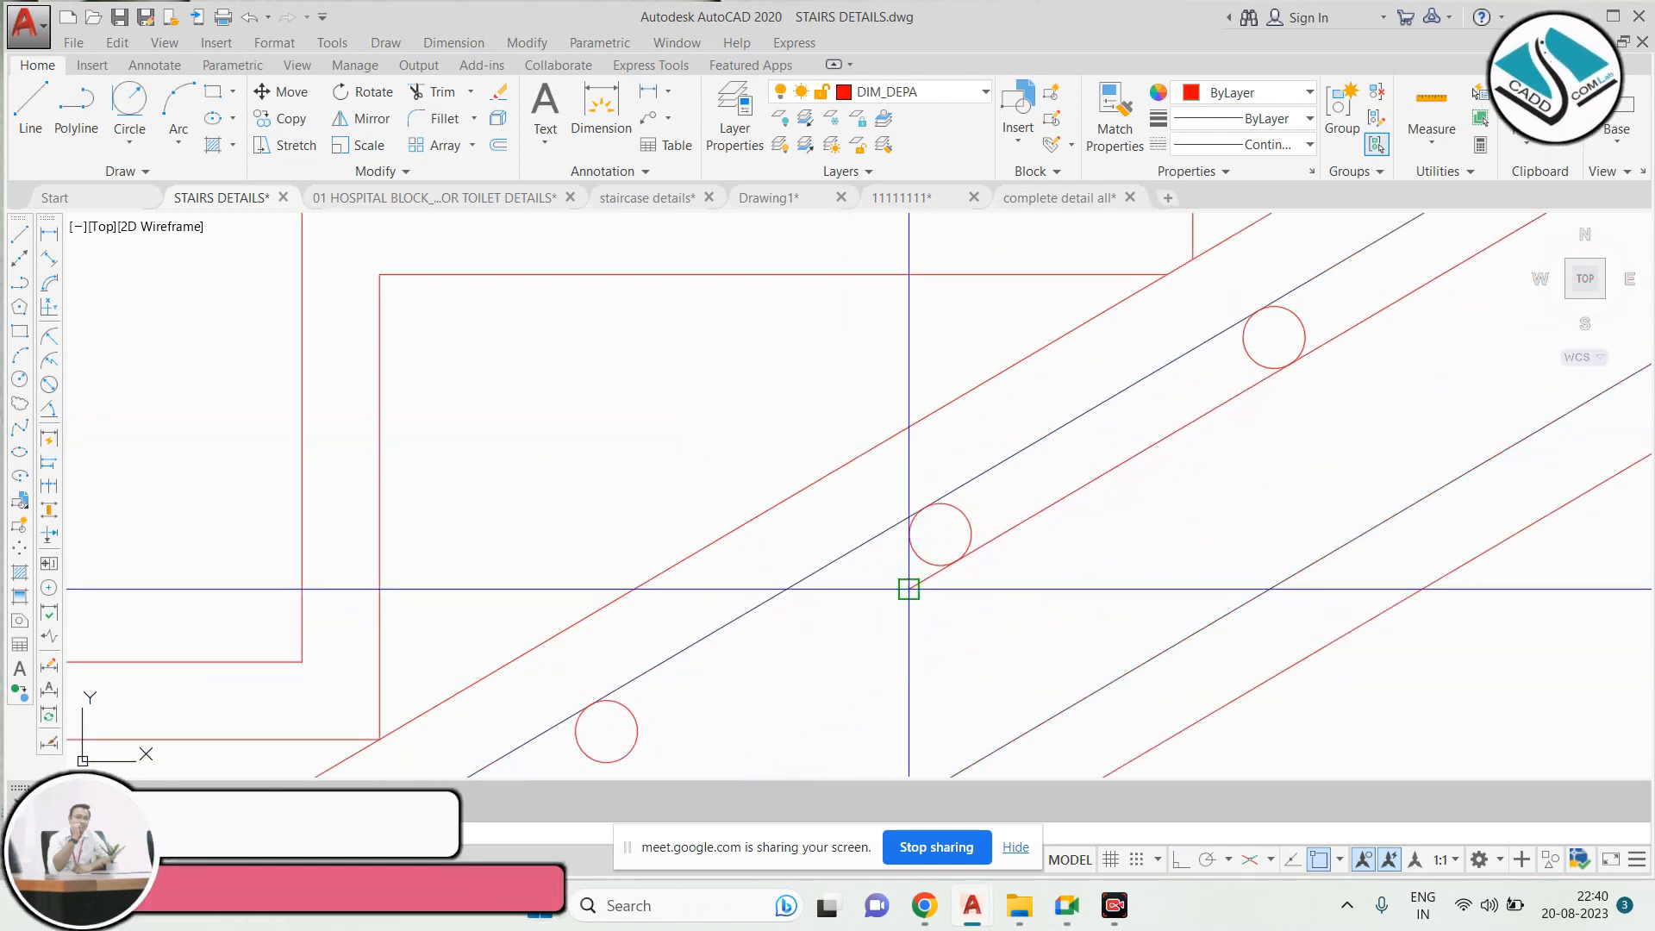
Finish the lower end of the sloped line with a short downward hook
scroll(908, 588, "down", 3)
scroll(883, 569, "up", 3)
key("Escape")
scroll(865, 587, "down", 3)
key("Escape")
scroll(974, 647, "up", 1)
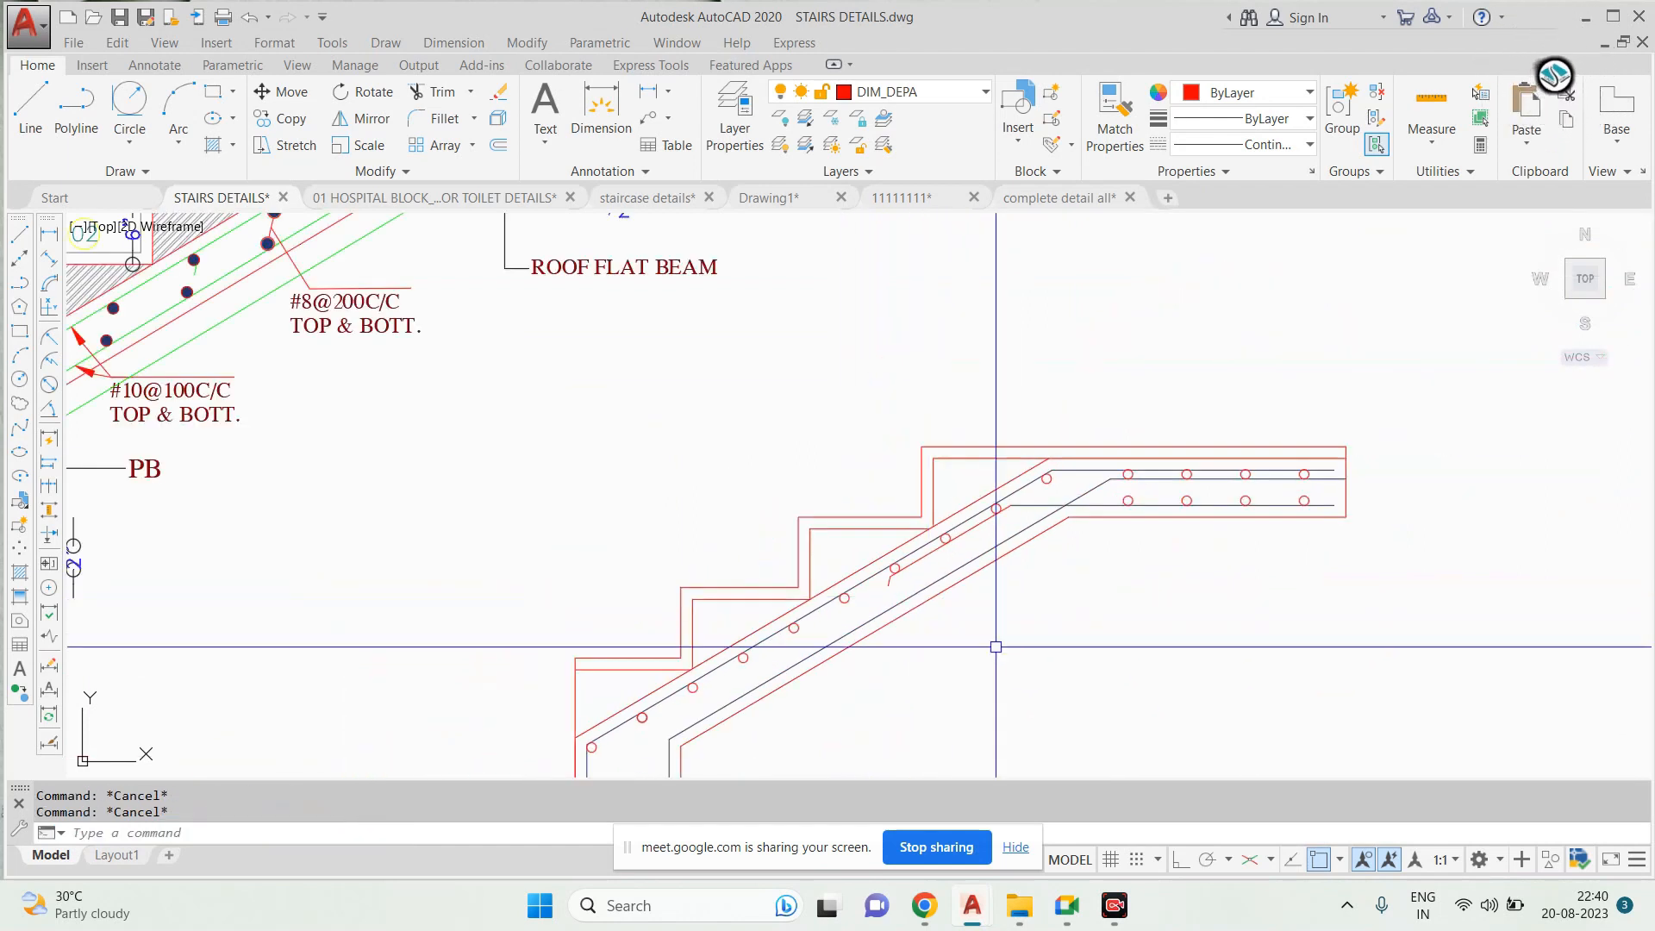
Copy one bar circle from the upper row of the copied section onto the lower sloped reinforcement line near its lower end
scroll(995, 647, "down", 4)
scroll(579, 468, "up", 7)
scroll(579, 468, "down", 5)
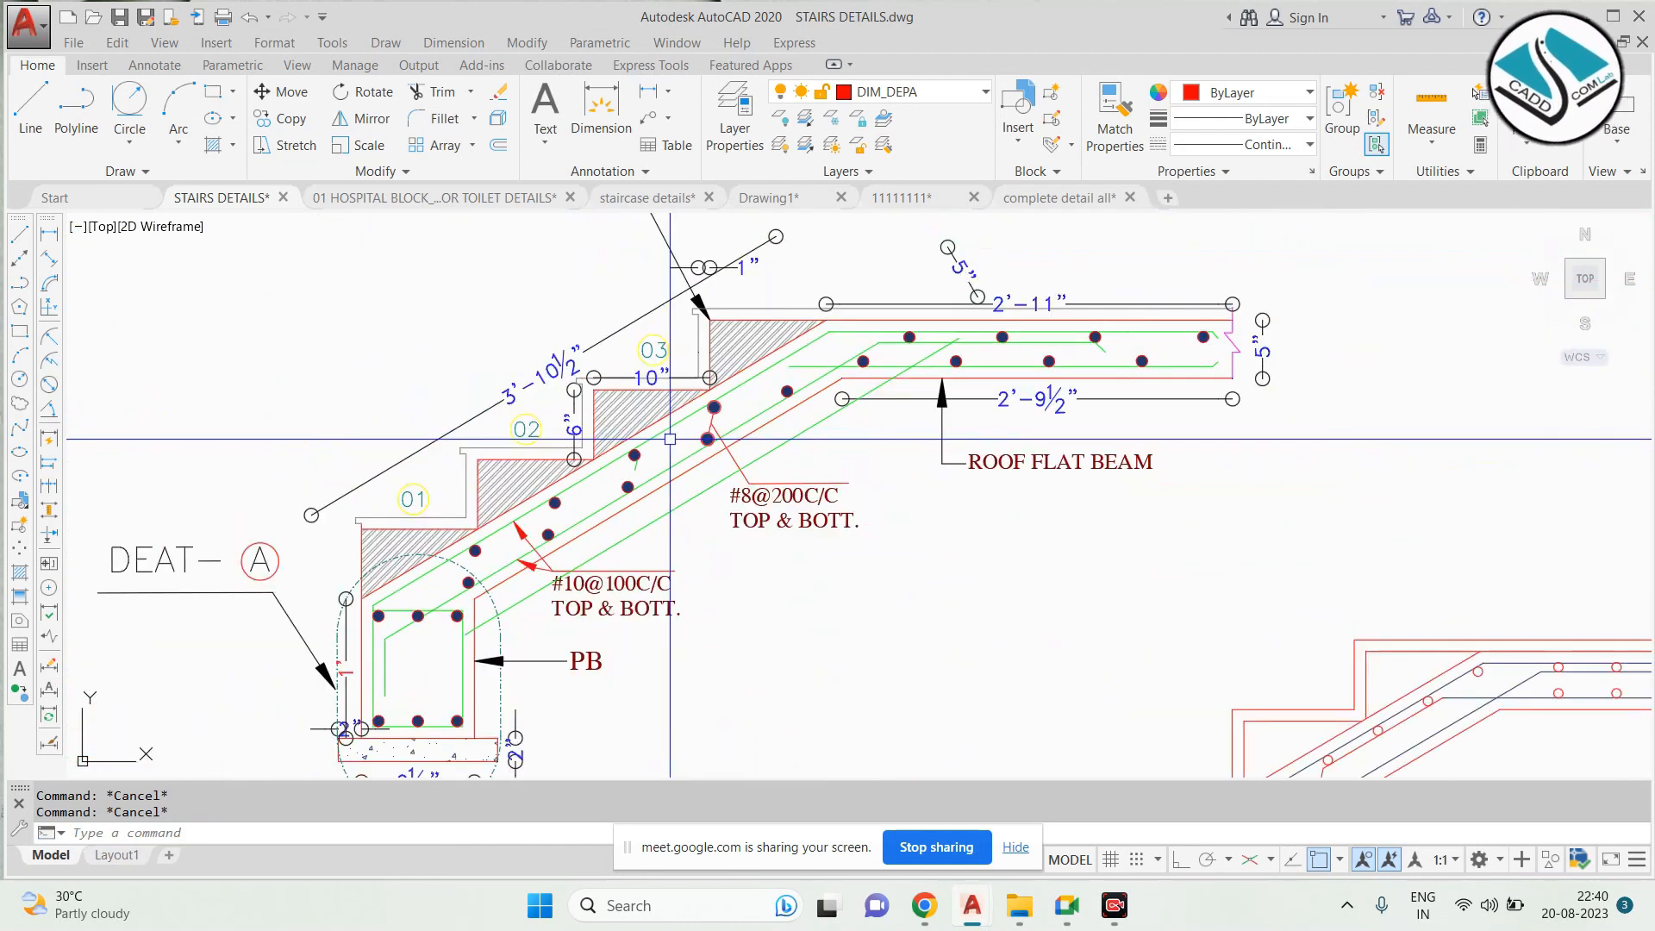
scroll(670, 439, "down", 2)
middle_click_drag(969, 724, 908, 652)
scroll(908, 651, "up", 5)
left_click(753, 594)
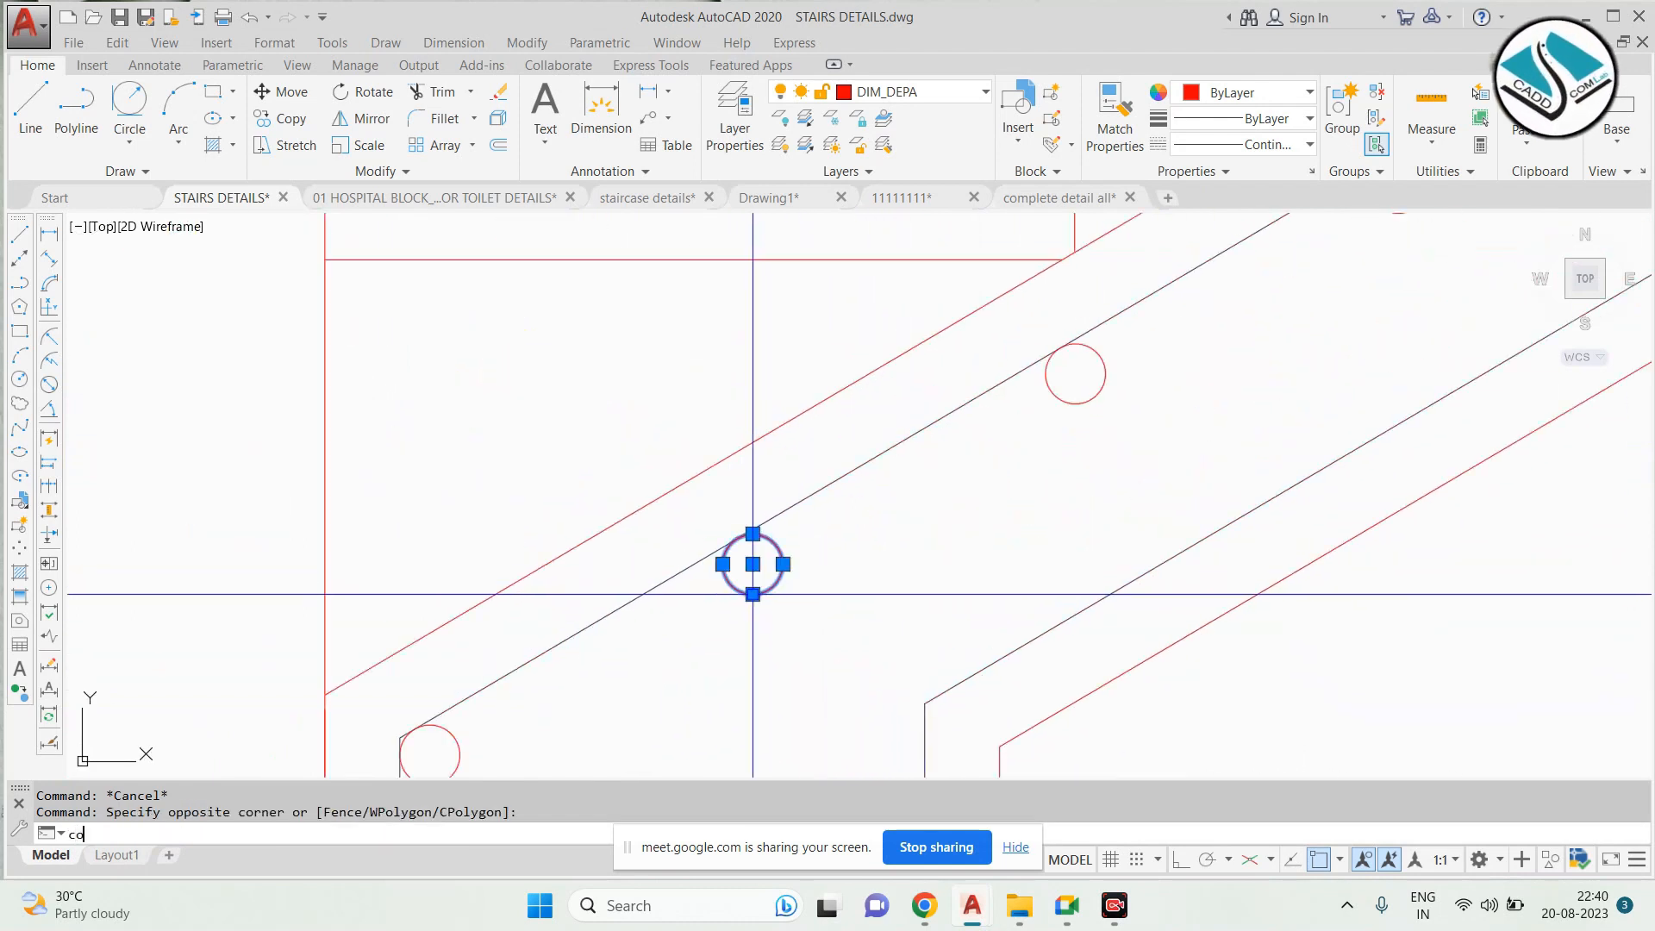
key("Return")
left_click(752, 564)
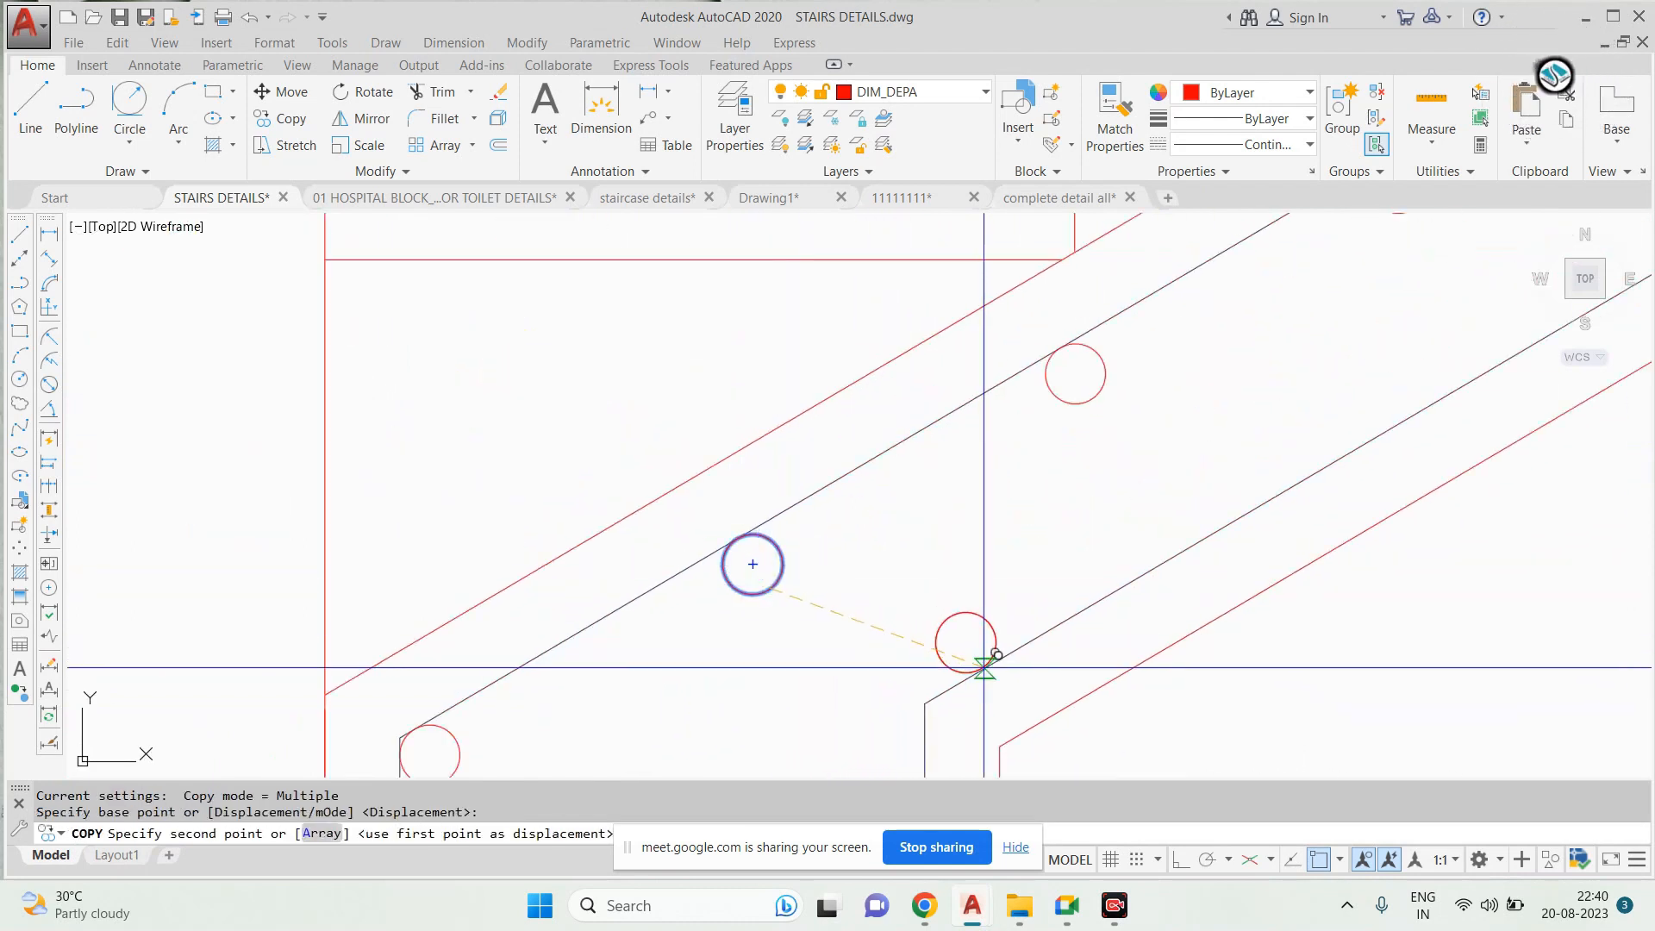
left_click(1088, 603)
key("Escape")
left_click_drag(1126, 482, 1036, 555)
type("co")
key("Return")
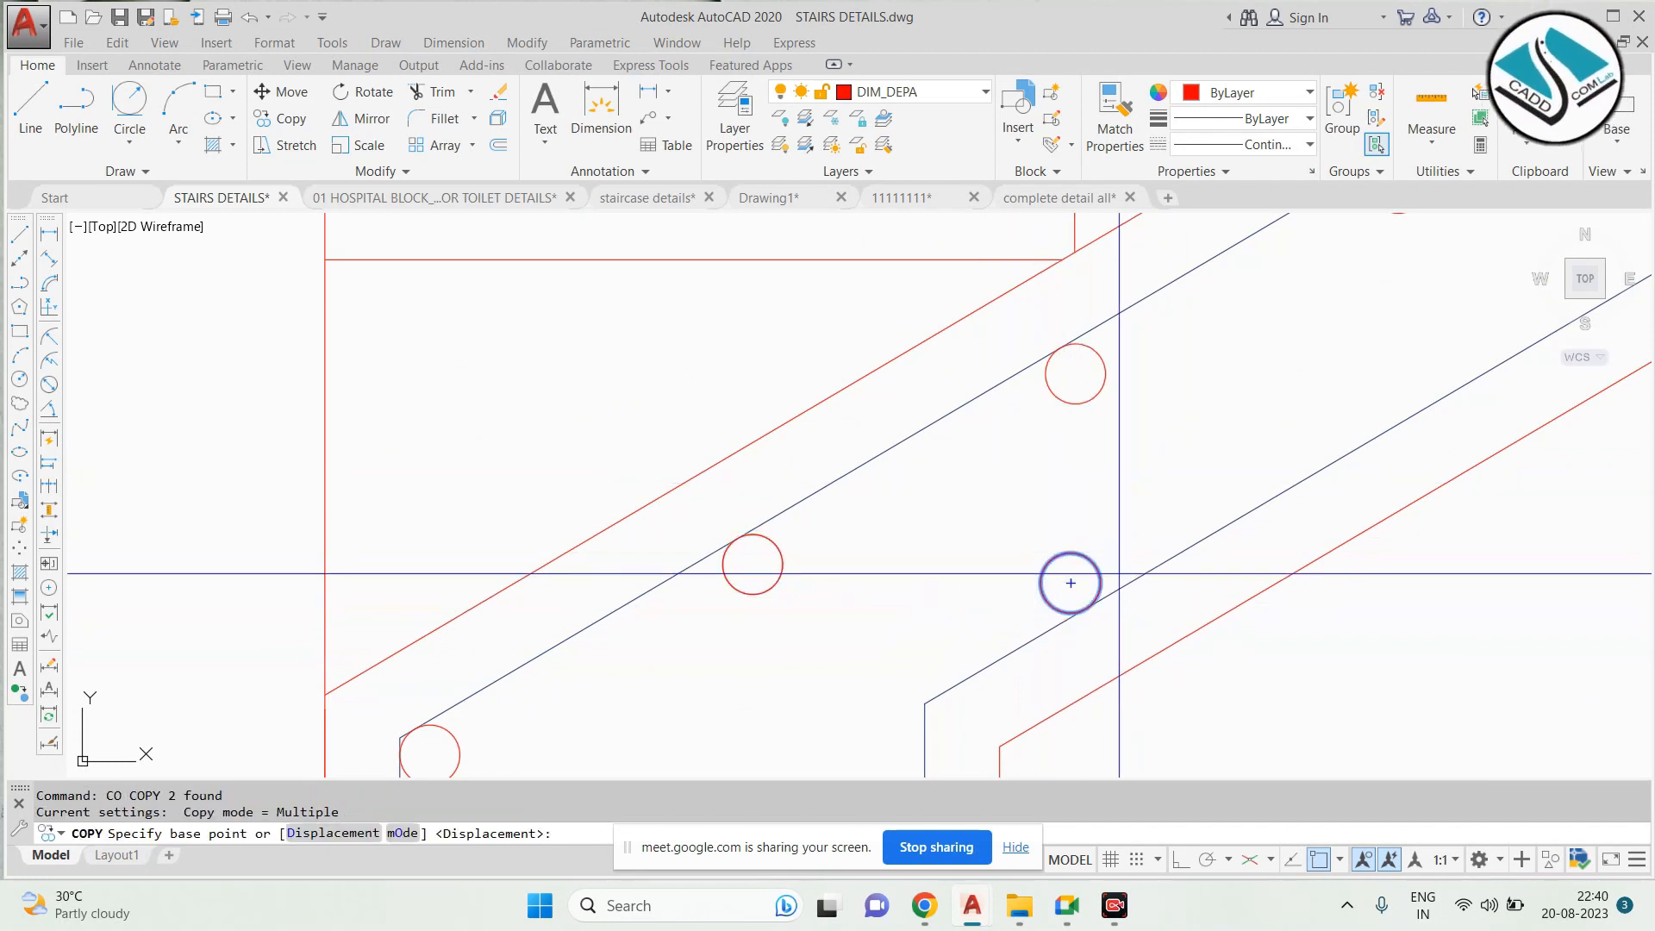
left_click(1105, 568)
scroll(827, 548, "down", 4)
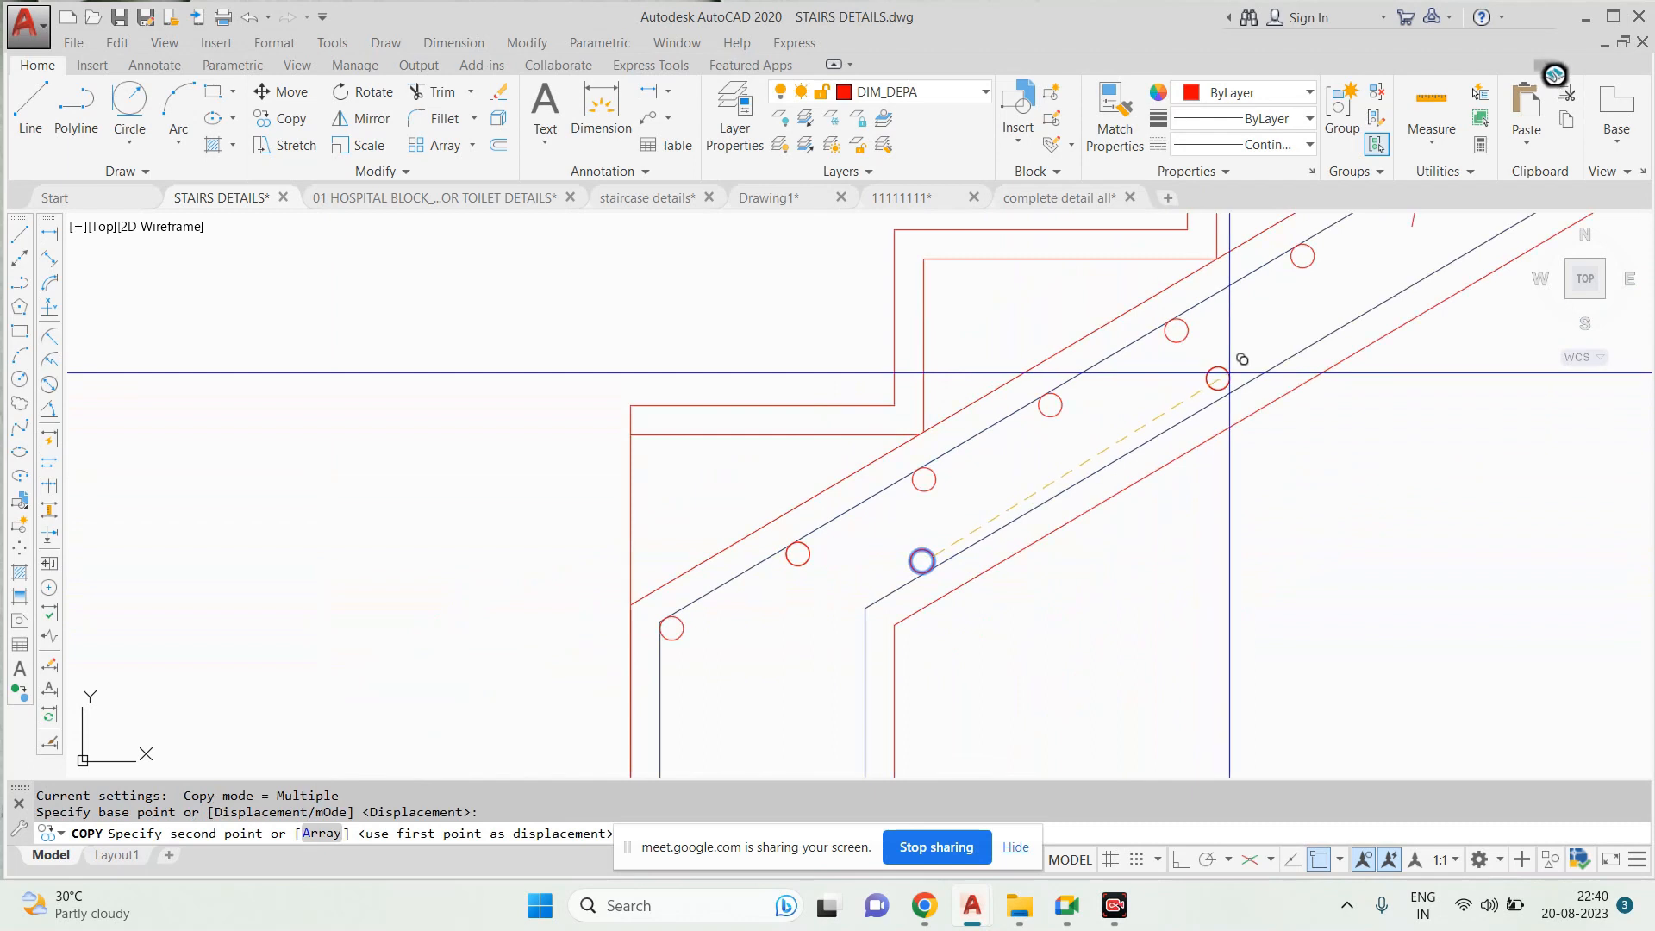
key("Escape")
Copy the new circle repeatedly up the lower sloped line at 5-unit spacing, out to a distance of 35
scroll(955, 519, "up", 4)
left_click_drag(856, 562, 798, 621)
type("c")
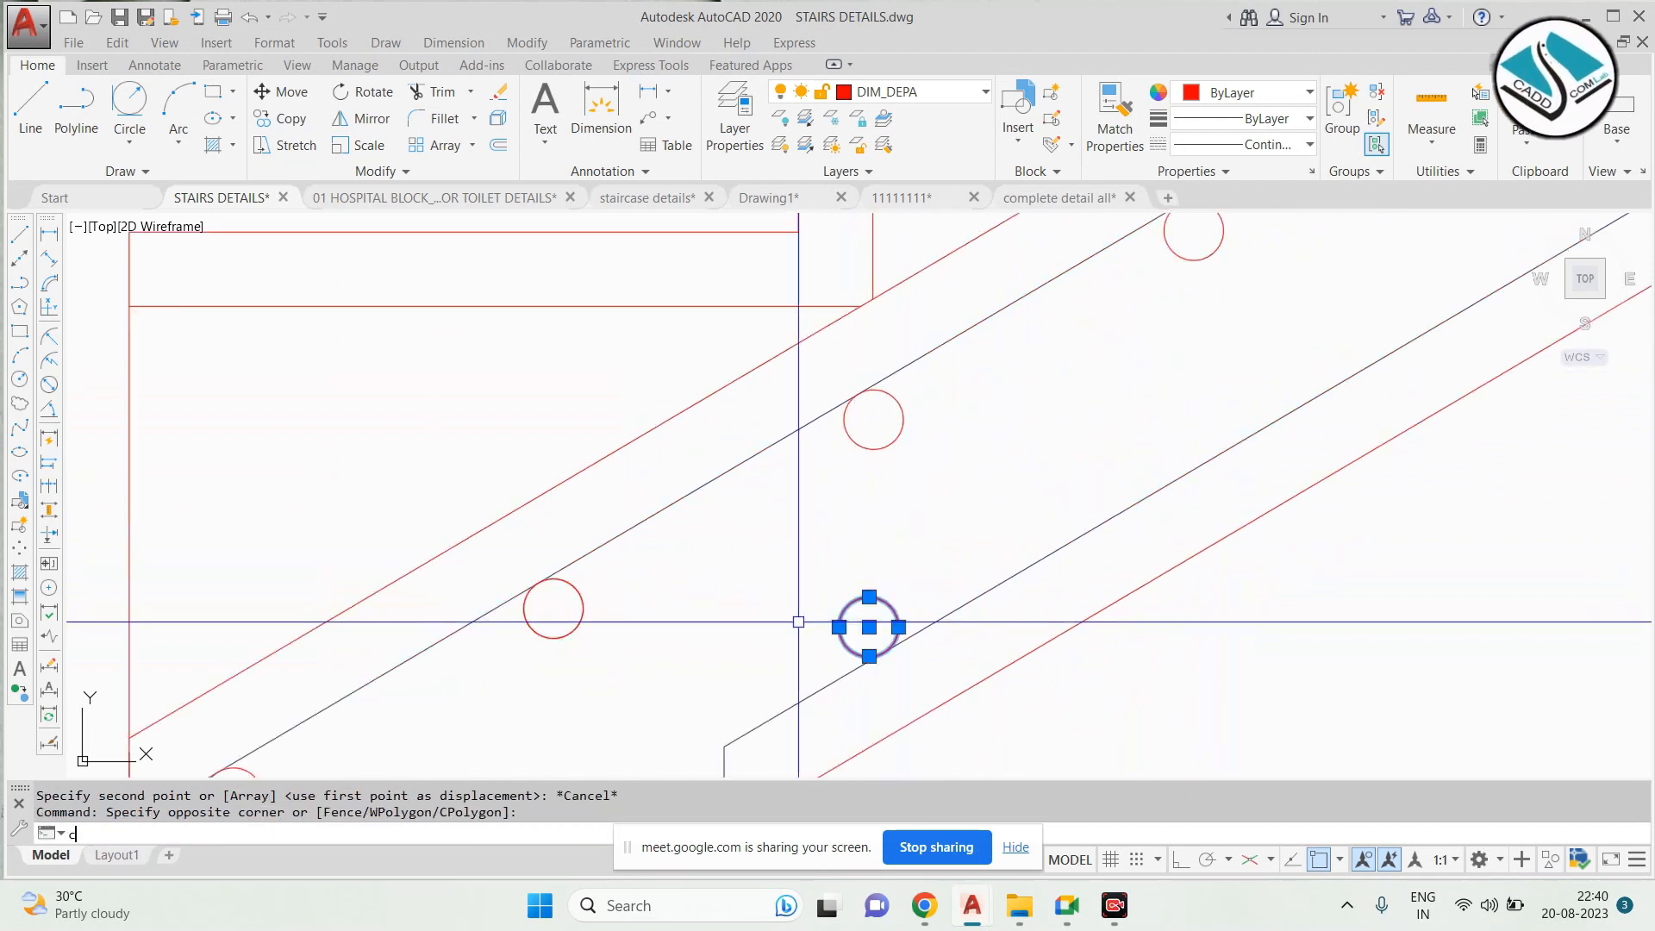
type("o")
key("Return")
left_click(869, 626)
scroll(804, 642, "down", 4)
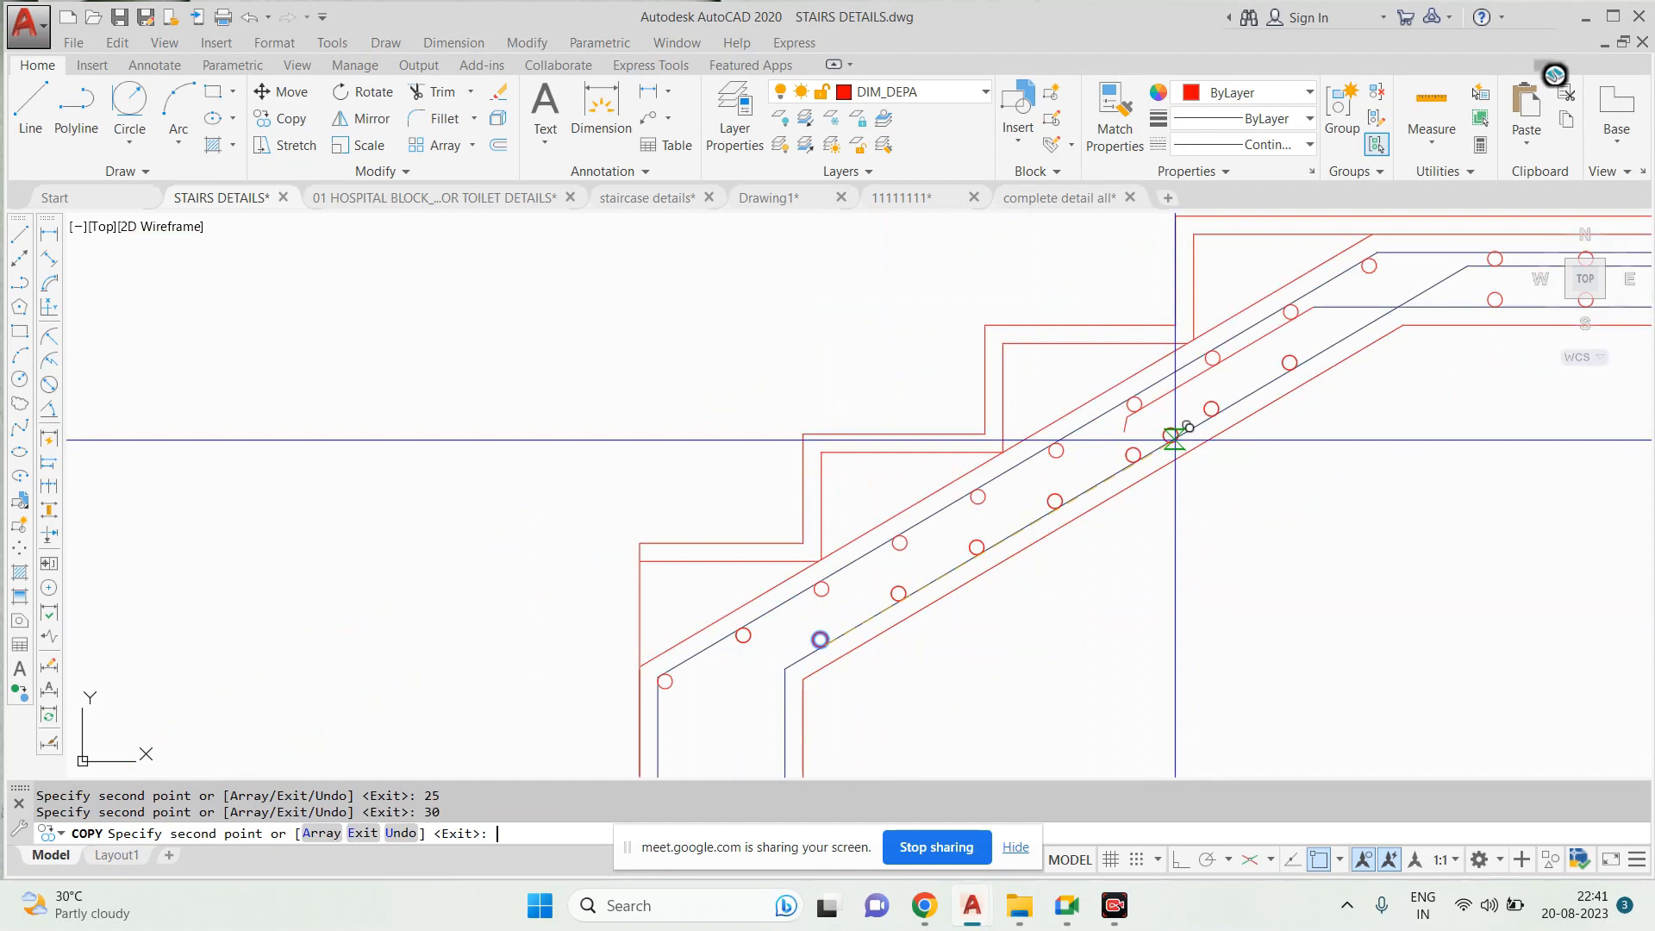
scroll(1175, 439, "down", 4)
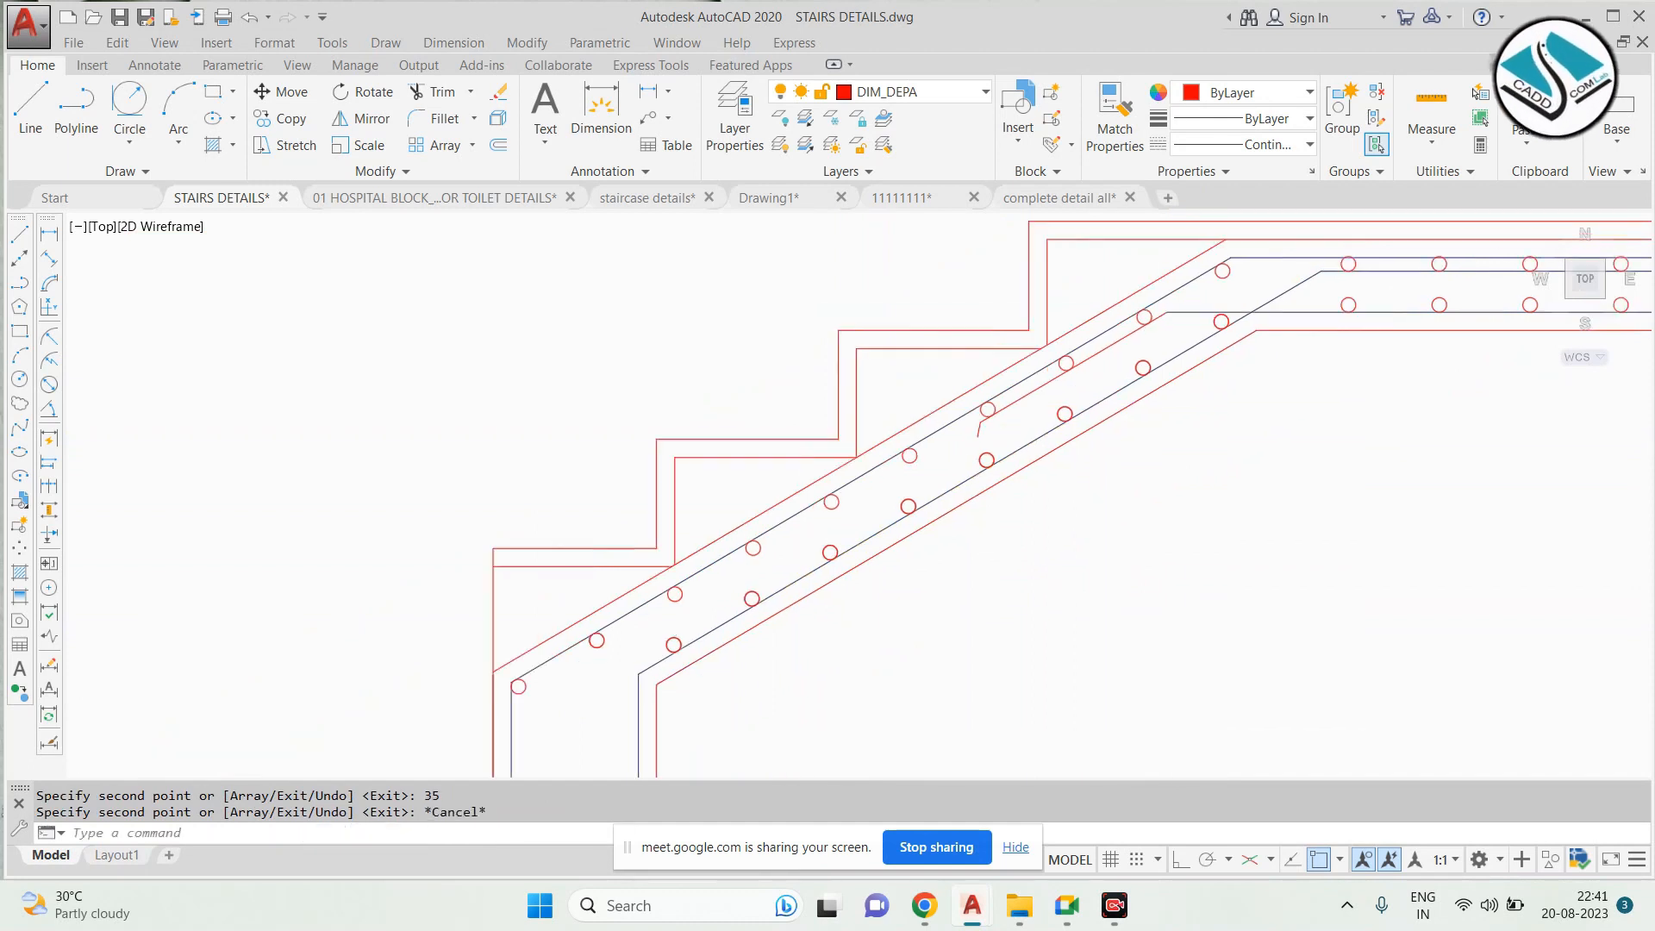
Examine the bar layout in the reference section, especially the stirrup, bar circles and bent bar inside the PB beam
scroll(1093, 475, "up", 4)
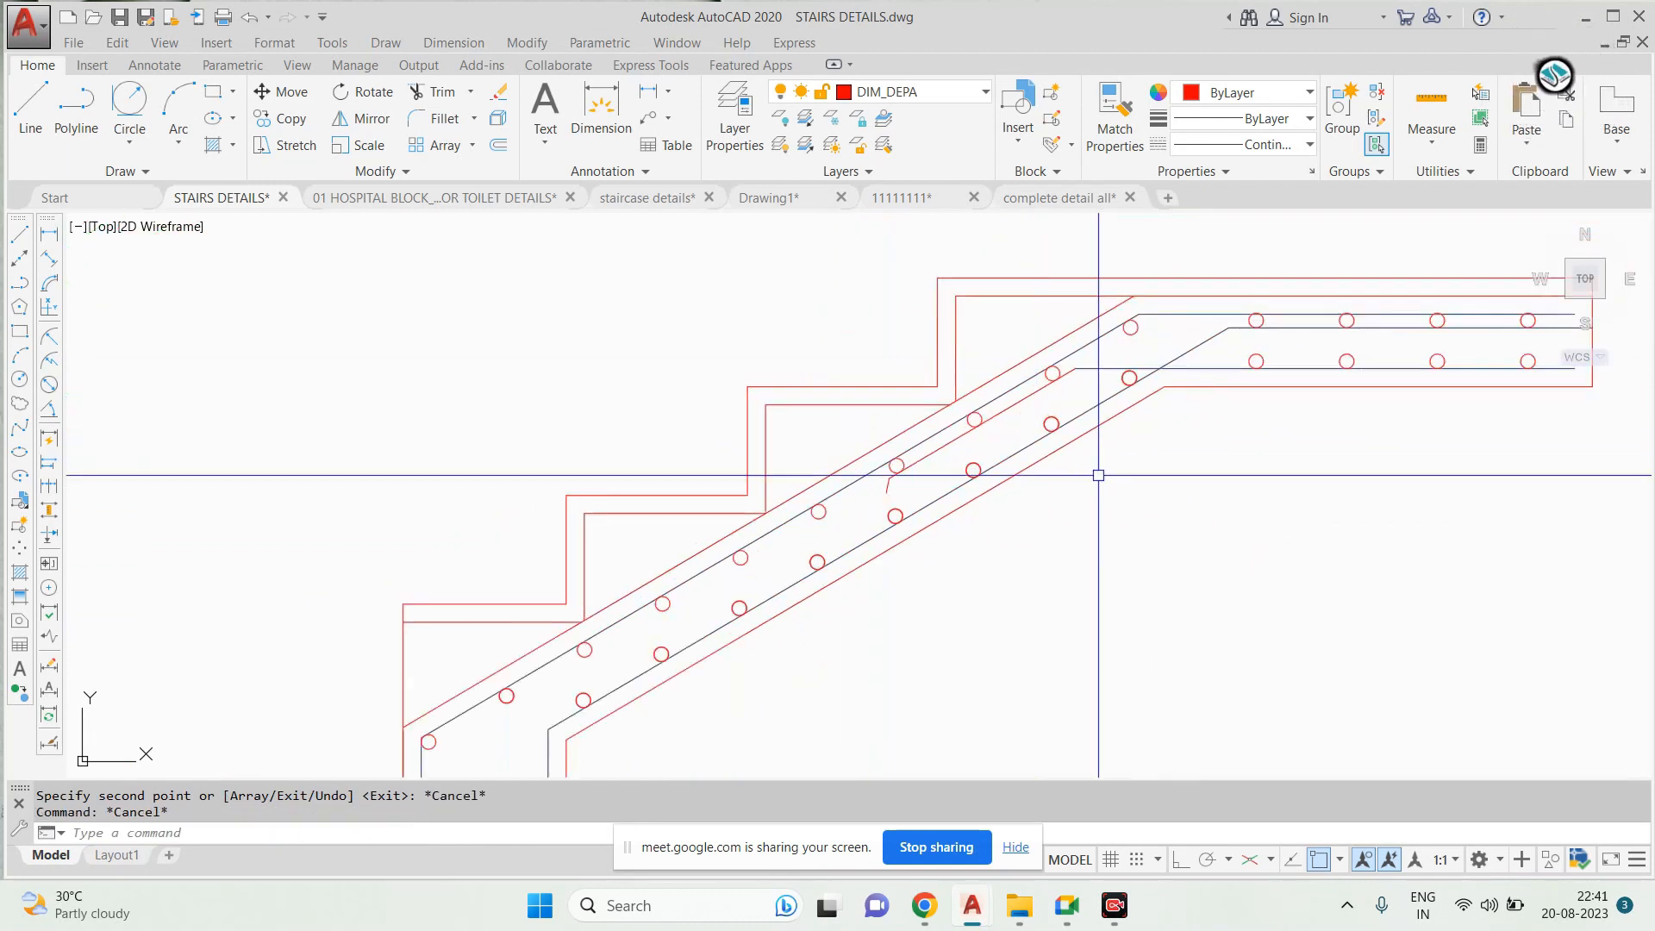
scroll(1098, 475, "down", 5)
scroll(752, 331, "up", 4)
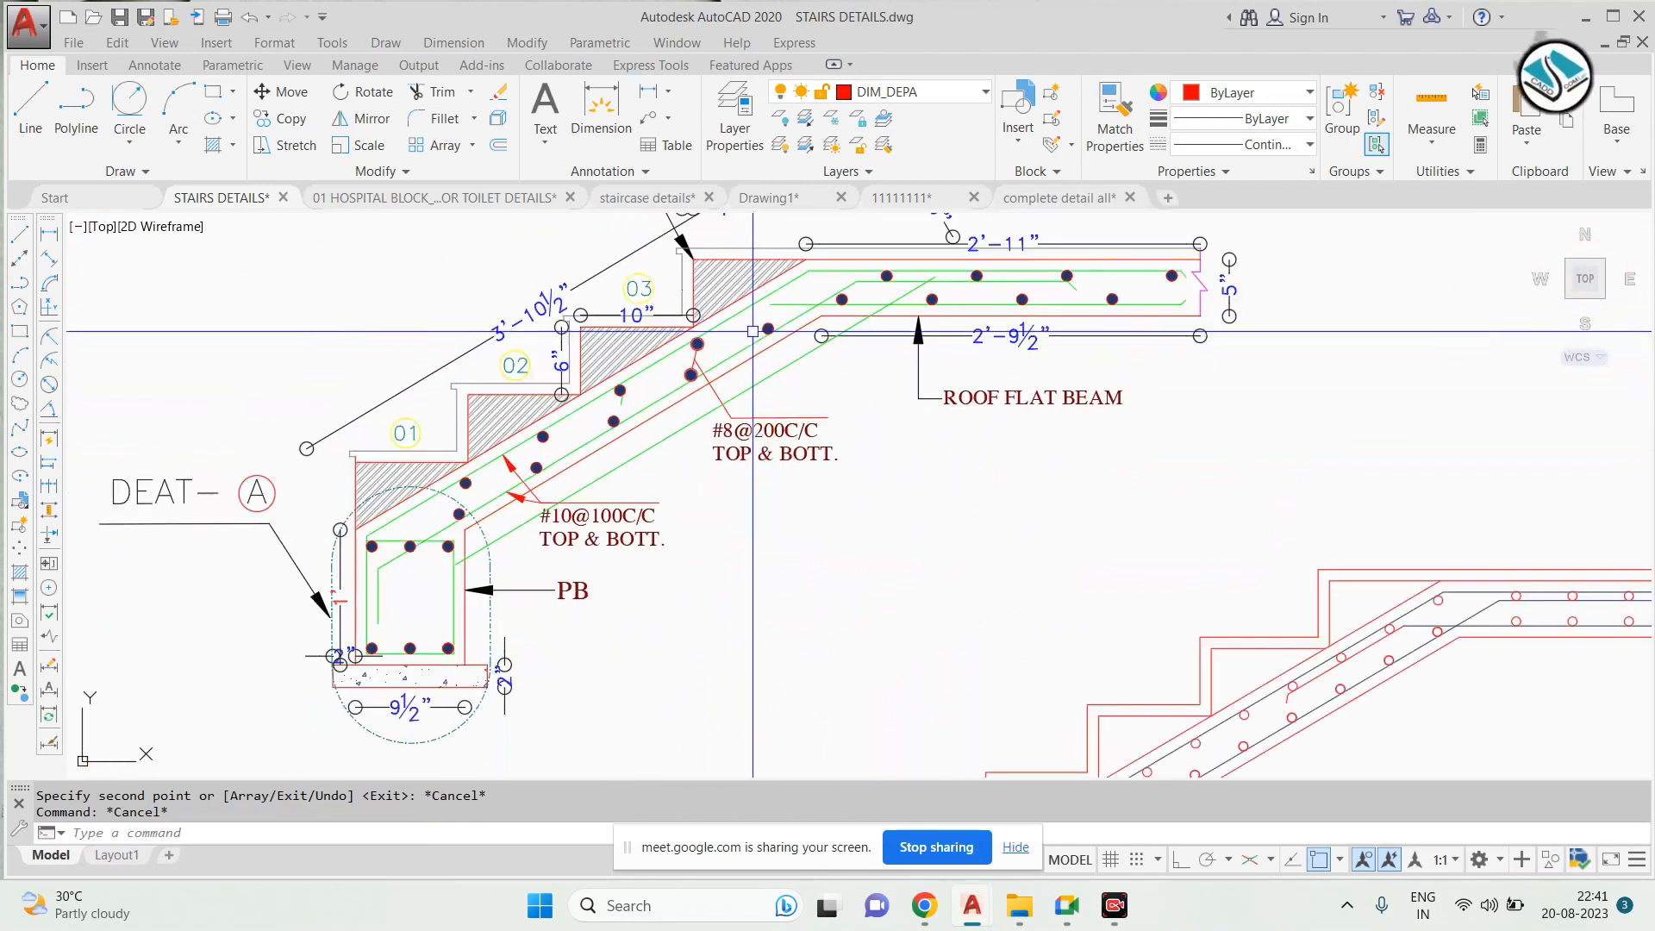
scroll(883, 283, "up", 2)
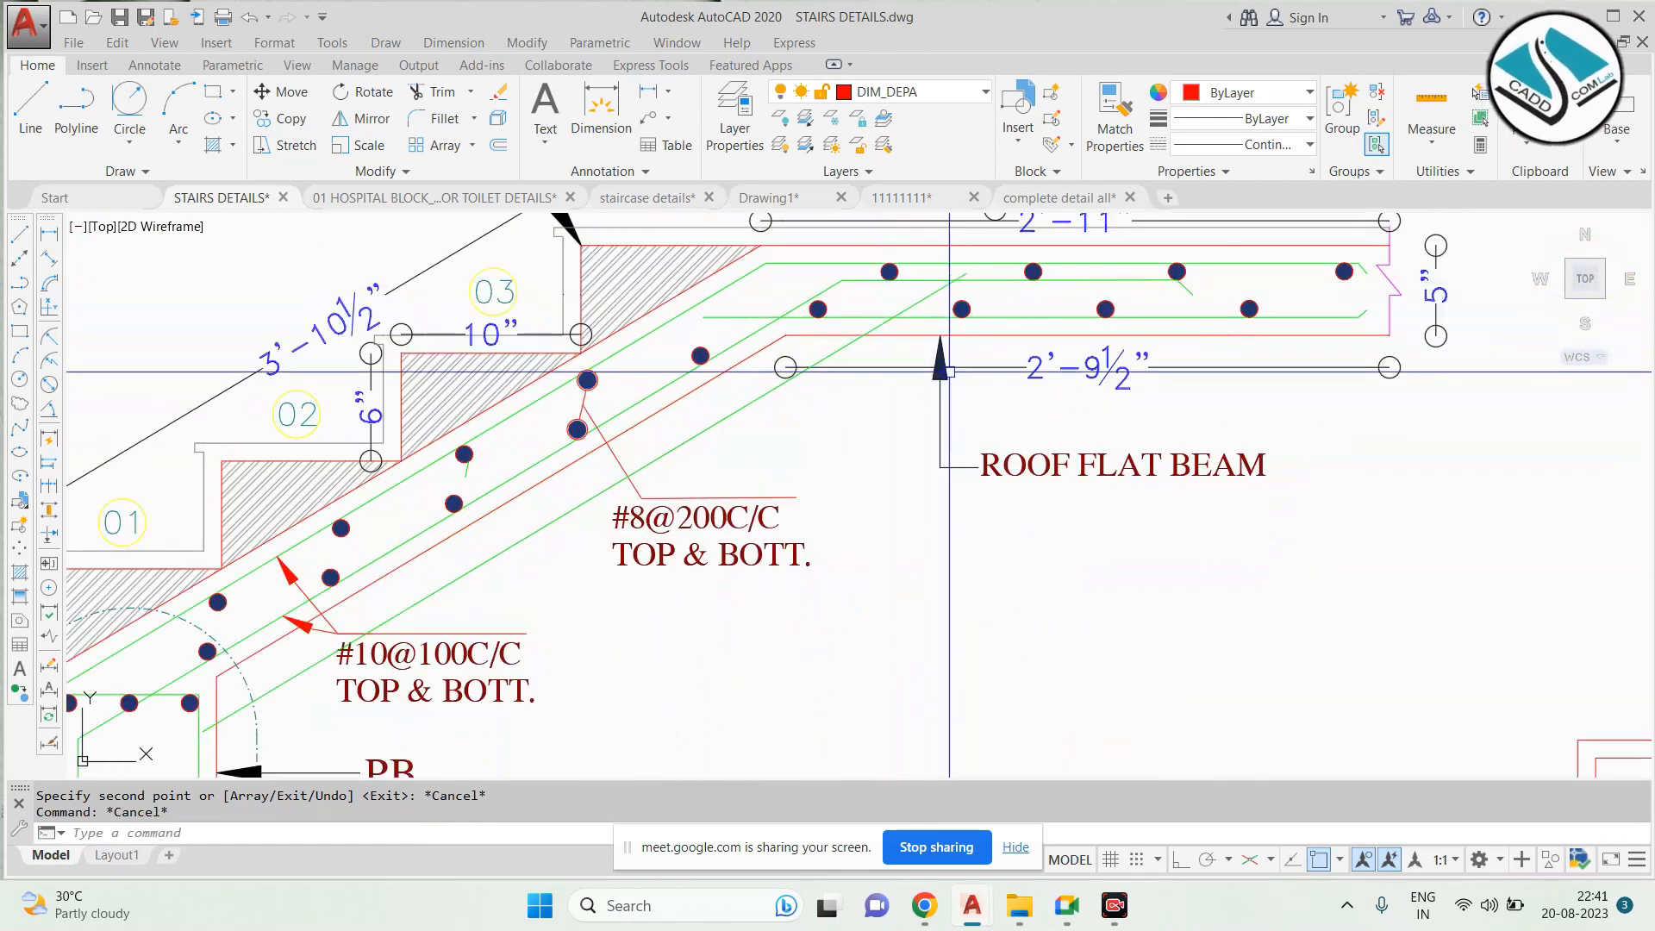
scroll(949, 372, "down", 4)
scroll(603, 482, "up", 4)
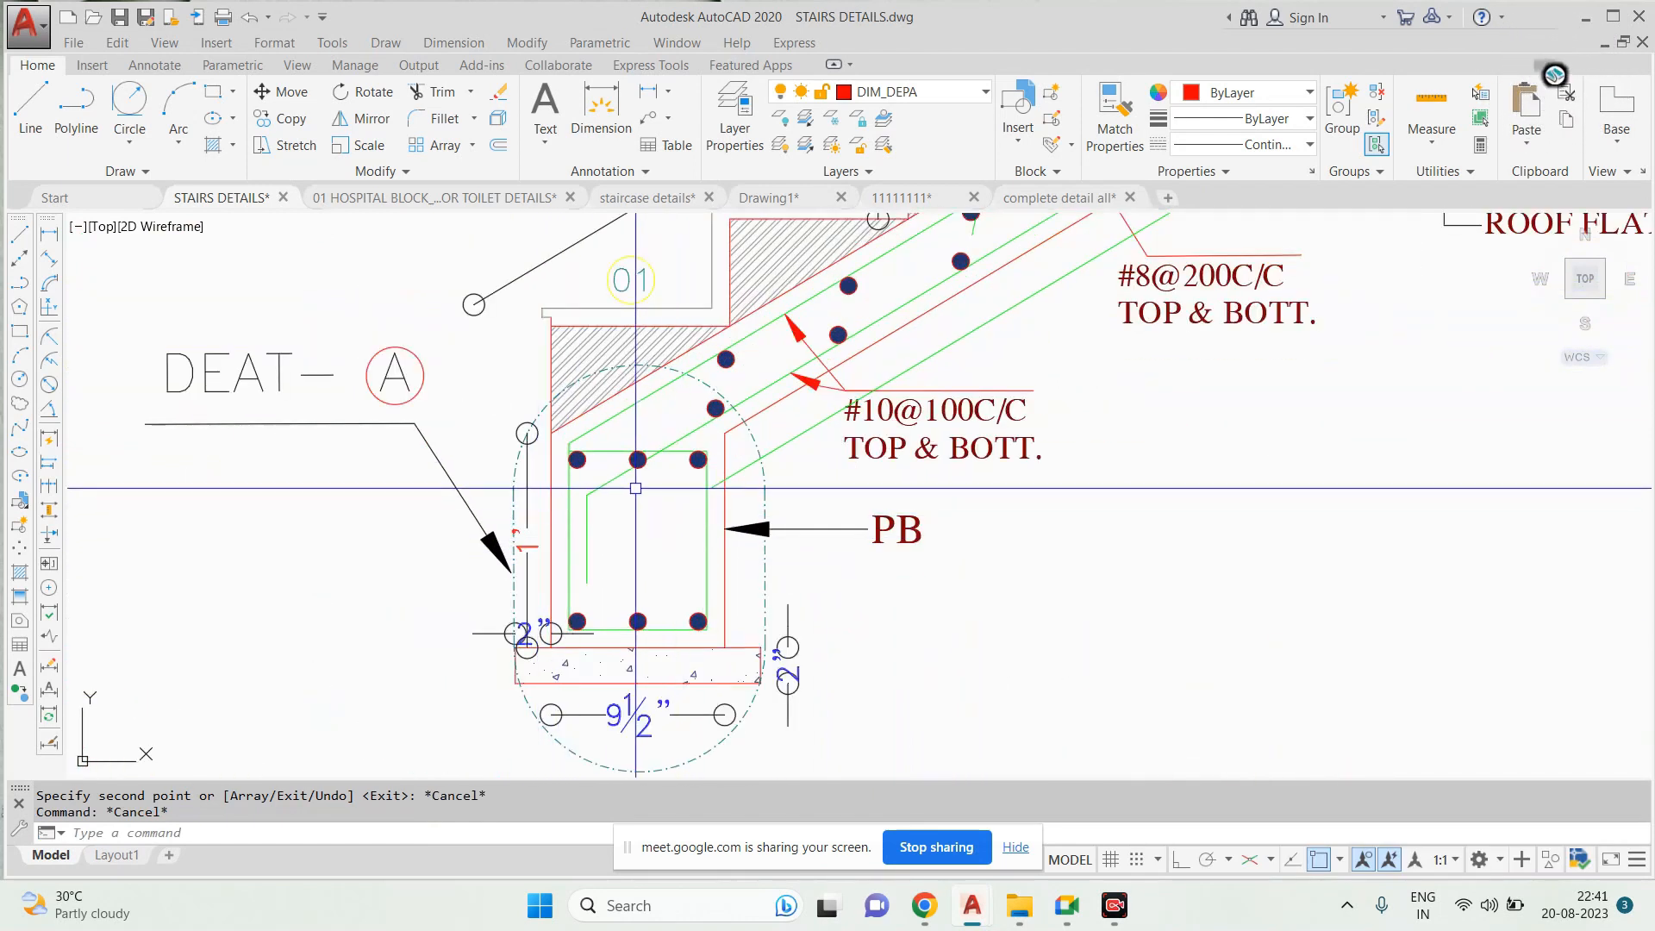
scroll(635, 488, "down", 5)
scroll(1052, 718, "up", 2)
scroll(633, 456, "up", 4)
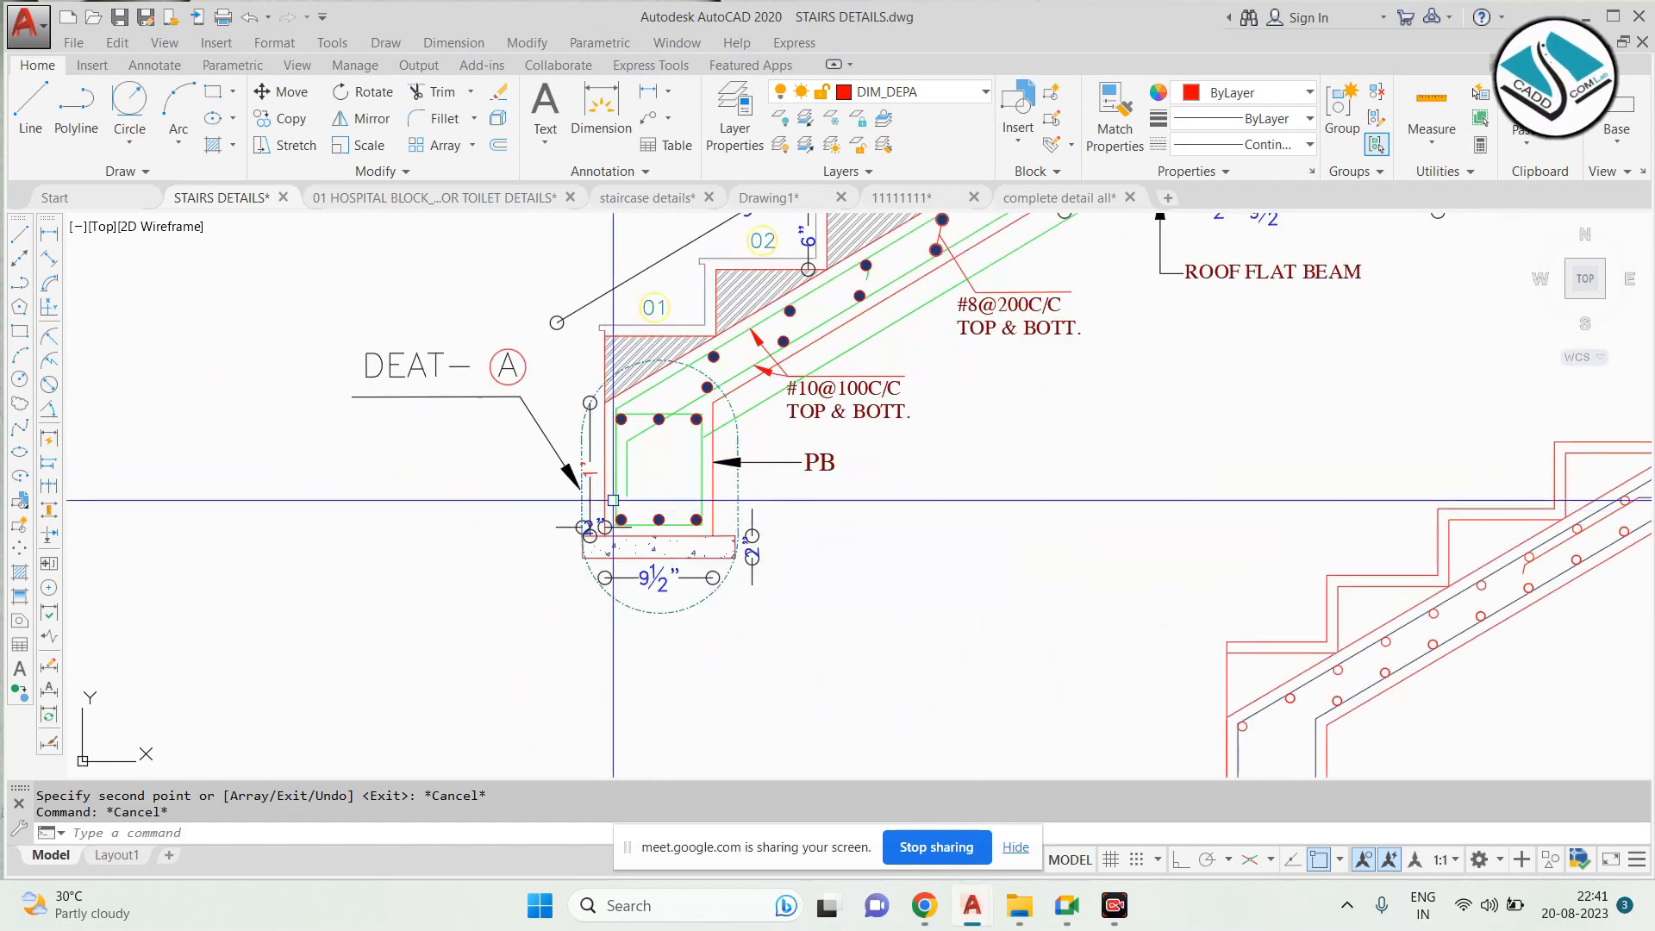
scroll(713, 614, "down", 4)
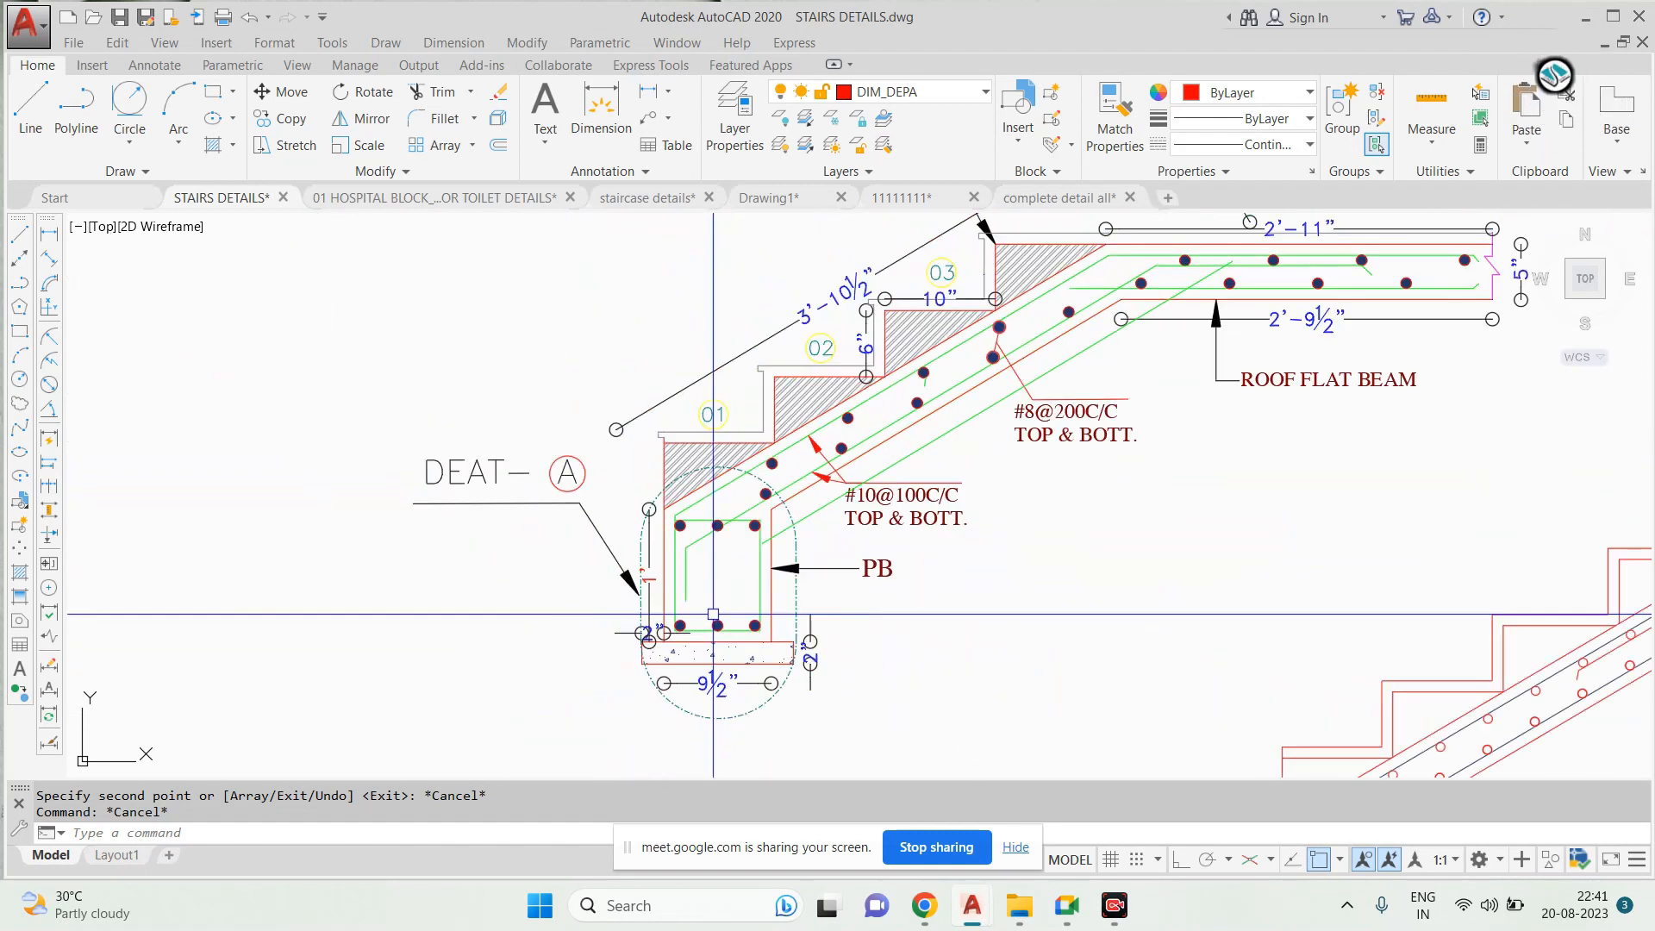
scroll(637, 405, "up", 4)
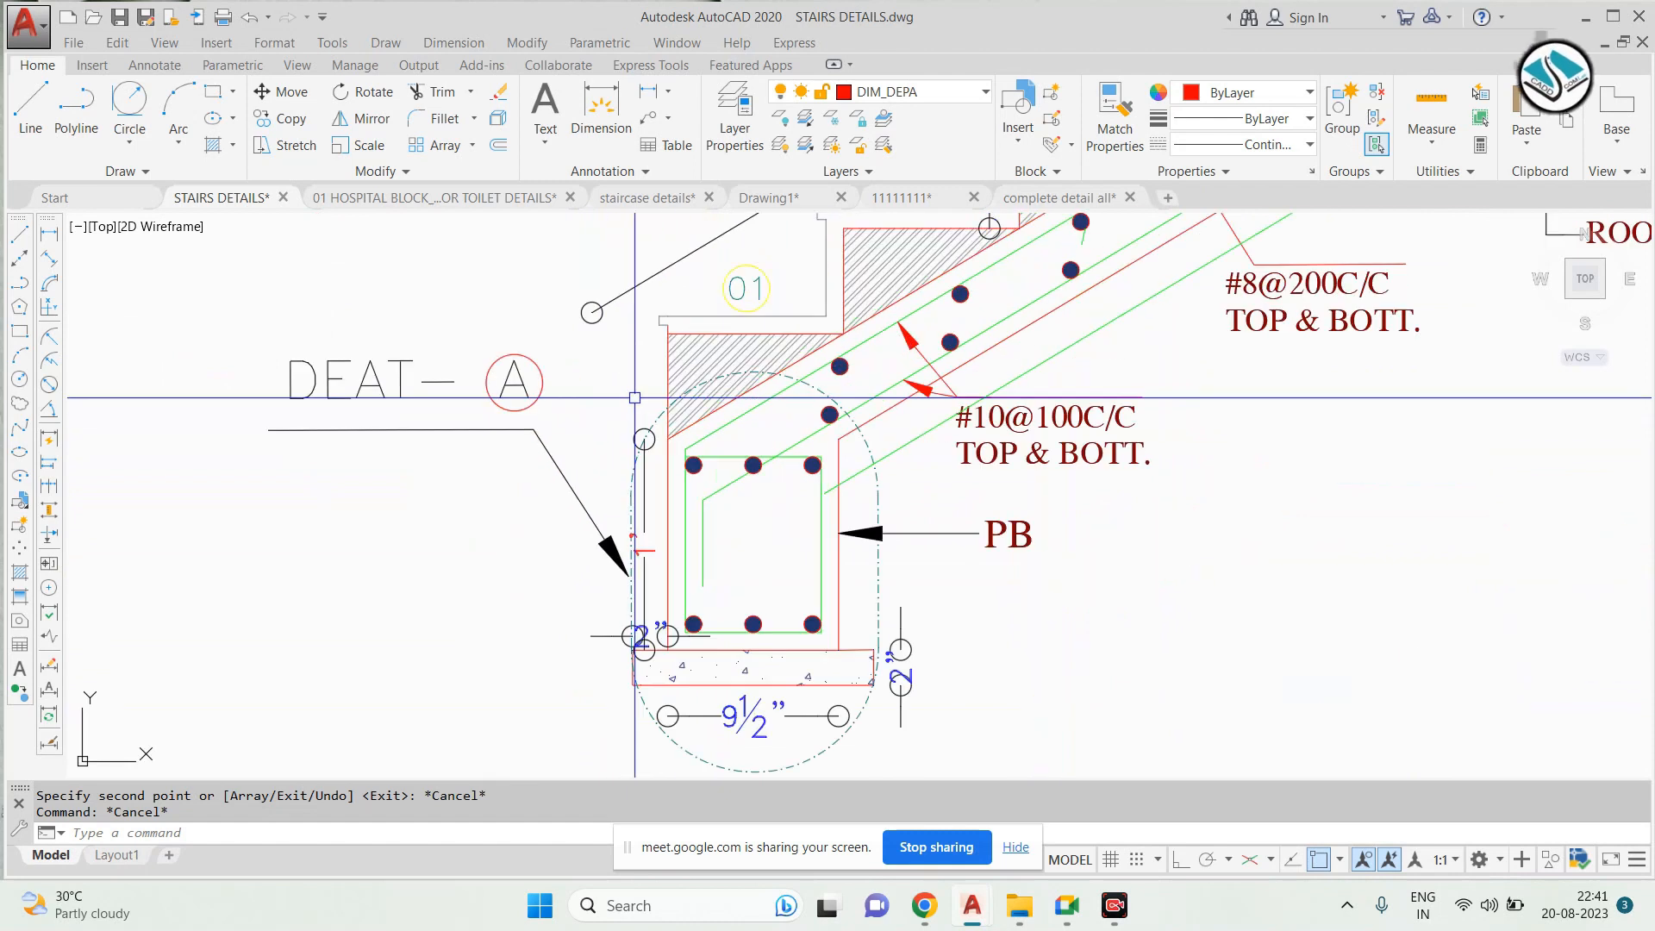
Extend the lower sloped reinforcement line of the copied section down to the beam's left inner vertical line
scroll(695, 481, "down", 4)
middle_click_drag(1087, 722, 1005, 525)
scroll(1006, 525, "up", 4)
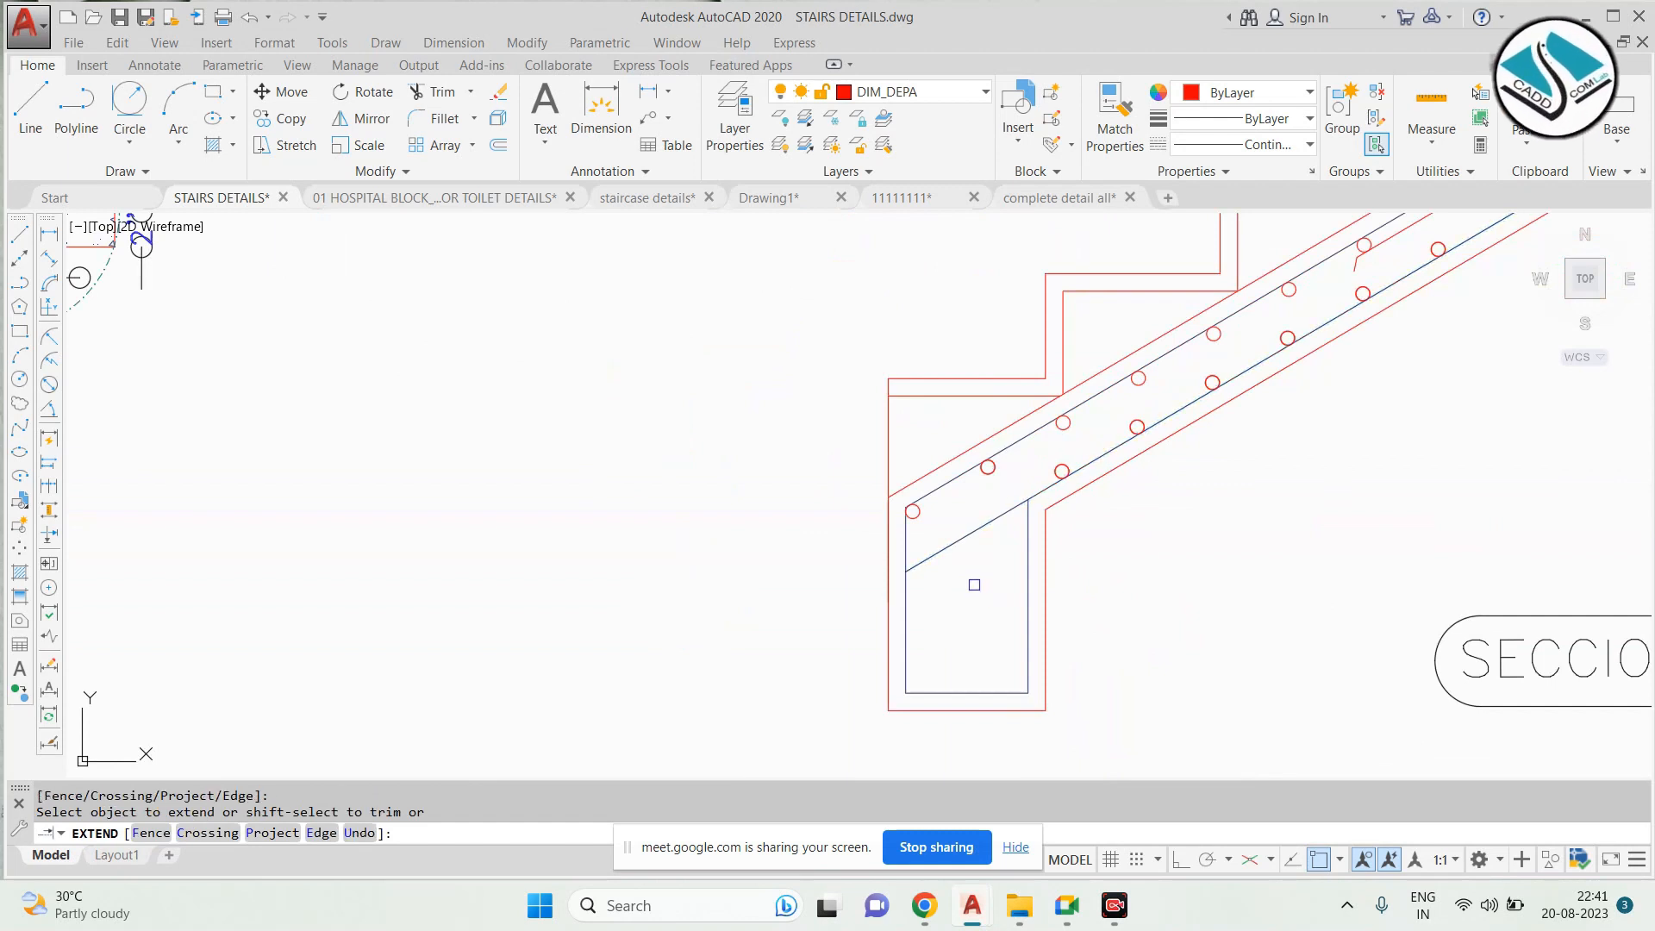
Compare the reference beam's bent bar and circle positions with the copied section's beam, and leave the Extend command
scroll(974, 584, "down", 2)
left_click(575, 365)
scroll(574, 365, "up", 2)
scroll(554, 407, "up", 1)
scroll(555, 407, "down", 1)
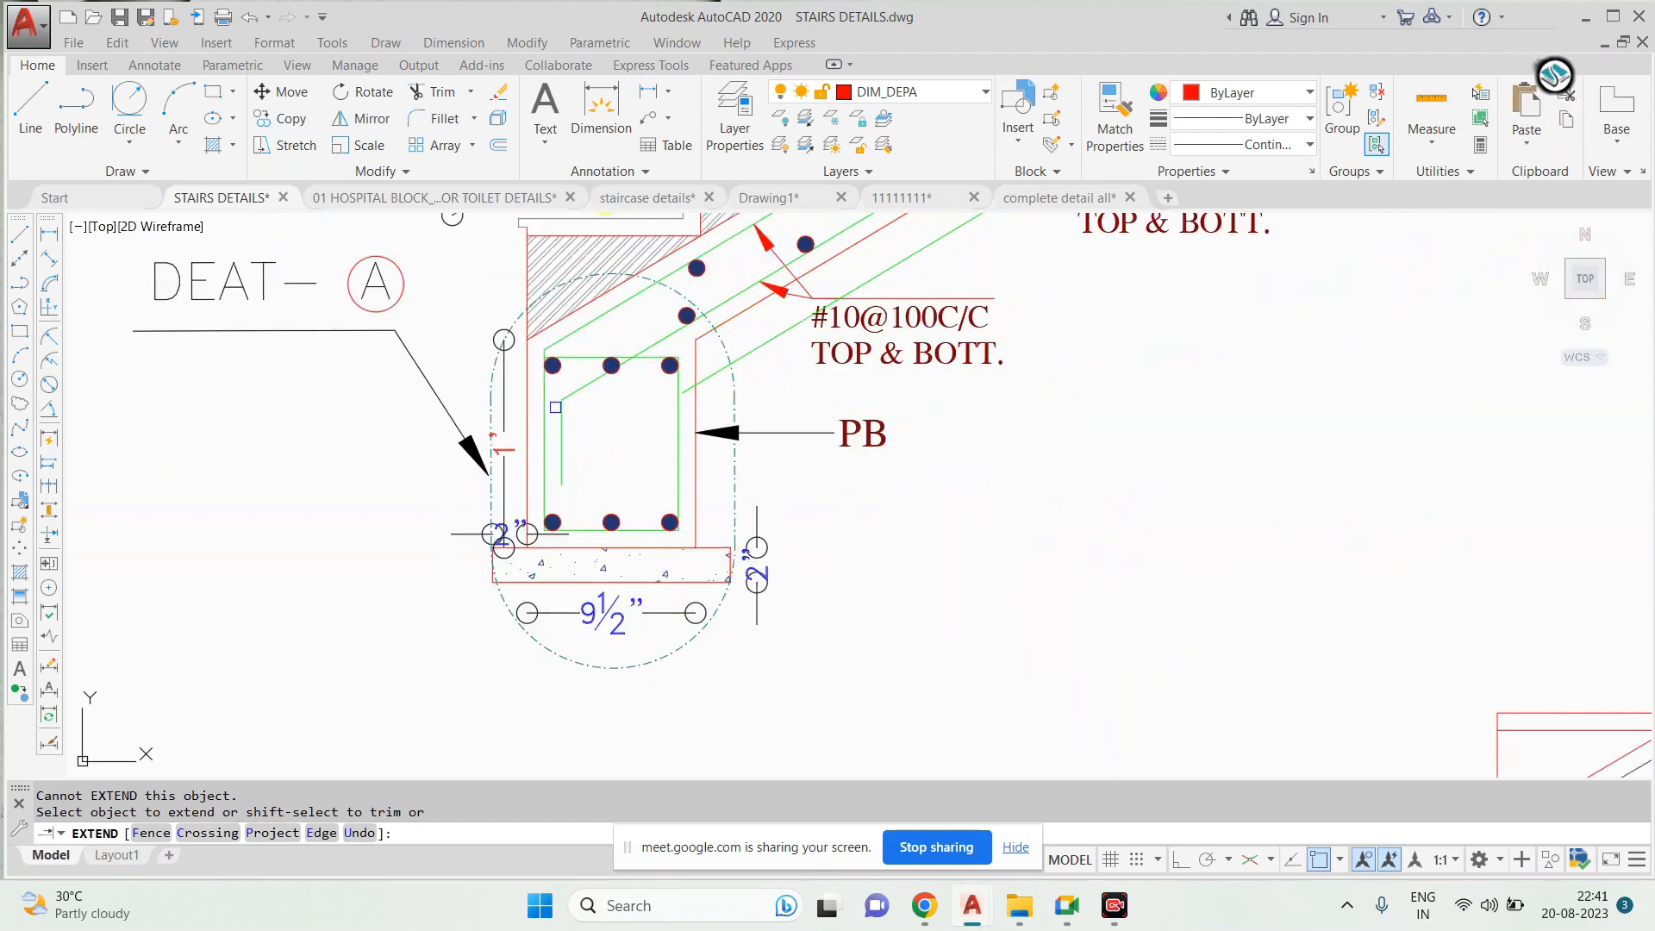
scroll(555, 407, "down", 2)
mouse_move(1164, 683)
middle_mouse_down()
mouse_move(1053, 473)
mouse_move(1023, 606)
middle_mouse_up()
scroll(1053, 473, "up", 2)
scroll(1055, 481, "down", 2)
scroll(1023, 606, "up", 5)
key("Escape")
Copy the beam's upper-left bar circle down the left inner line, once just below the sloped line and once at the bottom corner
left_click(1030, 422)
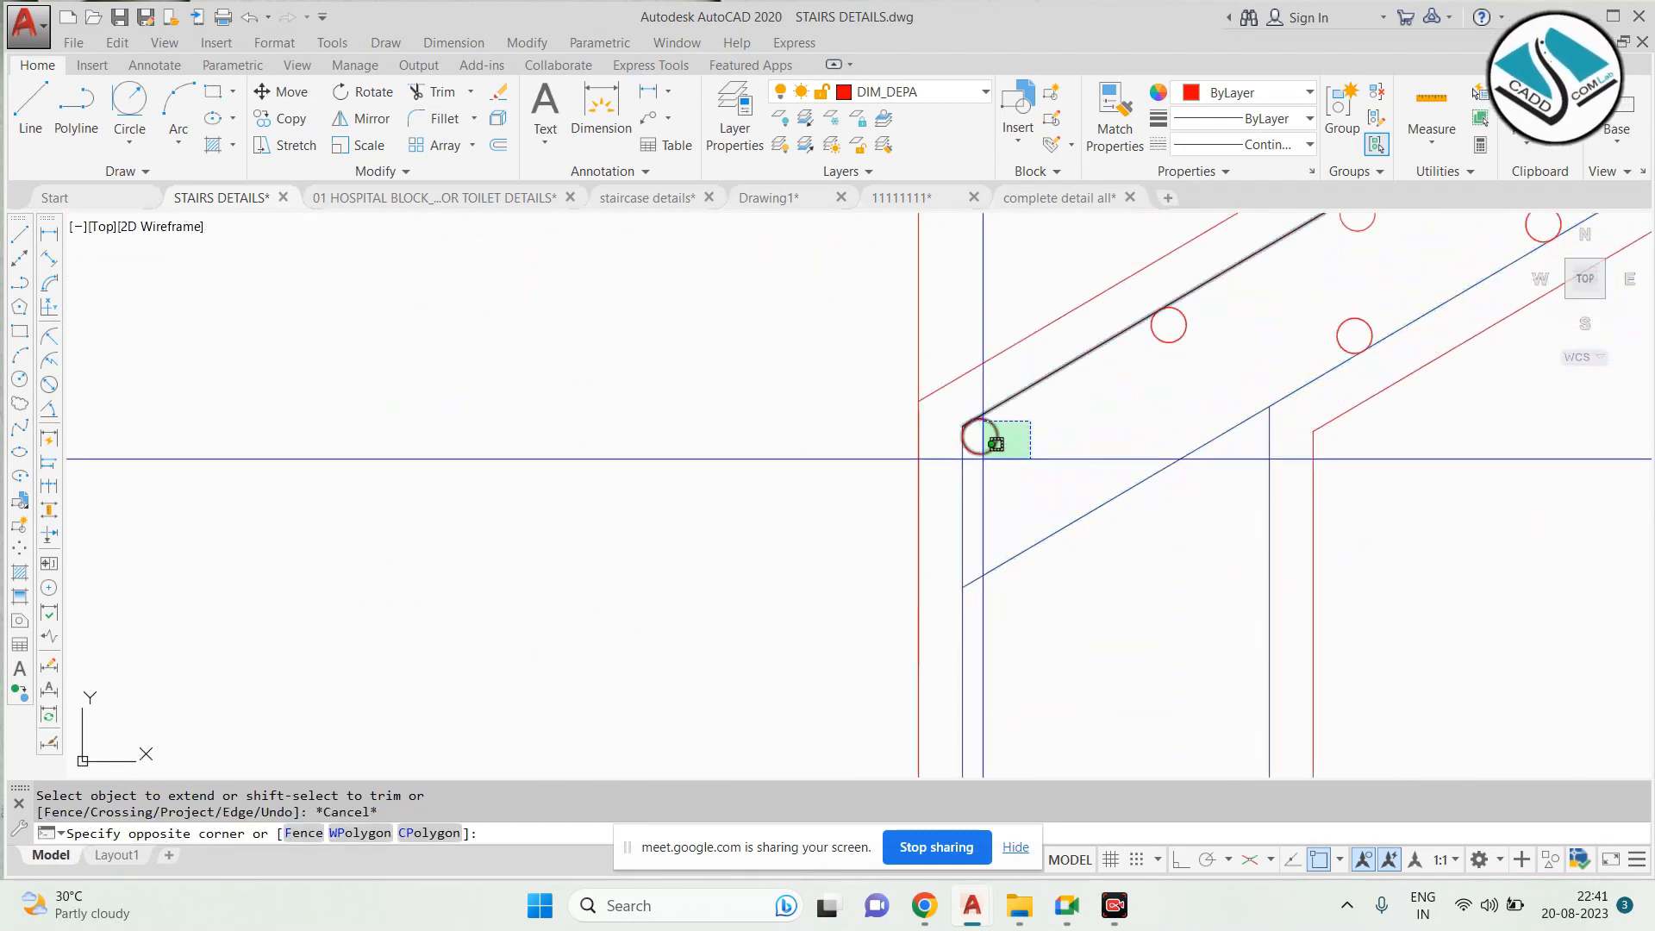
left_click(980, 455)
type("co")
key("Return")
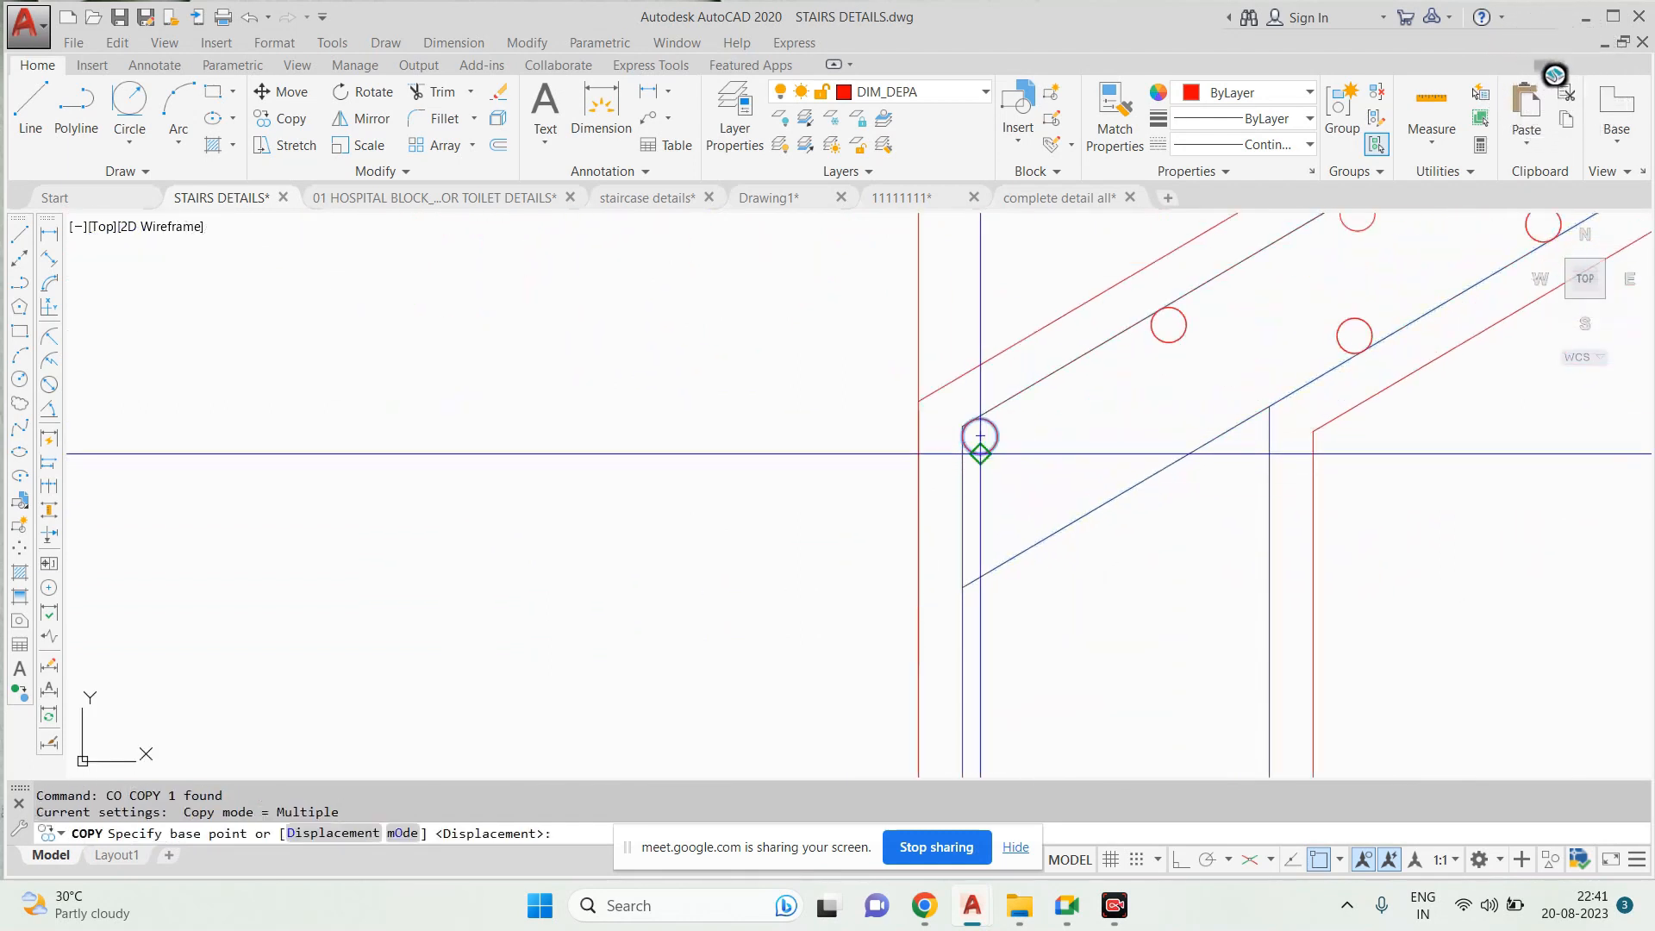
left_click(980, 436)
scroll(977, 436, "down", 3)
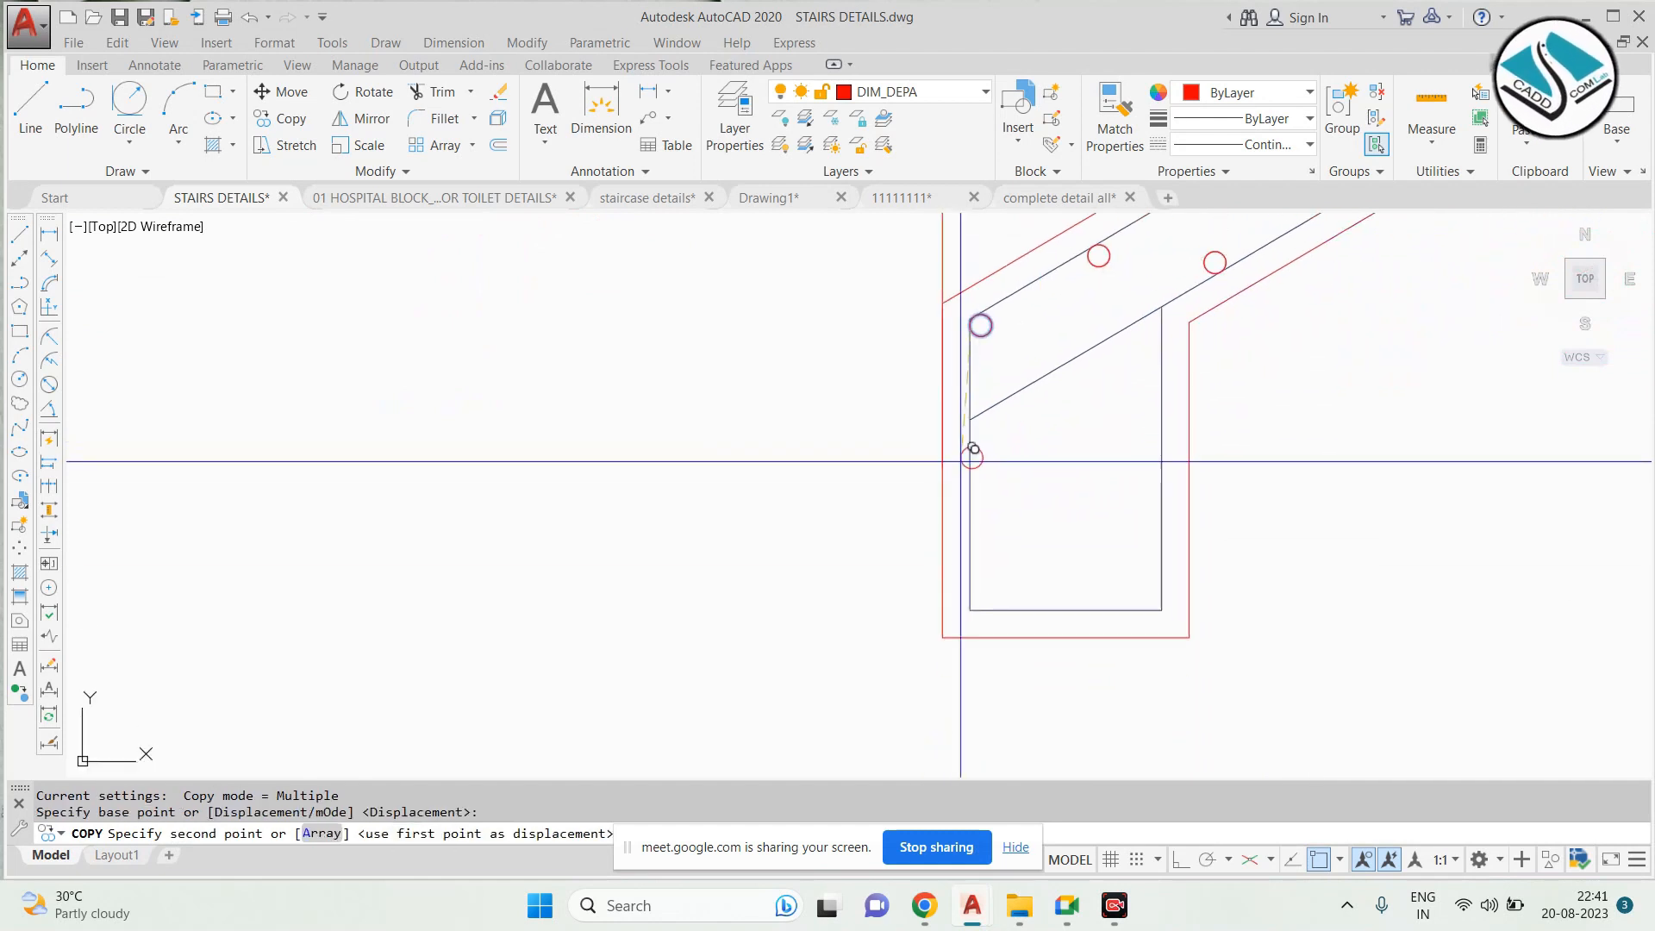
scroll(970, 599, "up", 3)
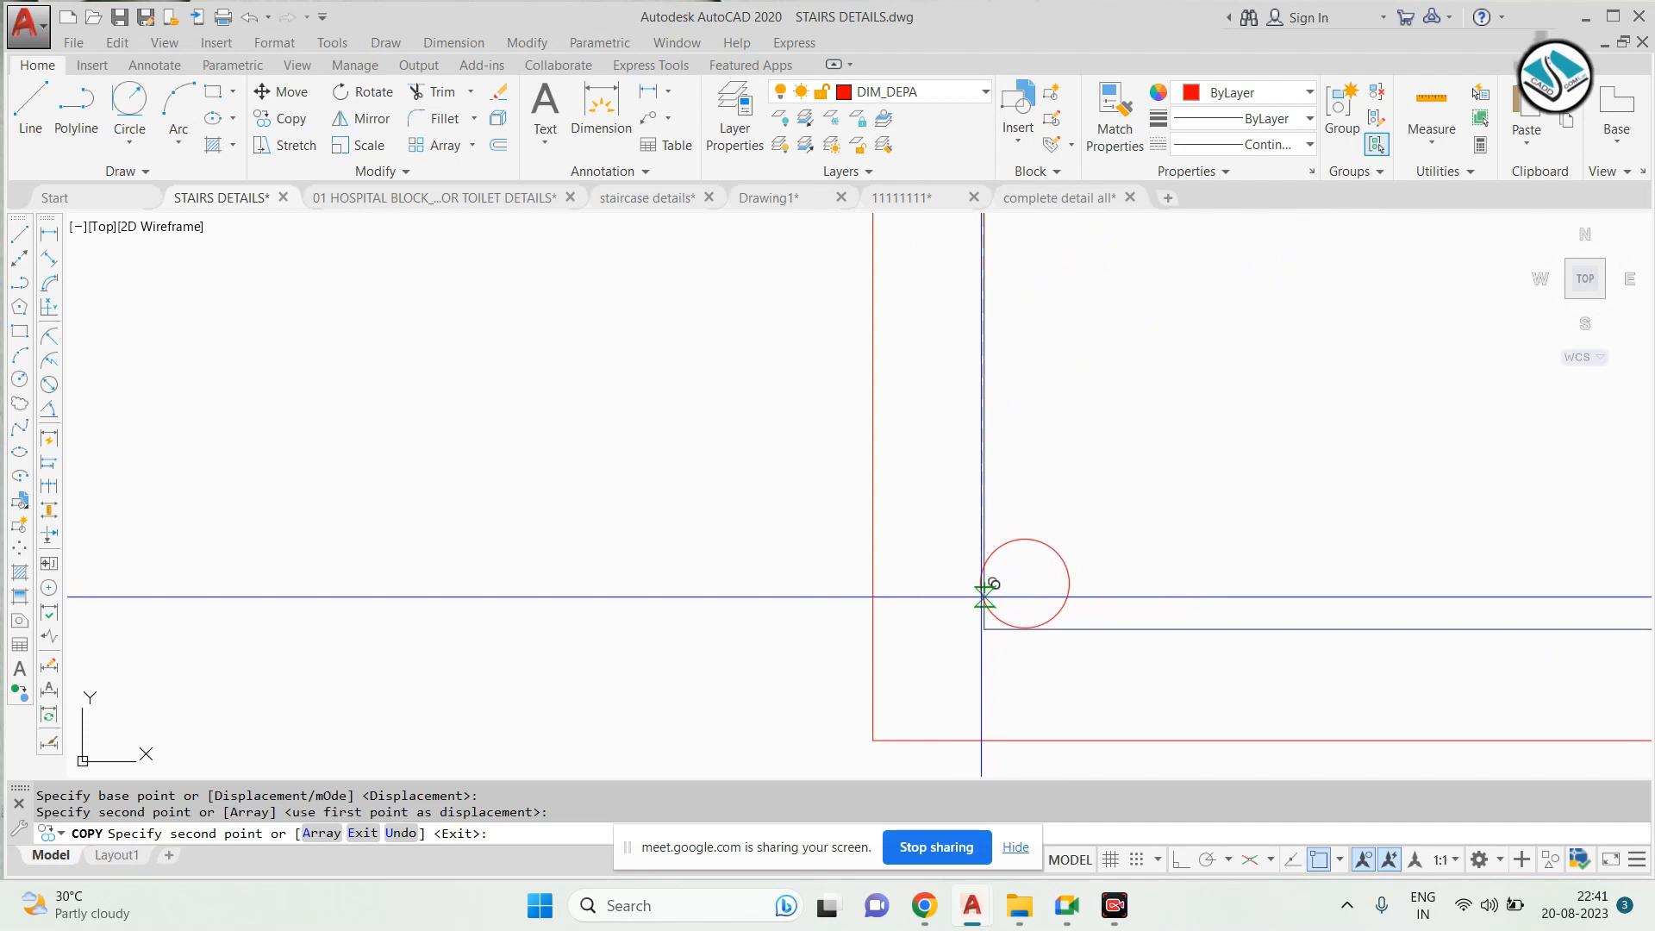
left_click(979, 586)
scroll(957, 575, "down", 3)
key("Escape")
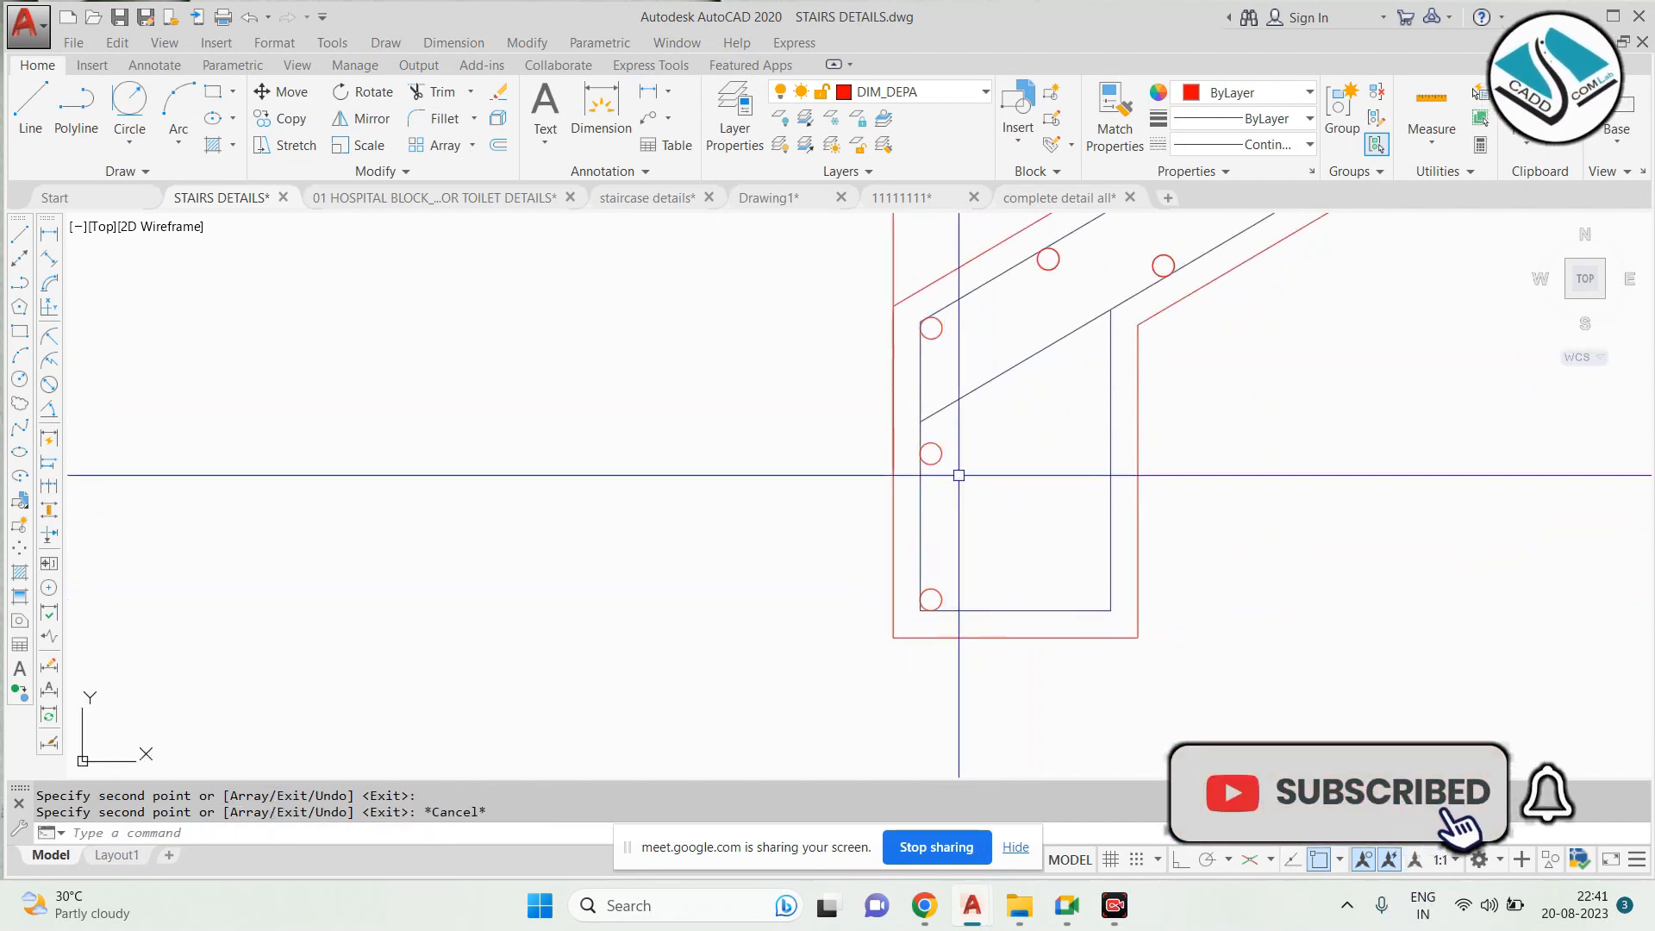
Mirror the two lower-left circles to the beam's right side about its vertical centerline, with ortho on and the originals kept
left_click(990, 451)
left_click(924, 613)
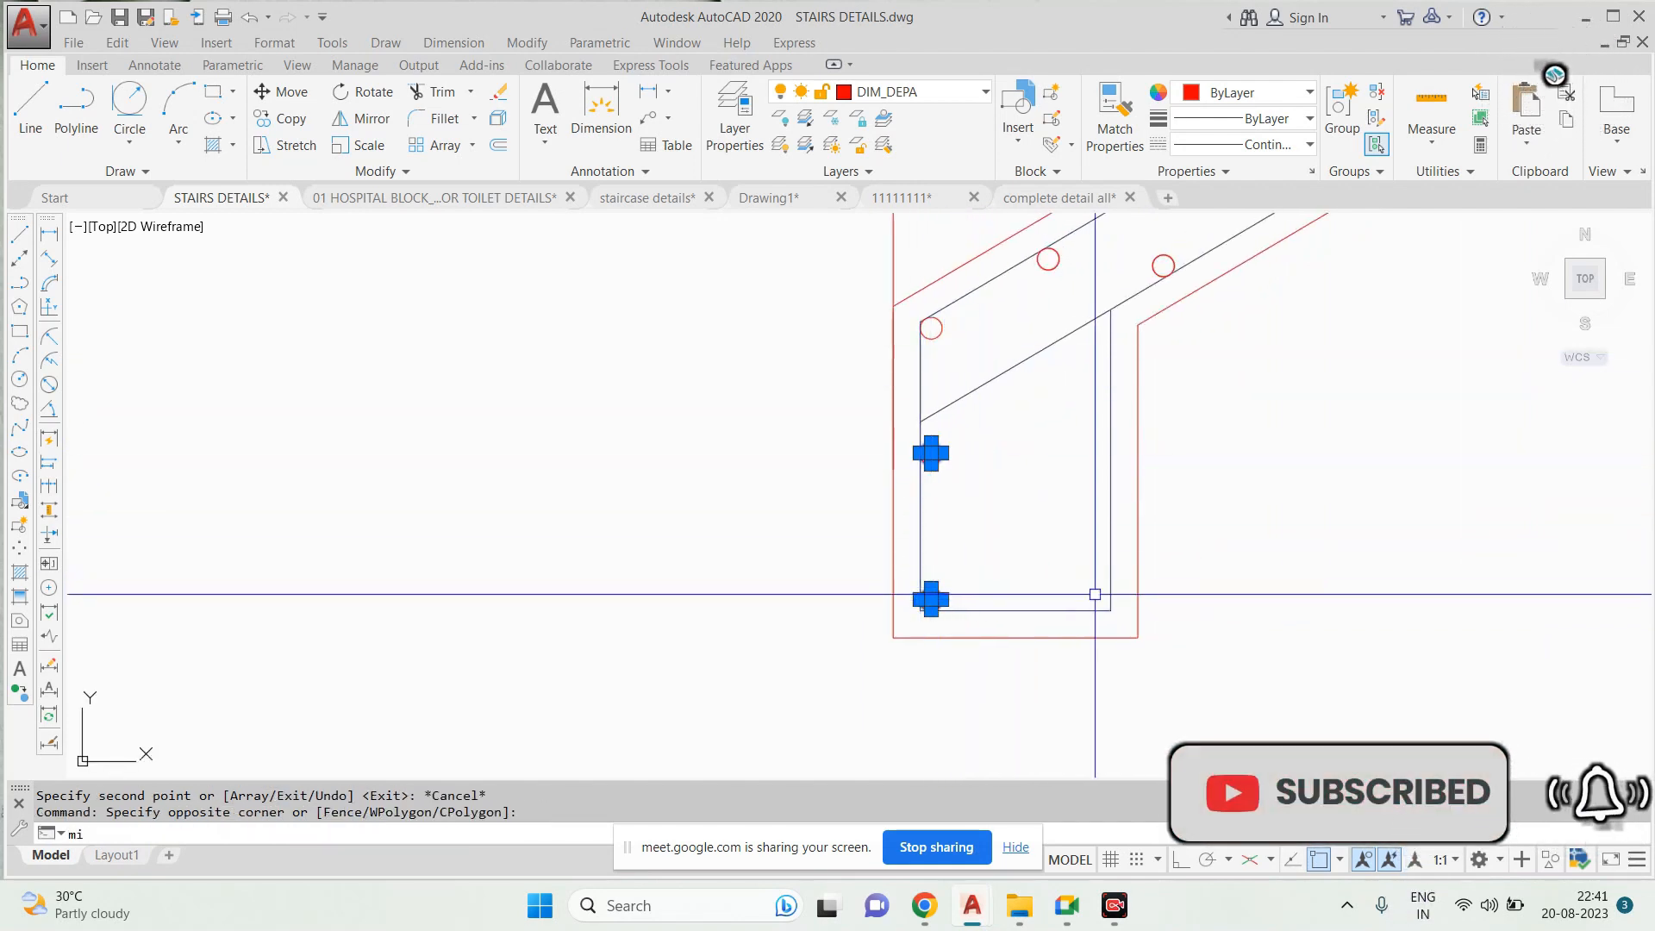
type("mi")
key("Return")
left_click(1016, 611)
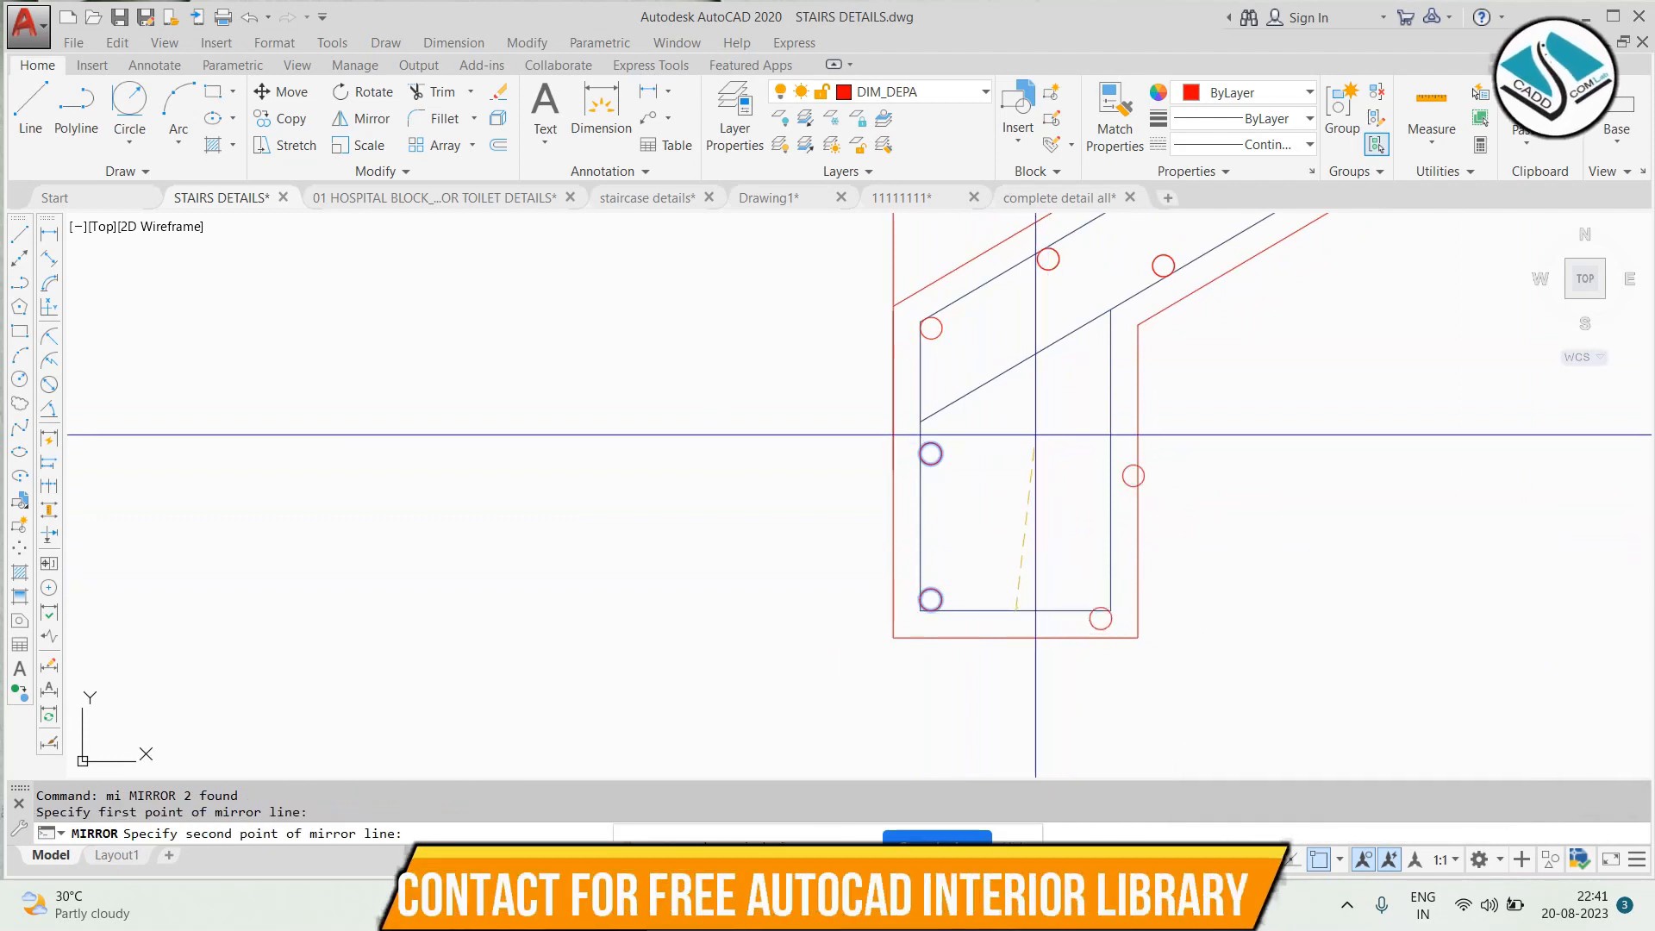
key("F8")
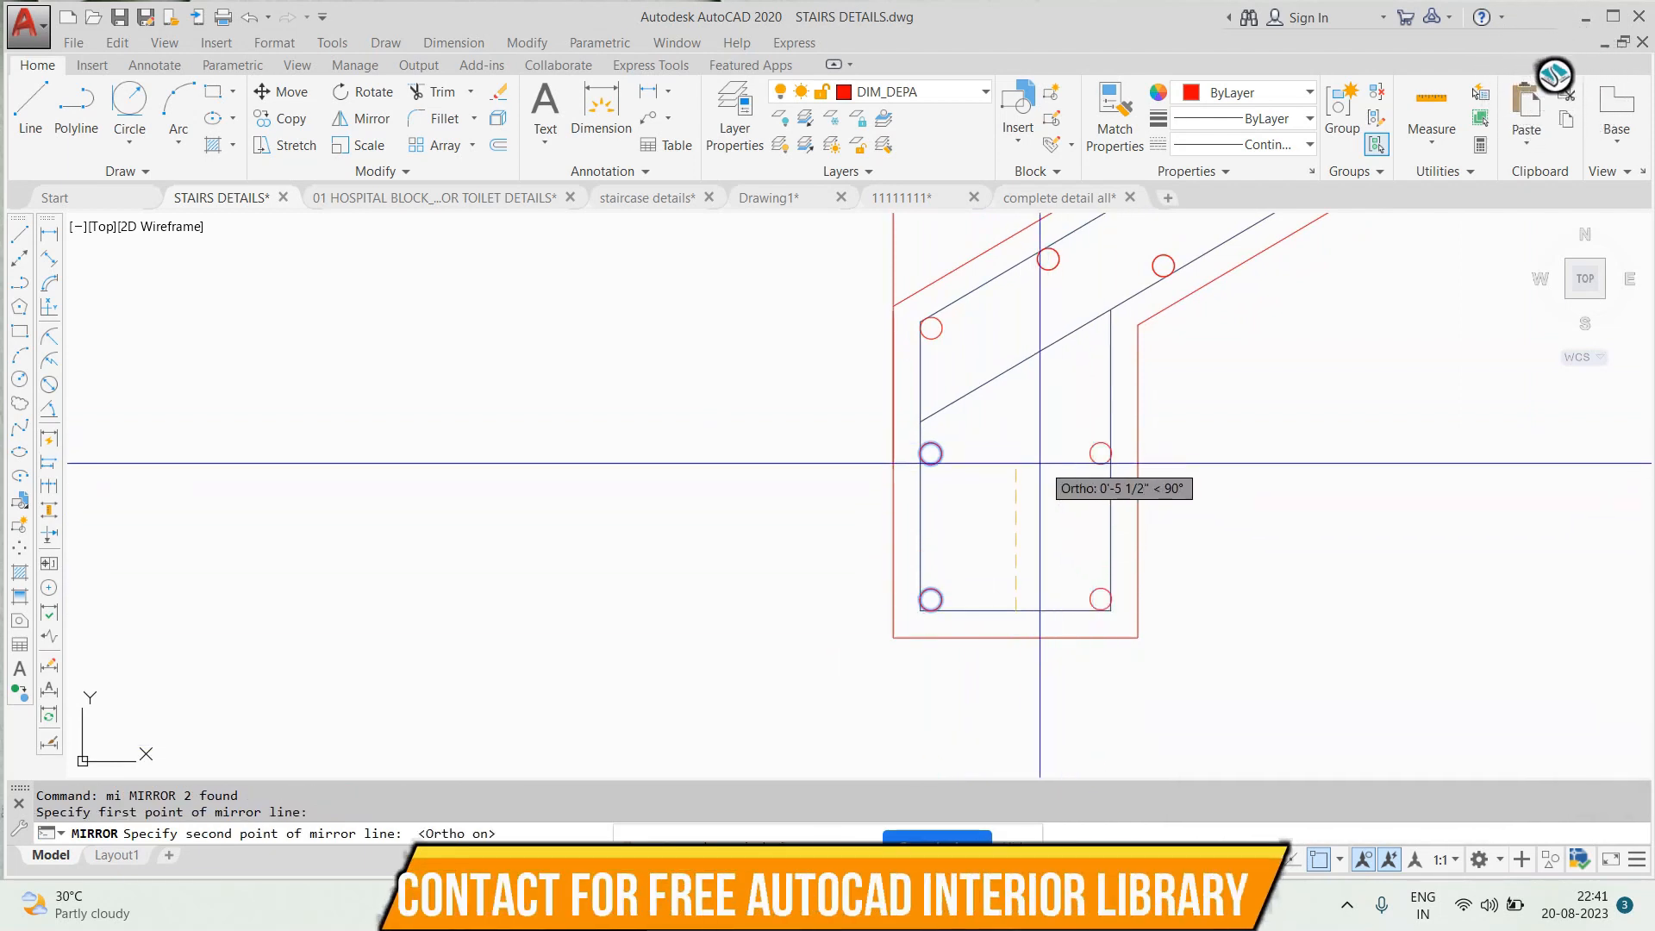
left_click(1023, 462)
key("Escape")
Draw a vertical line from the bottom-left circle's inner edge up to the sloped line, and trim the sloped line's excess beyond it
type("l")
key("Return")
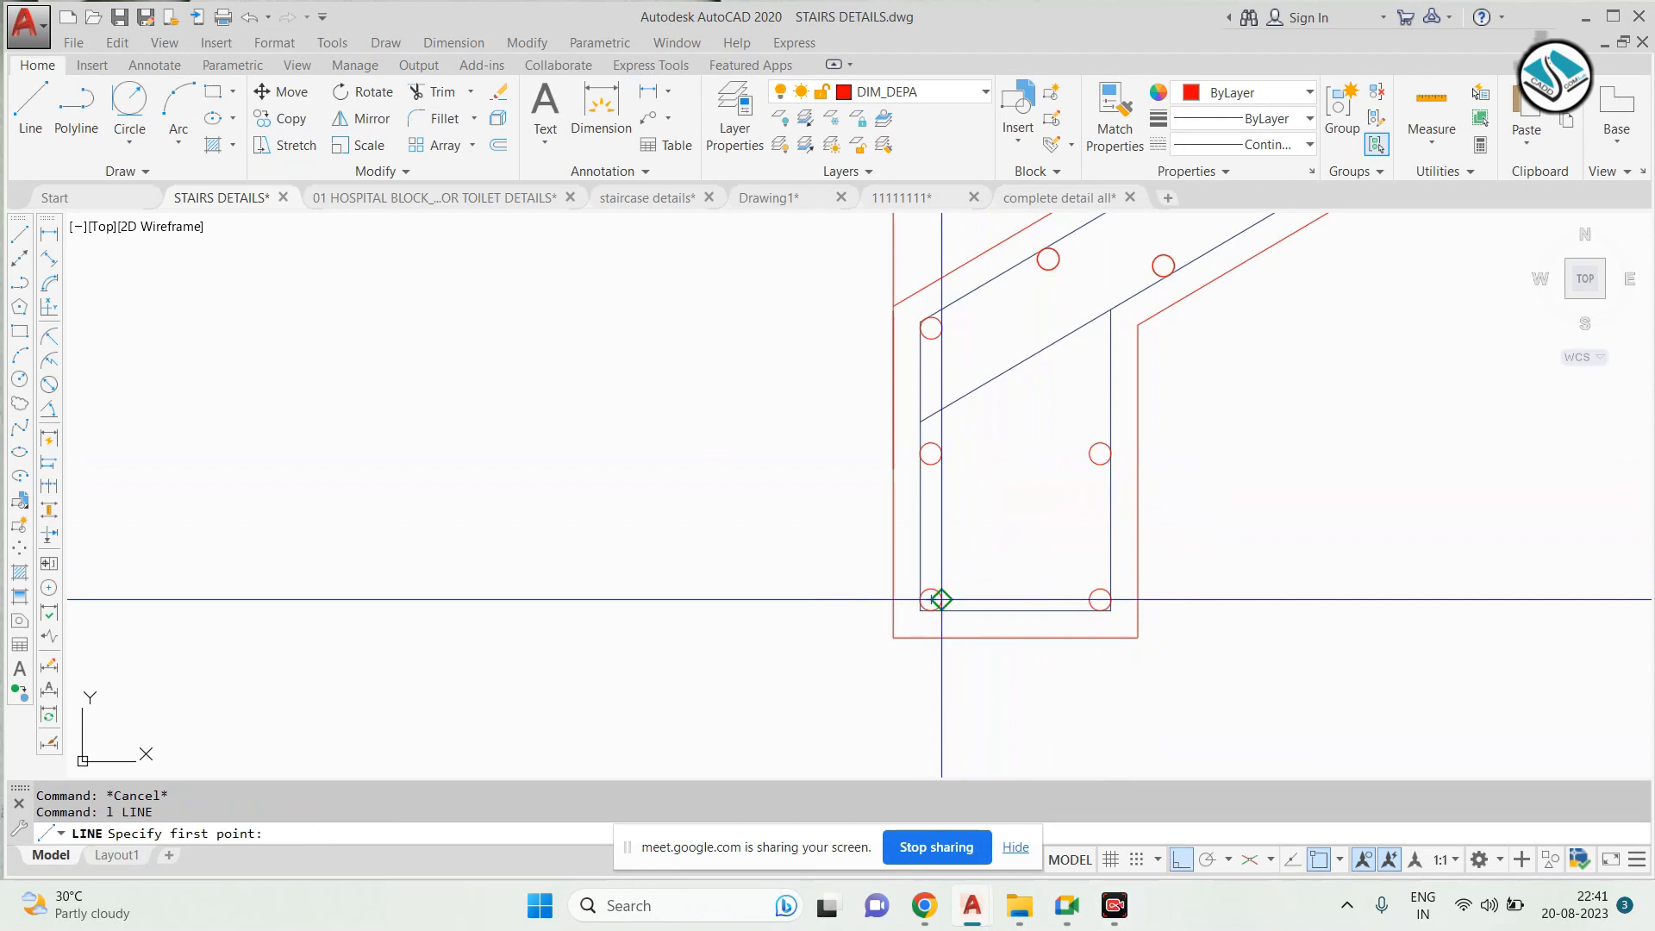
left_click(942, 599)
scroll(954, 362, "up", 2)
key("Escape")
type("tr")
key("Return")
key("Return")
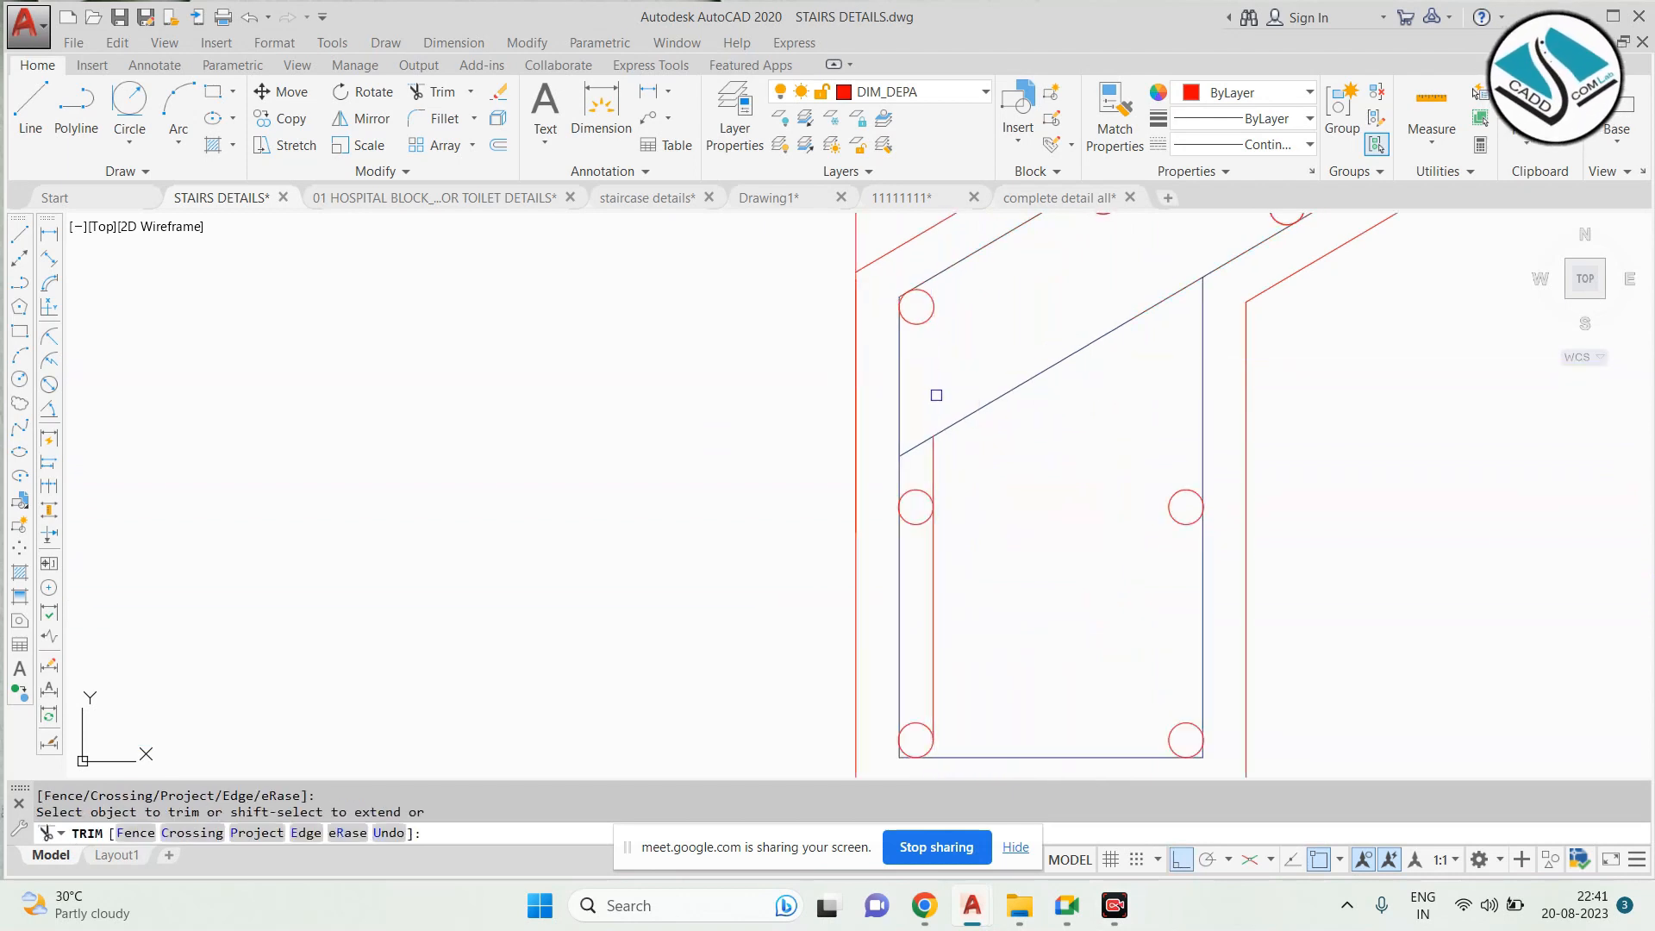
key("Escape")
key("Escape")
Shorten the vertical bar line from its lower end so it stops above the bottom circles, as in the reference beam
scroll(1006, 491, "down", 3)
middle_click_drag(416, 260, 506, 450)
scroll(513, 431, "up", 1)
scroll(935, 552, "down", 3)
scroll(912, 595, "up", 5)
left_click(859, 600)
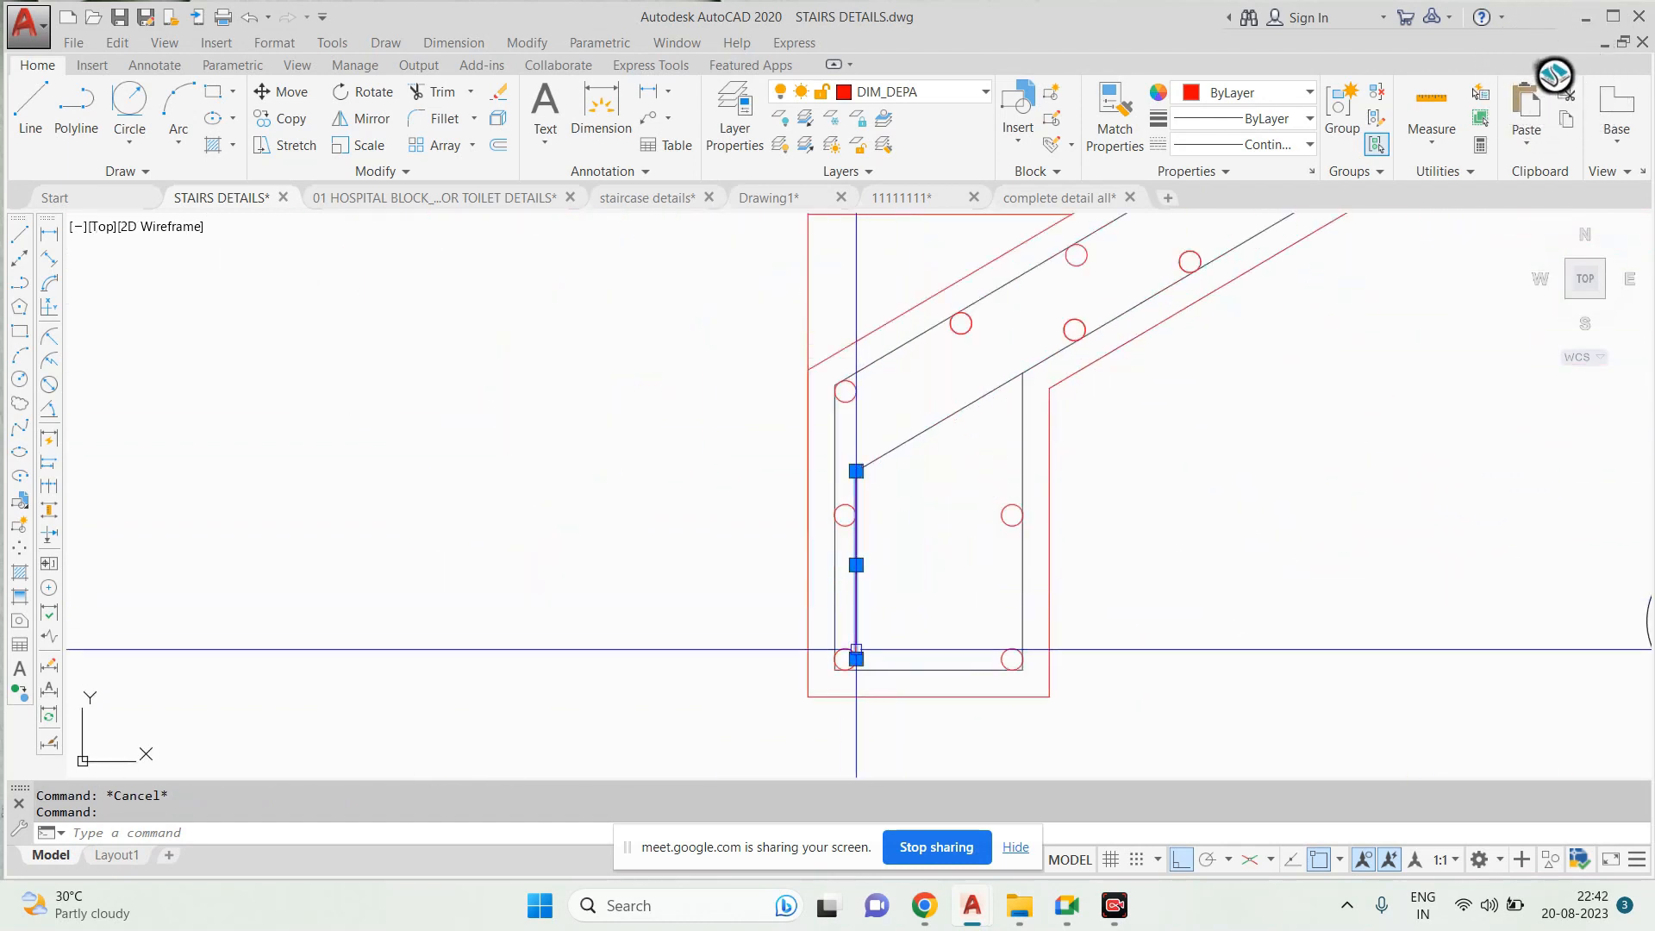
left_click(854, 659)
scroll(855, 603, "up", 4)
scroll(990, 583, "down", 6)
key("Escape")
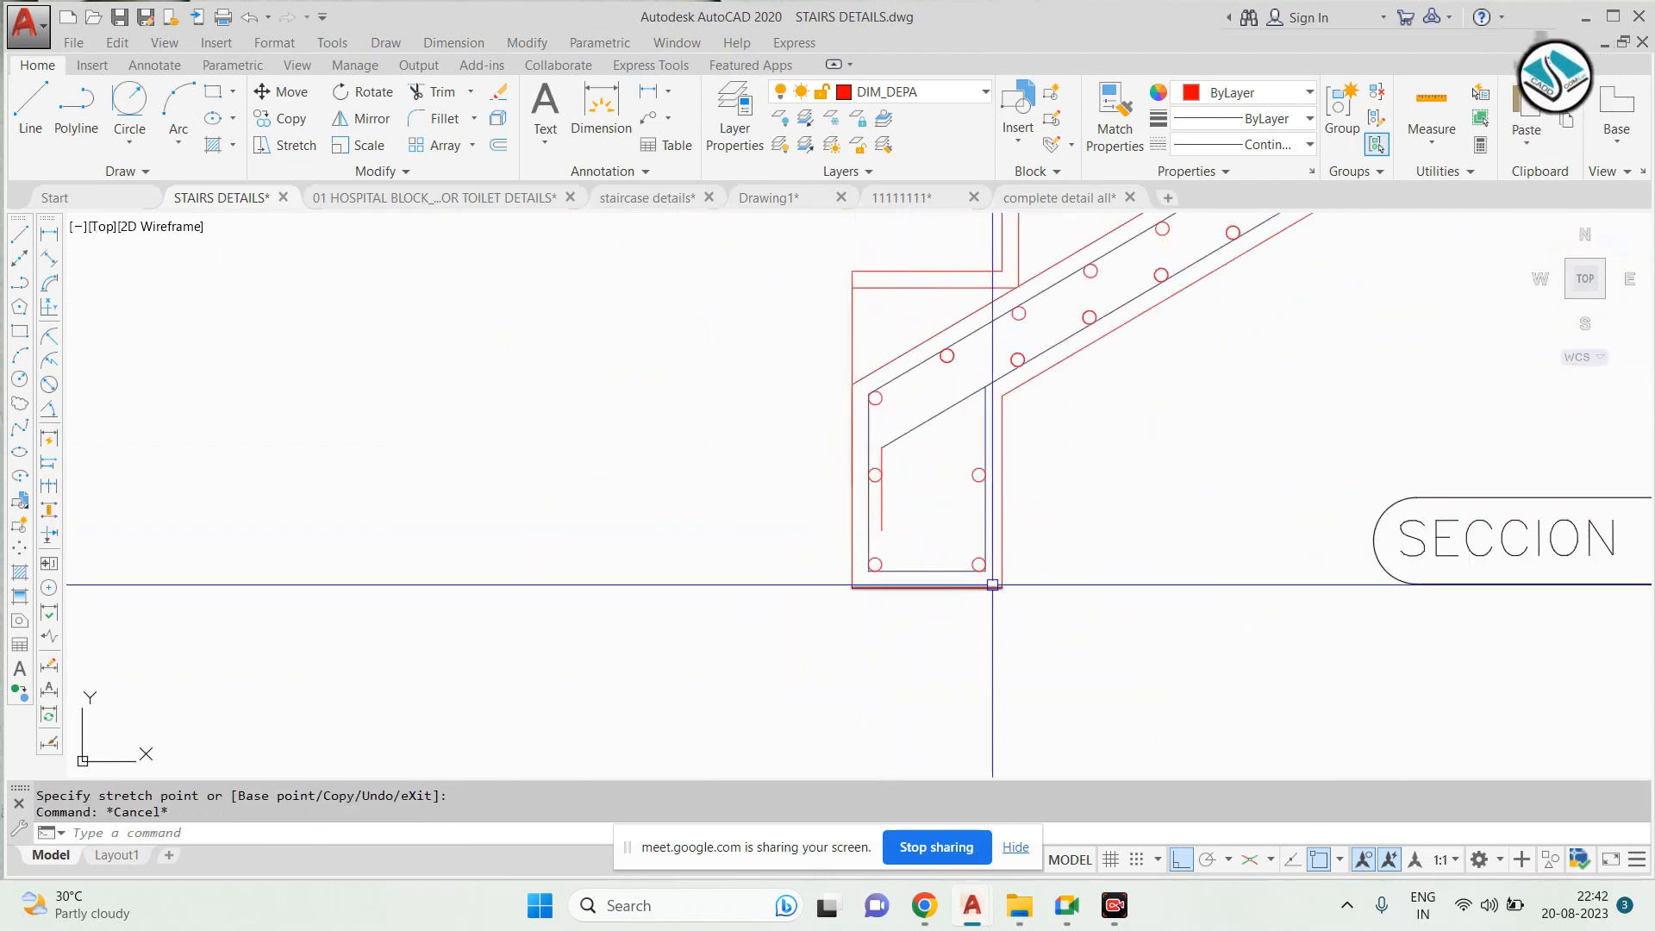
Draw a horizontal line from the top of the beam's upper-left inner circle across to the right inner vertical line
scroll(1056, 568, "down", 2)
middle_click_drag(465, 321, 567, 417)
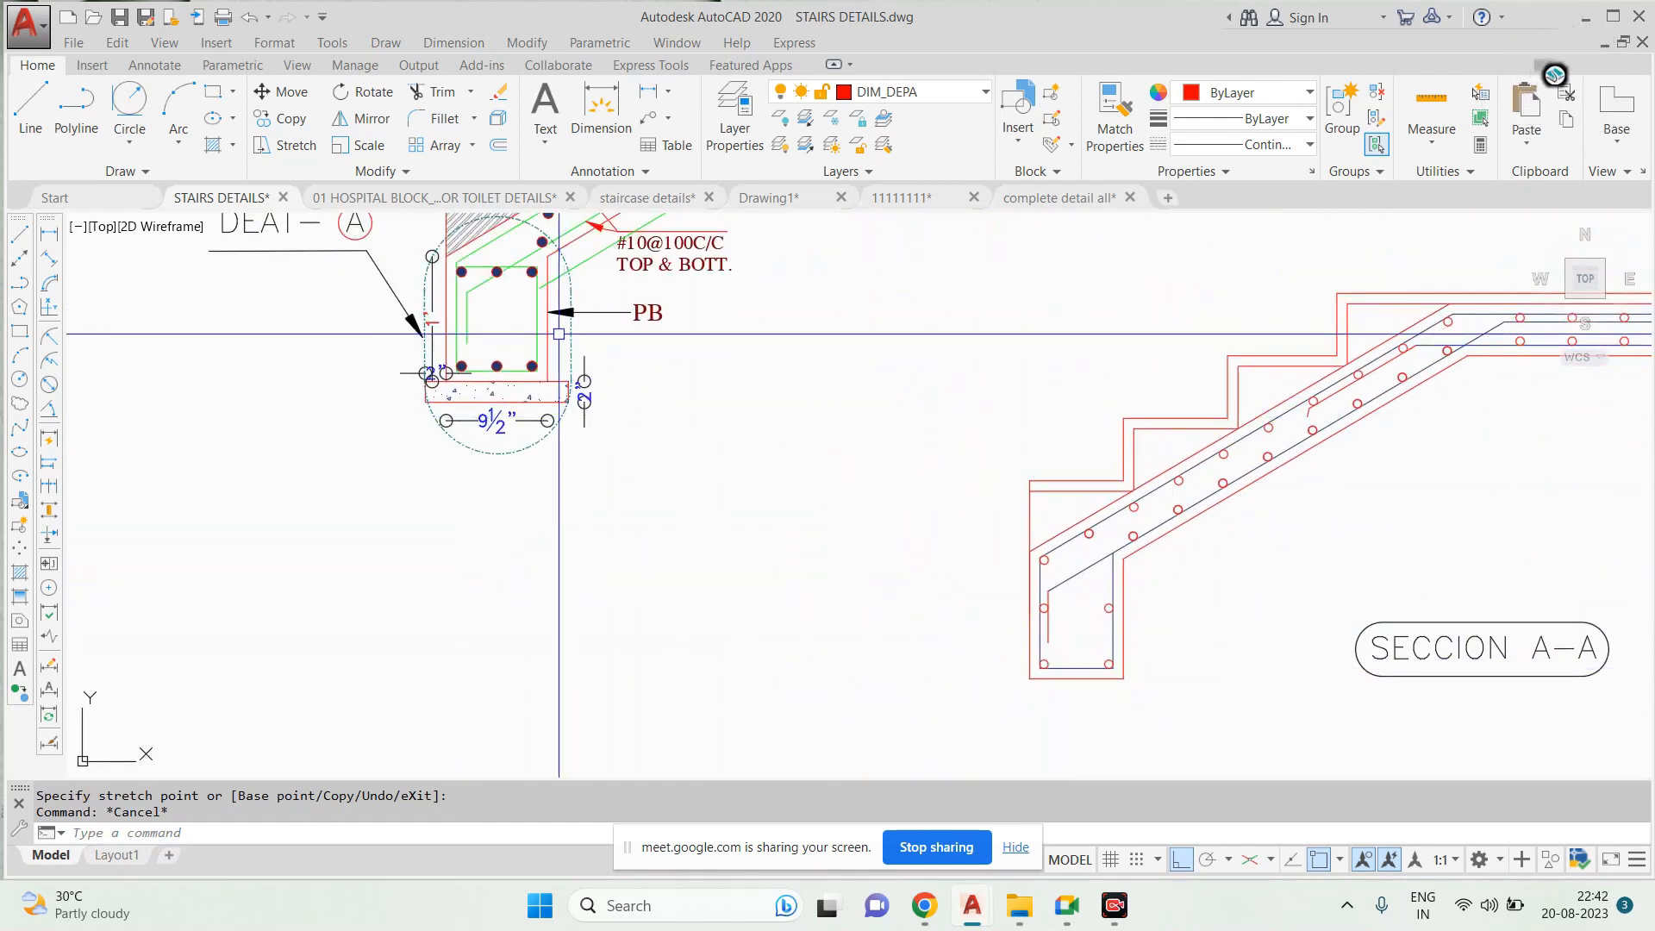
middle_click_drag(566, 334, 551, 445)
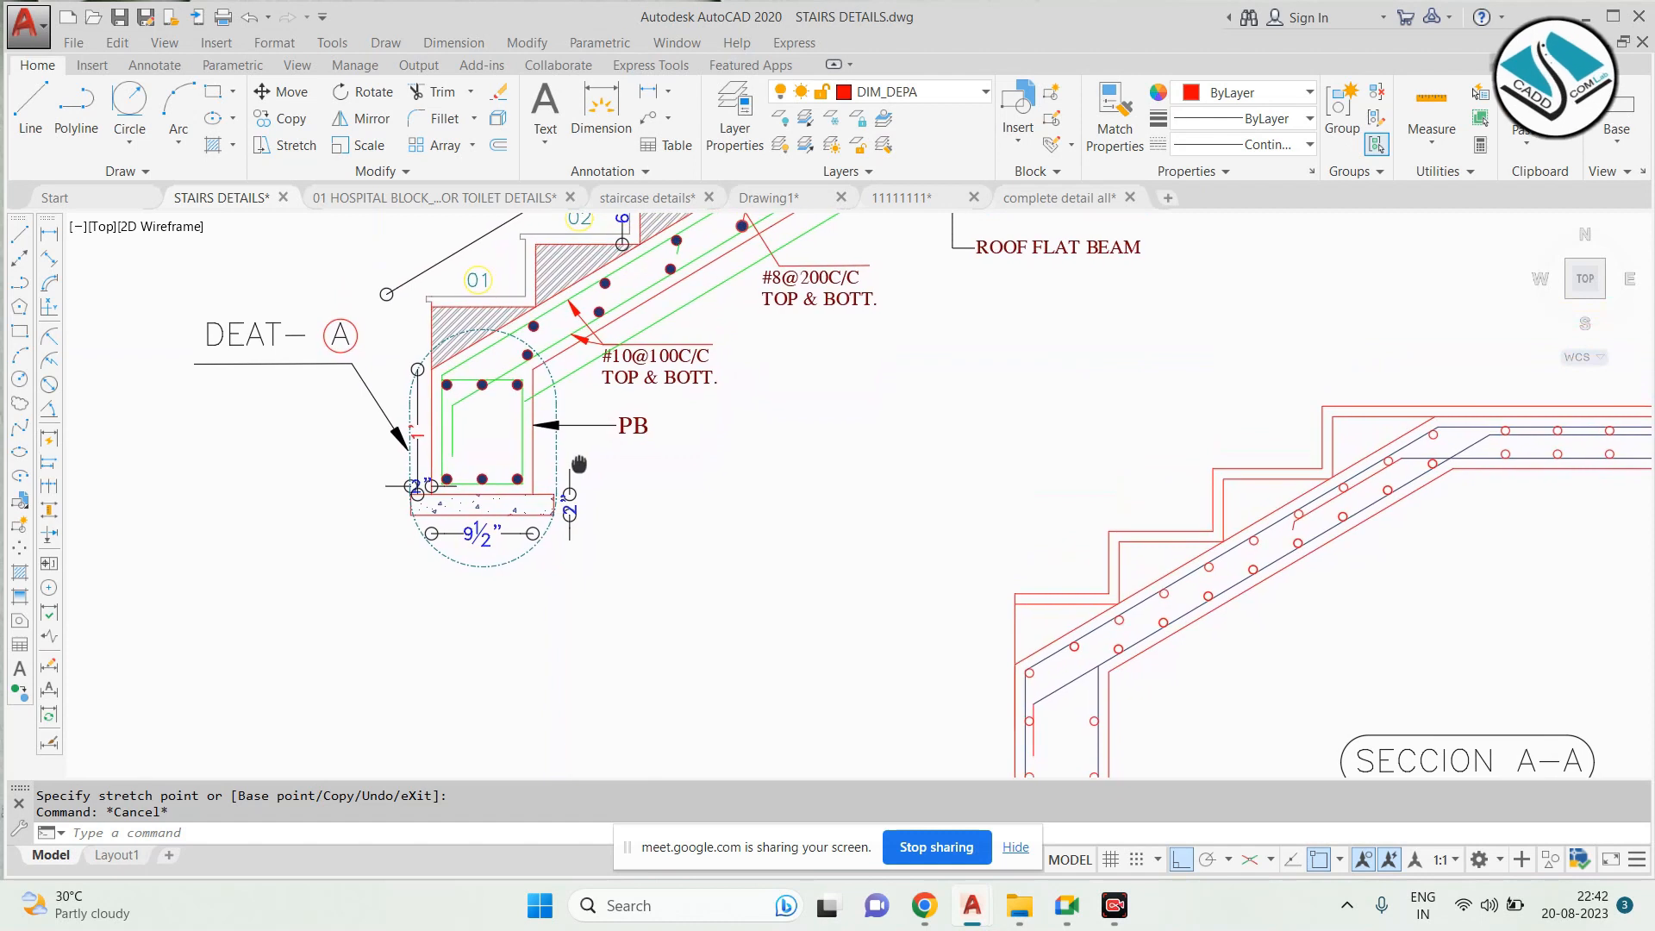
middle_click_drag(984, 702, 878, 449)
scroll(946, 434, "up", 2)
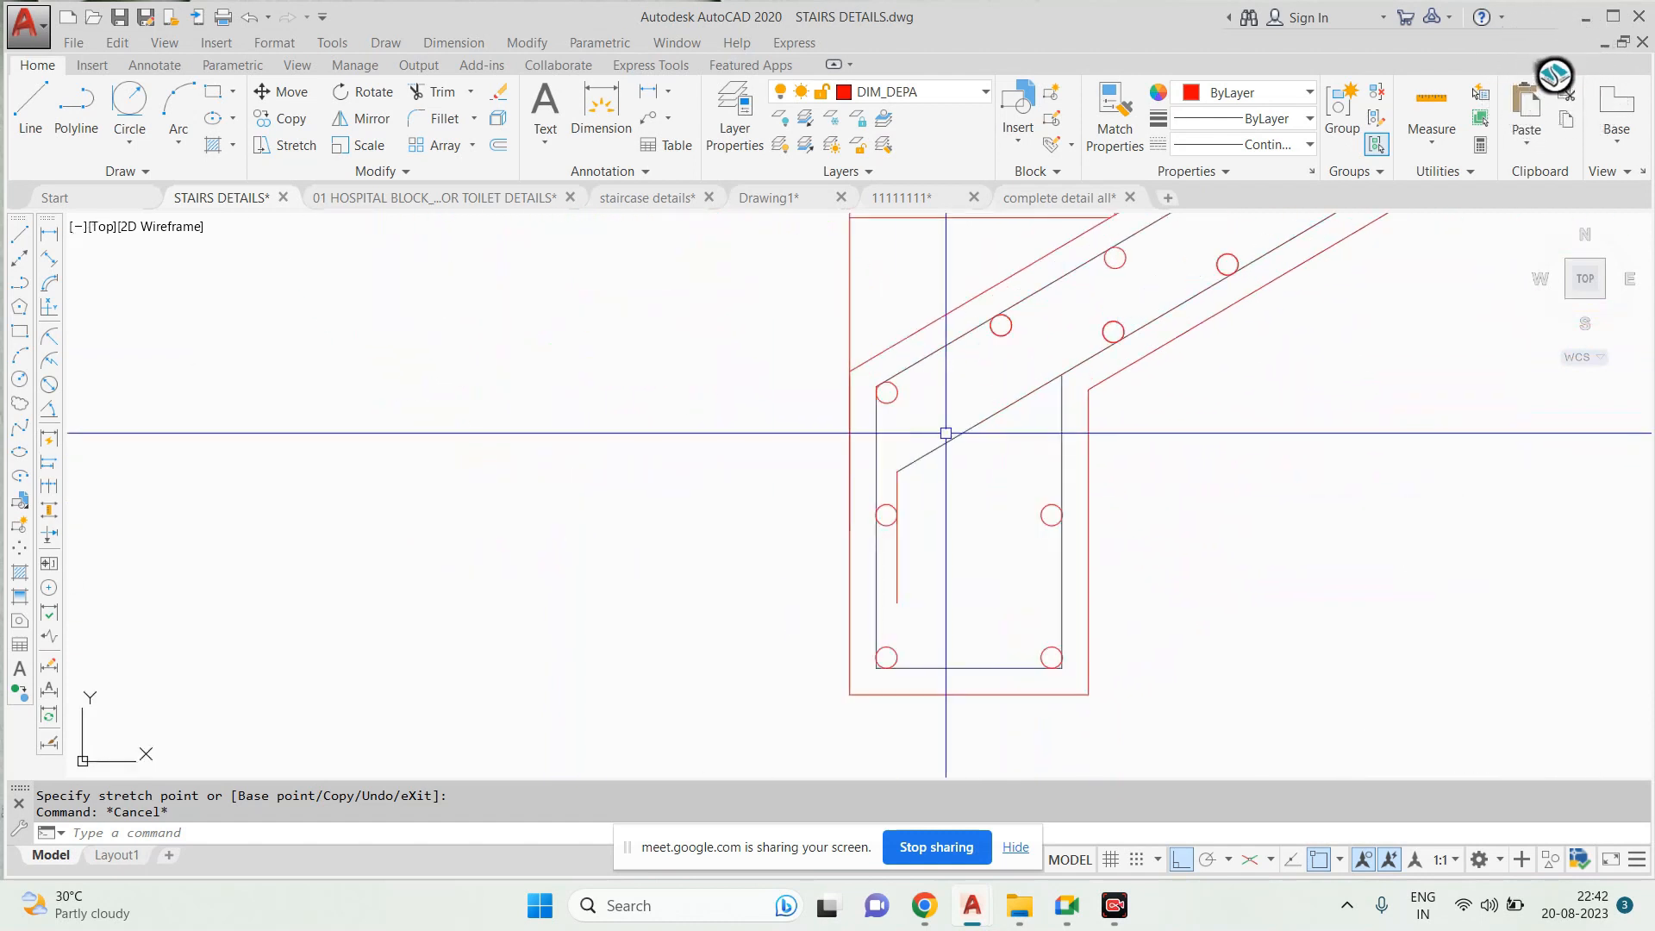
key("Escape")
type("1")
key("Return")
scroll(925, 509, "up", 2)
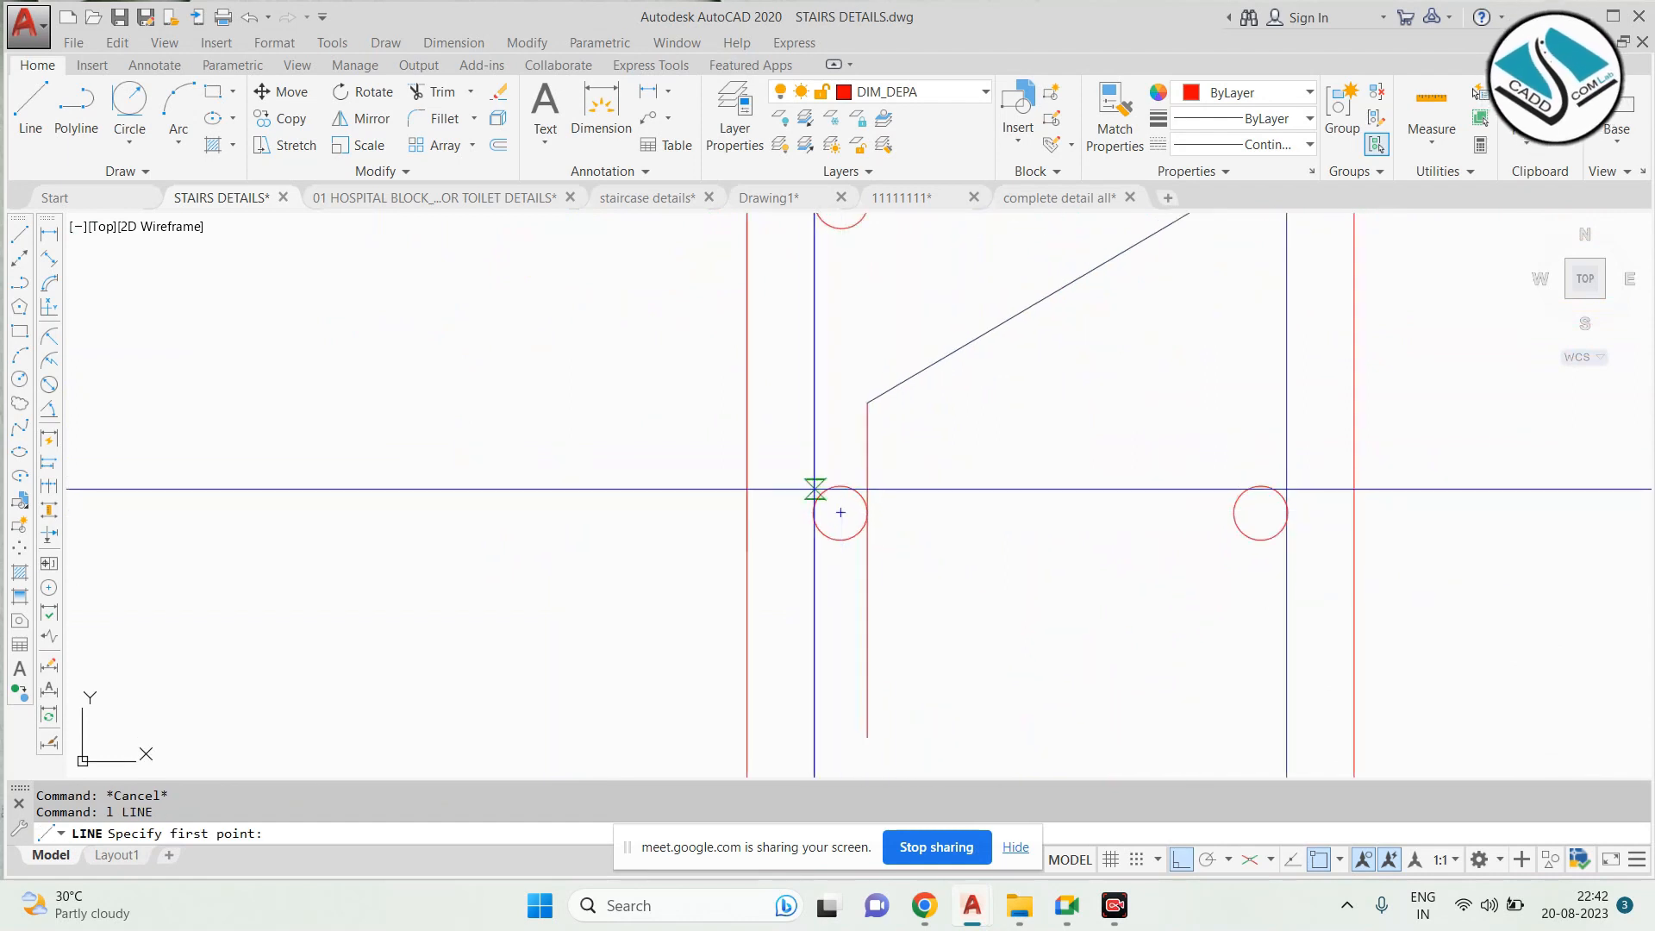
left_click(840, 485)
left_click(1286, 485)
key("Escape")
Extend the horizontal line's left end to the beam's left inner vertical line, checking it against the reference stirrup
type("ec")
key("Escape")
type("ex")
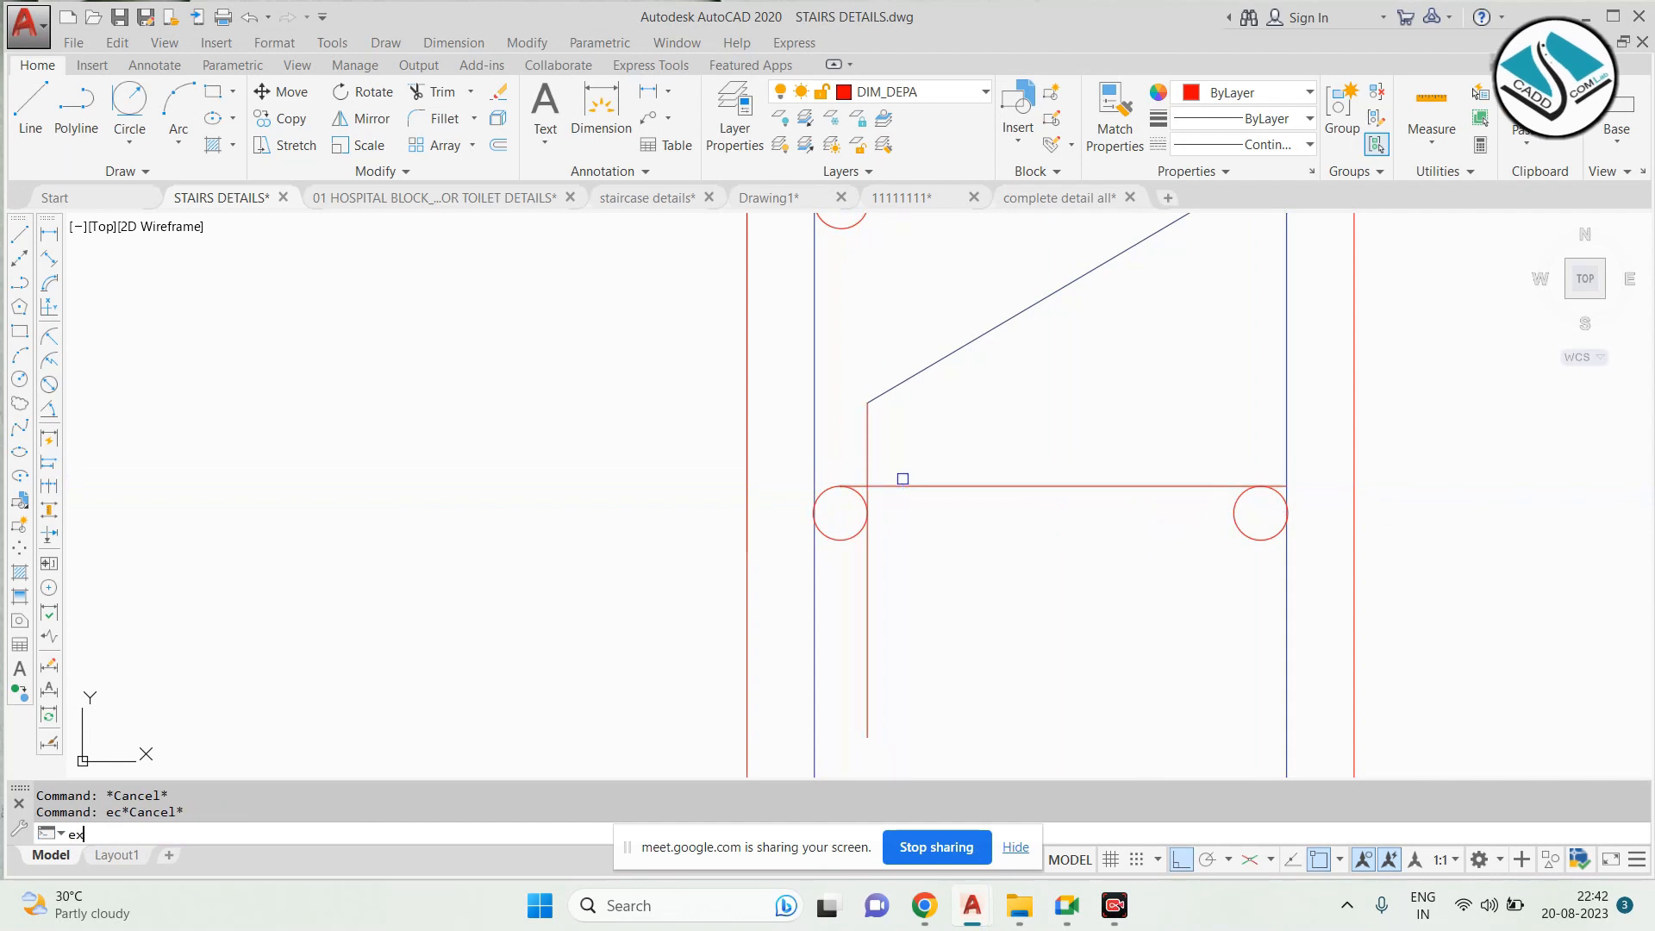
key("Return")
scroll(1011, 426, "down", 5)
key("Escape")
scroll(679, 423, "up", 6)
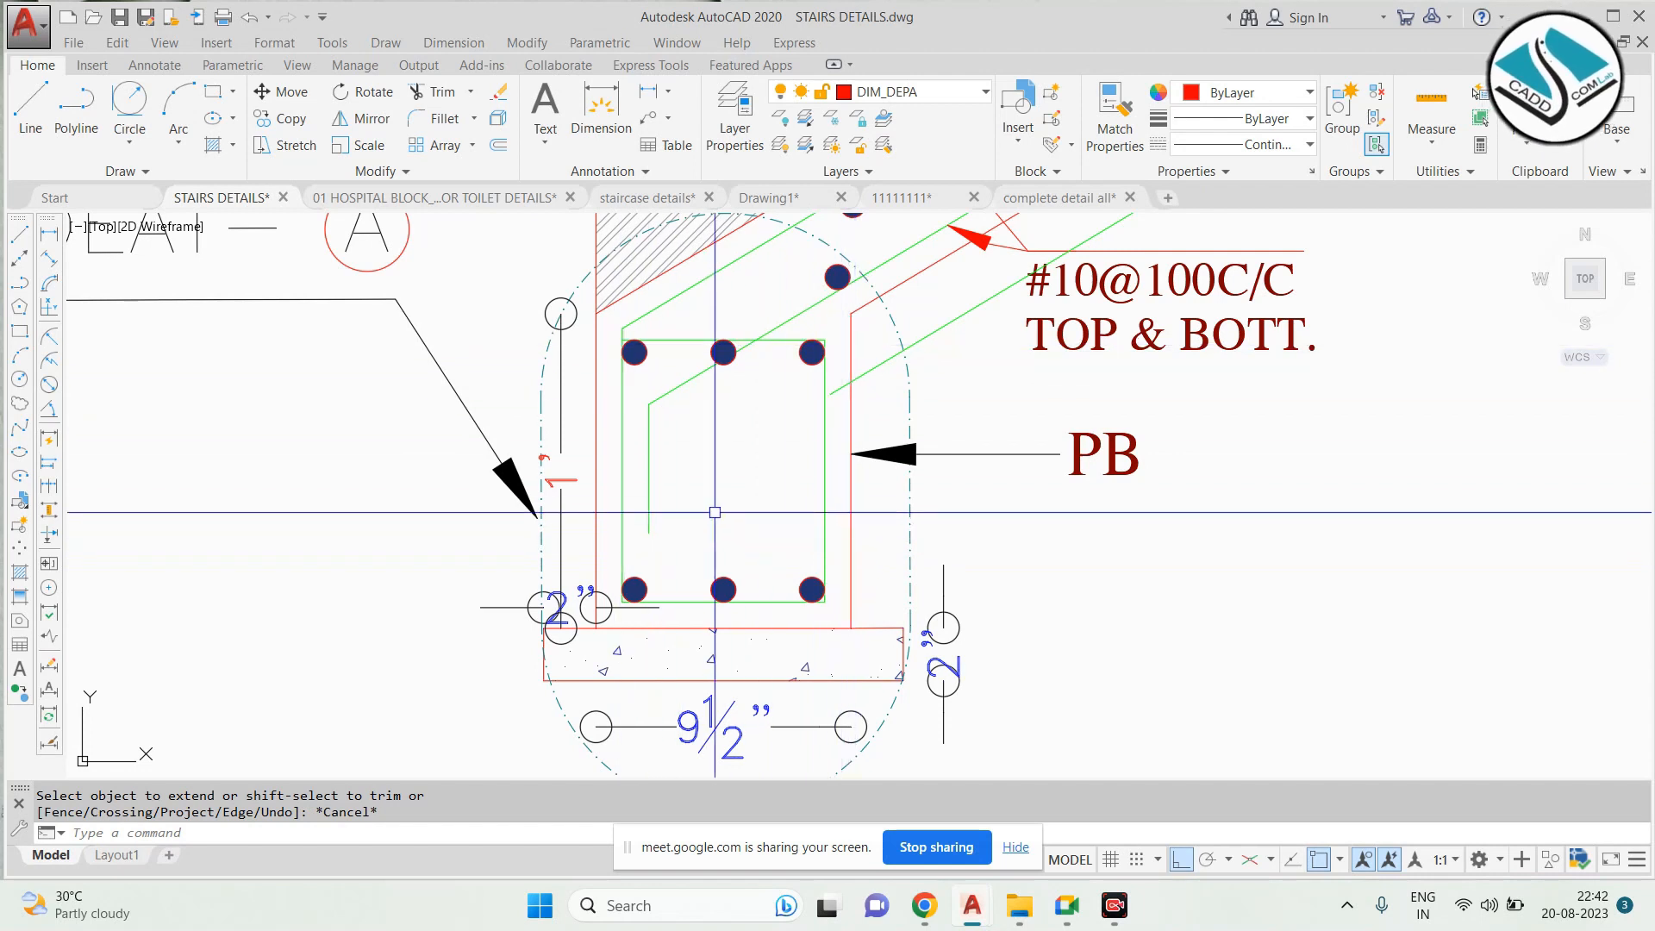
Examine the stair section's bars and callouts from the PB beam up the sloped slab to the roof flat beam
scroll(724, 539, "down", 5)
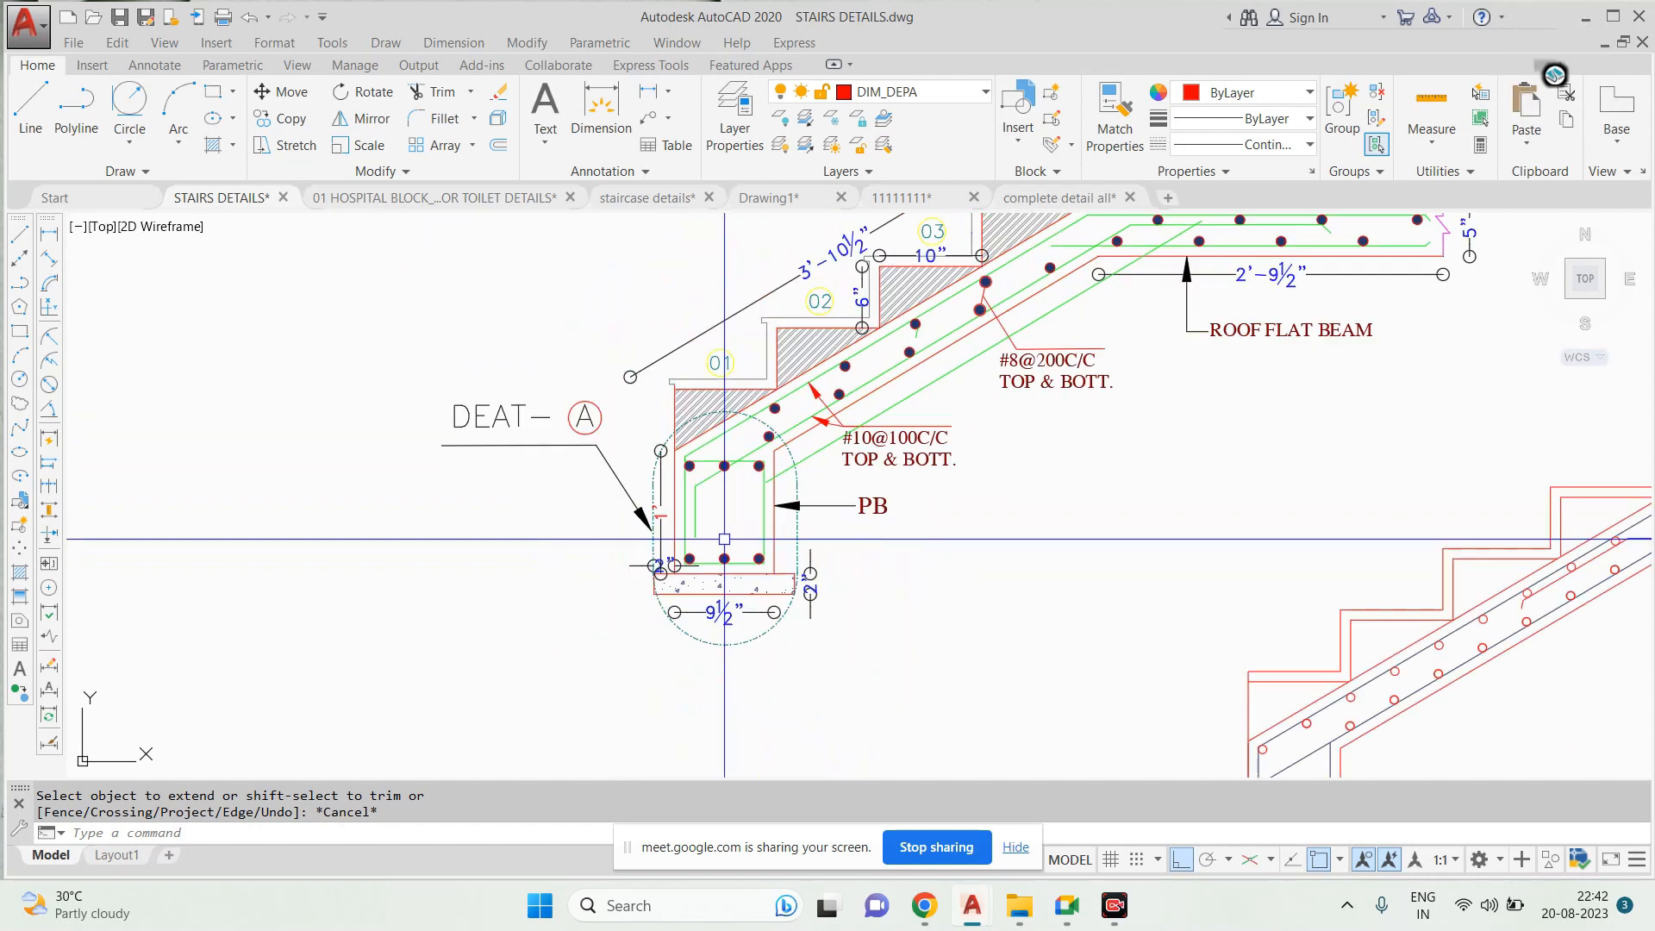
scroll(730, 505, "down", 2)
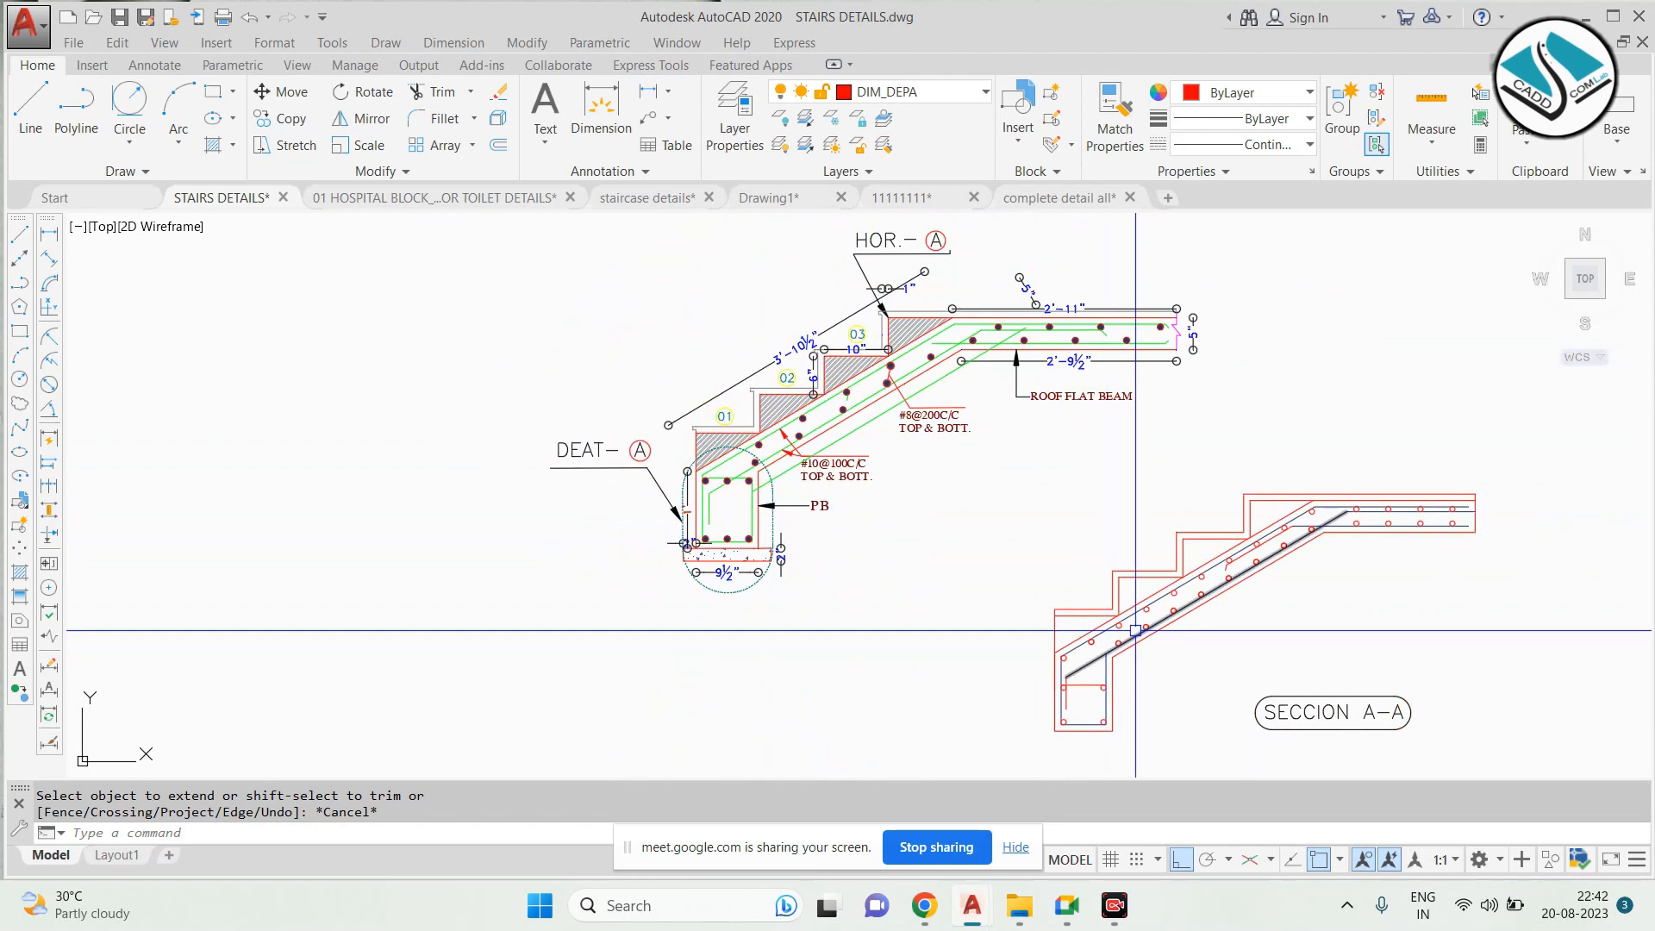
scroll(957, 379, "up", 4)
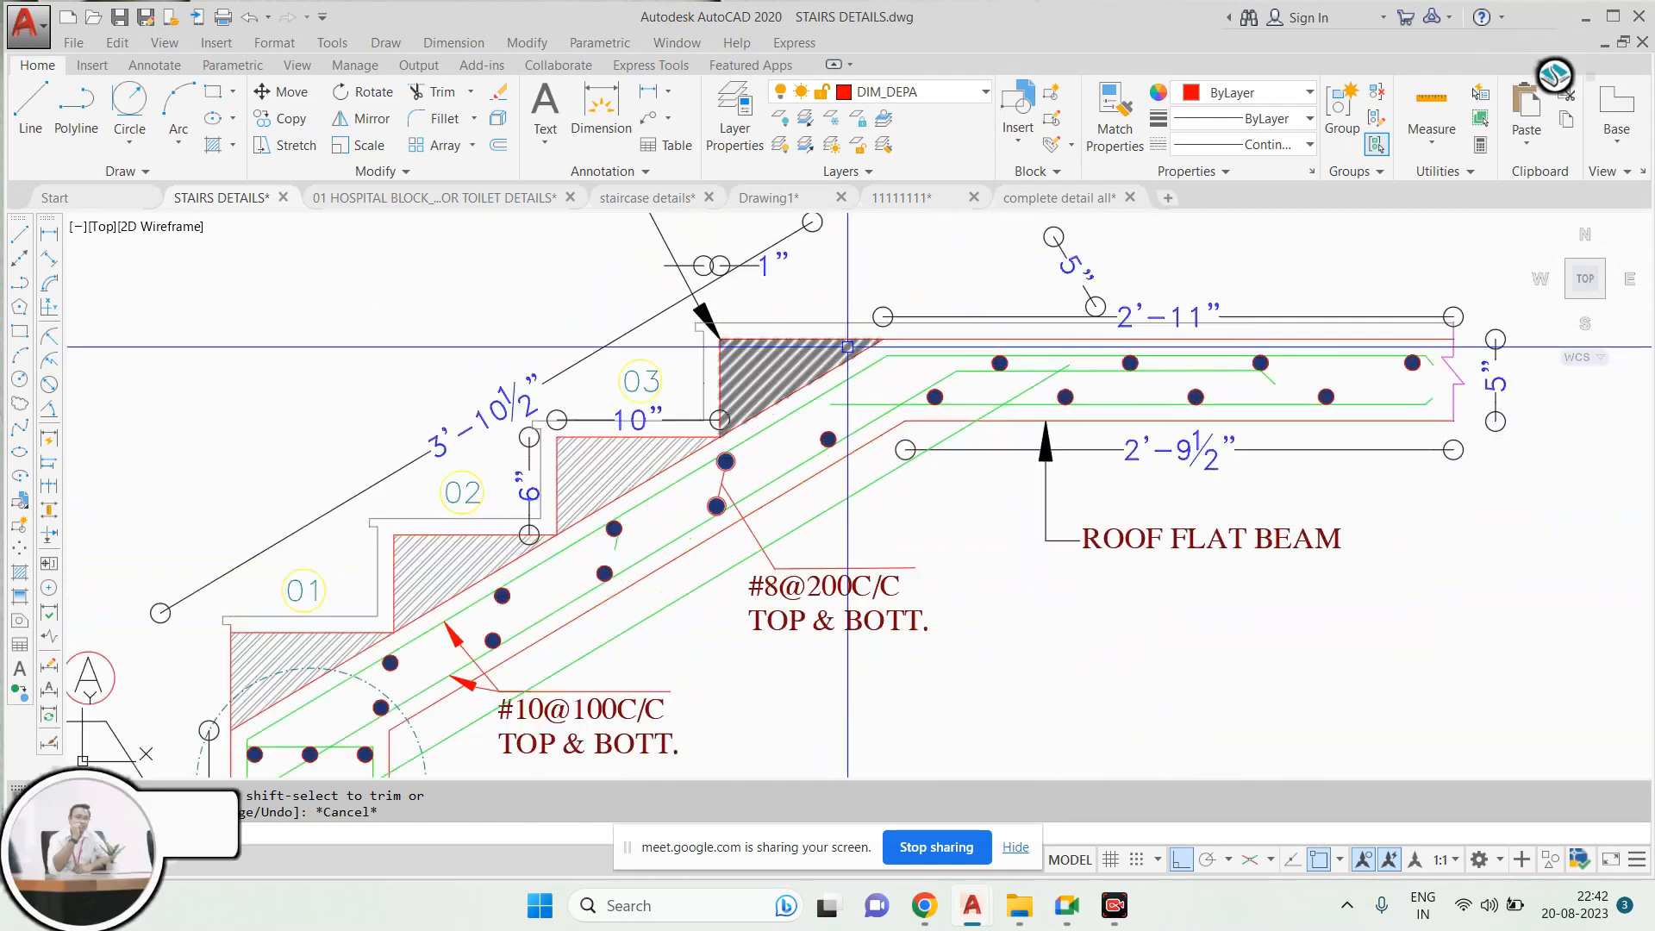
middle_click_drag(953, 466, 722, 427)
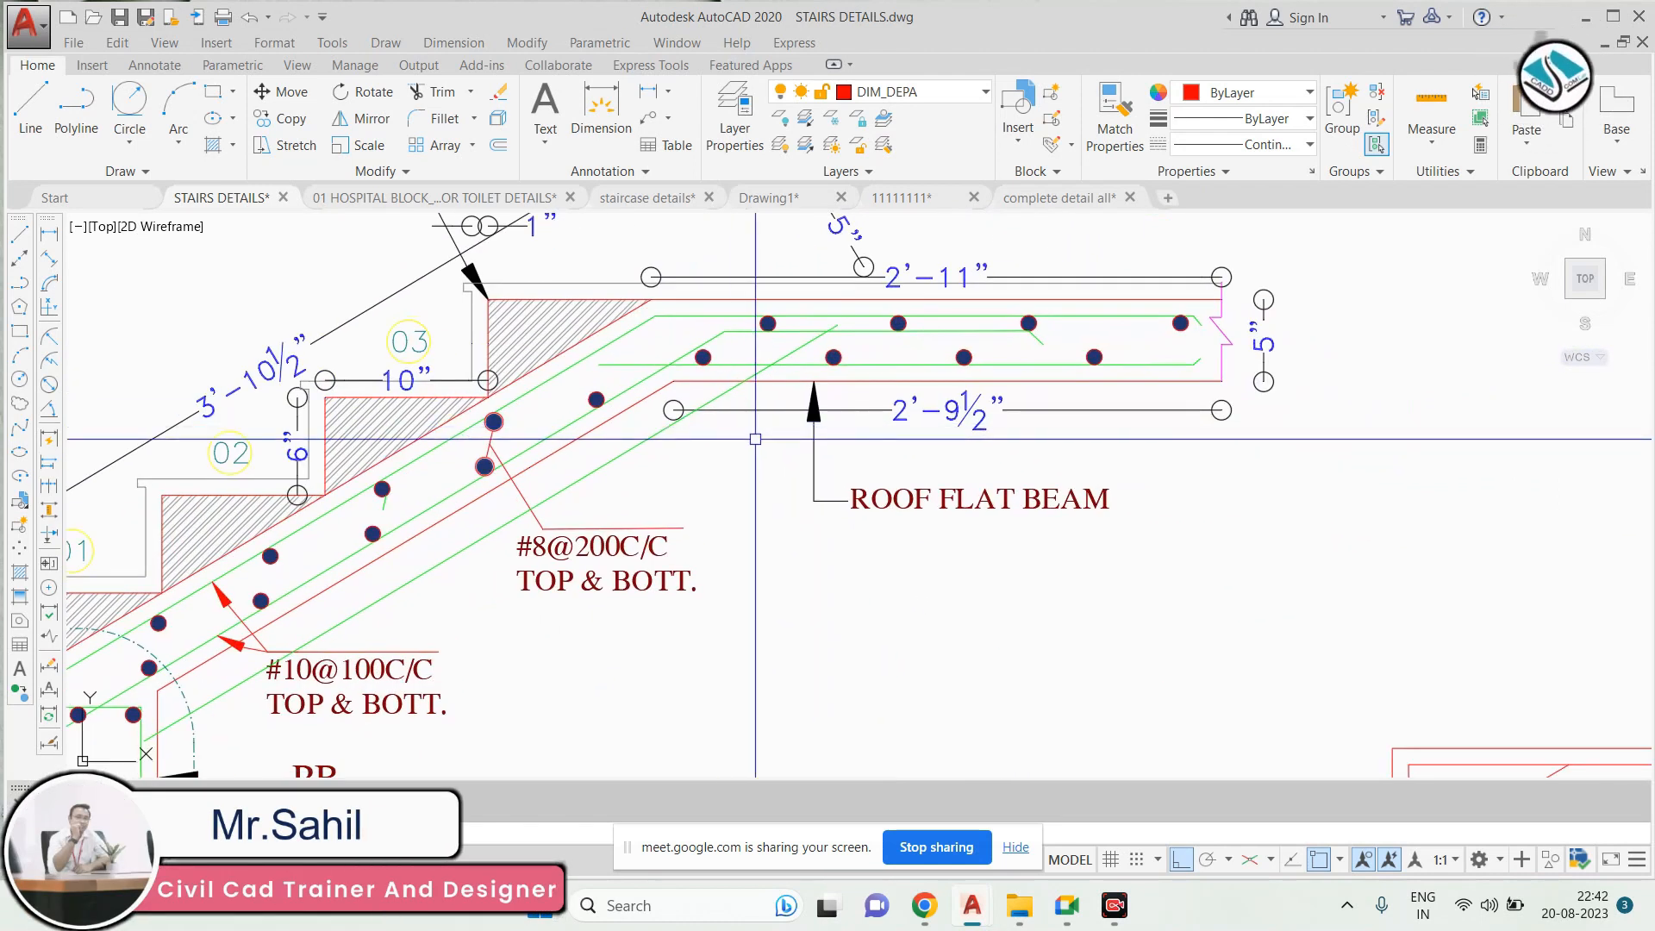
scroll(861, 483, "up", 3)
scroll(942, 483, "down", 3)
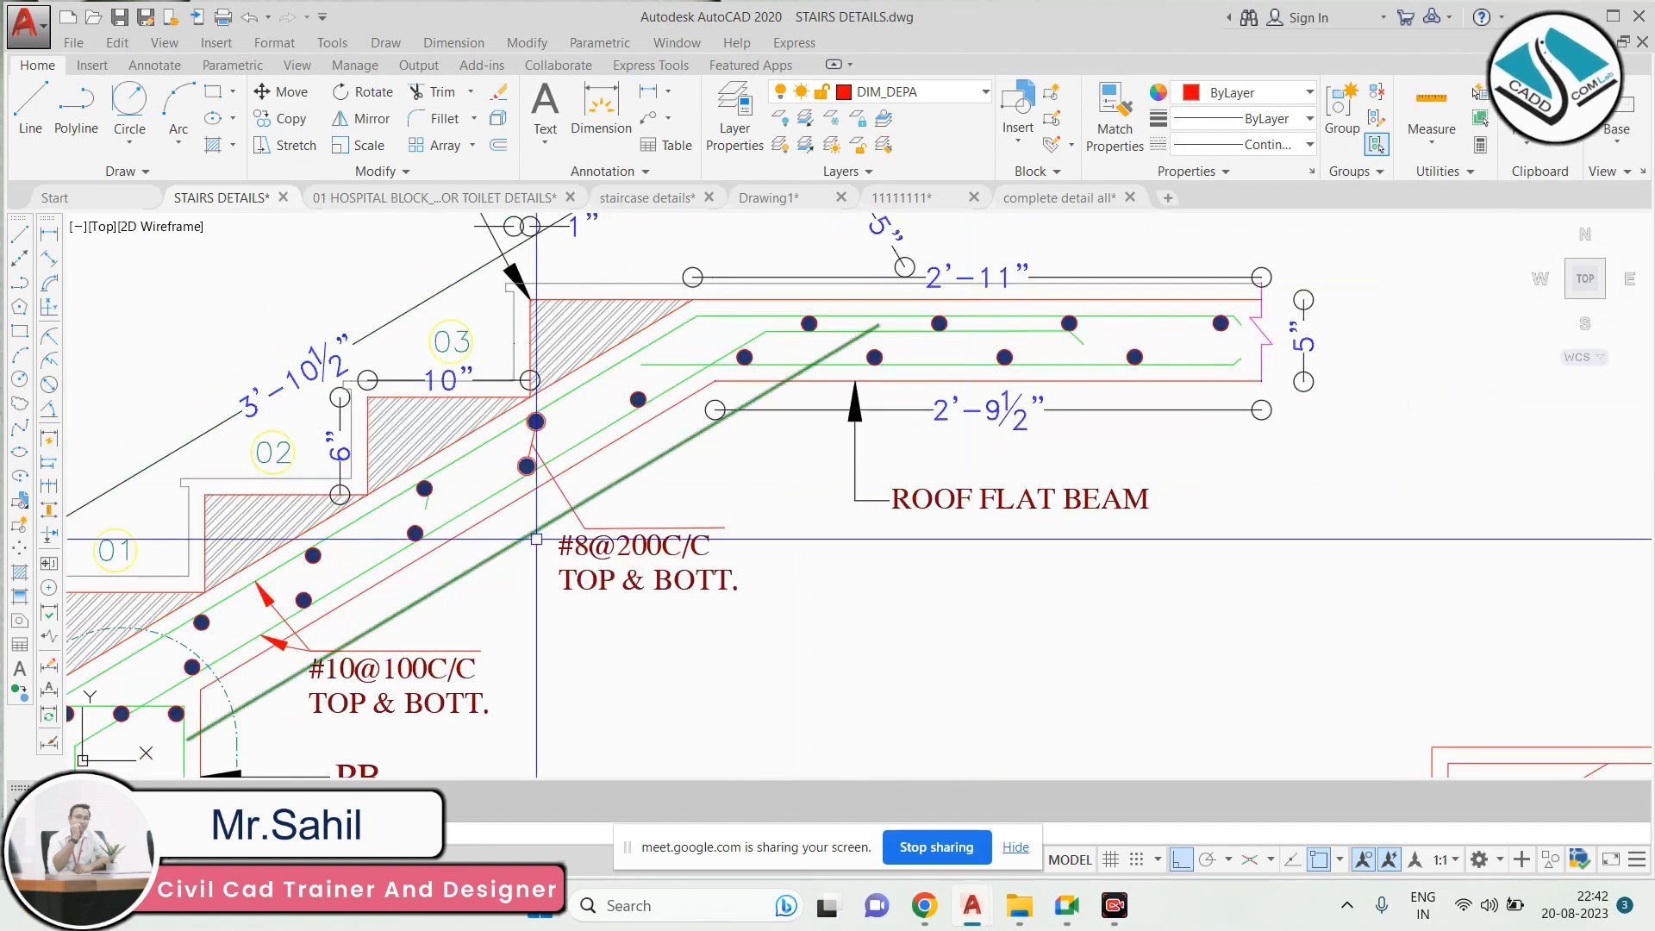
middle_click_drag(536, 540, 751, 513)
scroll(715, 396, "up", 2)
scroll(748, 406, "down", 2)
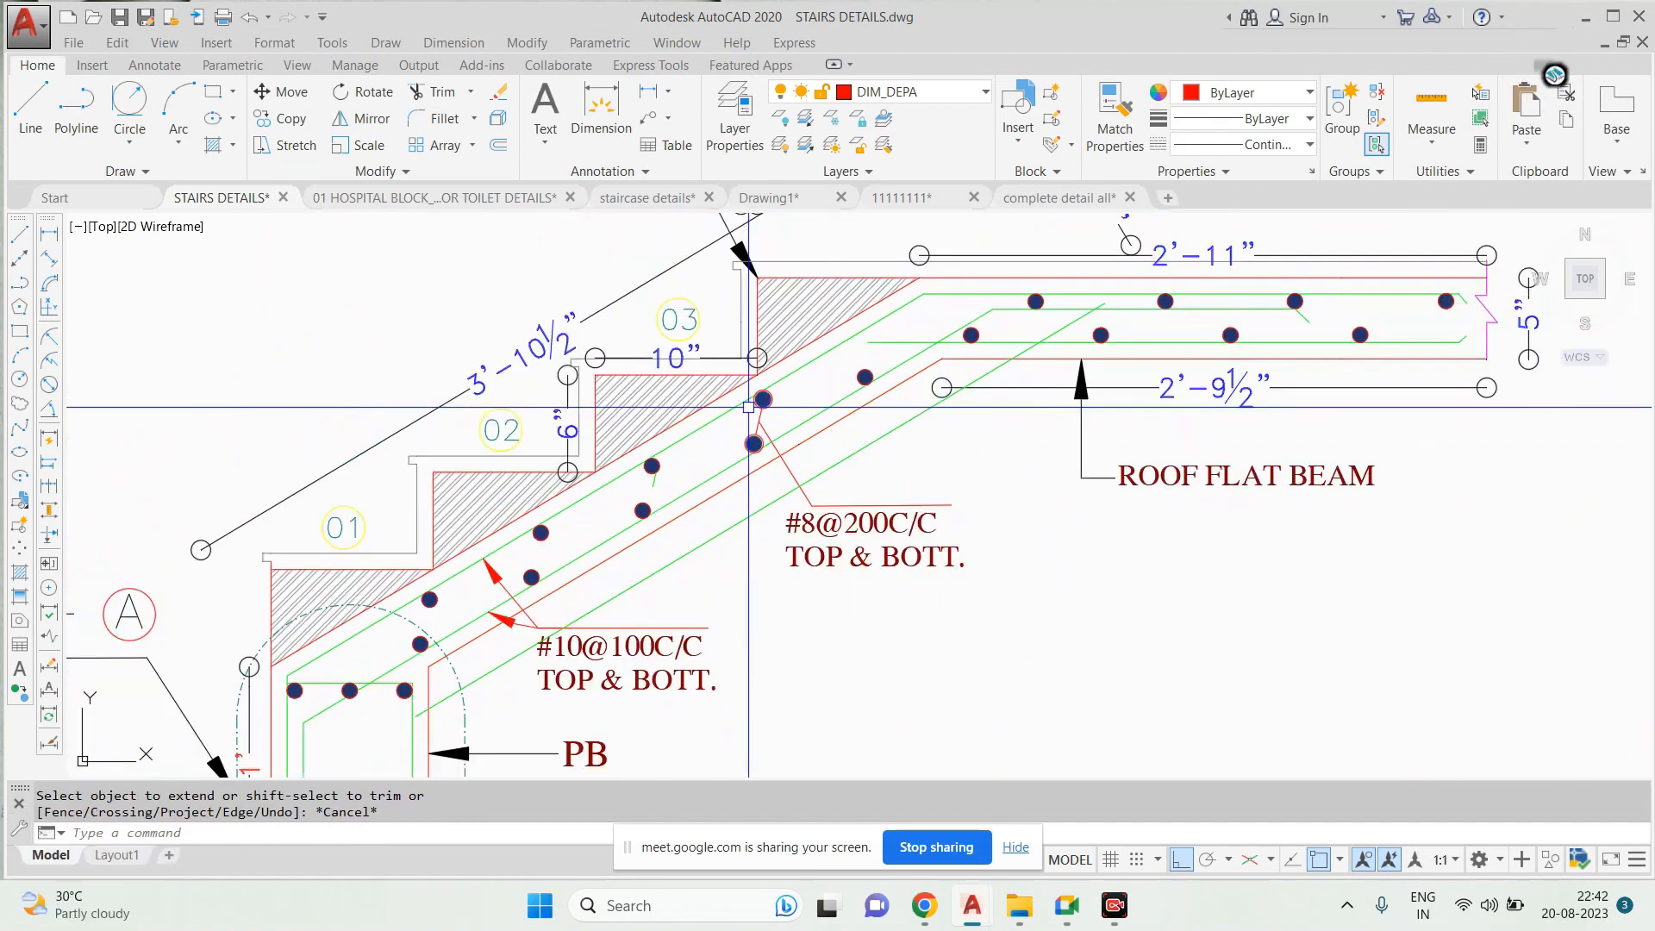
scroll(748, 406, "up", 2)
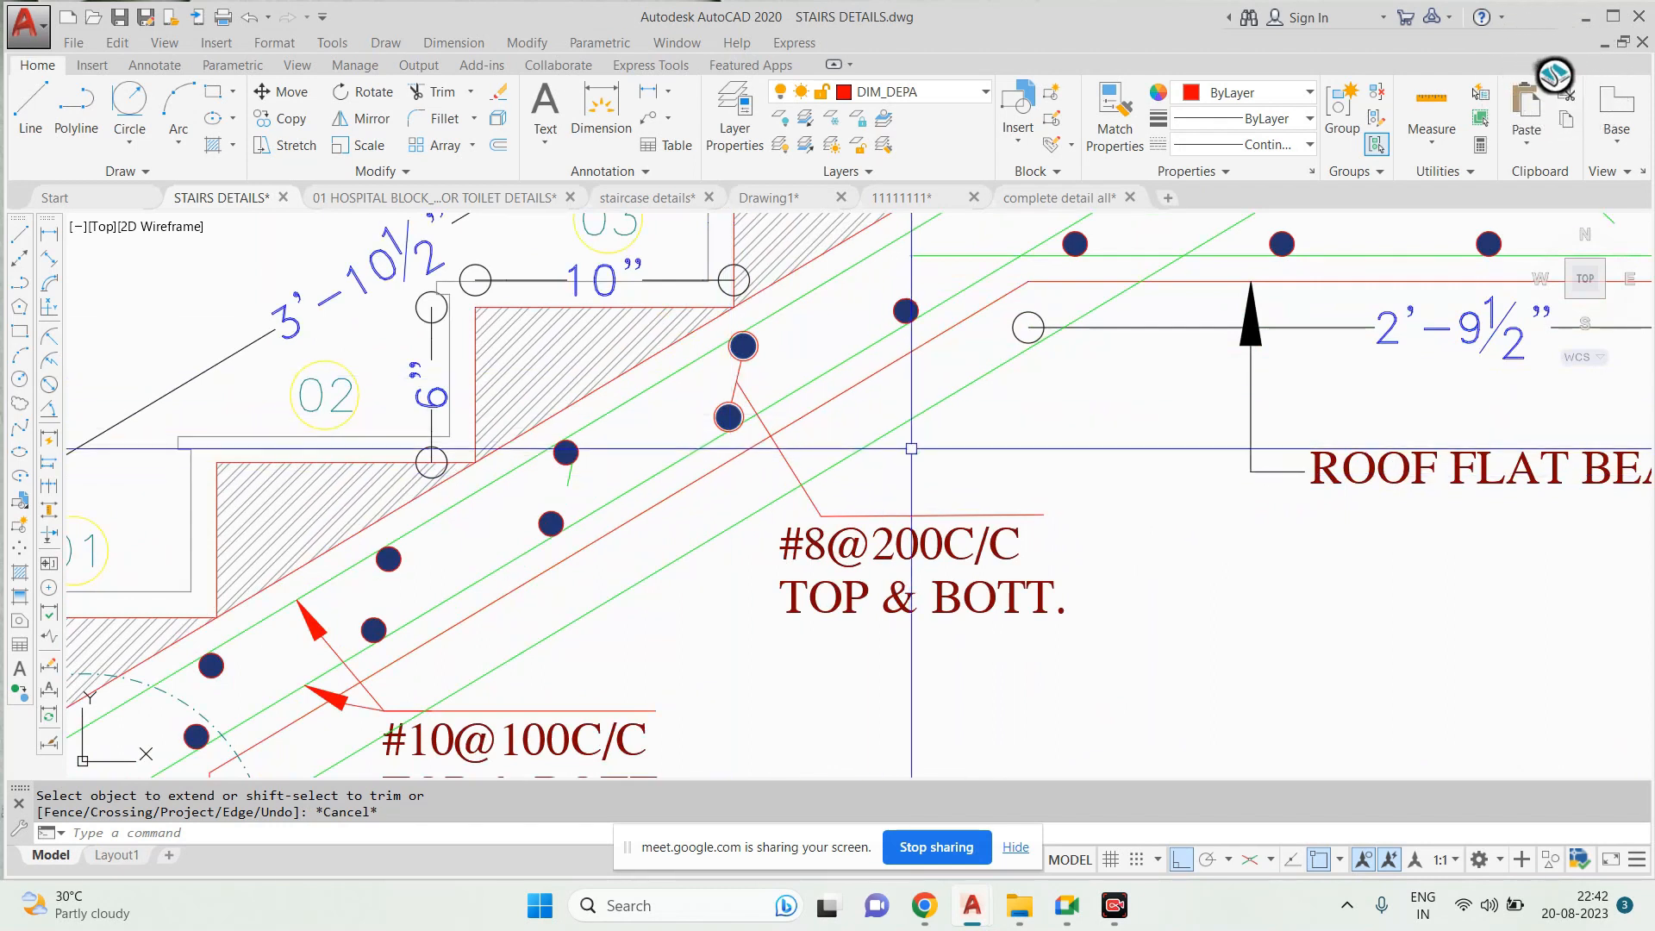
scroll(880, 414, "down", 2)
middle_click_drag(782, 493, 882, 440)
scroll(652, 506, "up", 4)
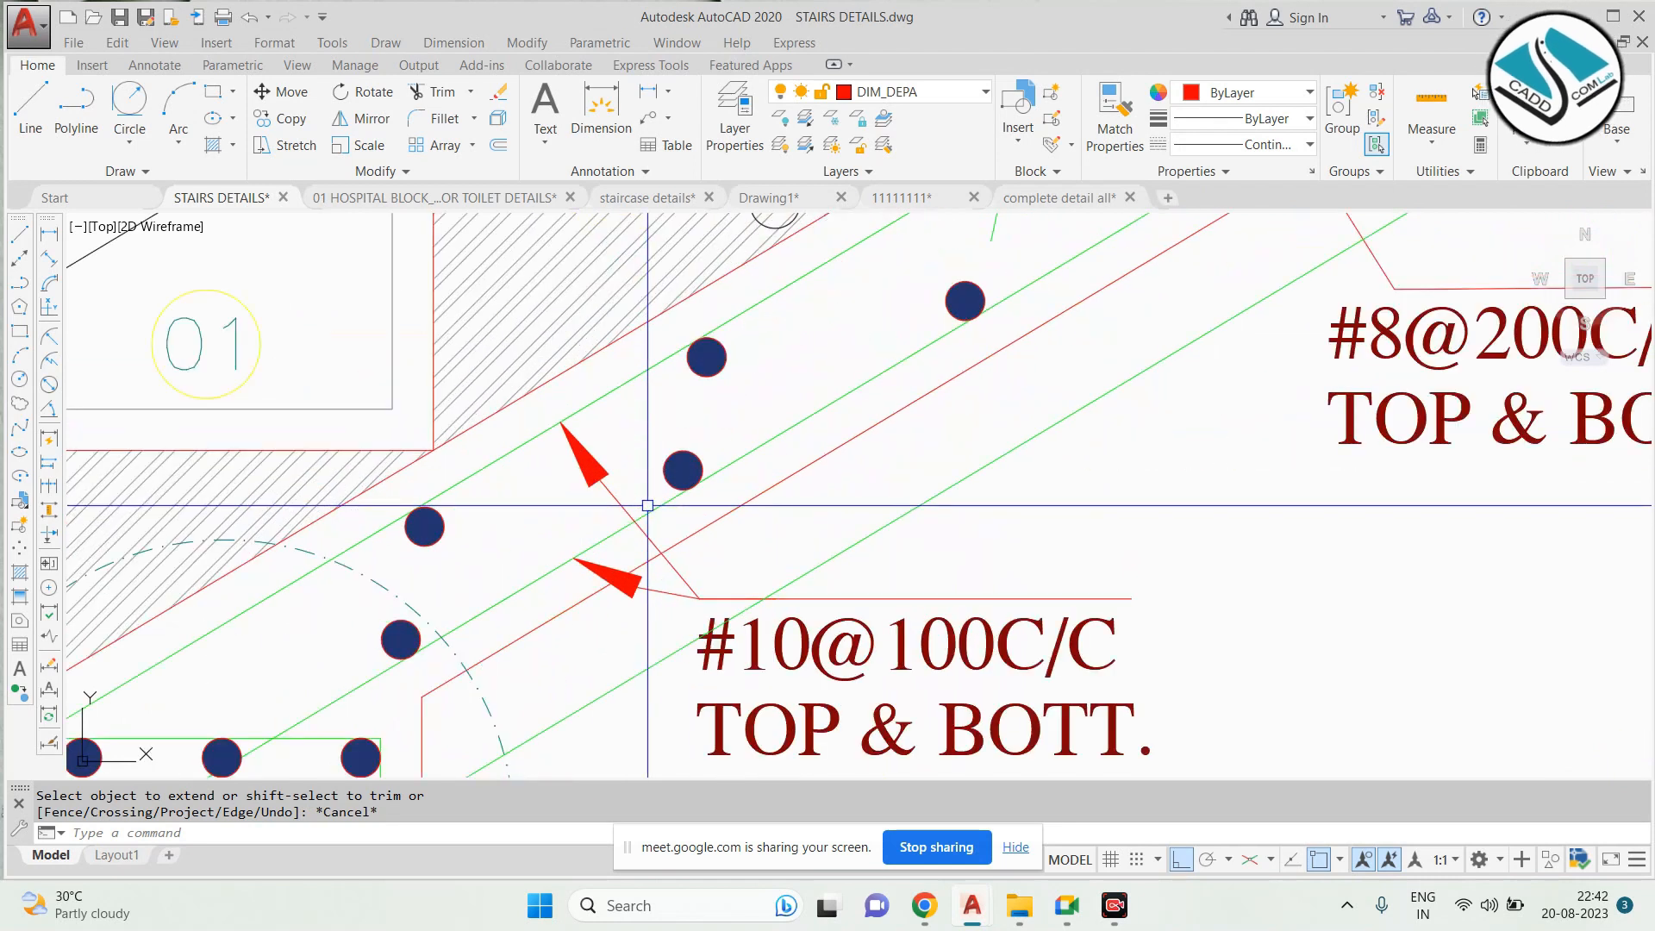
Select the upper sloped green bar at the #10@100C/C callout and inspect its run along the stair slab
left_click(624, 392)
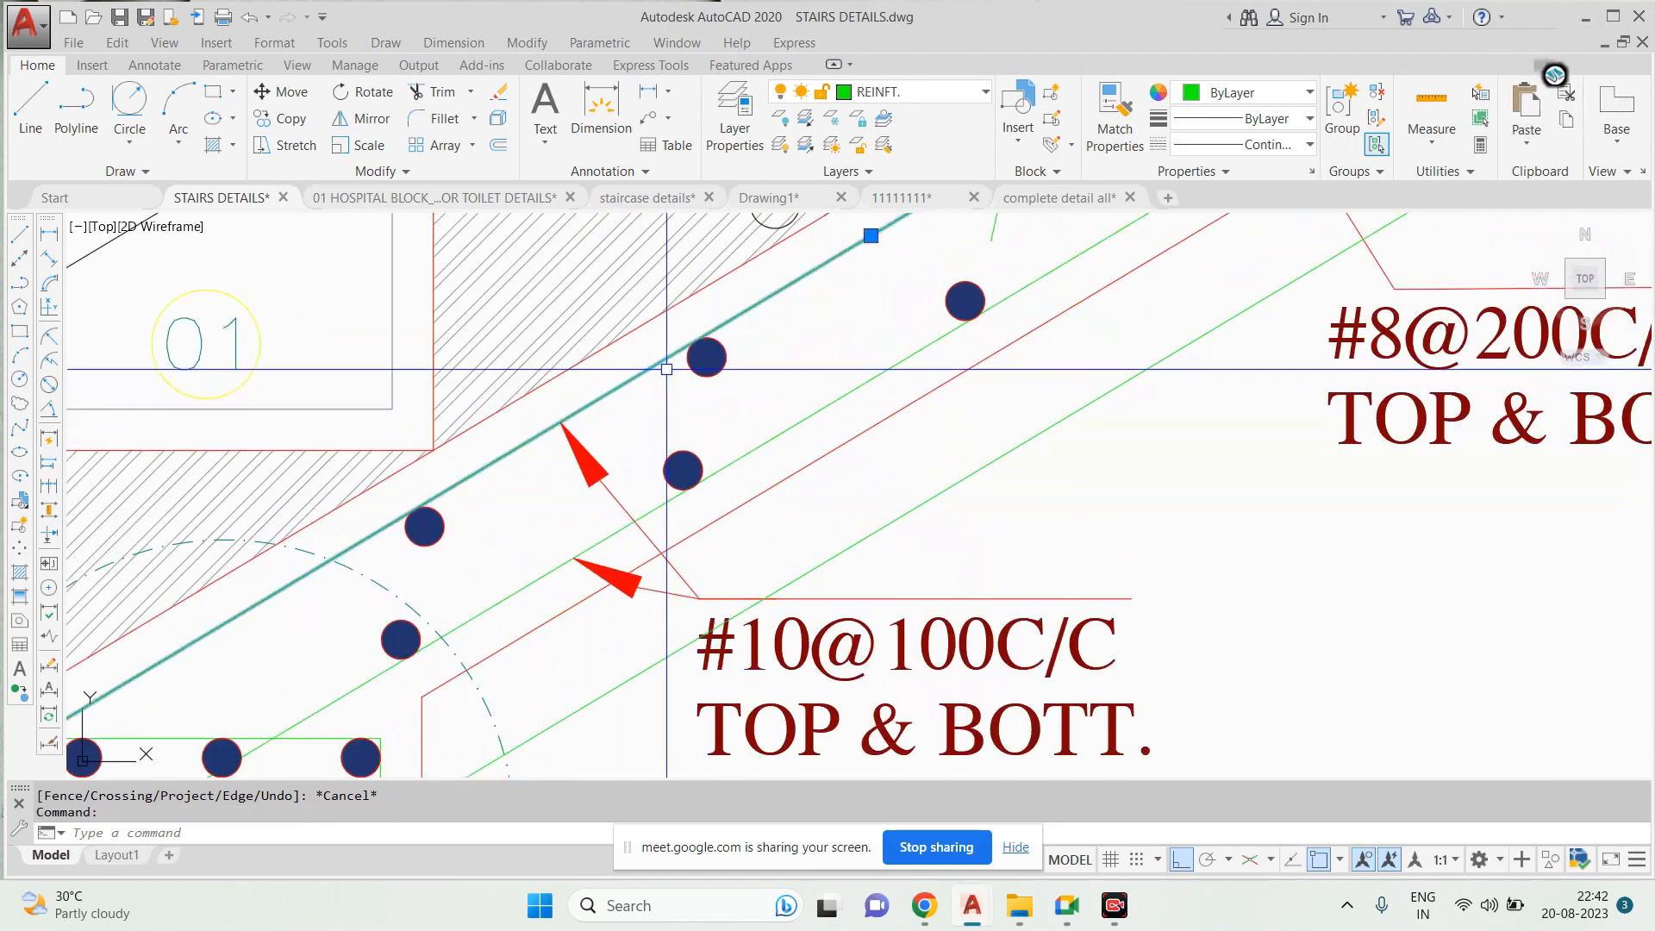
scroll(678, 392, "down", 2)
scroll(680, 507, "down", 2)
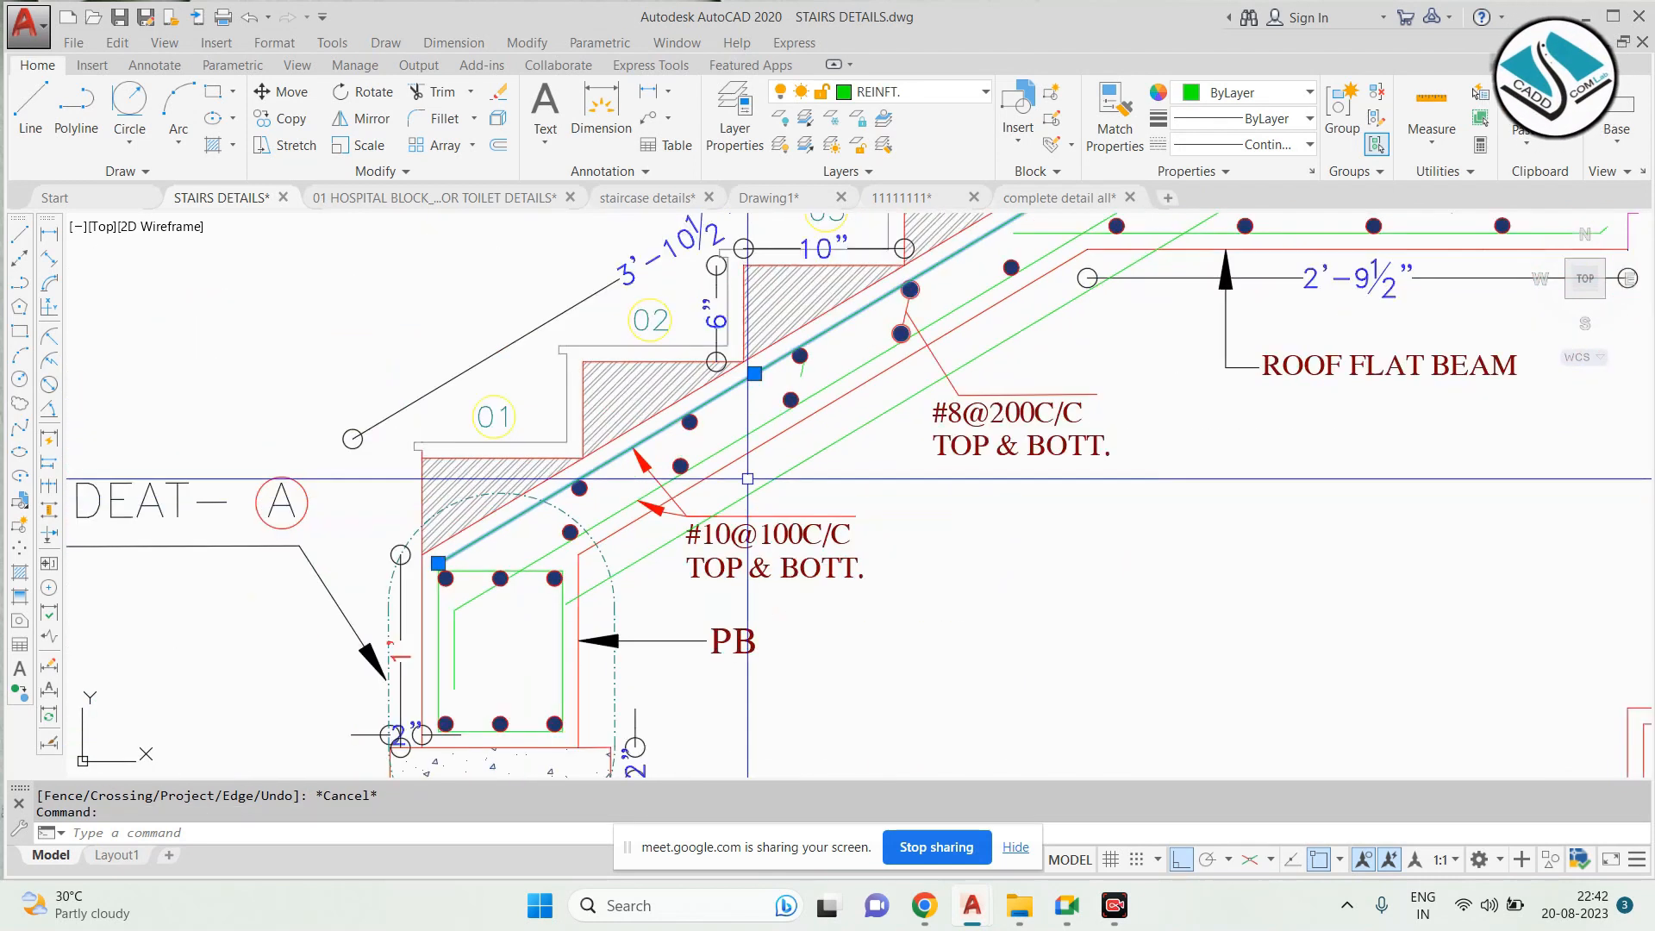
scroll(896, 297, "up", 4)
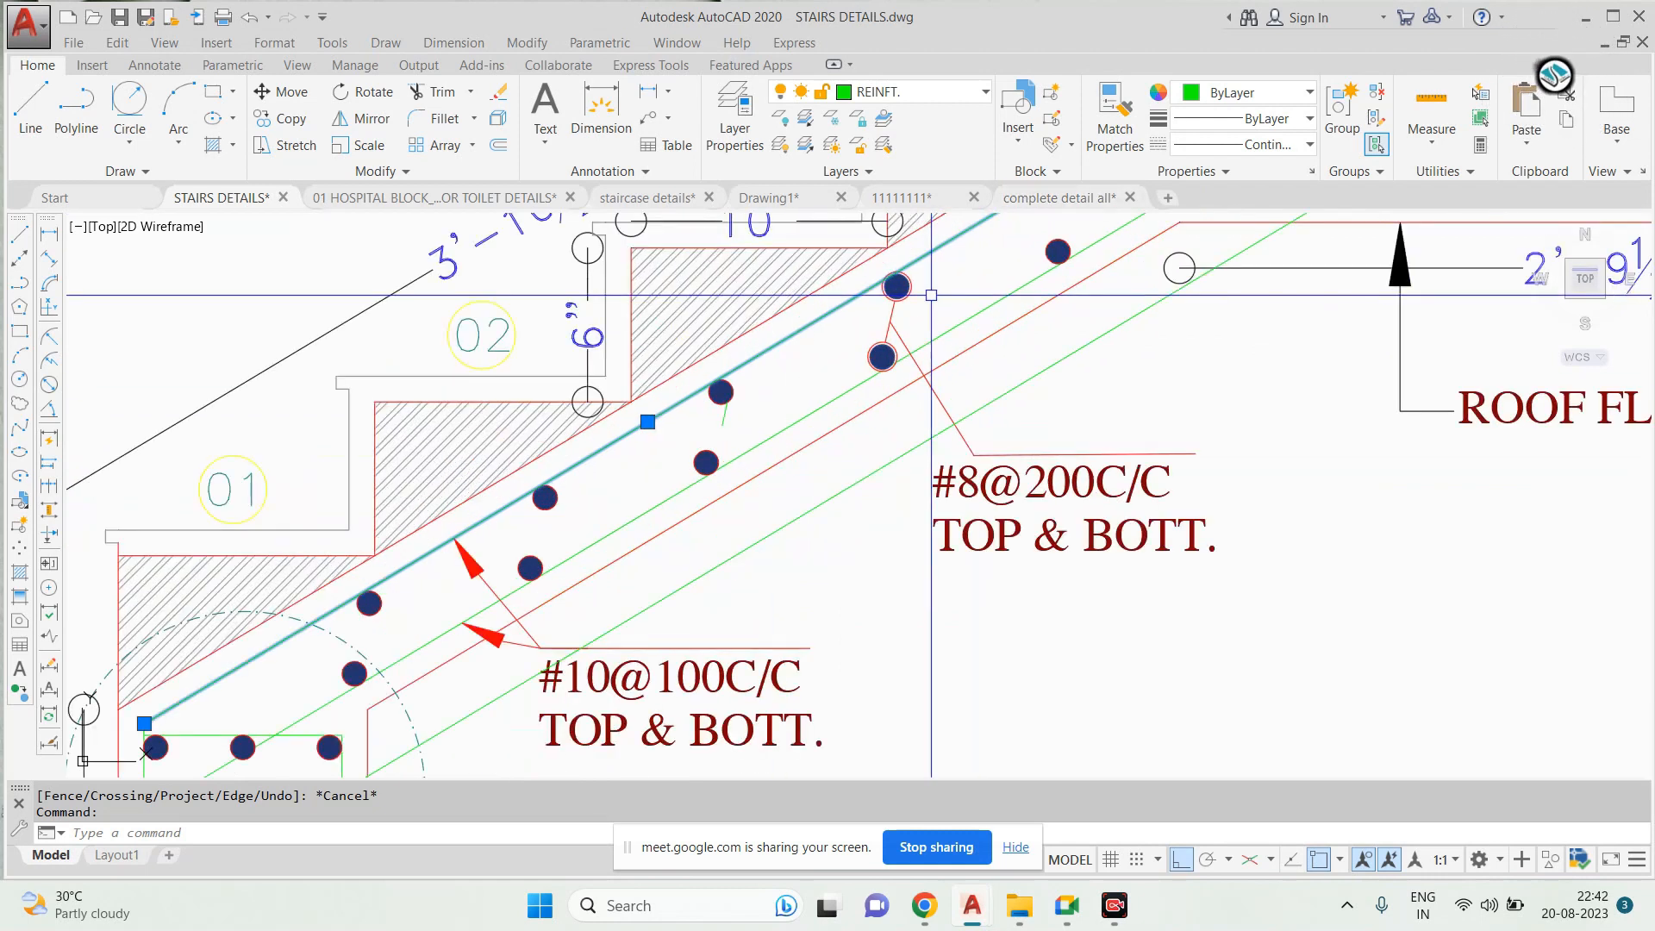
key("Escape")
scroll(757, 442, "down", 4)
scroll(614, 515, "up", 2)
left_click(638, 456)
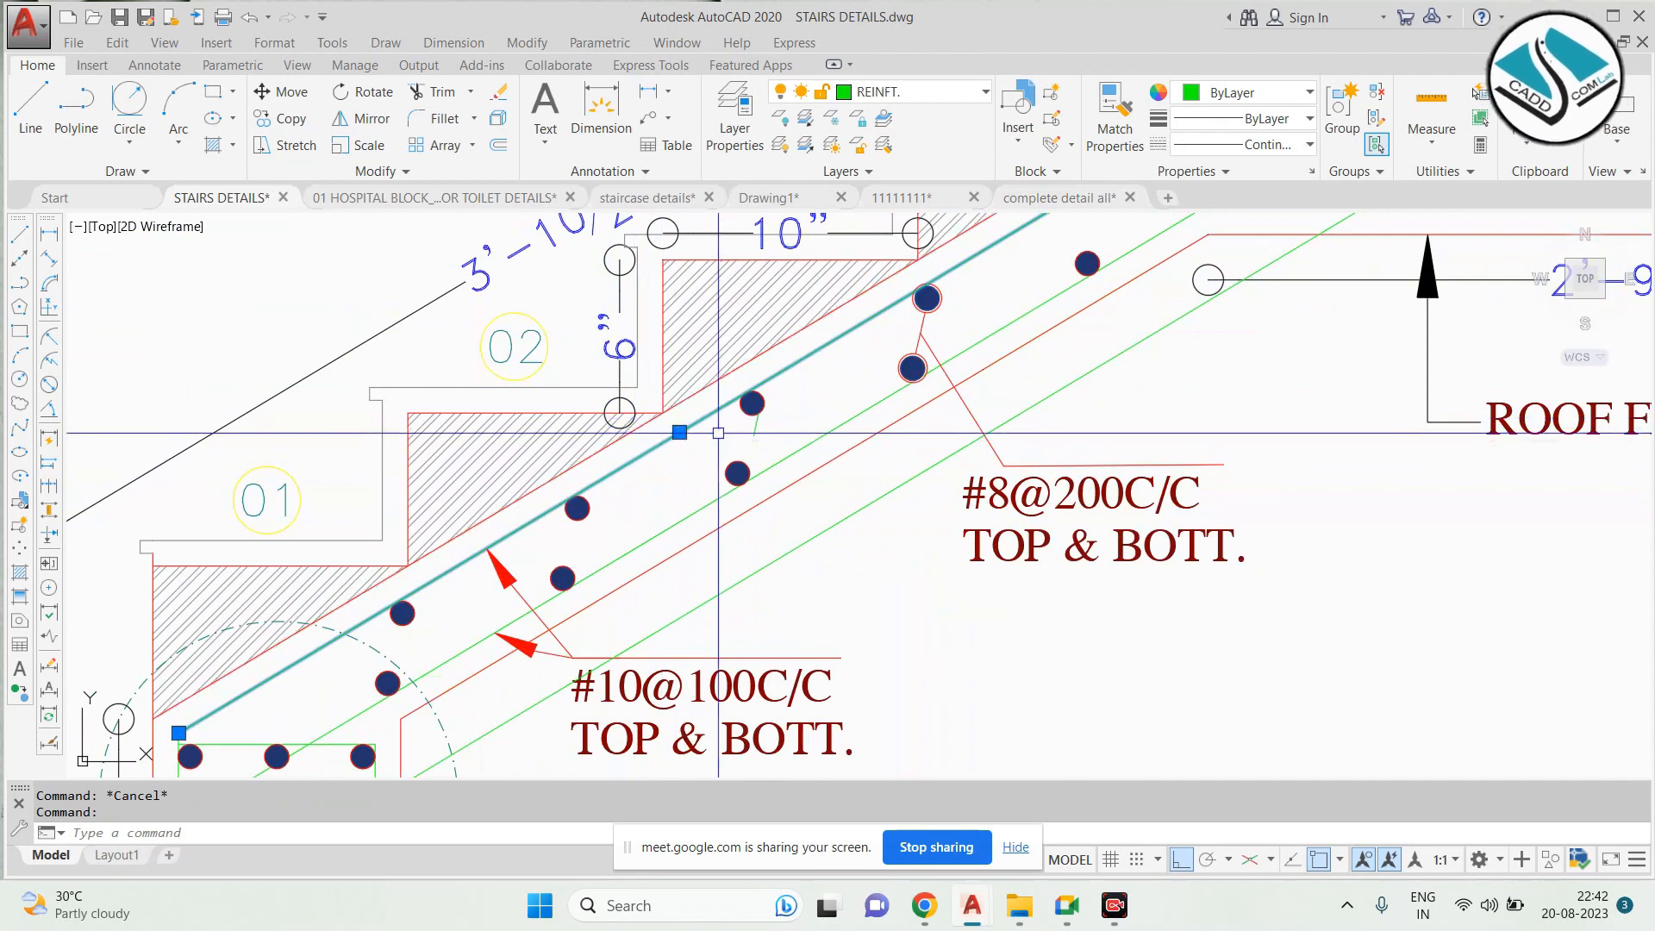
scroll(732, 369, "down", 7)
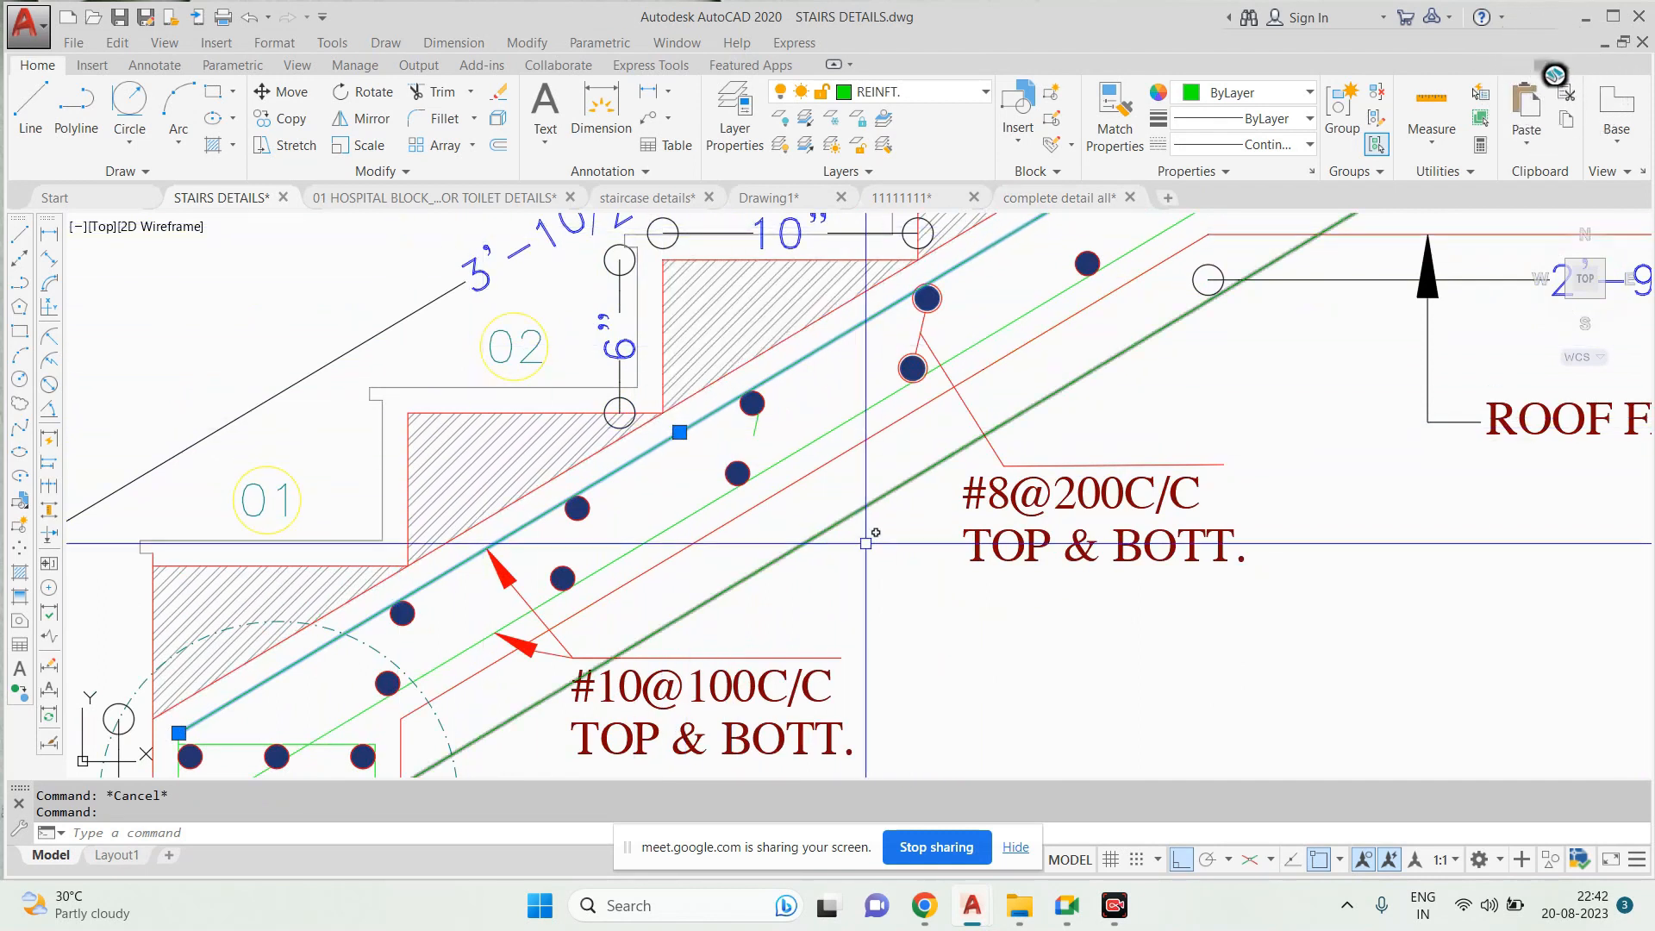
Examine the site photo of the tied reinforcement mesh, and return to the stair sections
scroll(1050, 360, "up", 8)
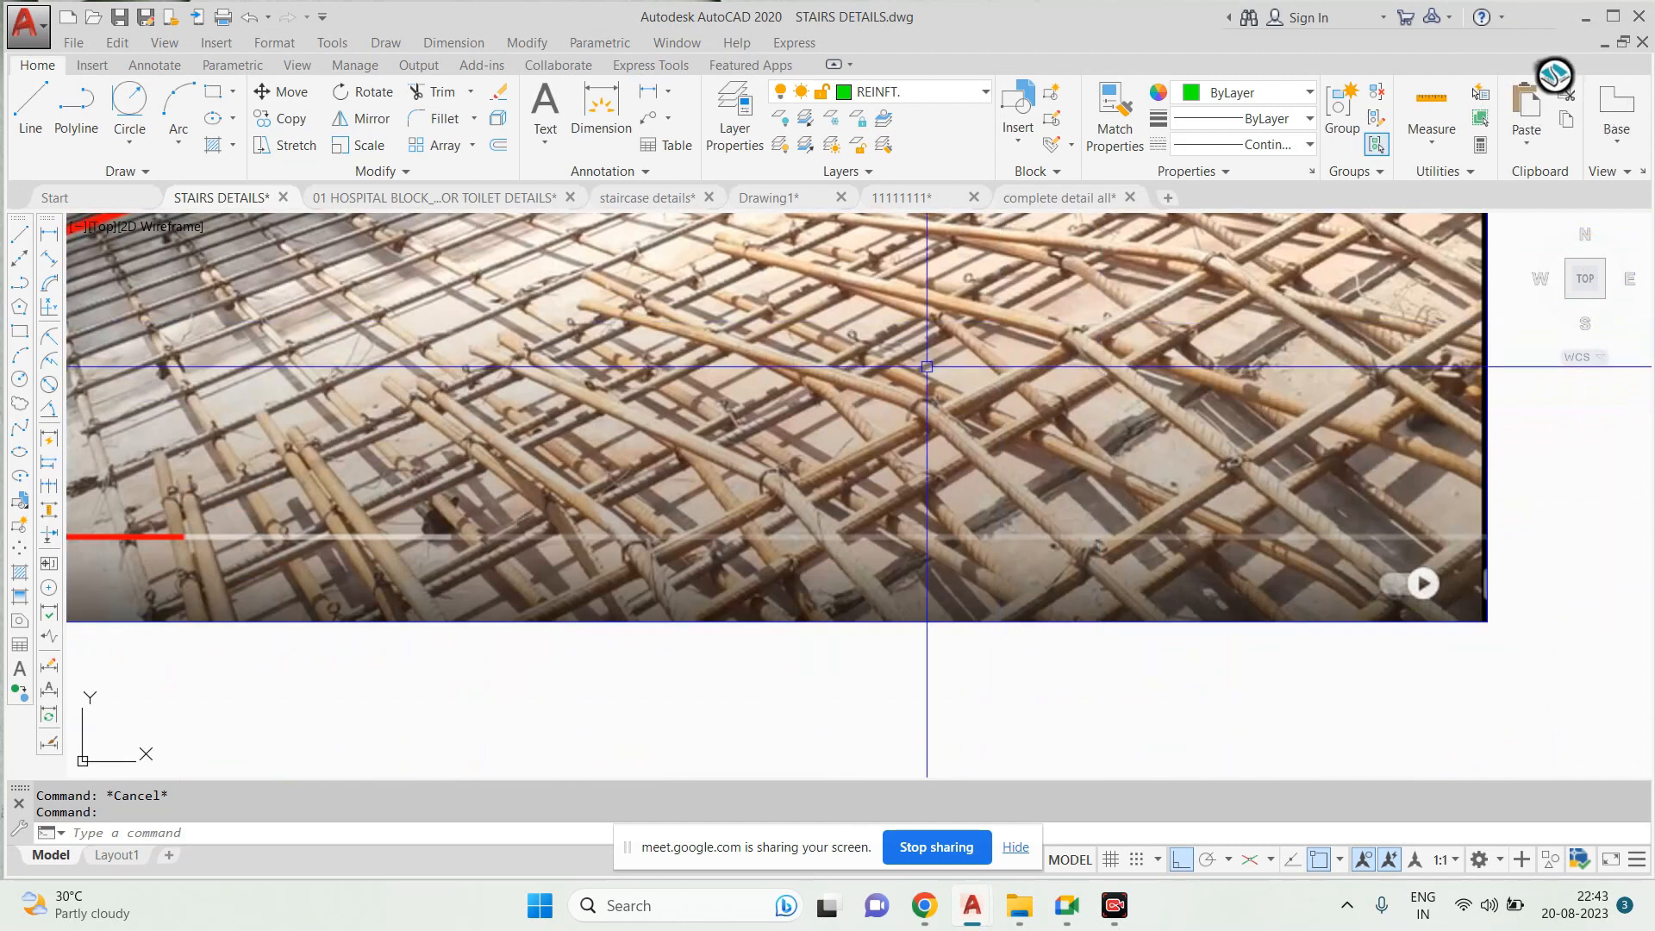
scroll(377, 298, "up", 2)
scroll(377, 298, "down", 2)
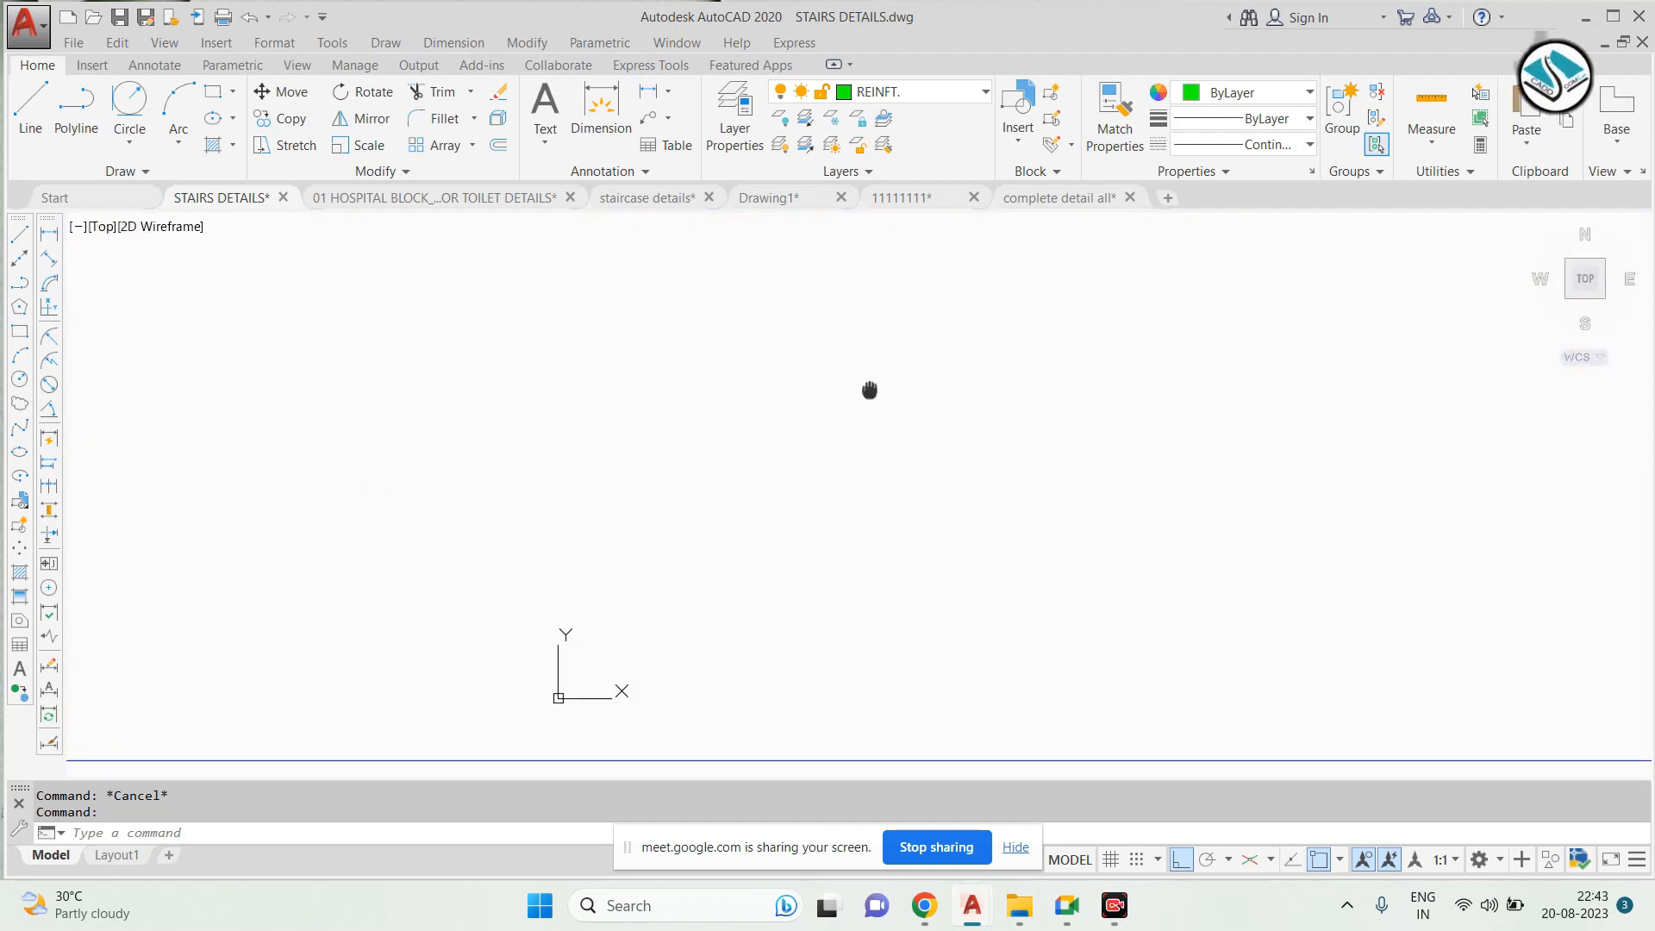
scroll(638, 466, "up", 2)
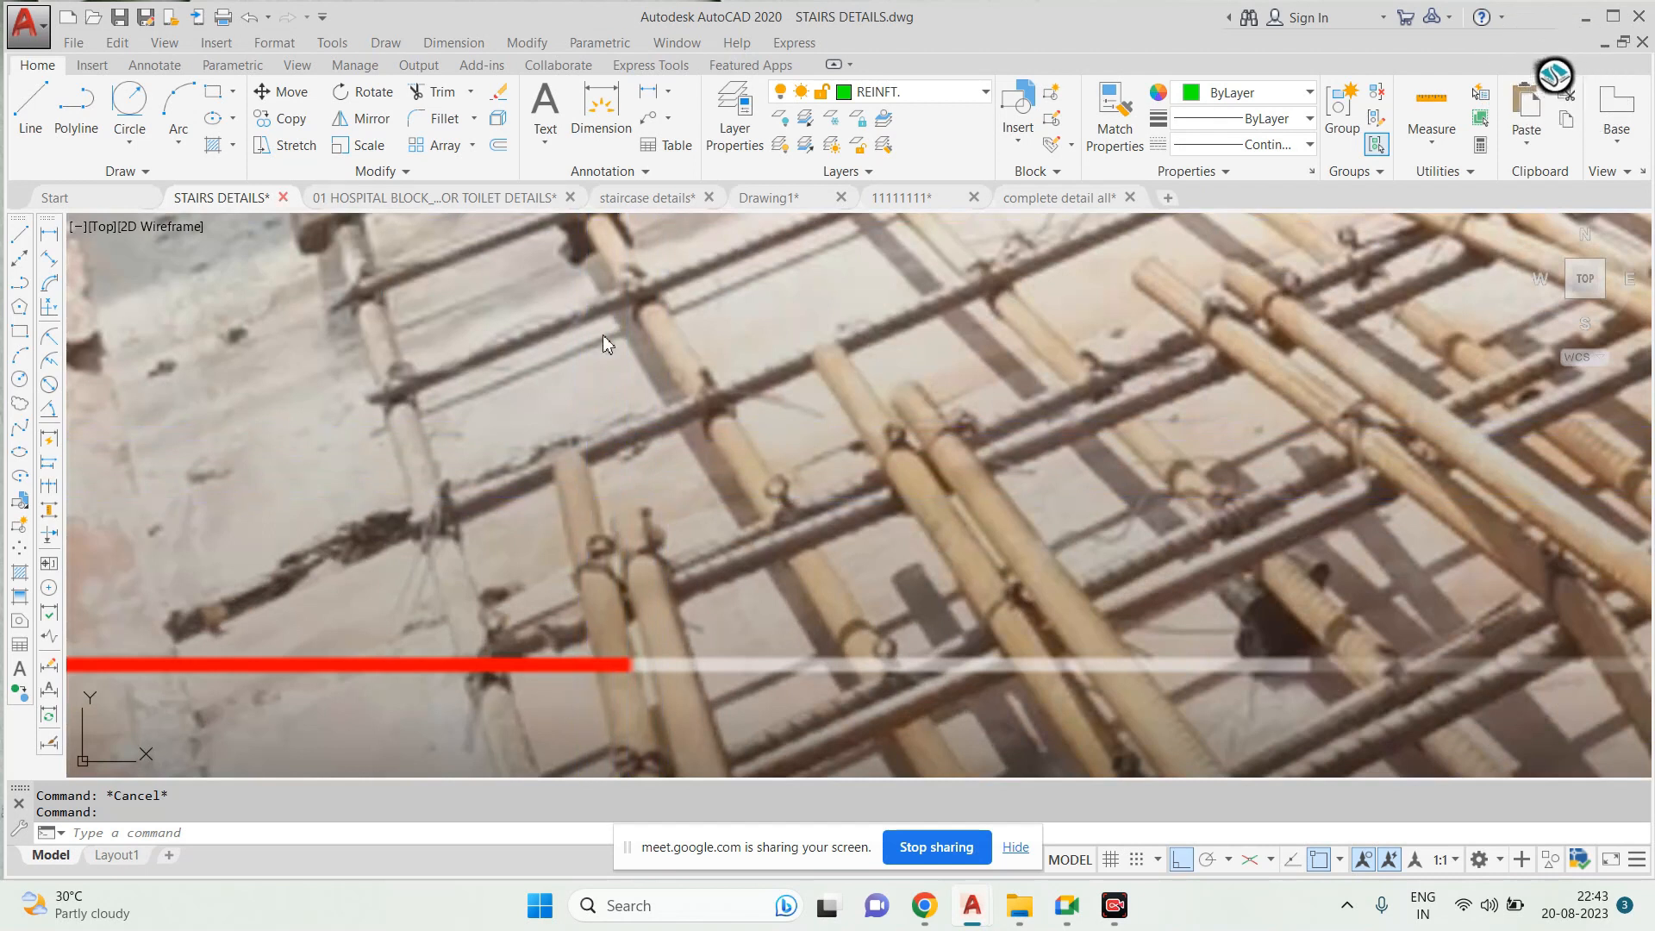
key("ctrl+z")
key("ctrl+z")
key("ctrl+z")
scroll(641, 493, "up", 8)
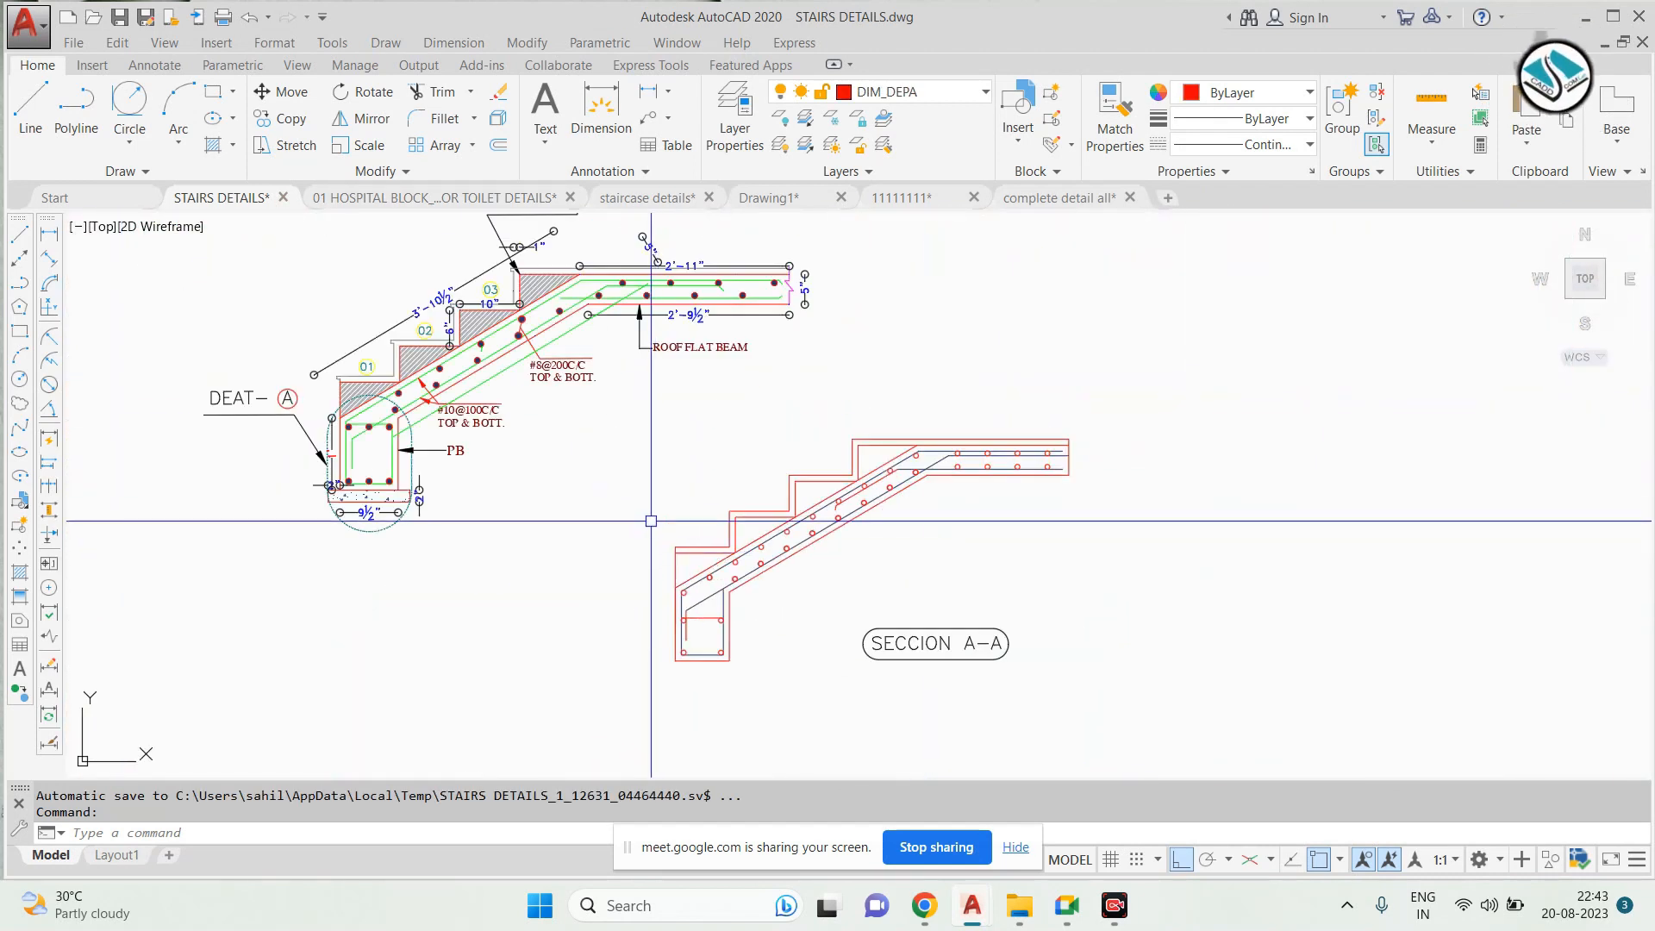
Review the annotated stair section's PB beam and landing reinforcement beside the copied Section A-A
scroll(791, 362, "up", 4)
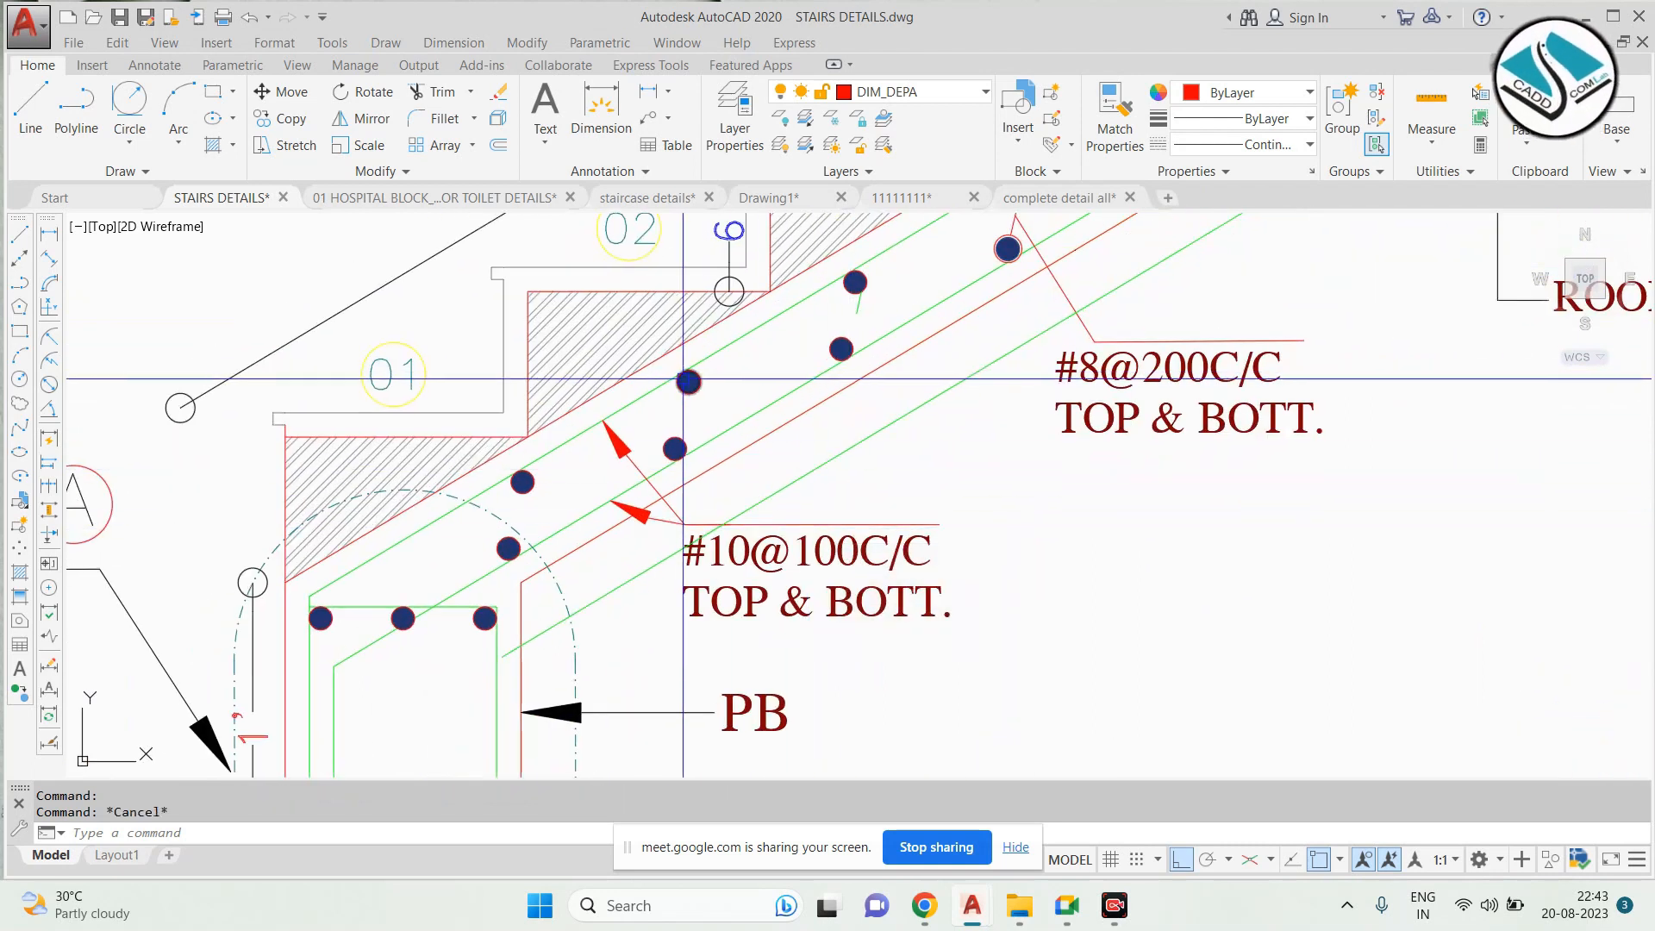
scroll(683, 383, "down", 5)
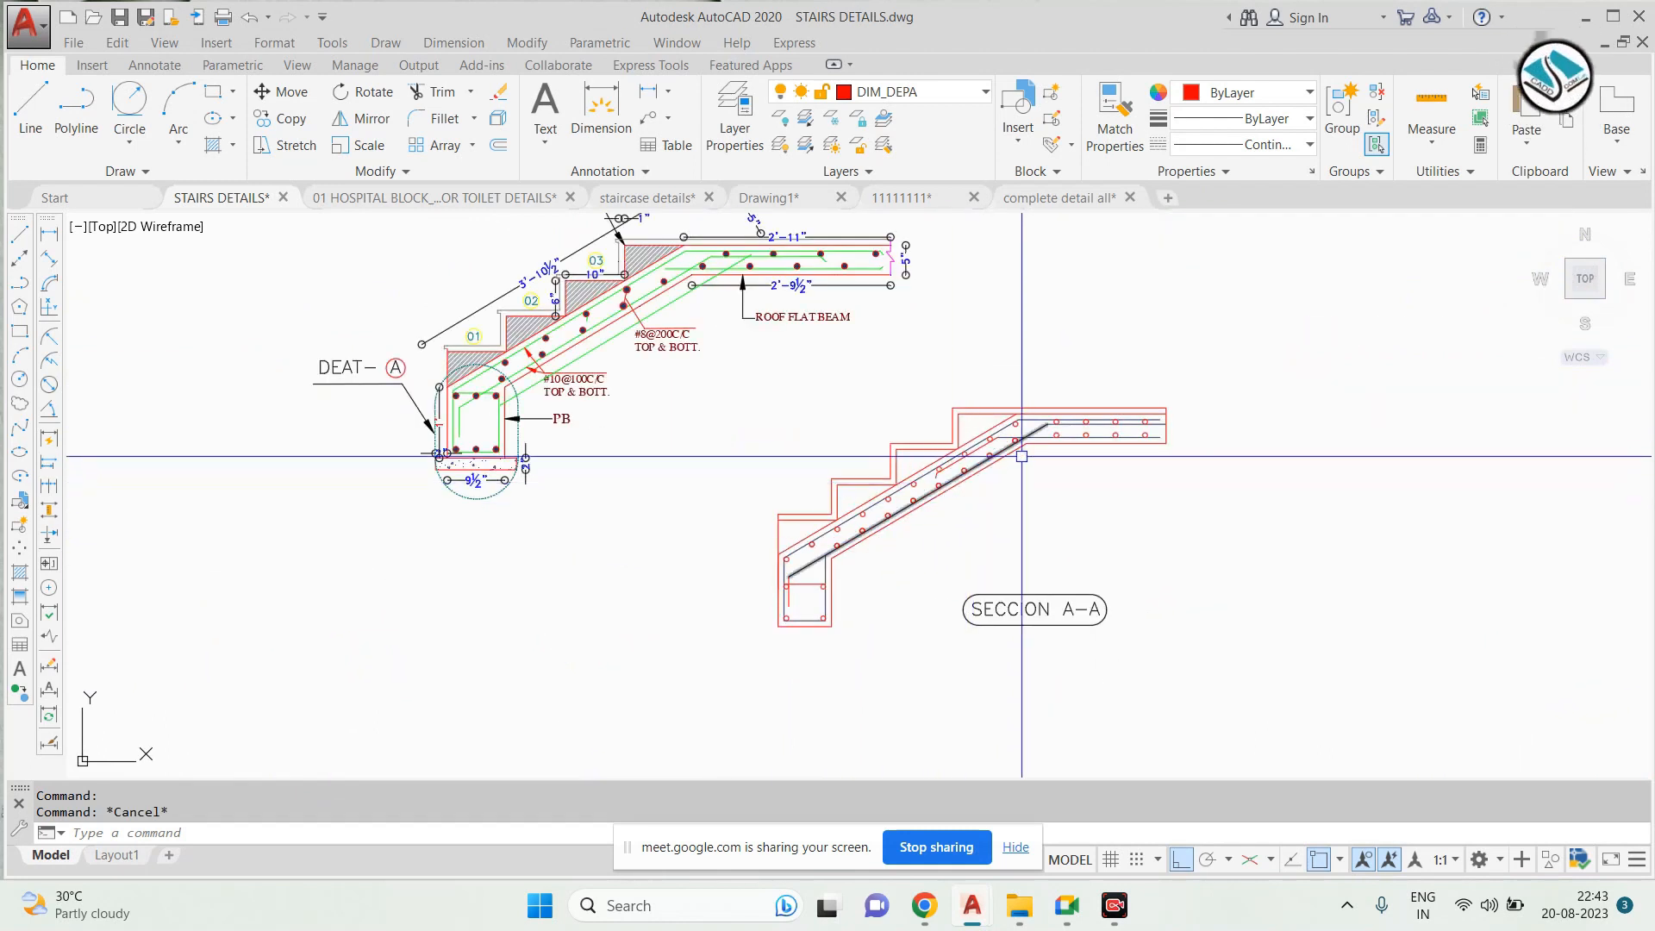
middle_click_drag(752, 379, 752, 451)
scroll(724, 383, "up", 5)
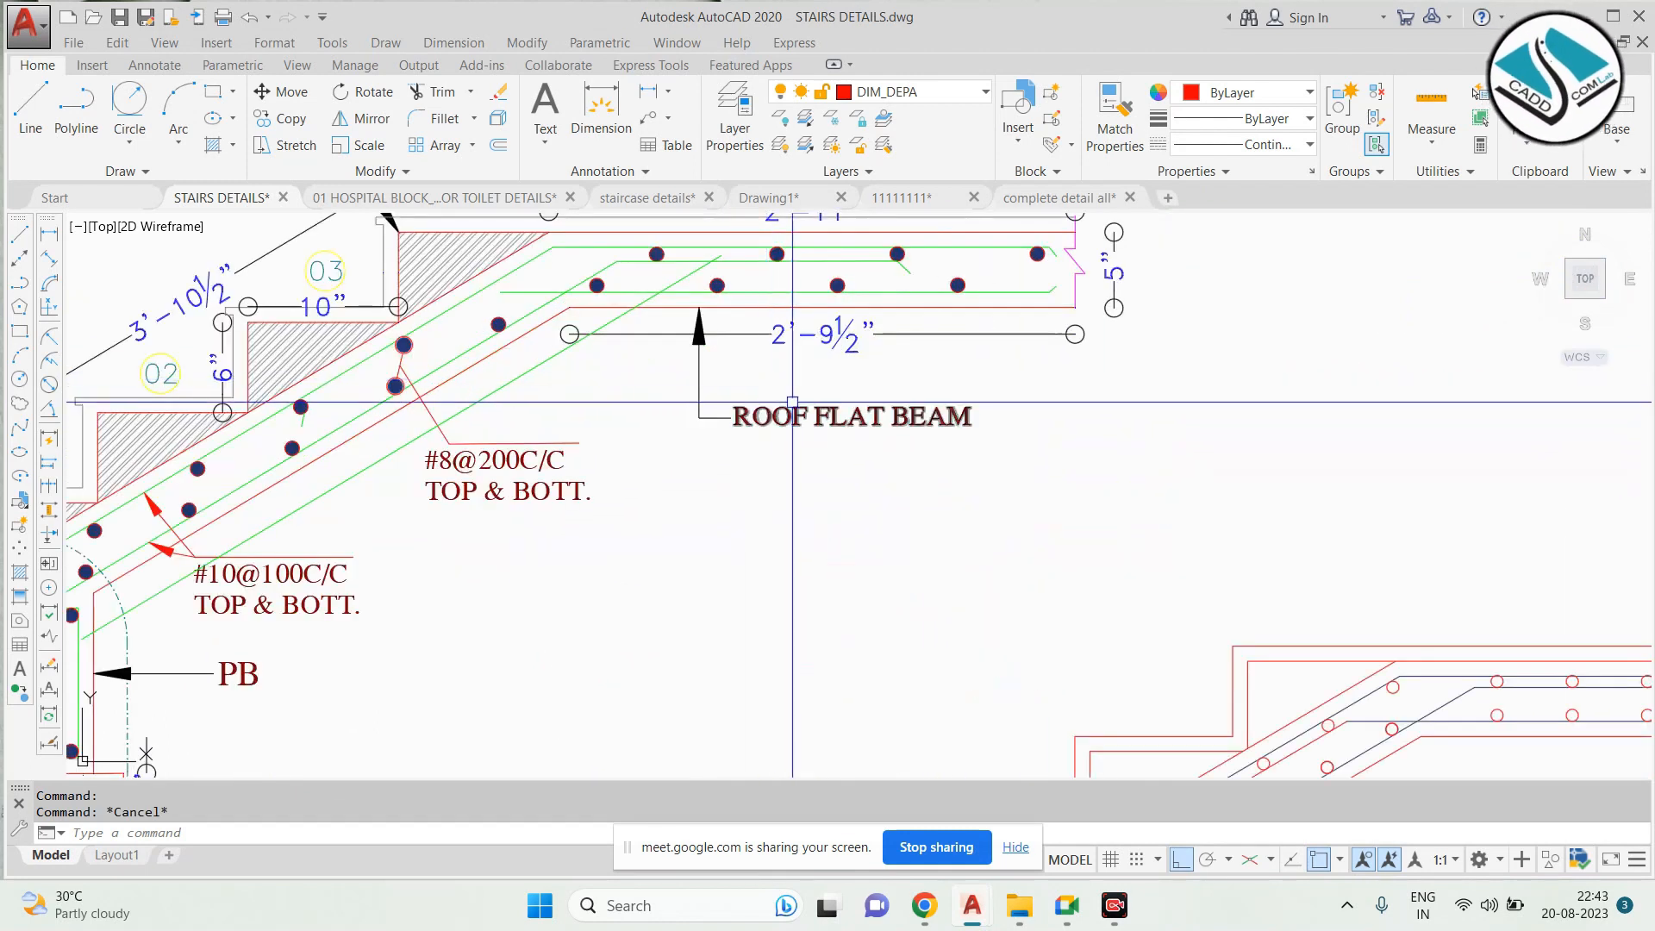
scroll(655, 438, "down", 5)
scroll(655, 438, "down", 5)
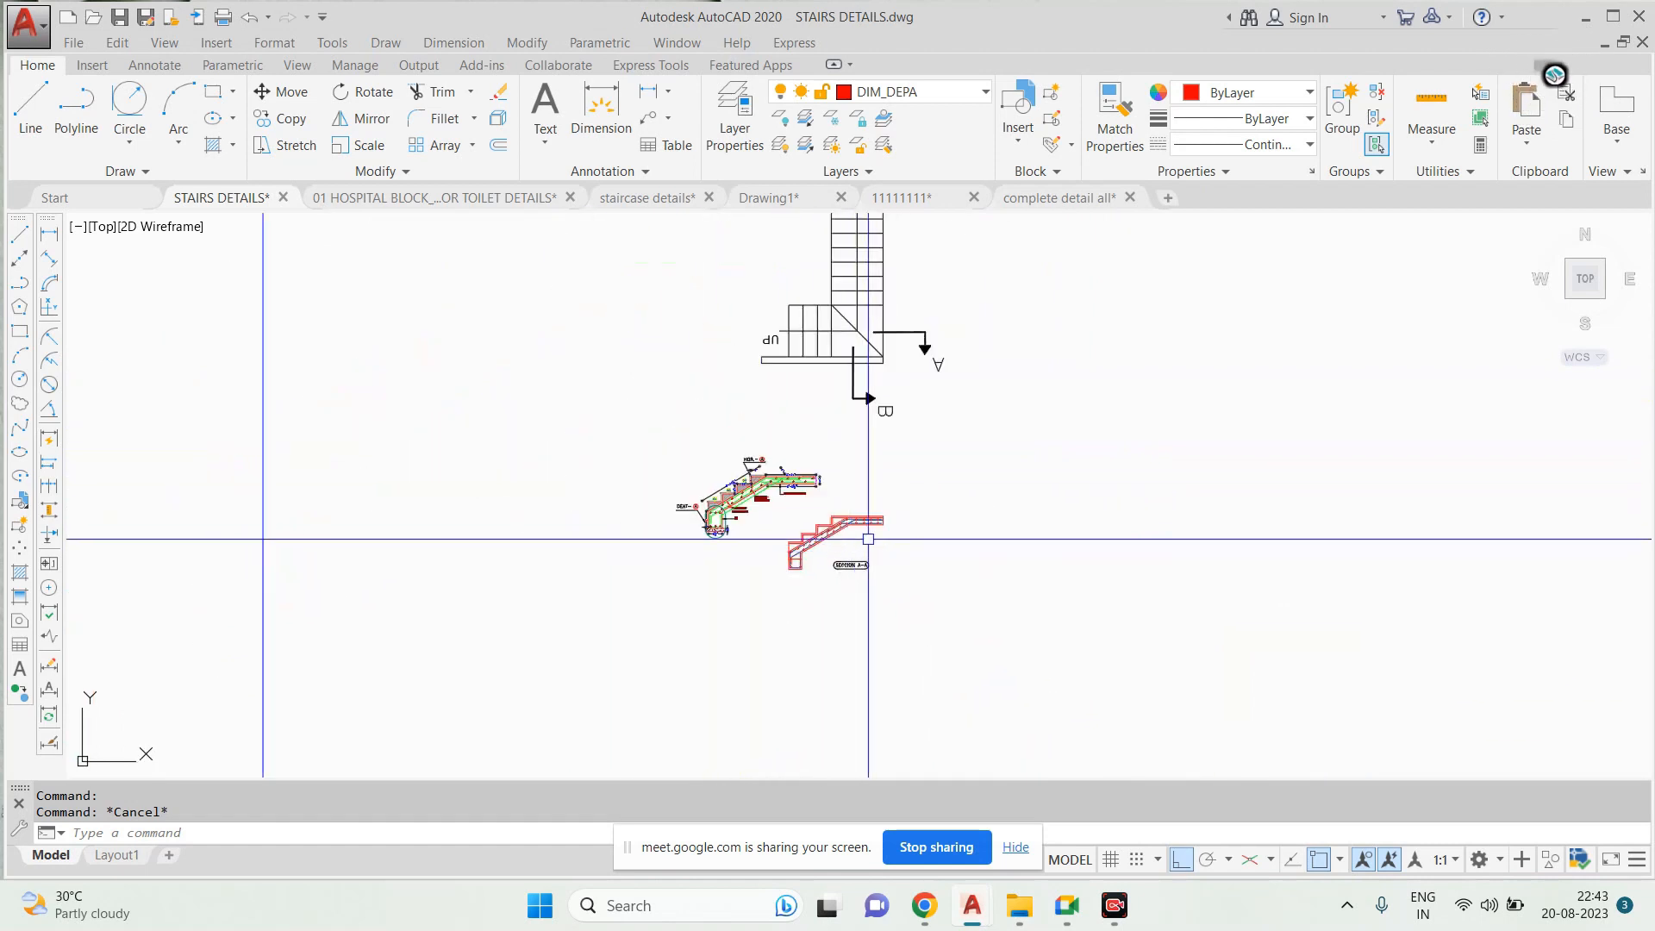
Examine the circled reference stair section with its glass railing, stainless steel handrail and material notes
scroll(1000, 302, "up", 10)
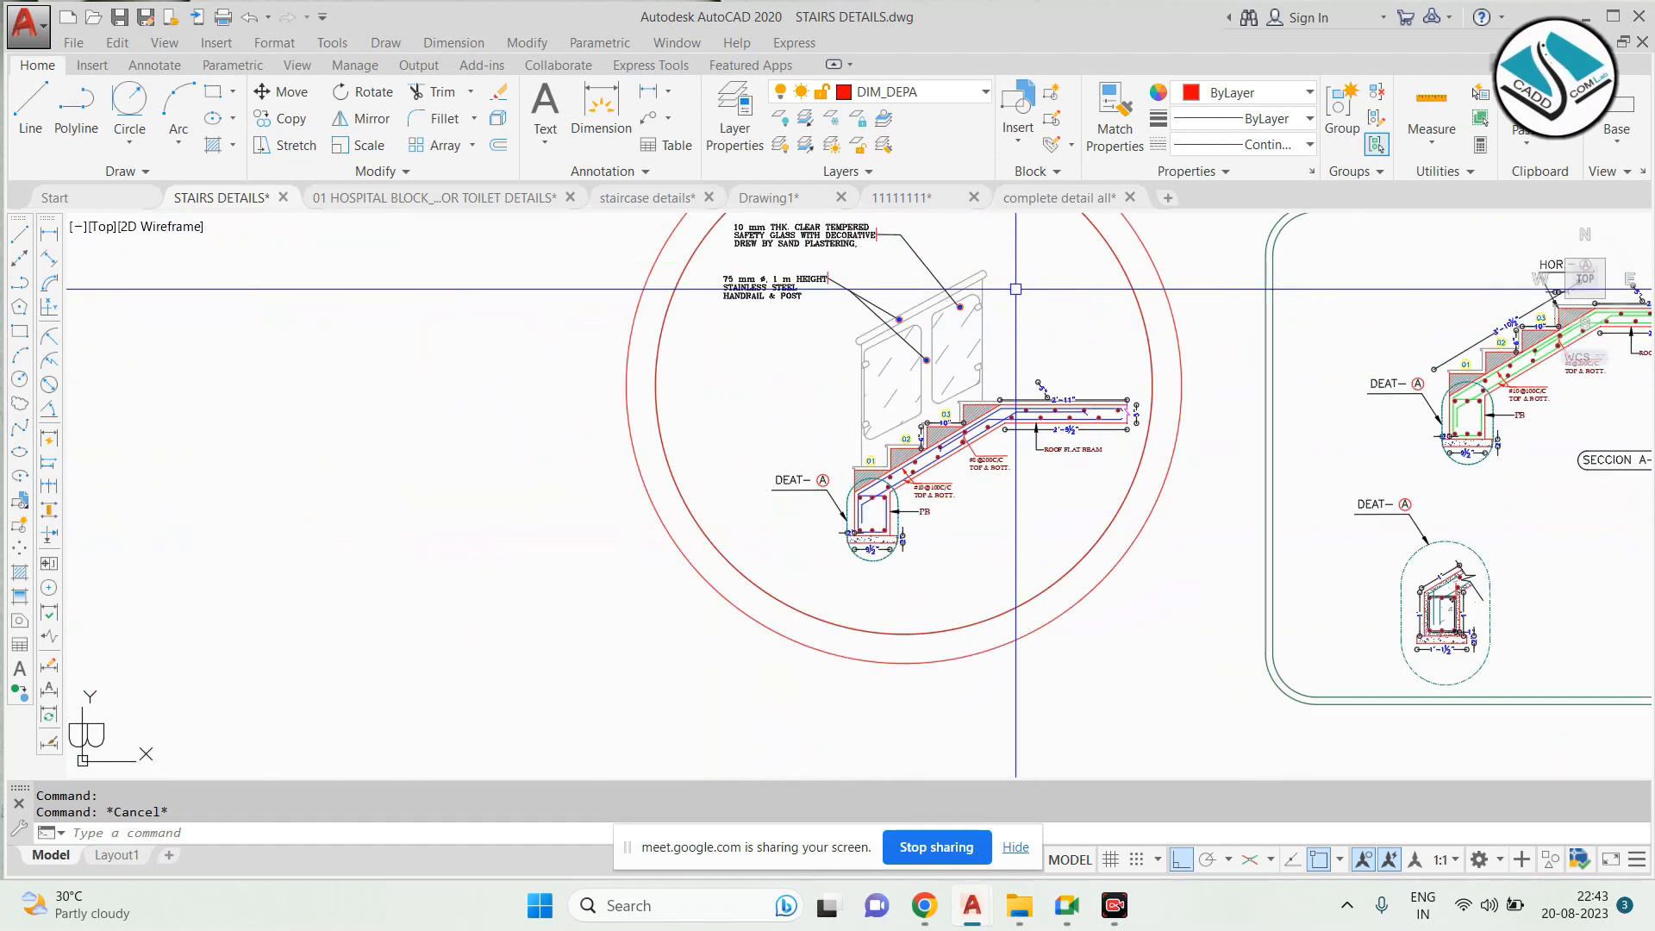
scroll(937, 491, "down", 3)
scroll(853, 515, "up", 6)
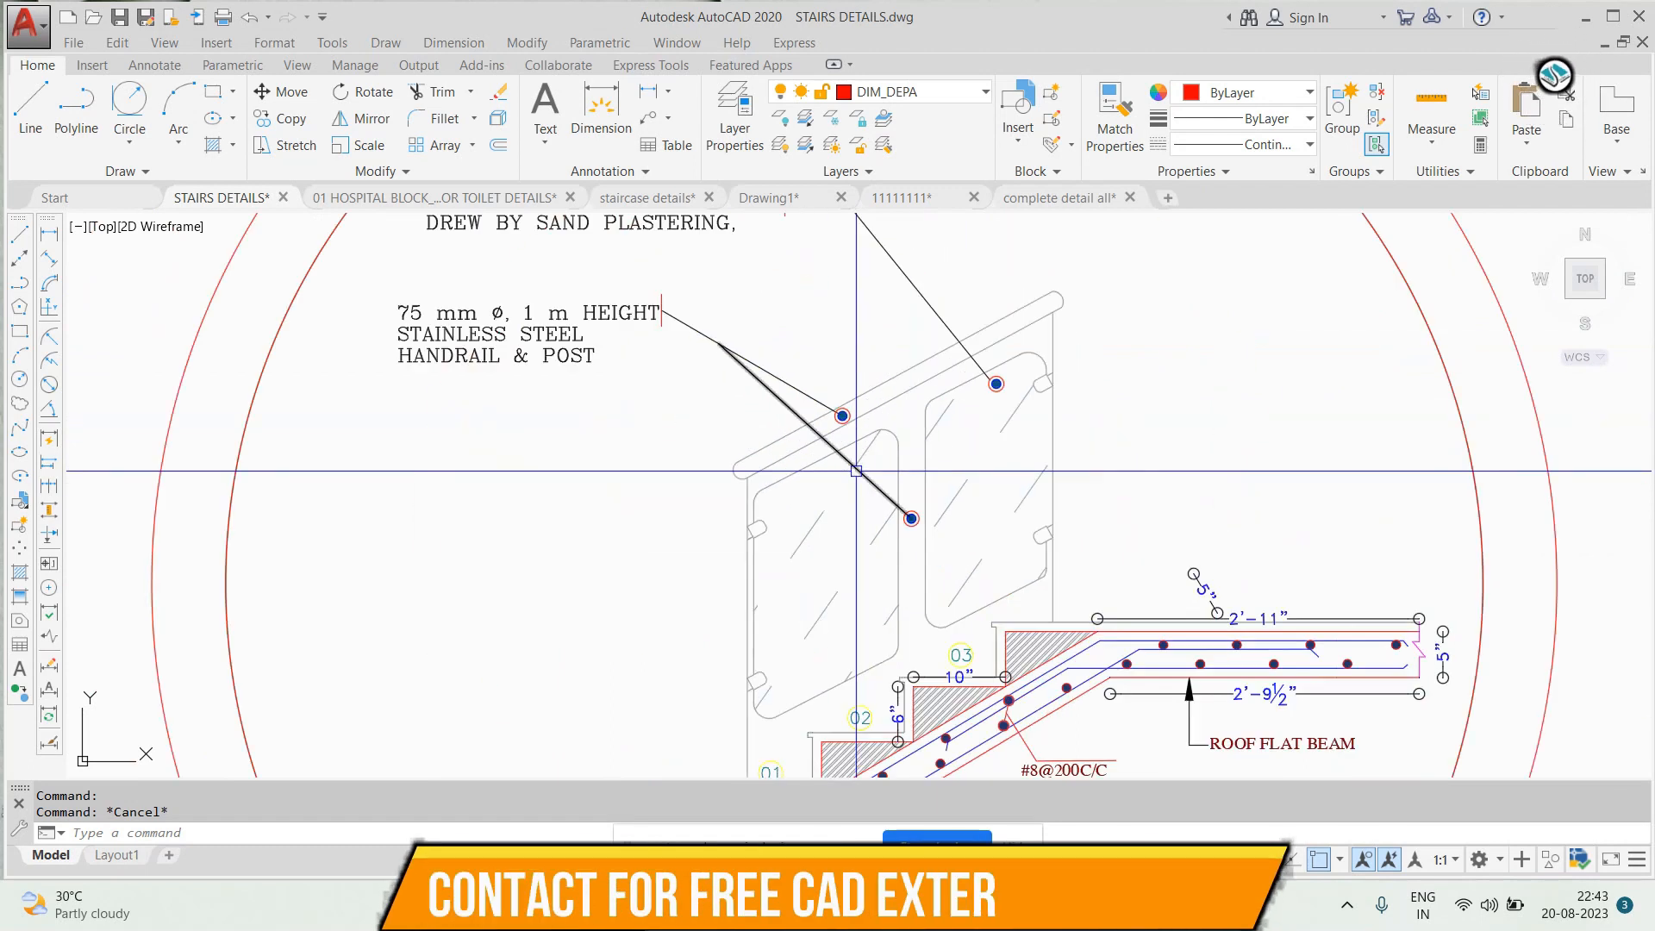
scroll(862, 431, "down", 3)
scroll(793, 413, "up", 6)
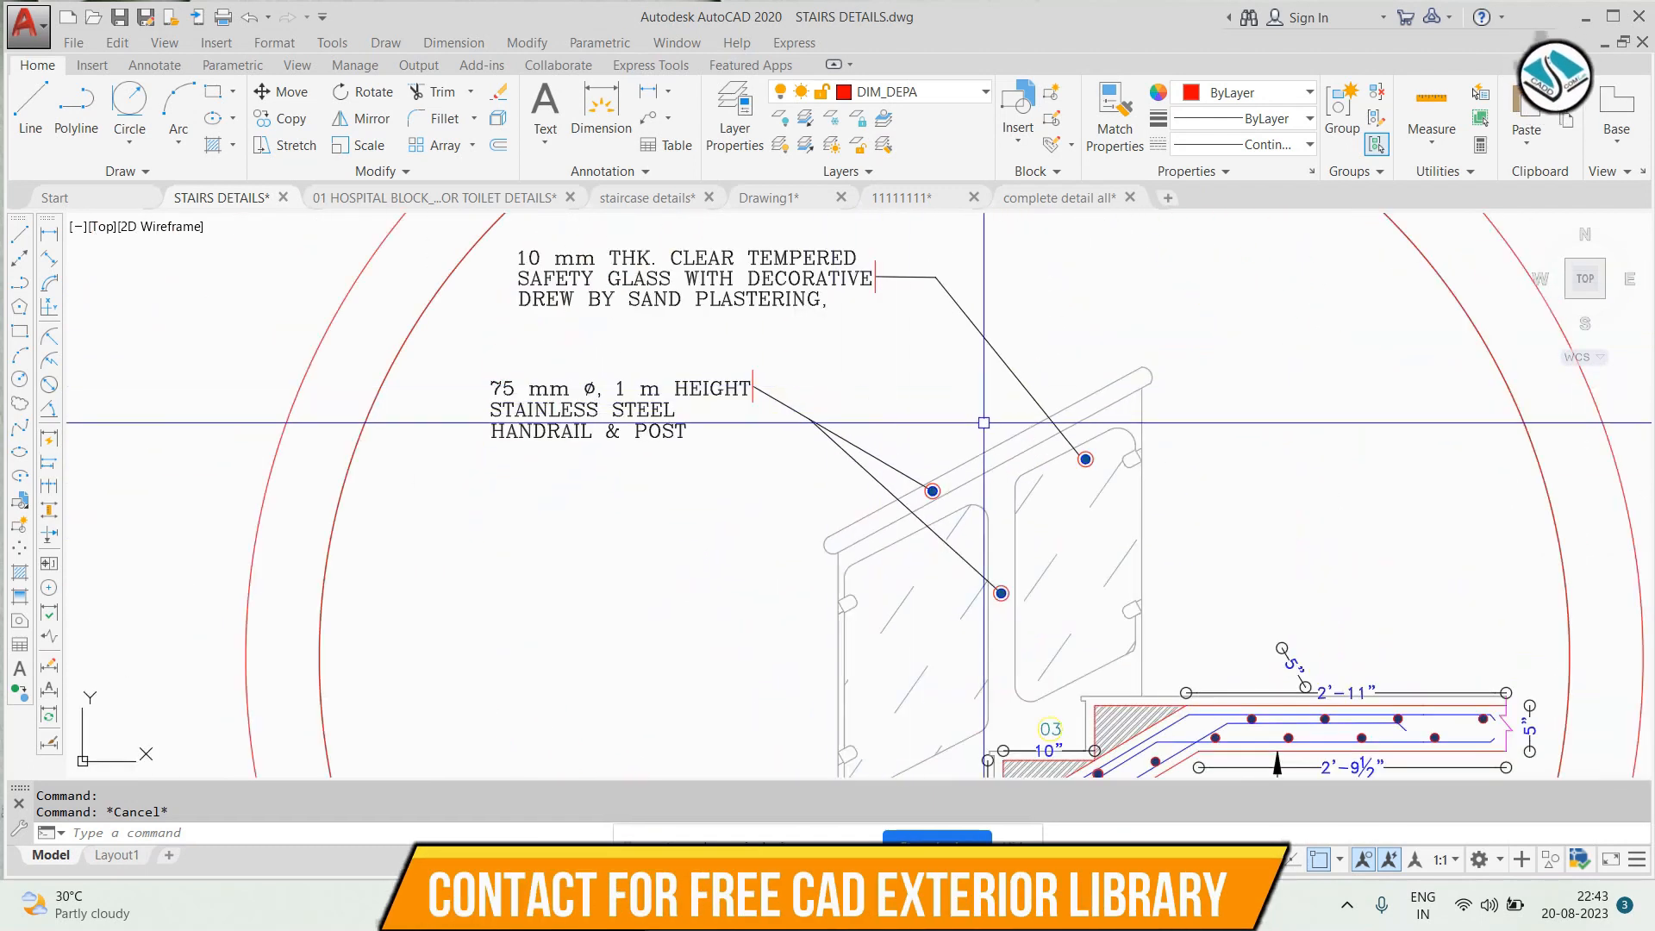
scroll(720, 479, "down", 4)
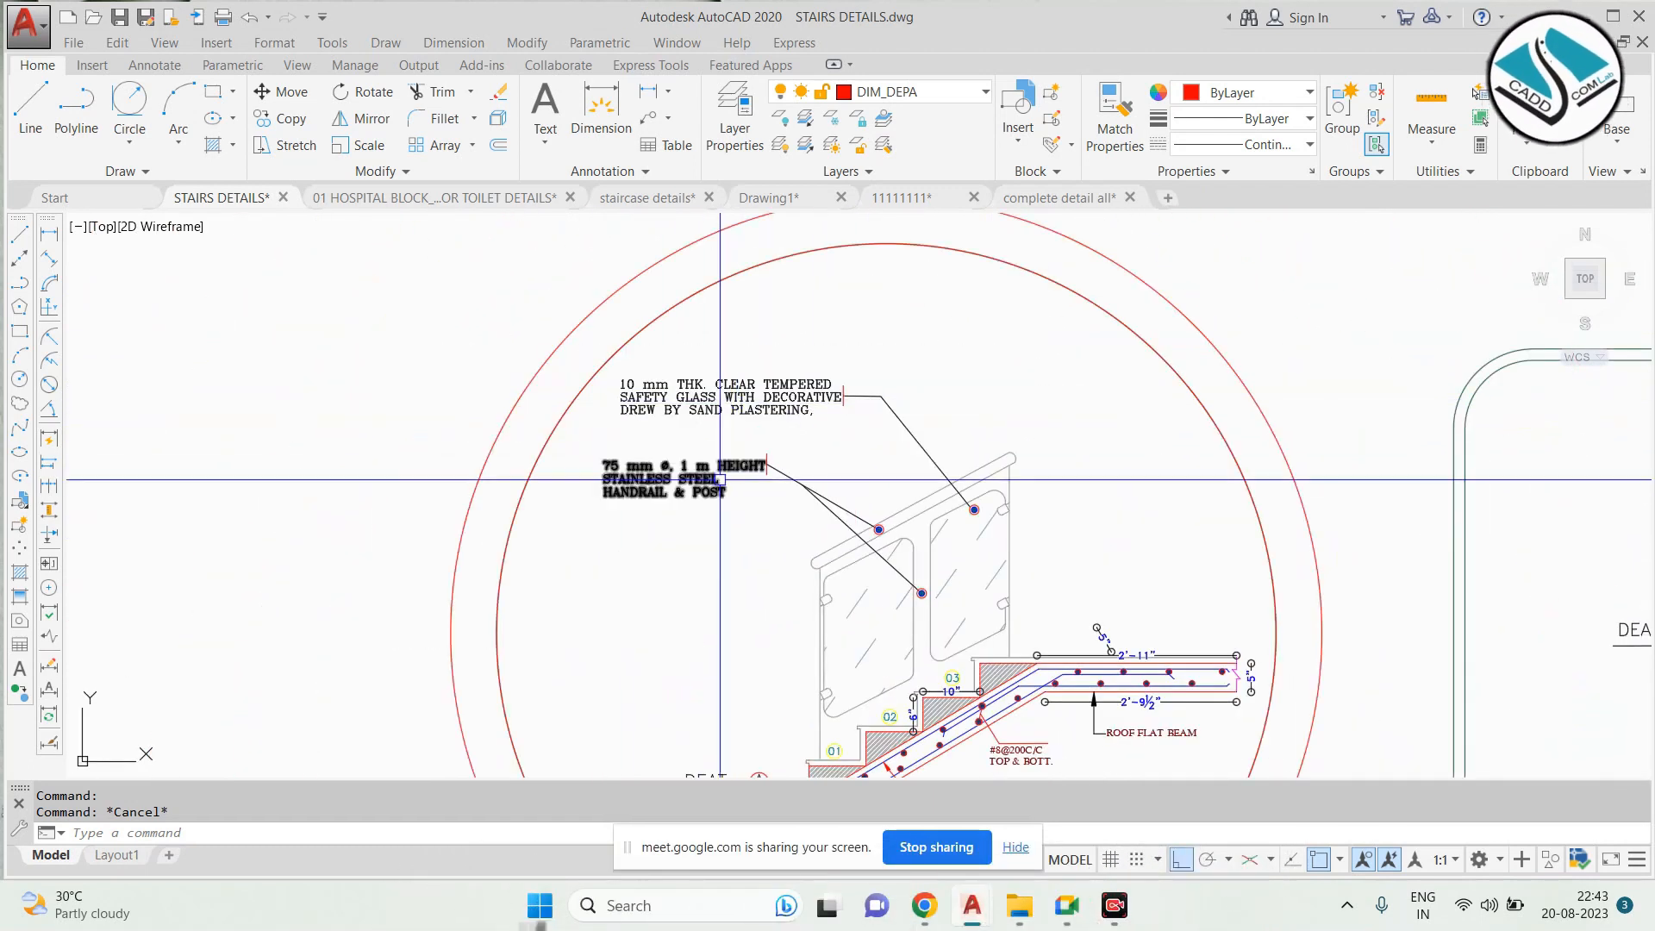
Examine the finished Section A-A and its enlarged Detail A of the base beam's bars, stirrup and dimensions
scroll(704, 404, "down", 4)
scroll(1198, 677, "up", 3)
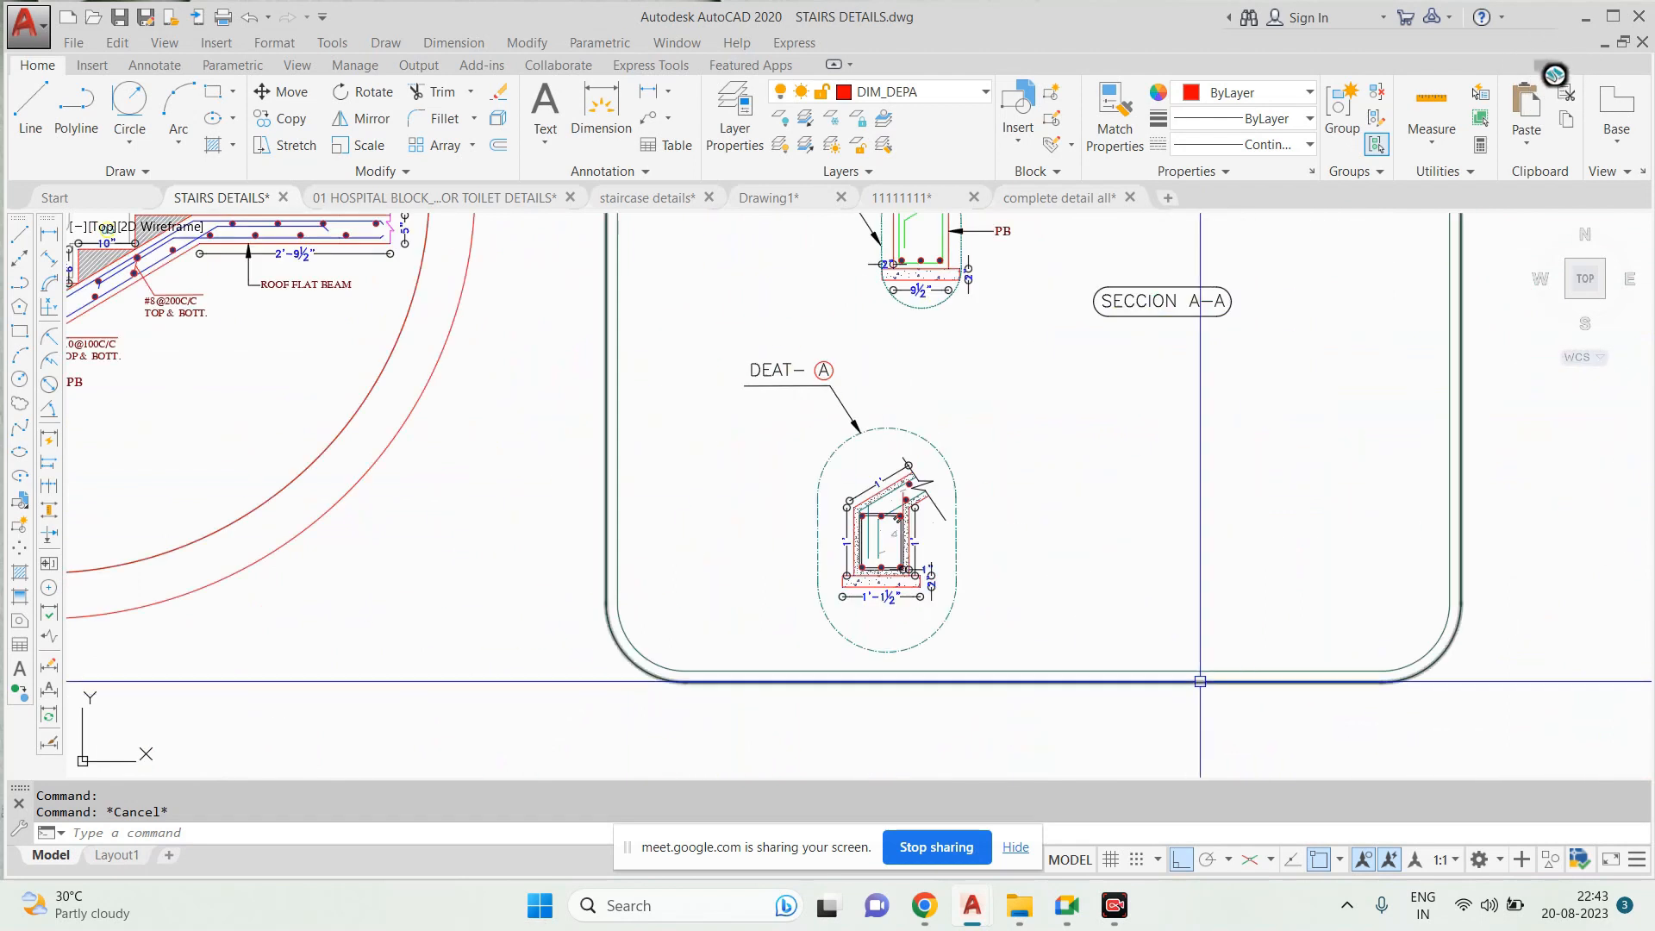
scroll(890, 558, "up", 3)
scroll(907, 534, "down", 5)
scroll(916, 440, "up", 5)
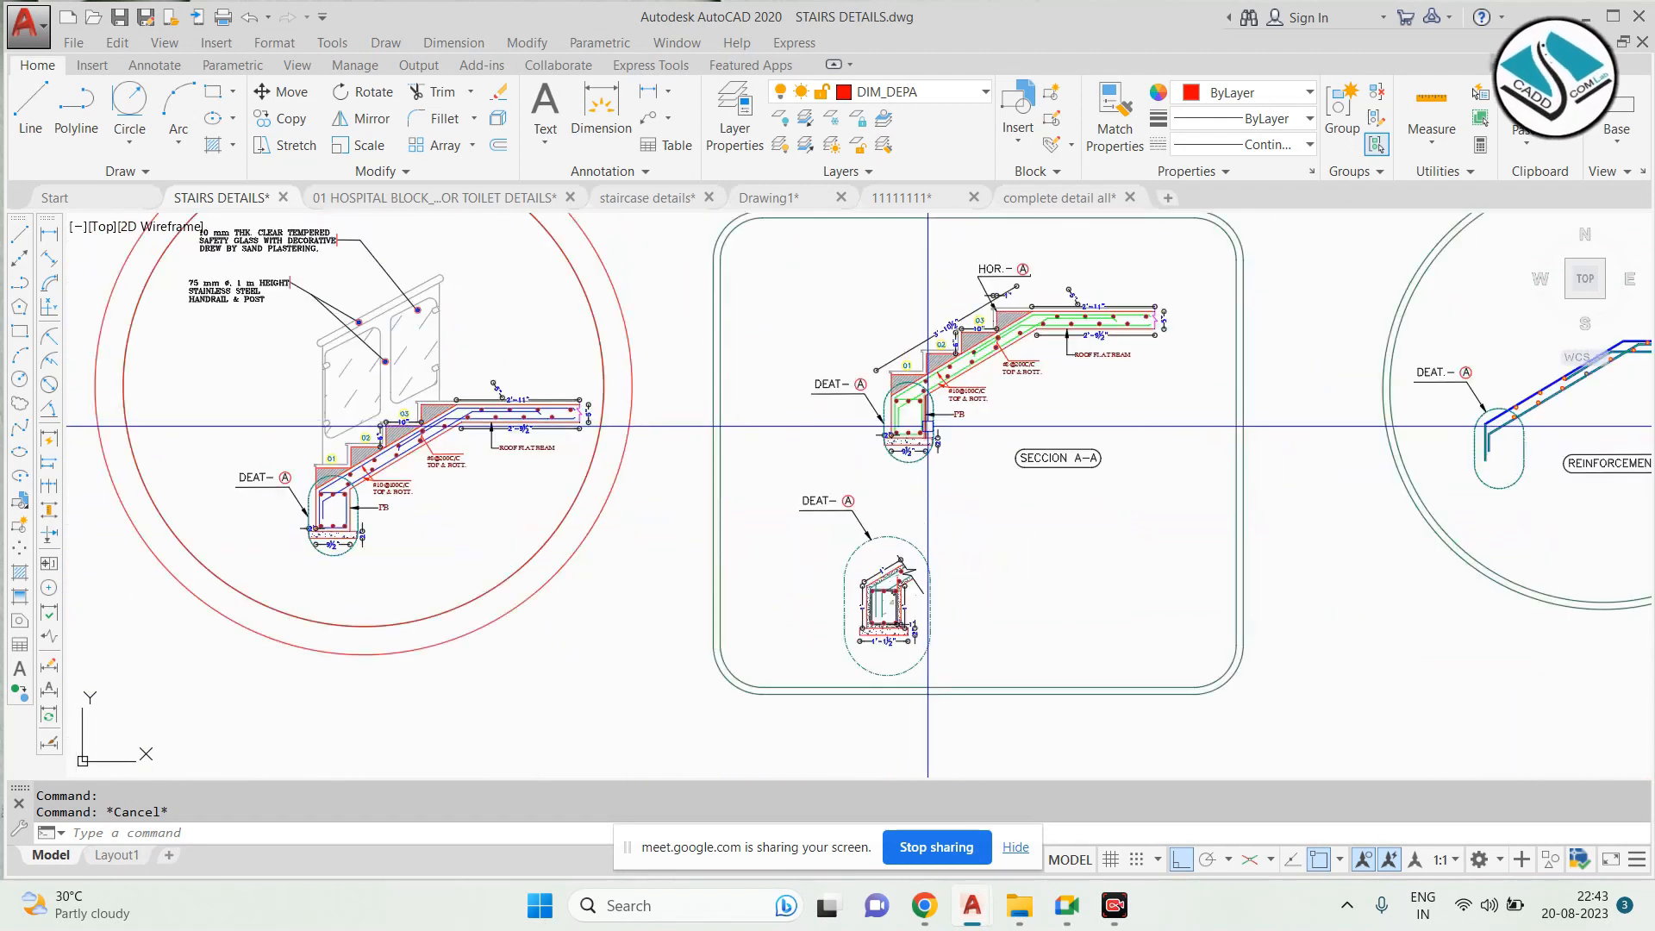
scroll(929, 373, "up", 1)
scroll(896, 405, "down", 2)
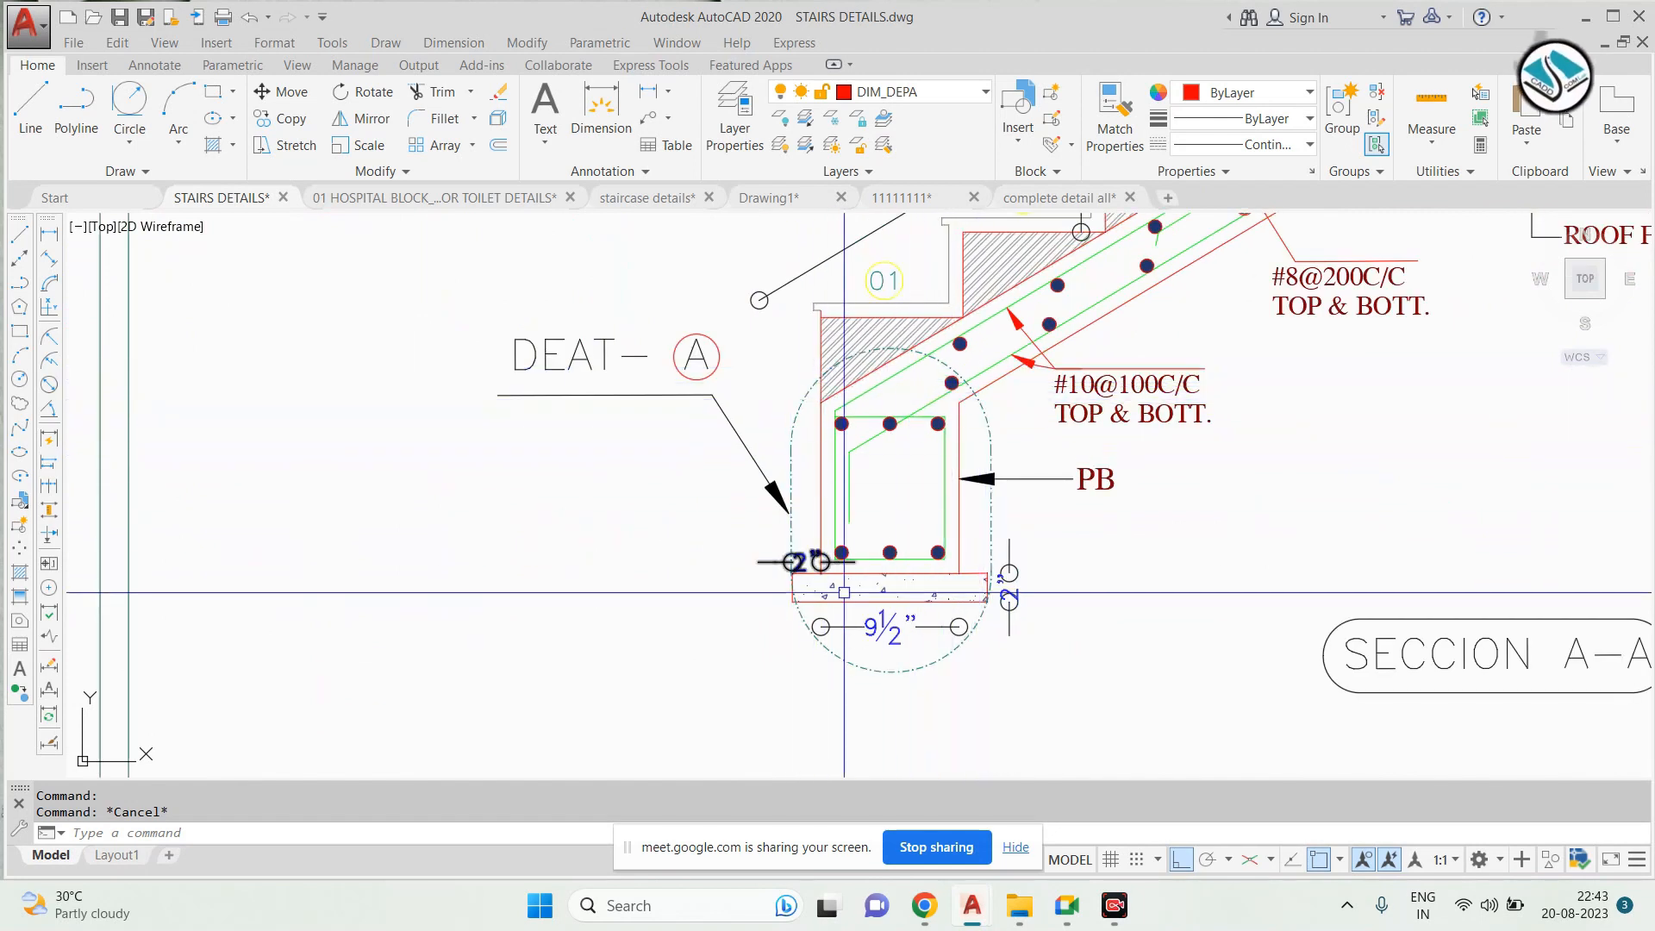
scroll(694, 353, "down", 4)
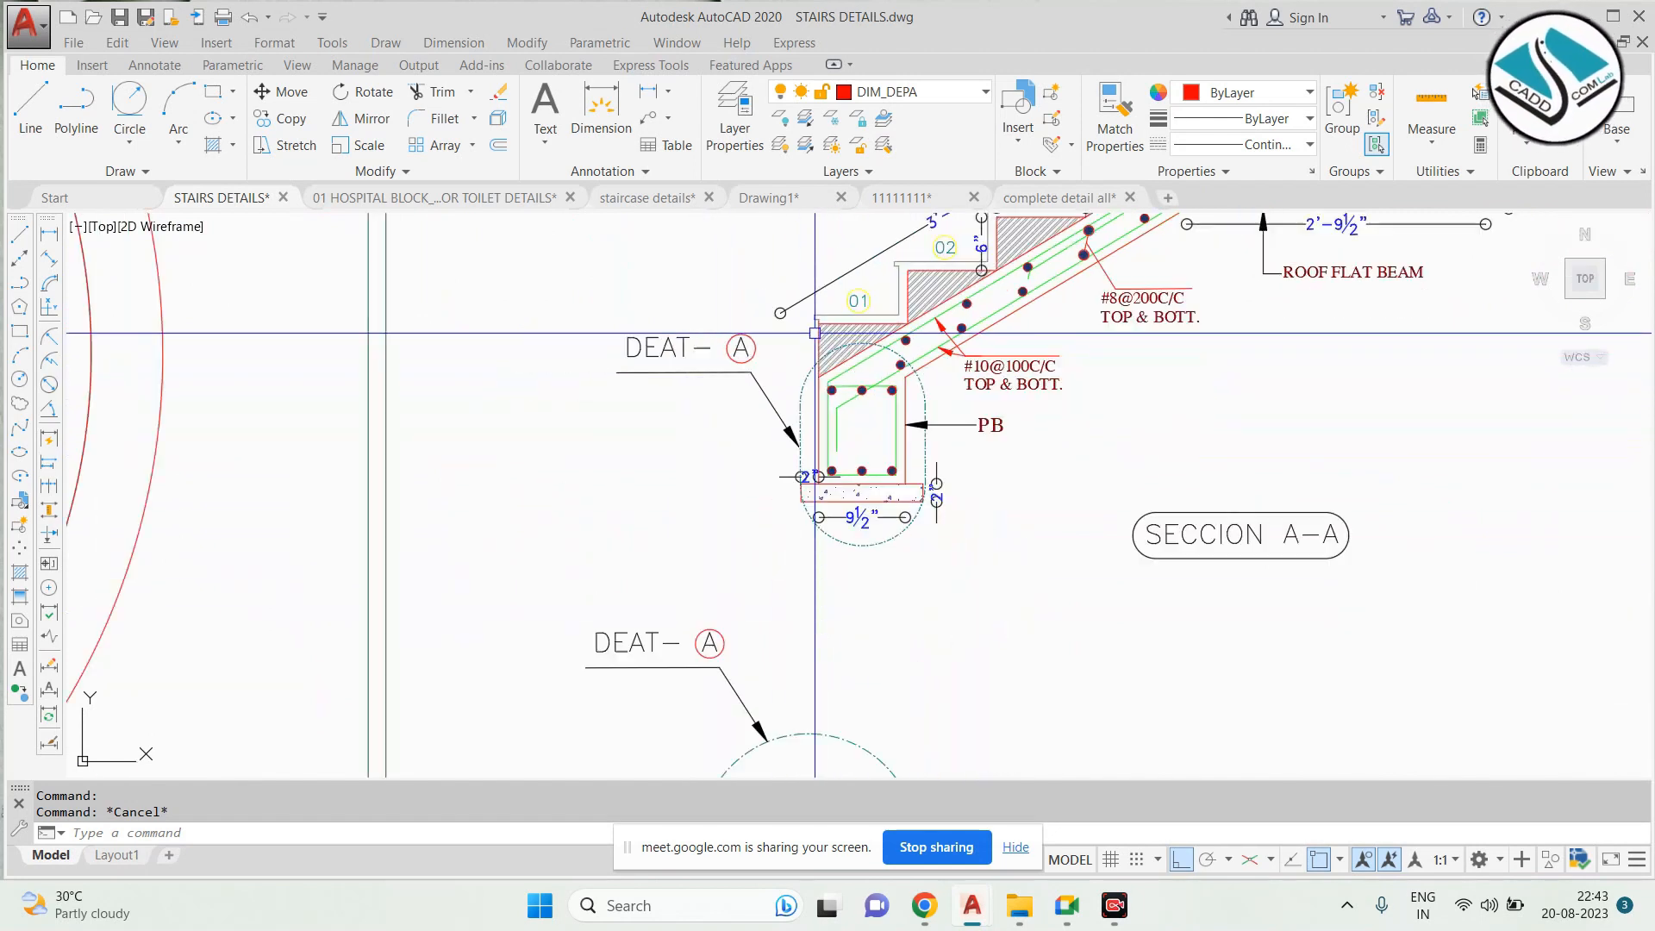
scroll(716, 455, "up", 6)
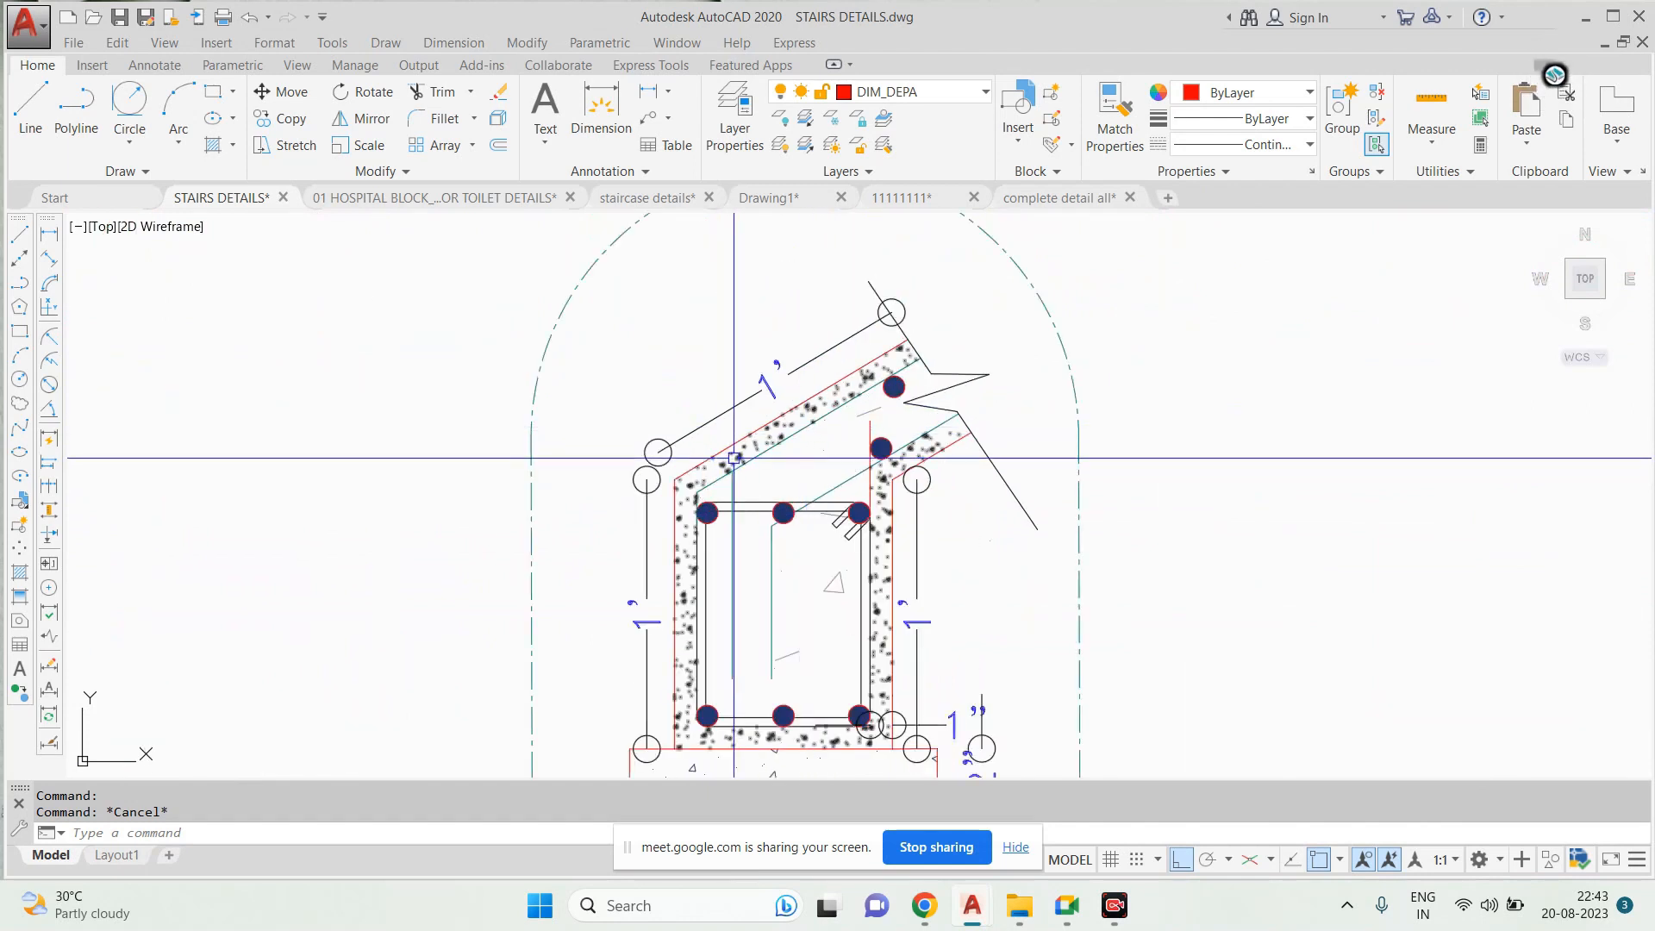
scroll(948, 522, "down", 2)
scroll(925, 579, "up", 2)
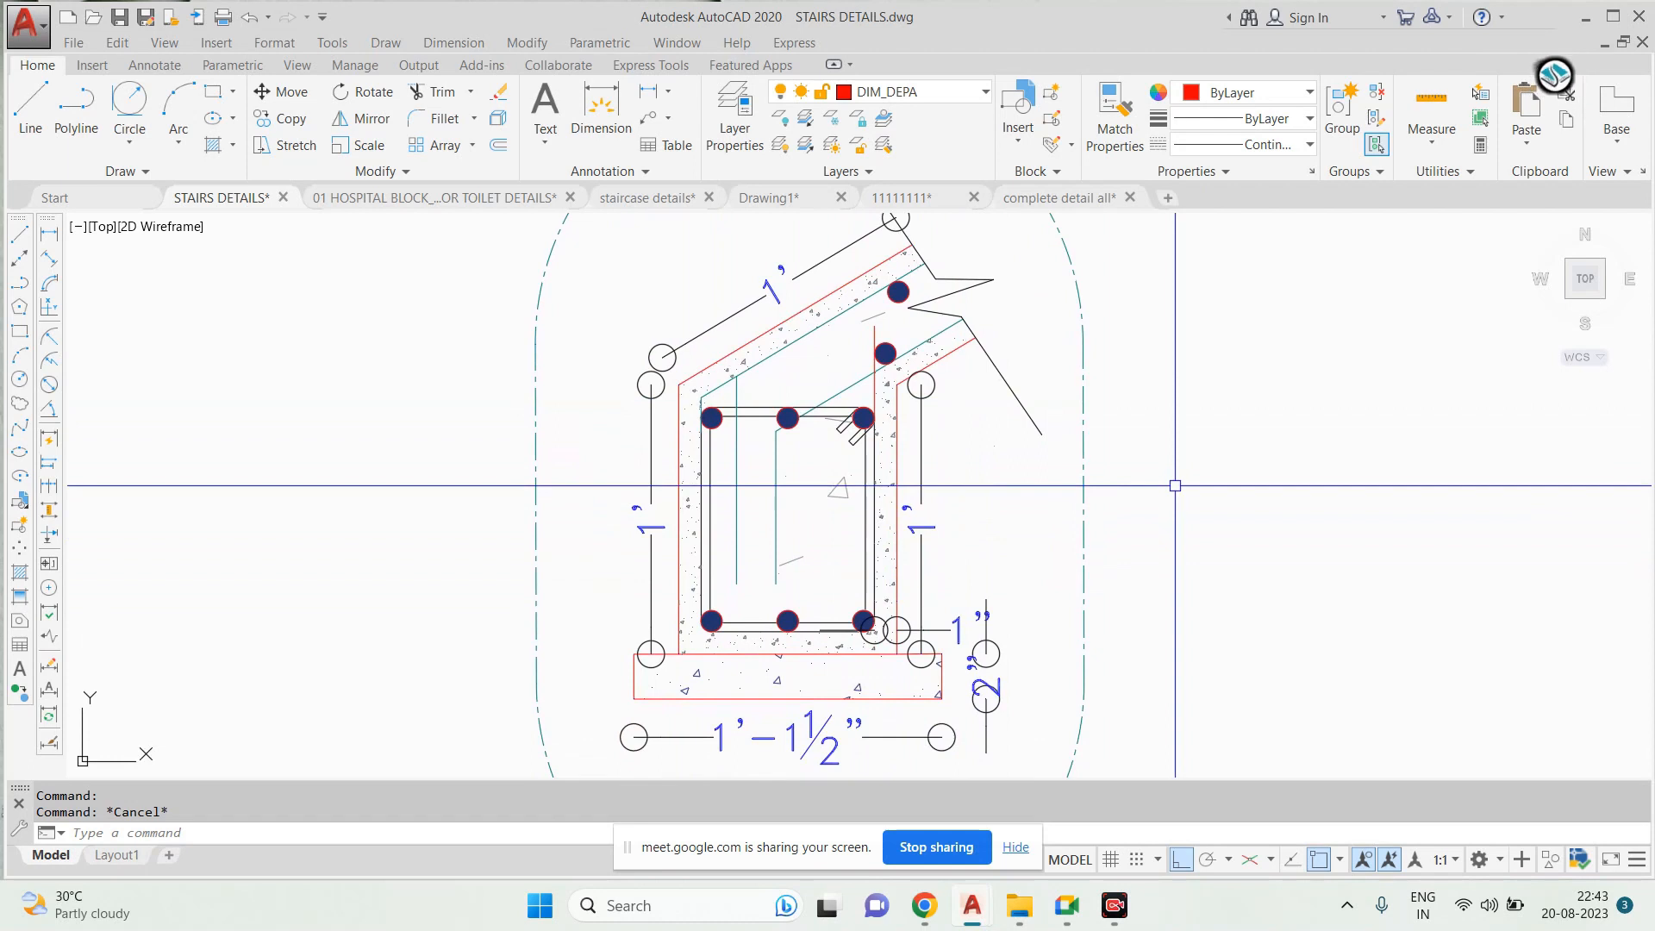
scroll(830, 486, "down", 5)
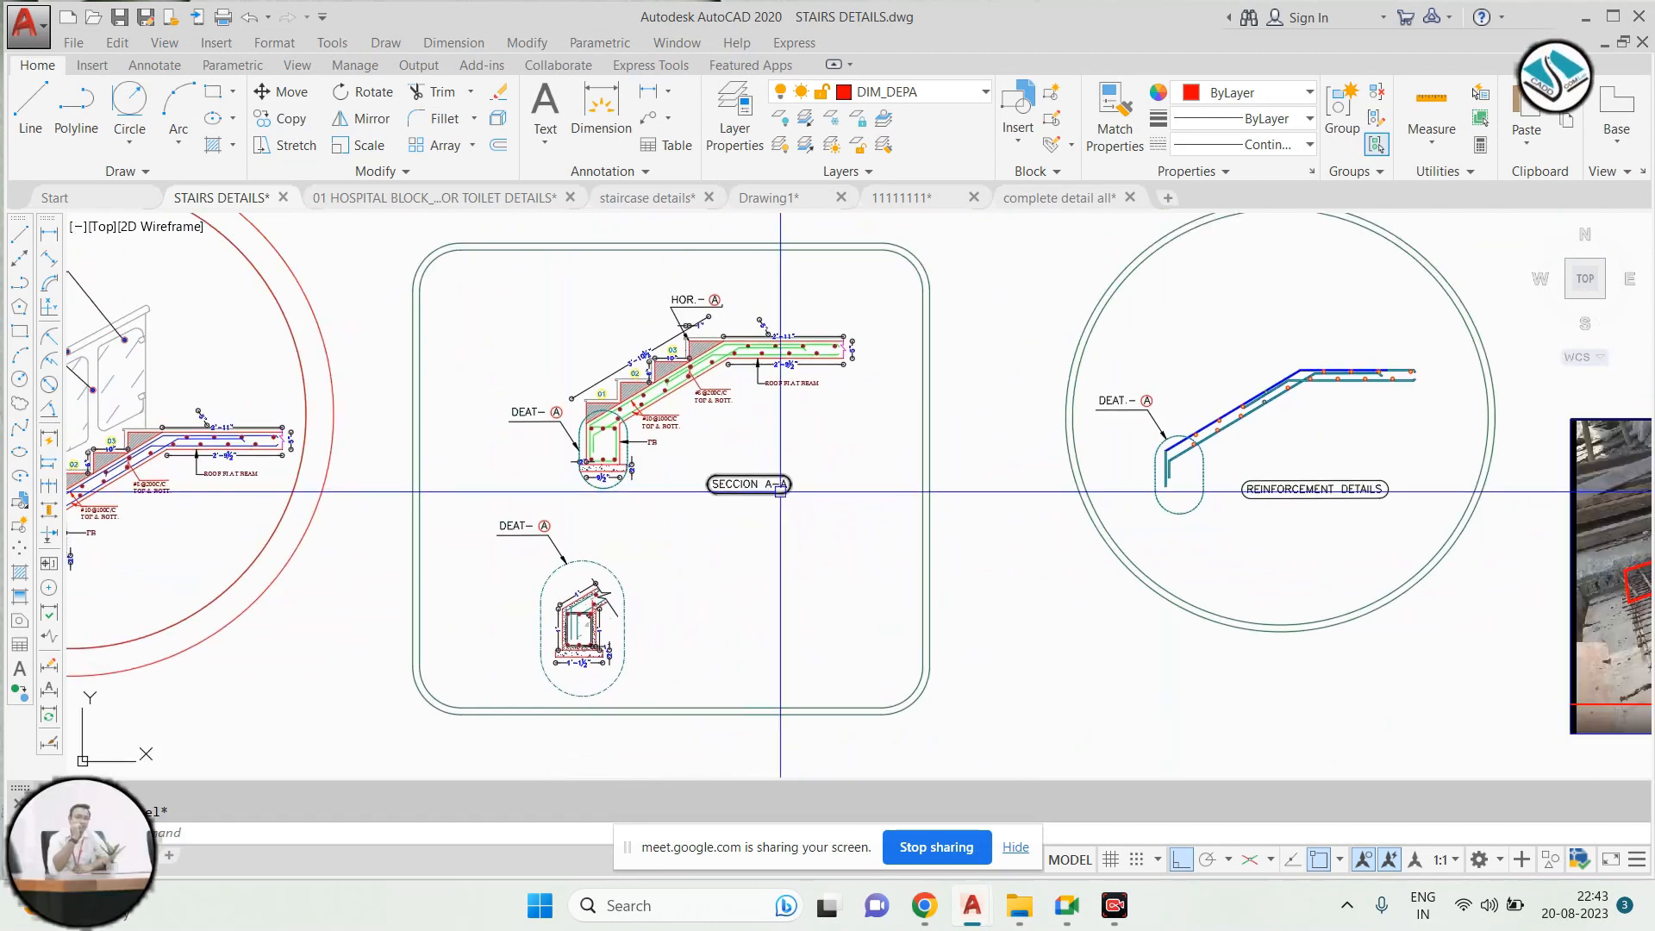
Examine the Reinforcement Details drawing's bent main bars, overlaps at the landing bend and distribution bar circles
middle_click_drag(1298, 418, 857, 414)
scroll(857, 414, "up", 4)
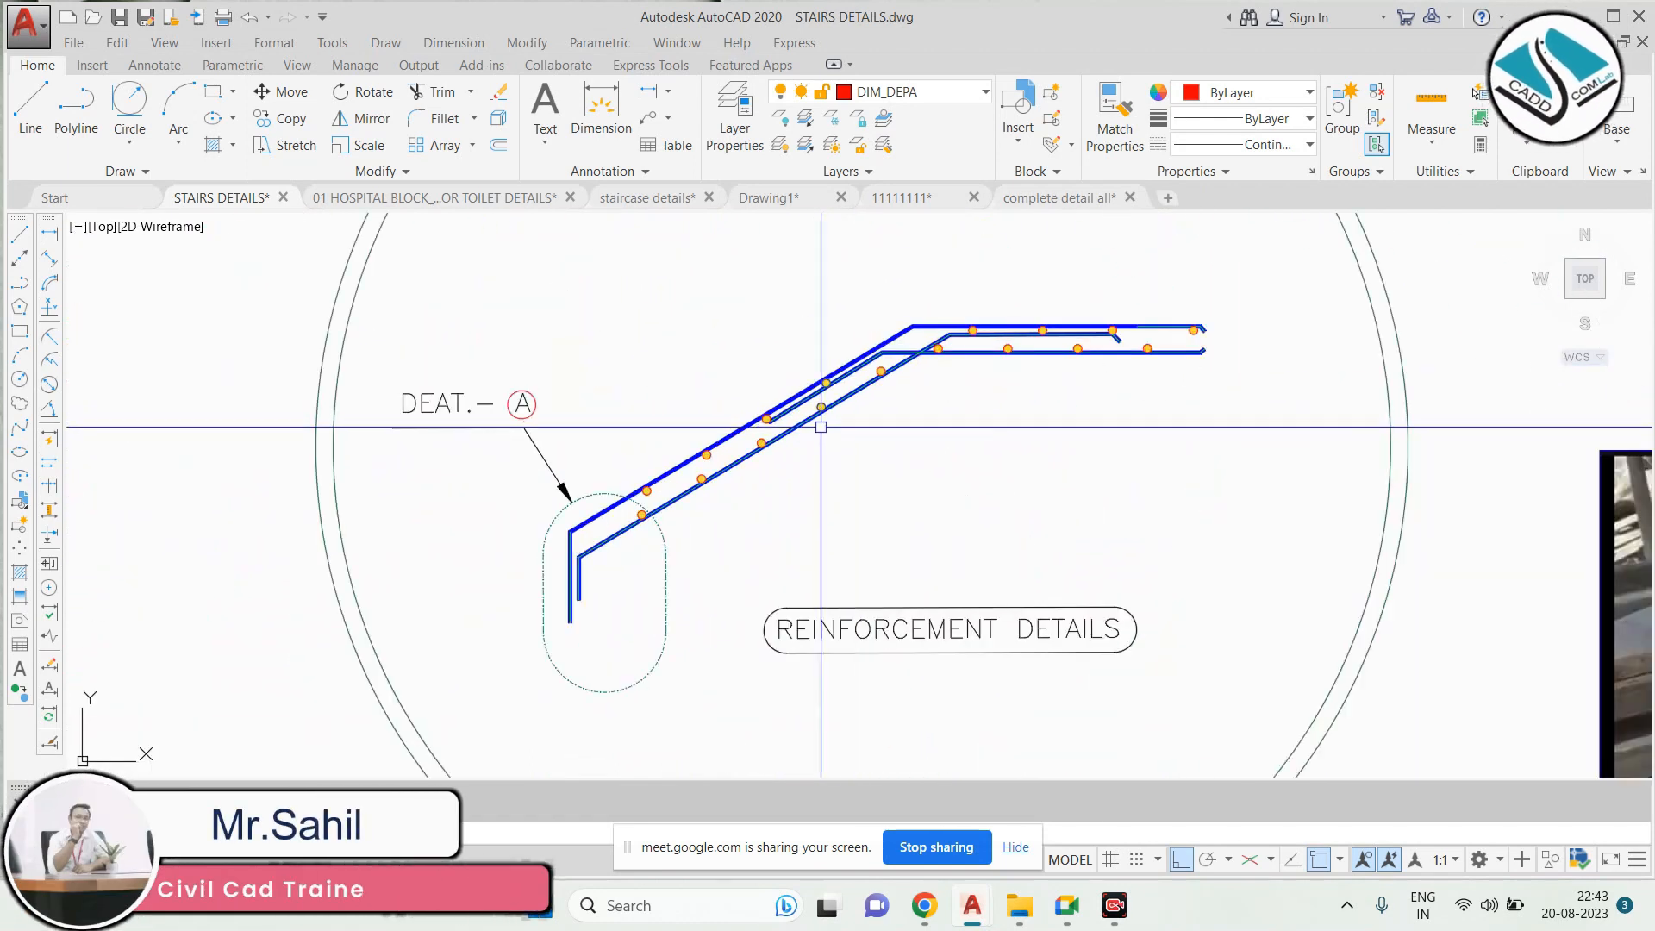
scroll(779, 480, "up", 2)
middle_click_drag(779, 480, 676, 550)
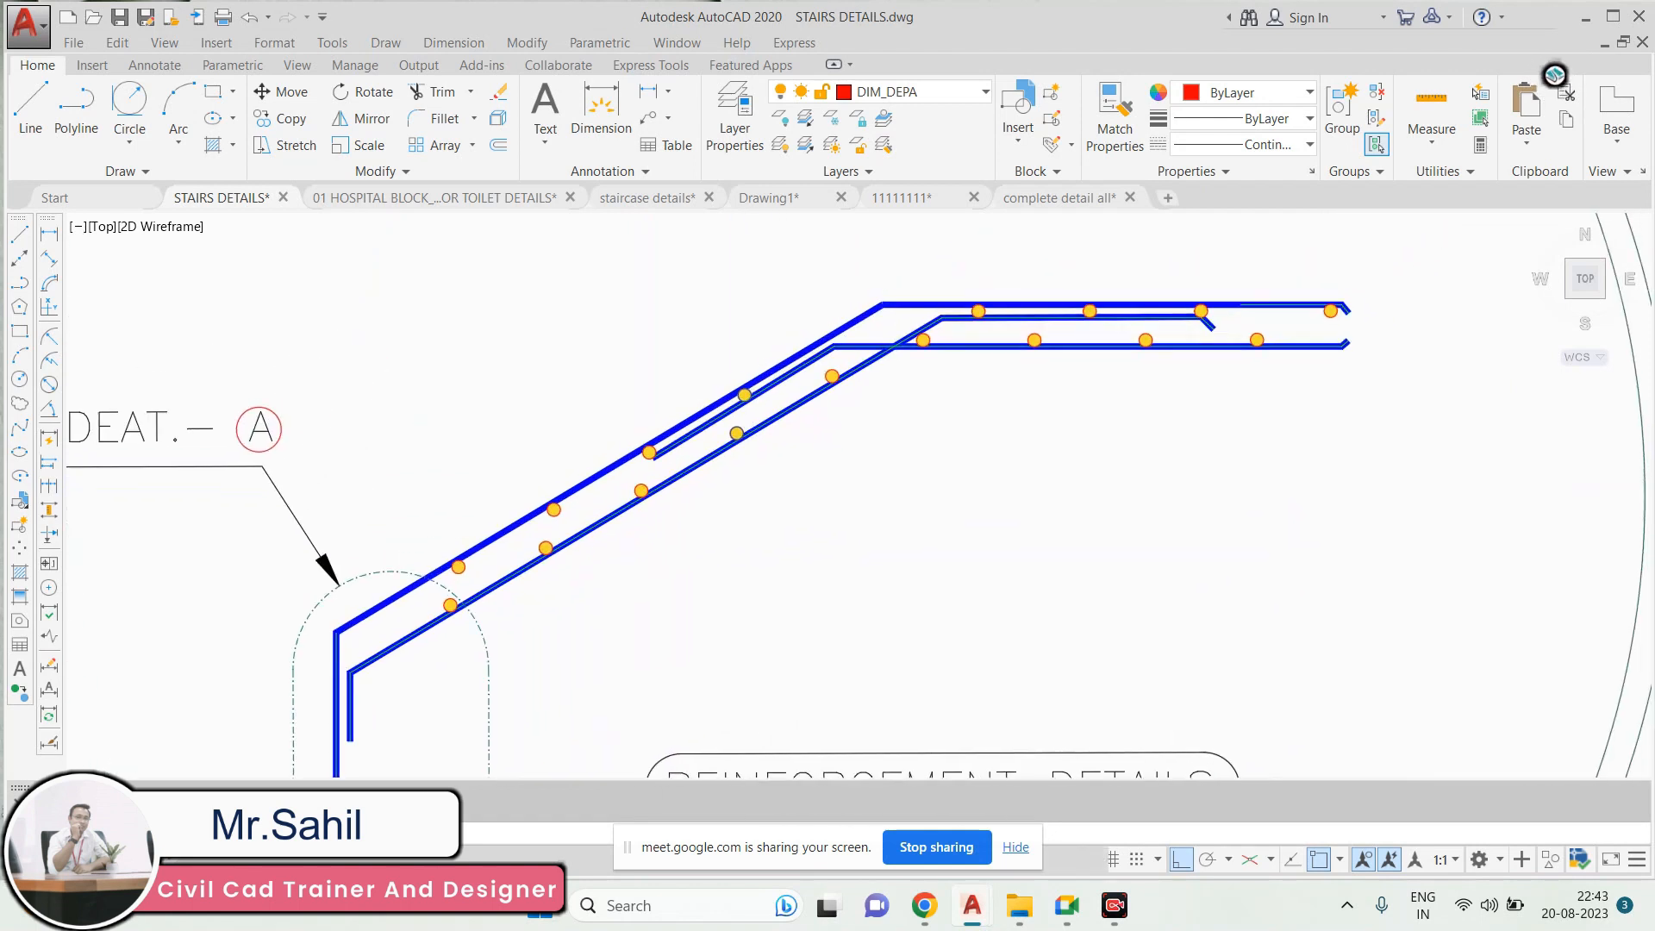
scroll(567, 577, "down", 4)
scroll(651, 710, "up", 2)
middle_click_drag(651, 712, 816, 673)
scroll(818, 672, "down", 2)
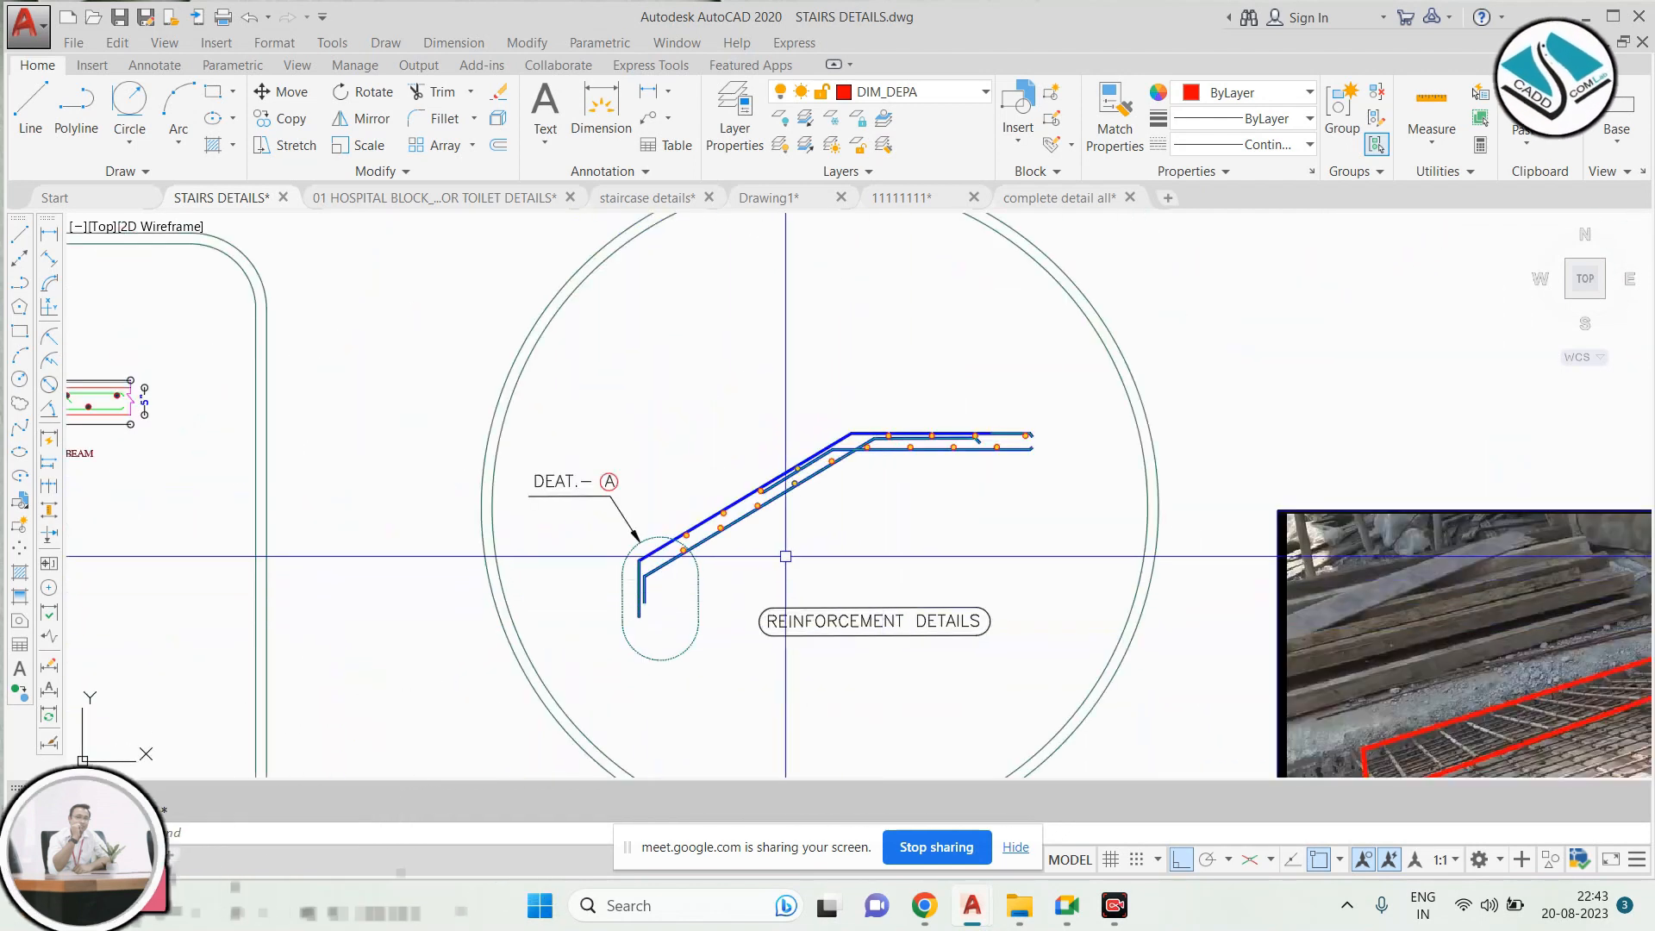
Review the complete set of stair plans, sections and reinforcement details, including the Section A-A sheet beside the circled reference
scroll(952, 461, "down", 2)
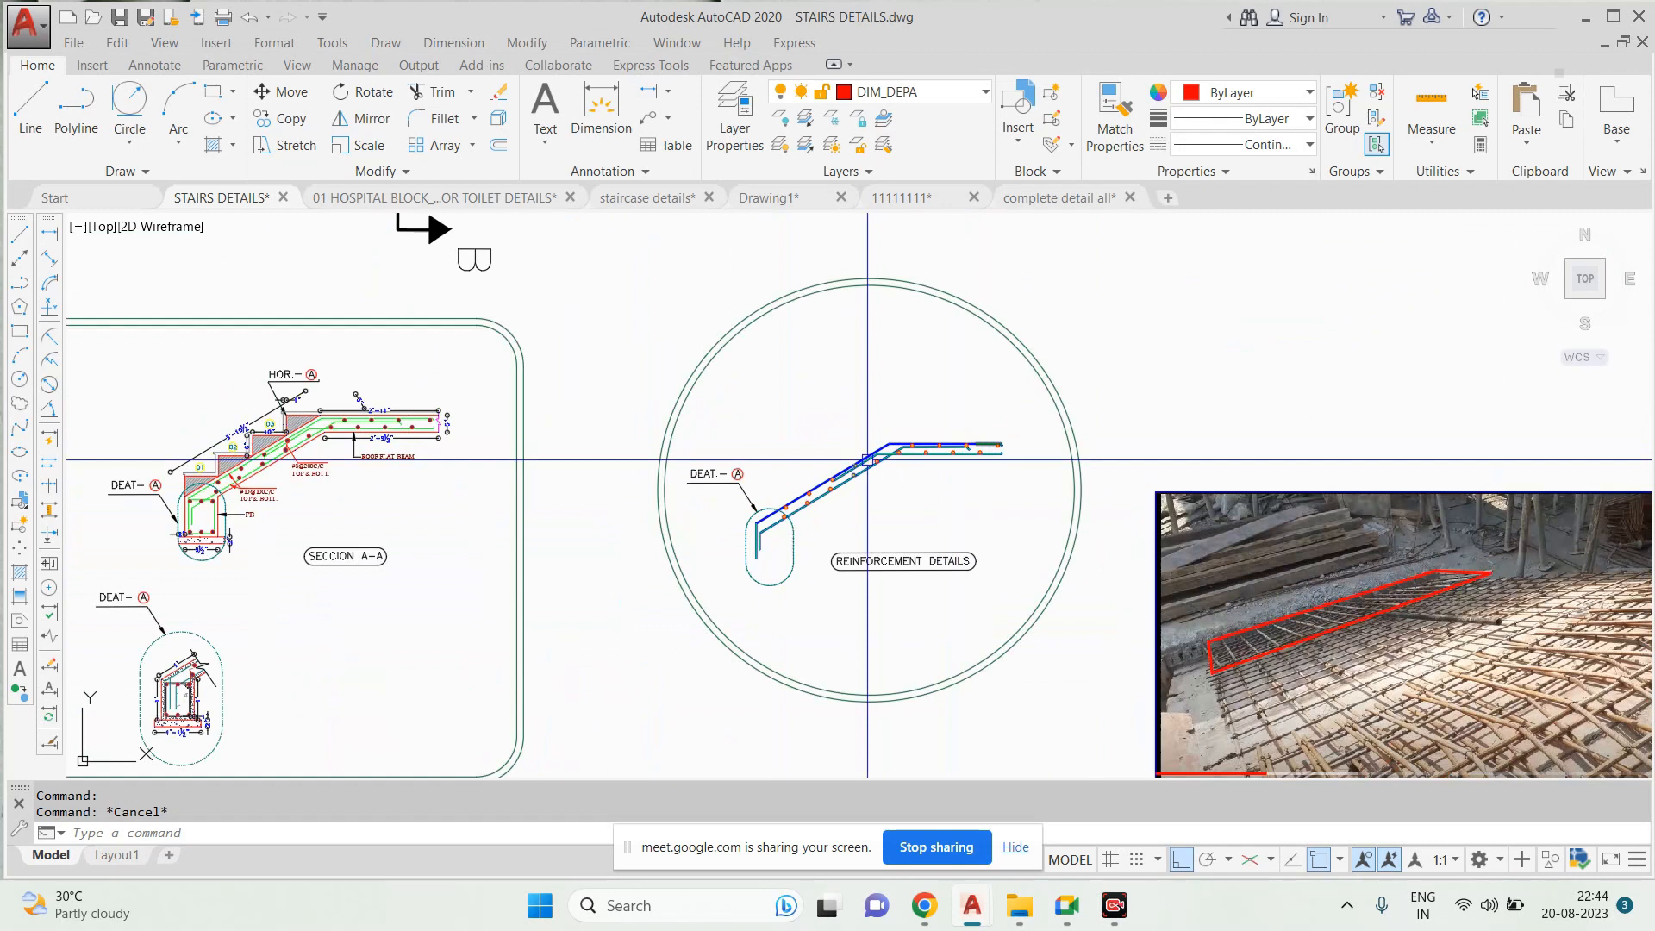
scroll(830, 498, "down", 4)
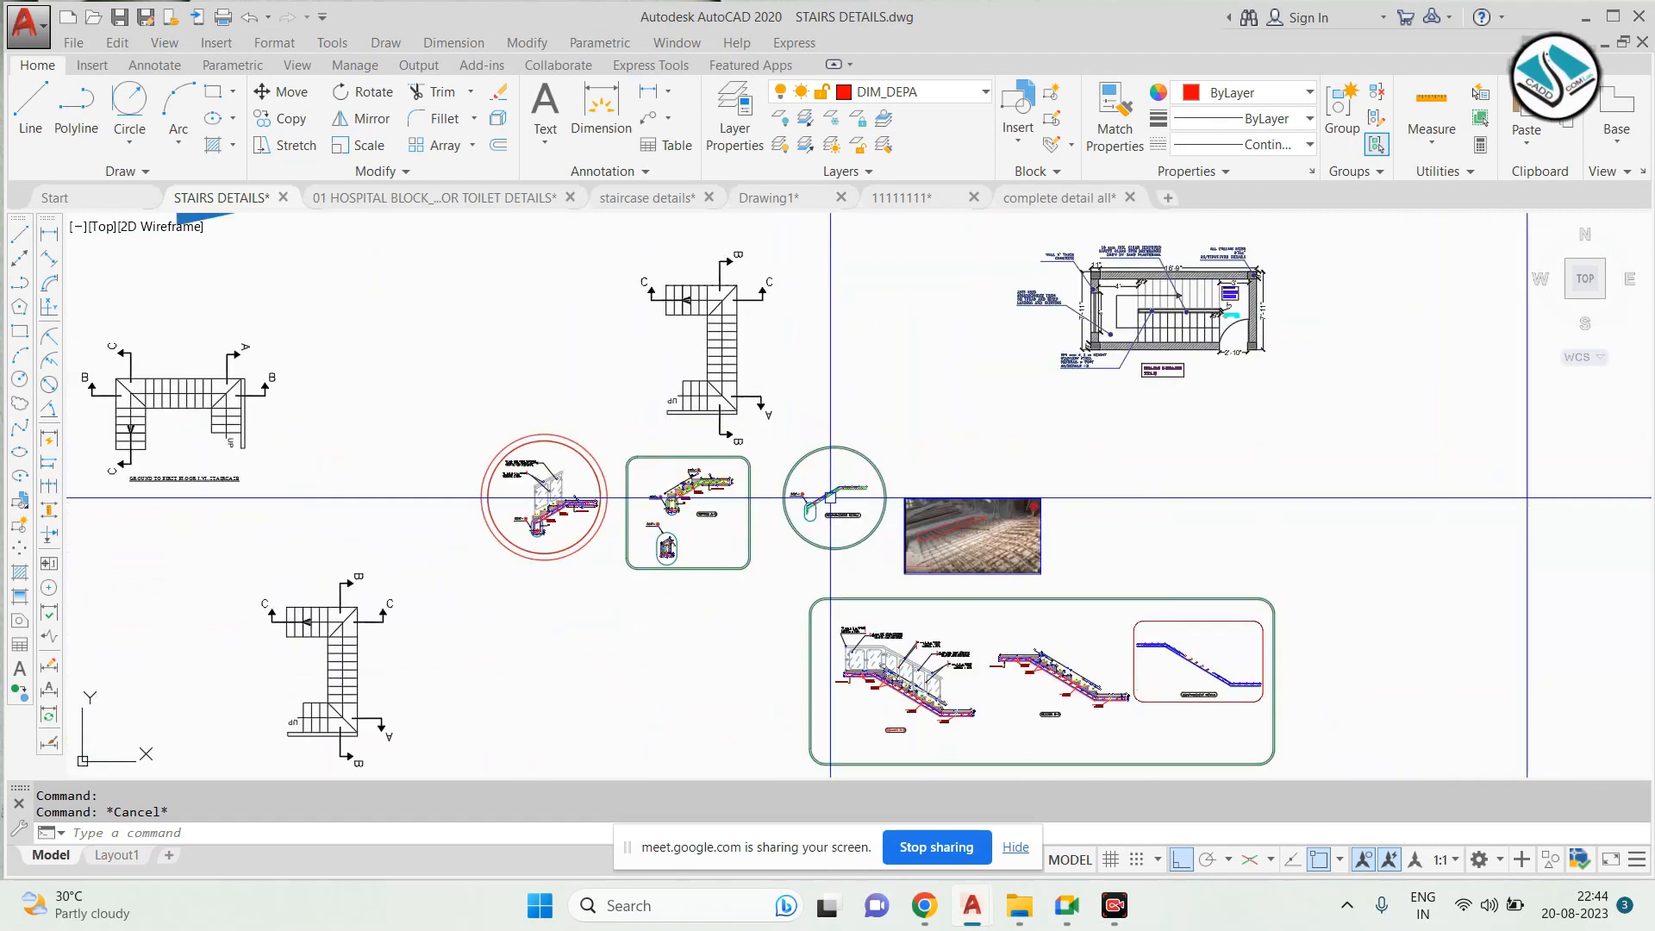
scroll(830, 497, "down", 4)
scroll(813, 492, "up", 6)
scroll(819, 488, "down", 6)
scroll(763, 492, "up", 12)
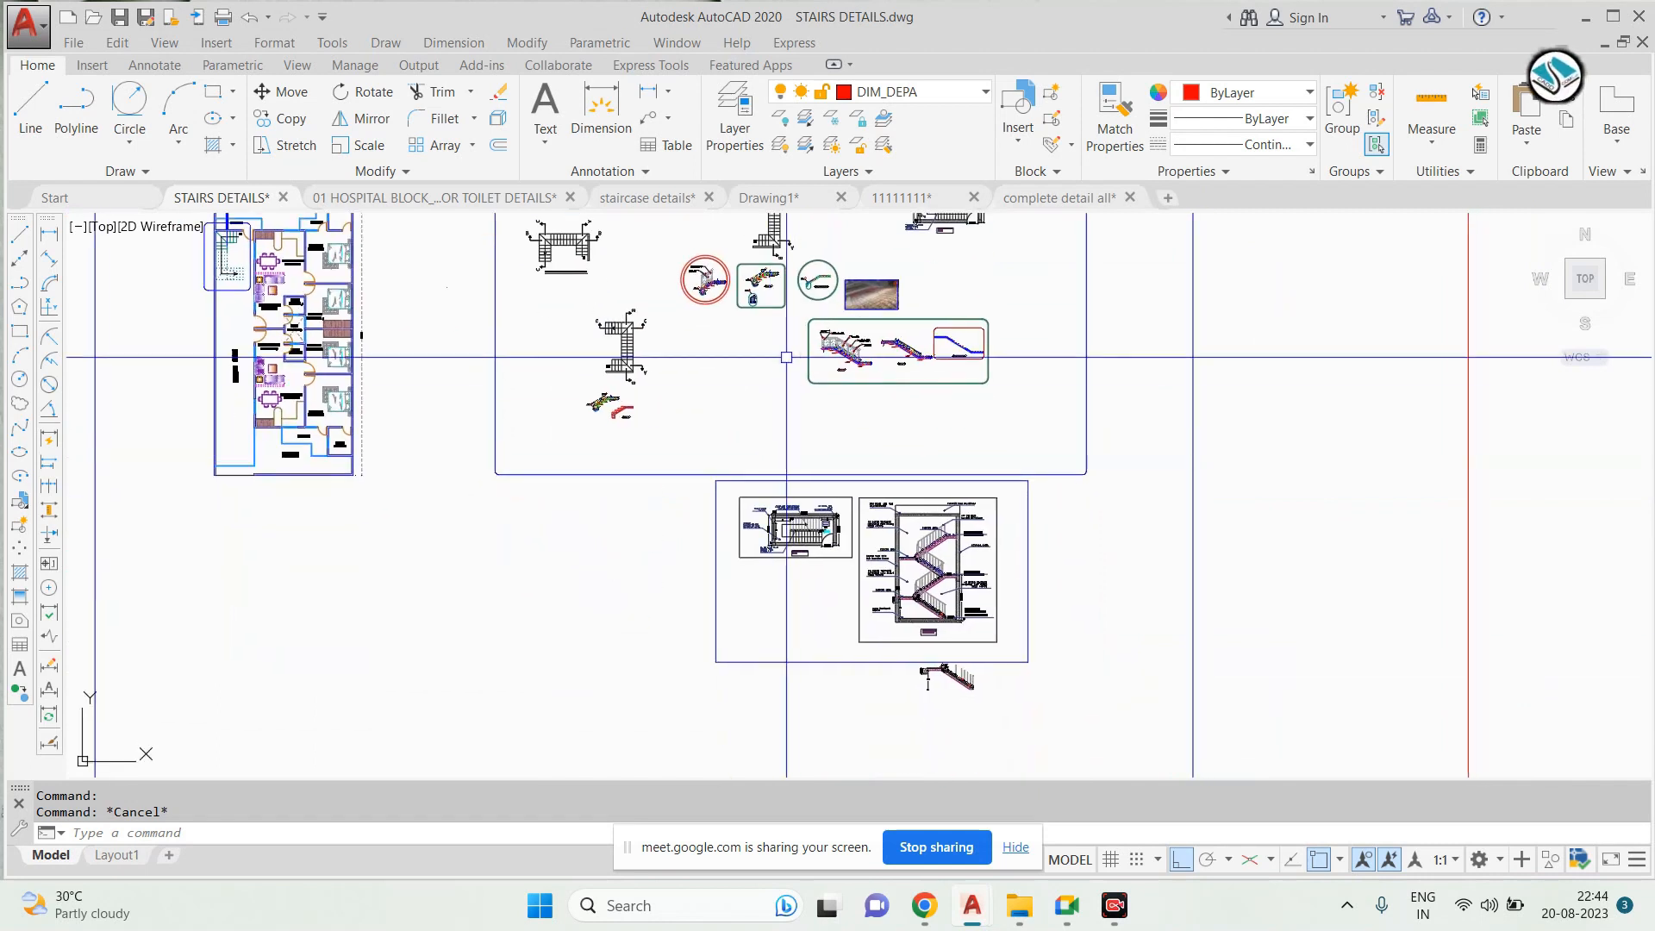
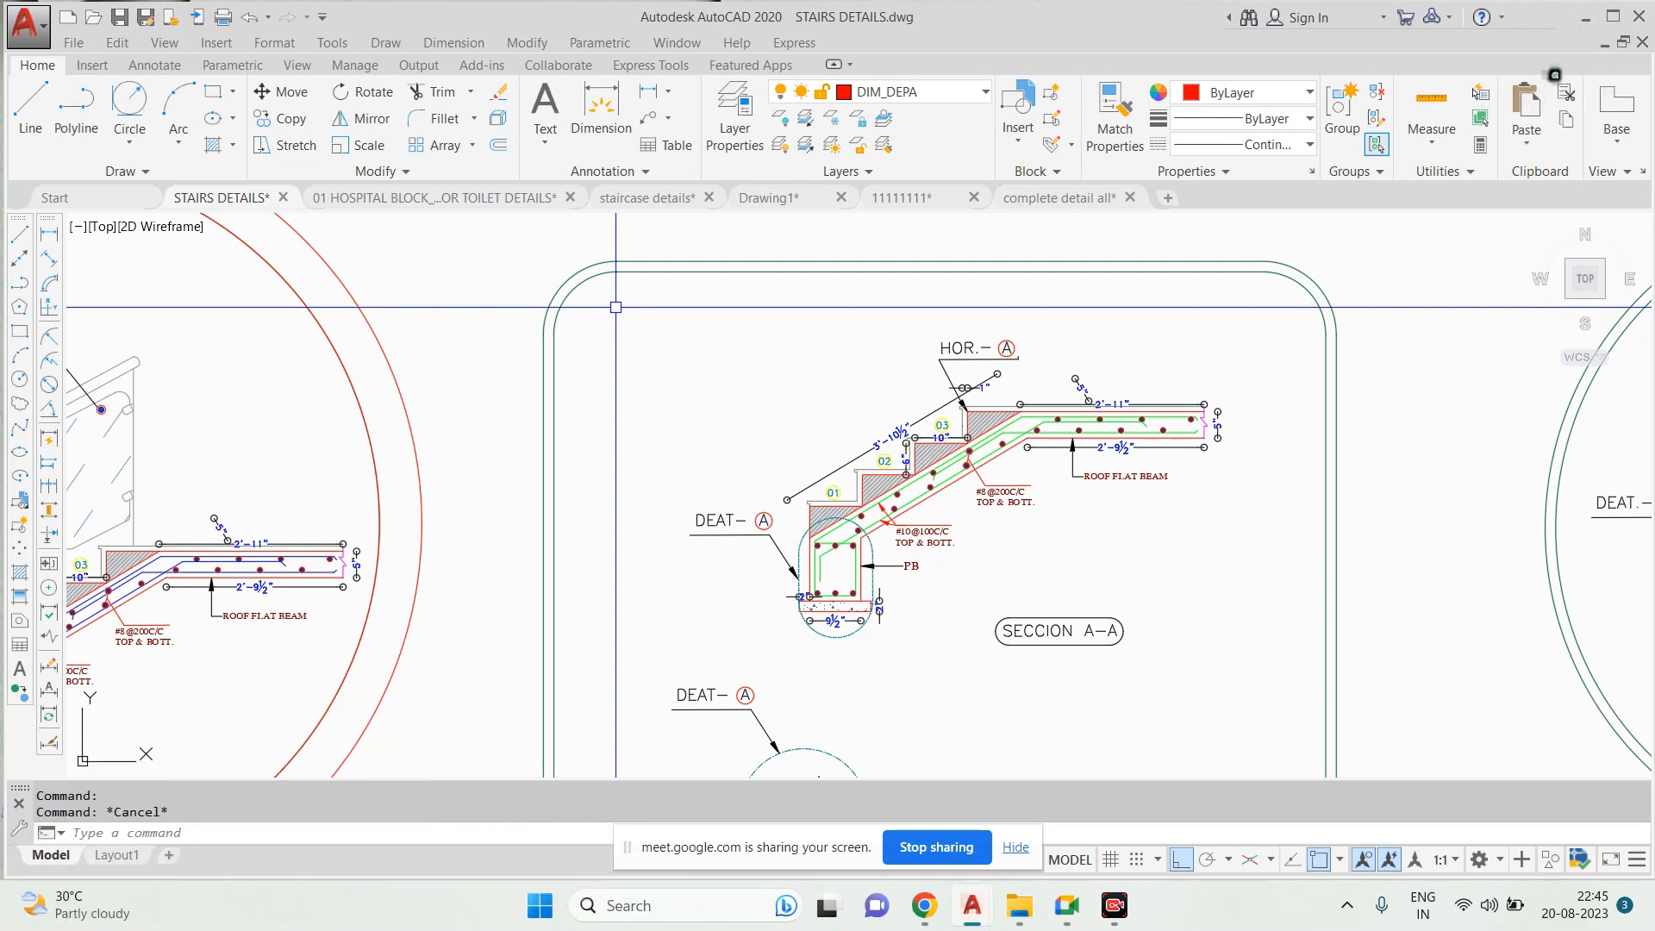
scroll(616, 307, "down", 5)
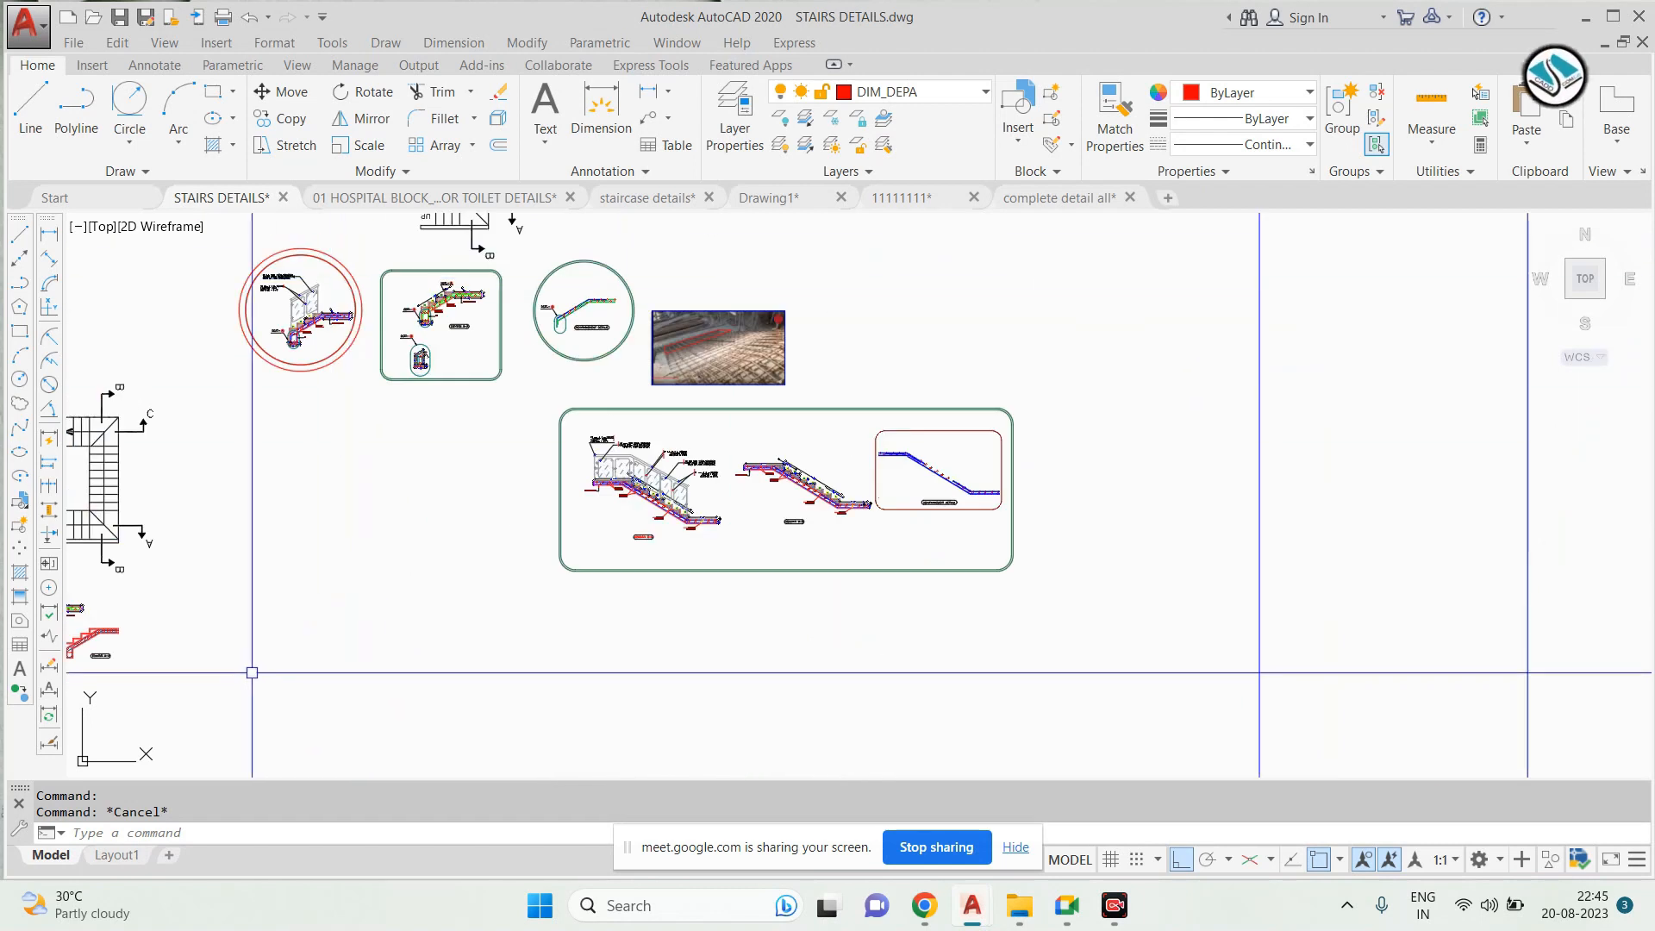
Create a viewport fitted to the printable area of Layout1 with MVIEW, and return to model space
left_click(119, 855)
scroll(819, 541, "down", 5)
scroll(727, 514, "up", 5)
middle_click_drag(750, 534, 751, 431)
type("mv")
key("Return")
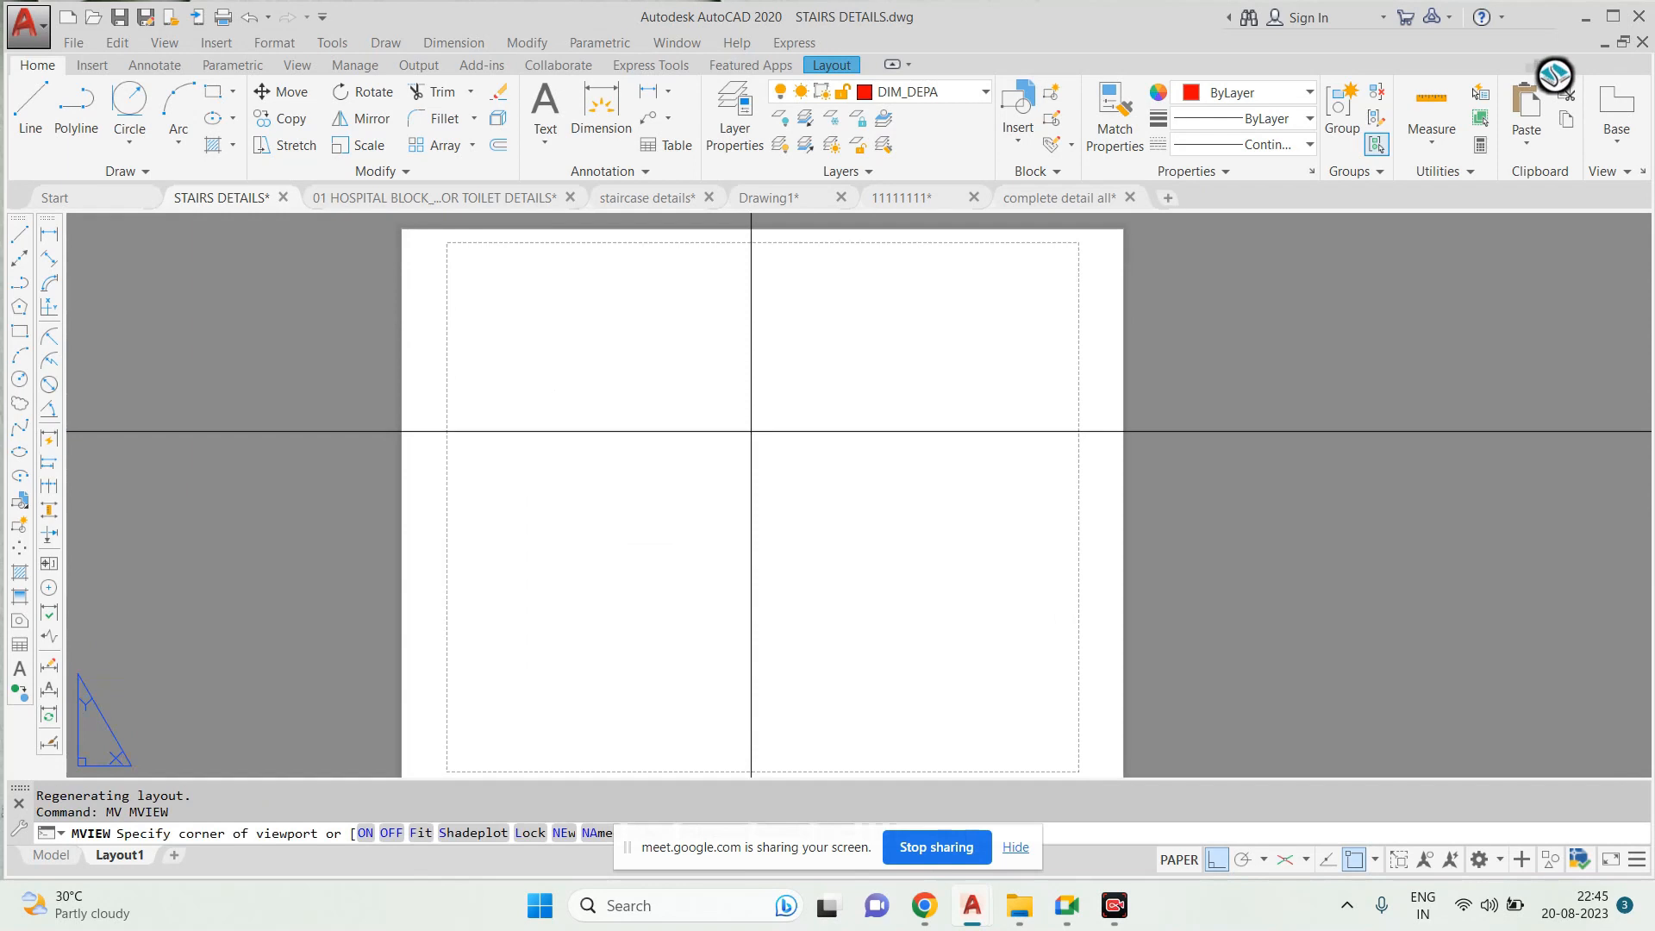
type("f")
key("Return")
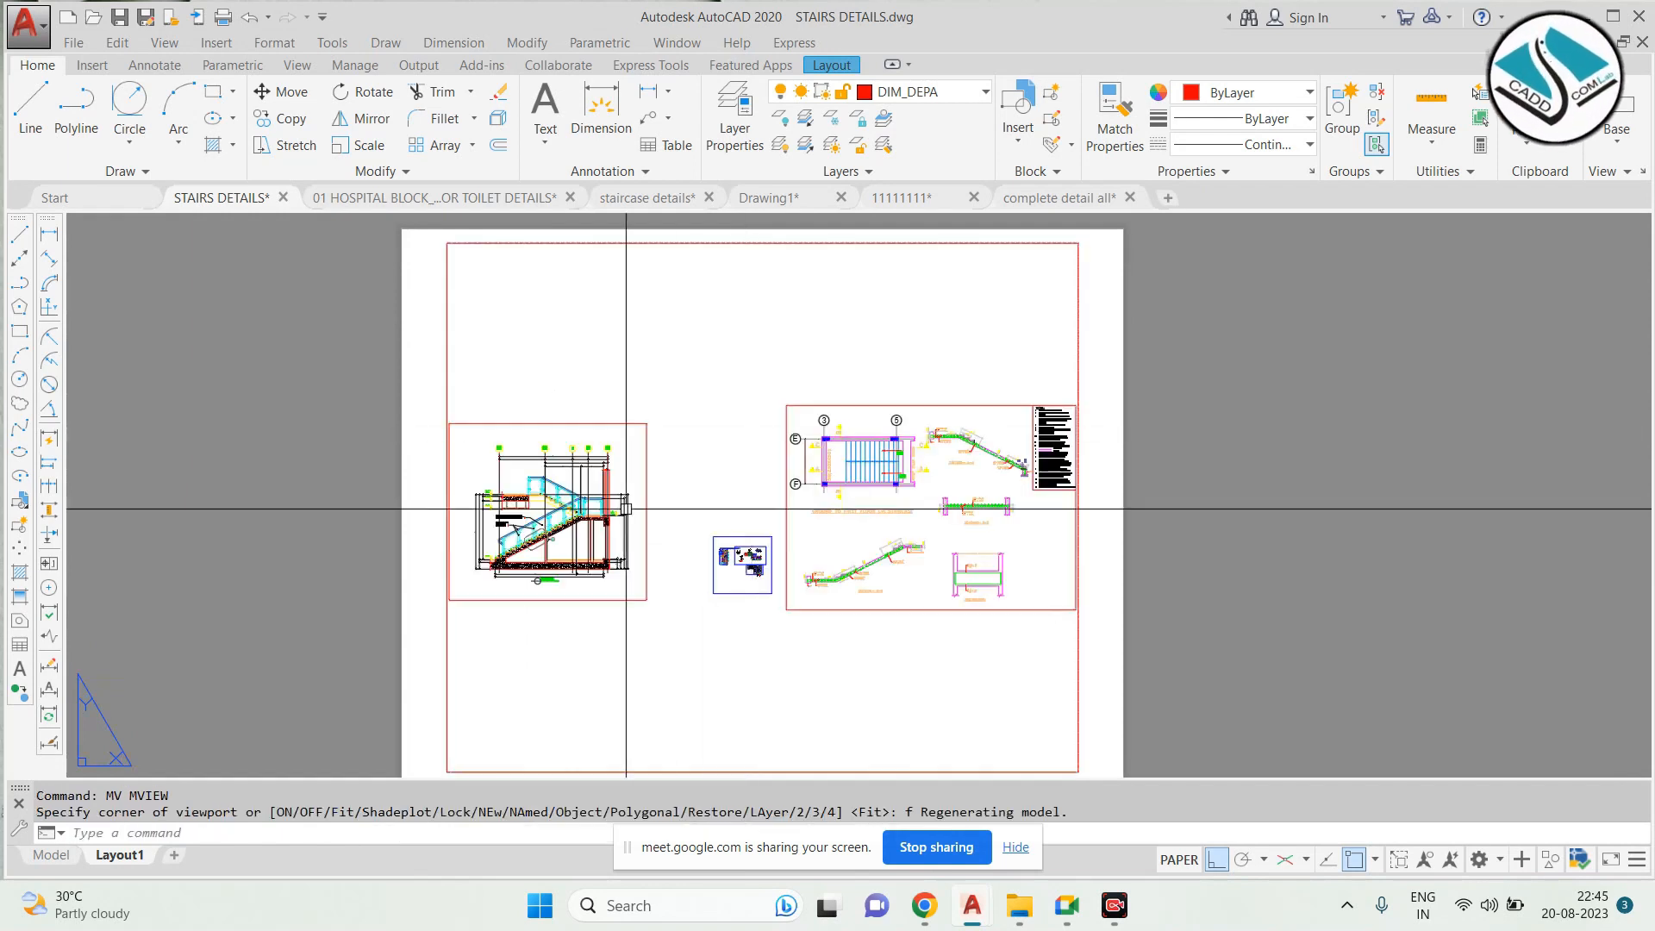
left_click(51, 854)
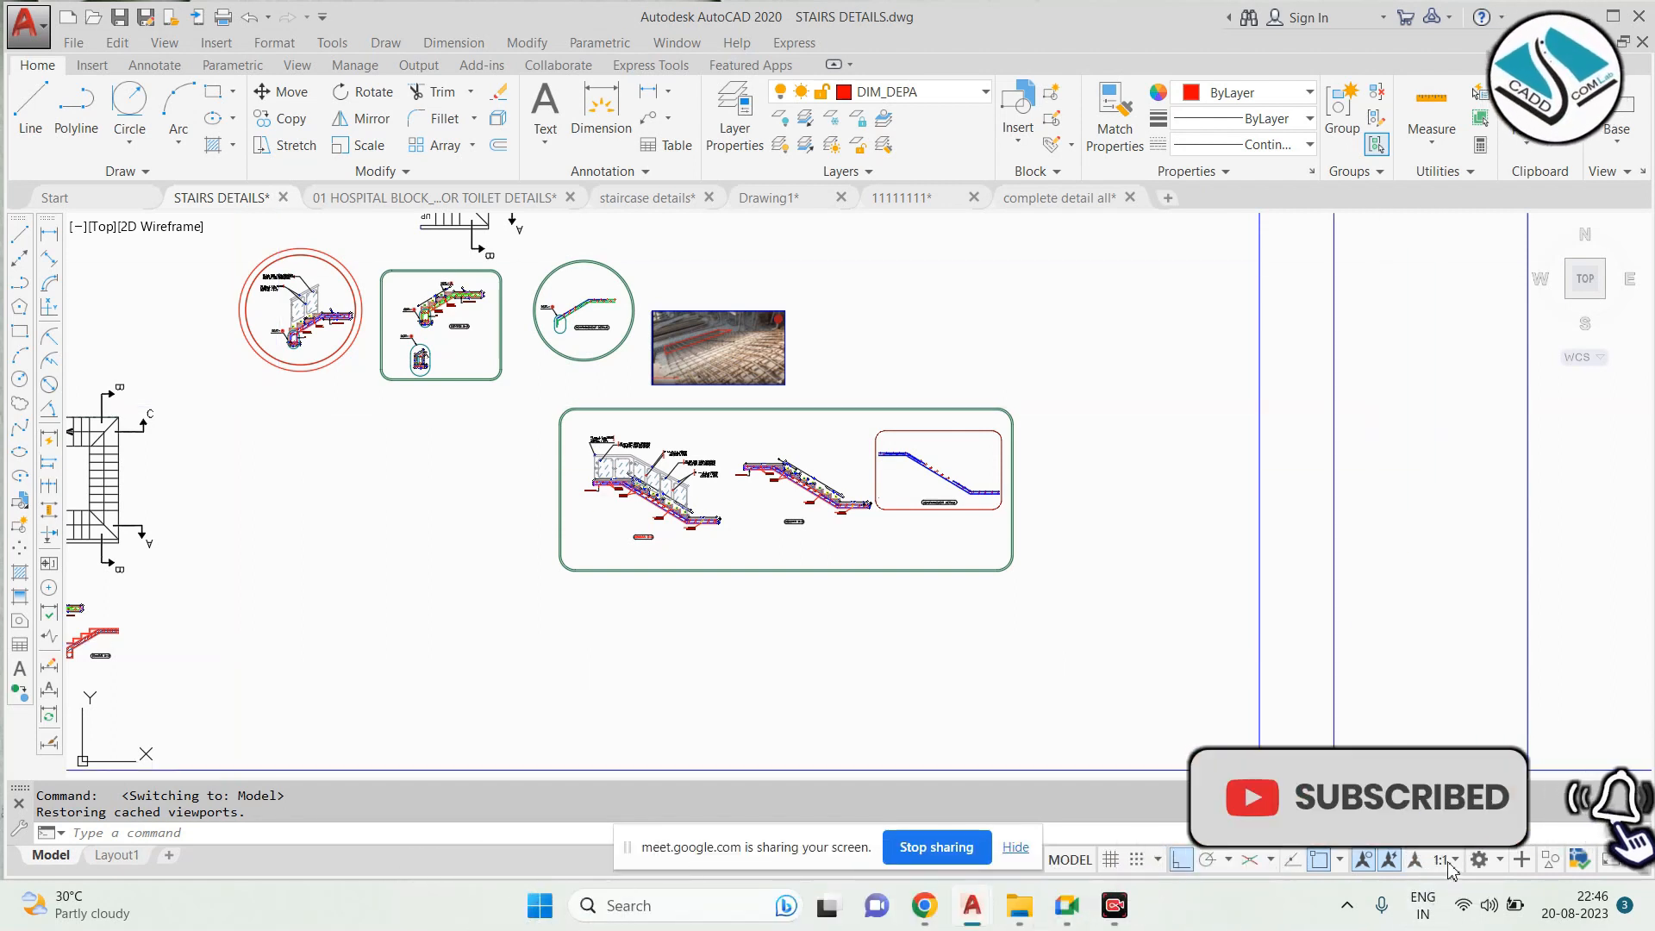
Stop sharing the screen, switch to WhatsApp in Chrome, and download and open the received 19-8-23-1.pdf
left_click(938, 847)
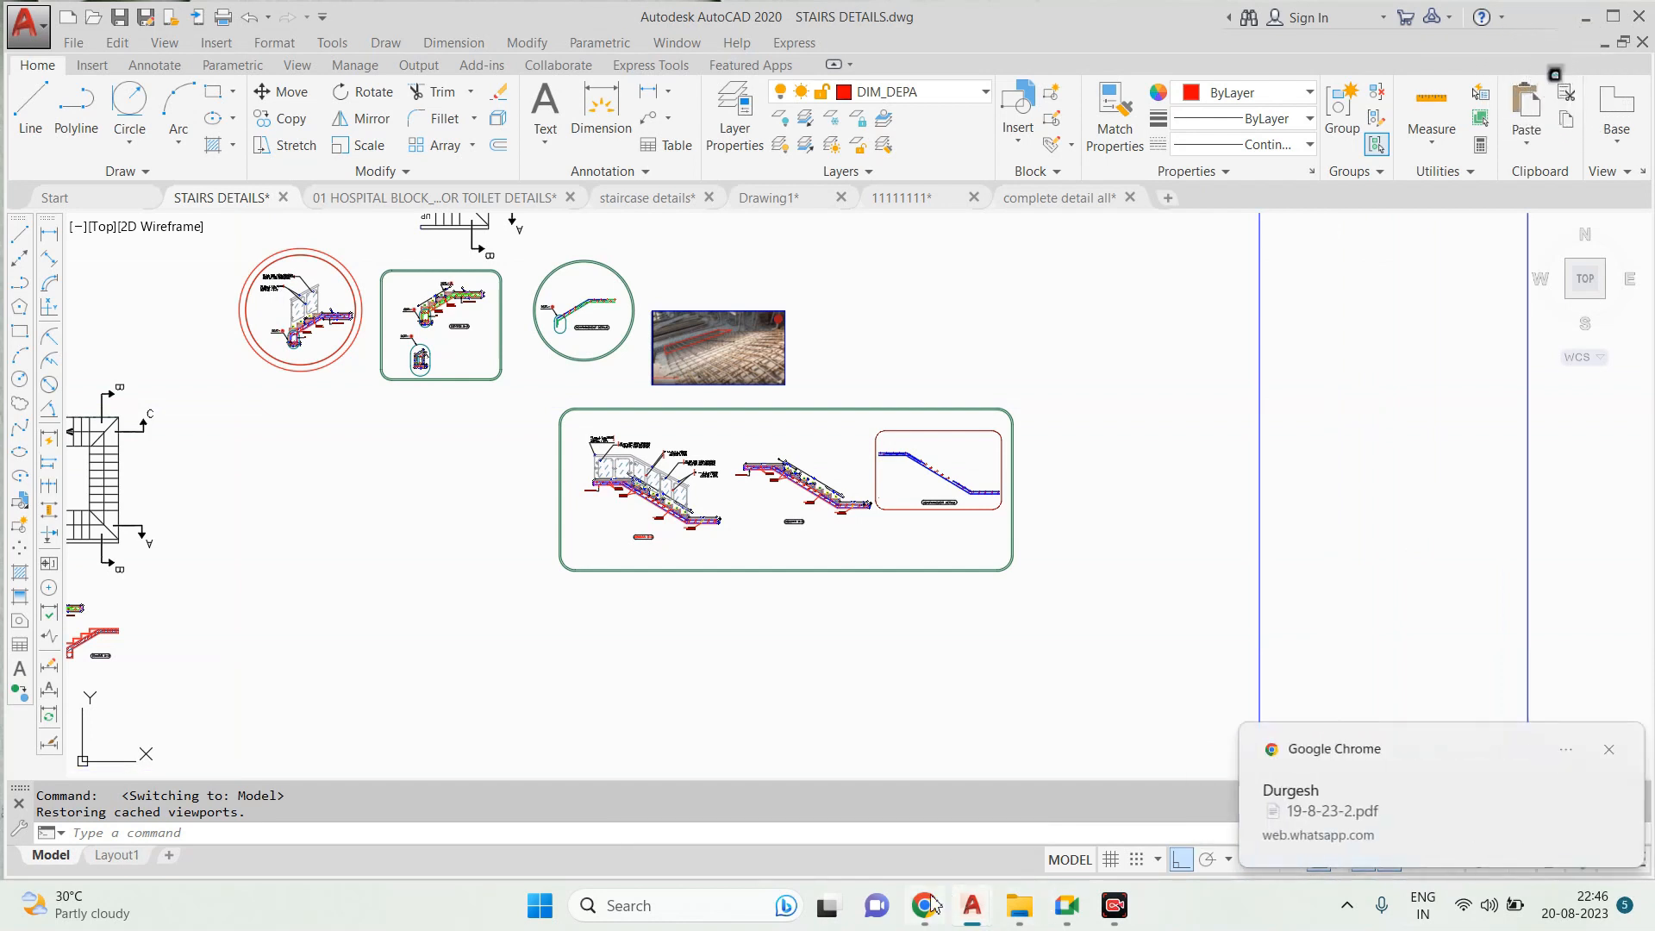
left_click(935, 793)
left_click(889, 575)
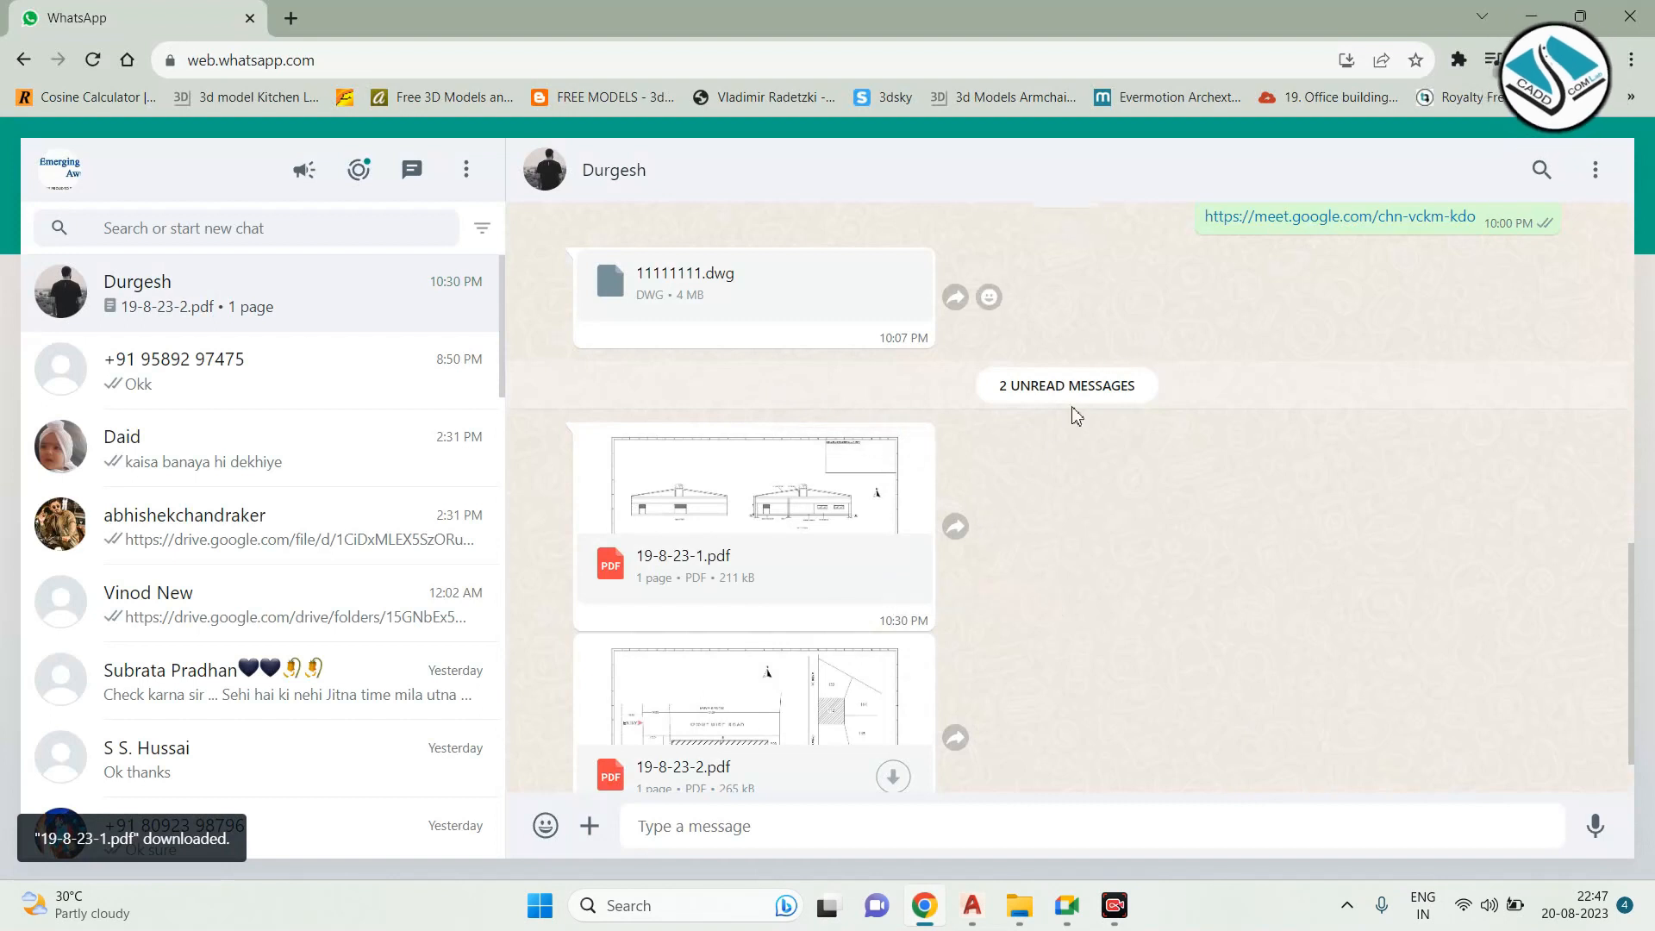
left_click(1528, 59)
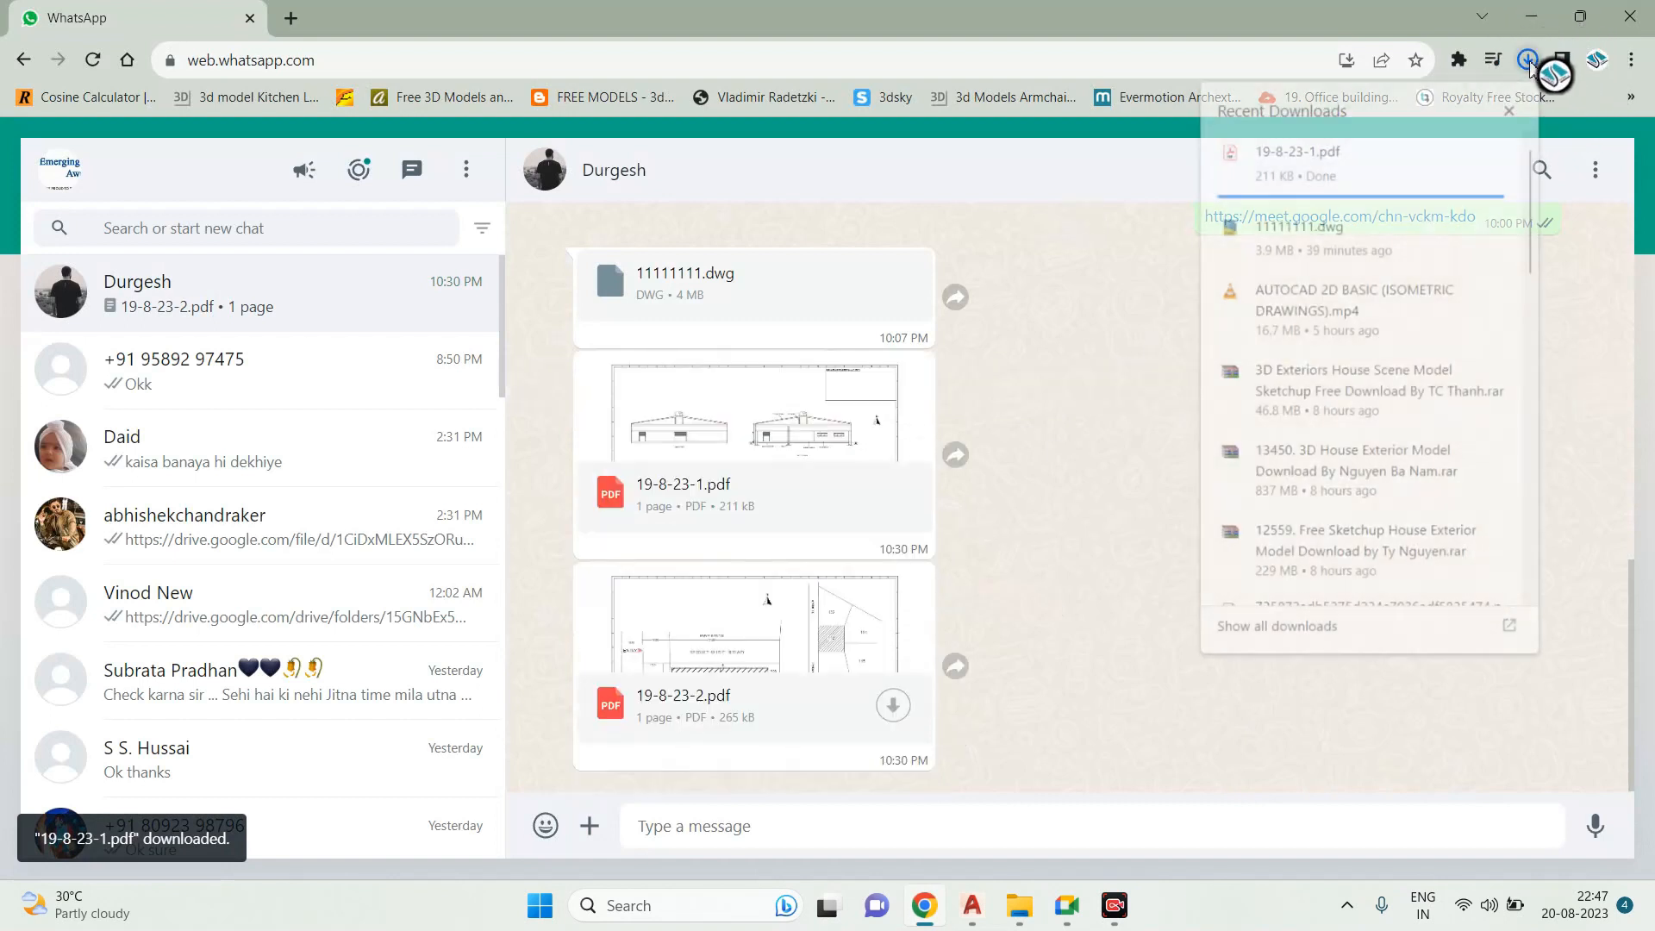
left_click(1323, 164)
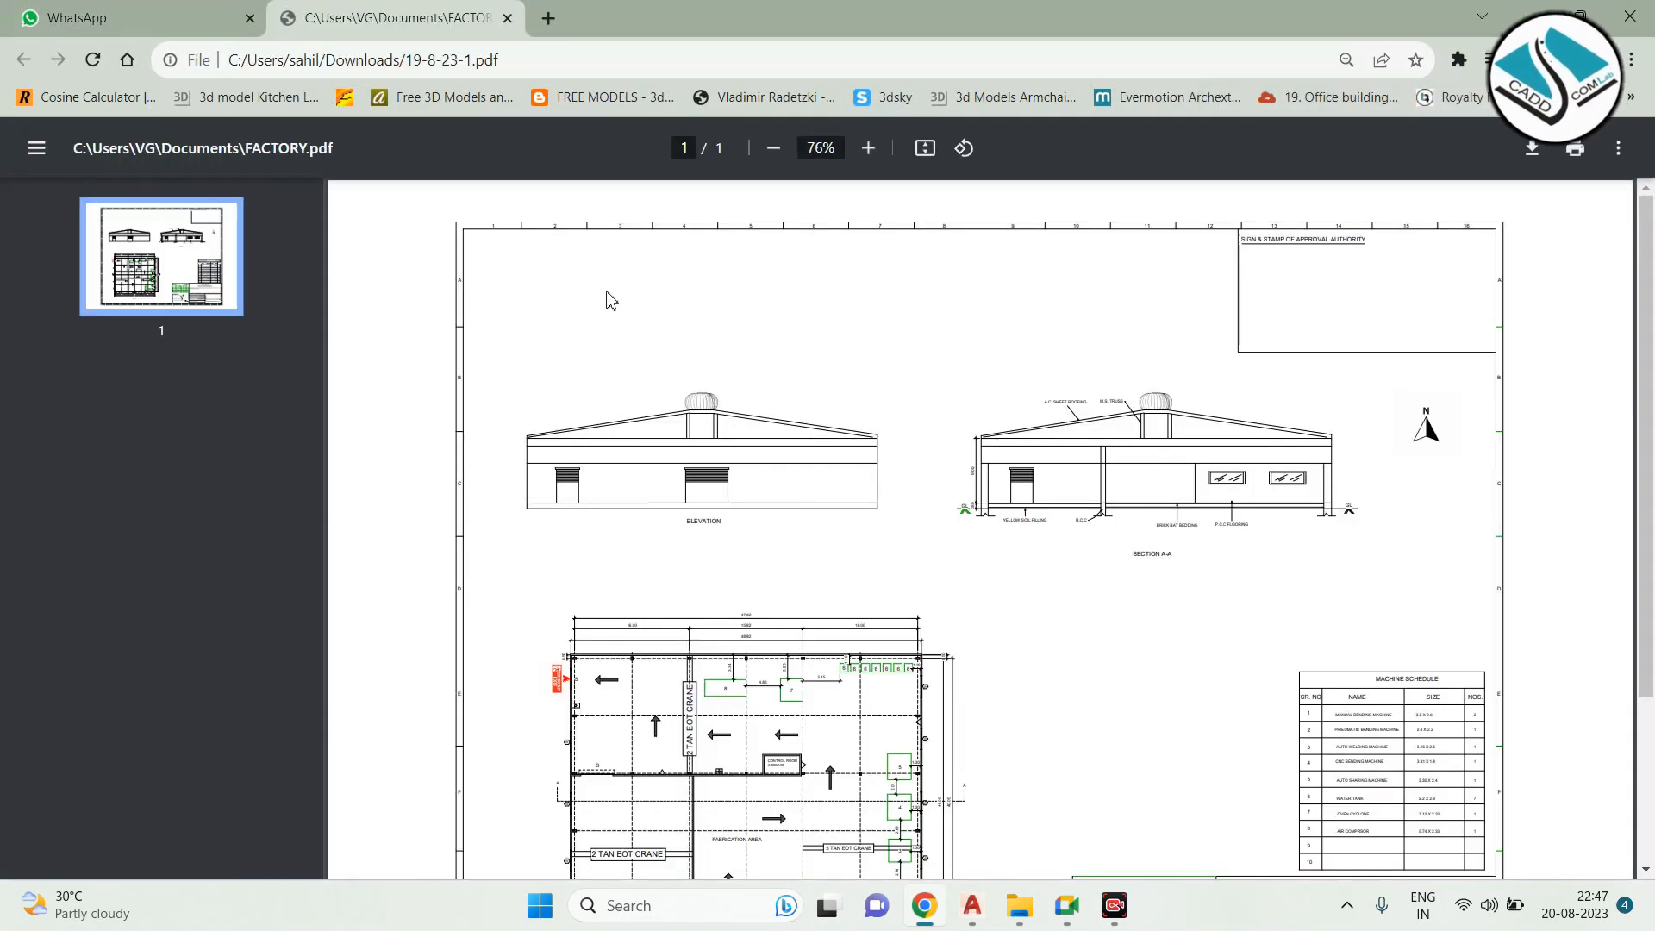
scroll(793, 472, "down", 3)
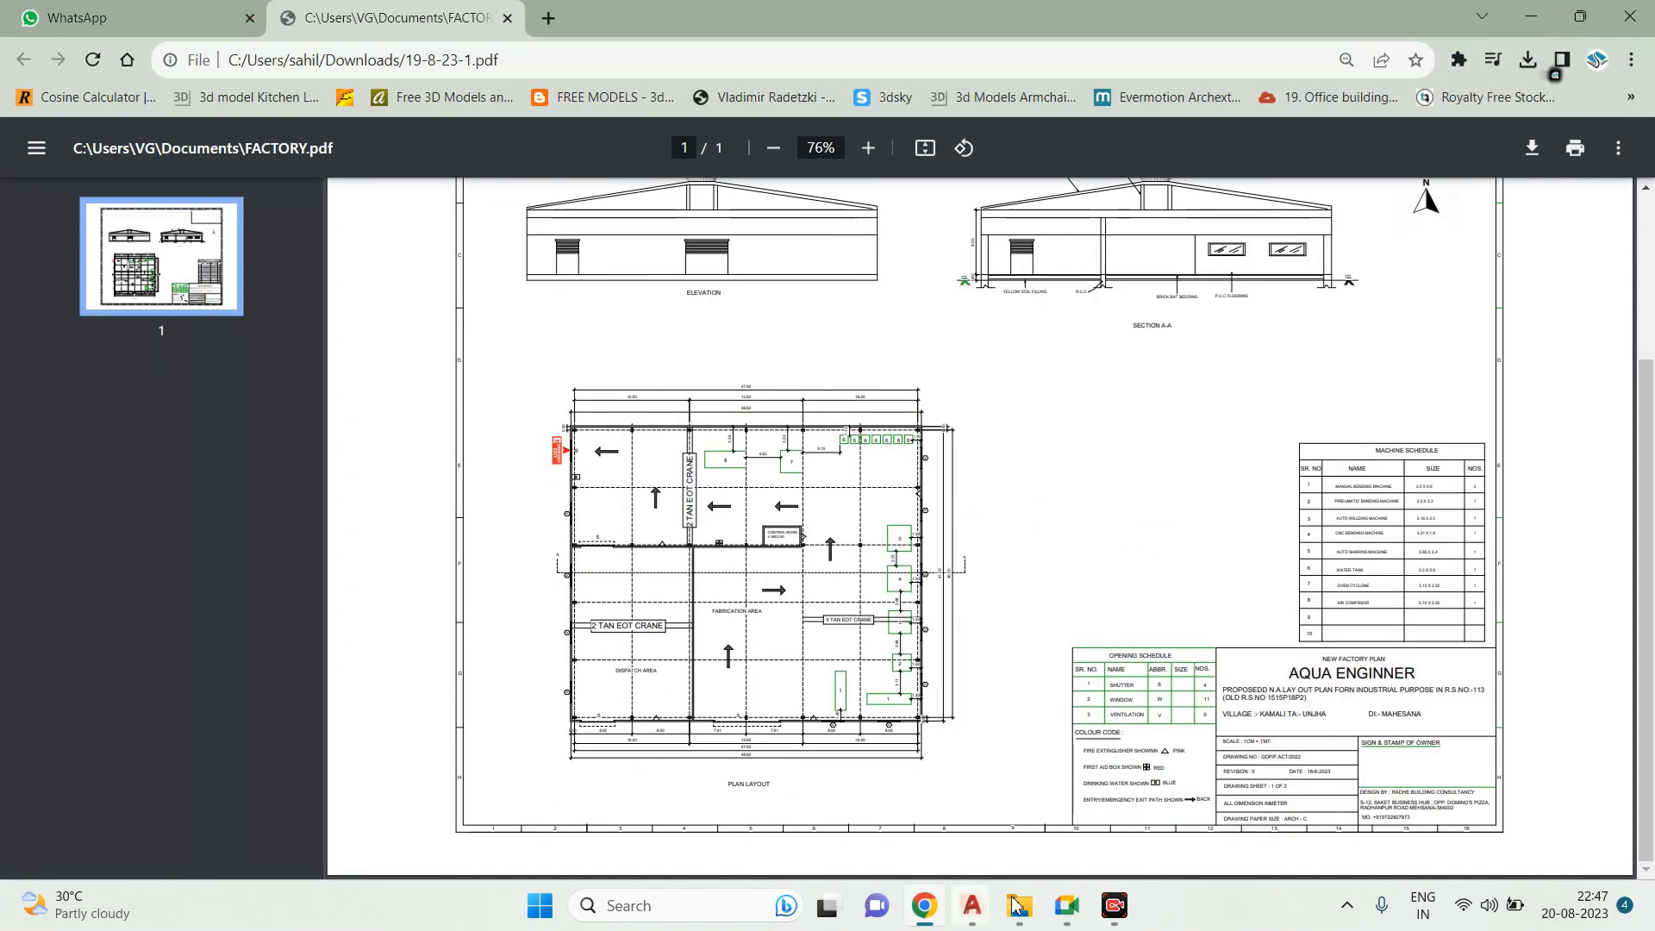
Switch to Google Meet, share the entire screen with the meeting, and return to the factory PDF
left_click(1066, 905)
left_click(847, 839)
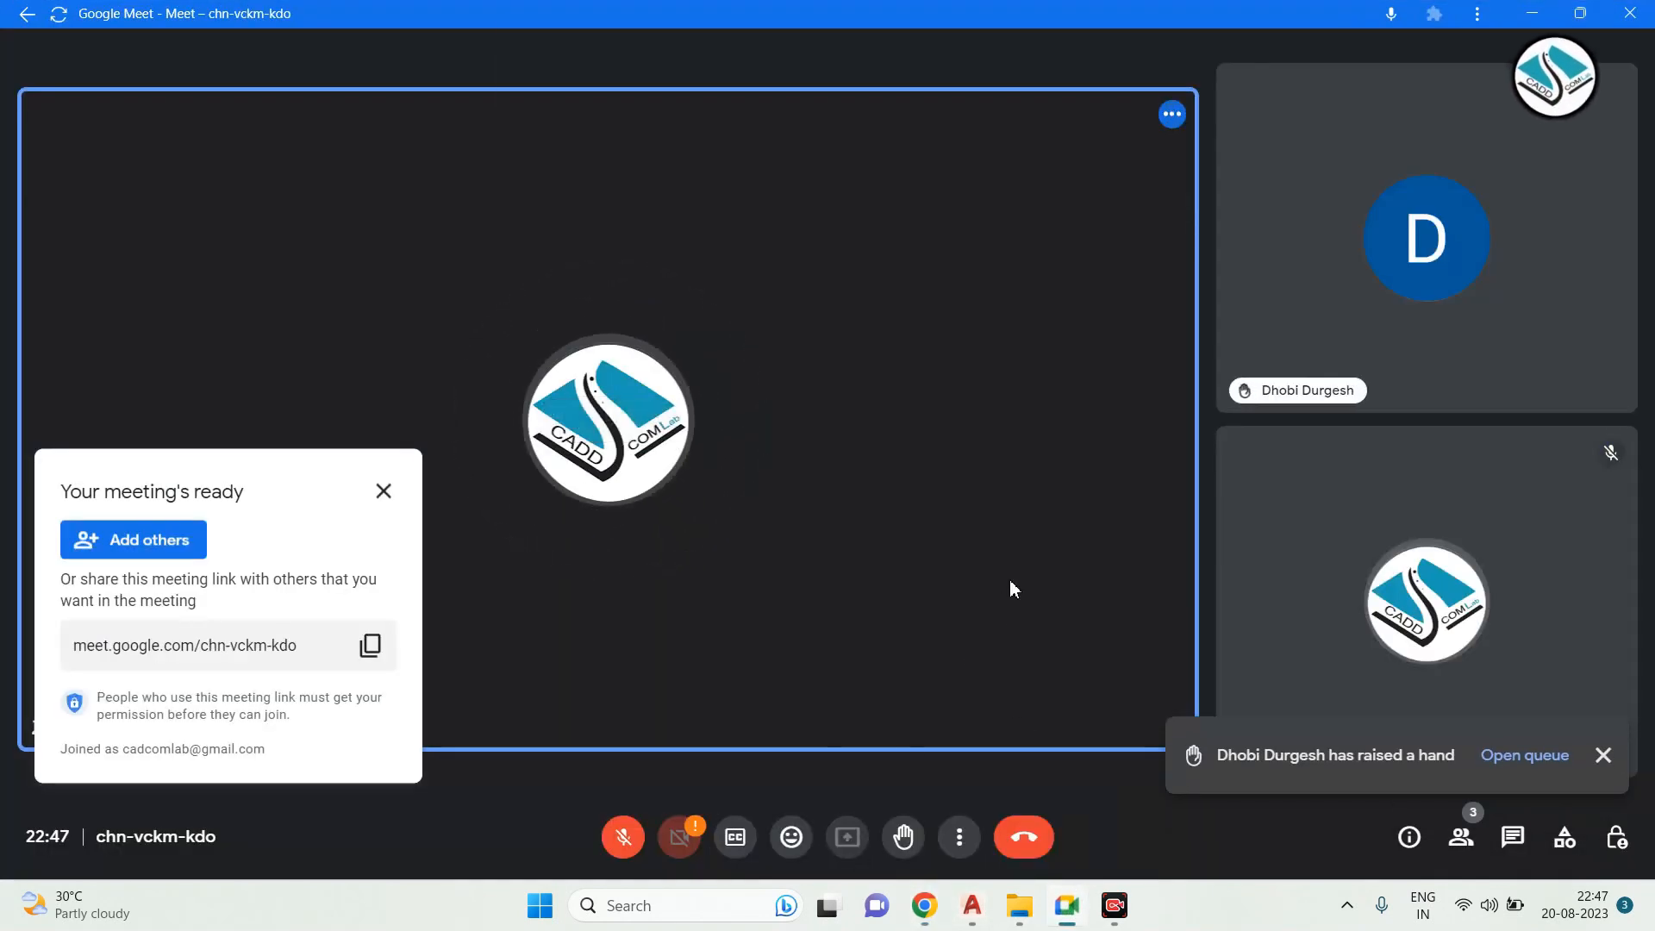
left_click(1030, 123)
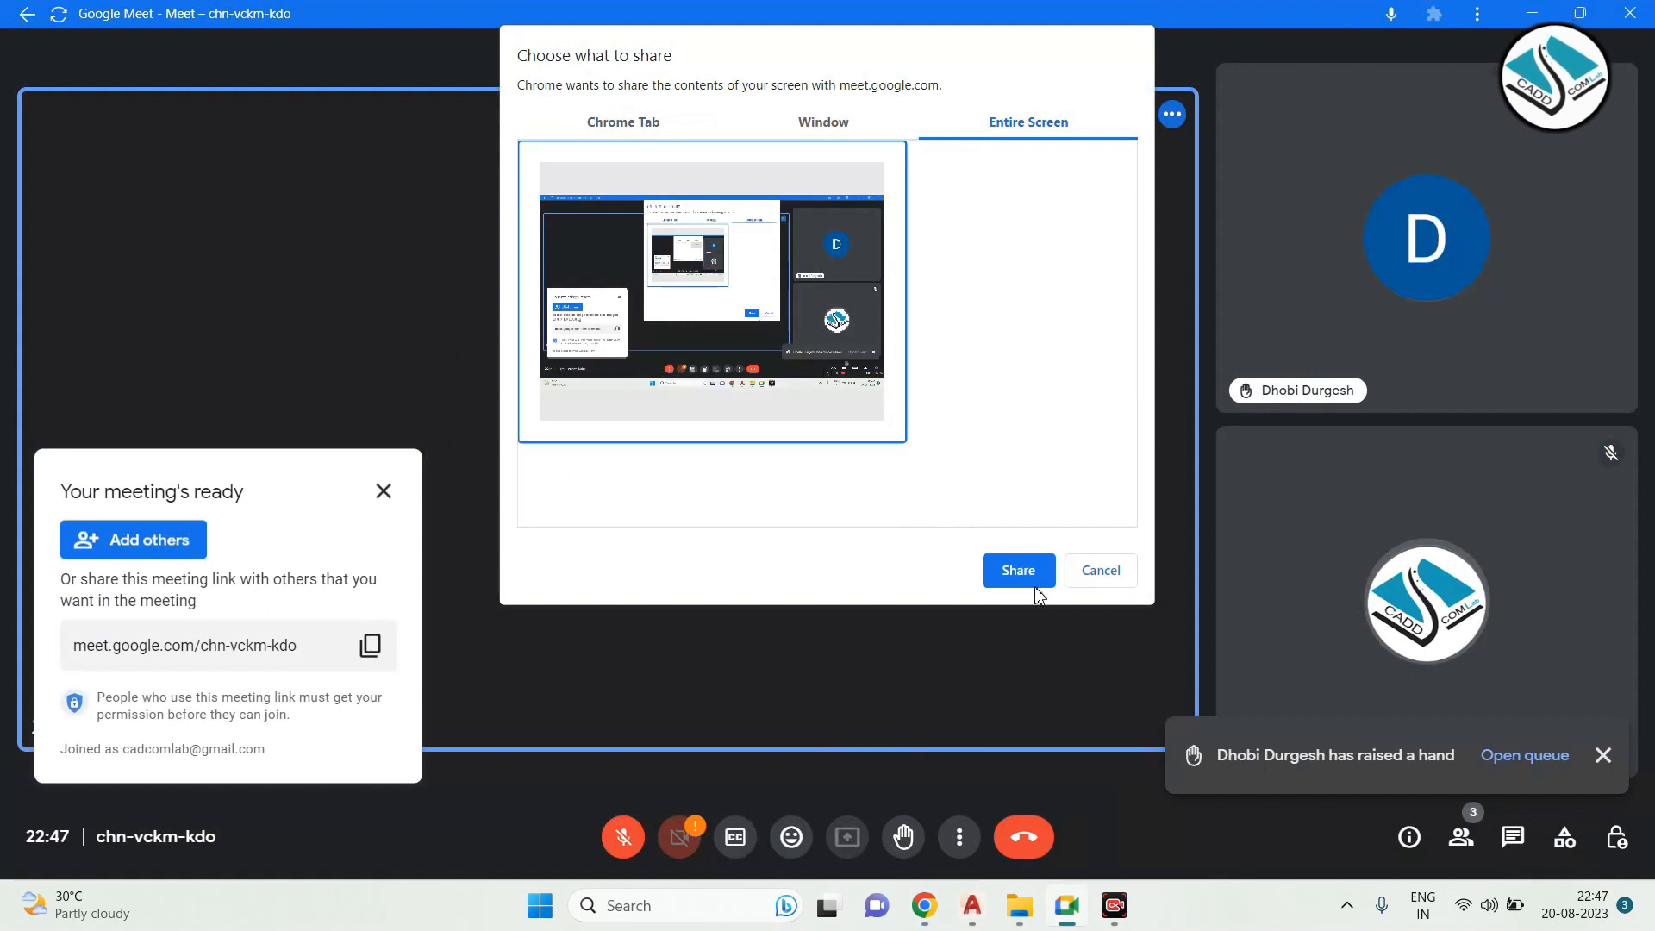
left_click(1019, 571)
left_click(1531, 14)
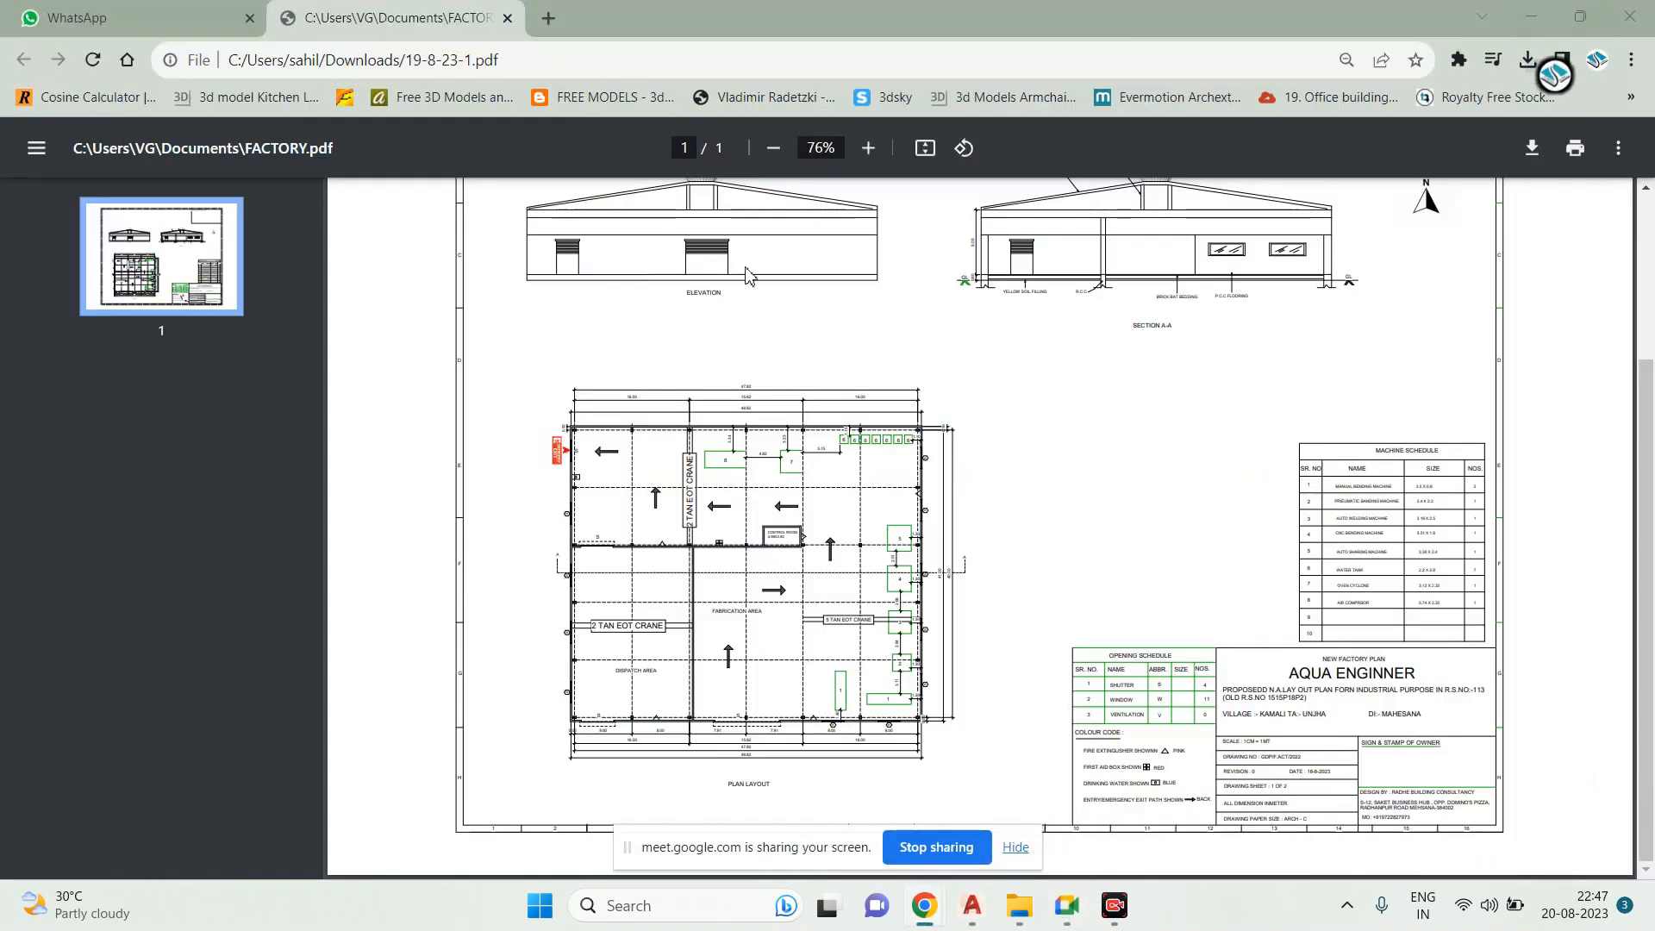
Examine the factory's Section A-A, including its roof truss, heights, soil filling, brick bat bedding and P.C.C flooring notes
scroll(758, 271, "up", 3)
scroll(691, 448, "up", 3, "ctrl")
scroll(662, 439, "down", 3, "ctrl")
scroll(1198, 434, "up", 3, "ctrl")
scroll(1198, 431, "up", 3, "ctrl")
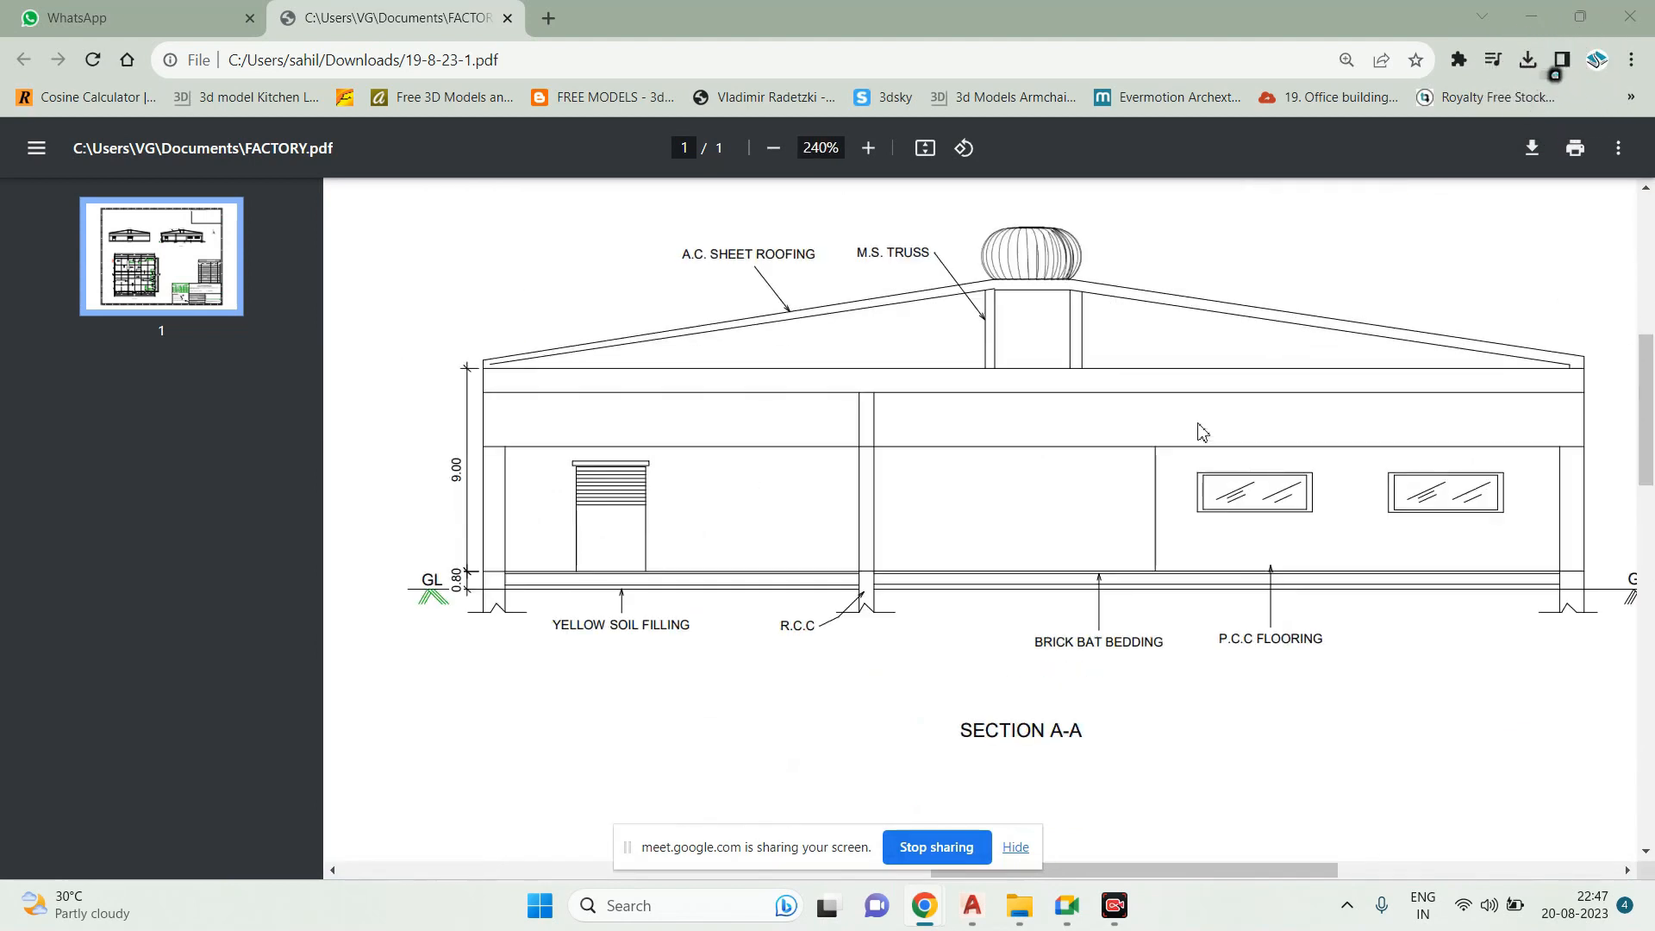
scroll(1211, 422, "up", 1)
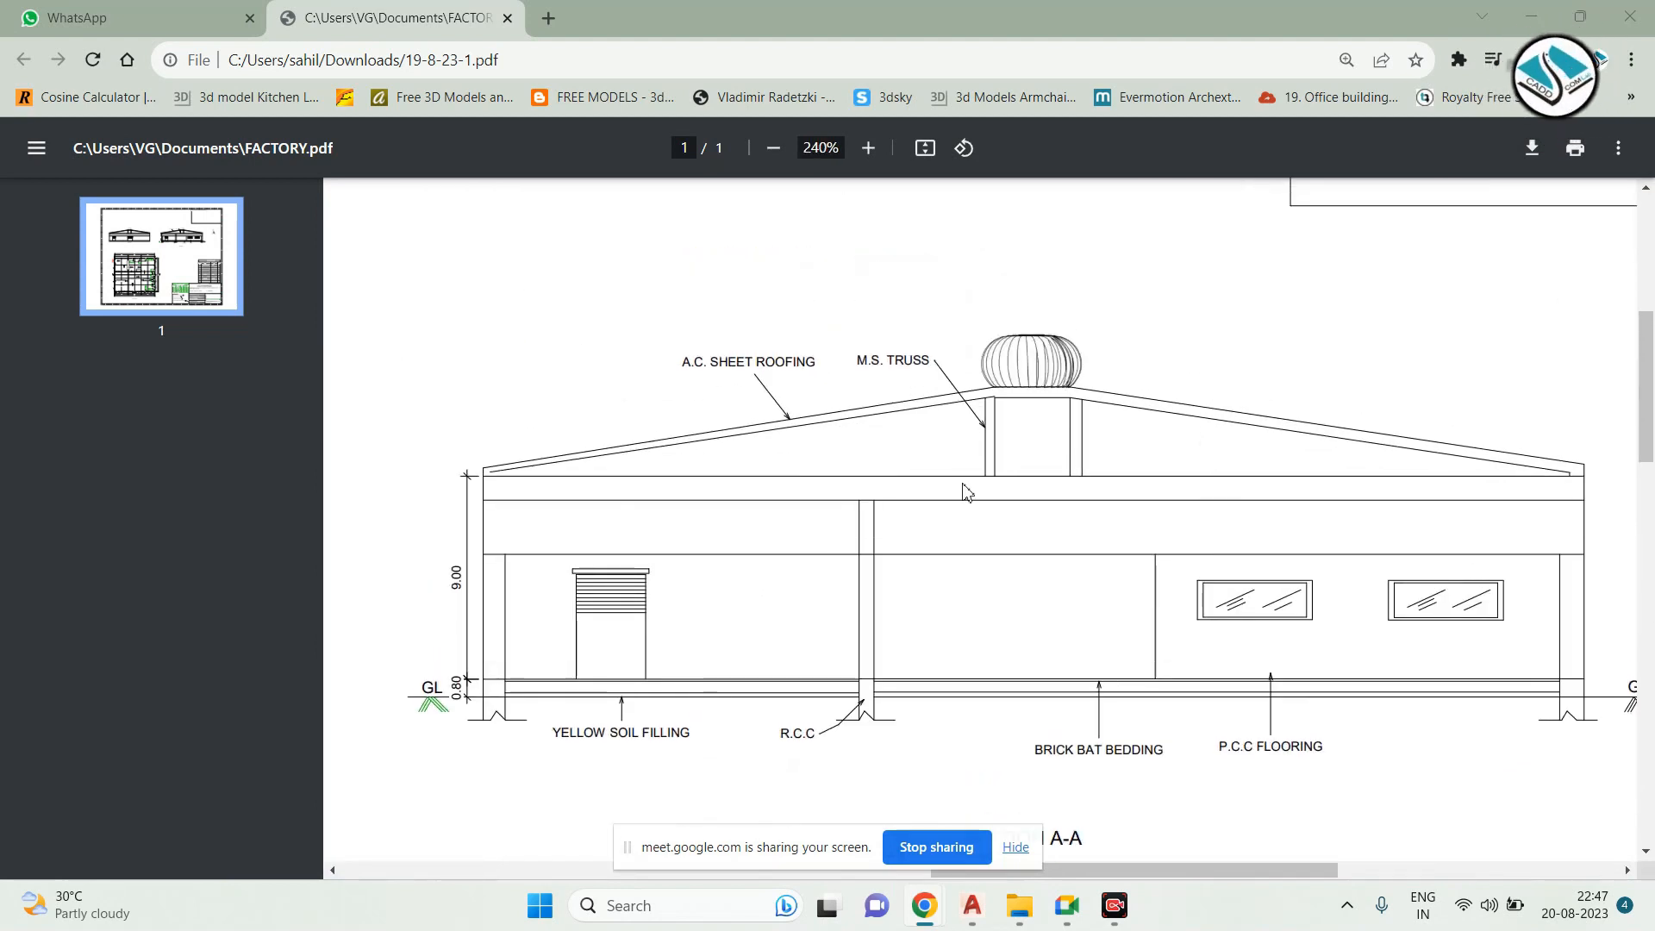
scroll(966, 489, "down", 2)
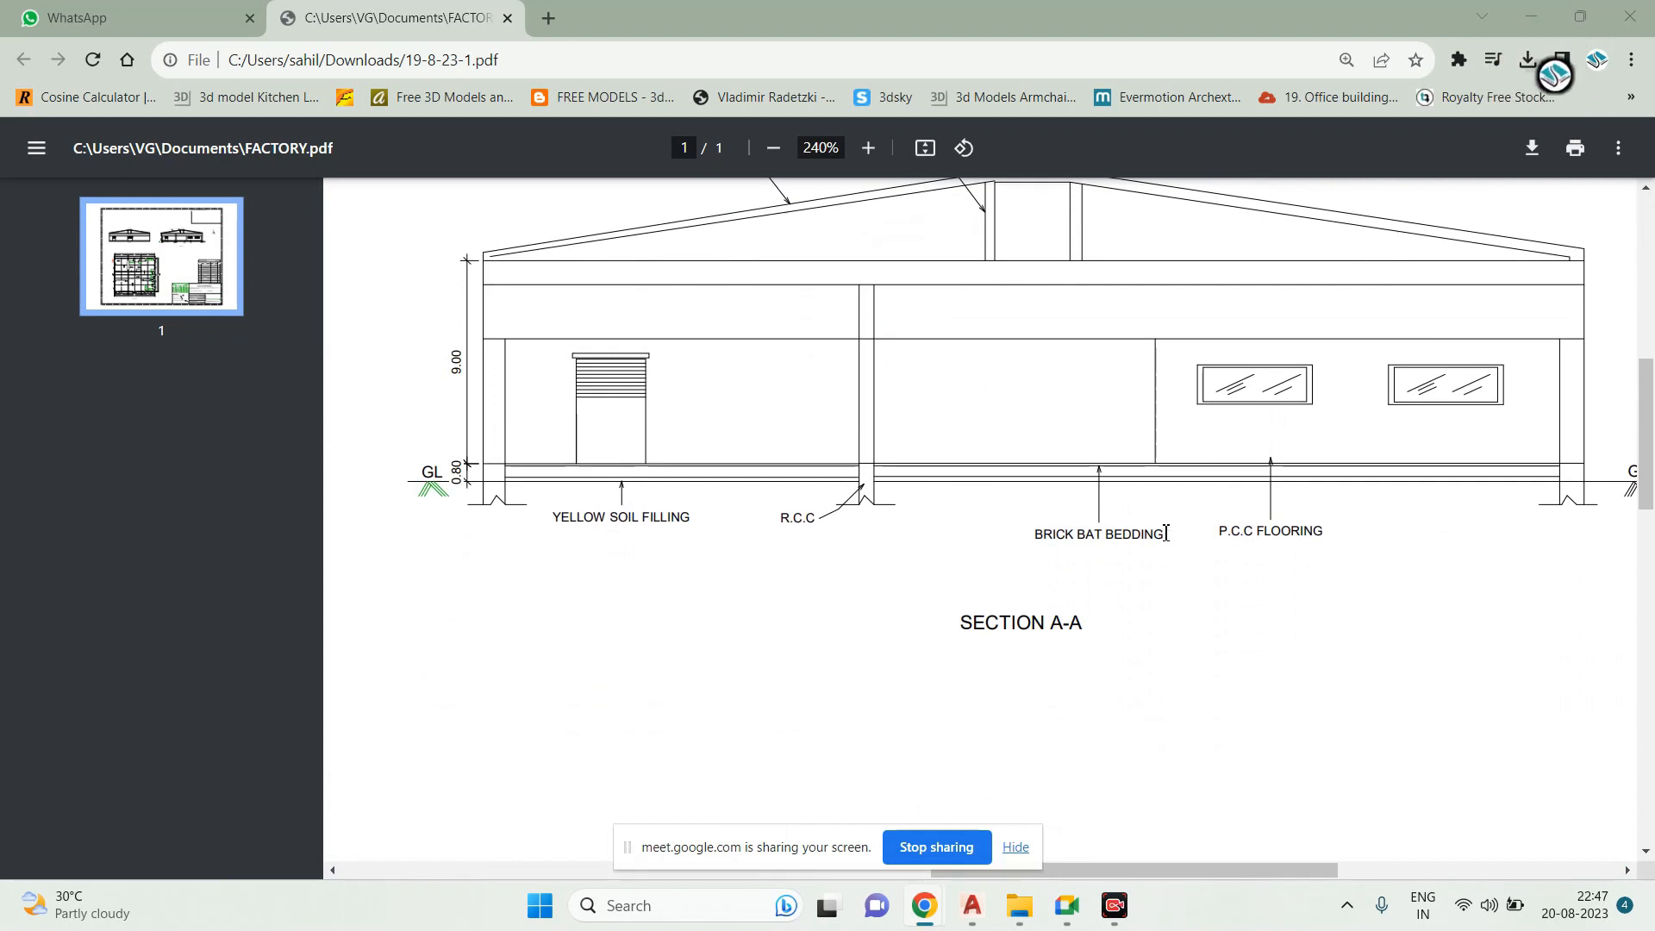
scroll(1164, 528, "up", 1, "ctrl")
scroll(1465, 535, "up", 1, "ctrl")
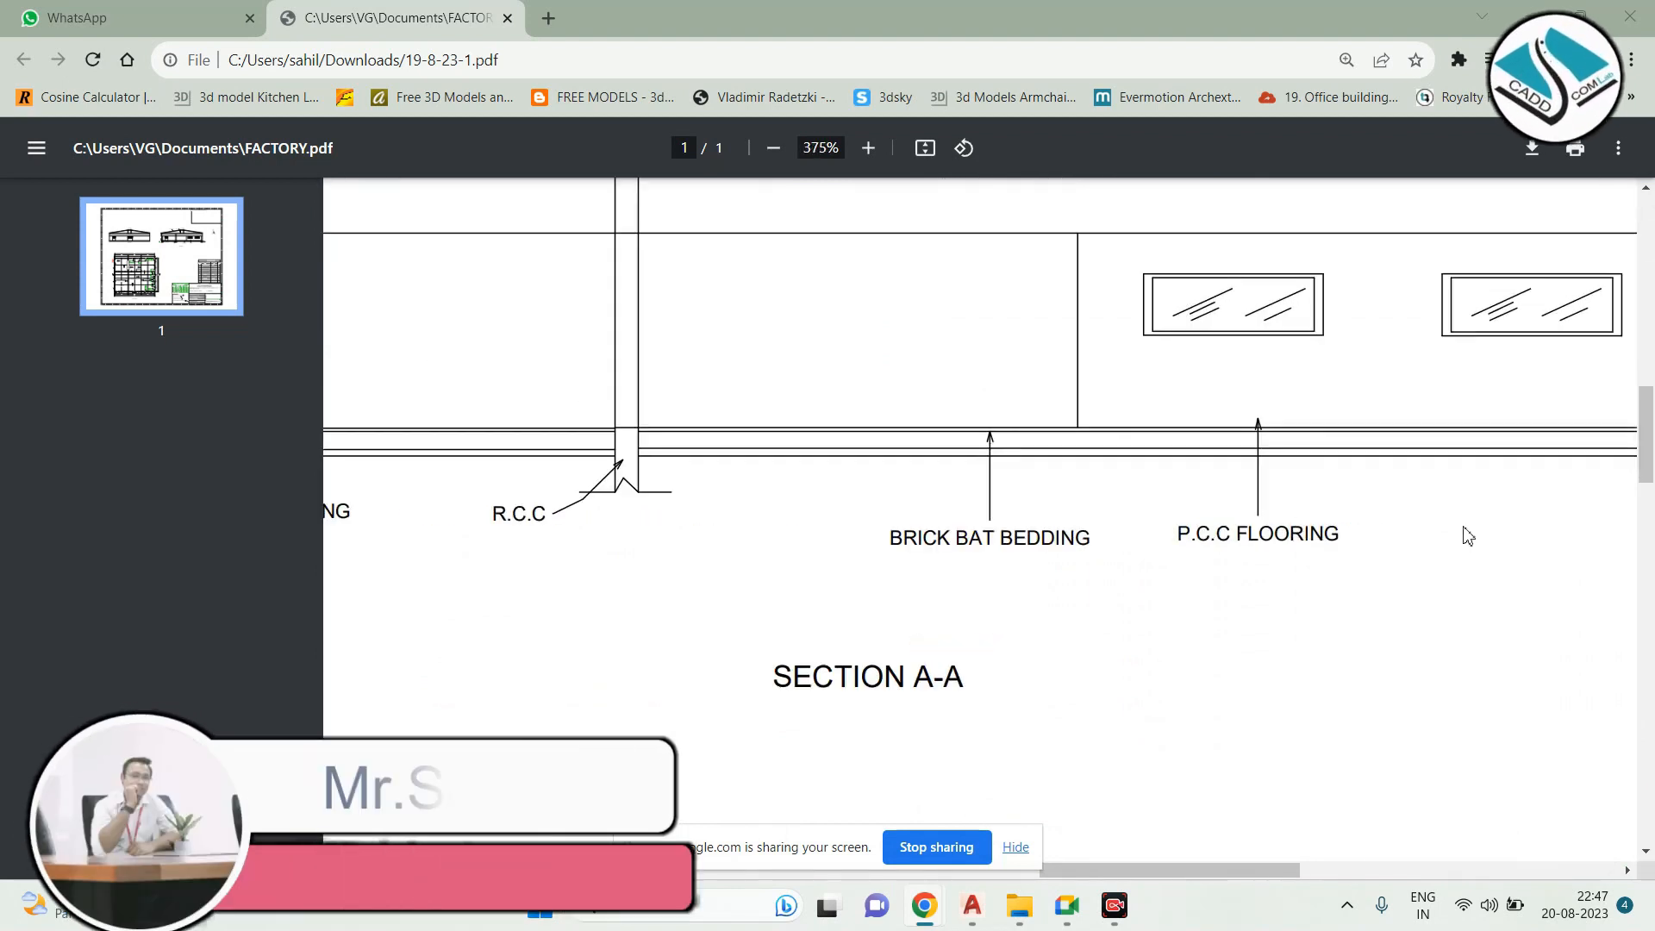
scroll(1026, 405, "down", 3, "ctrl")
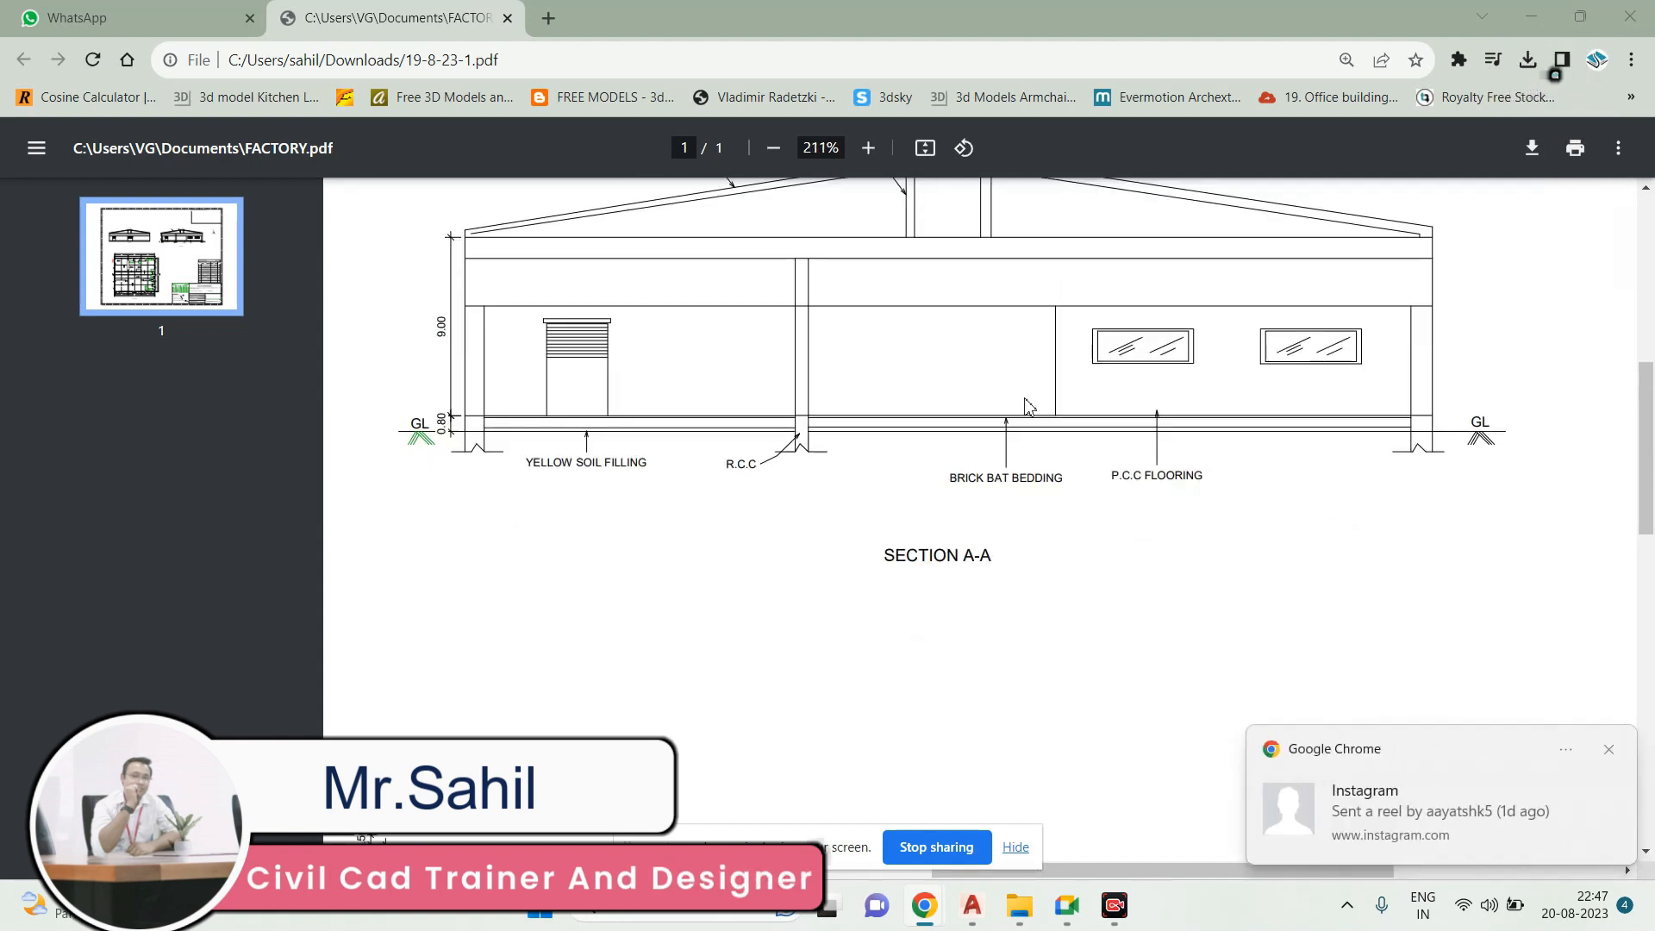
scroll(1026, 406, "down", 2, "ctrl")
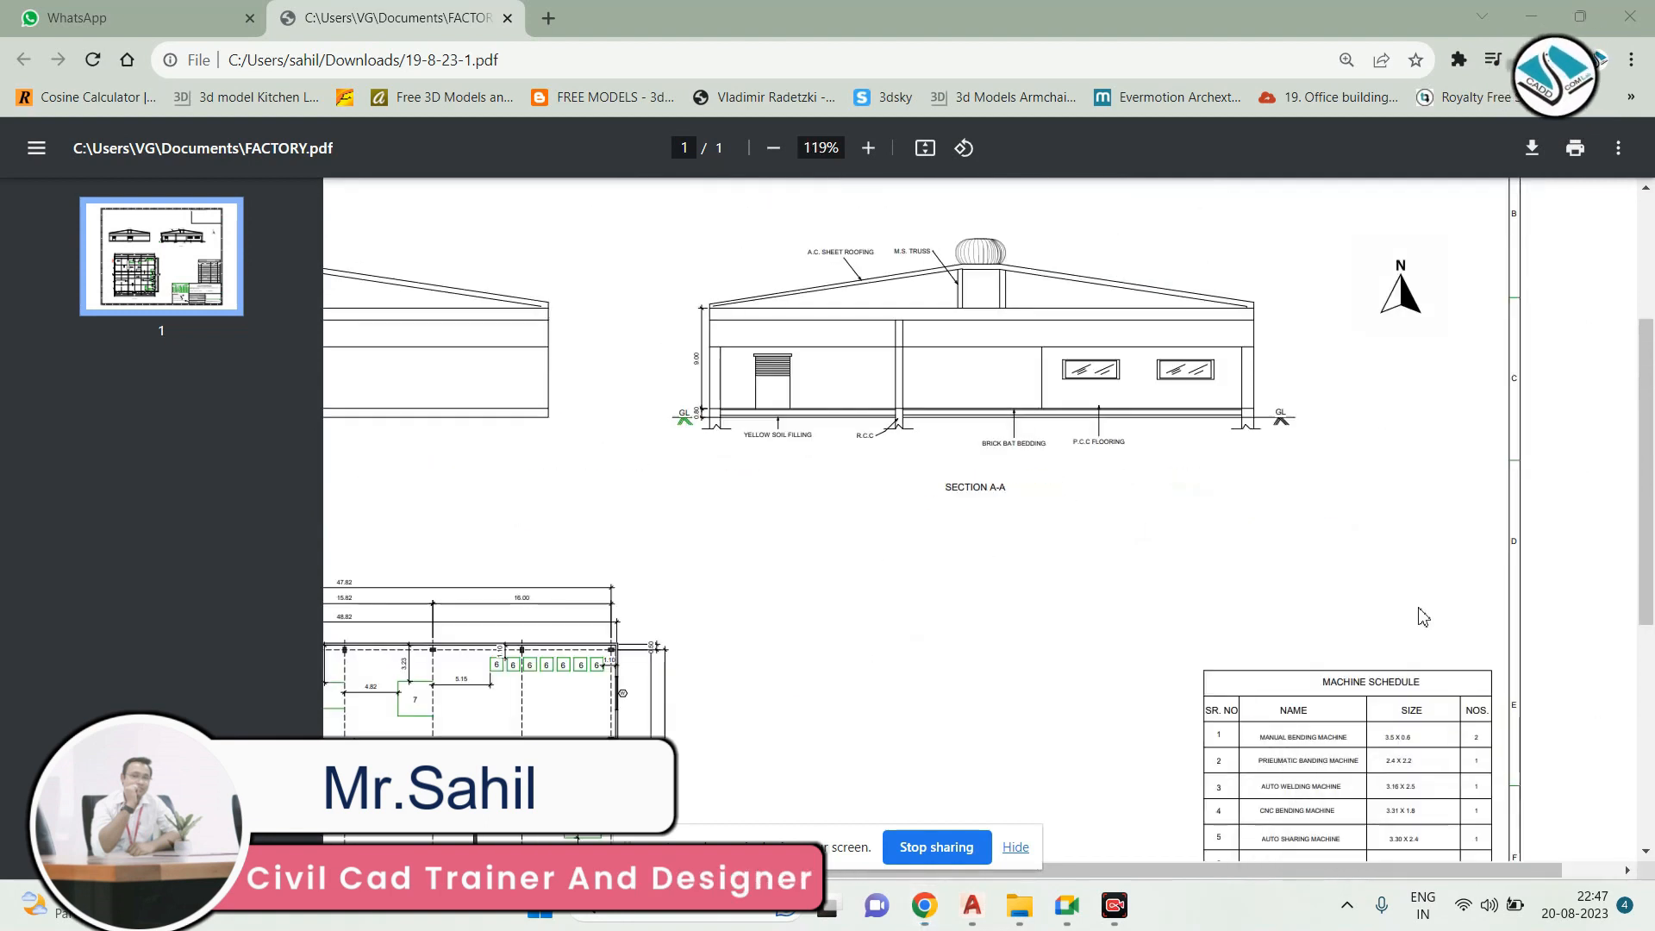
Read the machine schedule's names, sizes and quantities on the factory sheet
scroll(1422, 518, "down", 5)
scroll(1423, 368, "up", 4, "ctrl")
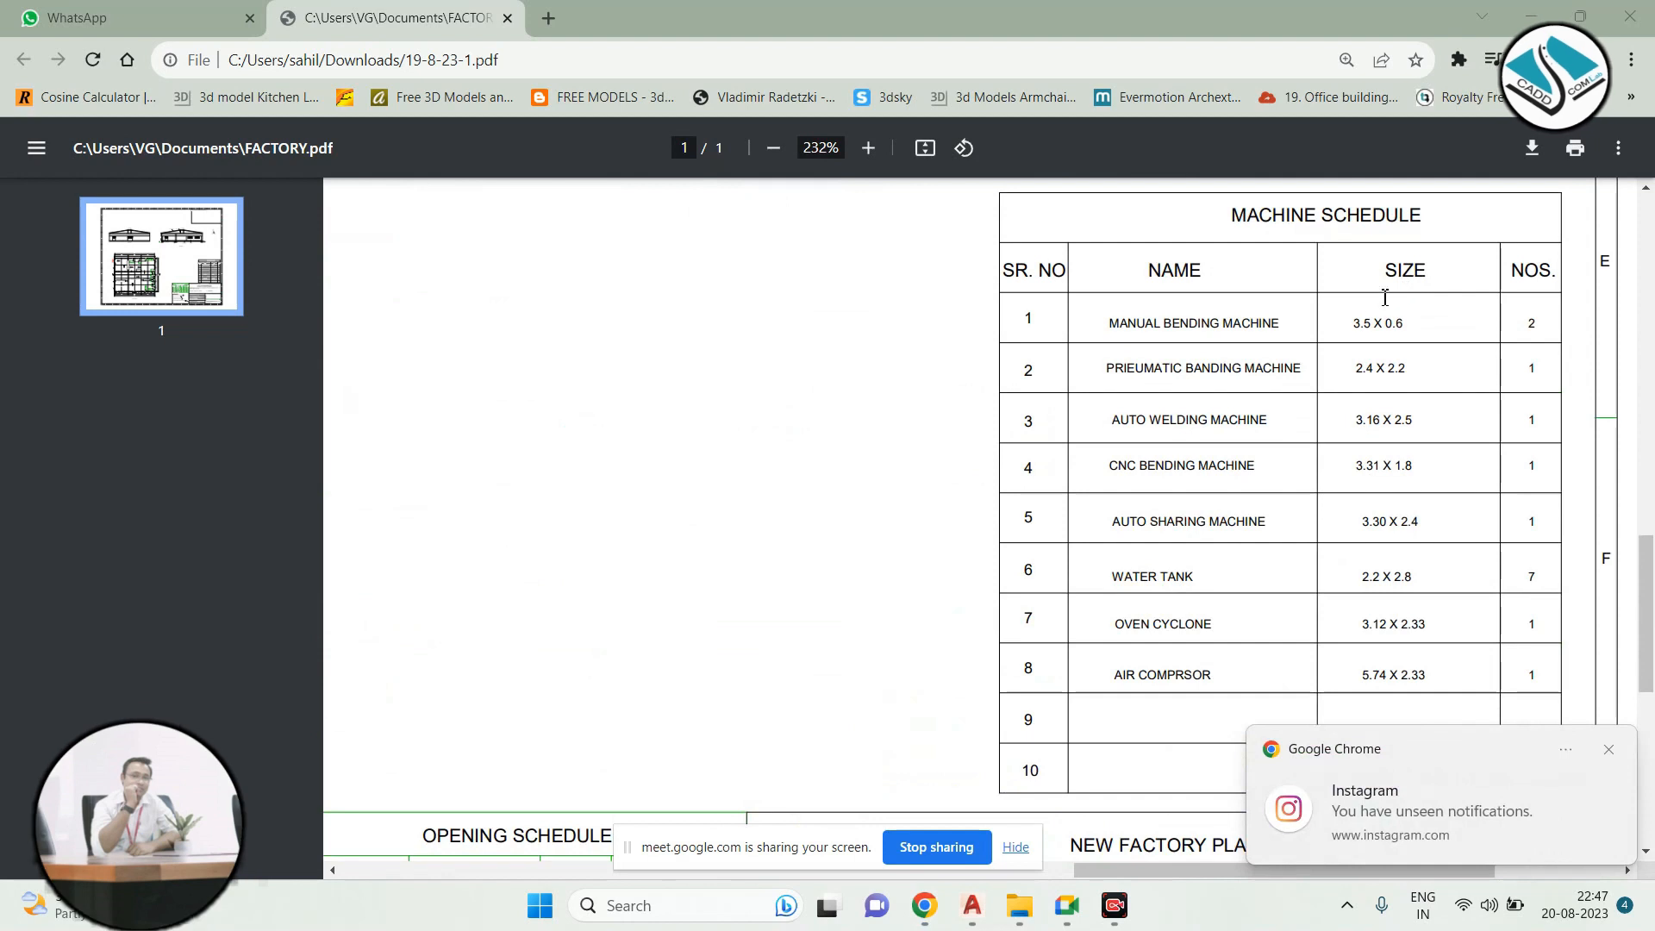
scroll(1397, 284, "up", 1, "ctrl")
scroll(1318, 318, "down", 4, "ctrl")
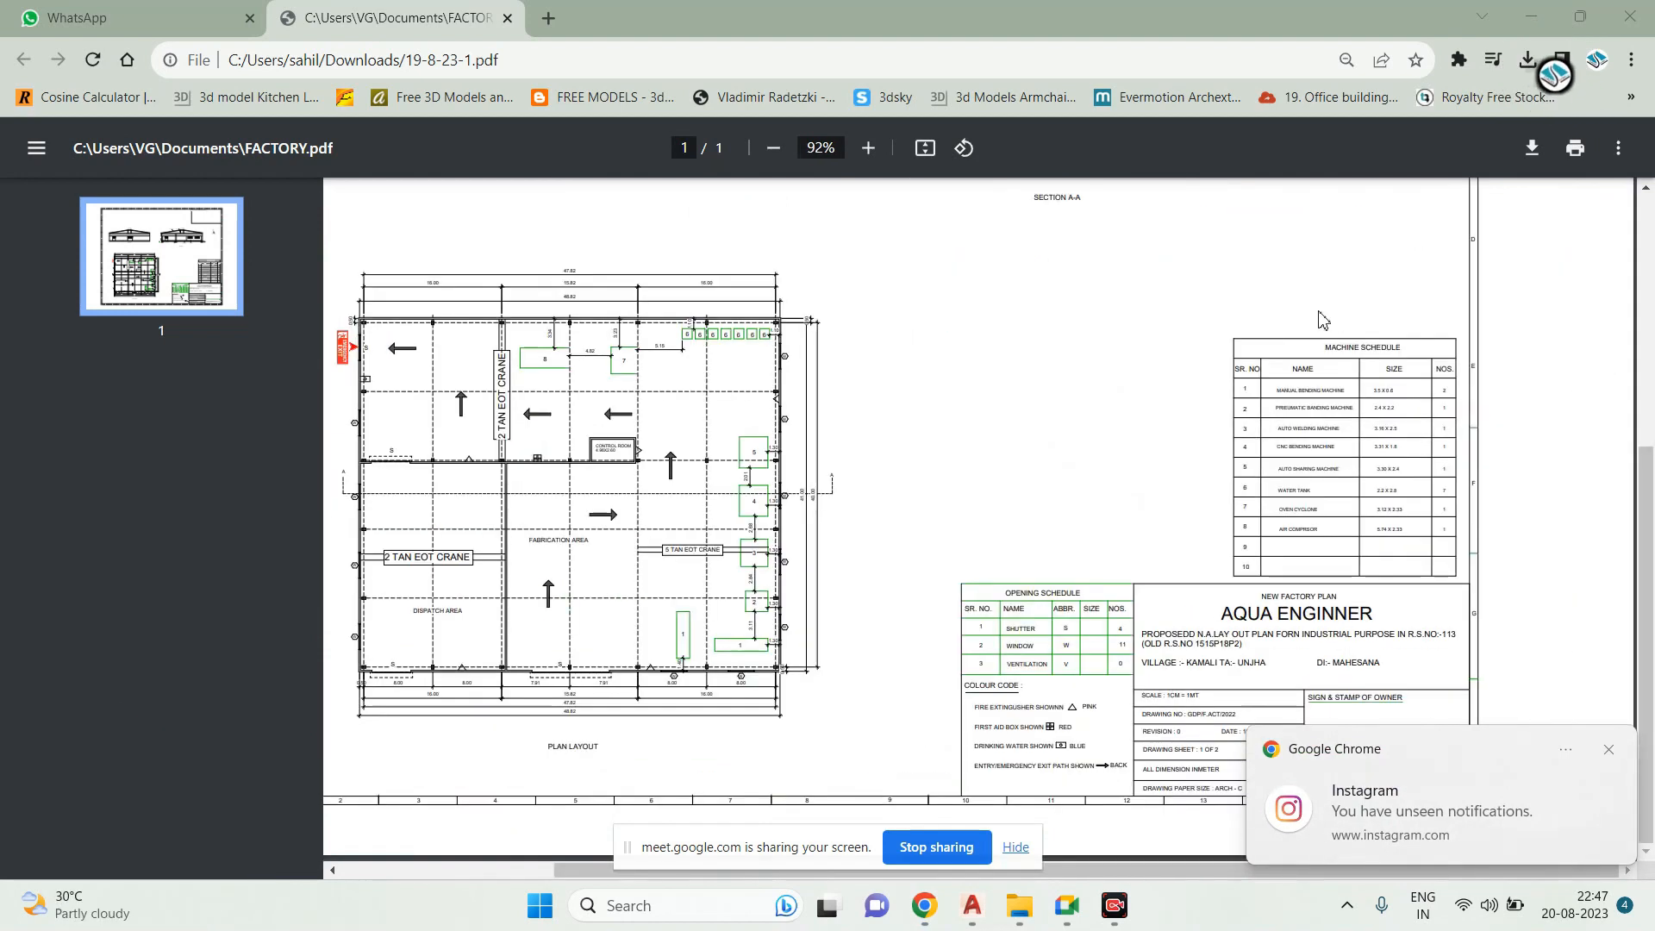
Examine the factory plan layout's EOT cranes, control room, machine positions, fabrication and dispatch areas, and column spacing dimensions
scroll(541, 457, "up", 3, "ctrl")
scroll(548, 457, "up", 1, "ctrl")
scroll(555, 454, "down", 1, "ctrl")
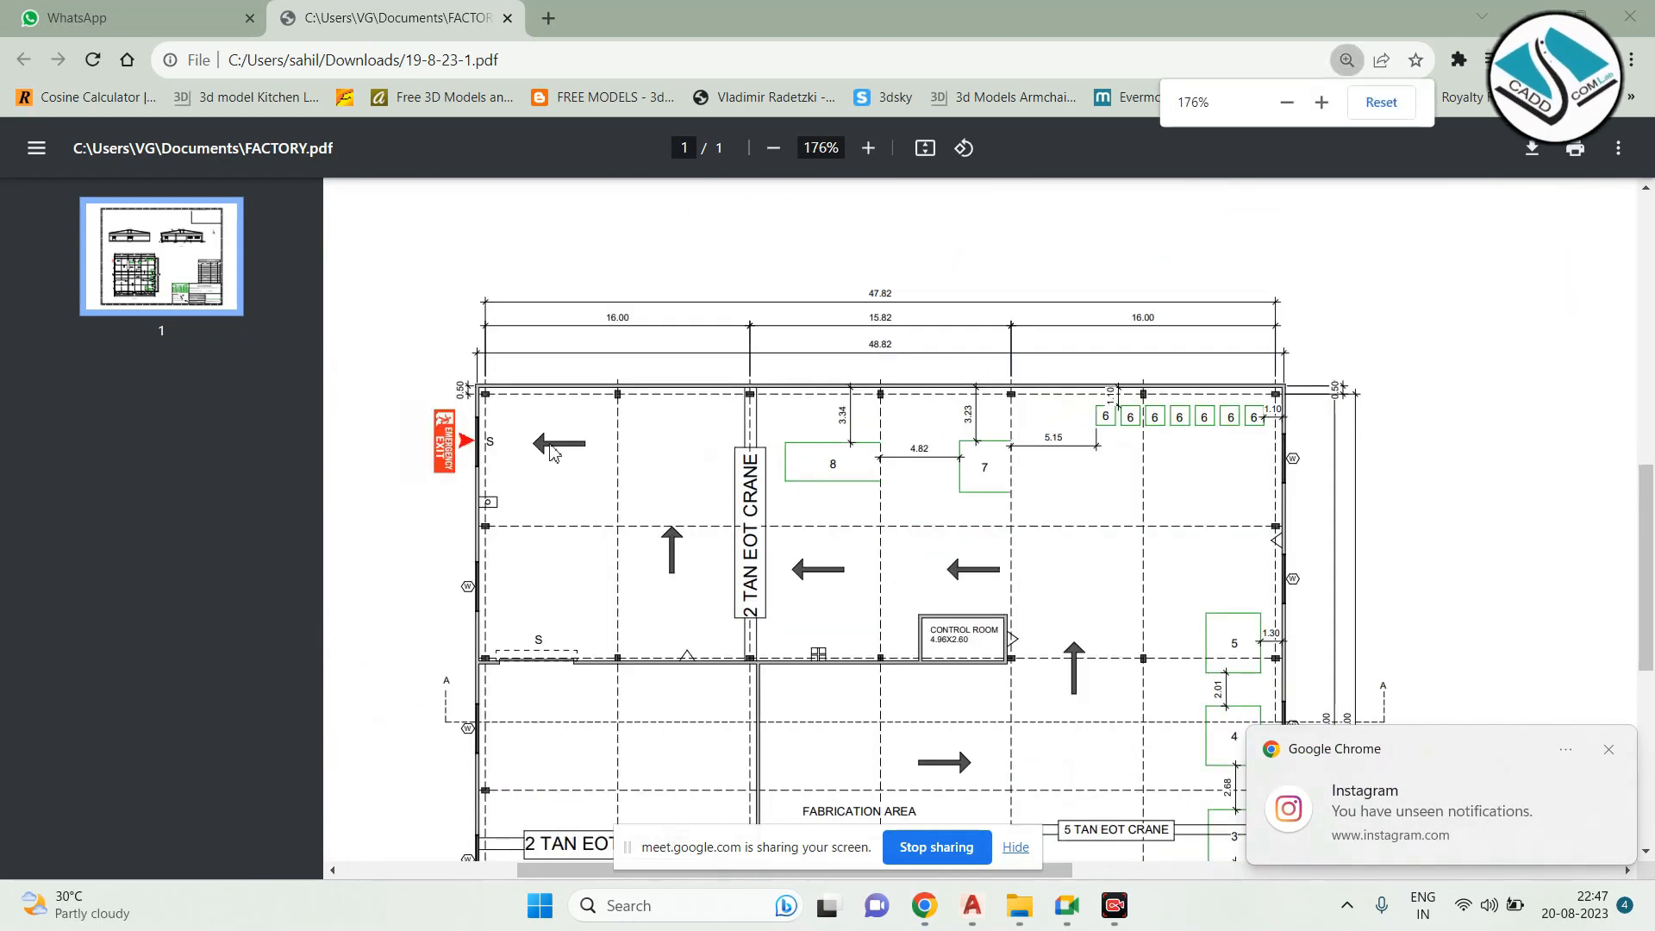
scroll(463, 458, "up", 2, "ctrl")
scroll(638, 405, "down", 1, "ctrl")
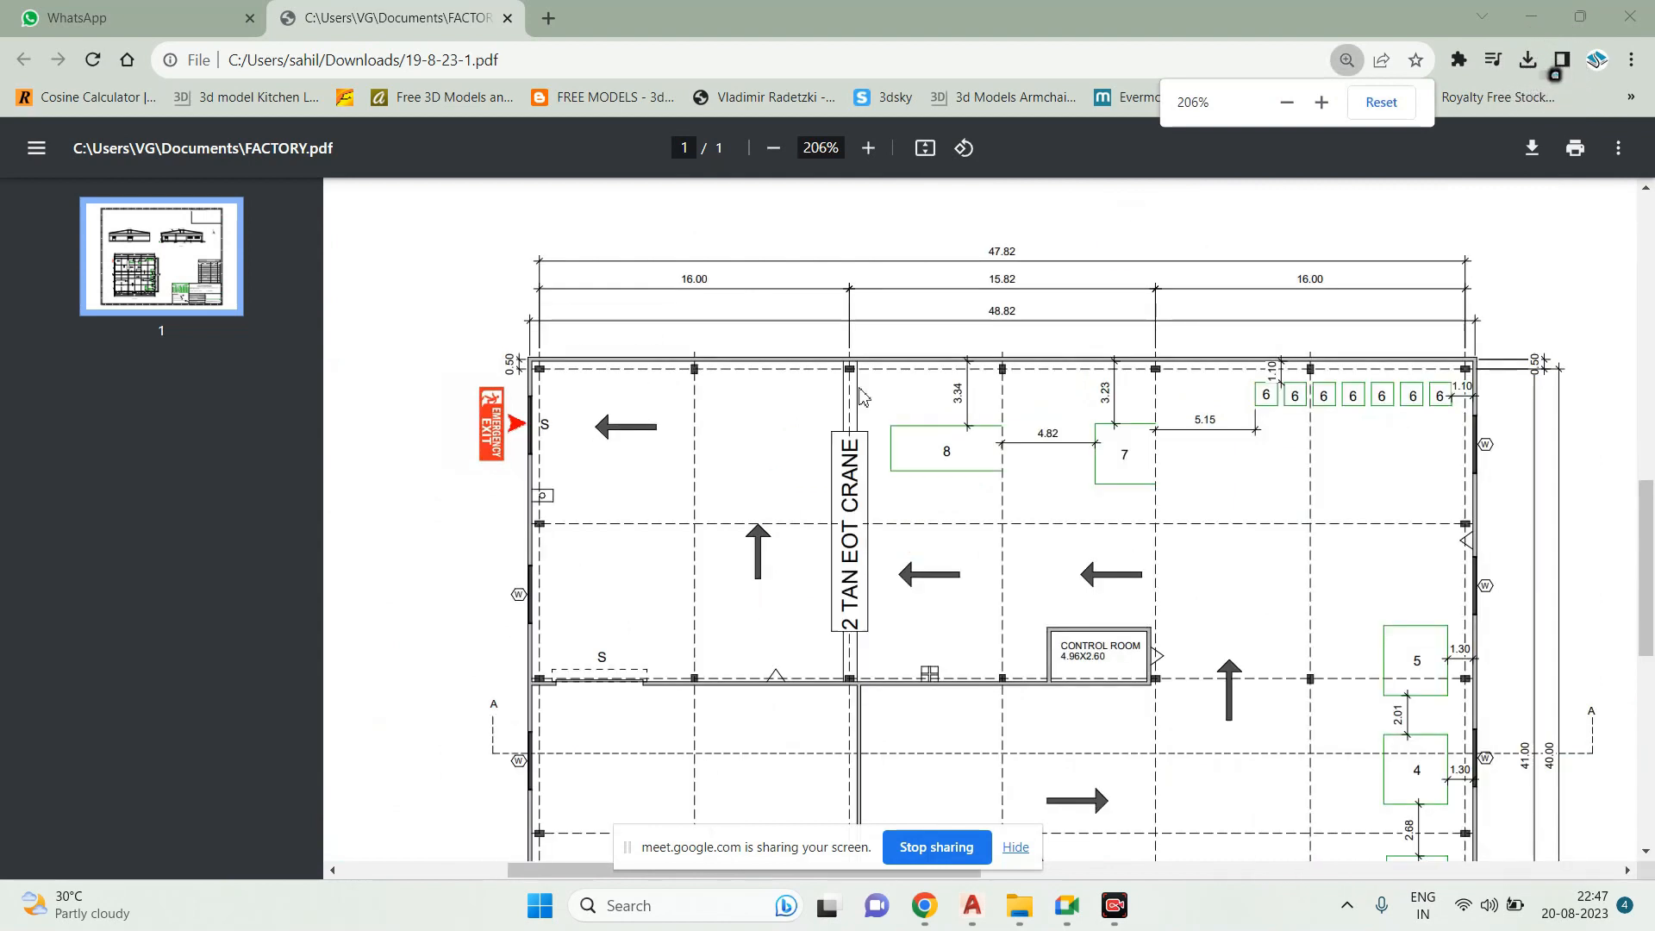
scroll(857, 371, "up", 3, "ctrl")
scroll(856, 358, "down", 3, "ctrl")
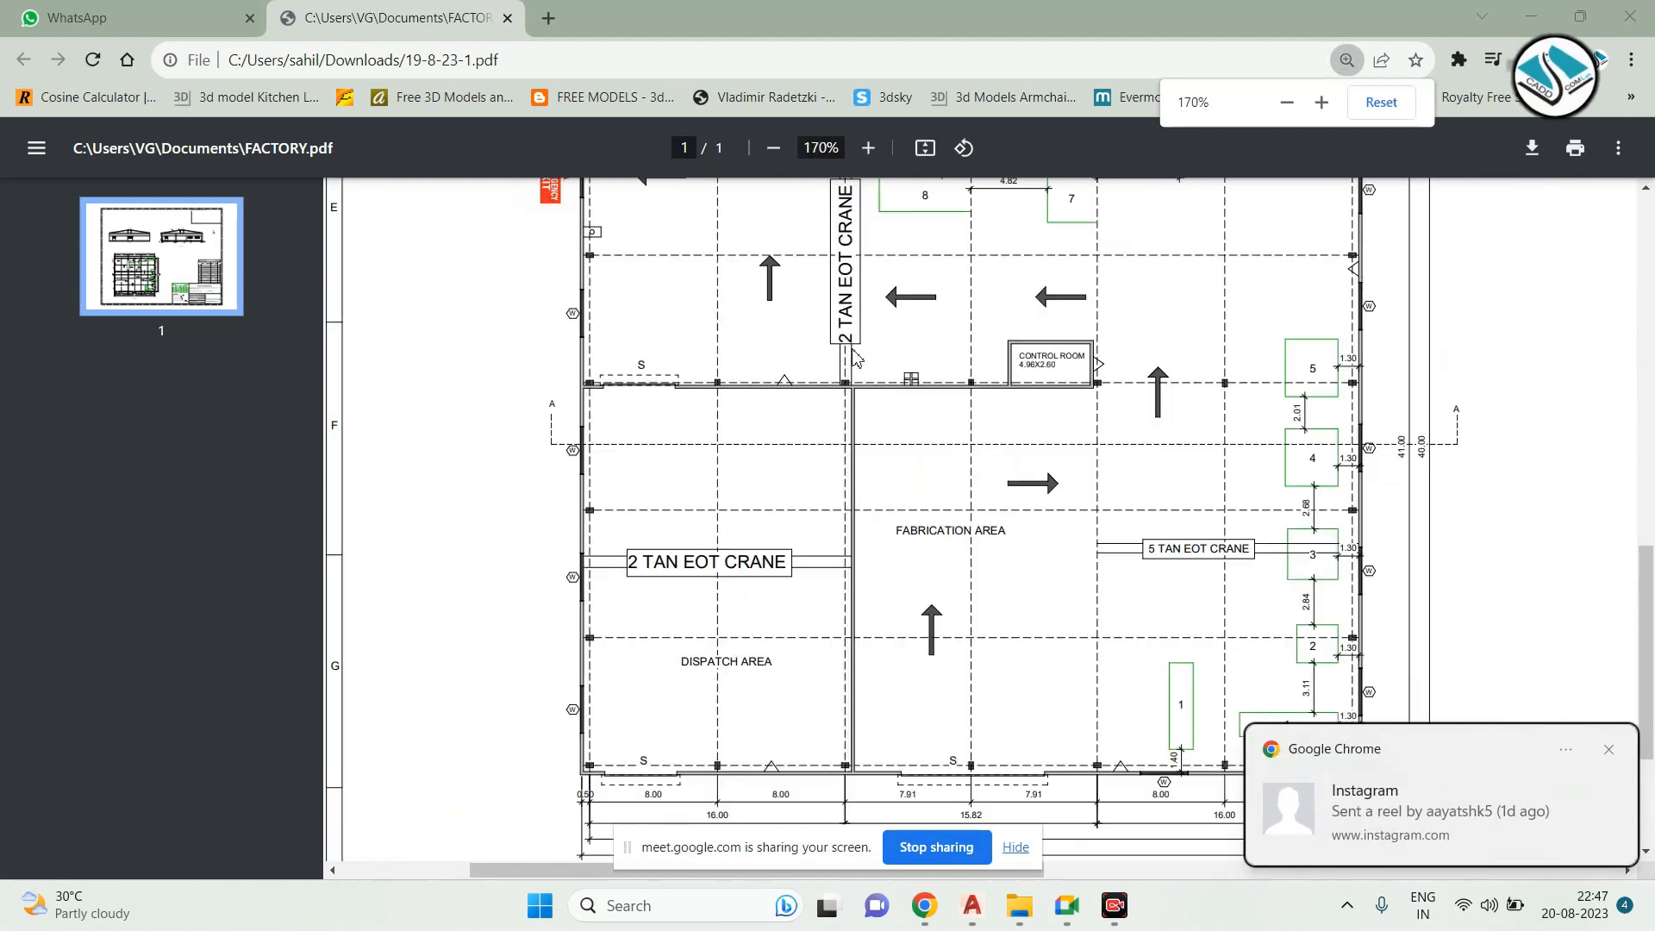
left_click(1608, 749)
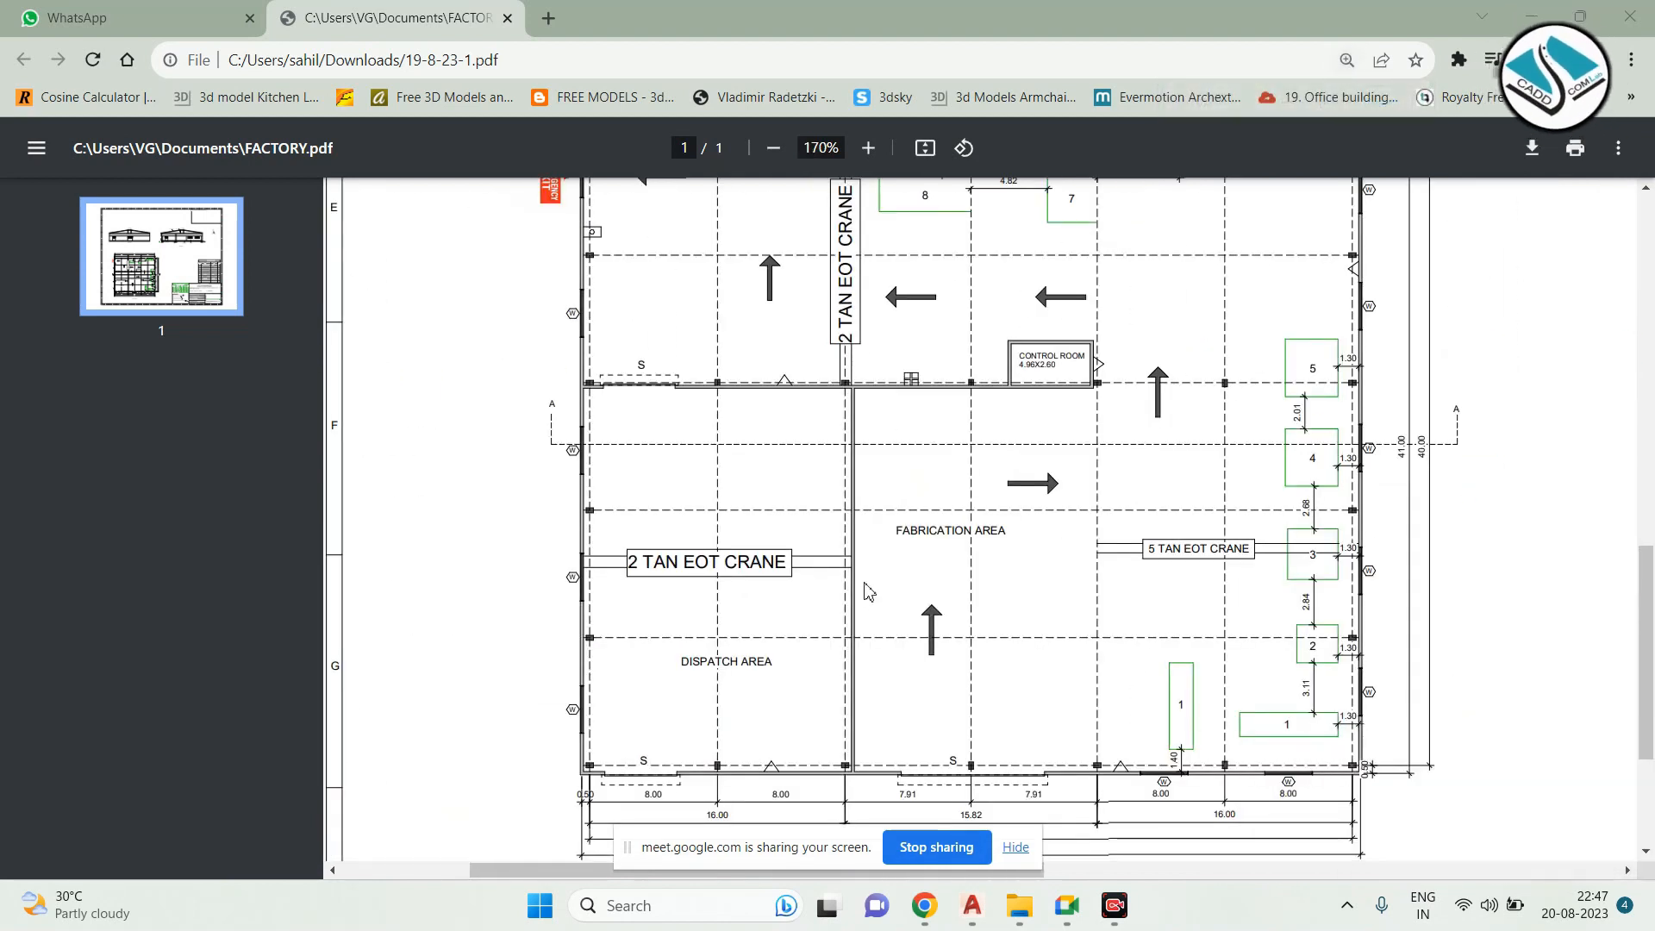
scroll(864, 591, "down", 3)
scroll(865, 591, "up", 5)
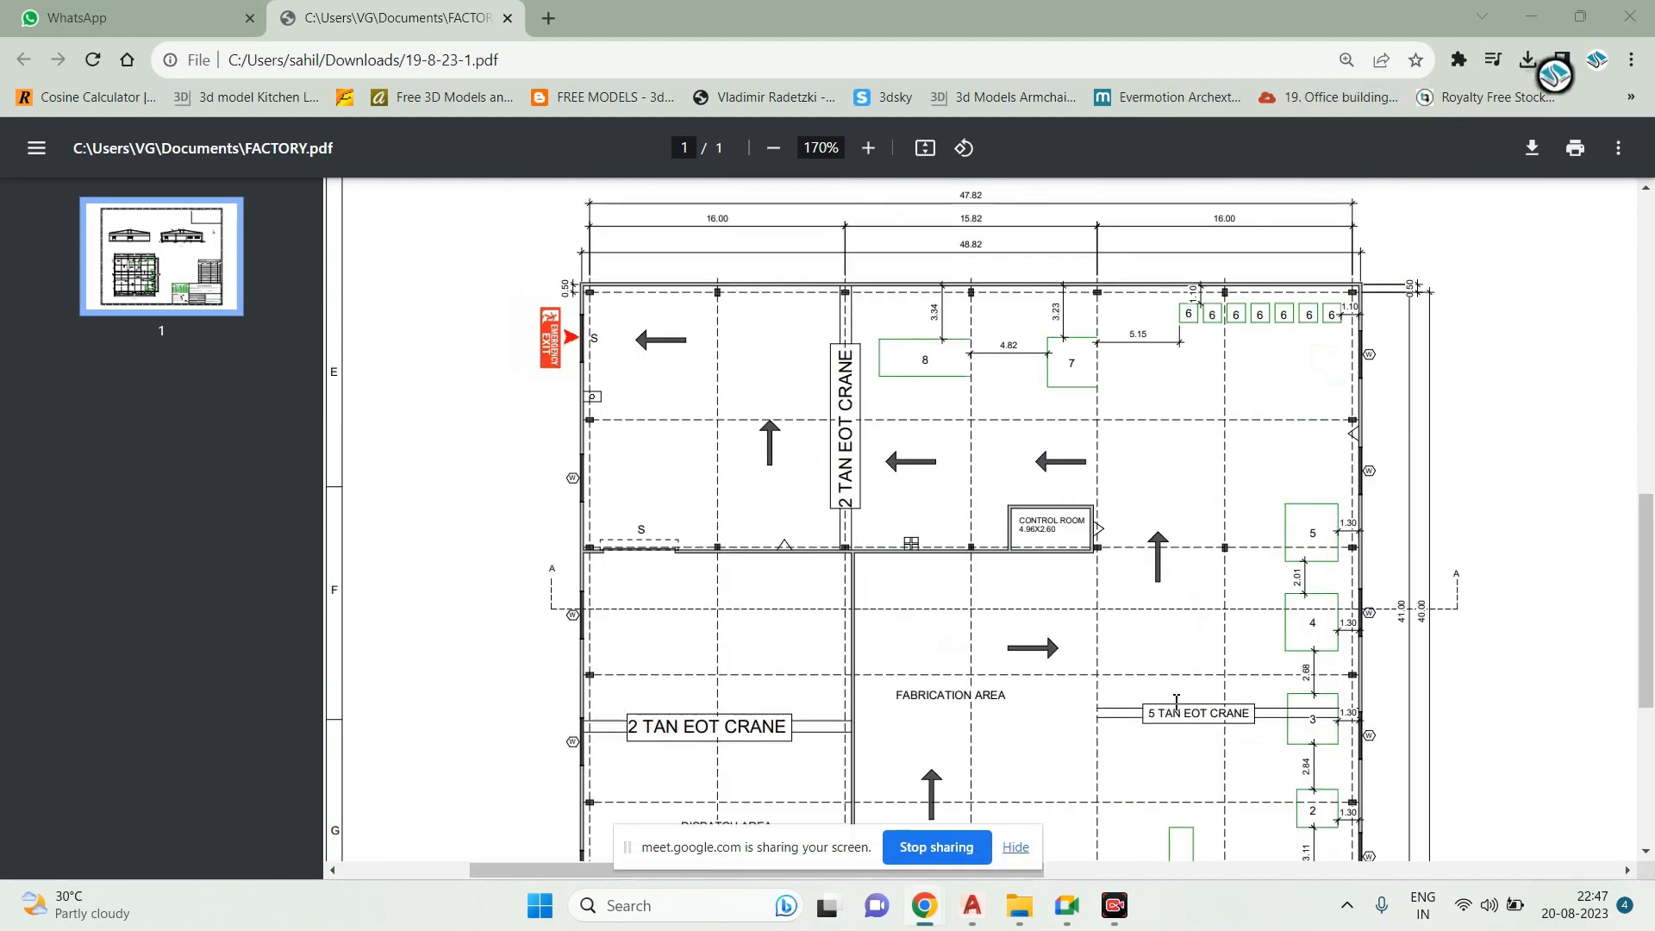
scroll(1177, 700, "up", 3, "ctrl")
scroll(1023, 513, "down", 2, "ctrl")
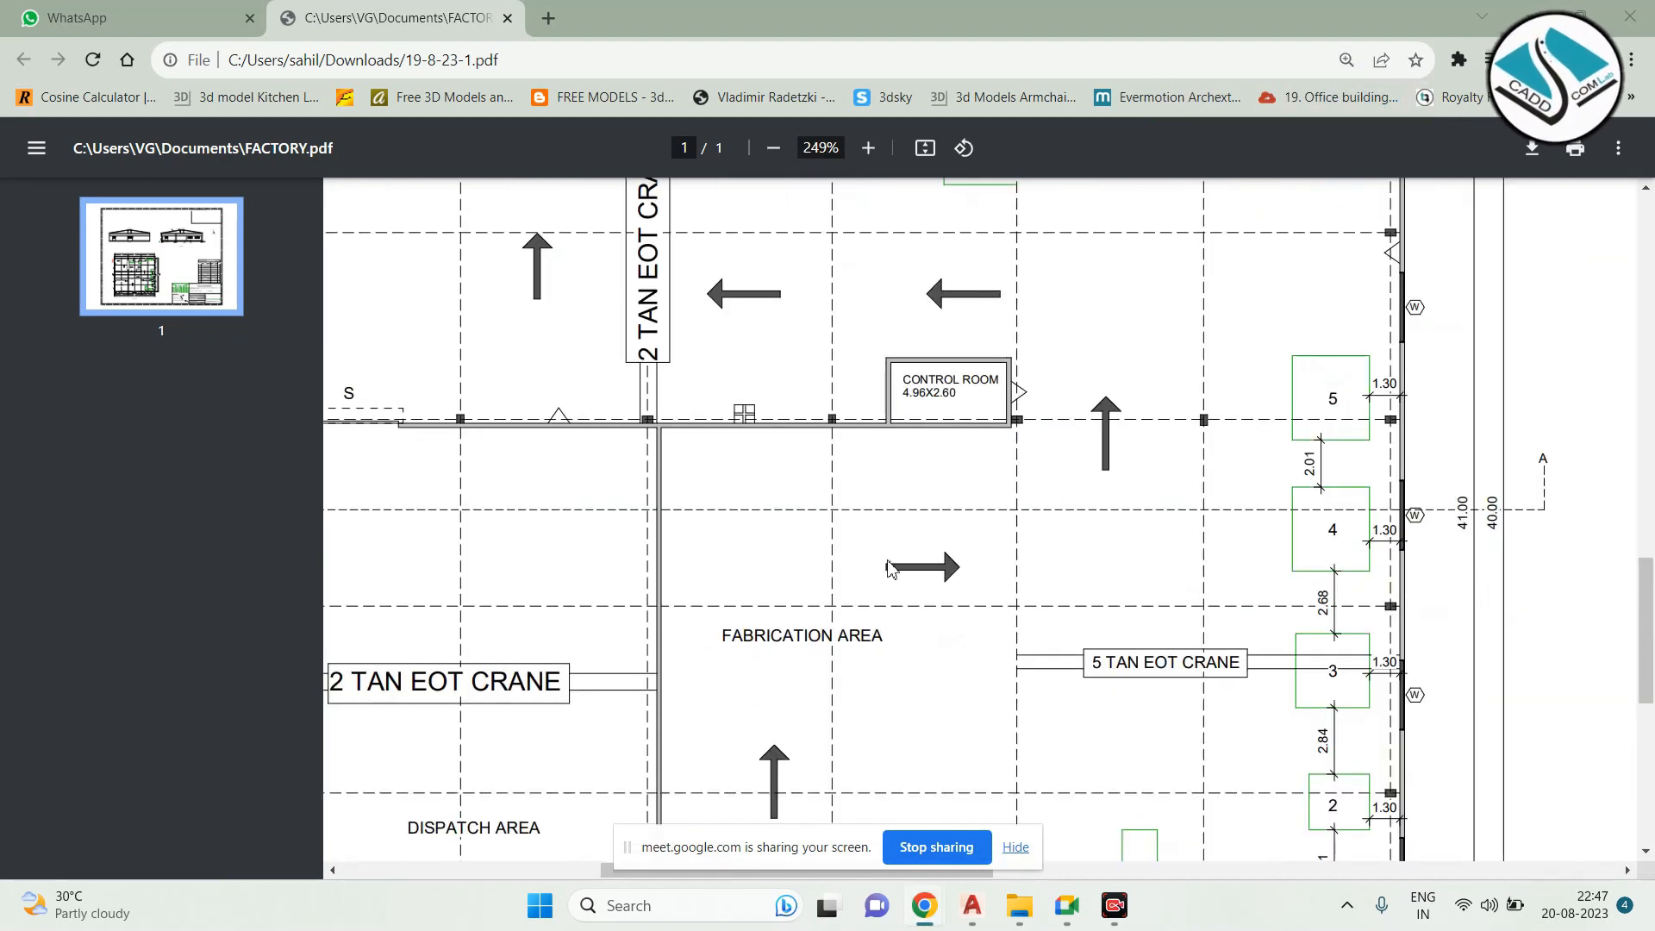
scroll(555, 681, "down", 4)
scroll(385, 639, "up", 1, "ctrl")
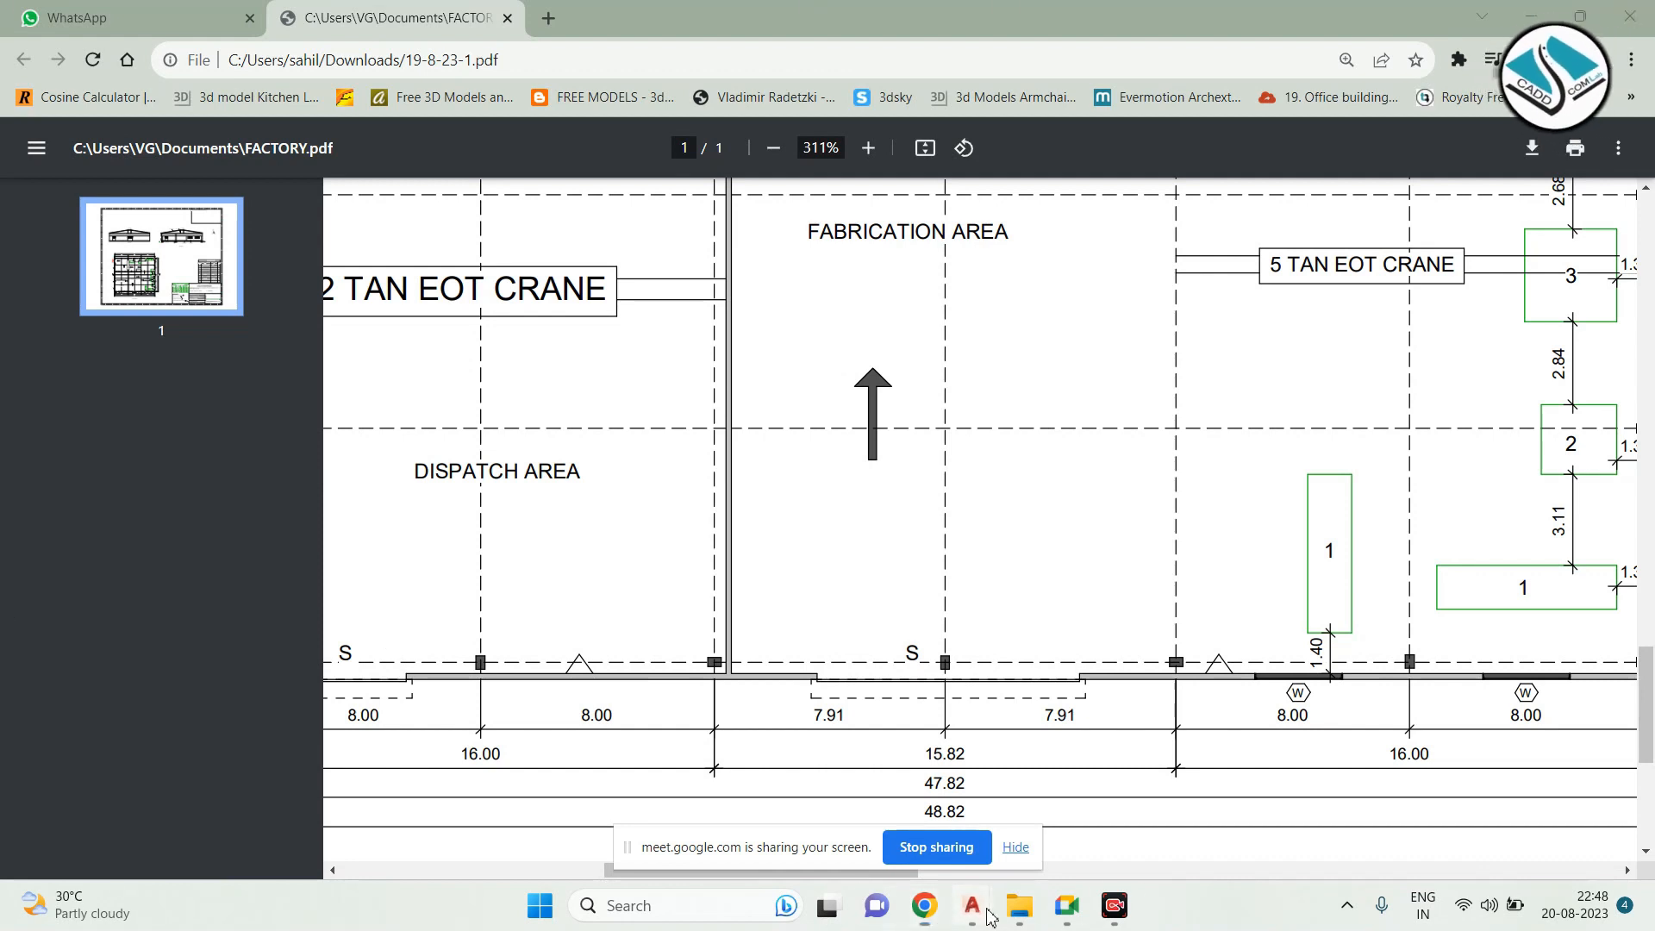
Switch back to the STAIRS DETAILS drawing in AutoCAD and view the group of stair details
mouse_move(972, 905)
left_click(399, 815)
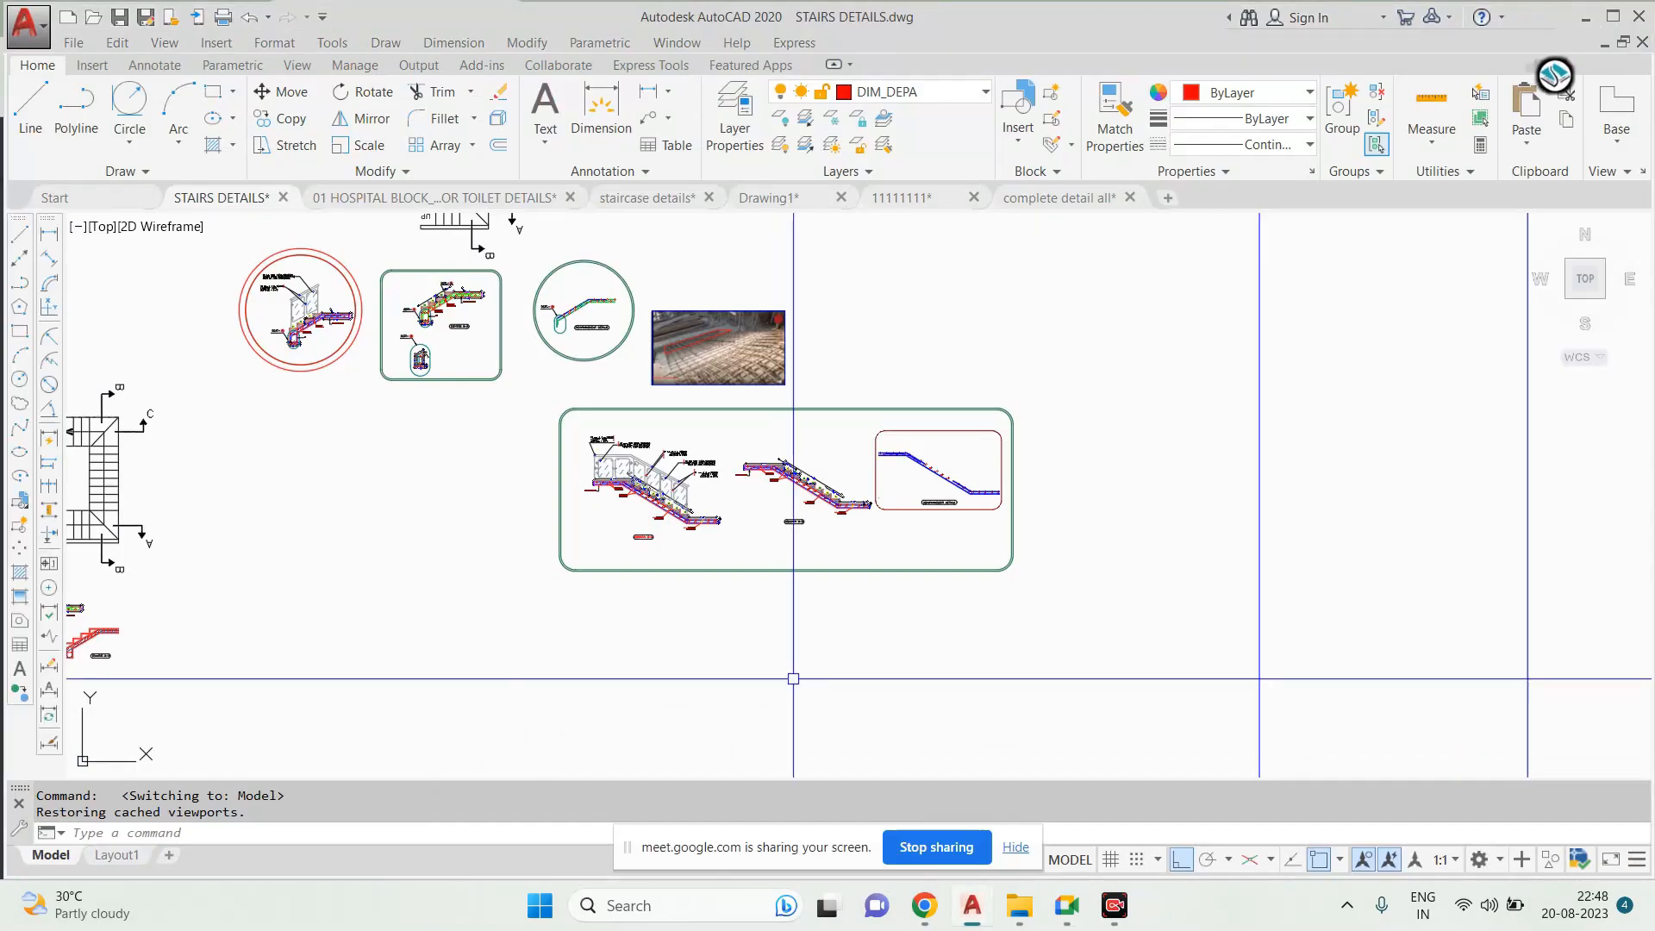
scroll(869, 437, "up", 6)
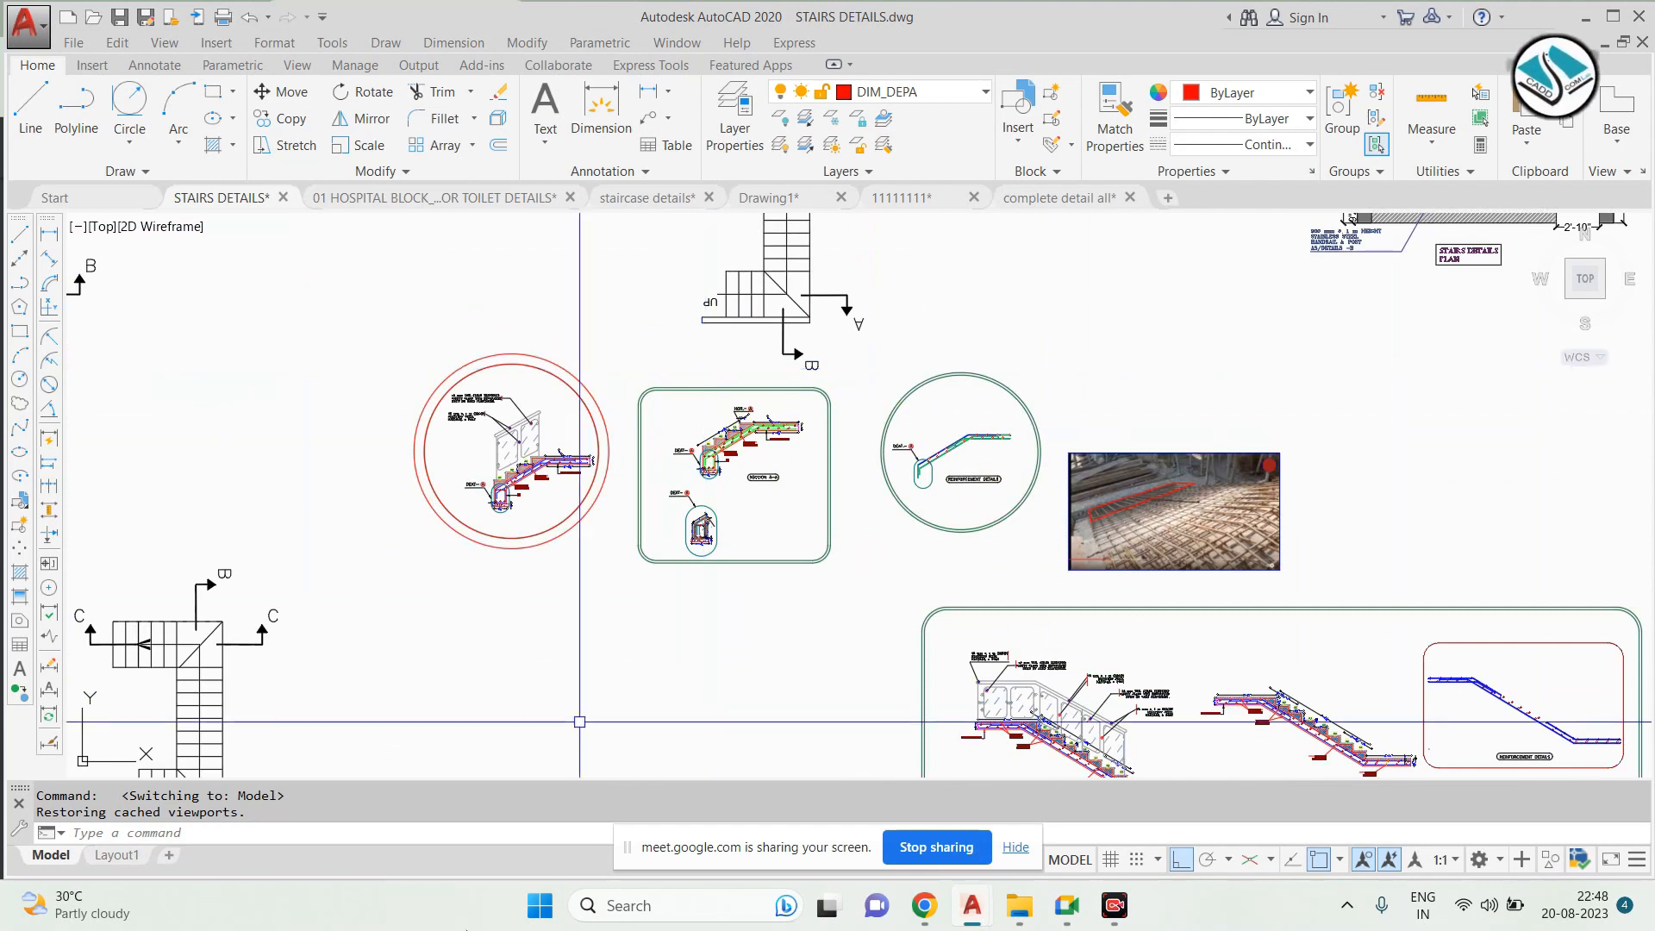
Search Windows for Notepad and open it
left_click(659, 920)
type("o")
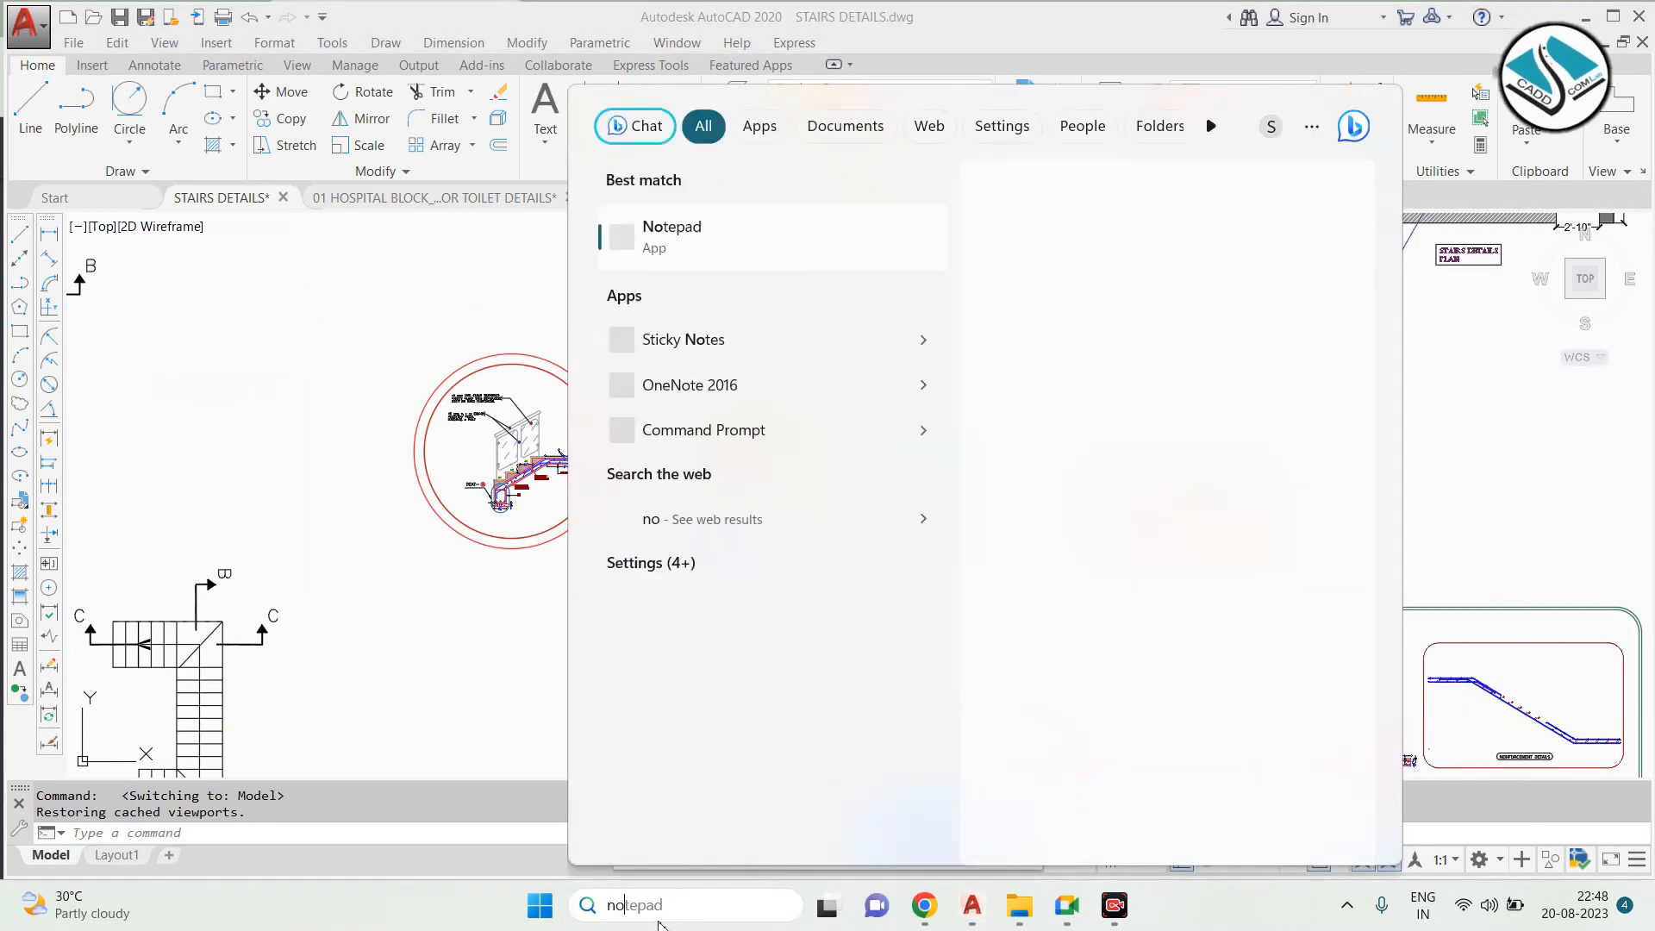
left_click(897, 246)
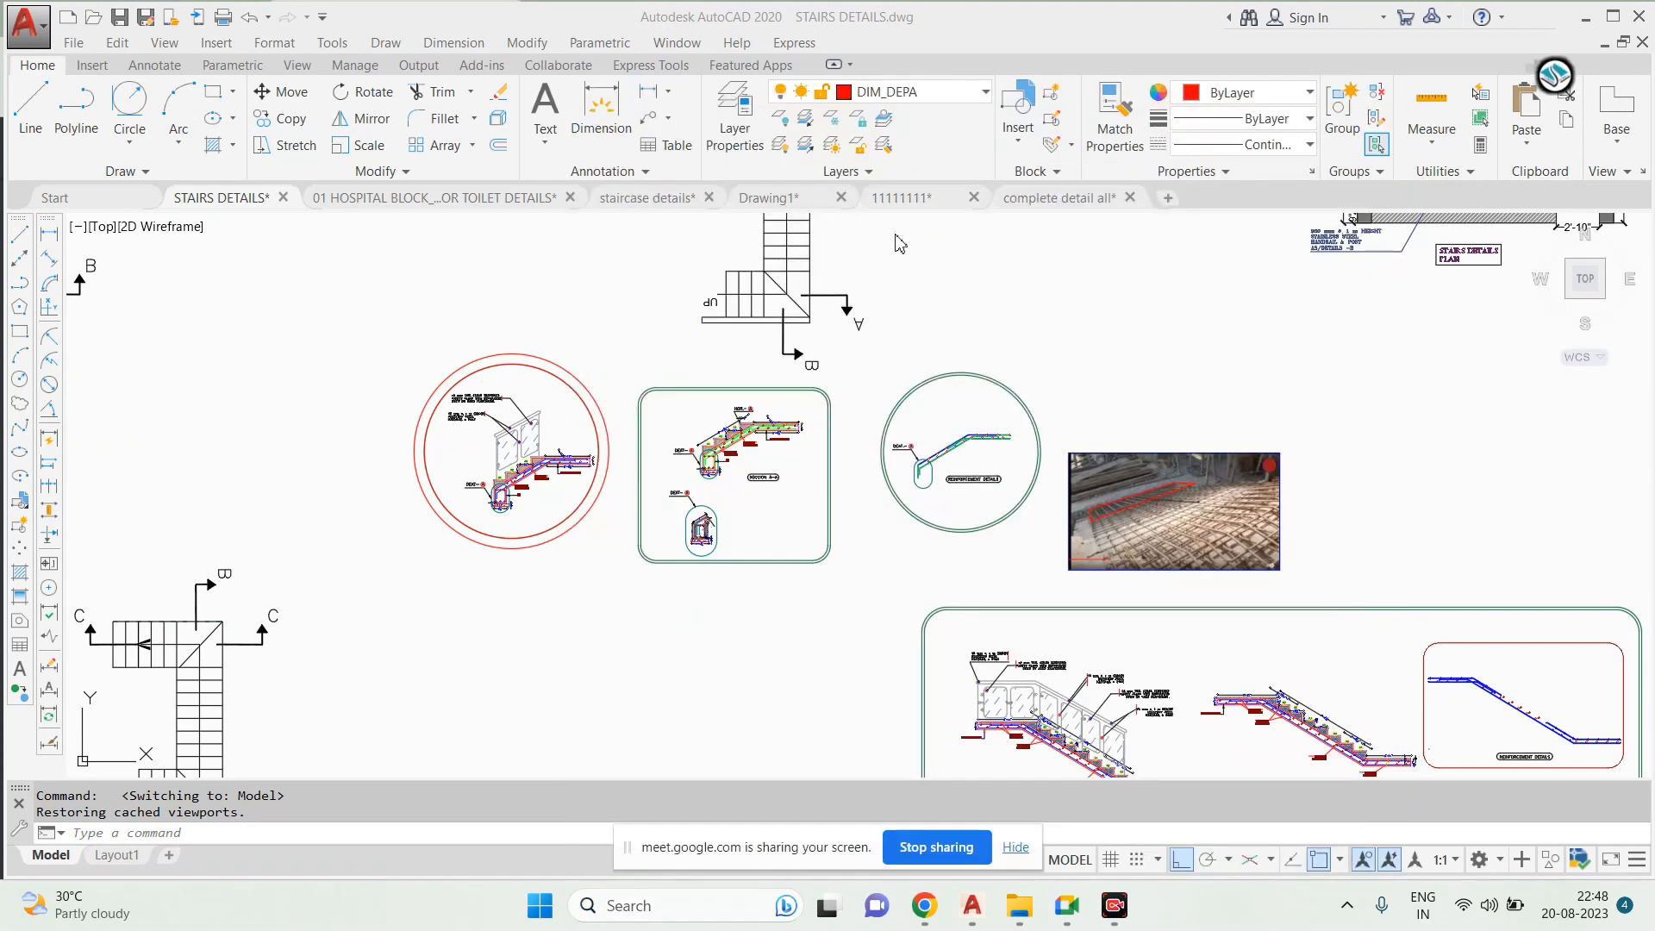
Write the note lines "1-attribute" and "2-dynamic blocks", and start a third line with "3-"
type("1")
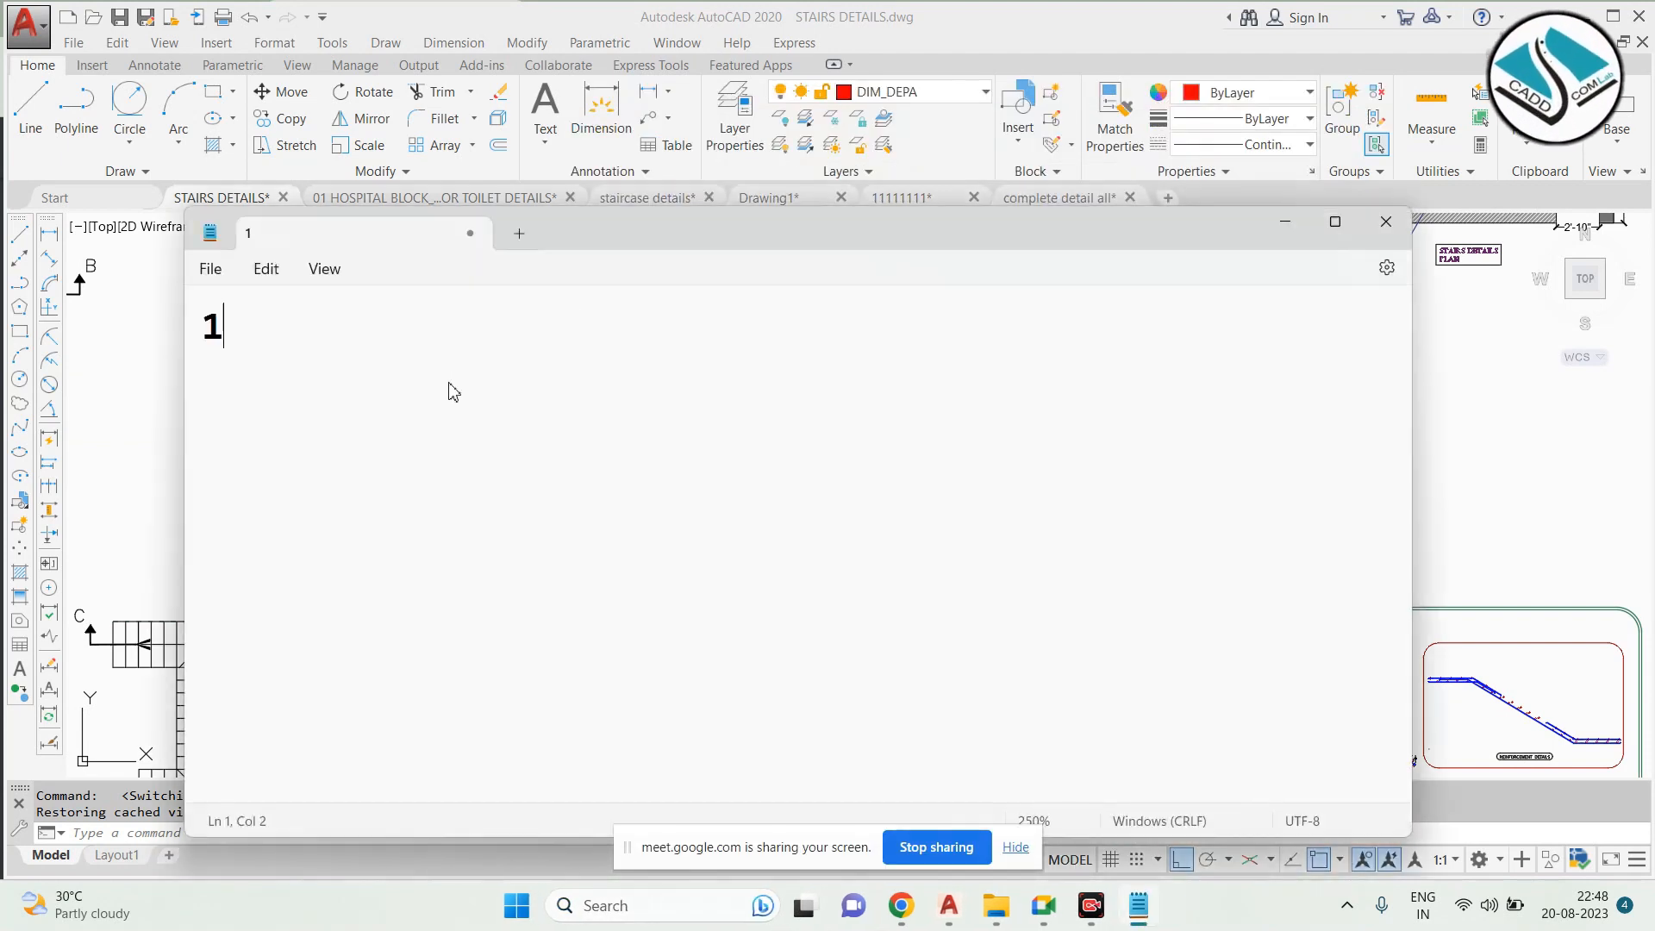
type("-attribute")
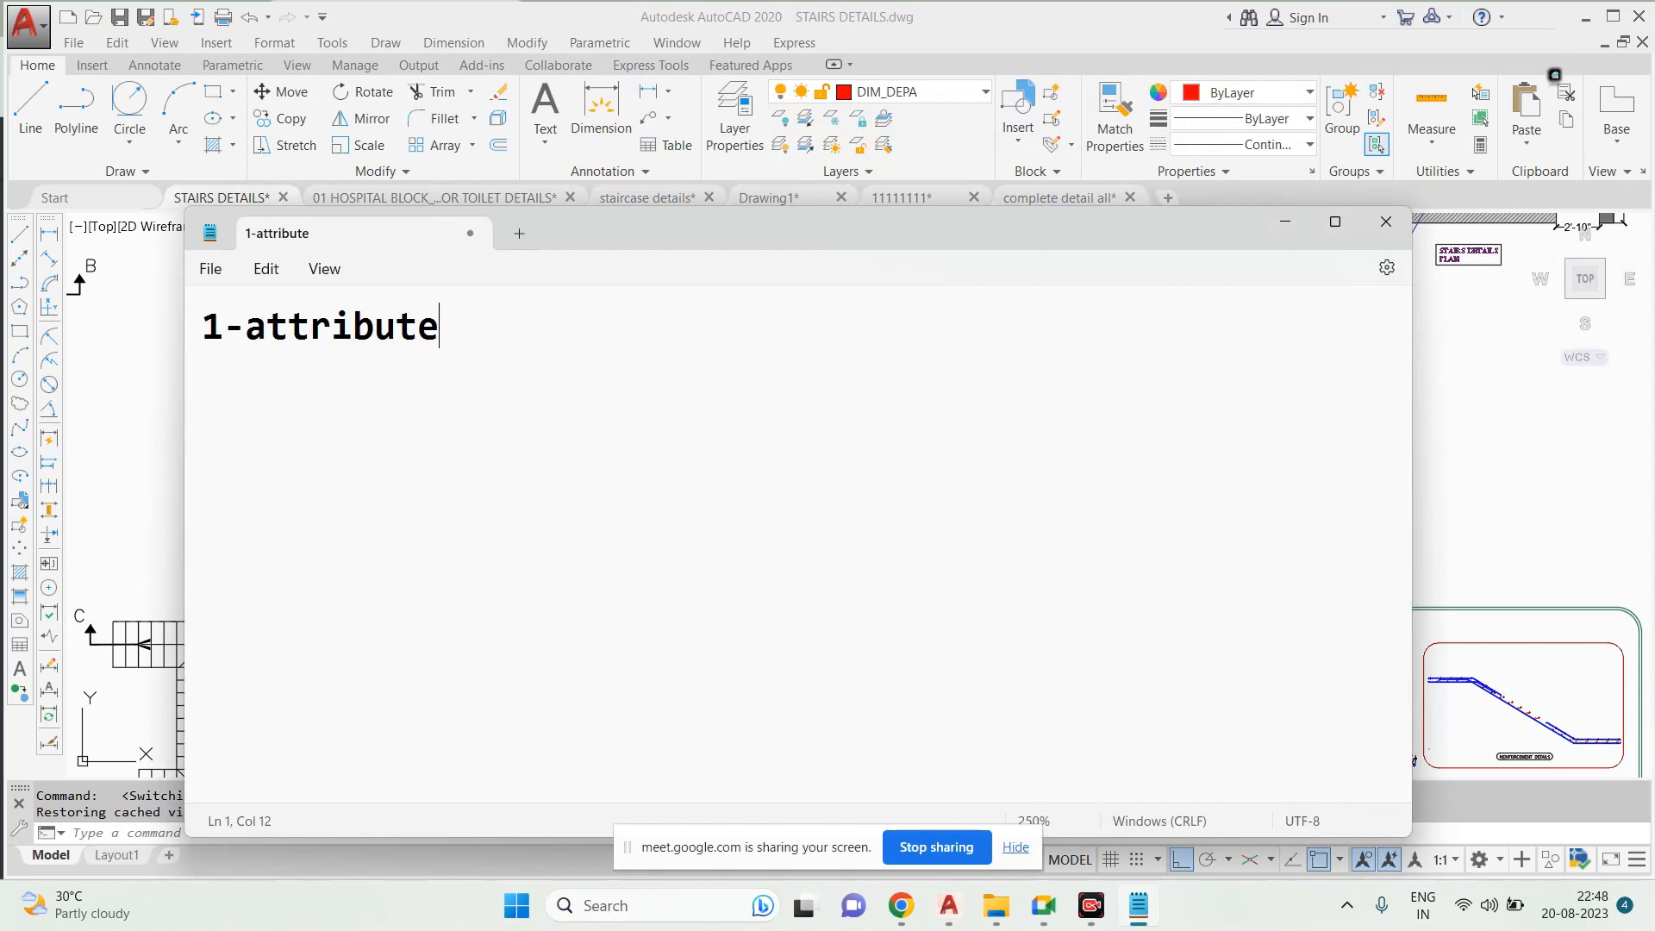
key("Return")
type("2-")
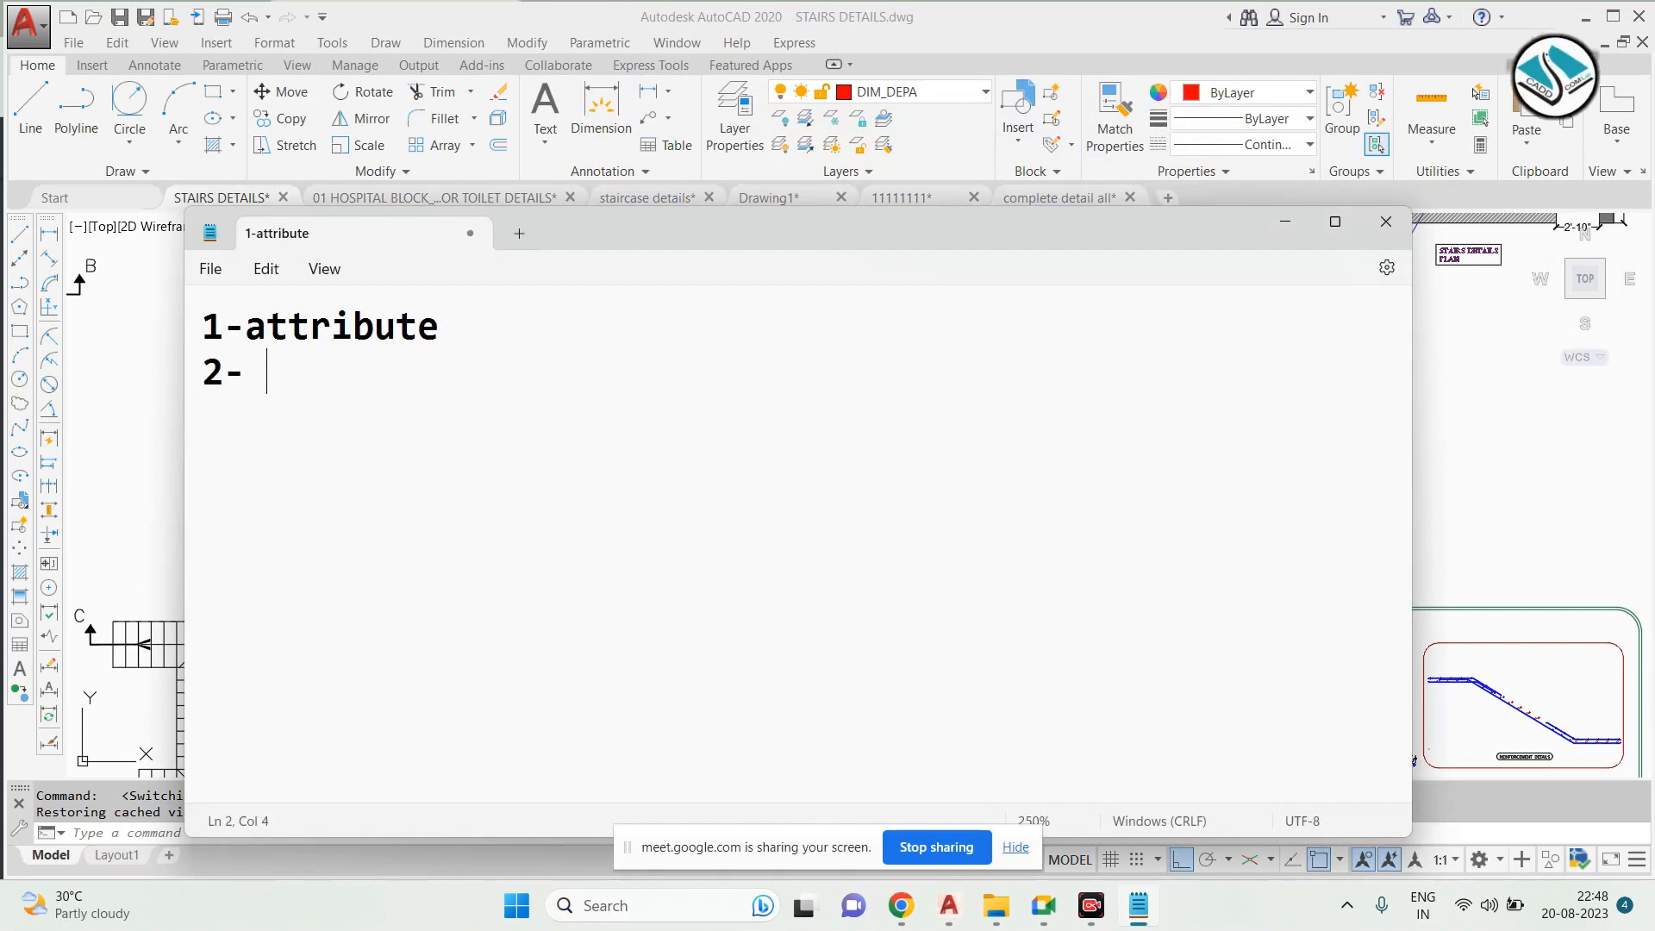
key("BackSpace")
type("dynam")
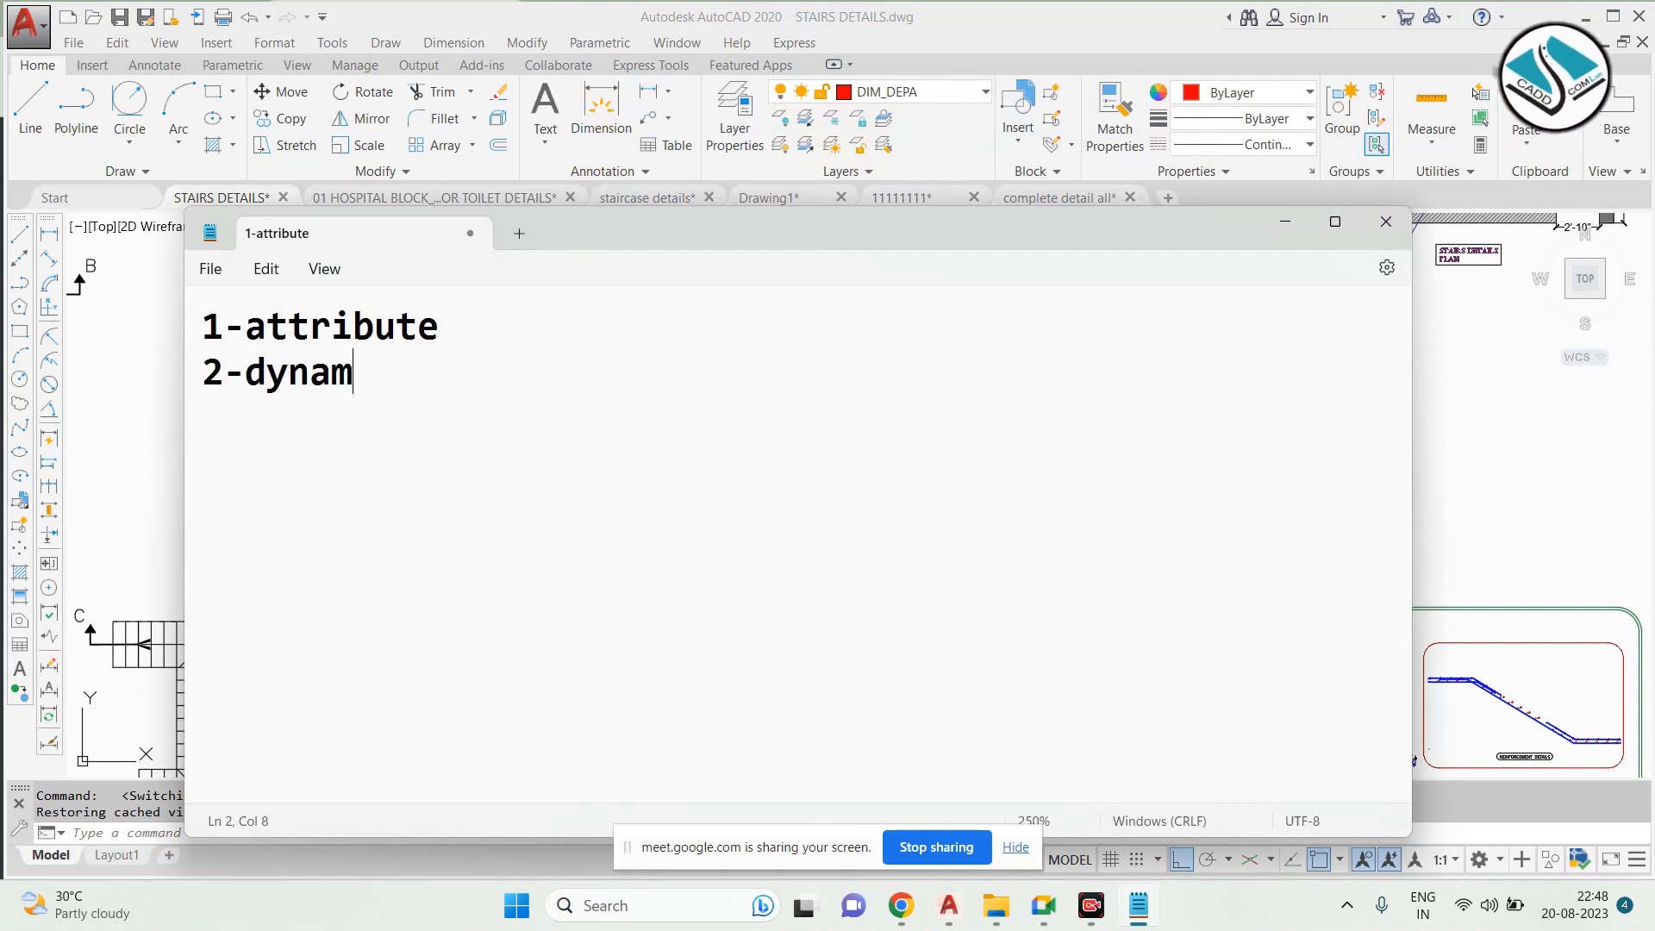
type("ic blocks")
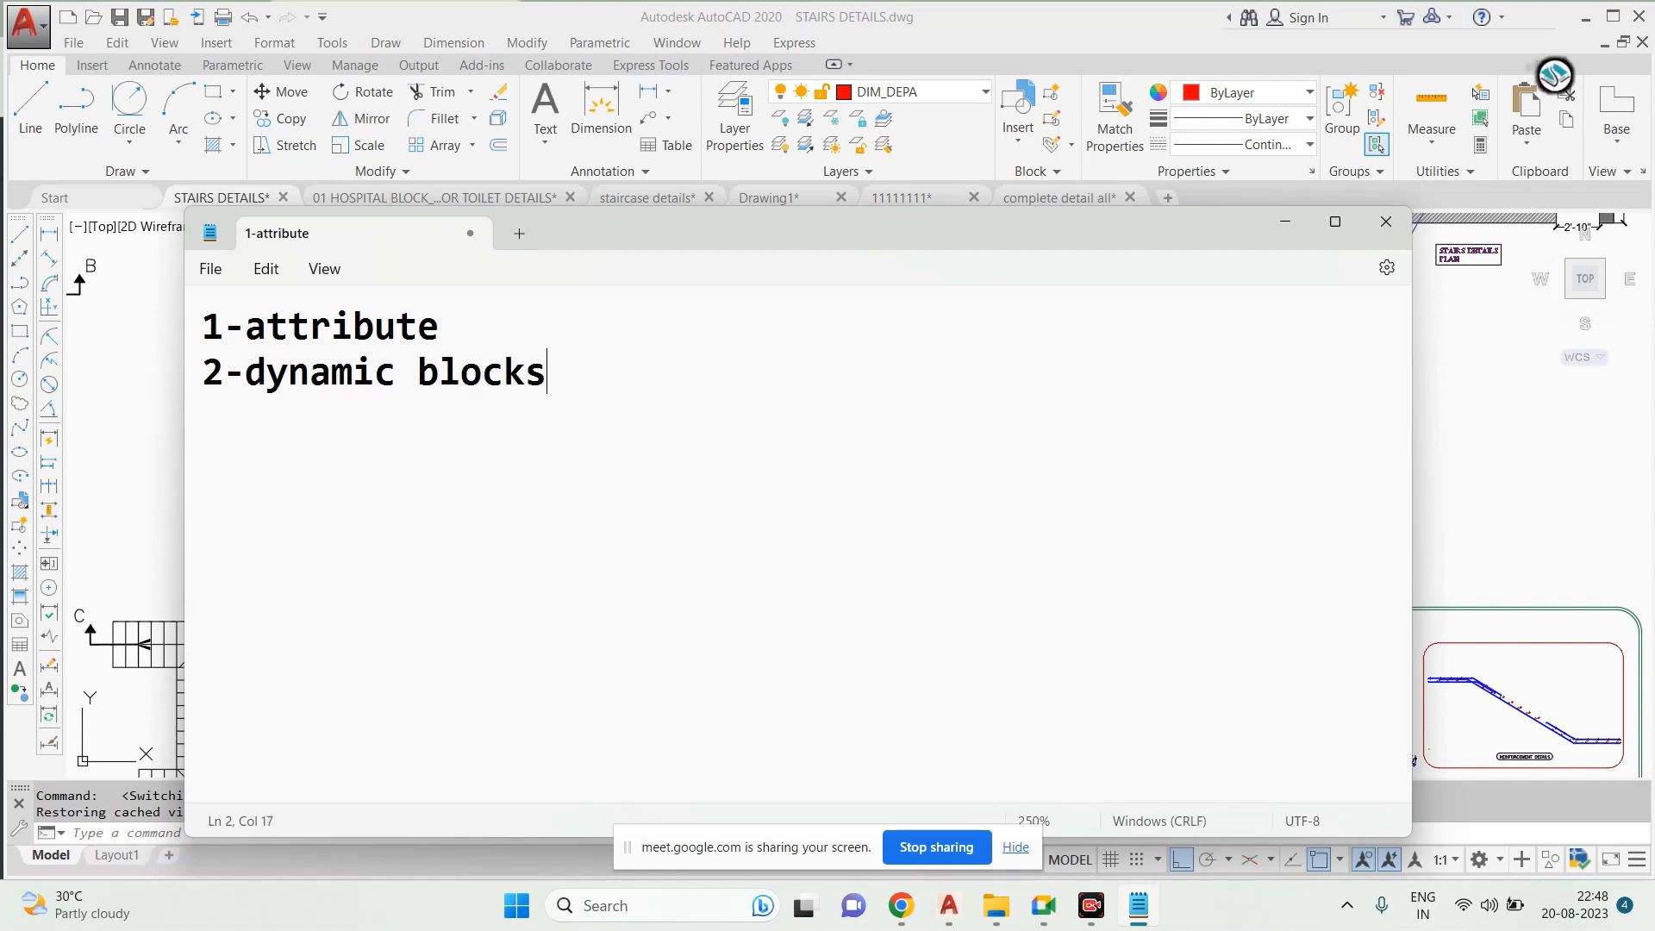
key("Return")
type("3")
Put the notes aside, bring up the Attribute Definition settings in the STAIRS DETAILS drawing, and close them without defining an attribute
left_click(1284, 221)
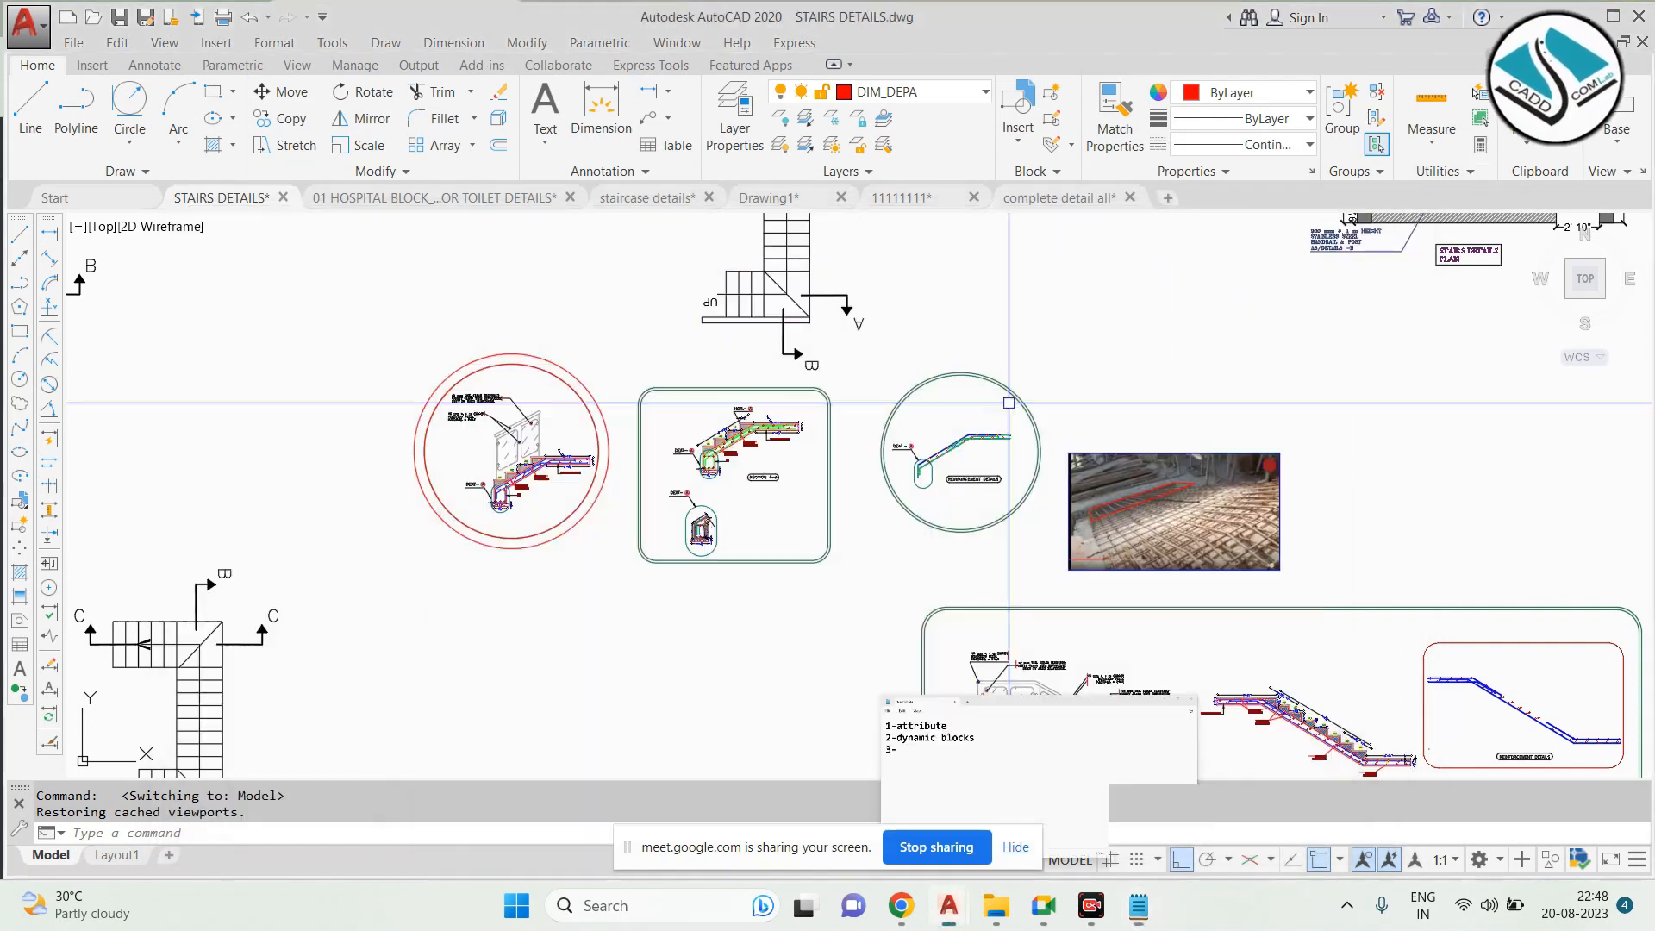
scroll(767, 463, "down", 2)
scroll(768, 463, "up", 6)
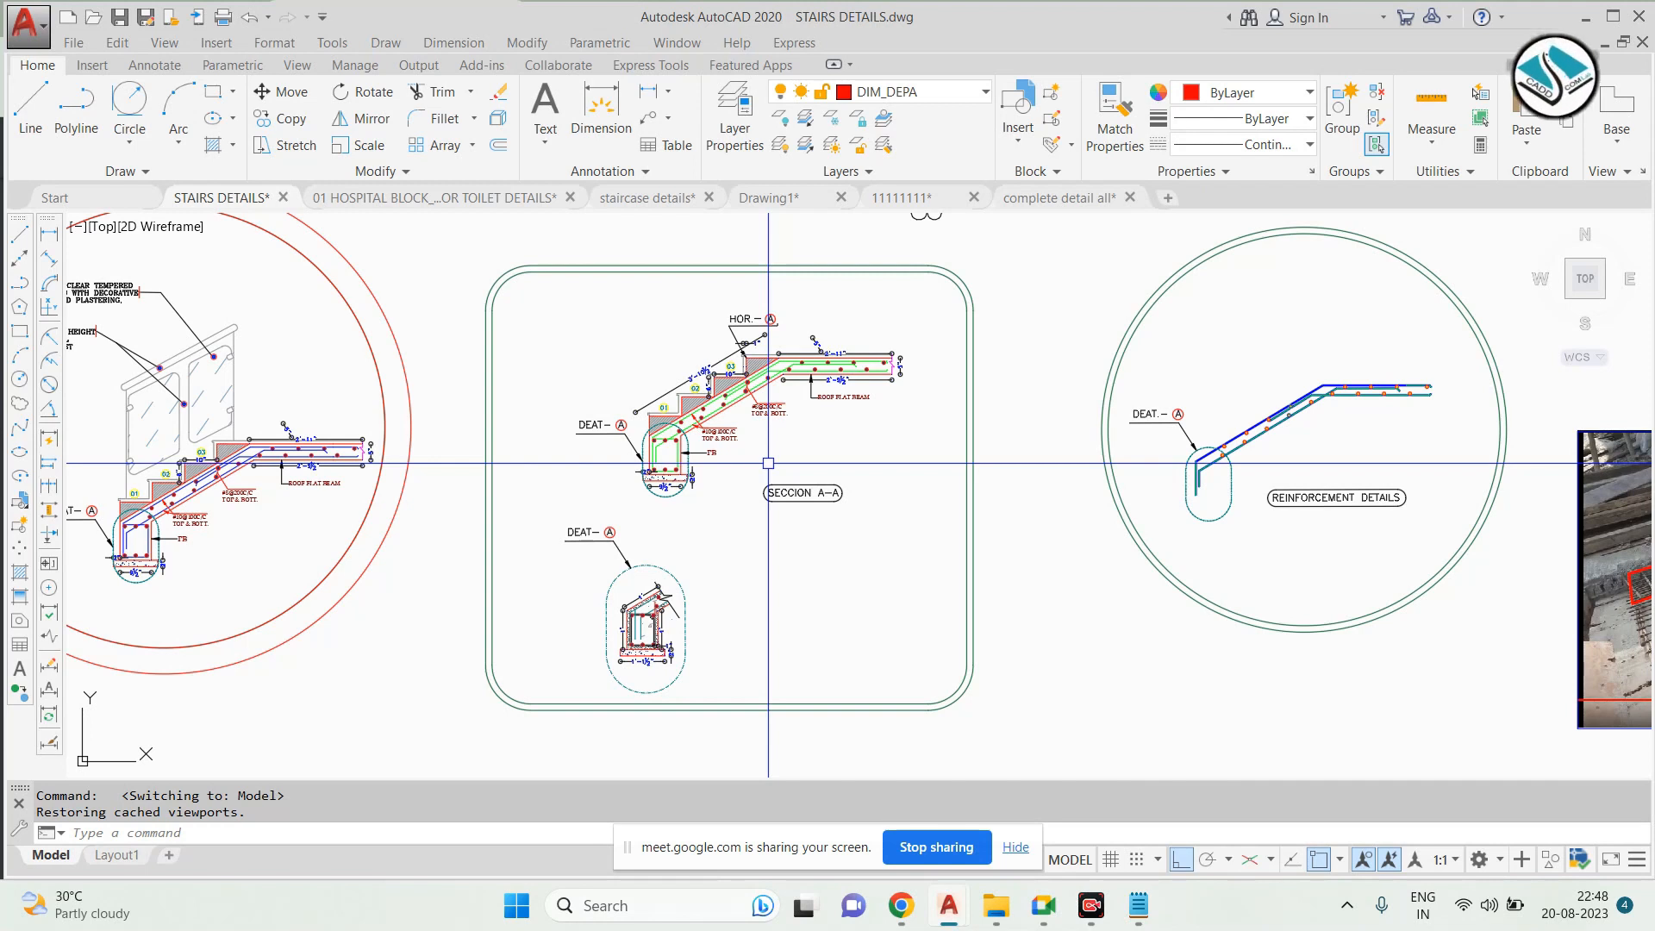
type("ATT")
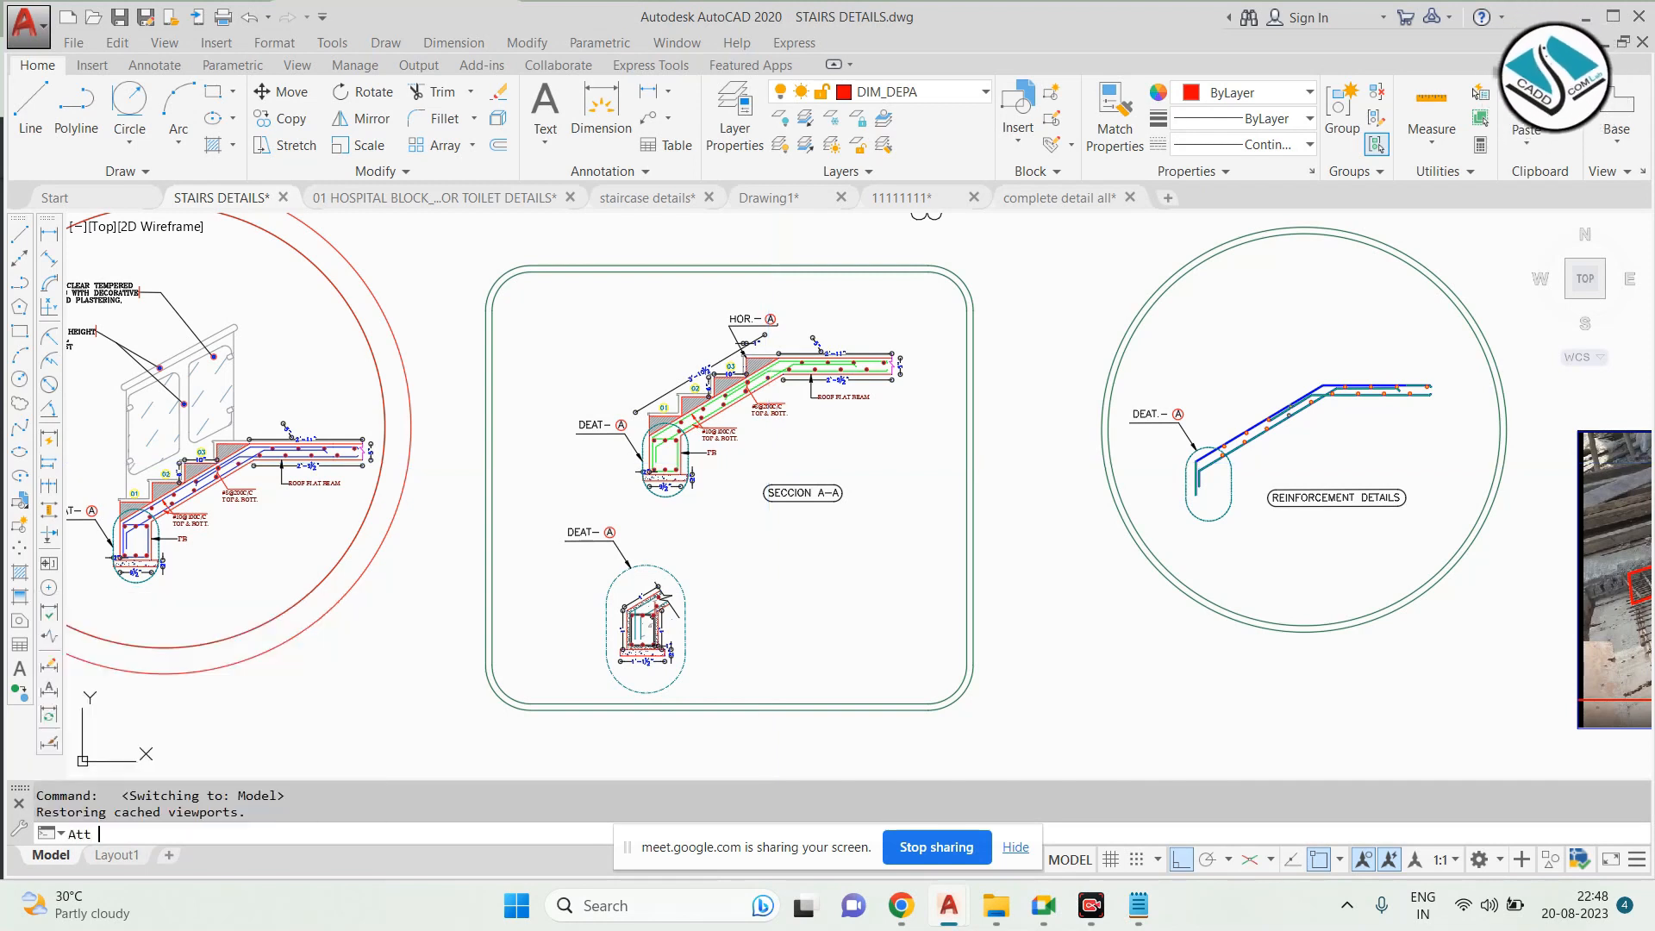
key("Return")
left_click_drag(948, 246, 841, 290)
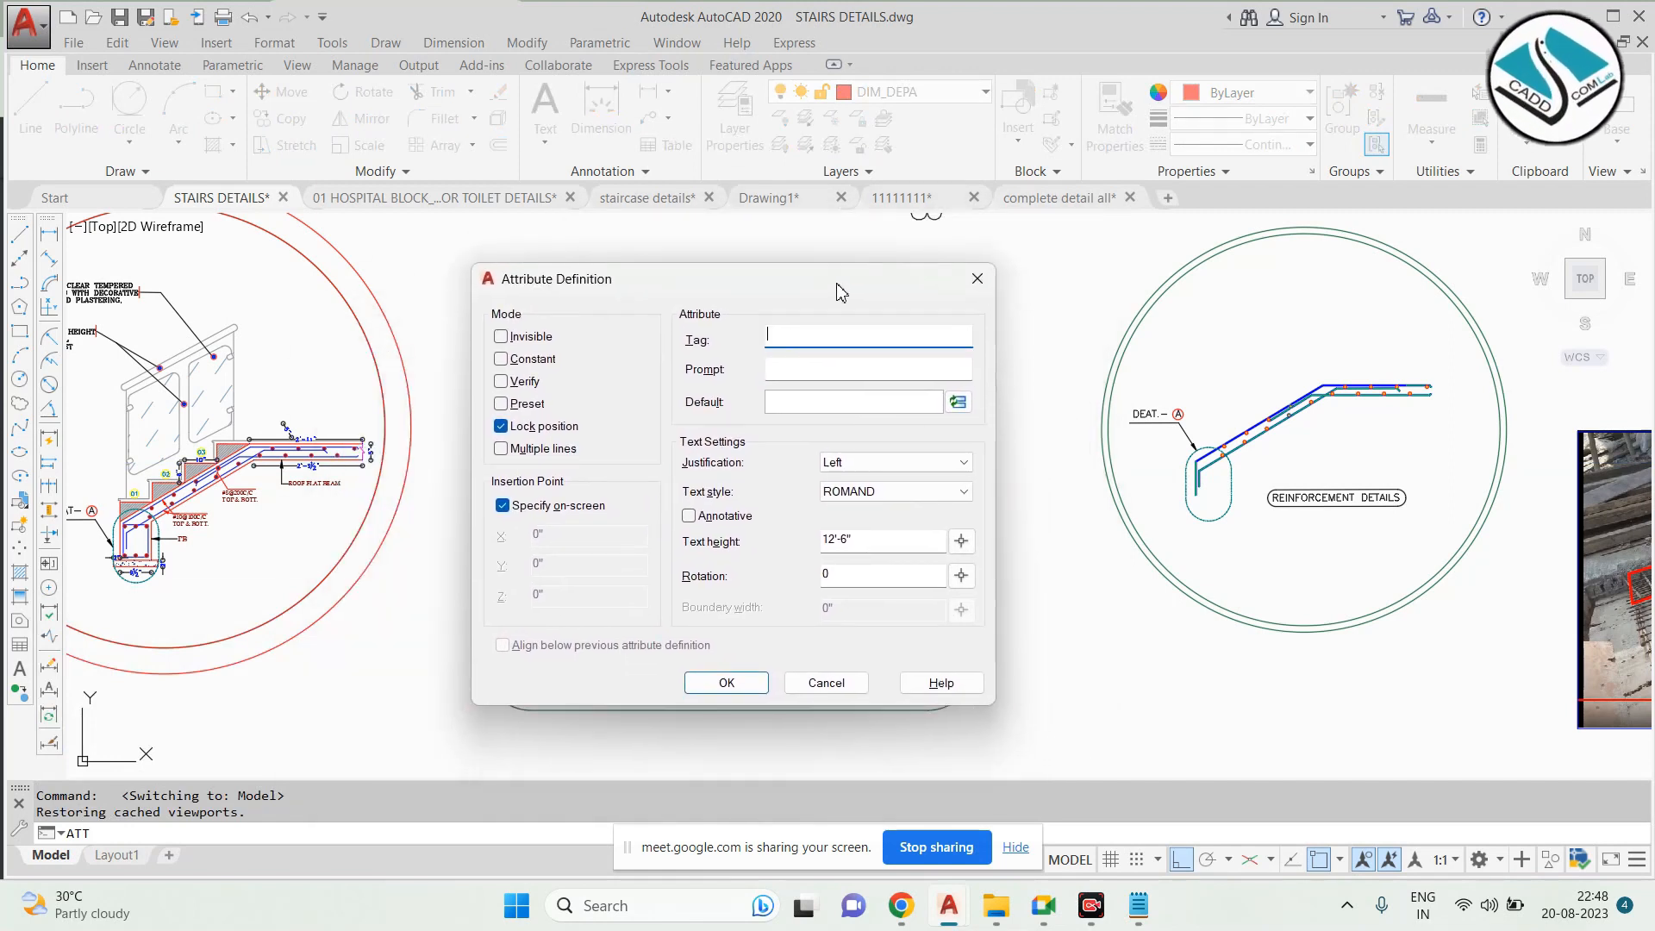
left_click(980, 280)
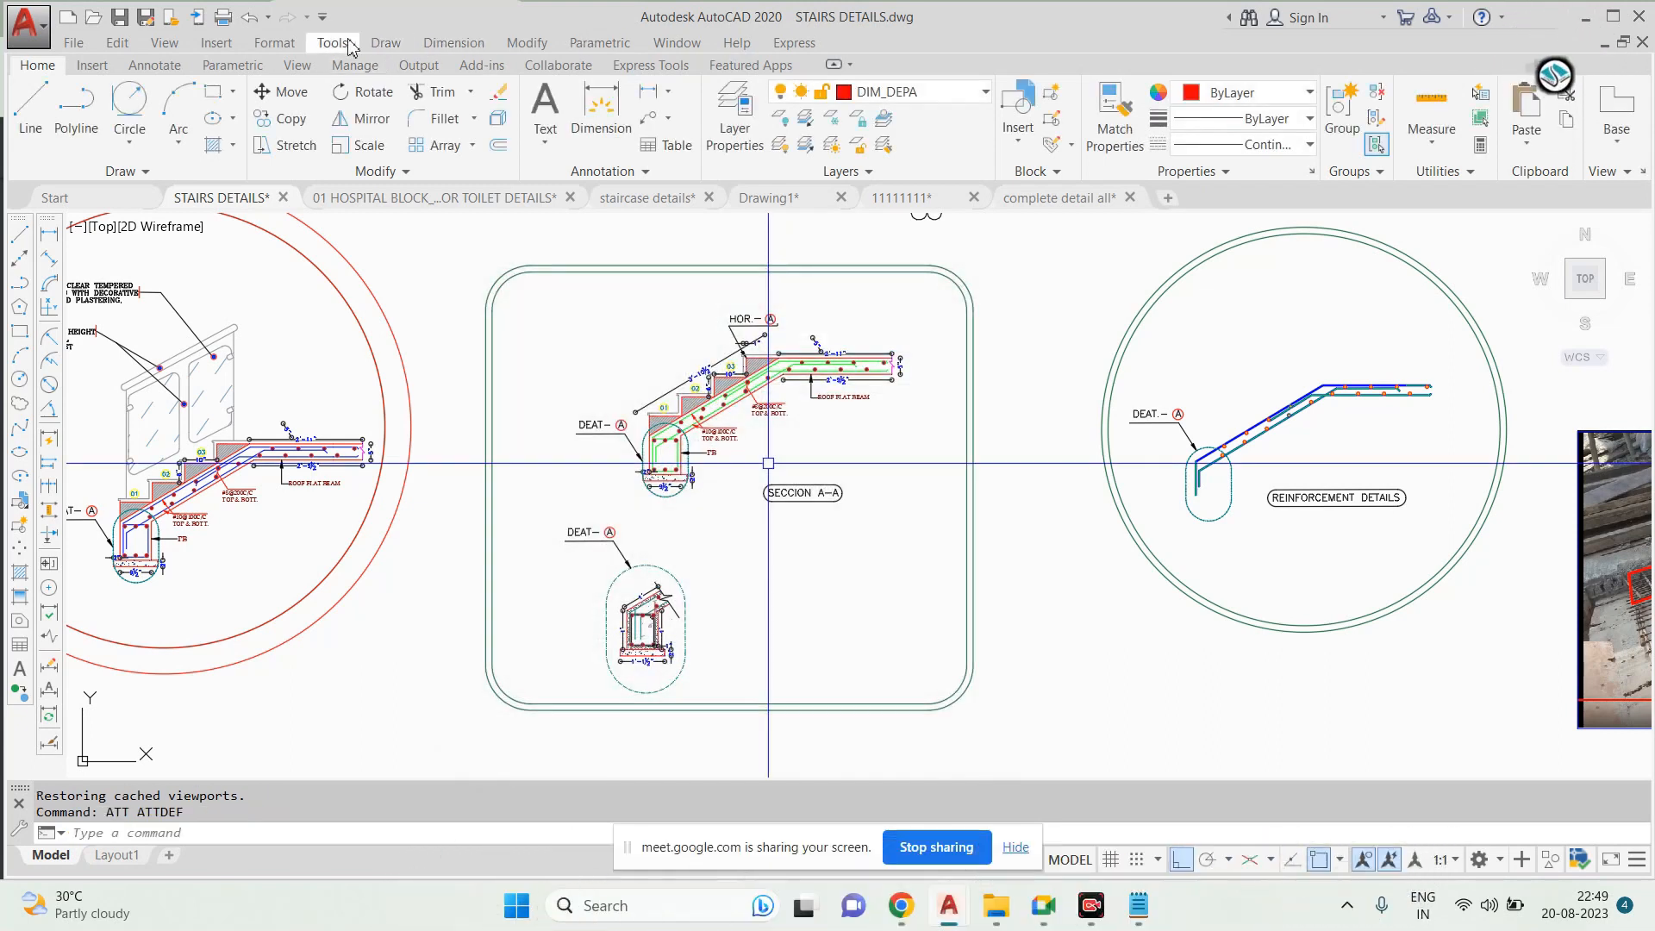
Look through the Tools, Dimension and Modify commands and the Express block, text and modify tools for topics to note
left_click(332, 43)
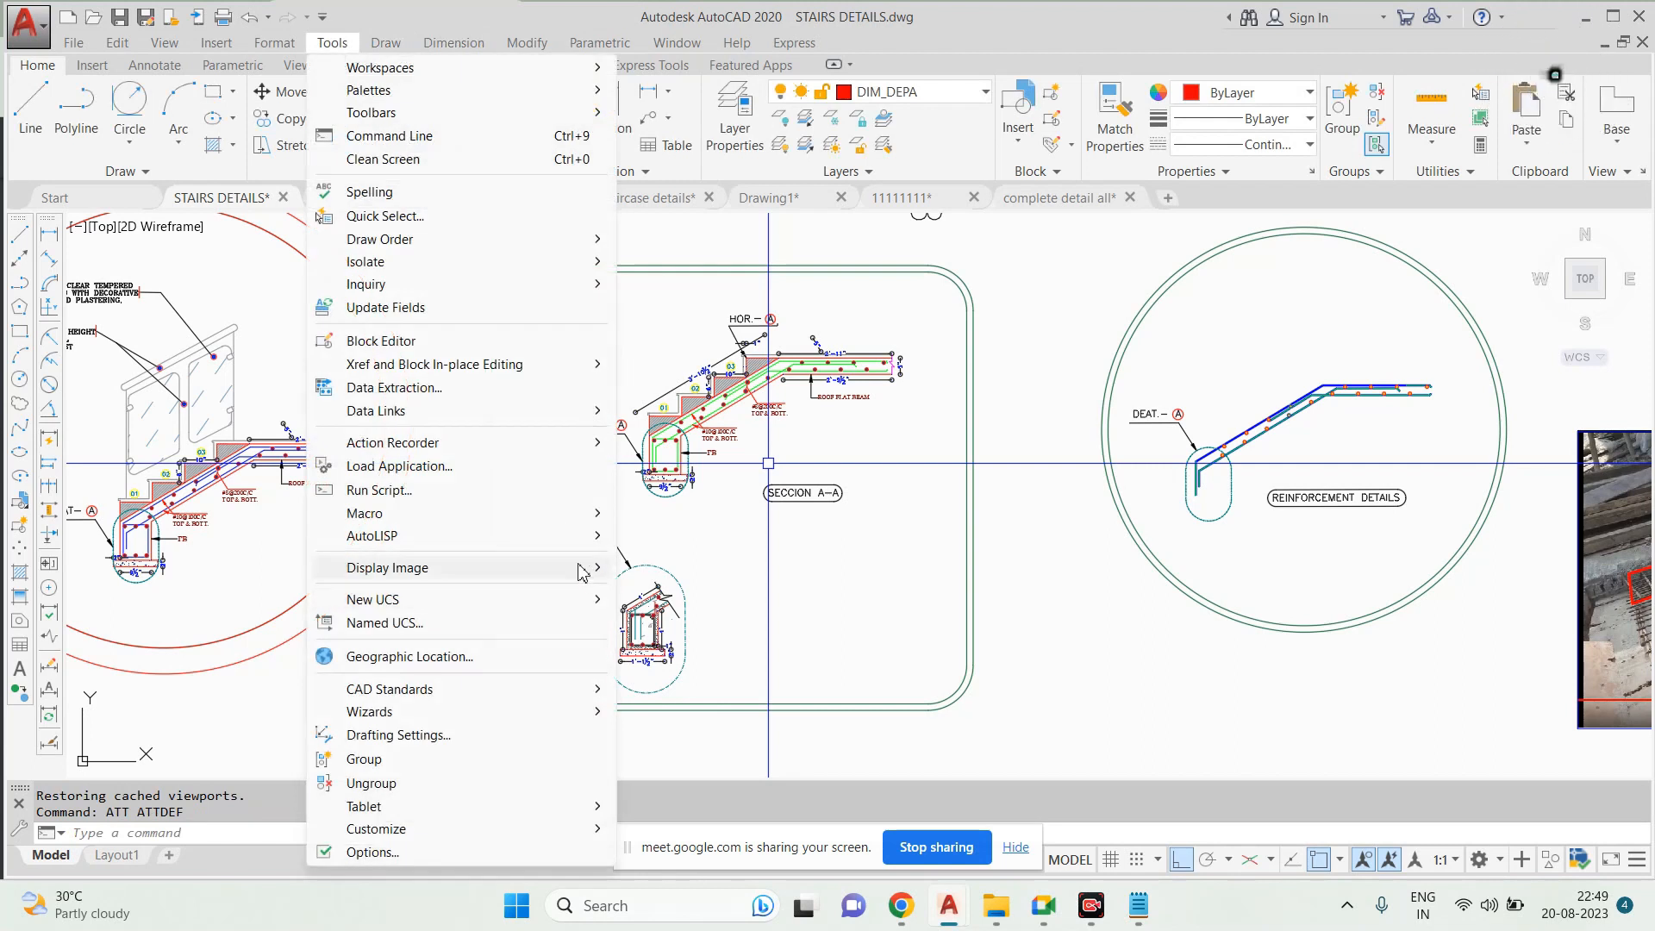
mouse_move(395, 53)
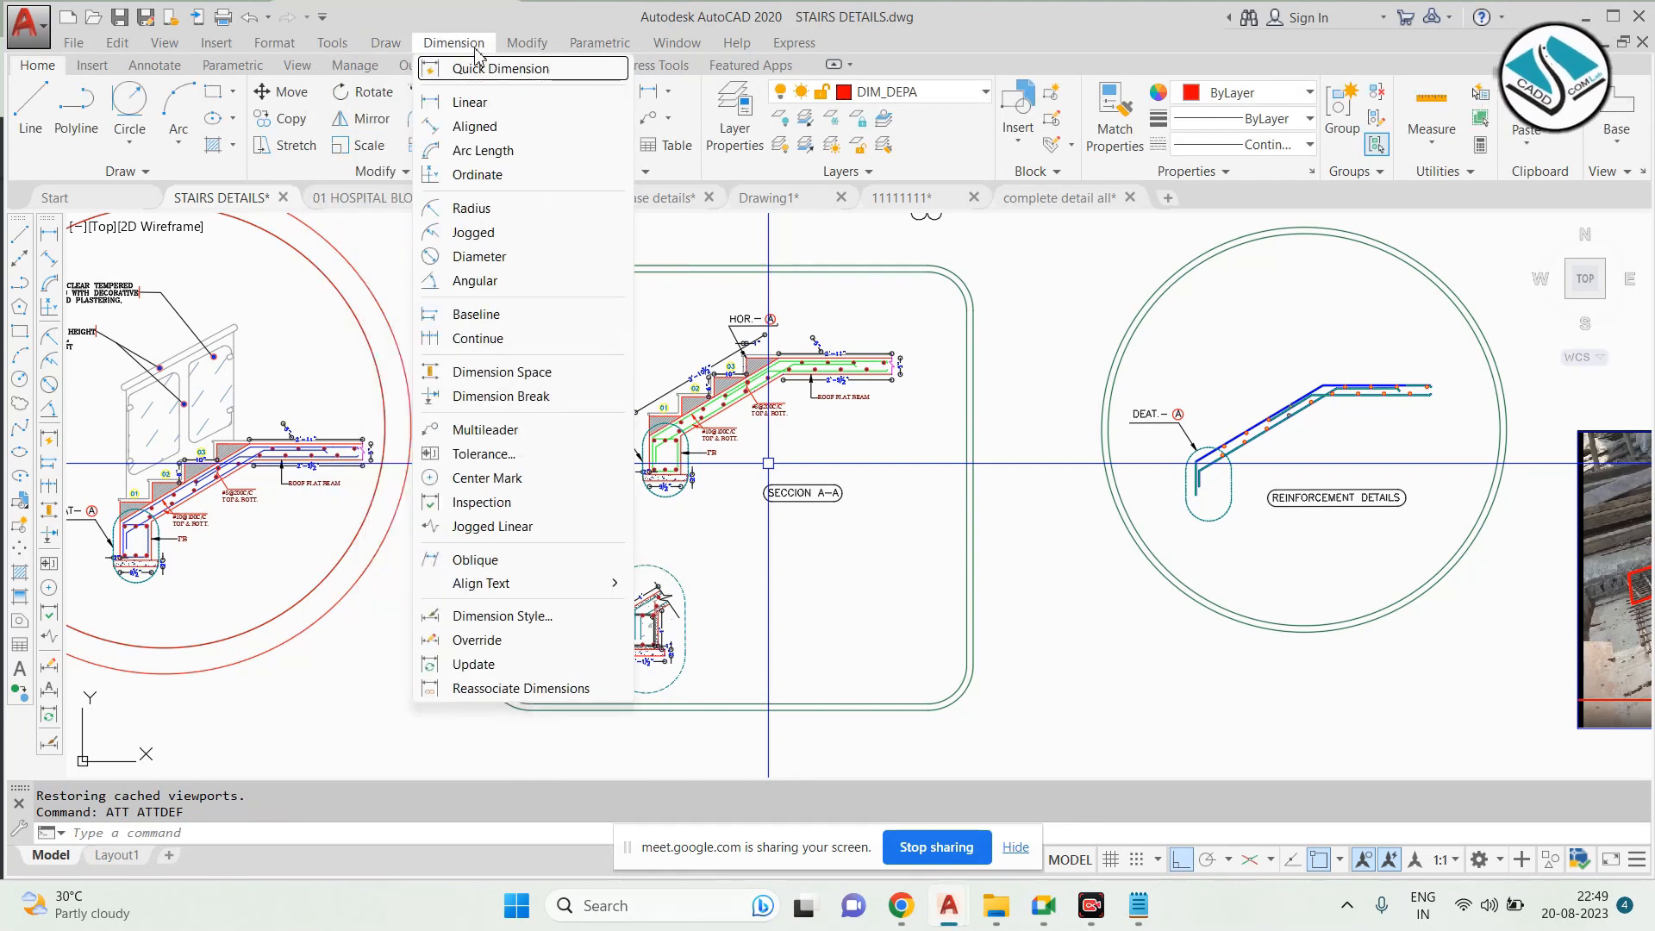
mouse_move(535, 53)
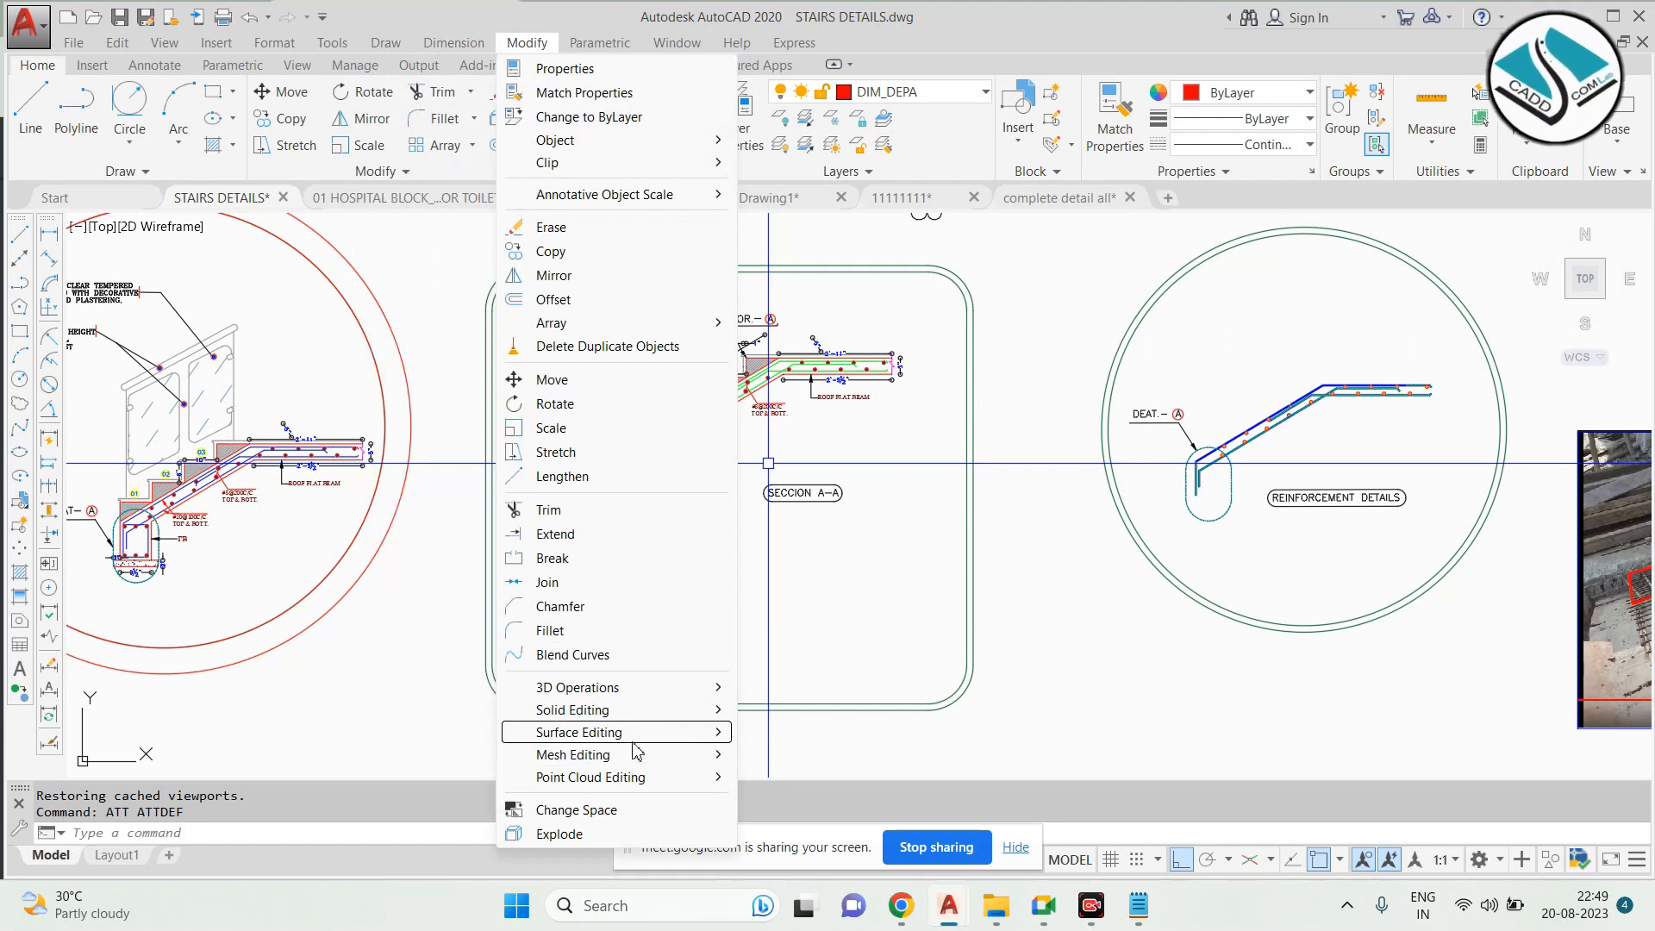
mouse_move(595, 147)
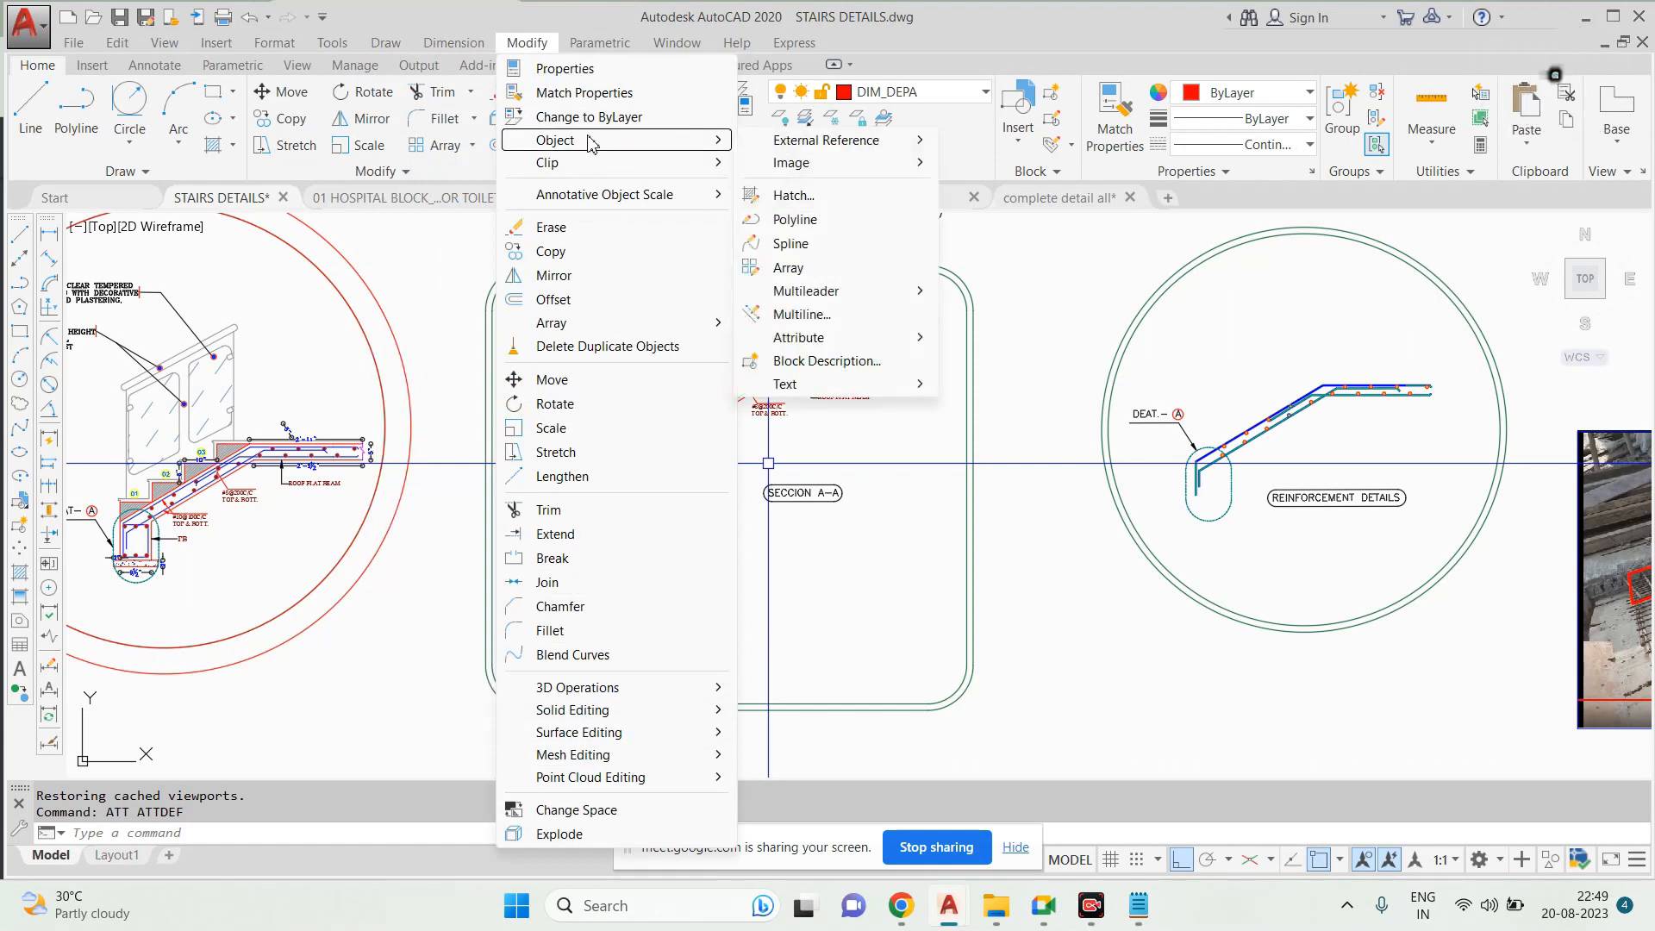
mouse_move(795, 44)
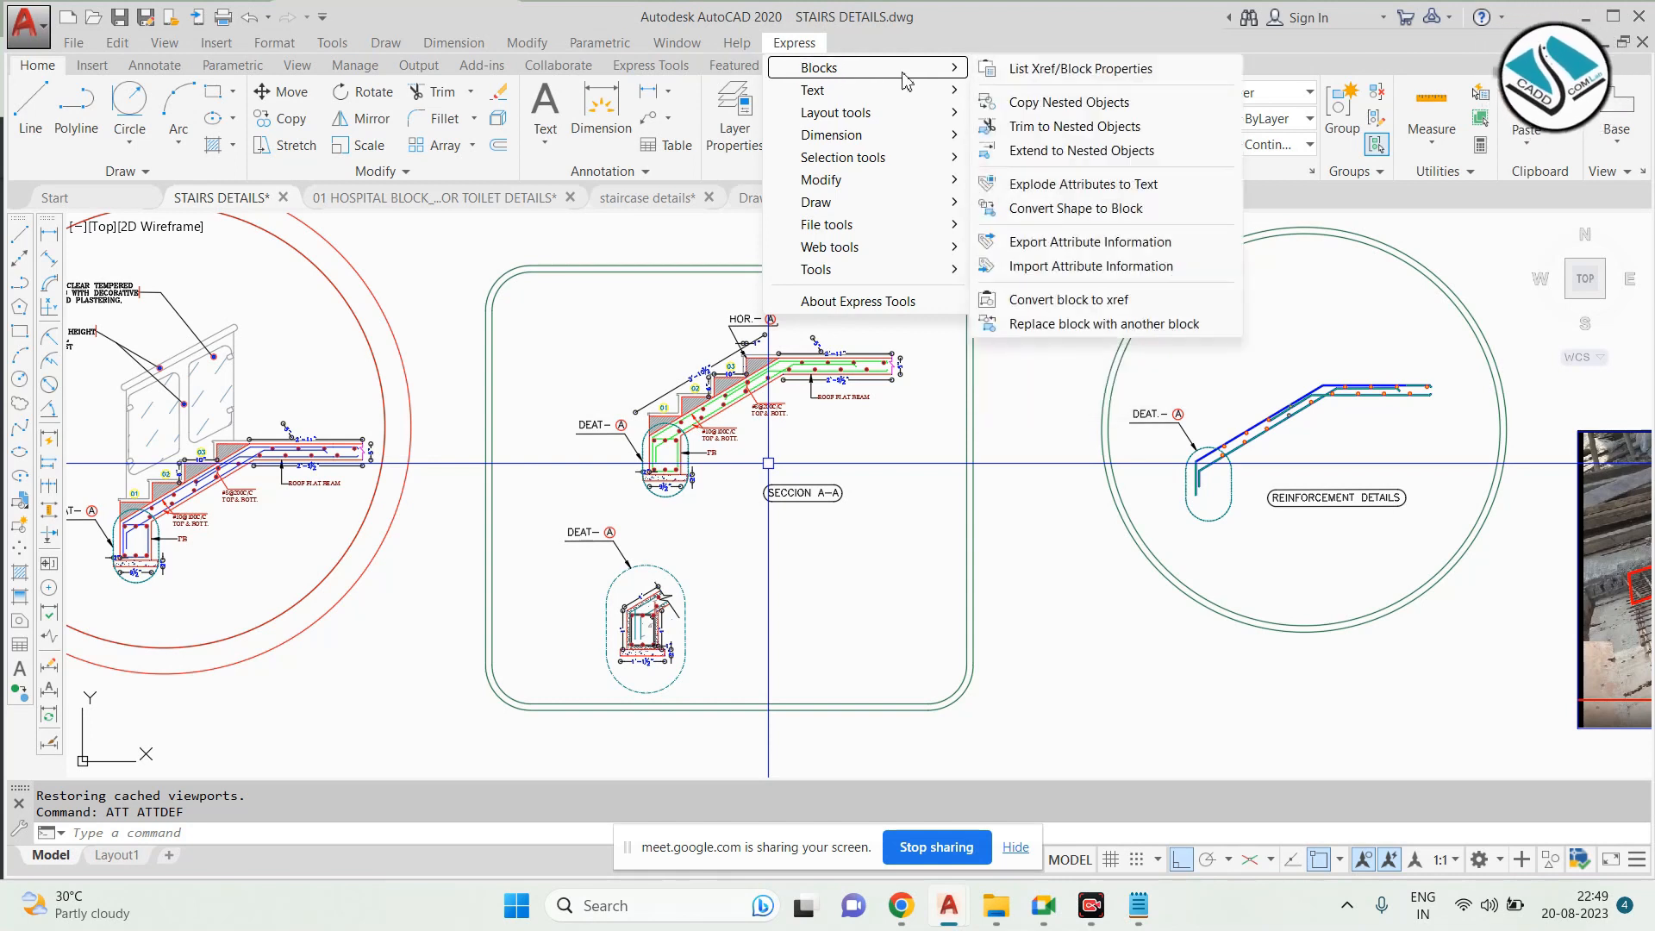
mouse_move(925, 102)
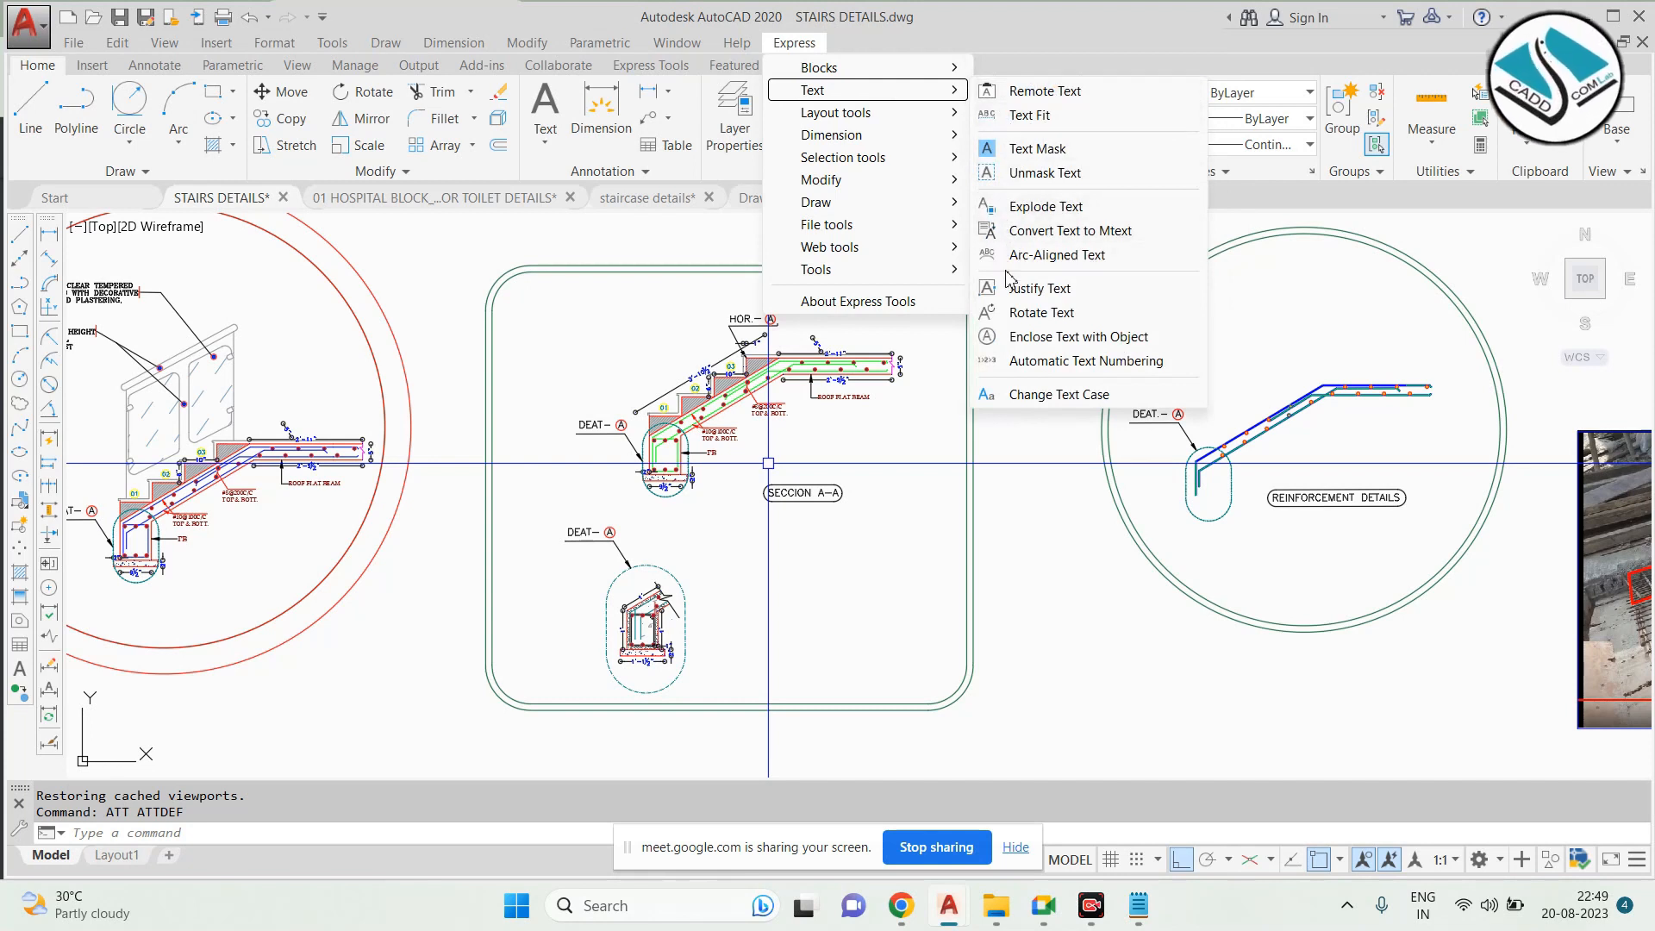
mouse_move(929, 187)
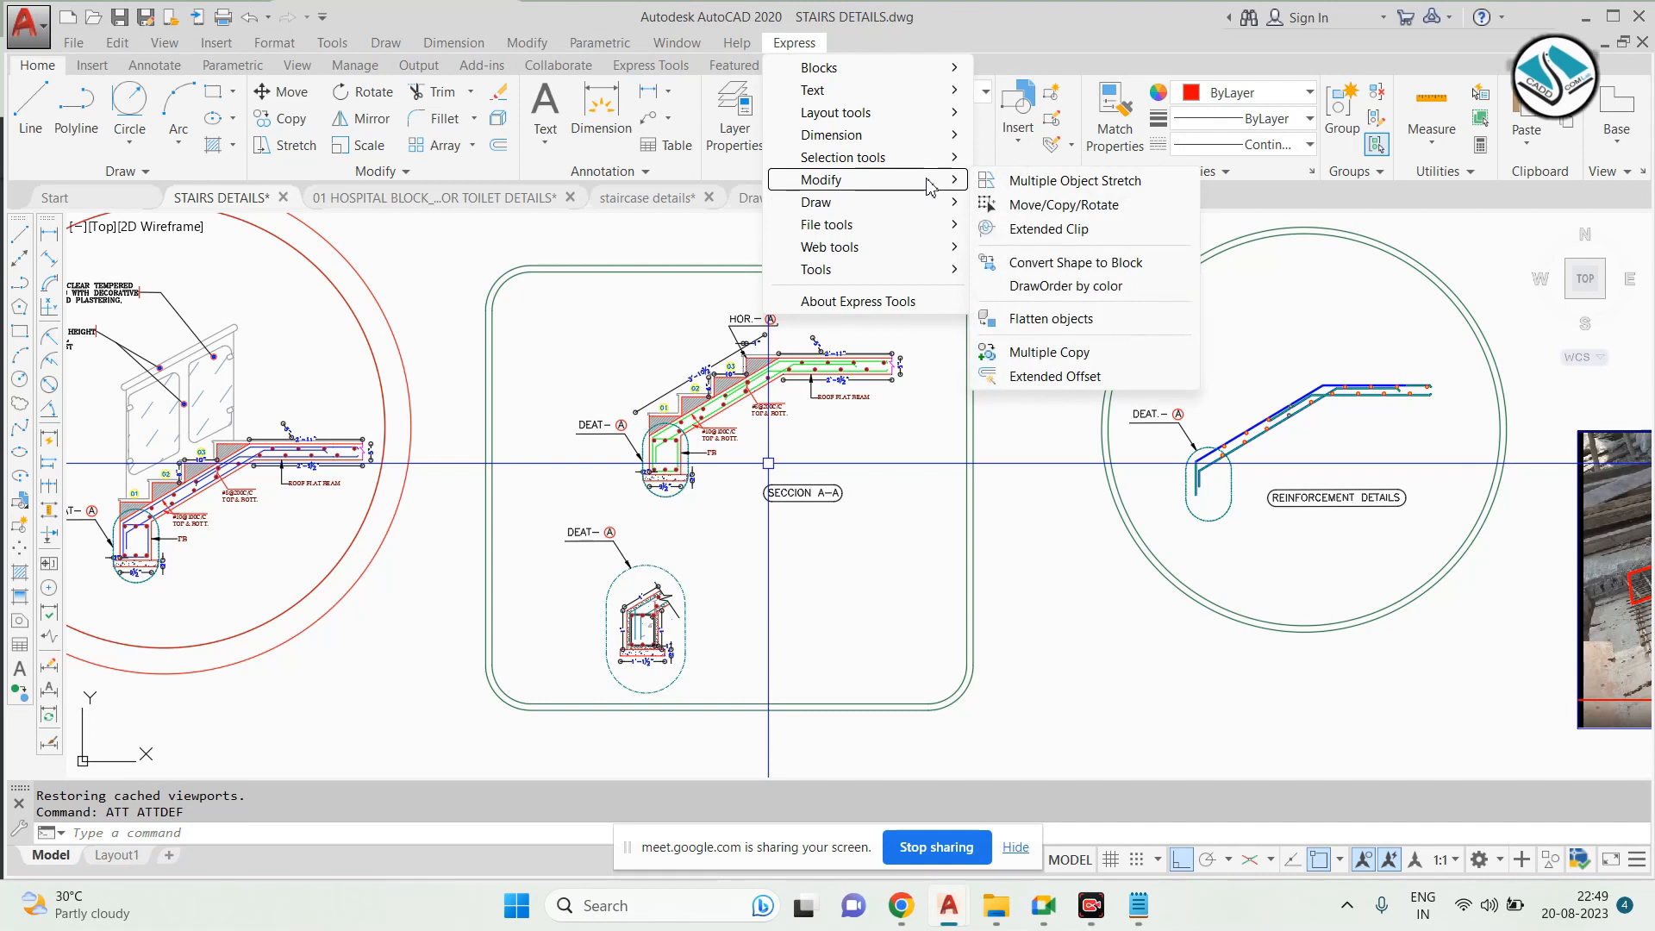
left_click(709, 237)
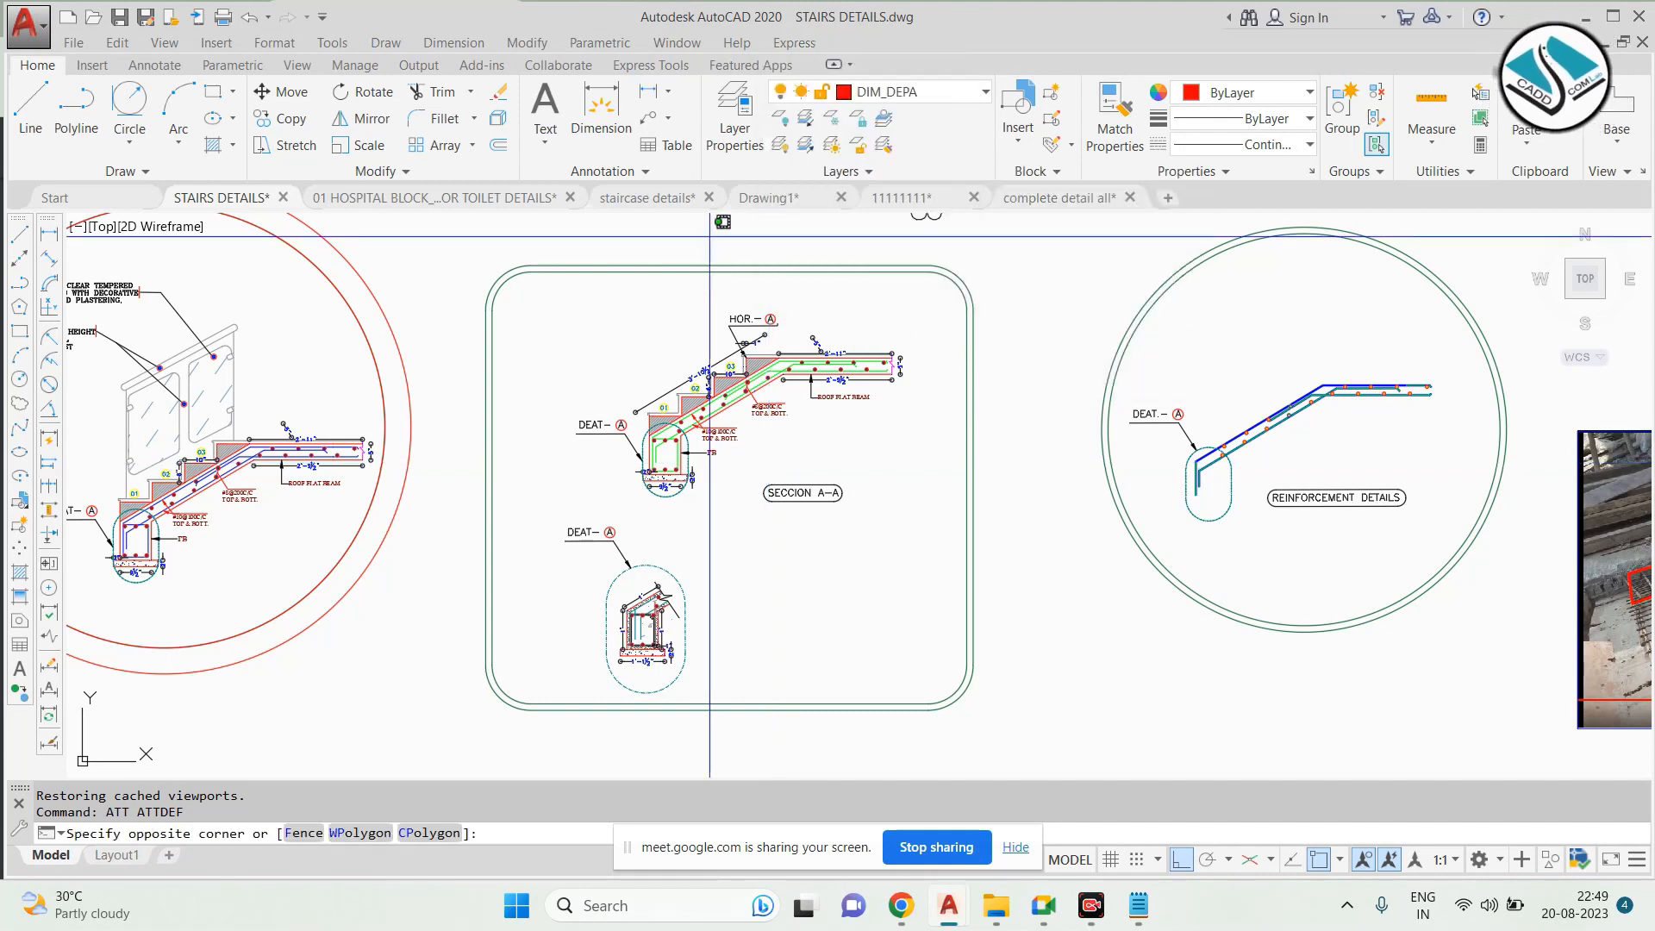
left_click(651, 64)
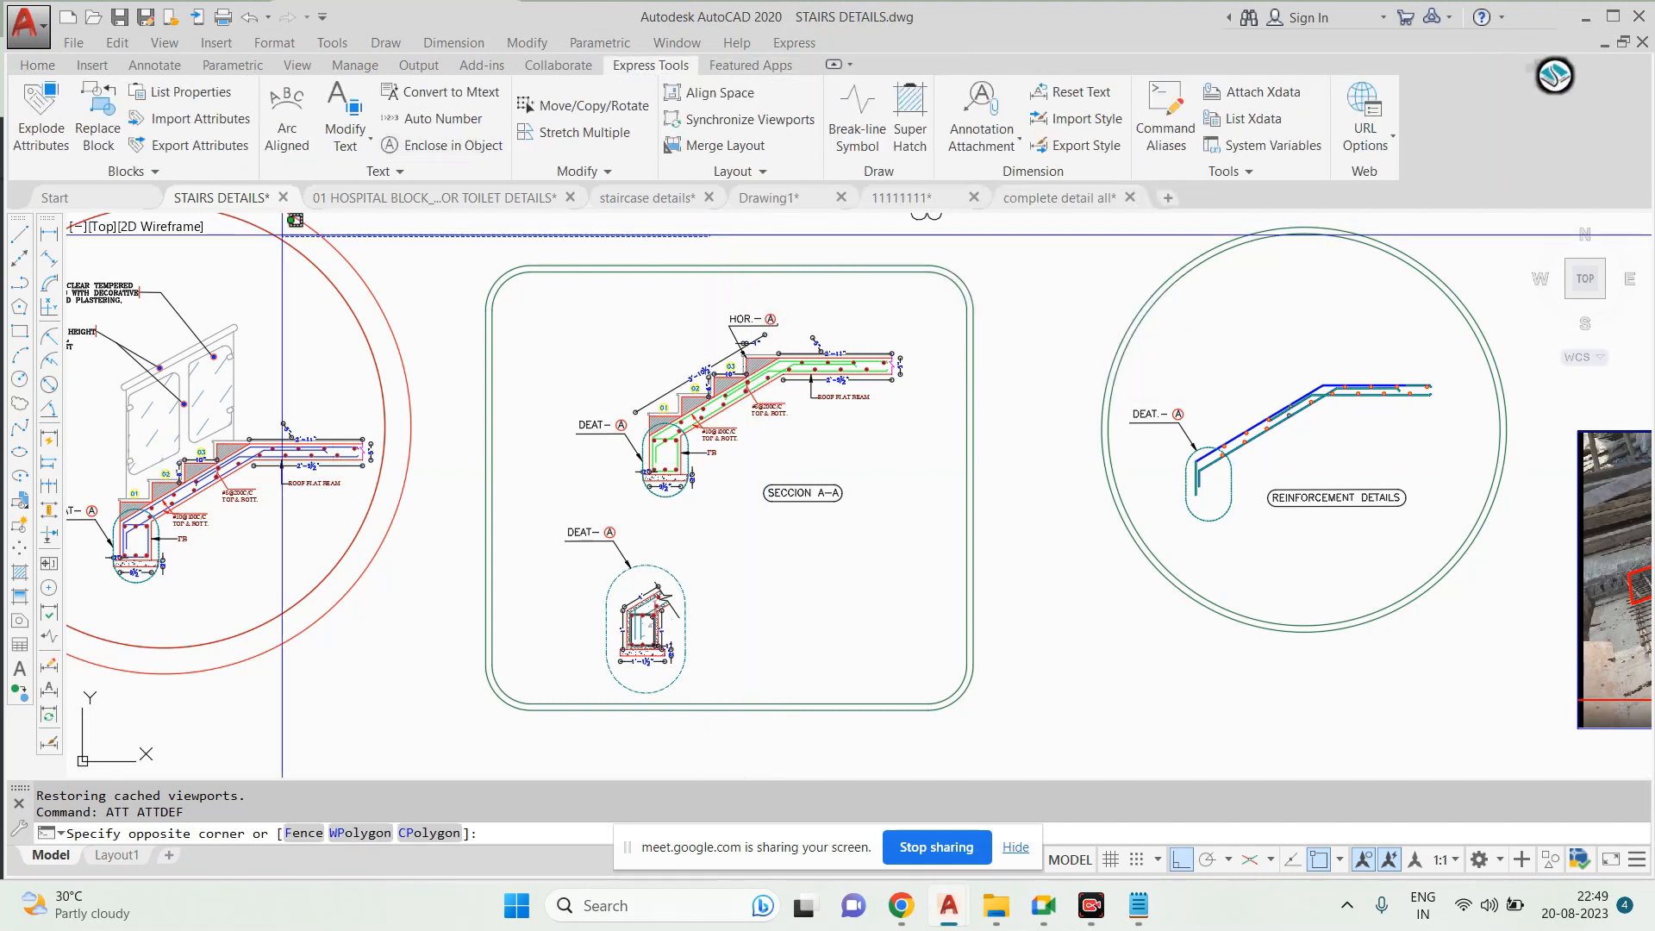
left_click(482, 254)
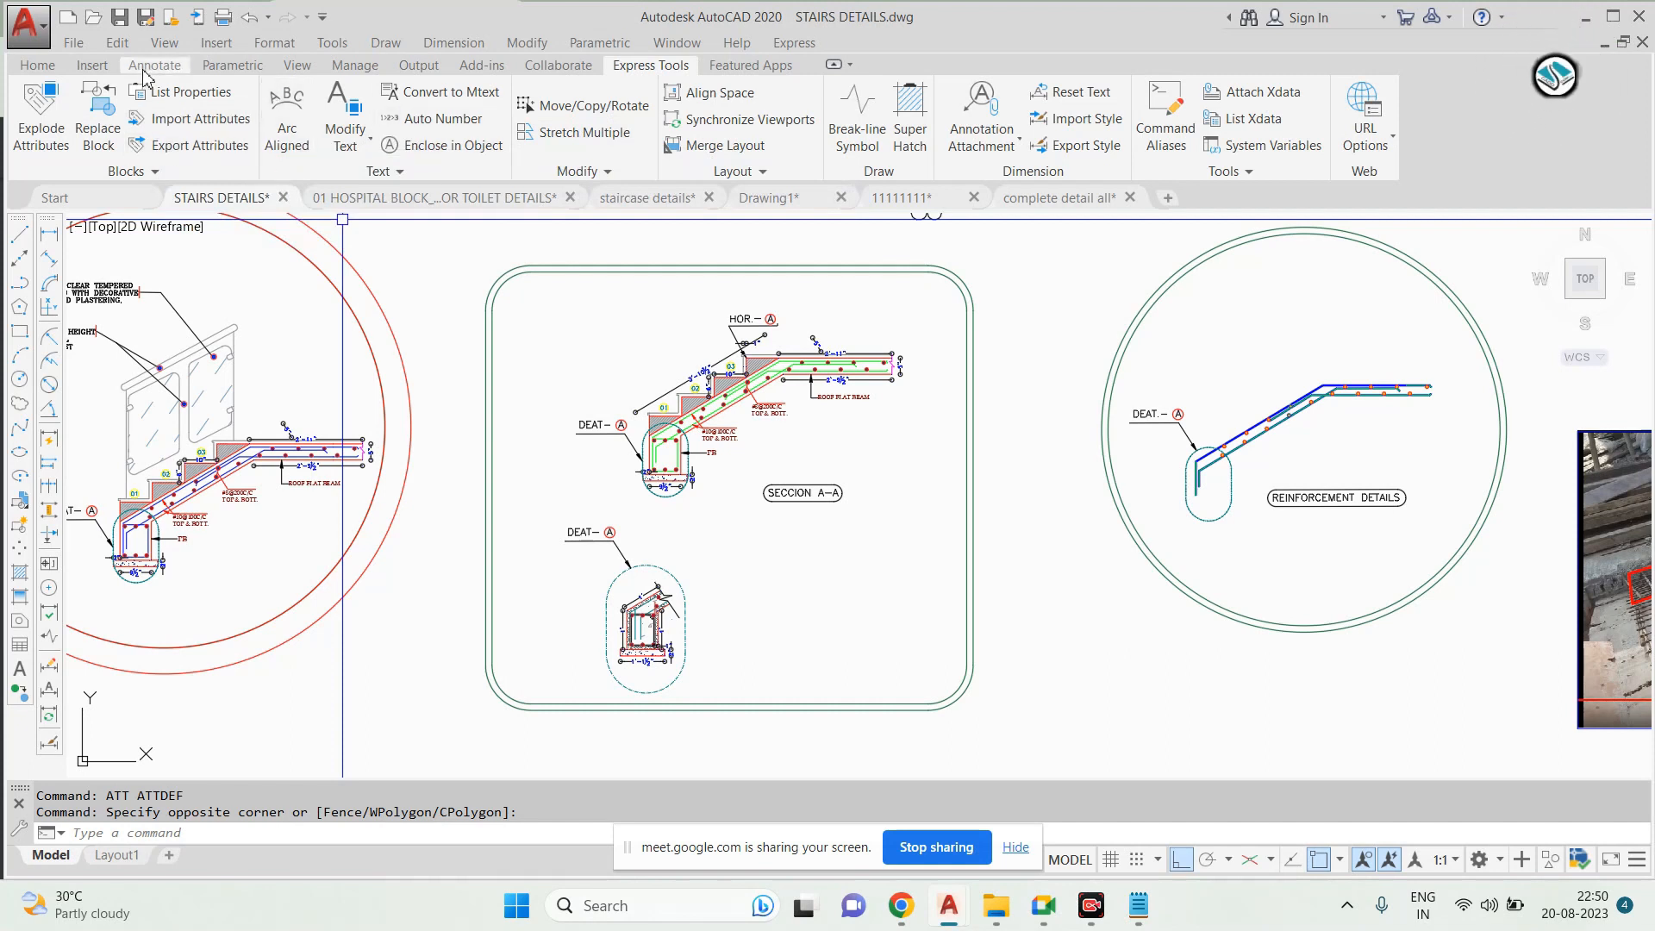
Examine the available view, insert, draw, dimension and object-editing commands, including the text and attribute editing options
left_click(37, 67)
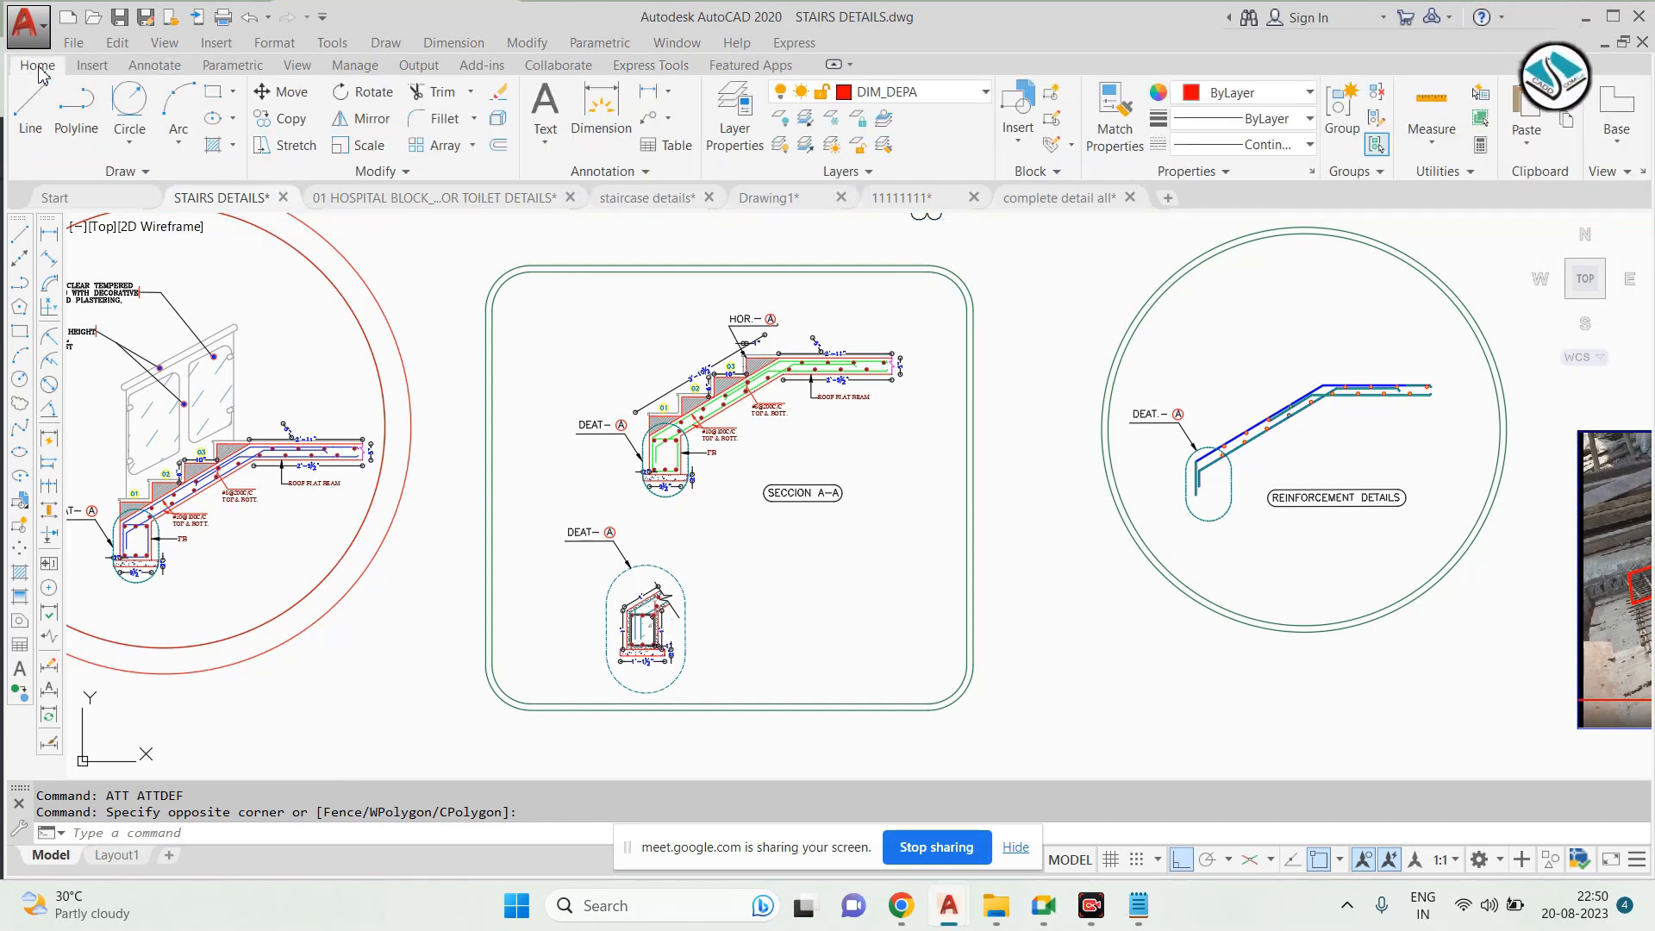
left_click(160, 43)
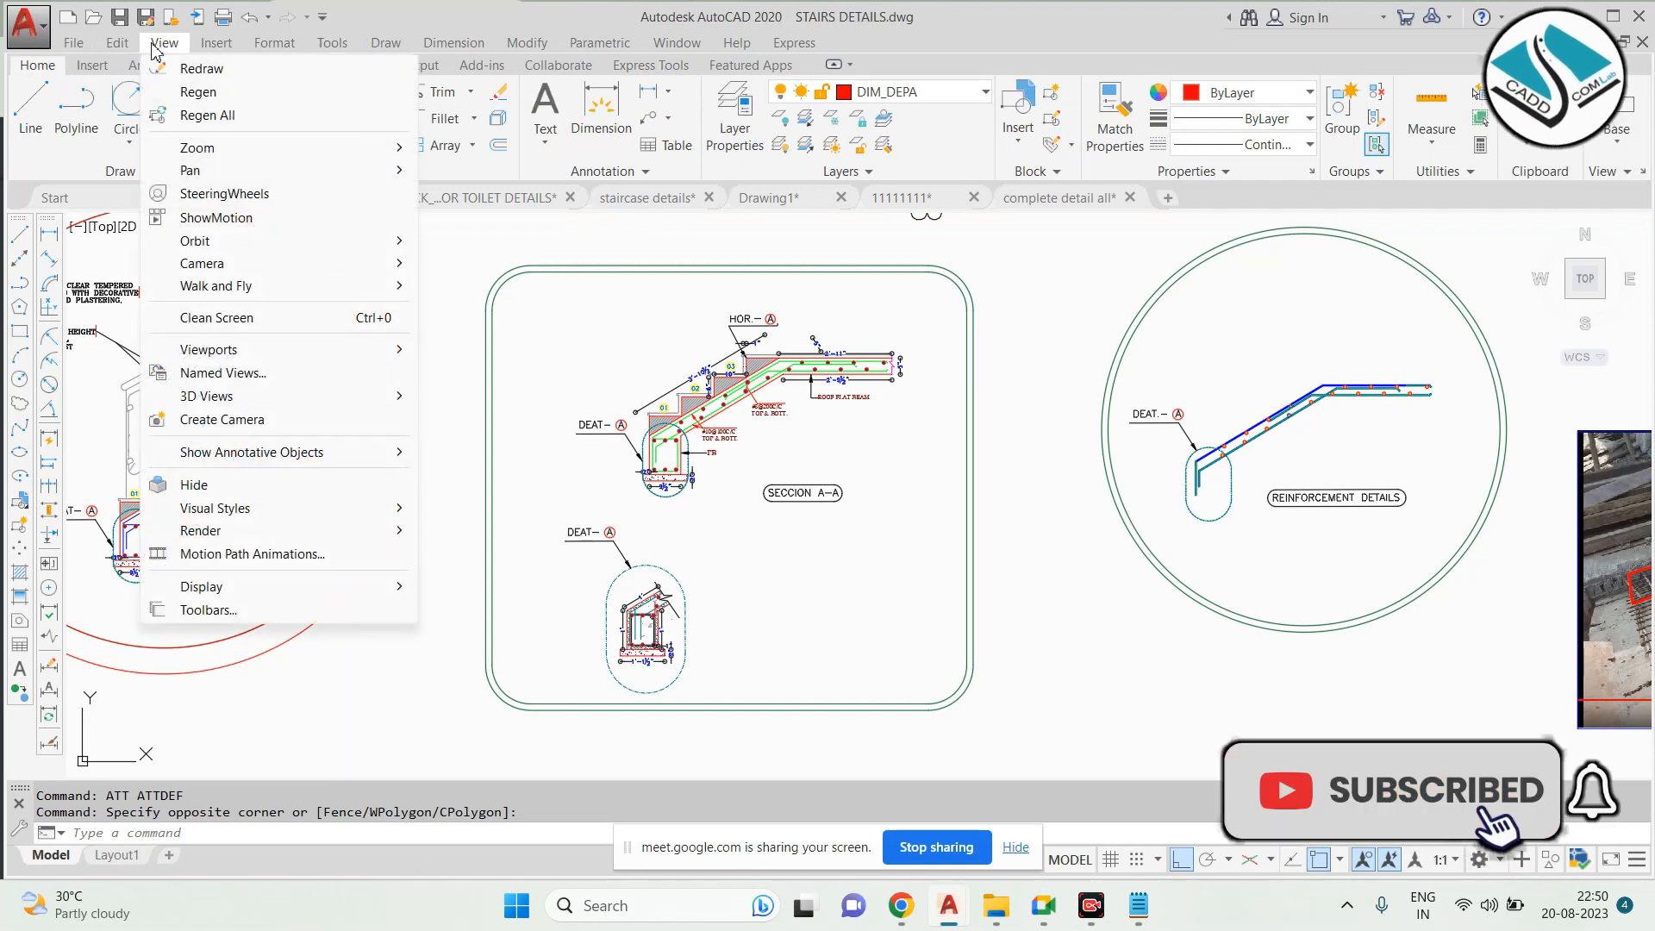
mouse_move(208, 50)
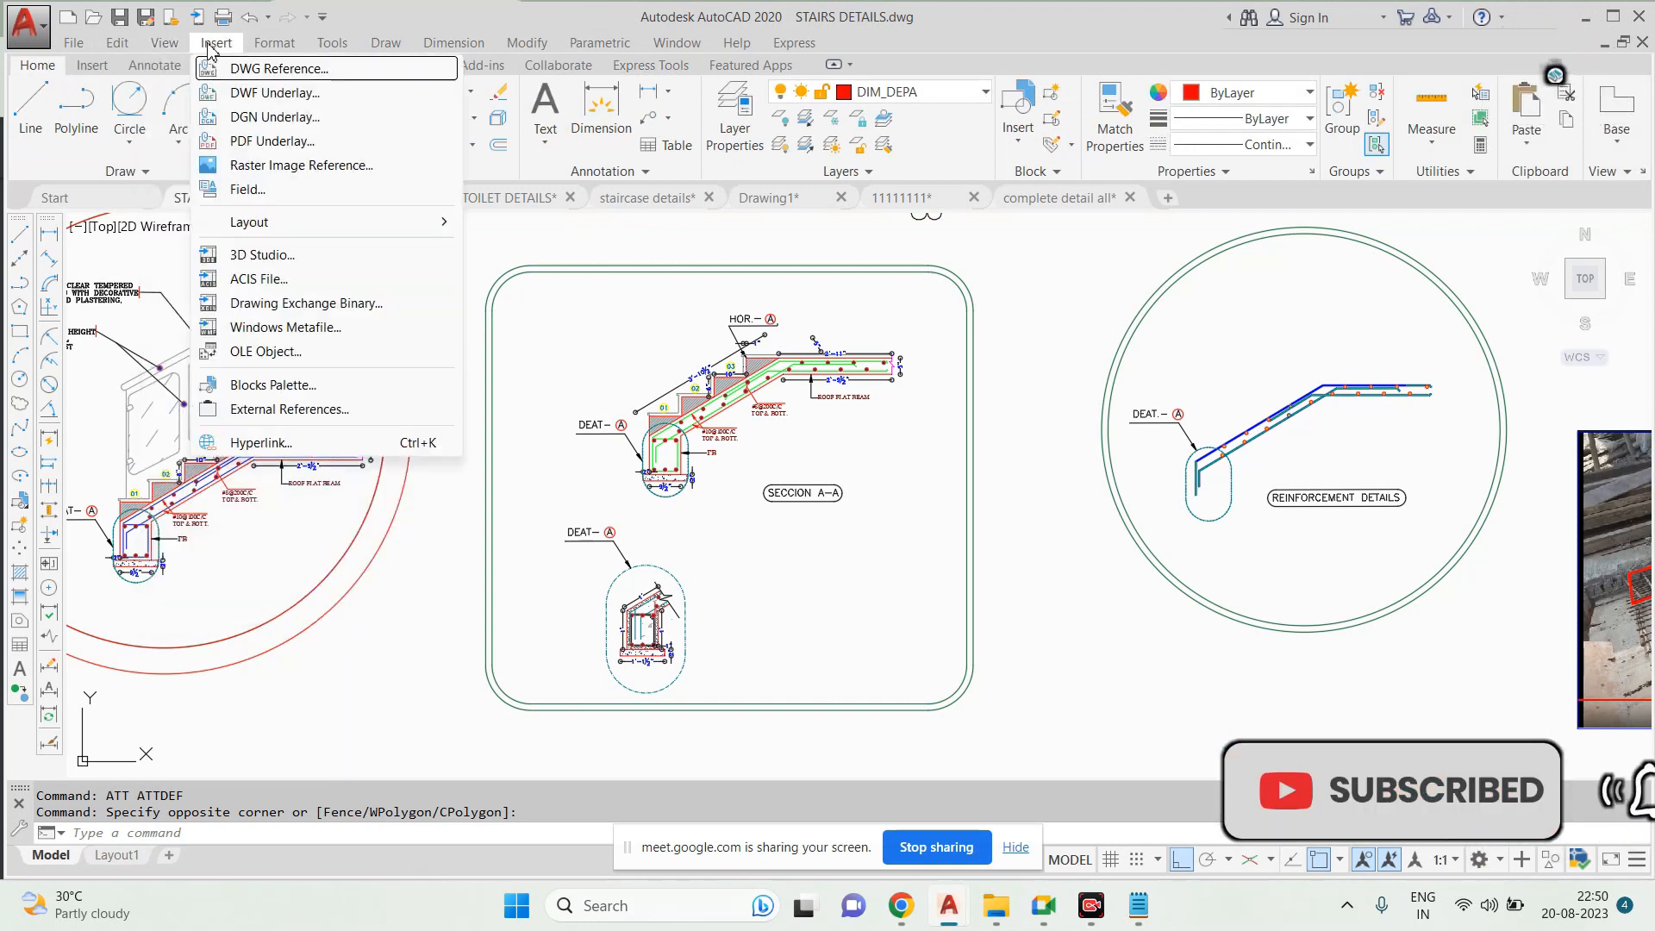
mouse_move(293, 50)
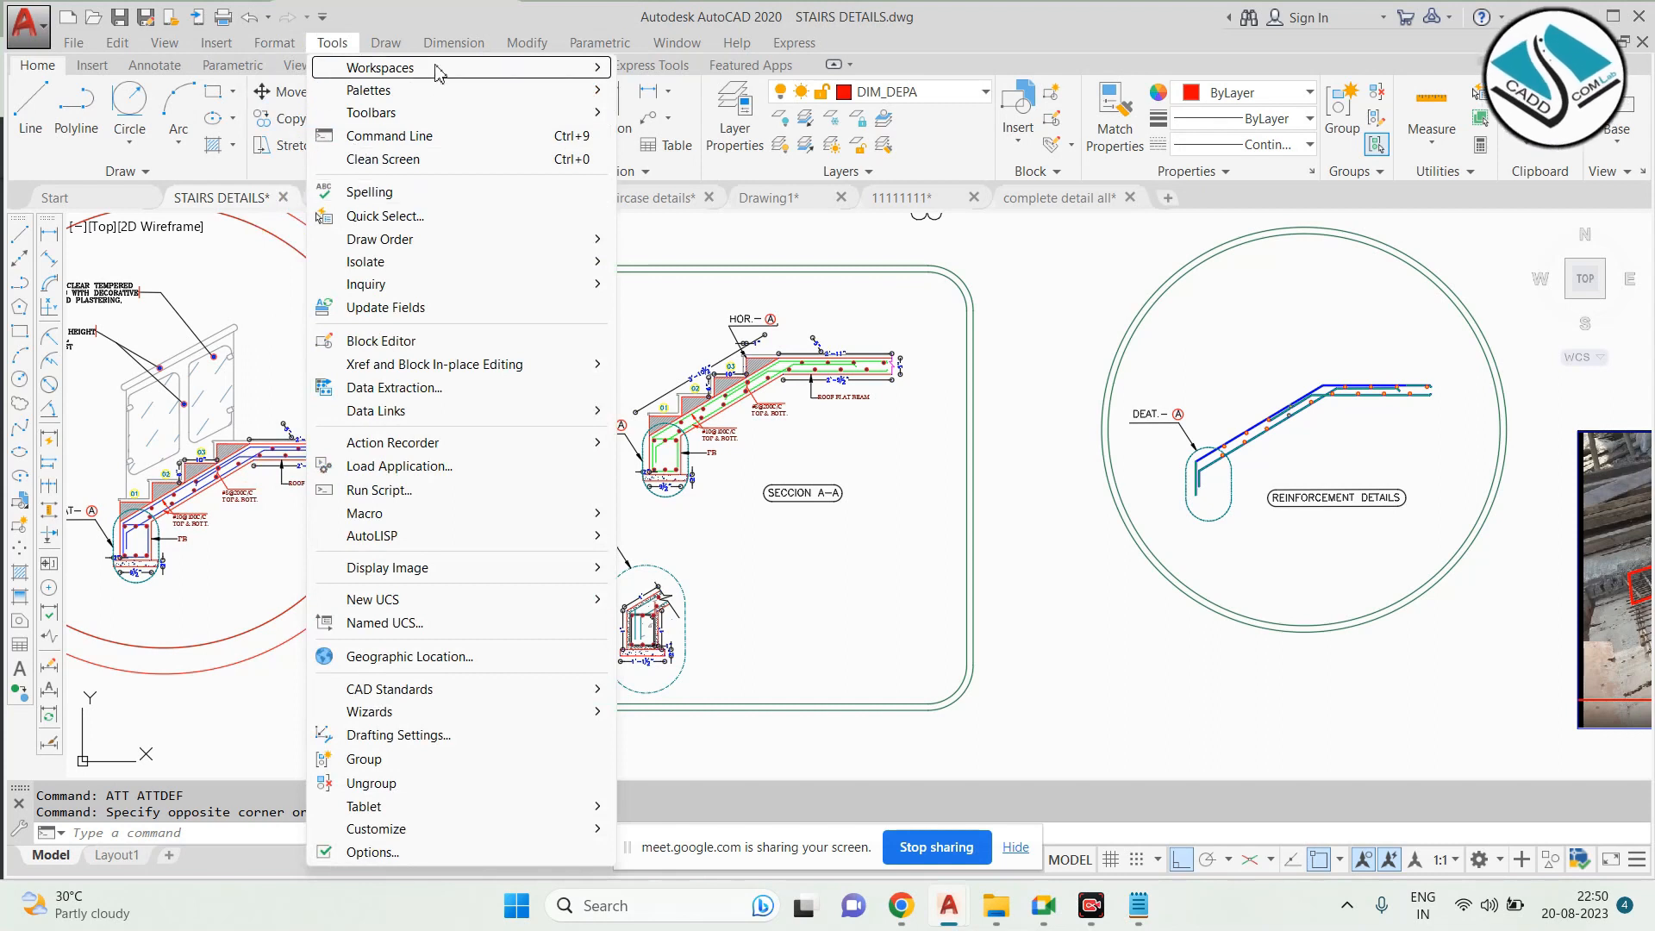
mouse_move(433, 84)
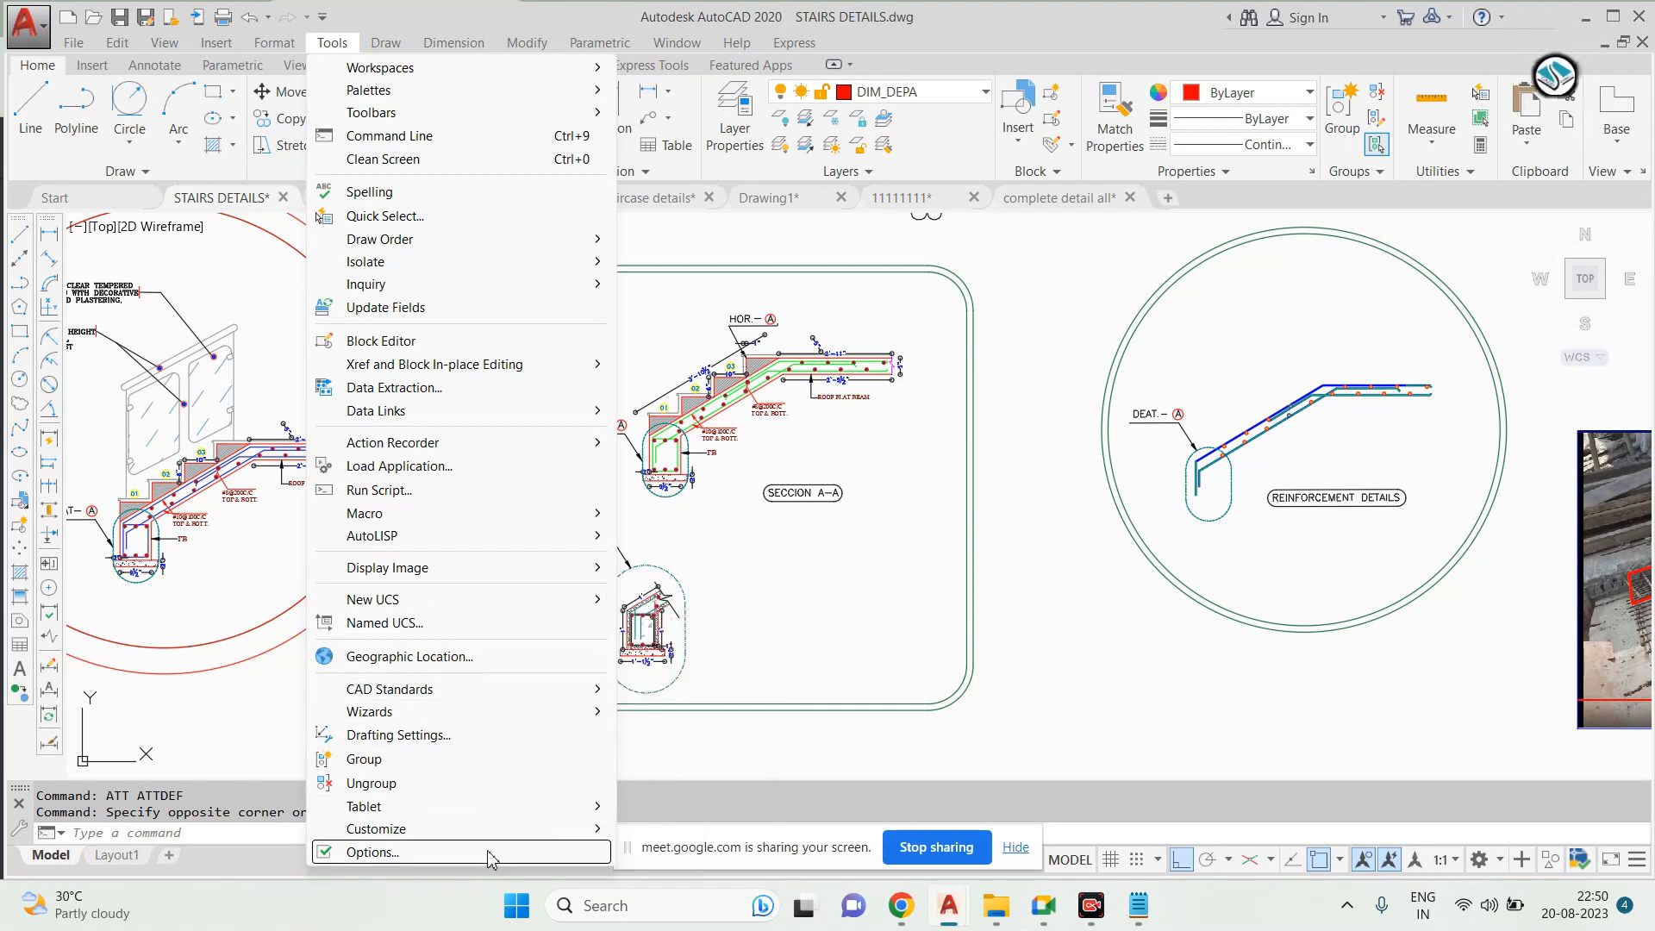
mouse_move(389, 48)
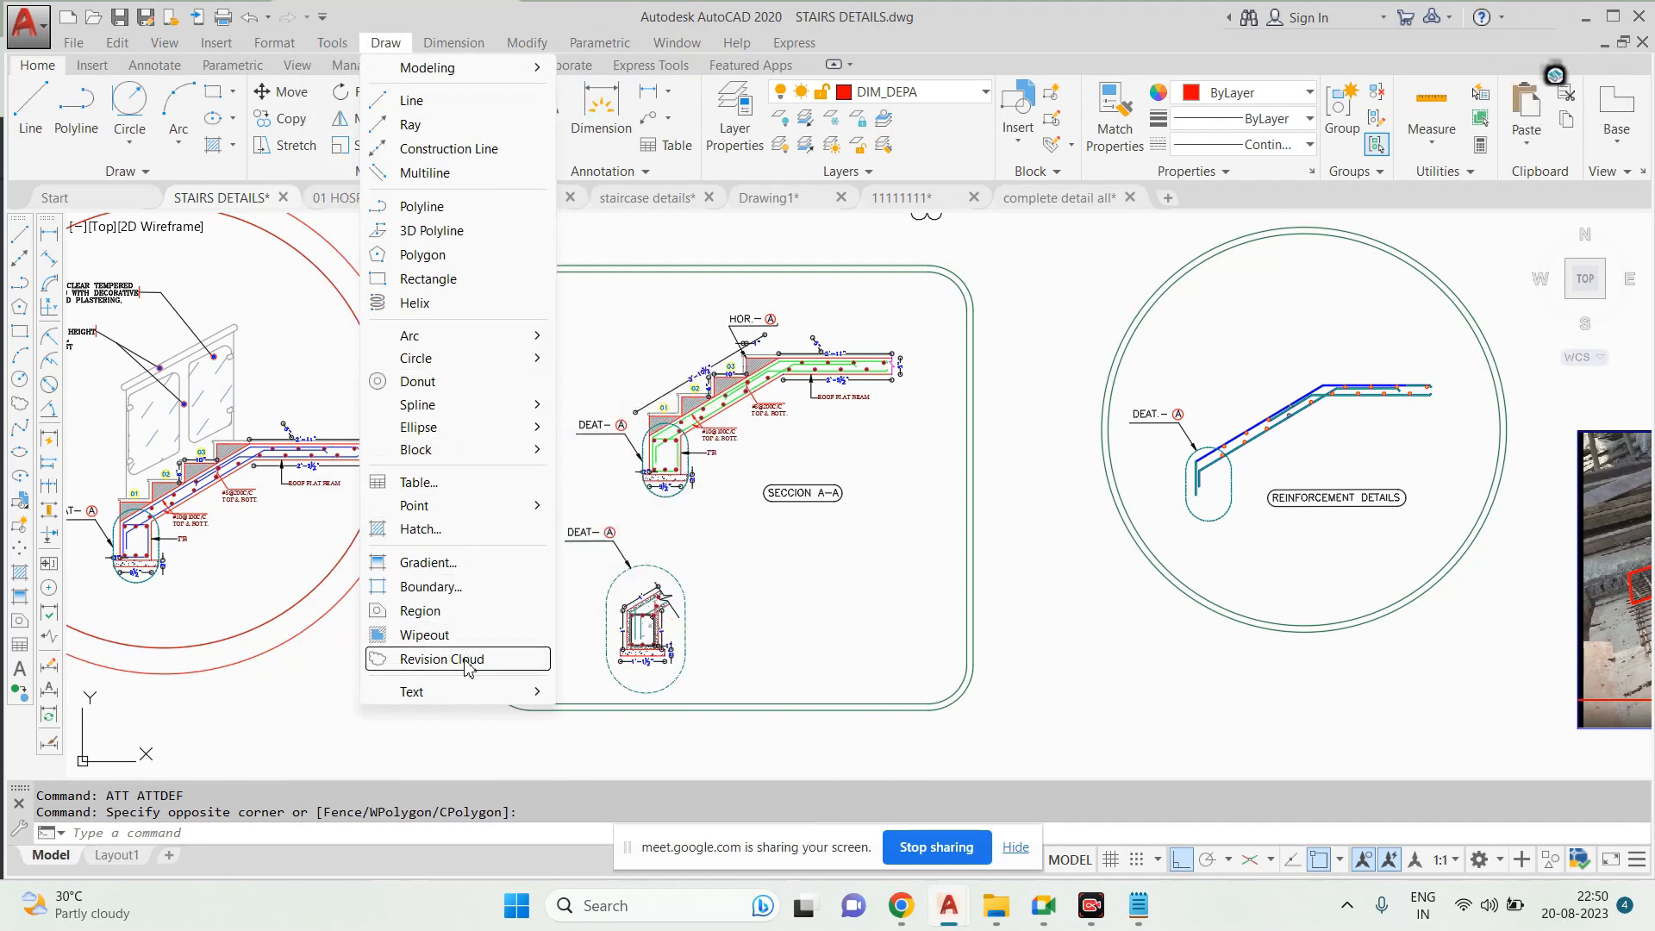
mouse_move(473, 693)
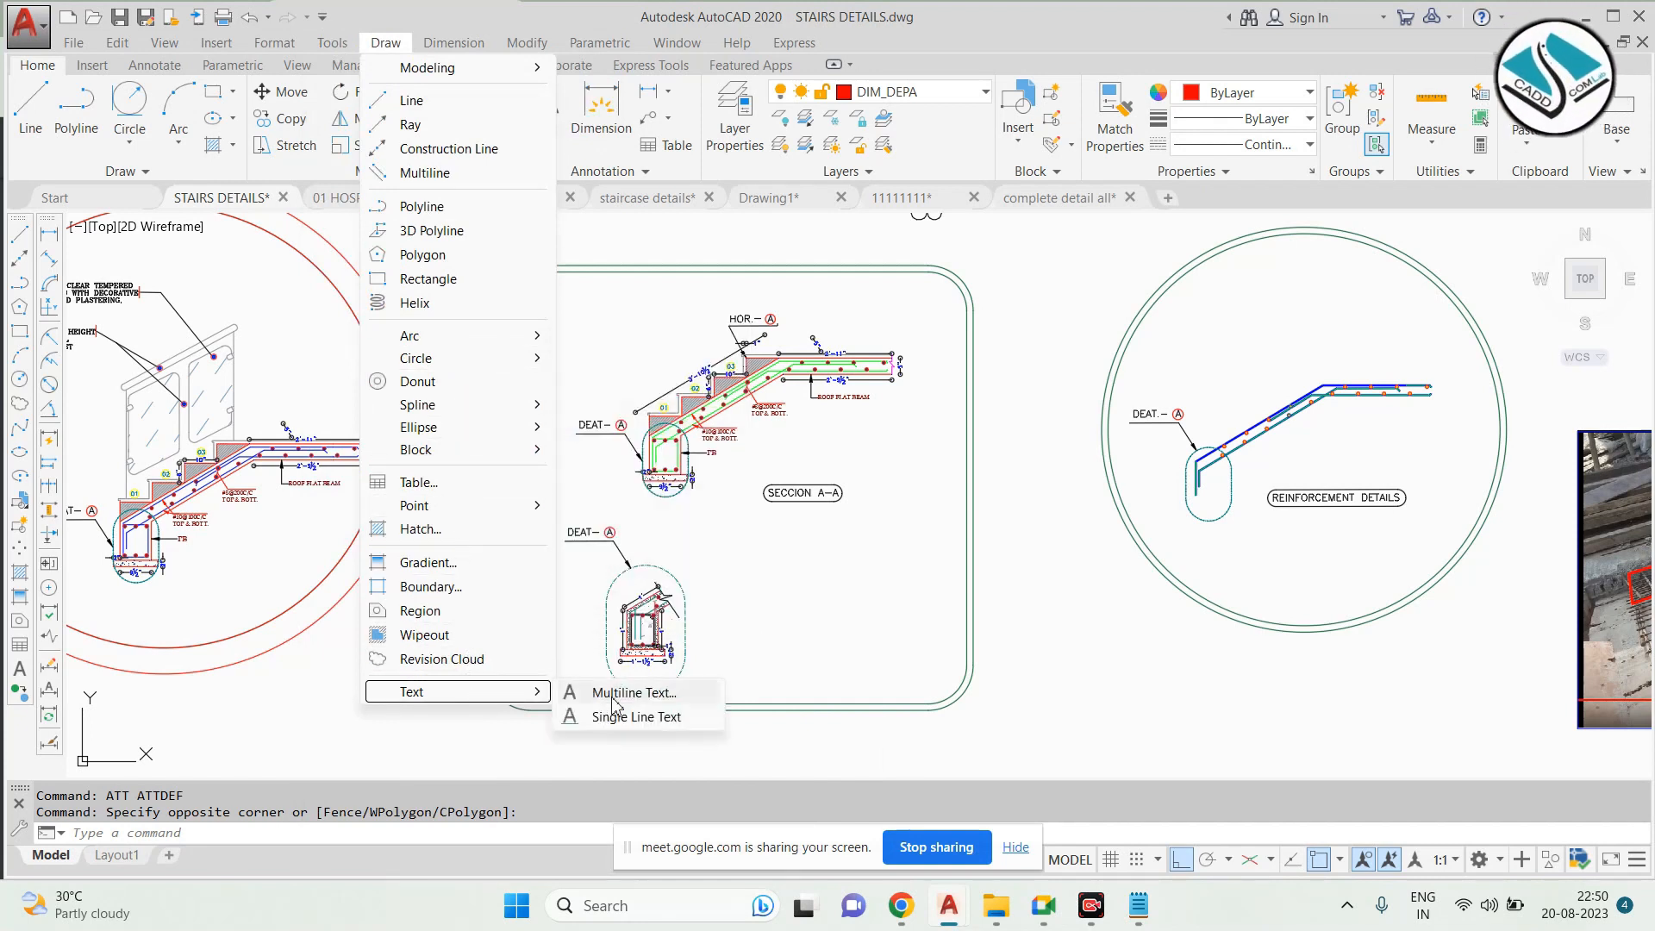
mouse_move(454, 42)
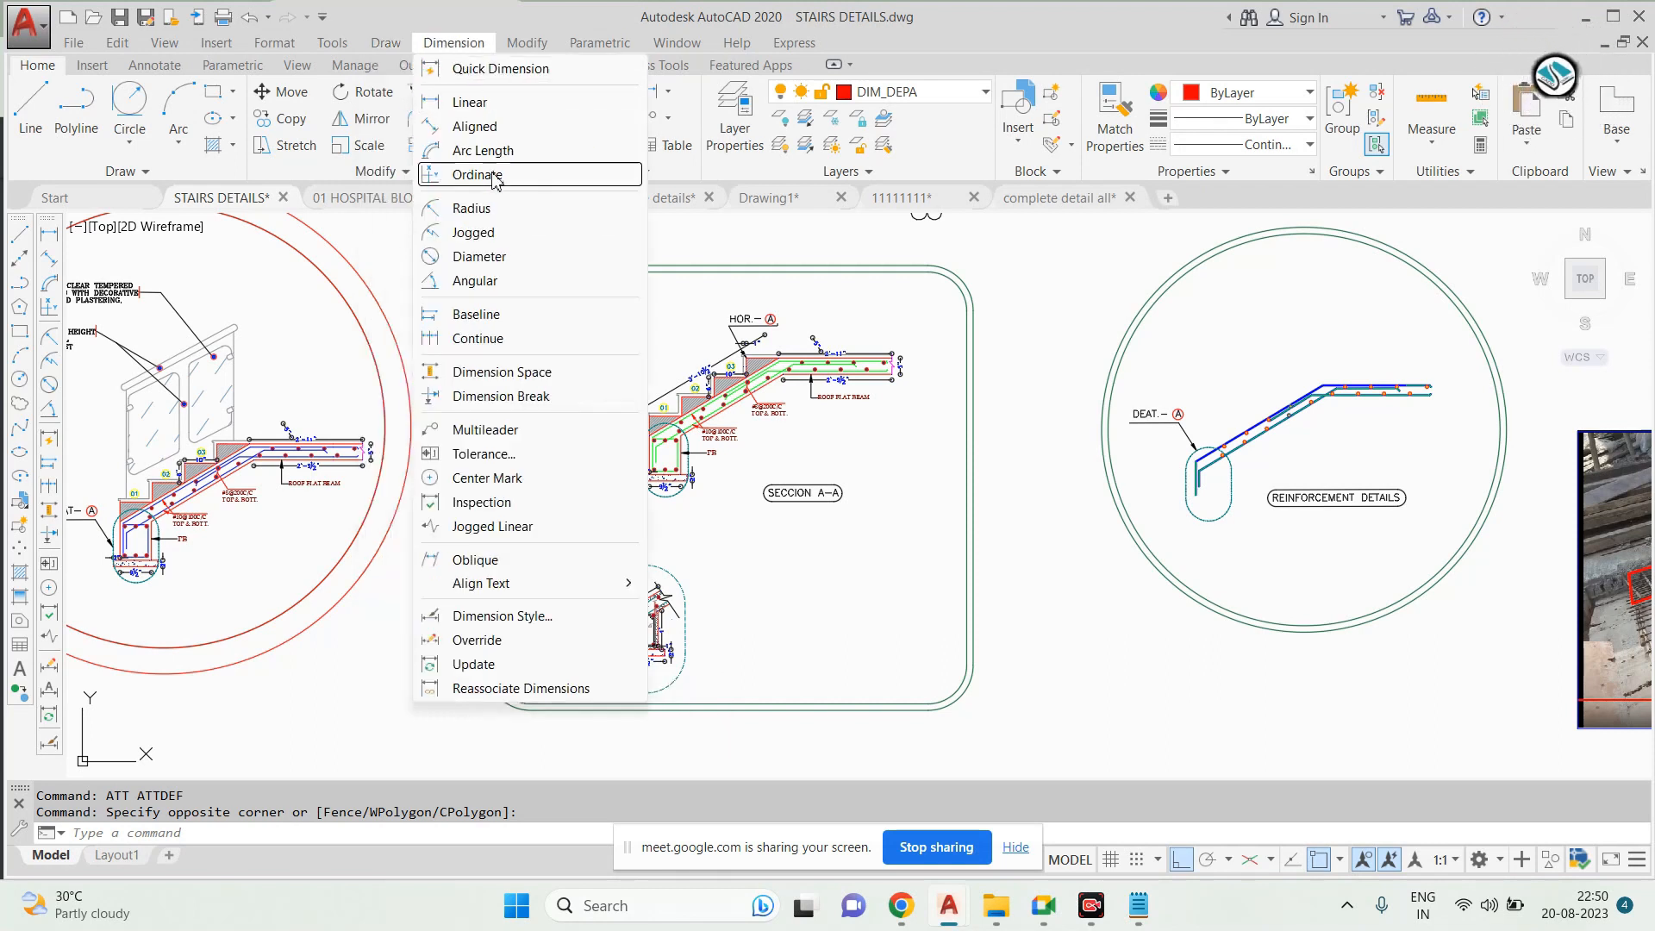
left_click(527, 42)
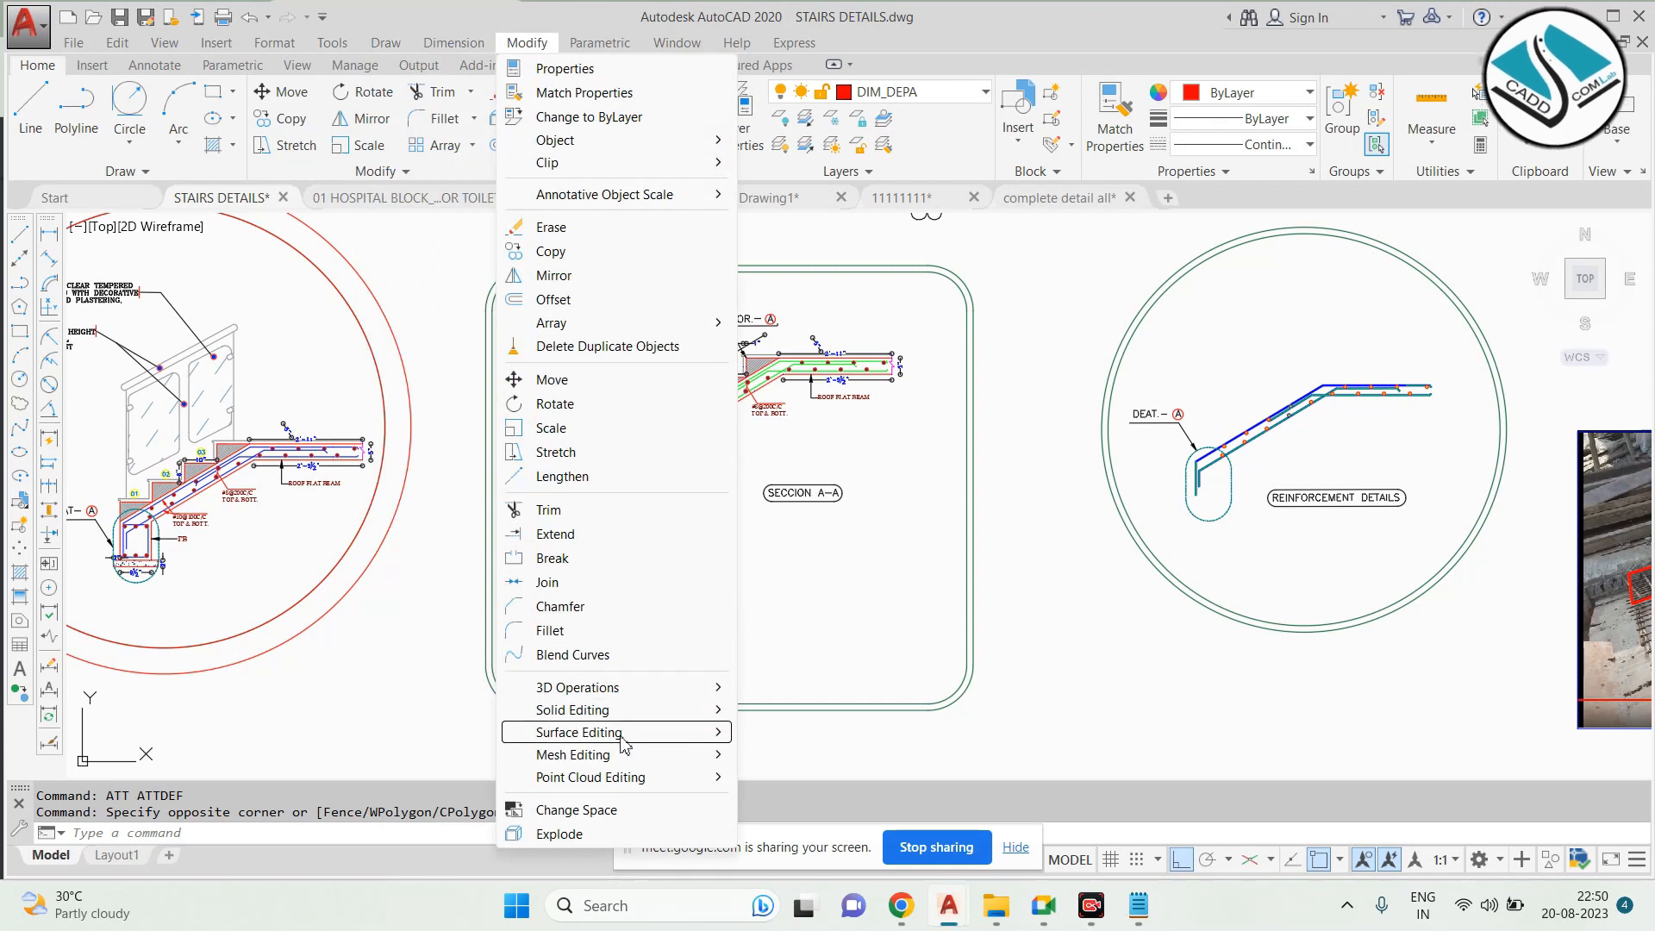
mouse_move(648, 146)
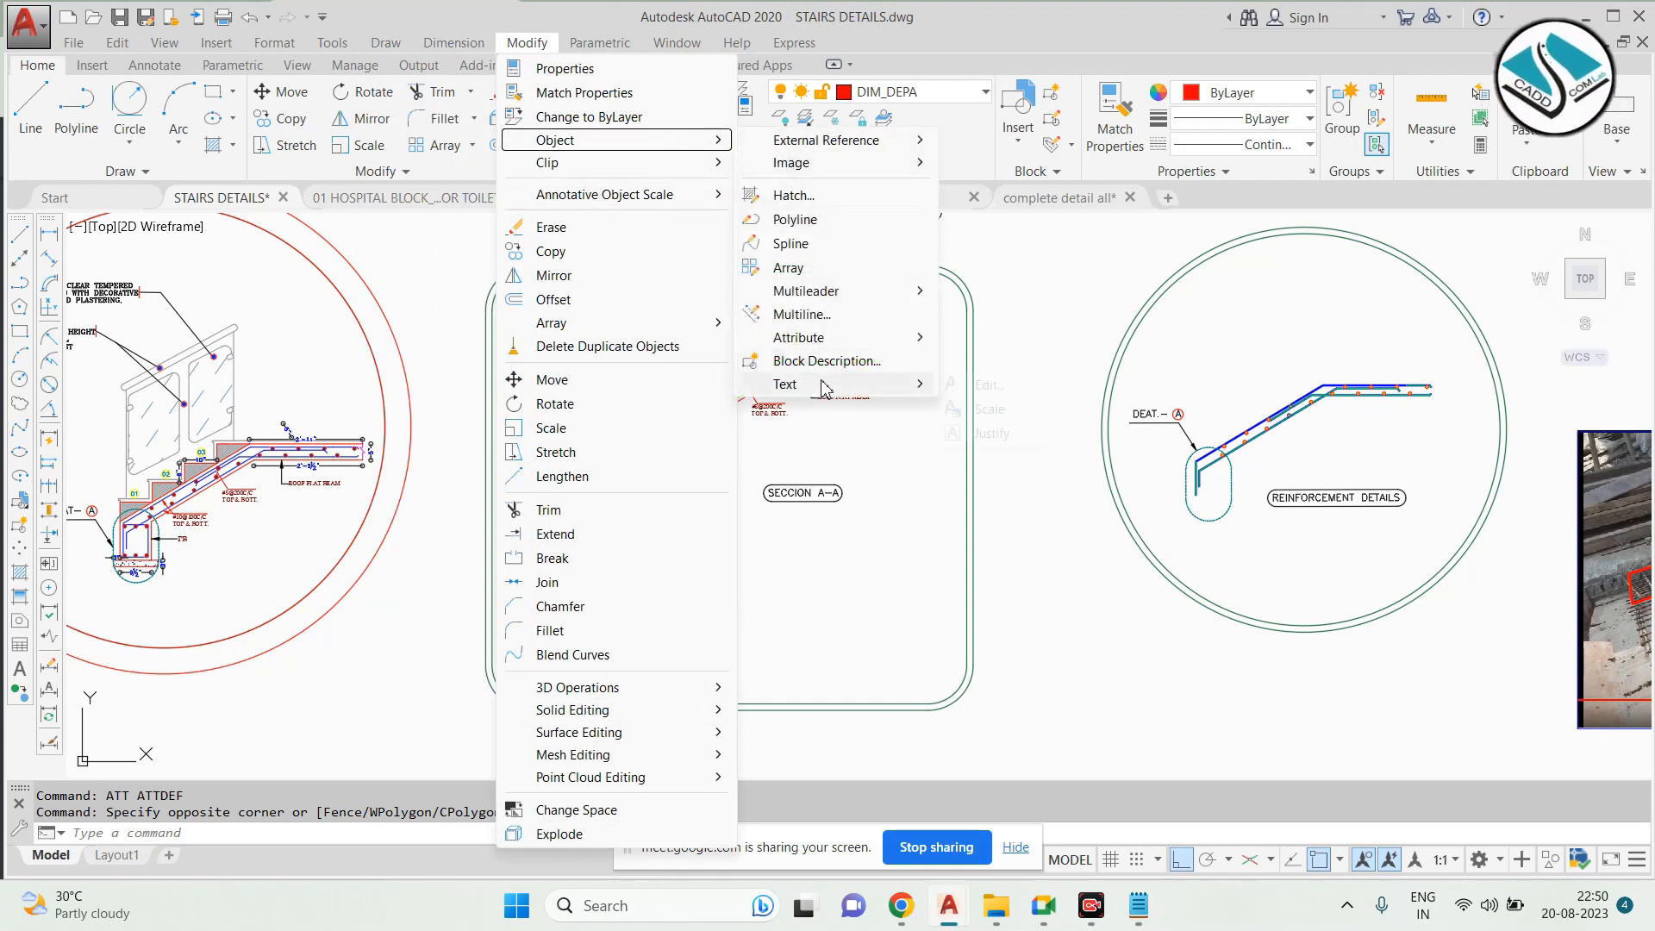
mouse_move(823, 386)
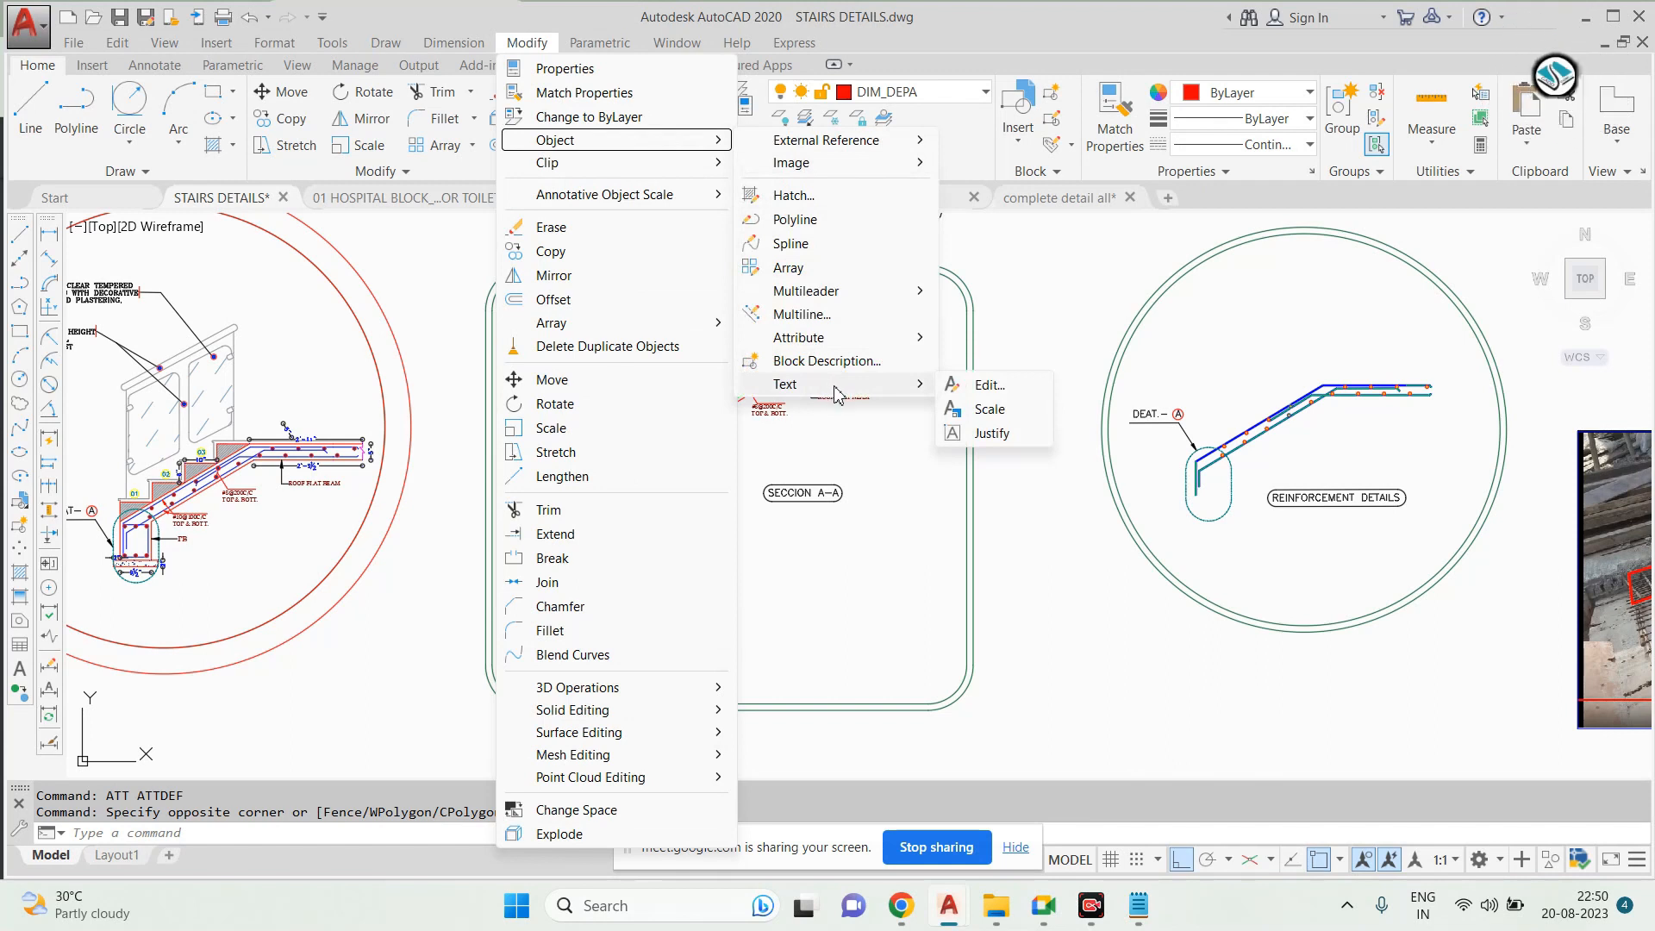
mouse_move(841, 345)
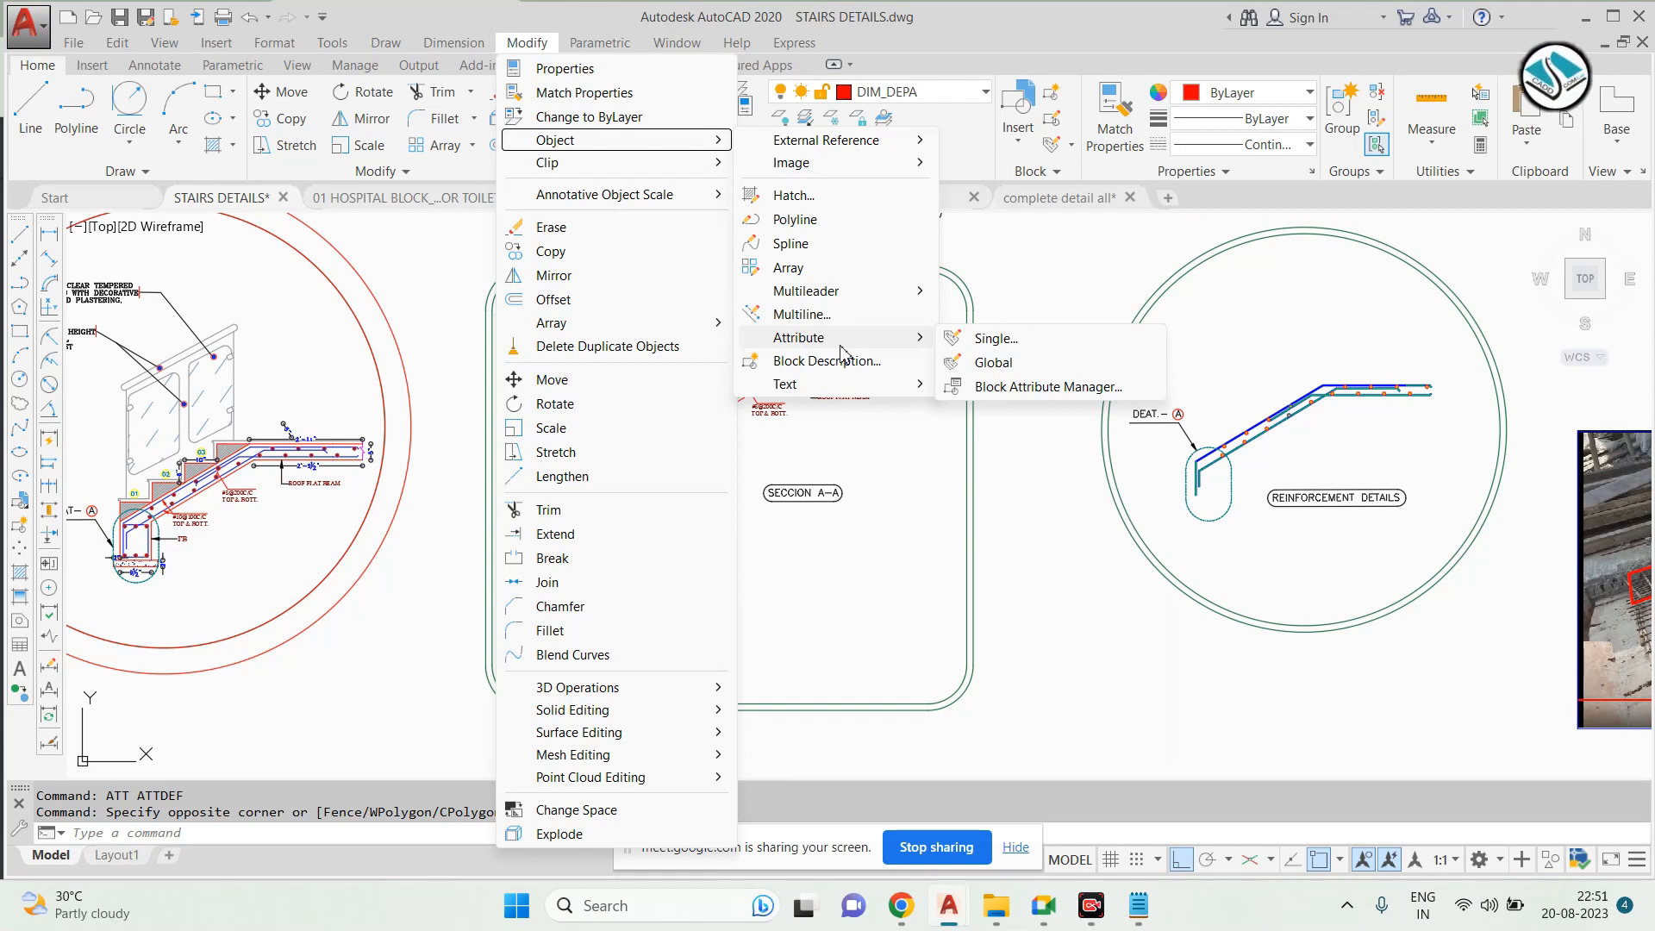
left_click(924, 579)
scroll(897, 551, "down", 5)
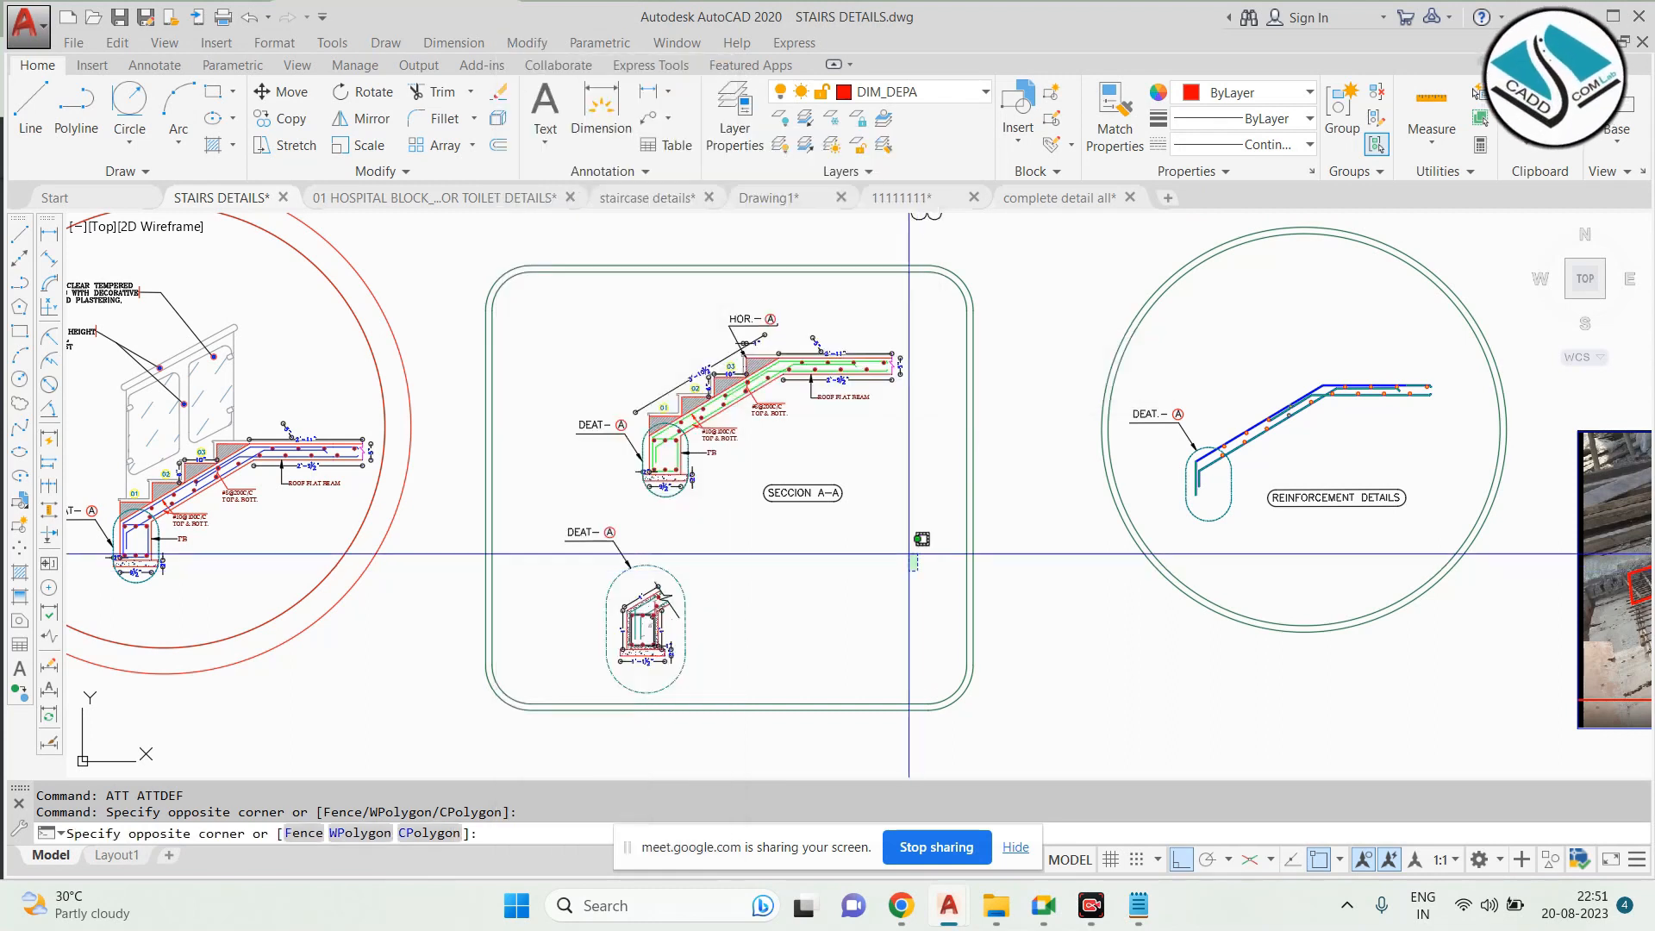
Switch to Notepad and delete the unfinished "3-" entry from the topic list
left_click(1138, 905)
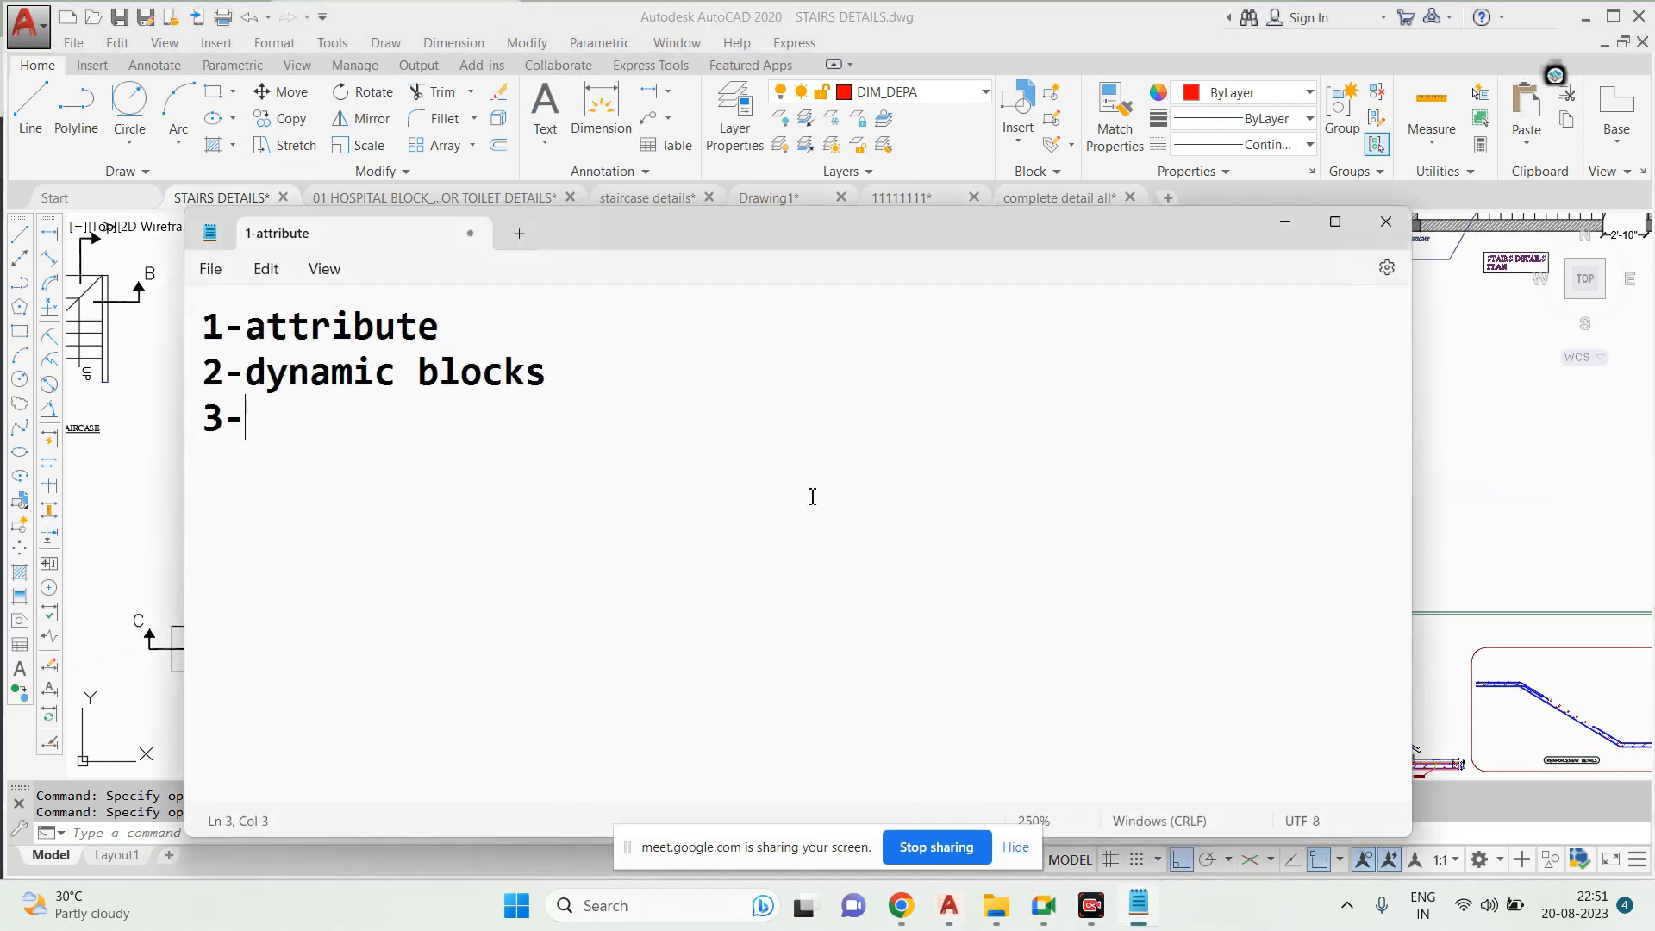
left_click_drag(263, 422, 114, 419)
key("BackSpace")
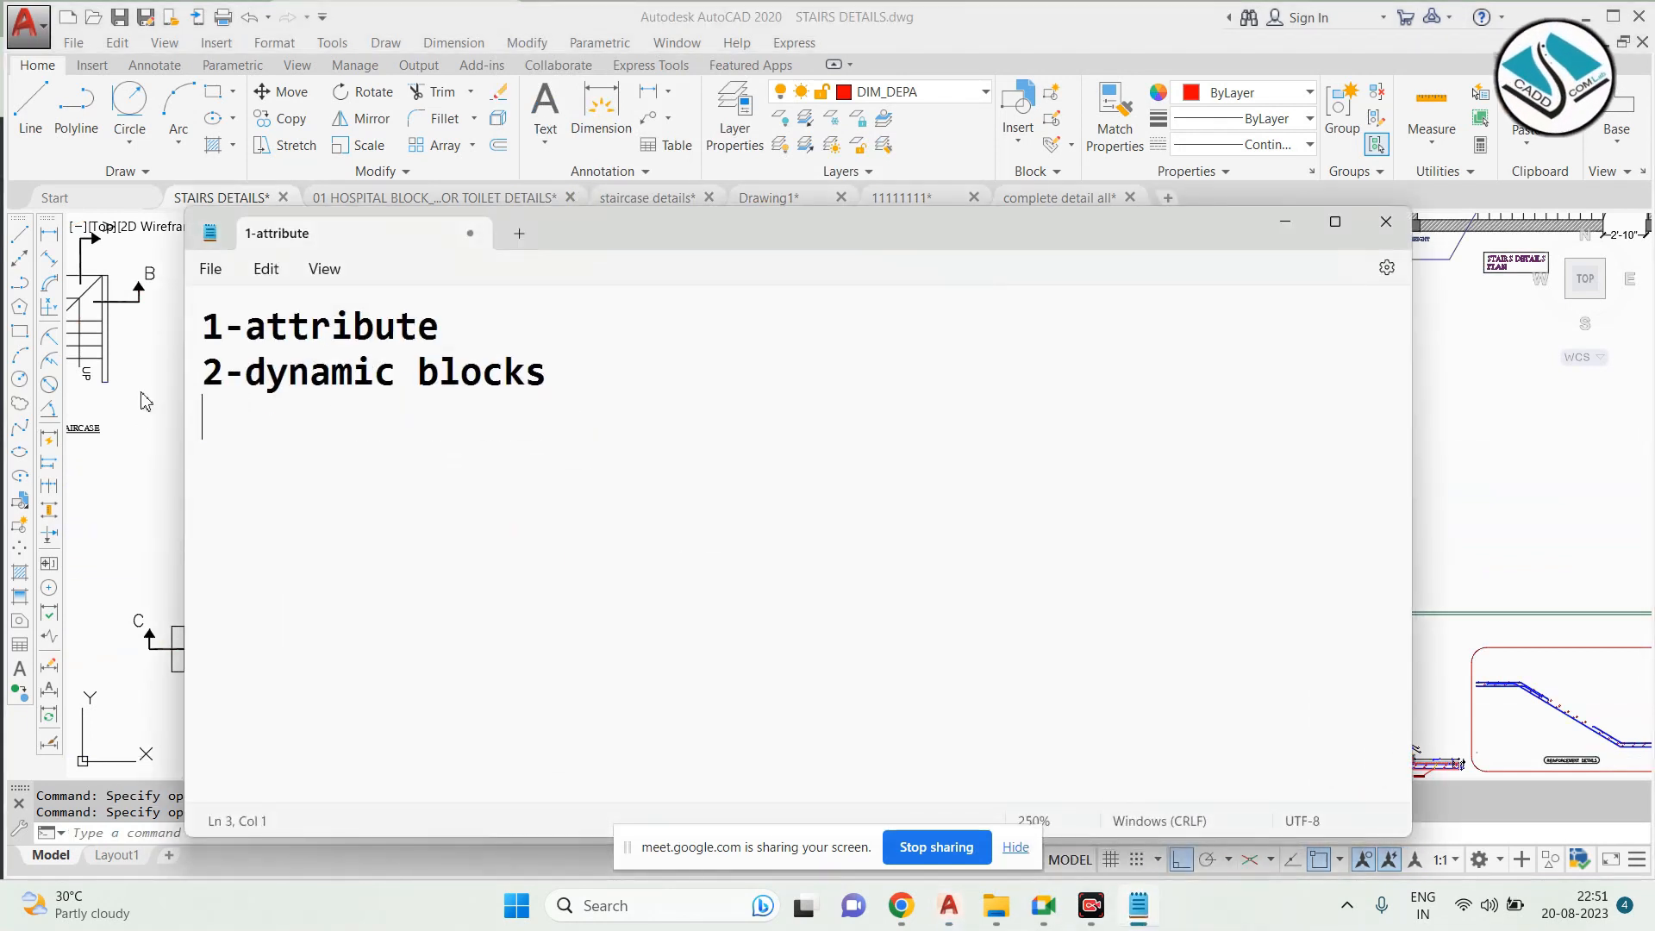